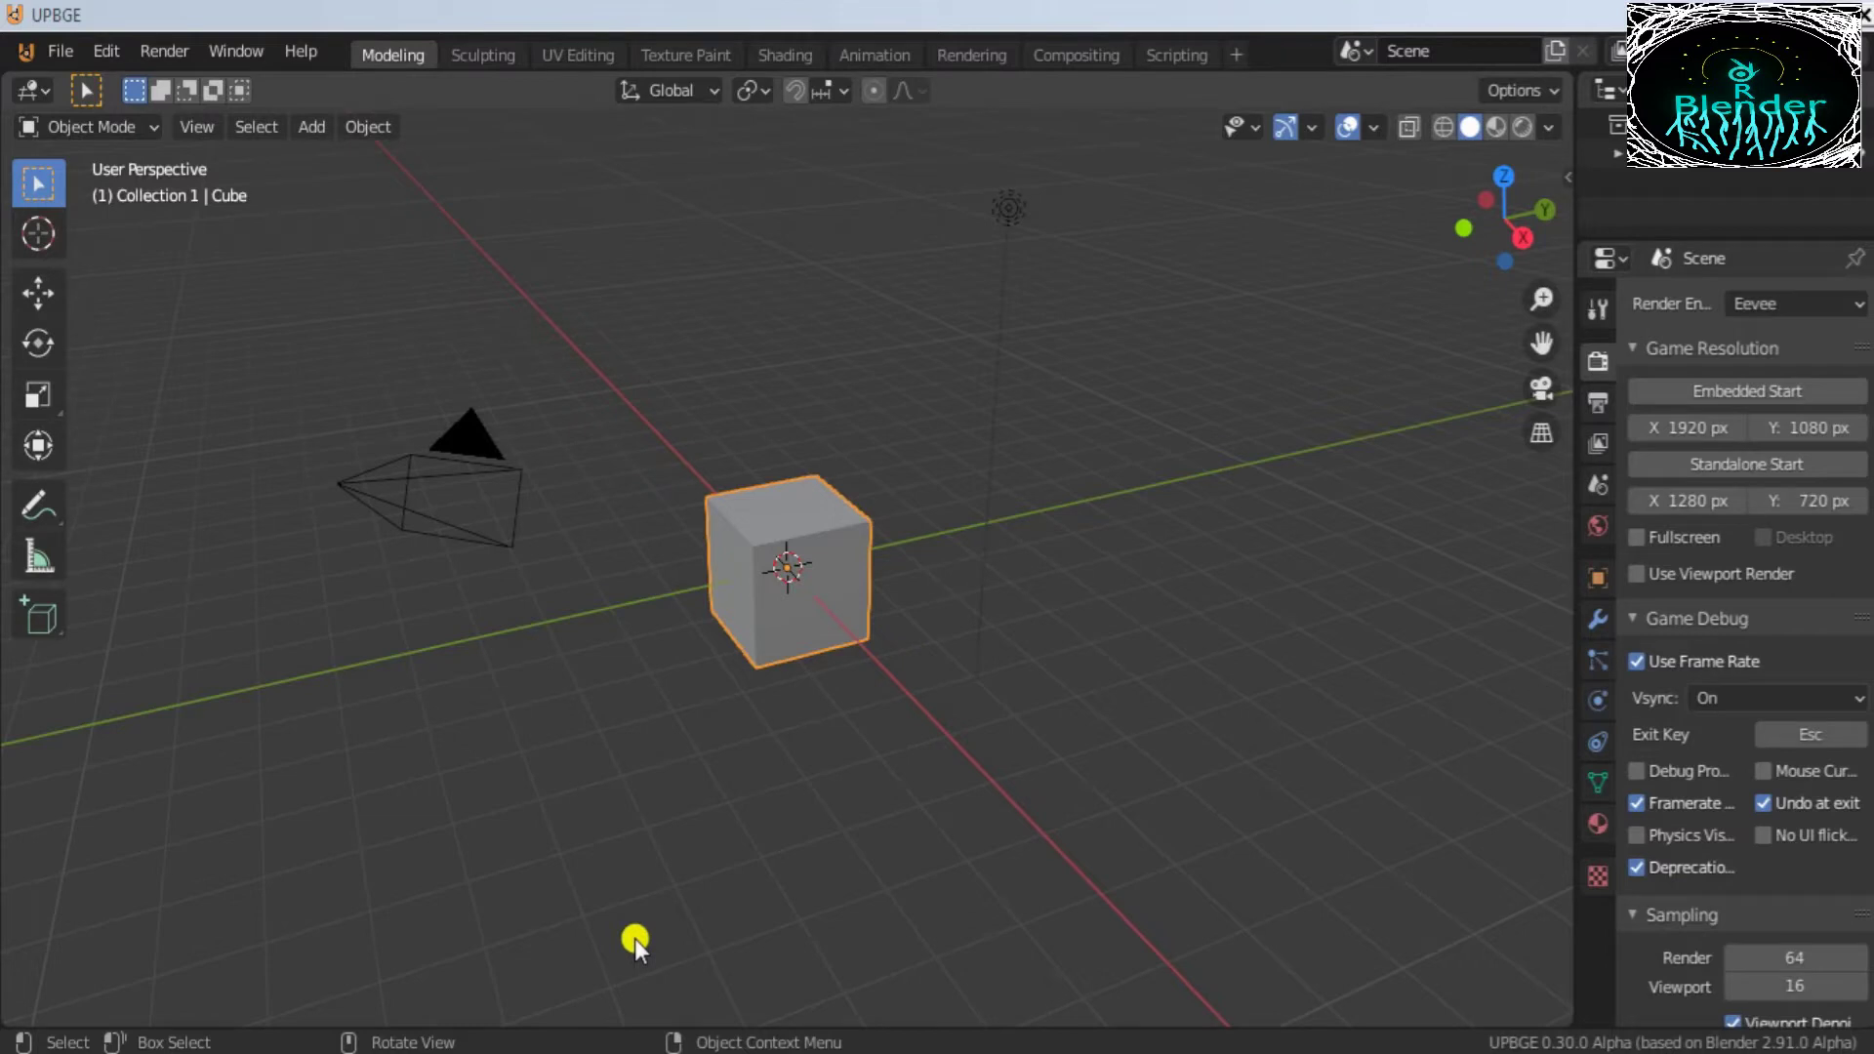
# Step: Split the 3D viewport horizontally into two areas and switch the lower area to the Logic Editor
pyautogui.click(627, 730)
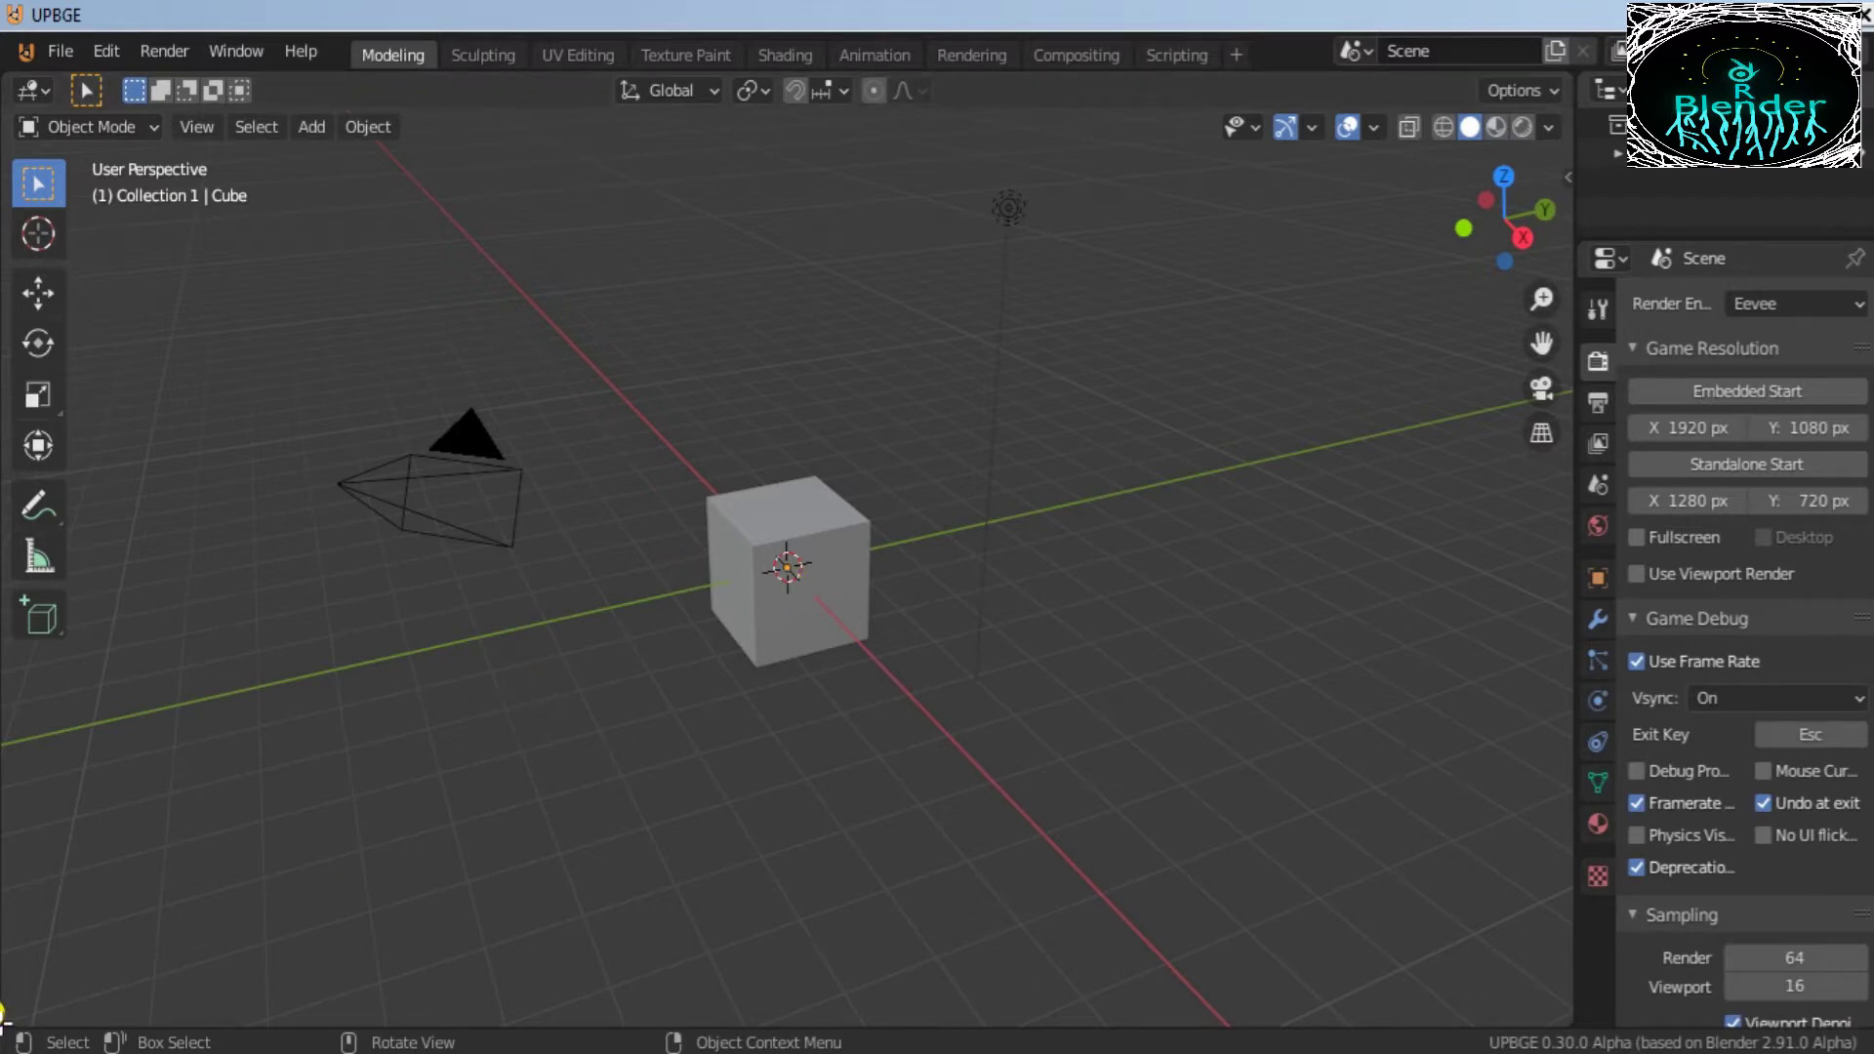
pyautogui.moveTo(3, 1020); pyautogui.dragTo(58, 477)
pyautogui.click(29, 481)
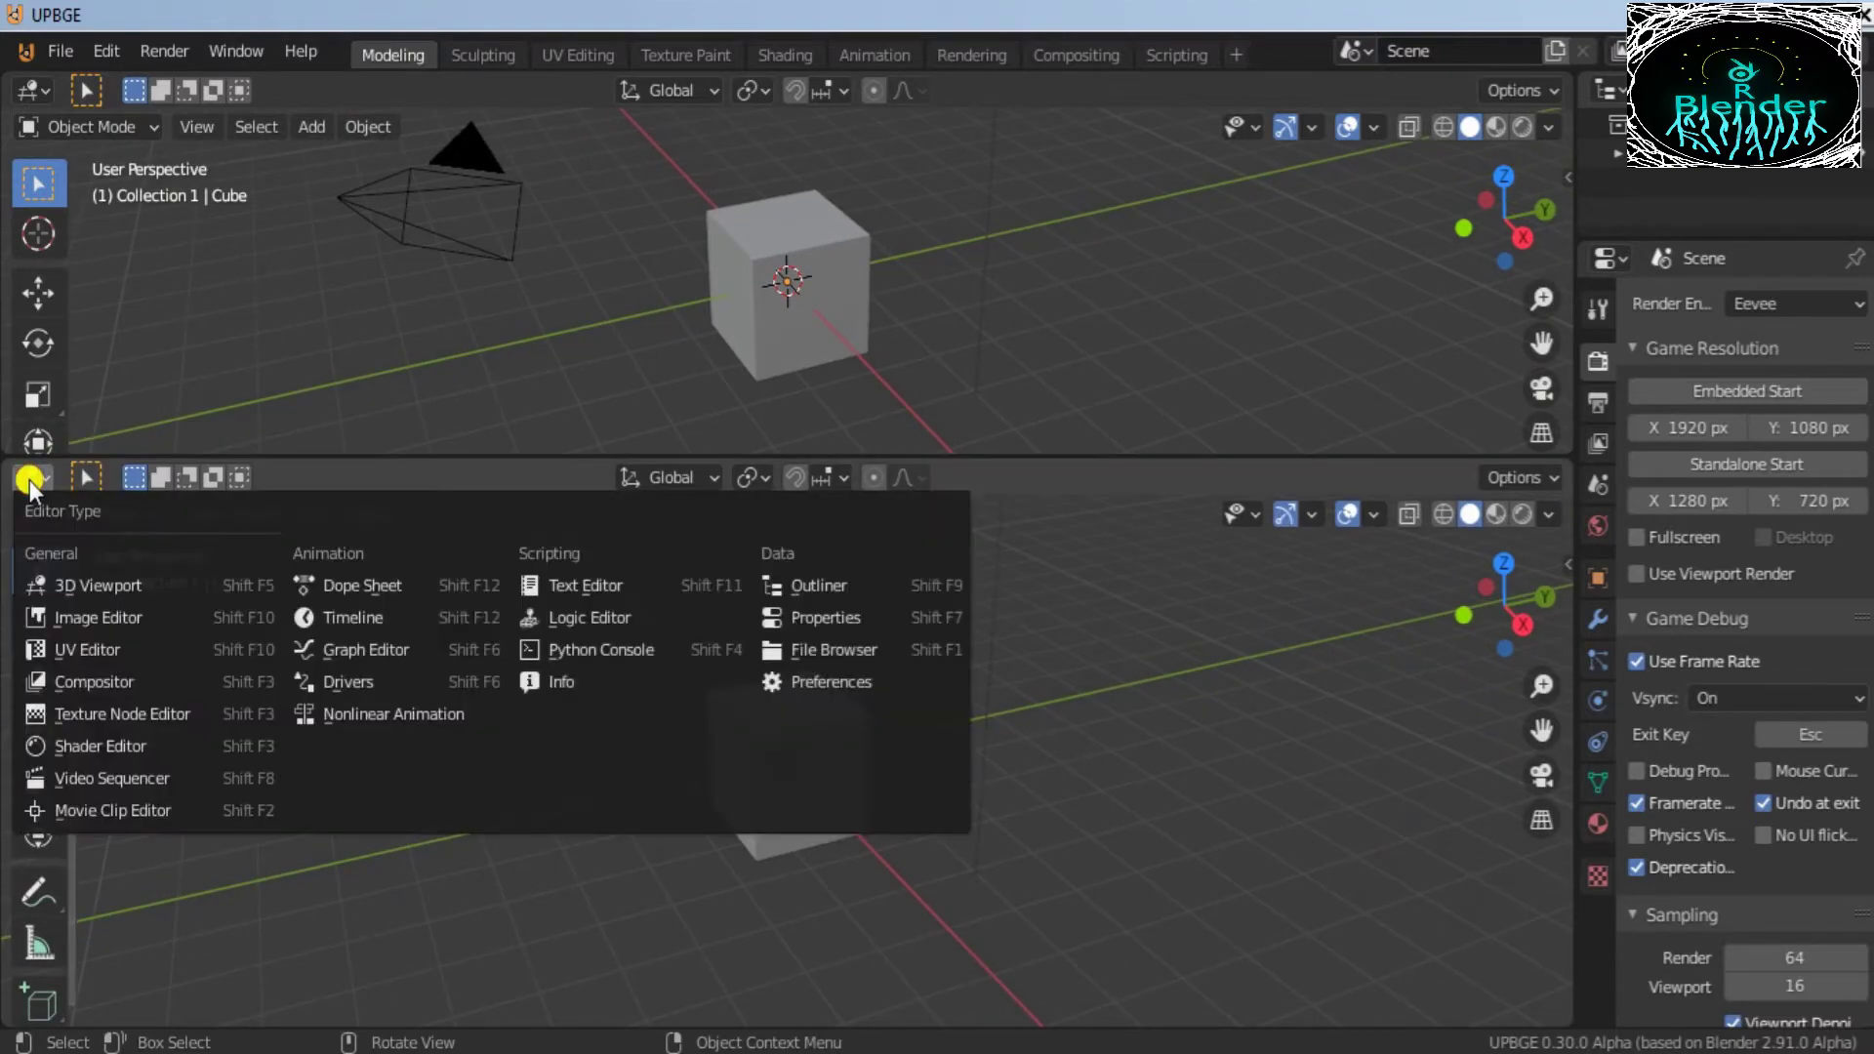
pyautogui.click(35, 480)
pyautogui.click(33, 478)
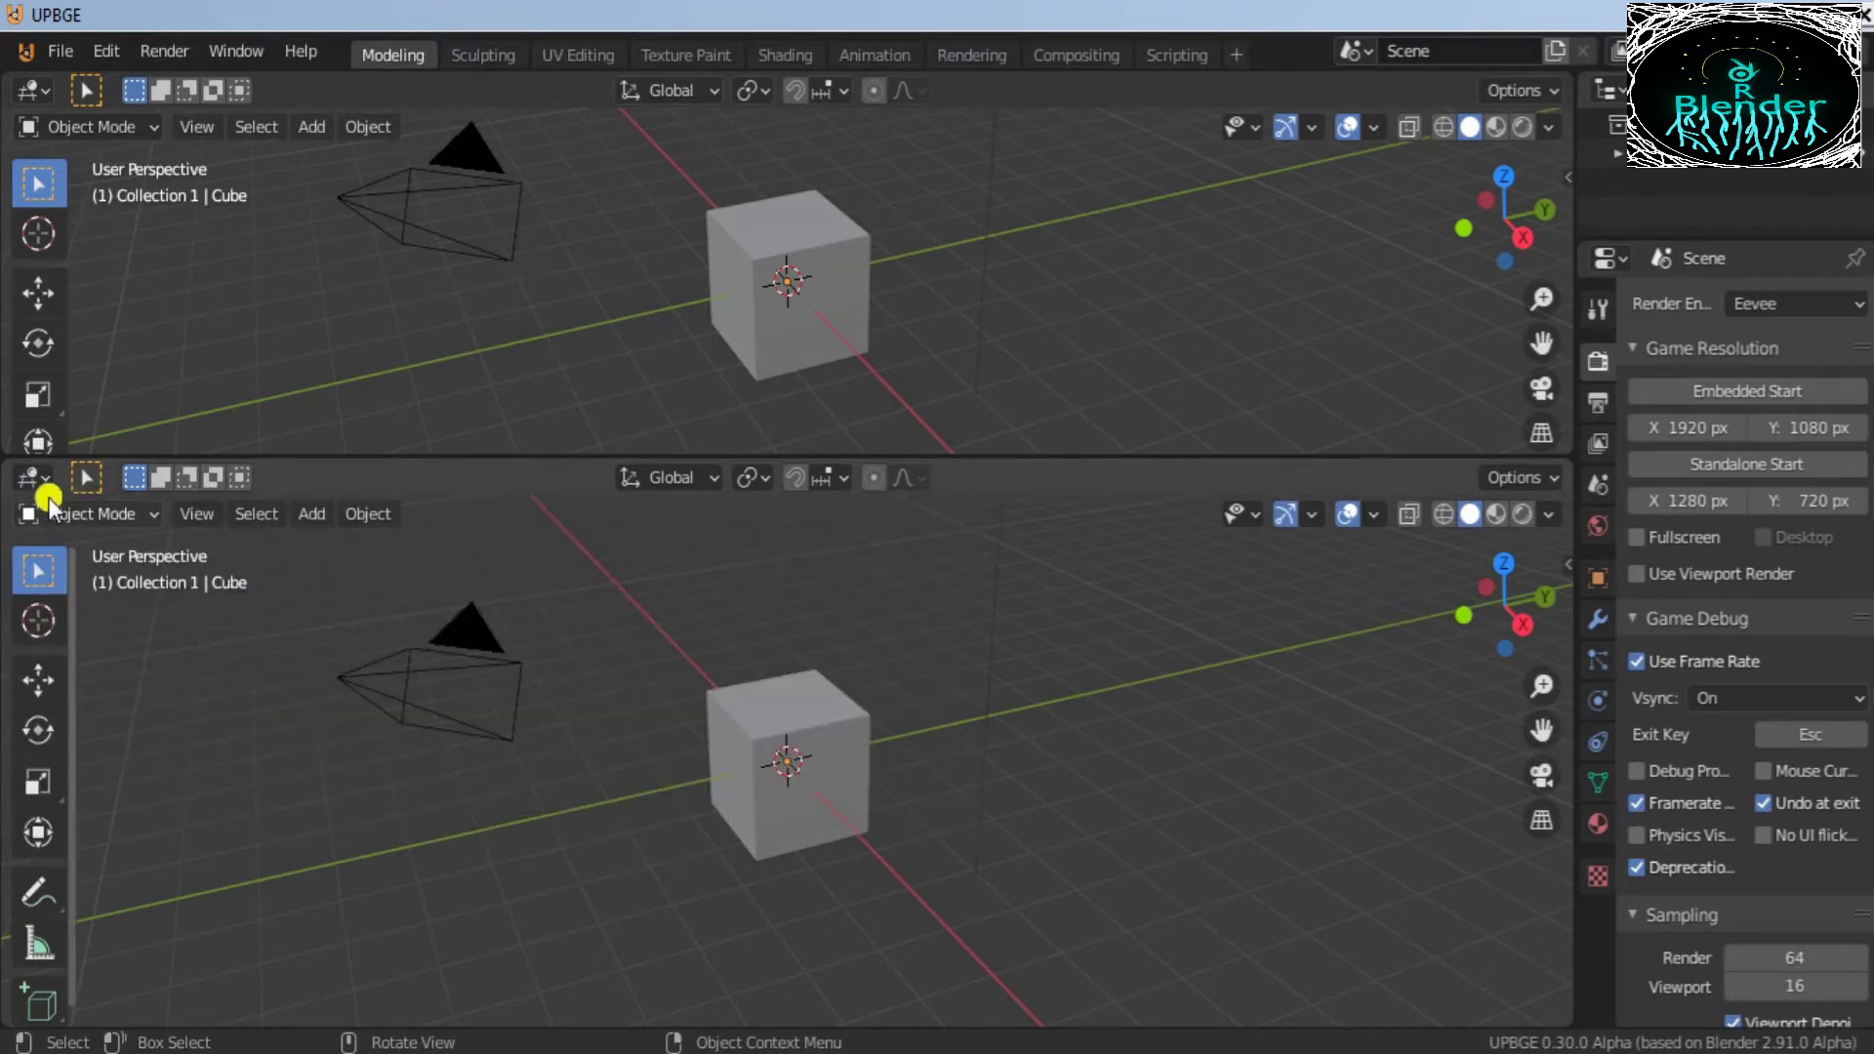
pyautogui.click(31, 476)
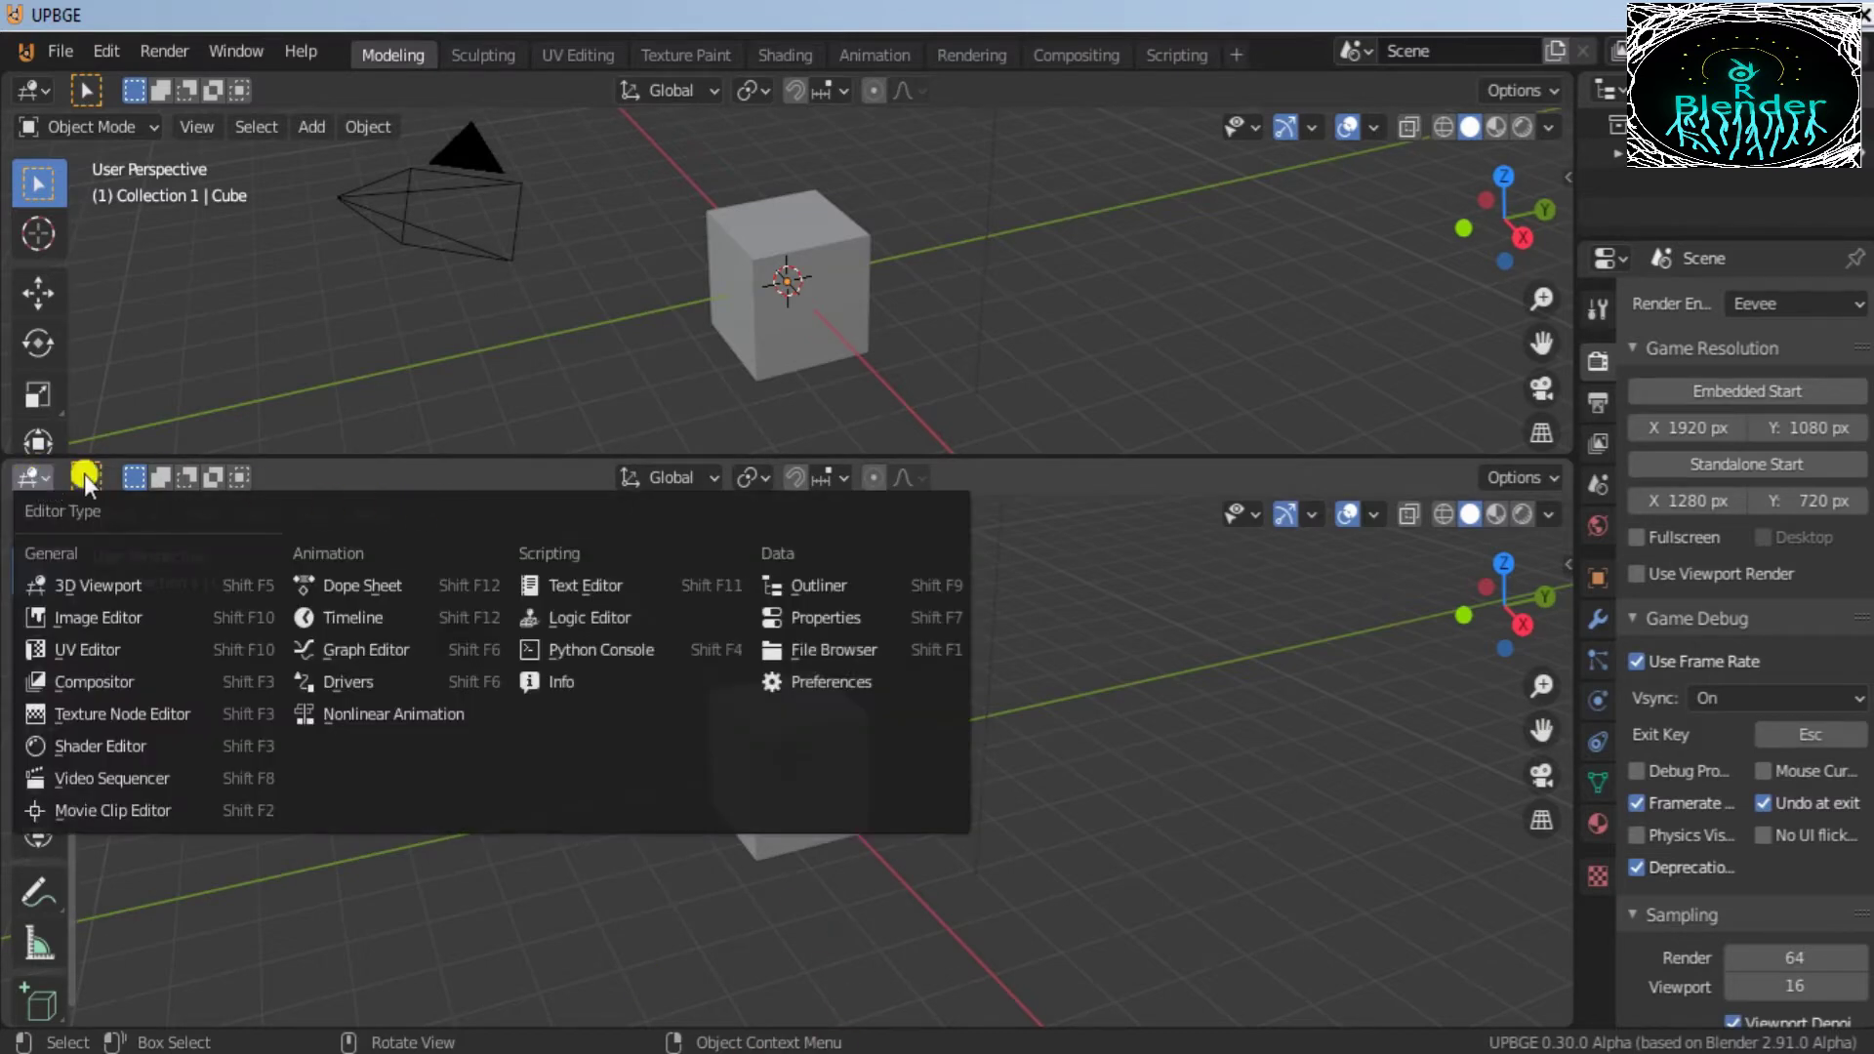
pyautogui.click(30, 474)
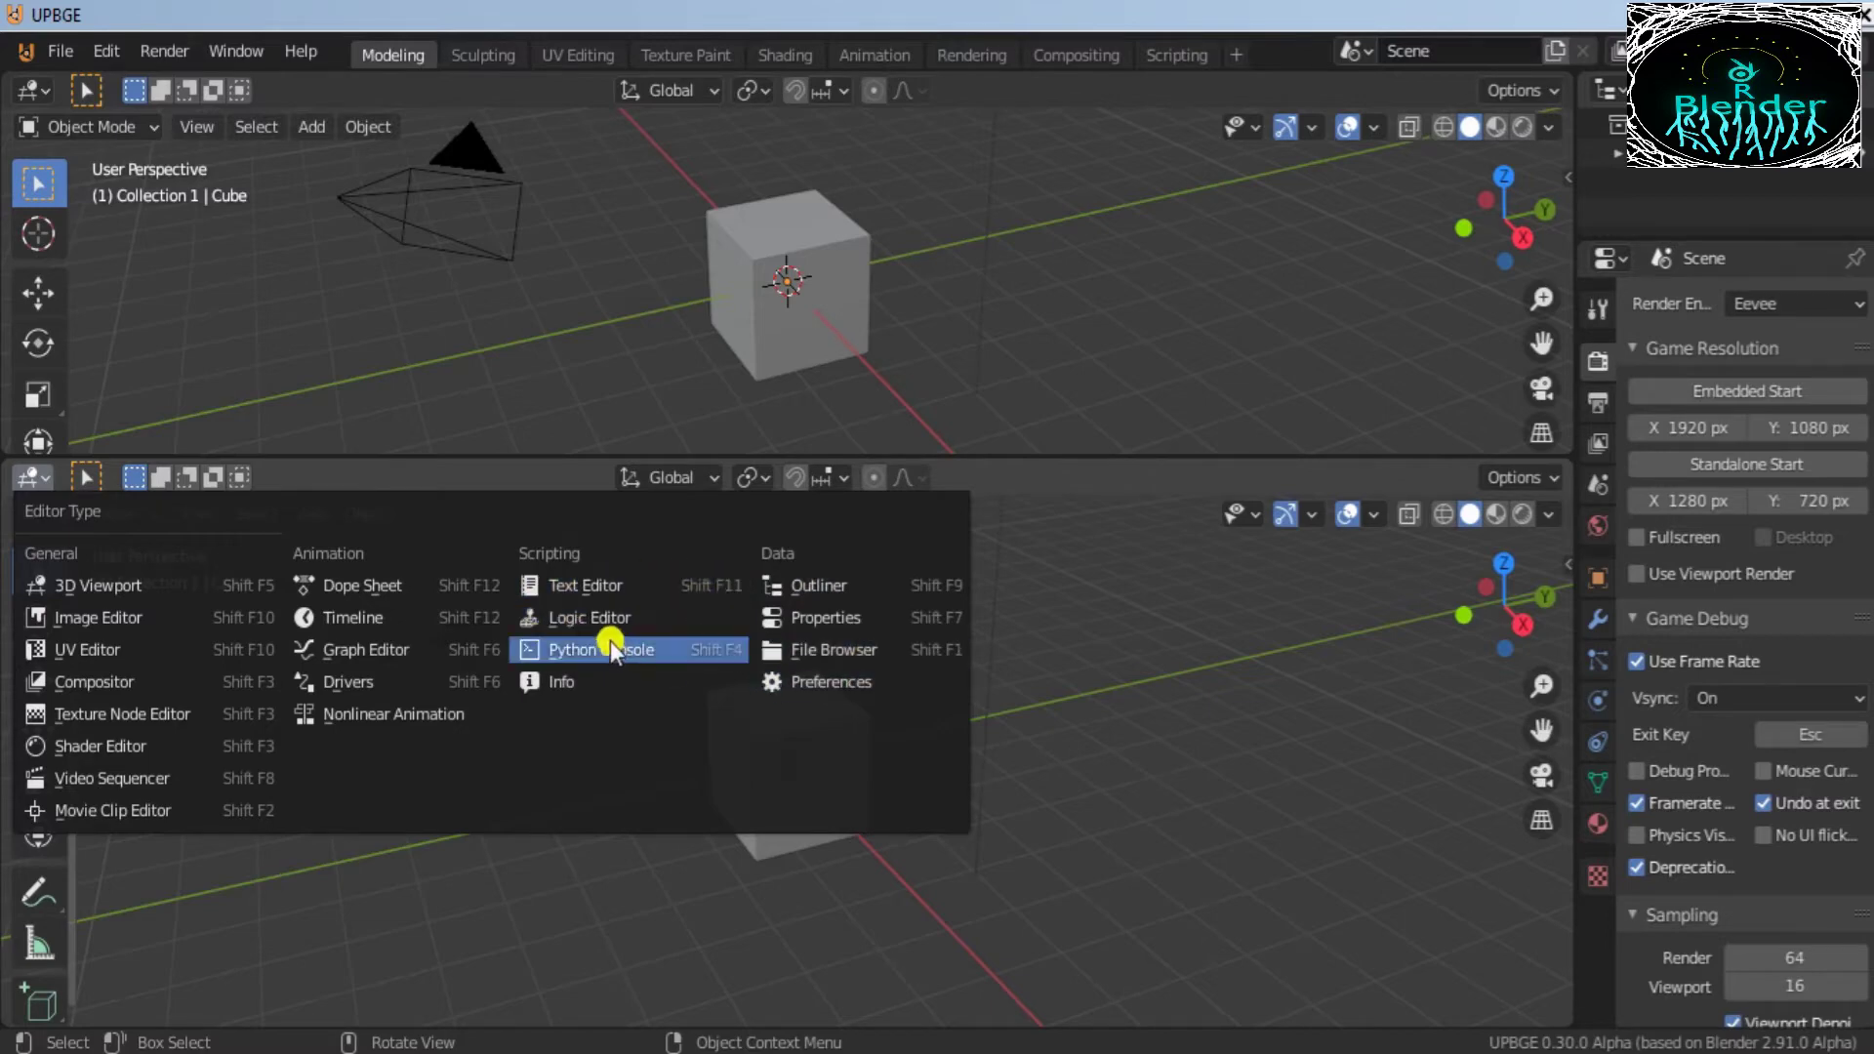
pyautogui.click(654, 618)
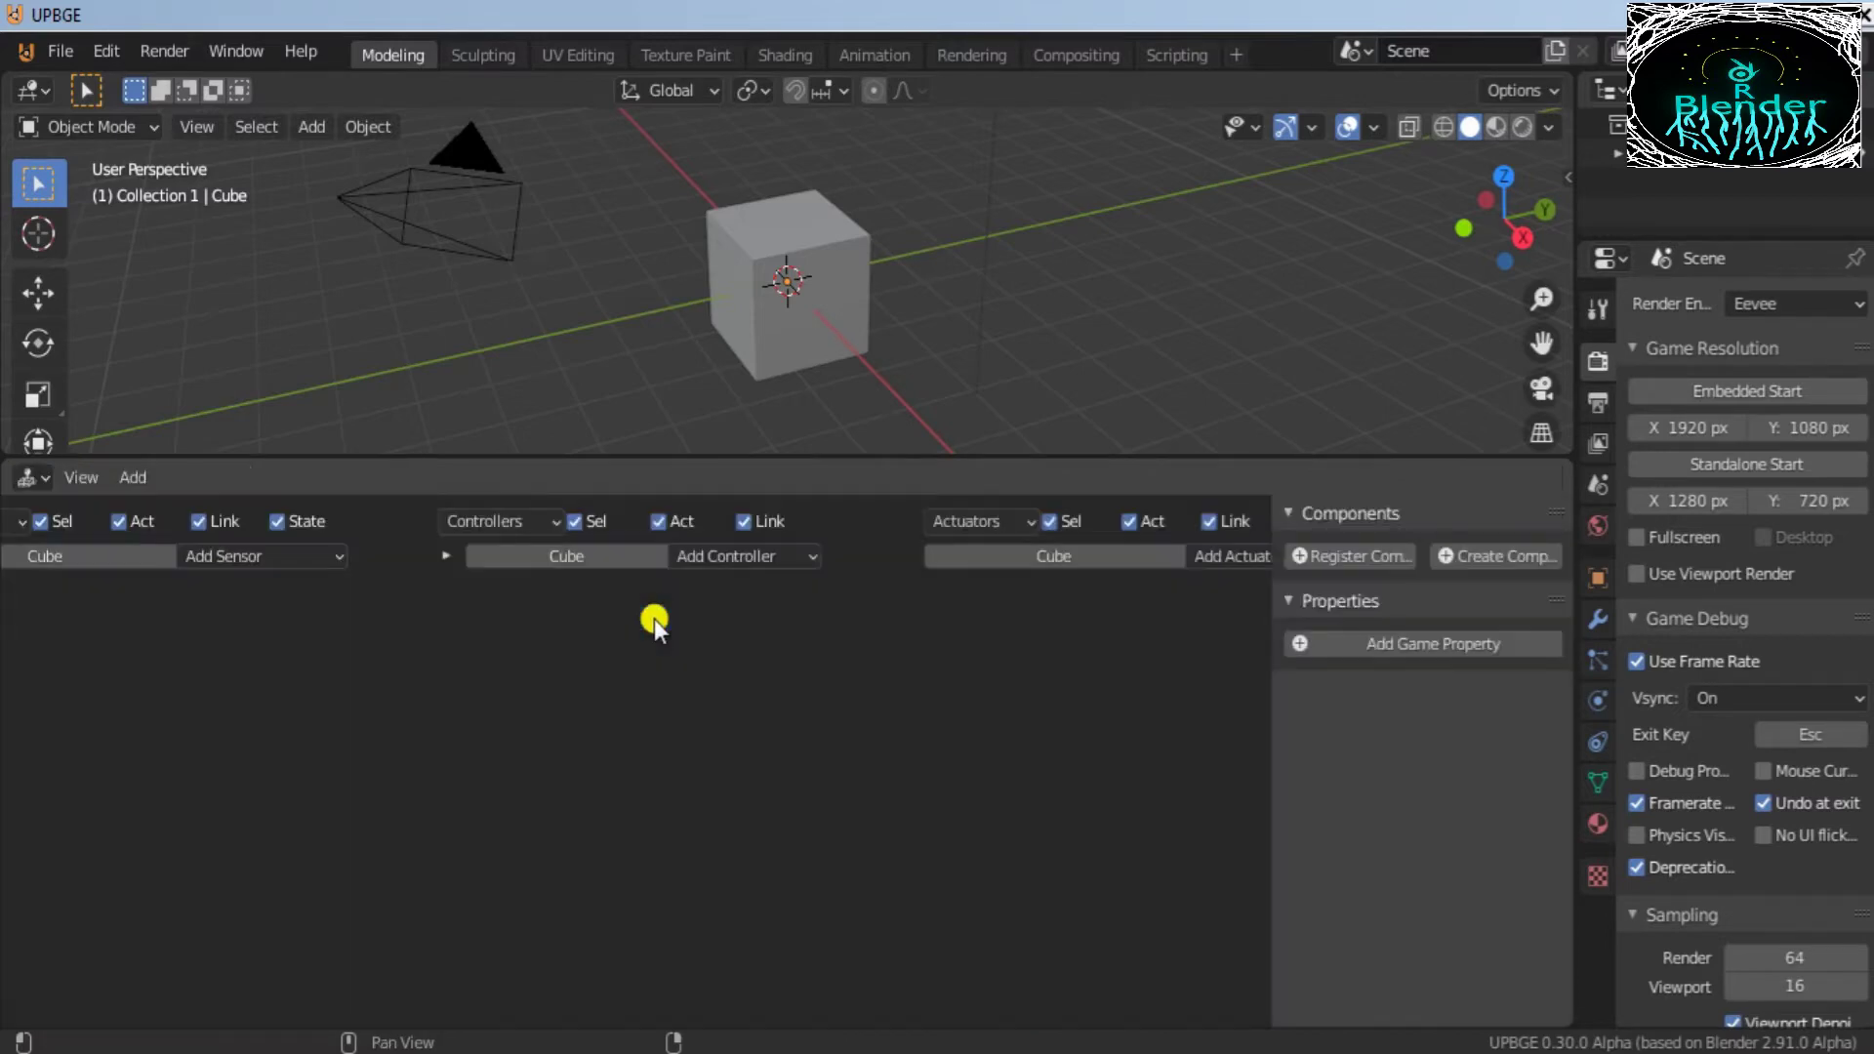
# Step: Collapse the Logic Editor's sidebar and resize the split so the 3D viewport takes slightly more than half the height, with the cube selected
pyautogui.moveTo(1257, 803); pyautogui.dragTo(1659, 814)
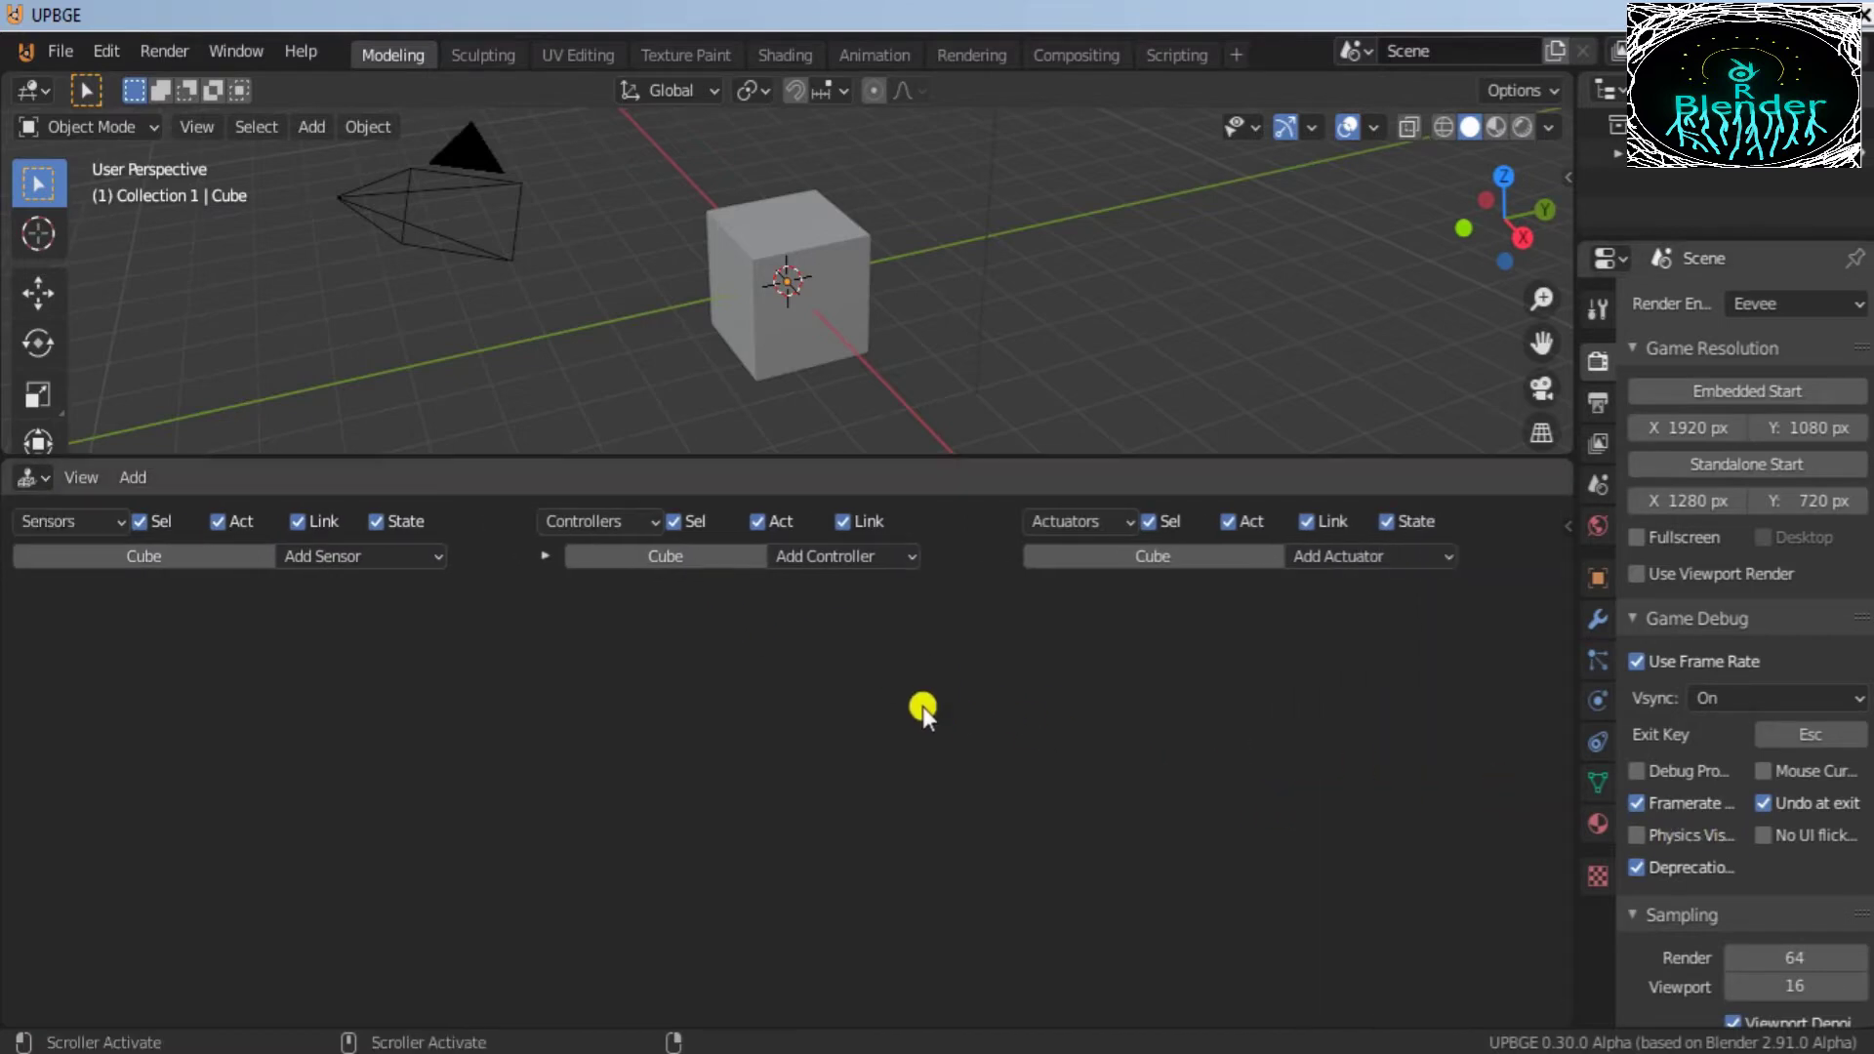
pyautogui.click(826, 317)
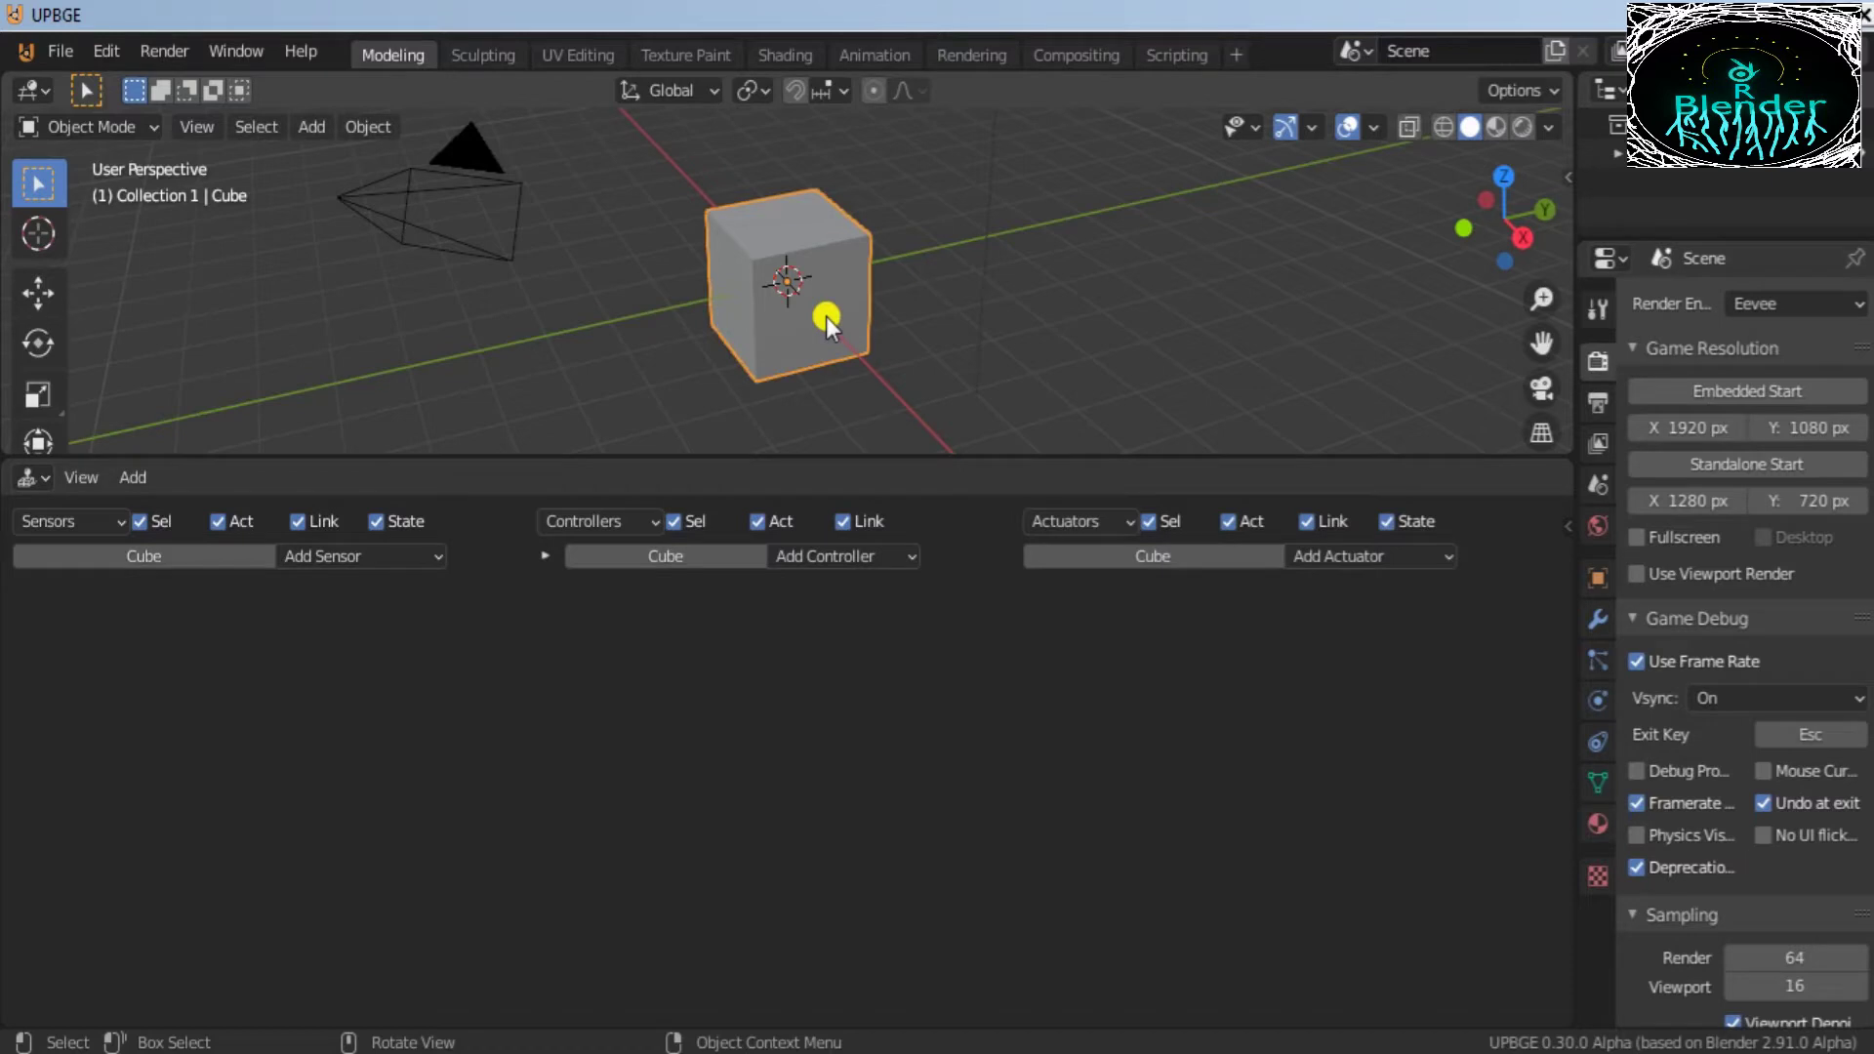
pyautogui.moveTo(864, 456); pyautogui.dragTo(870, 722)
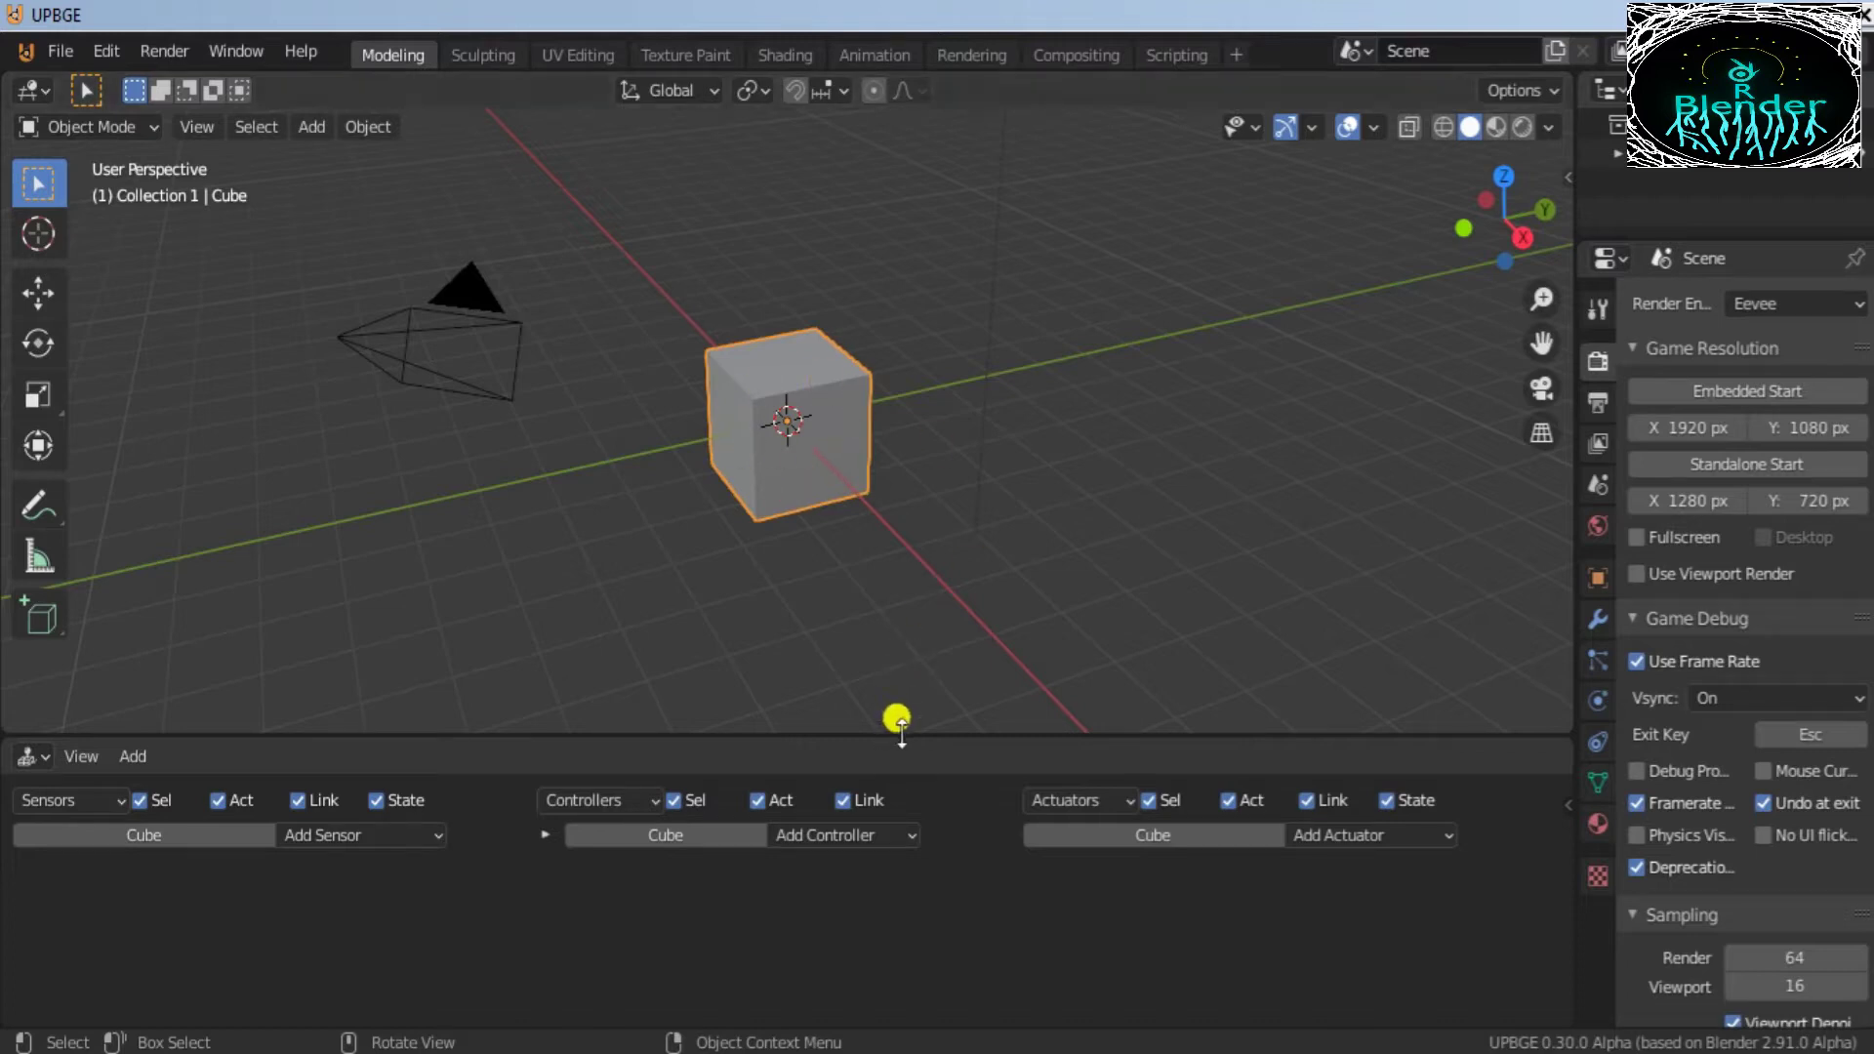
pyautogui.moveTo(900, 720); pyautogui.dragTo(910, 701)
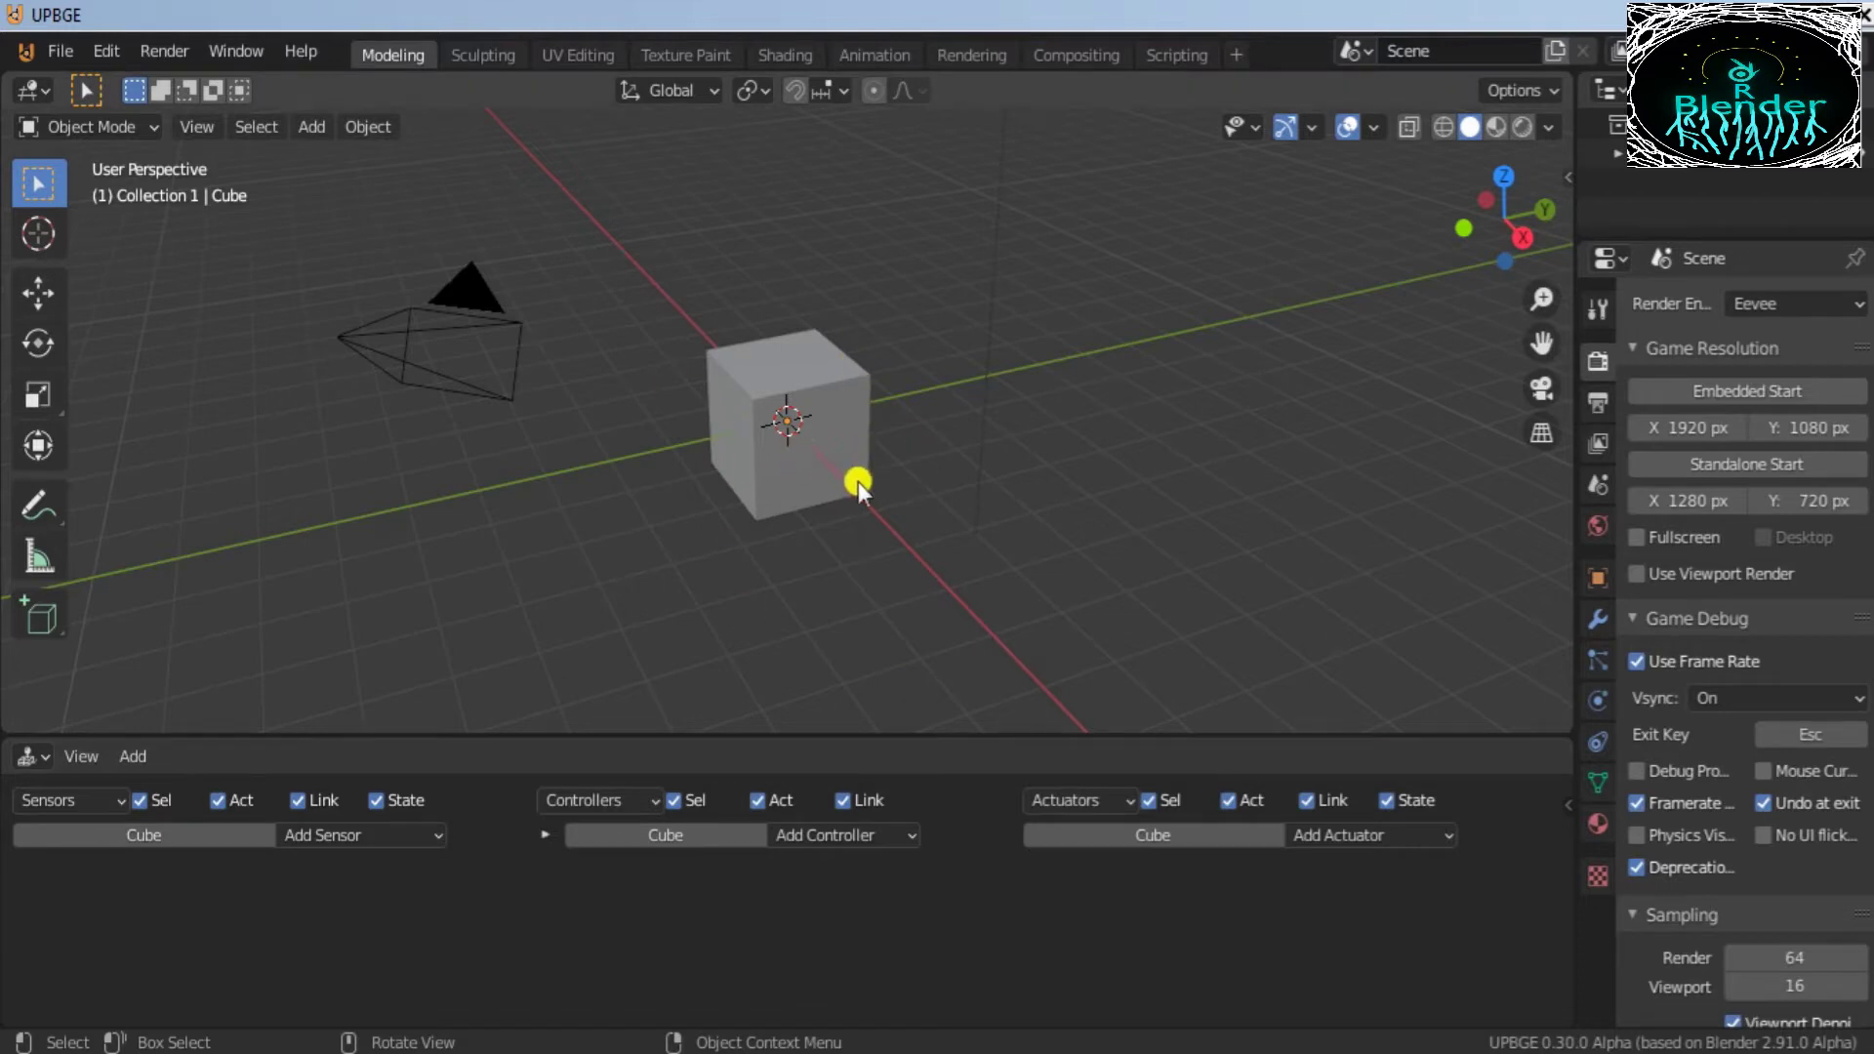
pyautogui.moveTo(887, 723); pyautogui.dragTo(911, 574)
pyautogui.click(782, 378)
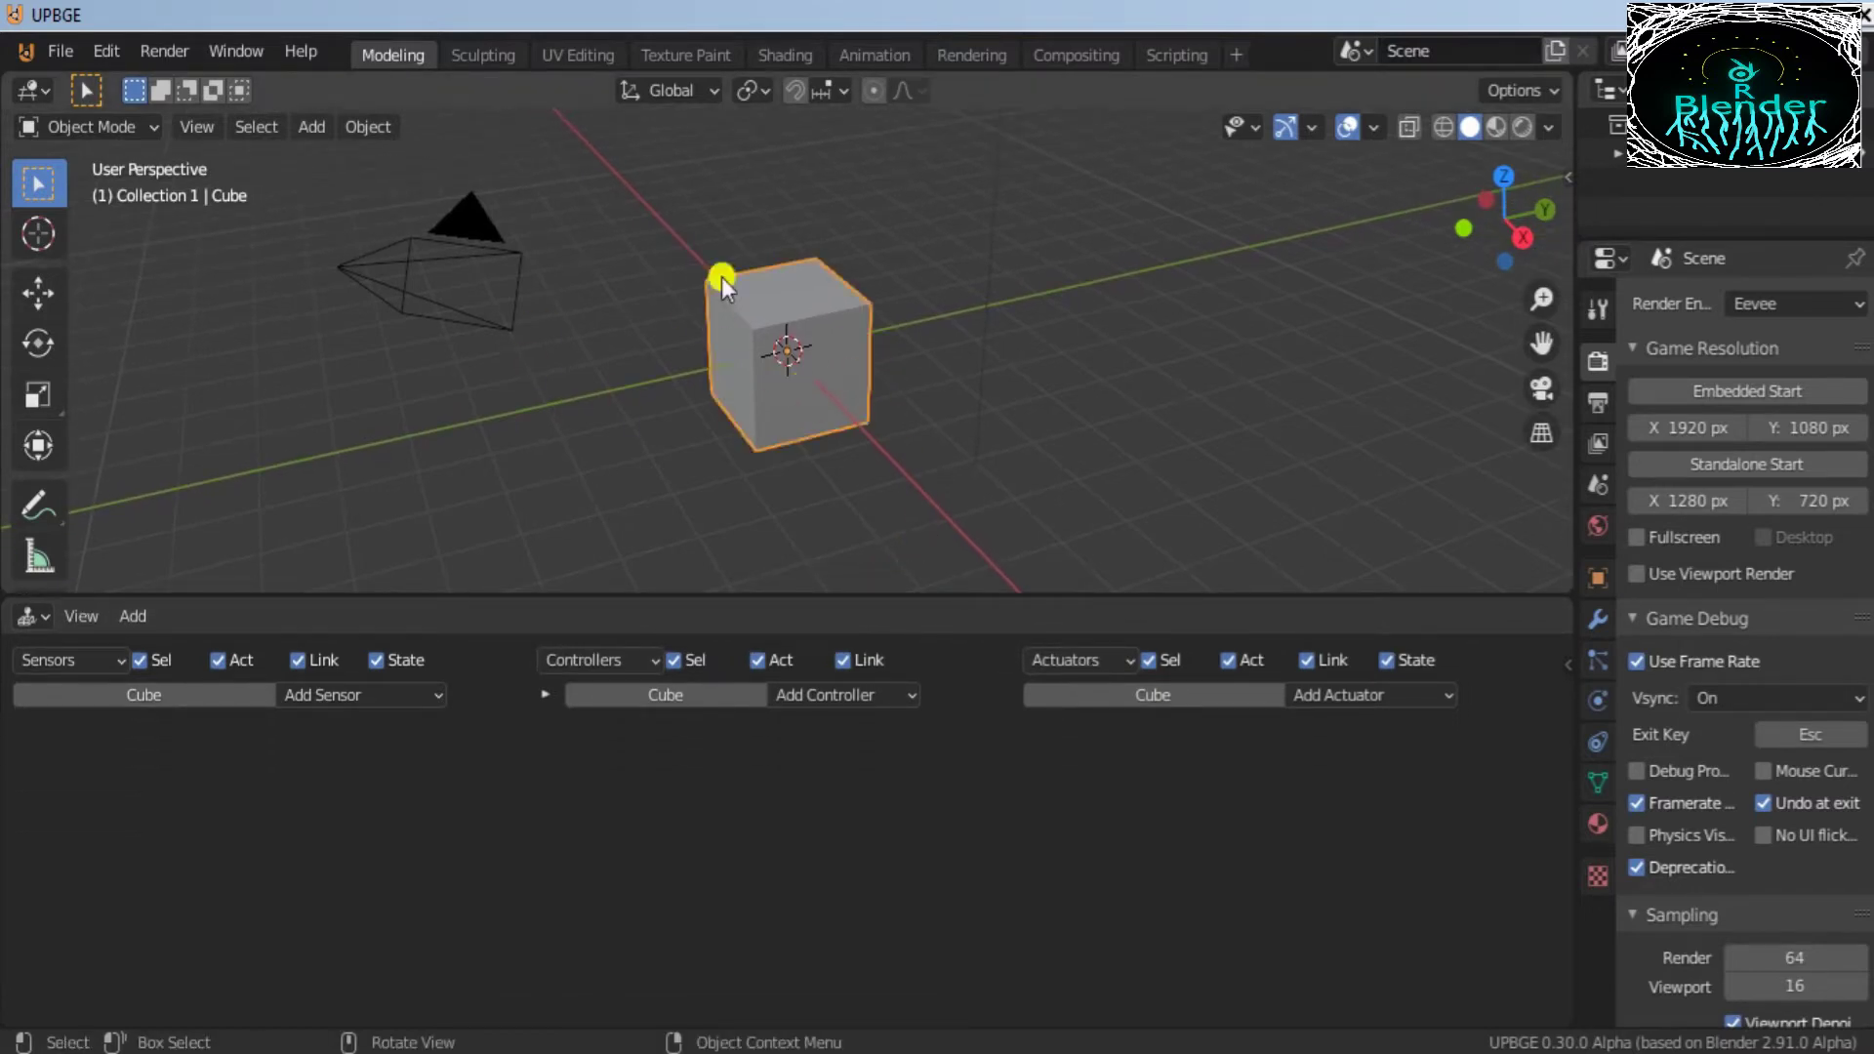
# Step: Compare the logic brick headings for the camera and the cube, and examine the available sensor and controller types
pyautogui.click(381, 697)
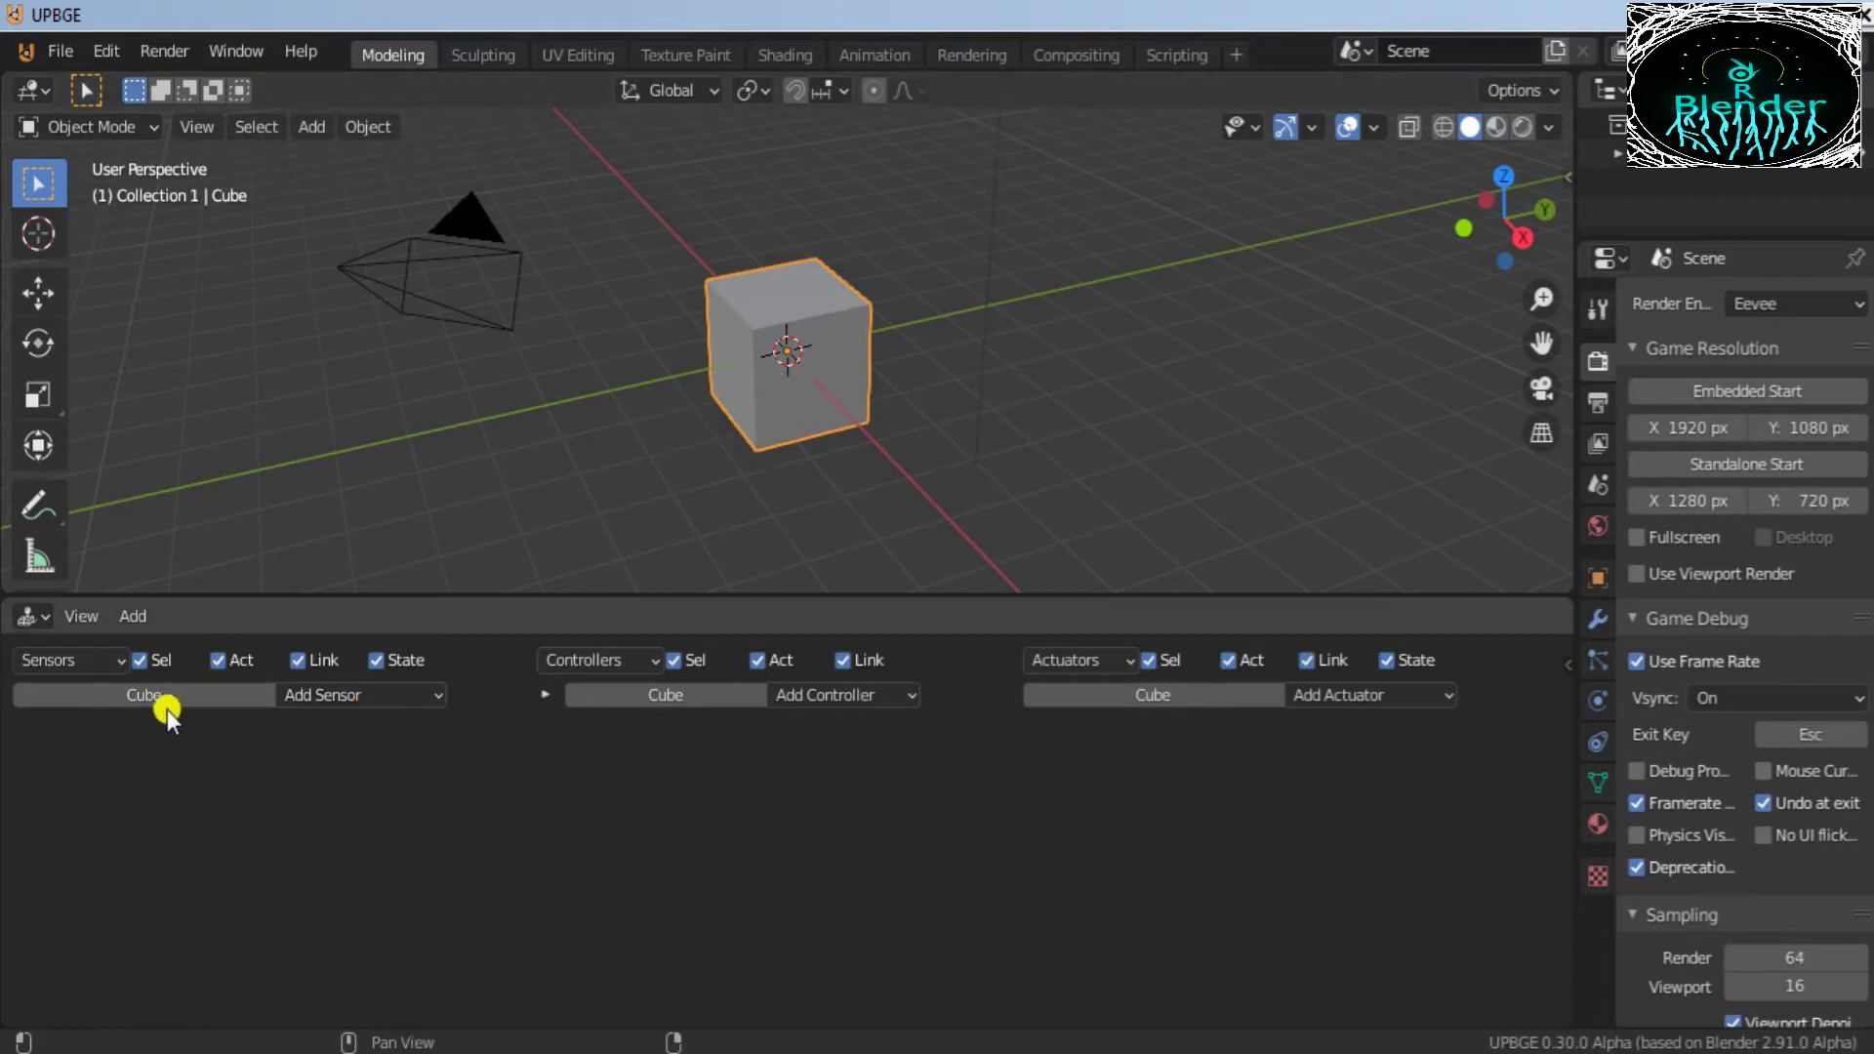
pyautogui.click(465, 313)
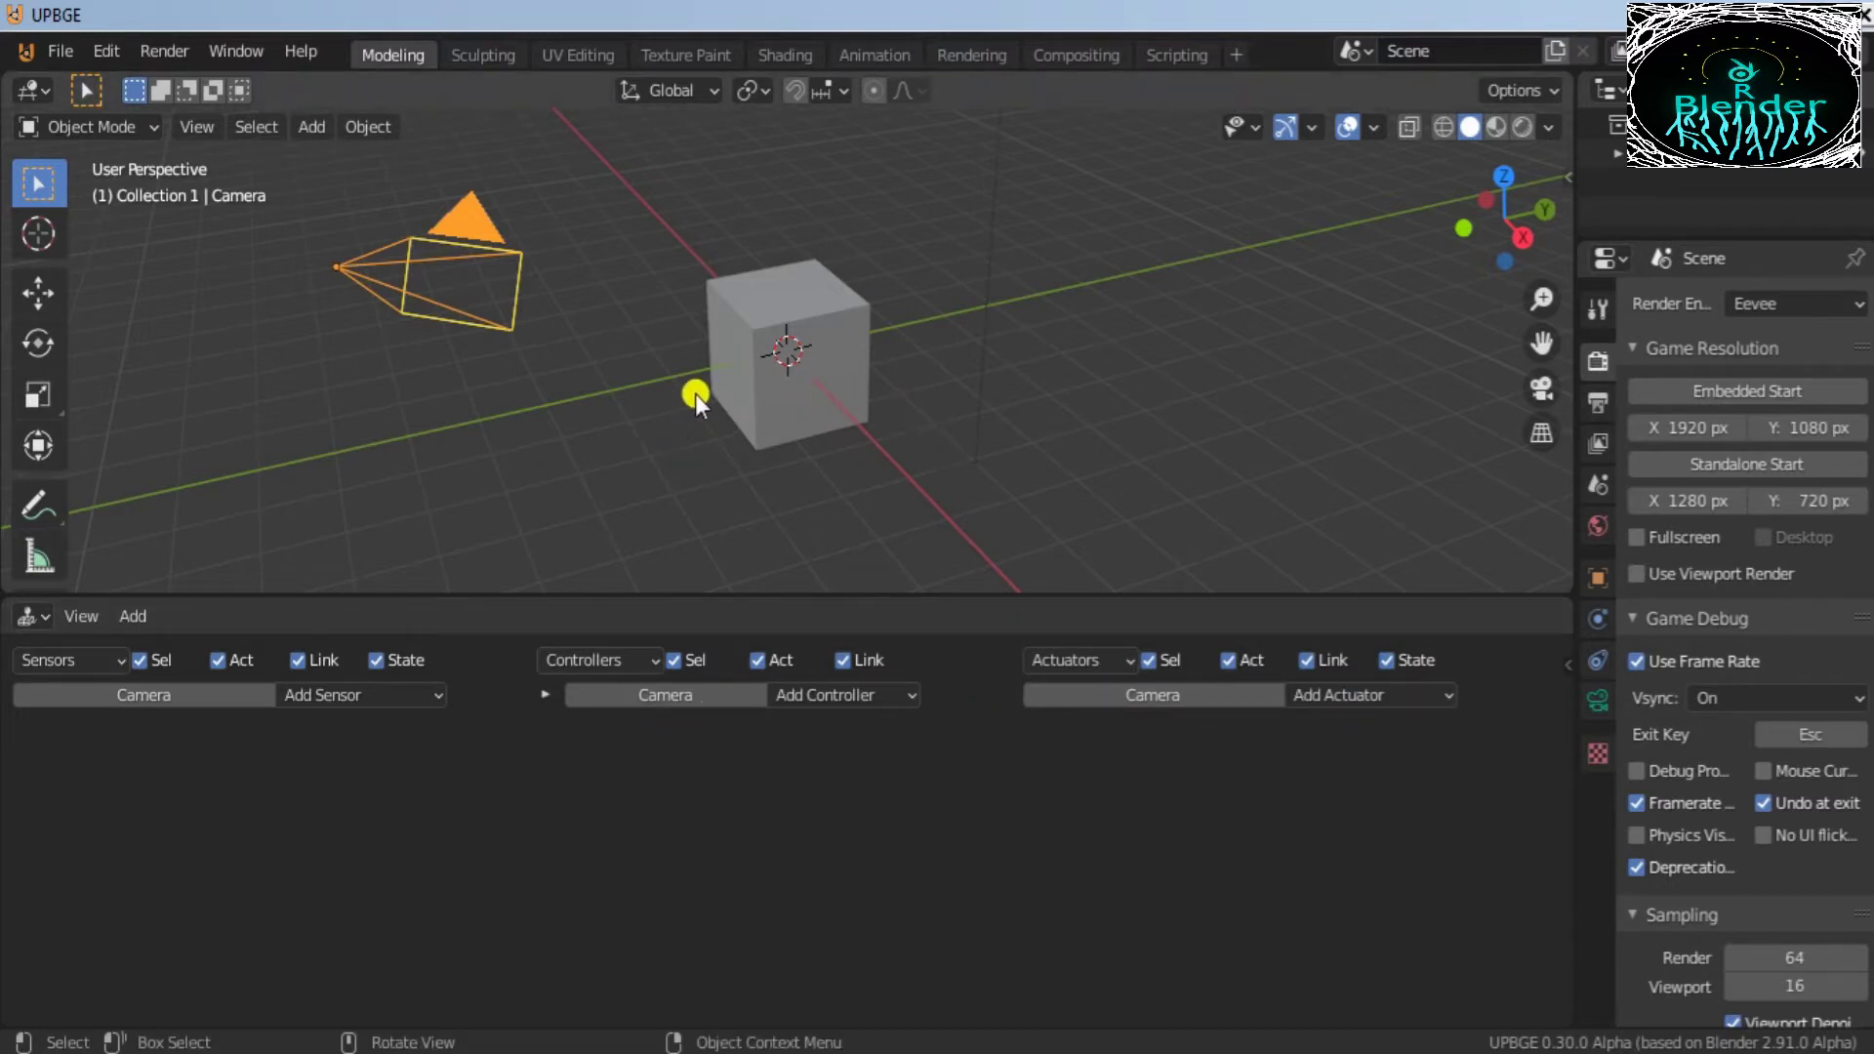
pyautogui.click(777, 418)
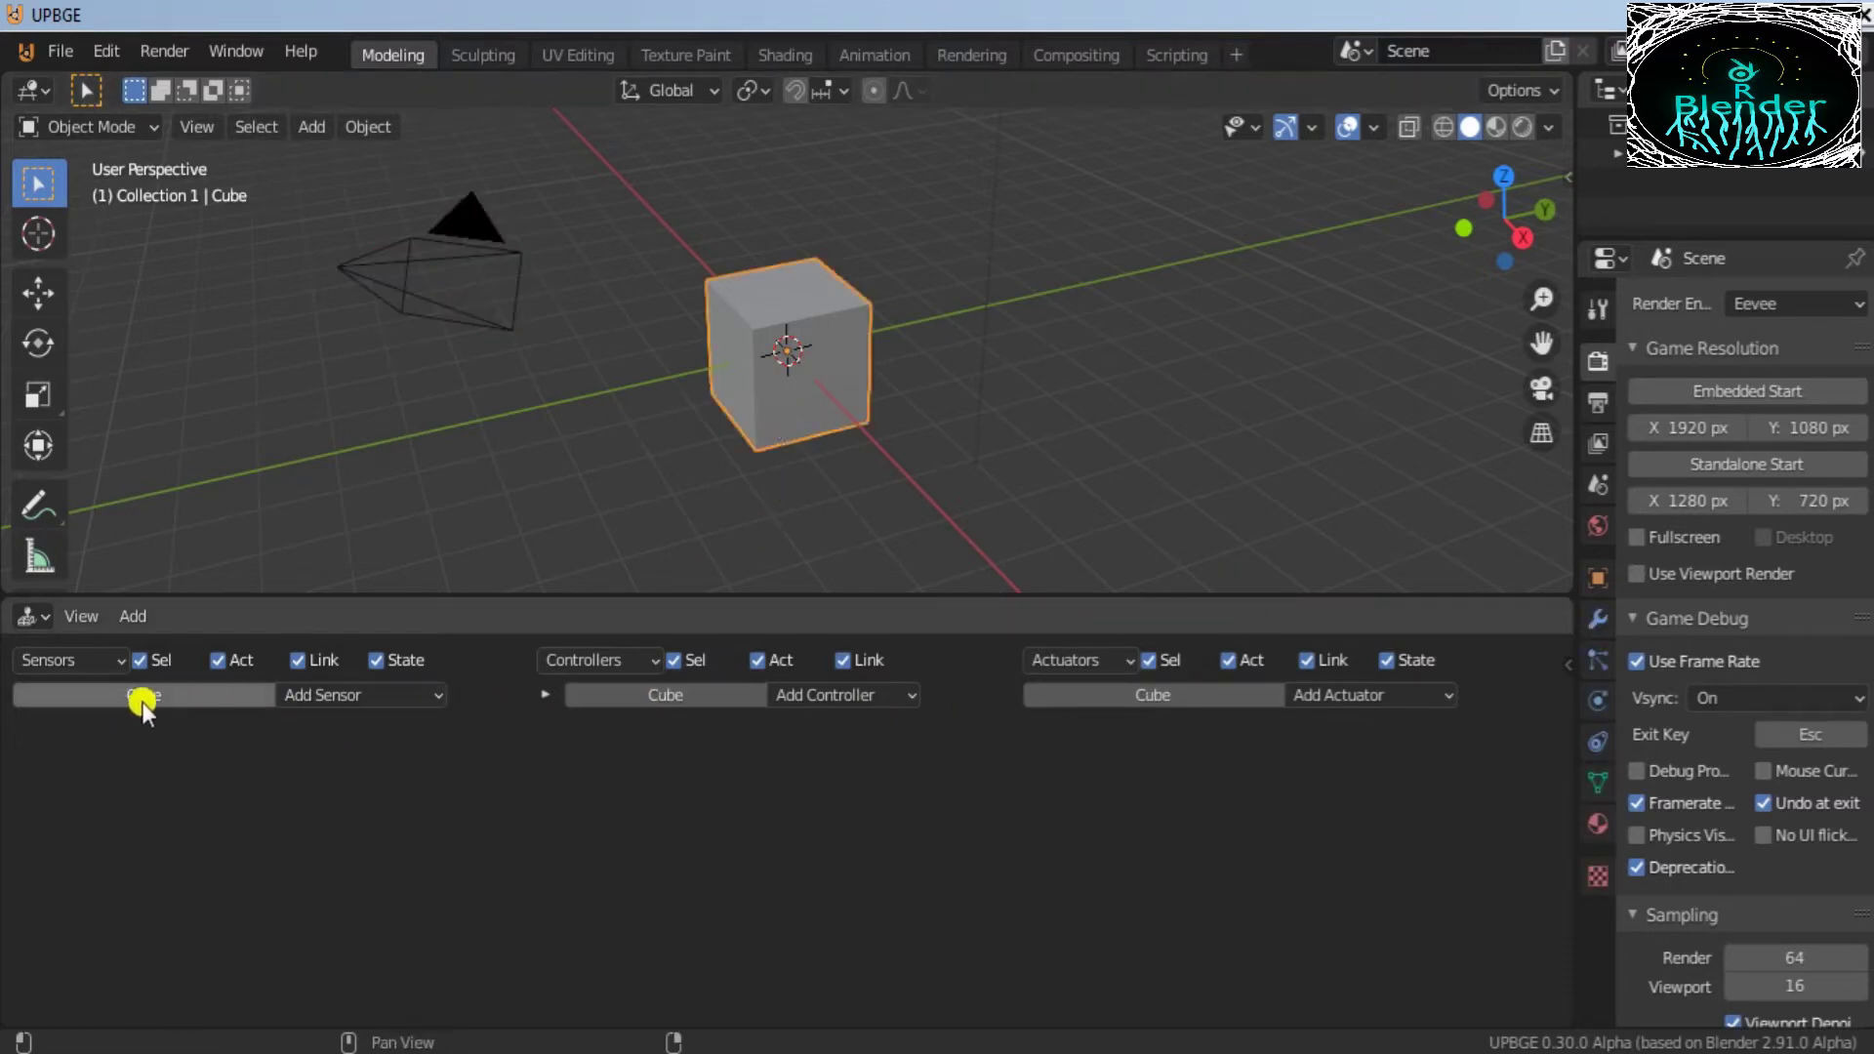
pyautogui.click(365, 695)
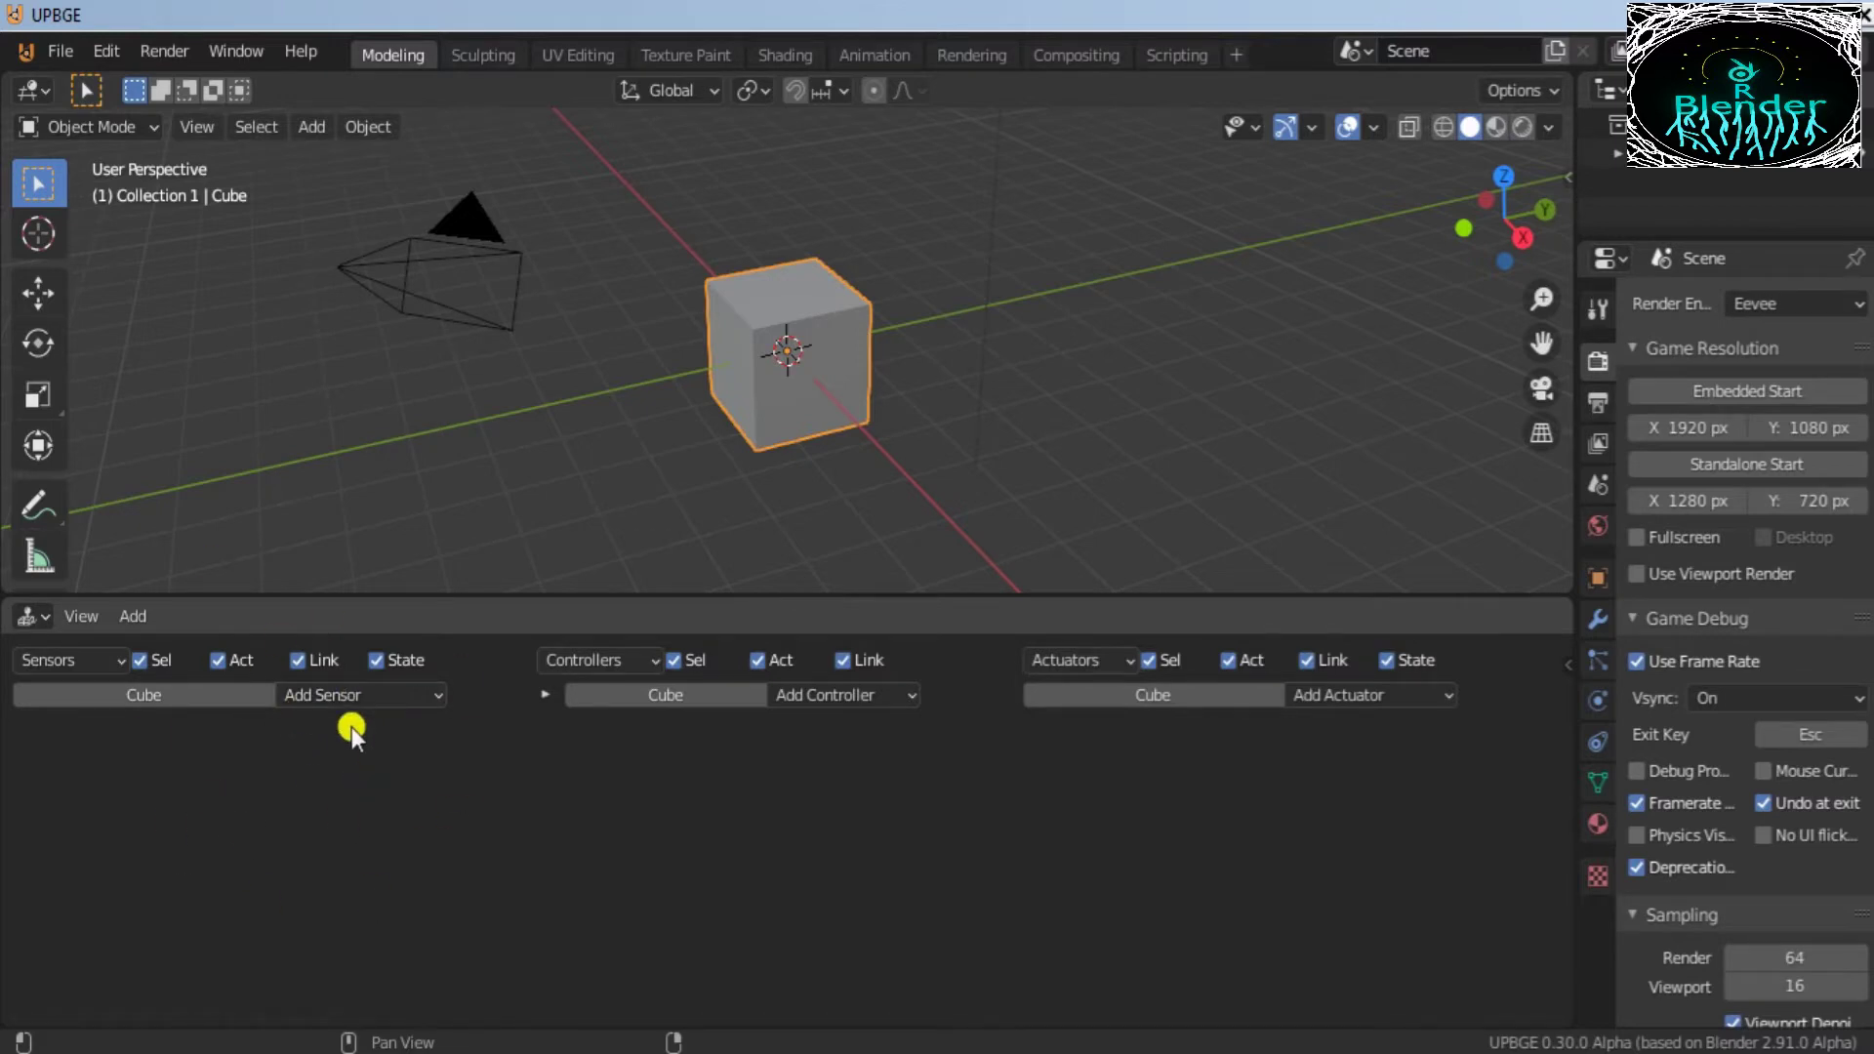
pyautogui.click(867, 703)
pyautogui.click(842, 701)
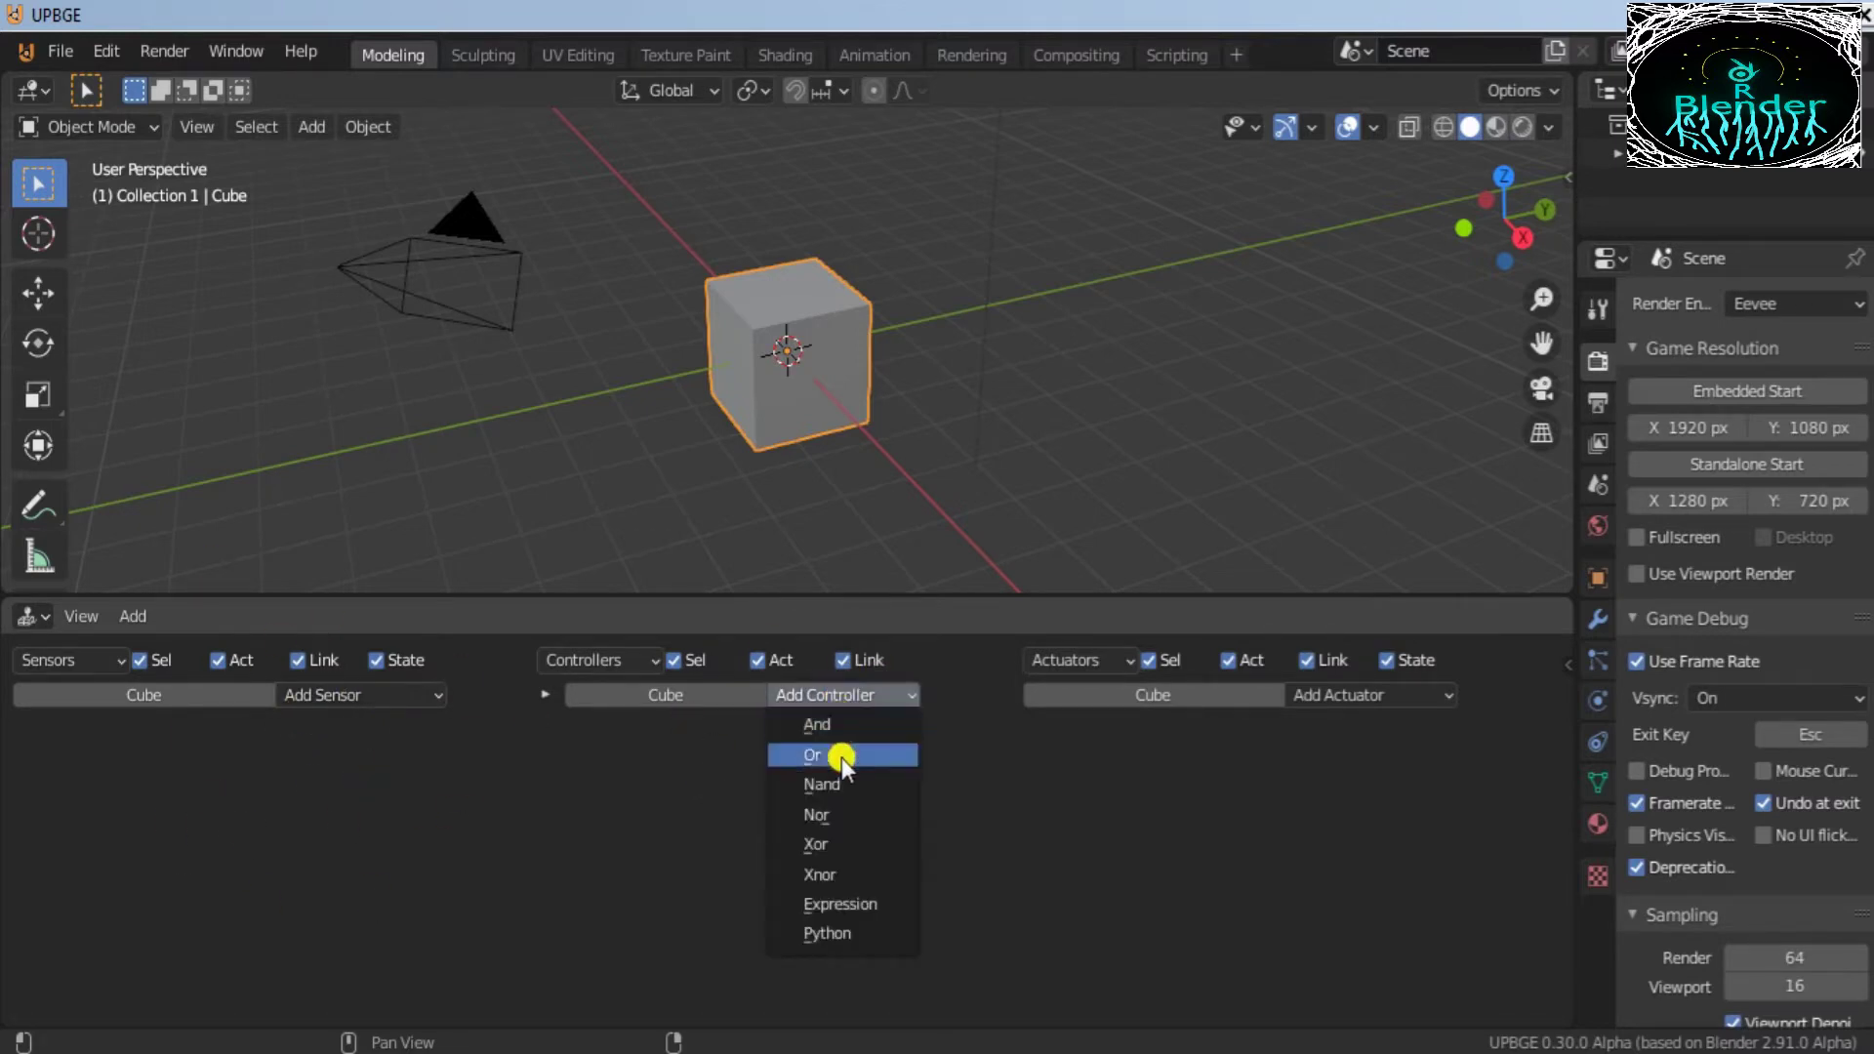
# Step: Add a Keyboard sensor to the cube, name it w and assign the W key to it
pyautogui.click(426, 693)
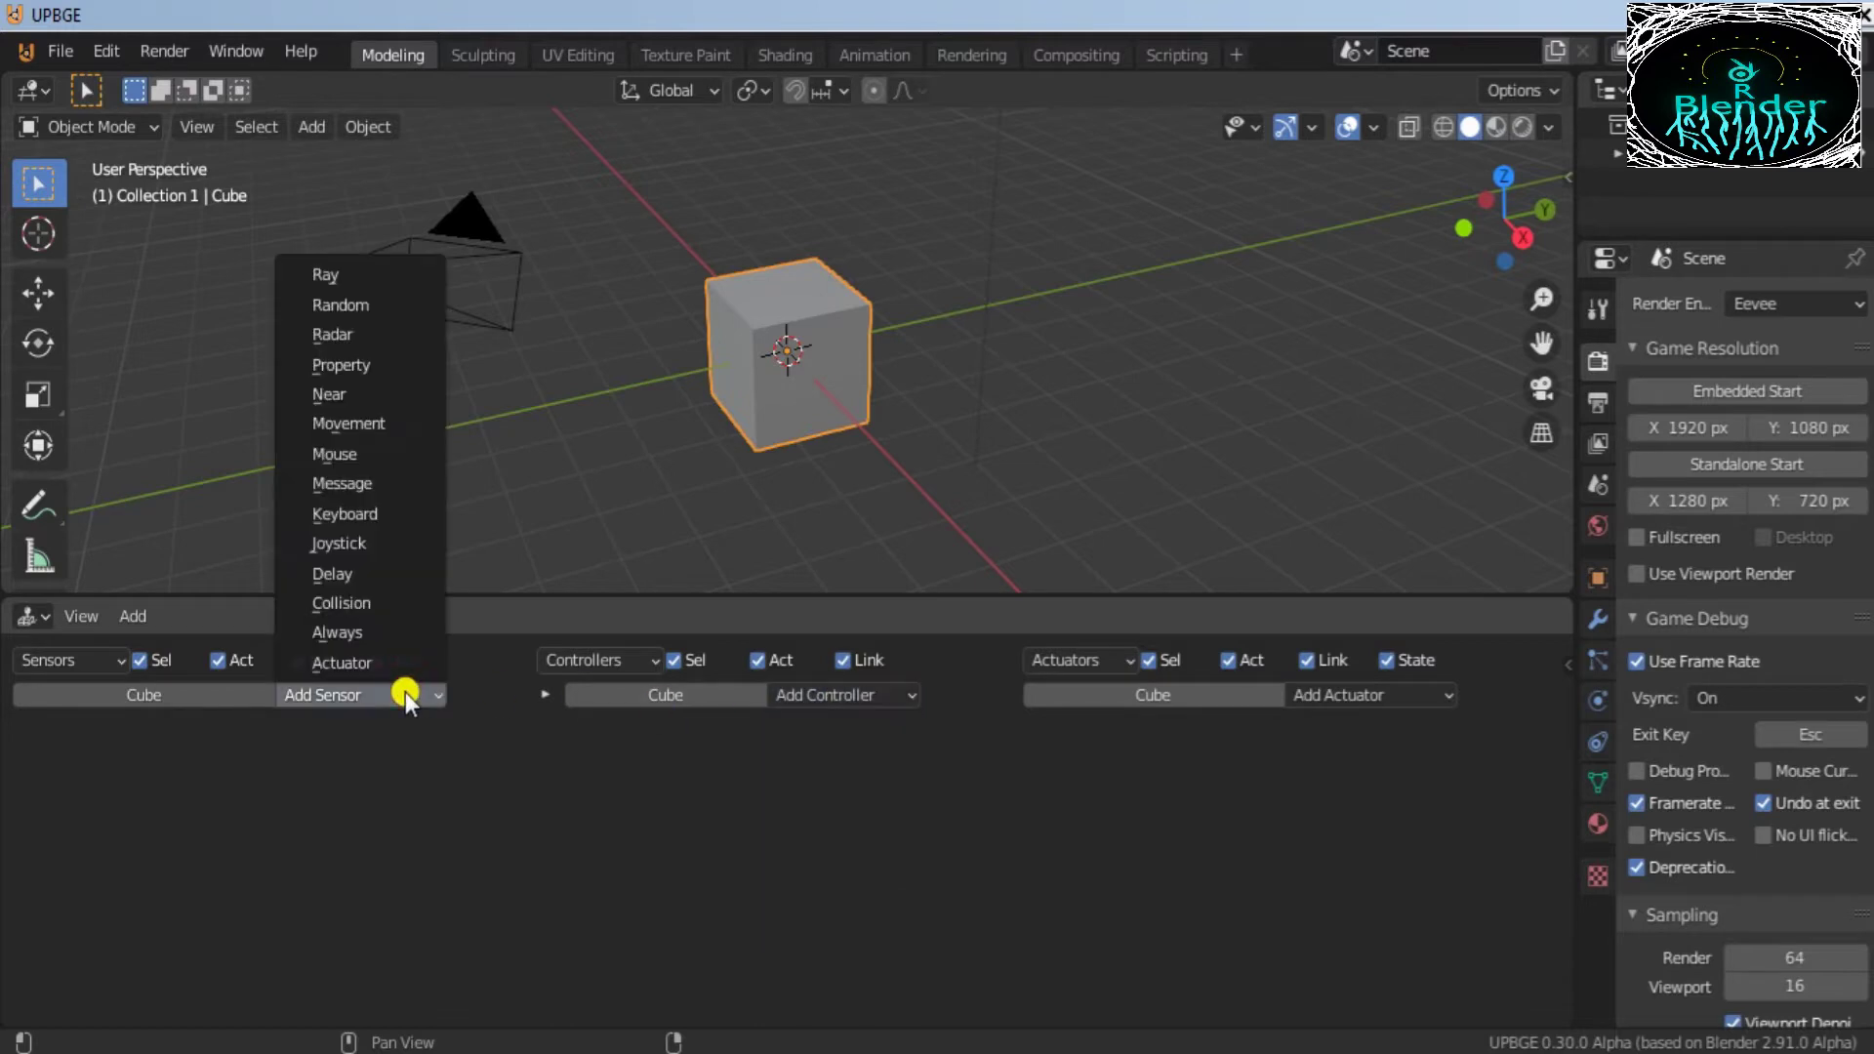
pyautogui.click(383, 508)
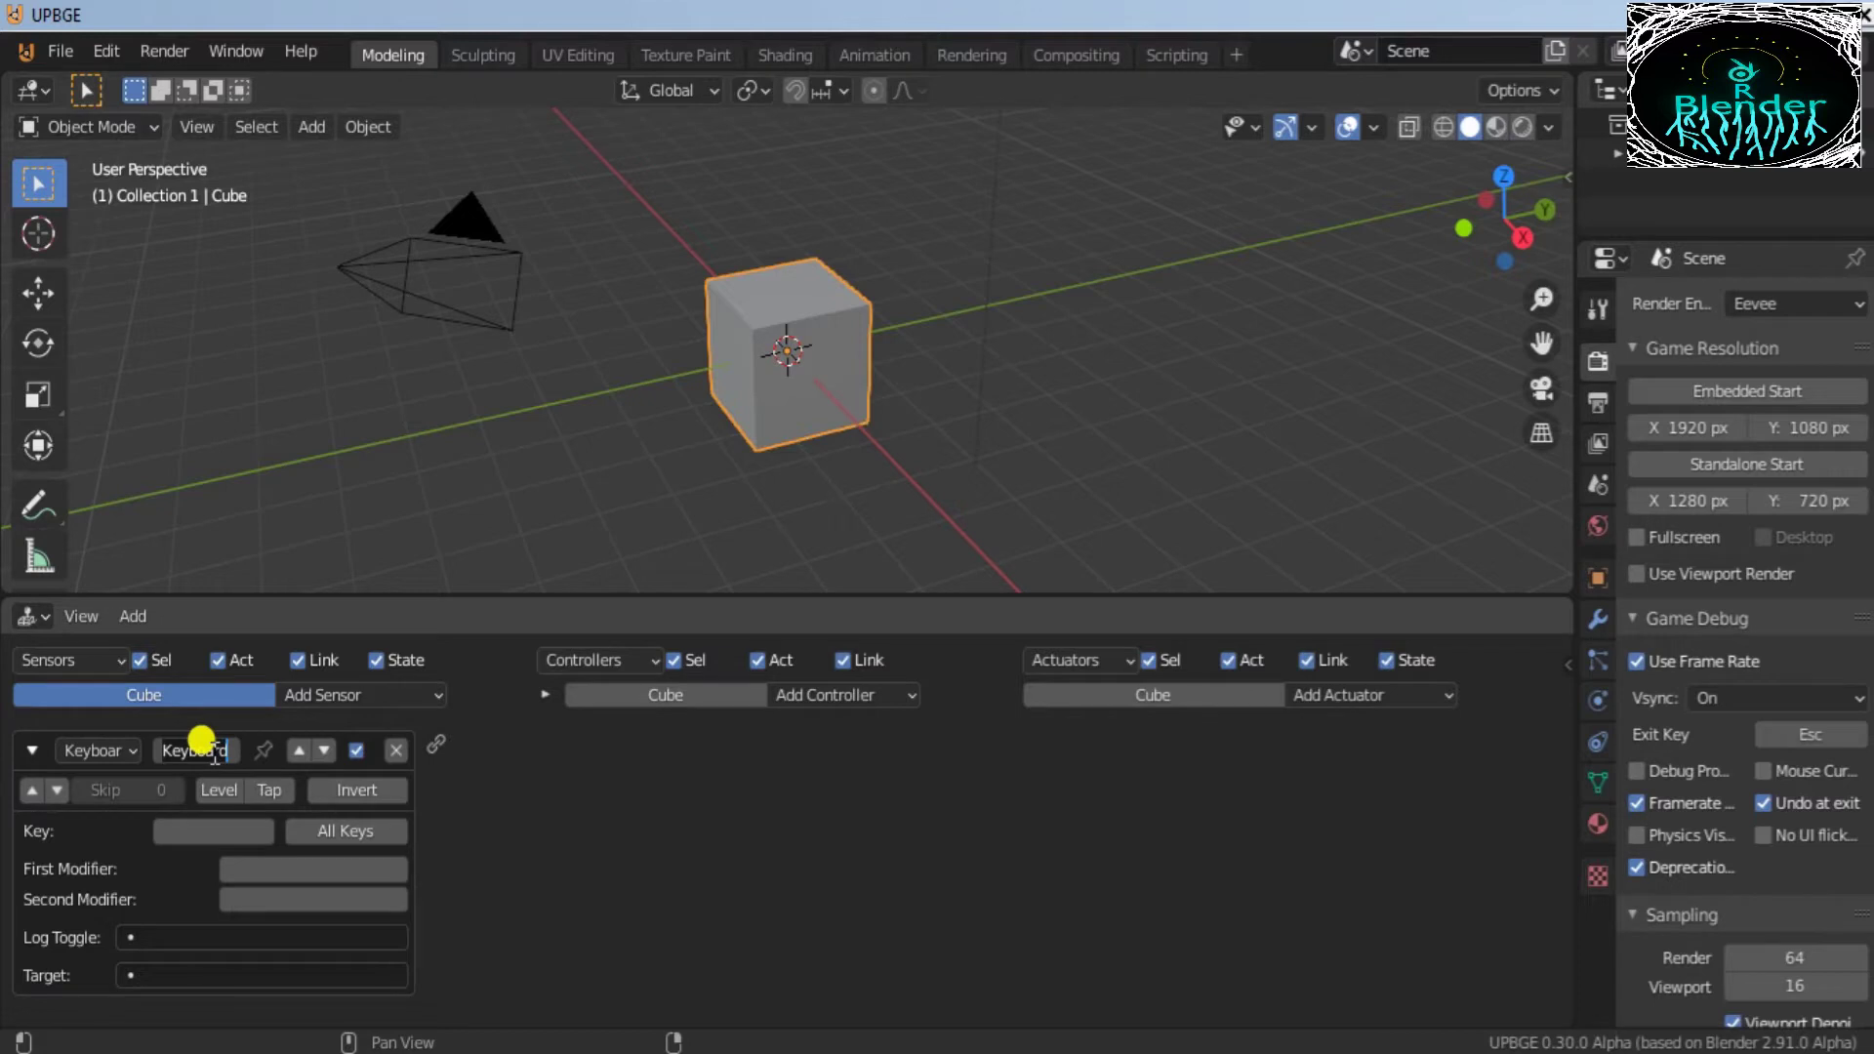
pyautogui.write('w')
pyautogui.click(195, 828)
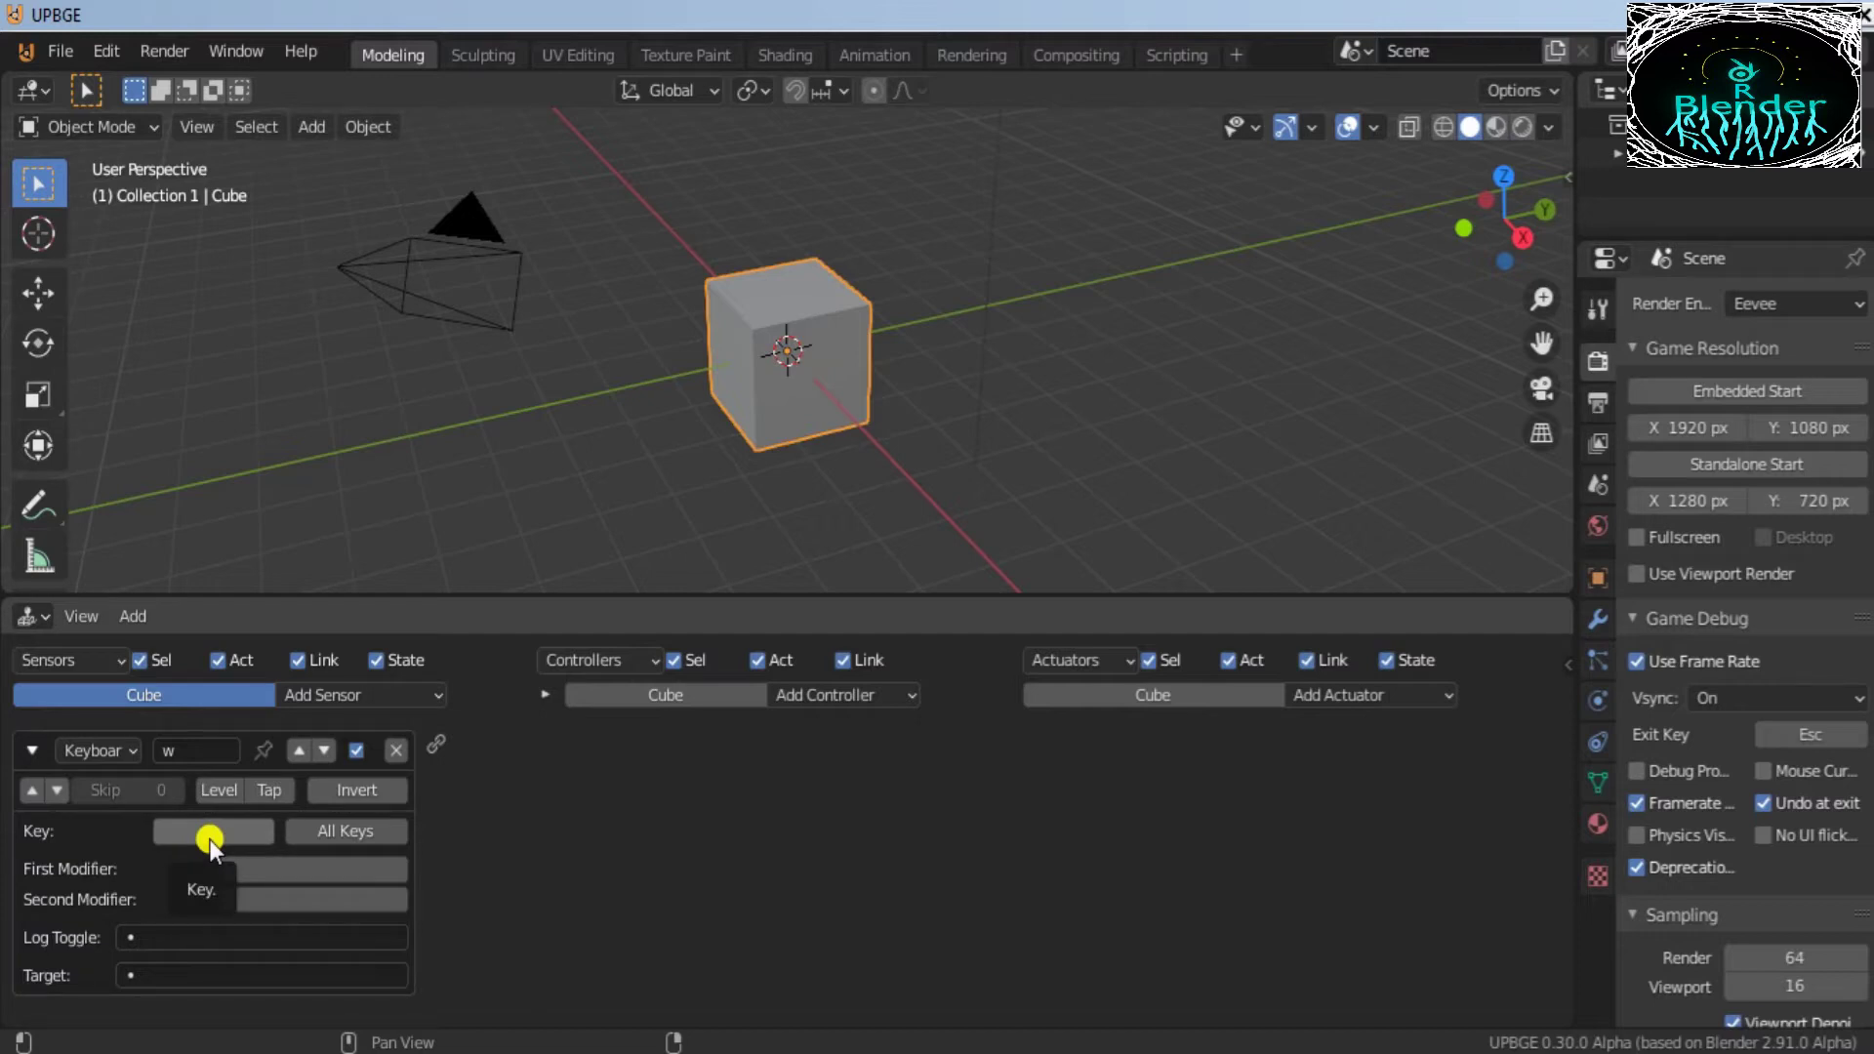
pyautogui.click(211, 833)
pyautogui.press('w')
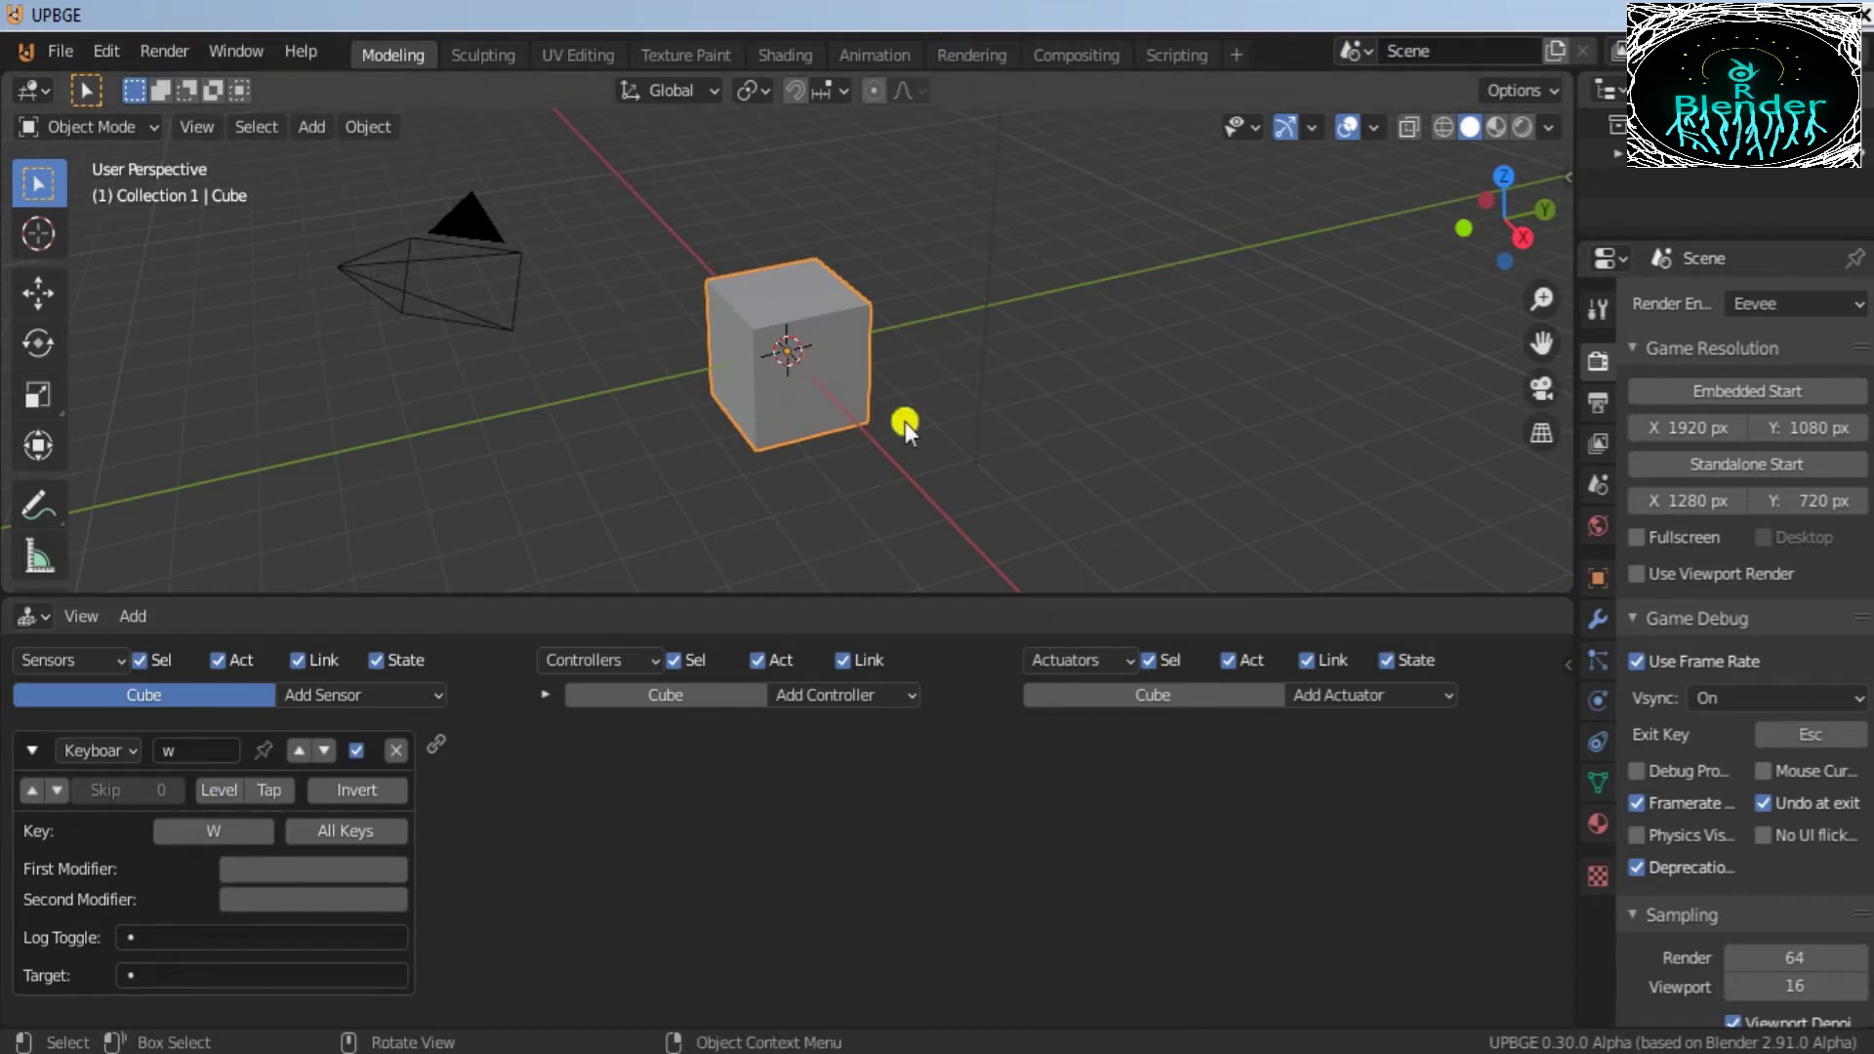
# Step: Add a Motion actuator to the cube
pyautogui.click(1341, 699)
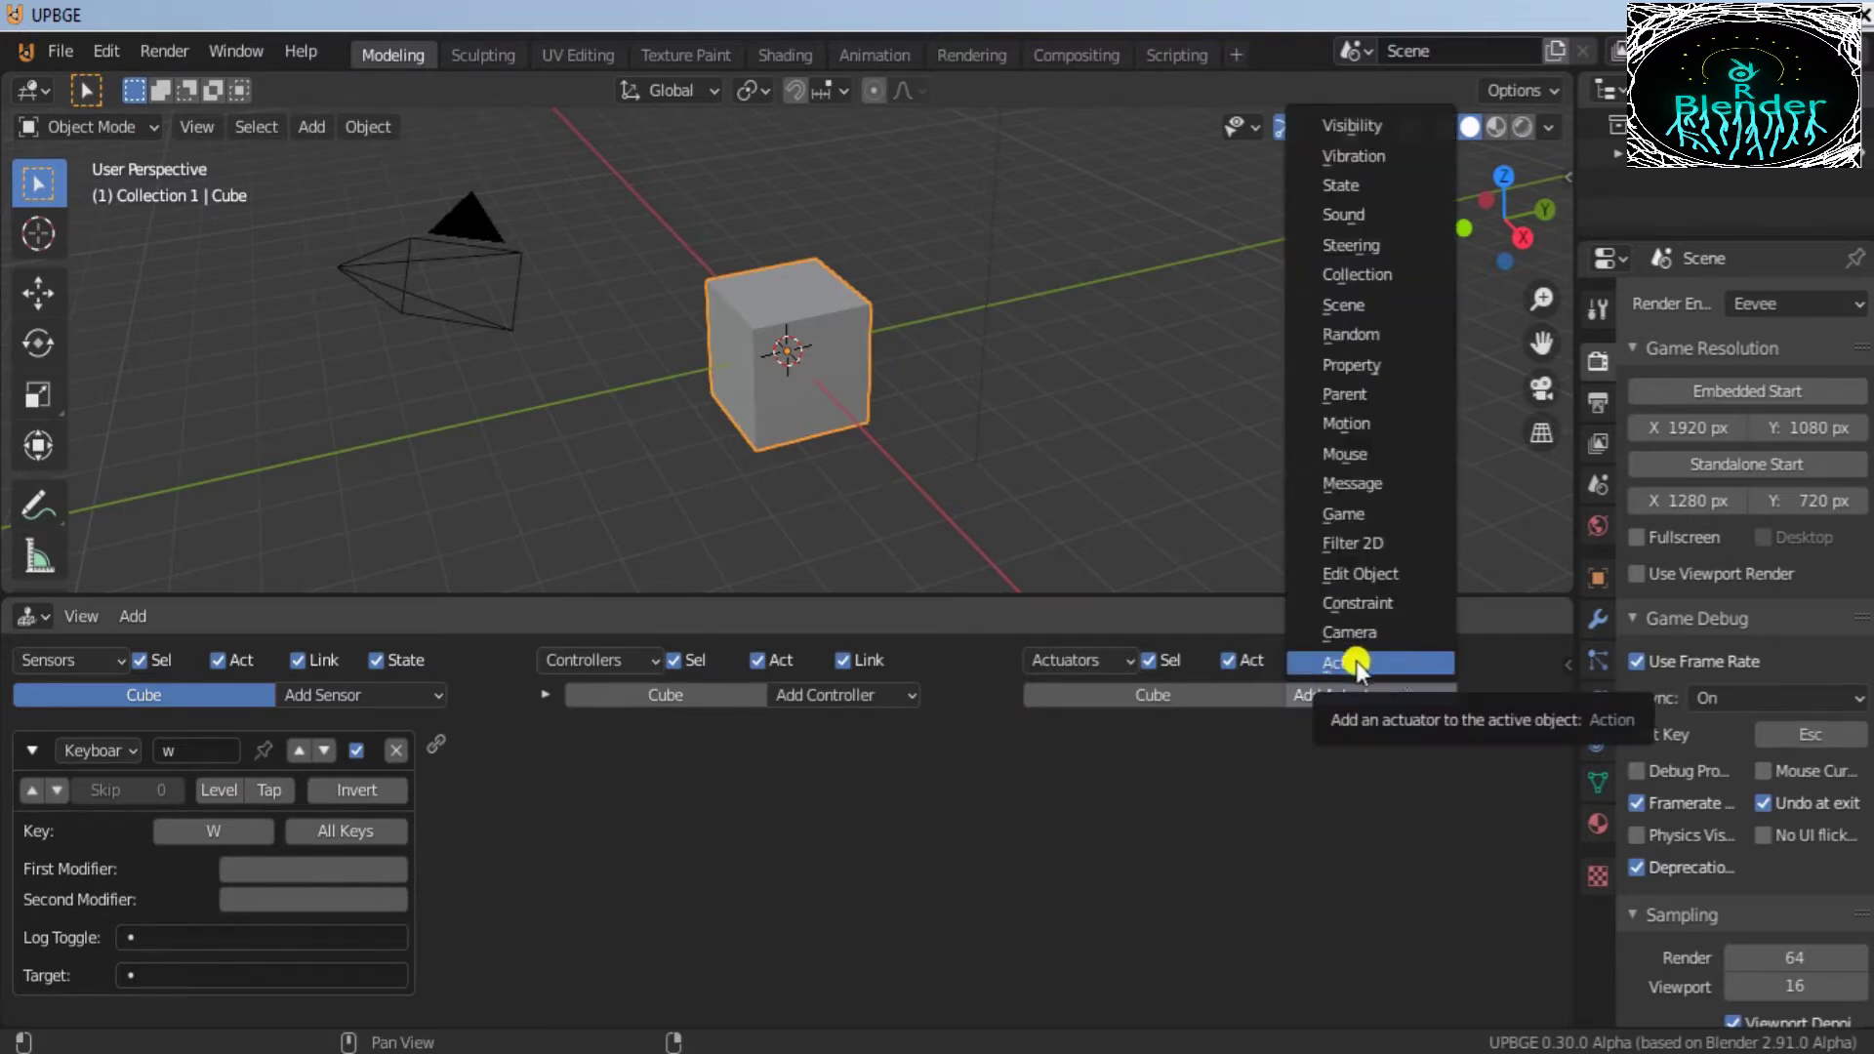
pyautogui.click(1333, 702)
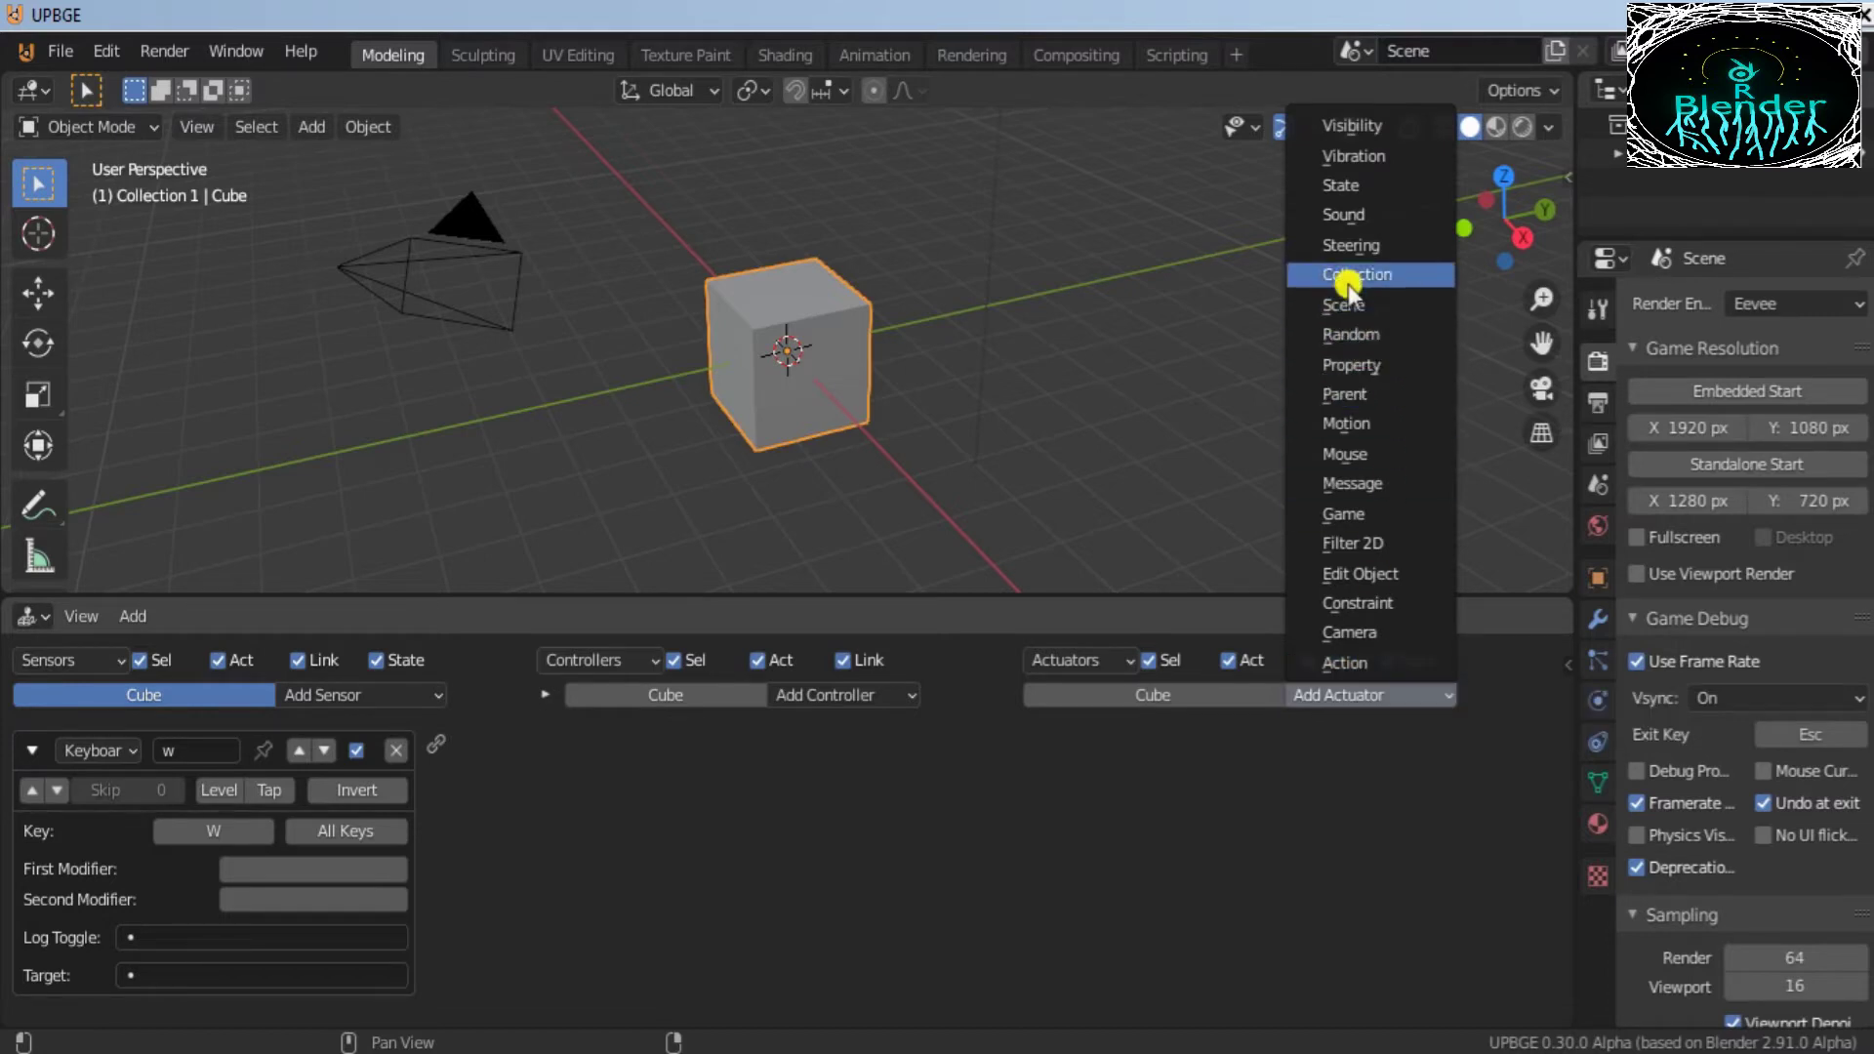
pyautogui.click(1367, 424)
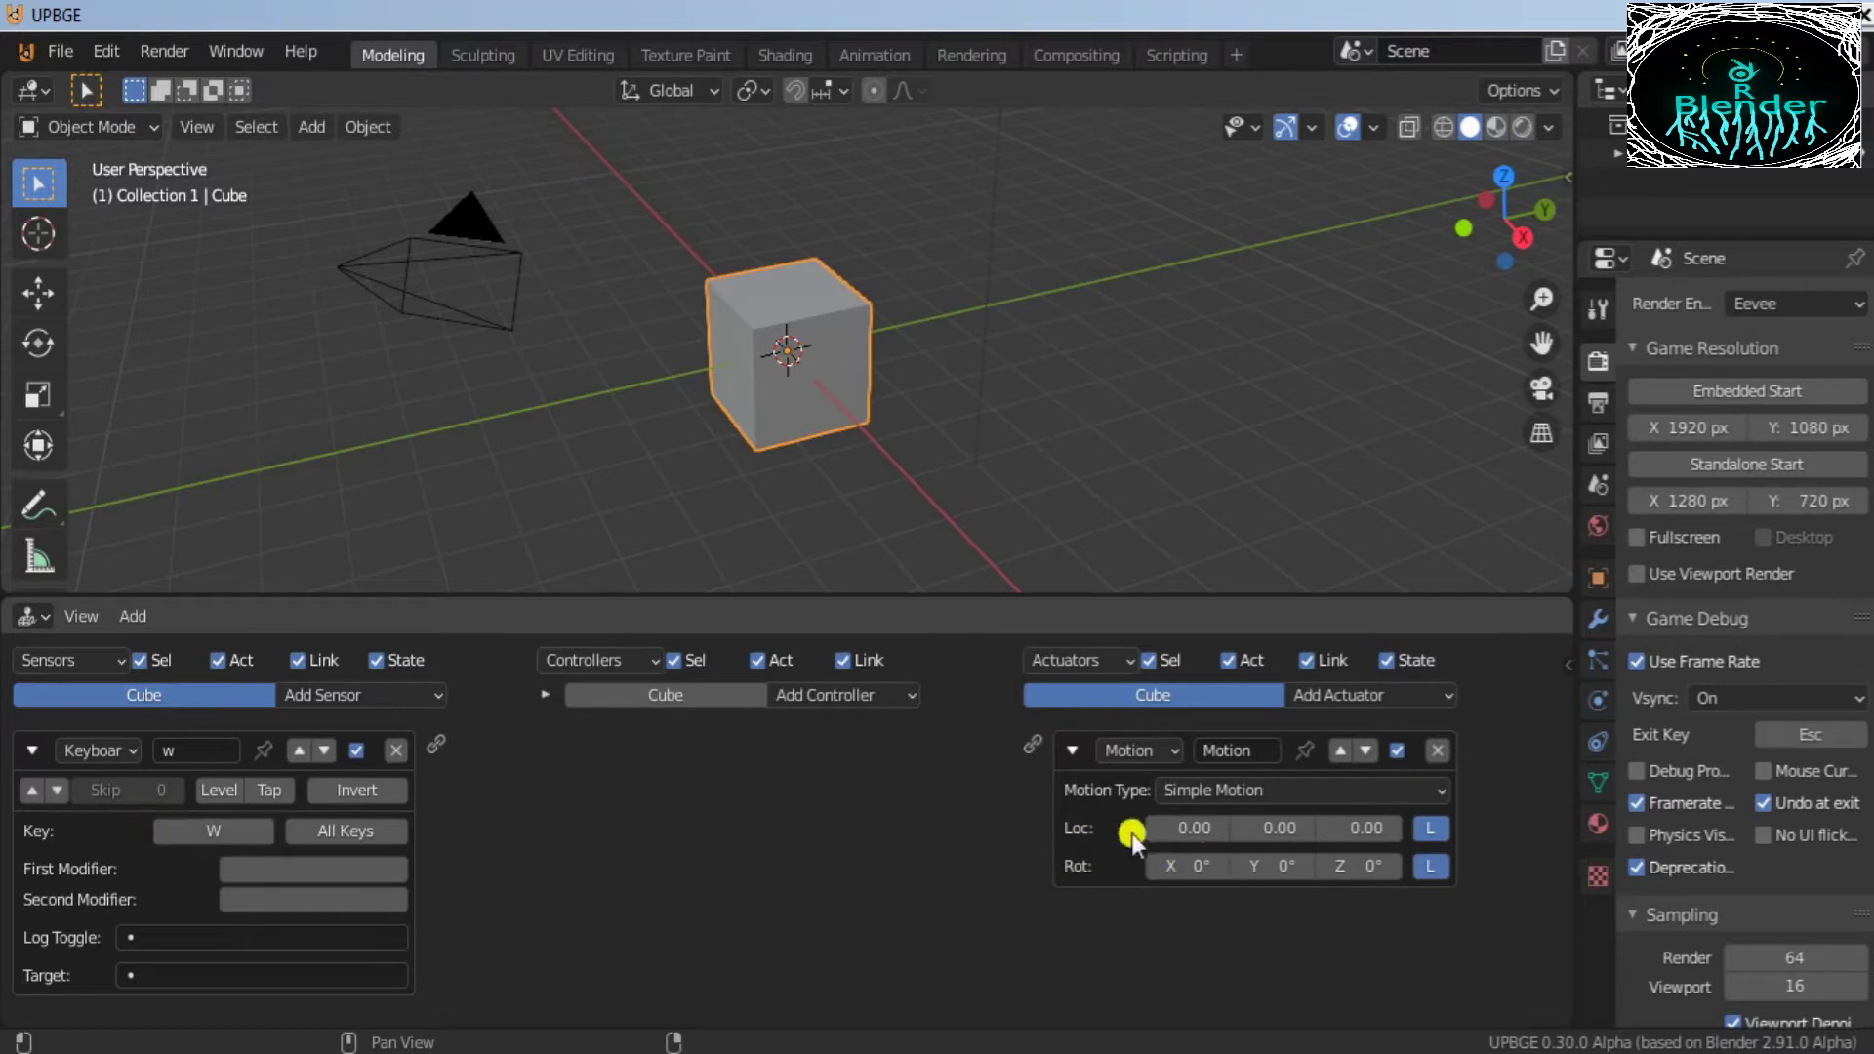
# Step: Add an And controller to the cube and link it between the w keyboard sensor and the Motion actuator
pyautogui.click(881, 694)
pyautogui.click(825, 696)
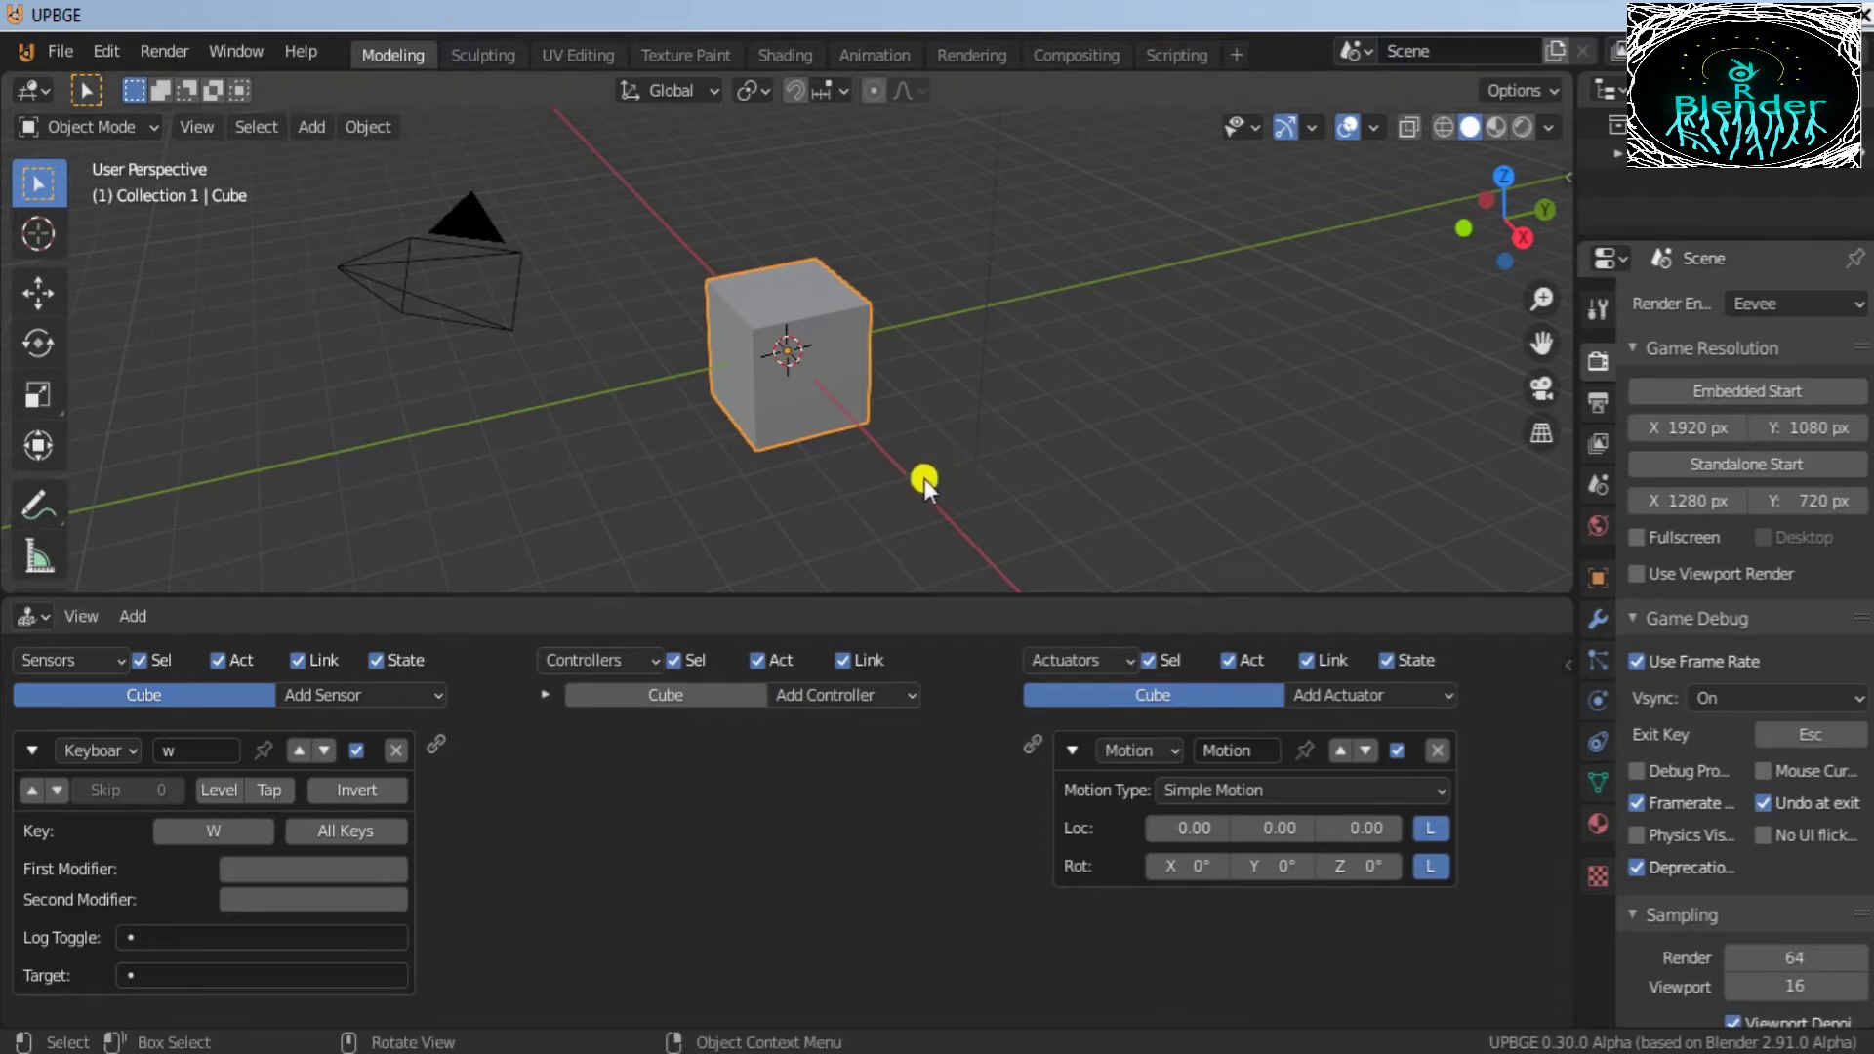
pyautogui.click(829, 694)
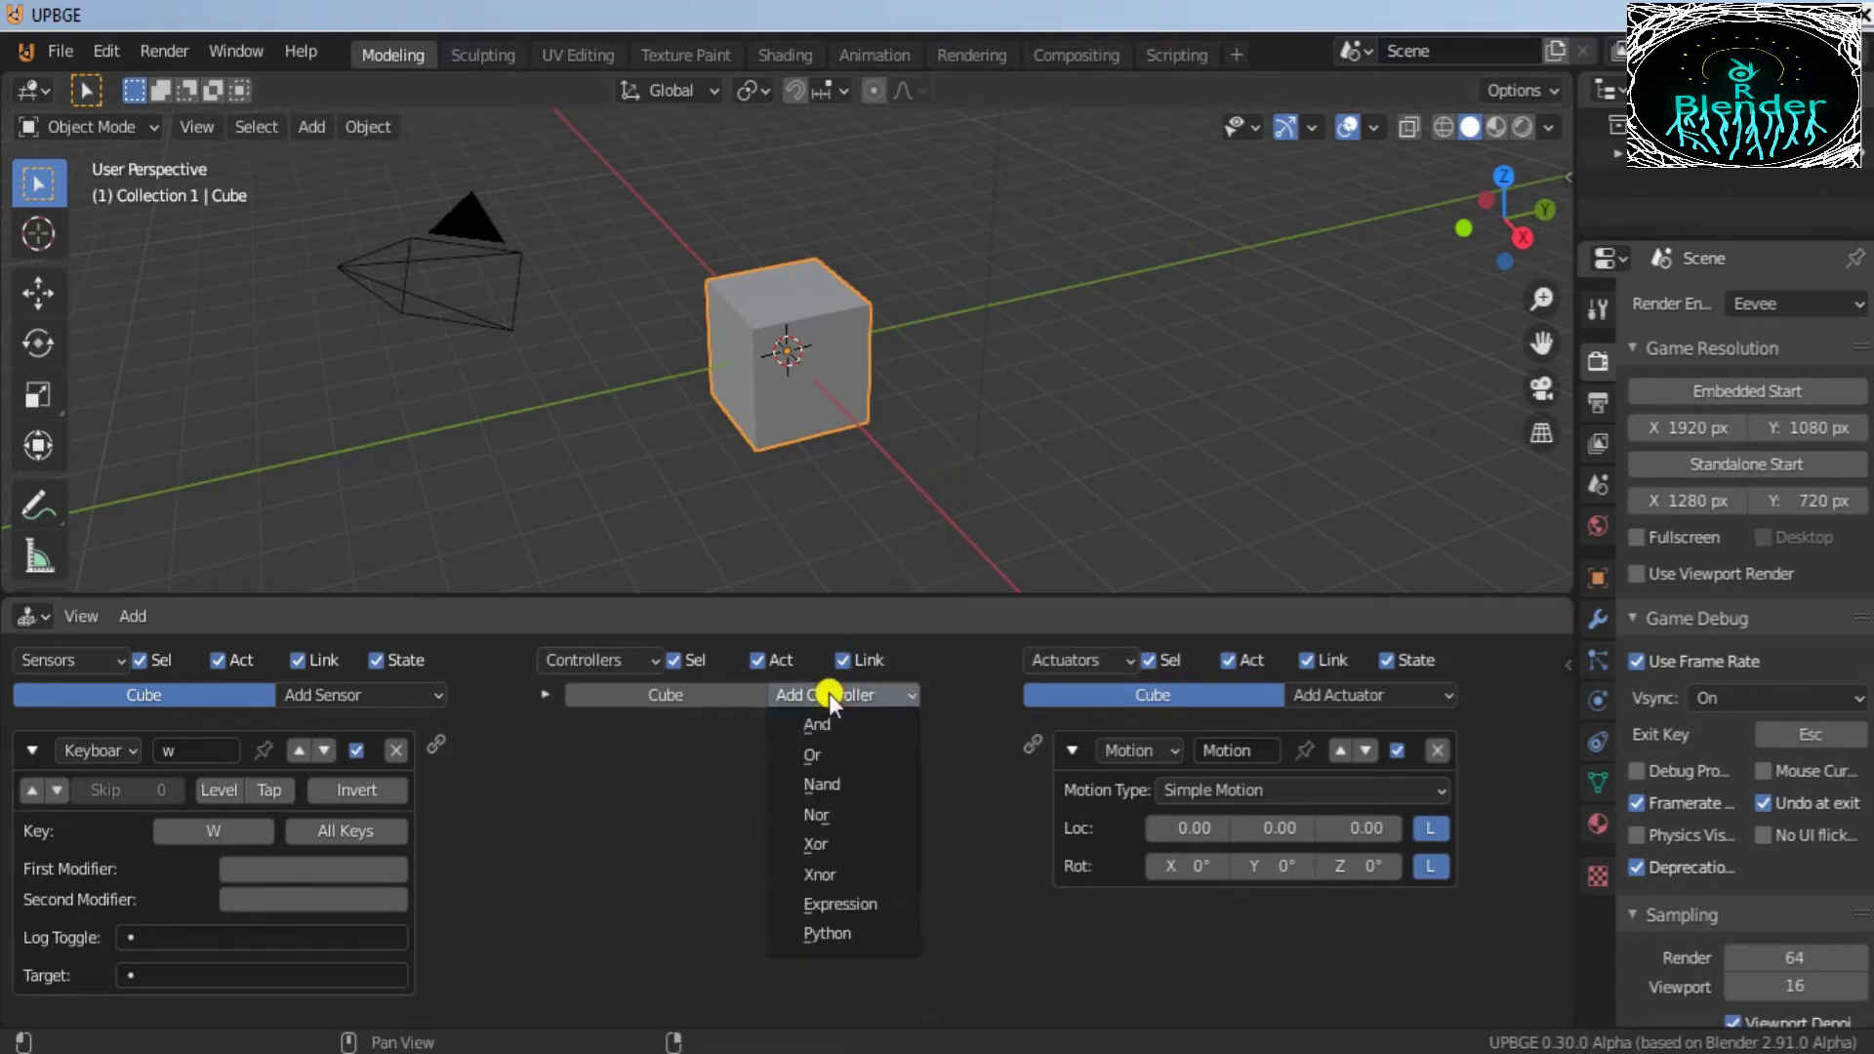
pyautogui.click(830, 723)
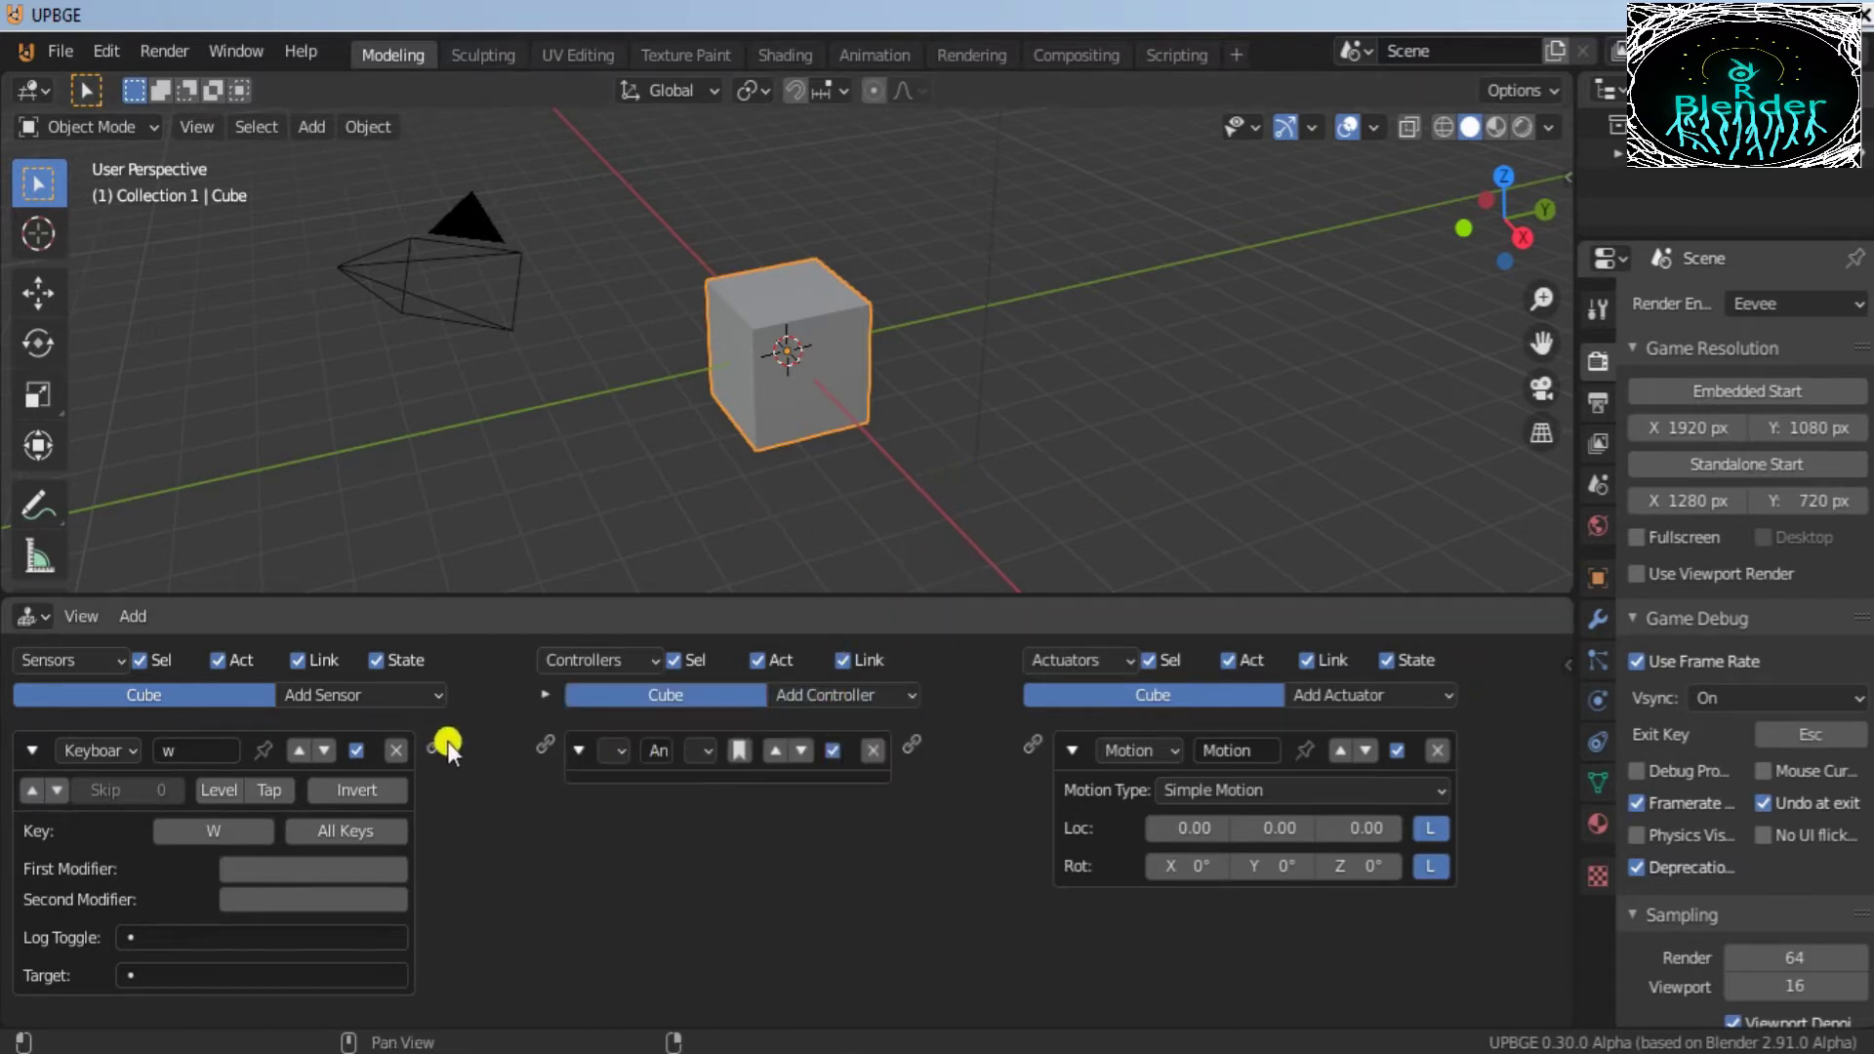
pyautogui.moveTo(536, 749); pyautogui.dragTo(543, 748)
pyautogui.moveTo(1029, 745); pyautogui.dragTo(1032, 745)
# Step: Set the Motion actuator's X location value to 0.1
pyautogui.click(1185, 829)
pyautogui.write('0')
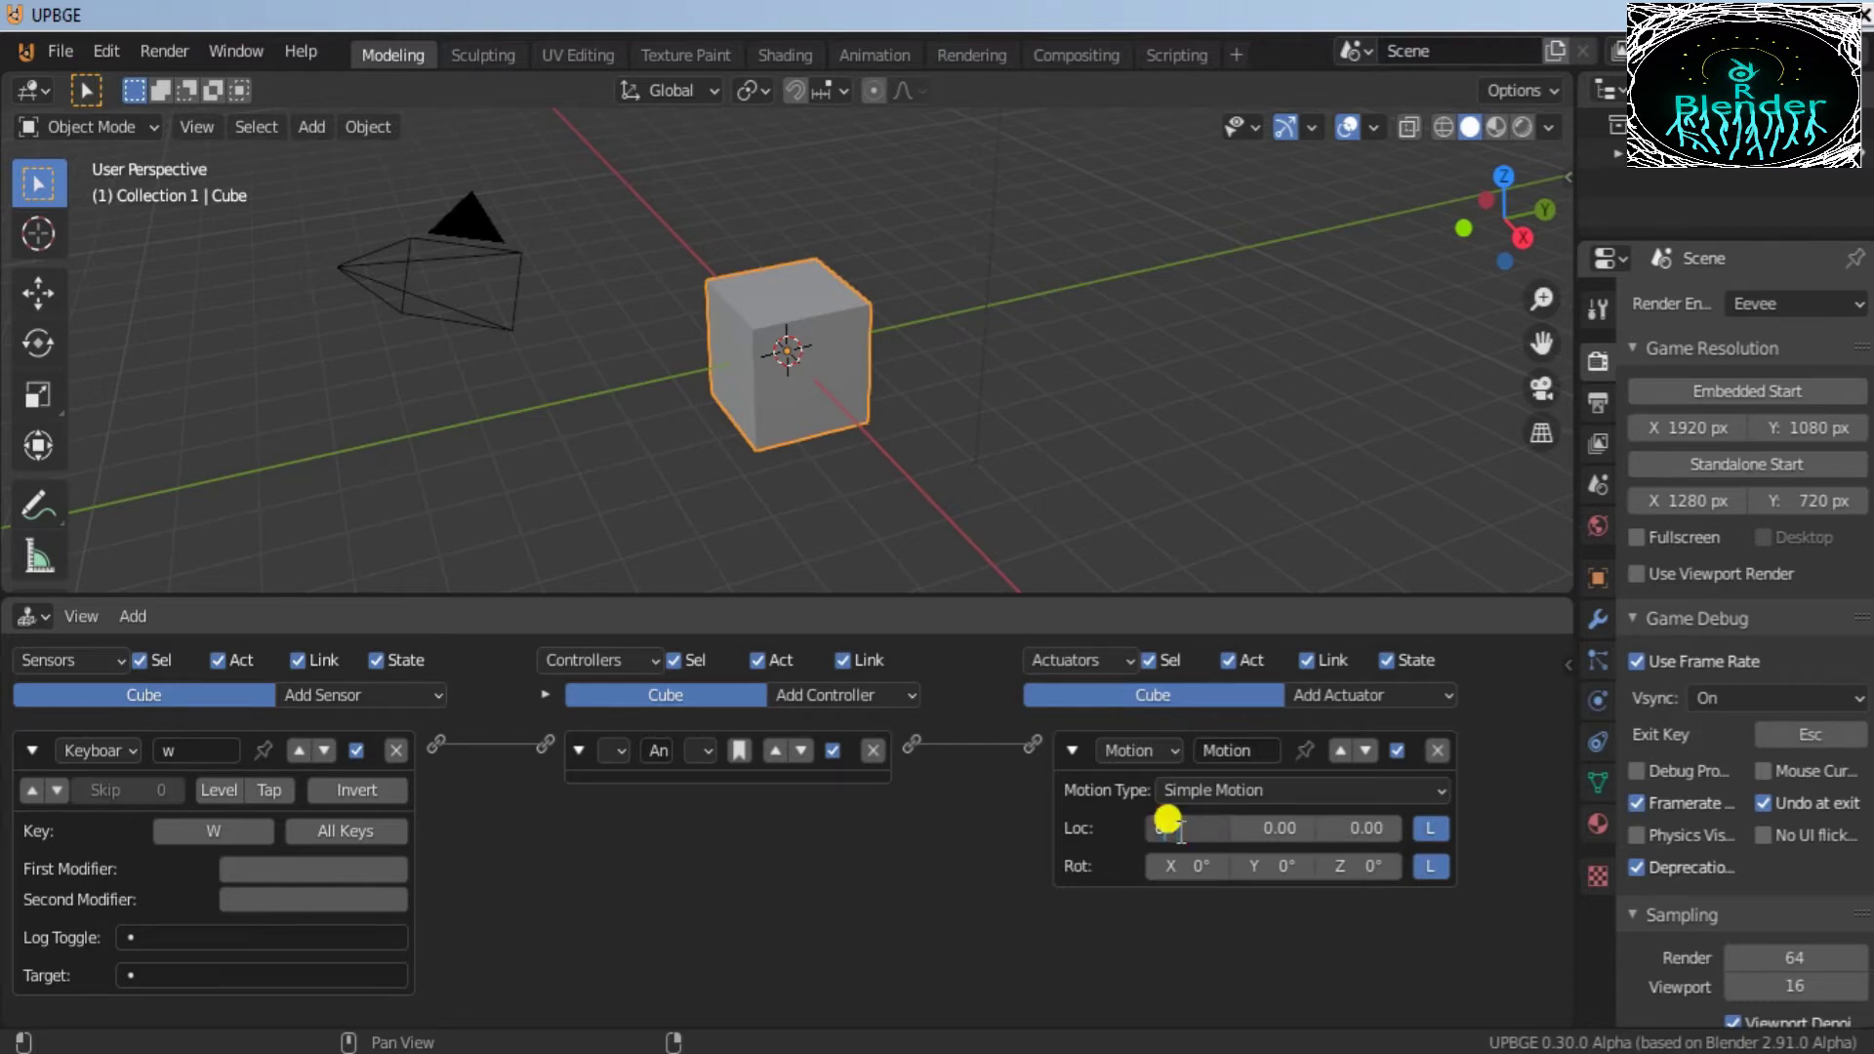
pyautogui.write('.1')
pyautogui.click(989, 899)
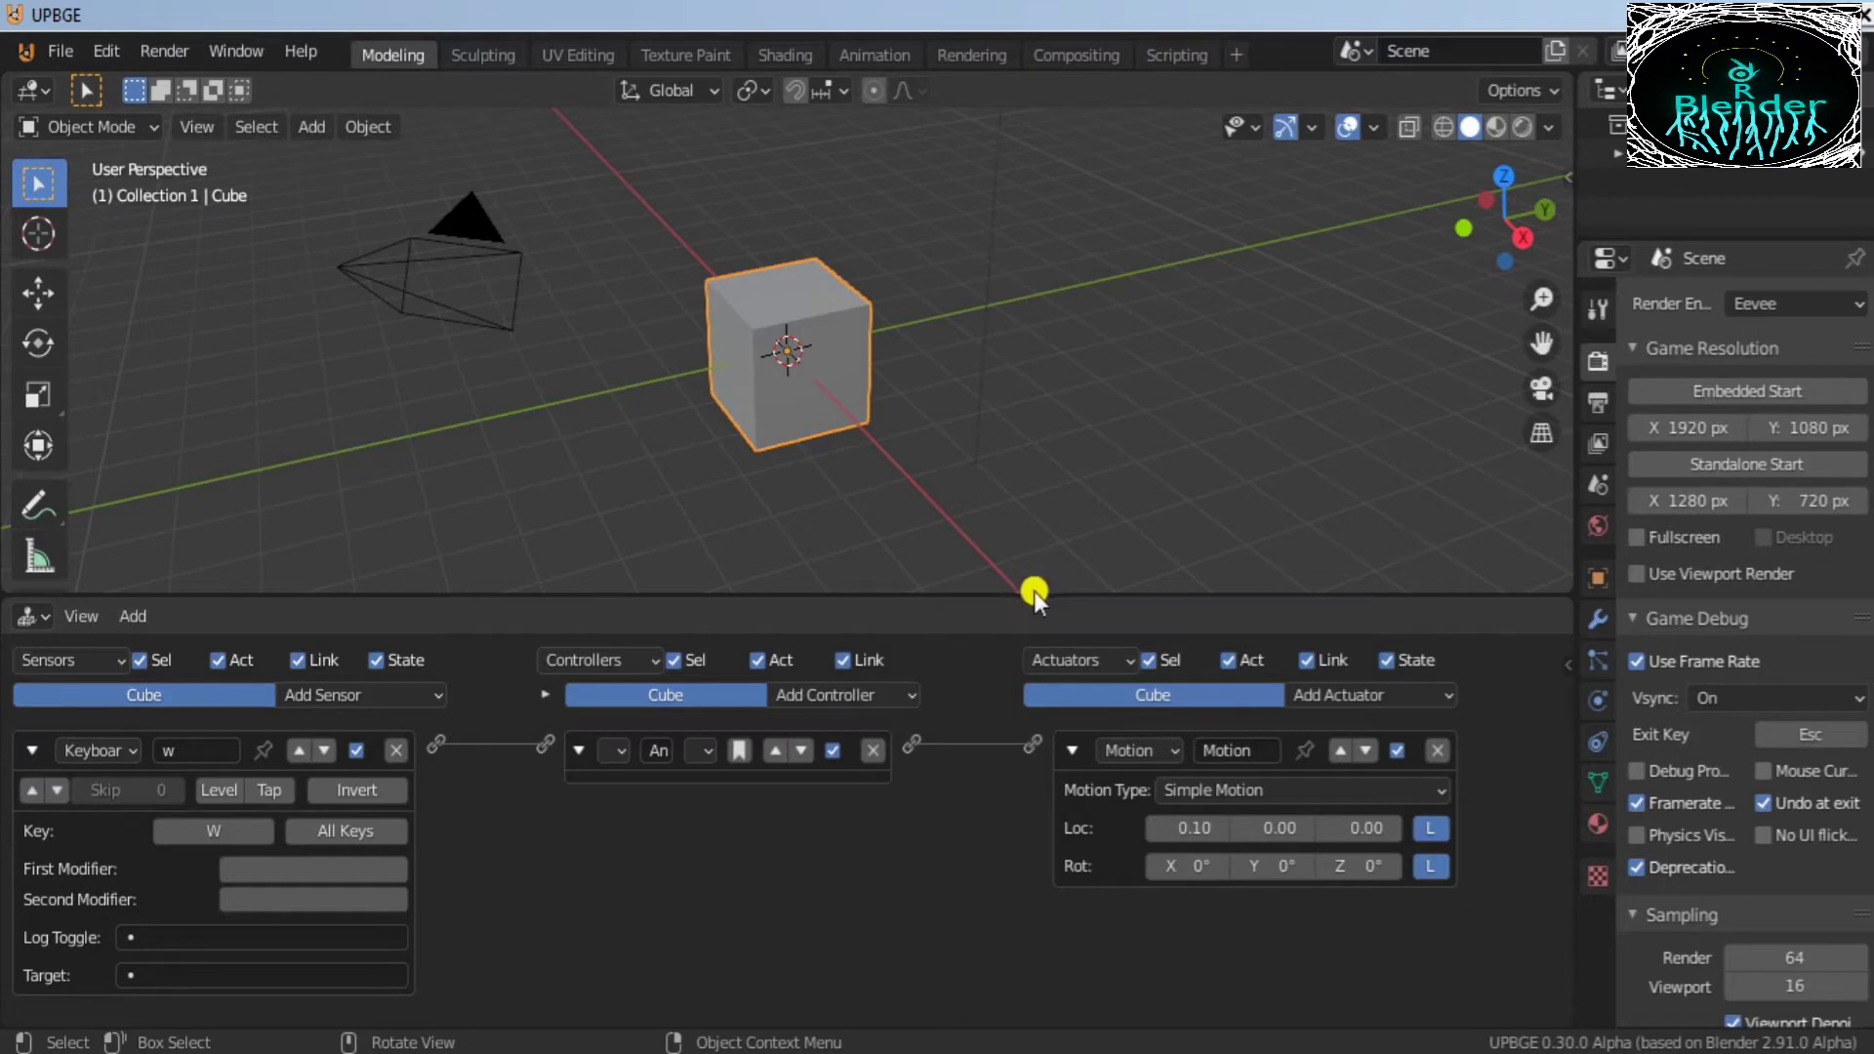
# Step: Enlarge the 3D viewport, add a mesh plane at the origin and scale it up well beyond the cube's footprint
pyautogui.moveTo(1033, 584); pyautogui.dragTo(1015, 910)
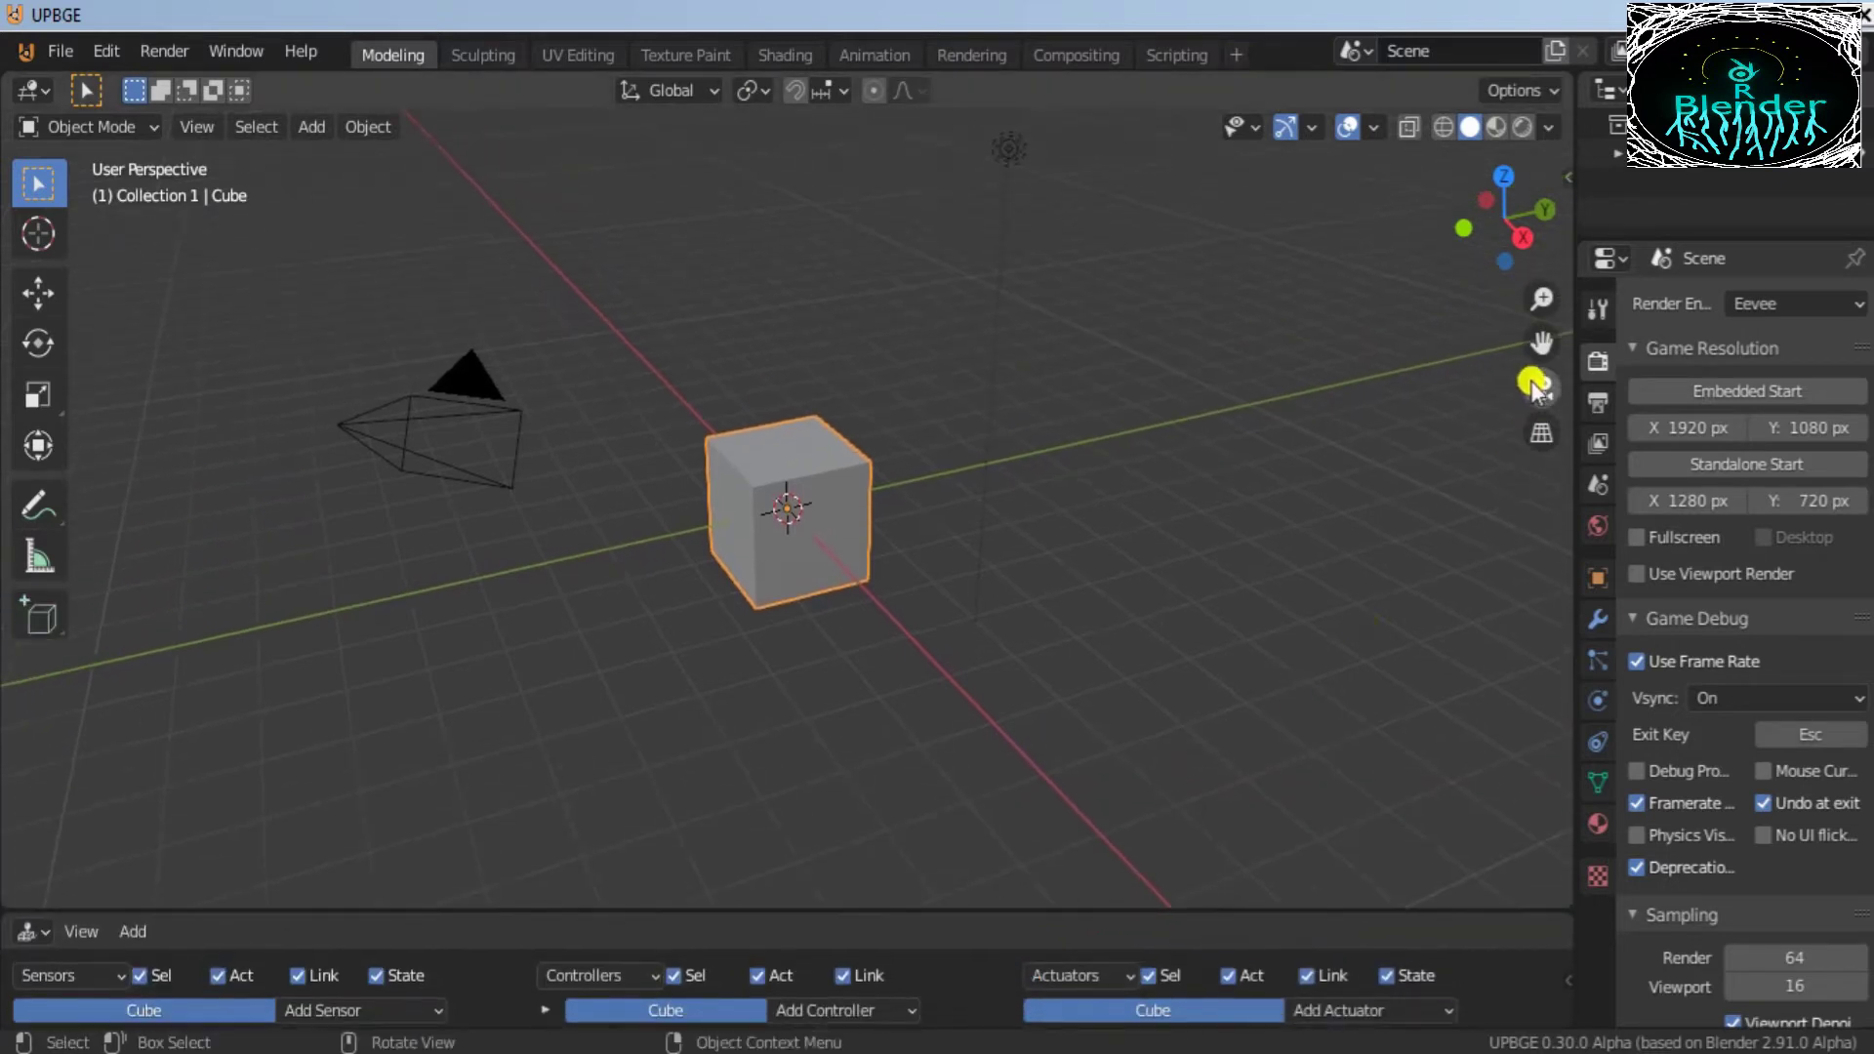
pyautogui.click(912, 243)
pyautogui.click(311, 127)
pyautogui.moveTo(325, 173)
pyautogui.click(637, 160)
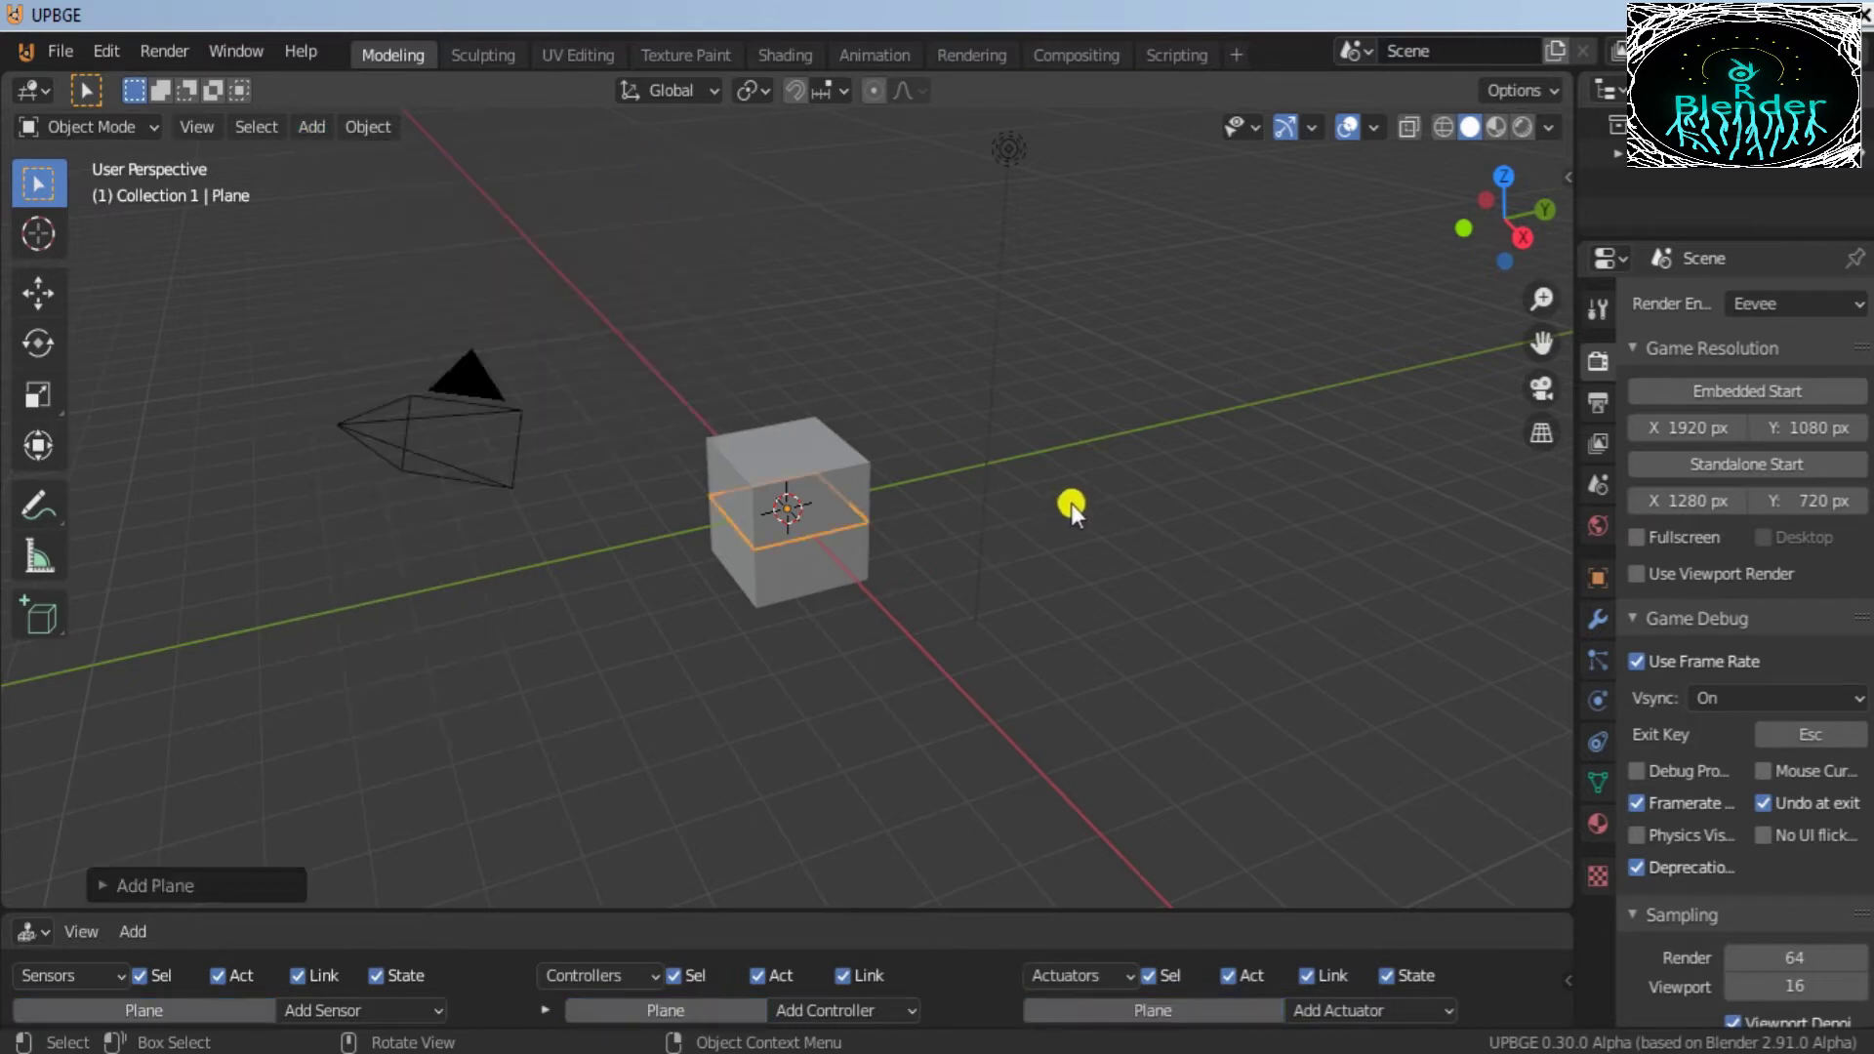
pyautogui.press('s')
pyautogui.click(778, 478)
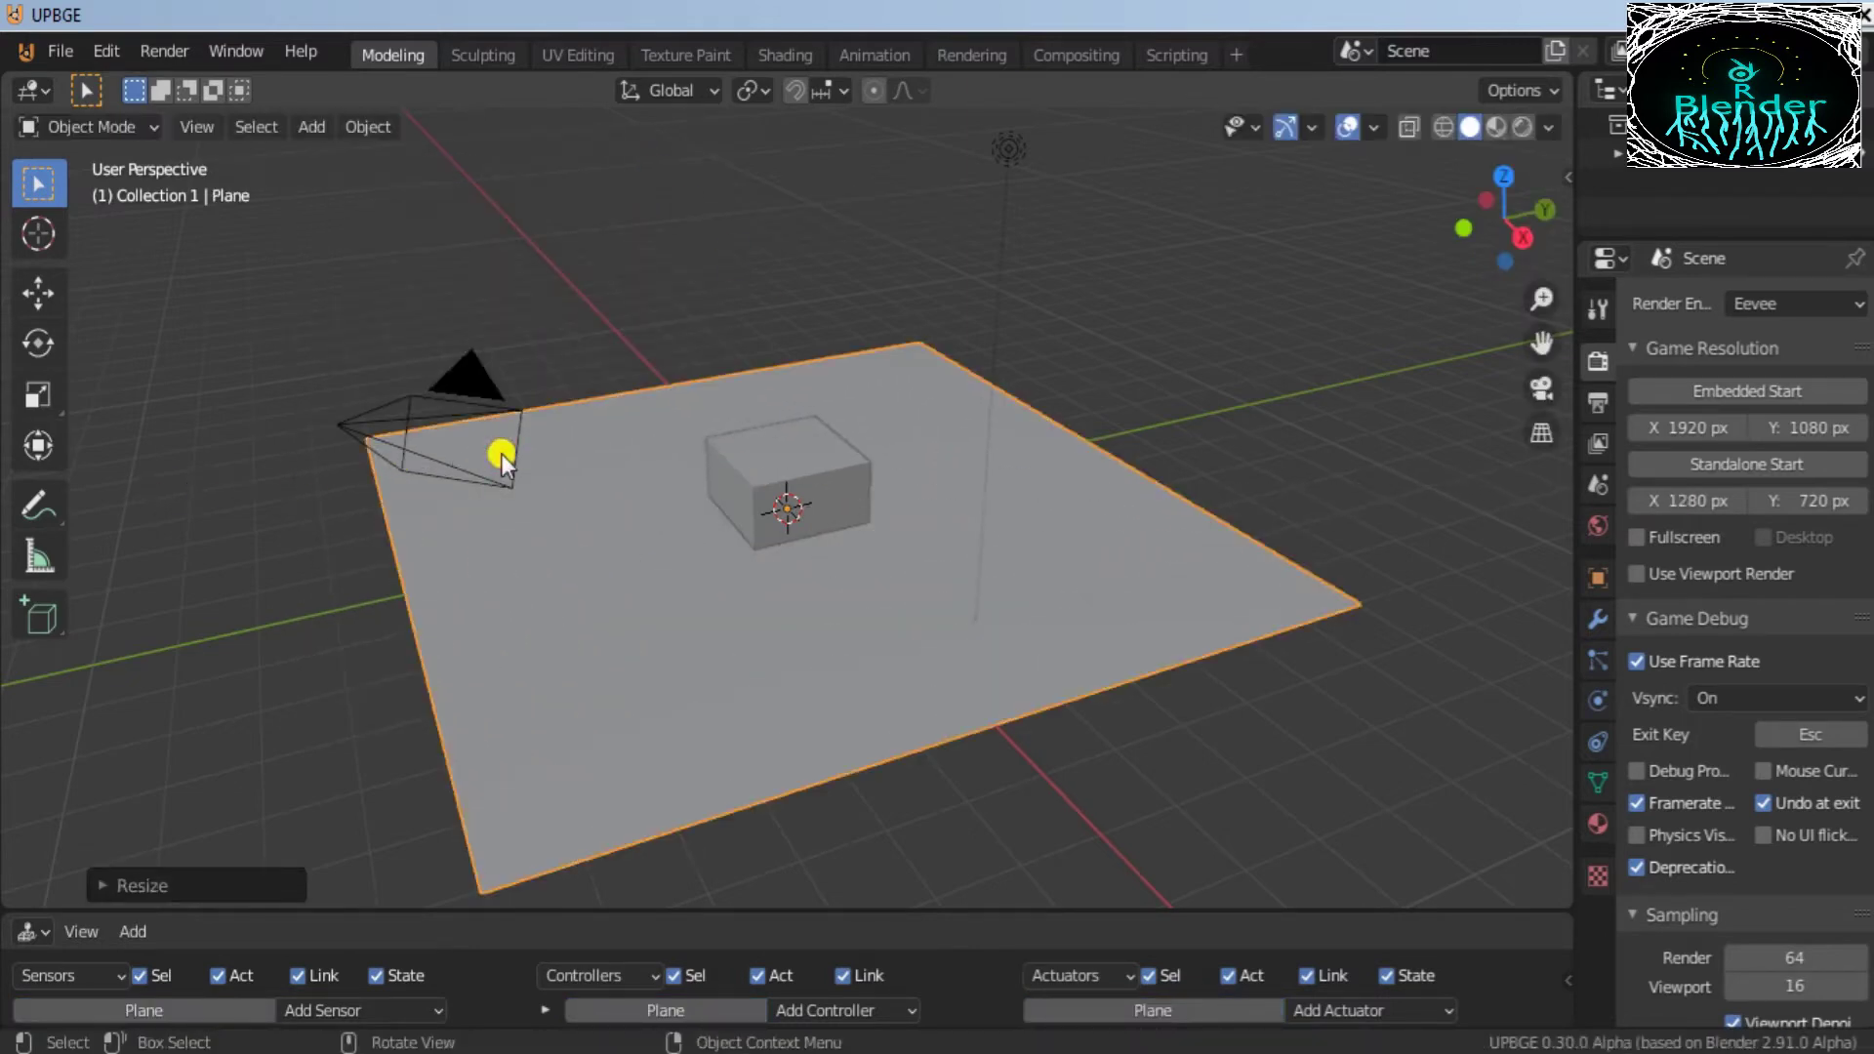
# Step: Move the cube up along the Z axis until its base rests on the plane
pyautogui.click(778, 479)
pyautogui.press('g')
pyautogui.press('z')
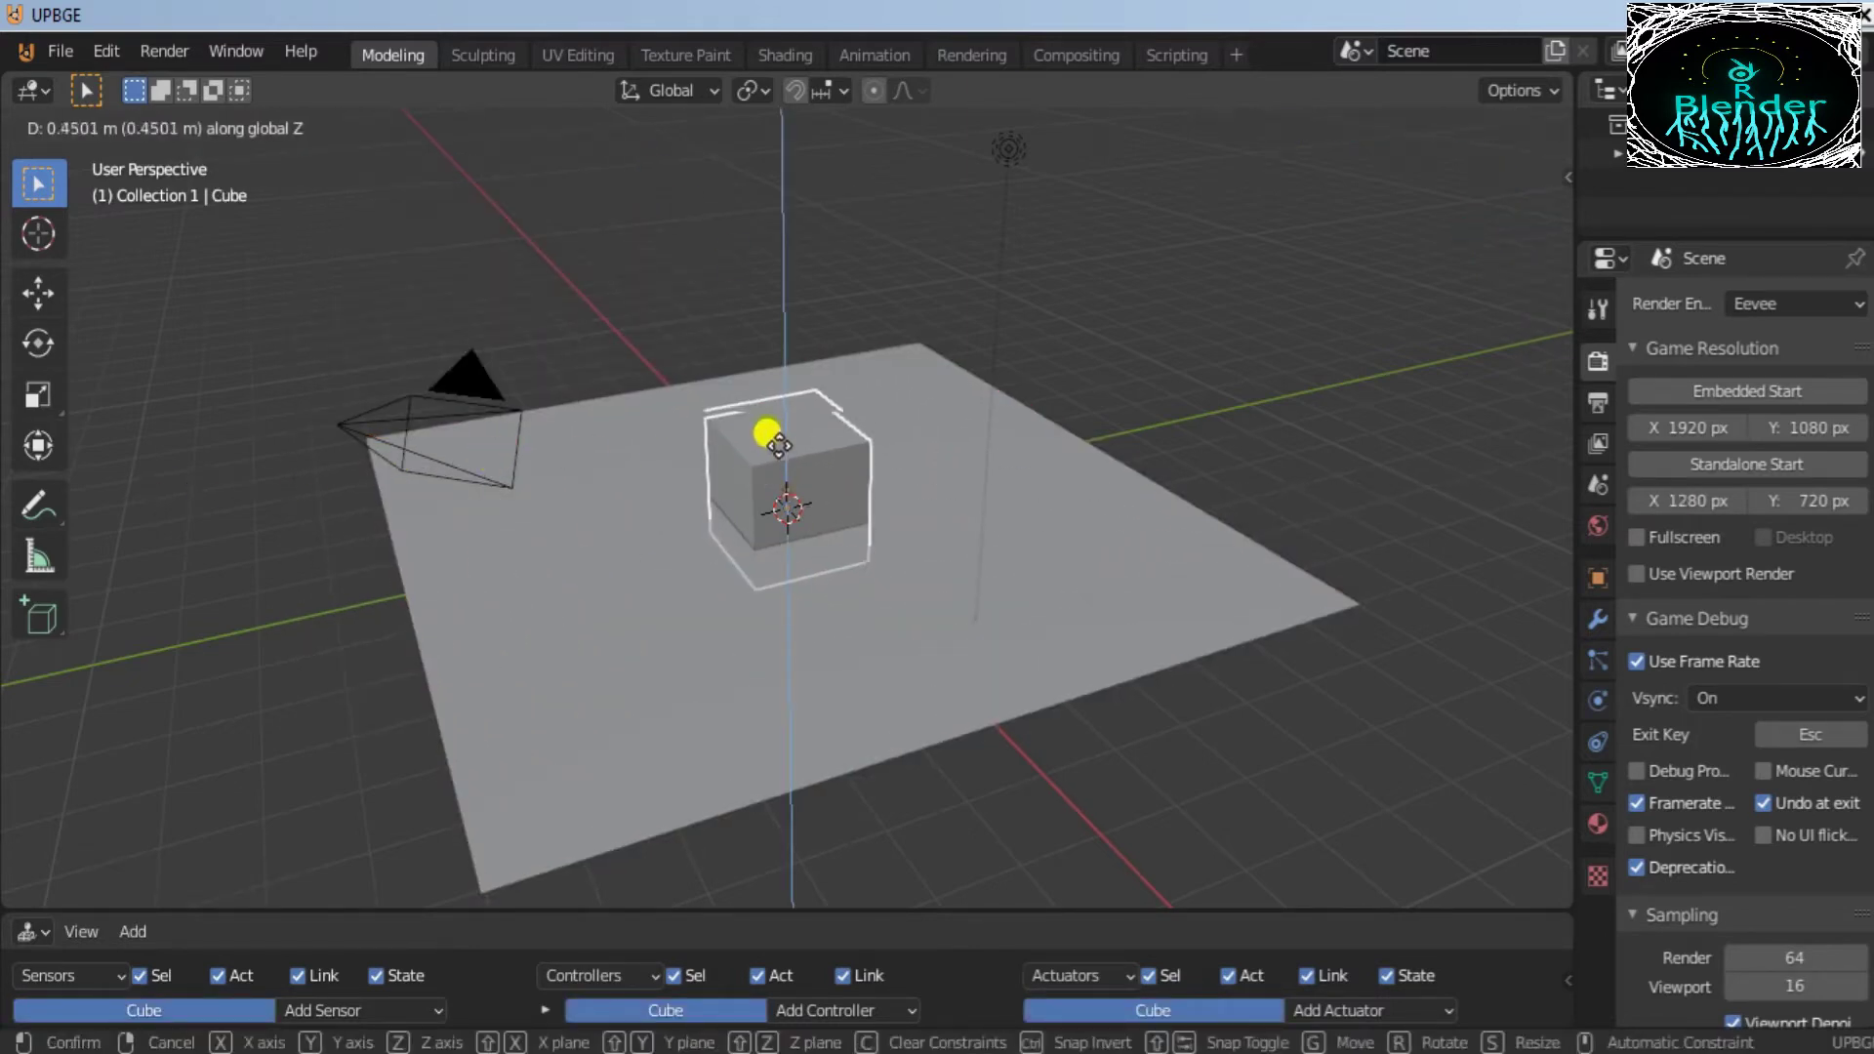
pyautogui.click(778, 420)
pyautogui.moveTo(1477, 228); pyautogui.dragTo(78, 138)
pyautogui.press('g')
pyautogui.press('z')
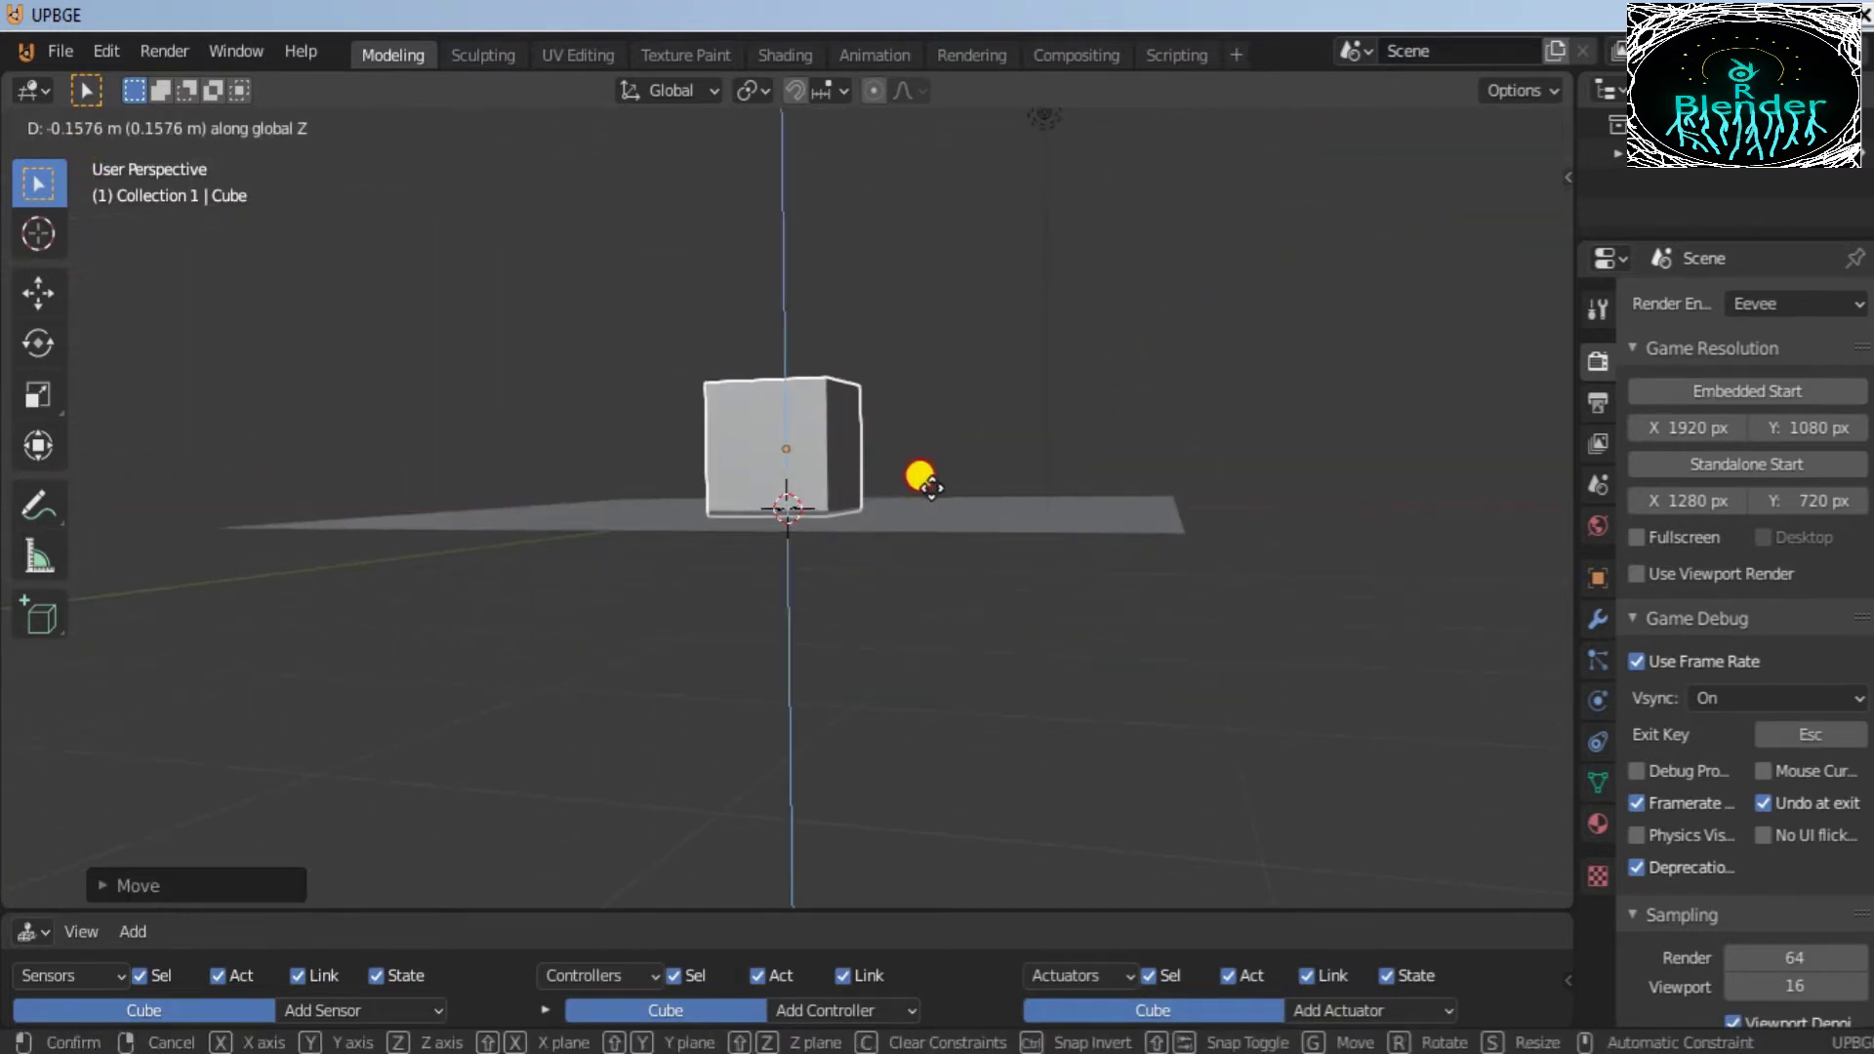
pyautogui.click(921, 479)
# Step: Scale the plane up further into a wide floor around the cube
pyautogui.click(1142, 515)
pyautogui.press('s')
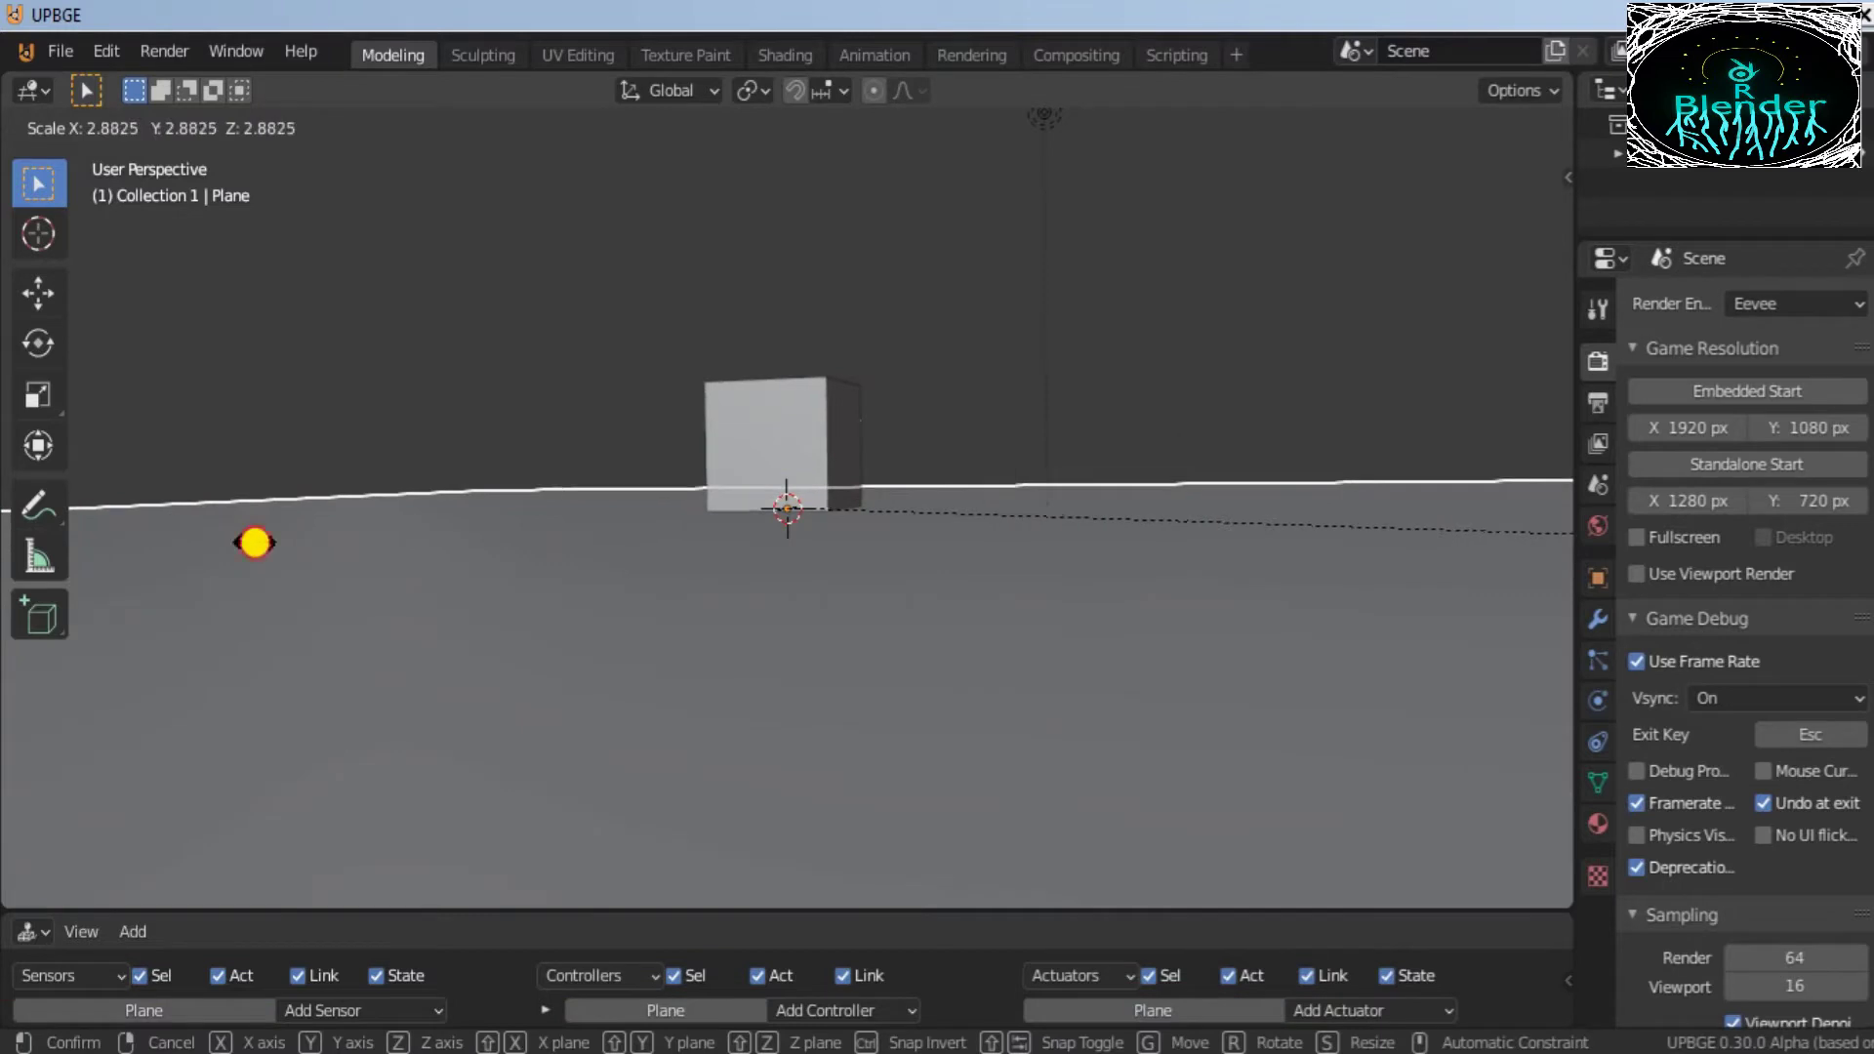
pyautogui.click(426, 463)
pyautogui.moveTo(1483, 216); pyautogui.dragTo(1421, 419)
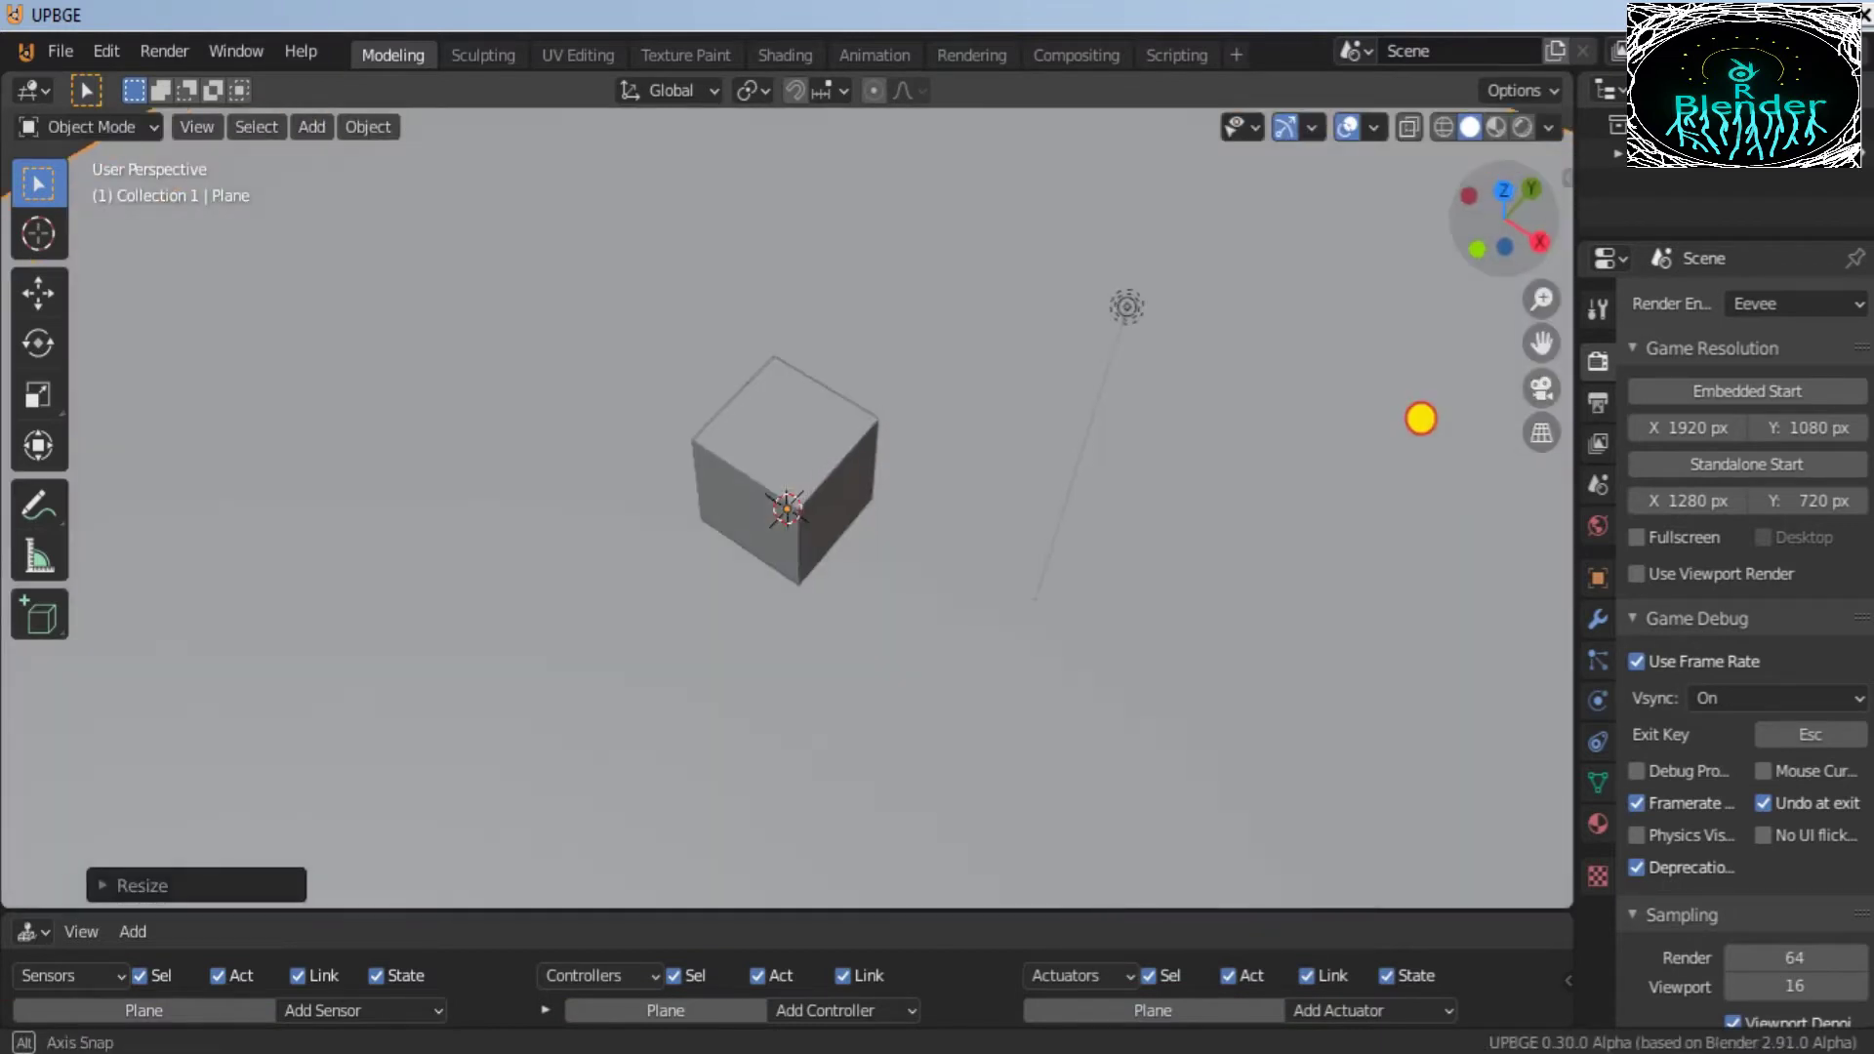
# Step: Select the cube, run the game in the viewport, test moving the cube with W, and end the run
pyautogui.scroll(-6, 937, 460)
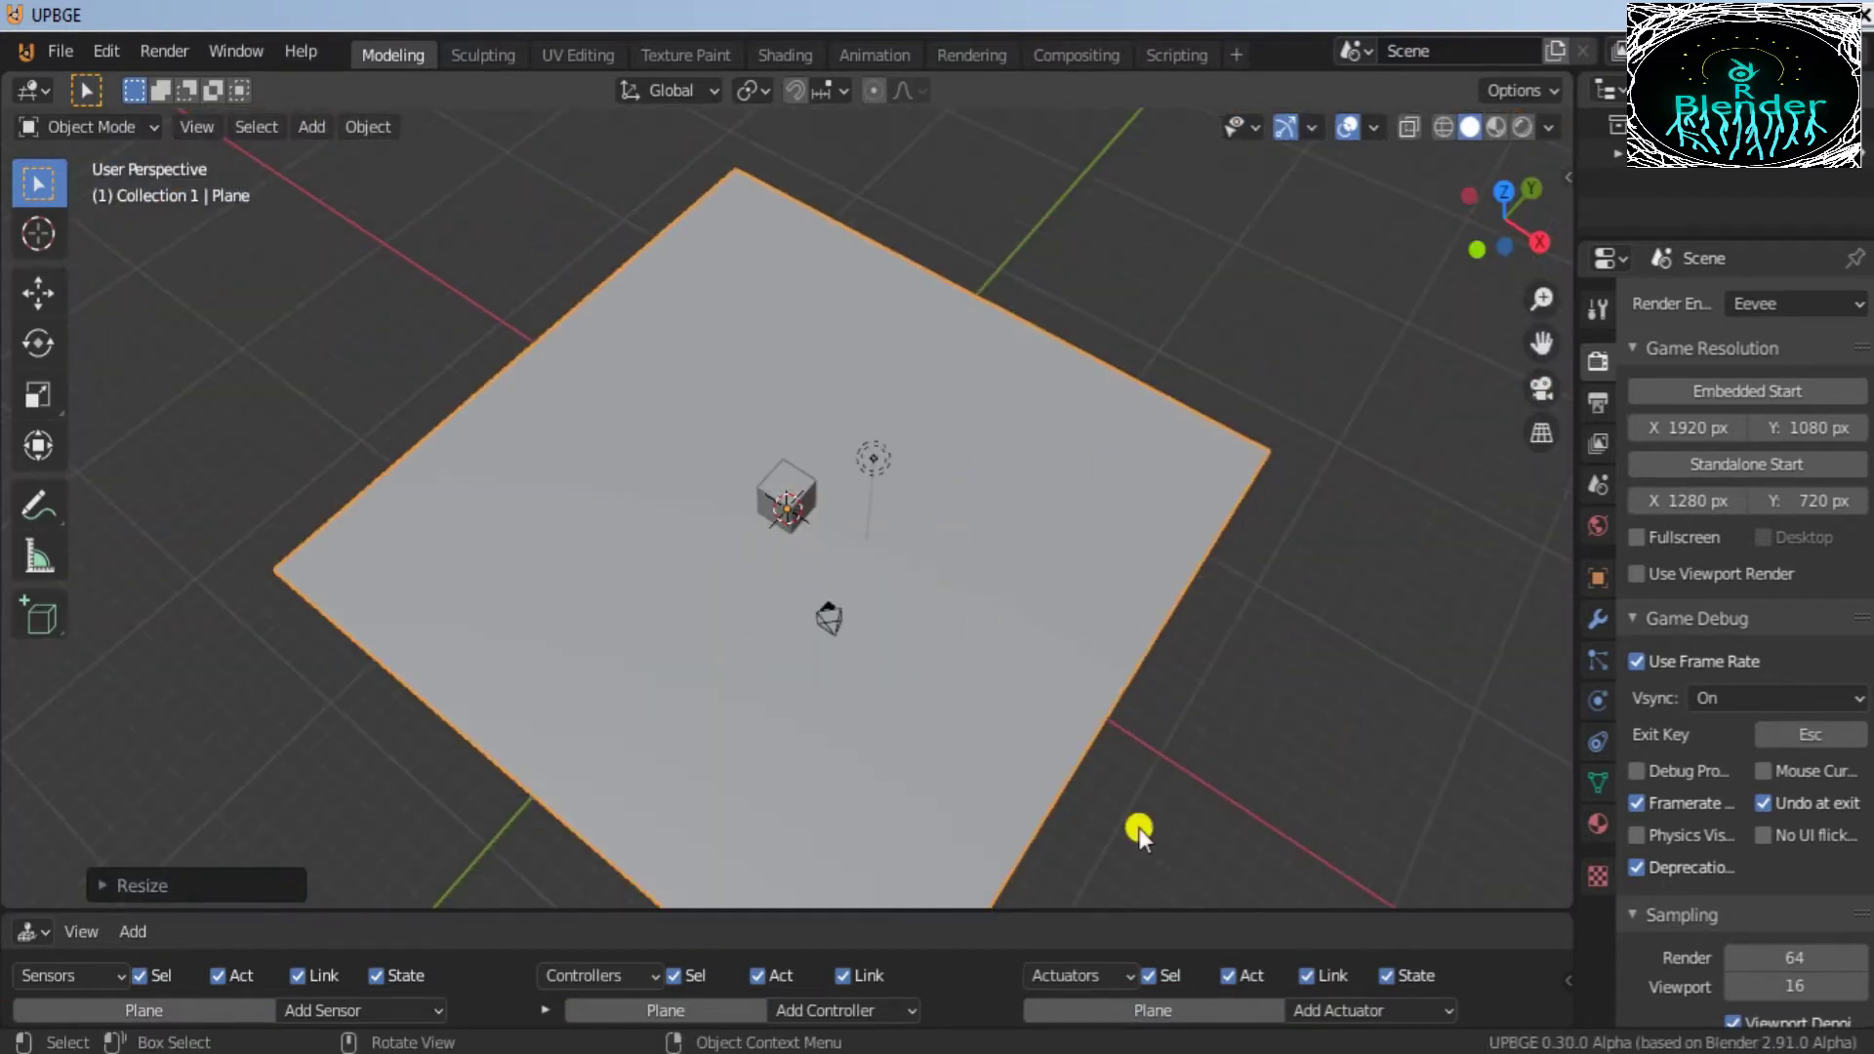
pyautogui.moveTo(1170, 897); pyautogui.dragTo(1175, 588)
pyautogui.click(787, 342)
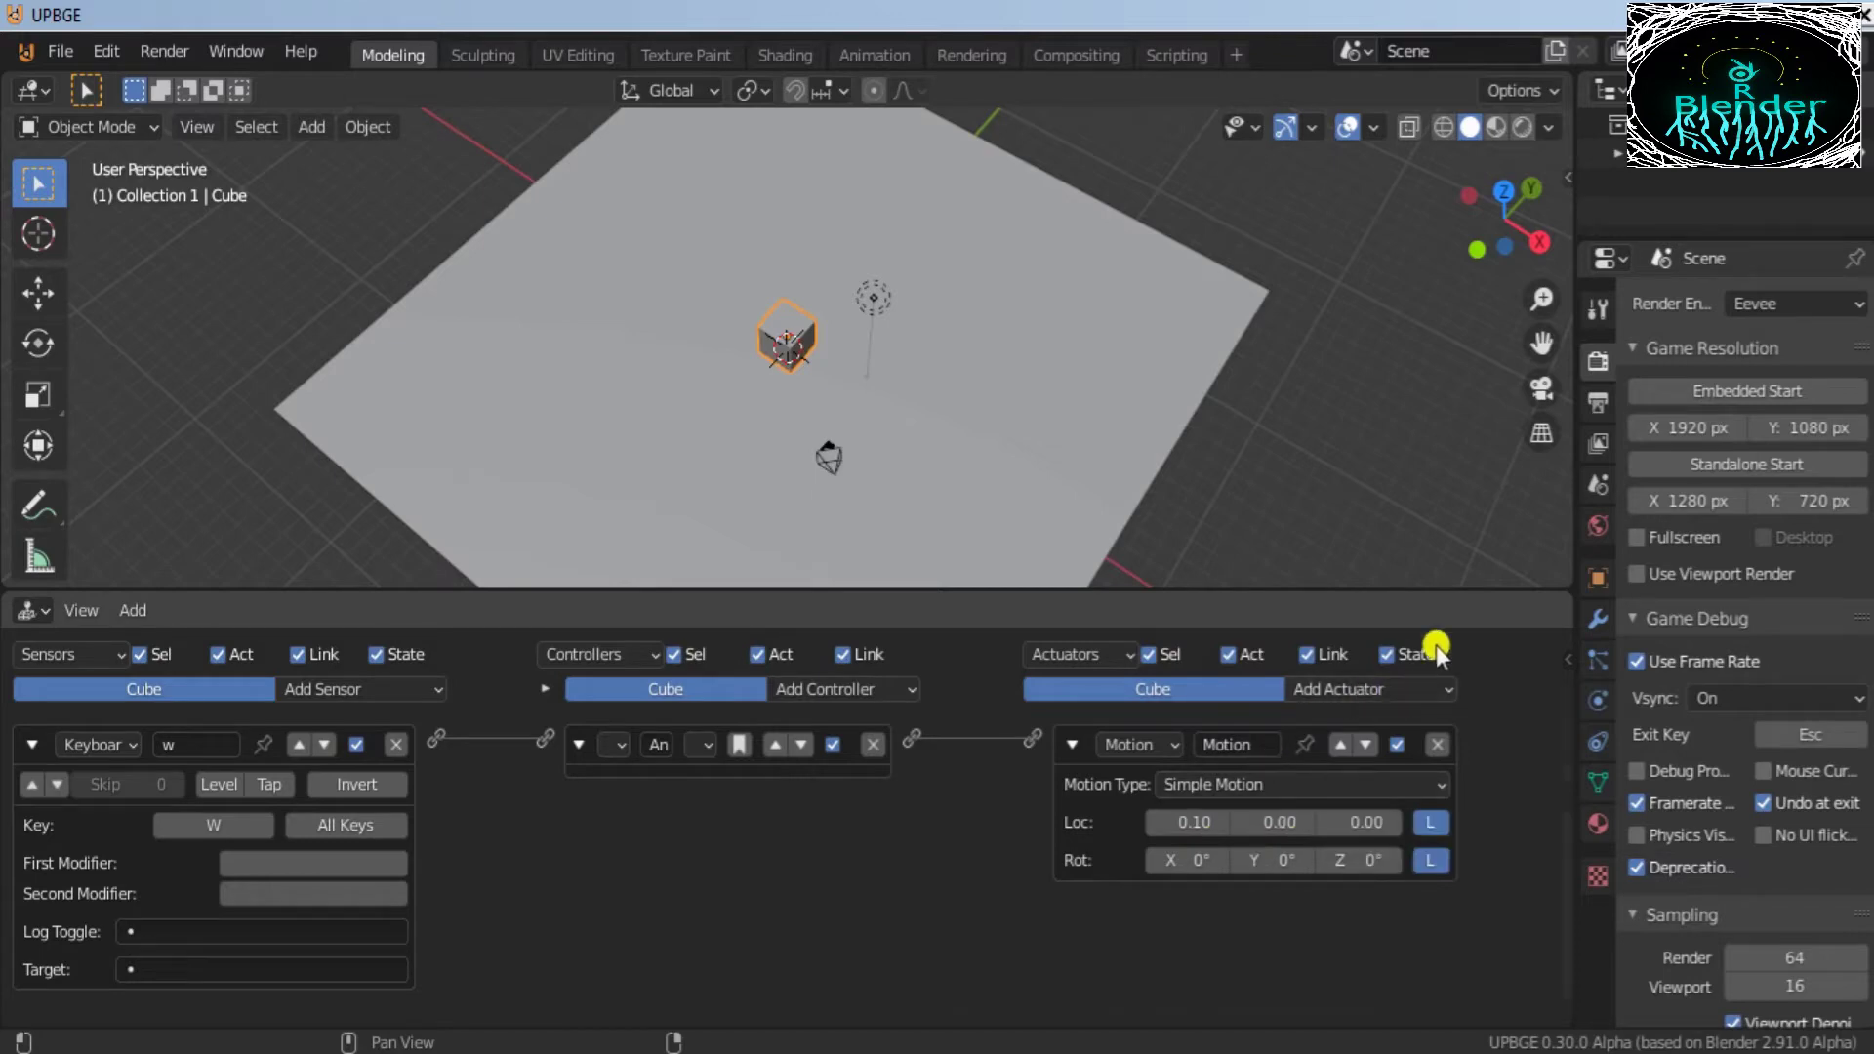
pyautogui.moveTo(1430, 592); pyautogui.dragTo(1442, 857)
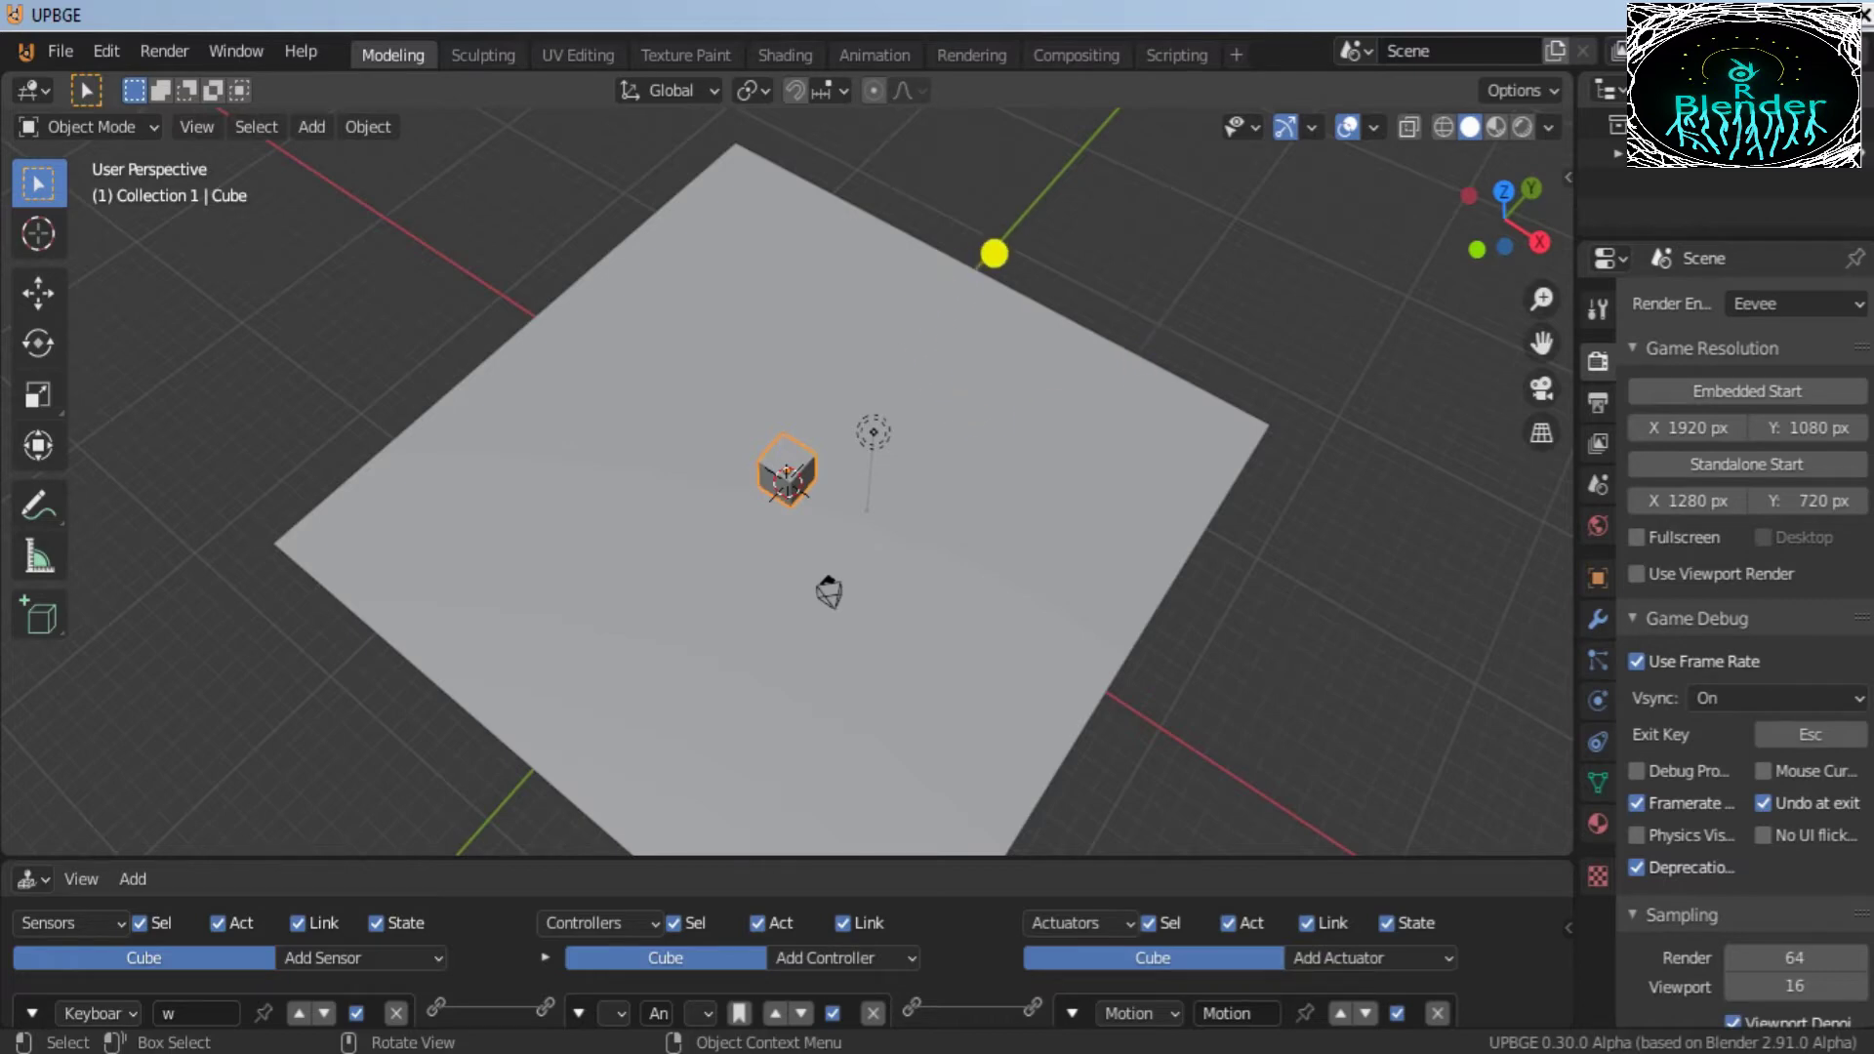
pyautogui.press('p')
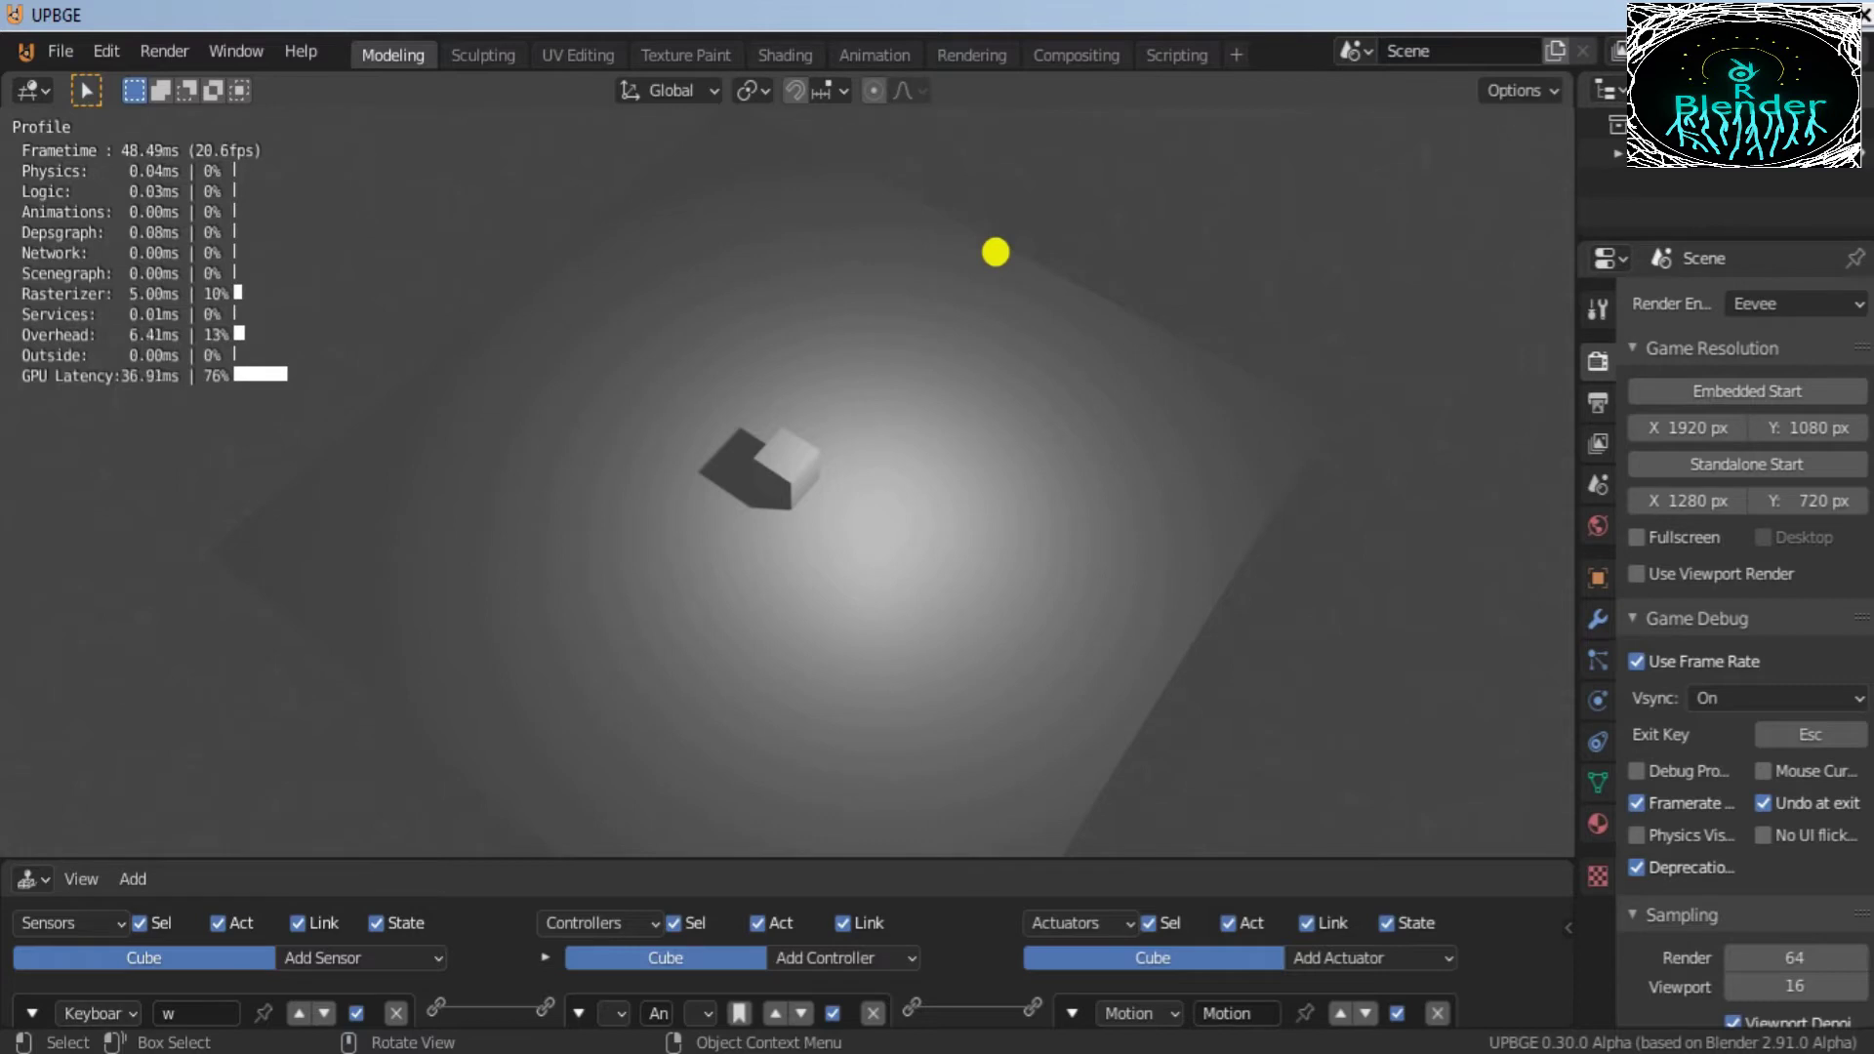
pyautogui.press('w')
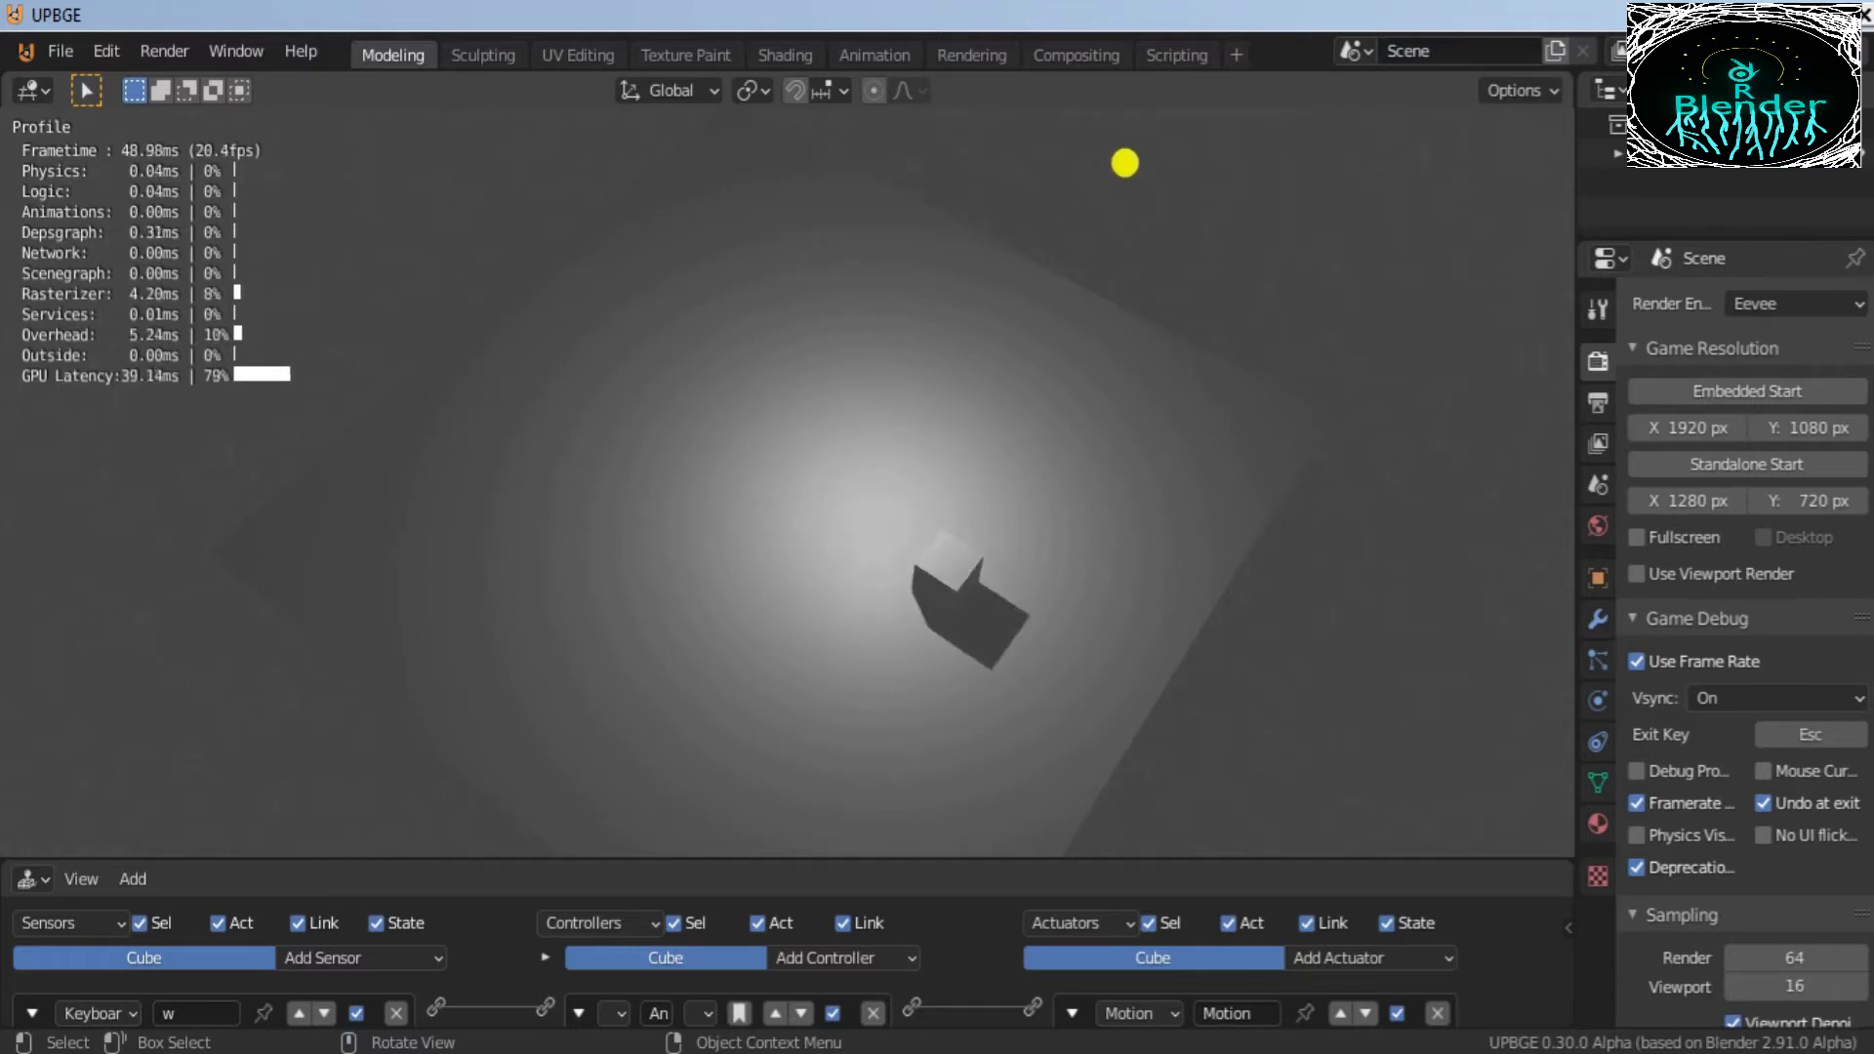
pyautogui.press('w')
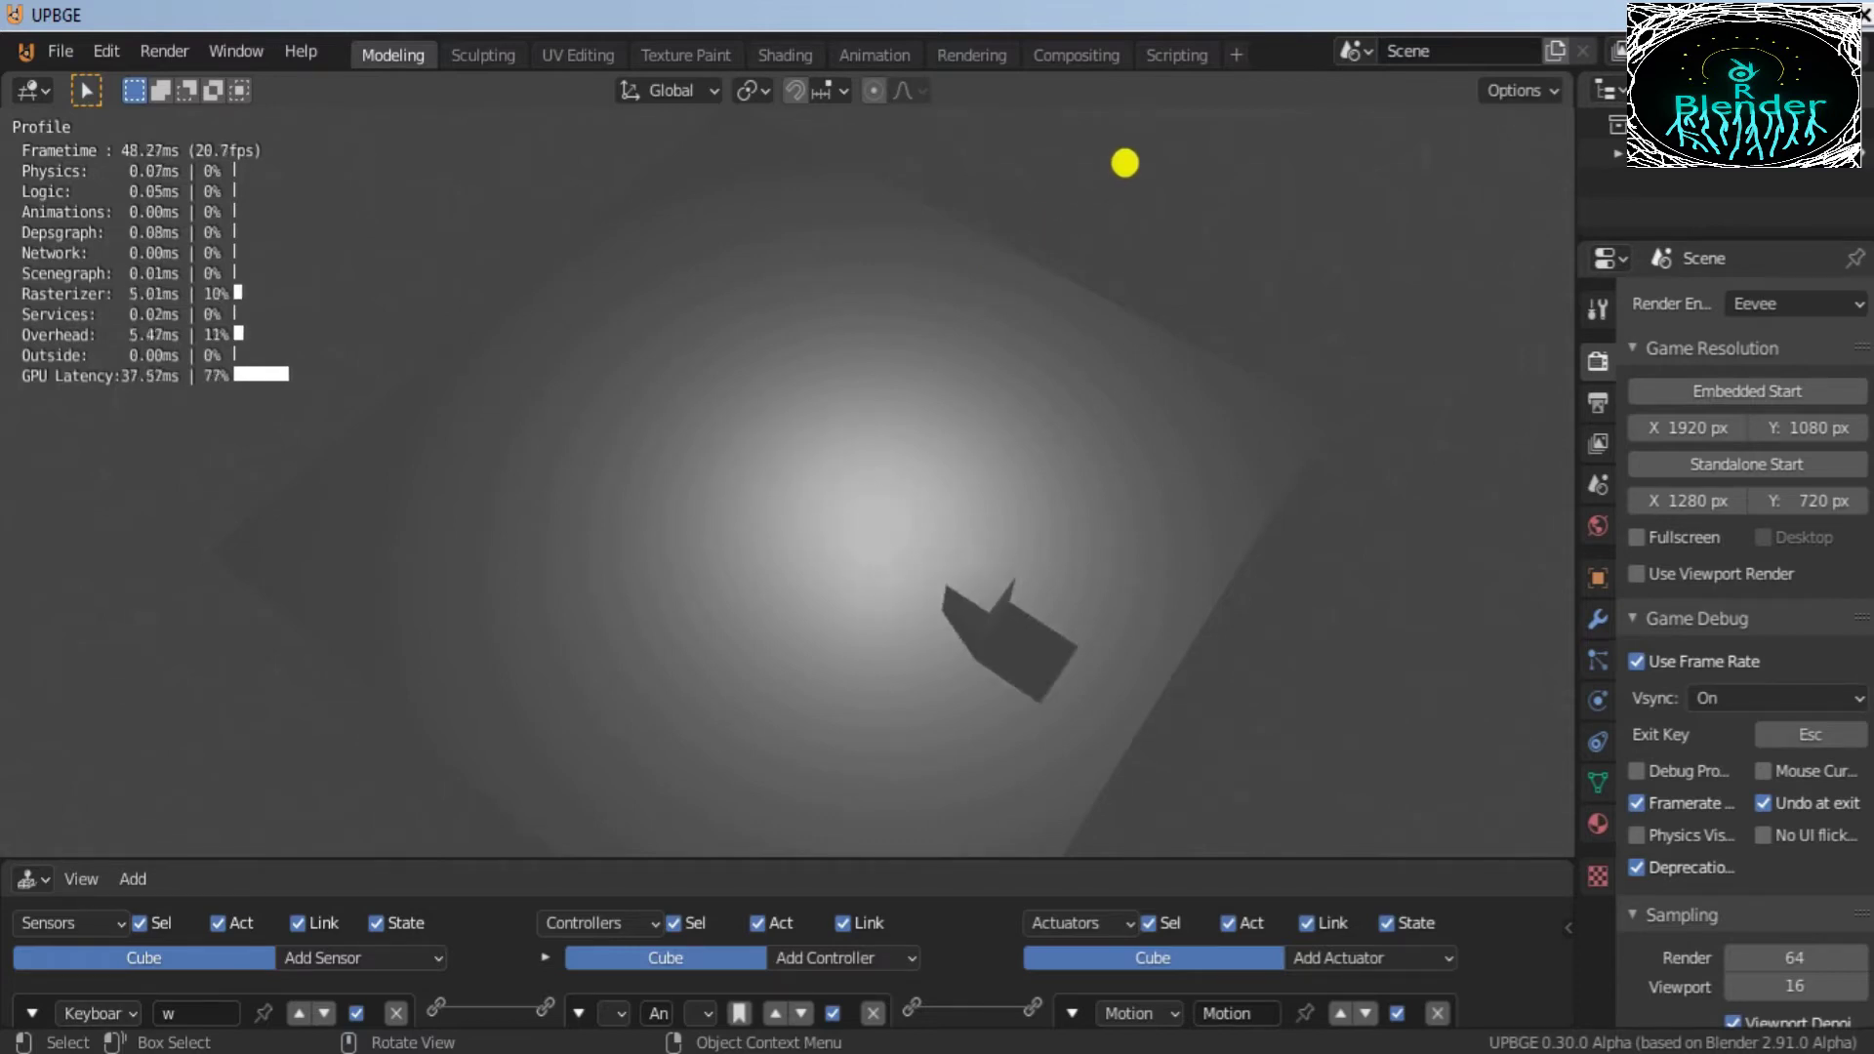
pyautogui.press('w')
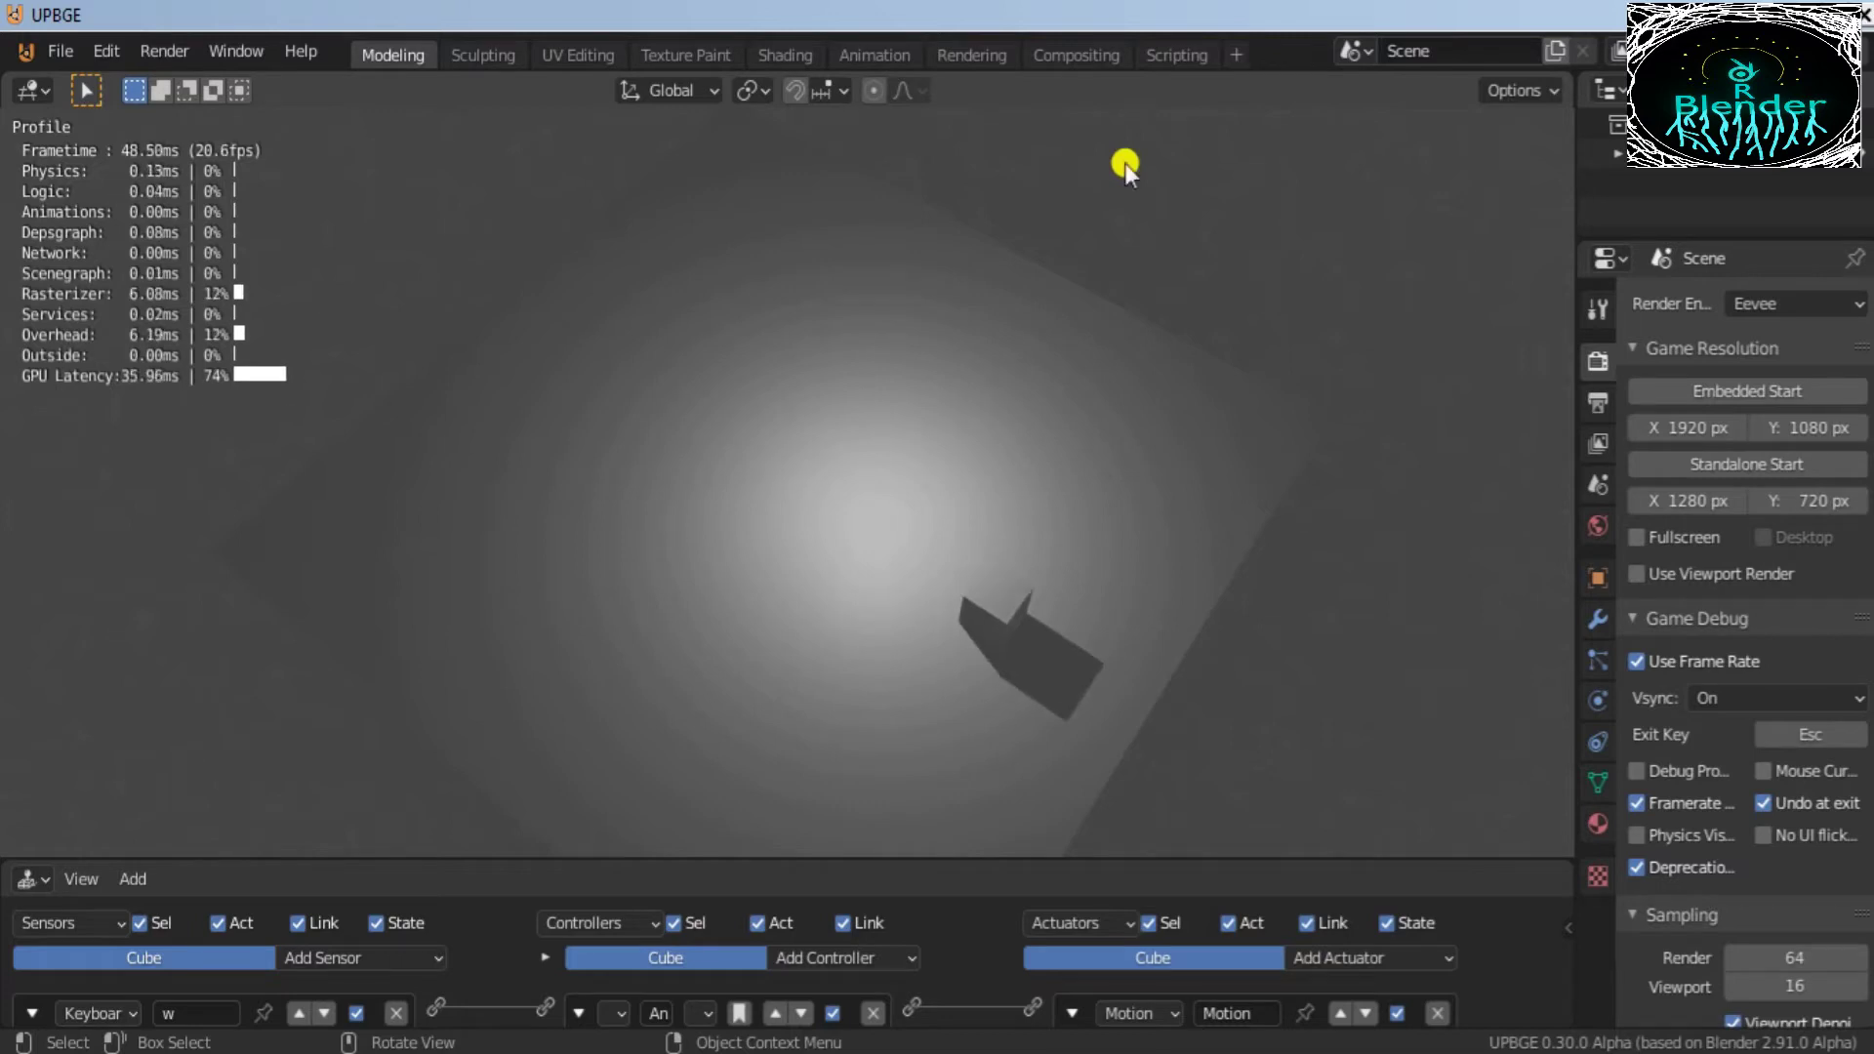
pyautogui.press('Escape')
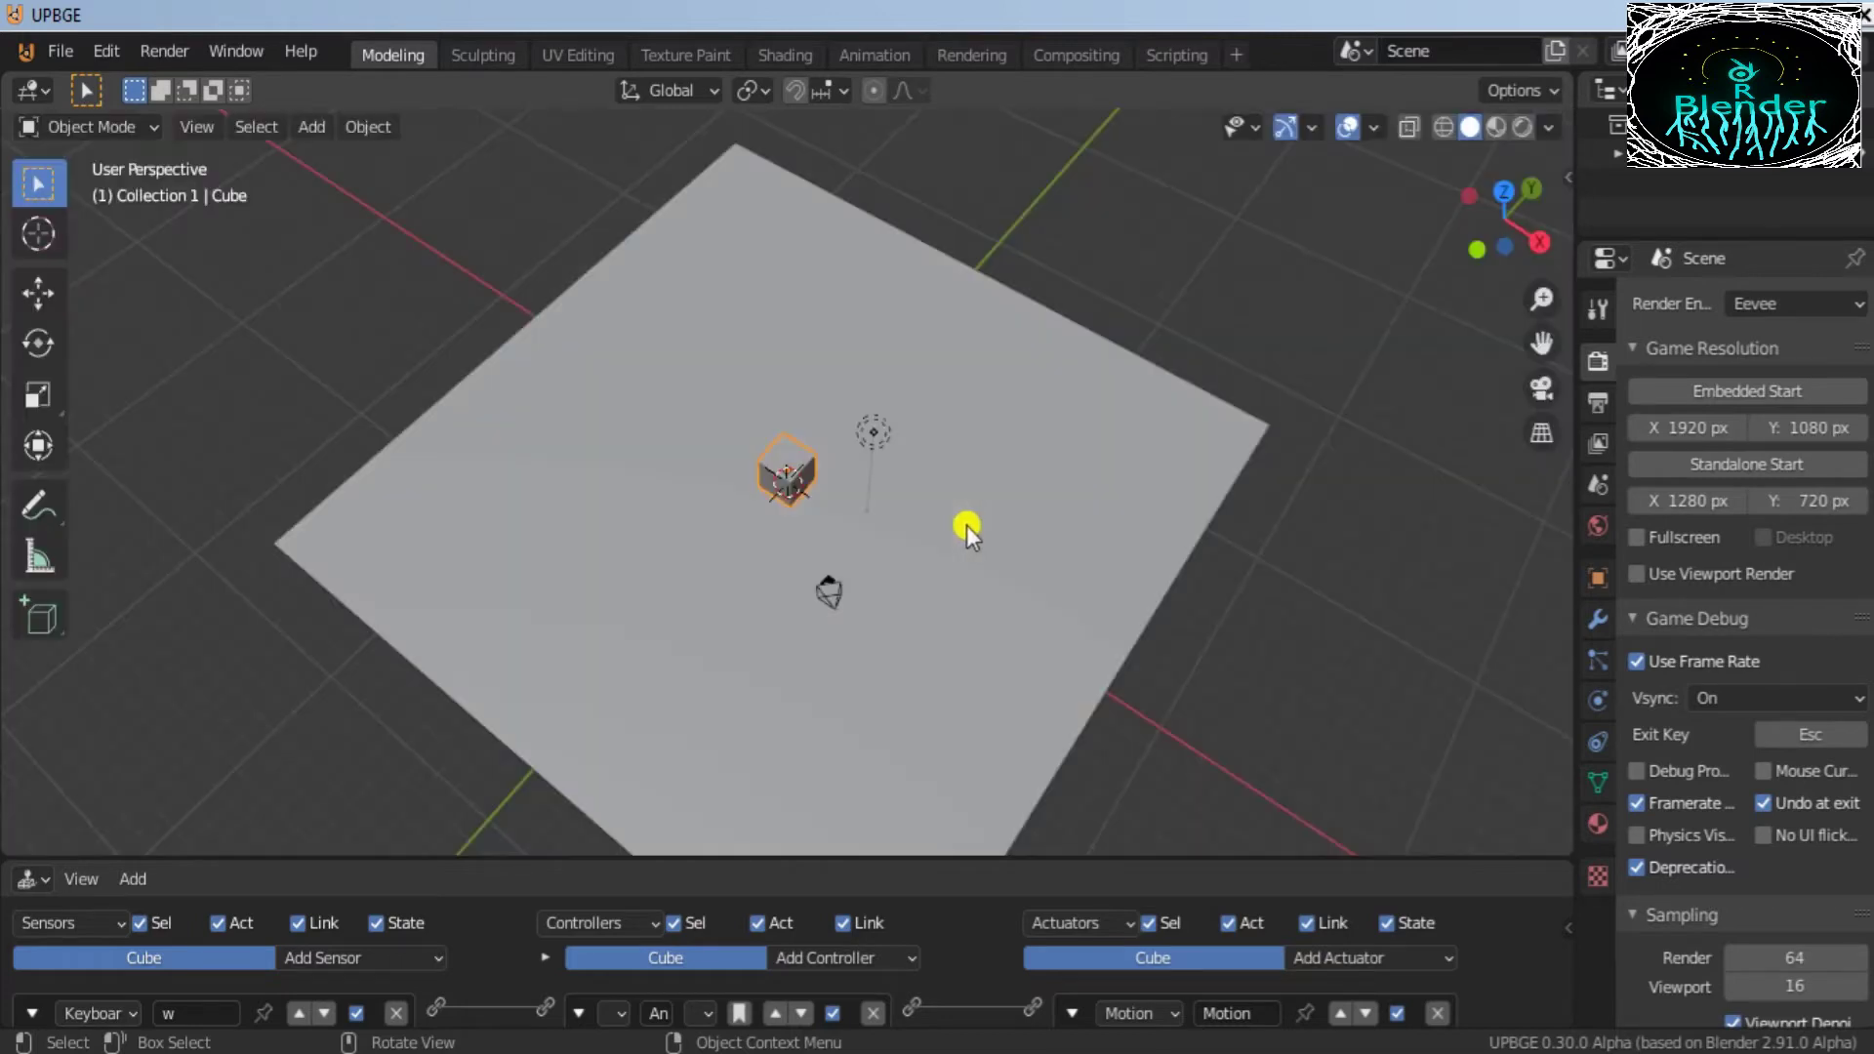
# Step: Add a second Keyboard sensor to the cube below the w sensor
pyautogui.click(794, 466)
pyautogui.click(789, 476)
pyautogui.moveTo(816, 859); pyautogui.dragTo(872, 476)
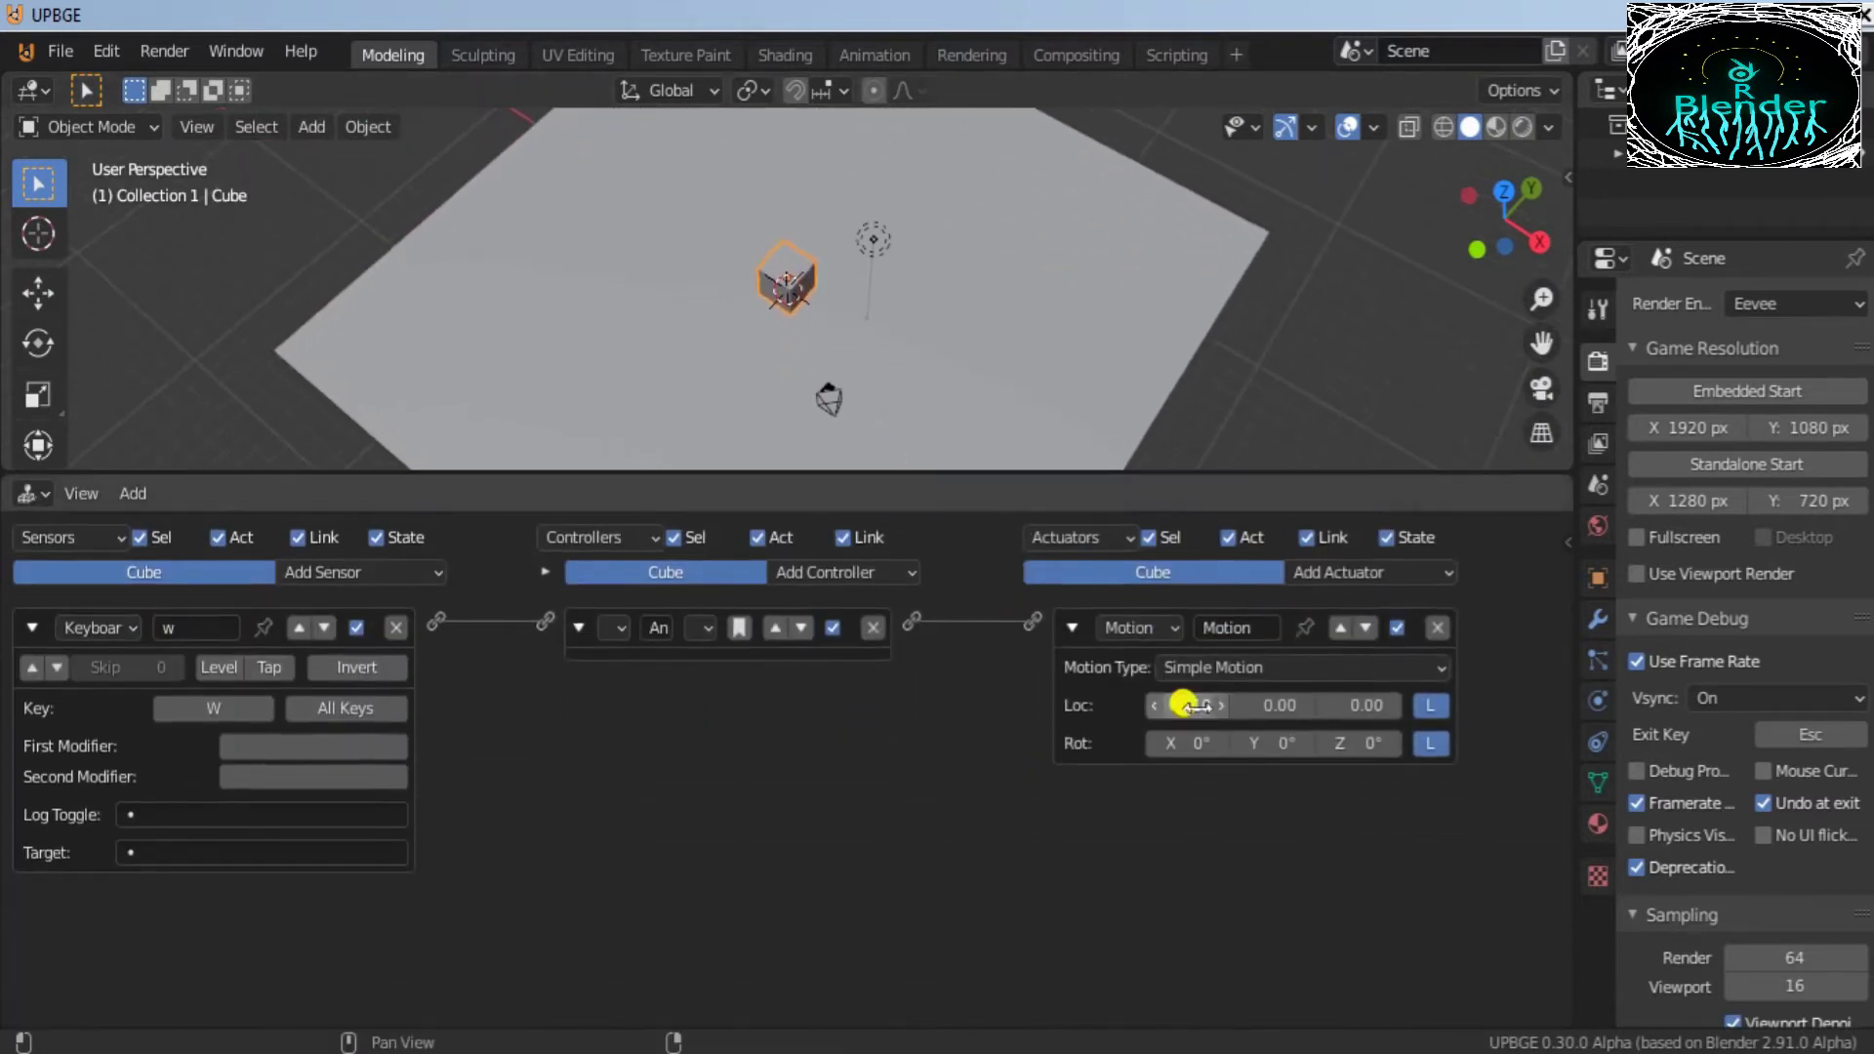
pyautogui.click(346, 574)
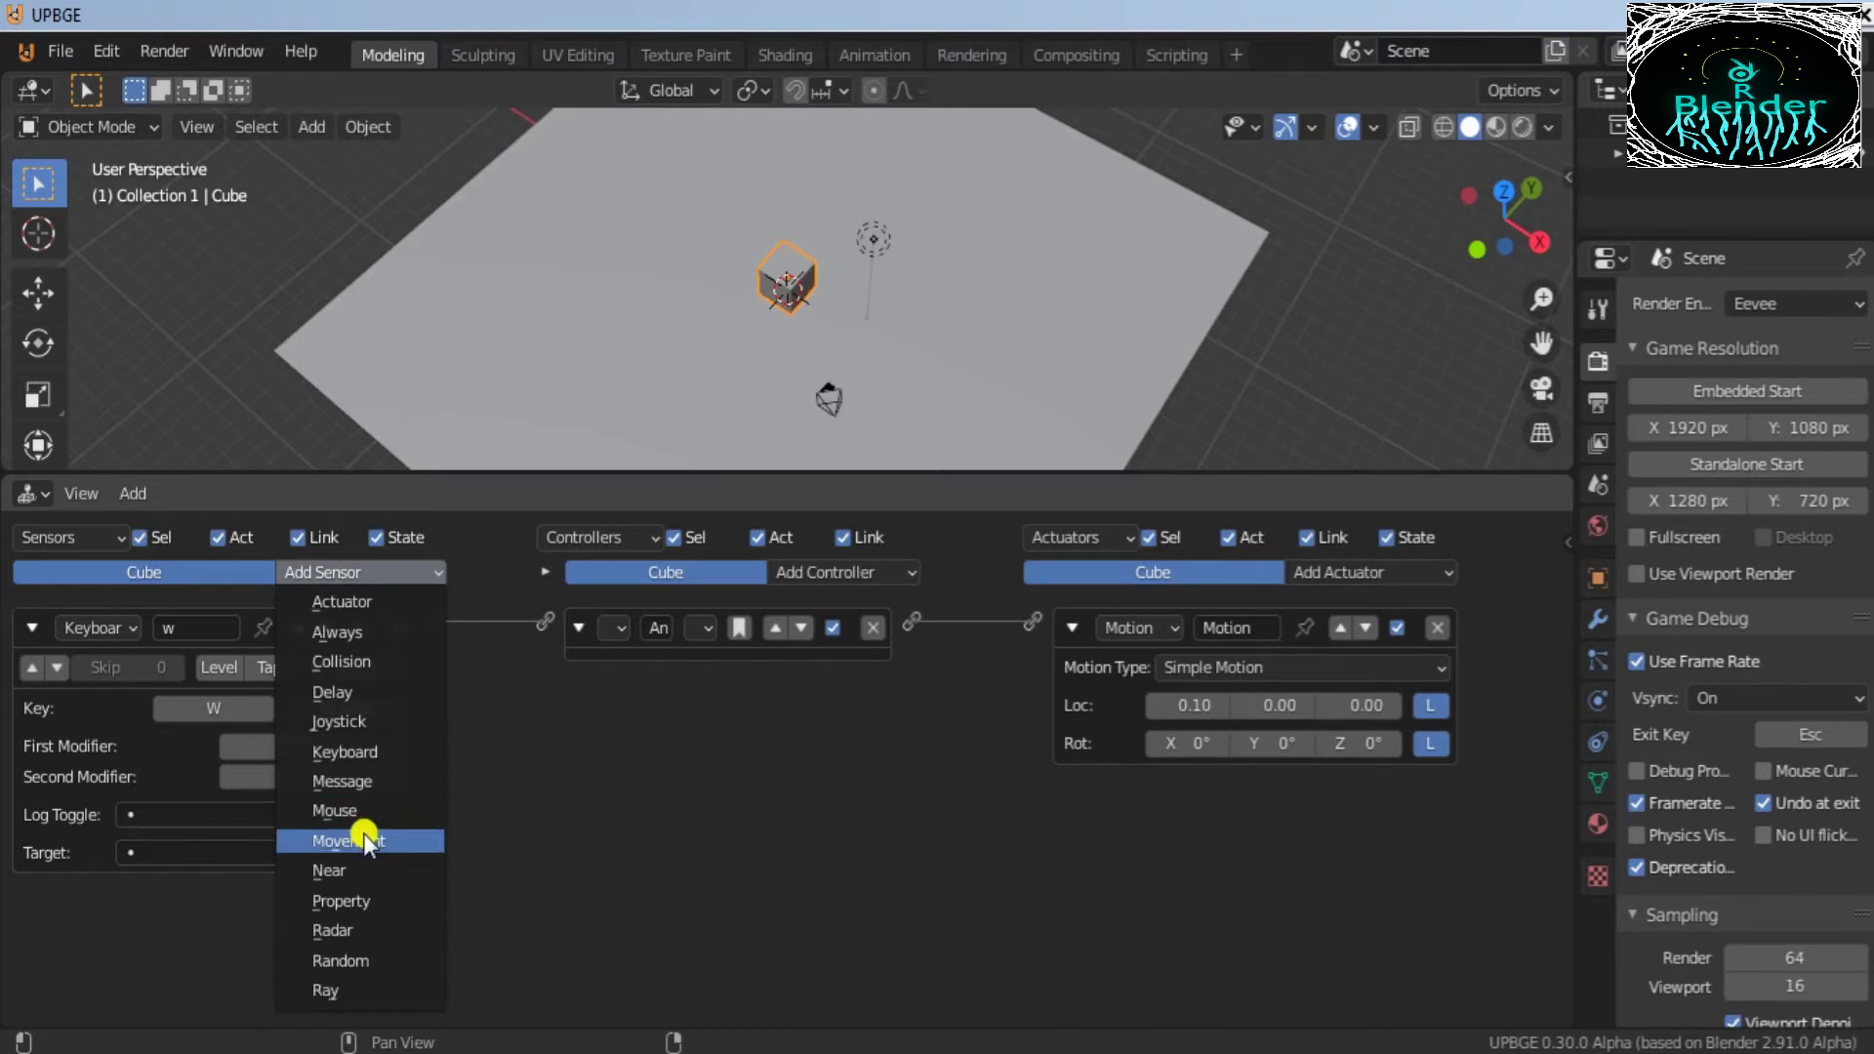
pyautogui.click(384, 751)
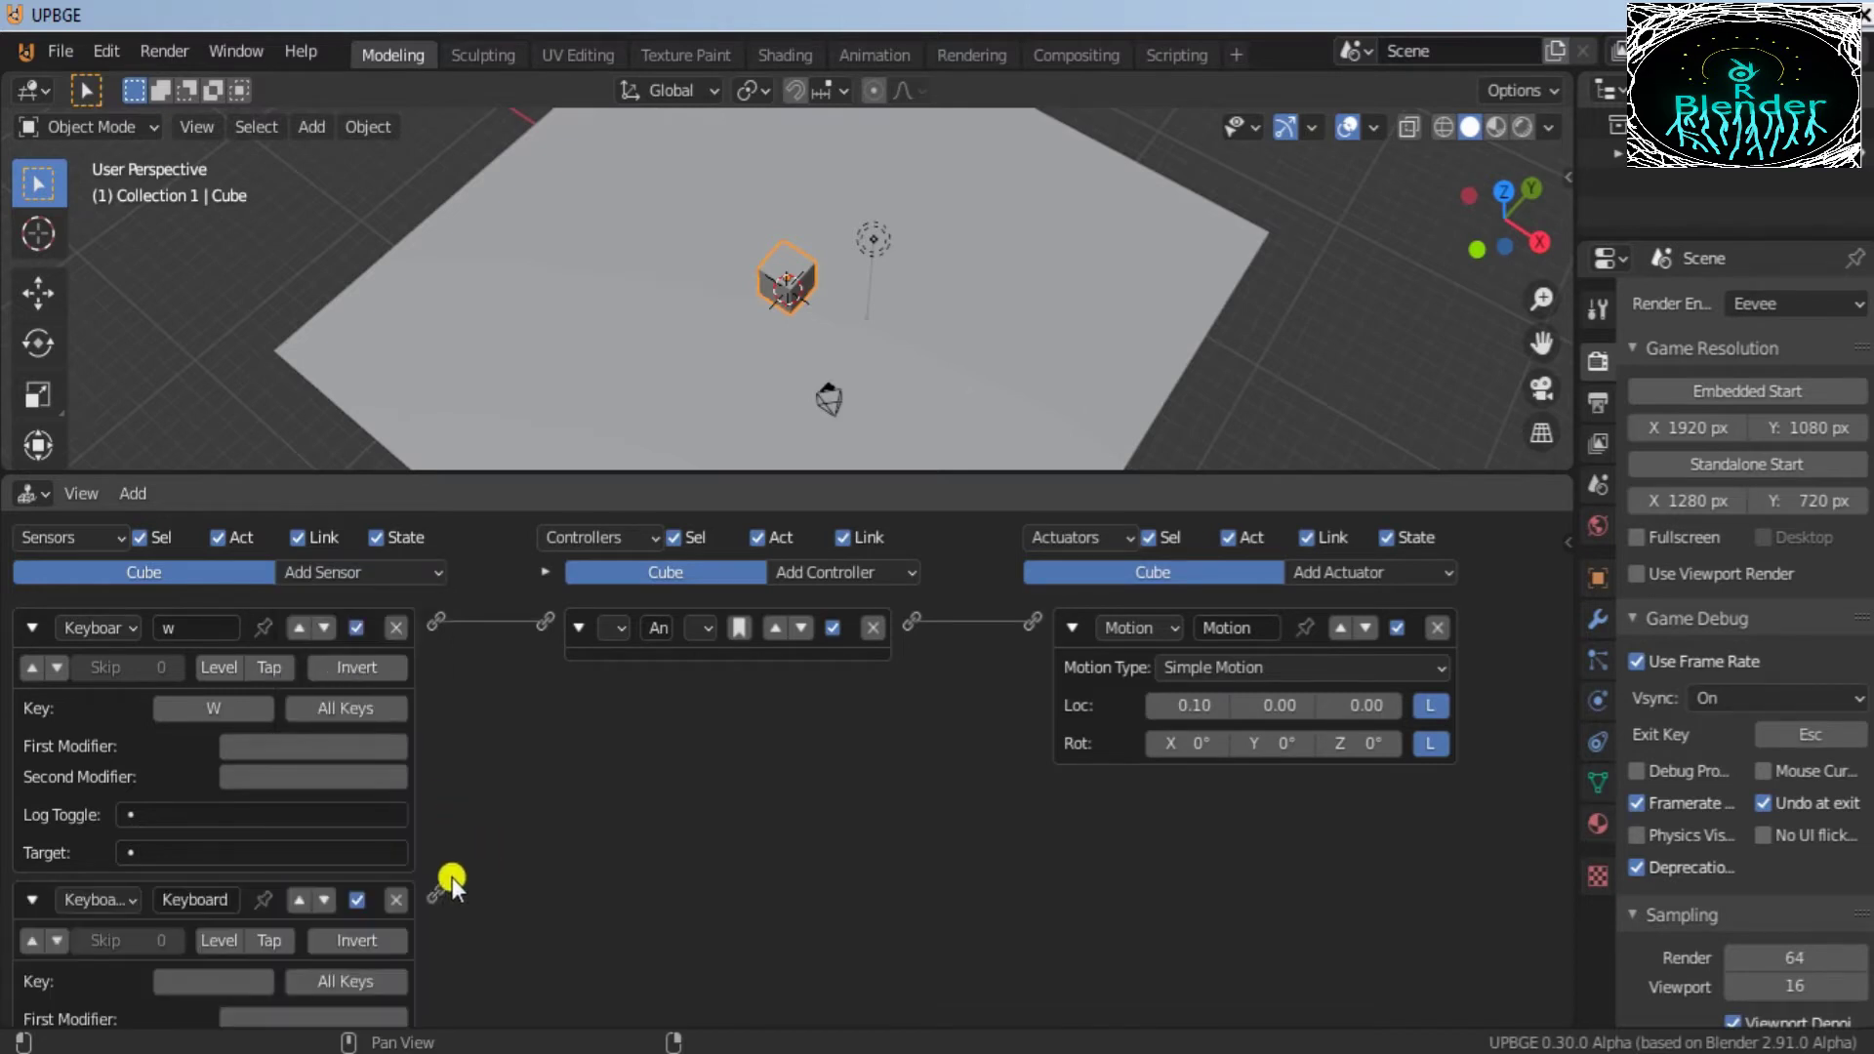
pyautogui.moveTo(1569, 658); pyautogui.dragTo(1559, 788)
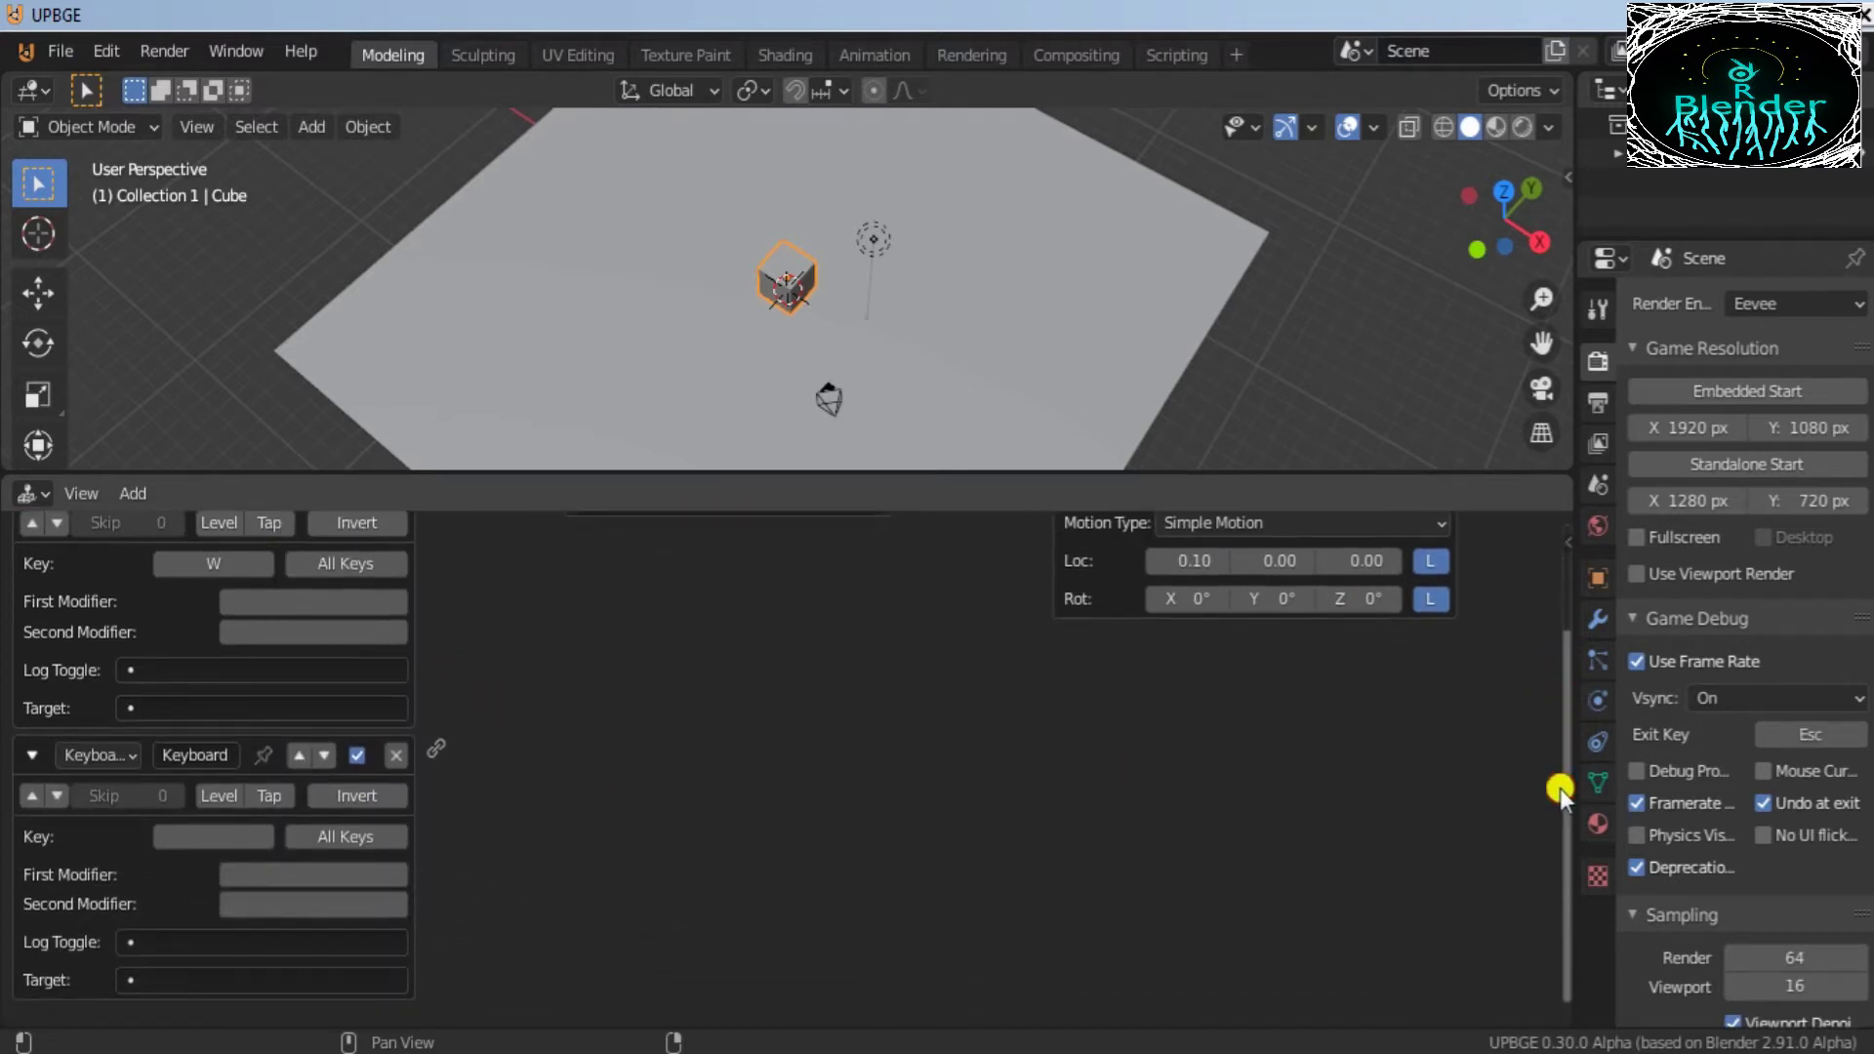
# Step: Assign the S key to the new Keyboard sensor and rename the sensor s
pyautogui.click(234, 837)
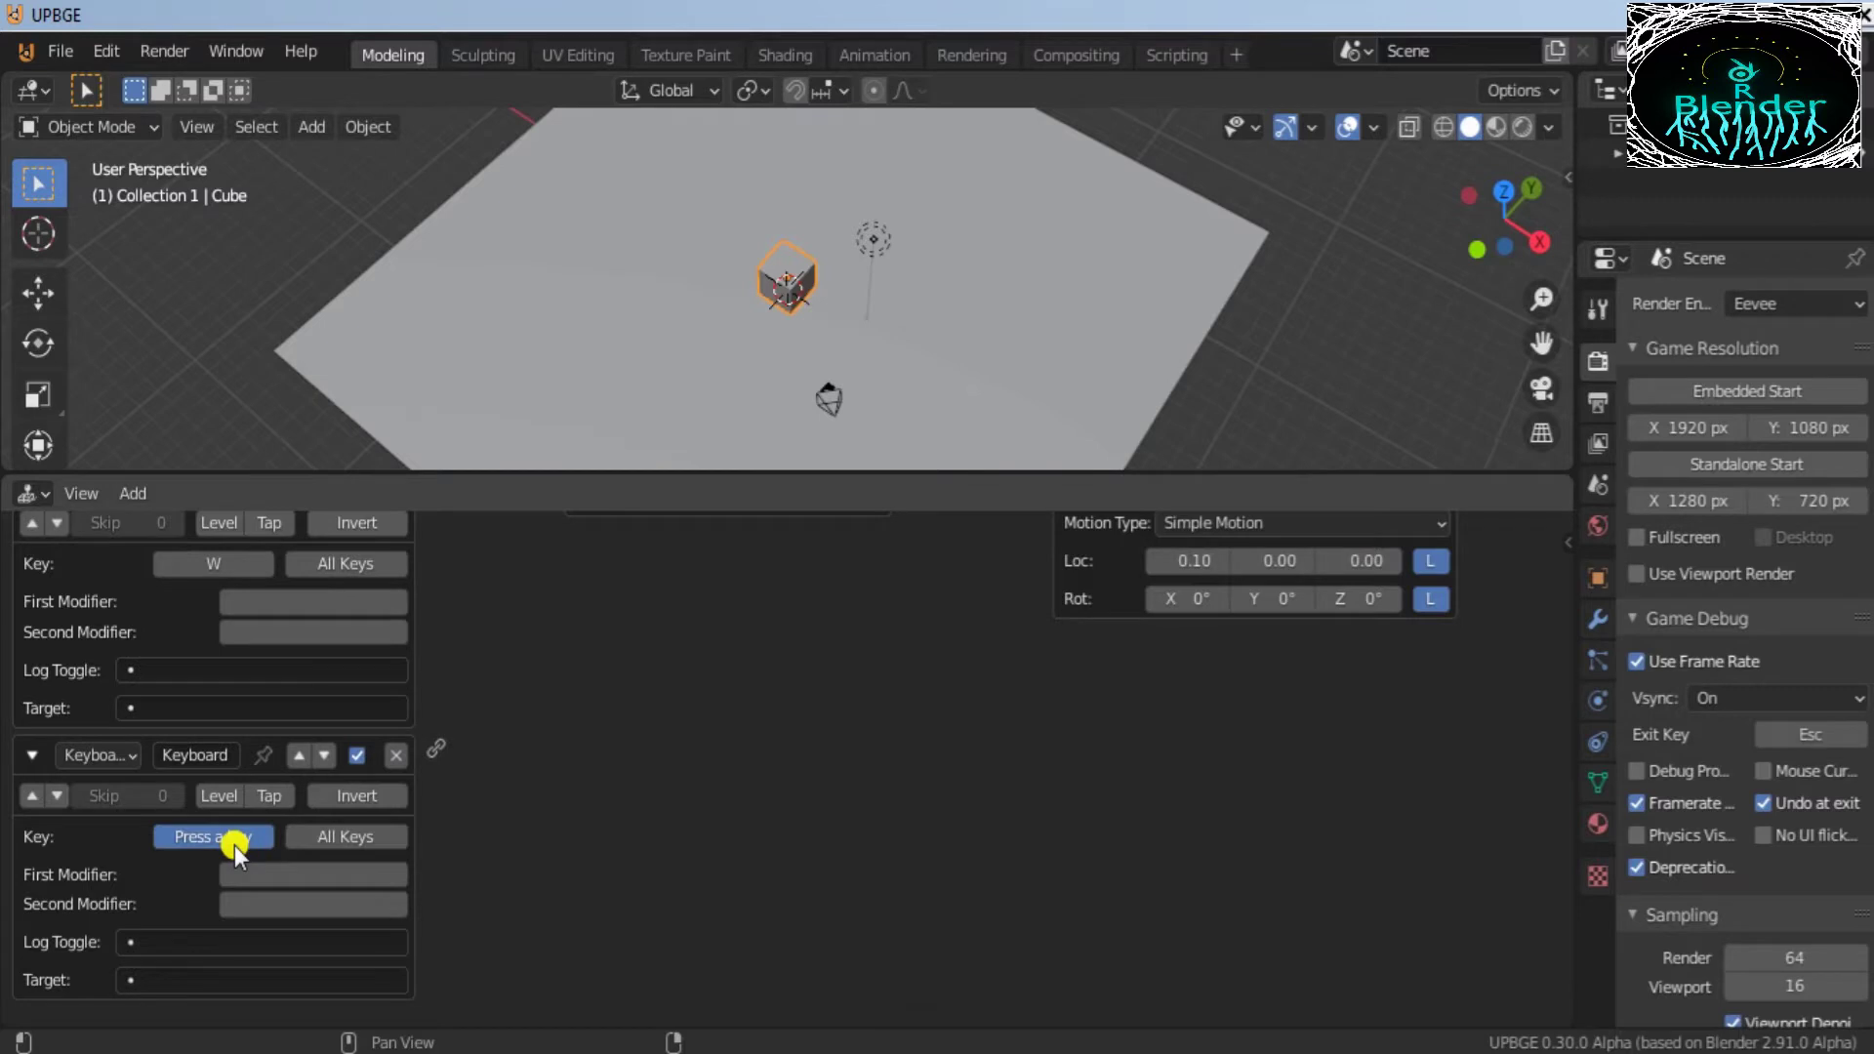
pyautogui.press('s')
pyautogui.doubleClick(205, 753)
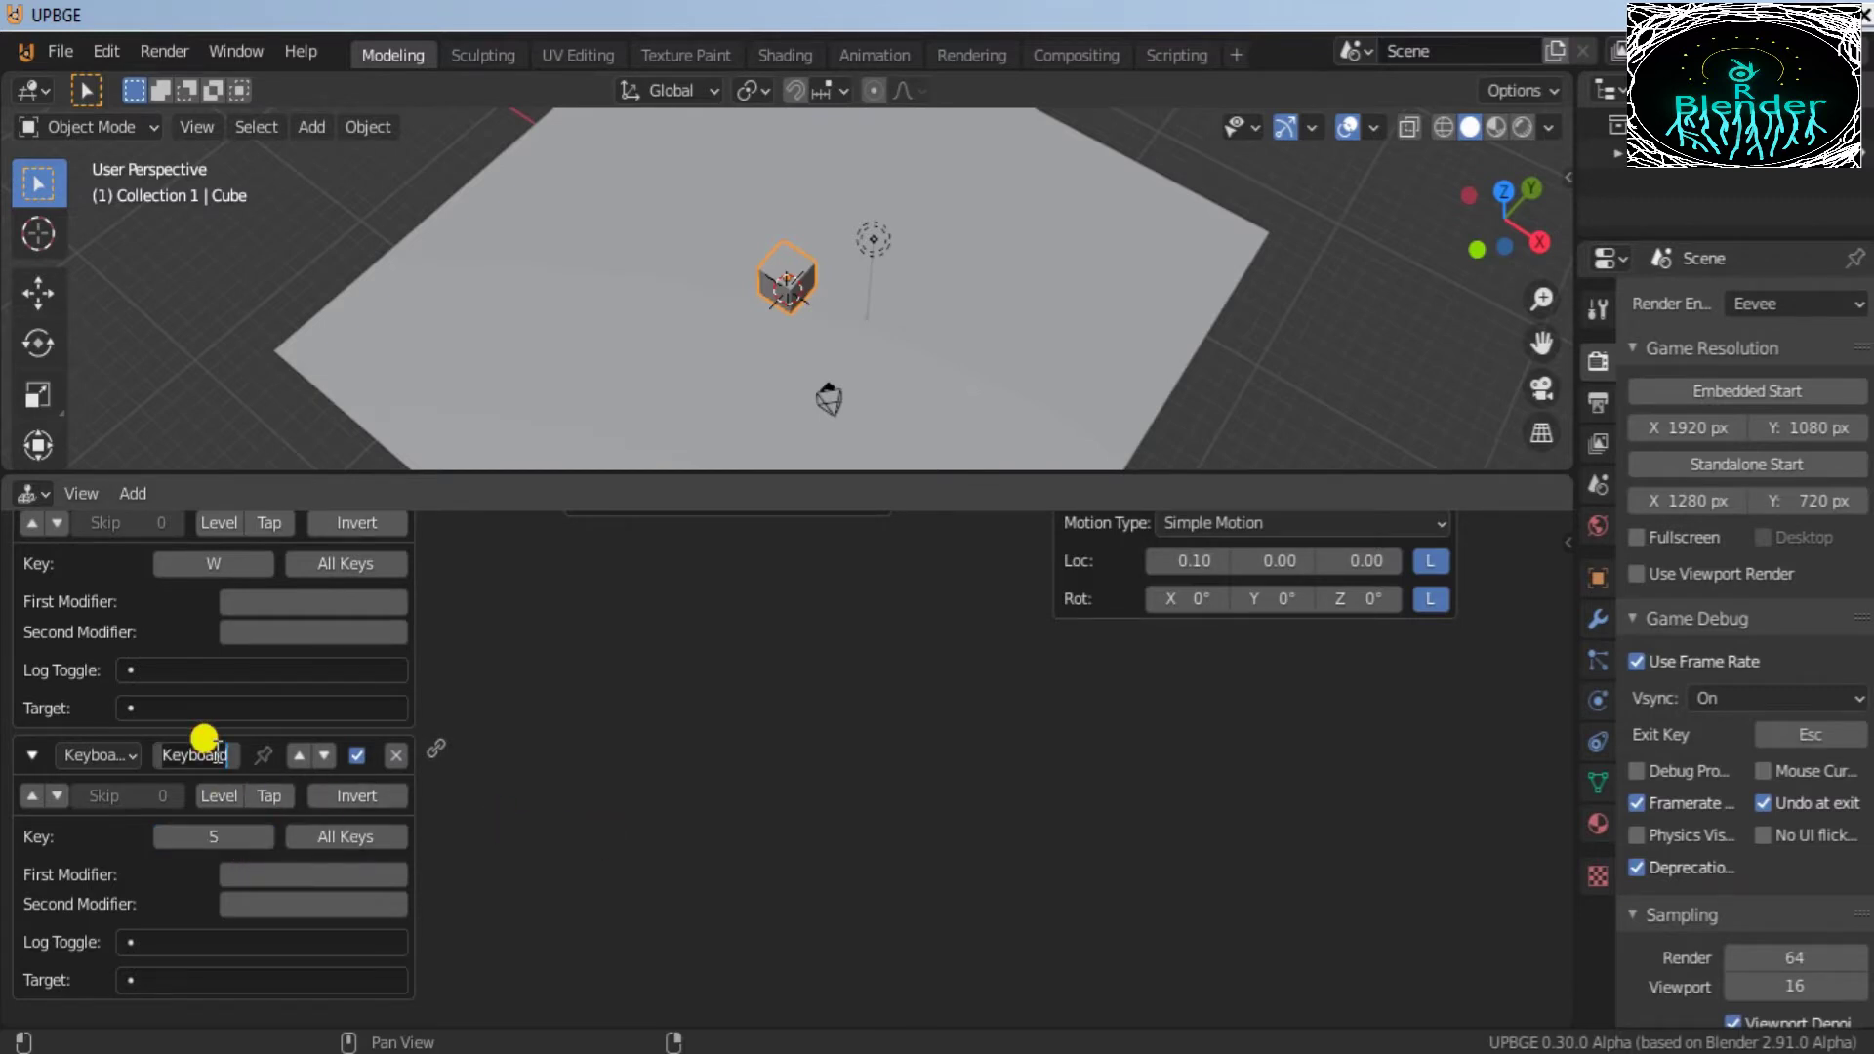
pyautogui.write('s')
pyautogui.click(639, 758)
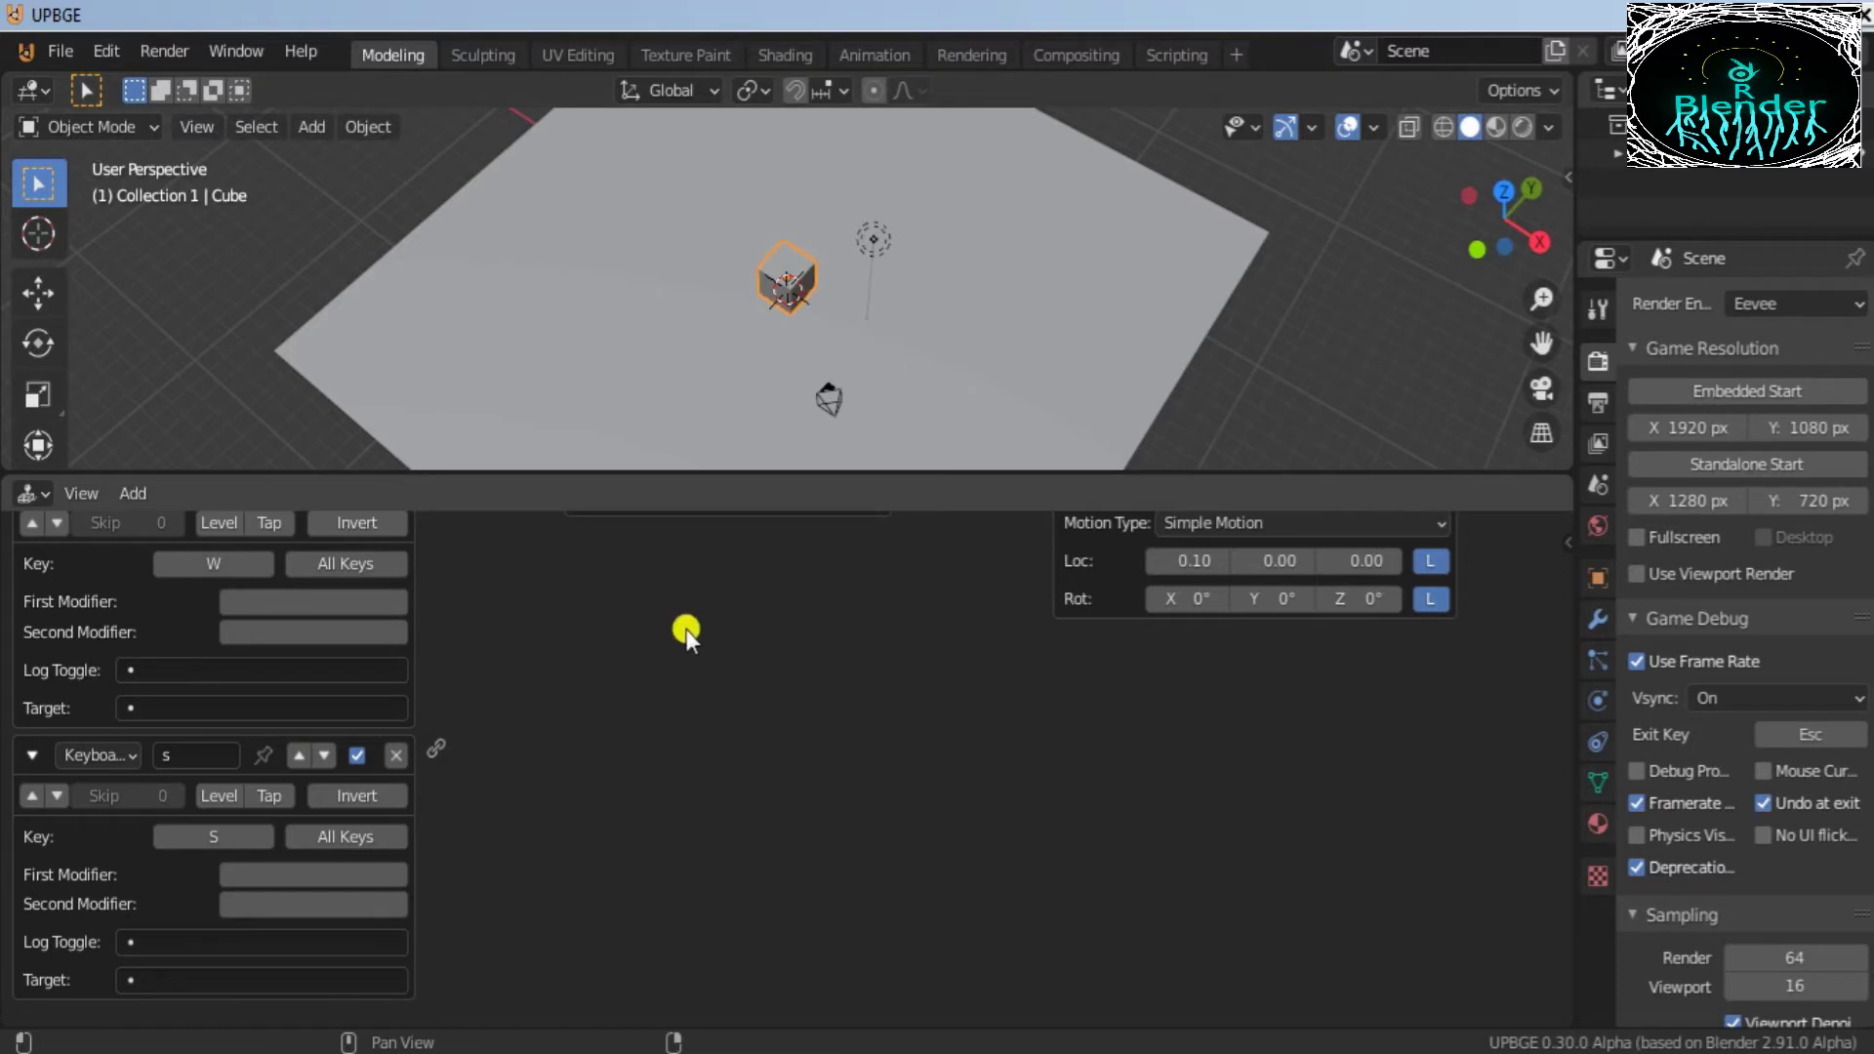
# Step: Add a second Motion actuator to the cube and set its X location value to -0.10
pyautogui.moveTo(1570, 693); pyautogui.dragTo(1555, 558)
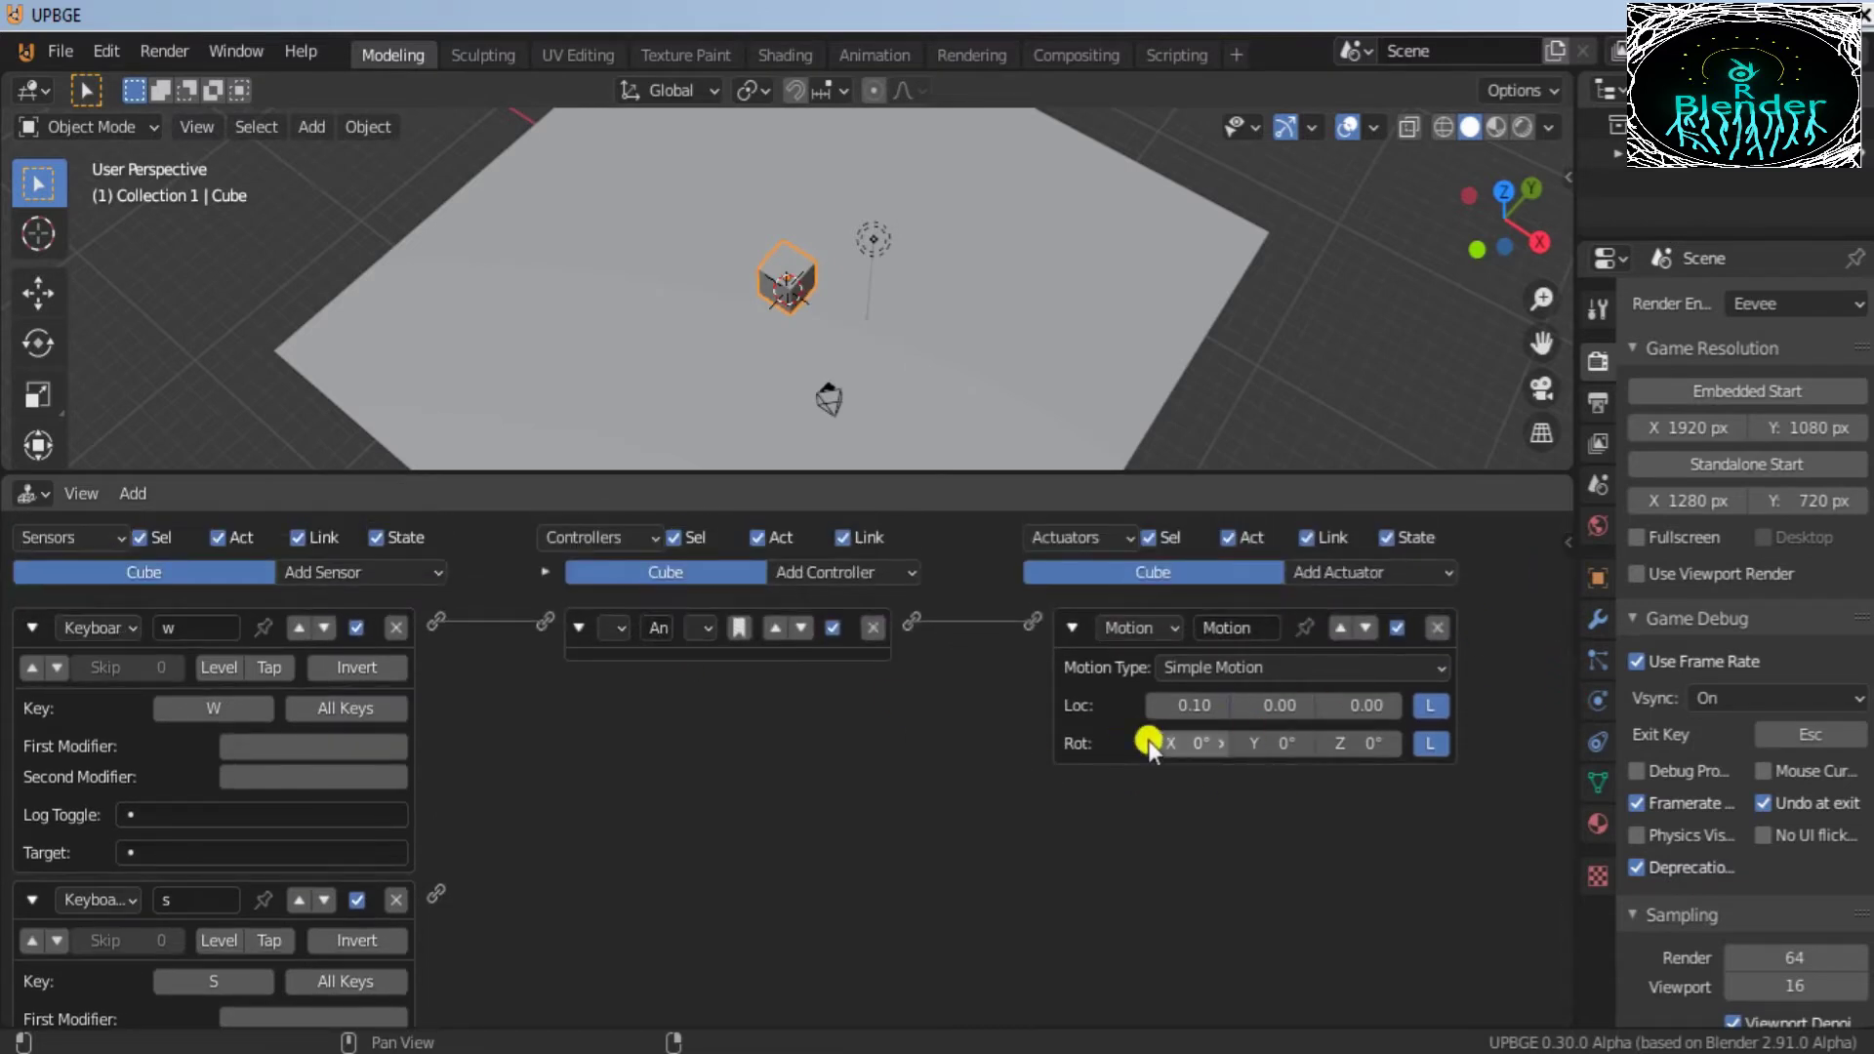
pyautogui.click(1357, 572)
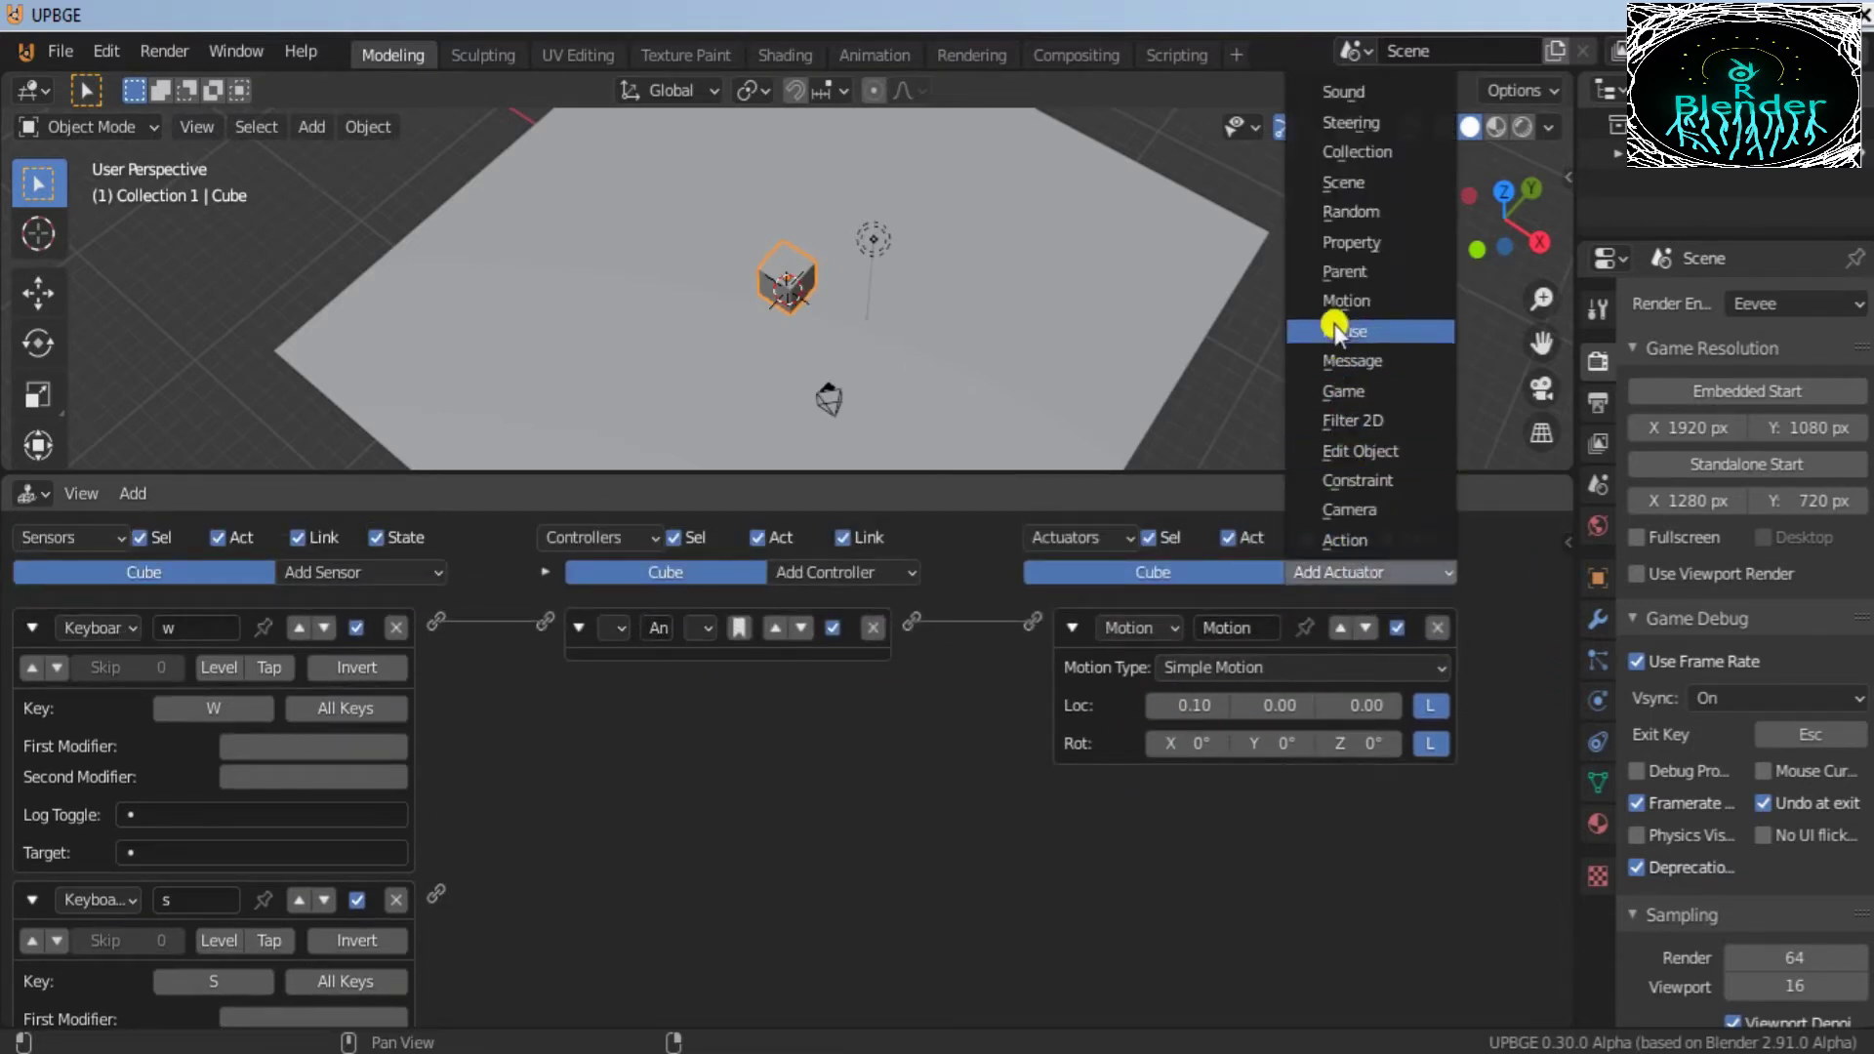
pyautogui.click(1348, 300)
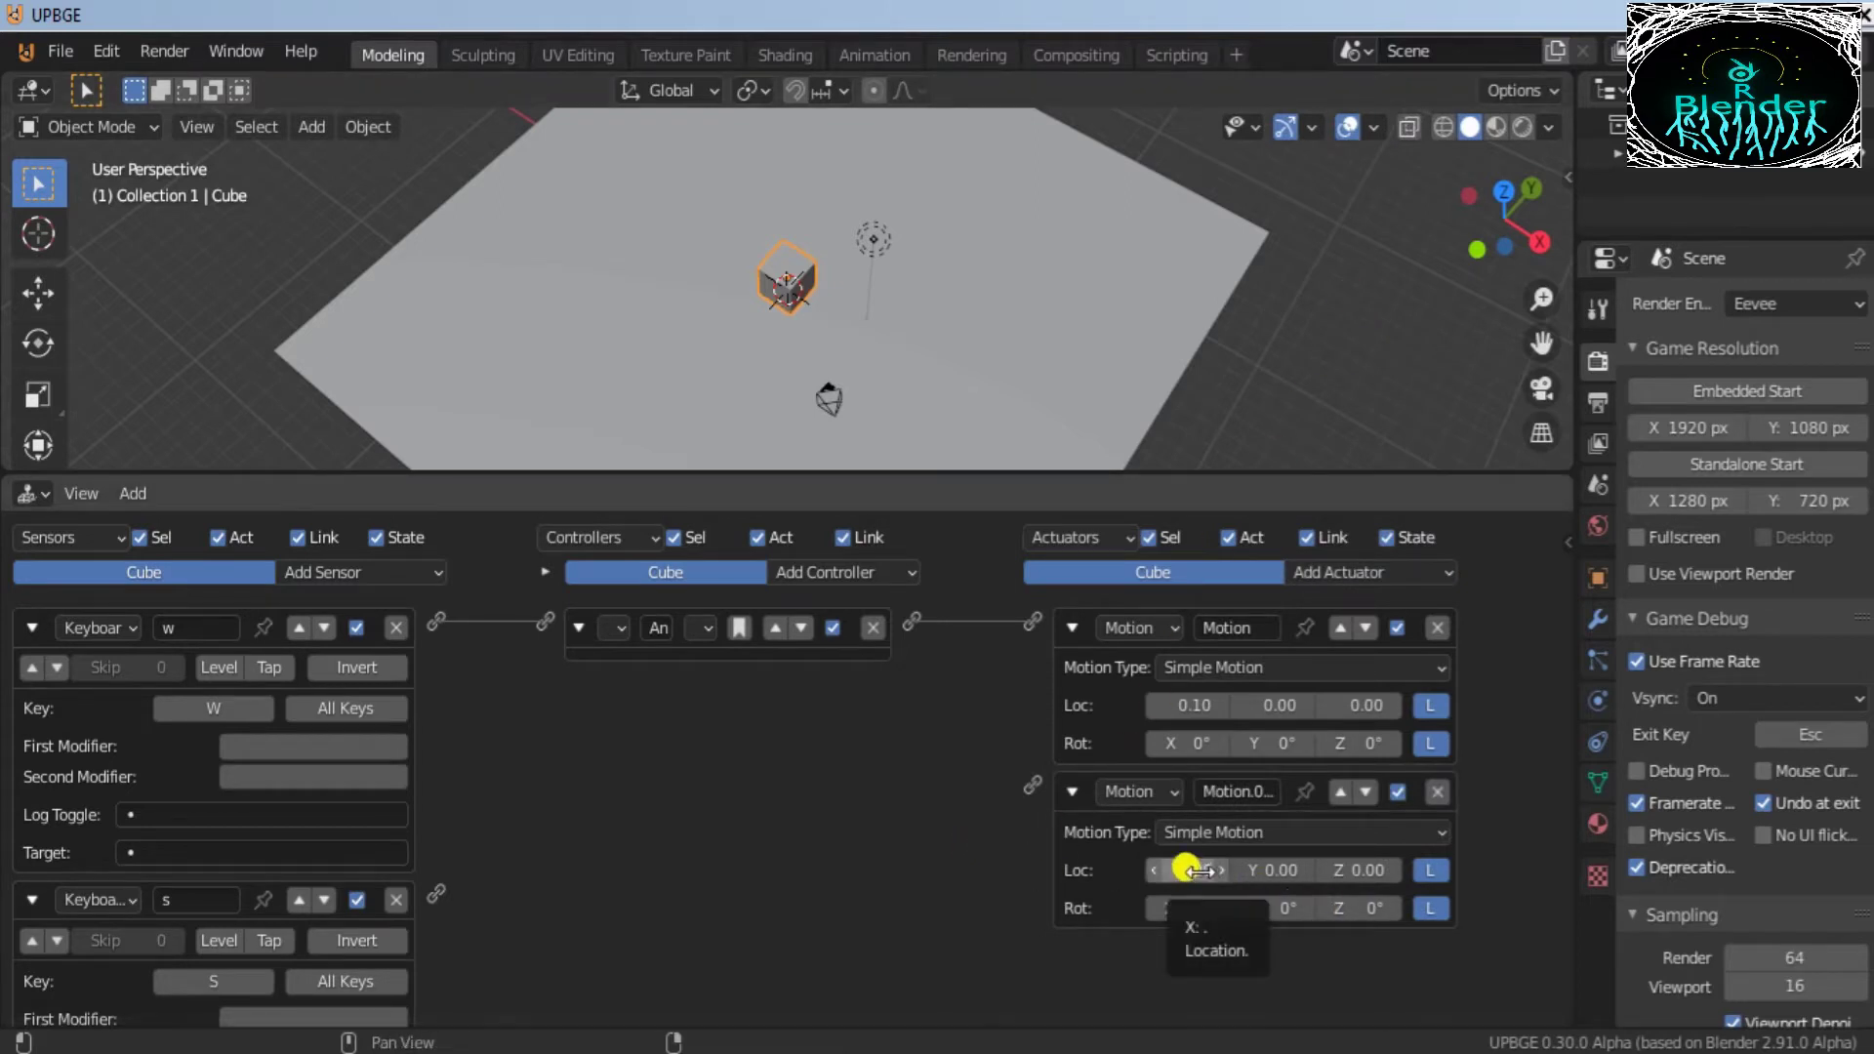
pyautogui.moveTo(1188, 860); pyautogui.dragTo(1187, 866)
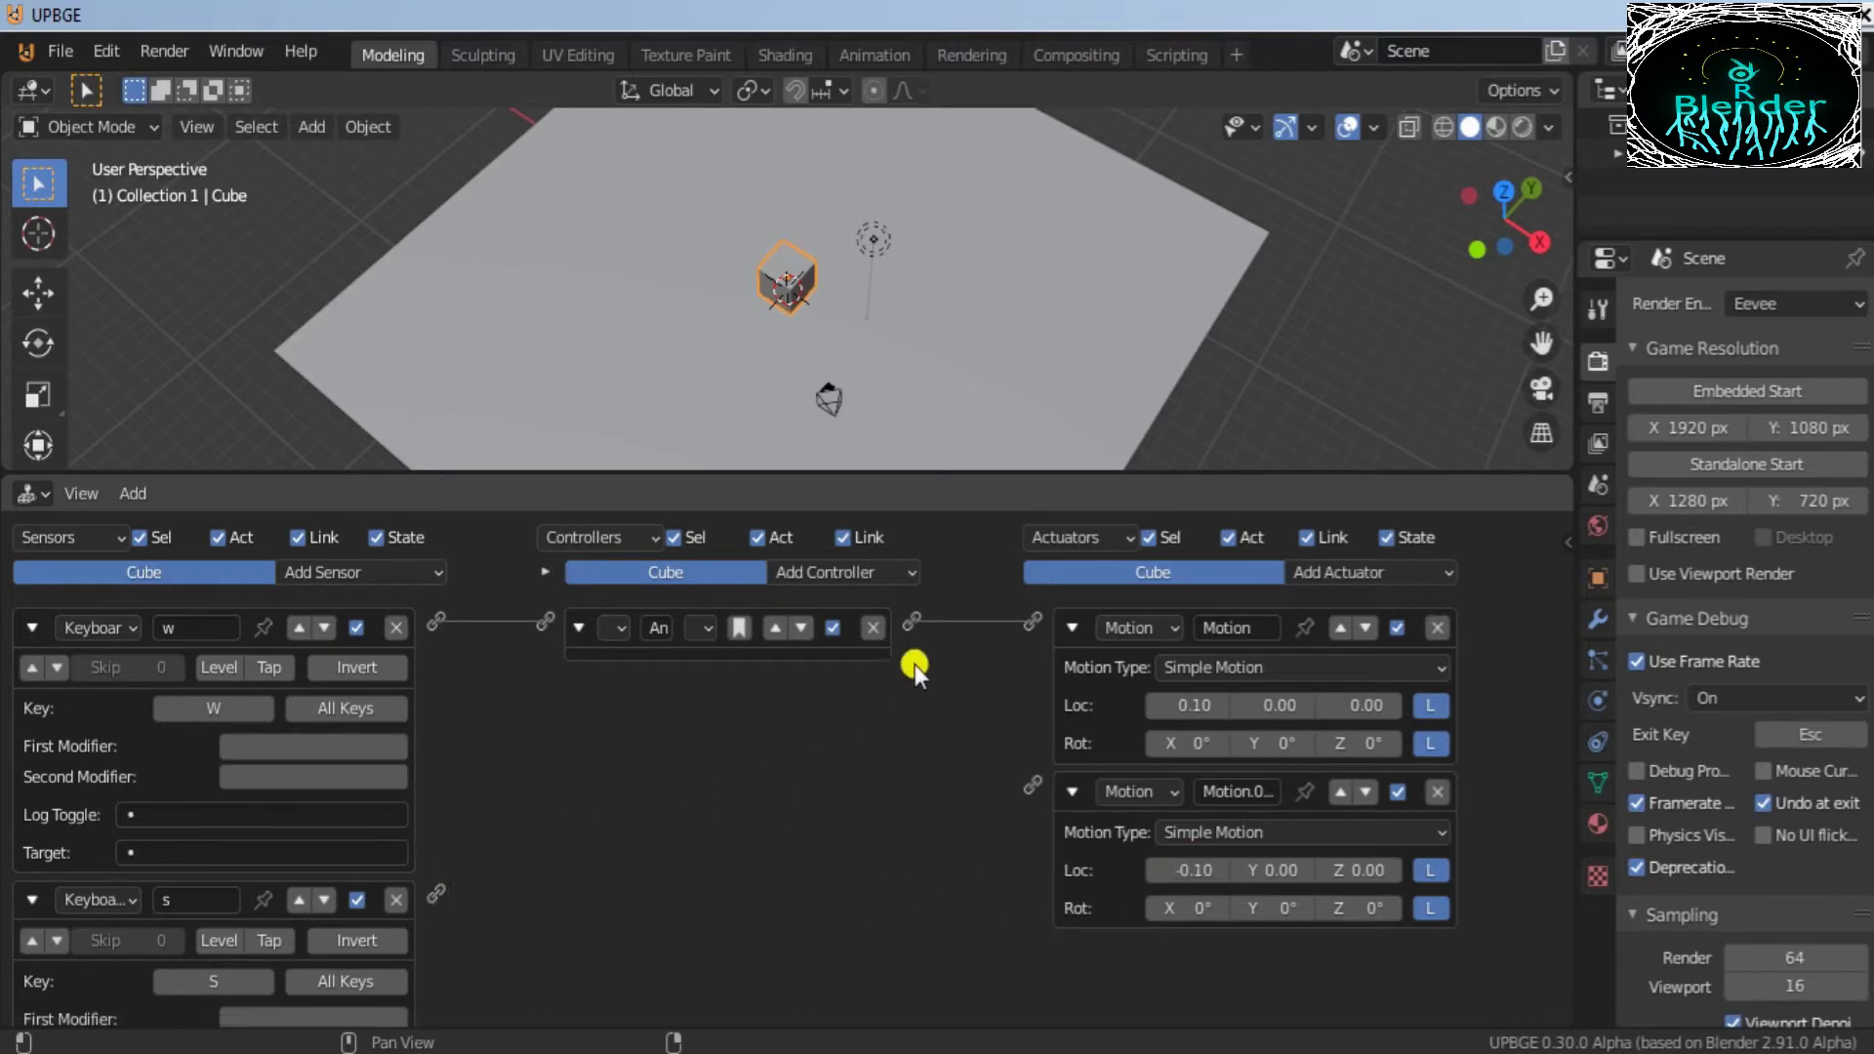
# Step: Add a second And controller and link the s sensor through it to the second Motion actuator
pyautogui.click(867, 572)
pyautogui.click(839, 599)
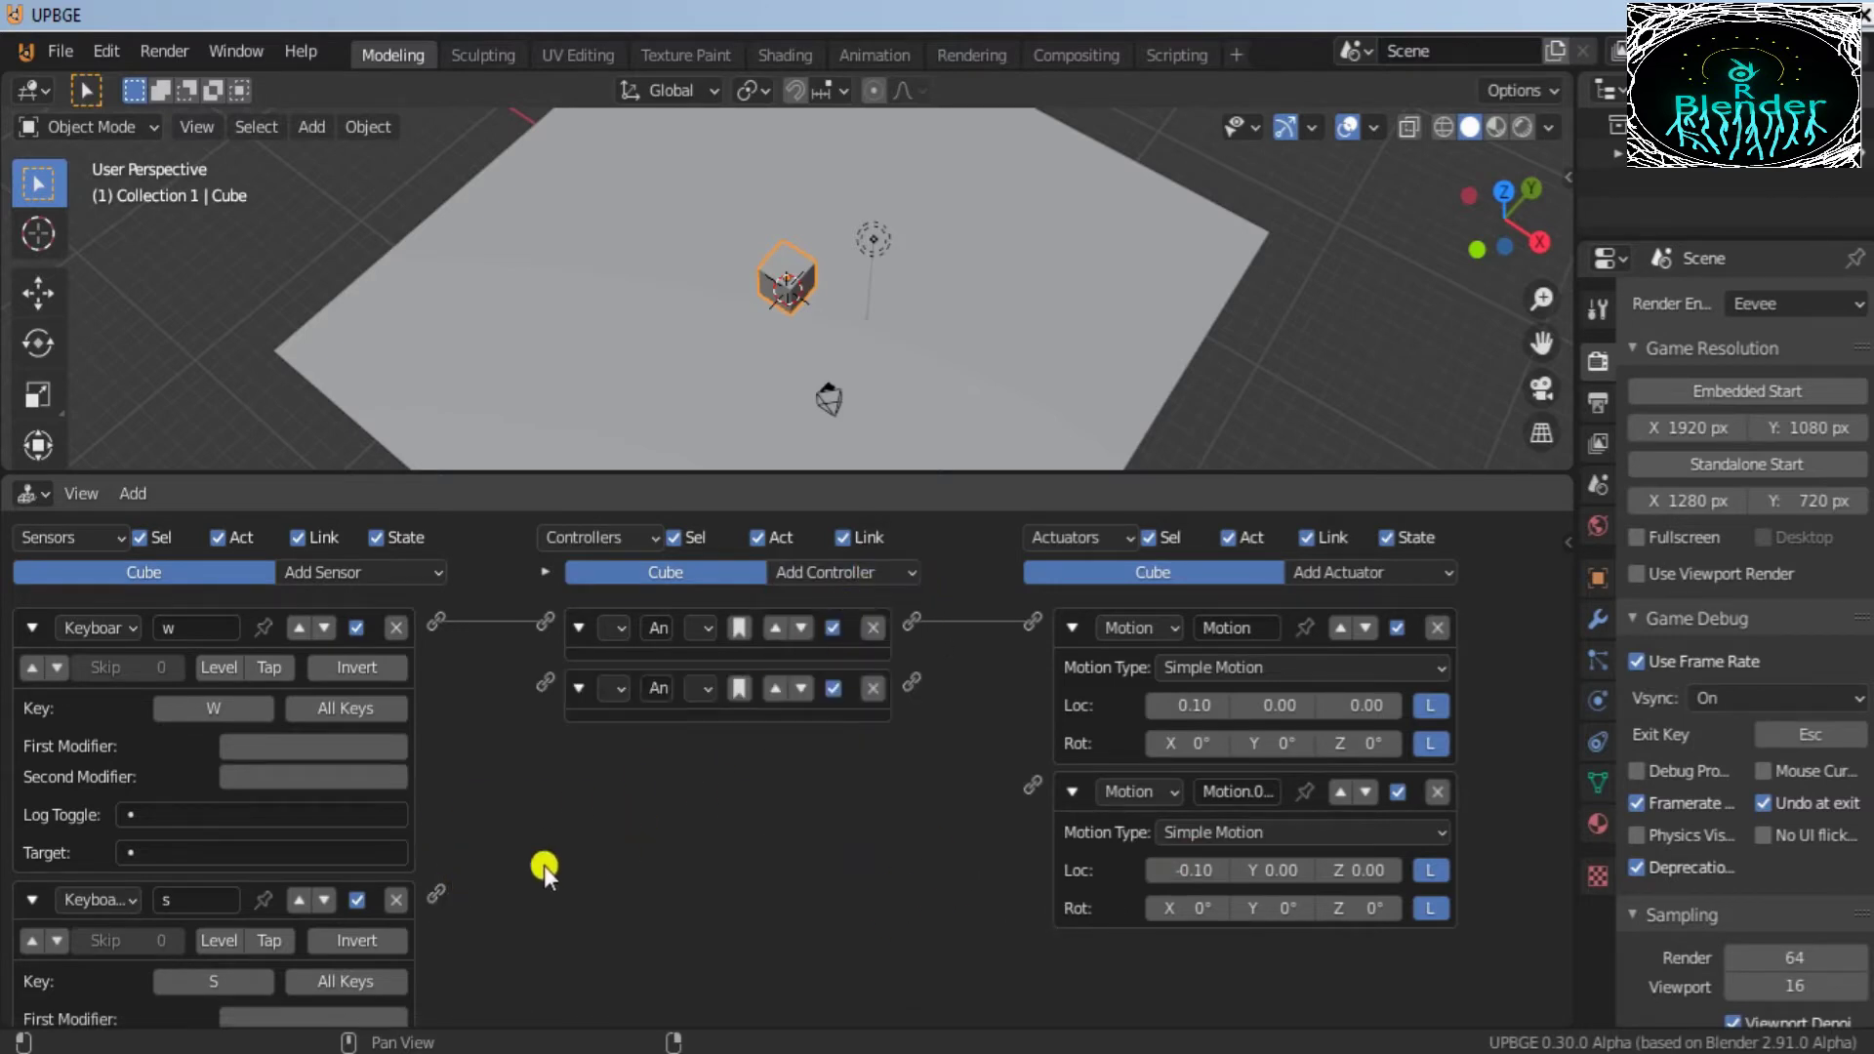
pyautogui.moveTo(537, 684)
pyautogui.mouseDown()
pyautogui.moveTo(588, 693)
pyautogui.moveTo(547, 682)
pyautogui.mouseUp()
pyautogui.moveTo(434, 898); pyautogui.dragTo(436, 895)
pyautogui.moveTo(1015, 753); pyautogui.dragTo(1031, 791)
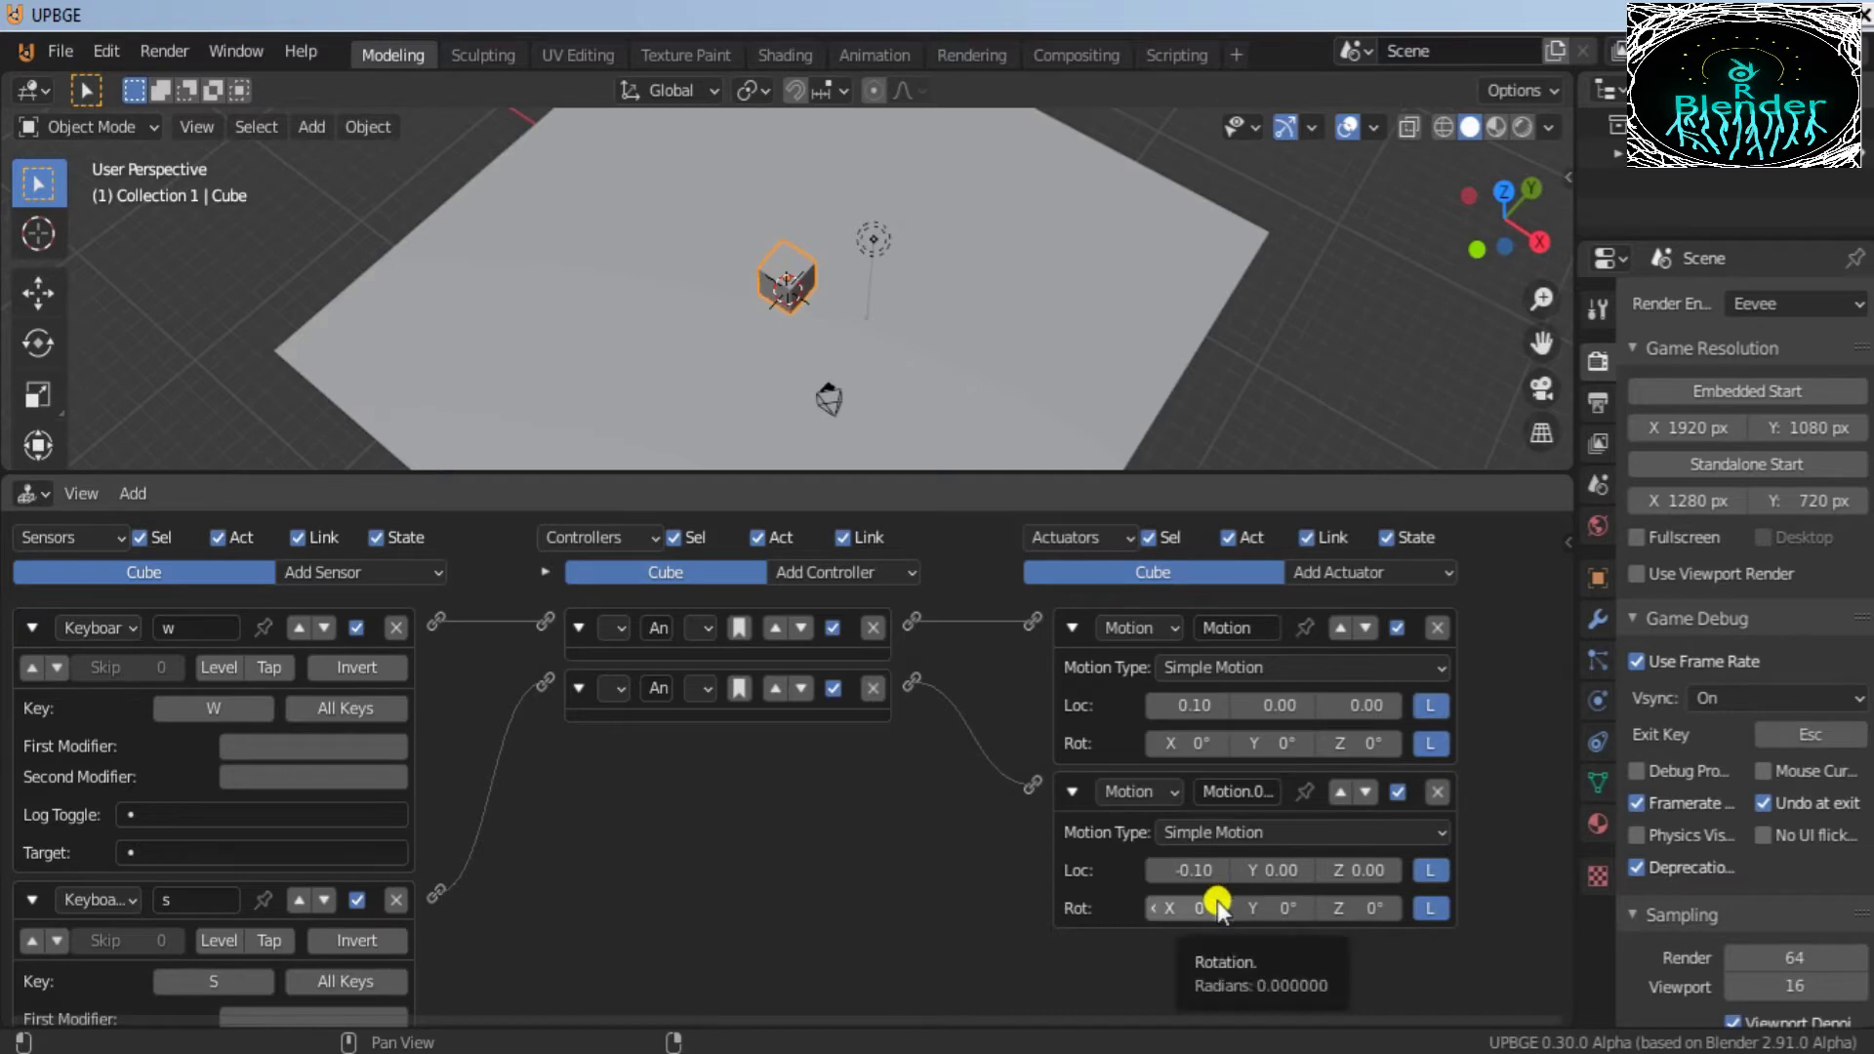
# Step: Run the game in the viewport, test moving the cube with W and S, and end the run
pyautogui.moveTo(1242, 468); pyautogui.dragTo(1269, 872)
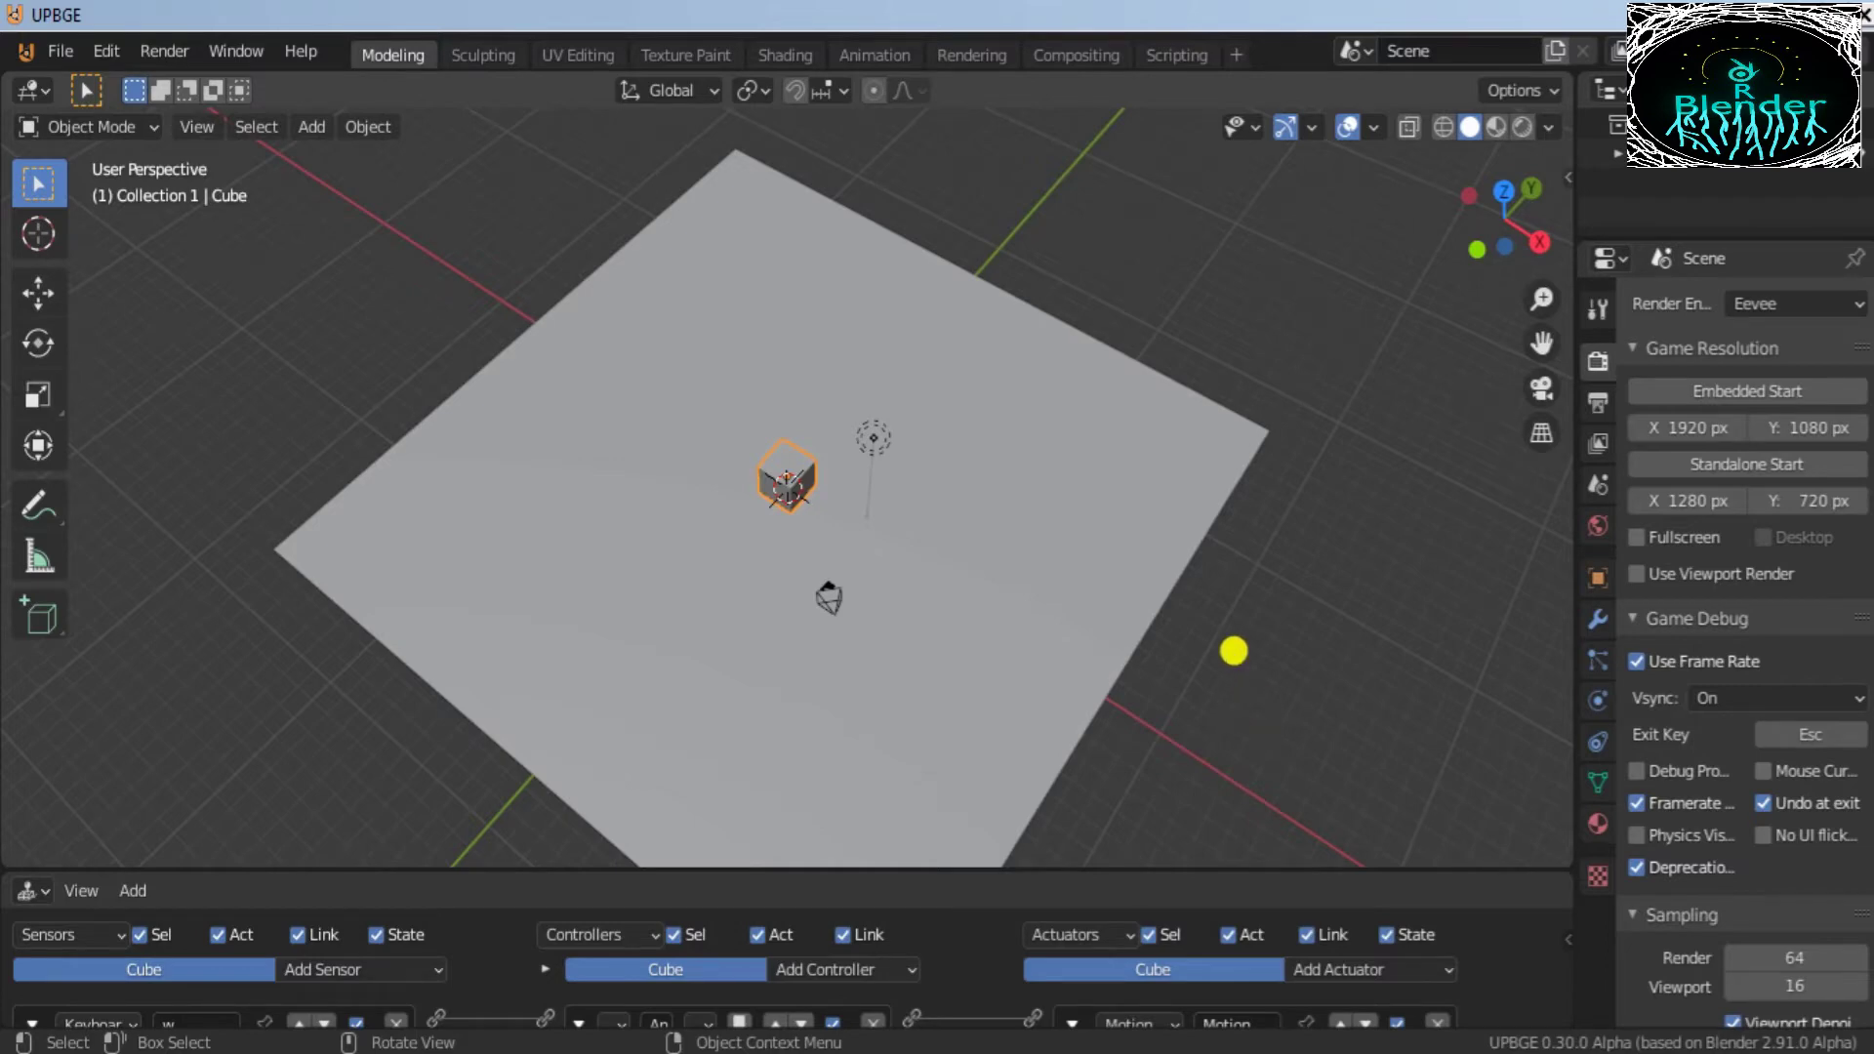
pyautogui.press('p')
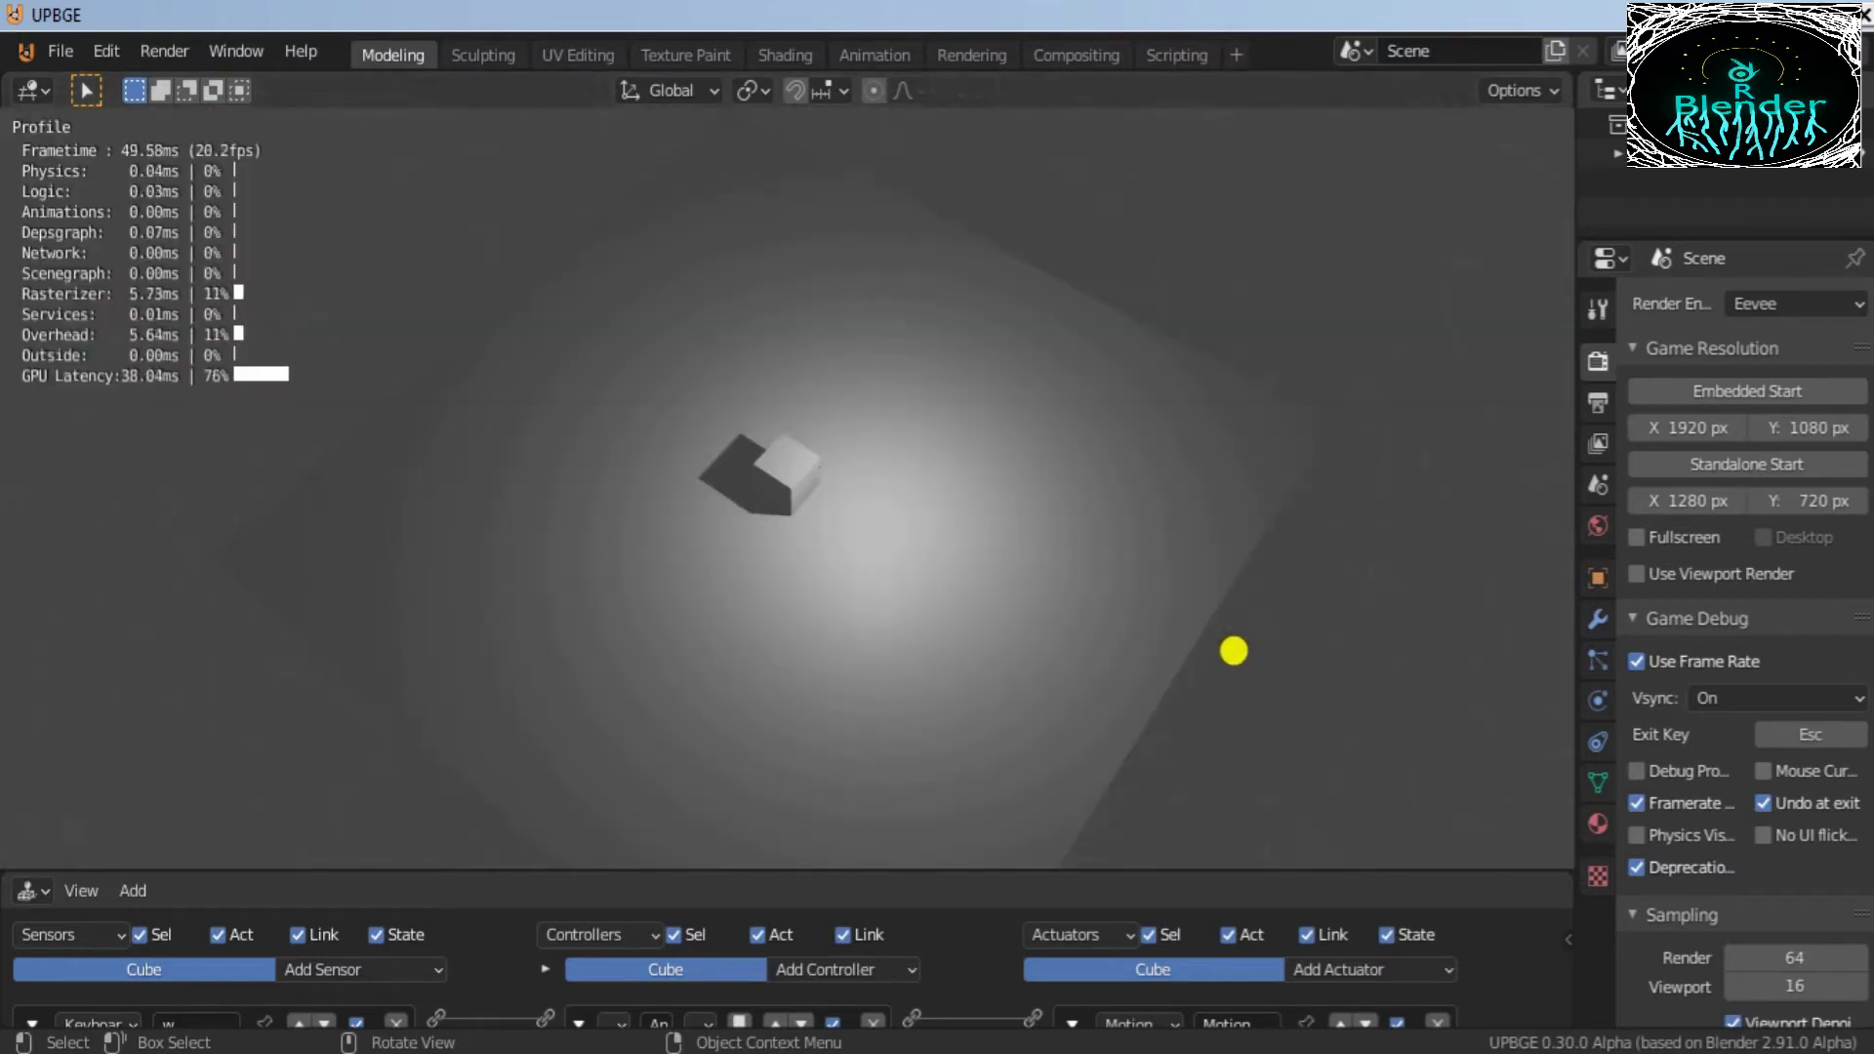
pyautogui.press('w')
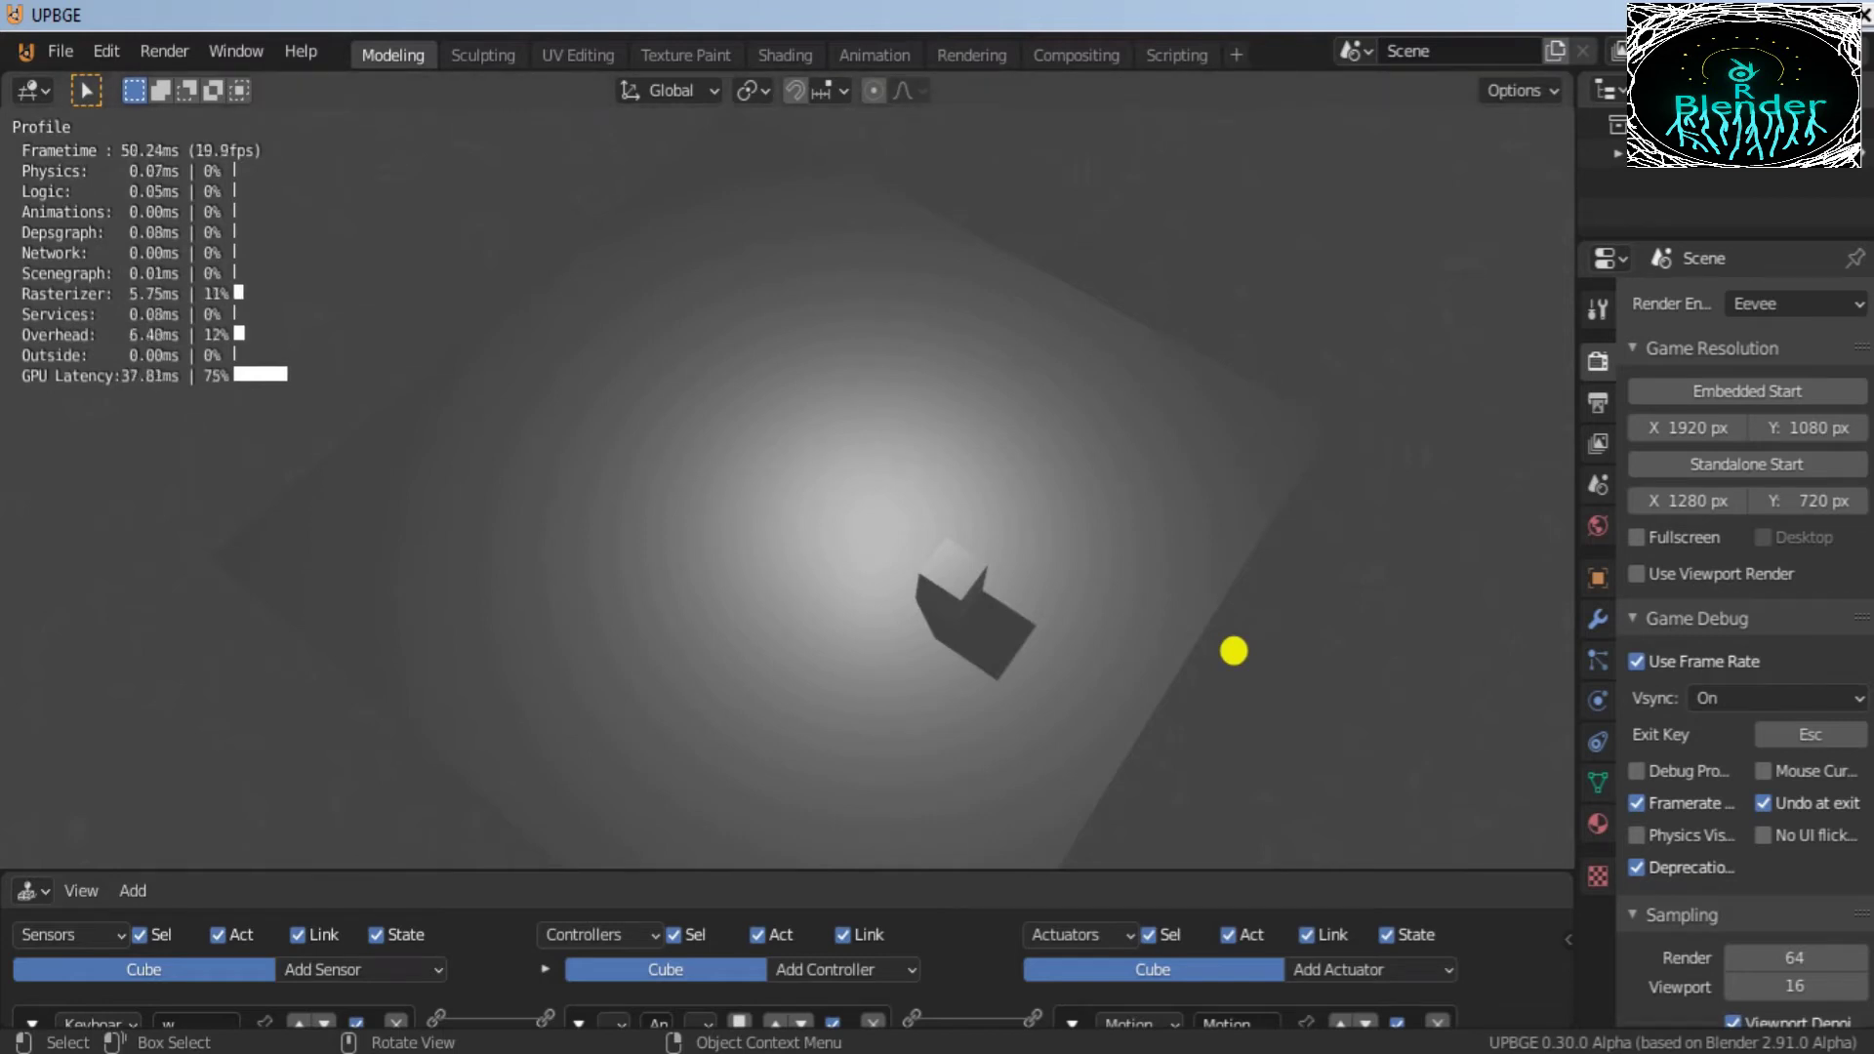
pyautogui.press('s')
pyautogui.press('w')
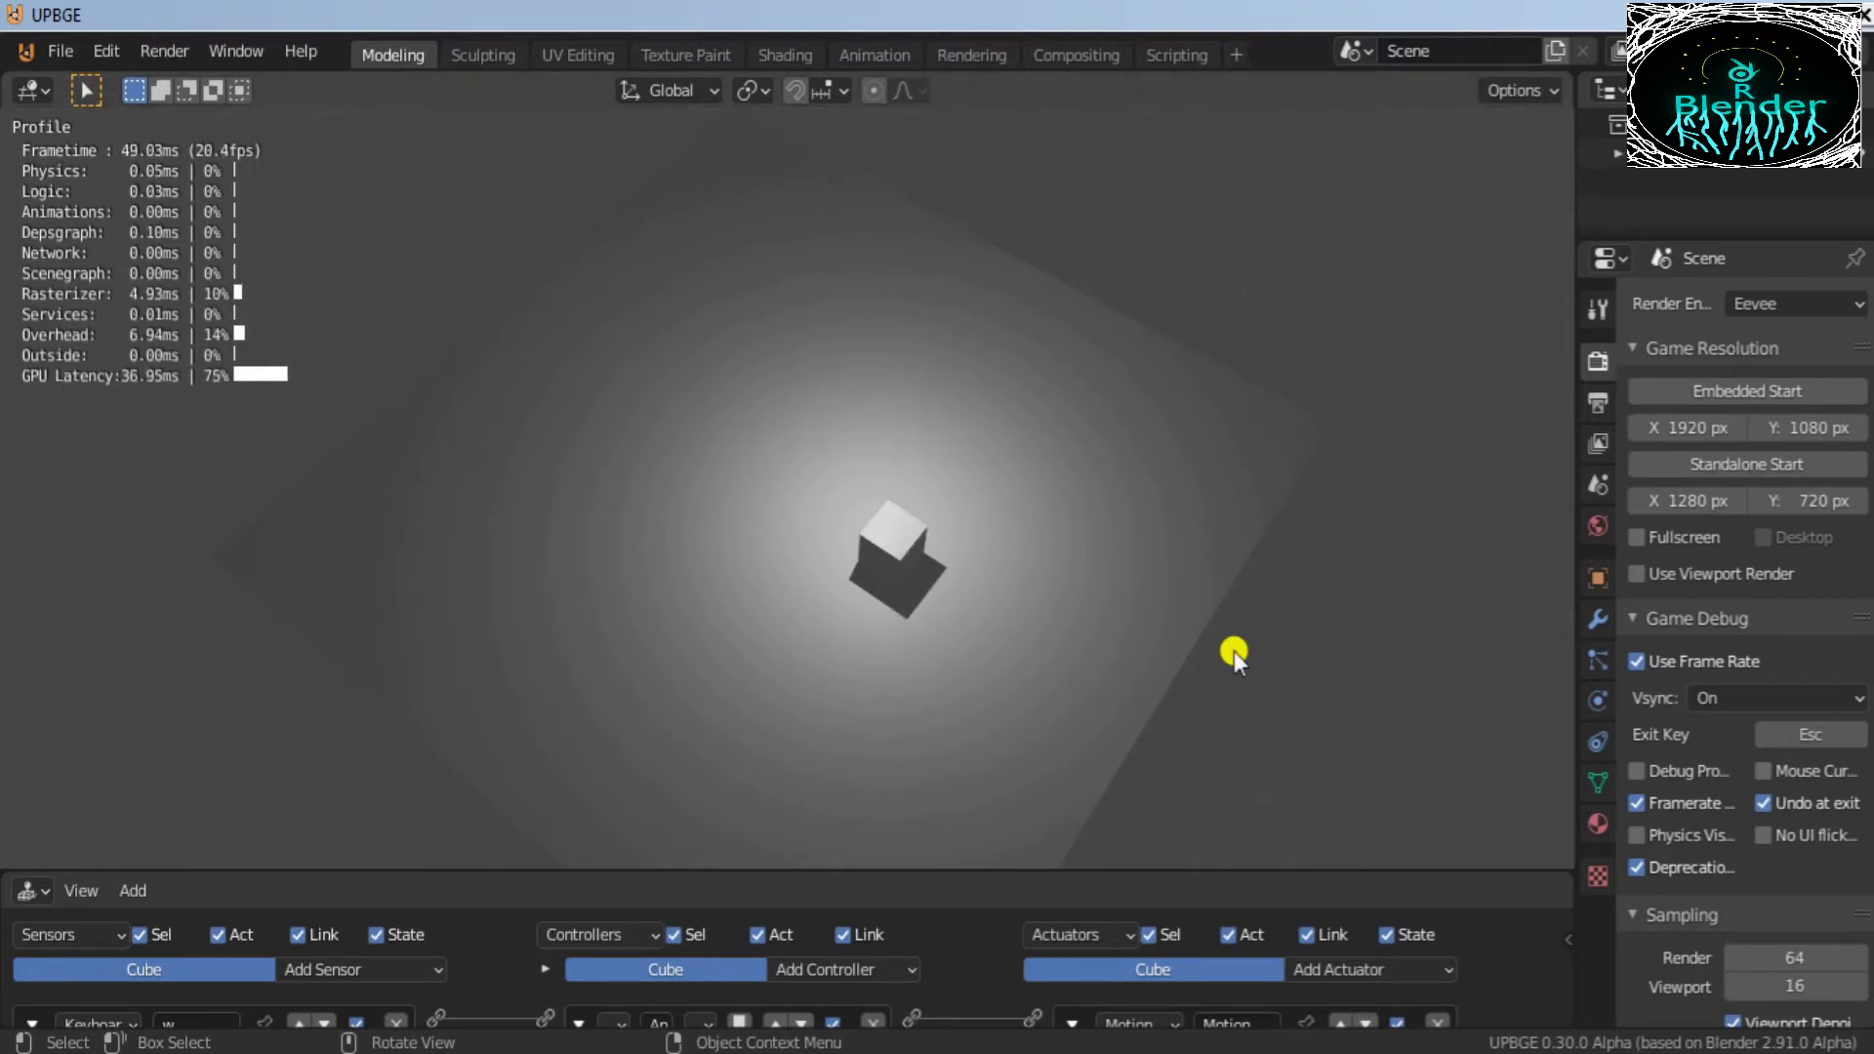
pyautogui.press('Escape')
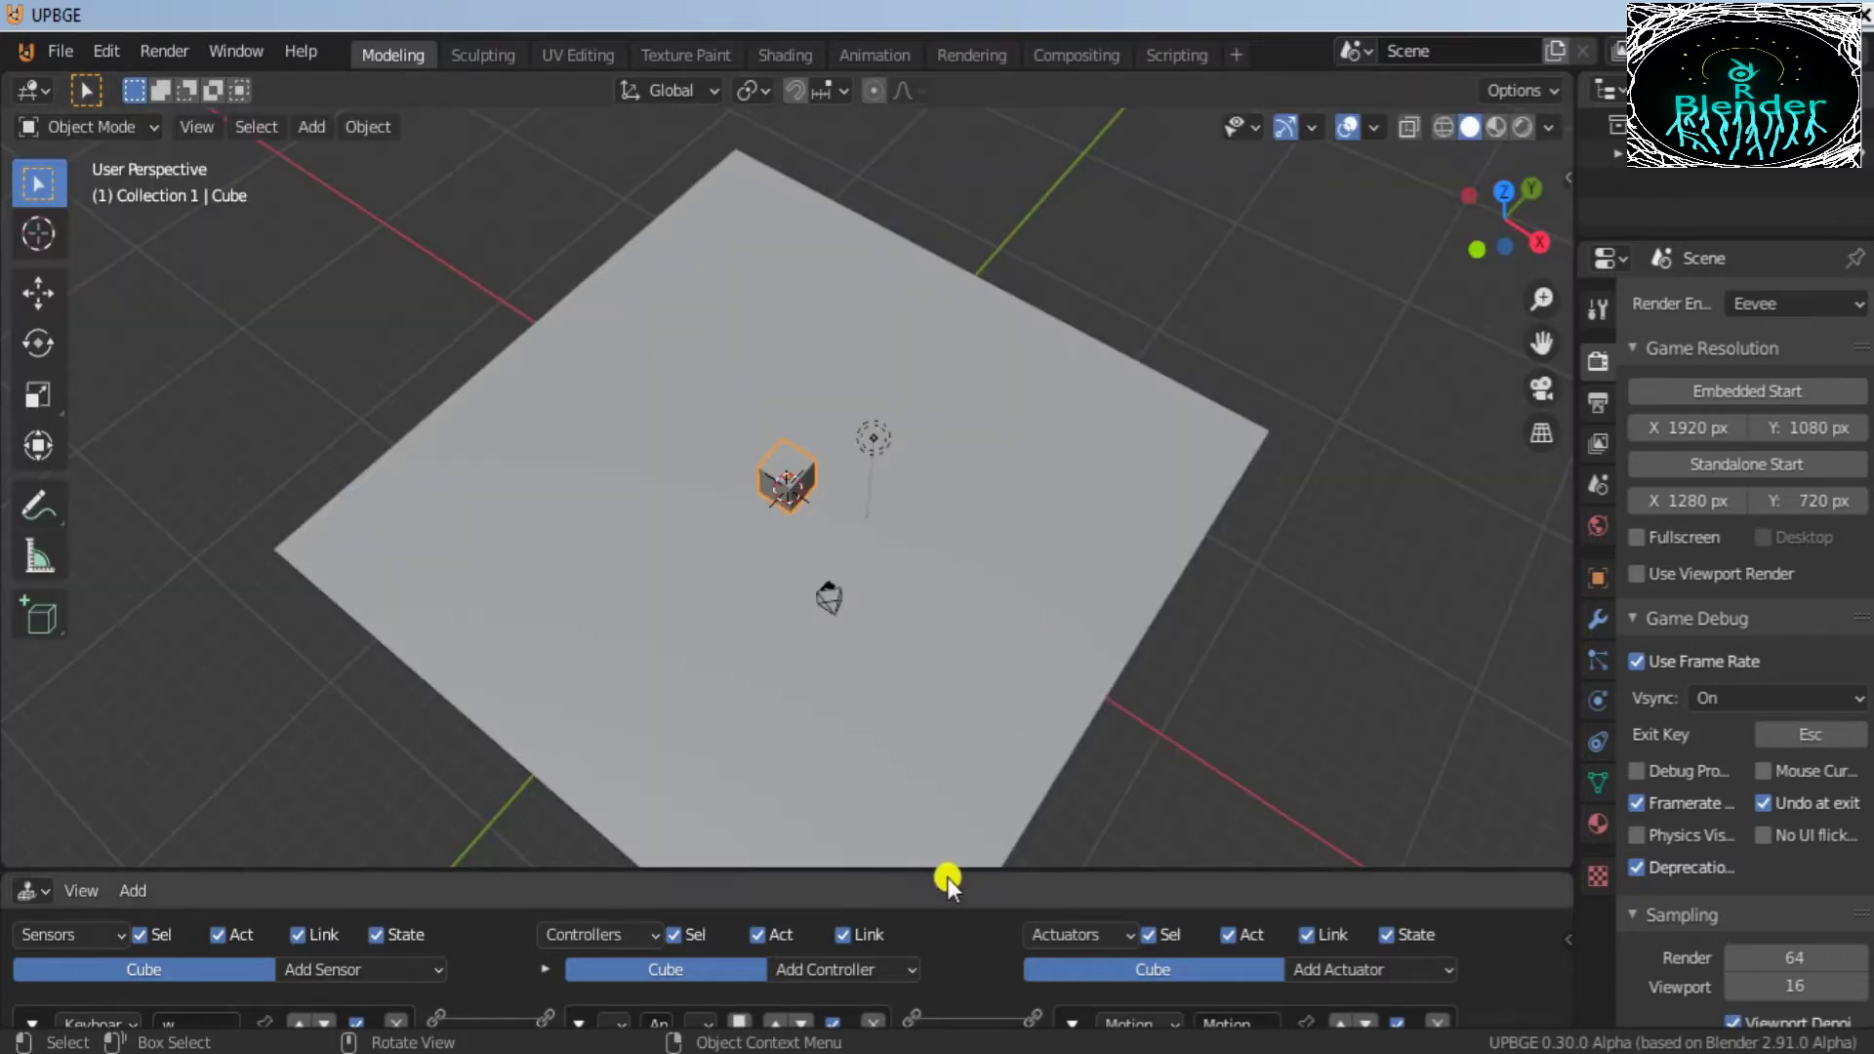
# Step: Enlarge the logic editor, collapse the w and s sensors, and add two more Keyboard sensors to the cube
pyautogui.moveTo(947, 857); pyautogui.dragTo(683, 215)
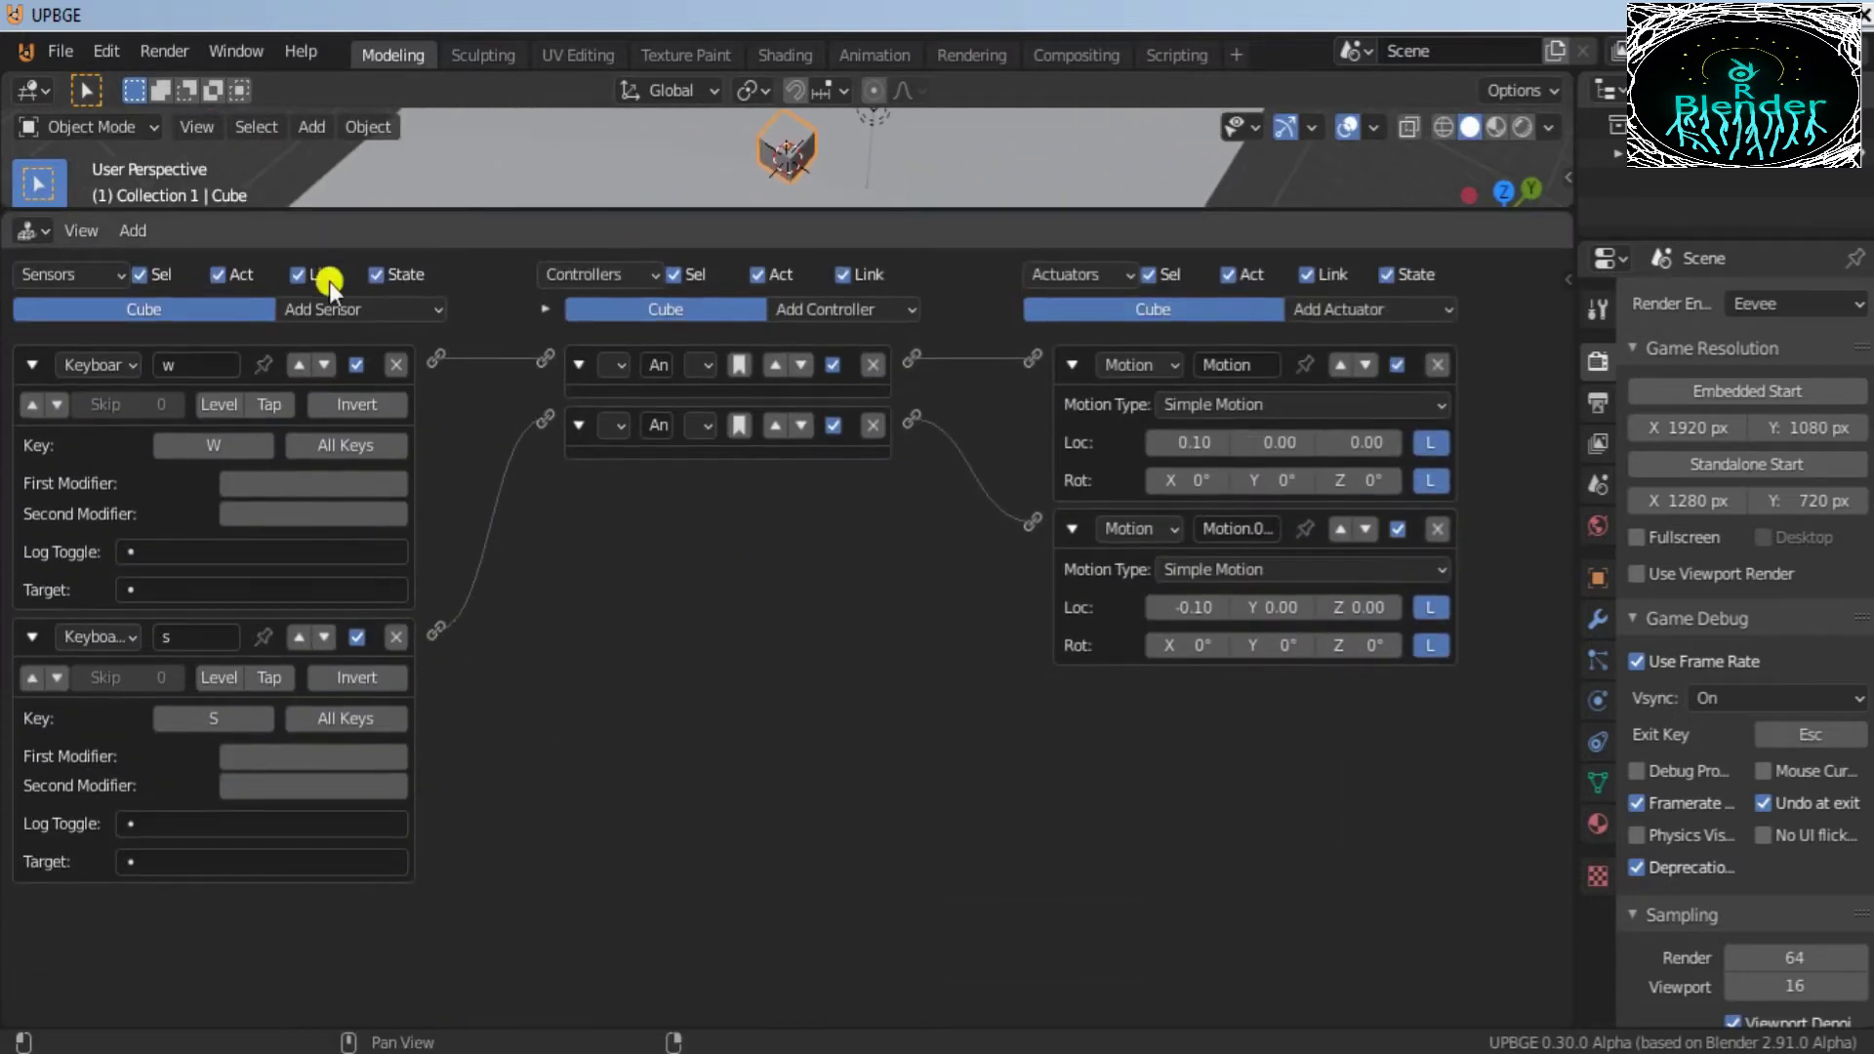
pyautogui.click(33, 365)
pyautogui.click(30, 408)
pyautogui.click(399, 308)
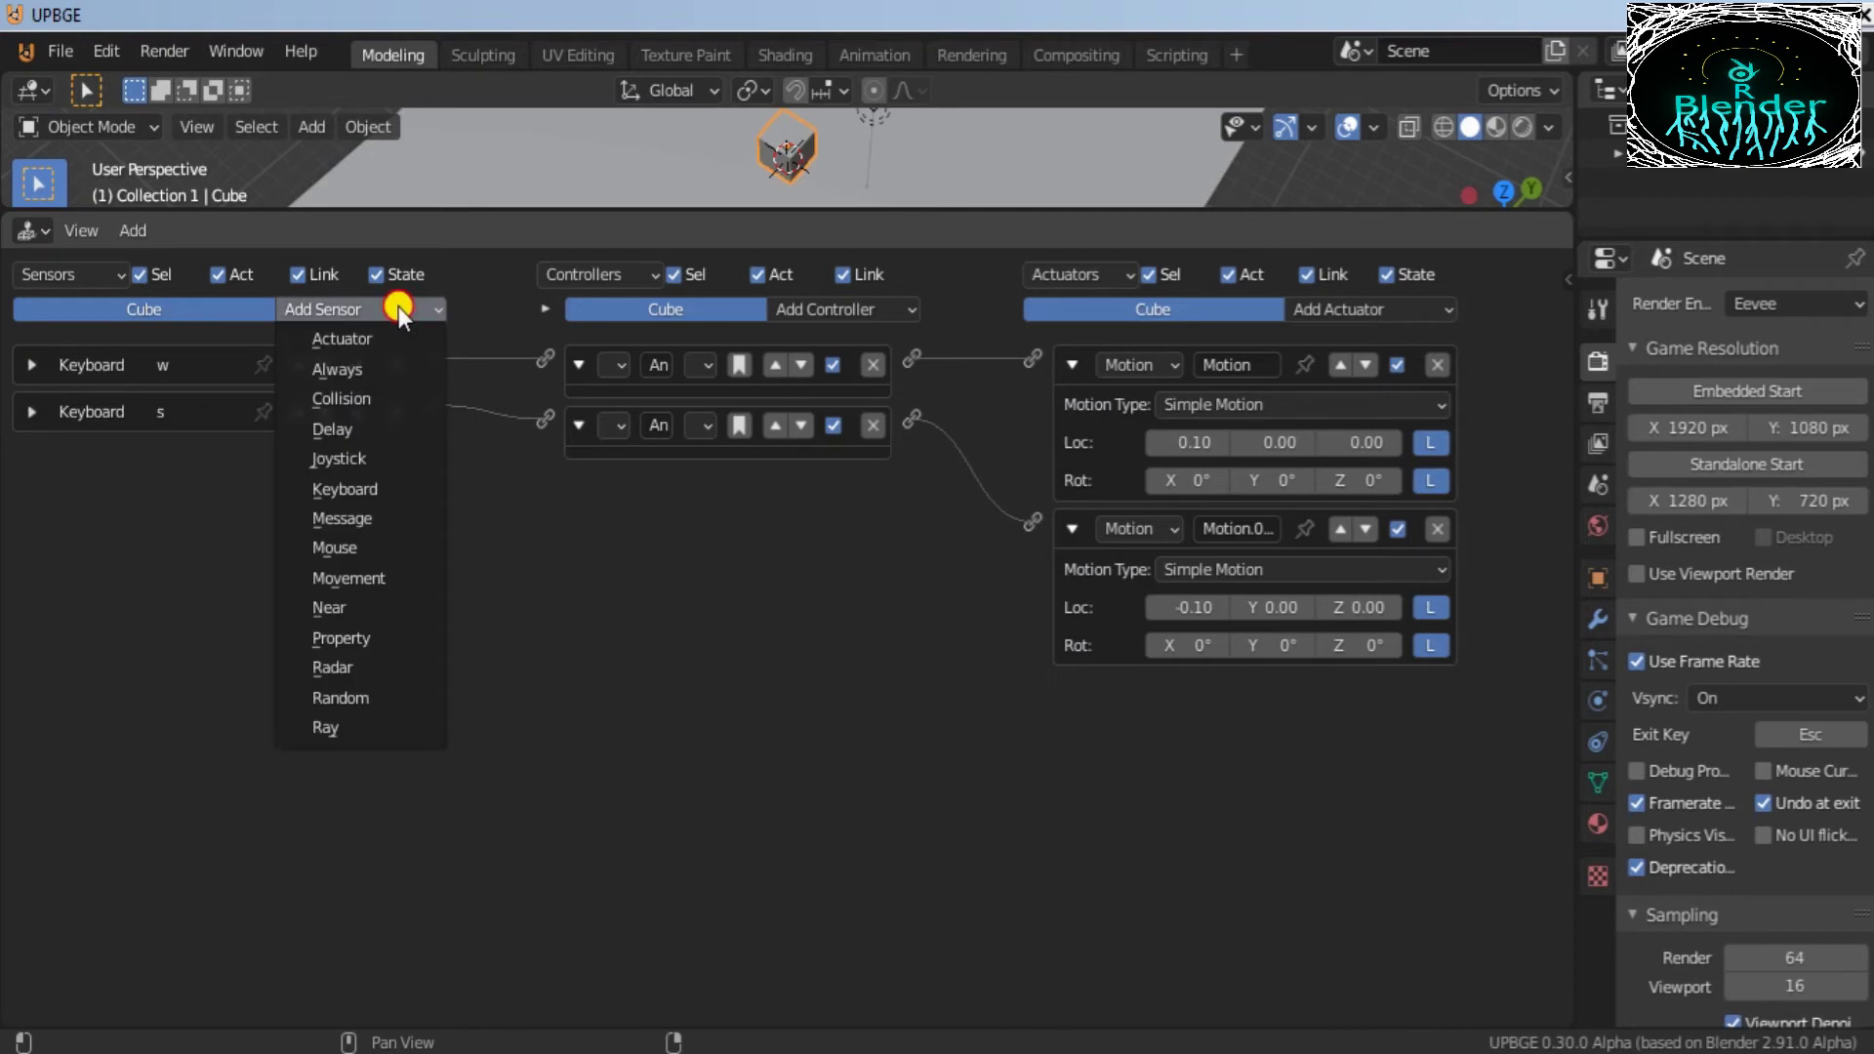
pyautogui.click(361, 489)
pyautogui.click(330, 308)
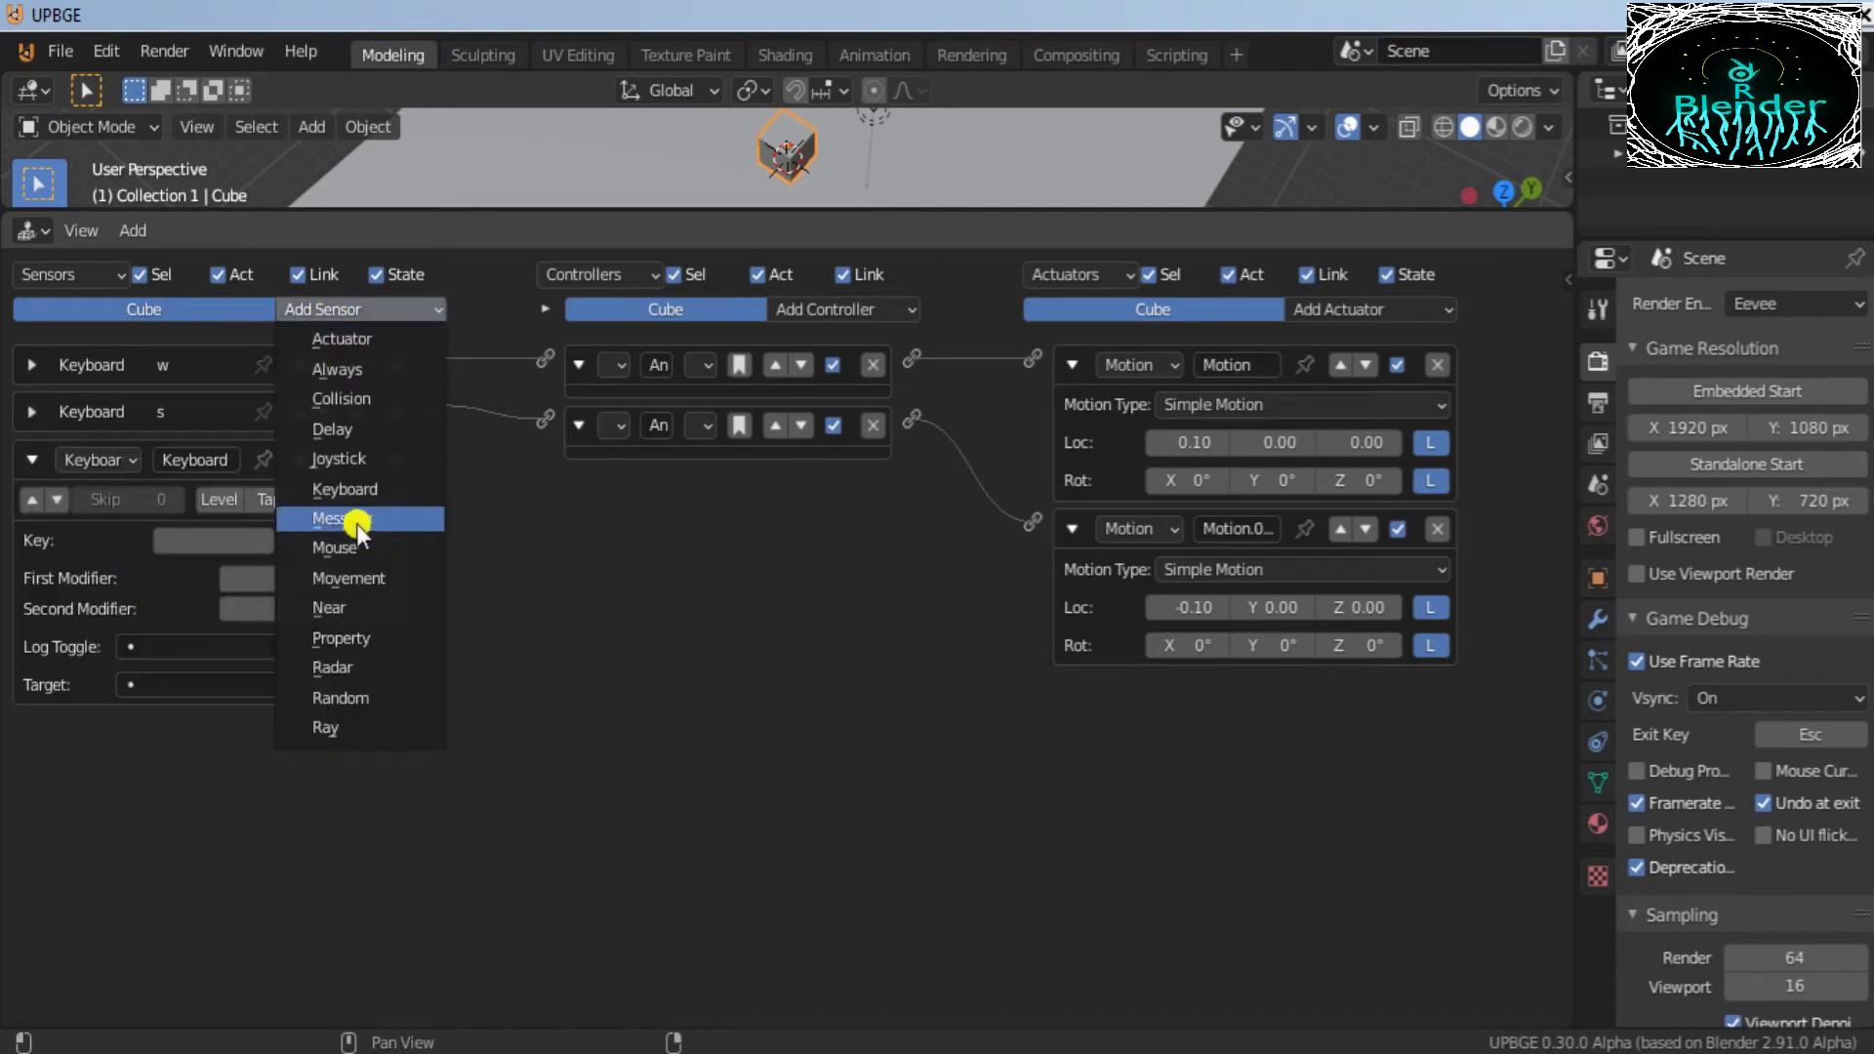
pyautogui.click(360, 491)
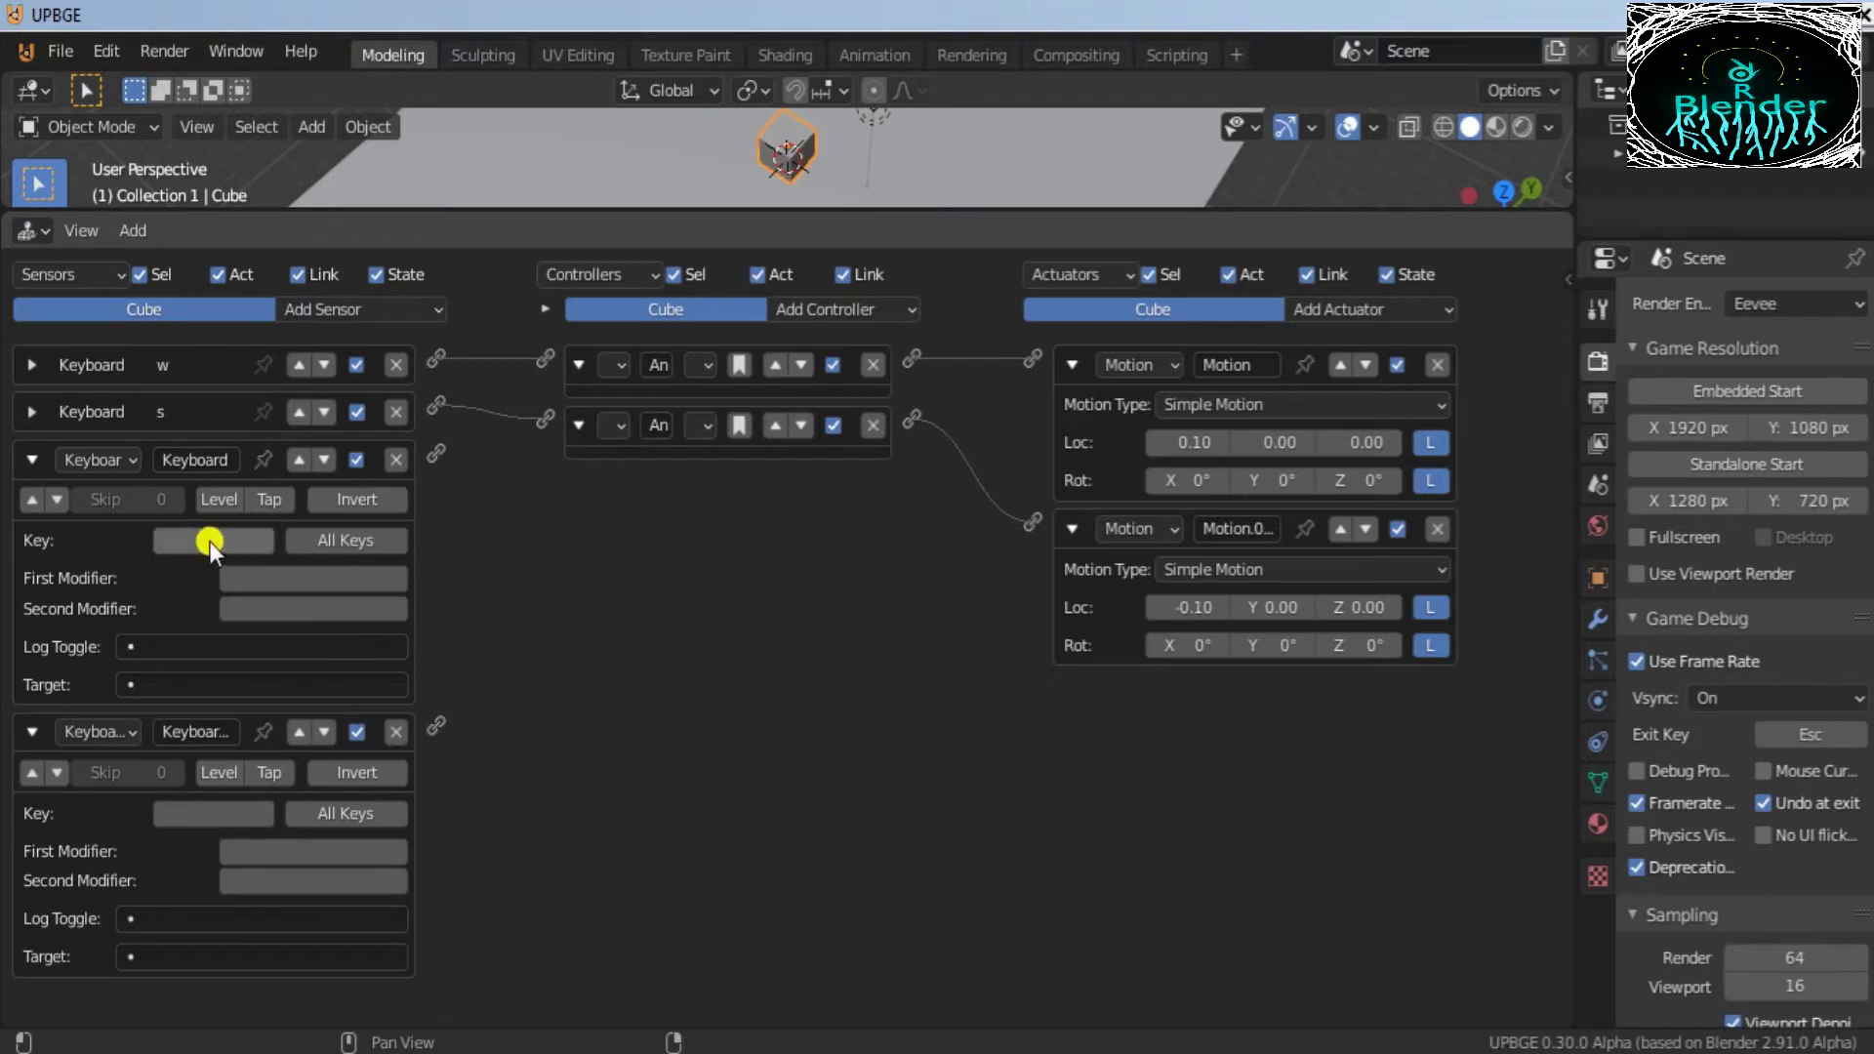
# Step: Rename the third Keyboard sensor a and assign the A key to it
pyautogui.write('a')
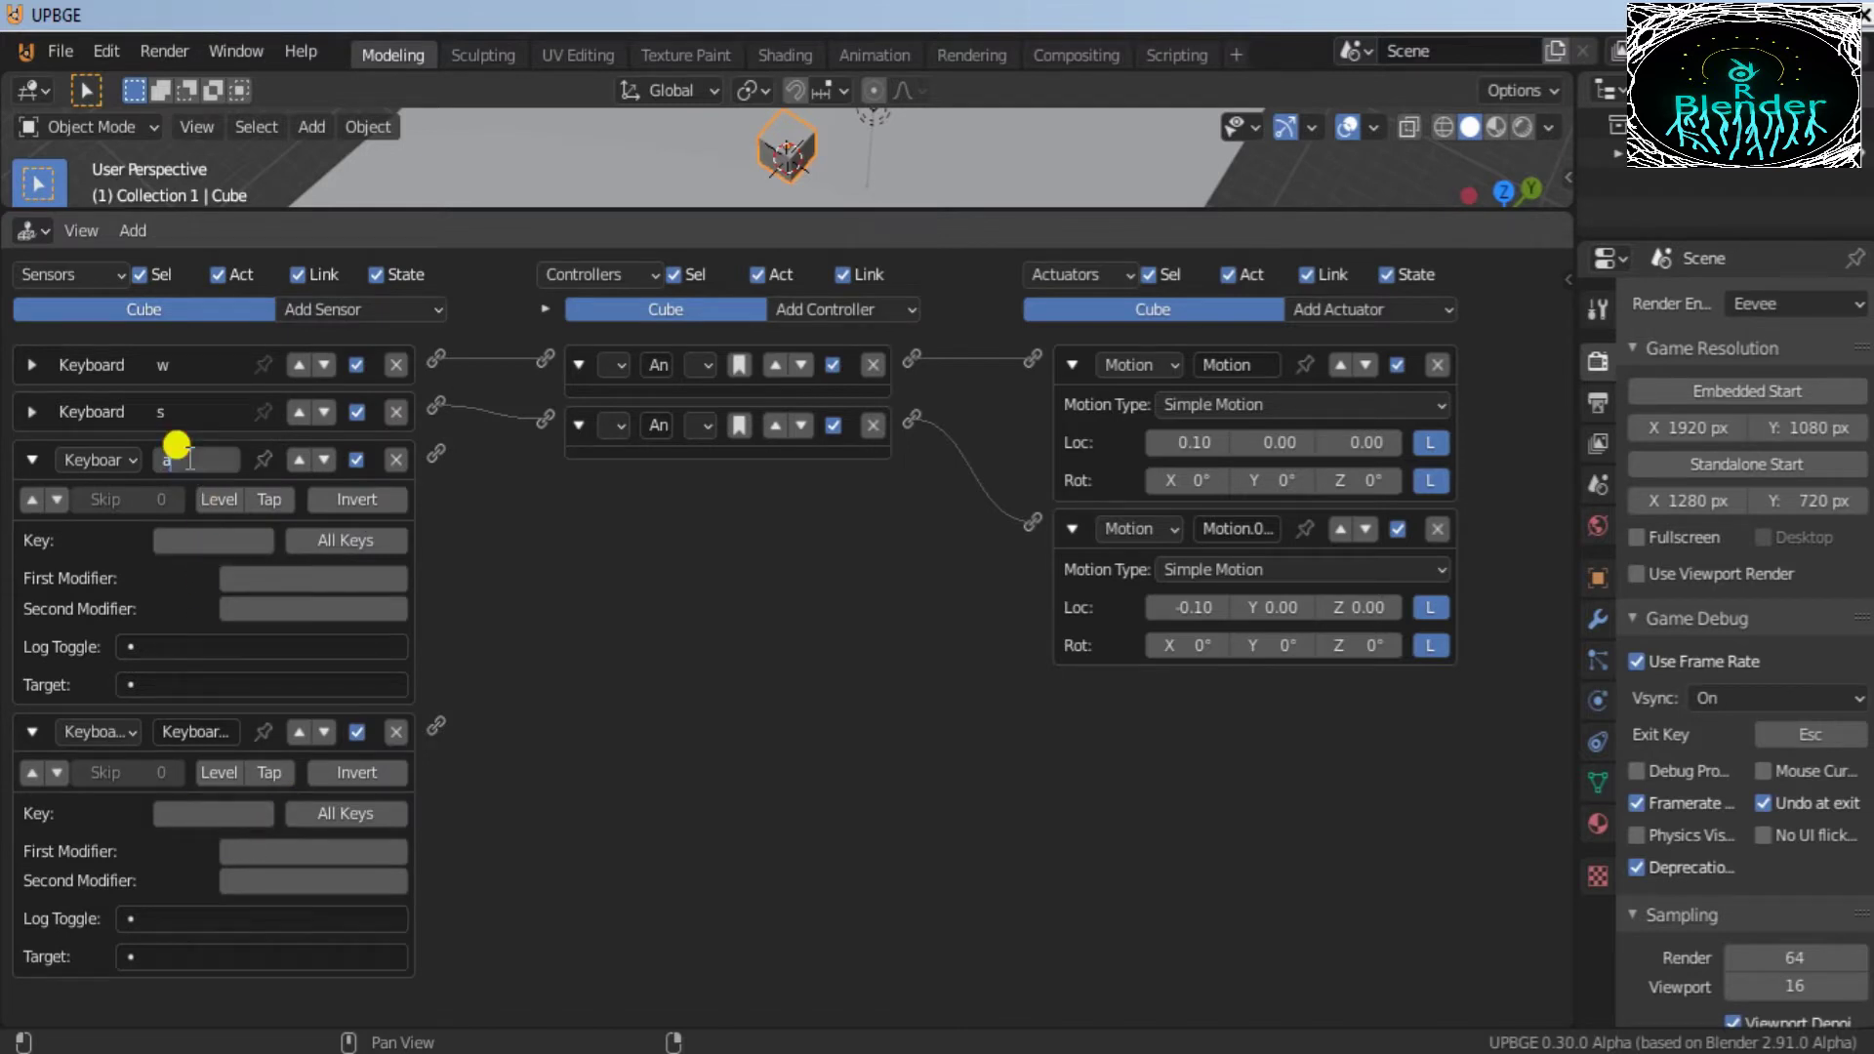
pyautogui.press('Return')
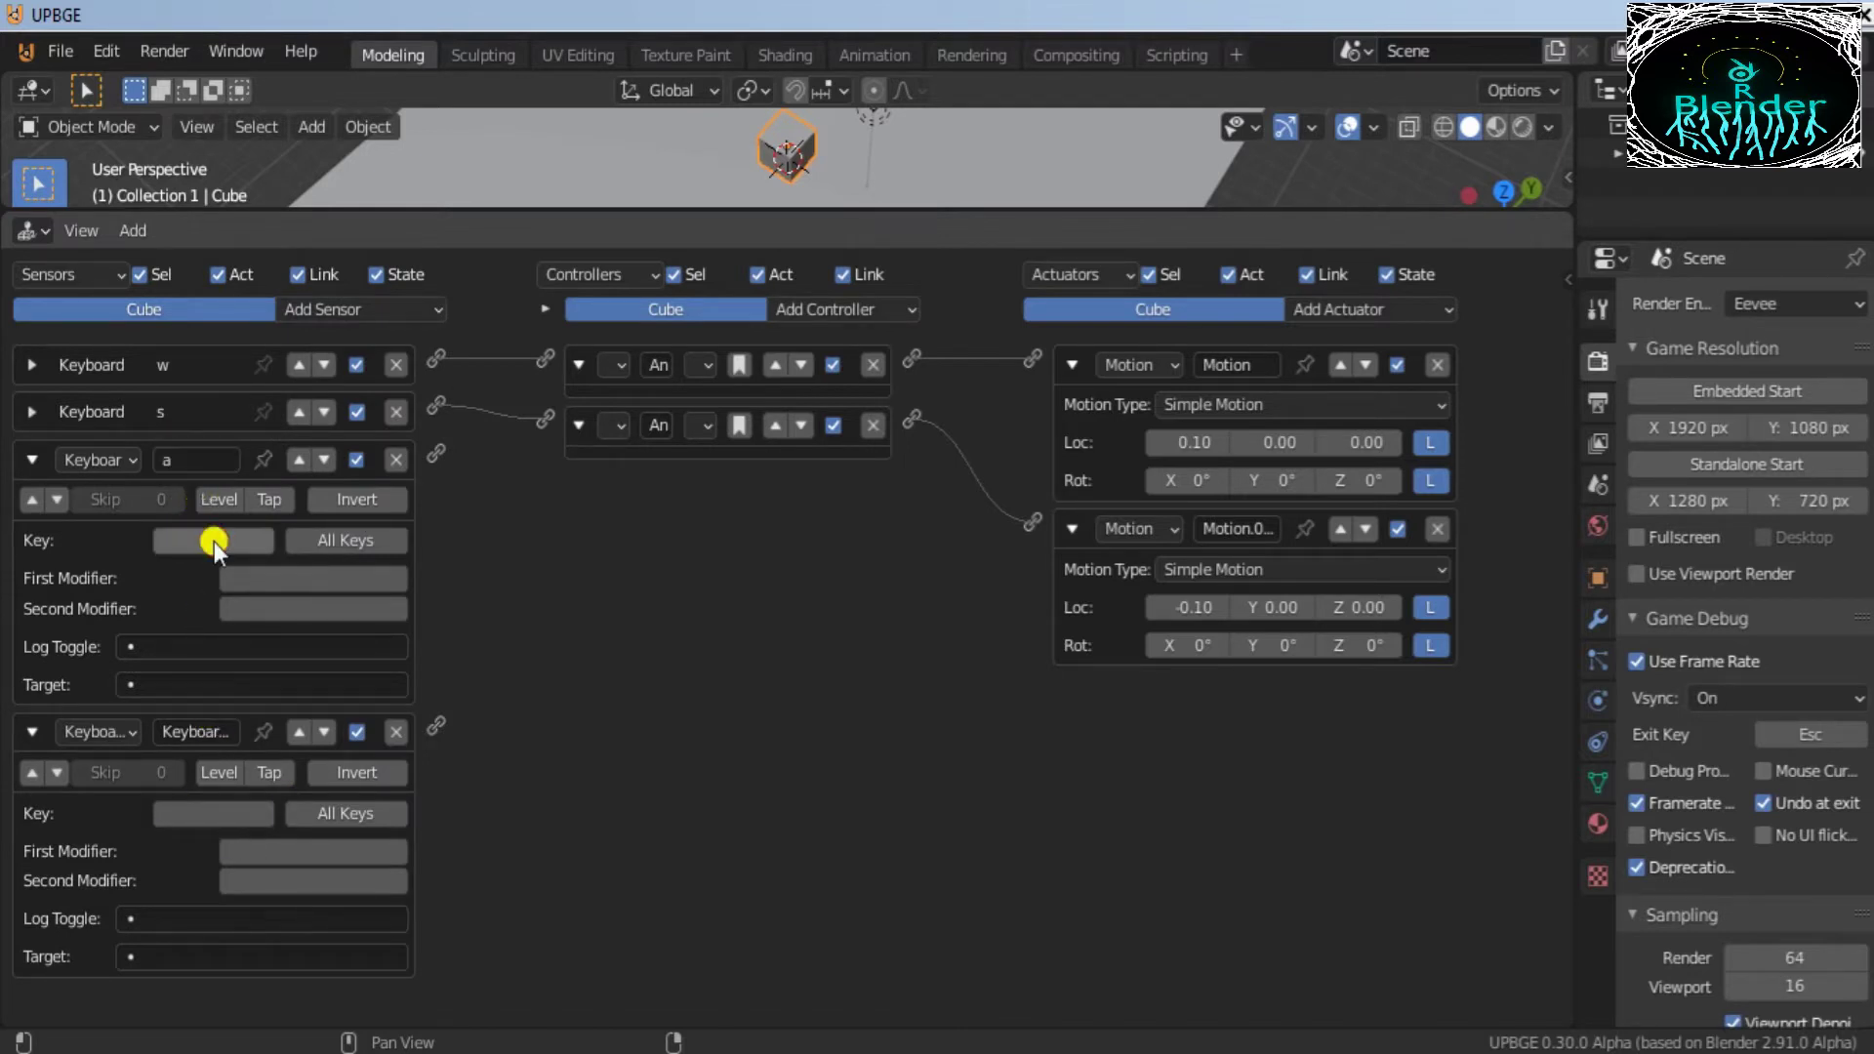
pyautogui.press('a')
# Step: Assign the D key to the fourth Keyboard sensor and rename the sensor d
pyautogui.click(202, 814)
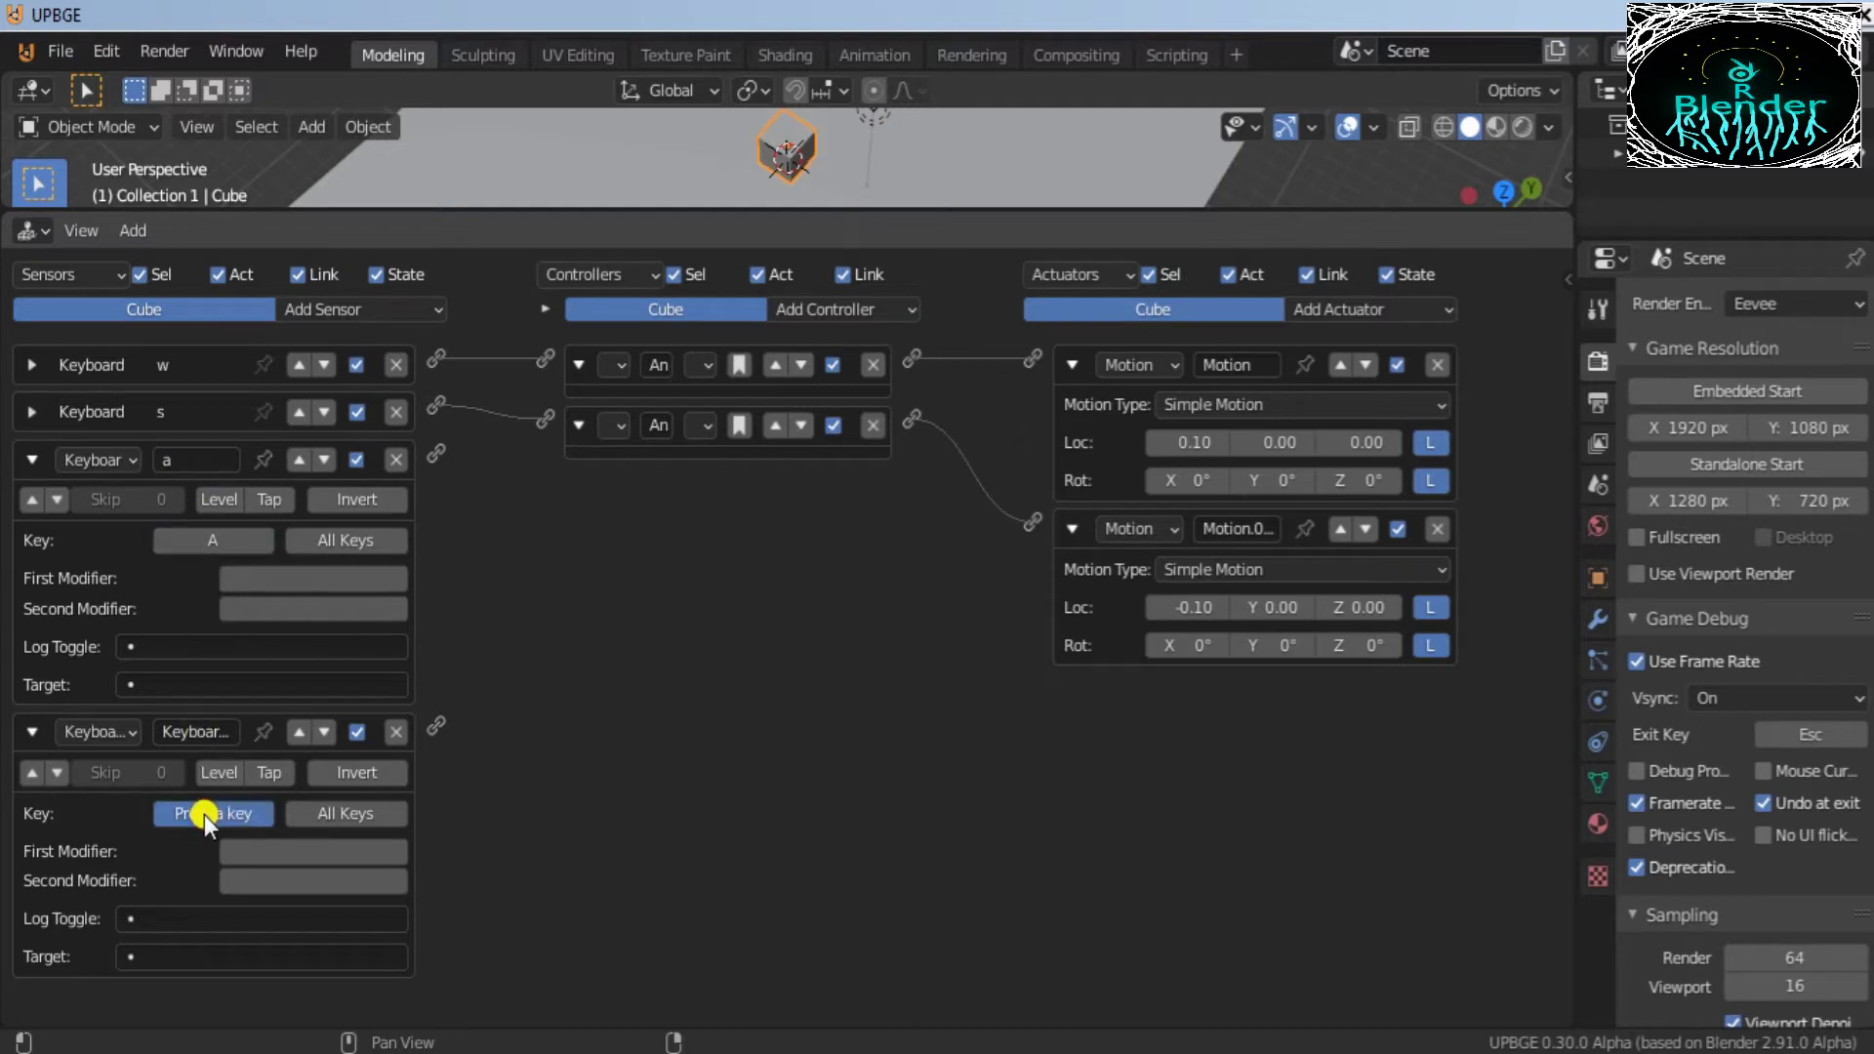
pyautogui.press('d')
pyautogui.doubleClick(197, 730)
pyautogui.write('d')
pyautogui.press('Return')
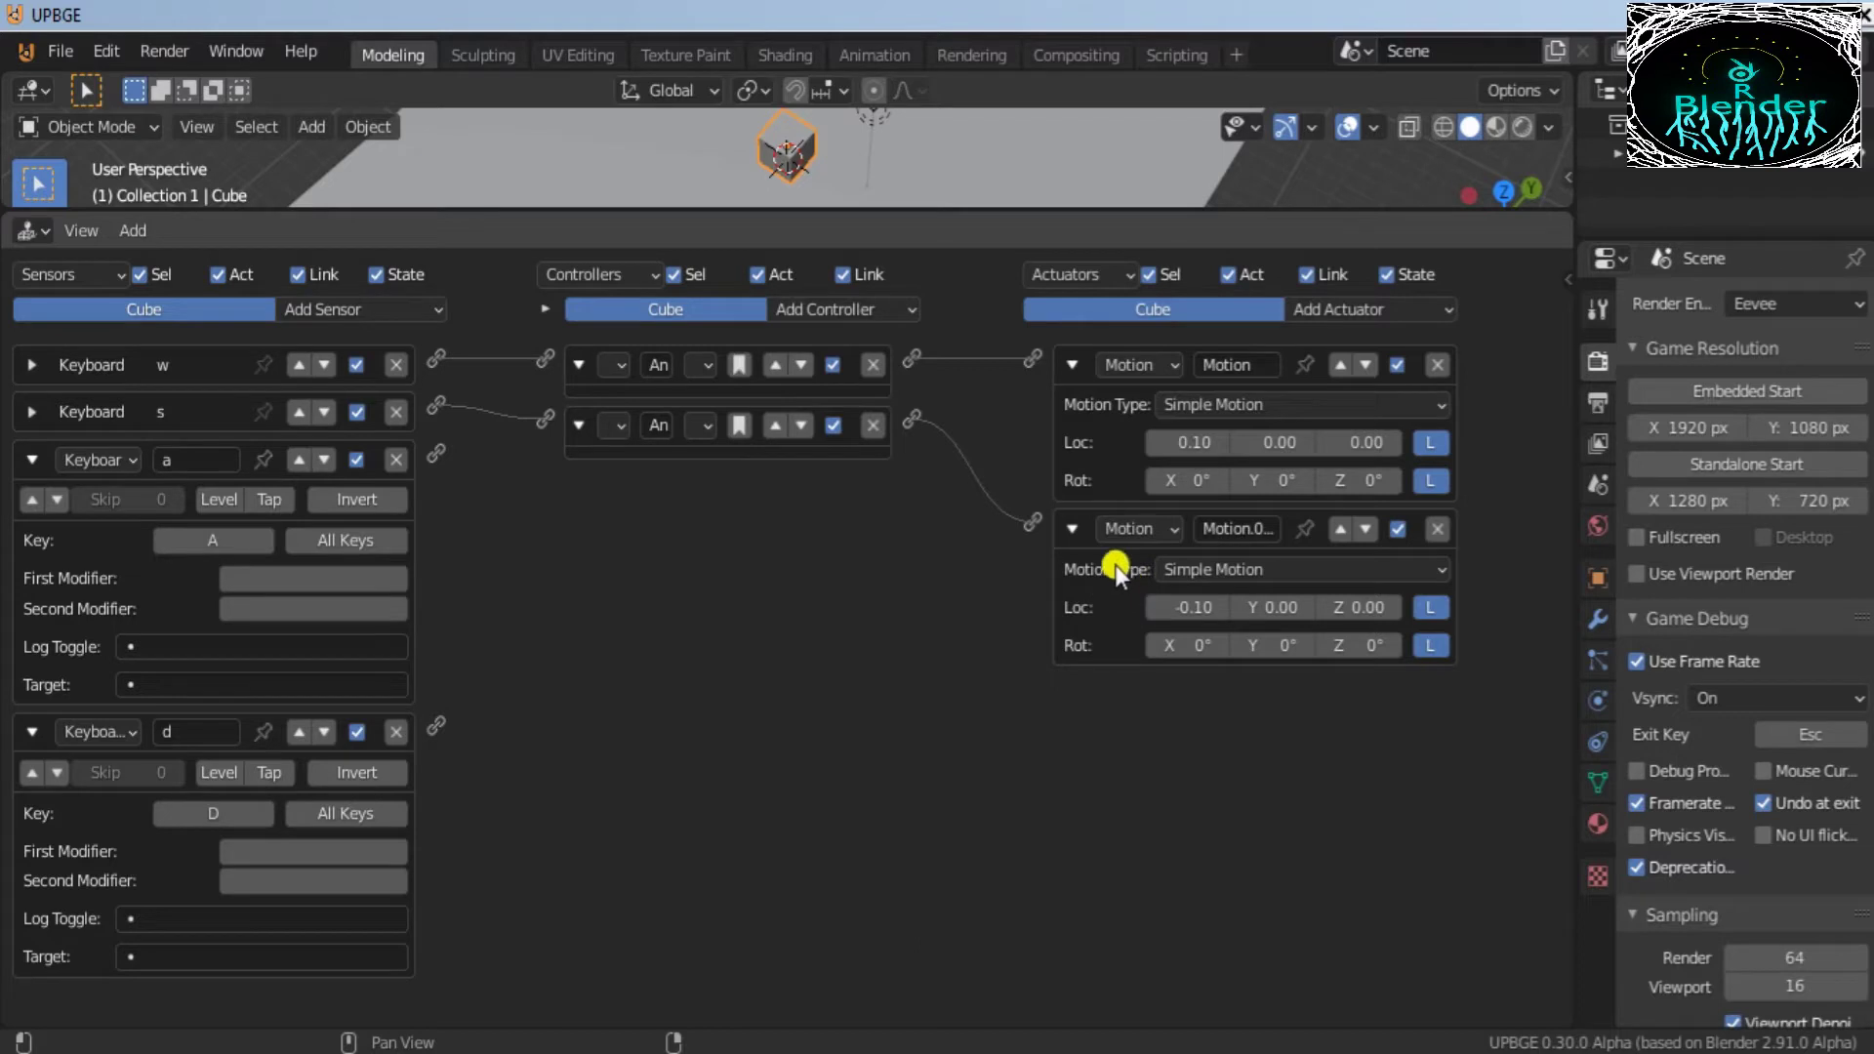
# Step: Add two more Motion actuators to the cube below the existing pair
pyautogui.click(1072, 529)
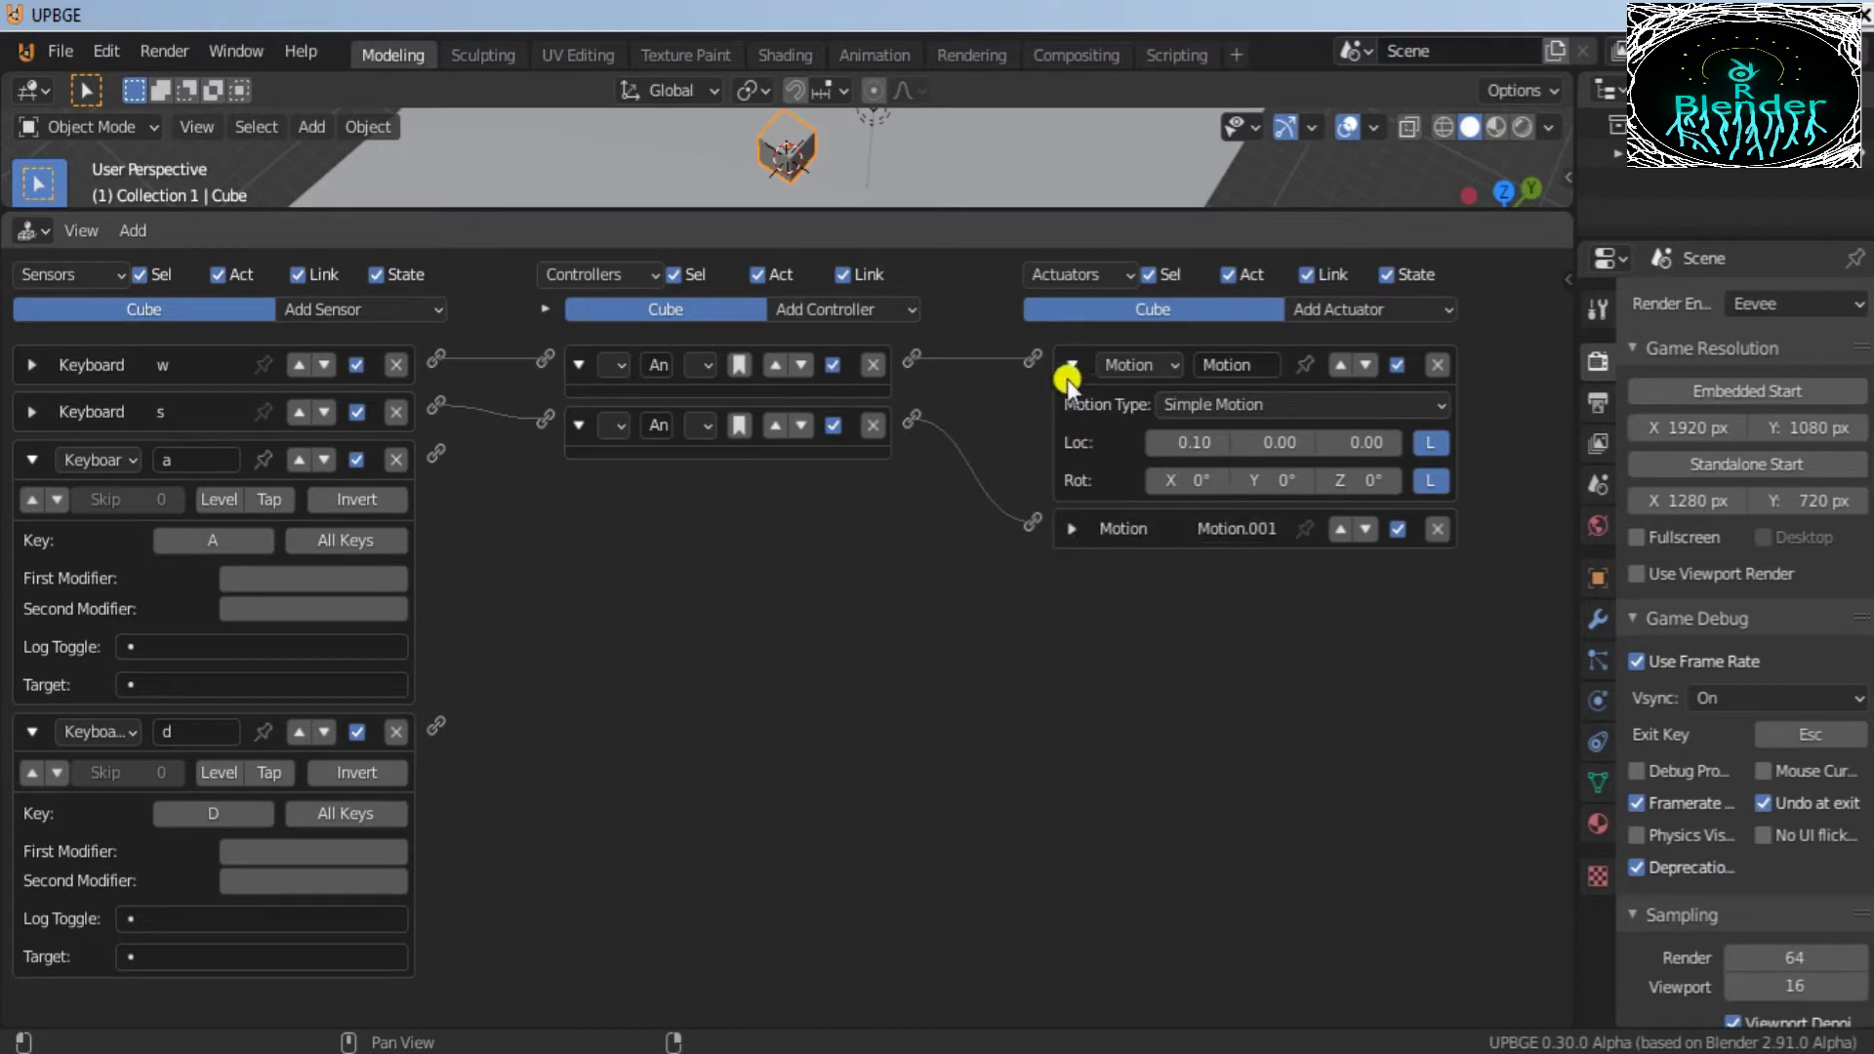
pyautogui.click(1072, 529)
pyautogui.click(1351, 307)
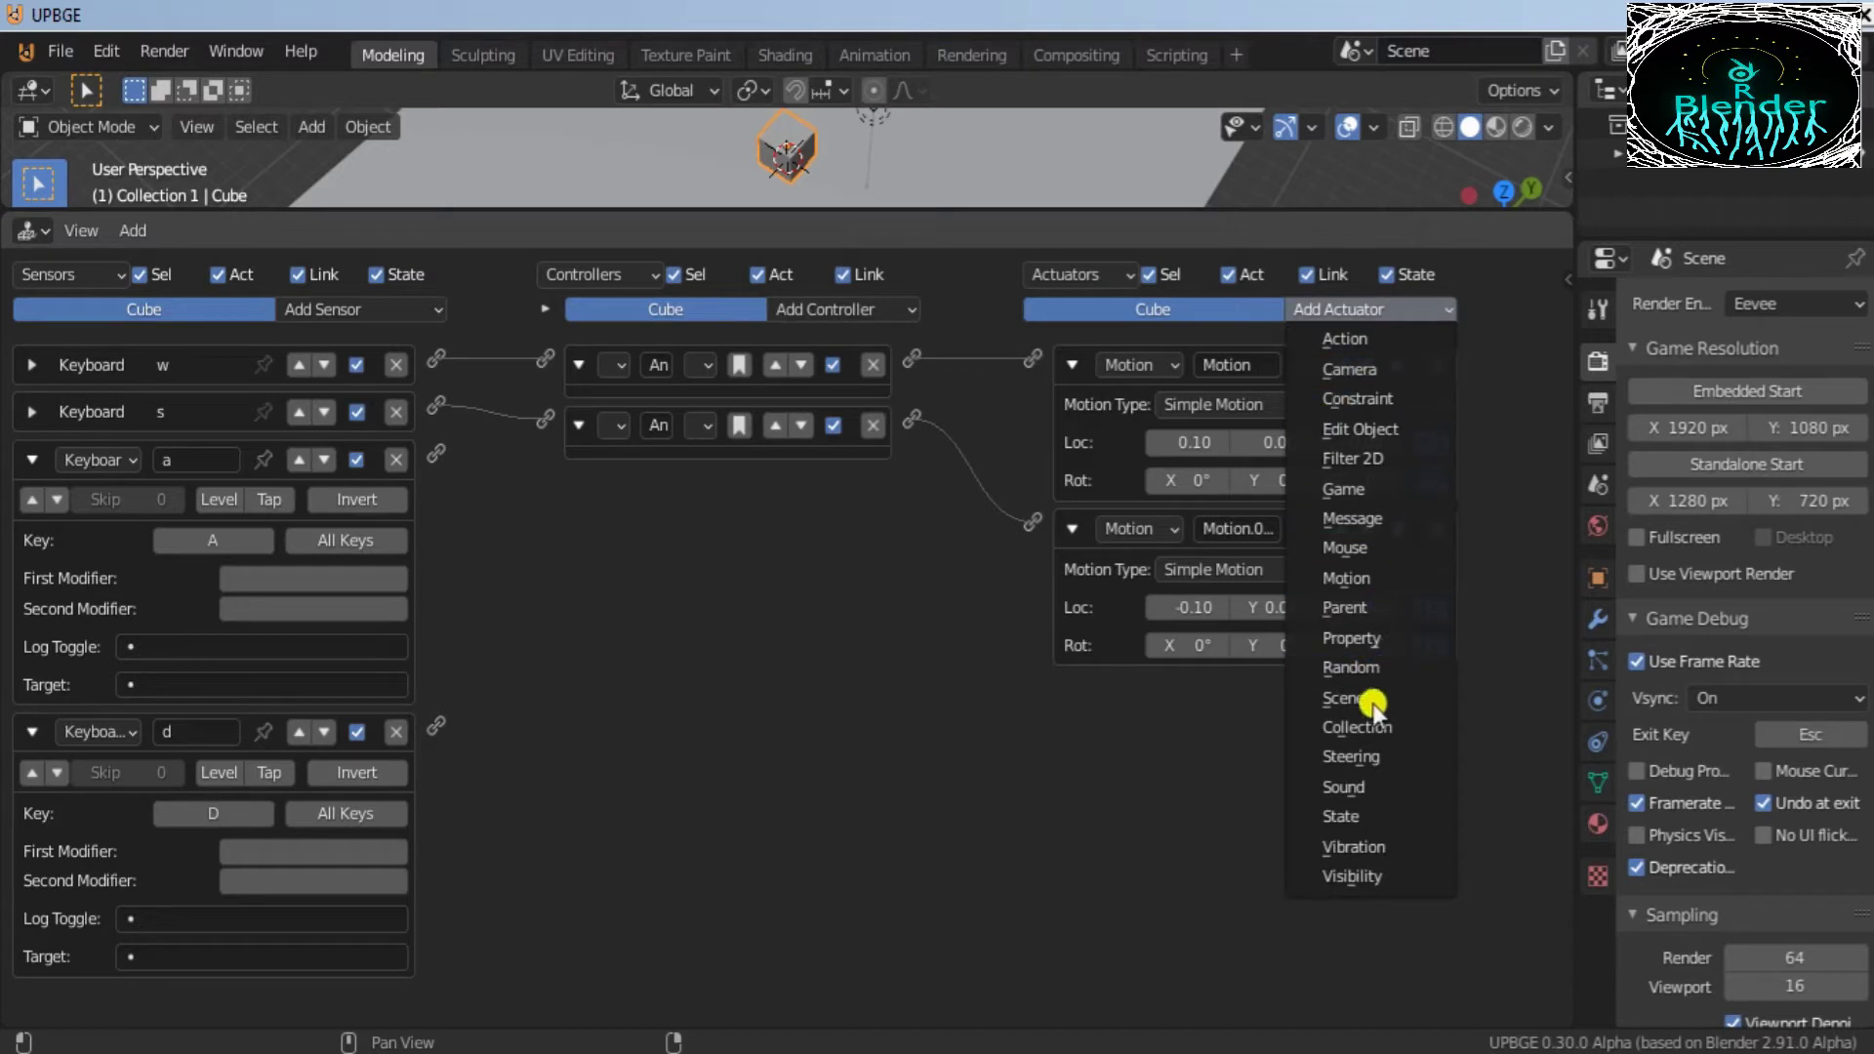
pyautogui.click(1363, 586)
pyautogui.click(1355, 319)
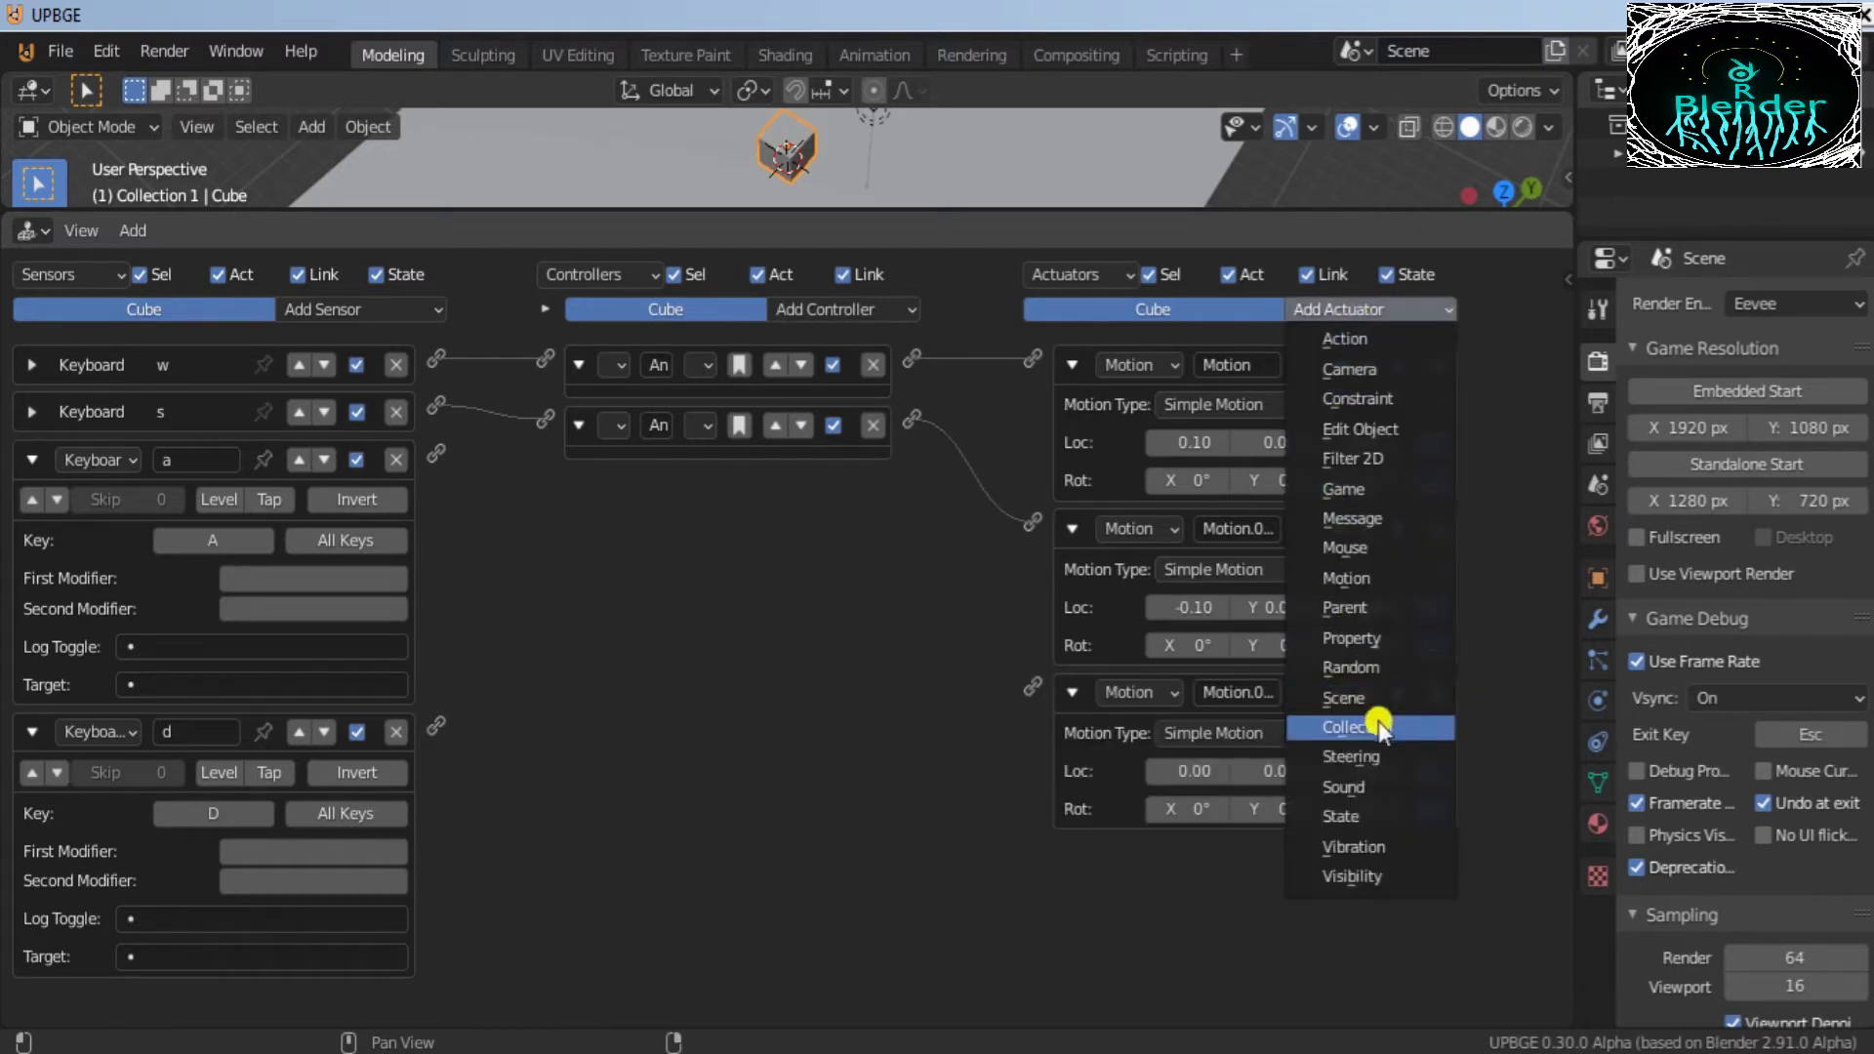
pyautogui.click(1359, 579)
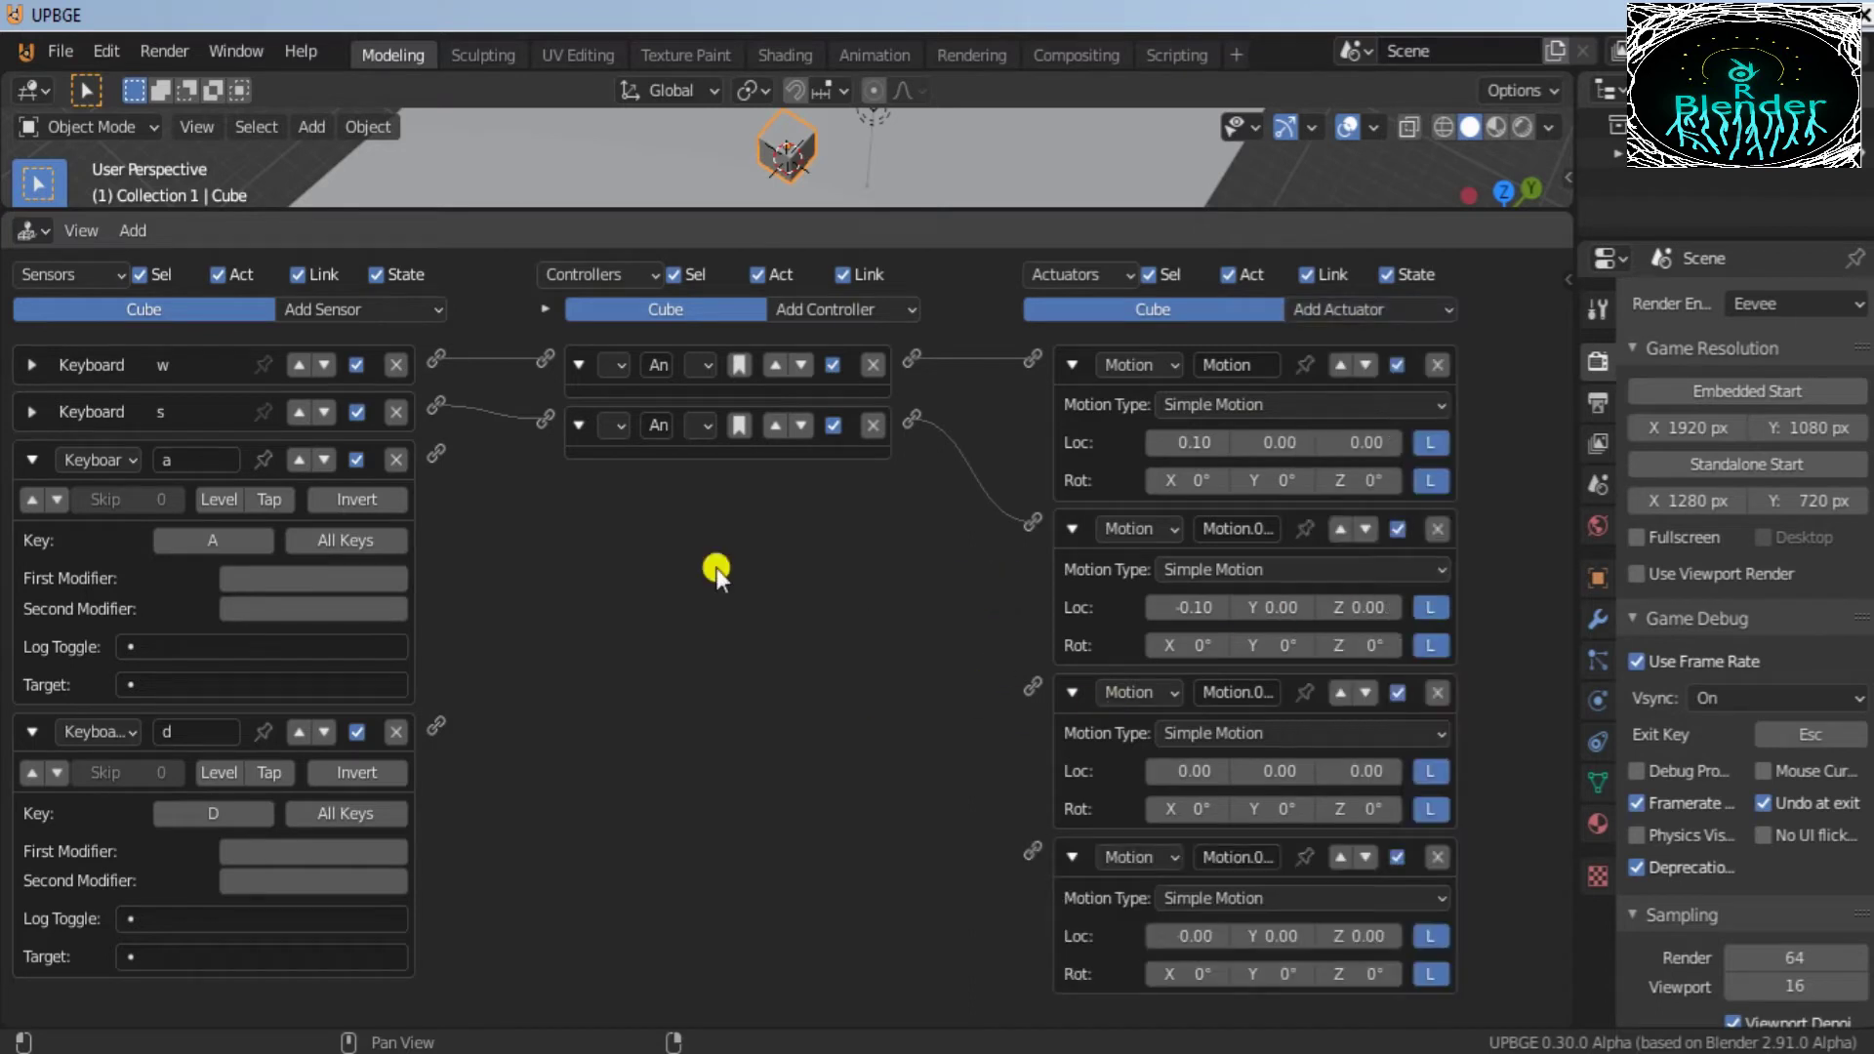
# Step: Link the a and d sensors to the third and fourth Motion actuators, and set their X rotations to -1° and 1° respectively
pyautogui.moveTo(1031, 687); pyautogui.dragTo(437, 452)
pyautogui.moveTo(457, 733); pyautogui.dragTo(1034, 853)
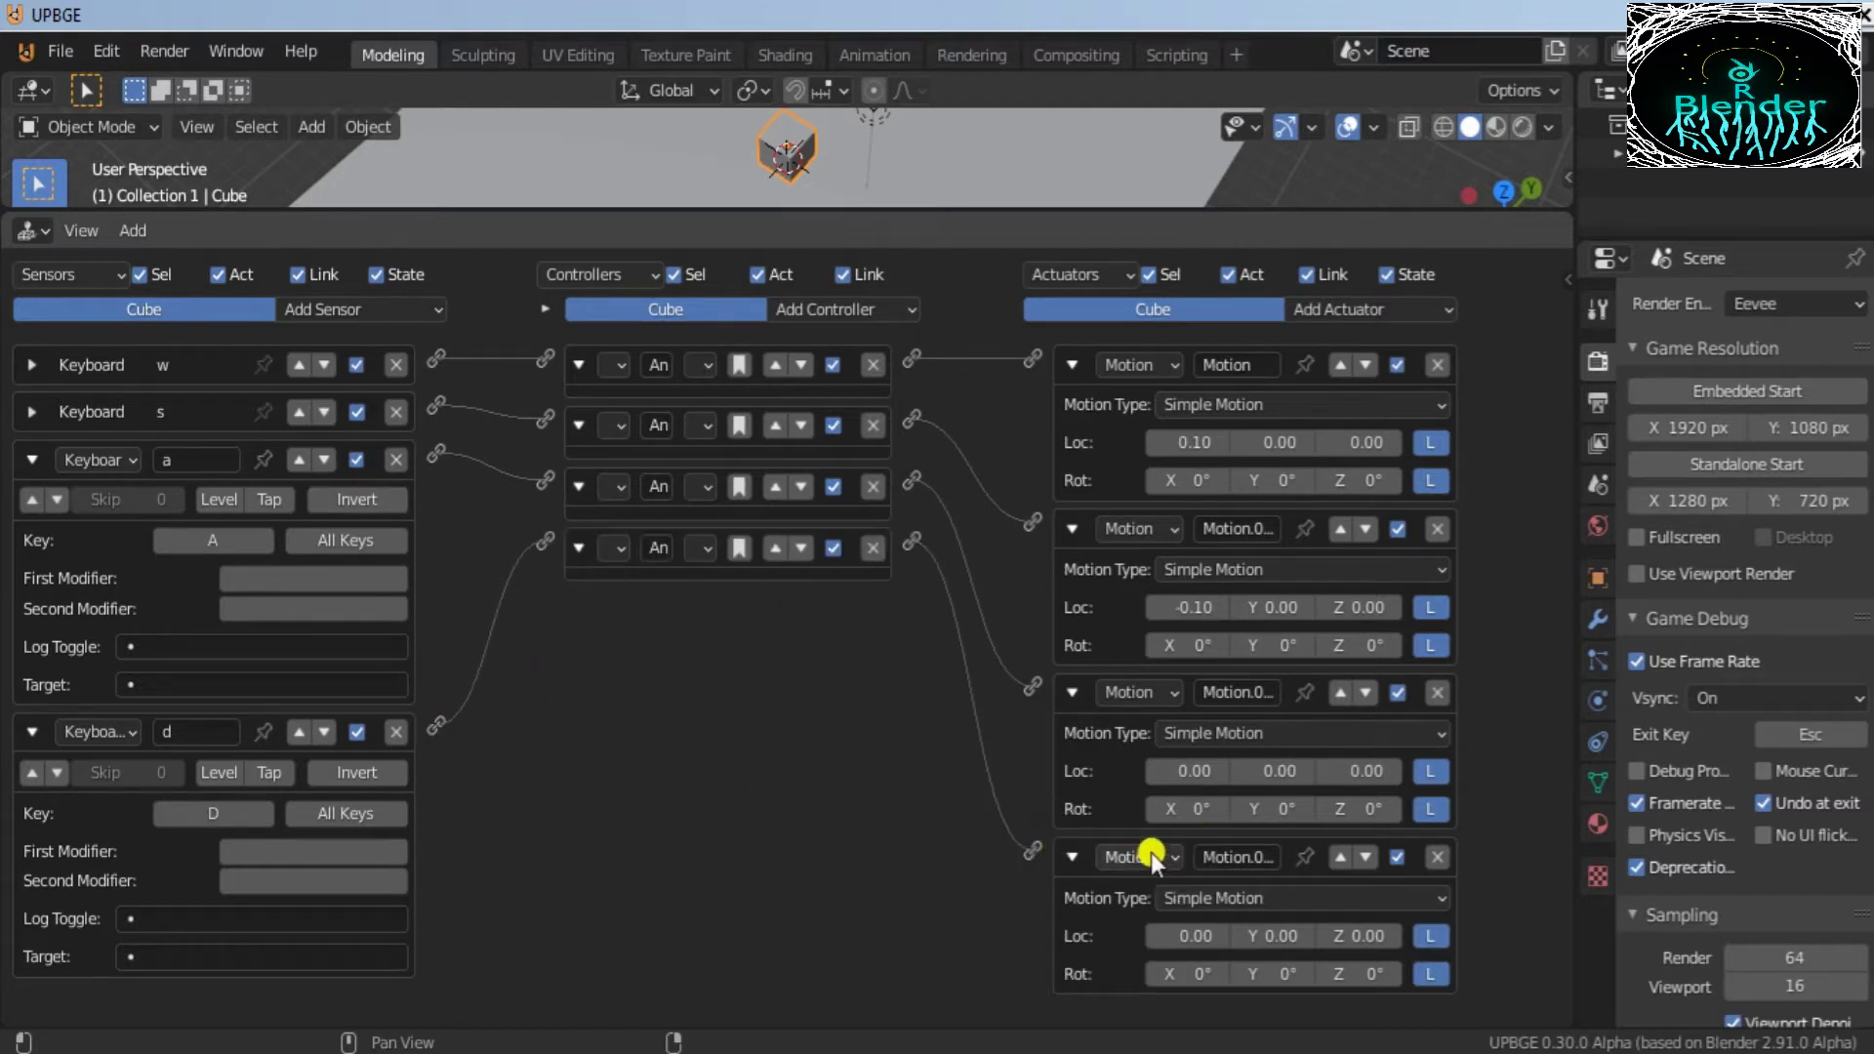
pyautogui.click(1196, 811)
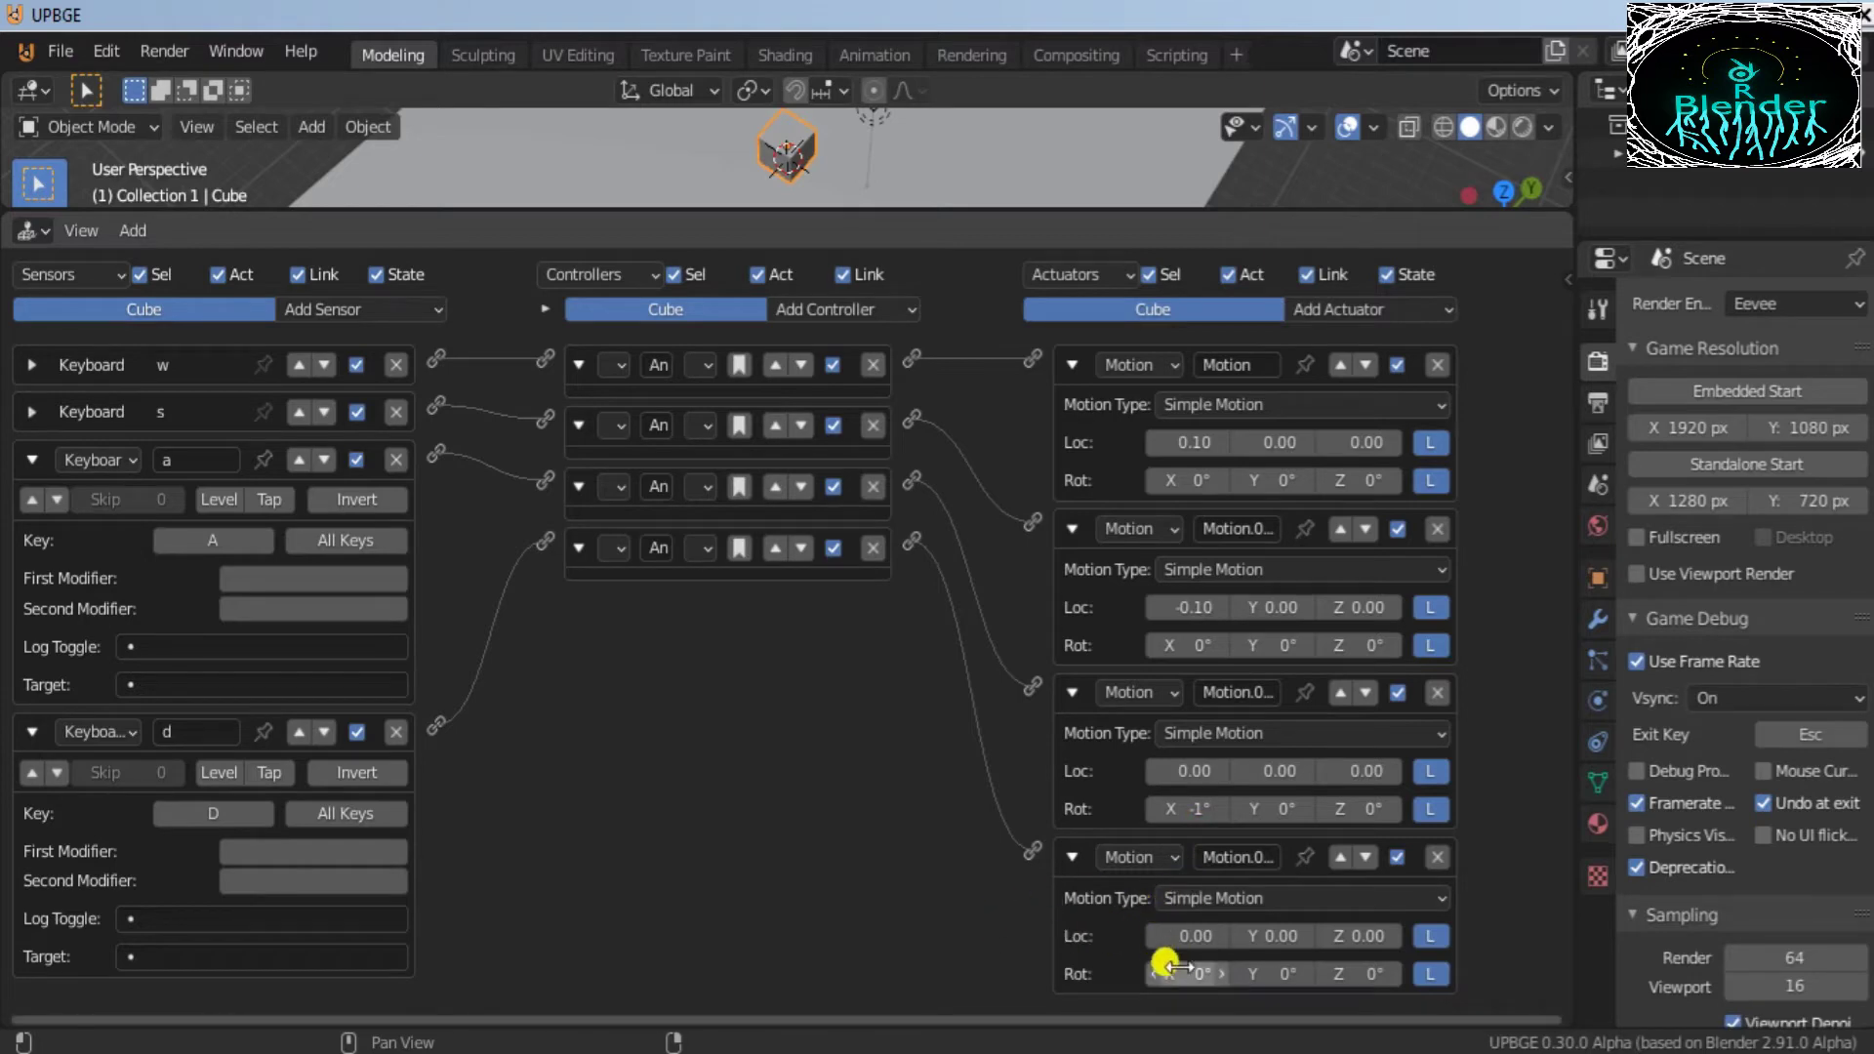
pyautogui.moveTo(1204, 976); pyautogui.dragTo(1216, 976)
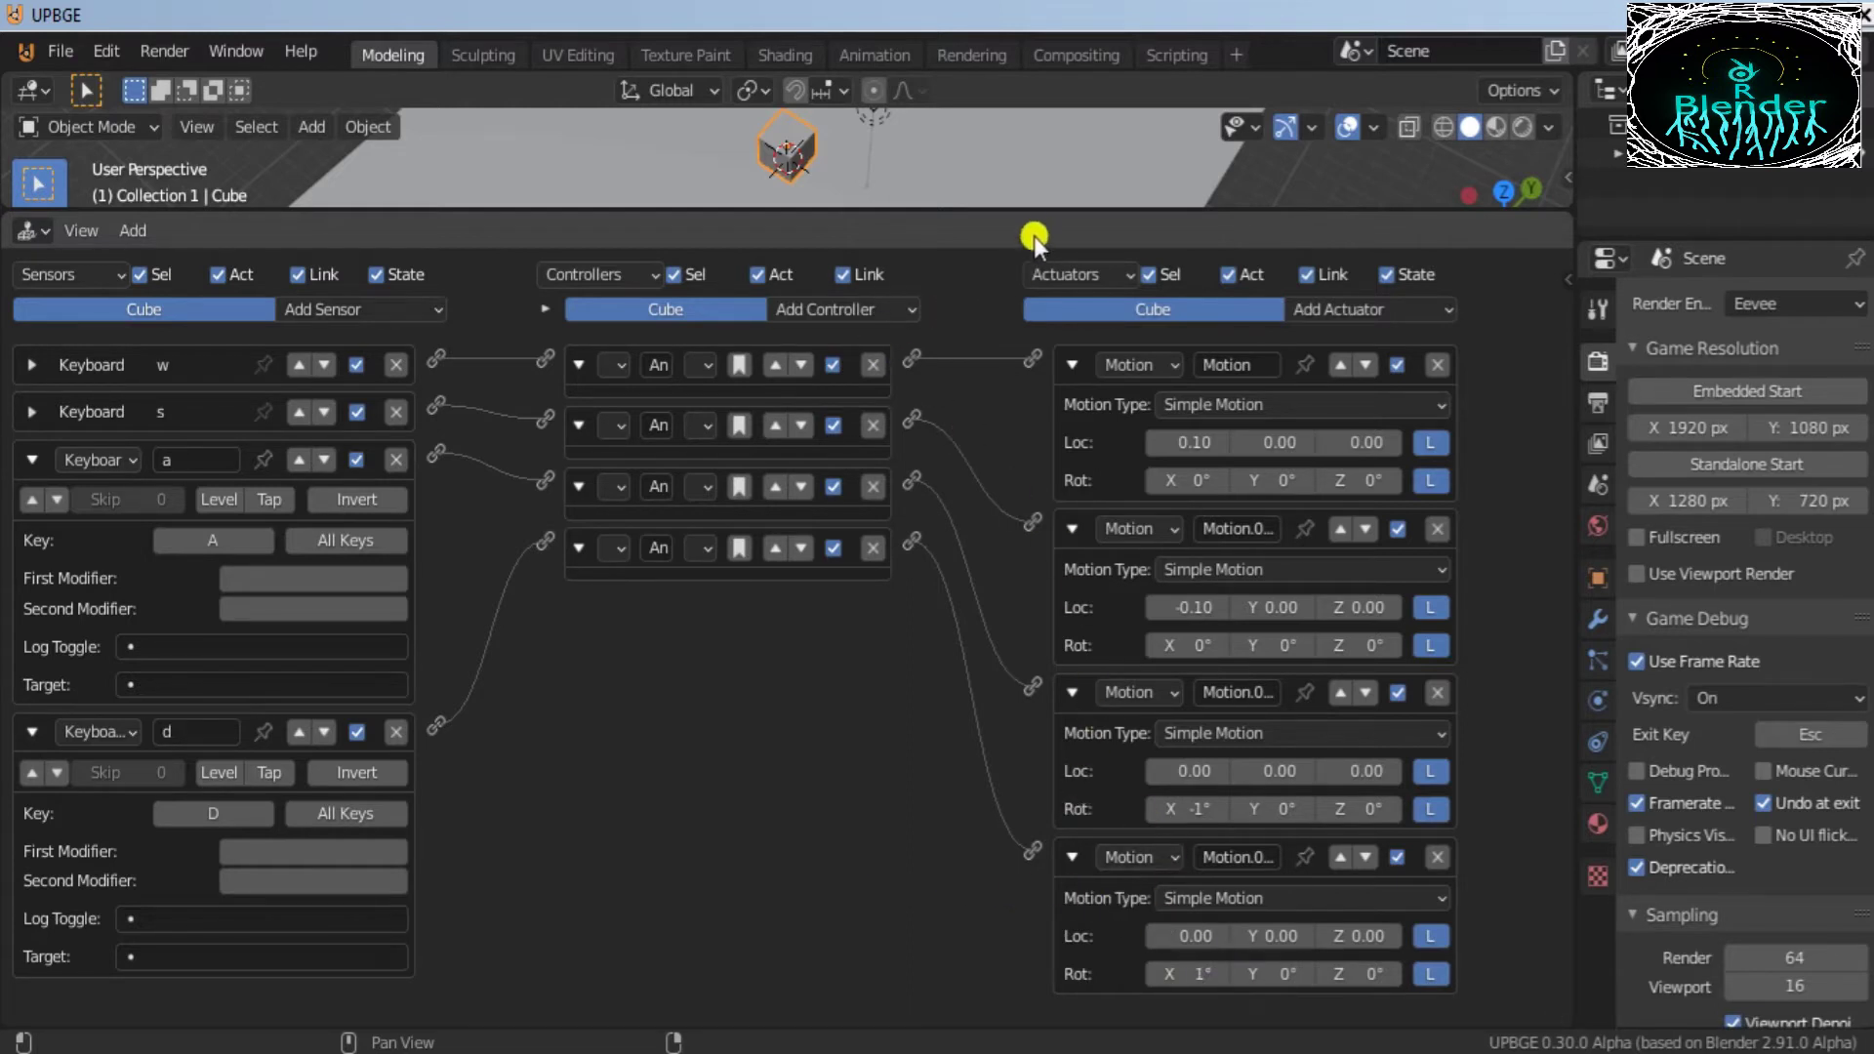
# Step: Shrink the logic editor, run the game in the viewport, test the cube's rotation with A and D, and end the run
pyautogui.moveTo(999, 214); pyautogui.dragTo(1020, 883)
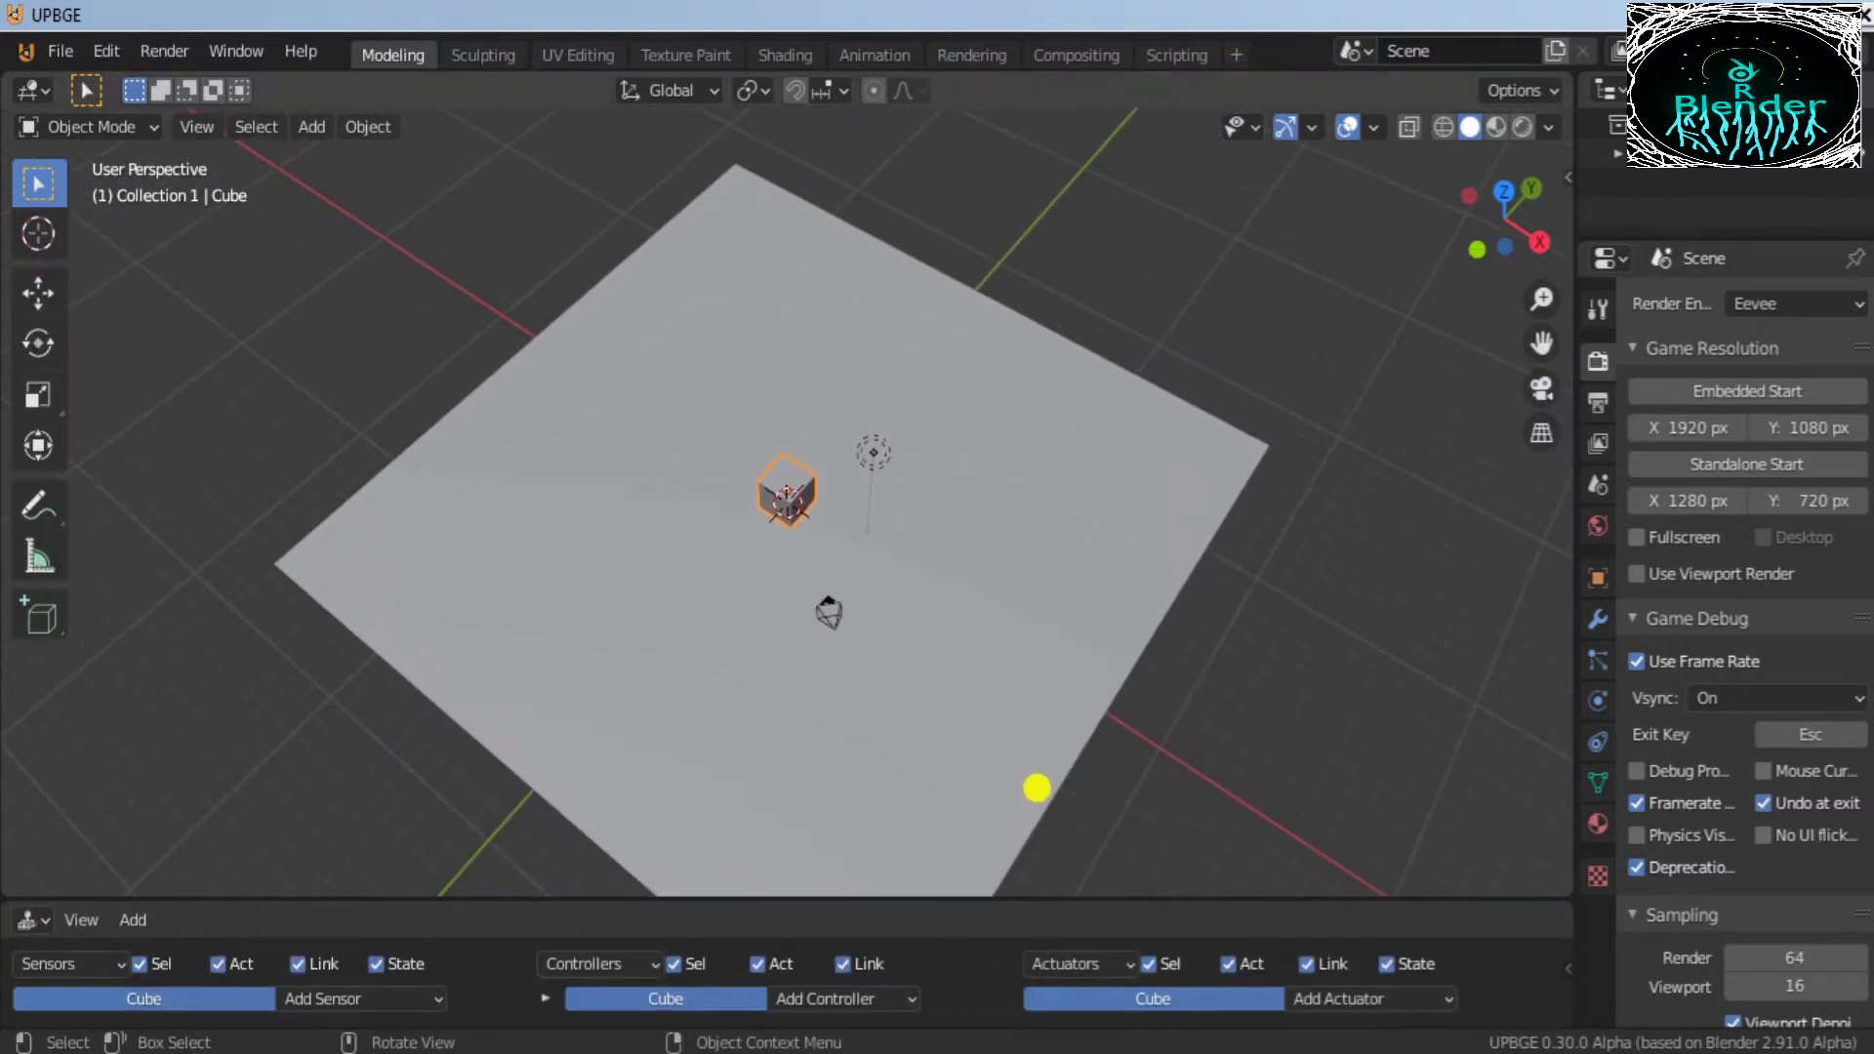
pyautogui.press('p')
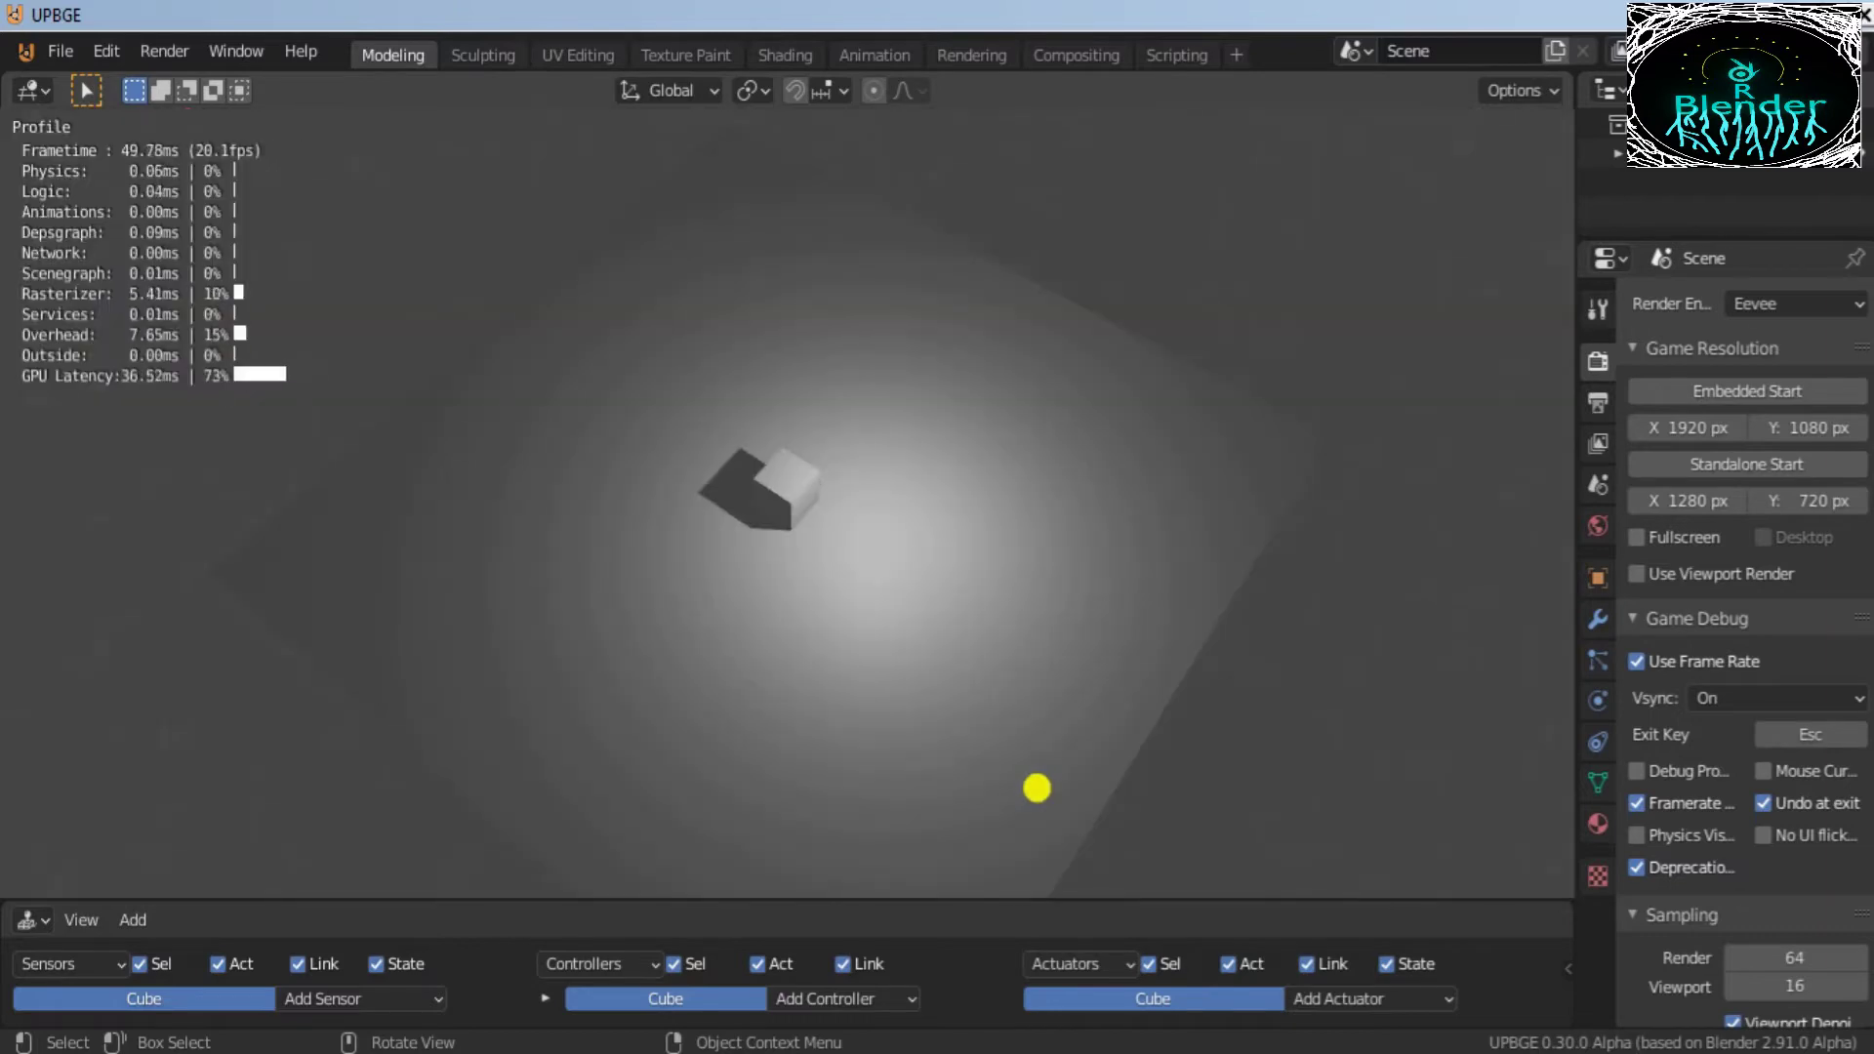
pyautogui.press('d')
pyautogui.press('a')
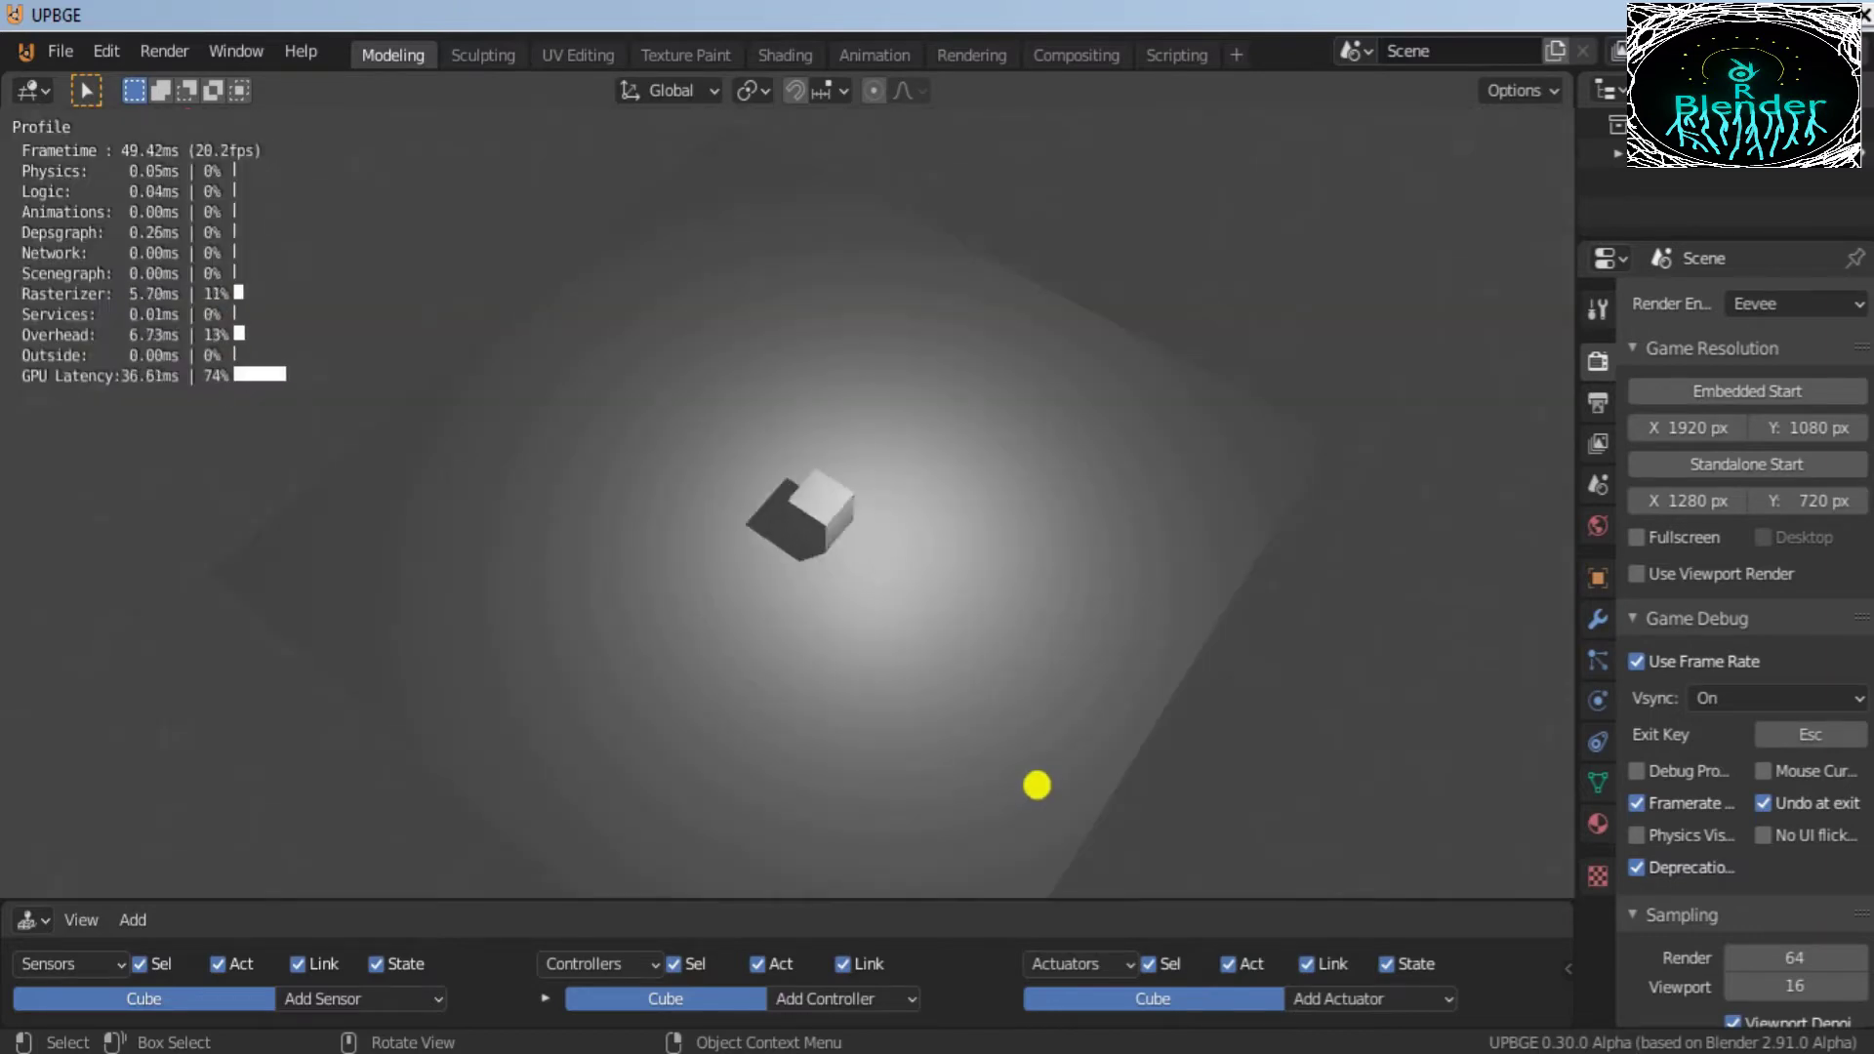
pyautogui.press('a')
pyautogui.press('d')
pyautogui.press('a')
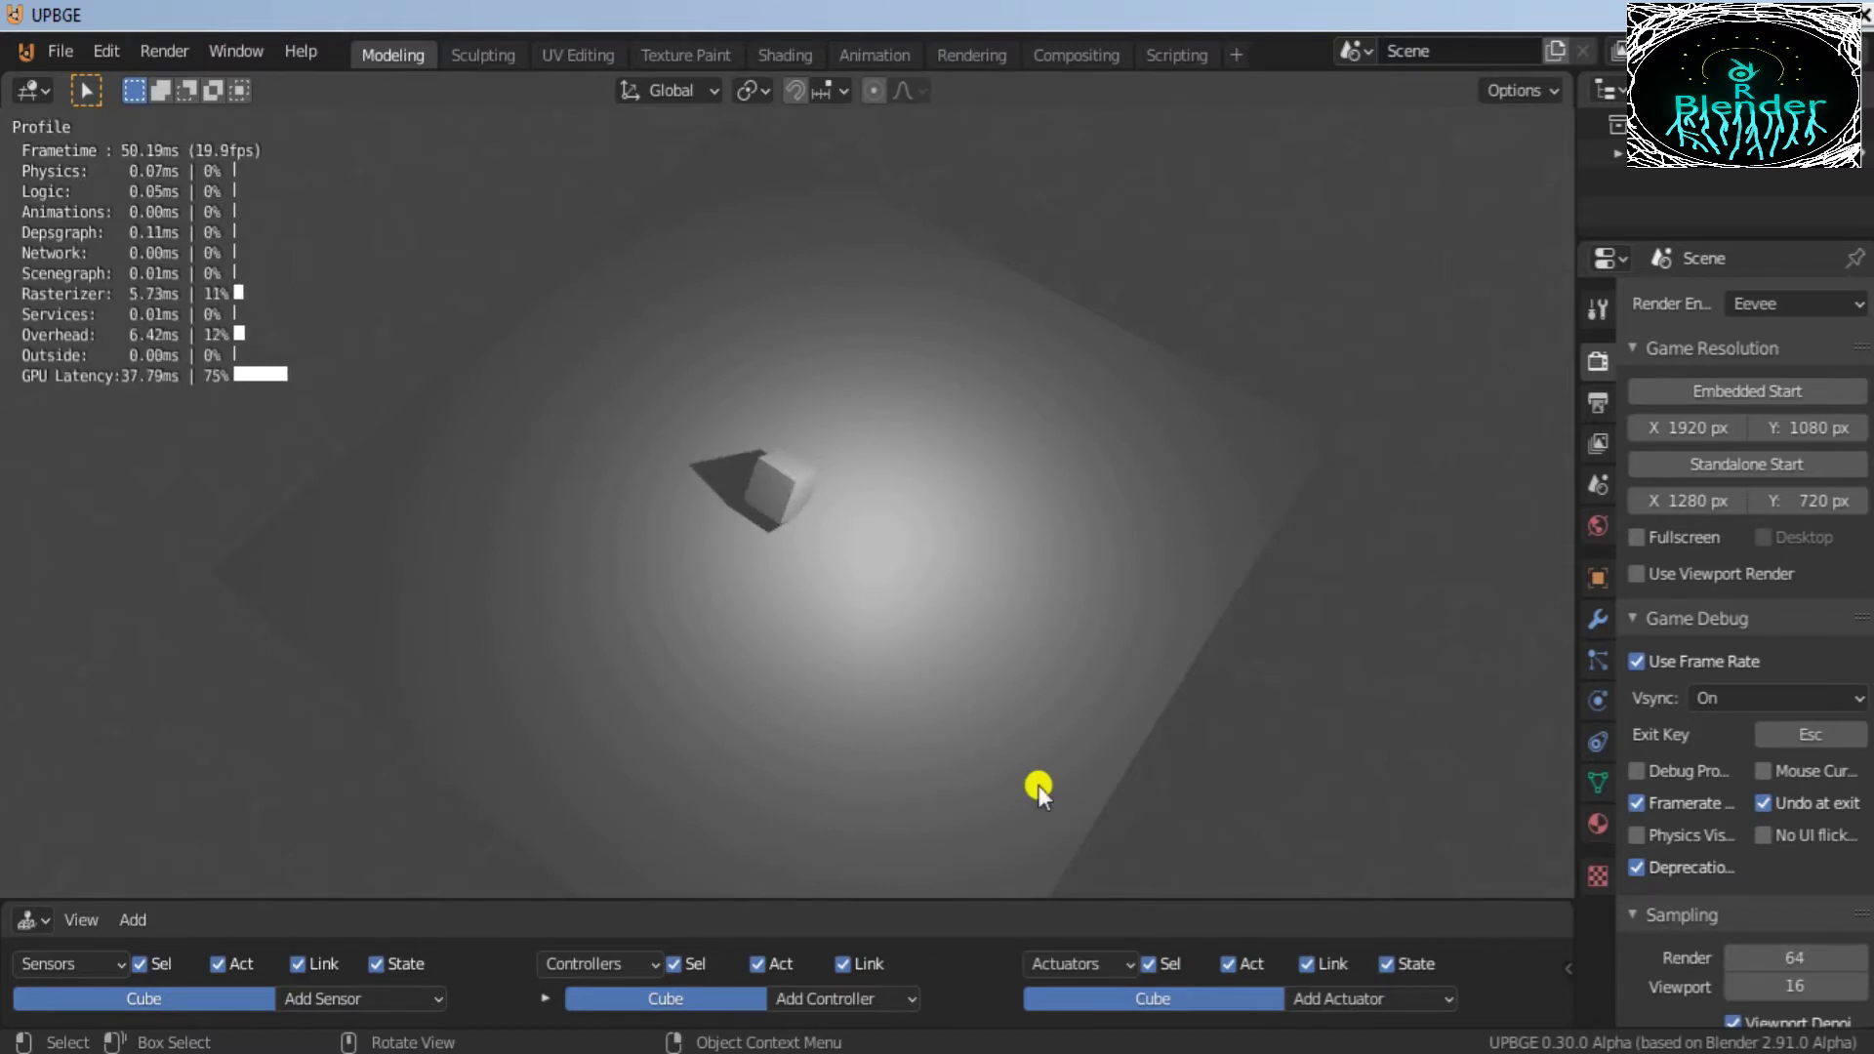
pyautogui.press('Escape')
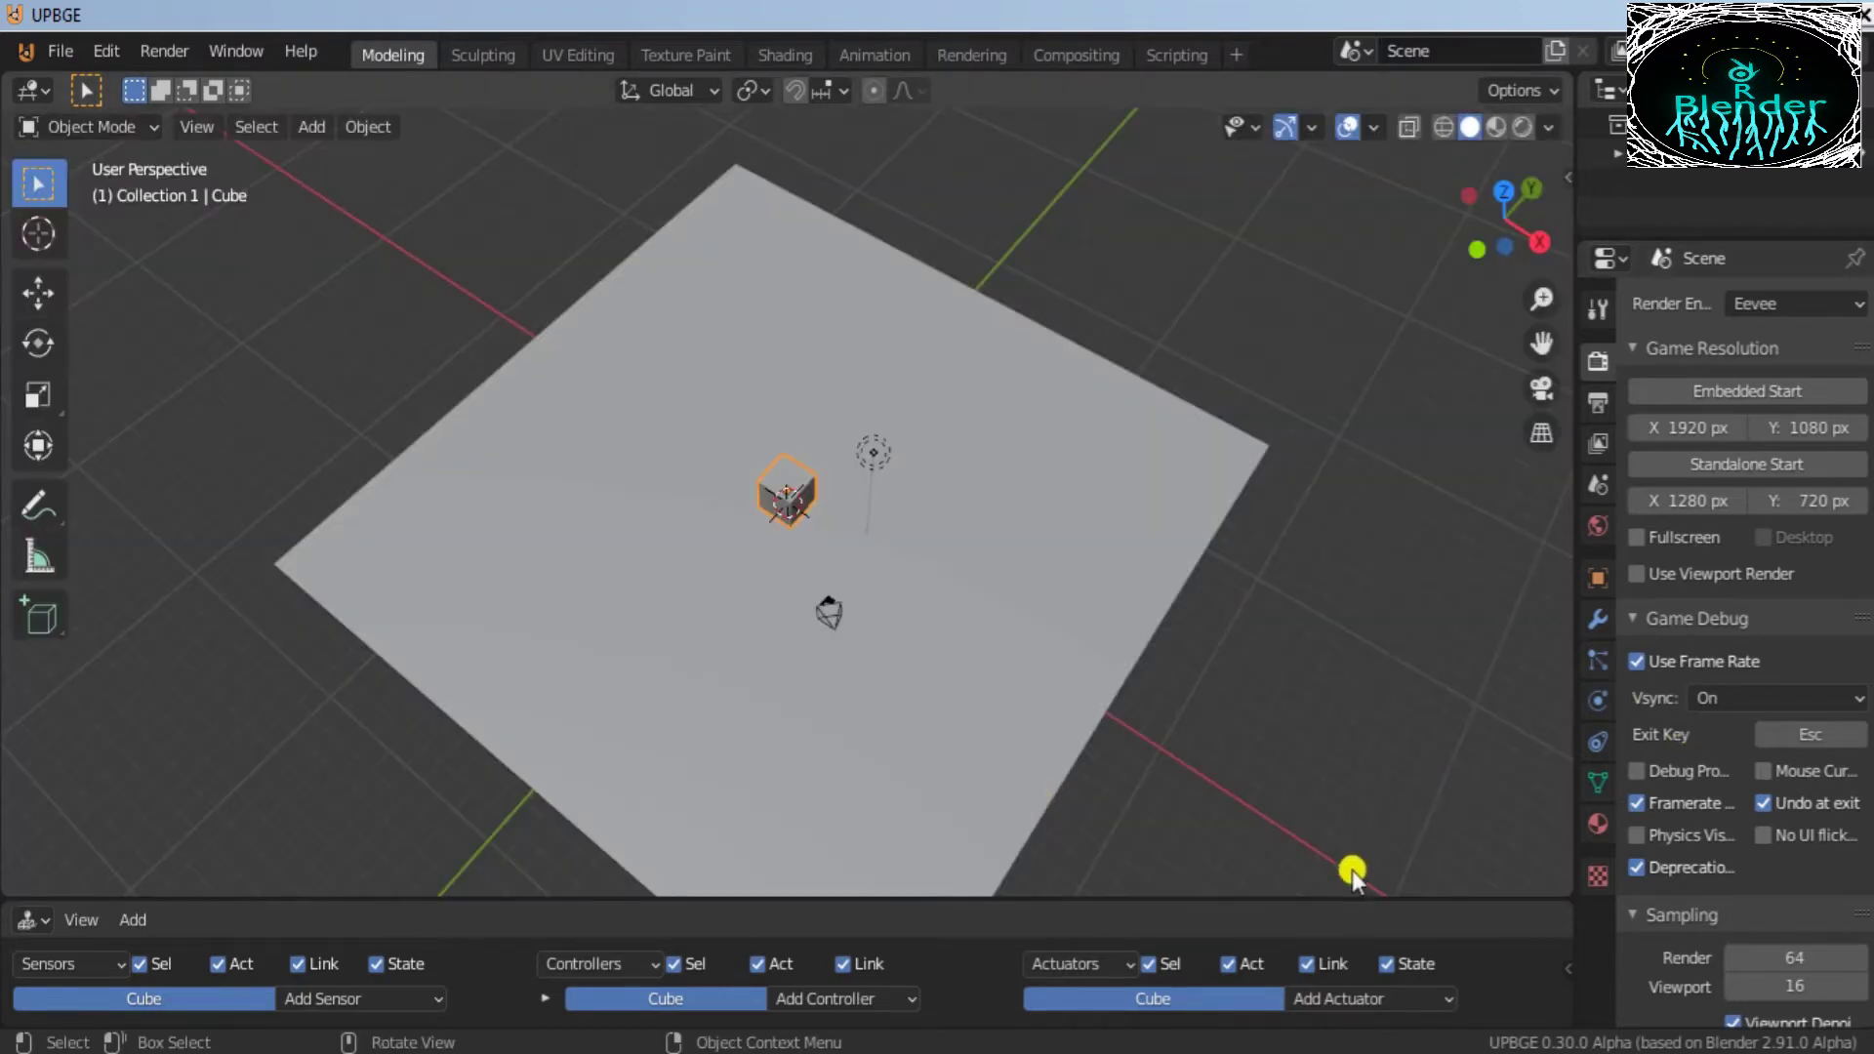
# Step: Enlarge the logic editor and set the third Motion actuator's rotation to 1° on Z and 0° on X
pyautogui.moveTo(1337, 883); pyautogui.dragTo(1464, 400)
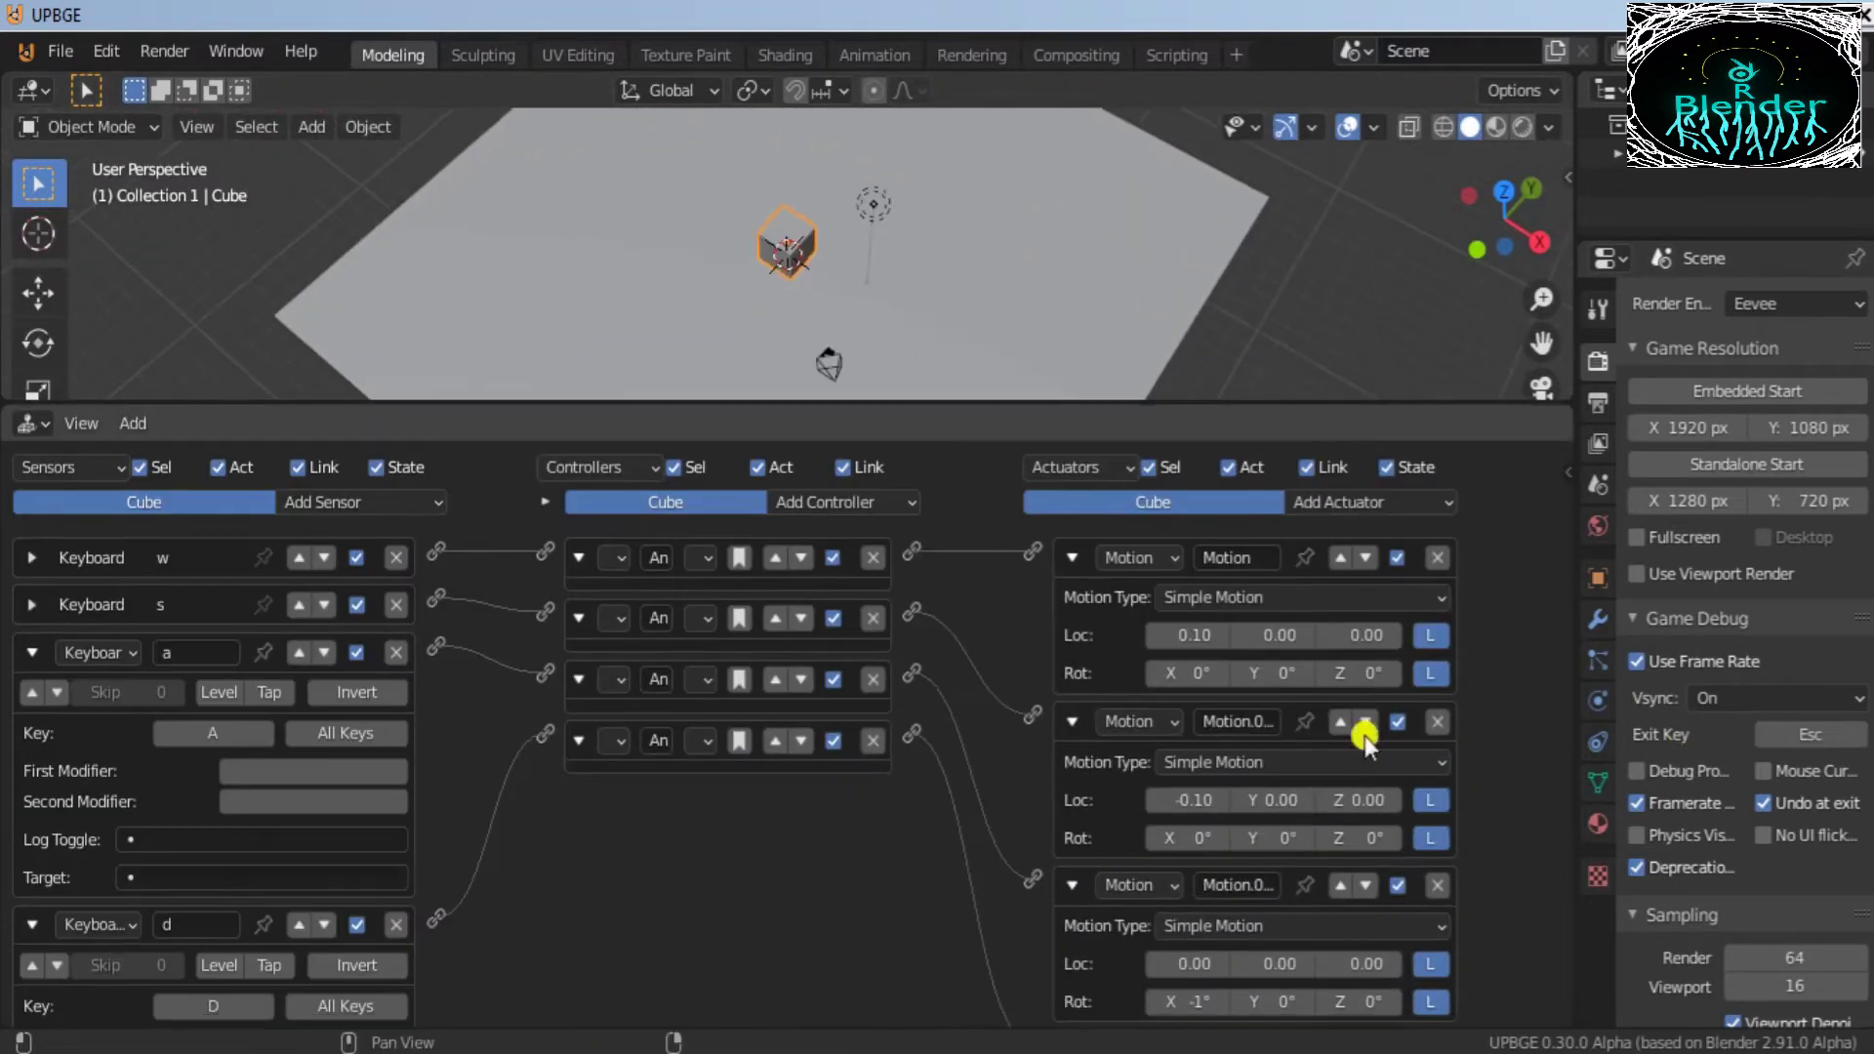
pyautogui.moveTo(1567, 566); pyautogui.dragTo(1540, 759)
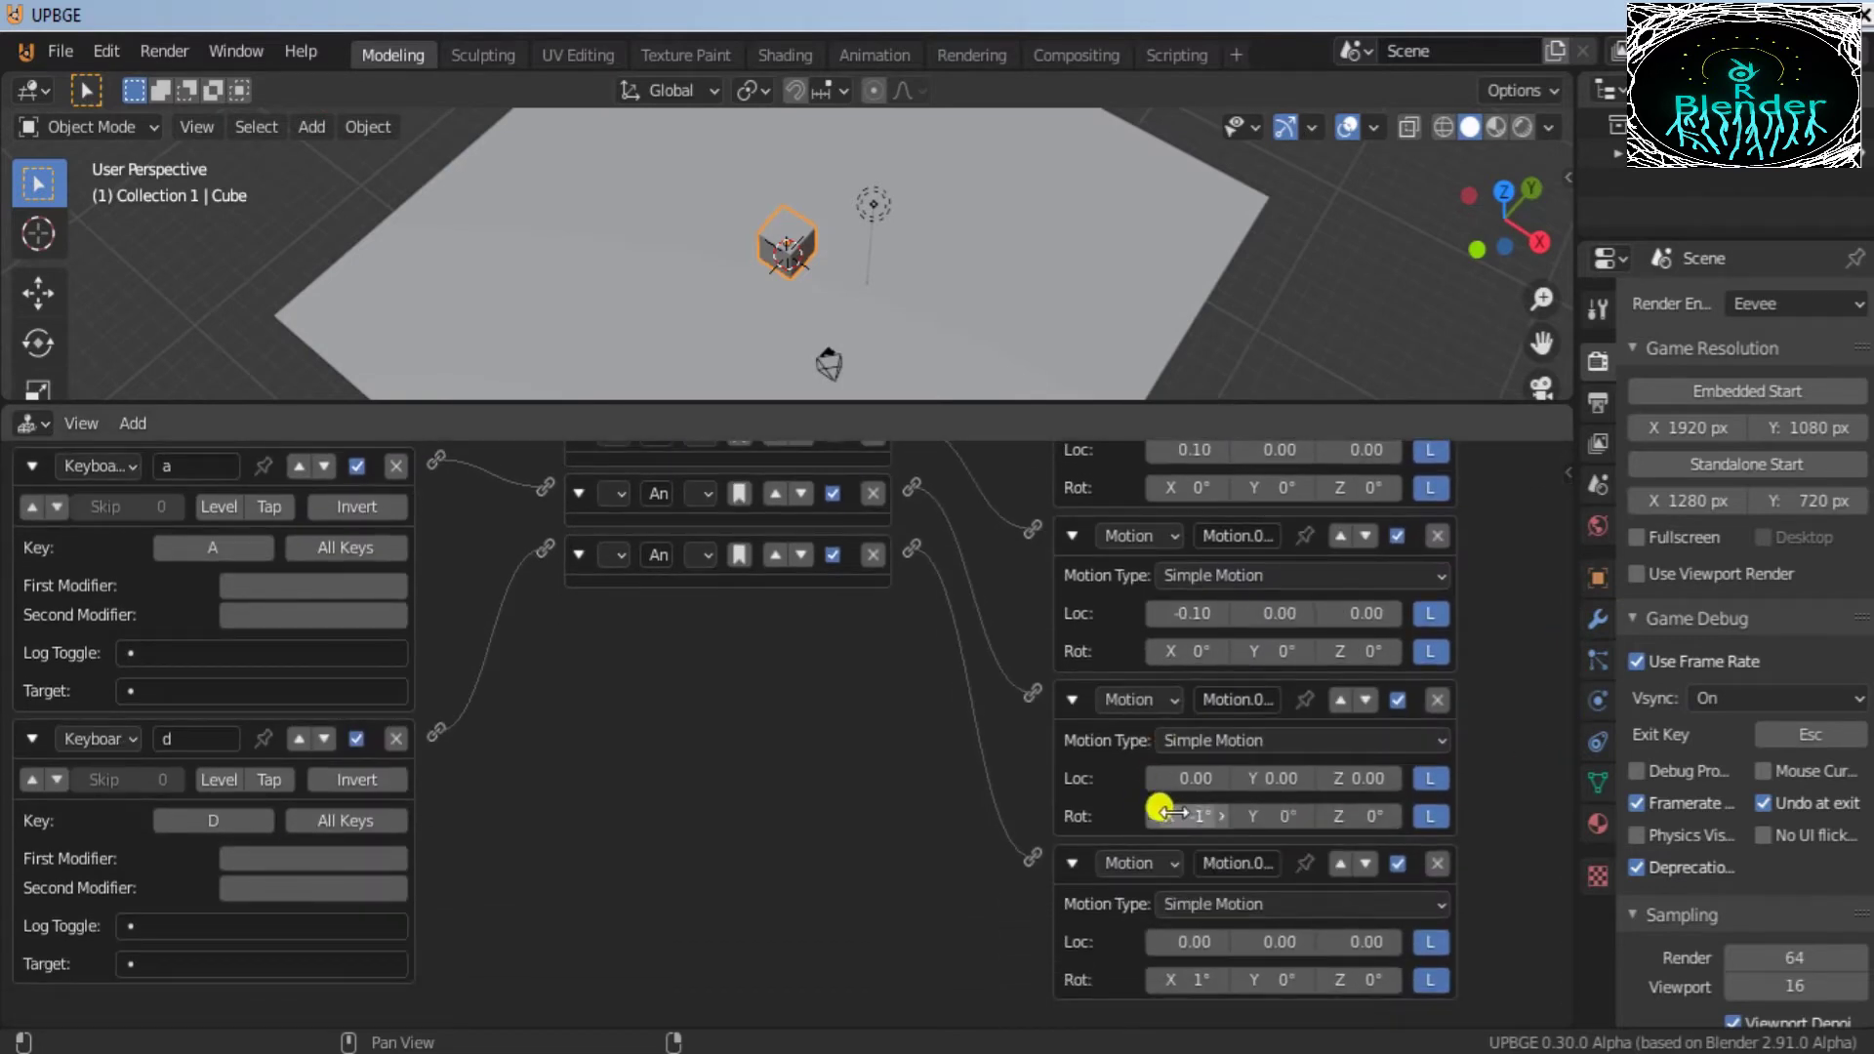
pyautogui.click(1333, 820)
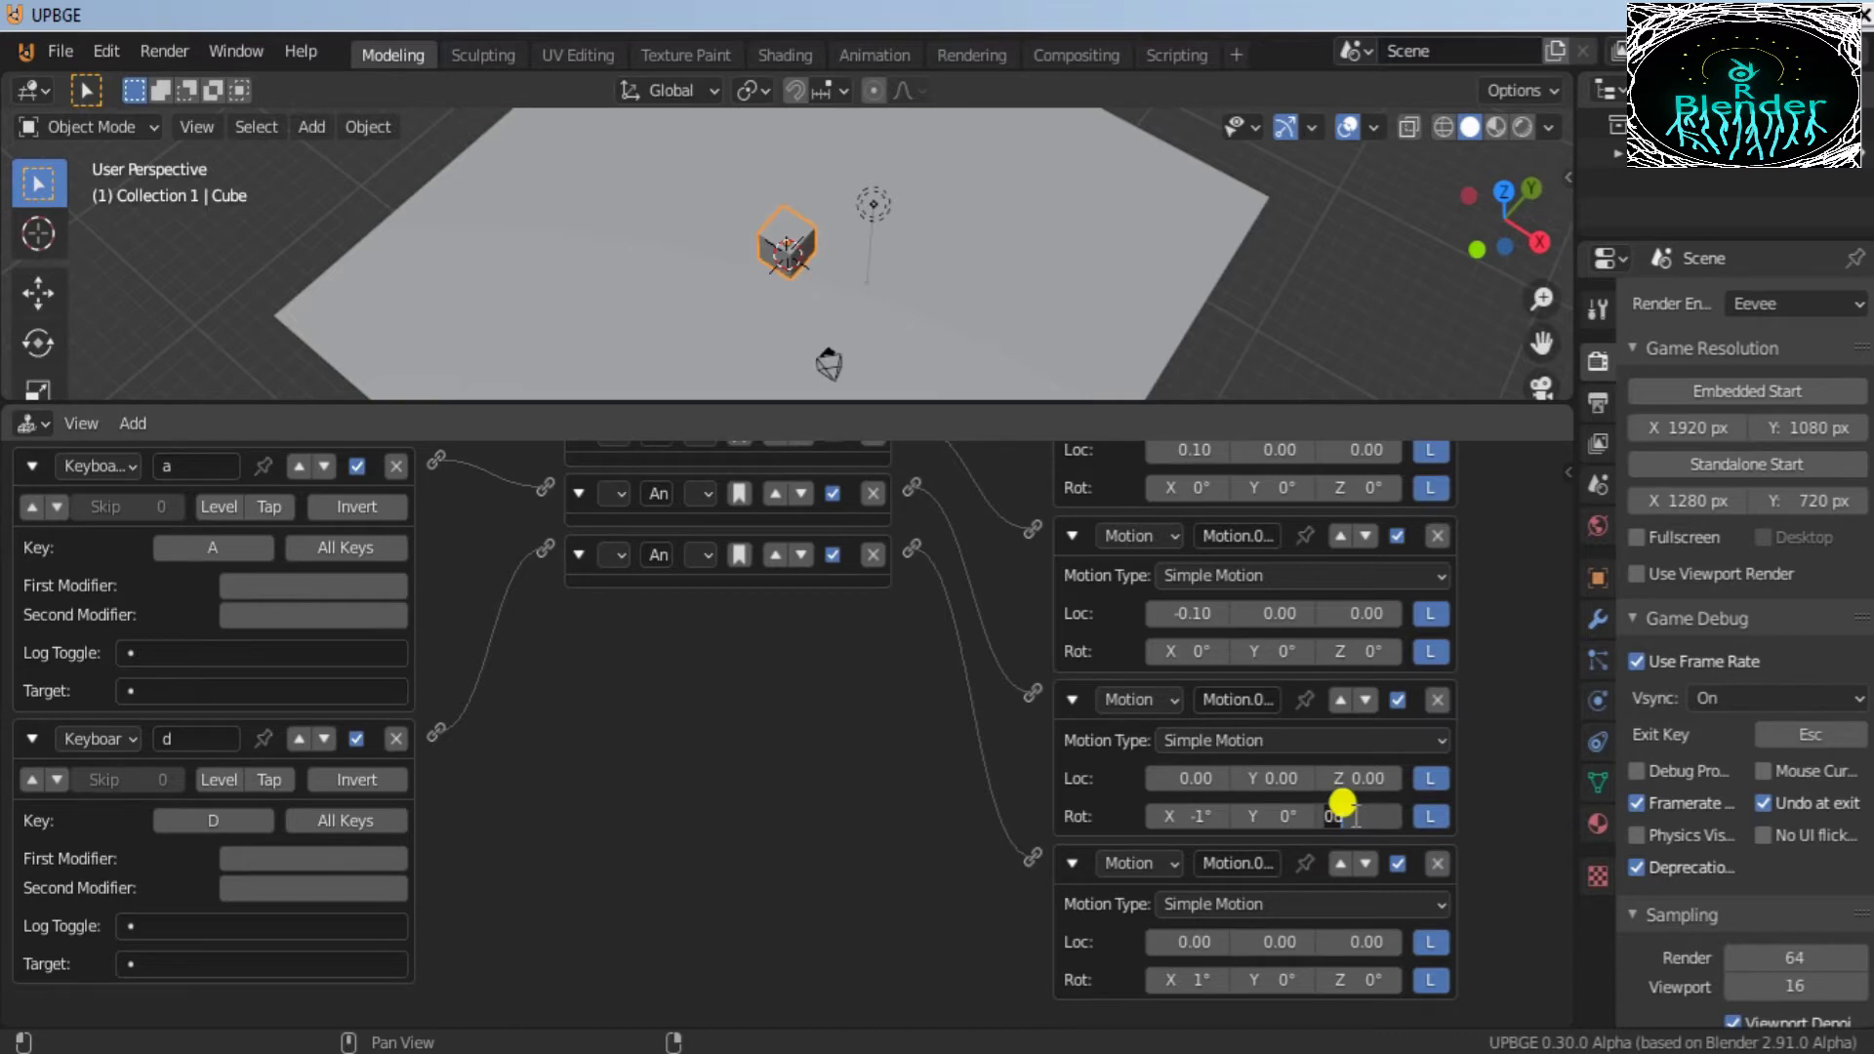
pyautogui.write('1')
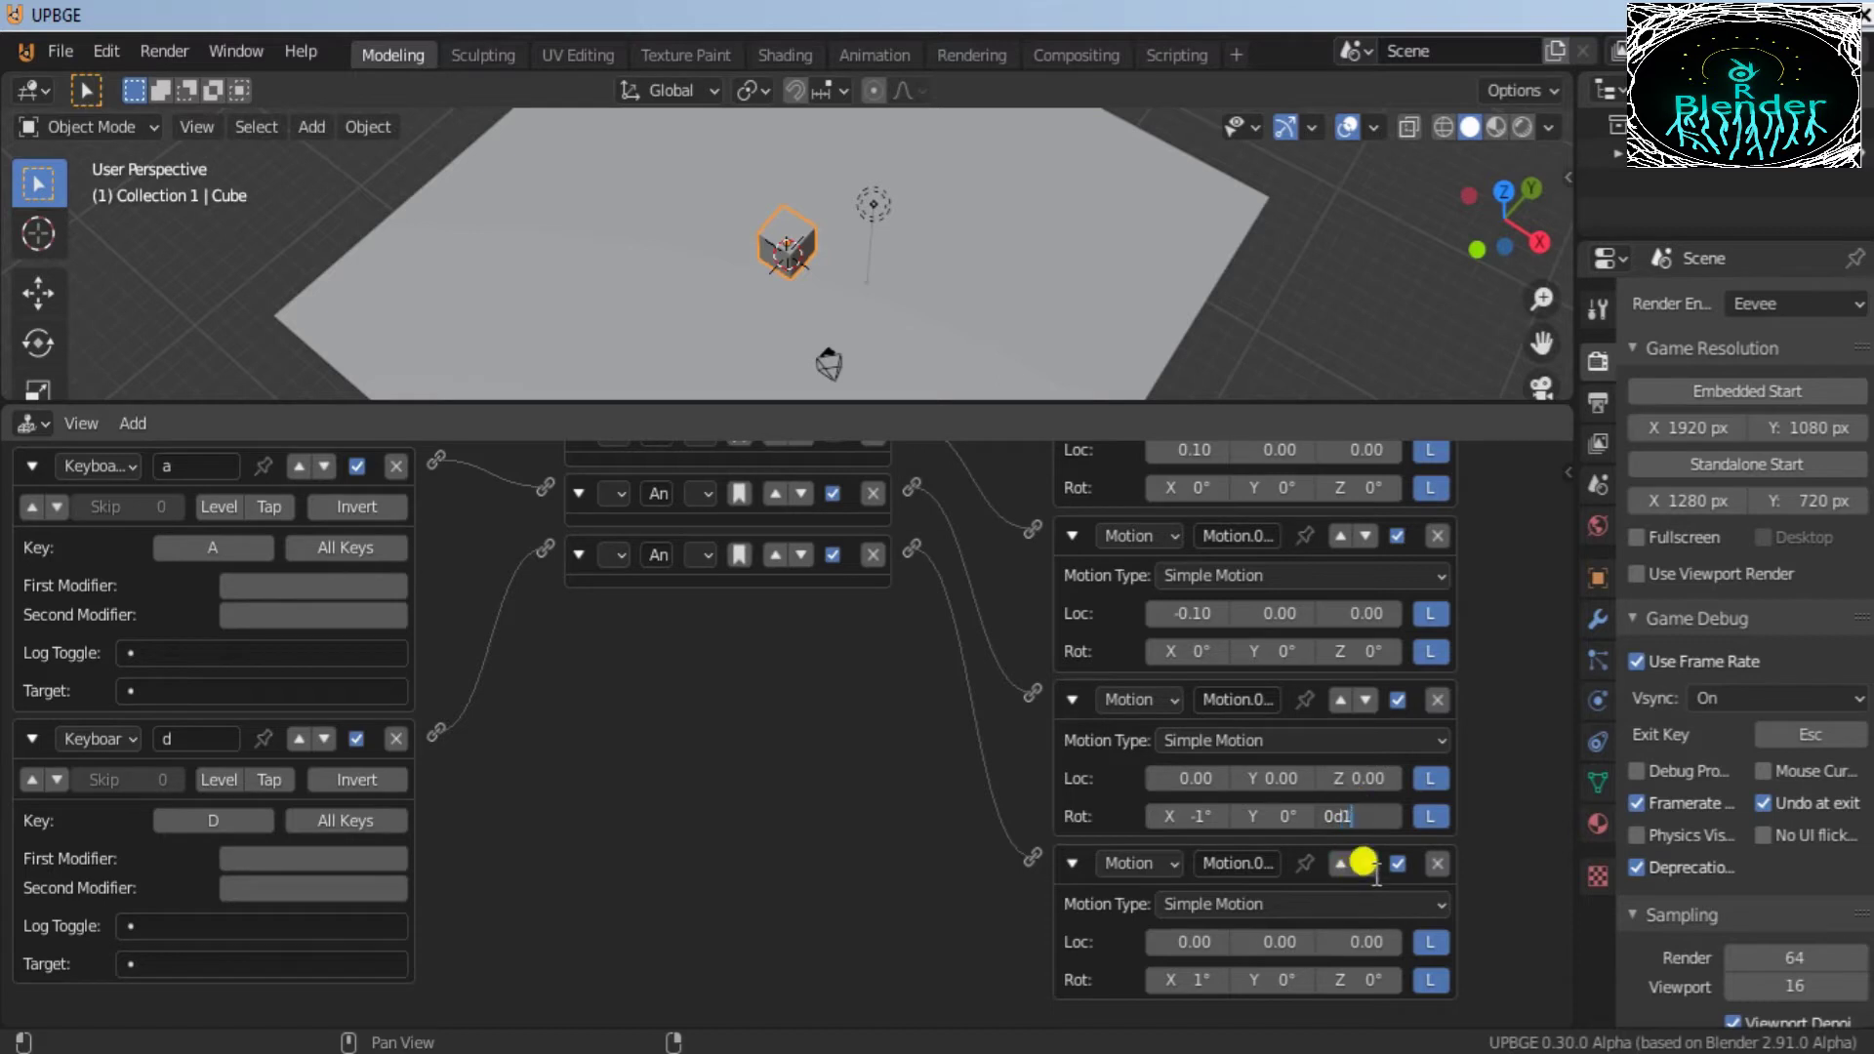
pyautogui.click(1202, 817)
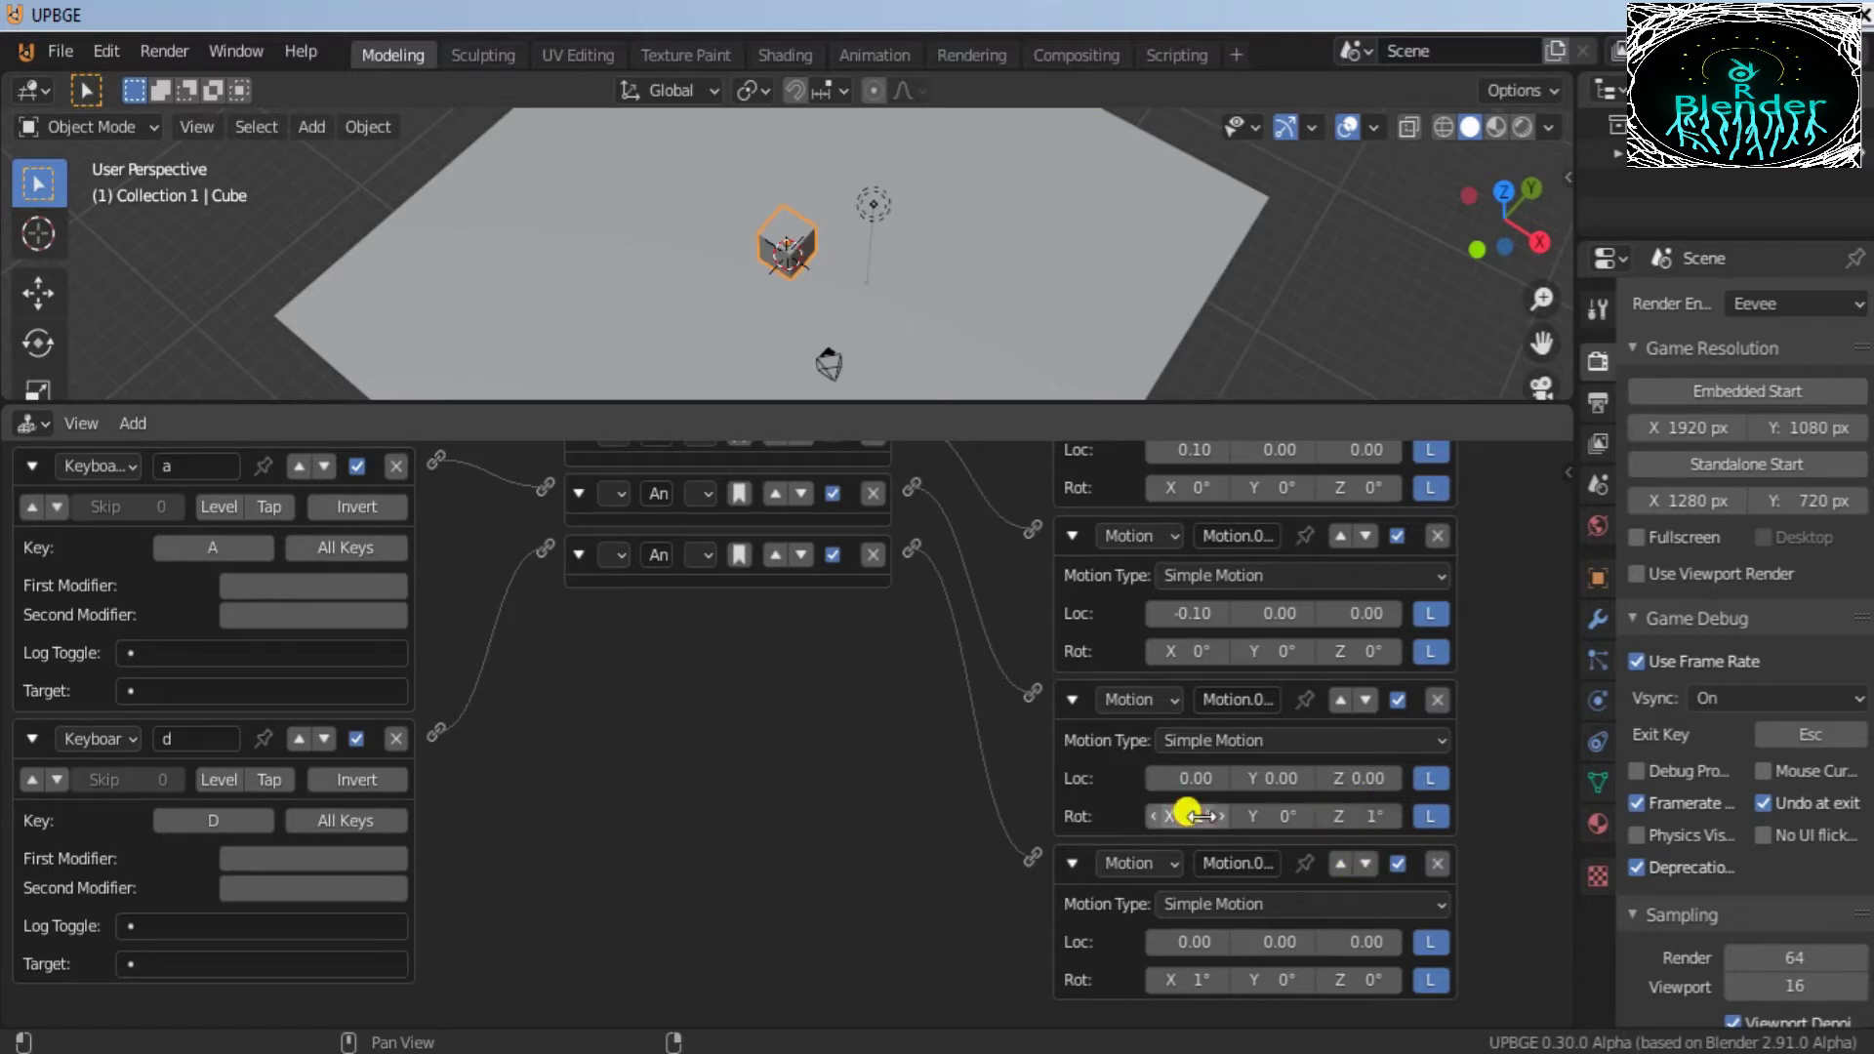
pyautogui.click(1168, 816)
# Step: Set the fourth Motion actuator's rotation to 0° on X and -1° on Z
pyautogui.click(1191, 973)
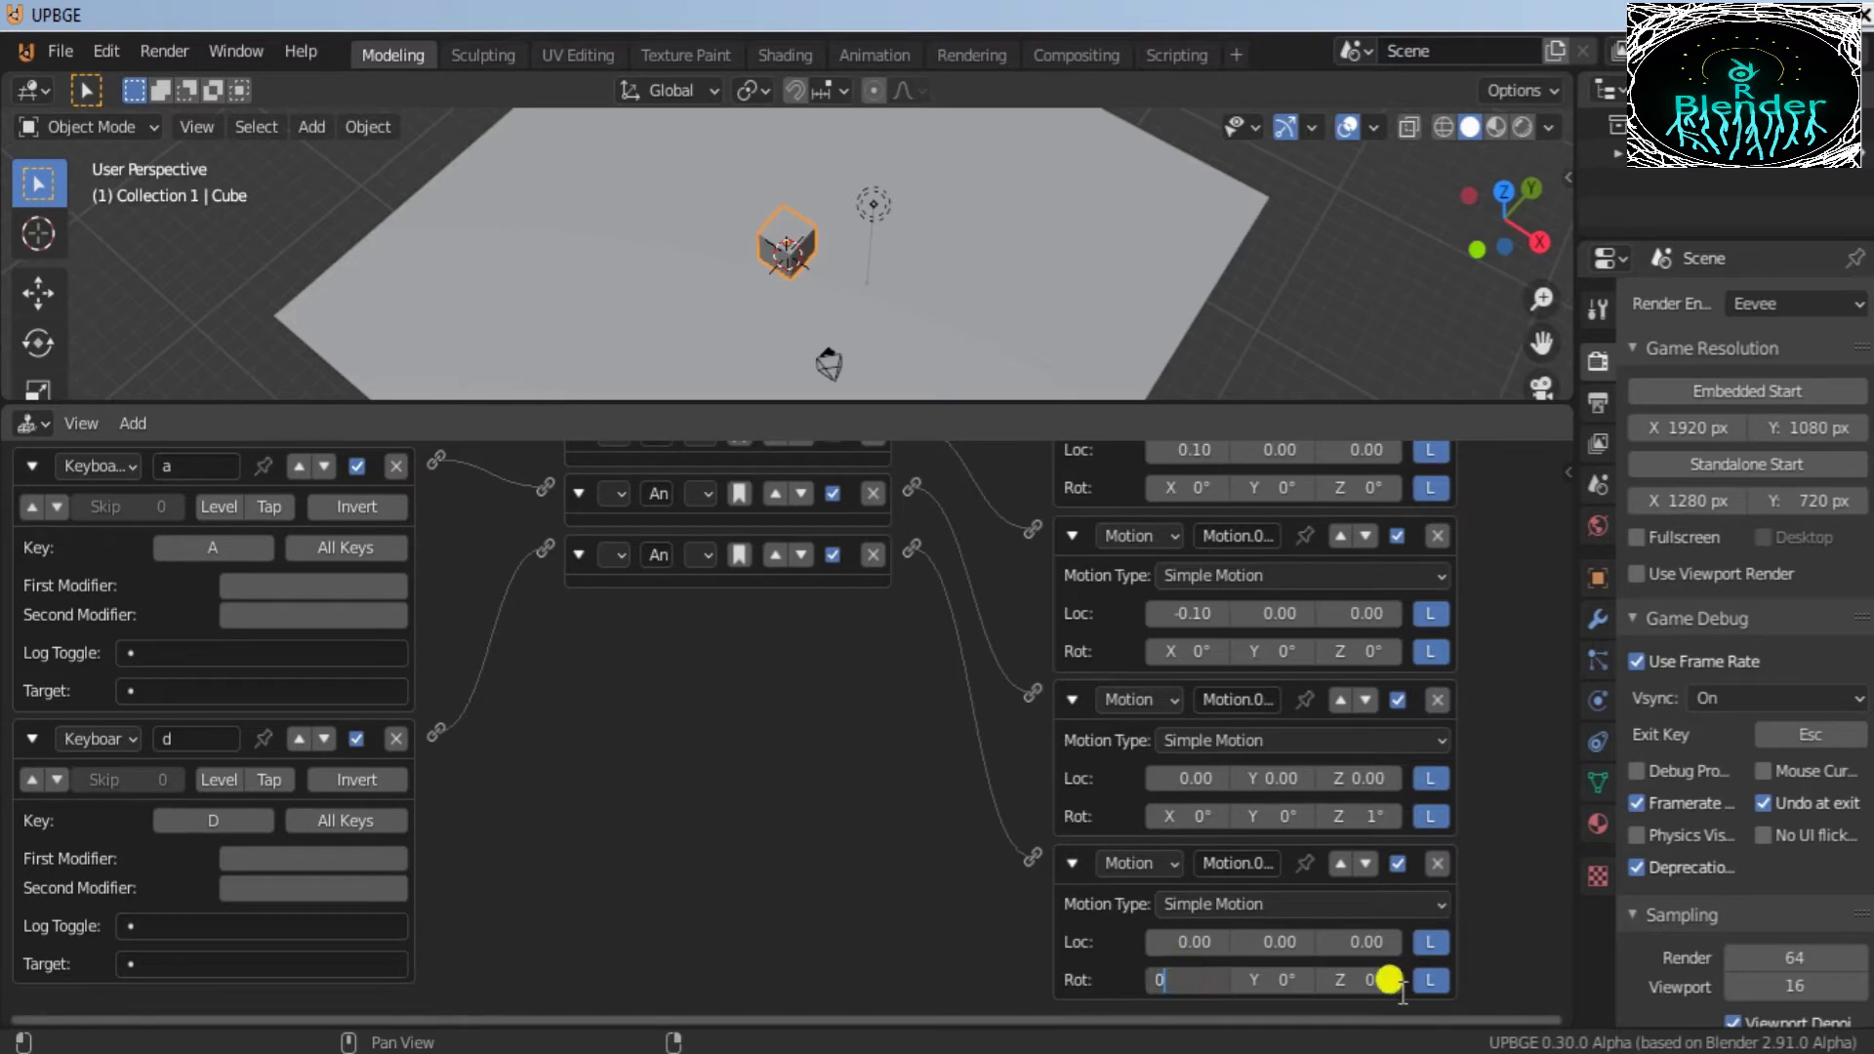
pyautogui.click(1367, 973)
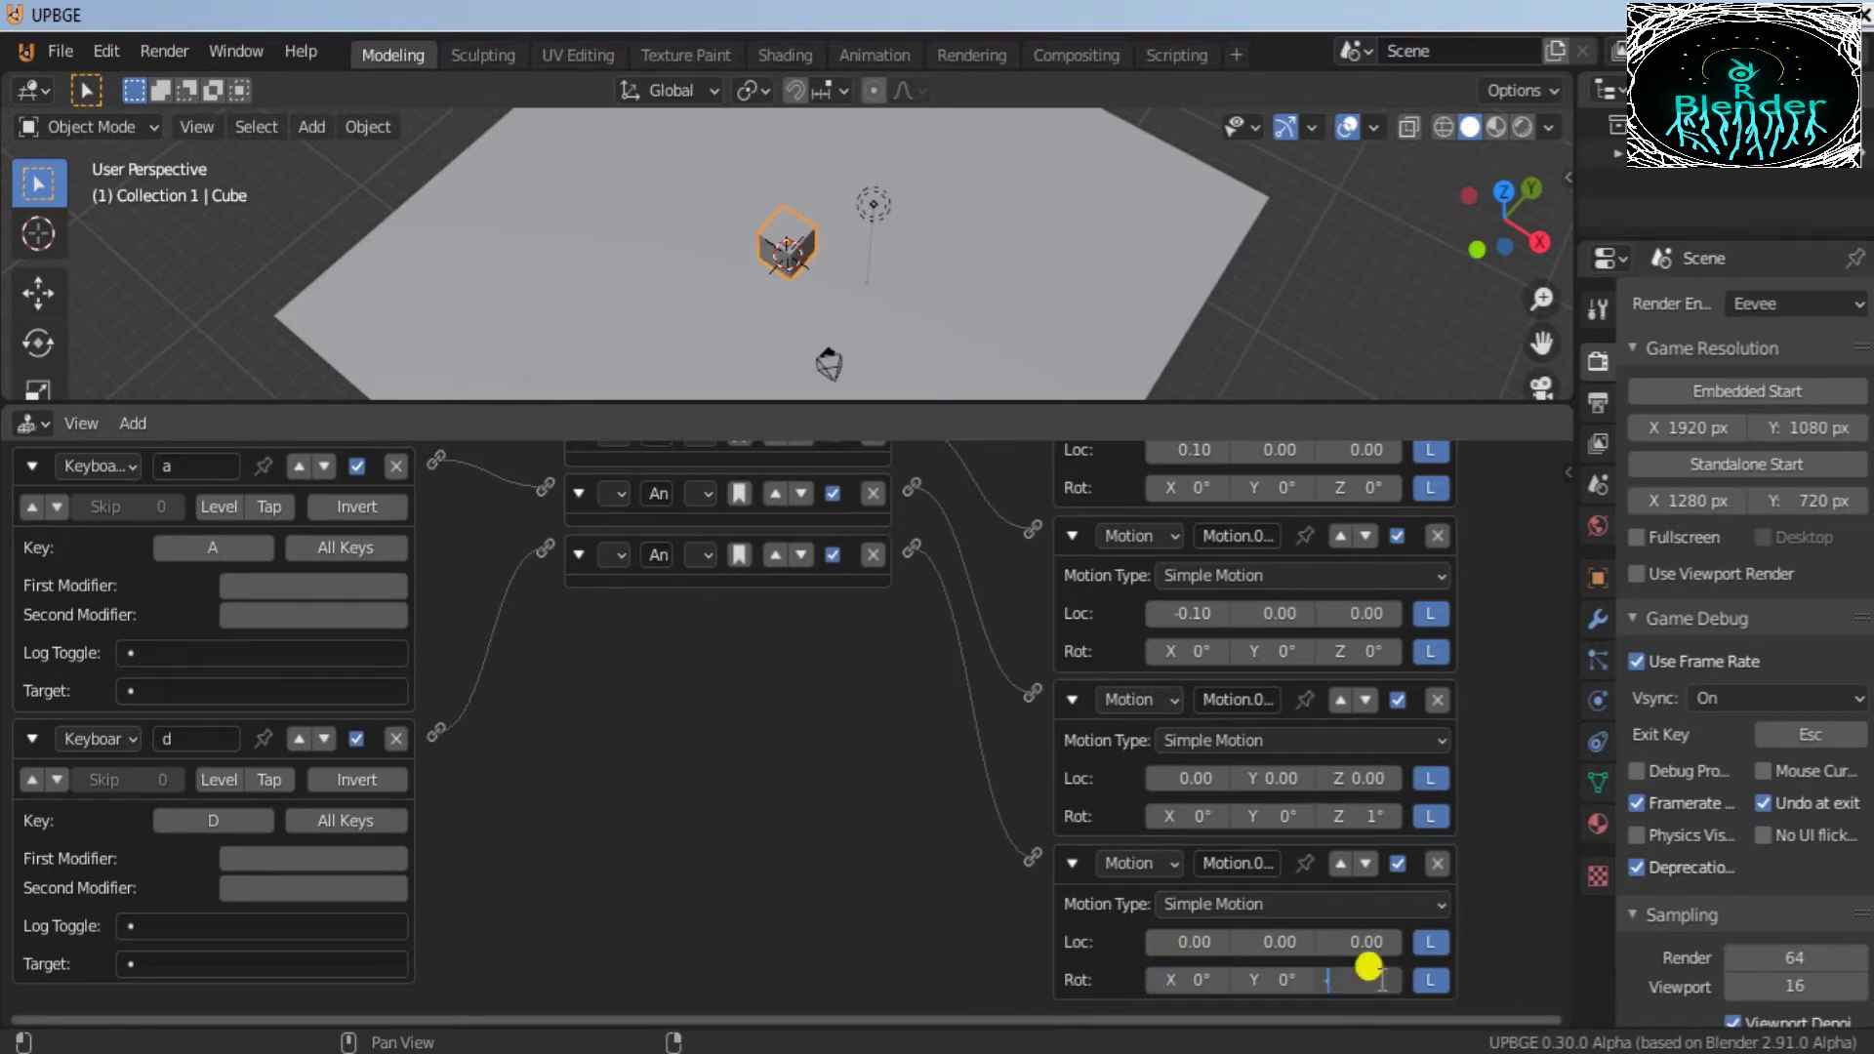
pyautogui.write('-1')
pyautogui.press('Return')
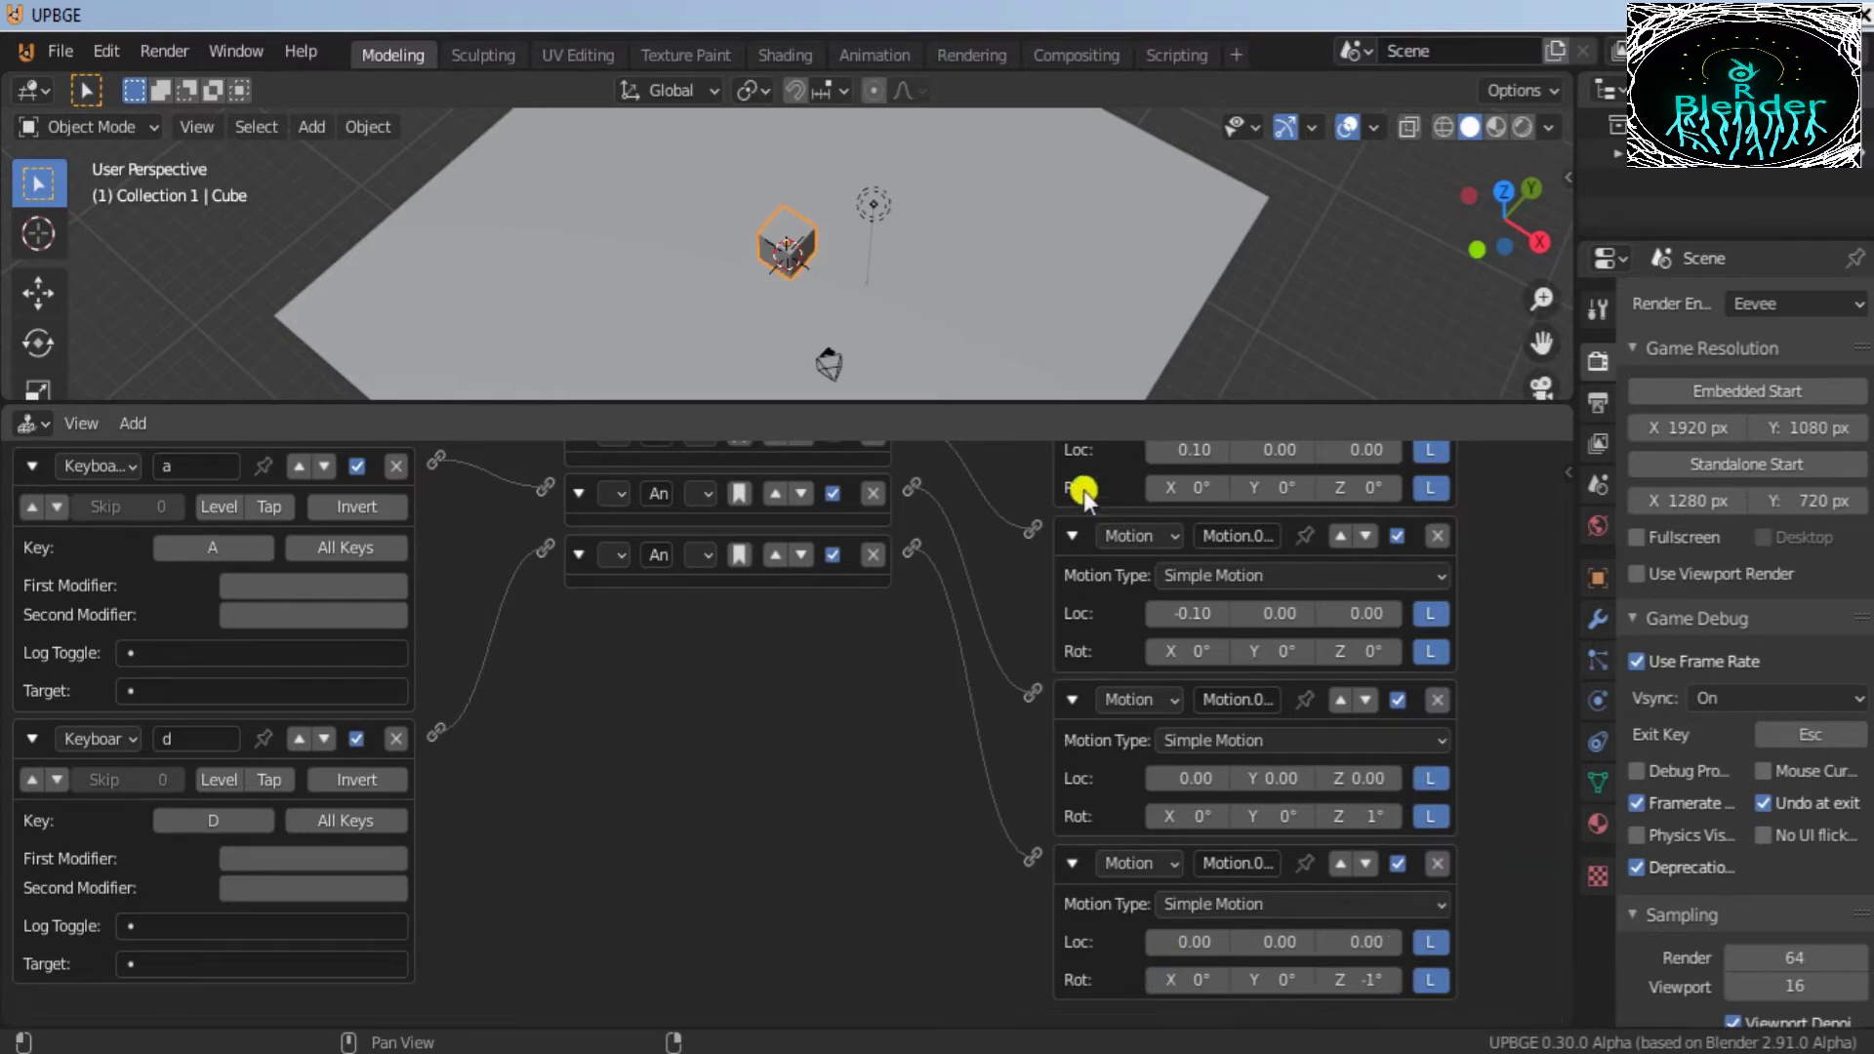
# Step: Enlarge the viewport, run the game, test driving and turning the cube with W, S, A and D, and end the run
pyautogui.moveTo(1060, 390); pyautogui.dragTo(1084, 917)
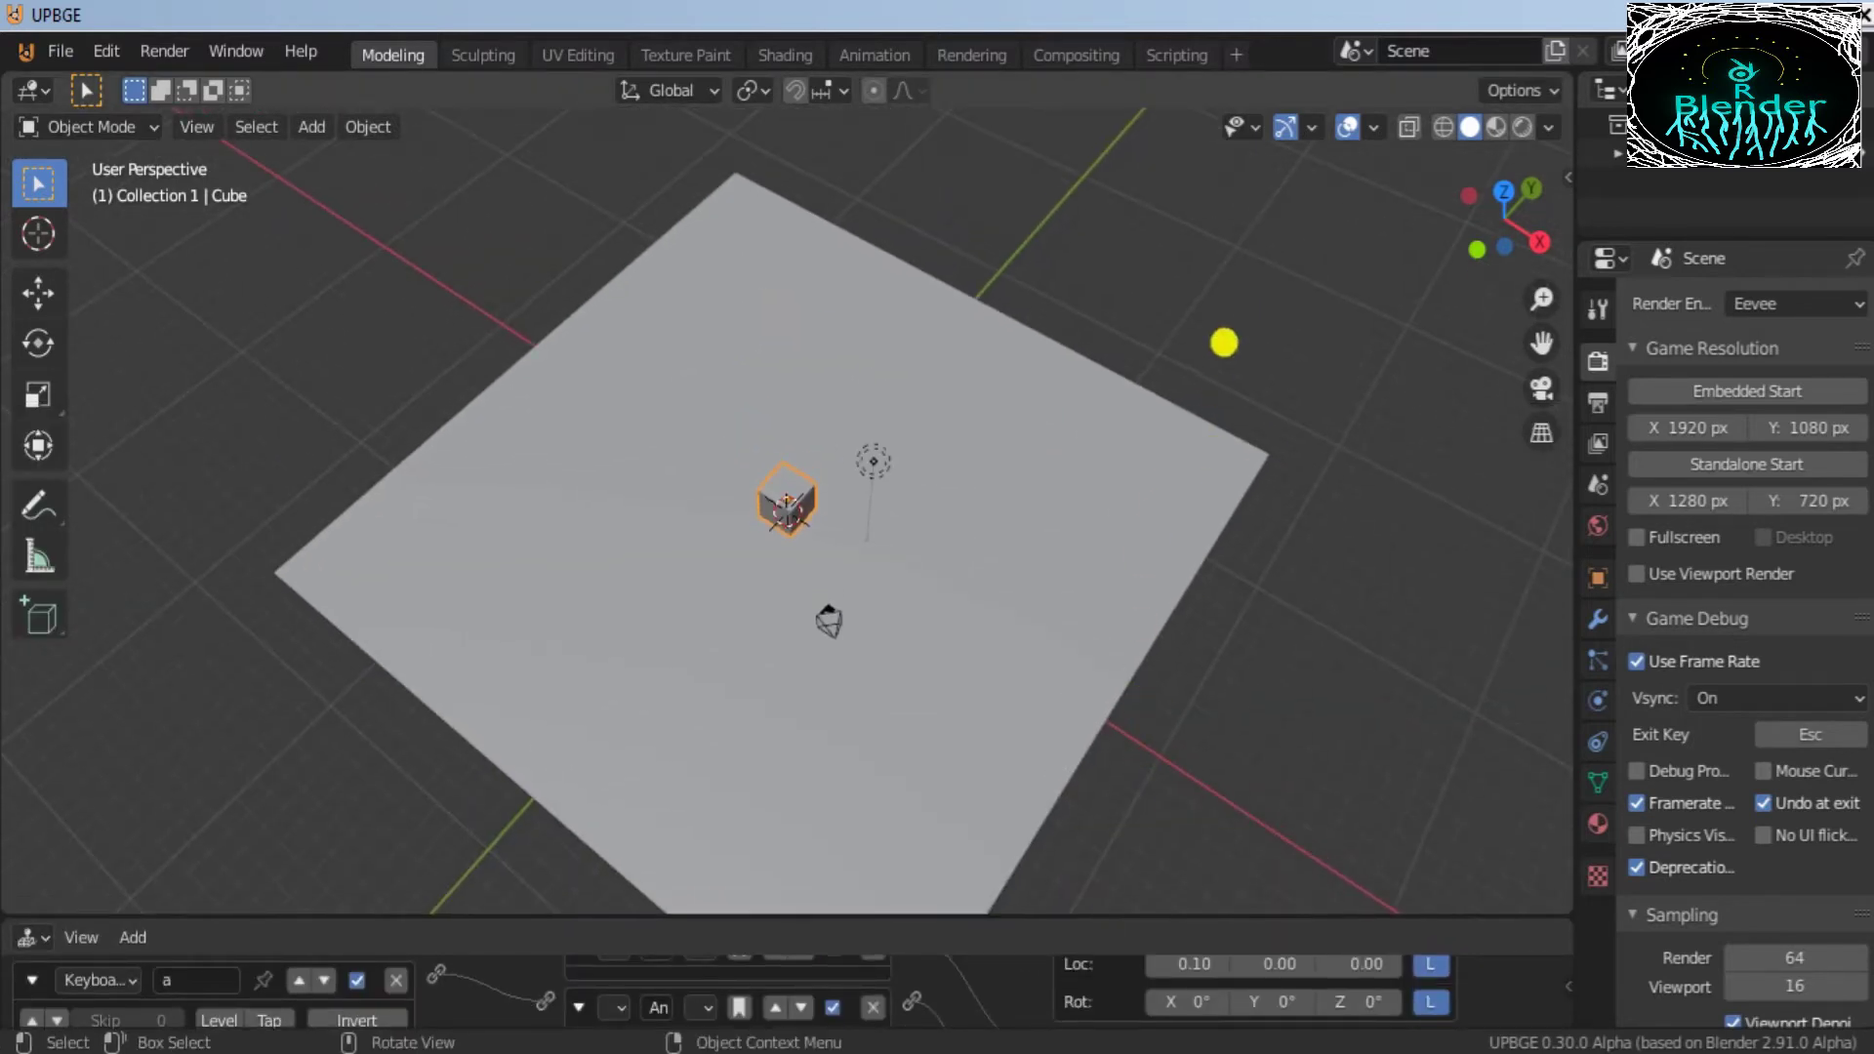
pyautogui.press('p')
pyautogui.press('w')
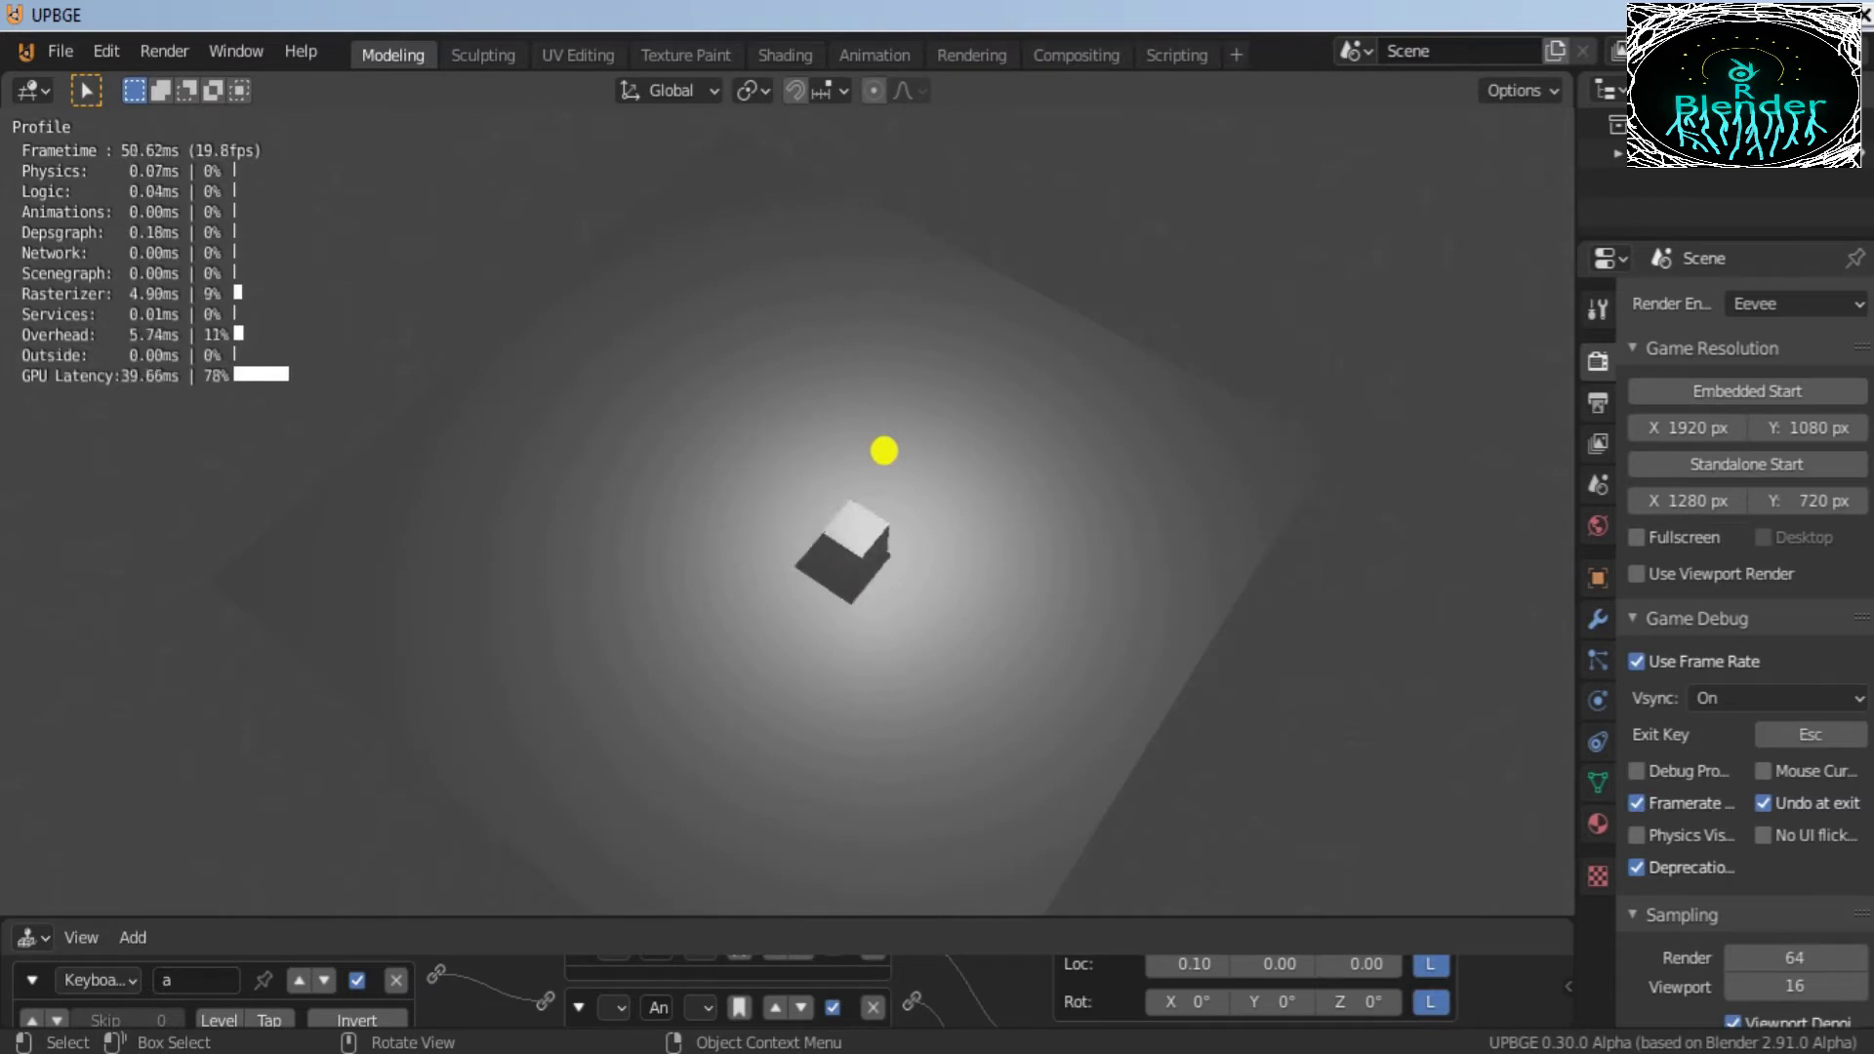
pyautogui.press('s')
pyautogui.press('a')
pyautogui.press('d')
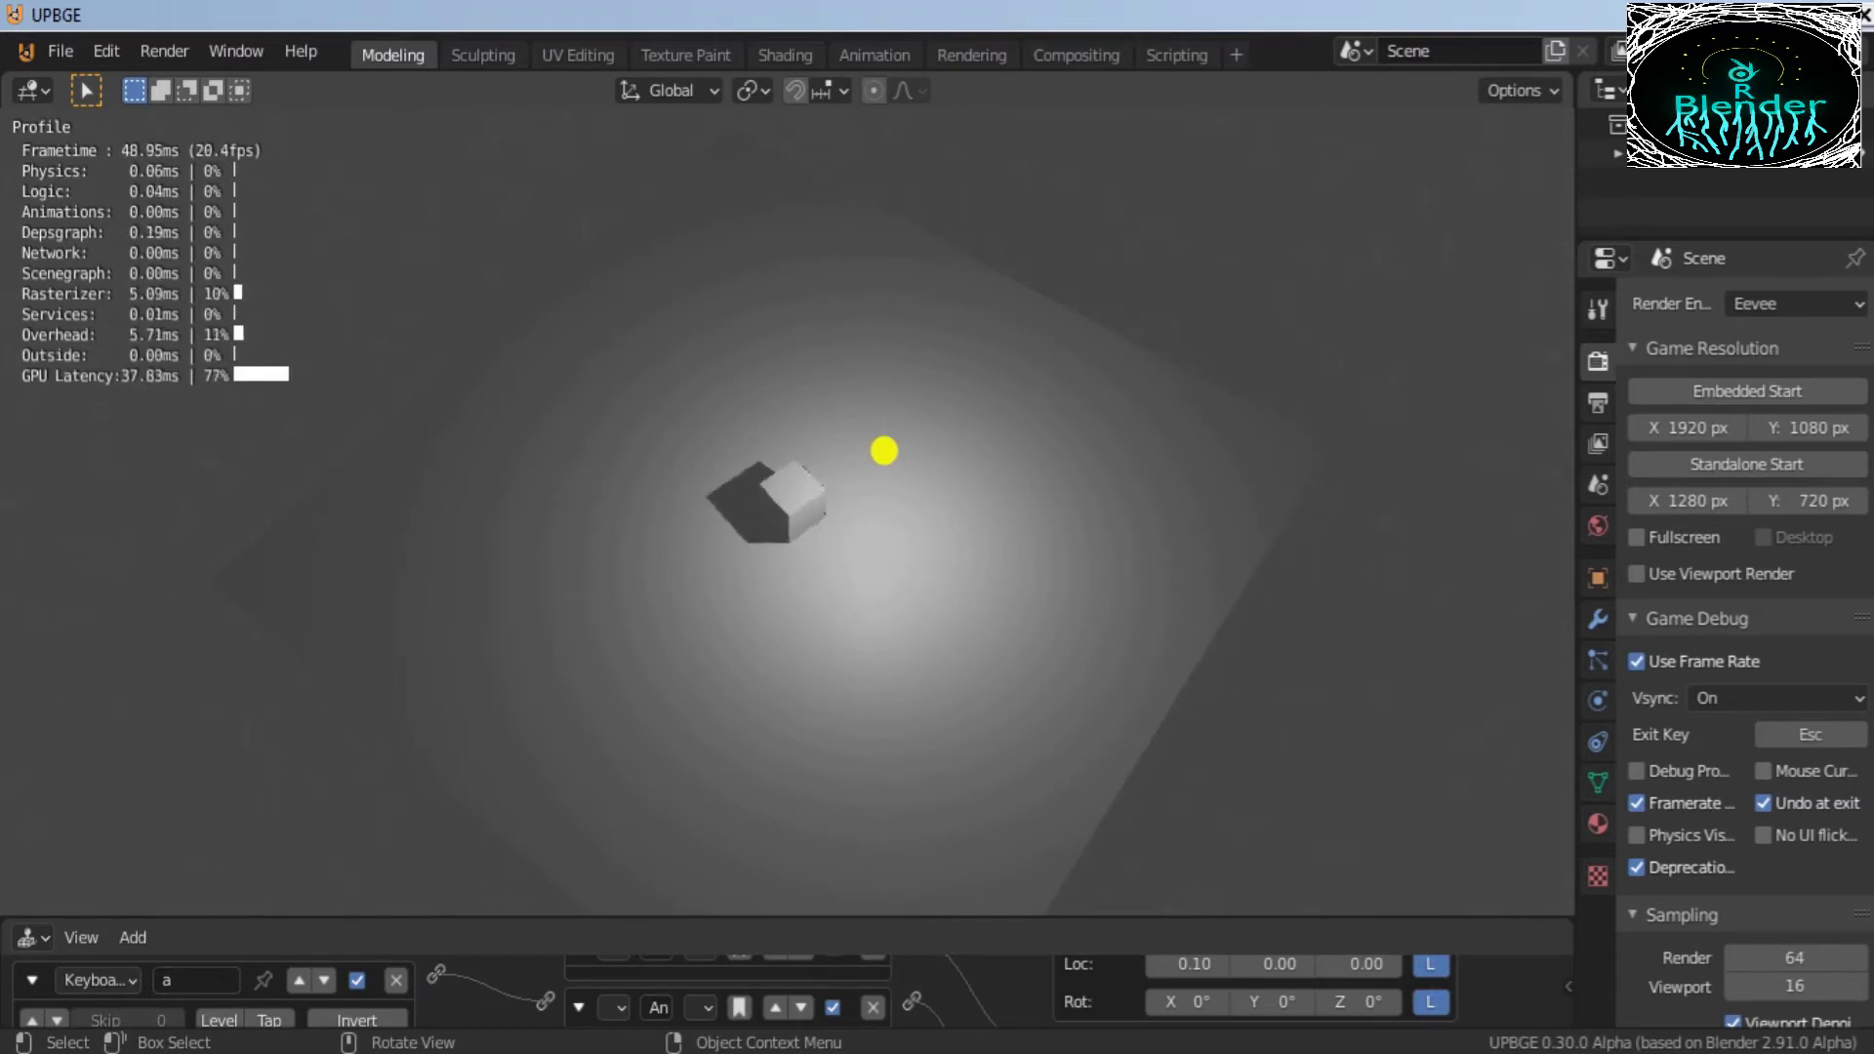
pyautogui.press('w')
pyautogui.press('a')
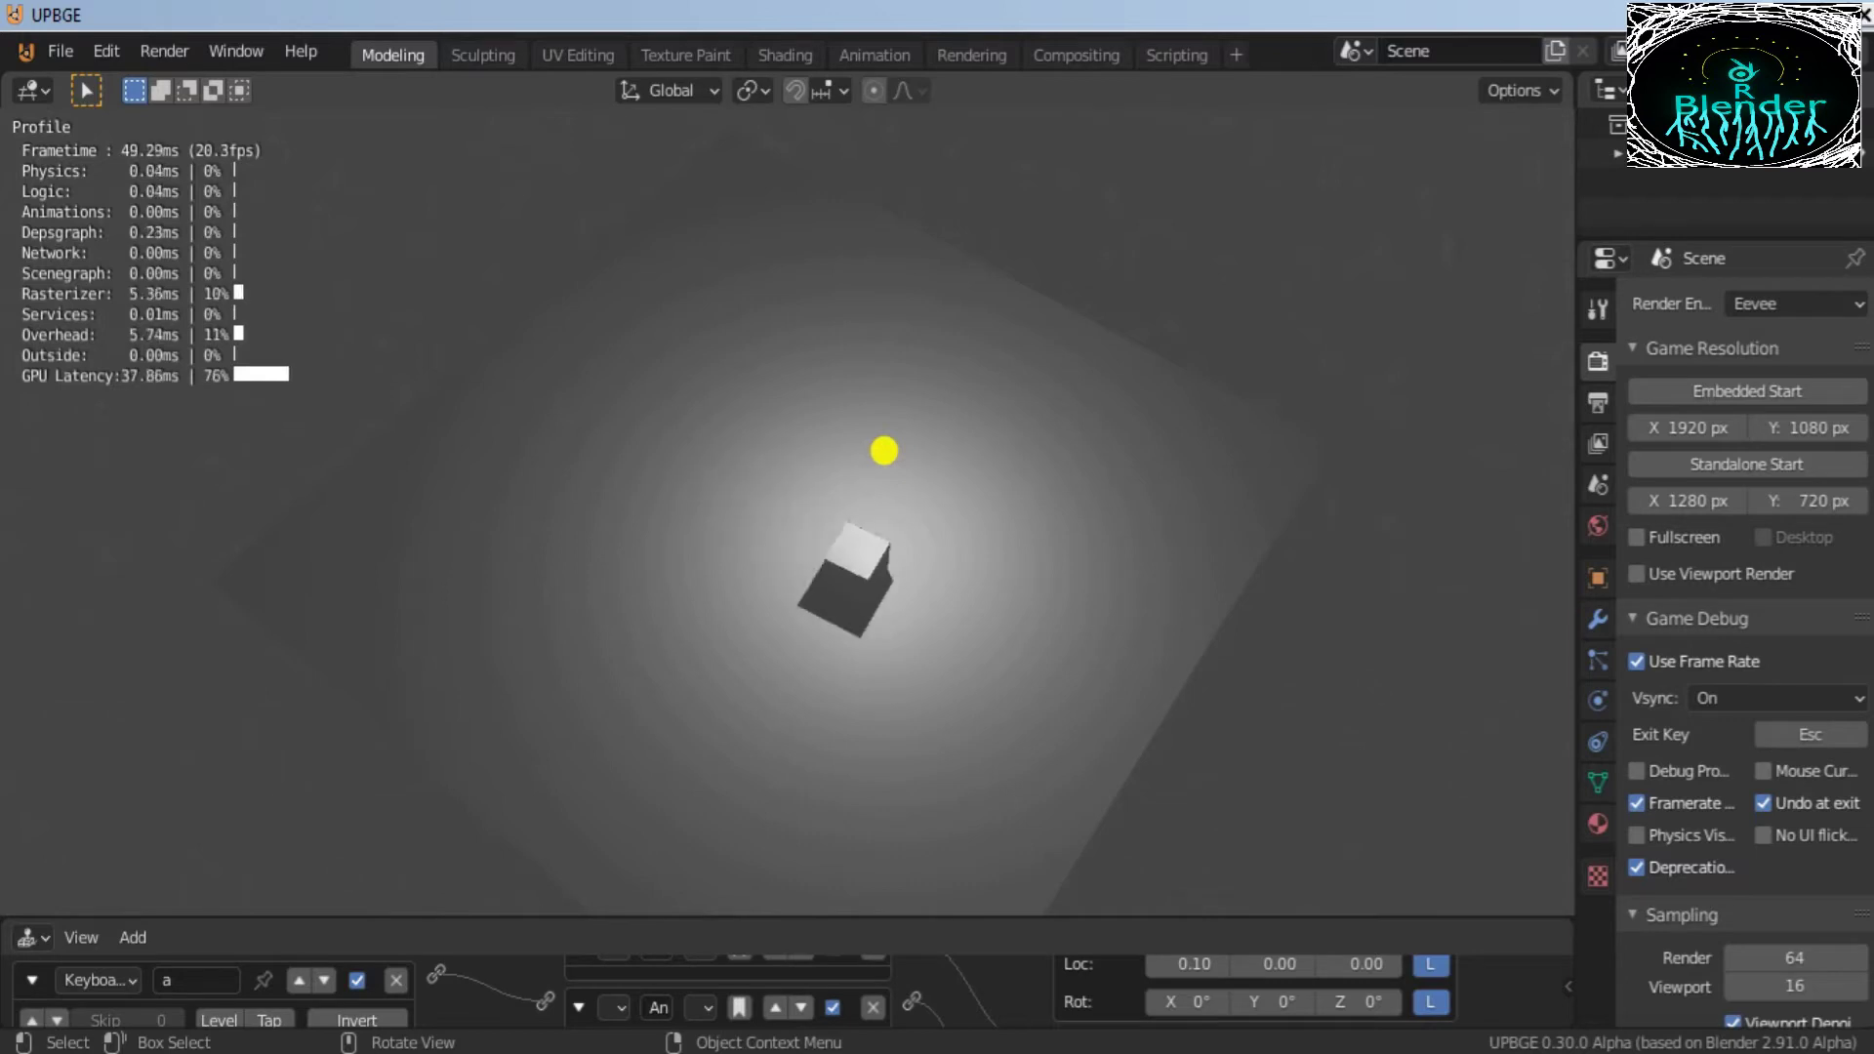
pyautogui.press('w')
pyautogui.press('a')
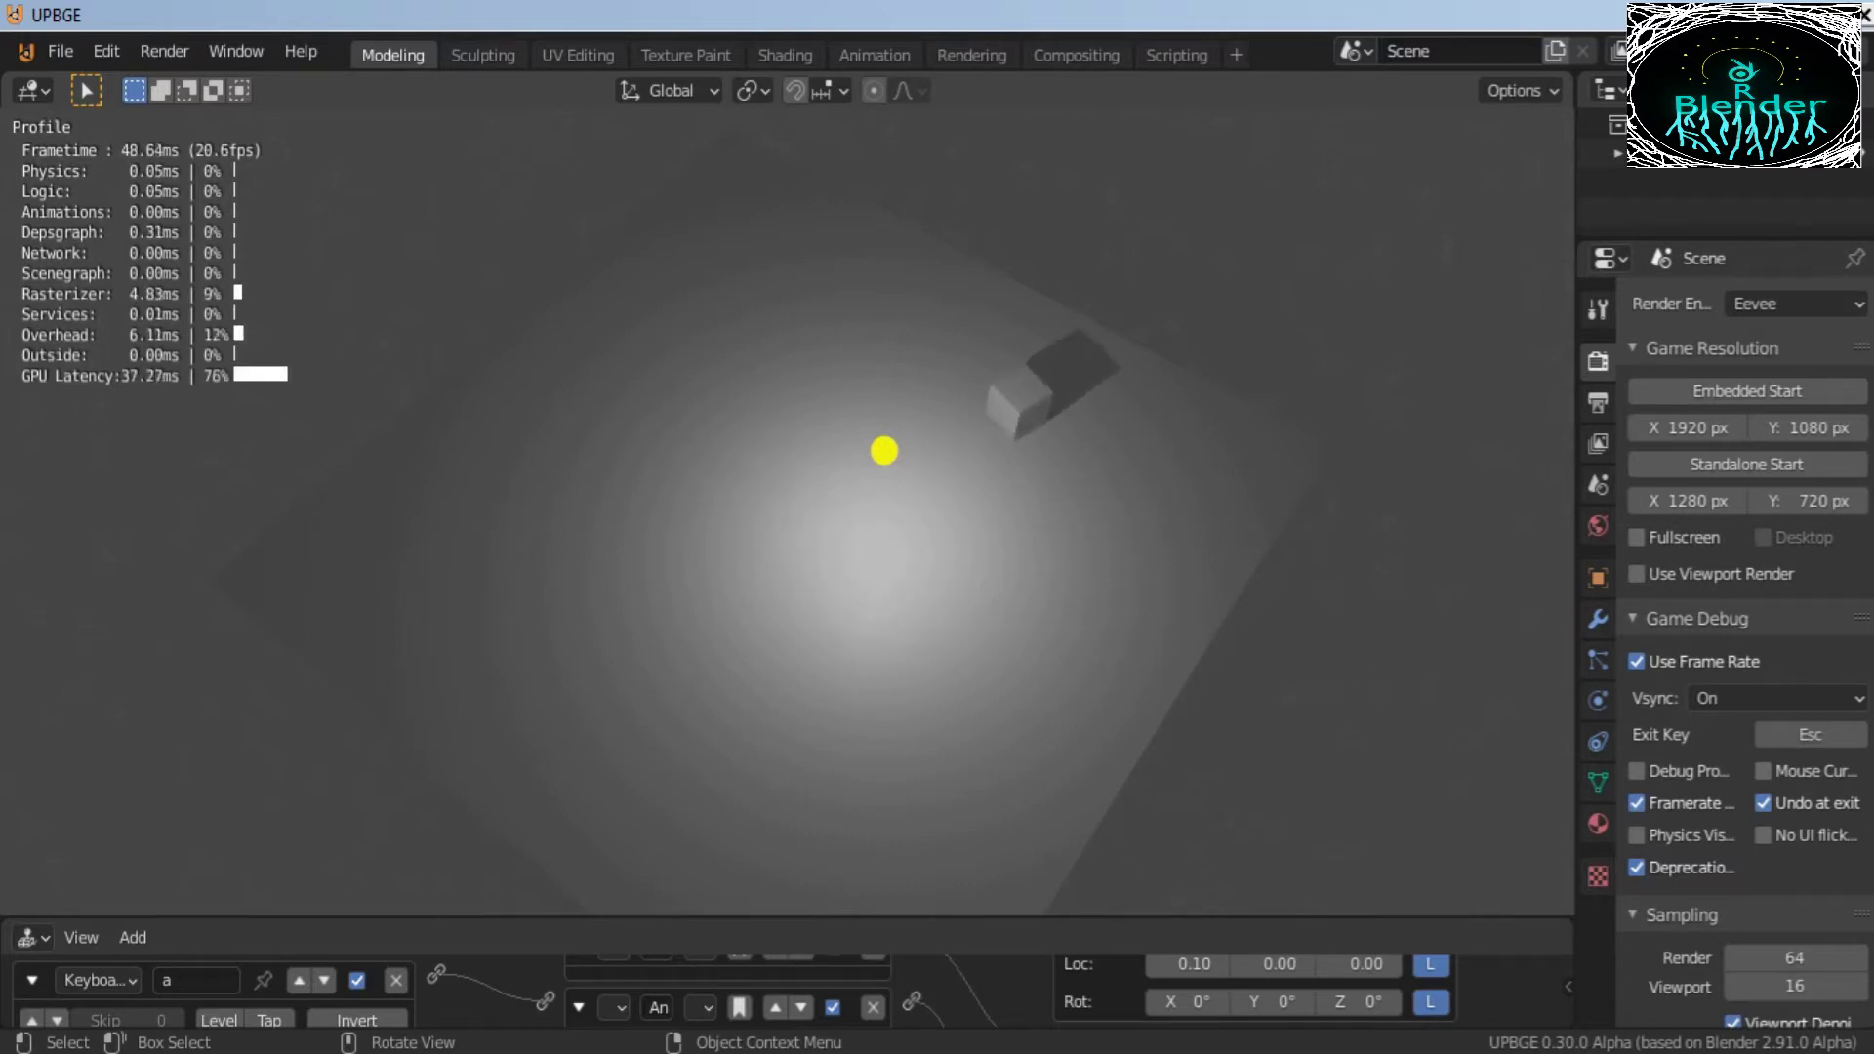
pyautogui.press('a')
pyautogui.press('w')
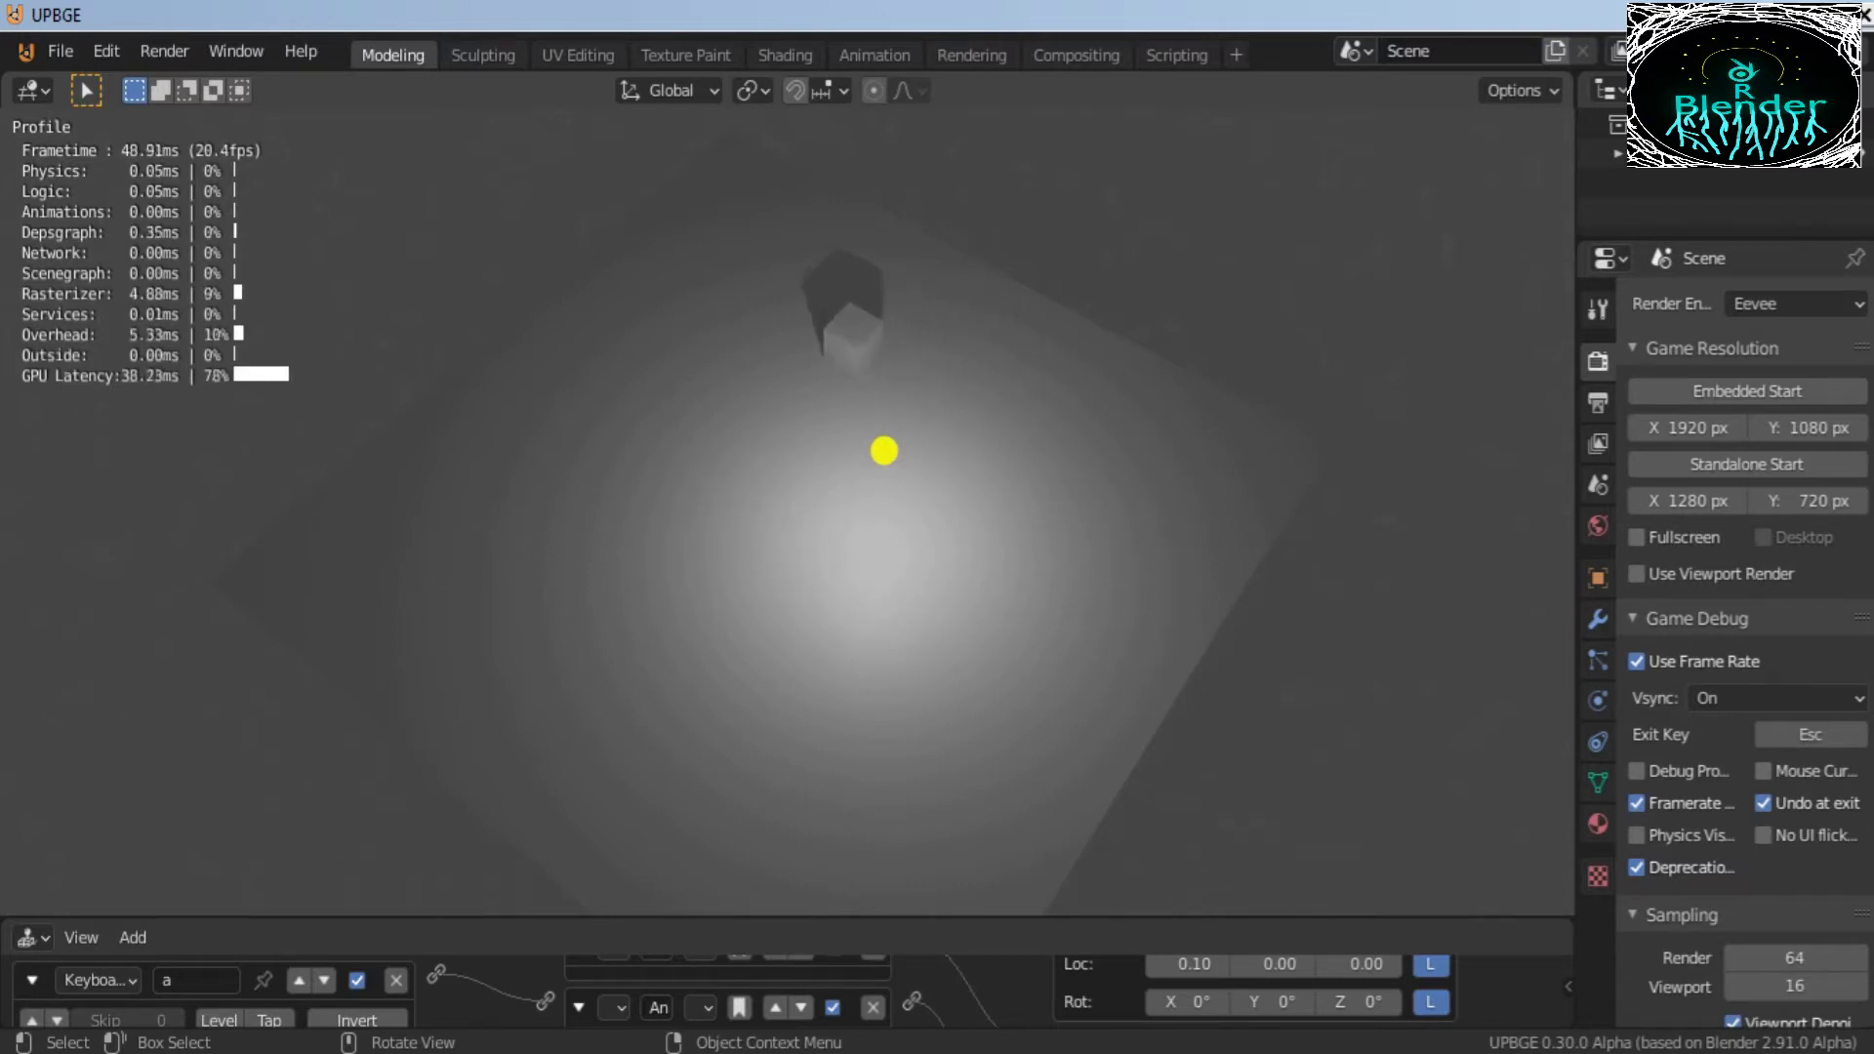
pyautogui.press('w')
pyautogui.press('a')
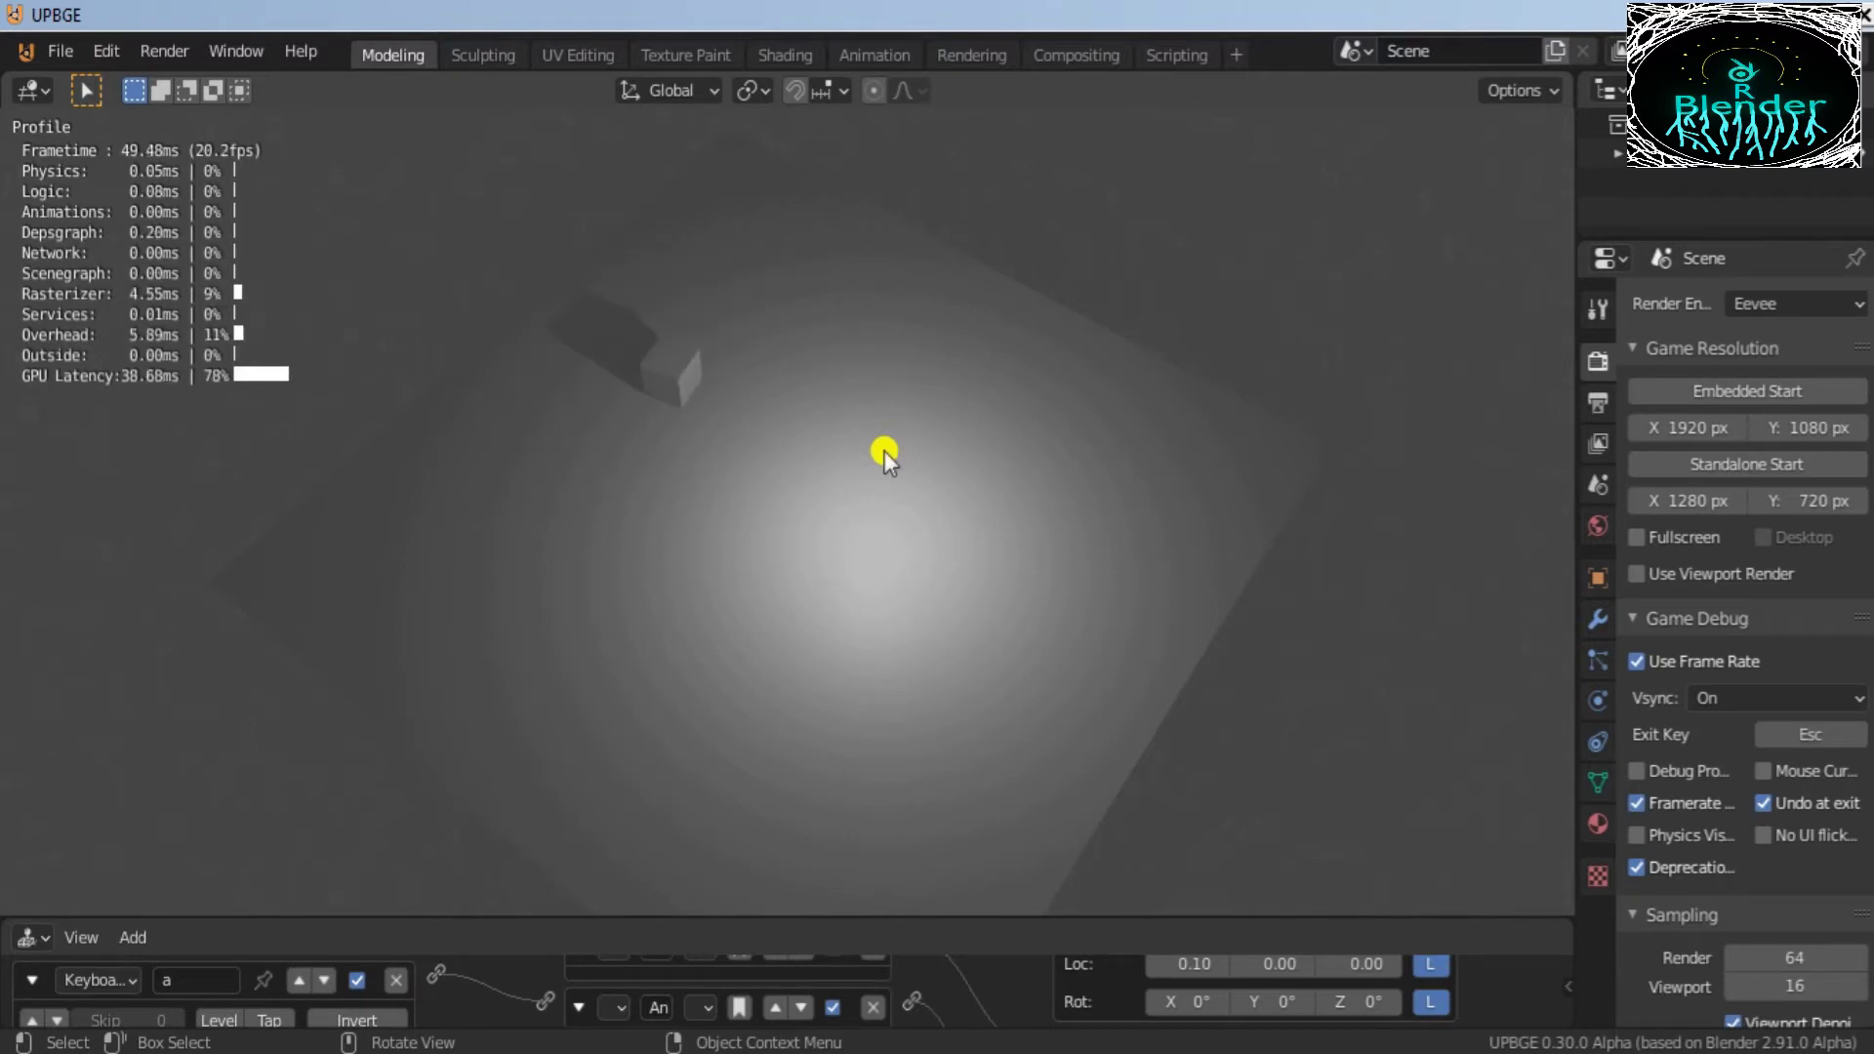
pyautogui.press('Escape')
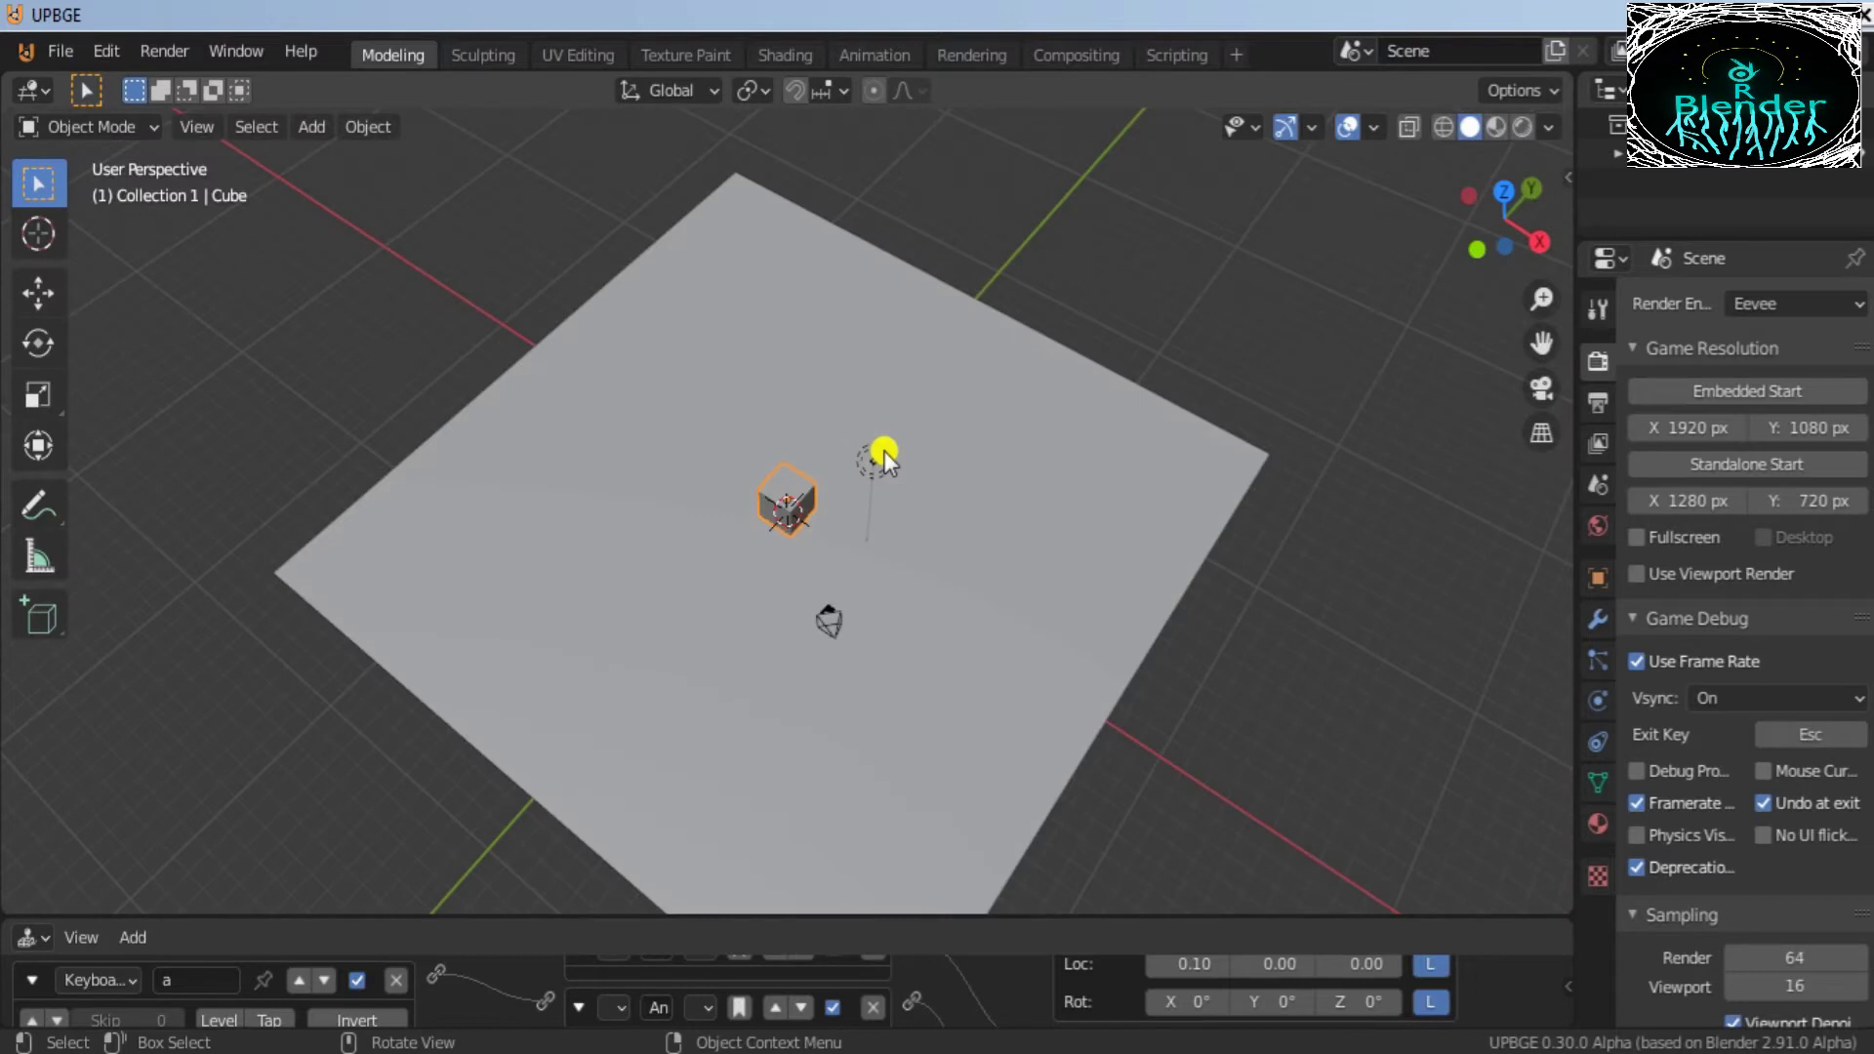
# Step: Select the ground plane and lower it along the Z axis to leave a gap beneath the cube
pyautogui.click(1083, 705)
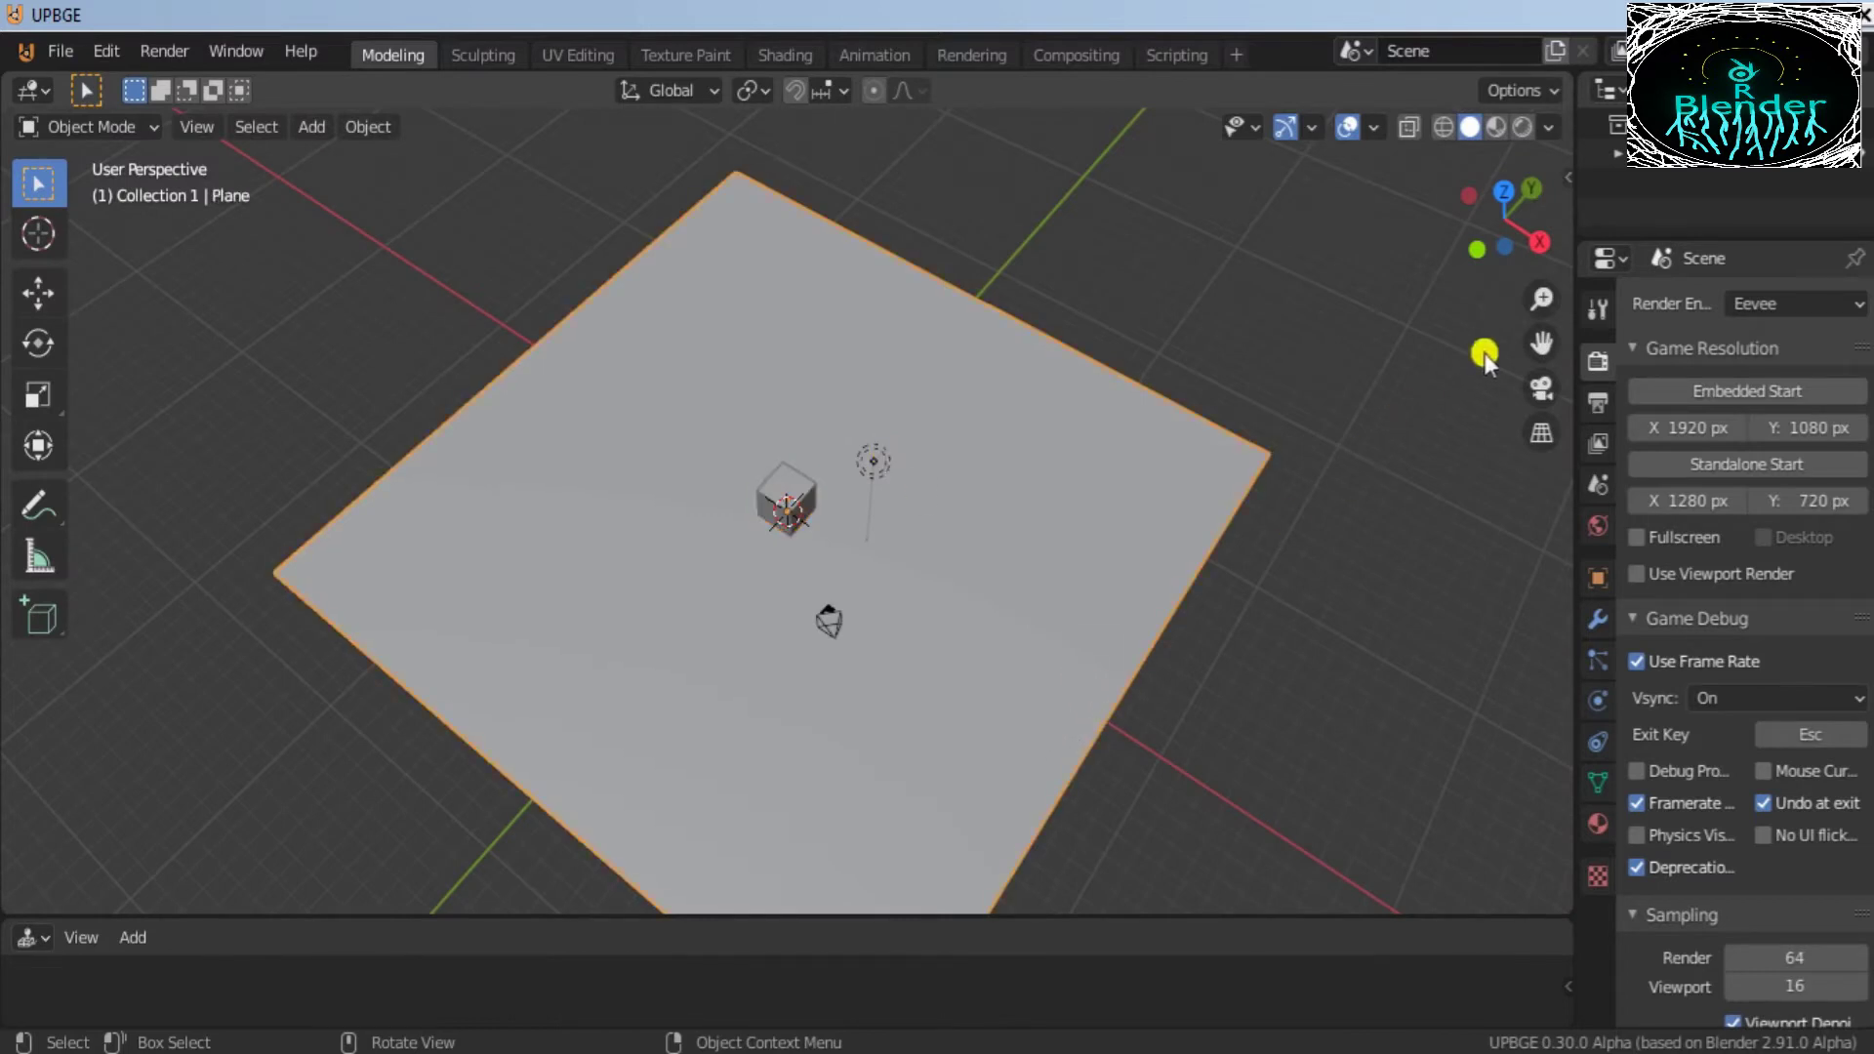
pyautogui.click(1477, 250)
pyautogui.press('g')
pyautogui.press('z')
pyautogui.click(1054, 523)
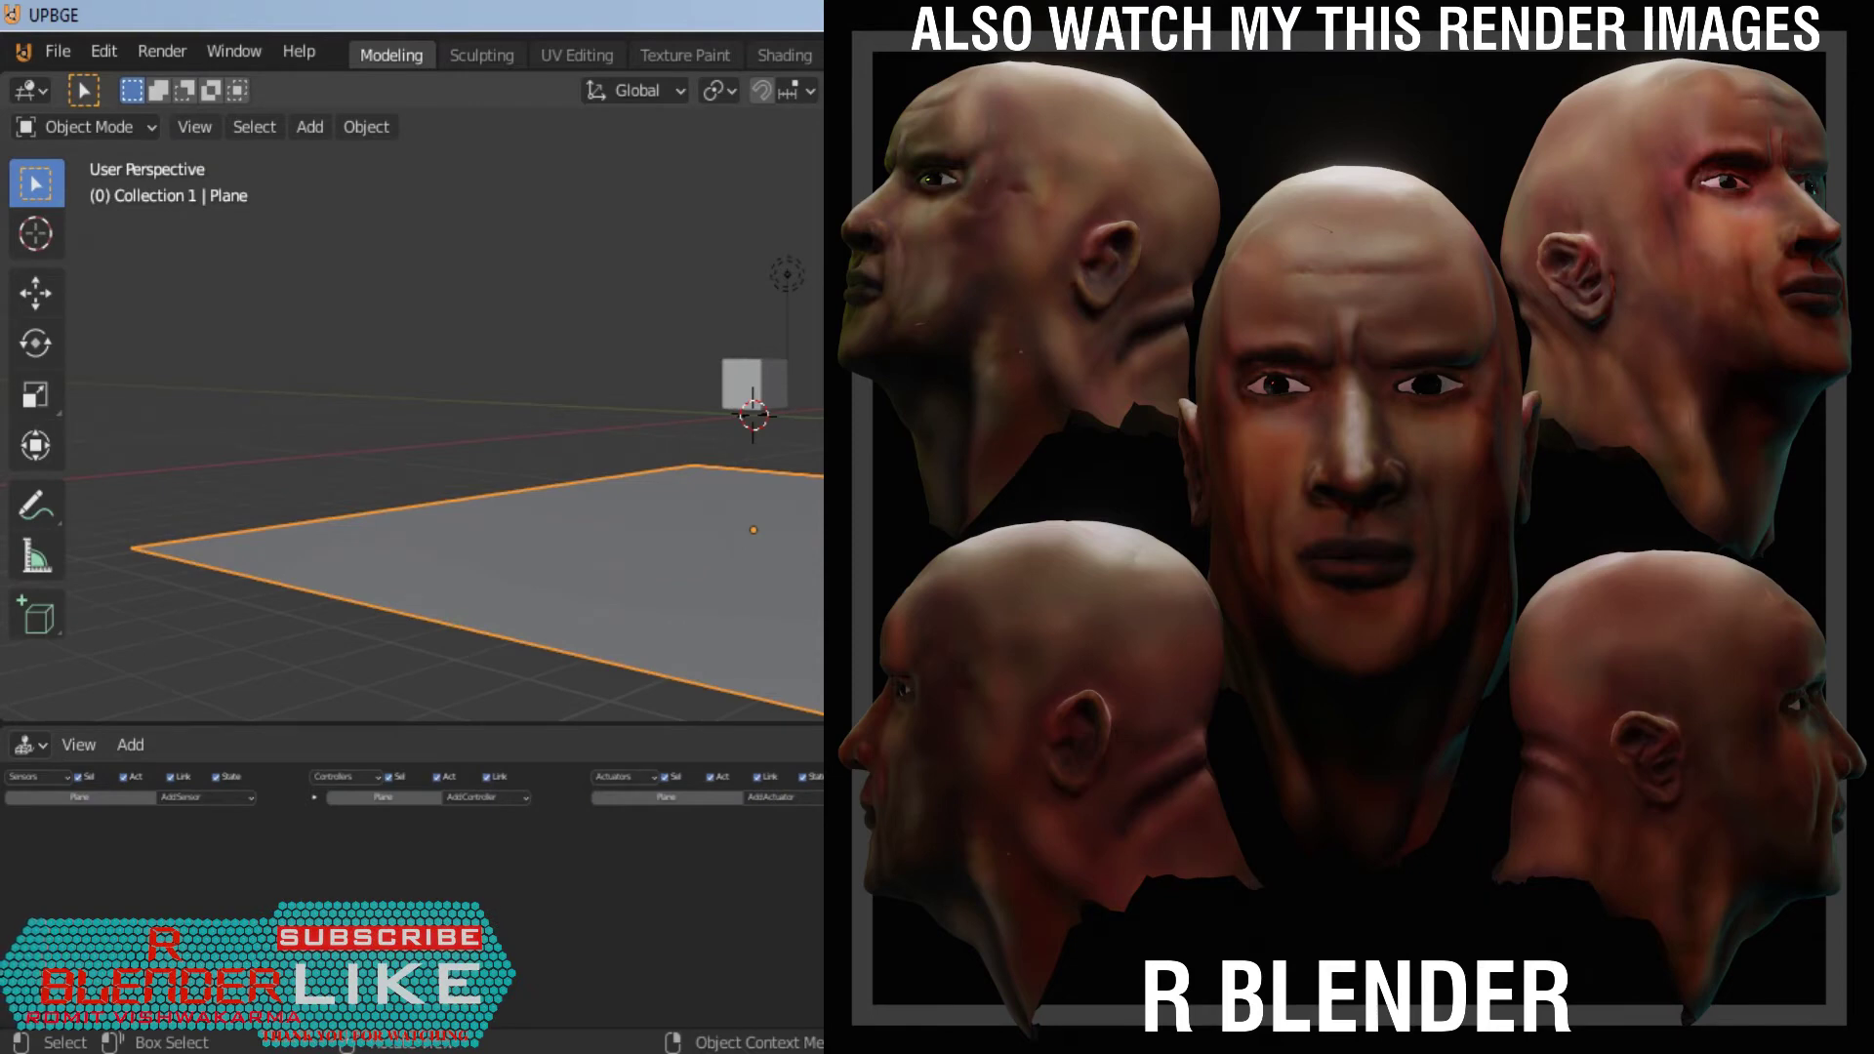
# Step: Run the game in the viewport to check the cube's behaviour above the lowered plane, and end the run
pyautogui.moveTo(1405, 259); pyautogui.dragTo(59, 305, button='middle')
pyautogui.keyDown('ctrl'); pyautogui.moveTo(586, 429); pyautogui.dragTo(532, 502, button='middle'); pyautogui.keyUp('ctrl')
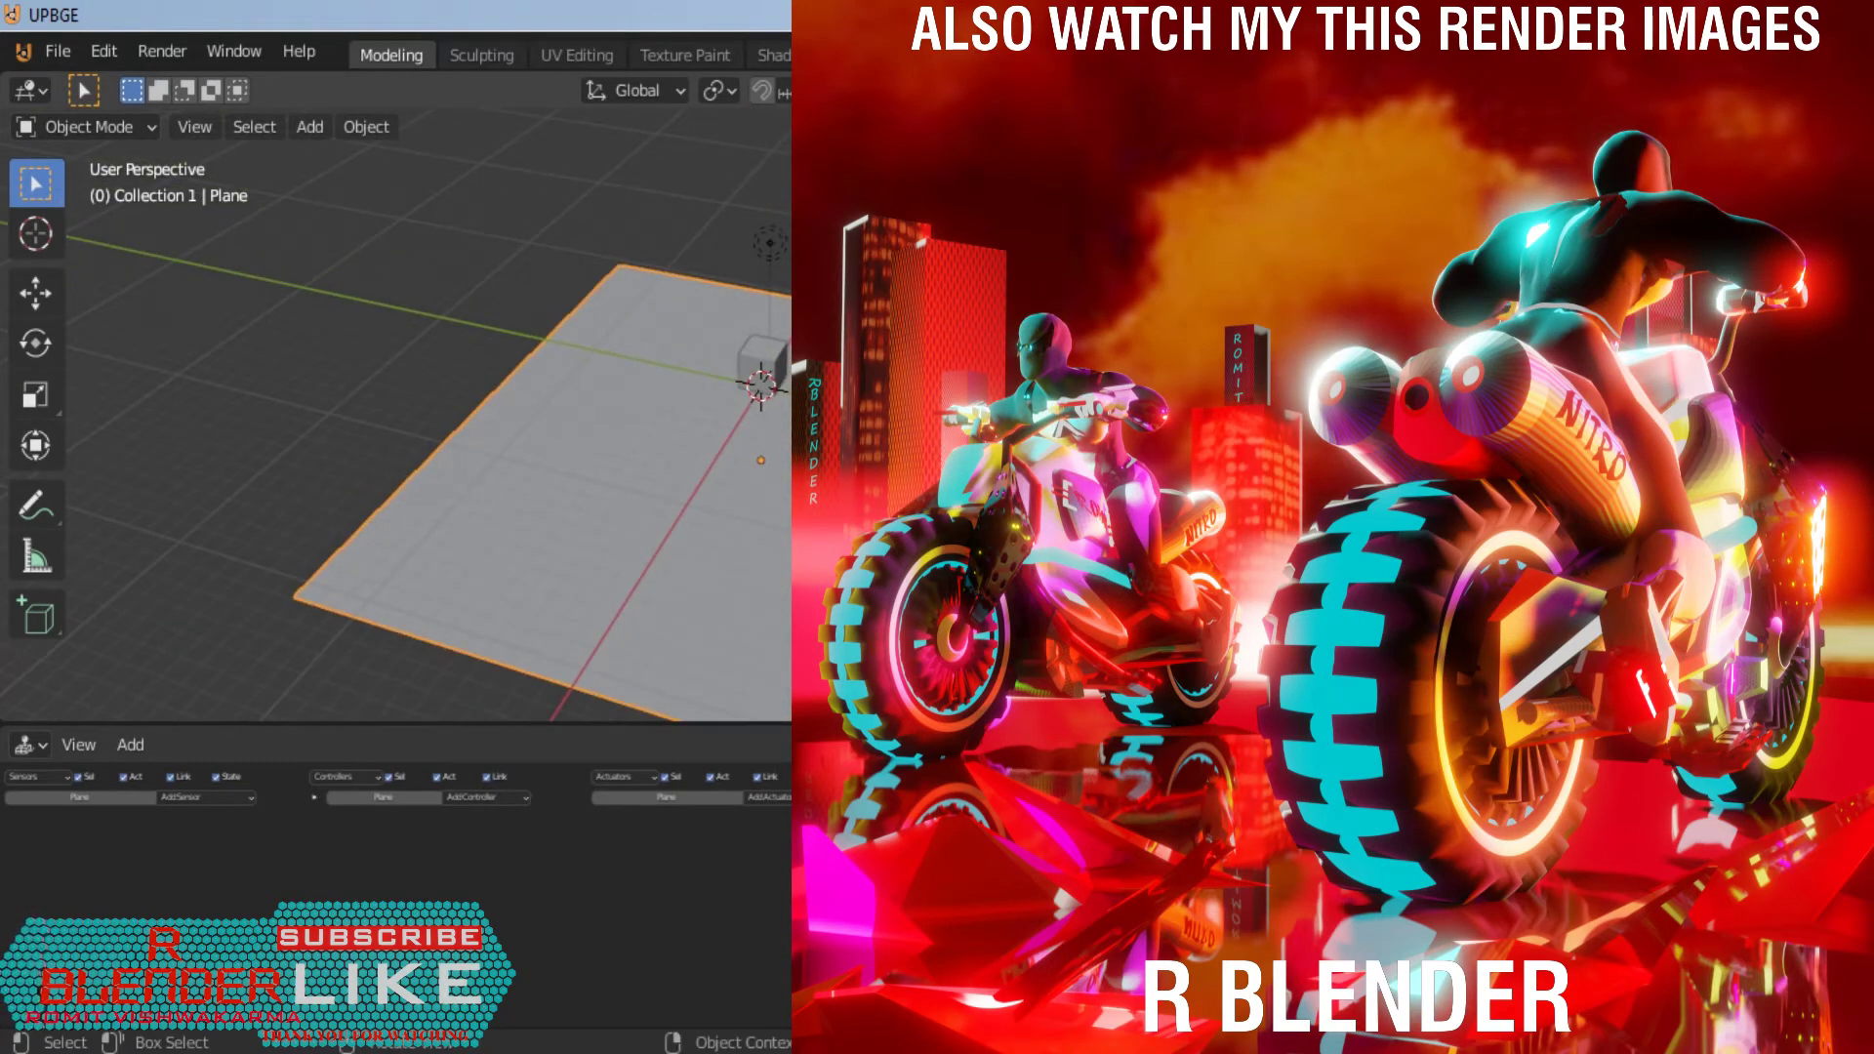
pyautogui.press('p')
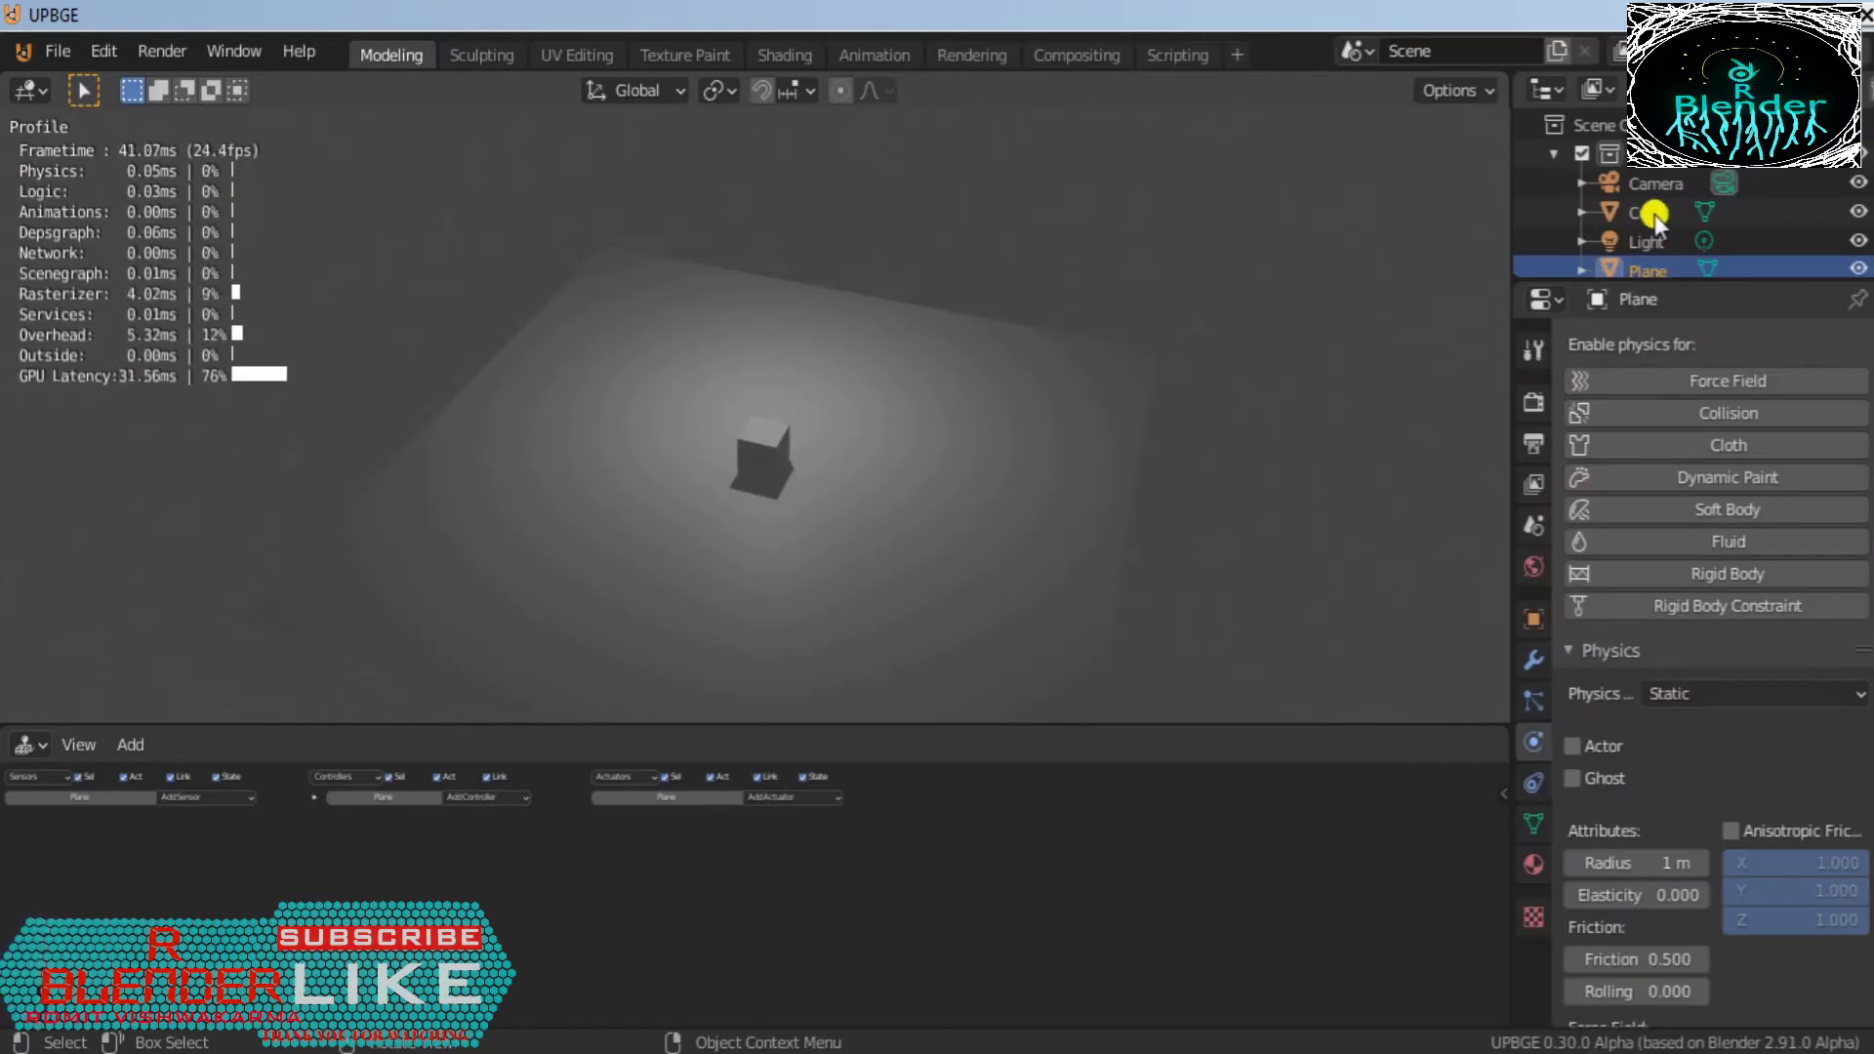
pyautogui.press('Escape')
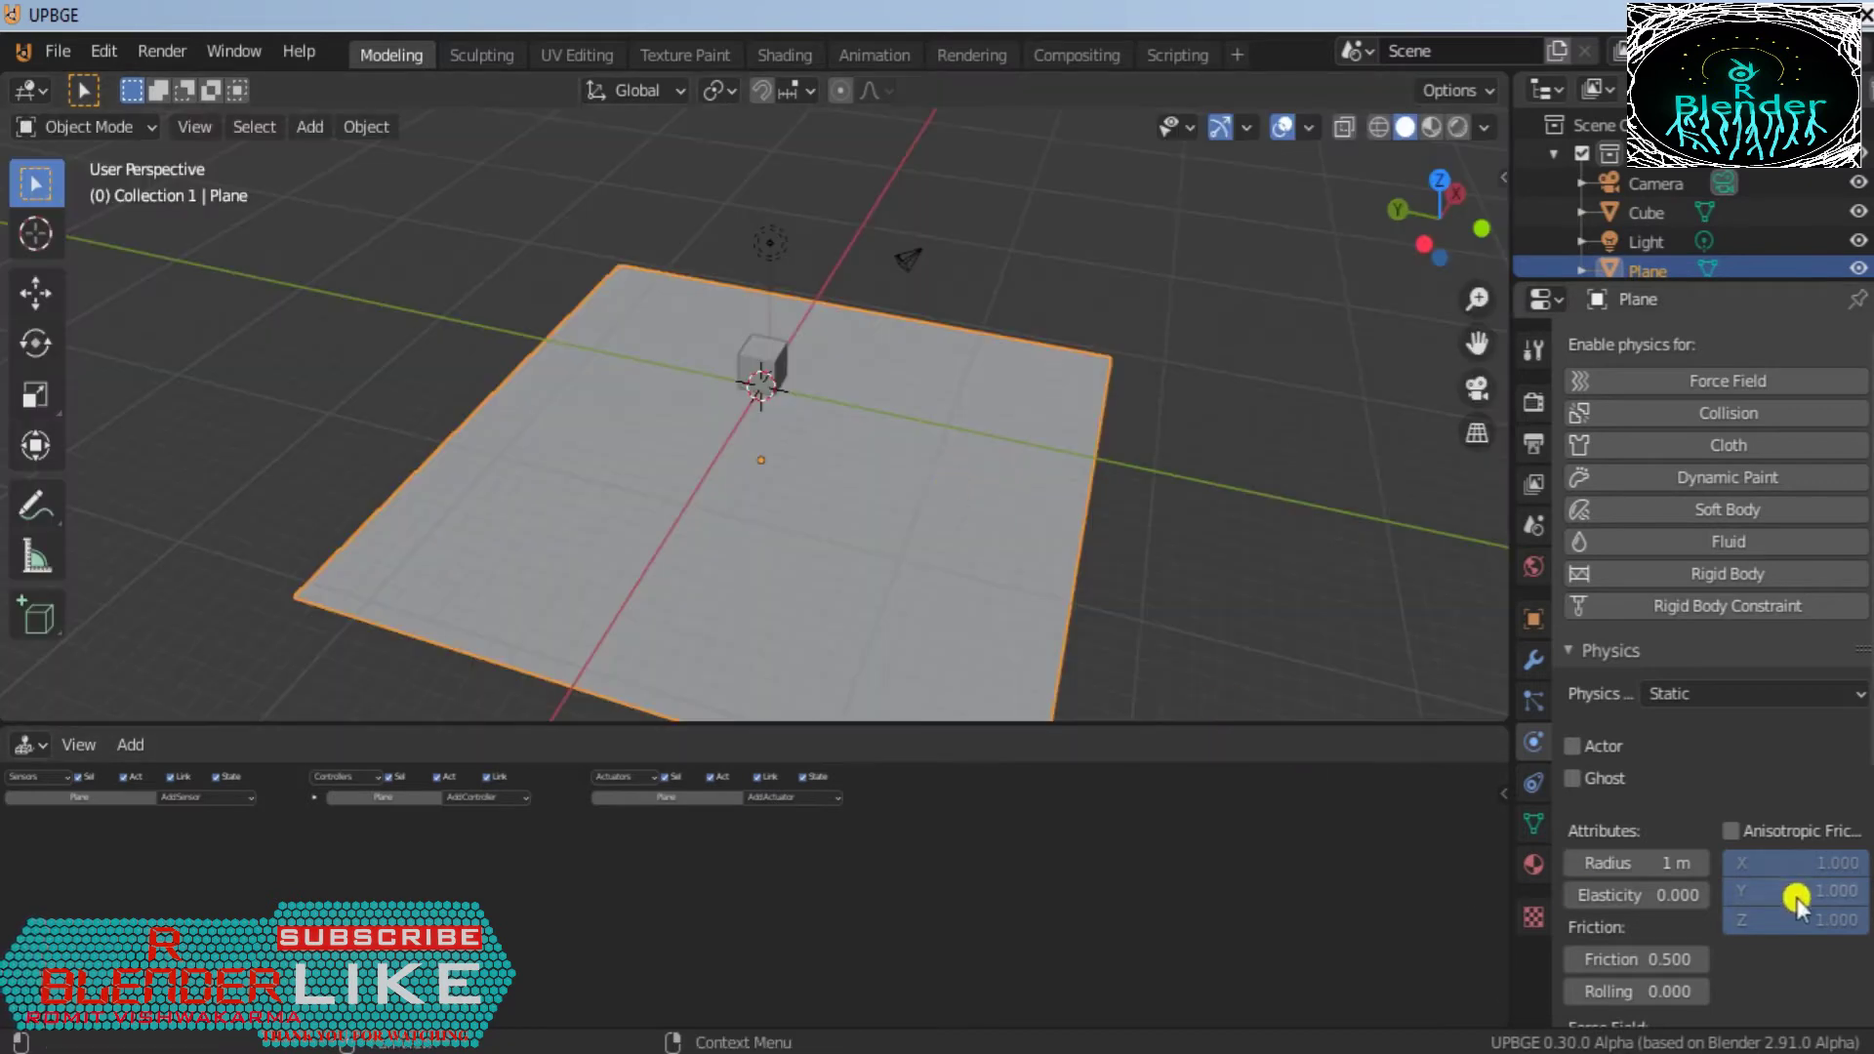
# Step: Select the cube and set its physics type to Static
pyautogui.click(1782, 694)
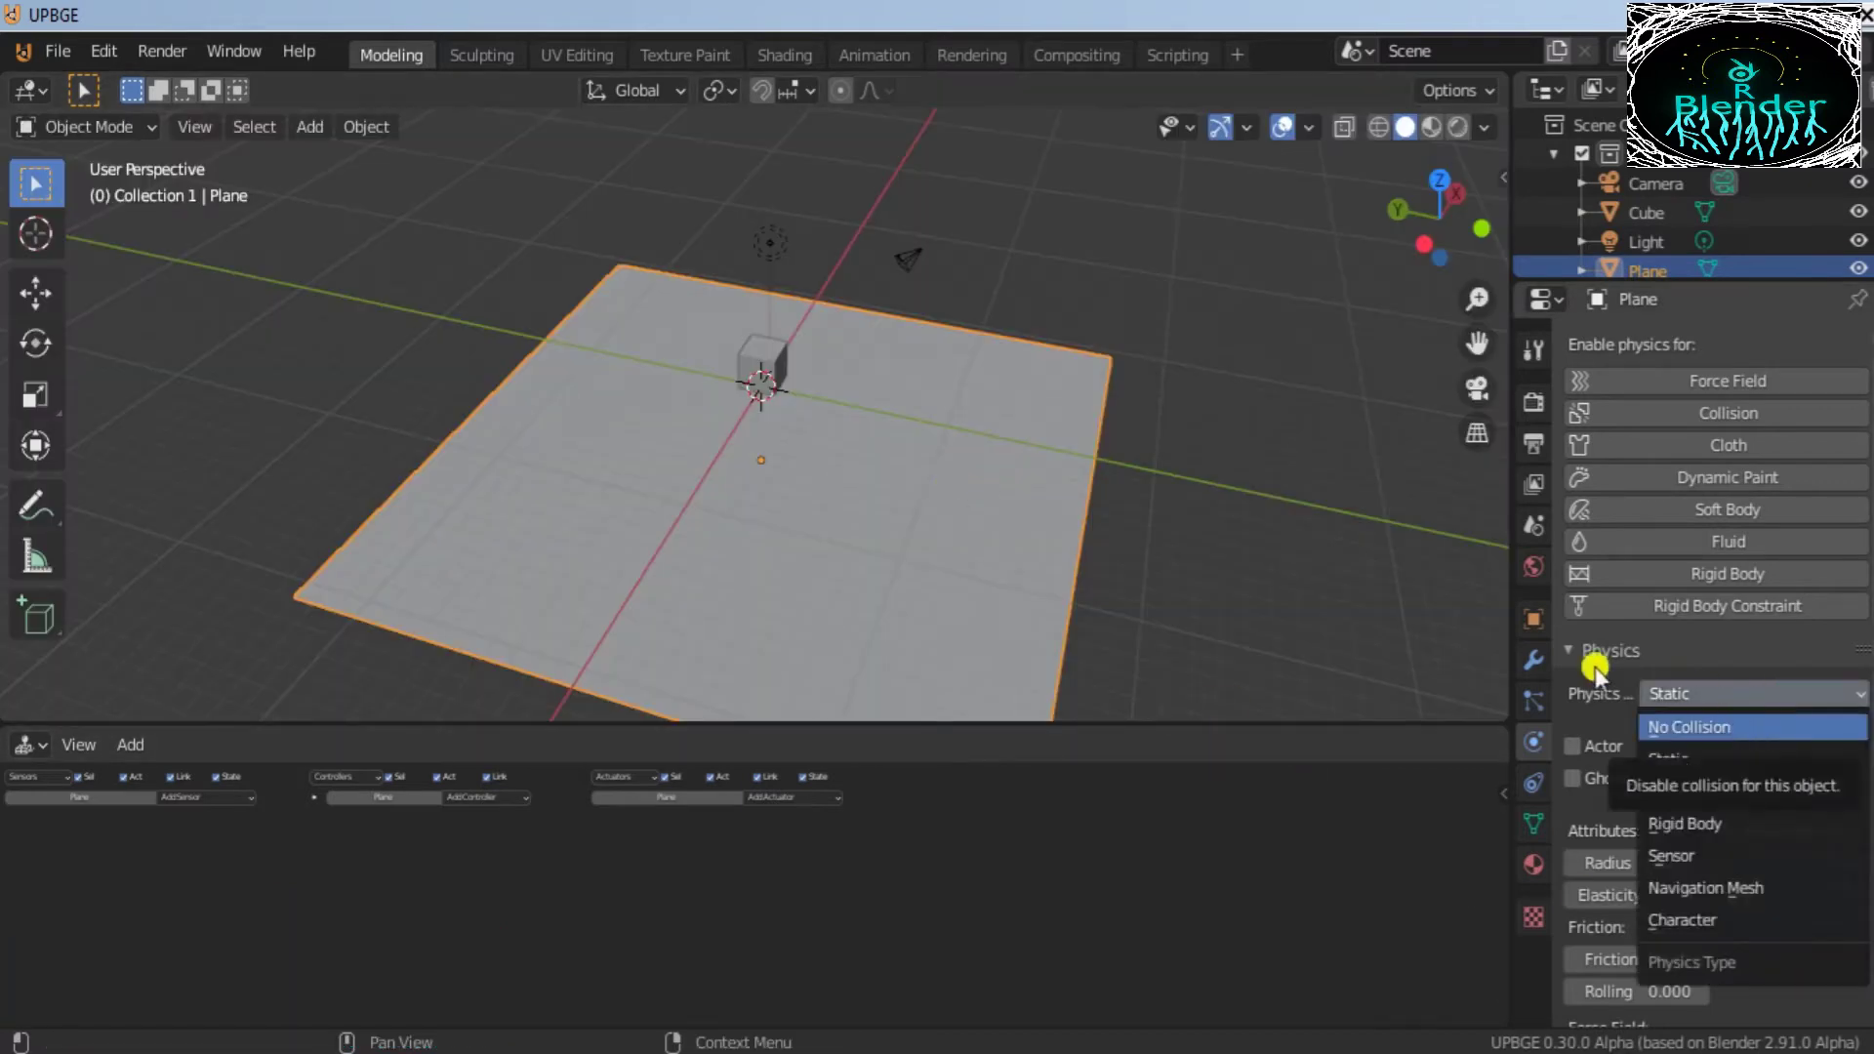
pyautogui.click(767, 353)
pyautogui.click(1690, 693)
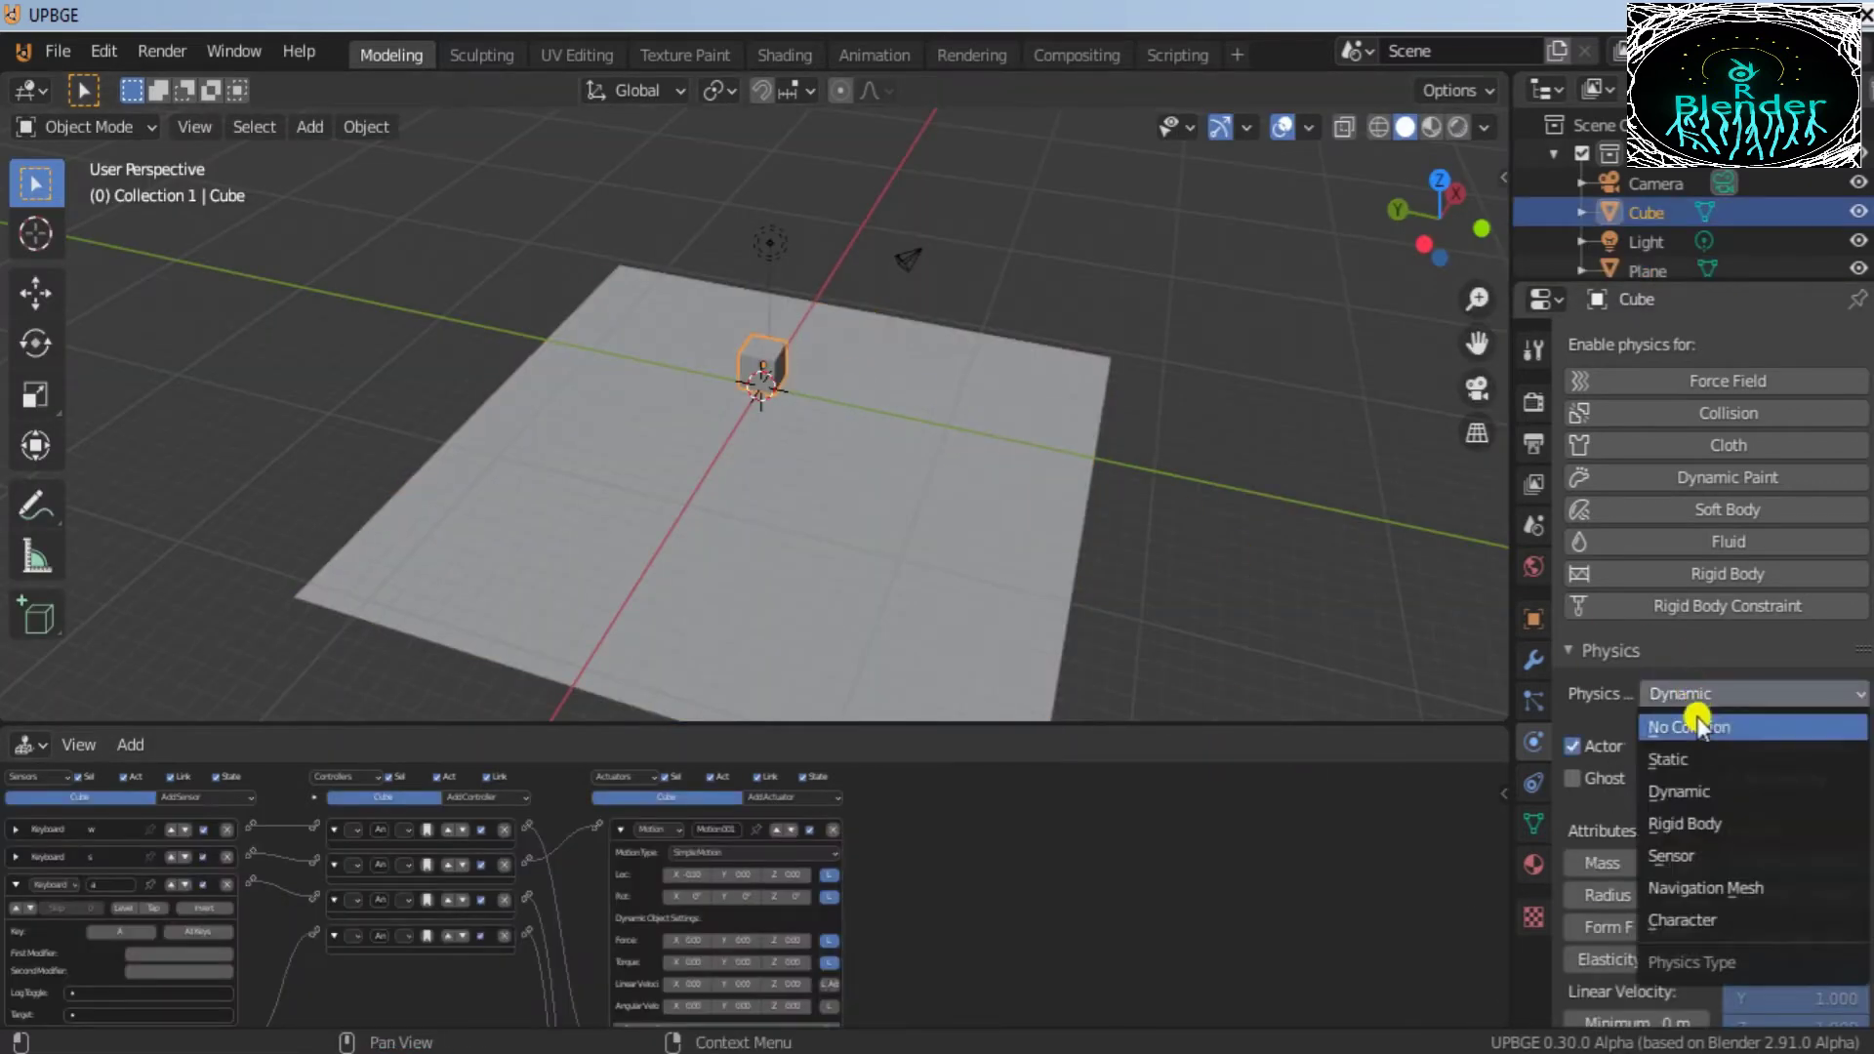
pyautogui.click(1688, 757)
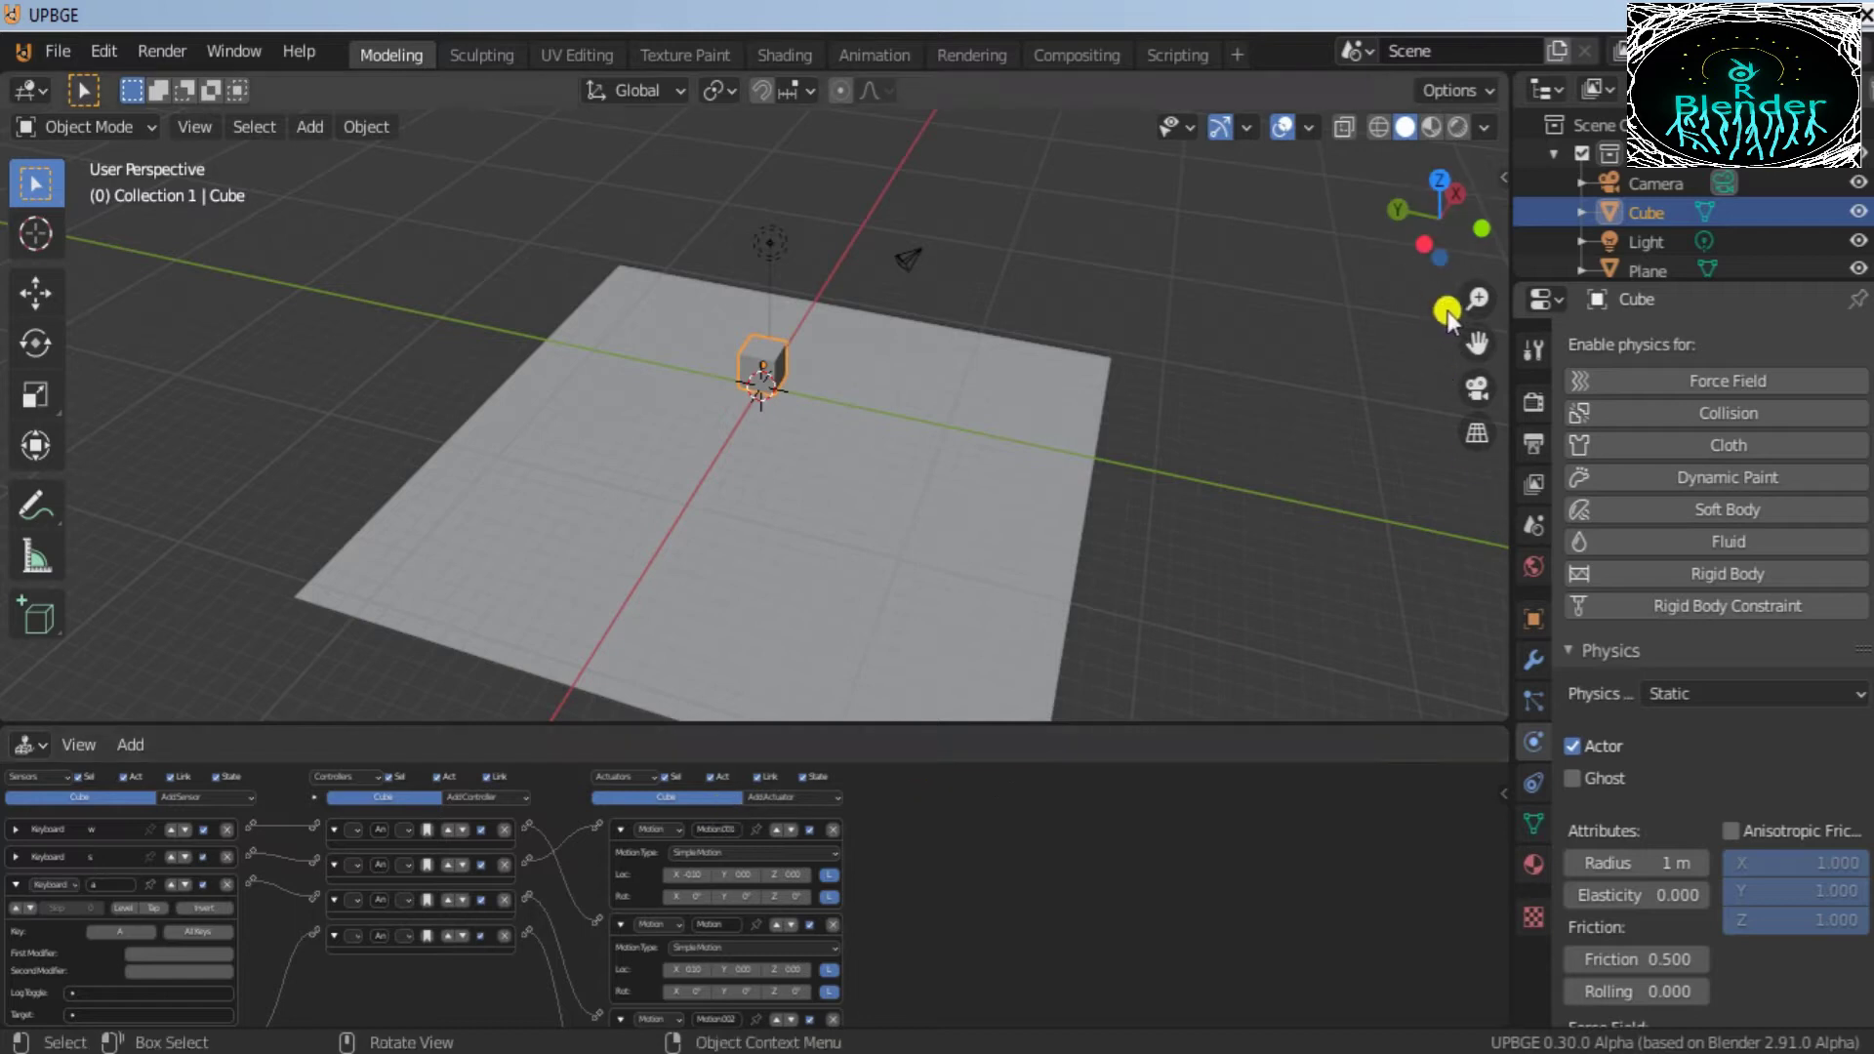
# Step: Select the ground plane and enable Rigid Body Constraint, Rigid Body and Collision physics on it
pyautogui.moveTo(1443, 231); pyautogui.dragTo(40, 121)
pyautogui.click(1023, 488)
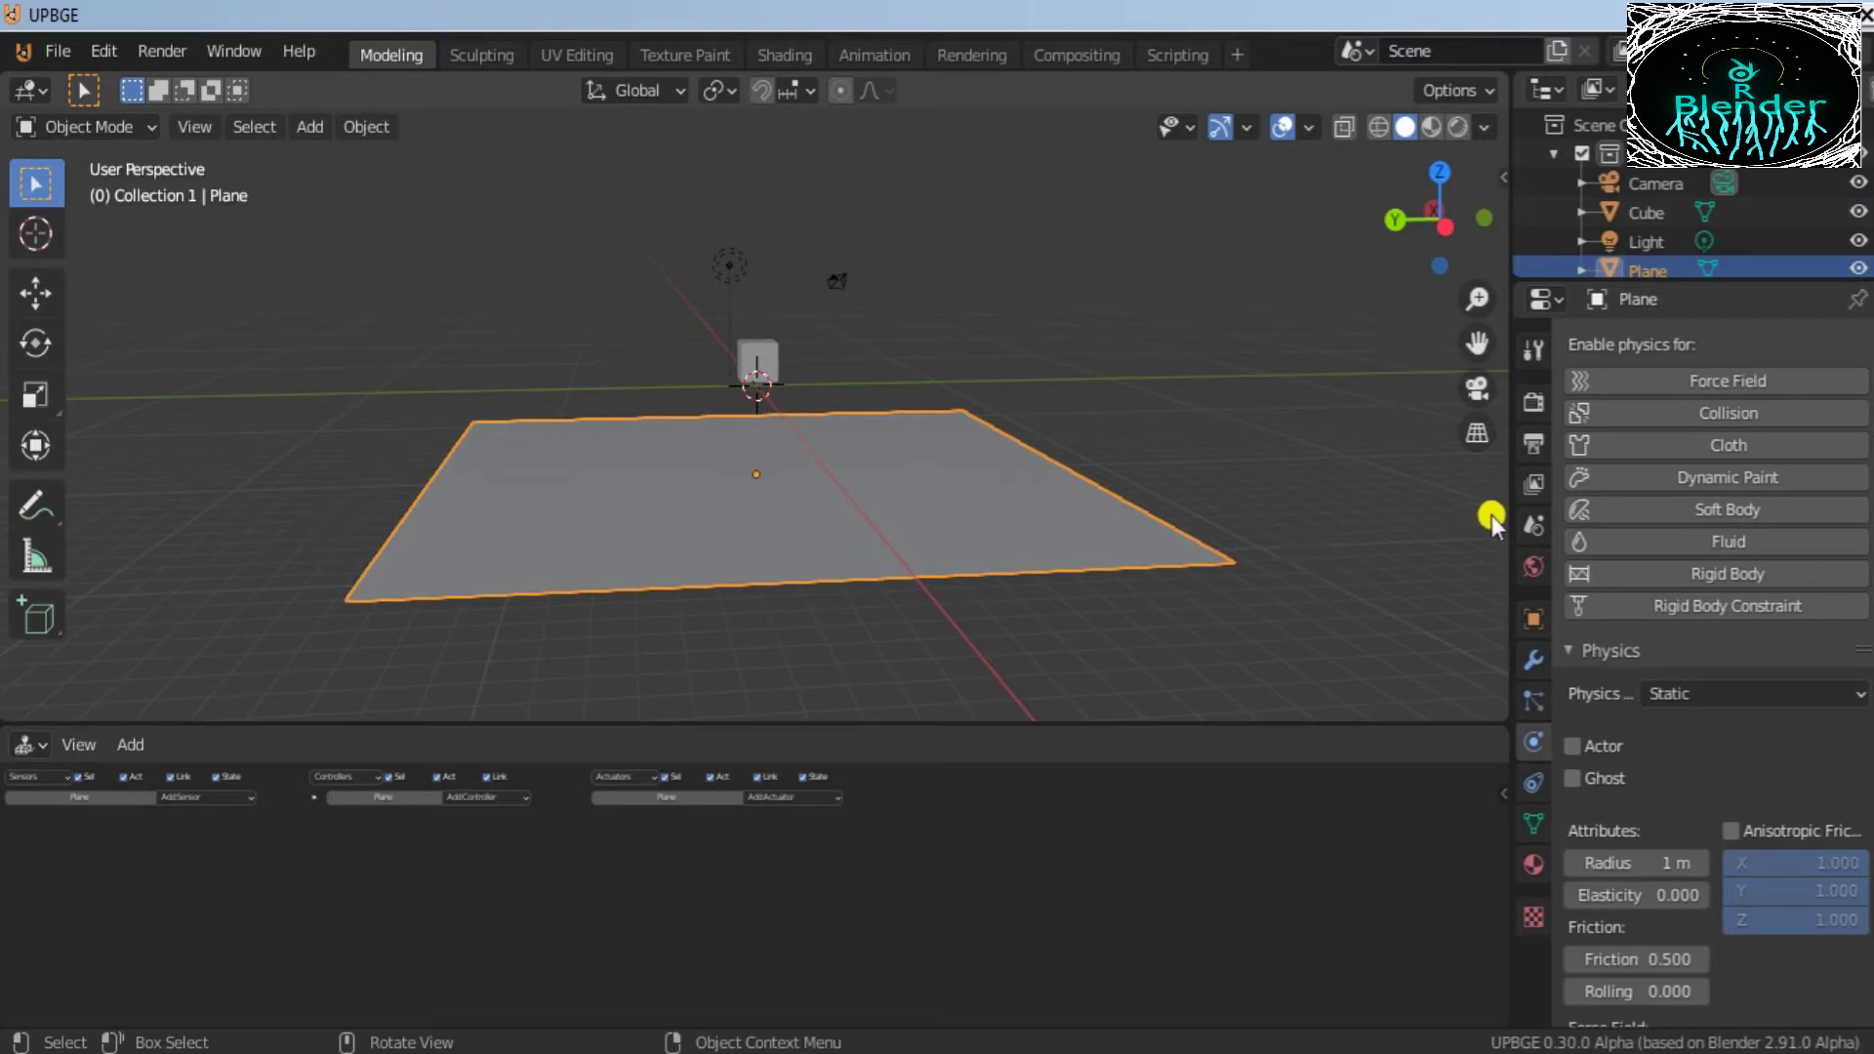
pyautogui.click(760, 363)
pyautogui.click(858, 488)
pyautogui.click(1613, 606)
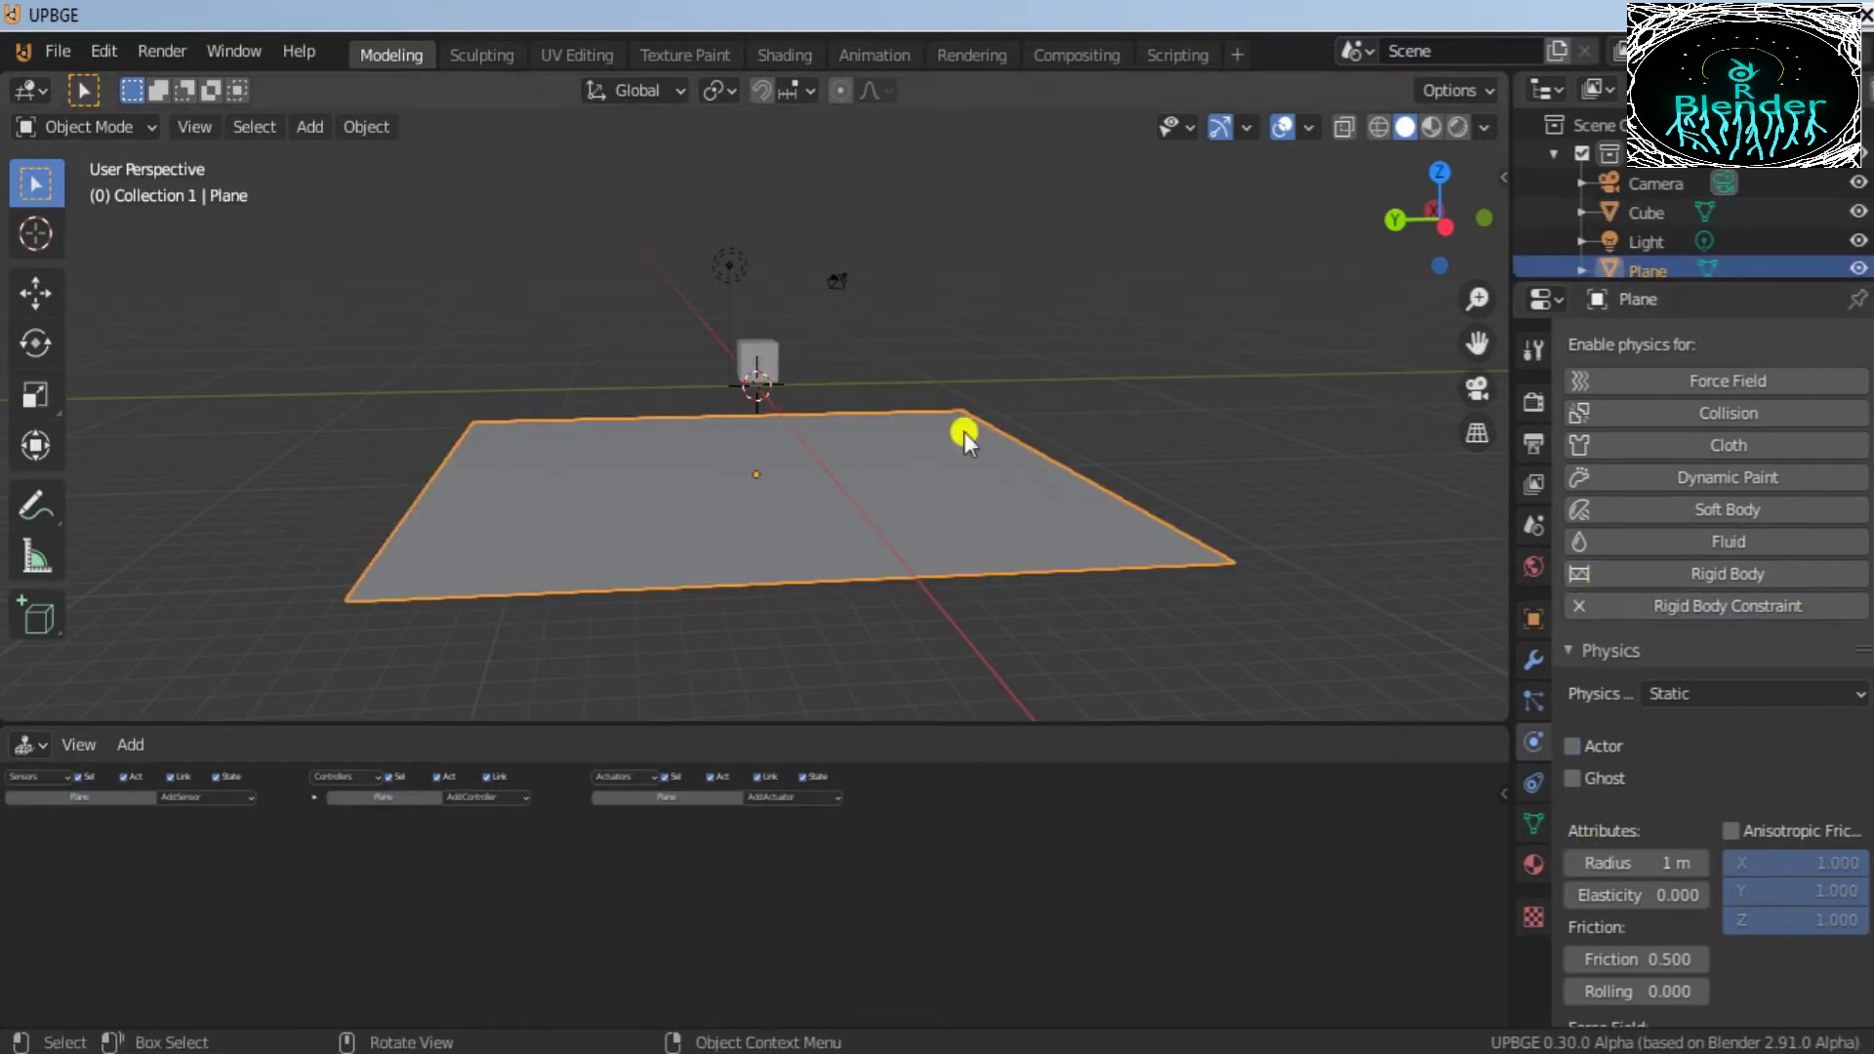
pyautogui.click(1600, 574)
pyautogui.click(1686, 413)
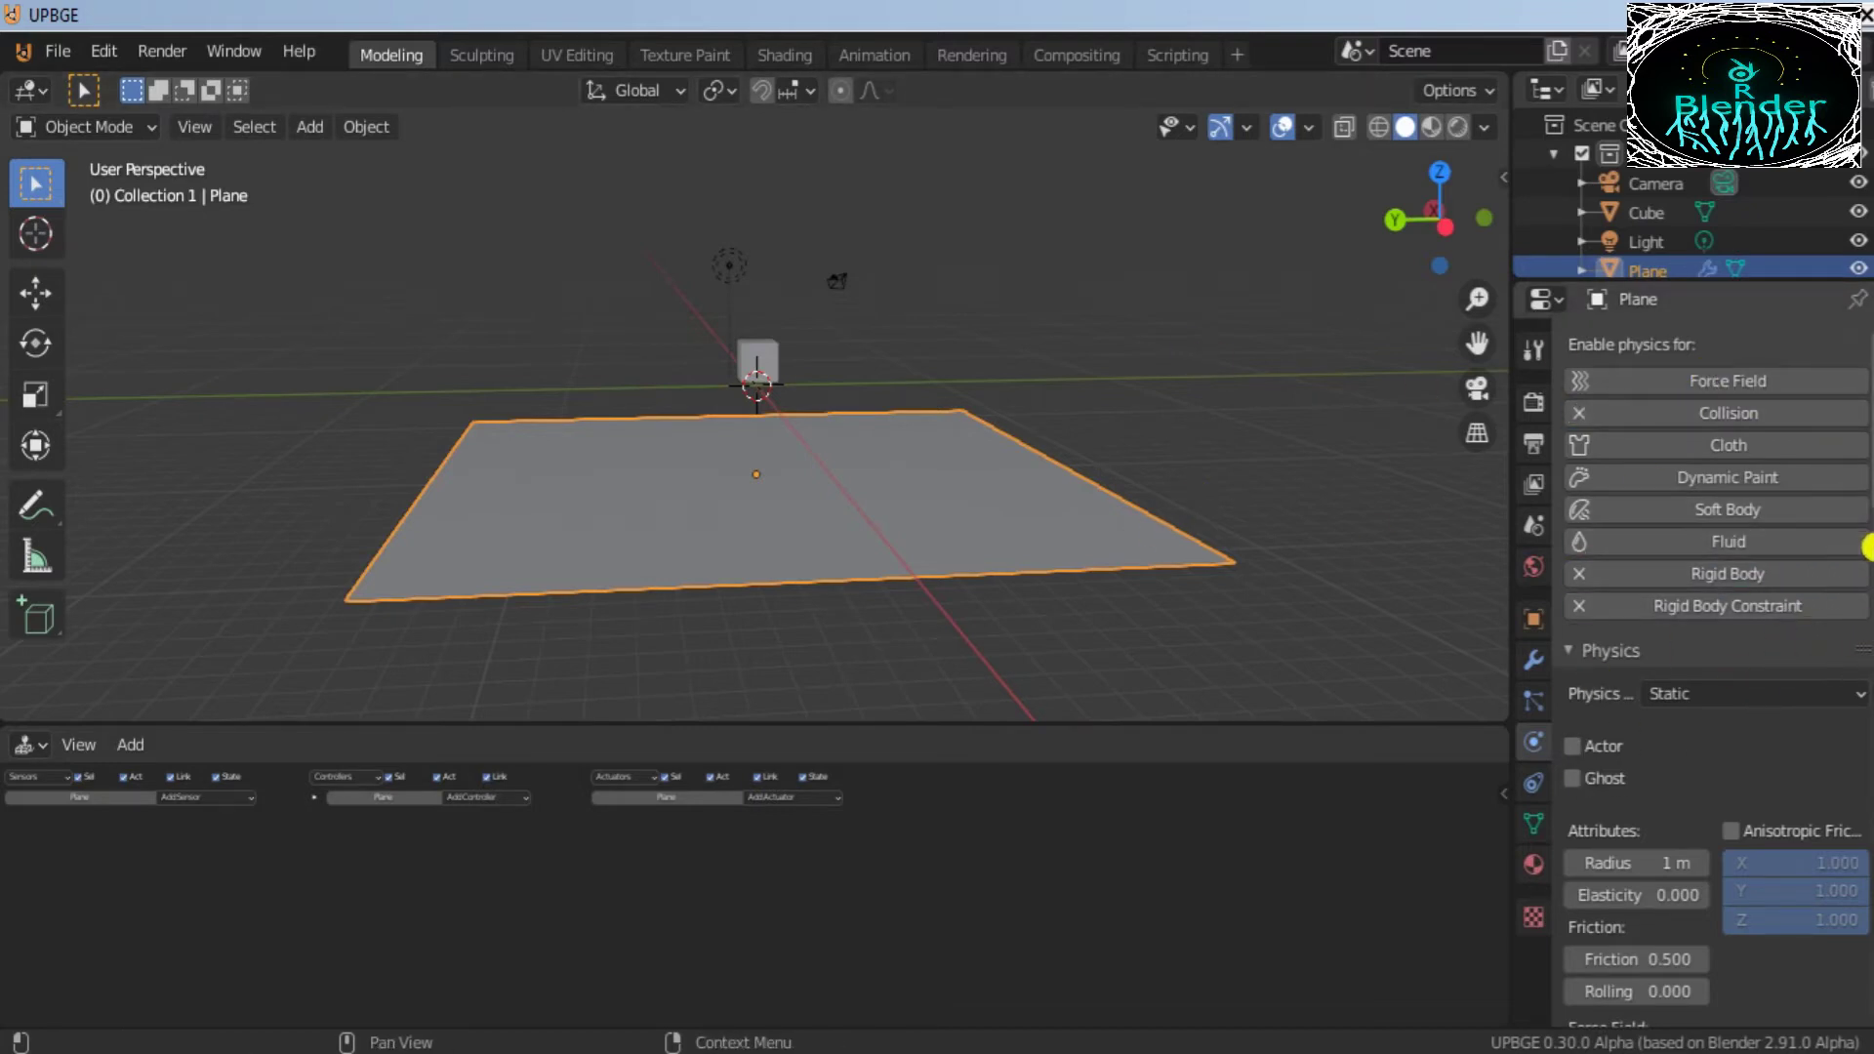
# Step: Set the ground plane's rigid body type to Passive and look over its remaining physics settings
pyautogui.scroll(-10, 1714, 734)
pyautogui.scroll(10, 1713, 734)
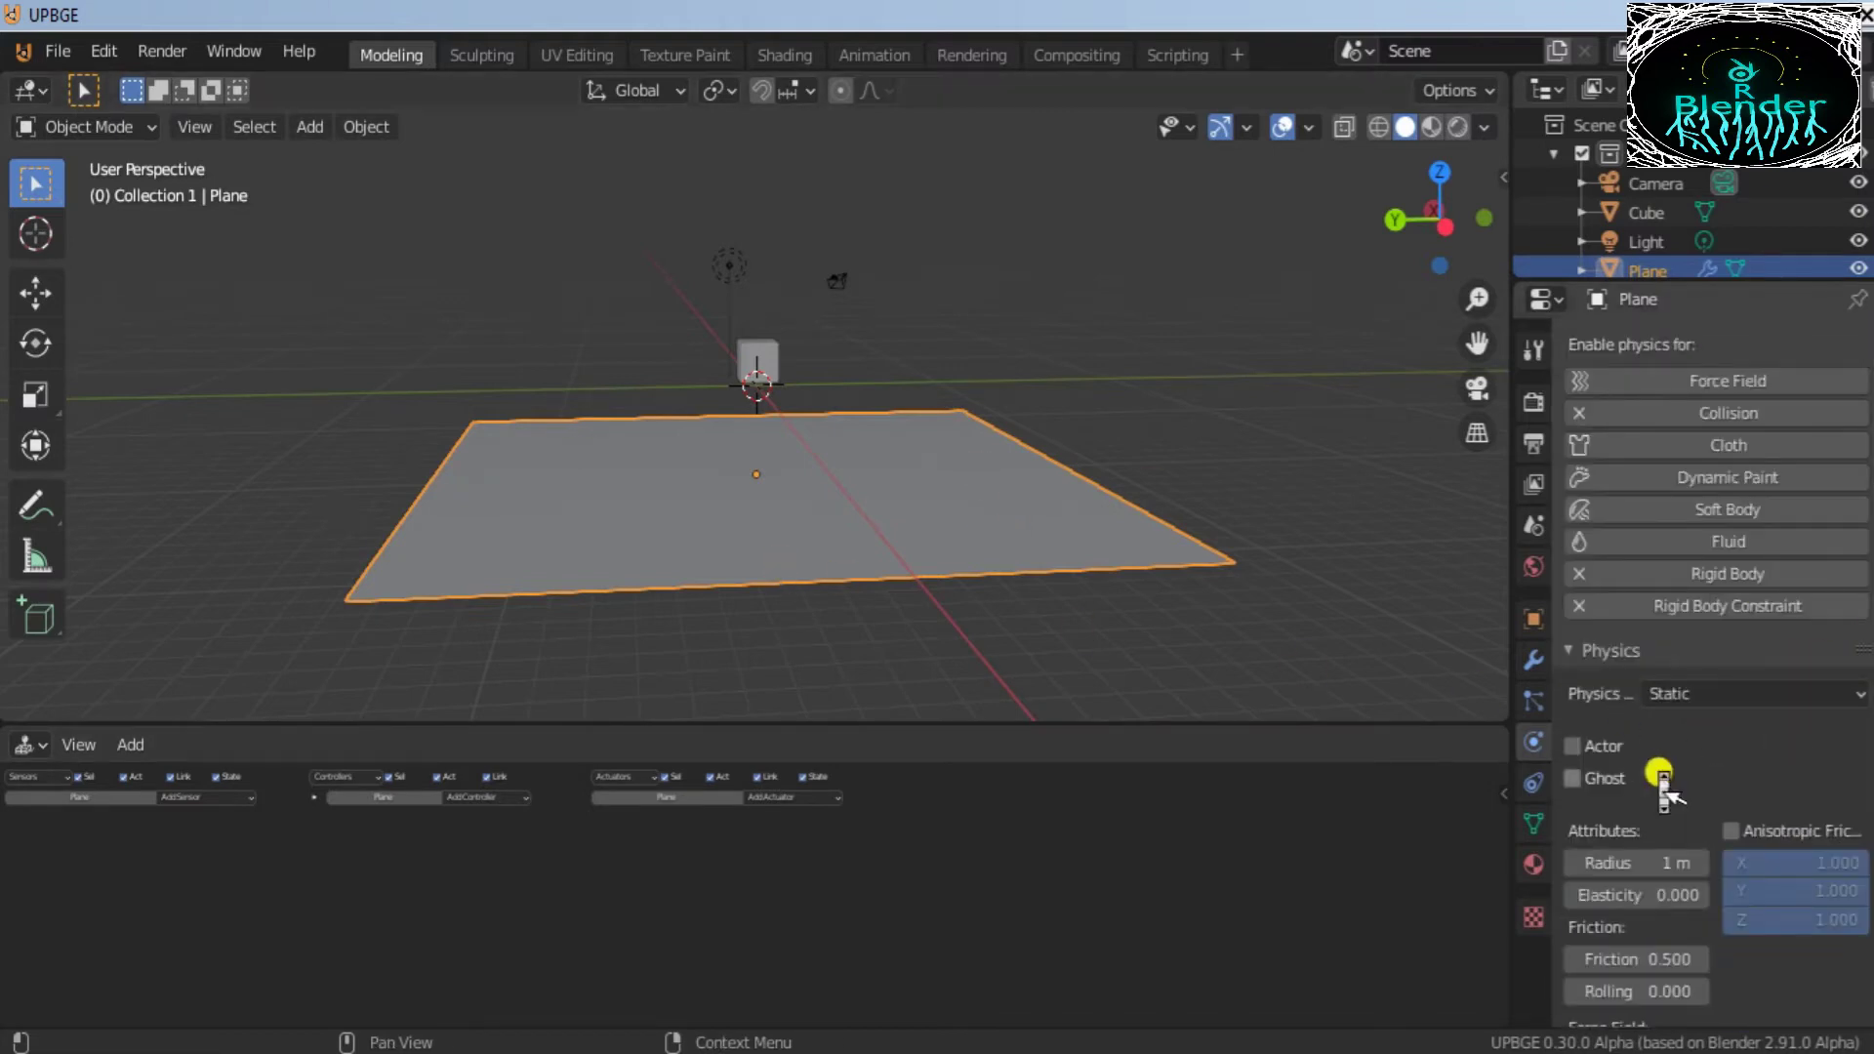
pyautogui.scroll(-15, 1662, 777)
pyautogui.scroll(-15, 1692, 882)
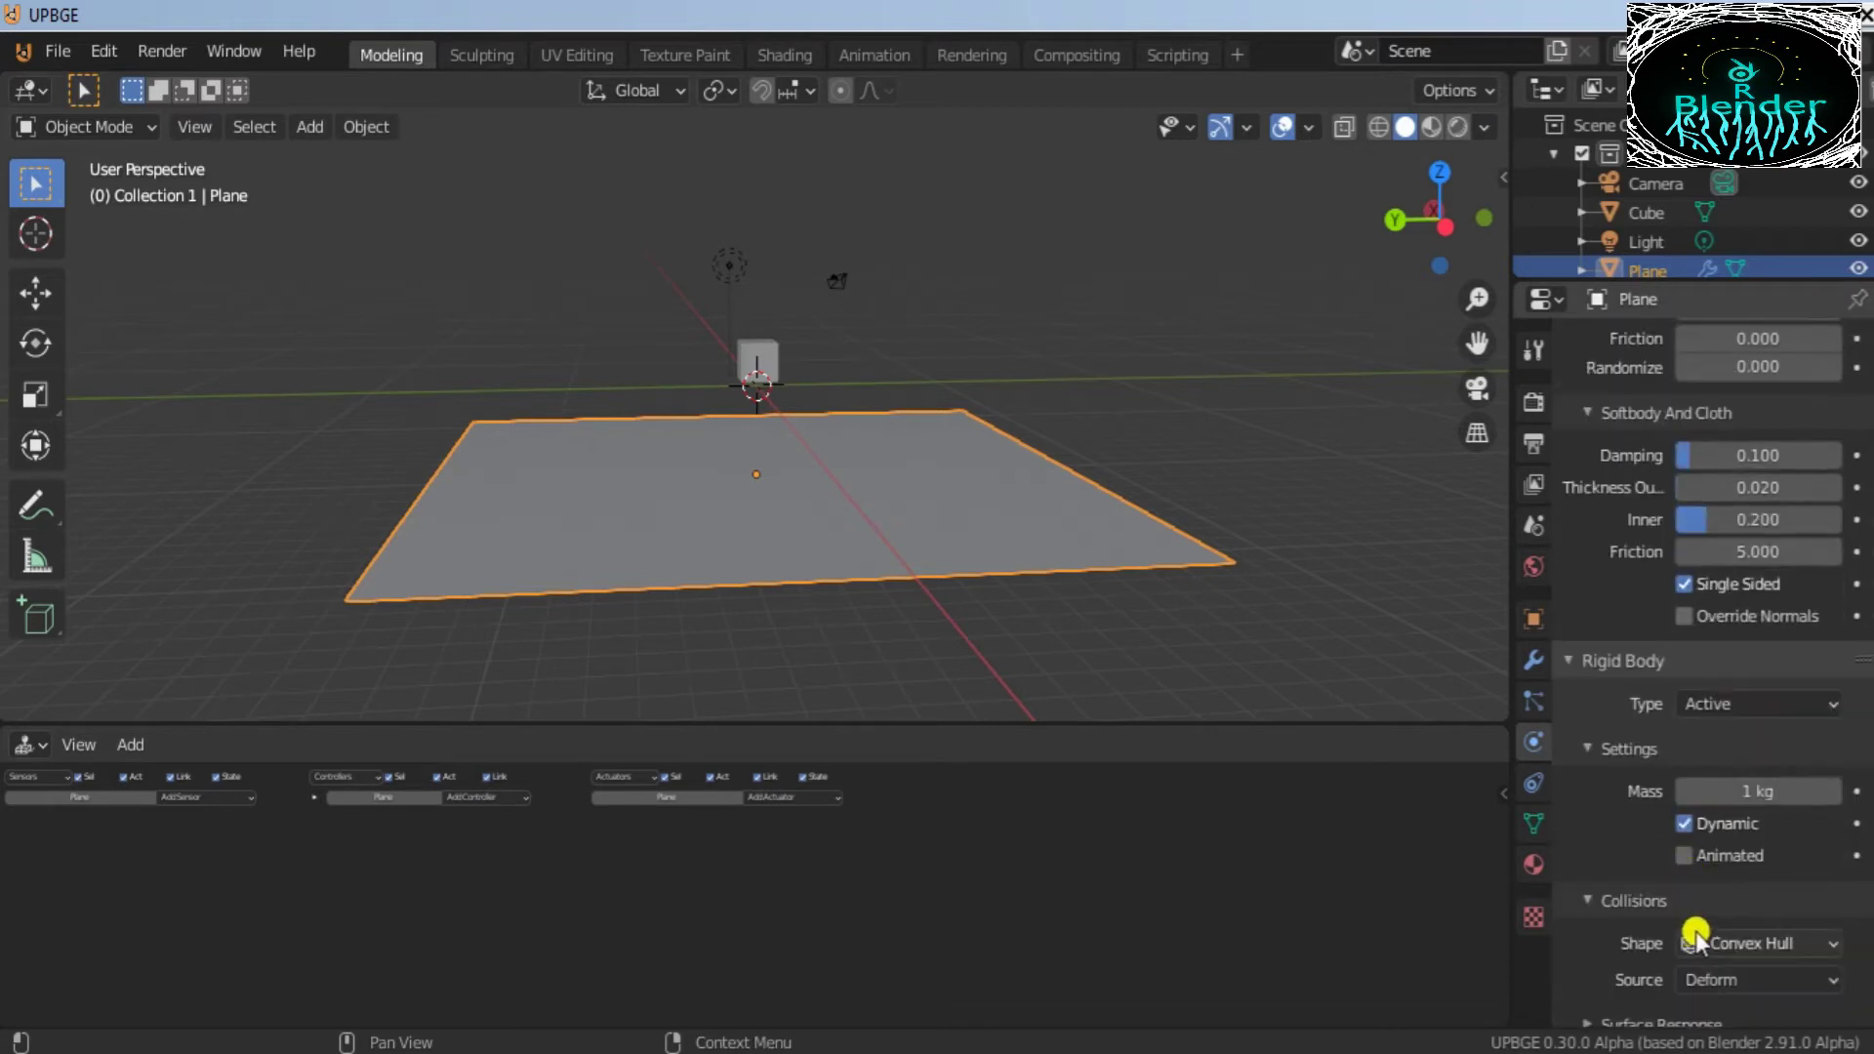
pyautogui.click(1775, 704)
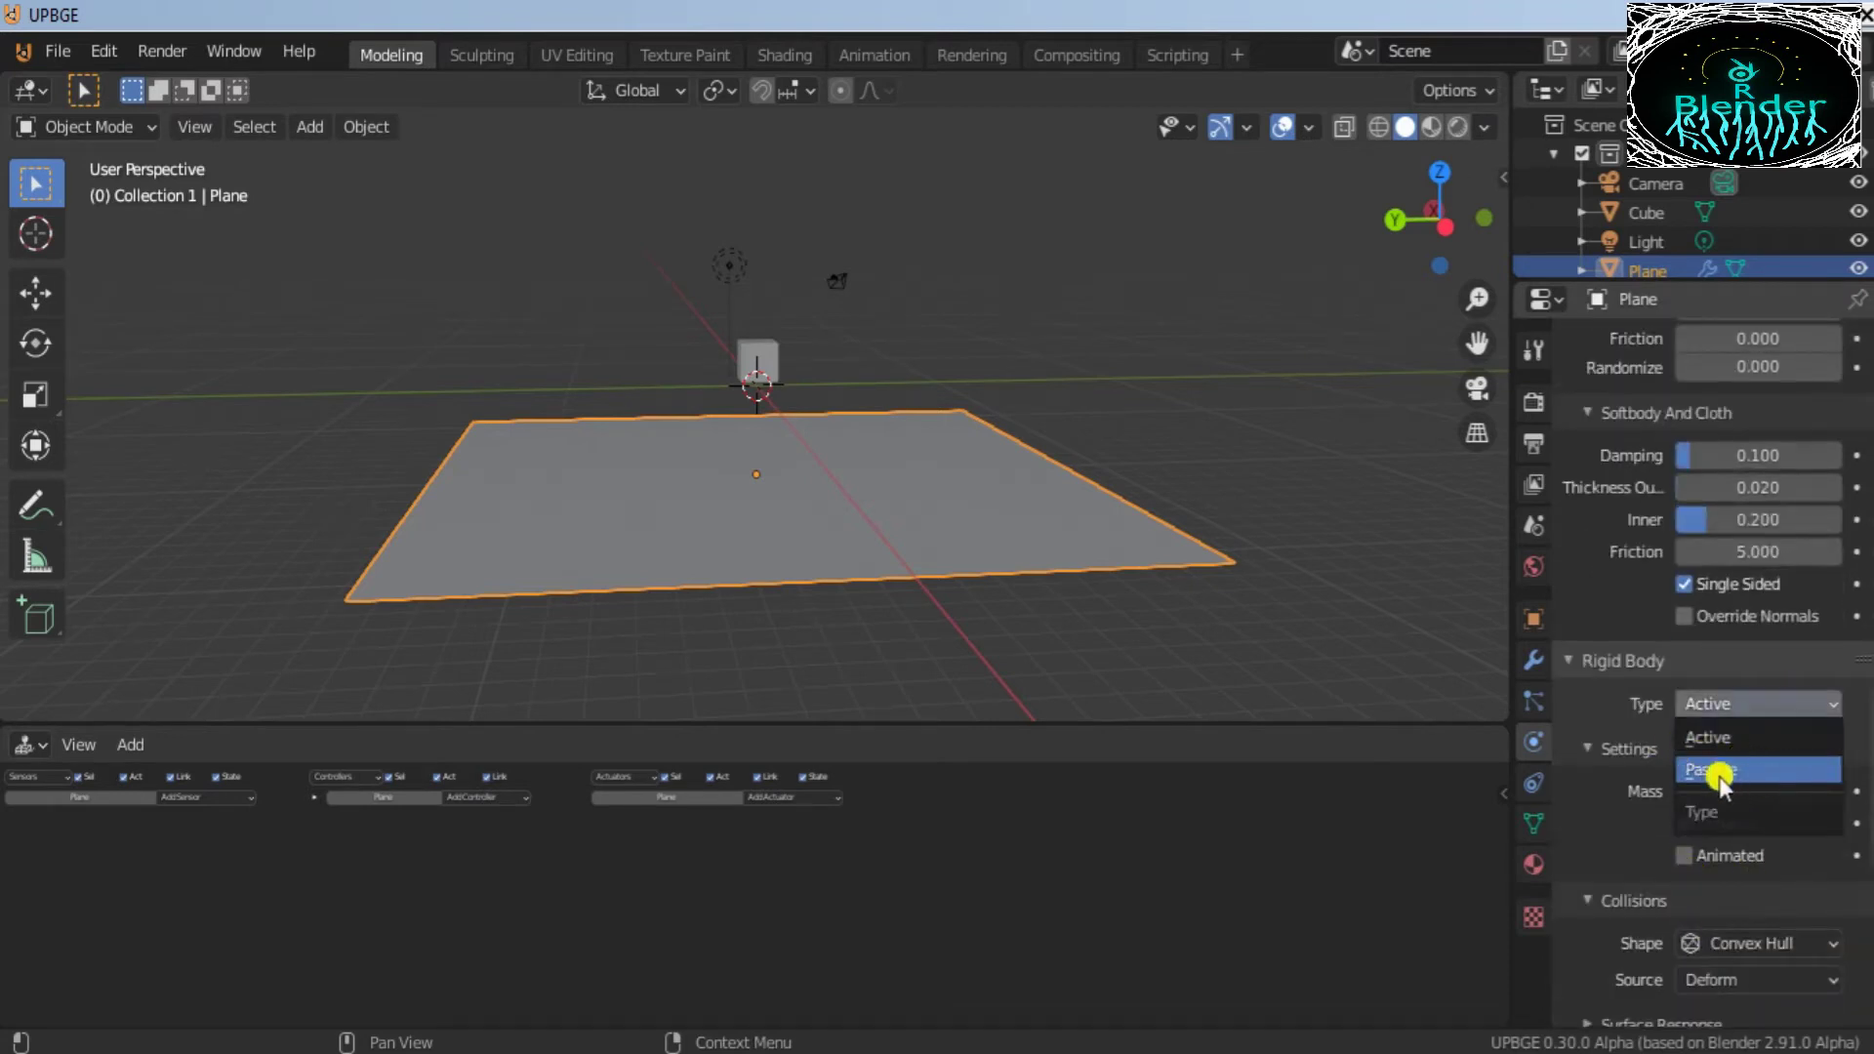
pyautogui.click(1752, 769)
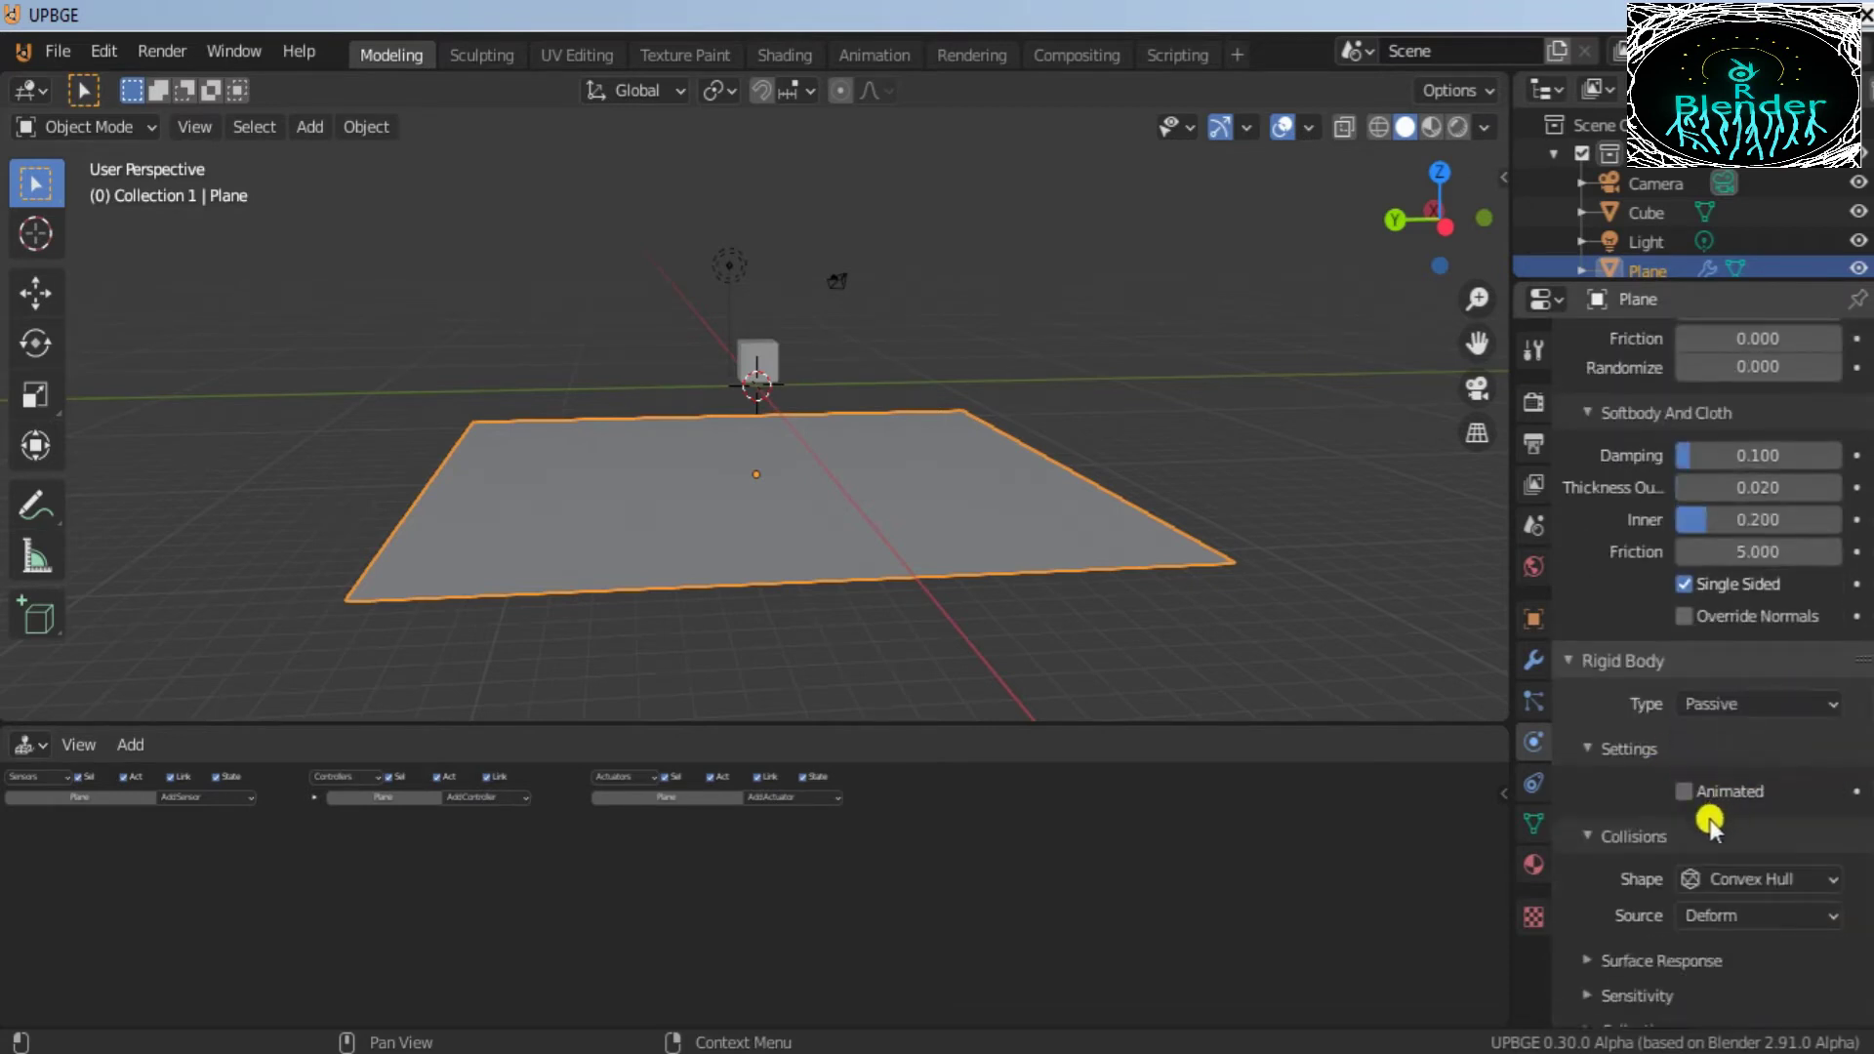
pyautogui.scroll(-10, 1715, 824)
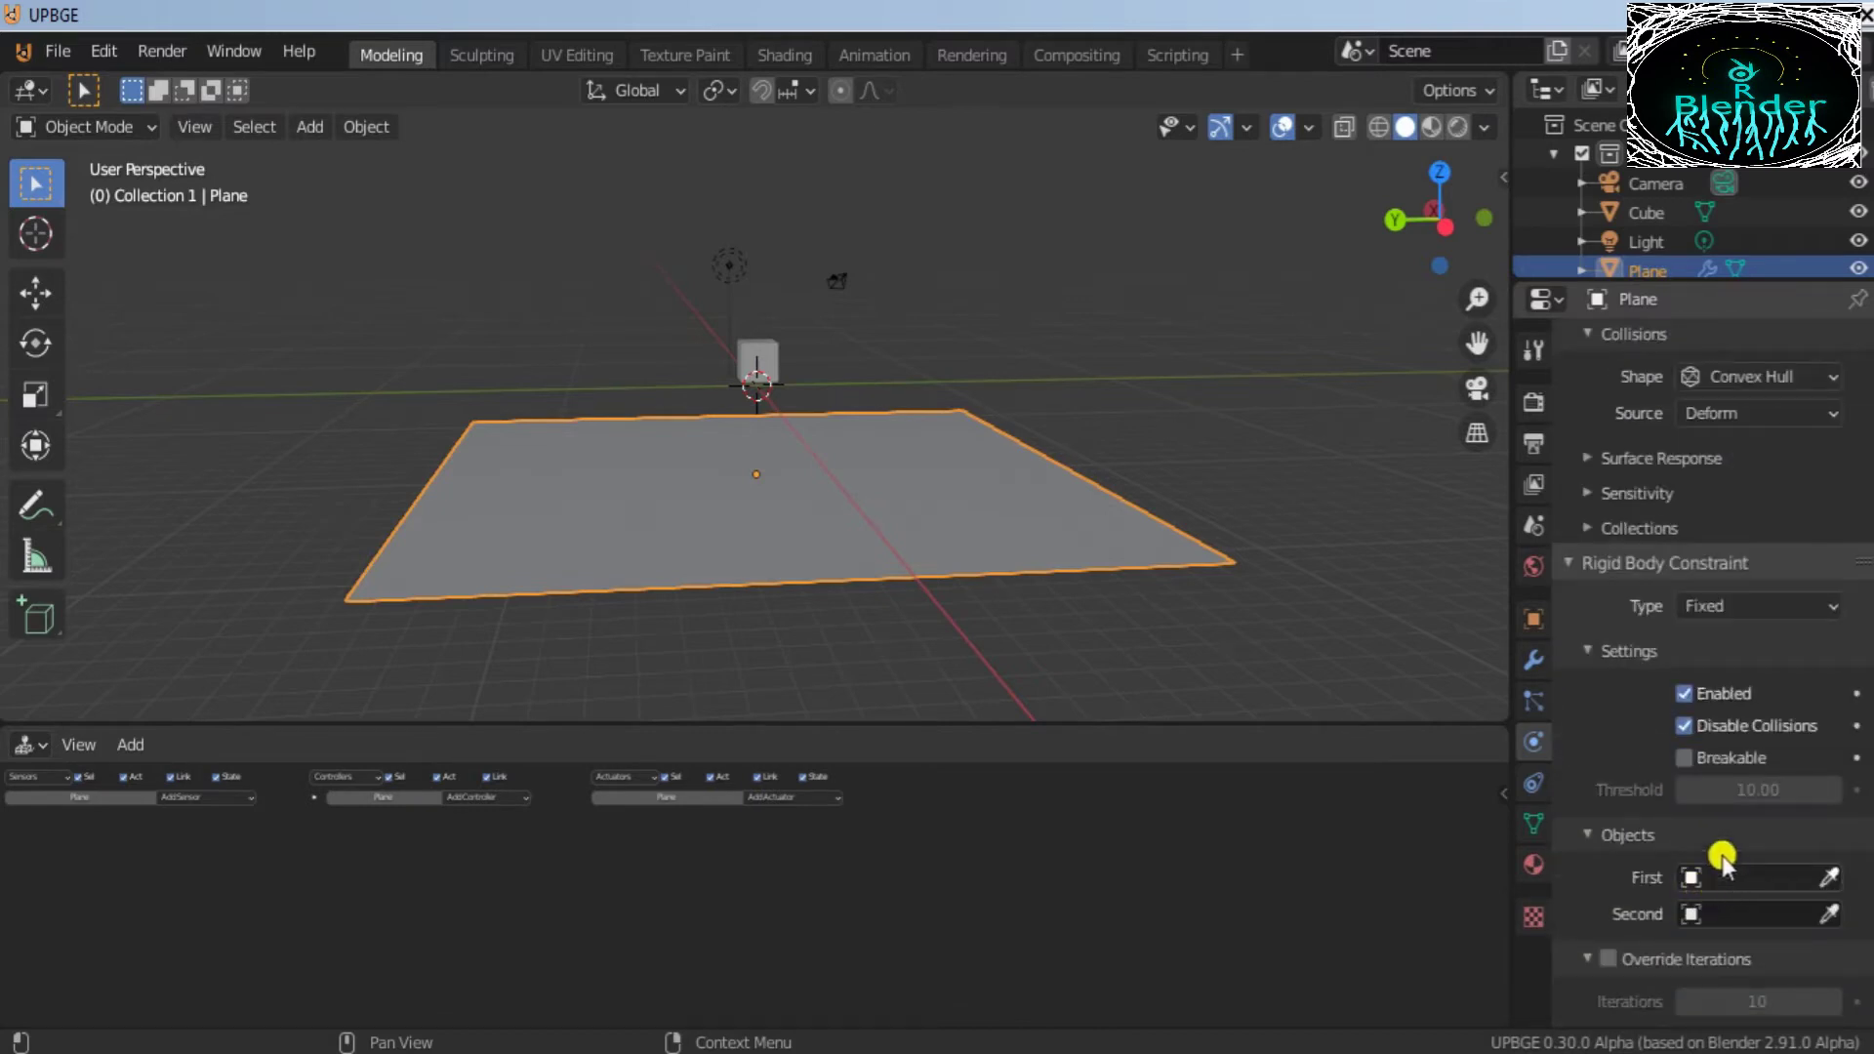
pyautogui.scroll(15, 1725, 876)
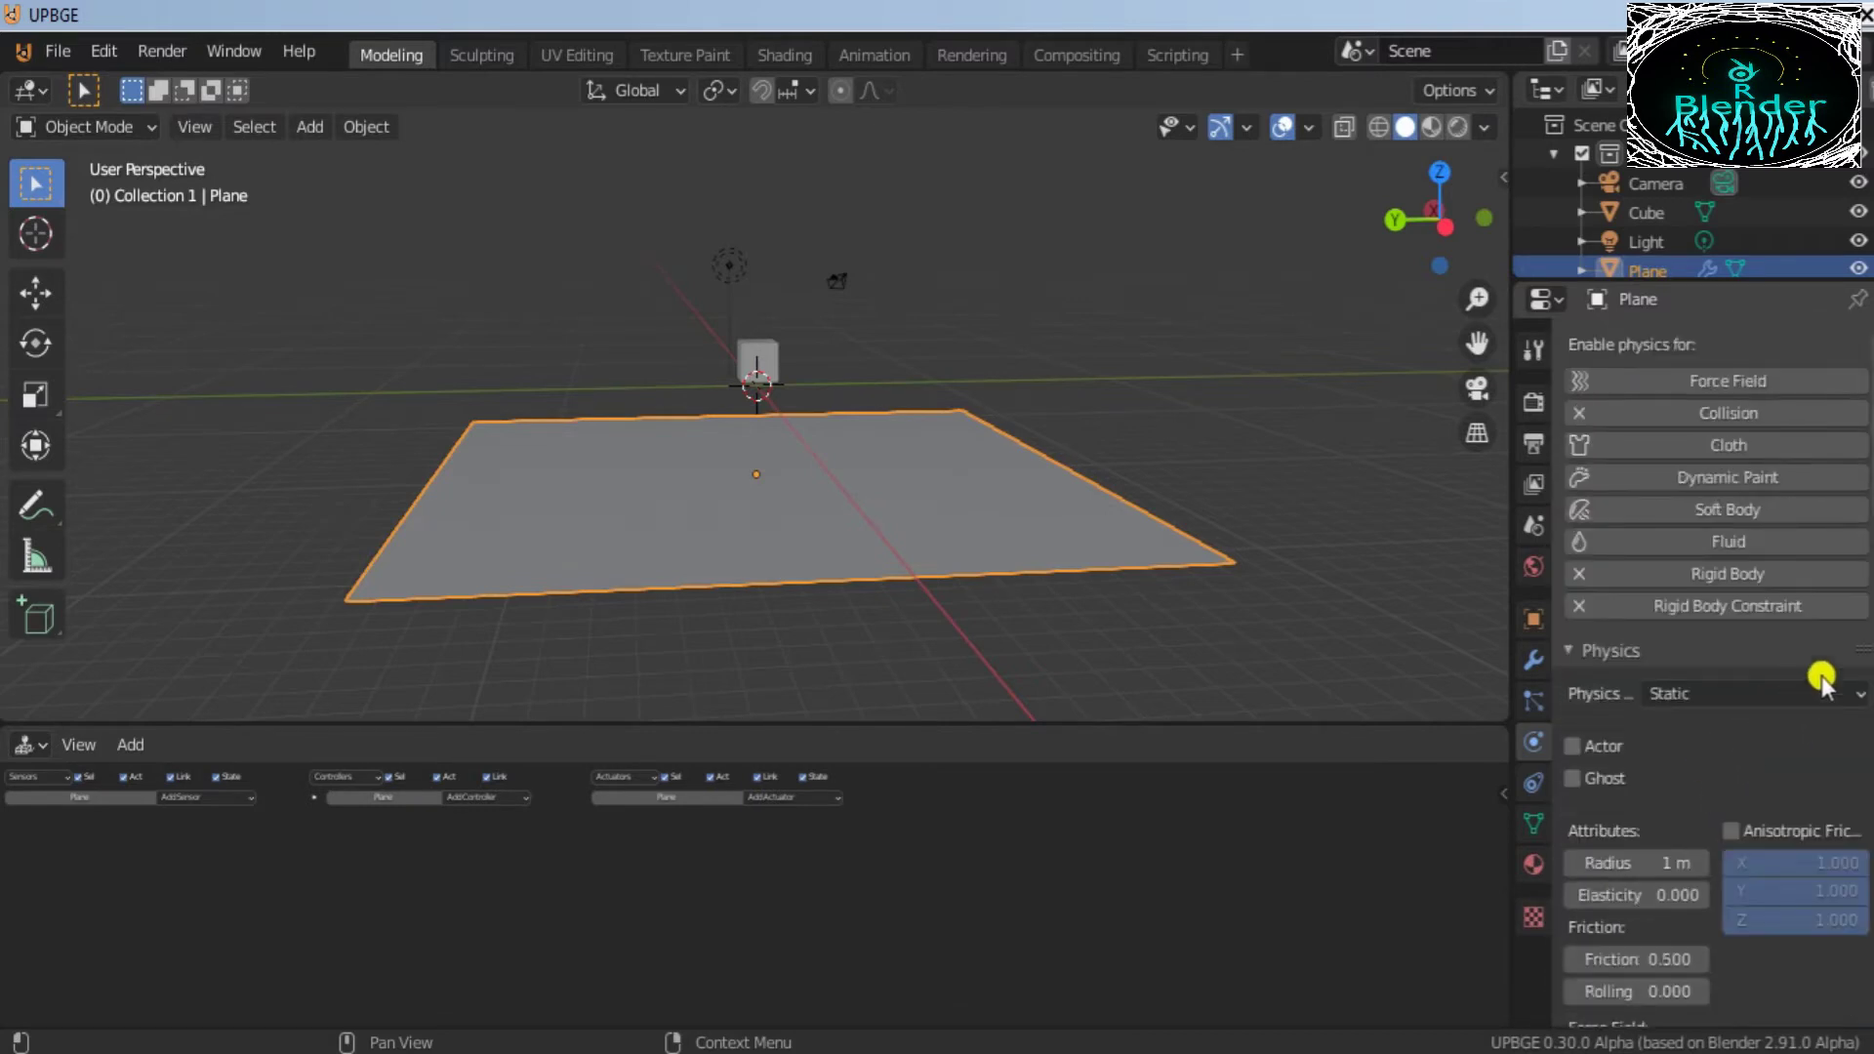
# Step: Select the cube and enable Collision, Rigid Body and Rigid Body Constraint physics on it
pyautogui.click(766, 364)
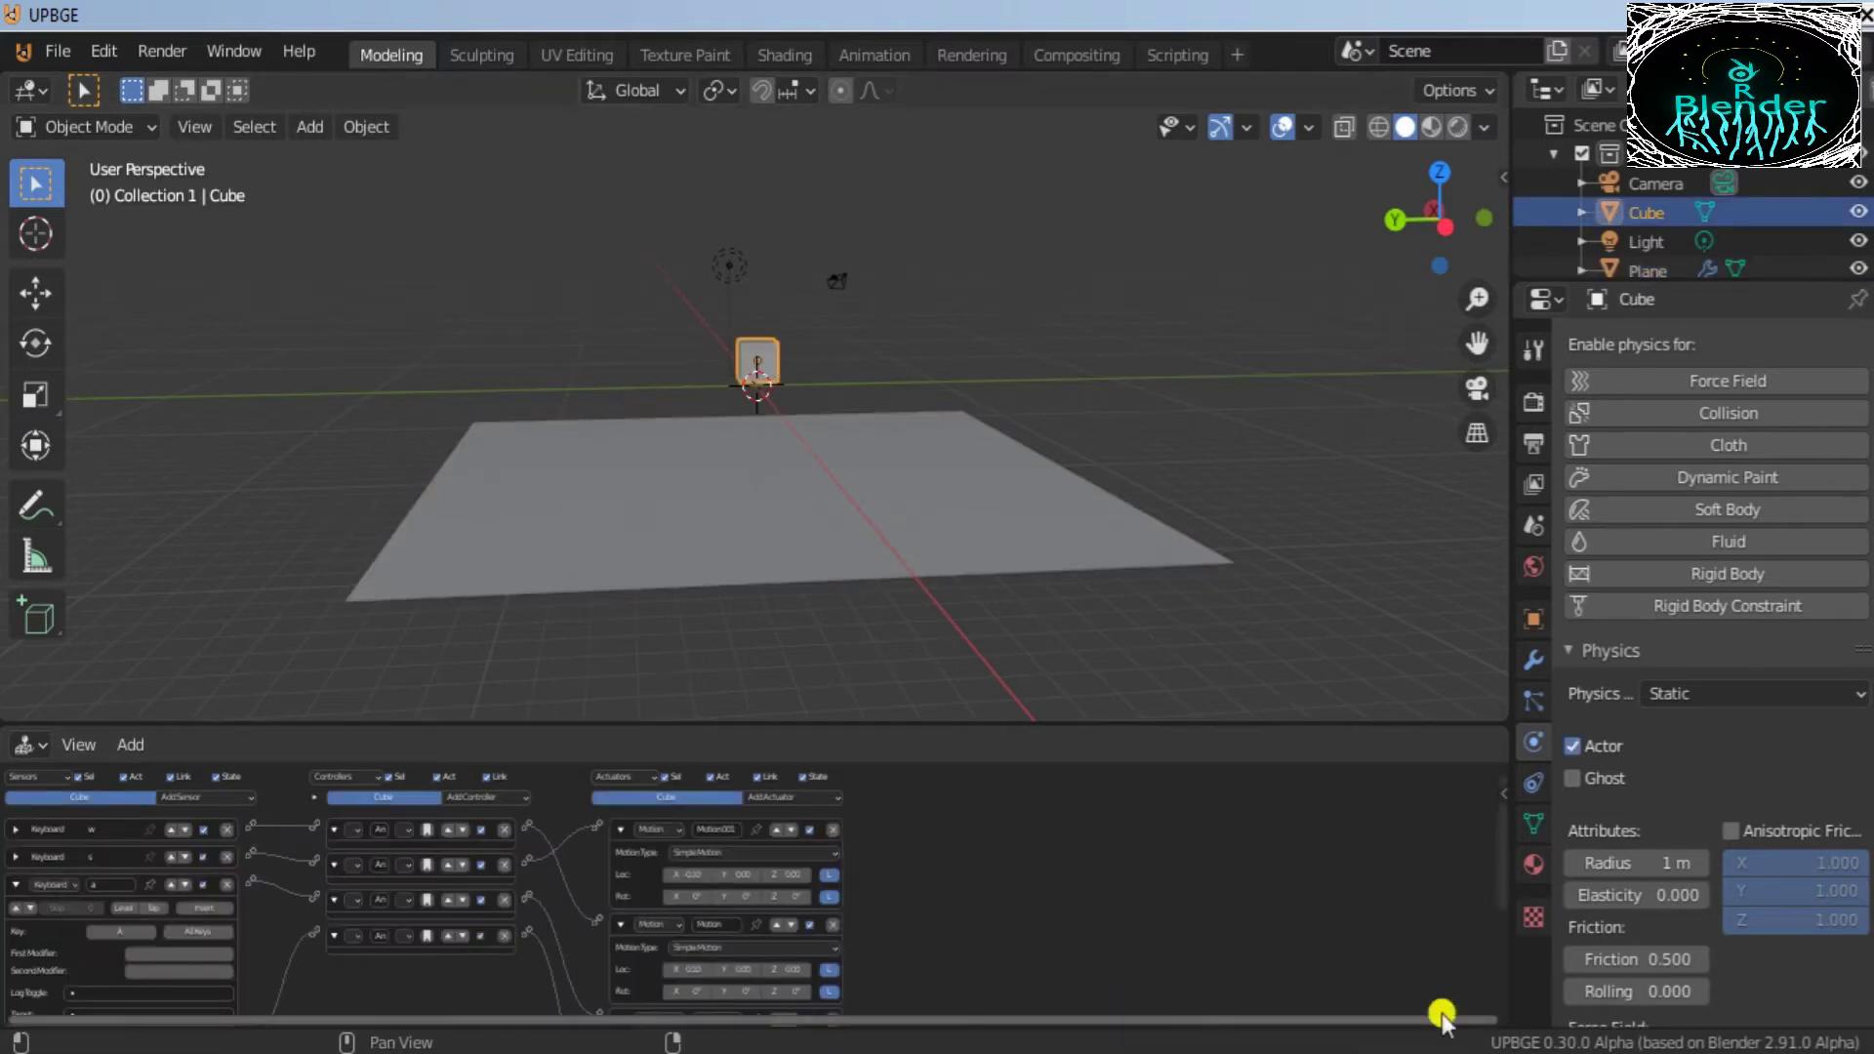
pyautogui.click(1644, 413)
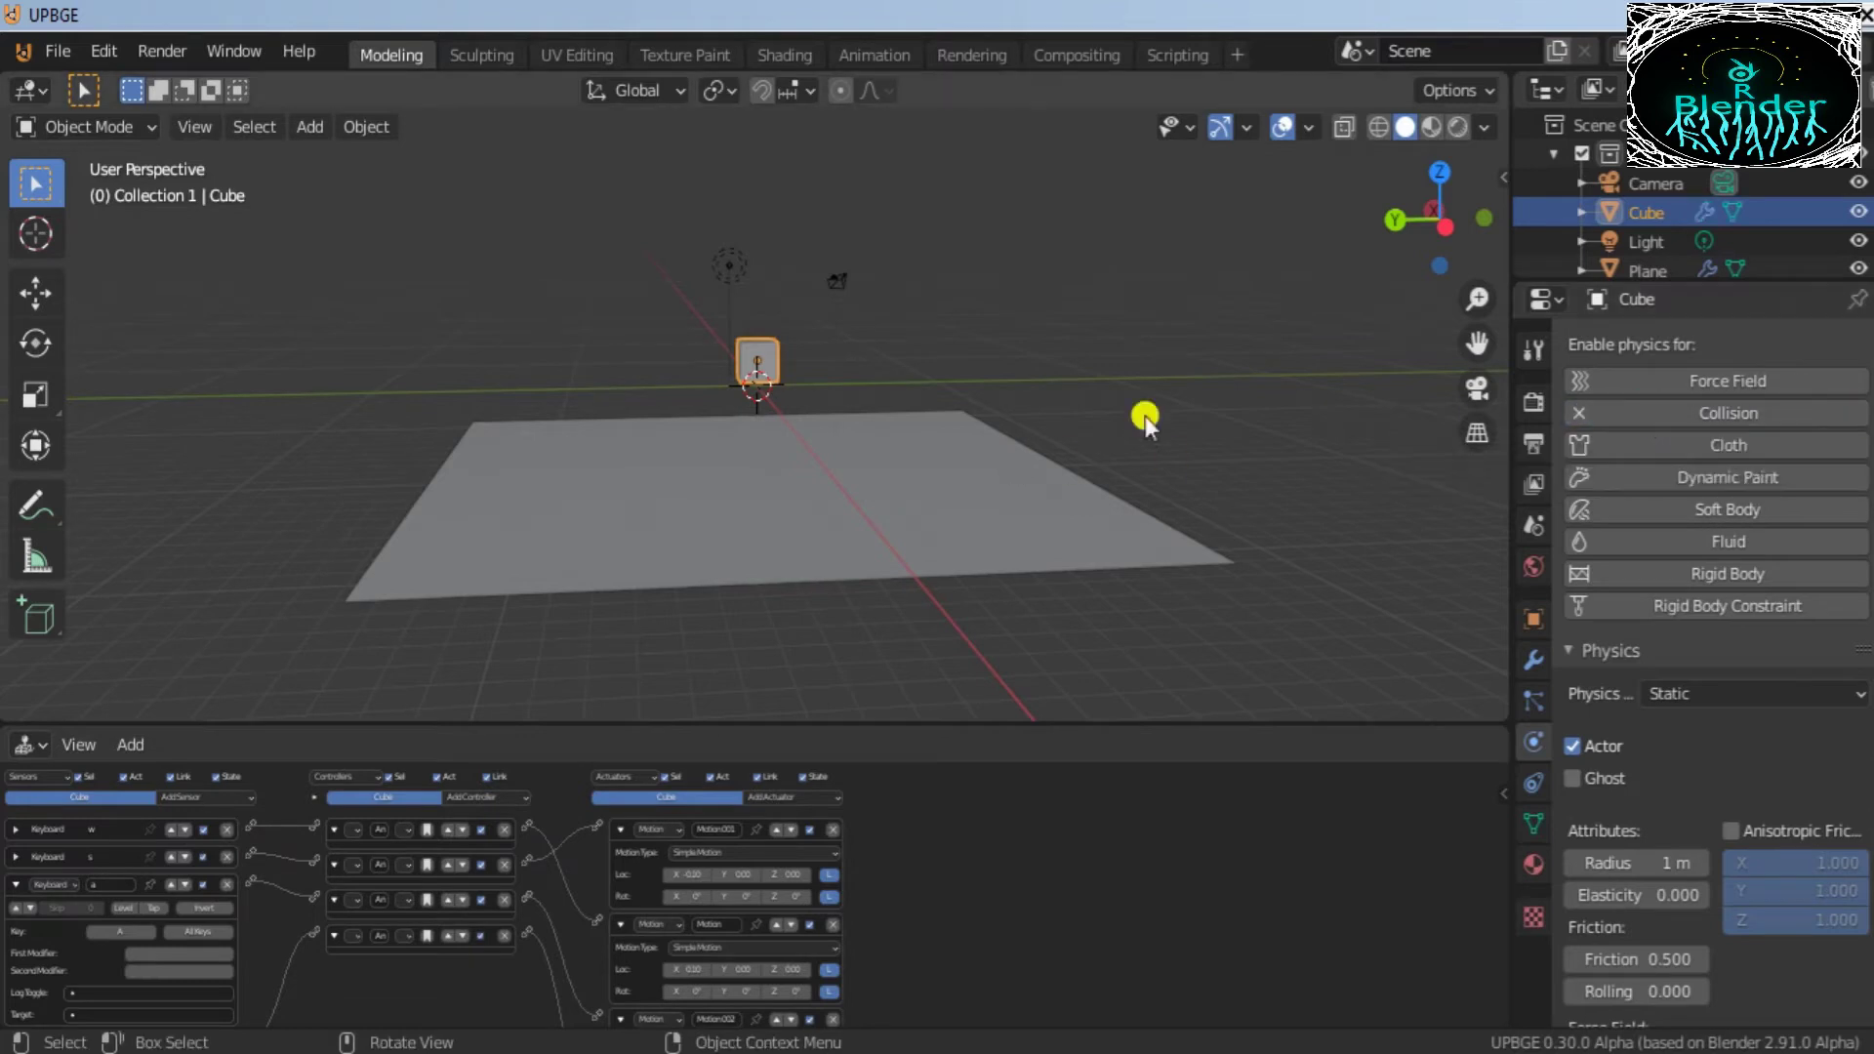
pyautogui.click(1728, 576)
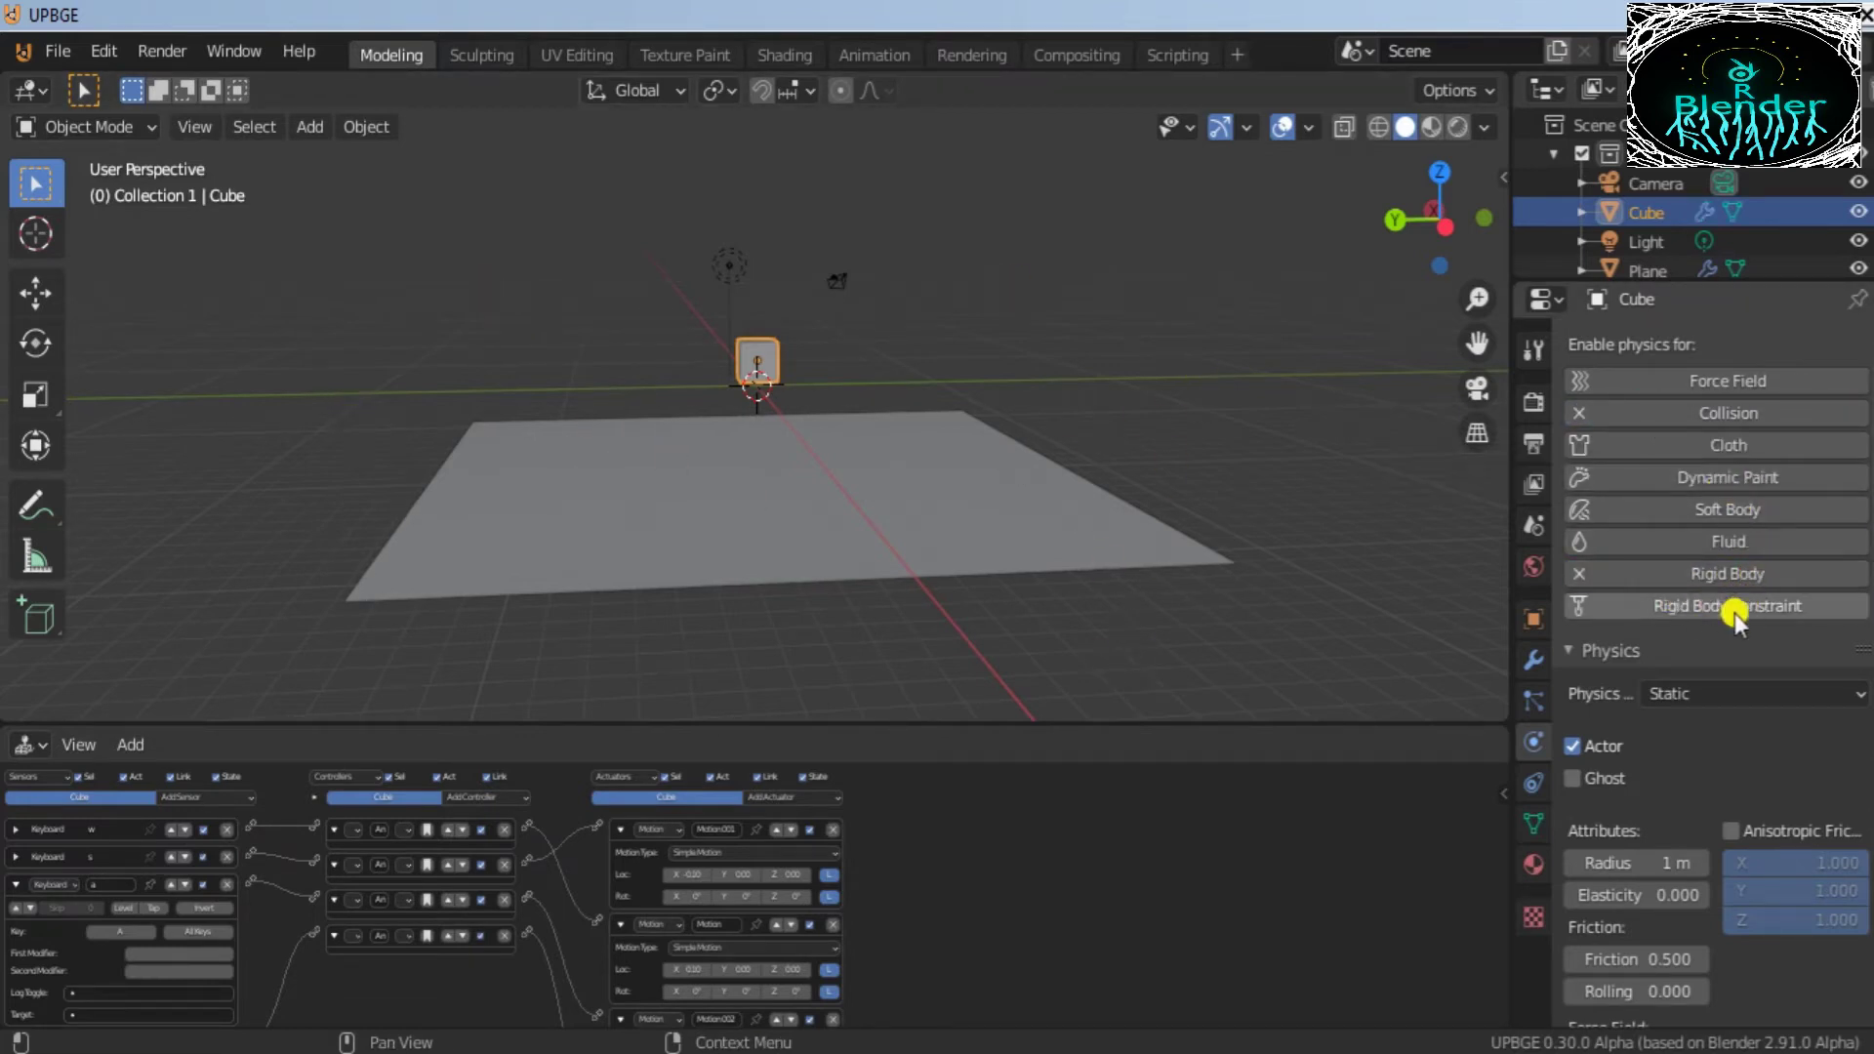
pyautogui.click(1713, 605)
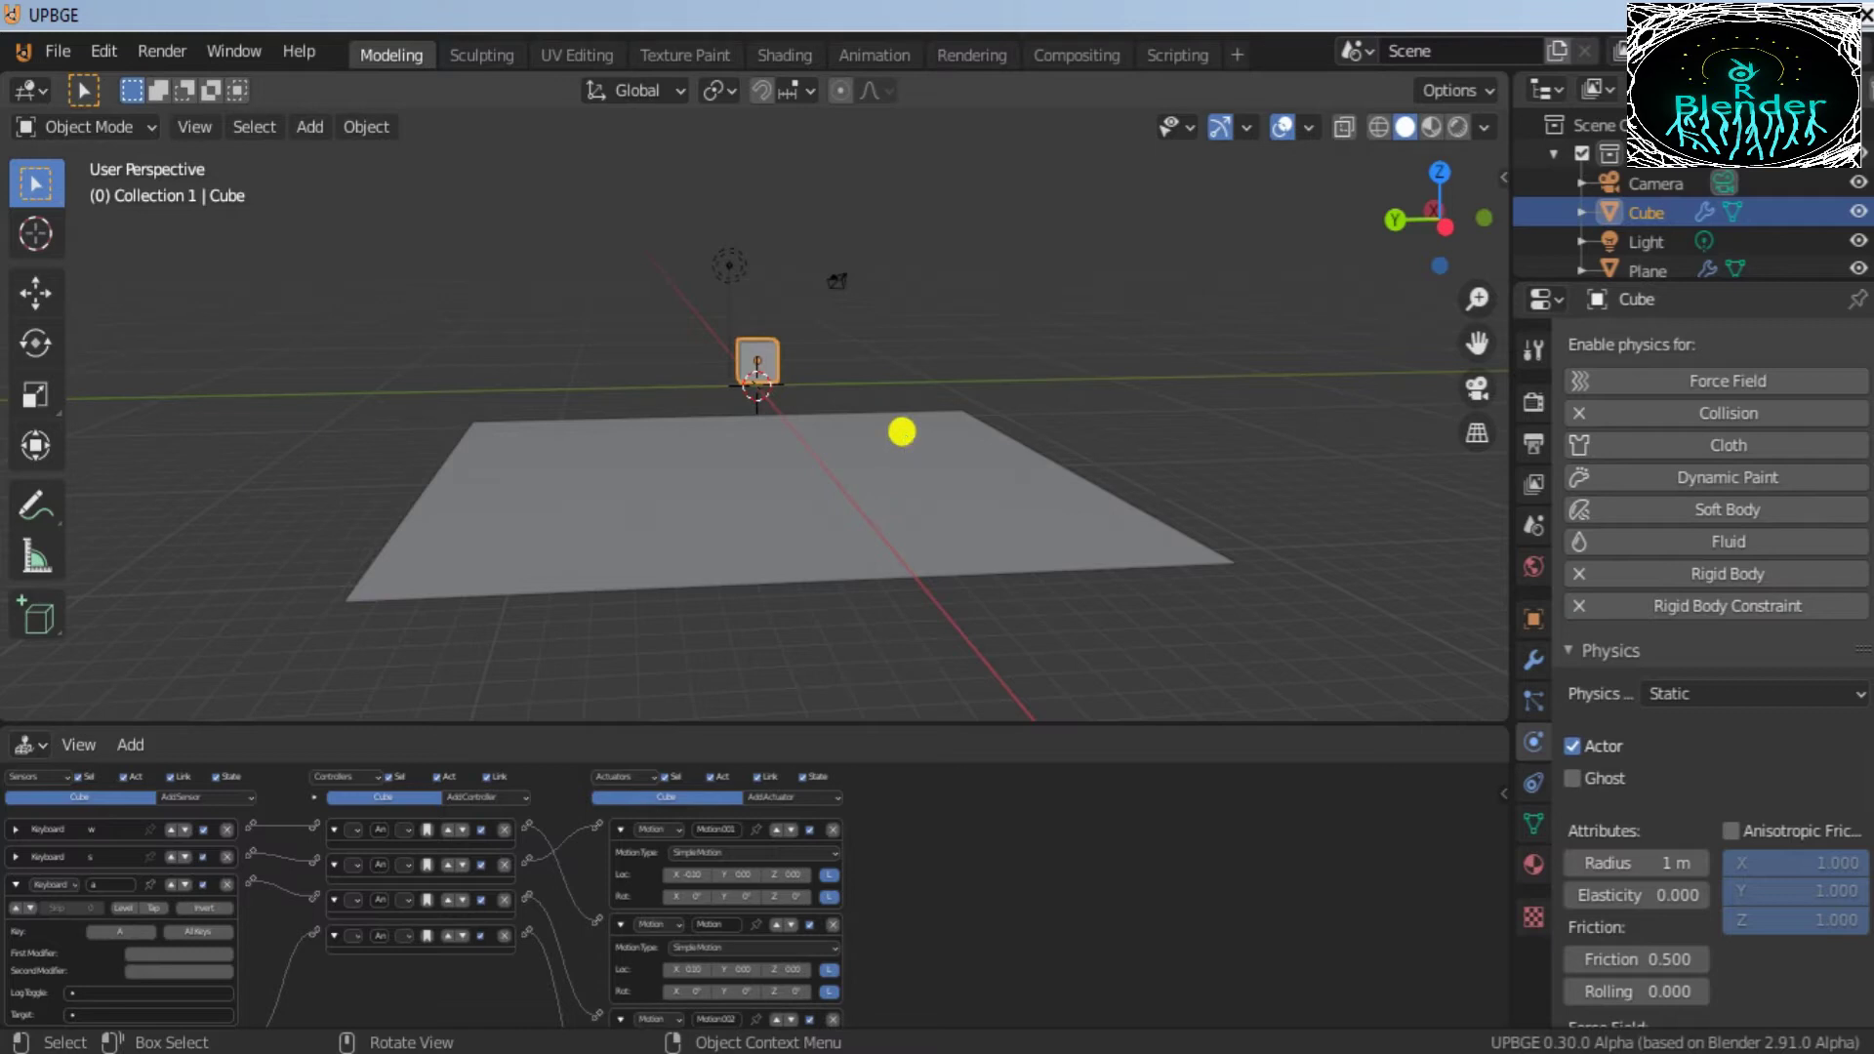
# Step: Run the game, test moving and turning the cube above the plane with W and A, and end the run
pyautogui.press('p')
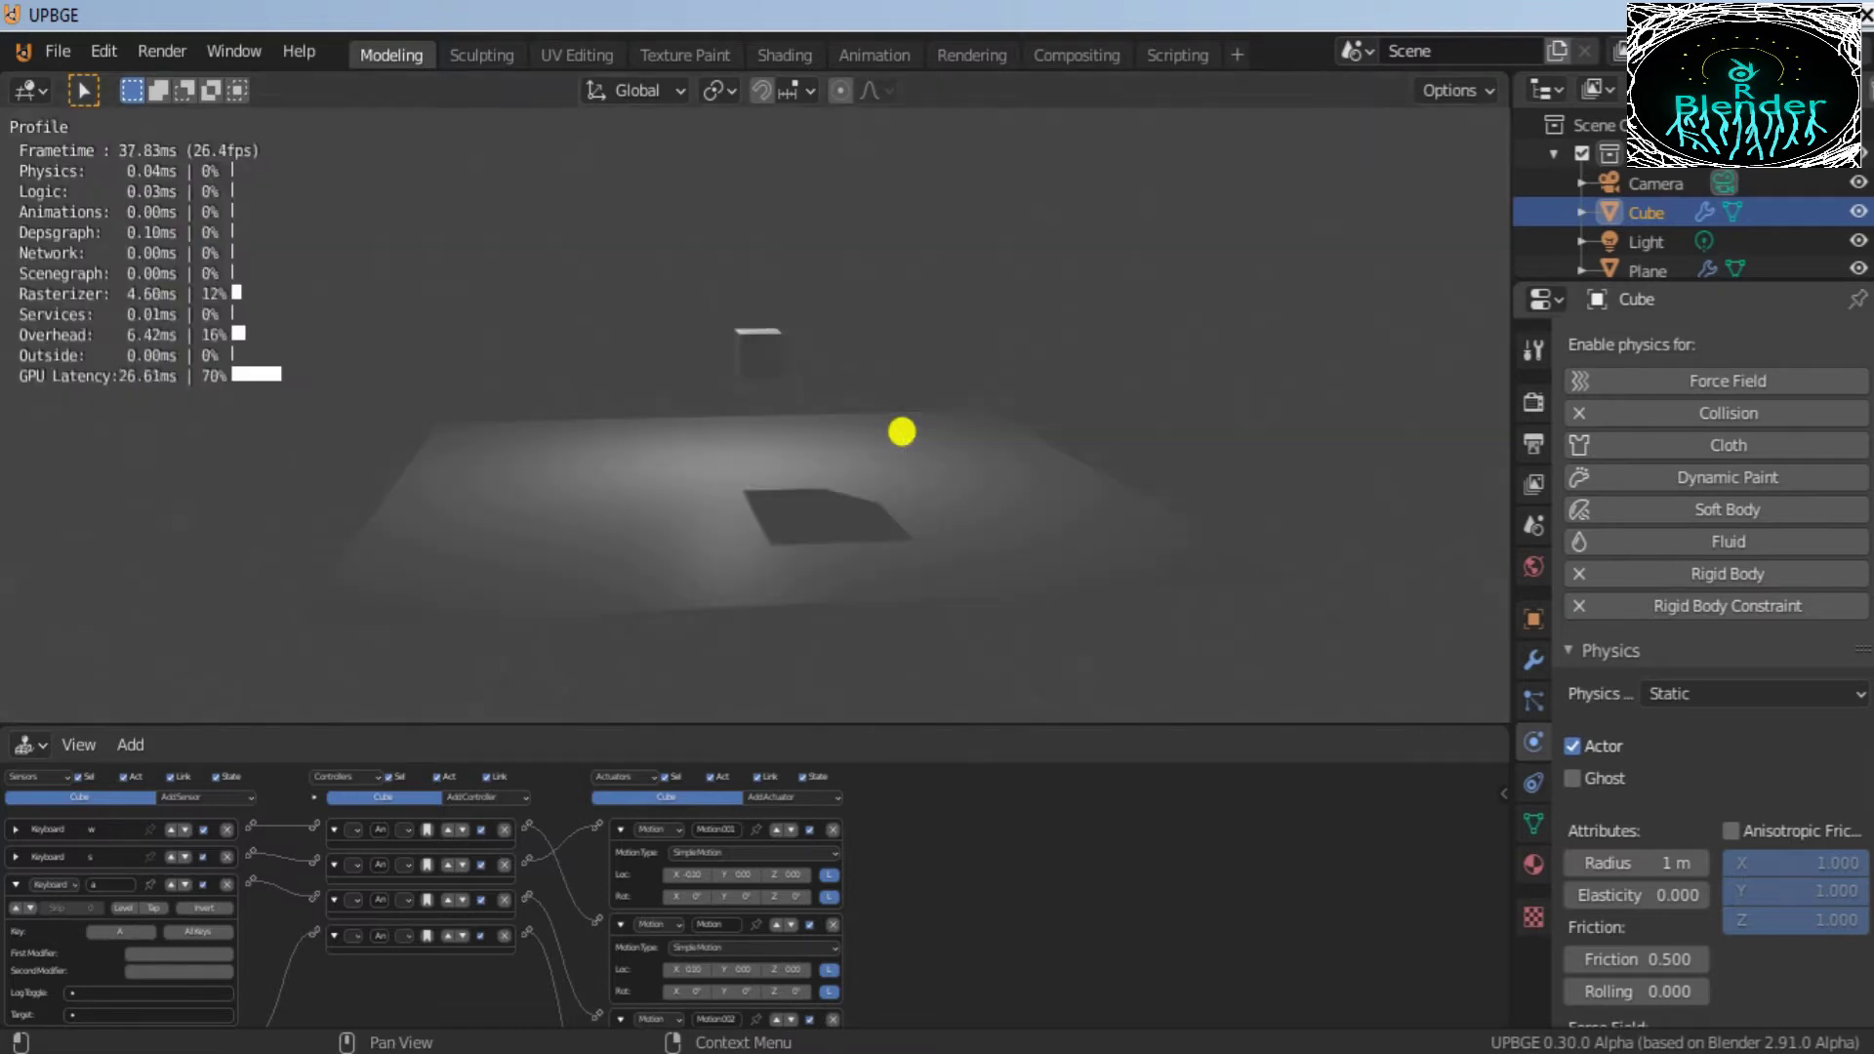
pyautogui.press('a')
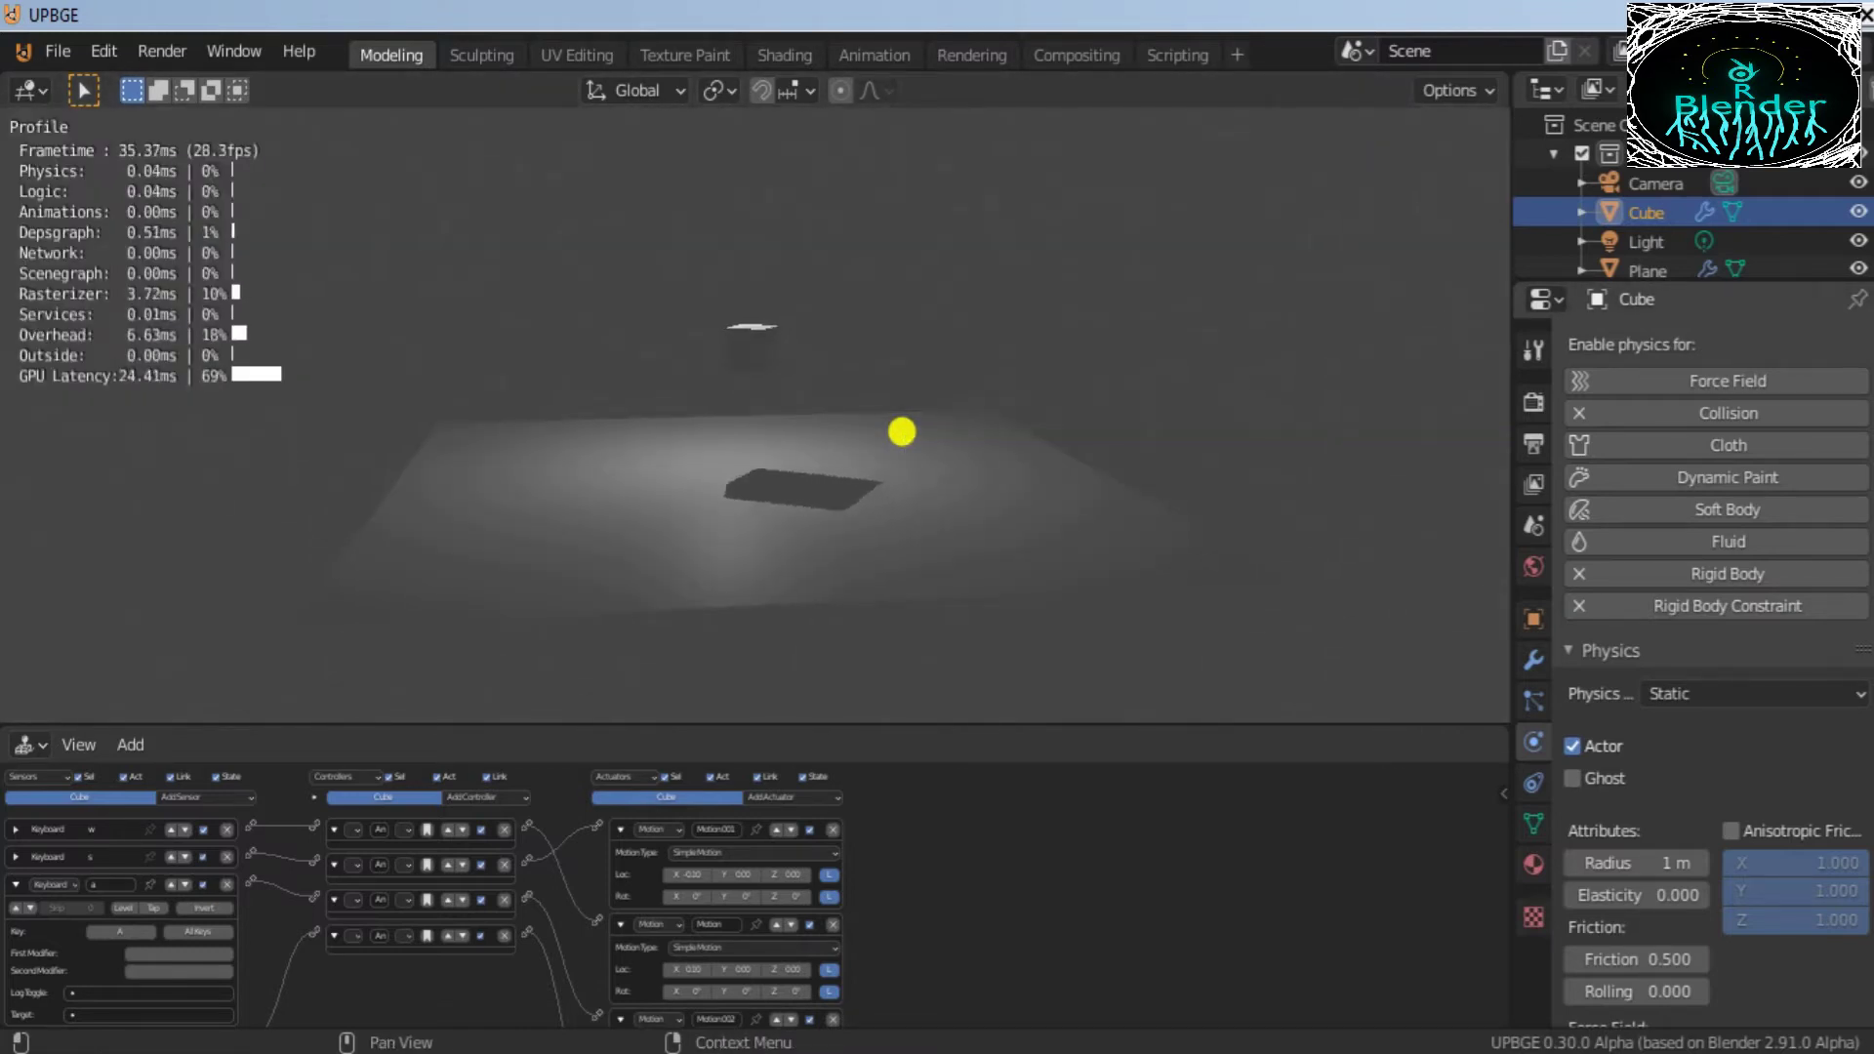
pyautogui.press('w')
pyautogui.press('w')
pyautogui.press('a')
pyautogui.press('w')
pyautogui.press('a')
pyautogui.press('w')
pyautogui.press('w')
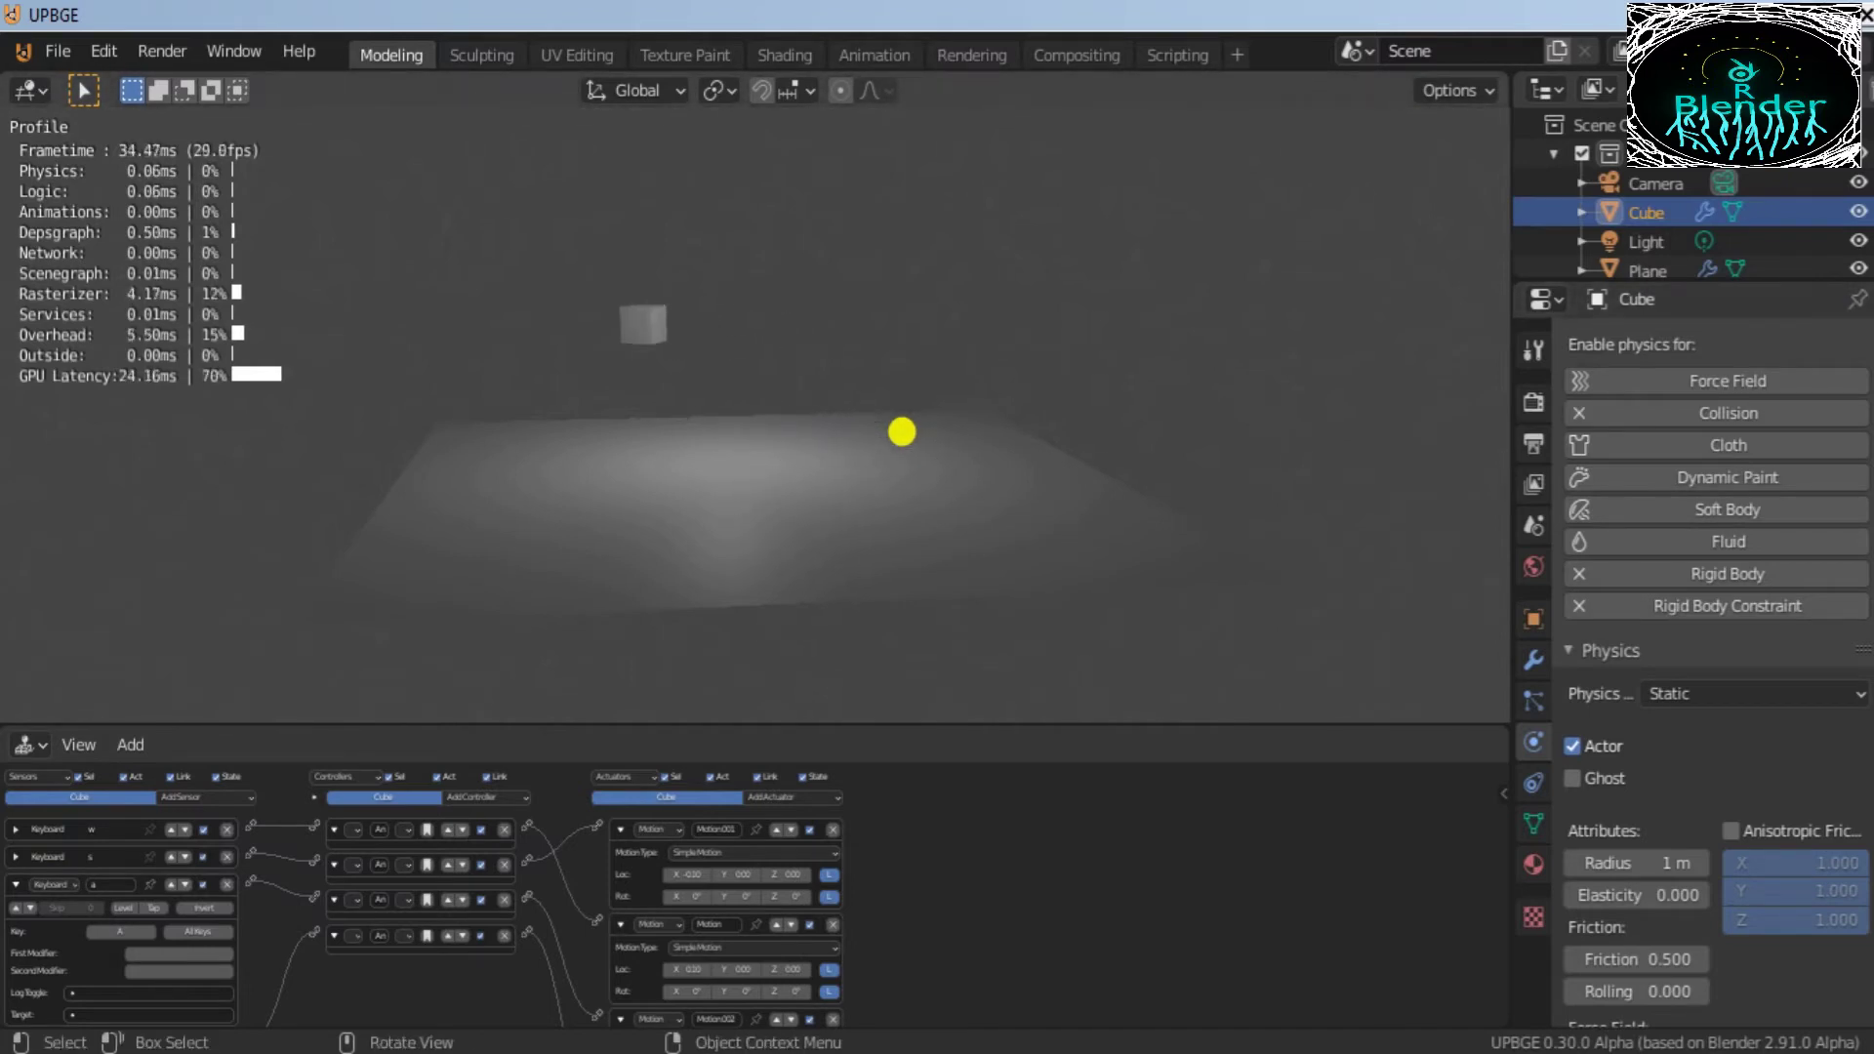
pyautogui.press('a')
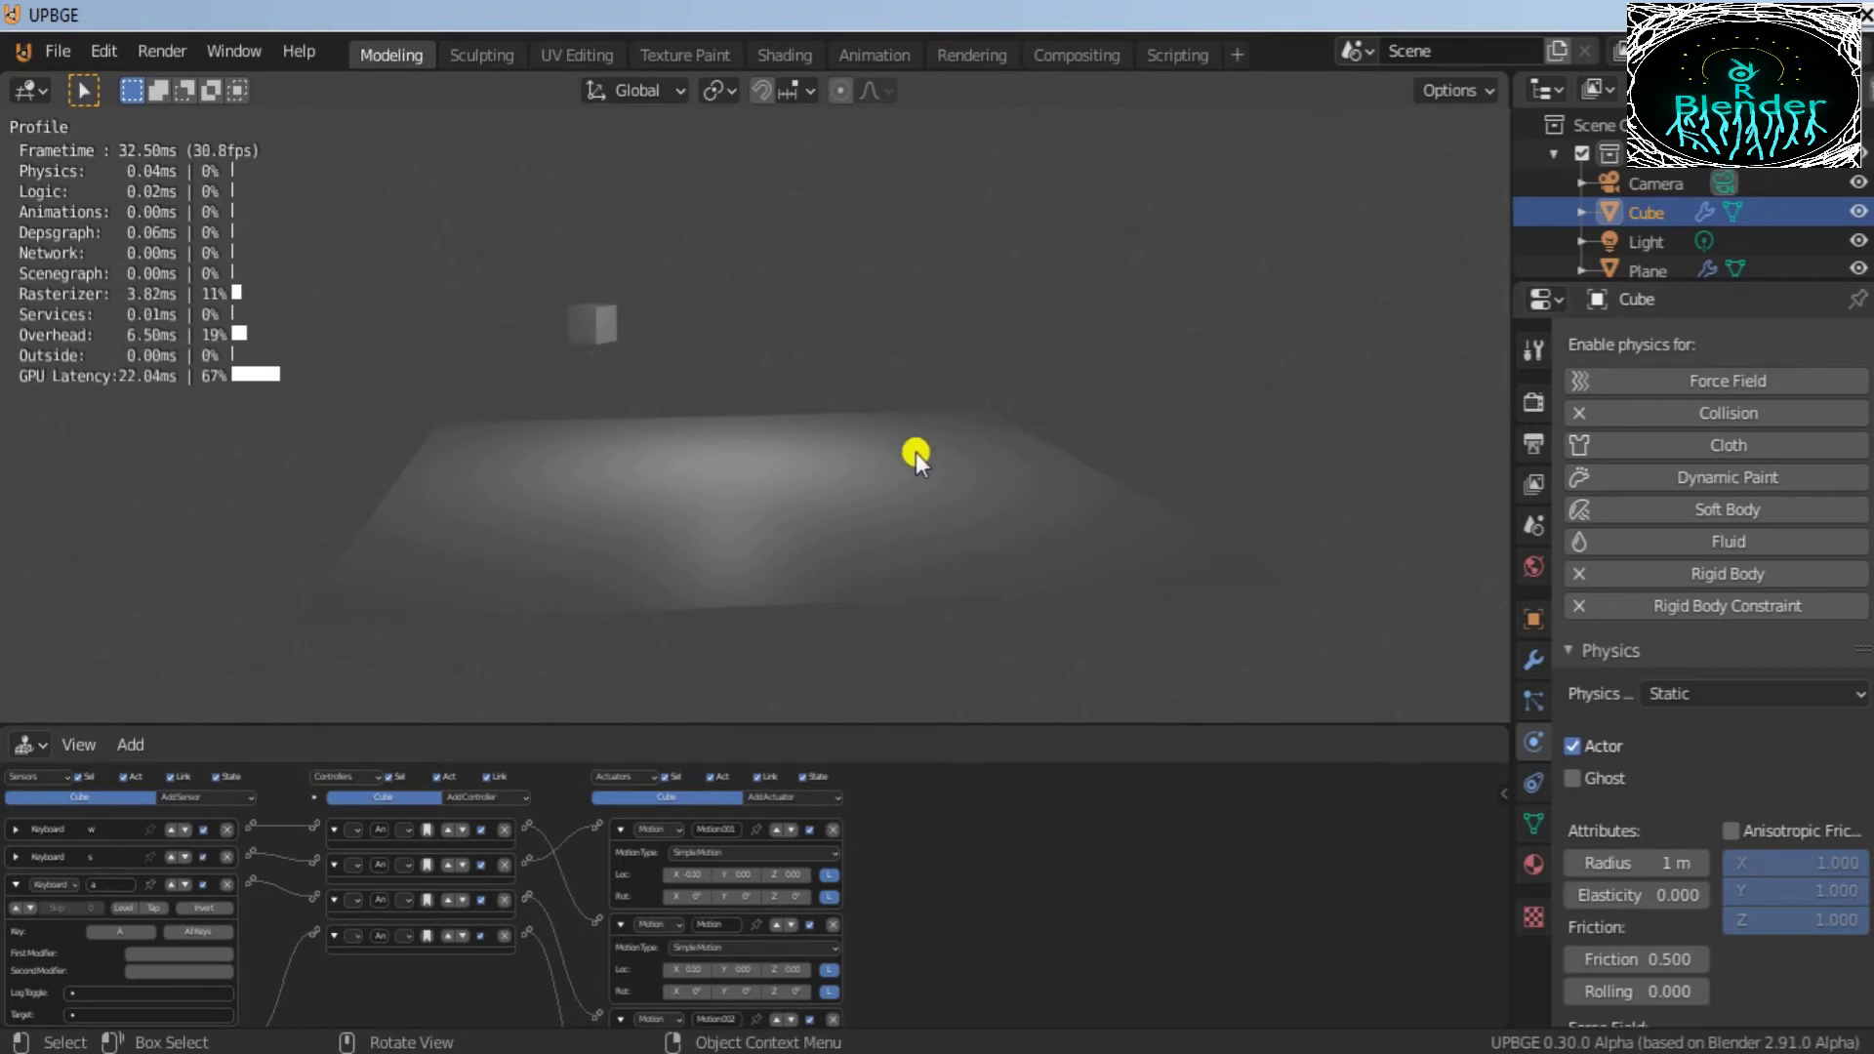
pyautogui.press('Escape')
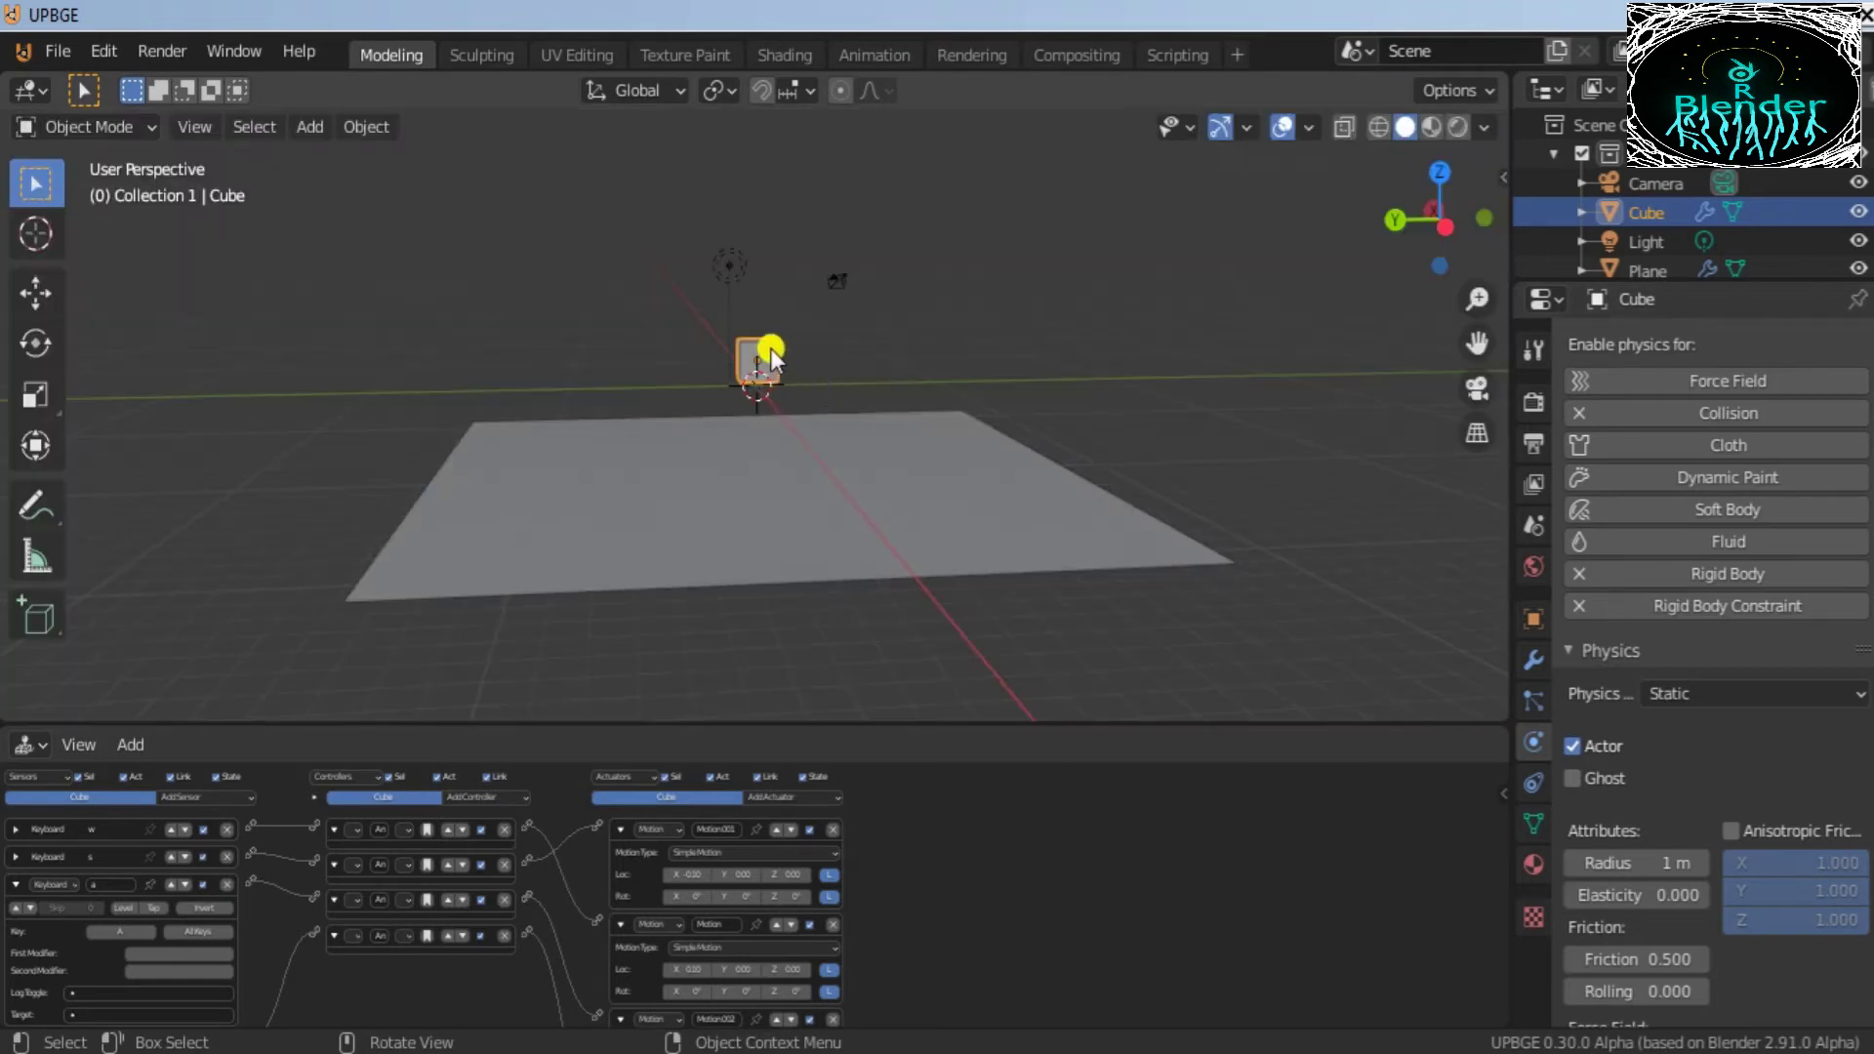
# Step: Set the cube's physics type to Dynamic
pyautogui.click(1730, 697)
pyautogui.click(1798, 704)
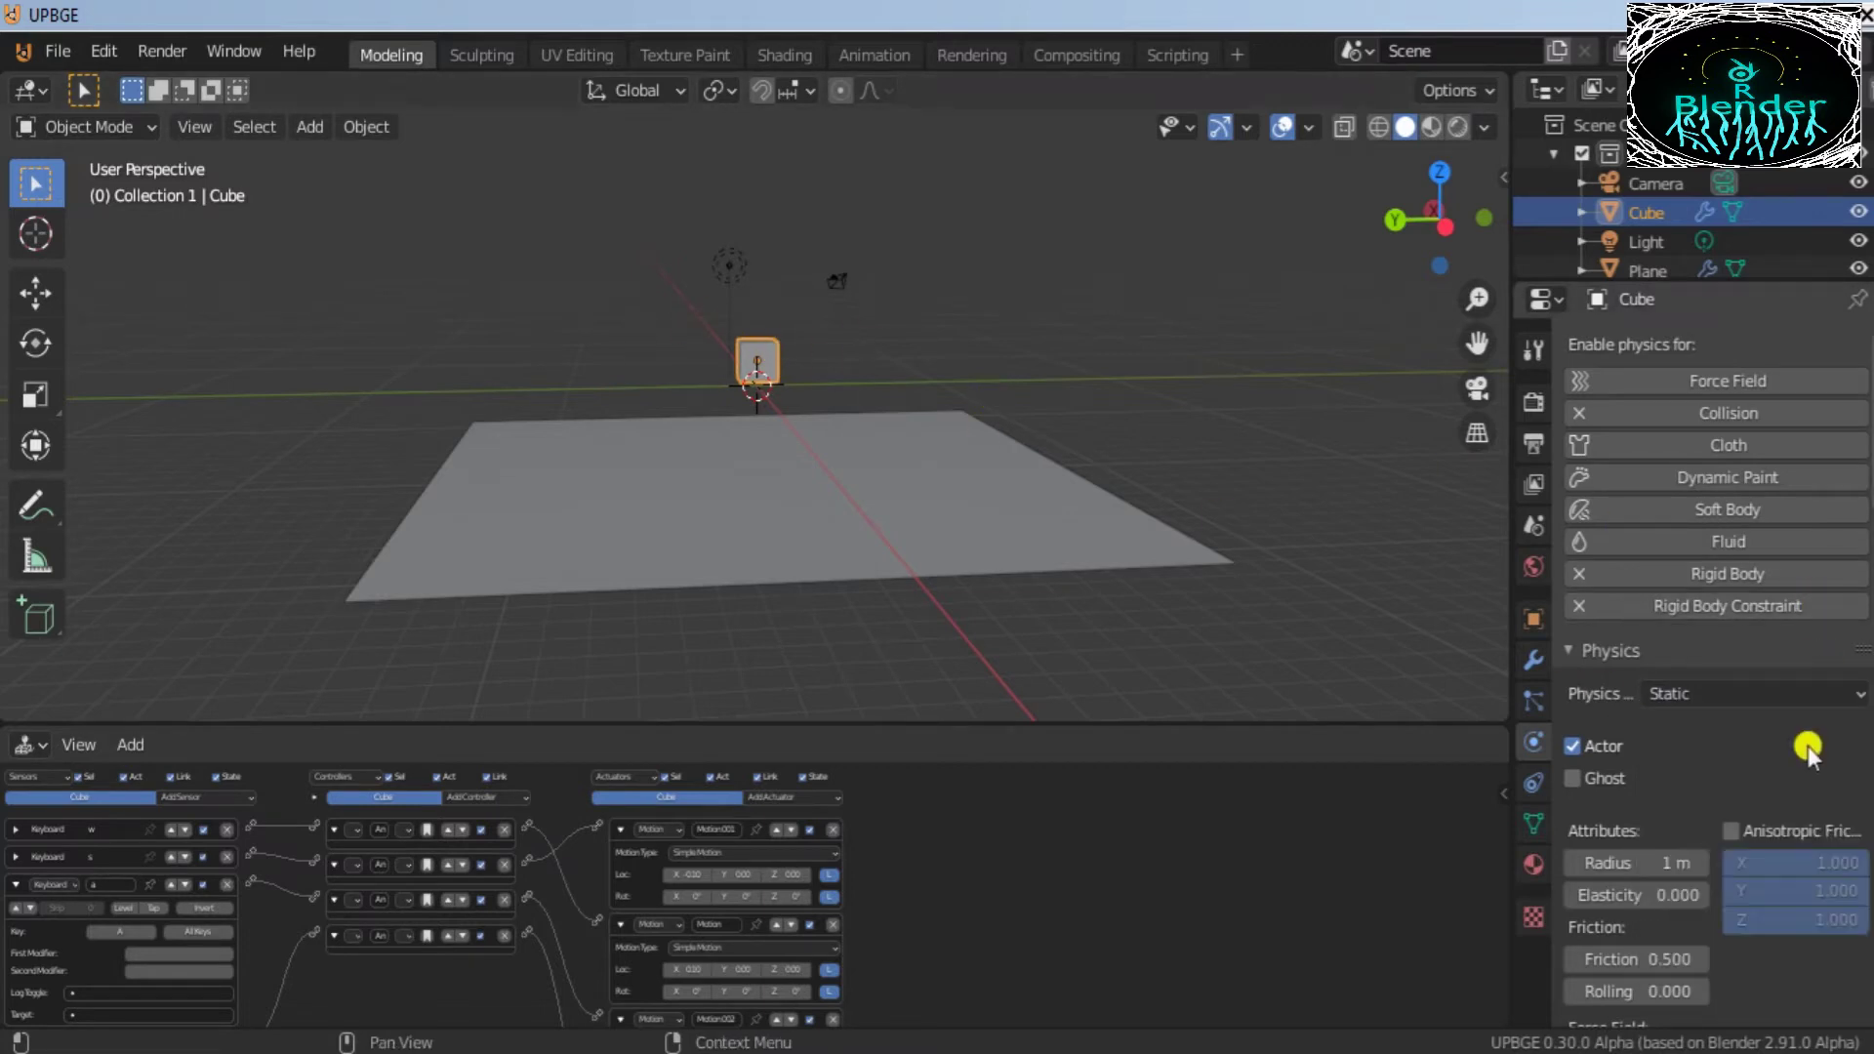
pyautogui.click(1721, 705)
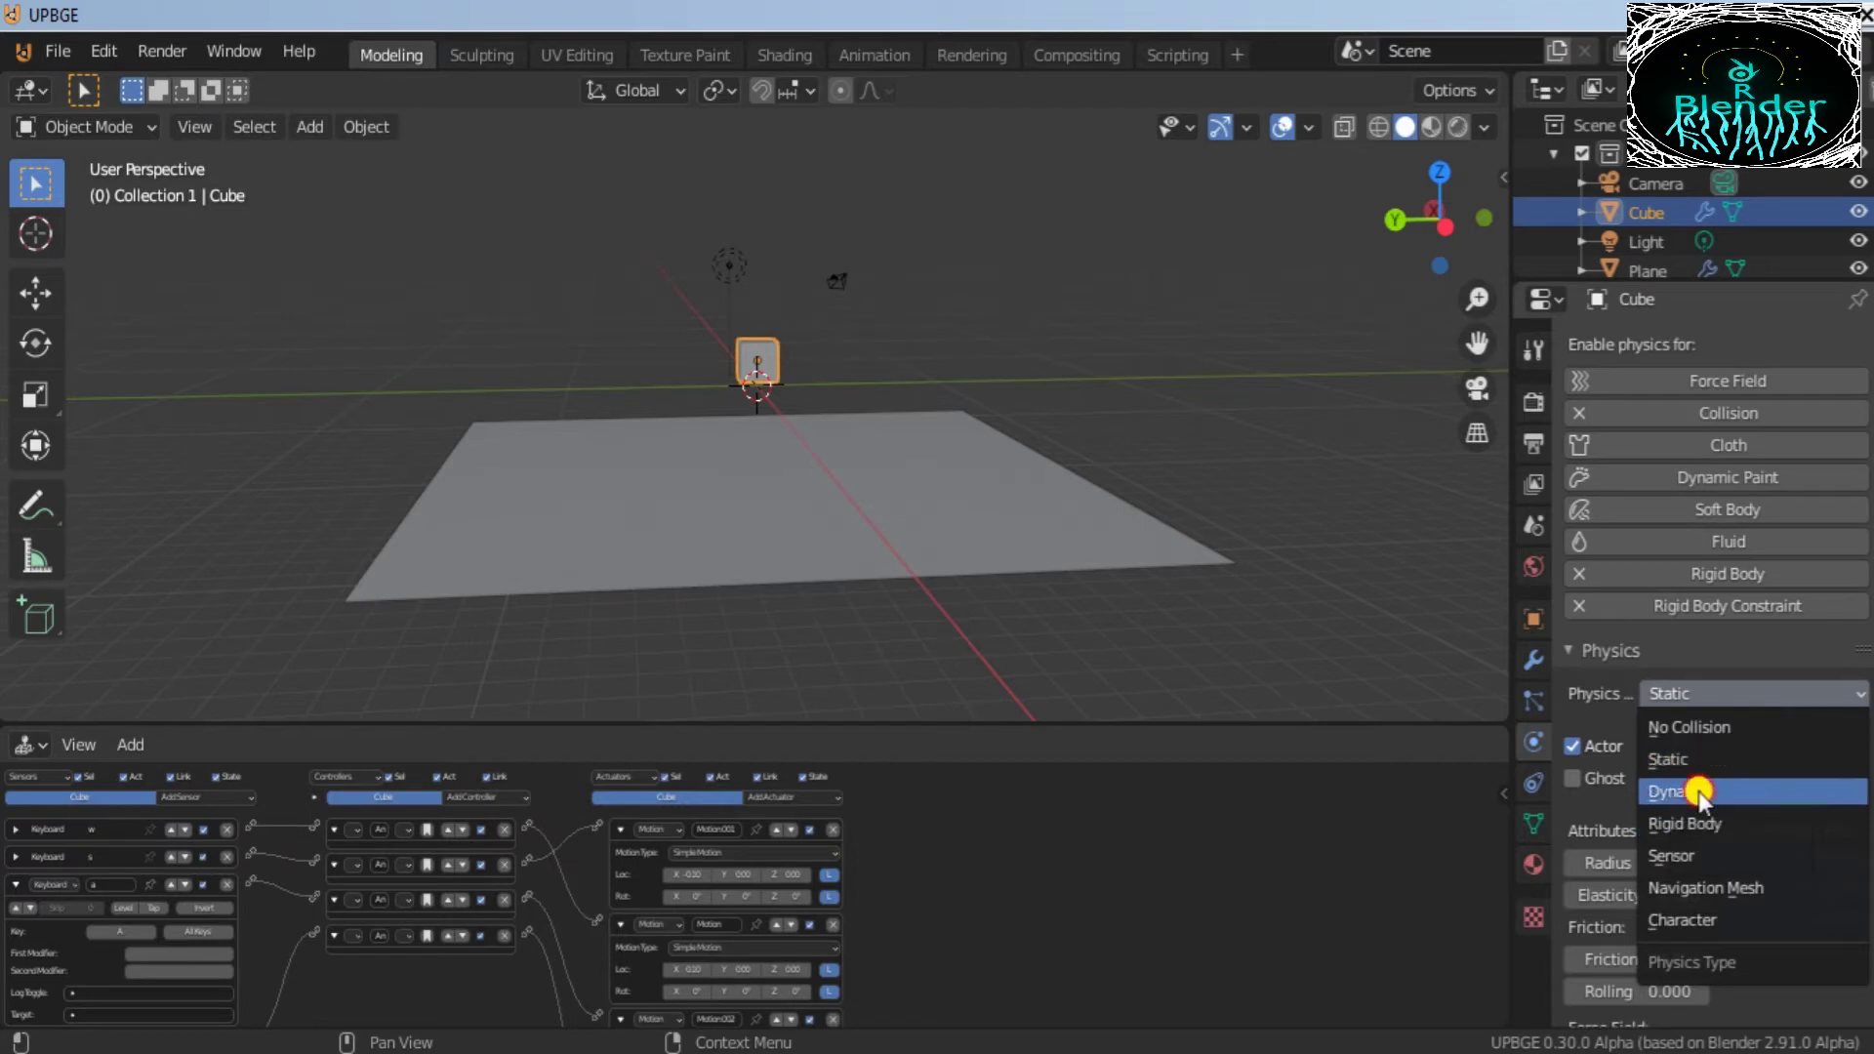
pyautogui.click(1715, 791)
# Step: Examine the cube's physics, collision, rigid body and rigid body constraint settings
pyautogui.scroll(-12, 1675, 830)
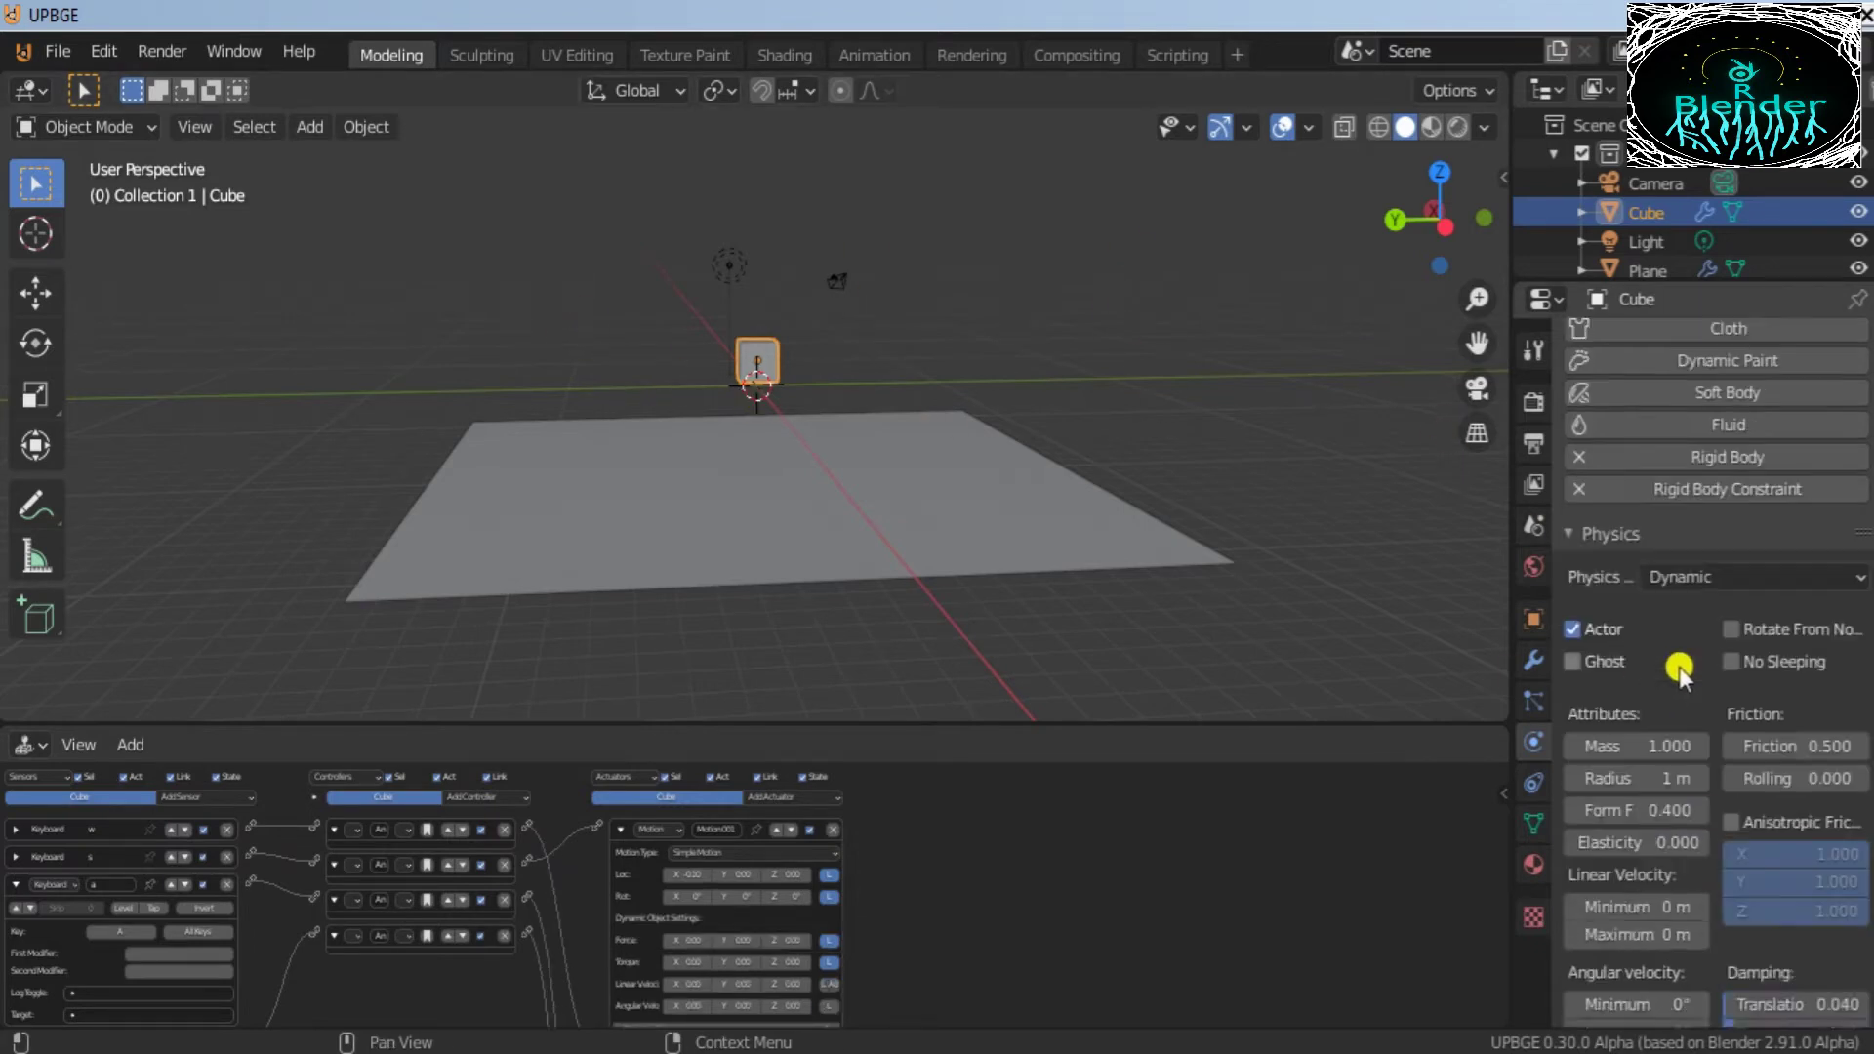
pyautogui.scroll(-15, 1697, 869)
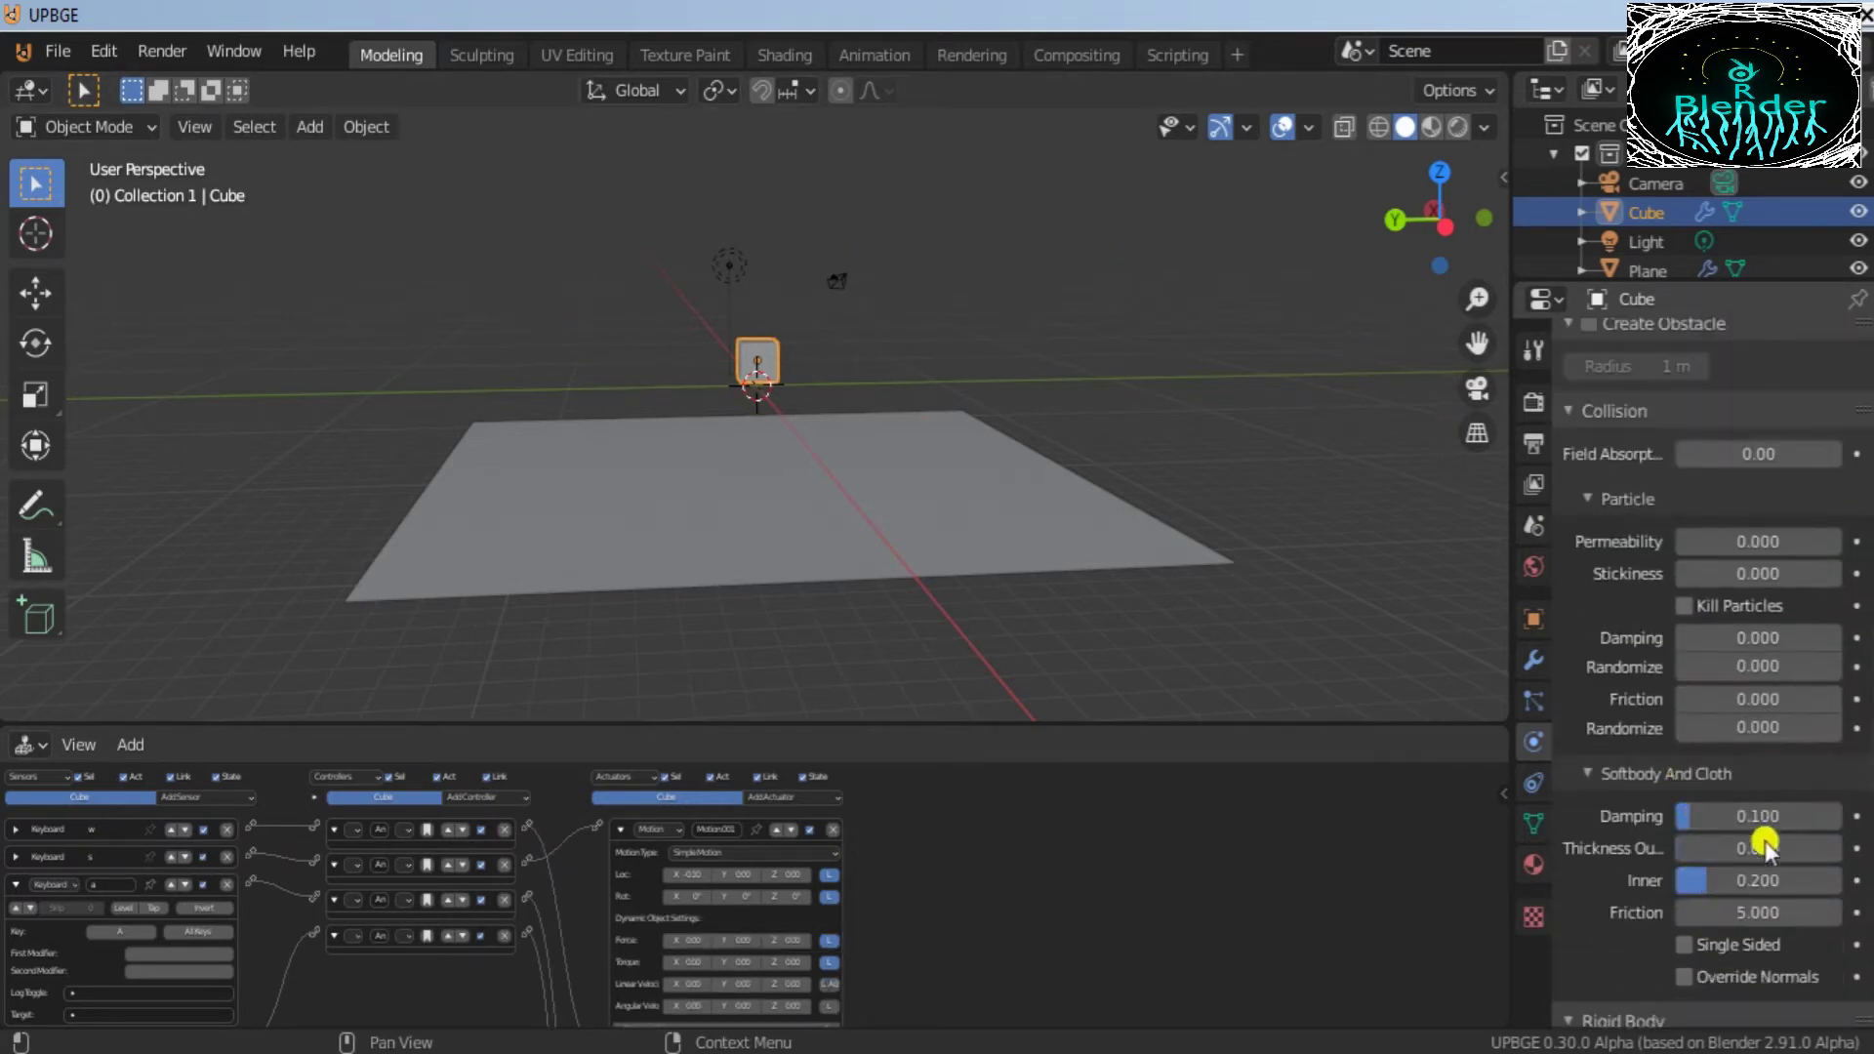
pyautogui.scroll(-4, 1799, 859)
pyautogui.scroll(2, 1726, 503)
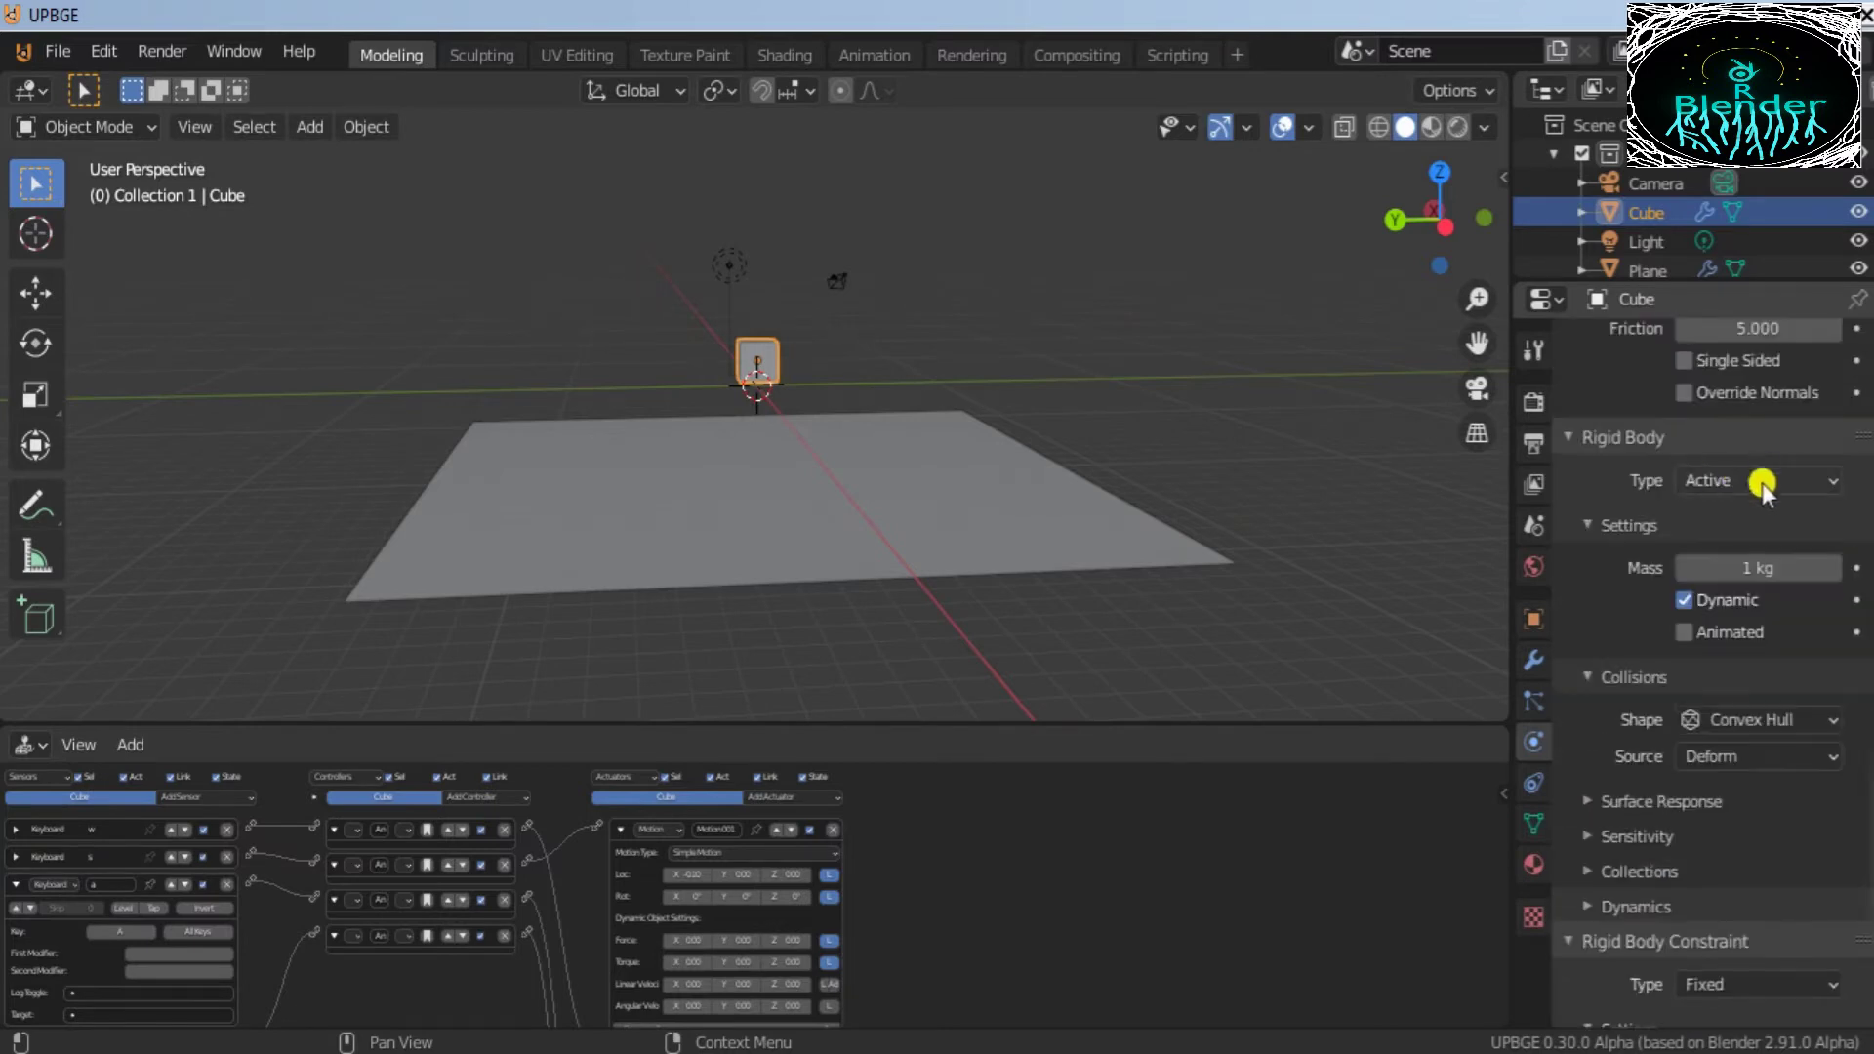
pyautogui.scroll(-8, 1737, 645)
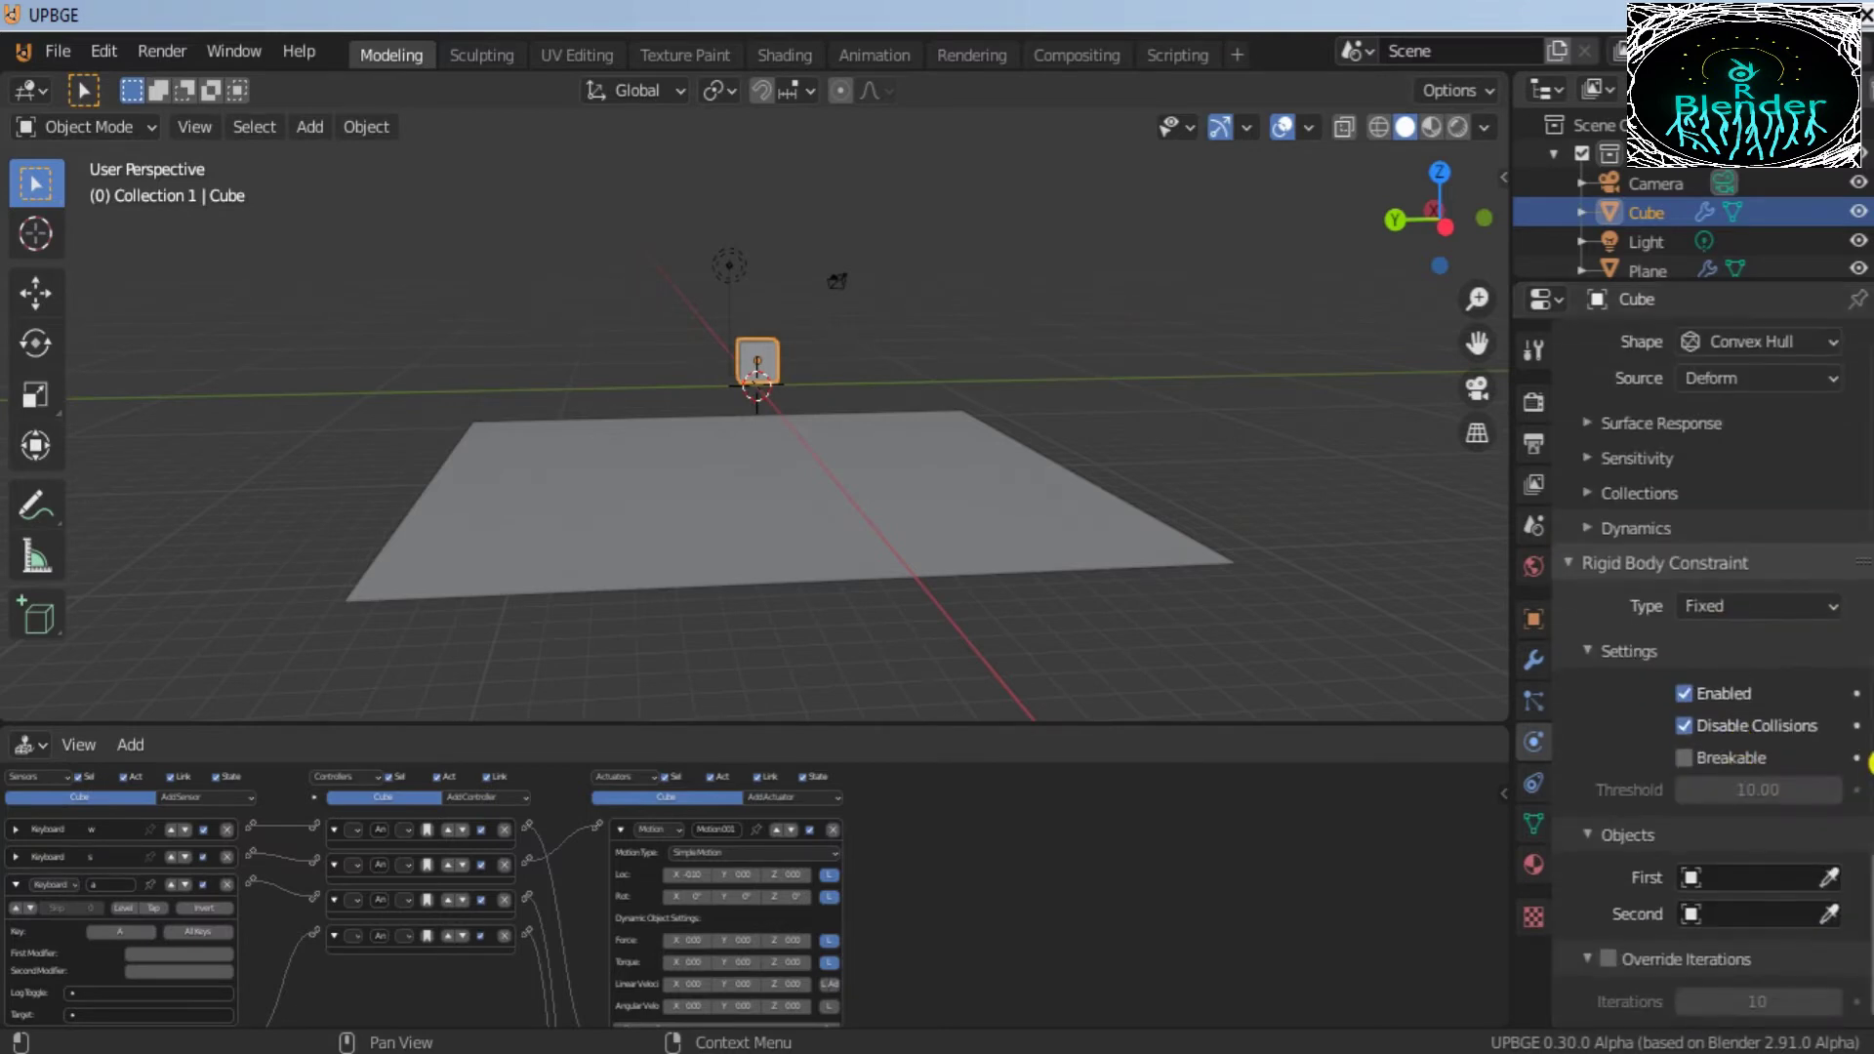
pyautogui.scroll(15, 1799, 452)
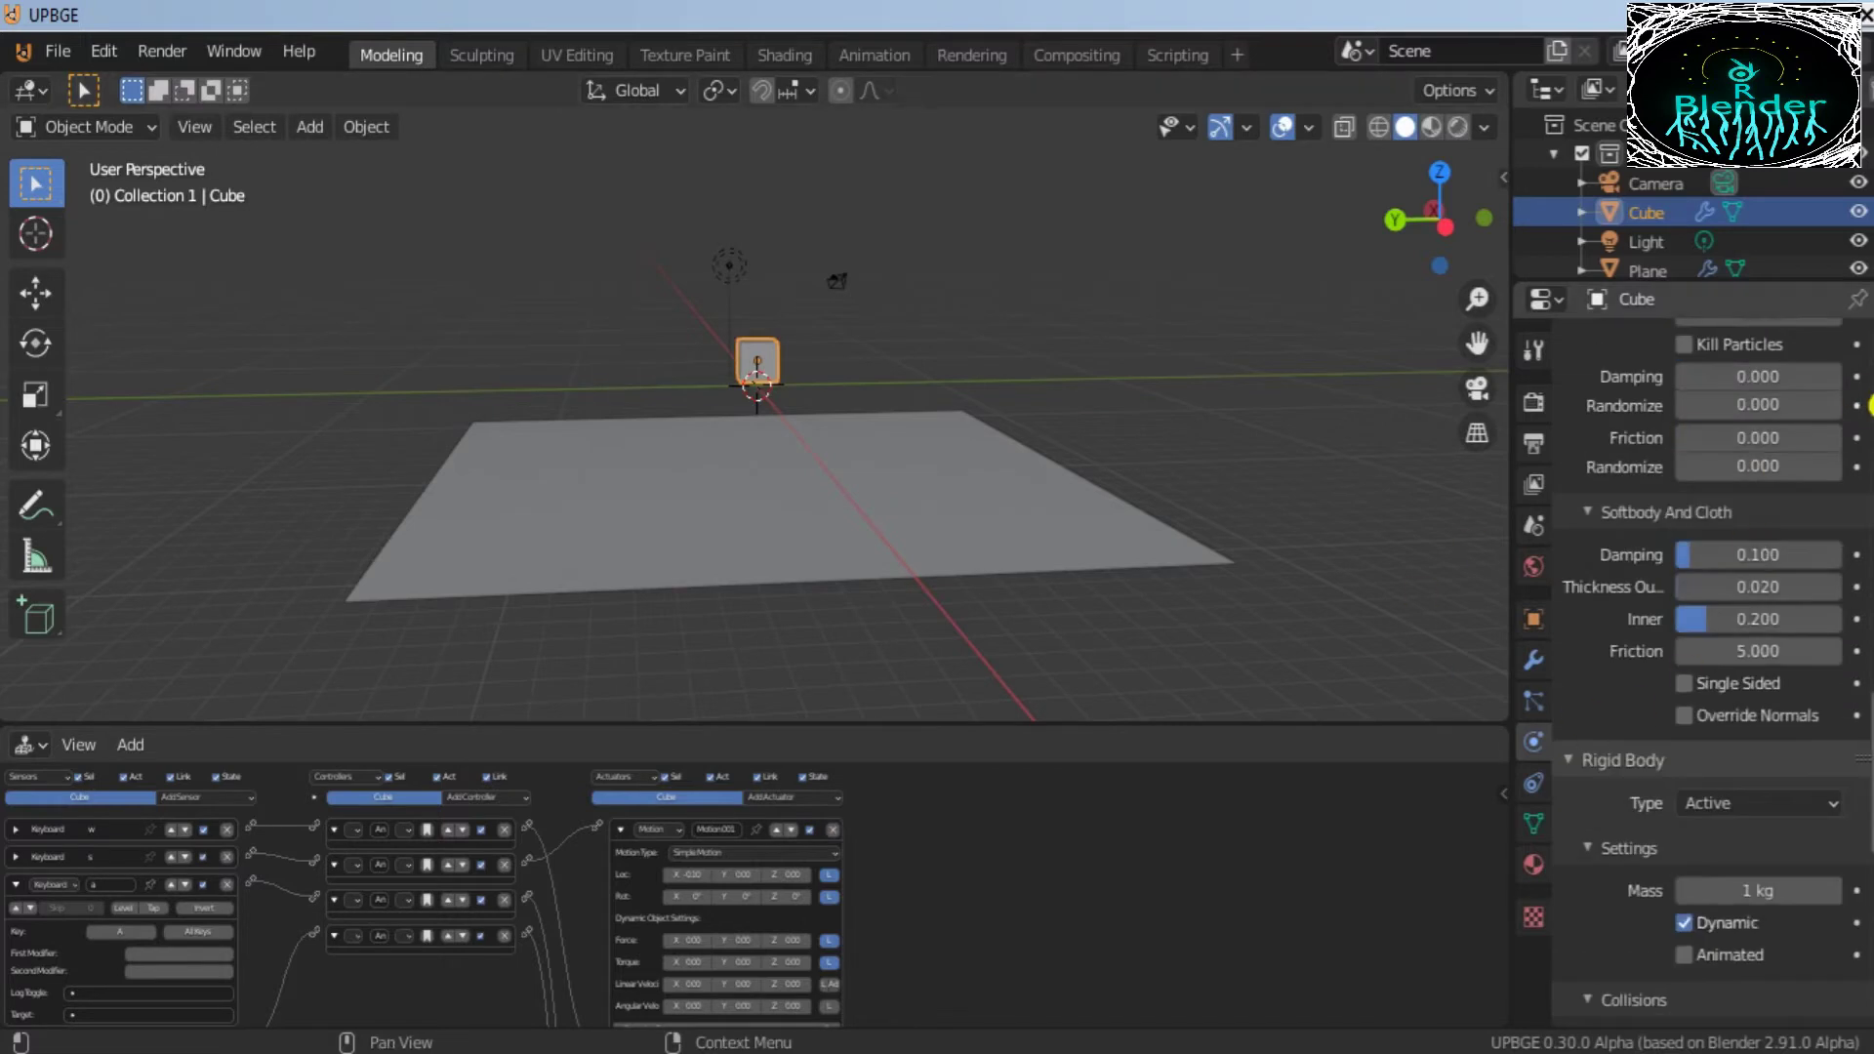
pyautogui.scroll(3, 1150, 262)
pyautogui.scroll(-4, 1259, 225)
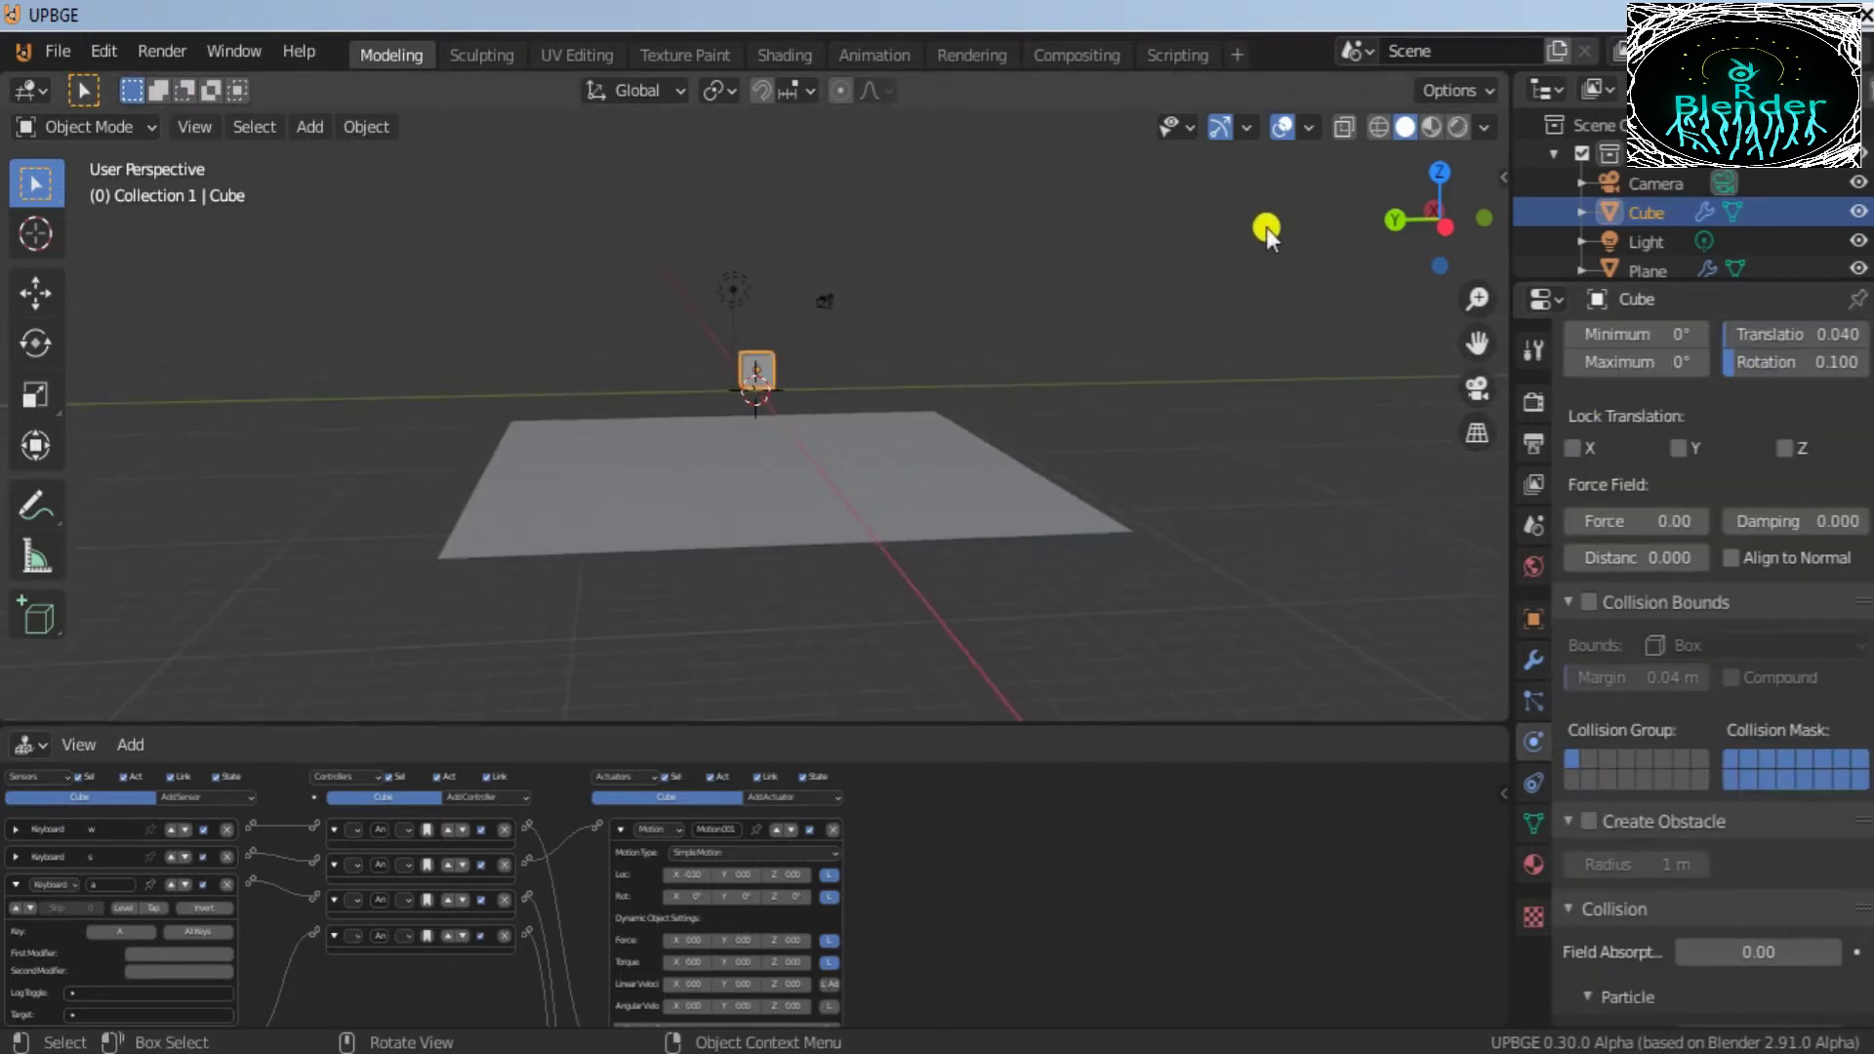
# Step: Deselect the cube, run the game to test its fall and its W and A movement on the plane, and end the run
pyautogui.moveTo(1449, 192); pyautogui.dragTo(1446, 302)
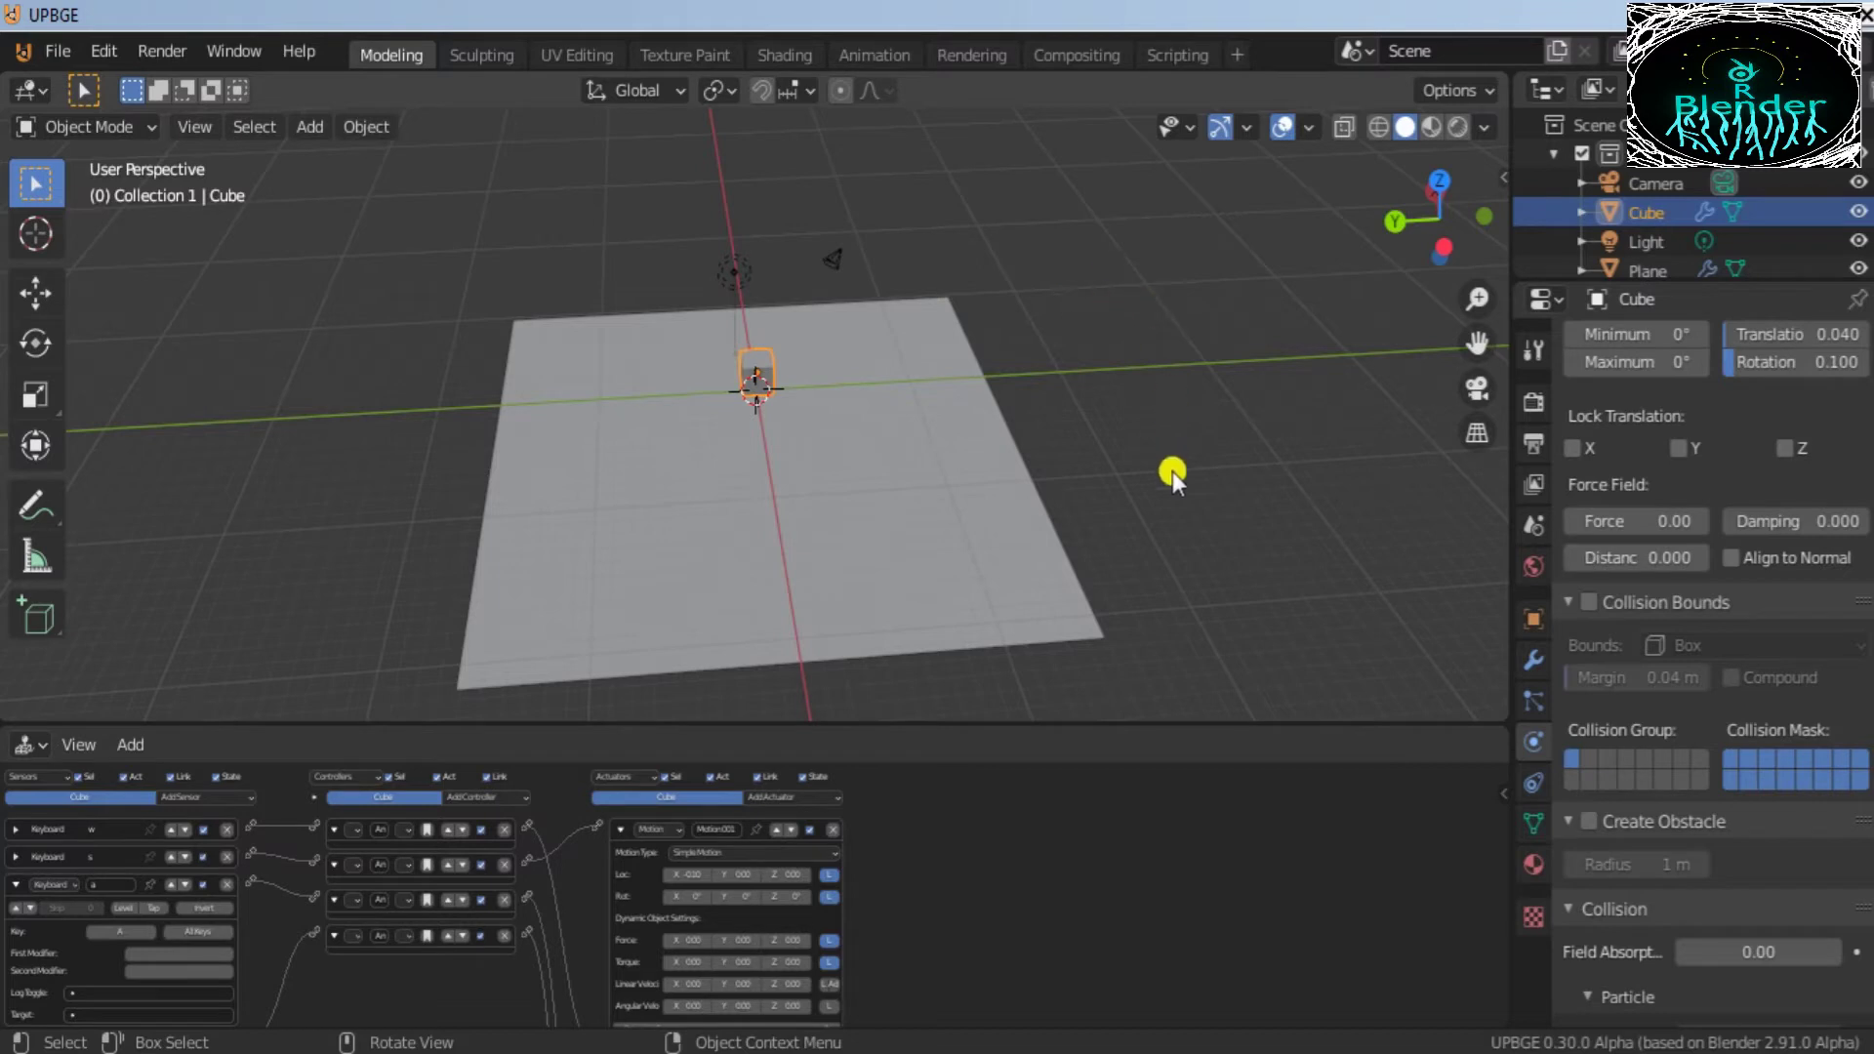
pyautogui.click(1213, 407)
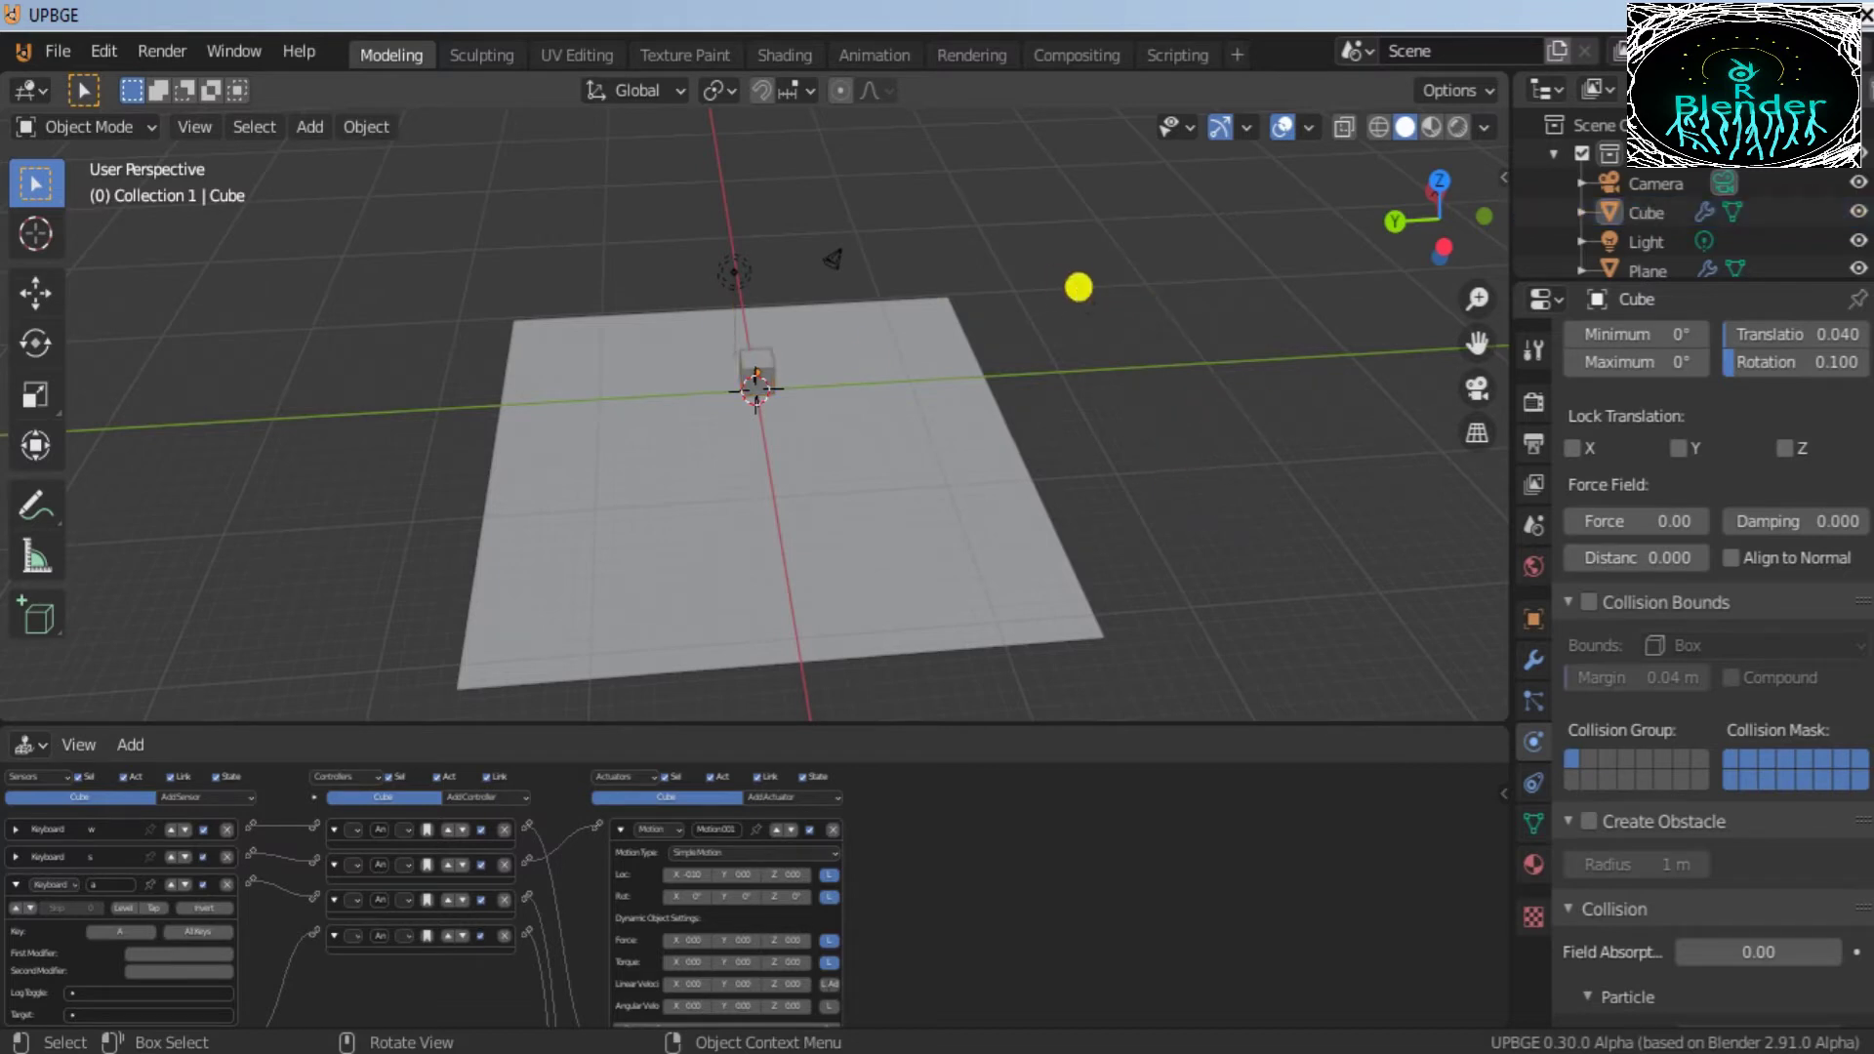
pyautogui.press('p')
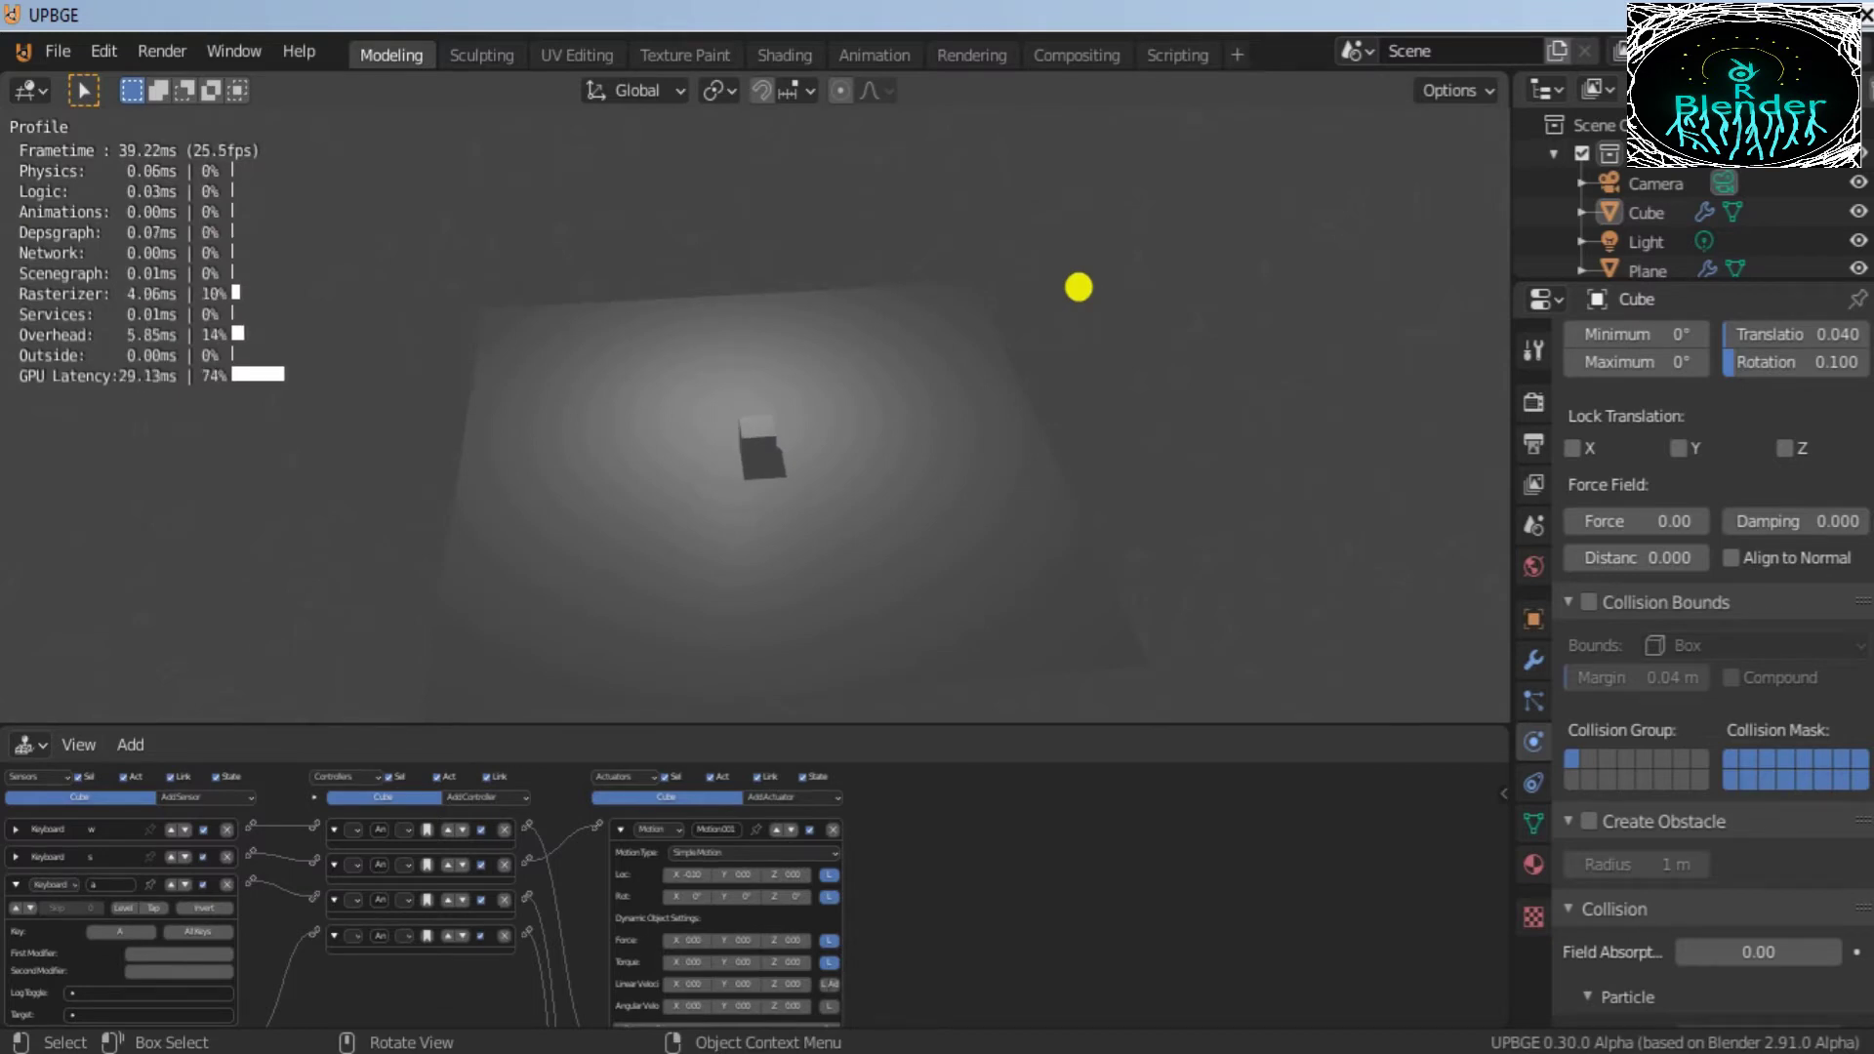
pyautogui.press('w')
pyautogui.press('a')
pyautogui.press('w')
pyautogui.press('a')
pyautogui.press('w')
pyautogui.press('w')
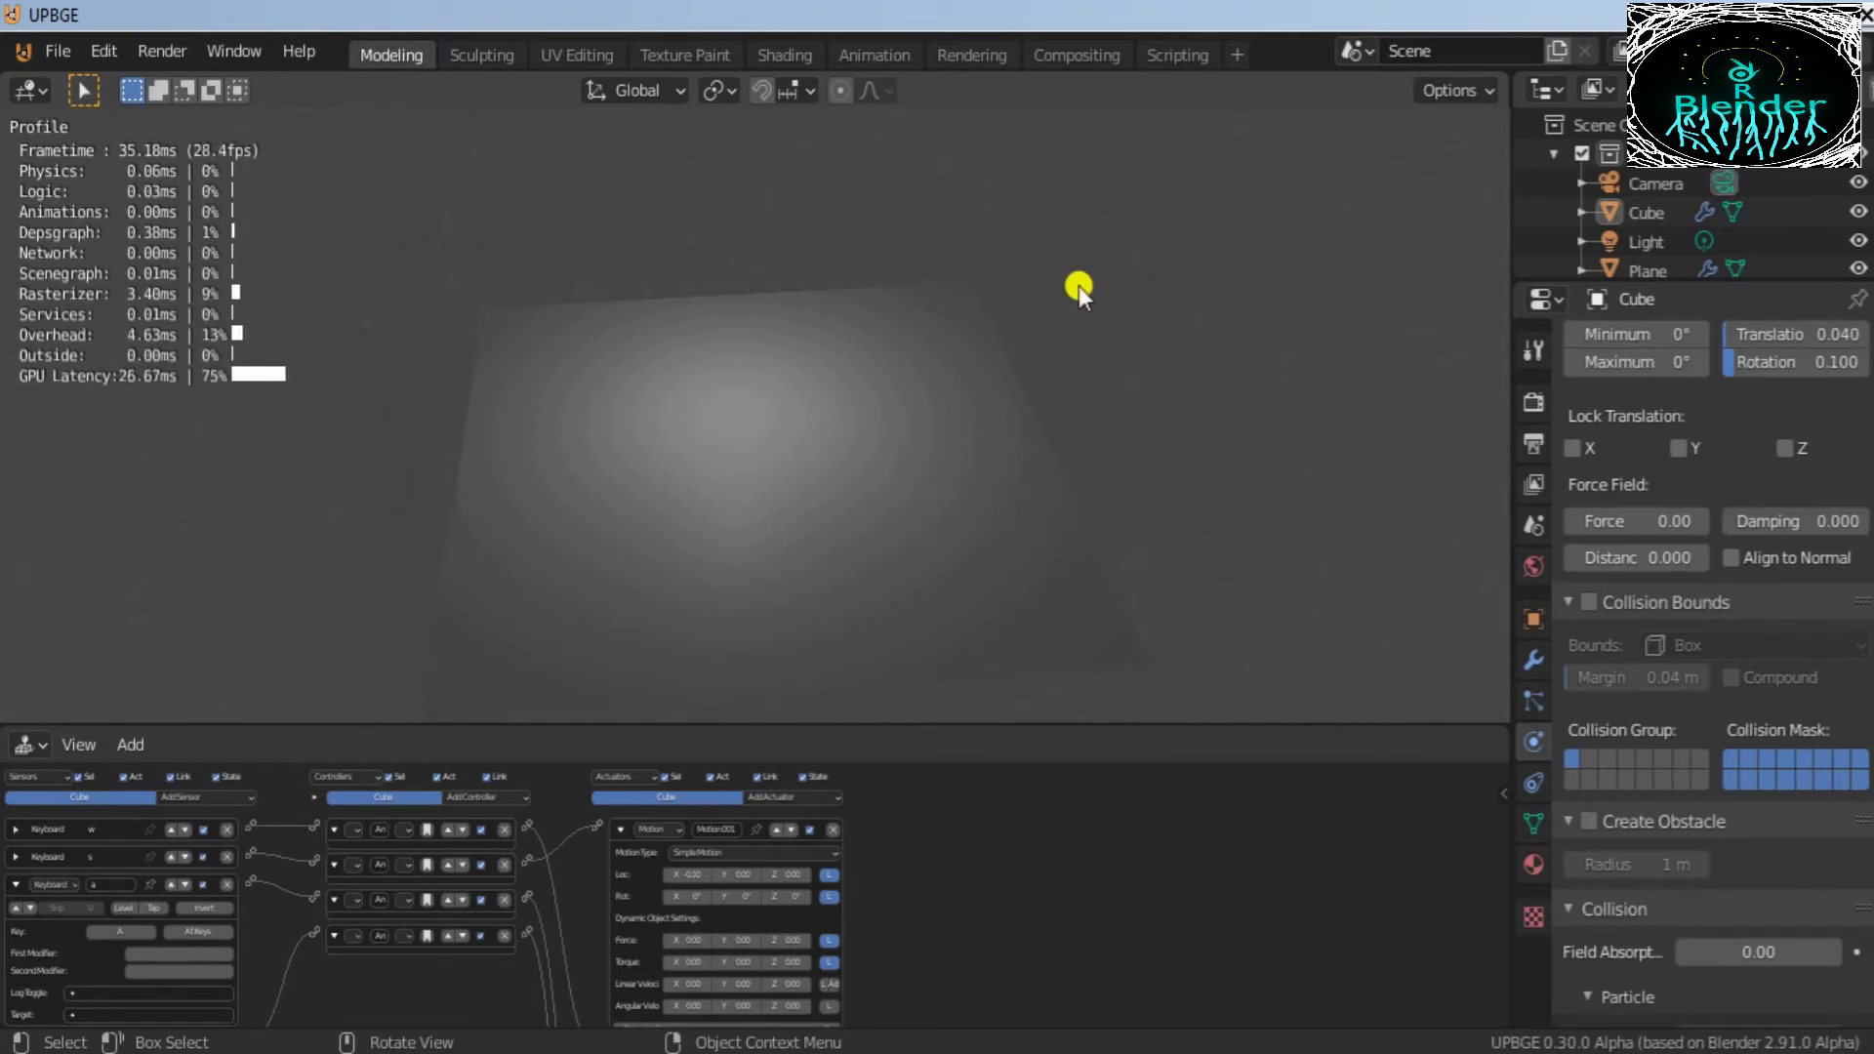
pyautogui.press('Escape')
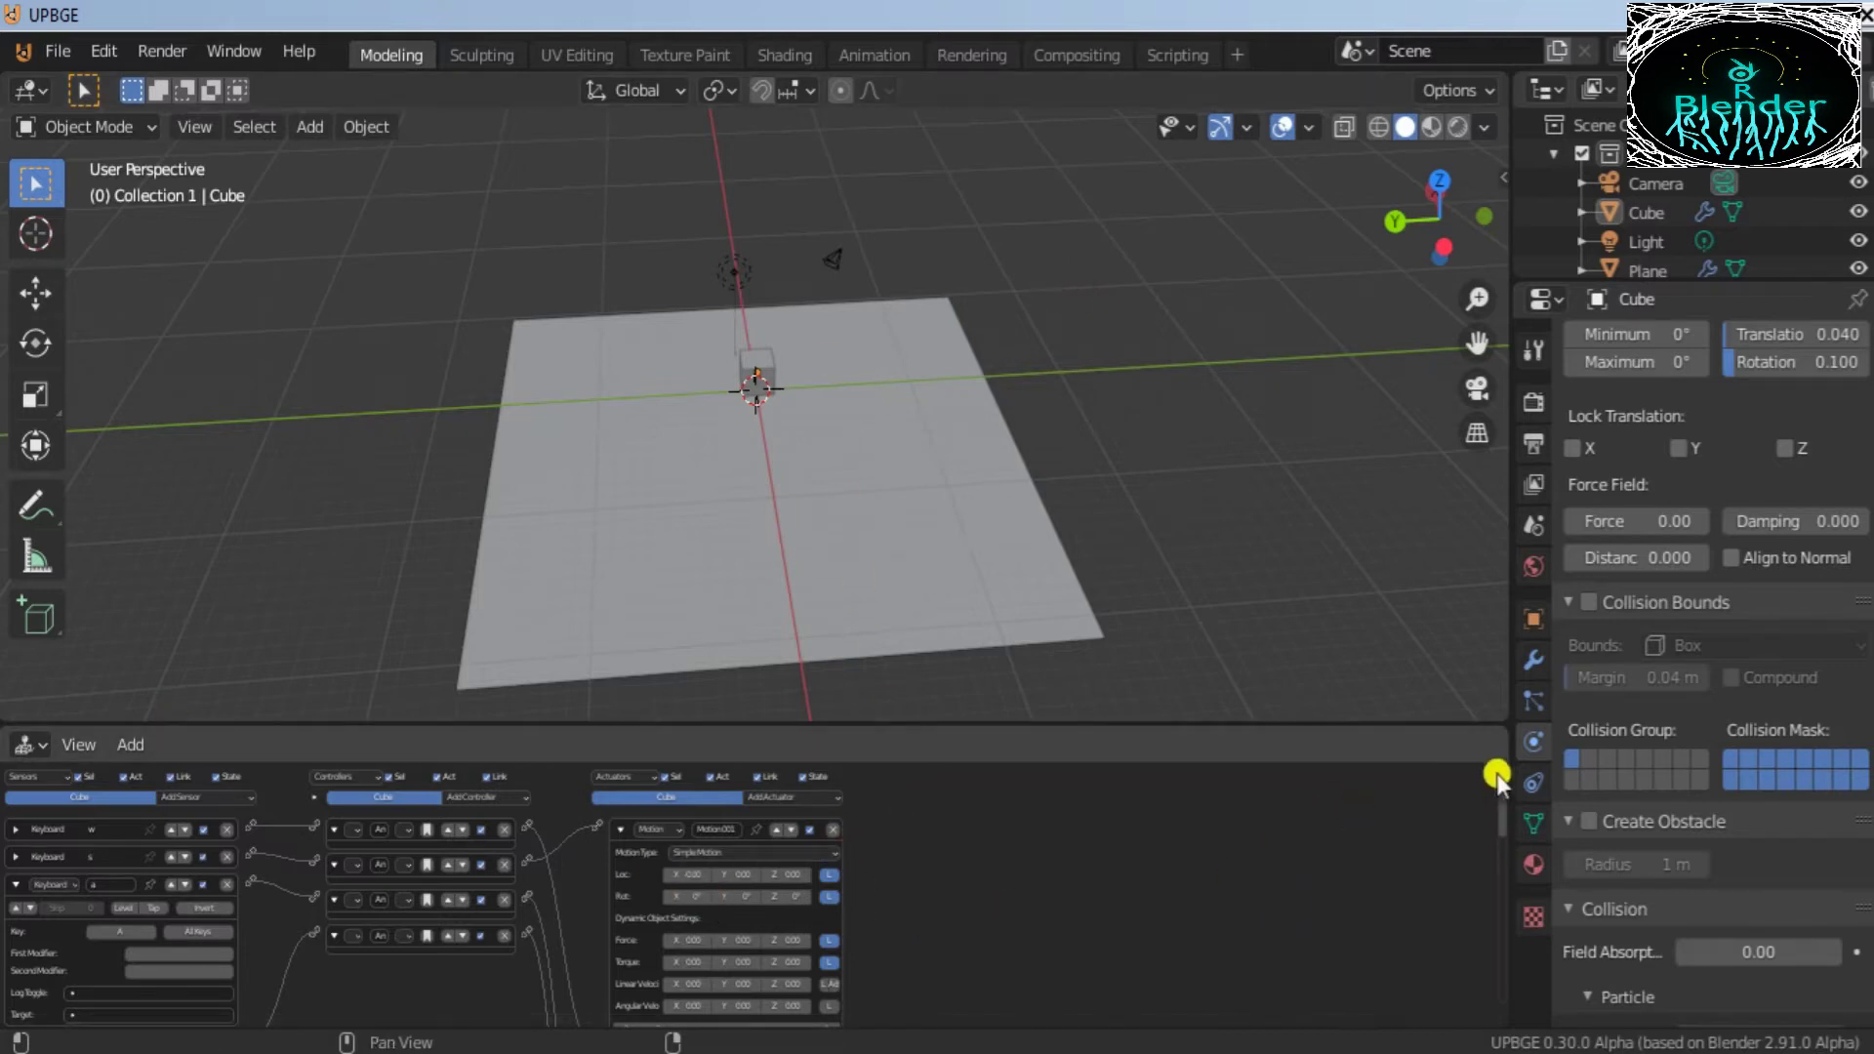
pyautogui.moveTo(1505, 822)
pyautogui.mouseDown()
pyautogui.moveTo(1508, 888)
pyautogui.moveTo(1506, 810)
pyautogui.mouseUp()
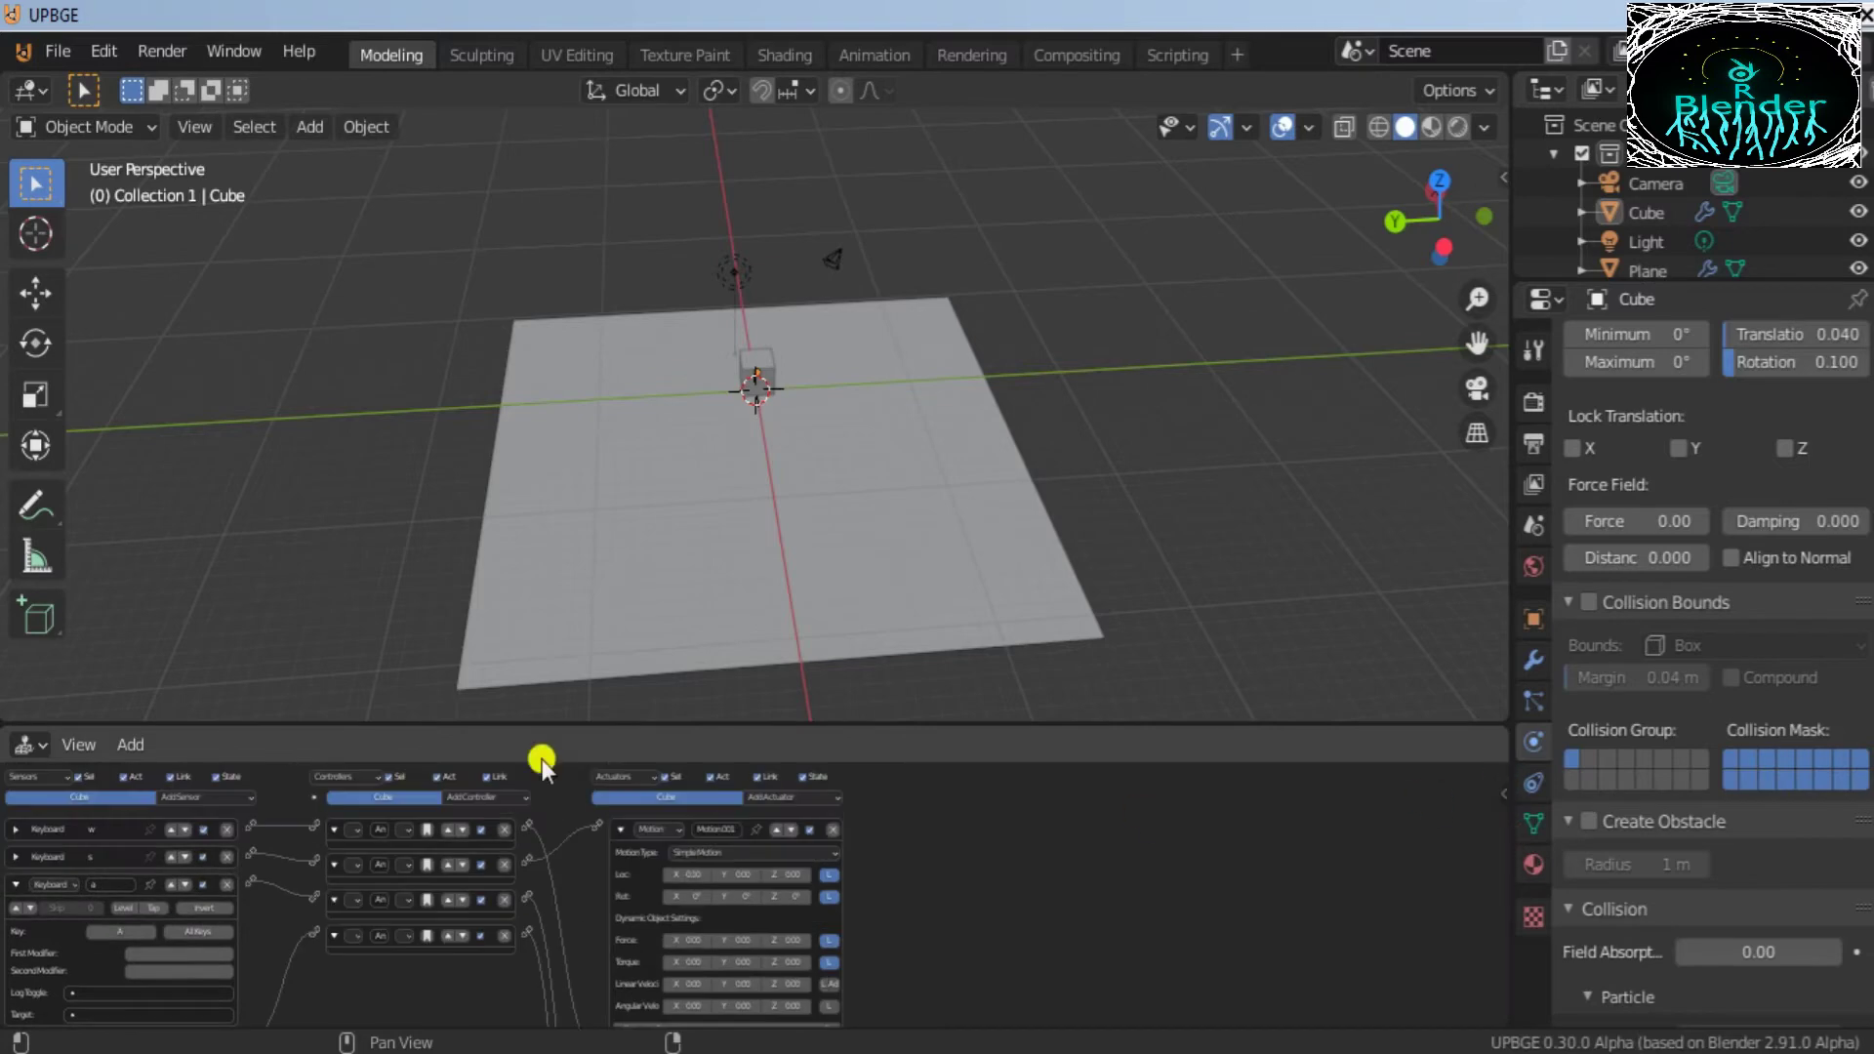
# Step: Select the camera and add a Keyboard sensor named c to it, using C as its key
pyautogui.moveTo(1422, 193); pyautogui.dragTo(55, 296)
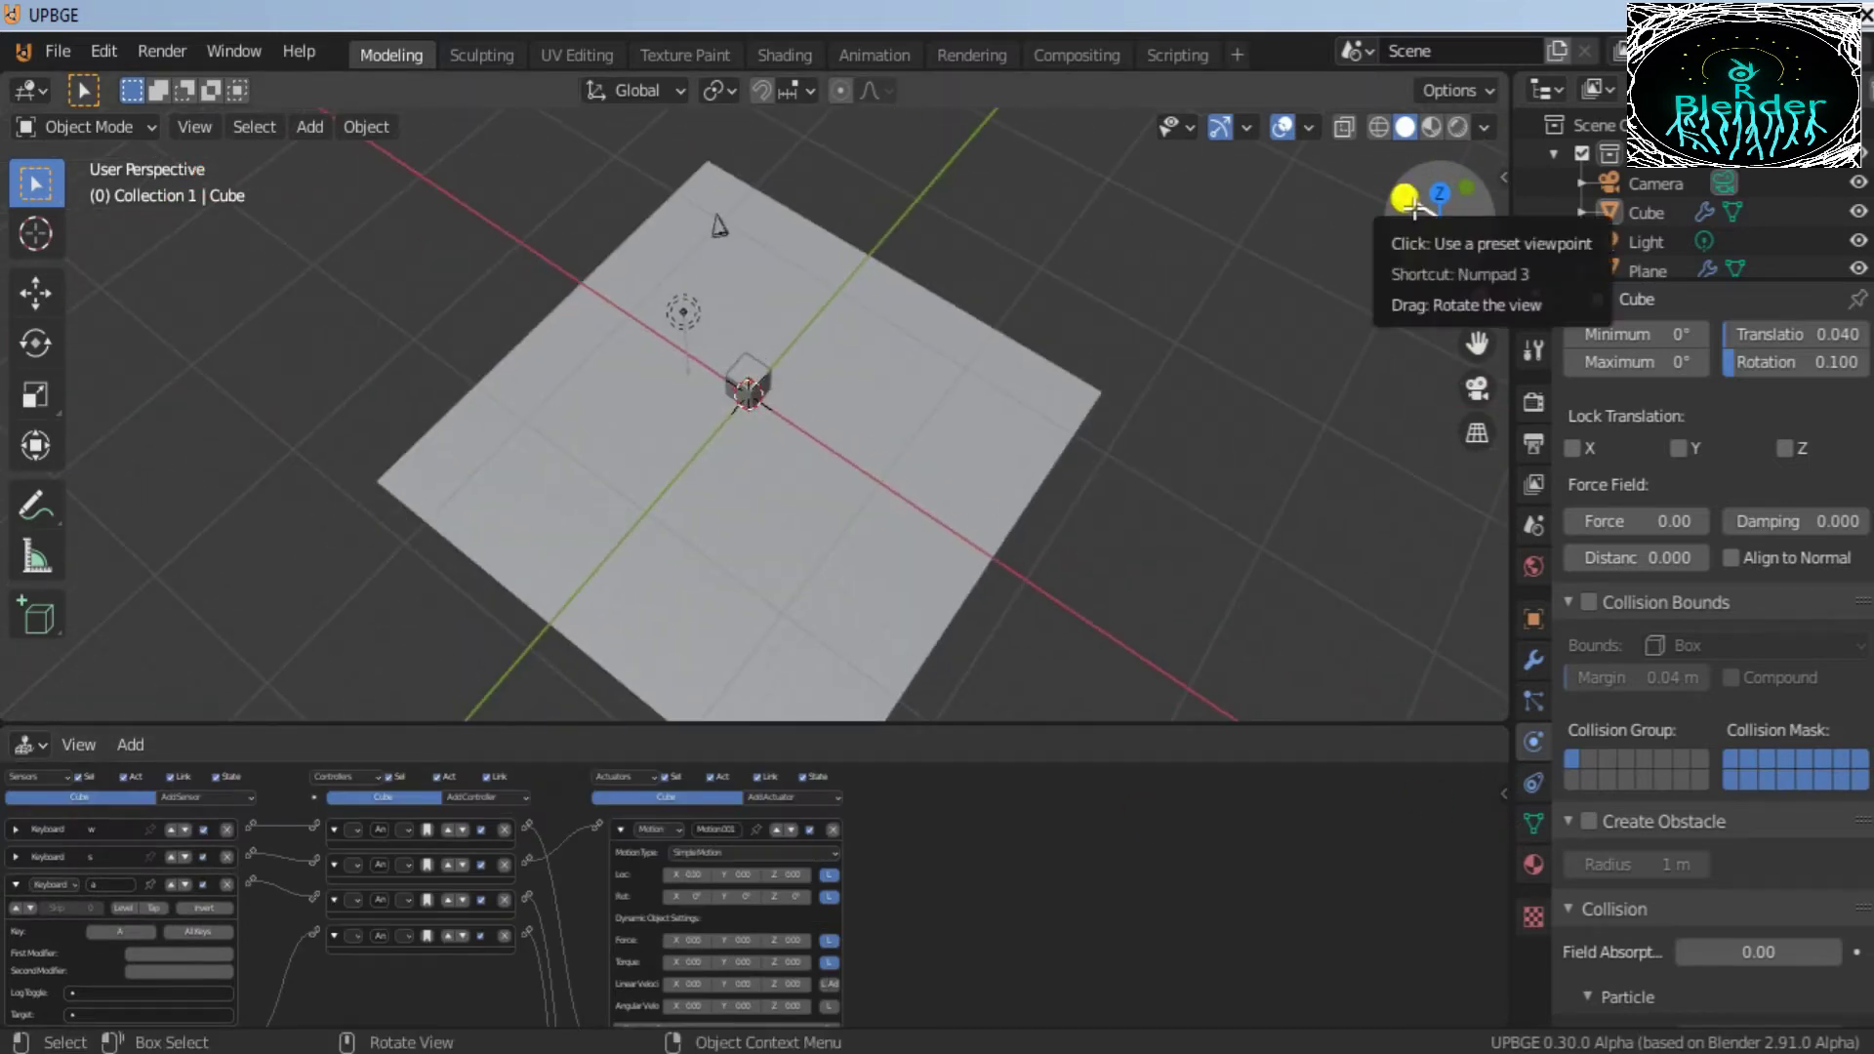
pyautogui.click(1403, 247)
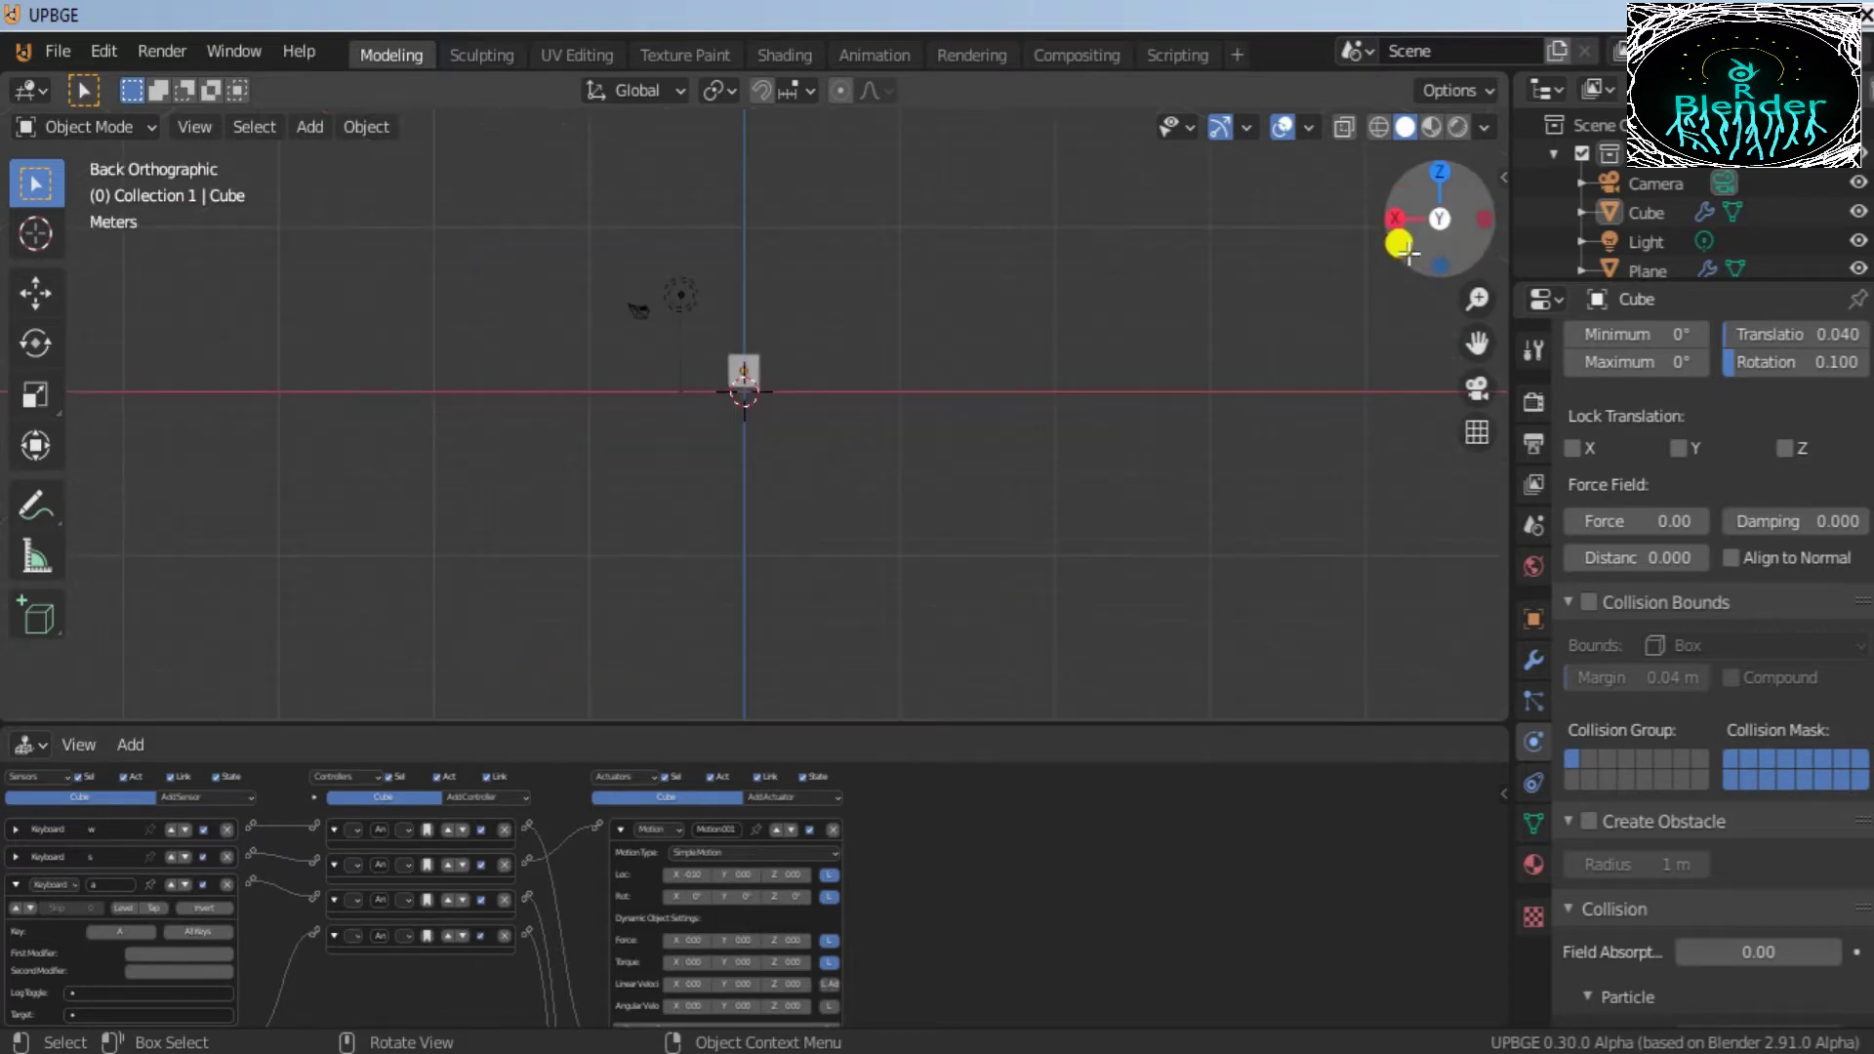
pyautogui.moveTo(1439, 218); pyautogui.dragTo(1499, 339)
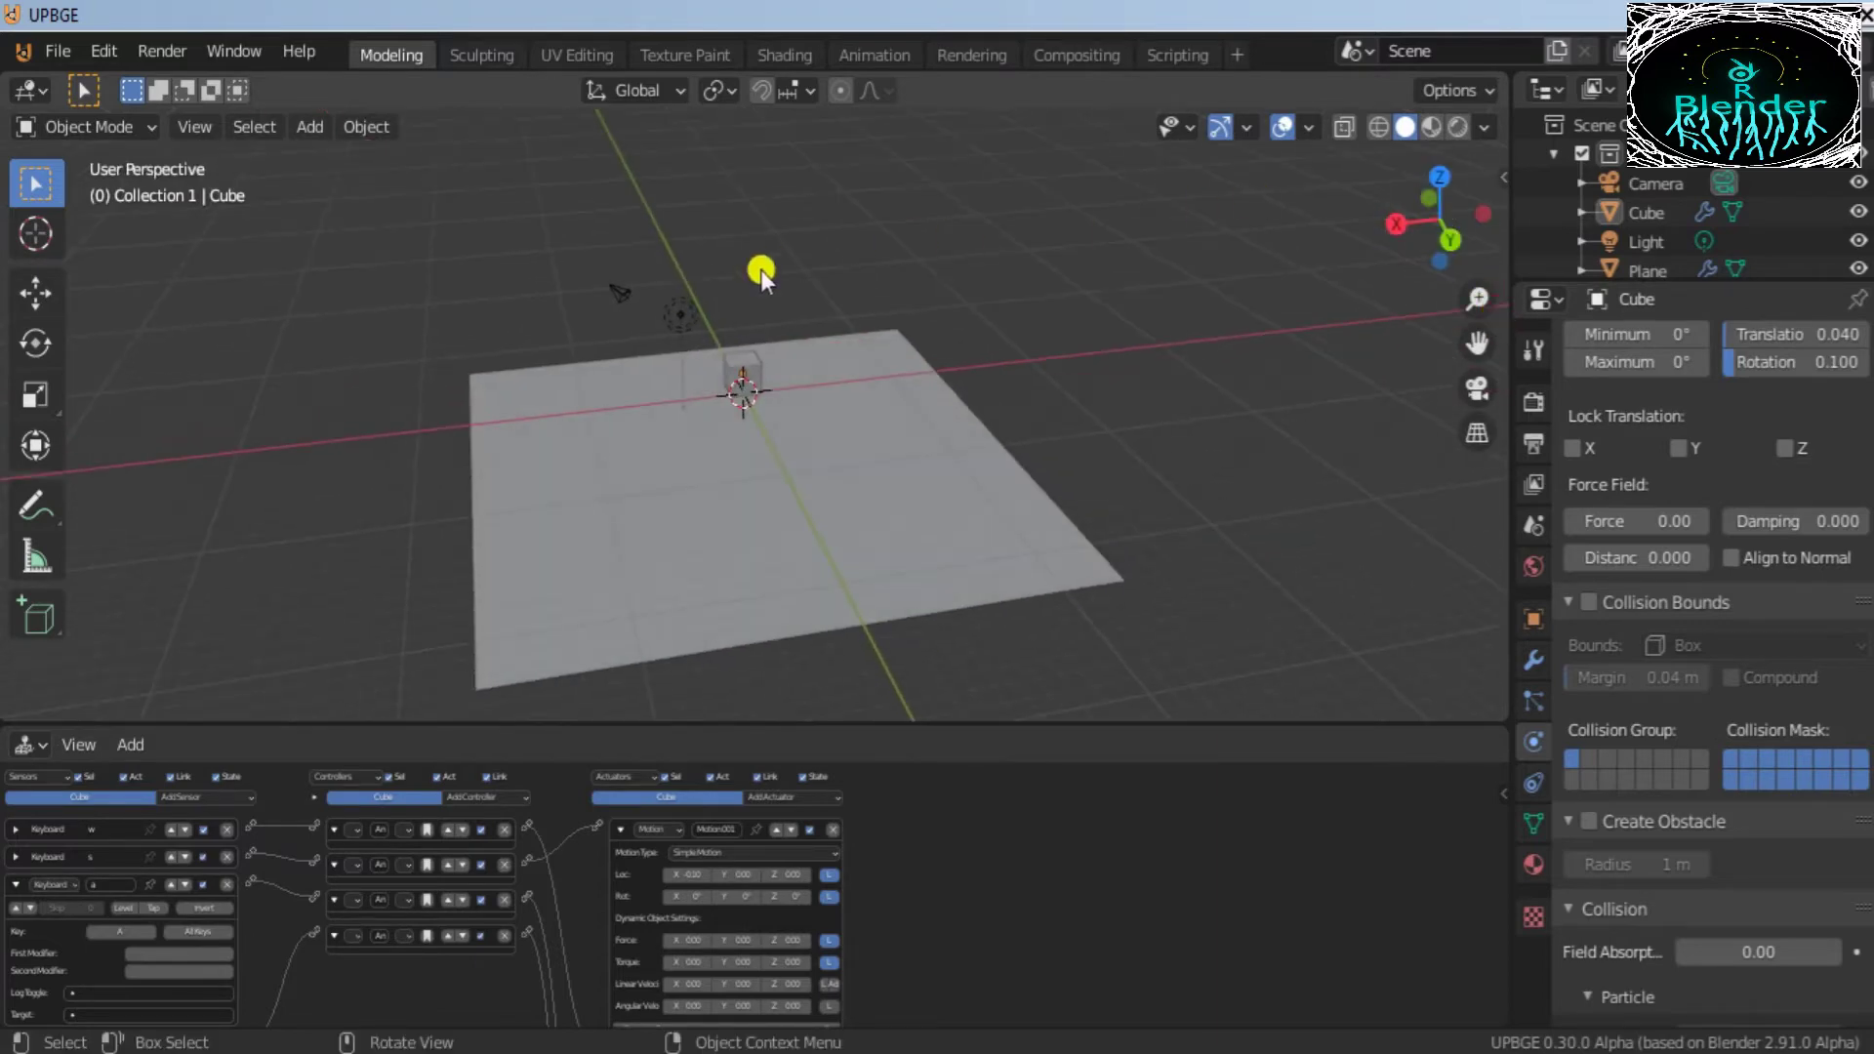
pyautogui.click(617, 290)
pyautogui.click(1446, 240)
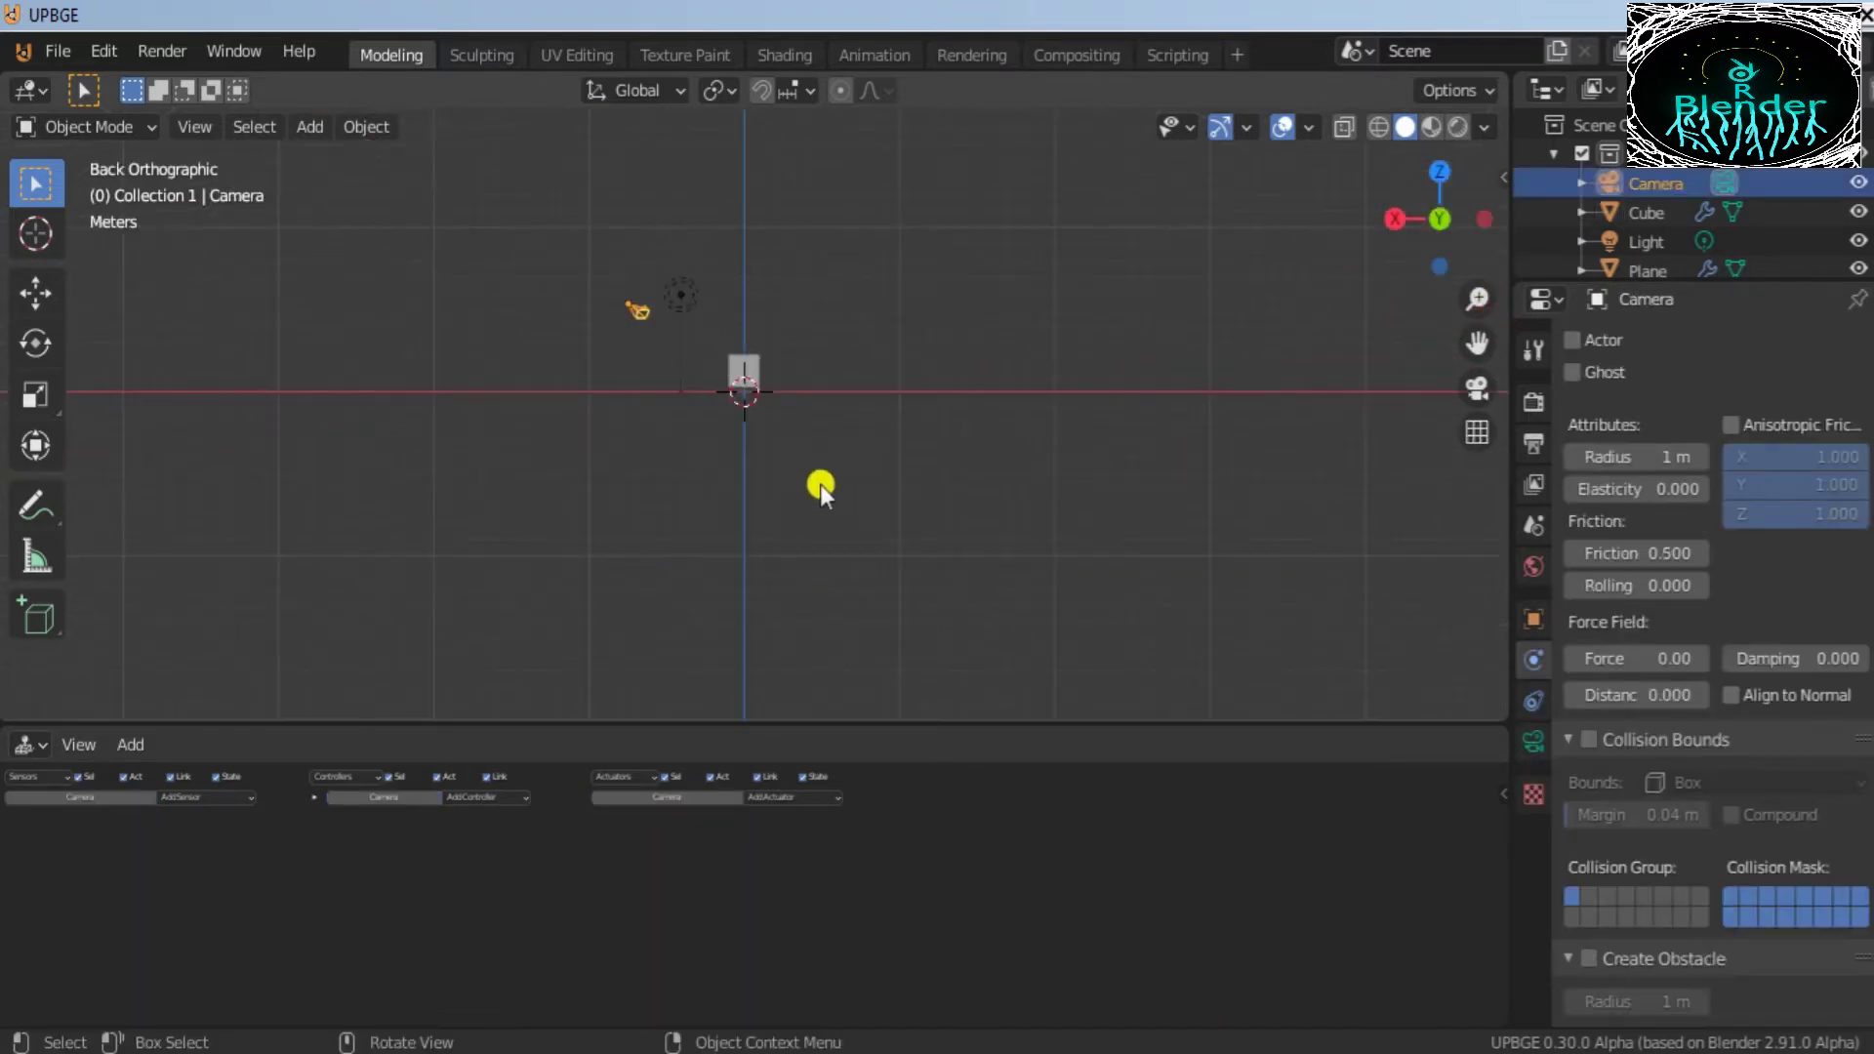
pyautogui.scroll(3, 752, 457)
pyautogui.click(193, 799)
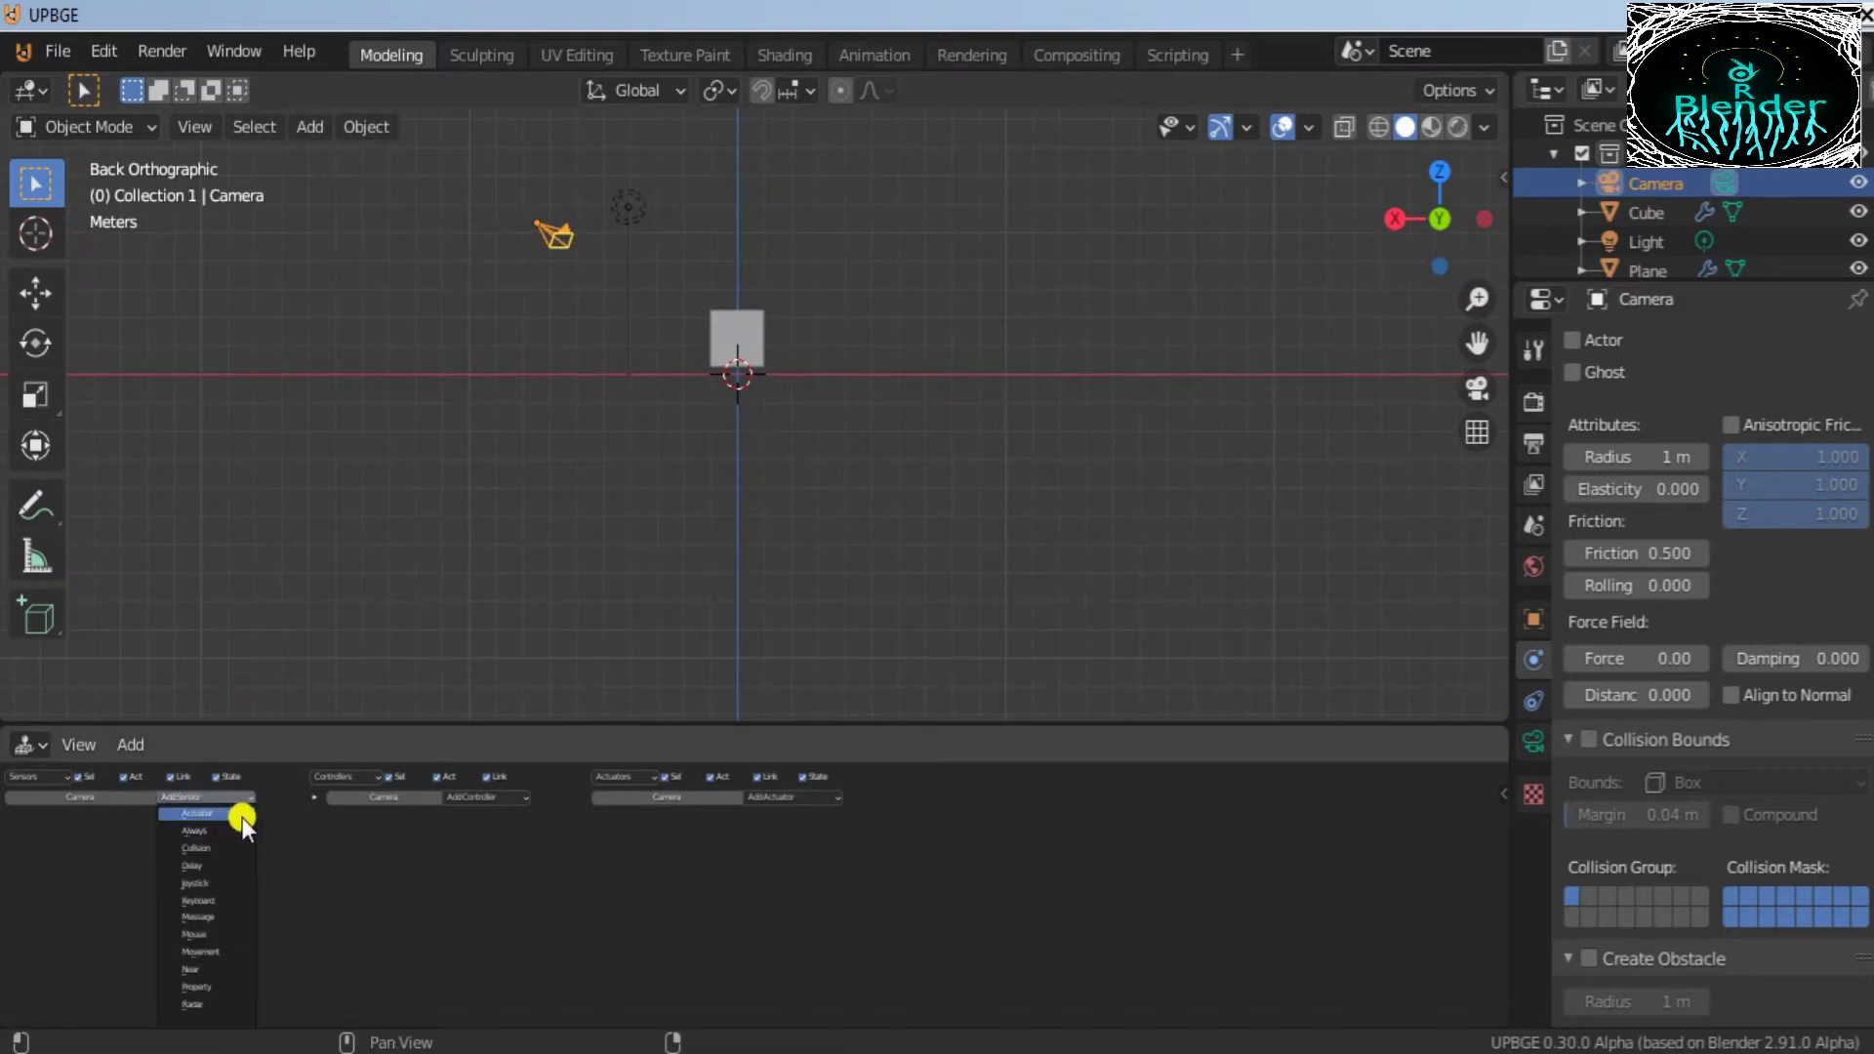
pyautogui.click(214, 903)
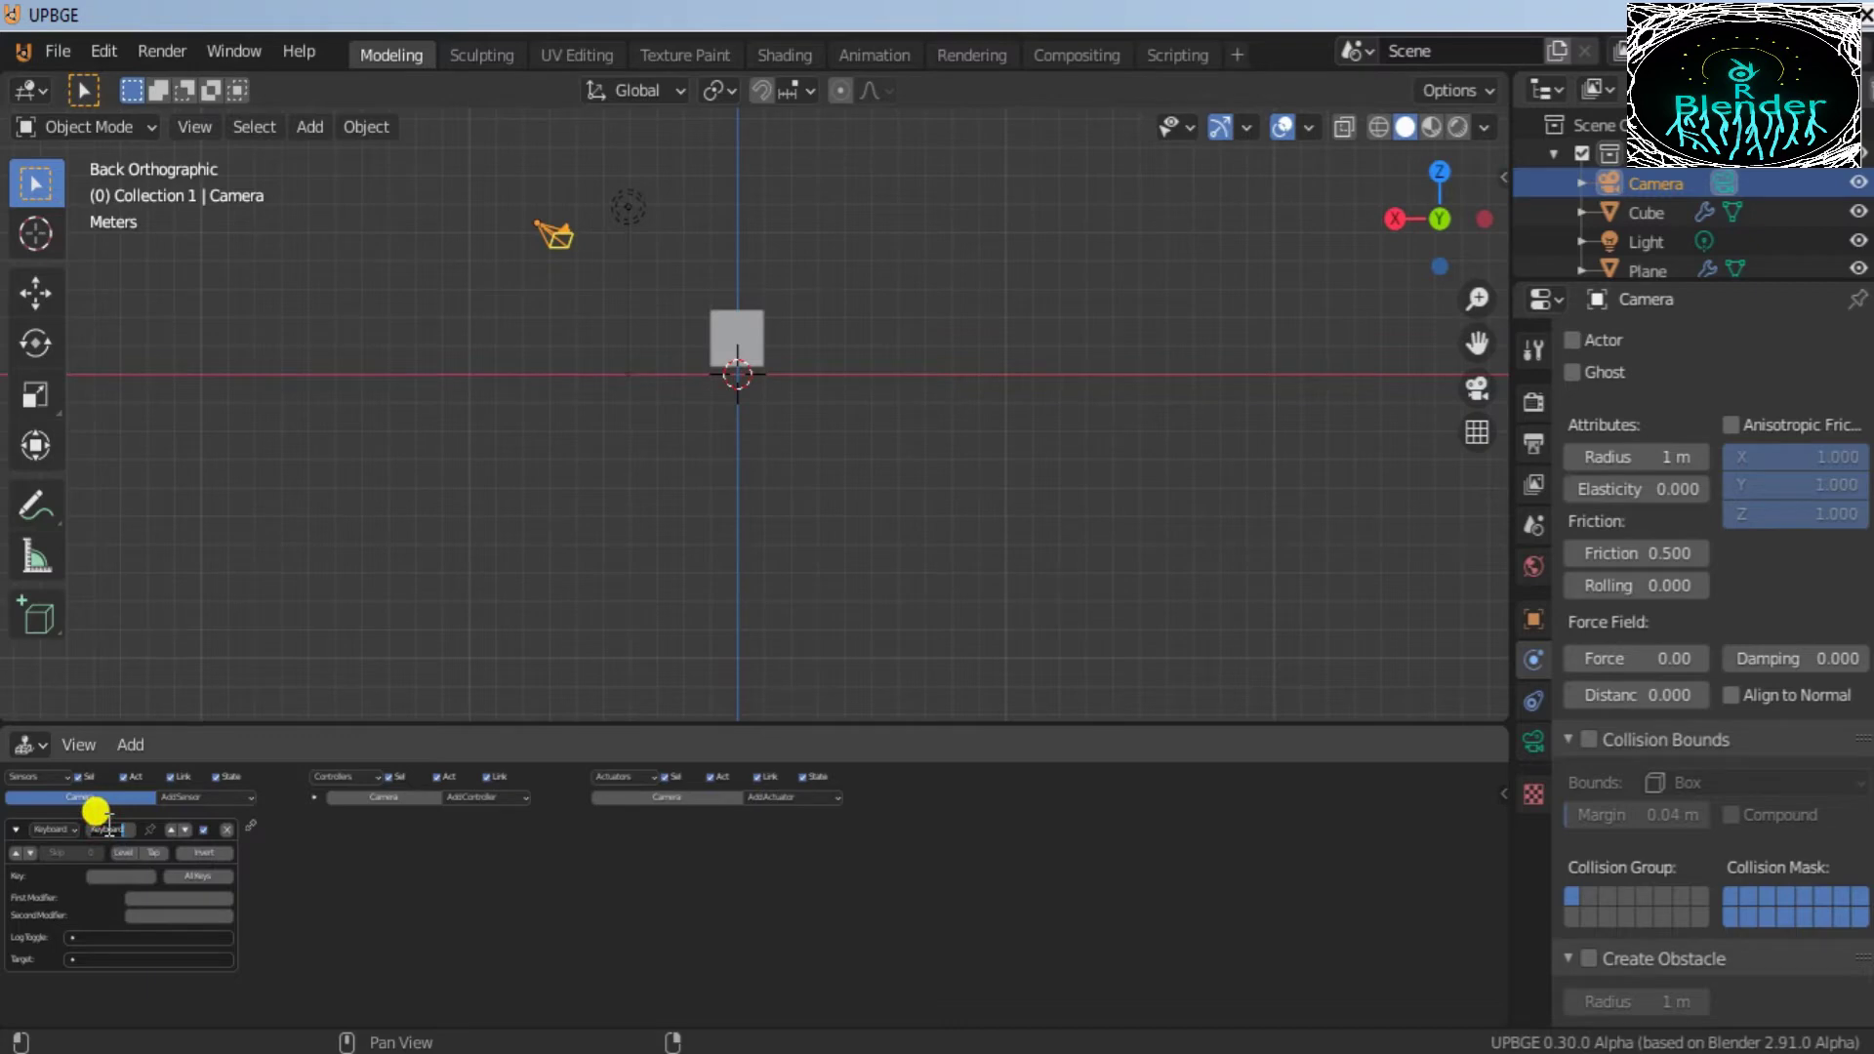
pyautogui.press('Return')
# Step: Add a Scene actuator to the camera and set its mode to Set Camera
pyautogui.click(775, 801)
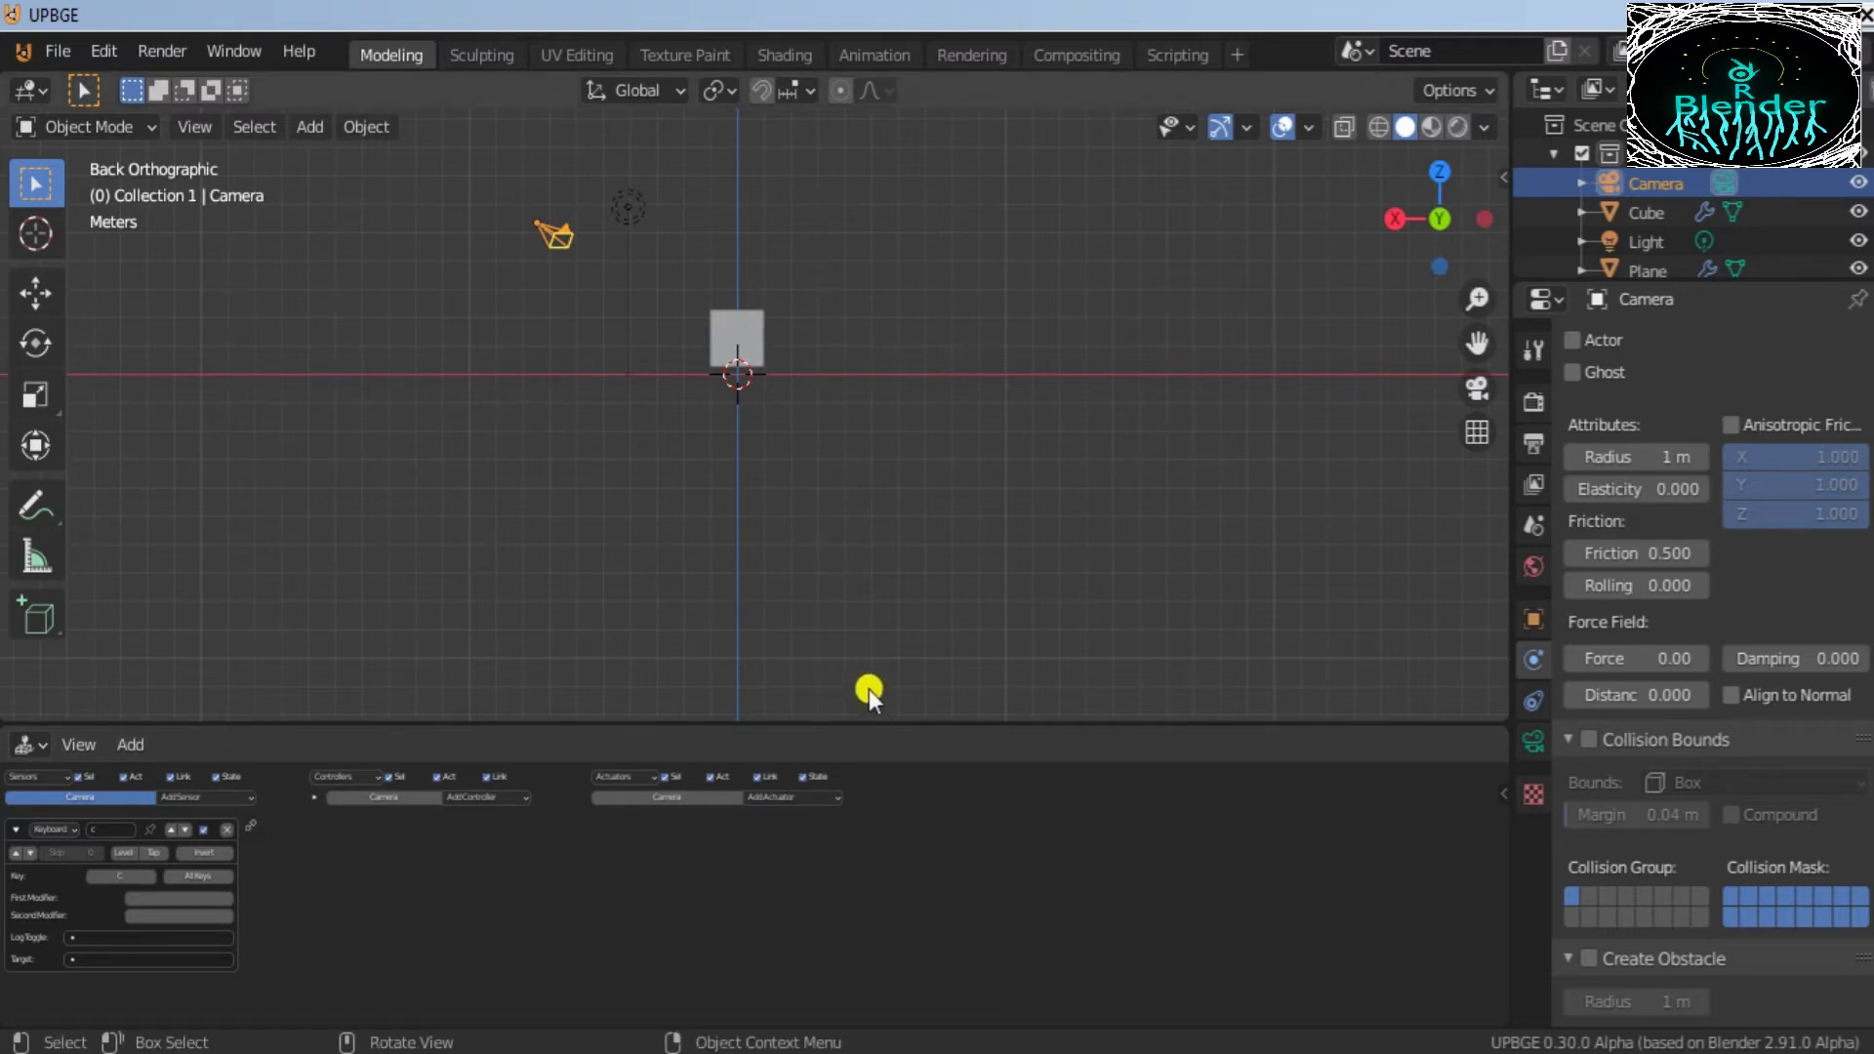
pyautogui.scroll(-1, 1099, 853)
pyautogui.scroll(5, 964, 847)
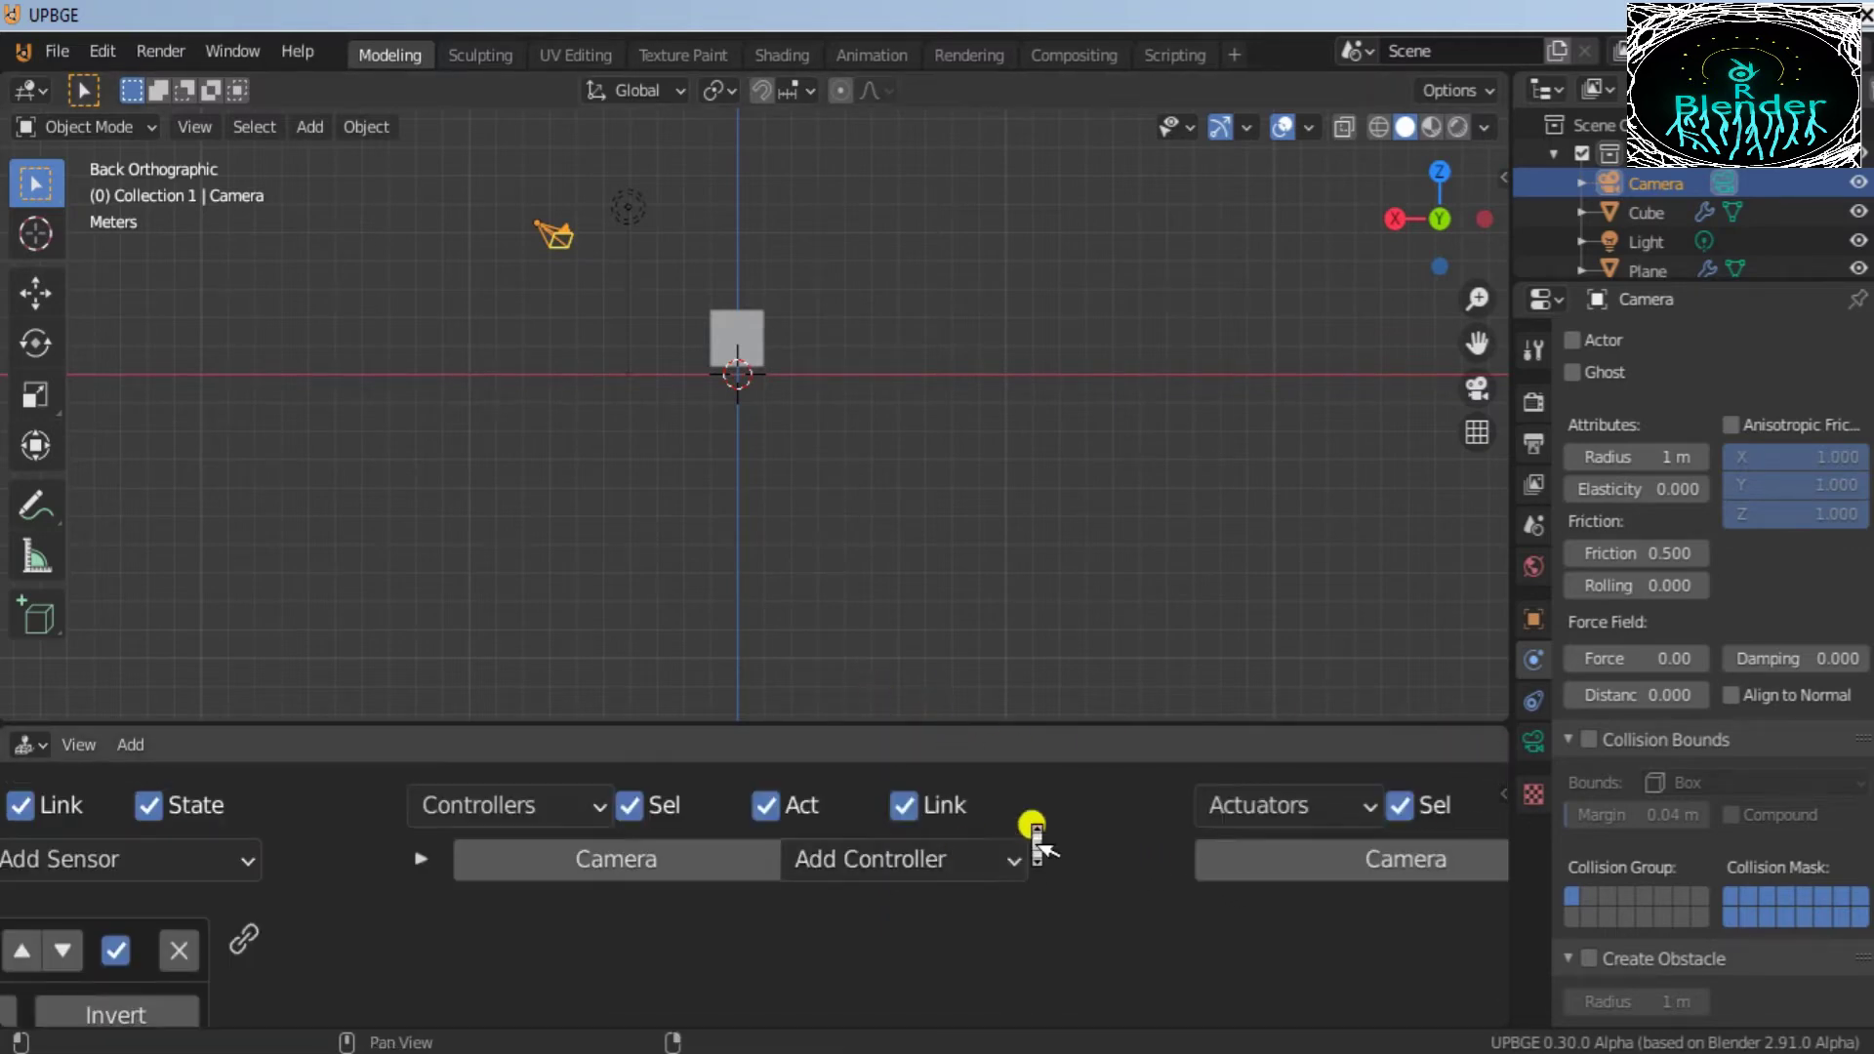
pyautogui.scroll(-3, 1044, 830)
pyautogui.scroll(3, 1133, 827)
pyautogui.scroll(-2, 1122, 832)
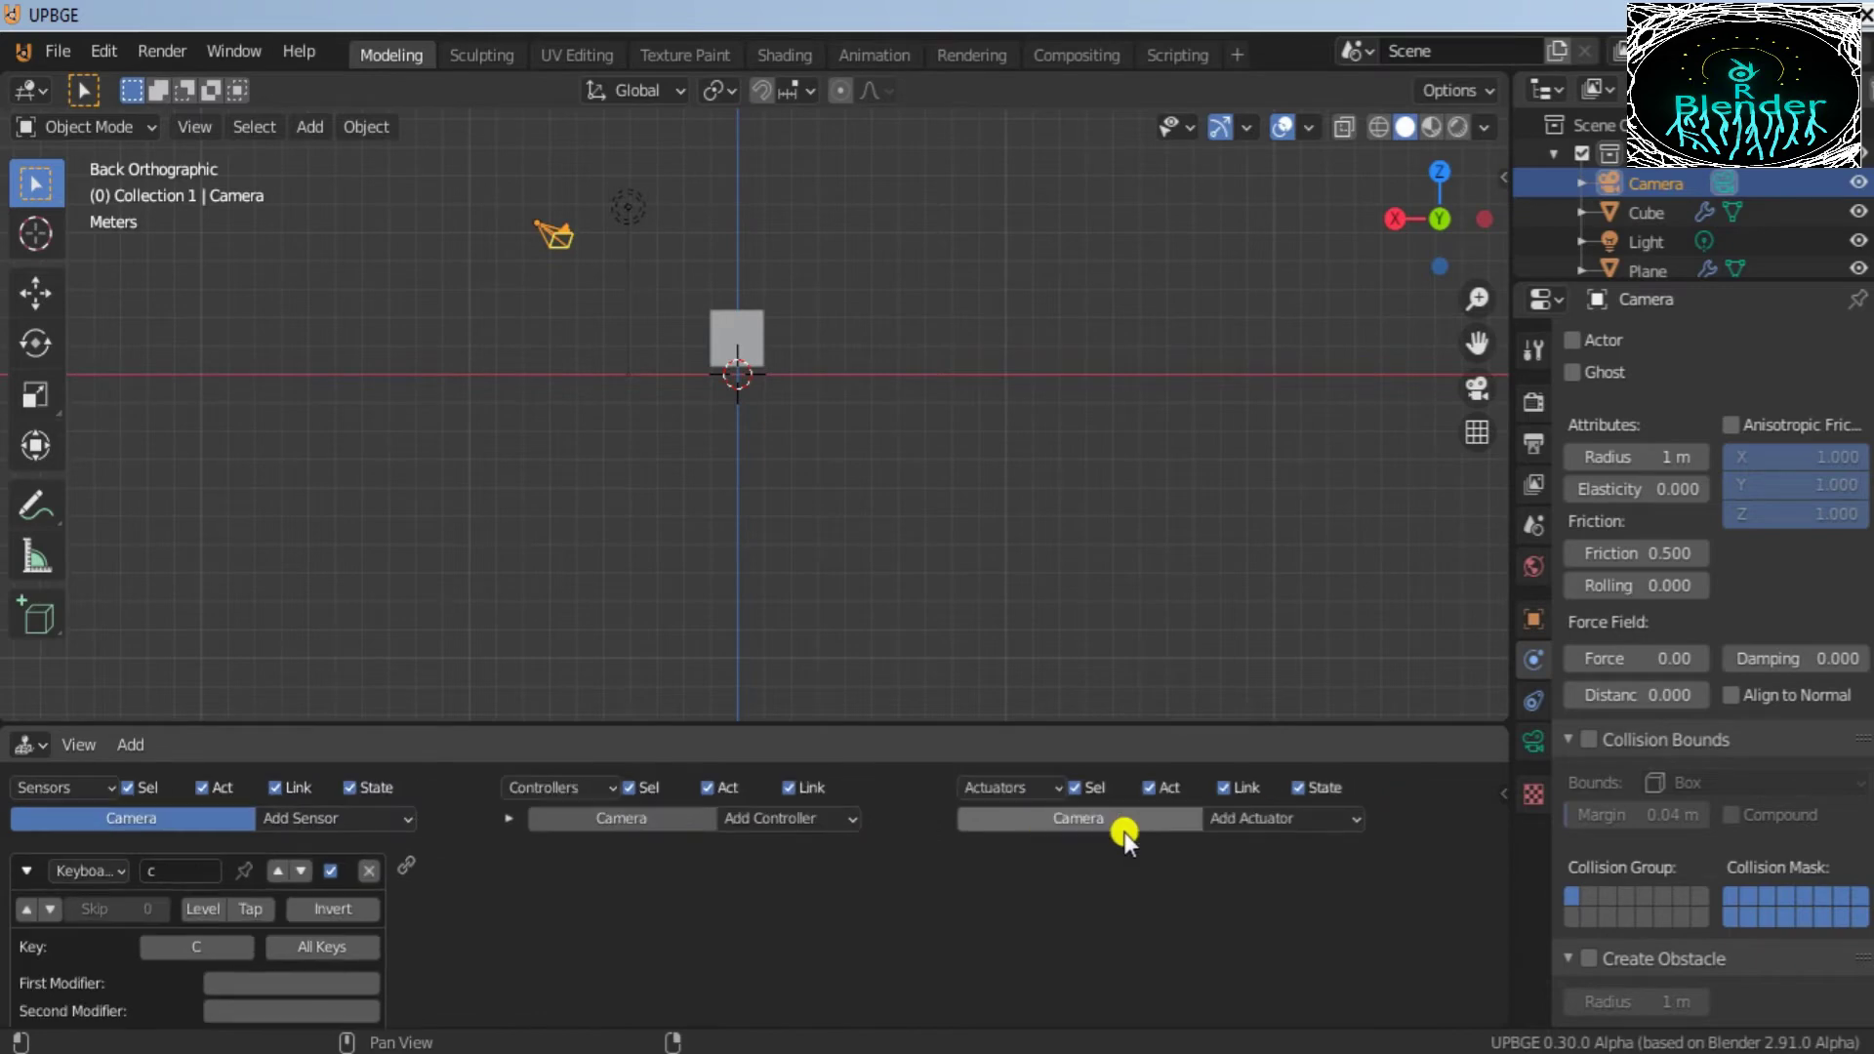
pyautogui.click(1175, 814)
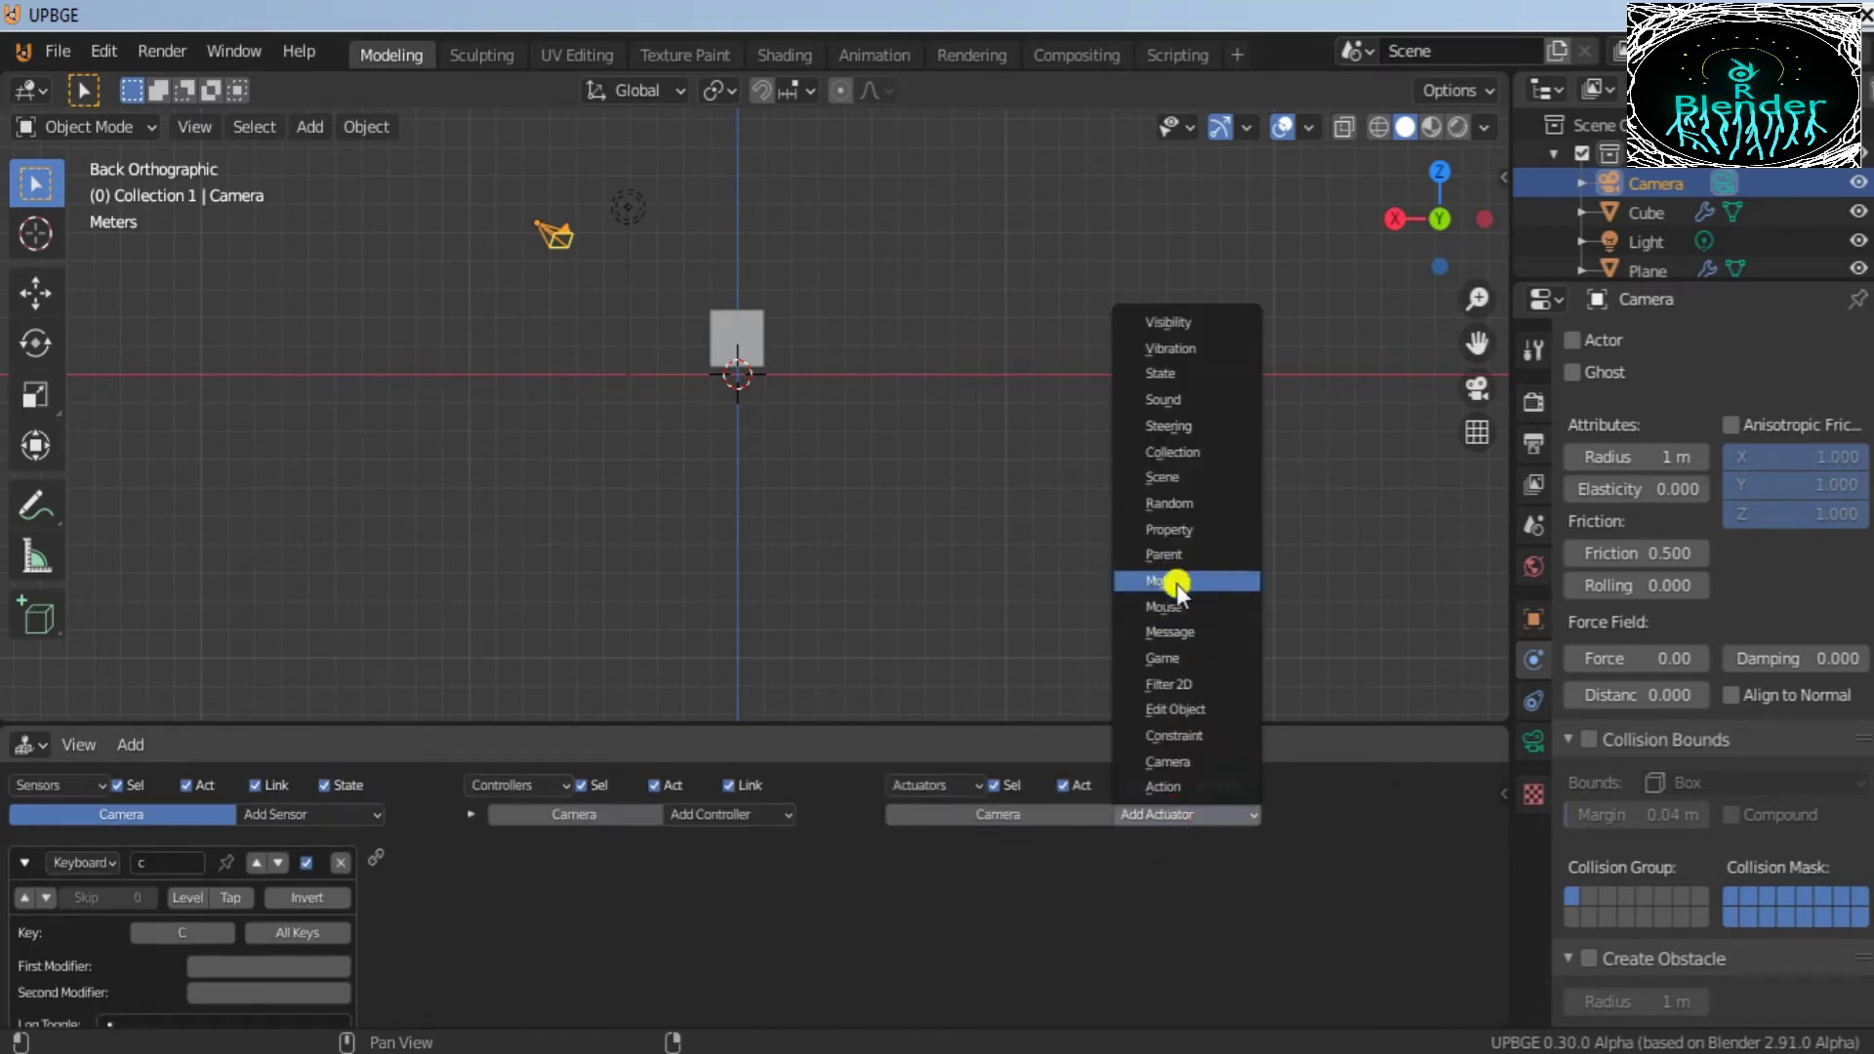
pyautogui.click(1191, 476)
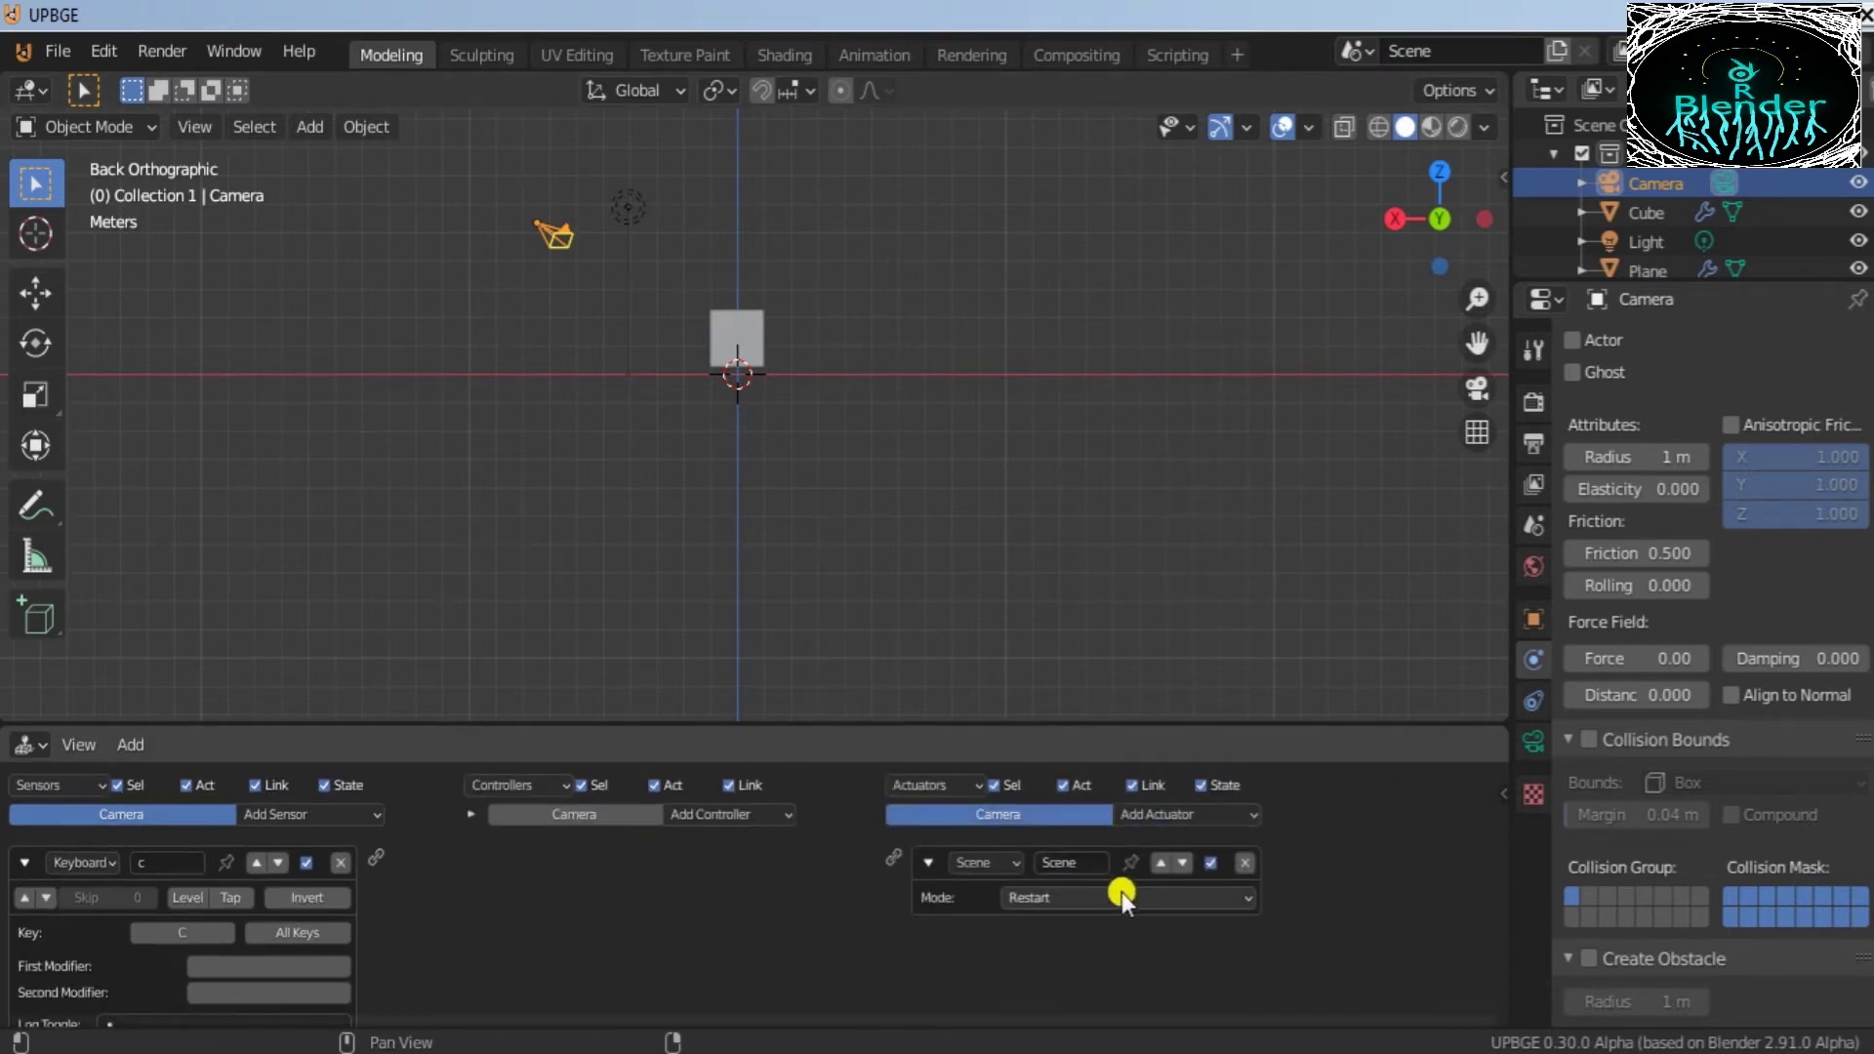
pyautogui.click(1150, 902)
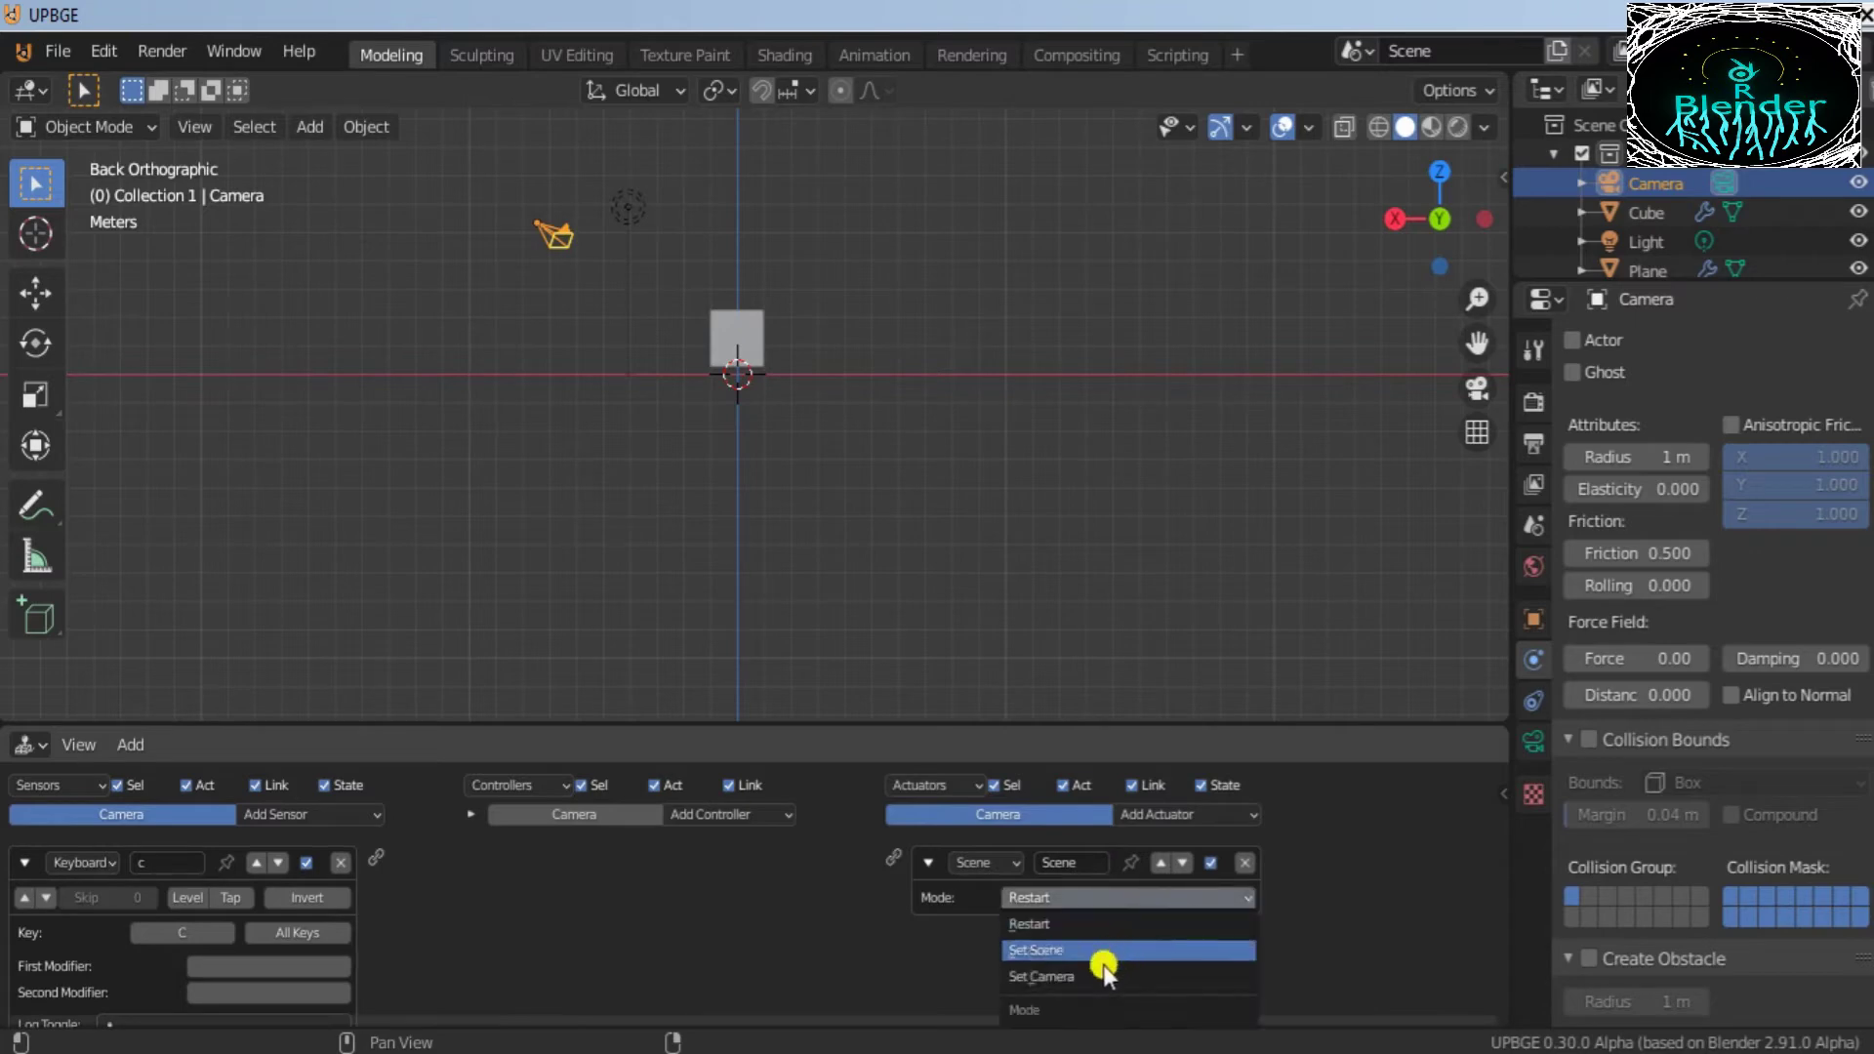
pyautogui.click(1167, 974)
# Step: Assign Camera as the Scene actuator's camera object and link the c keyboard sensor to the actuator
pyautogui.click(1245, 930)
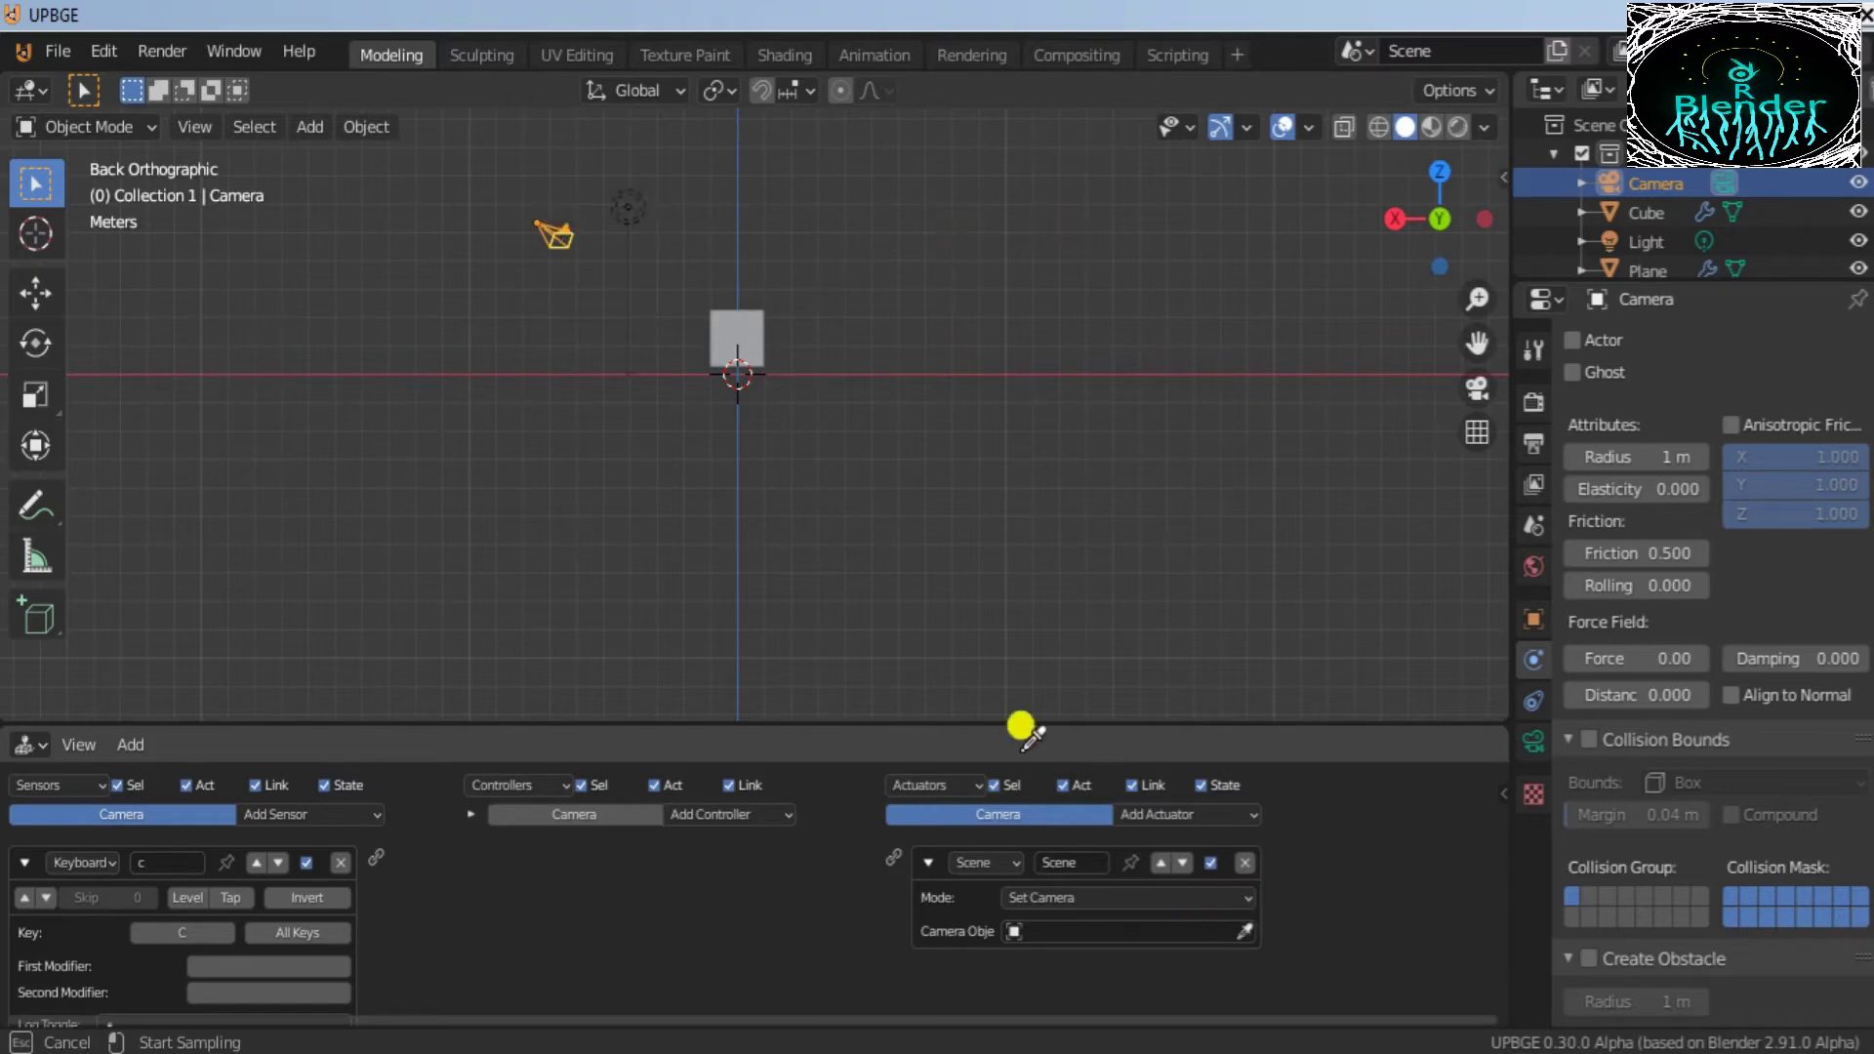
pyautogui.click(1138, 912)
pyautogui.click(1091, 925)
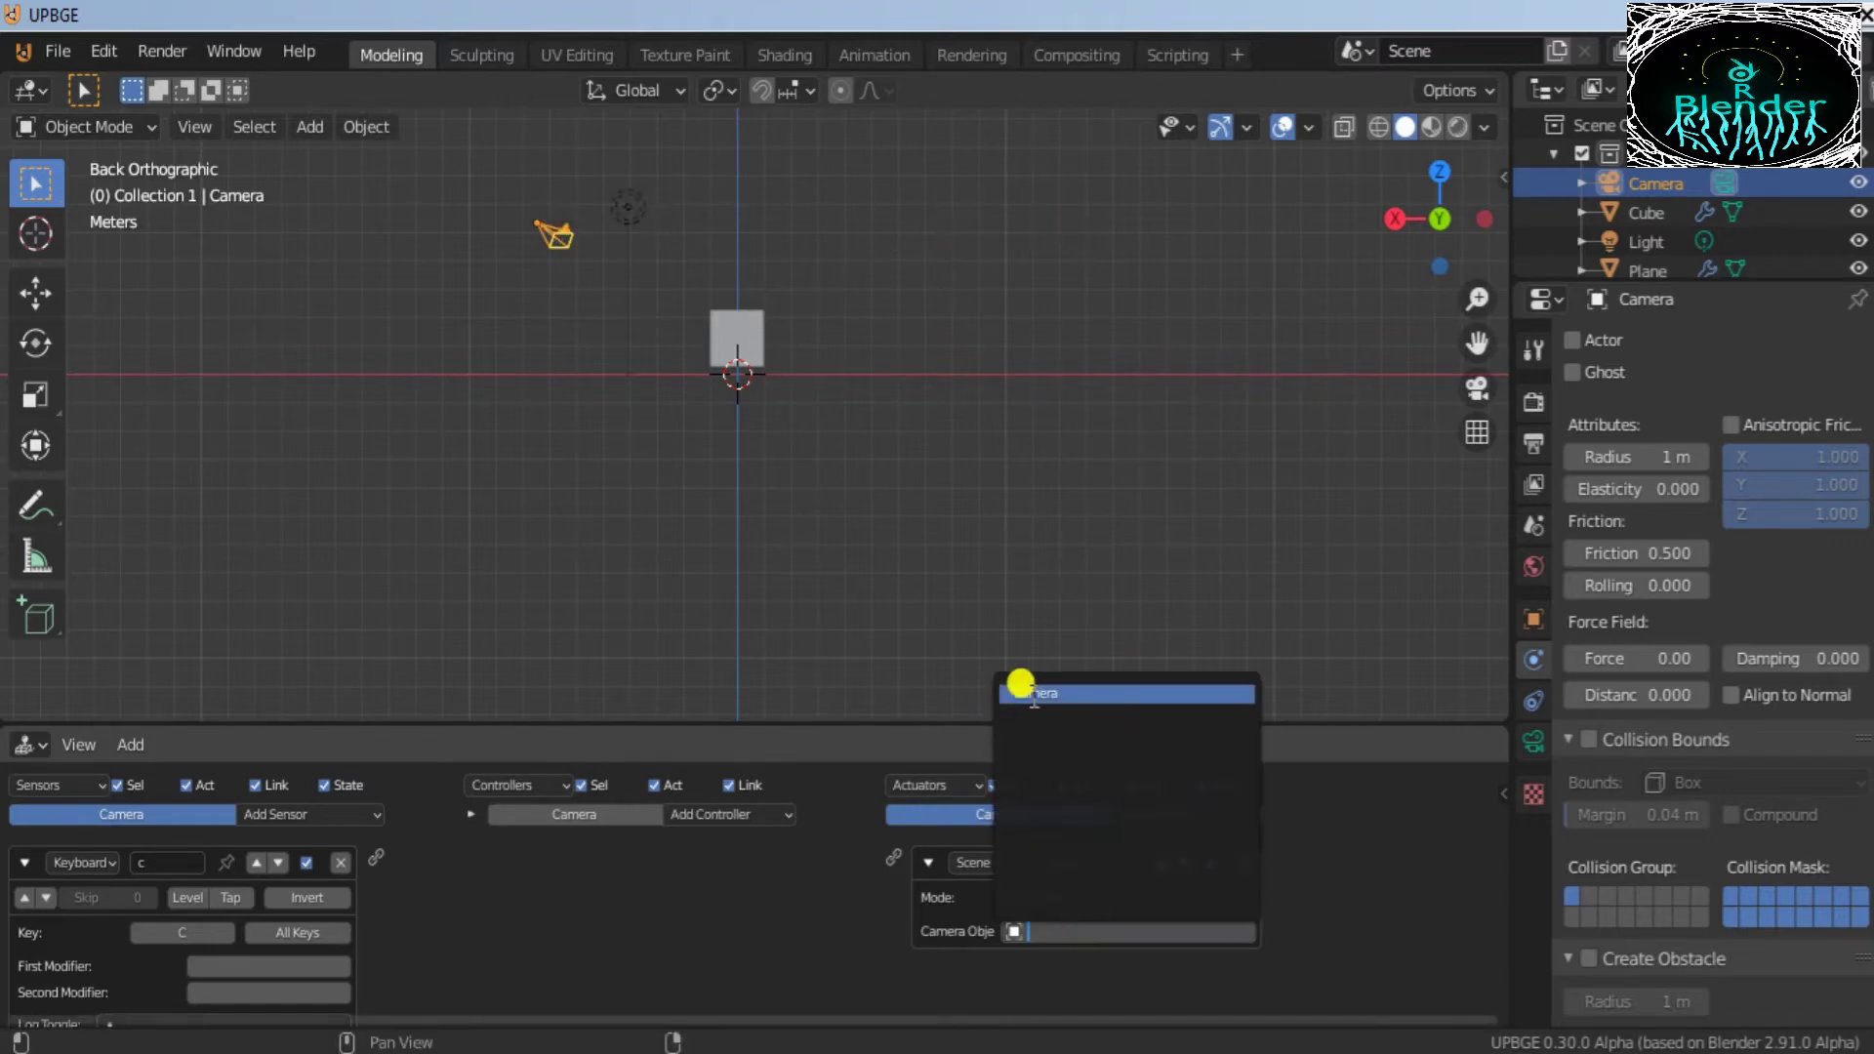
pyautogui.click(1245, 931)
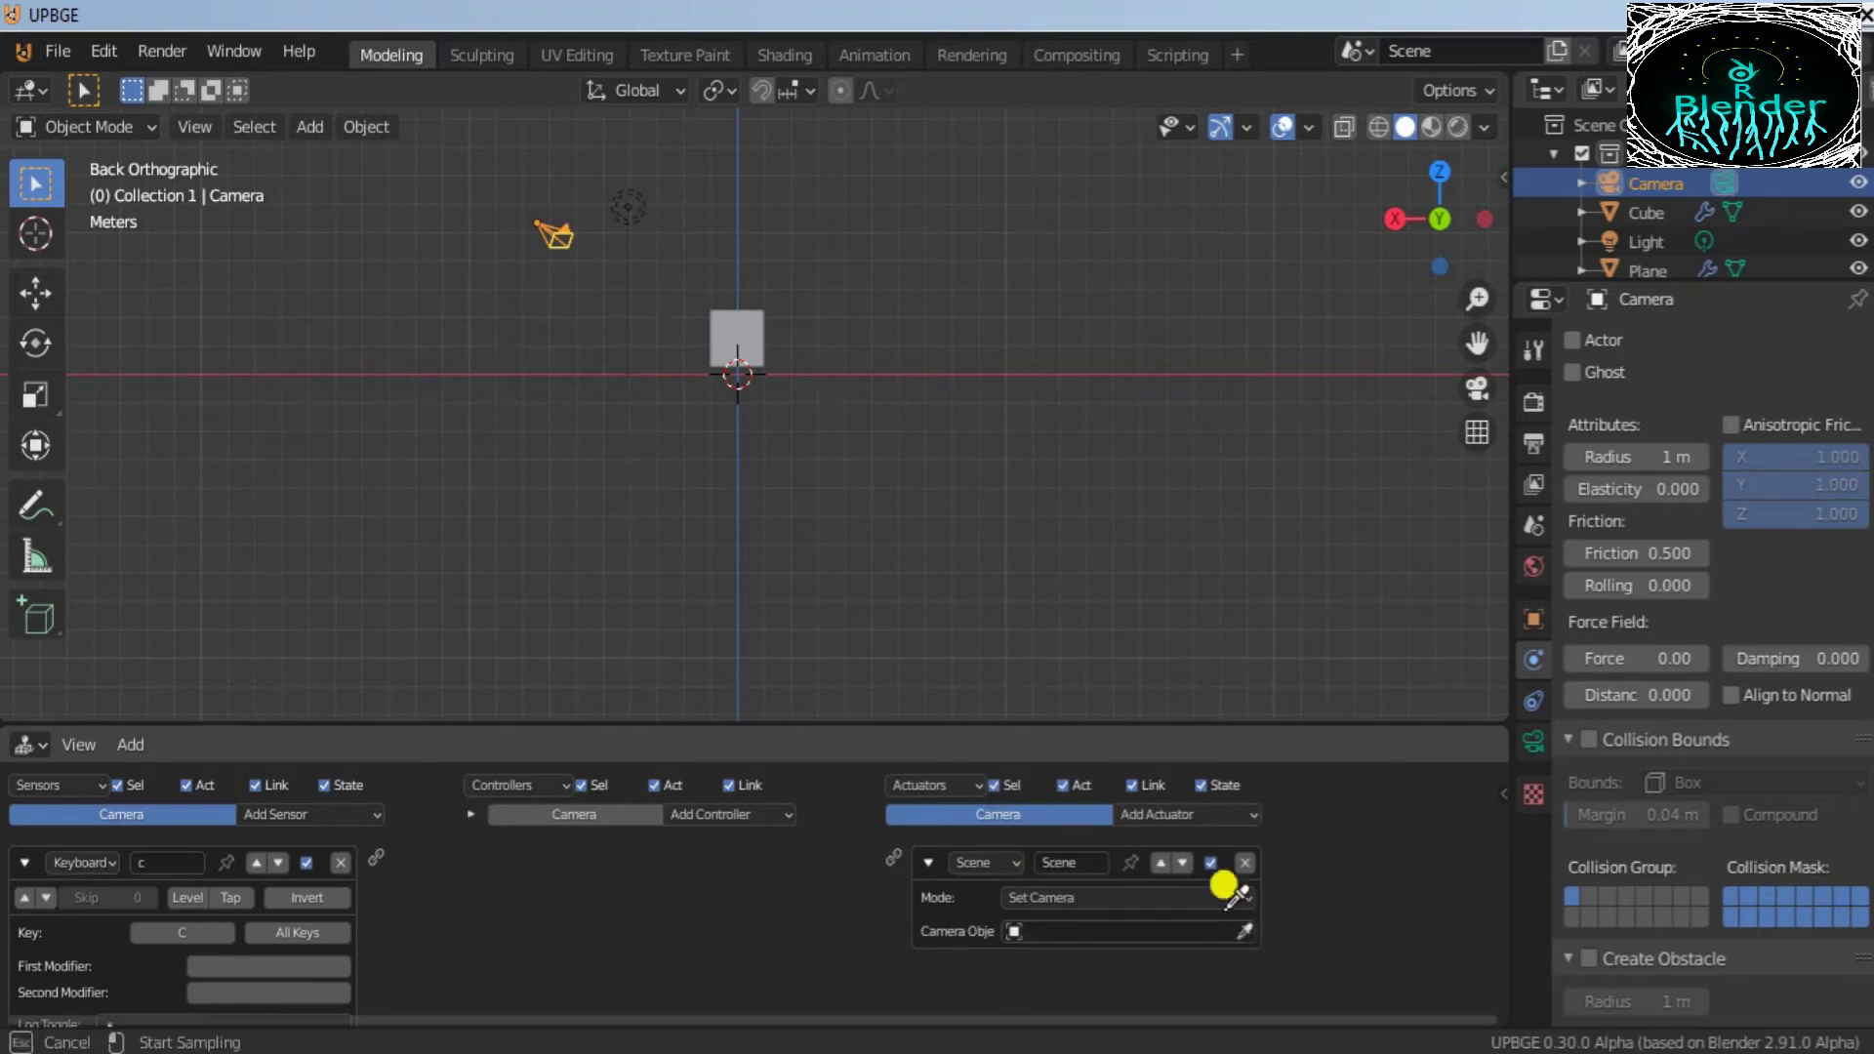
pyautogui.click(555, 232)
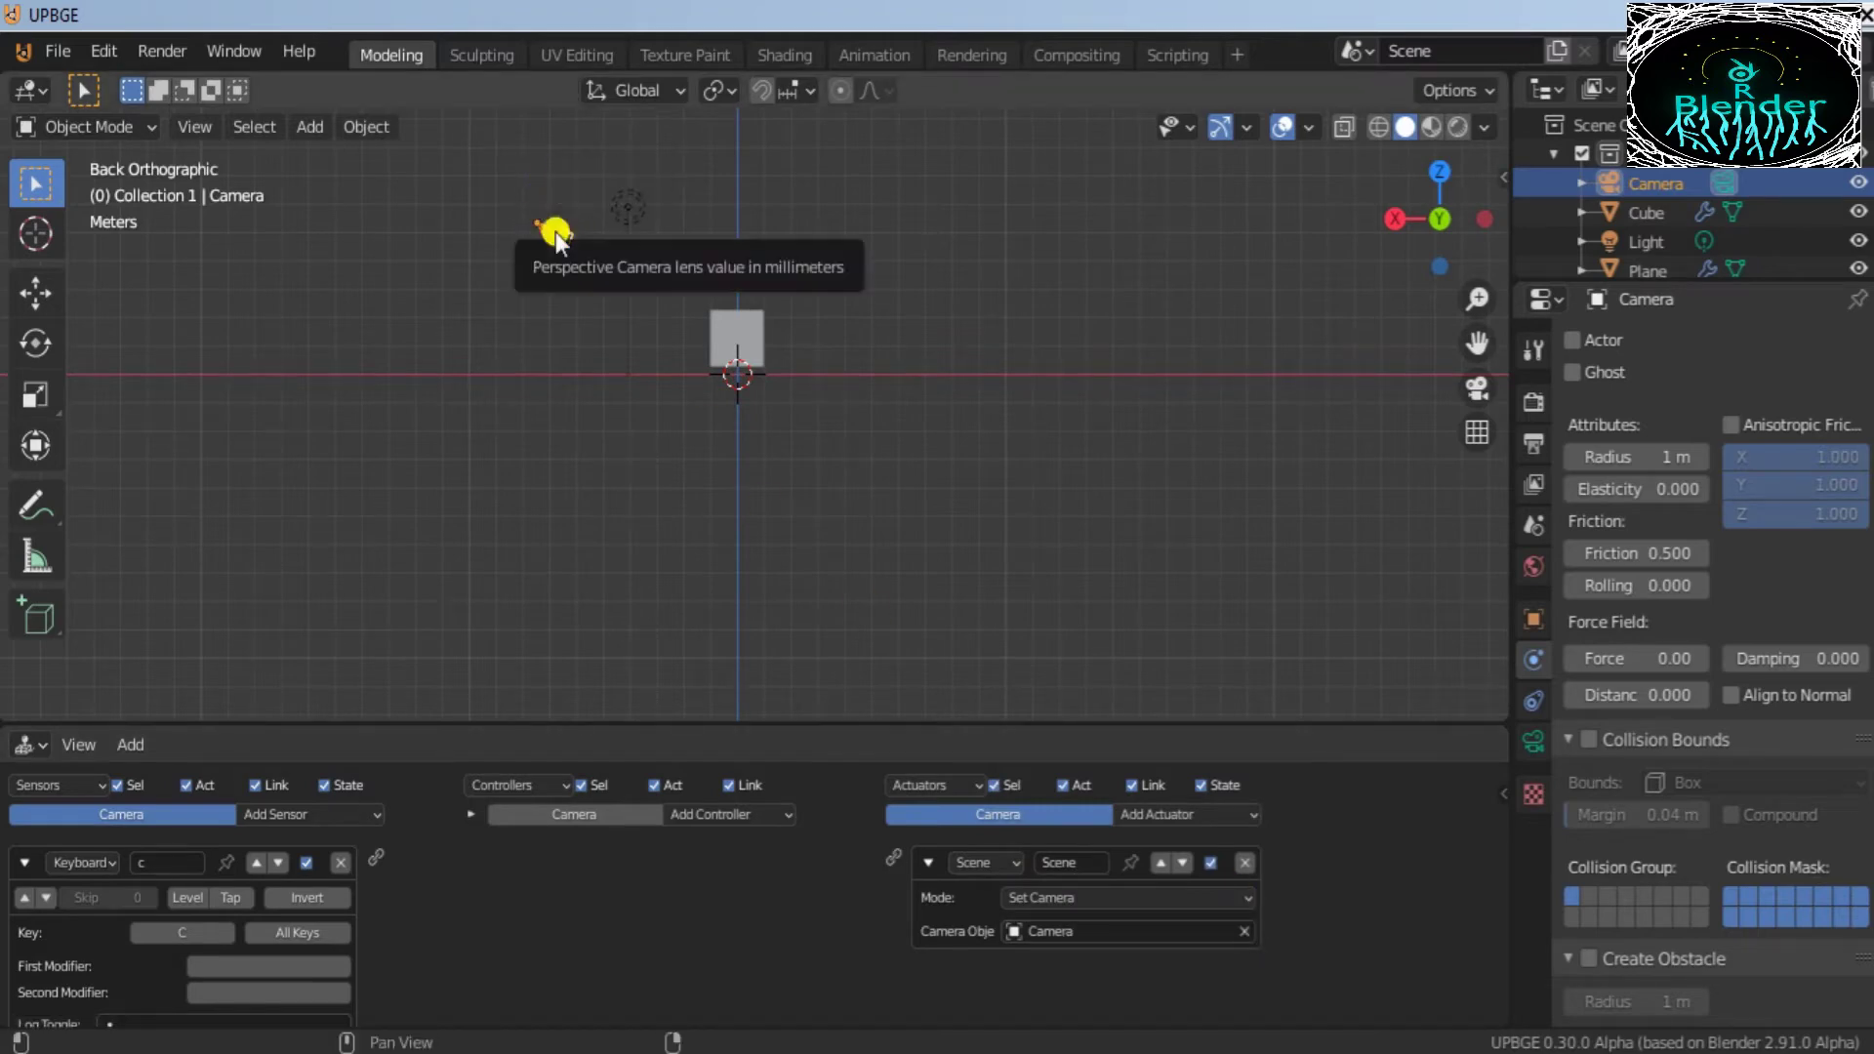
pyautogui.moveTo(377, 855); pyautogui.dragTo(893, 859)
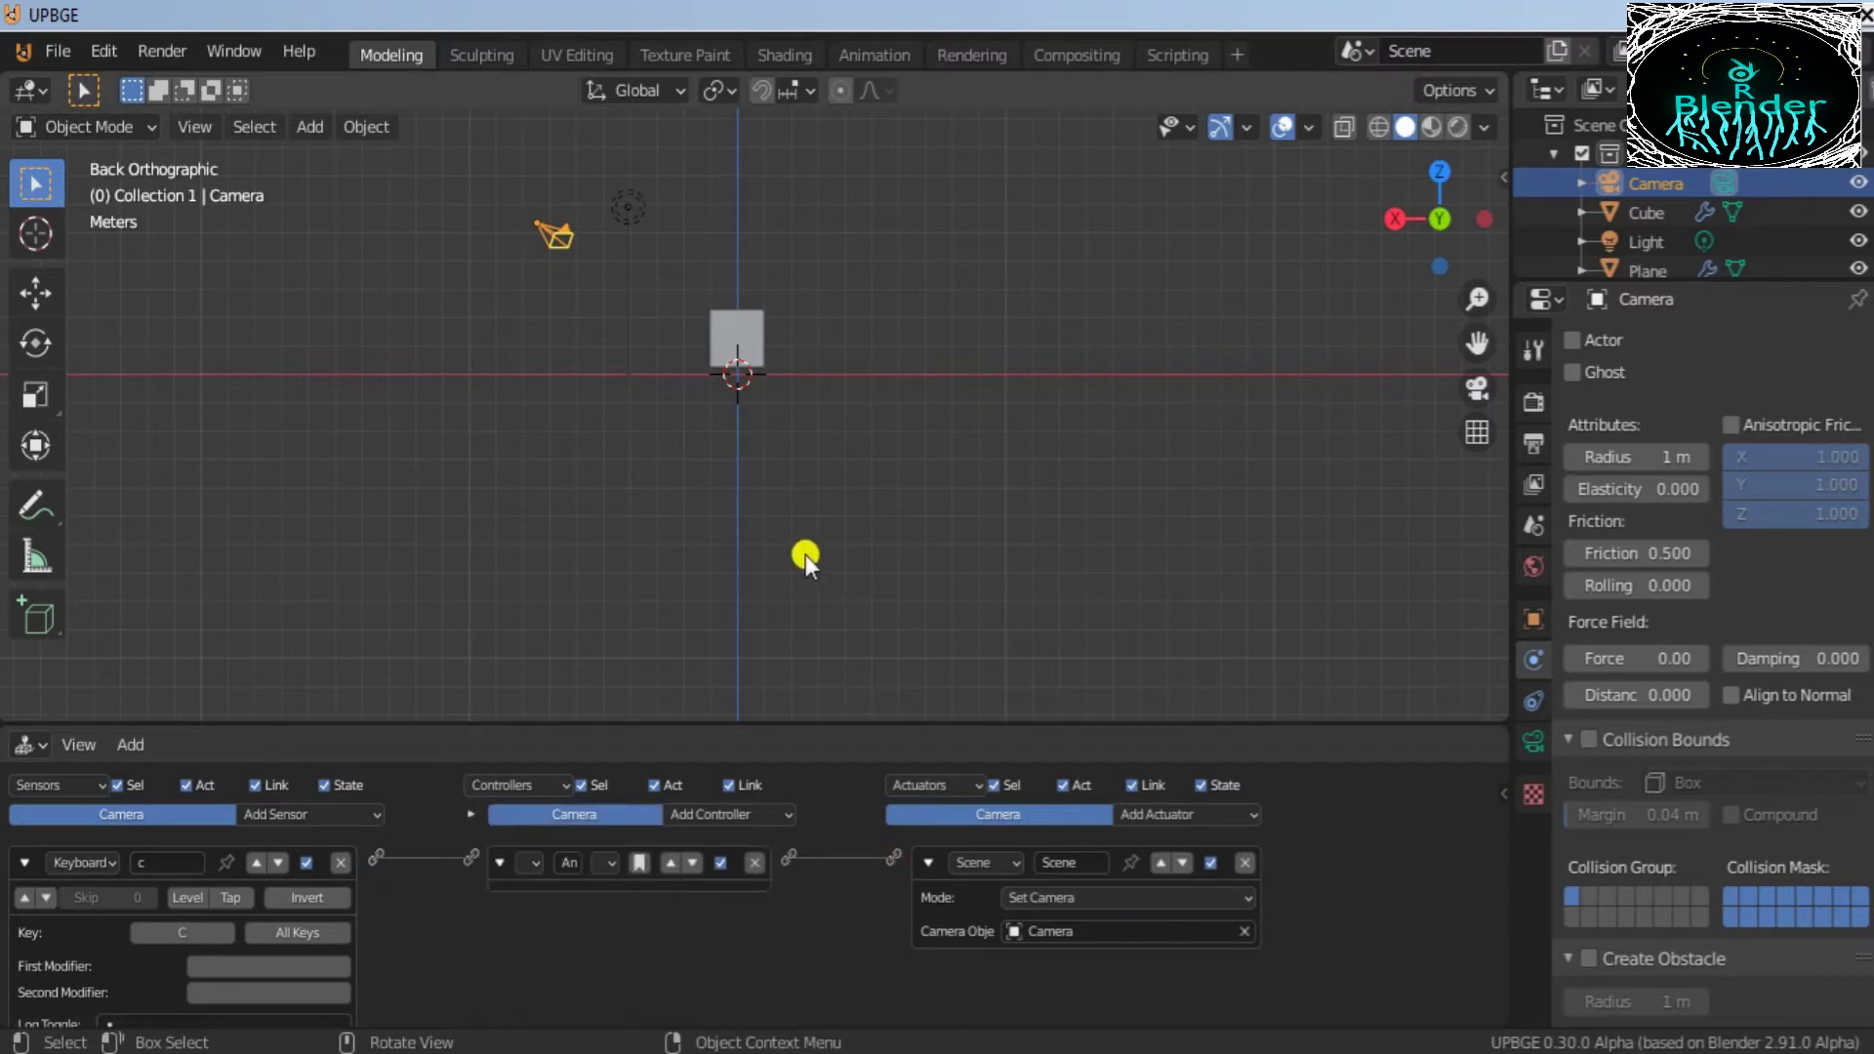
# Step: Run the game, test switching to the camera view with C and moving the cube with A, and end the run
pyautogui.moveTo(1422, 198); pyautogui.dragTo(1429, 248)
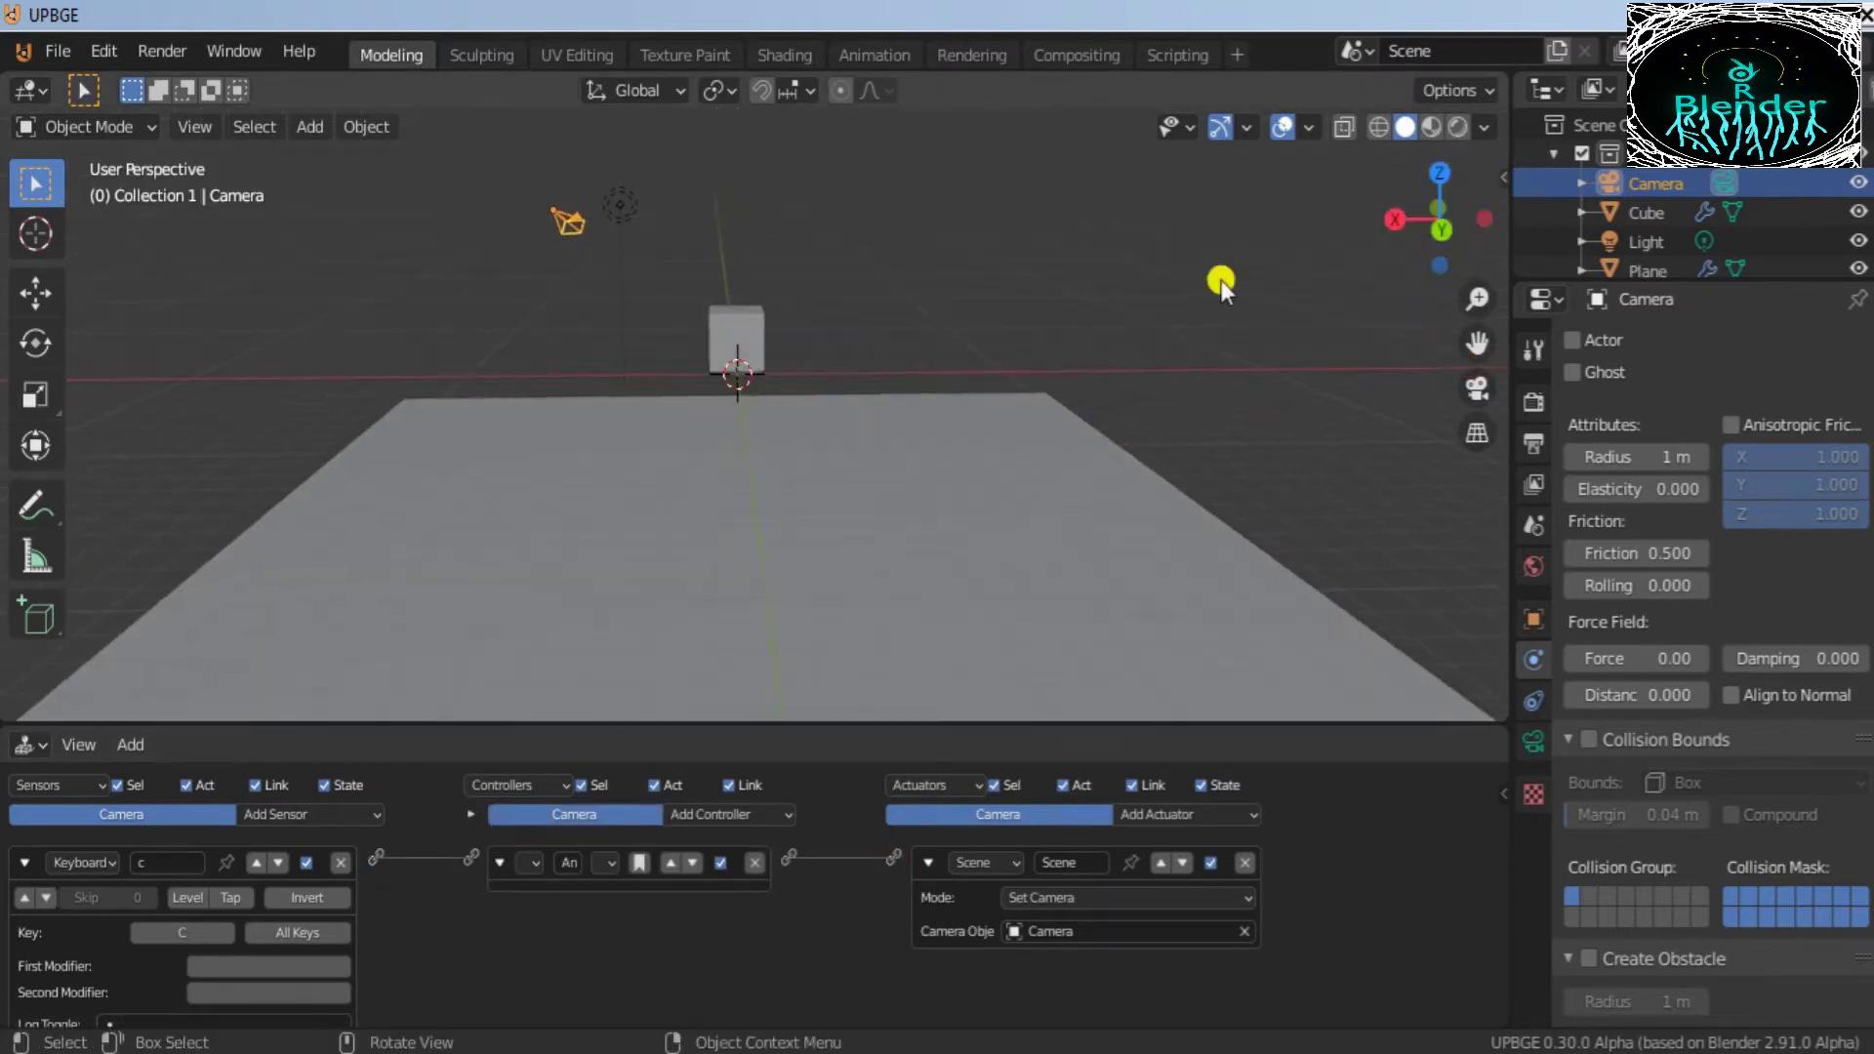
pyautogui.scroll(-2, 919, 410)
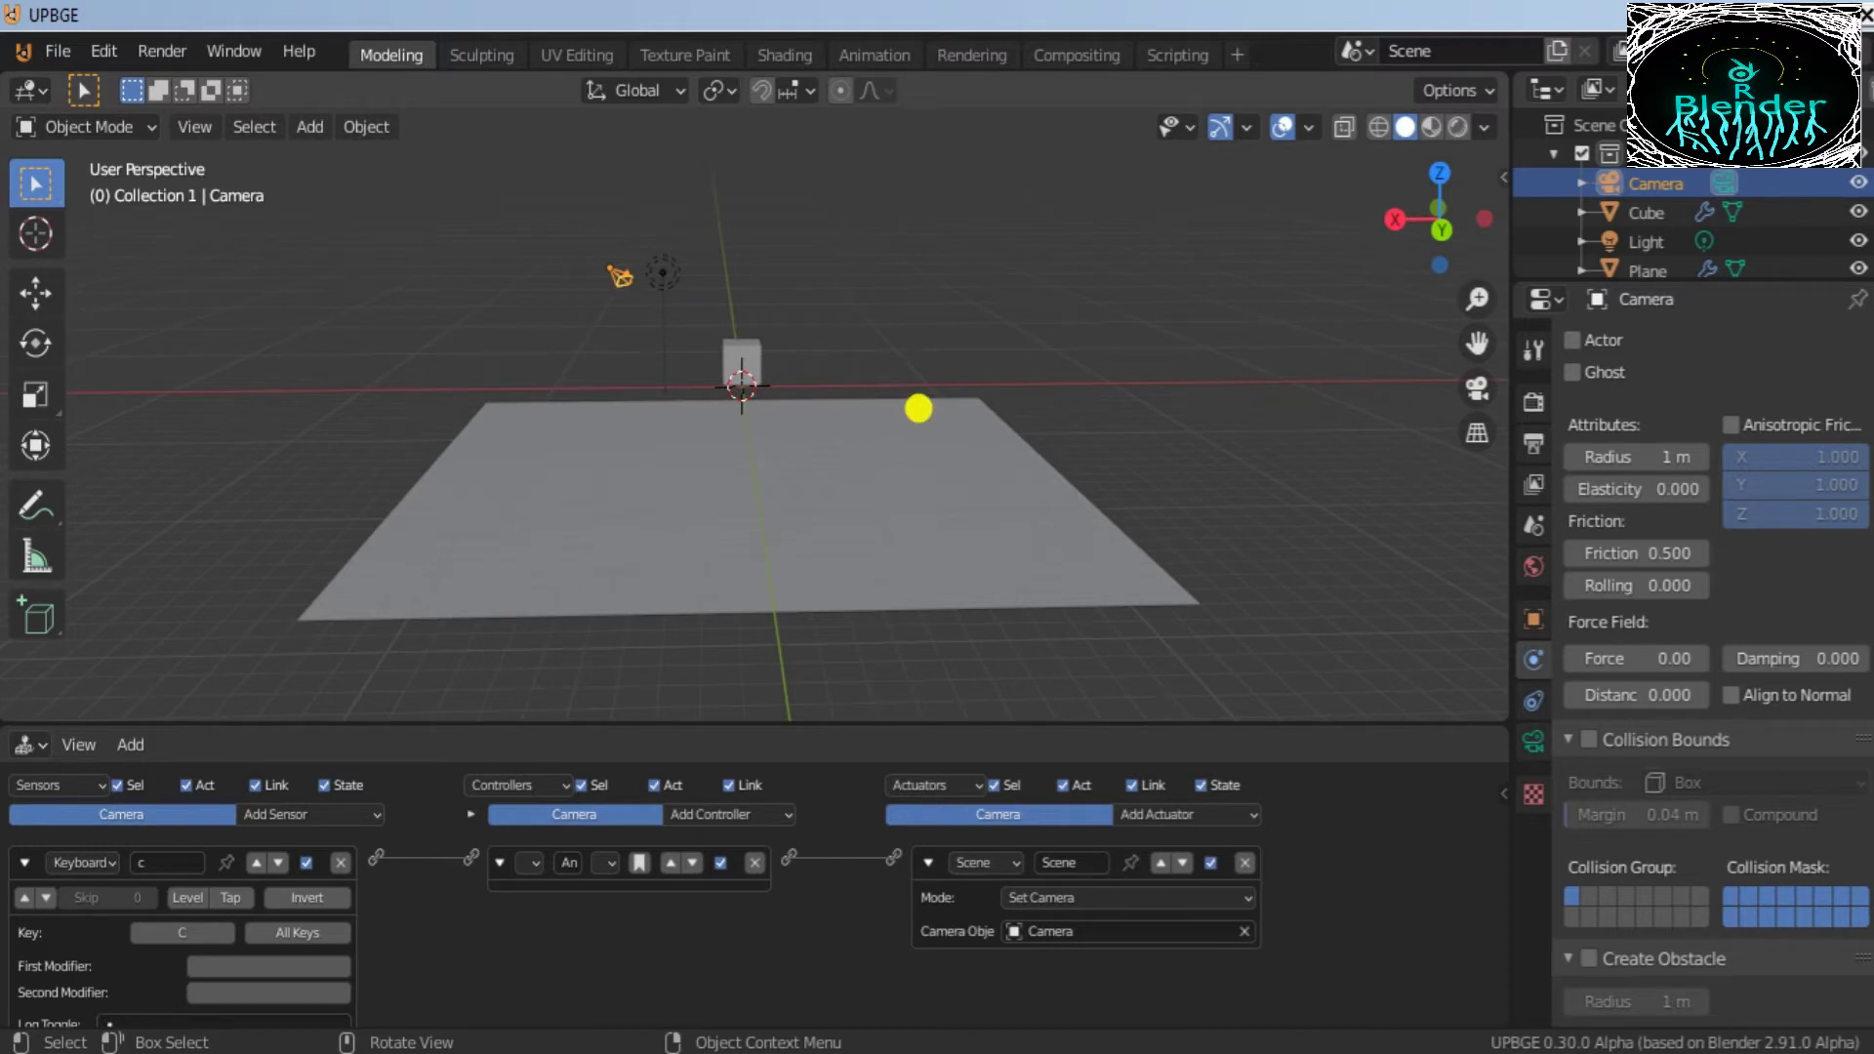
pyautogui.press('p')
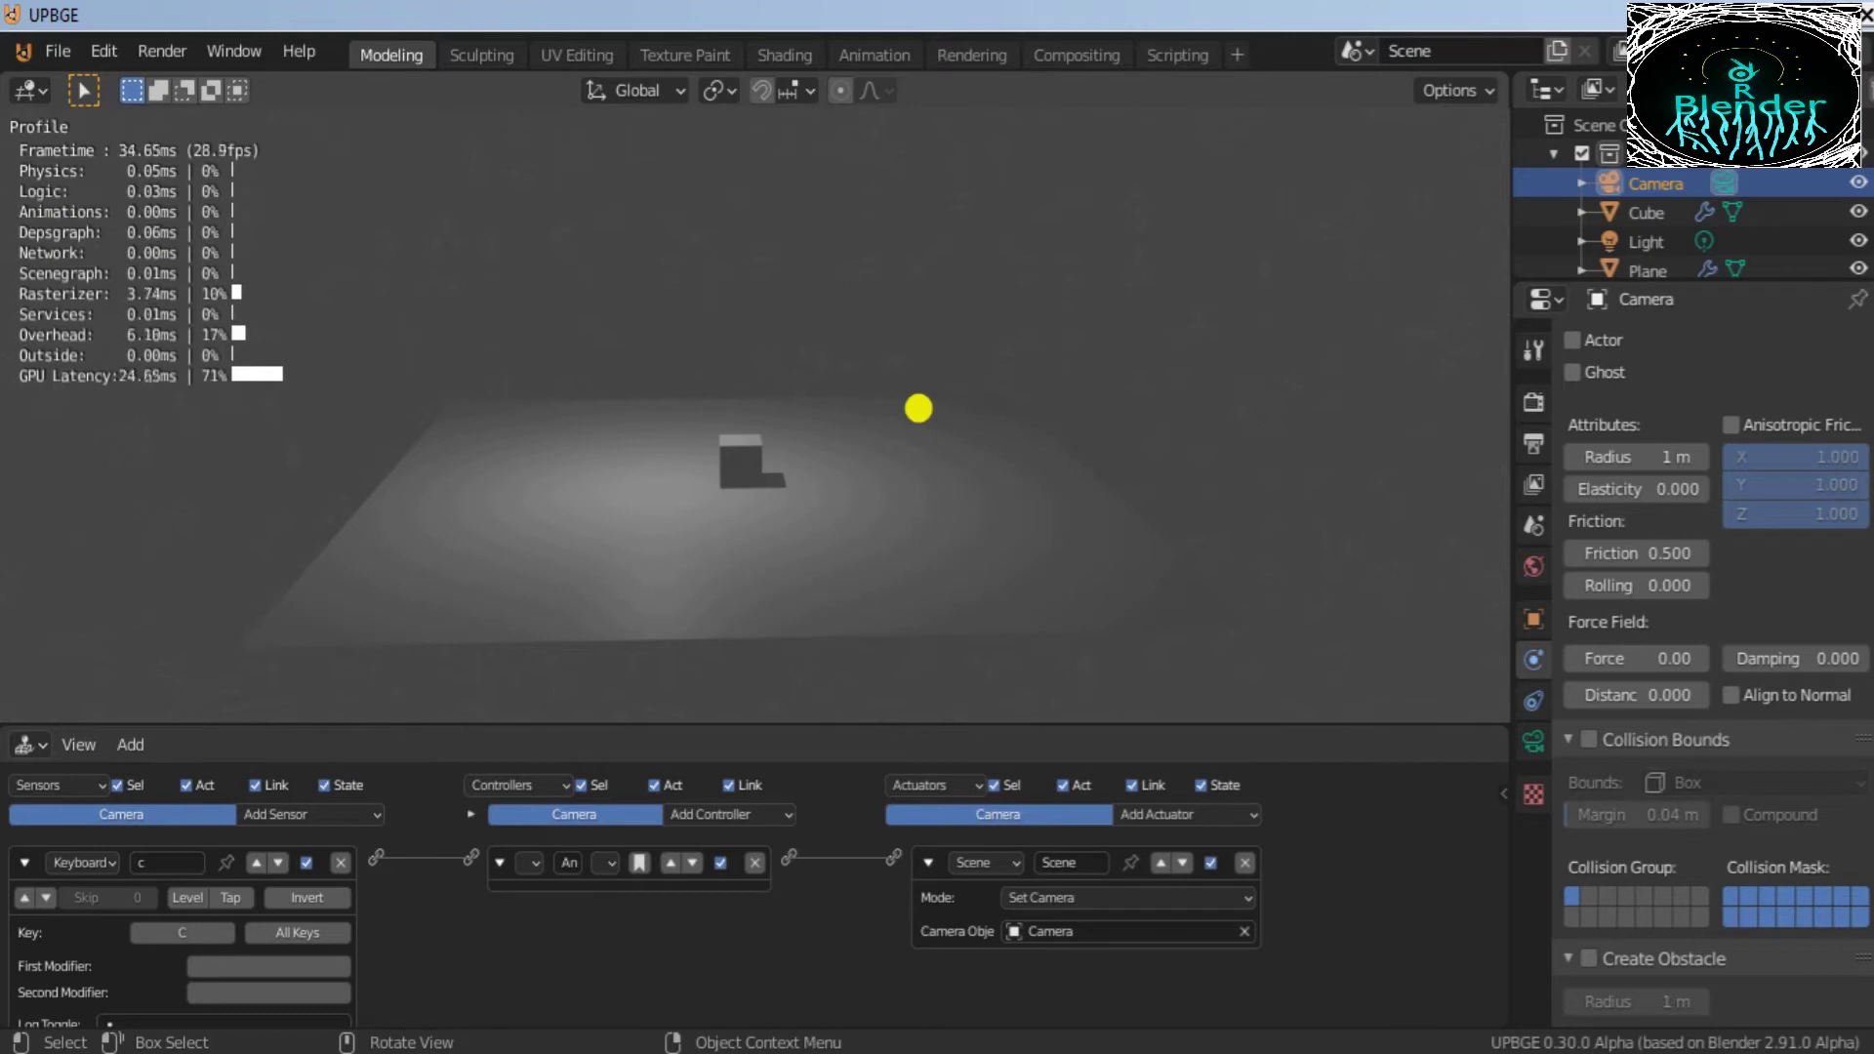
pyautogui.press('c')
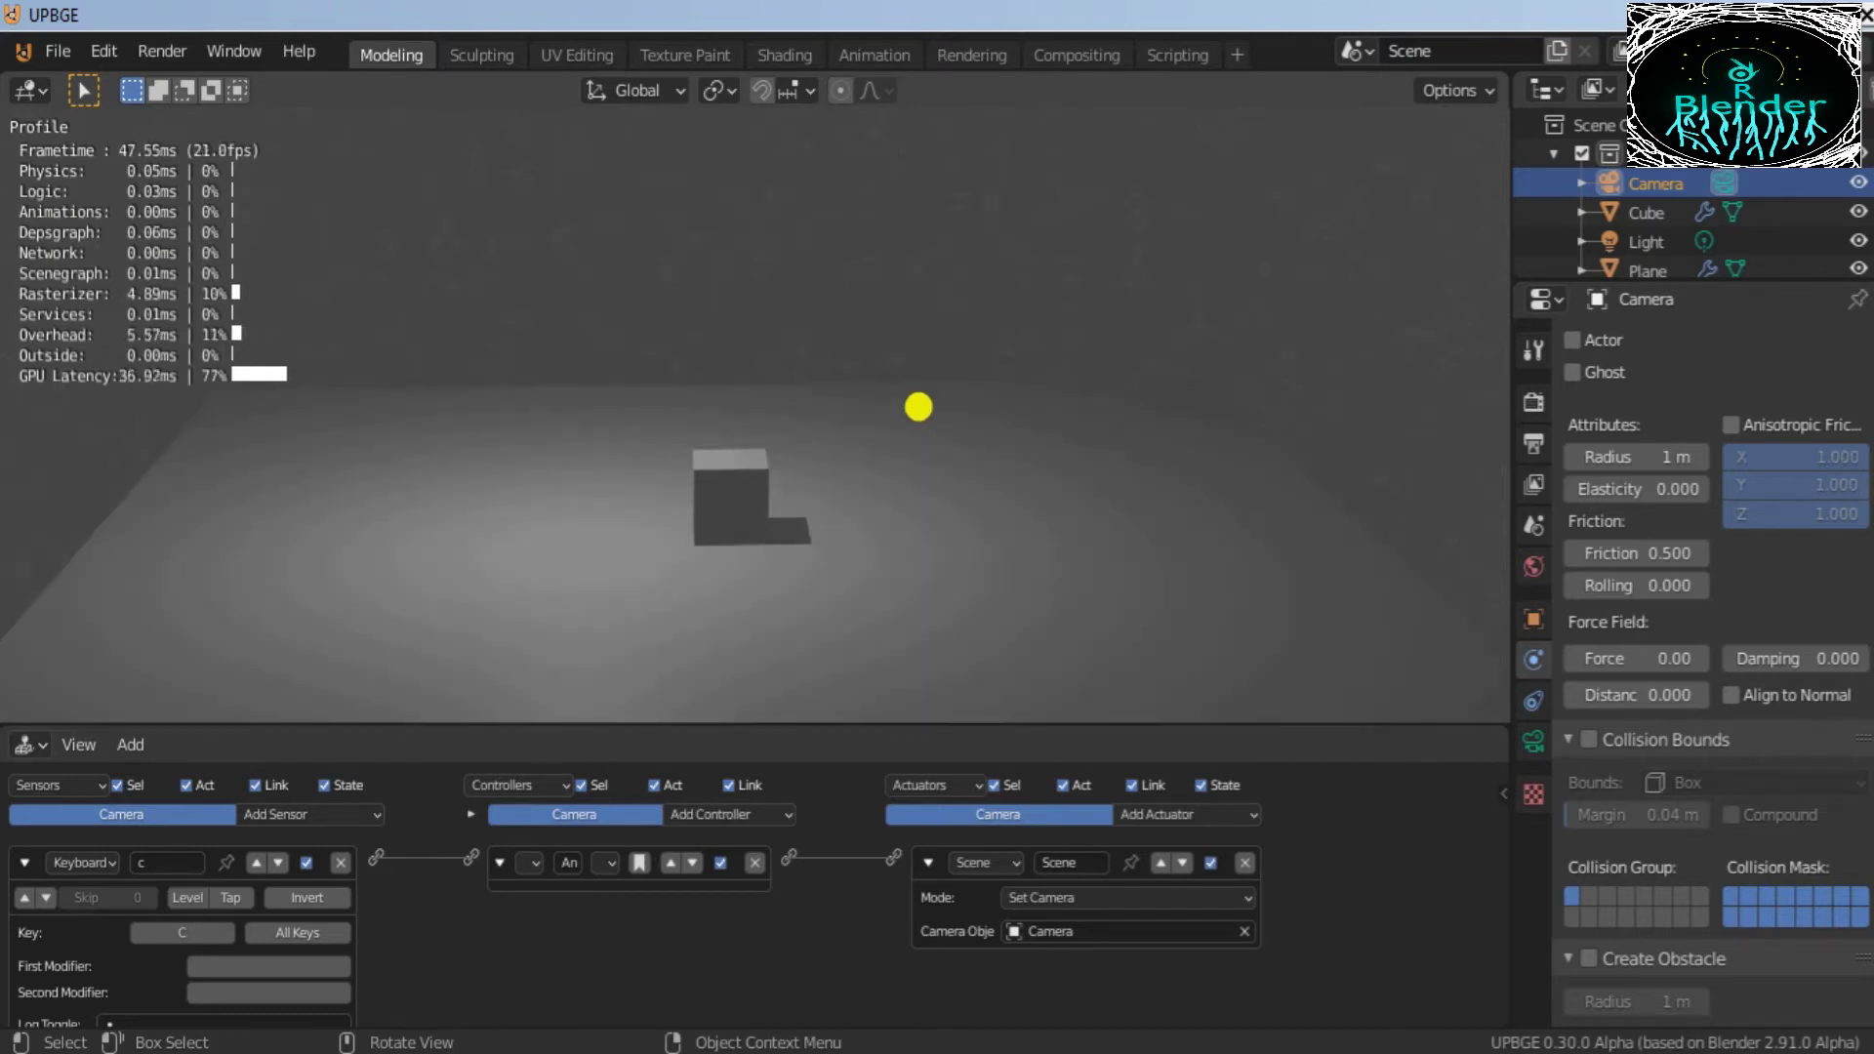
pyautogui.press('a')
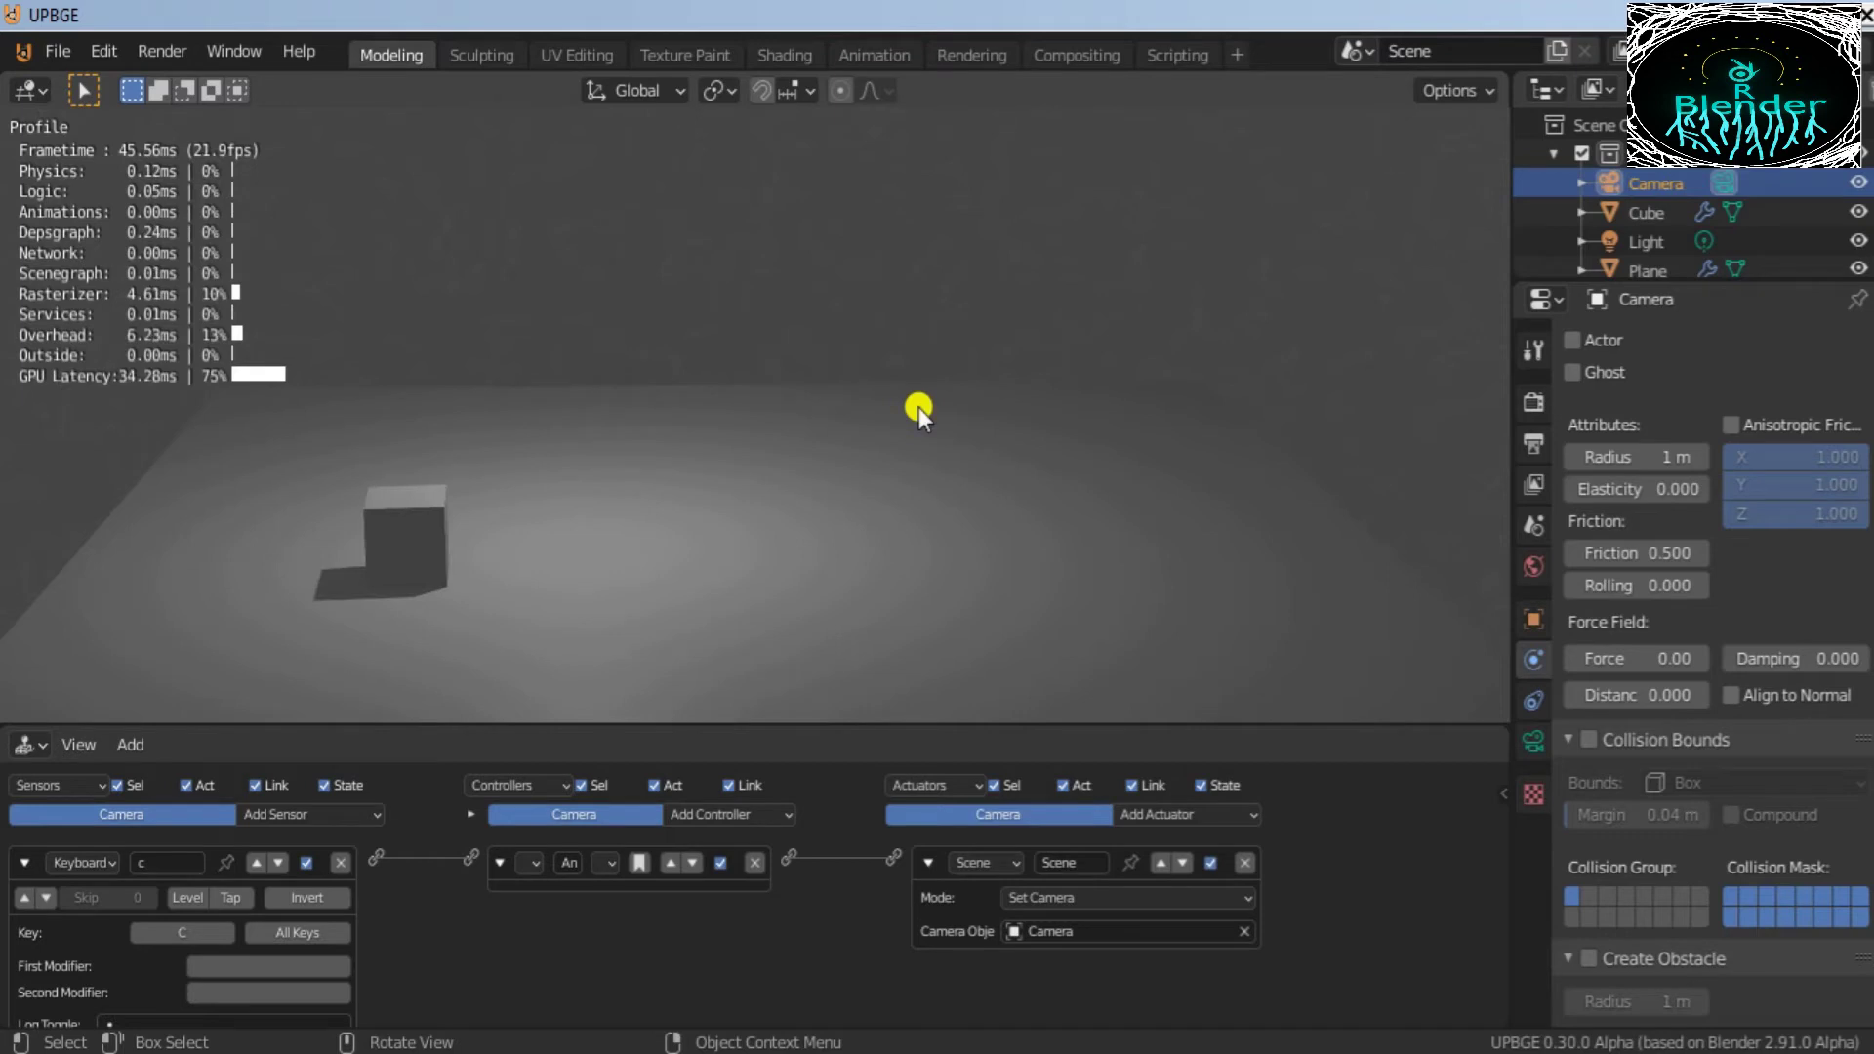
pyautogui.press('Escape')
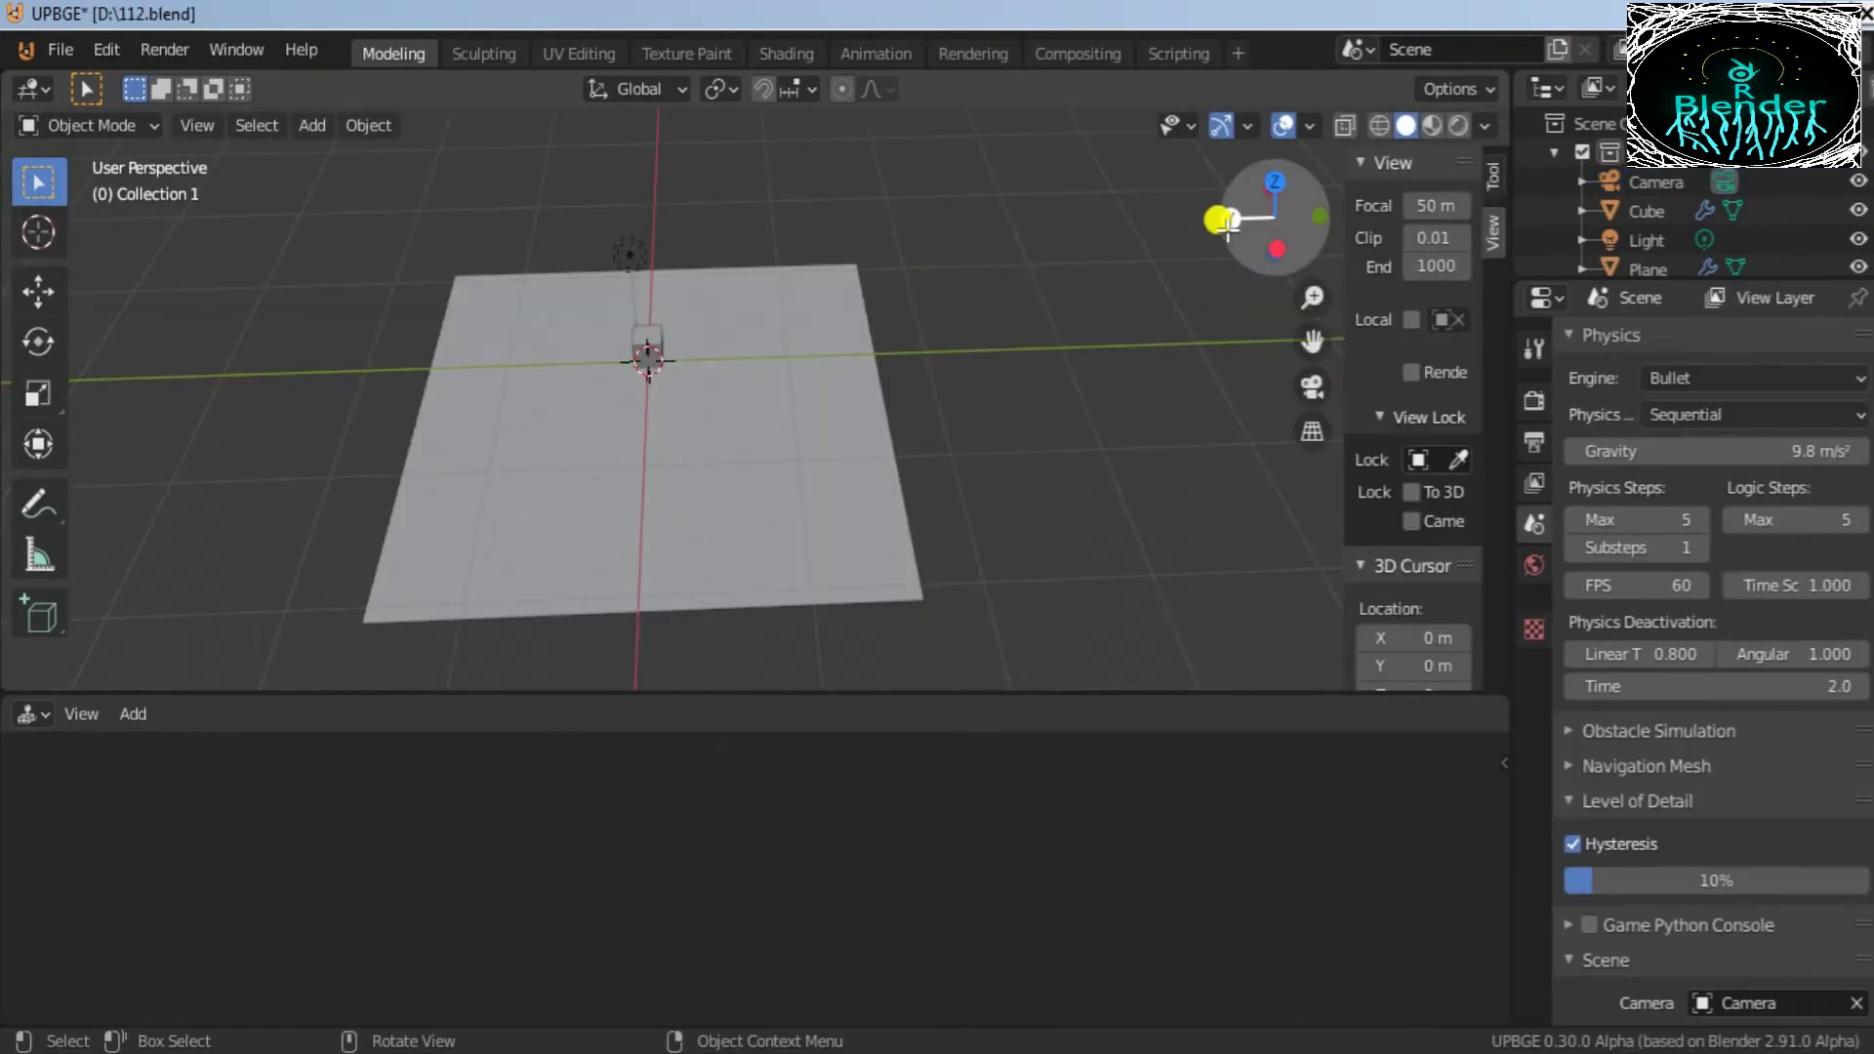
# Step: Add a second cube mesh and move it across the plane along negative X, away from the origin, in the top view
pyautogui.moveTo(1228, 224); pyautogui.dragTo(990, 351)
pyautogui.click(710, 459)
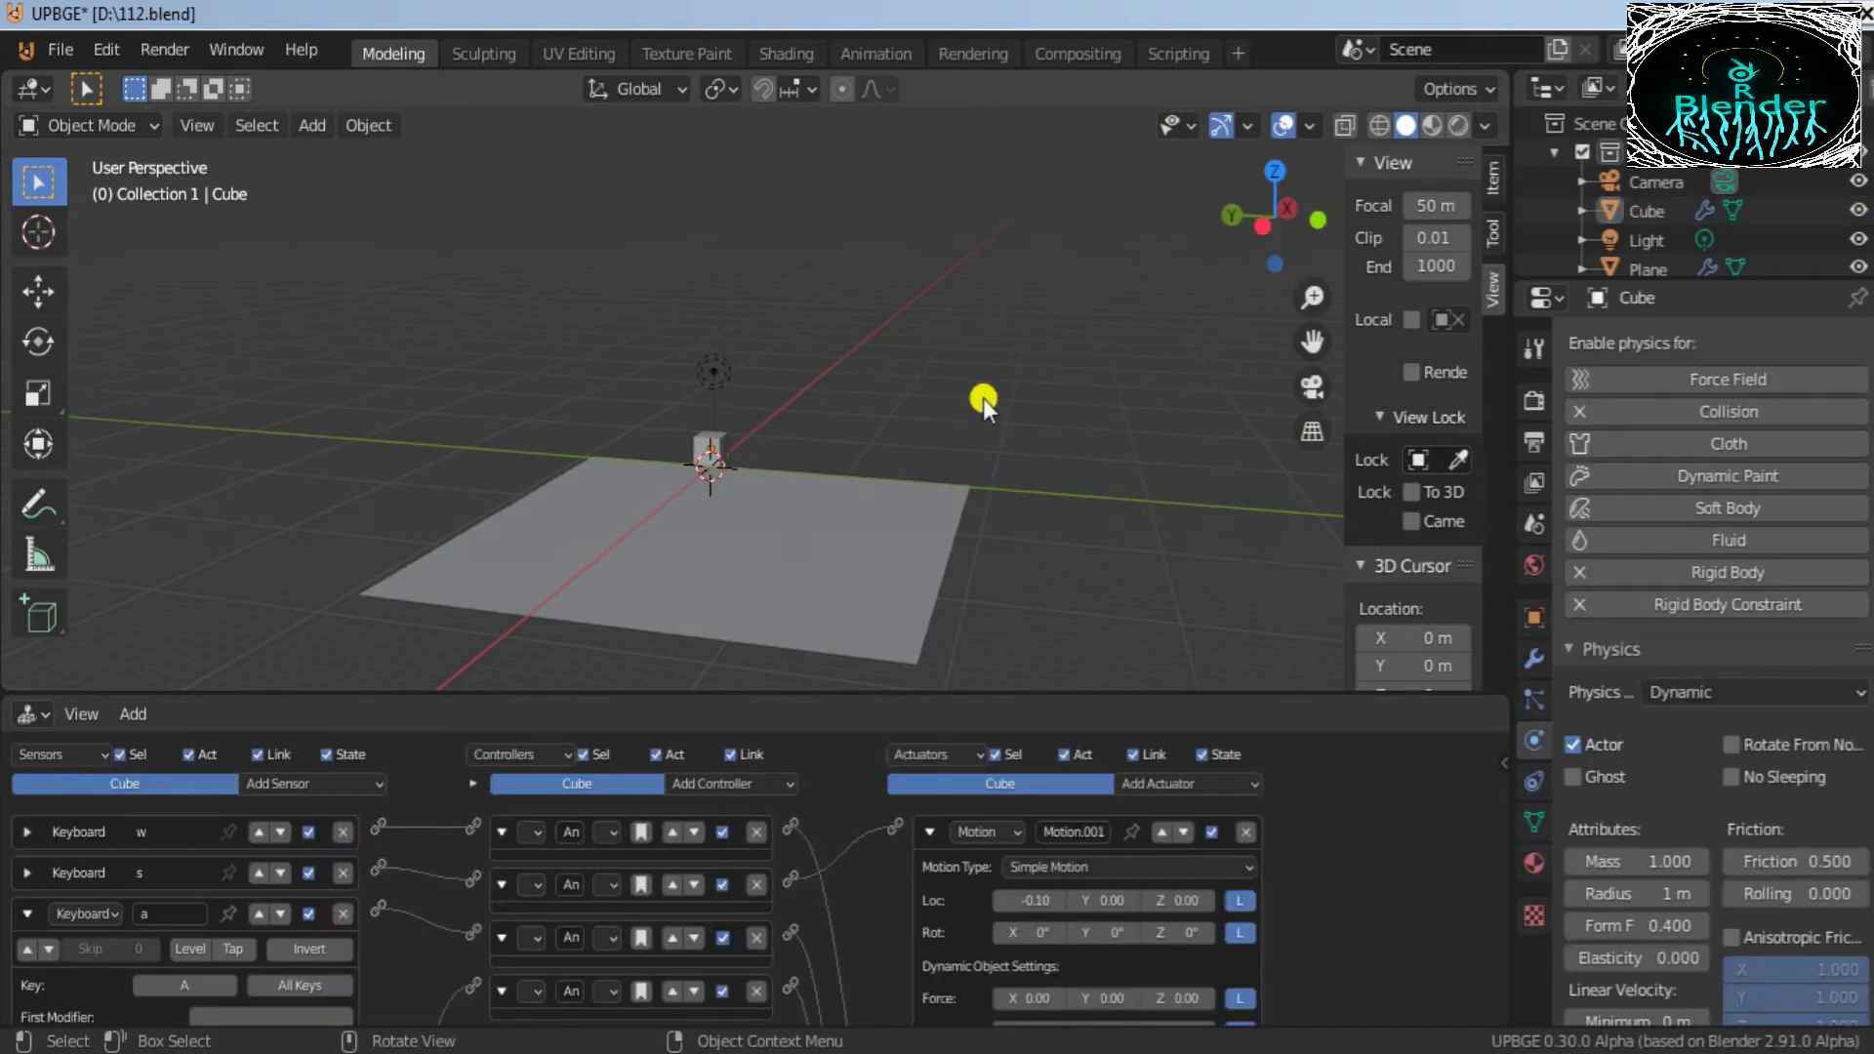
pyautogui.click(314, 130)
pyautogui.moveTo(401, 161)
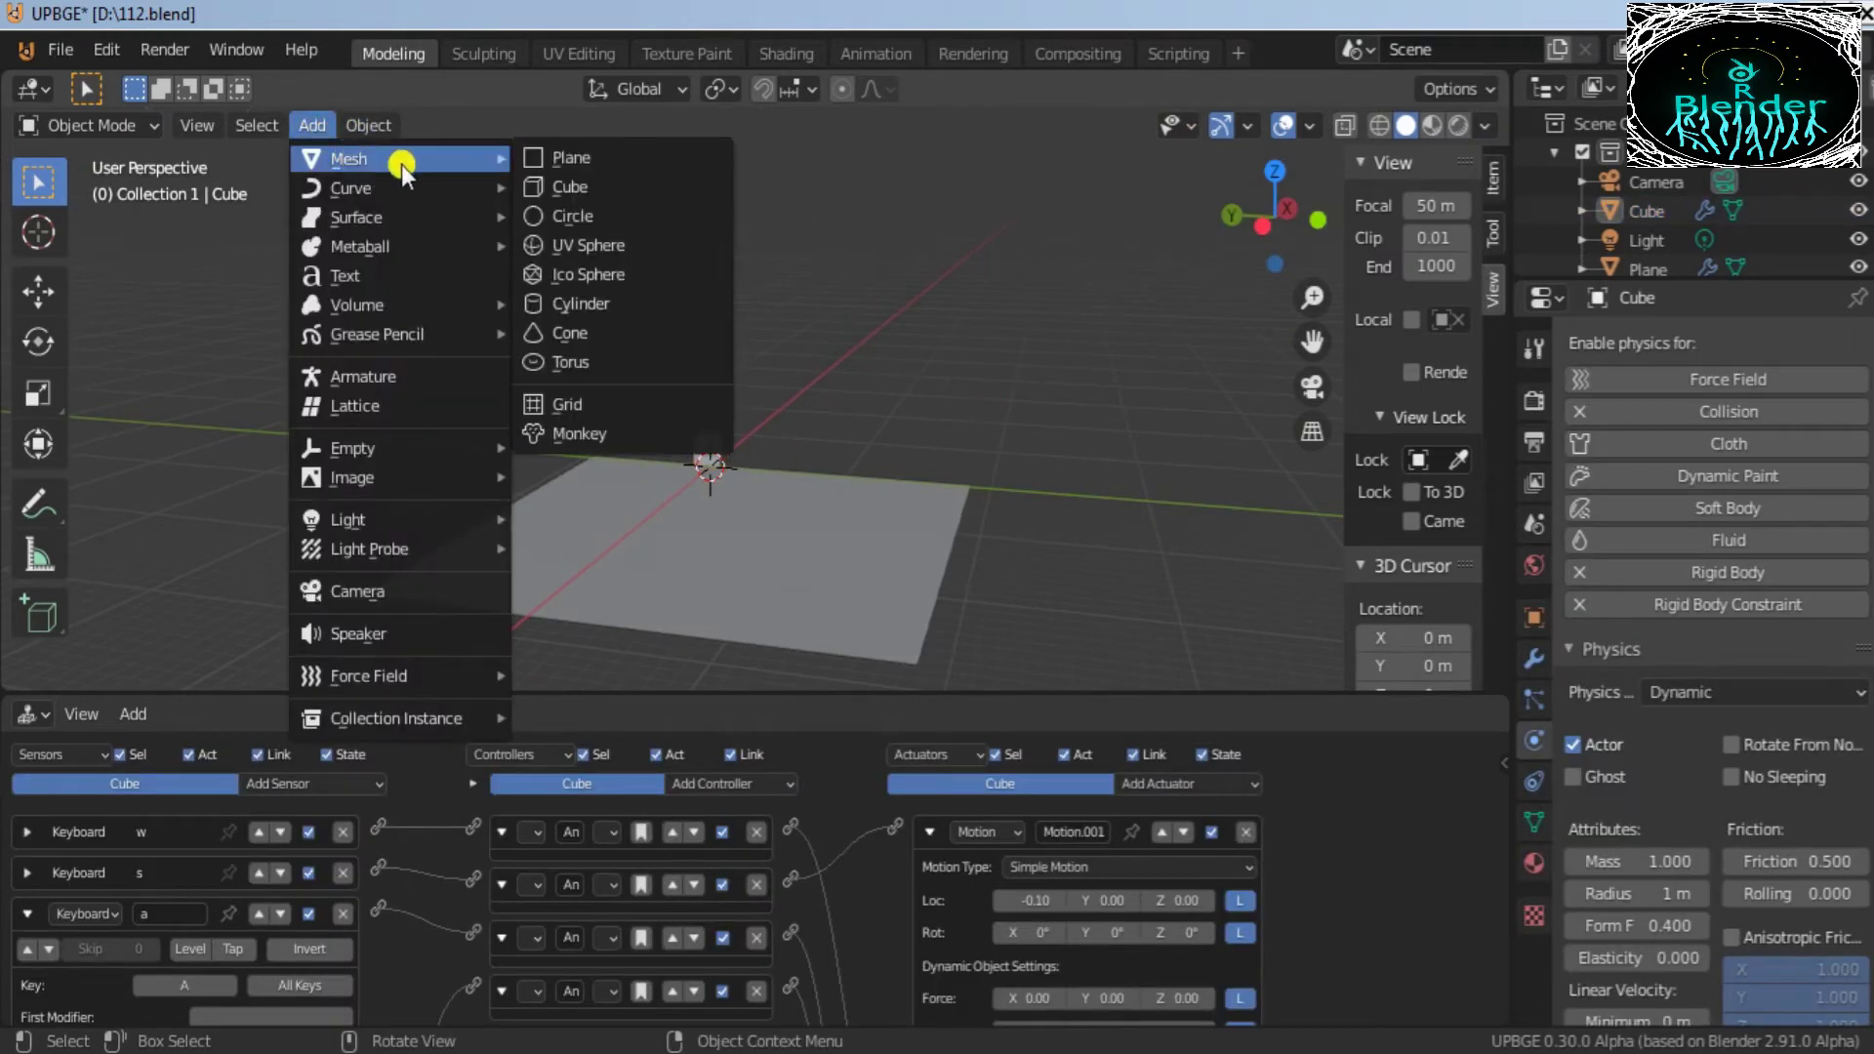
pyautogui.click(611, 188)
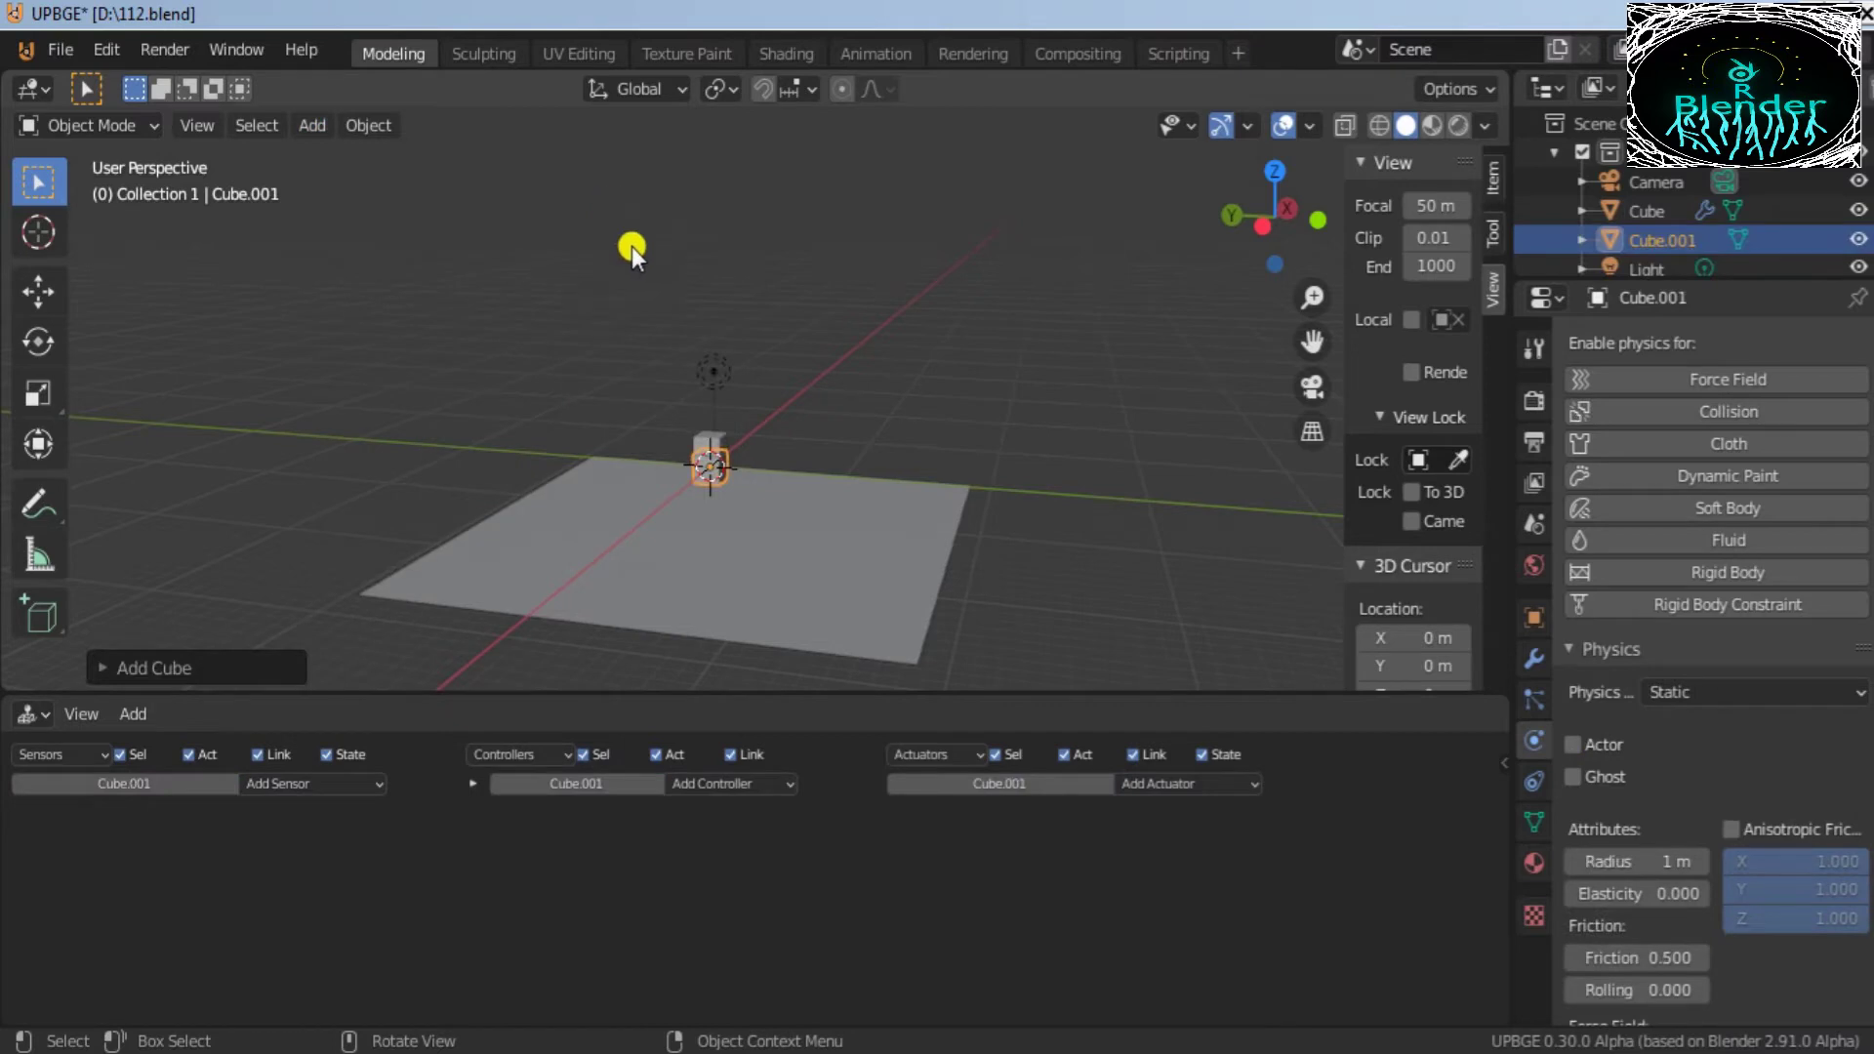
pyautogui.click(1270, 169)
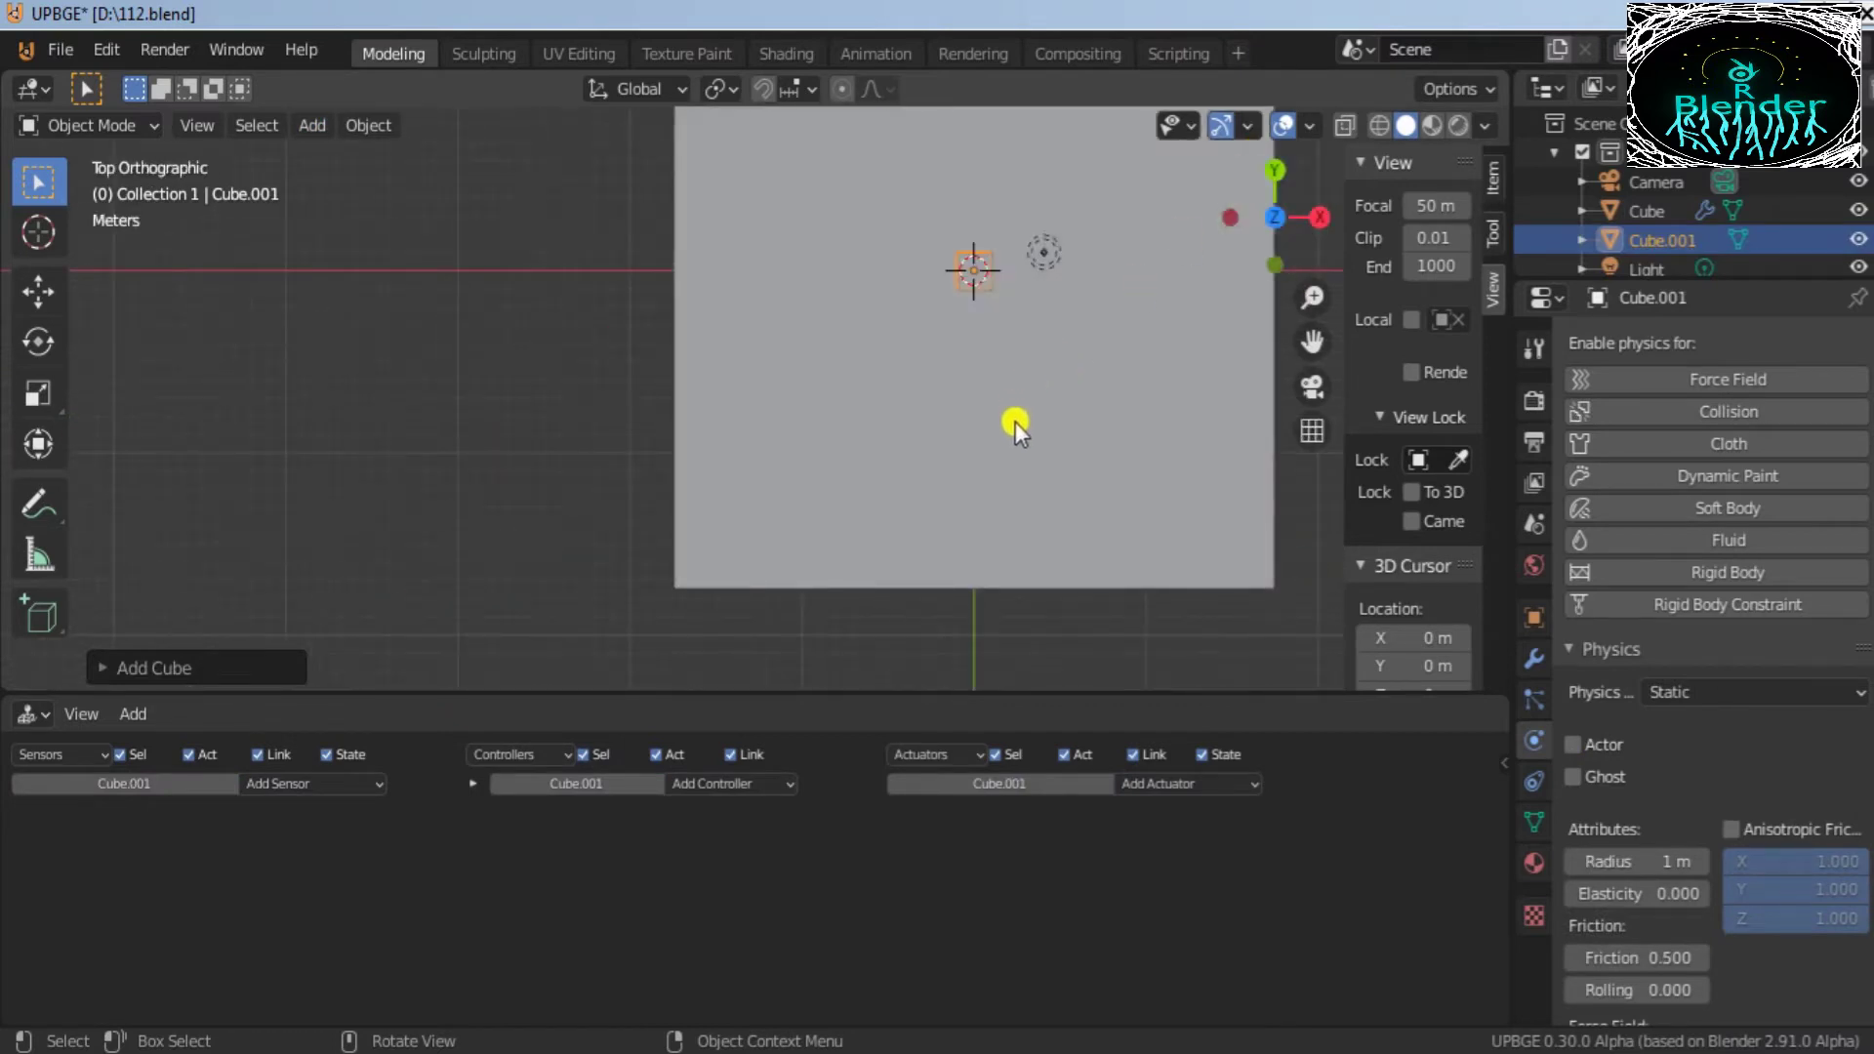
pyautogui.press('g')
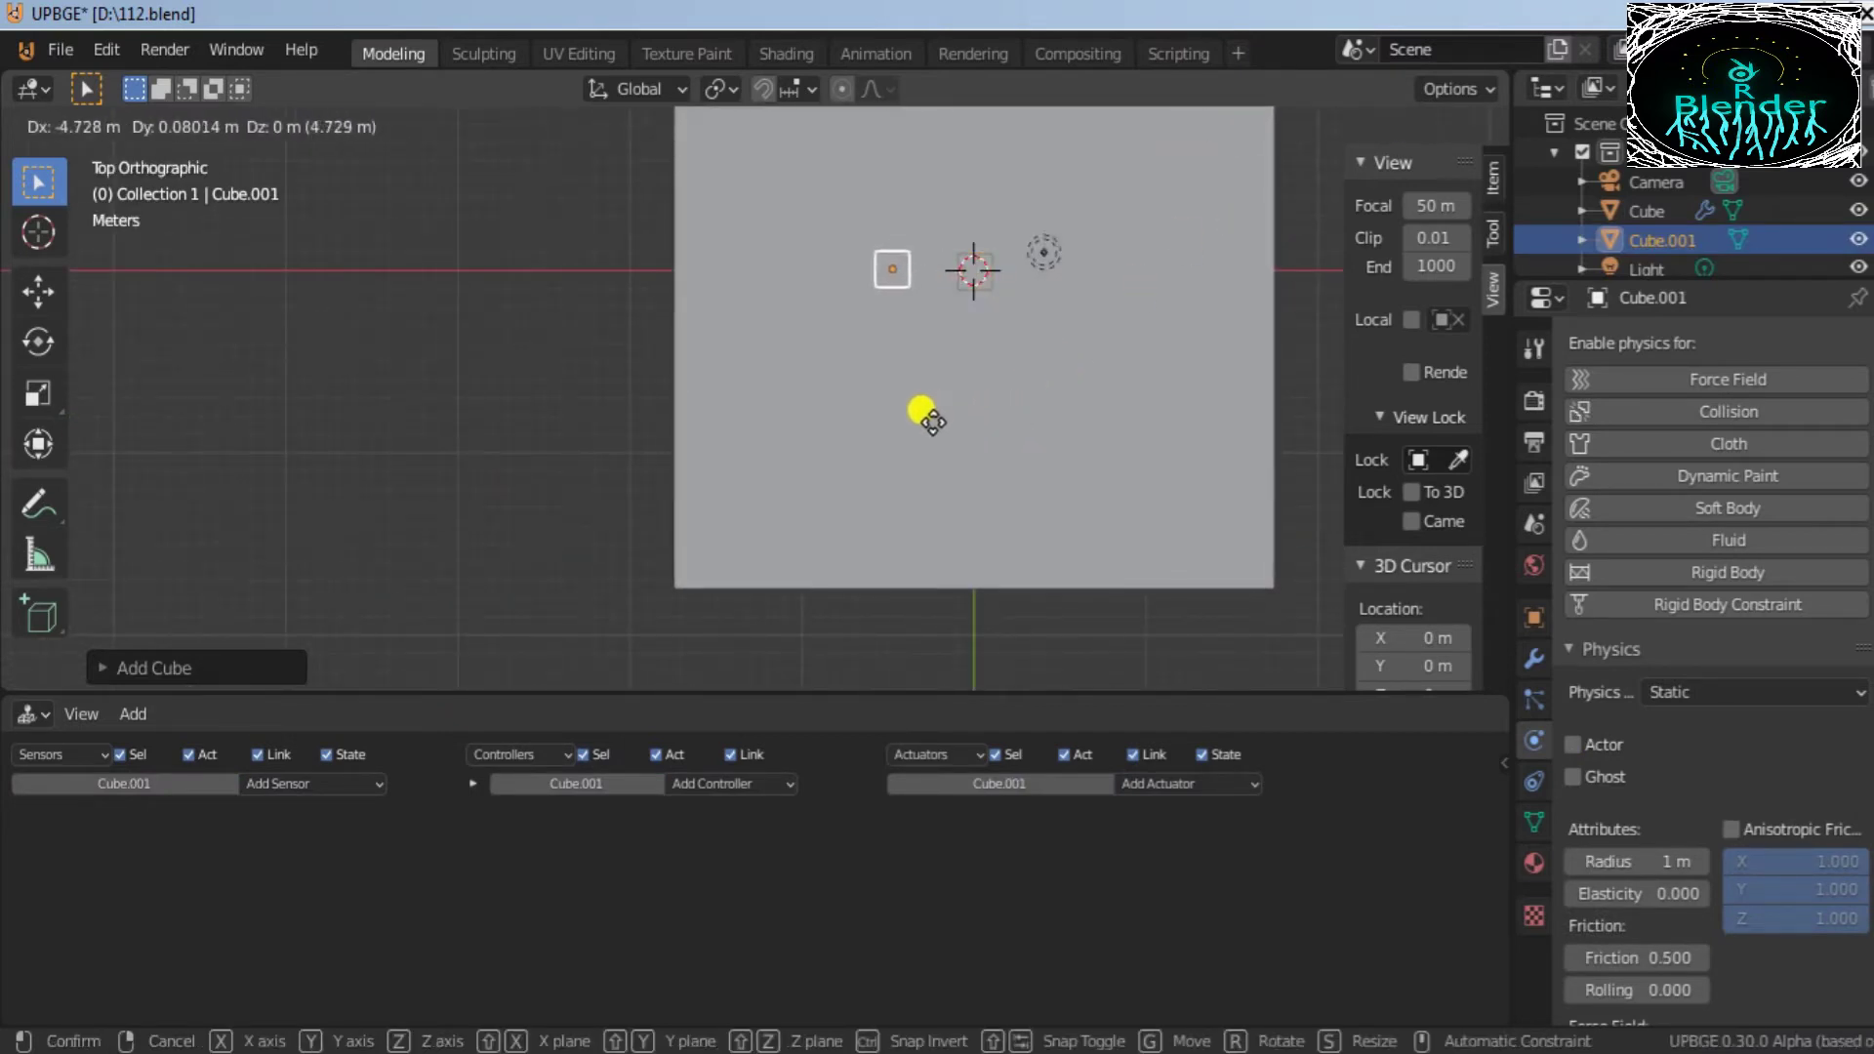
pyautogui.click(900, 437)
# Step: Deselect the second cube, run the game to check how both cubes behave on the plane, and end the run
pyautogui.moveTo(1251, 219); pyautogui.dragTo(138, 525)
pyautogui.moveTo(1310, 341); pyautogui.dragTo(73, 224)
pyautogui.click(1140, 400)
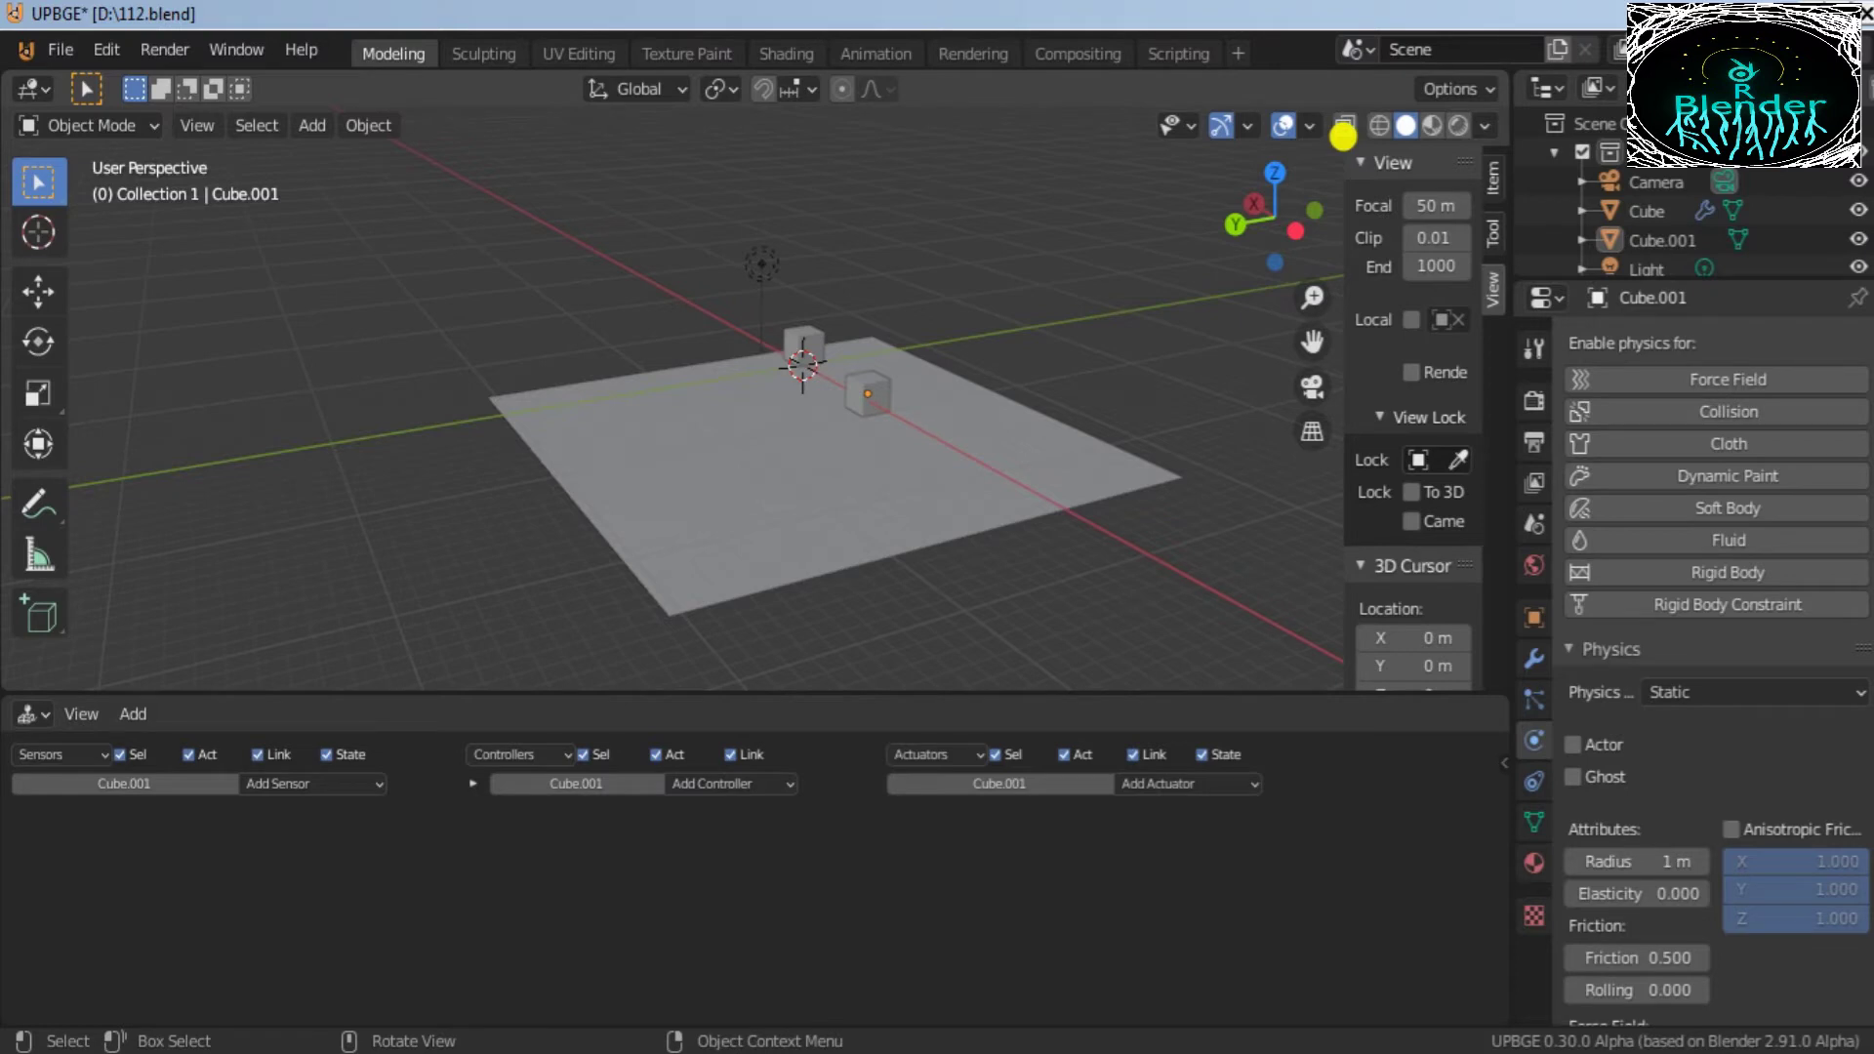
pyautogui.press('p')
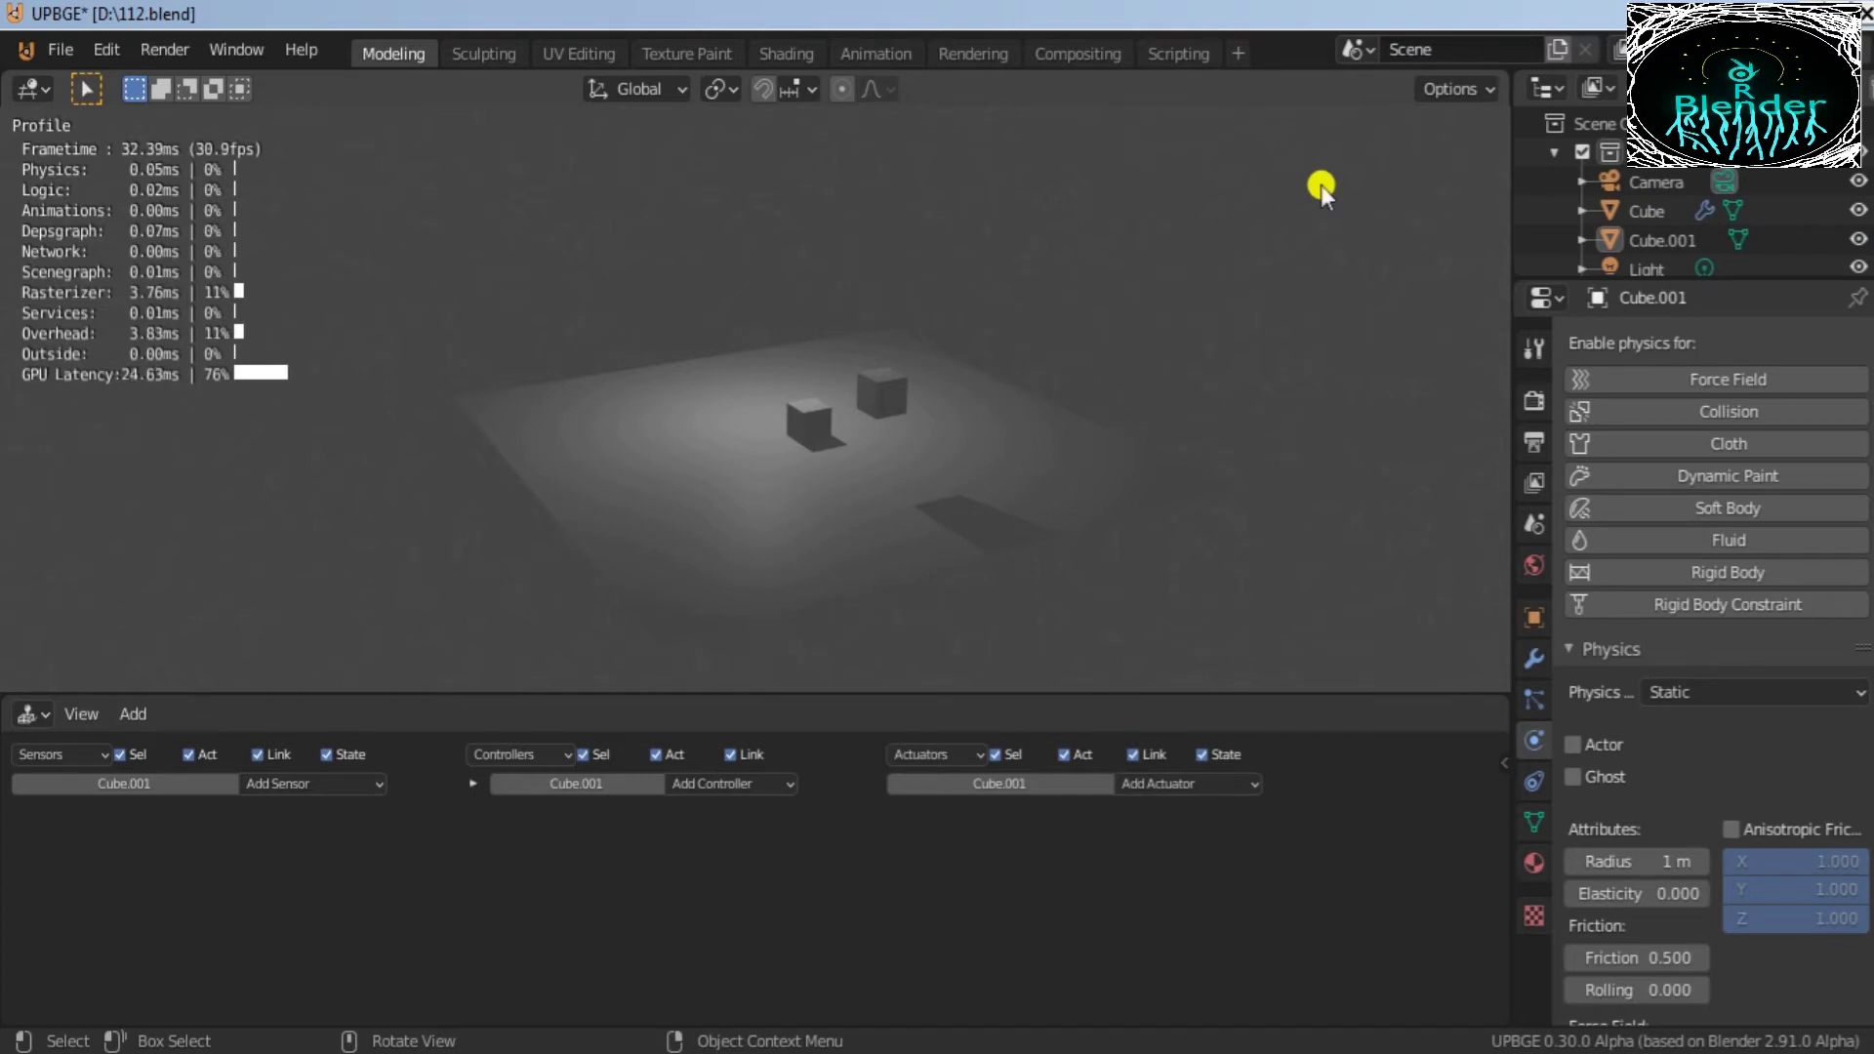
pyautogui.press('Escape')
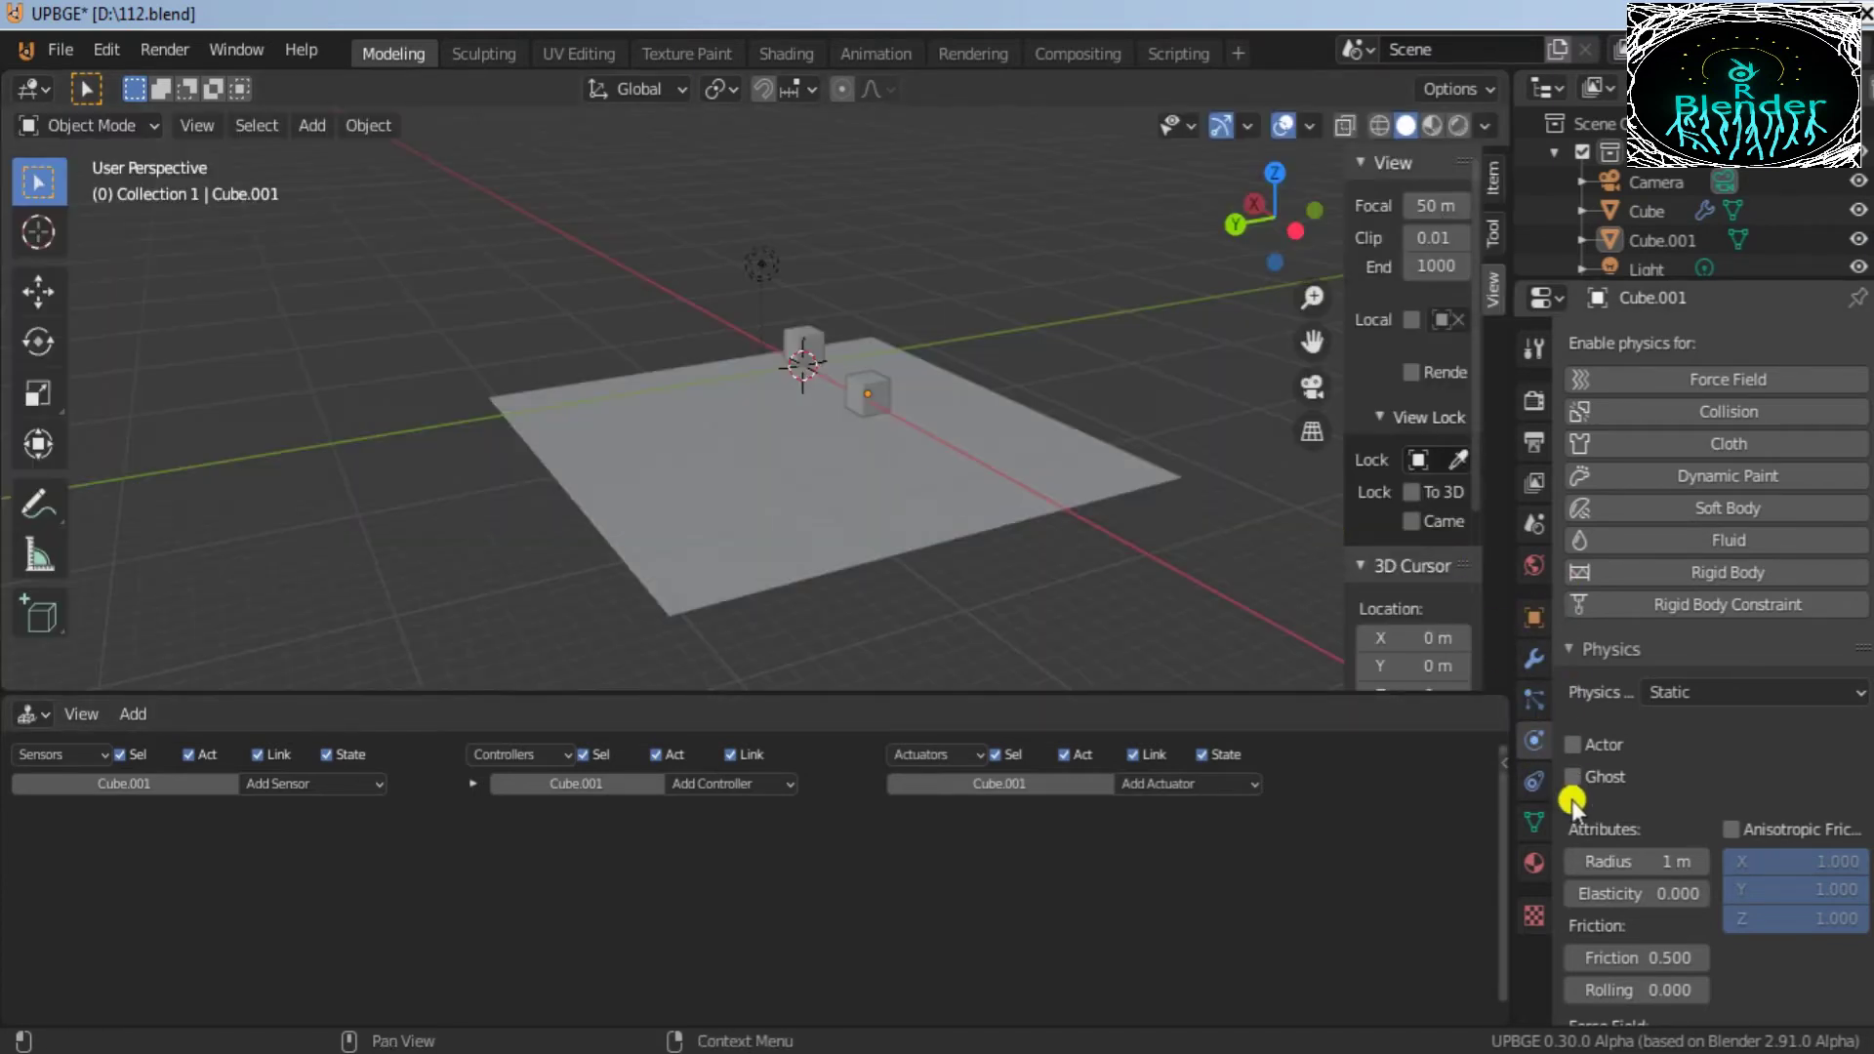
# Step: Enable the Mouse Cursor option in the Game Debug settings, and run the game briefly to test it
pyautogui.click(1531, 402)
pyautogui.click(1531, 442)
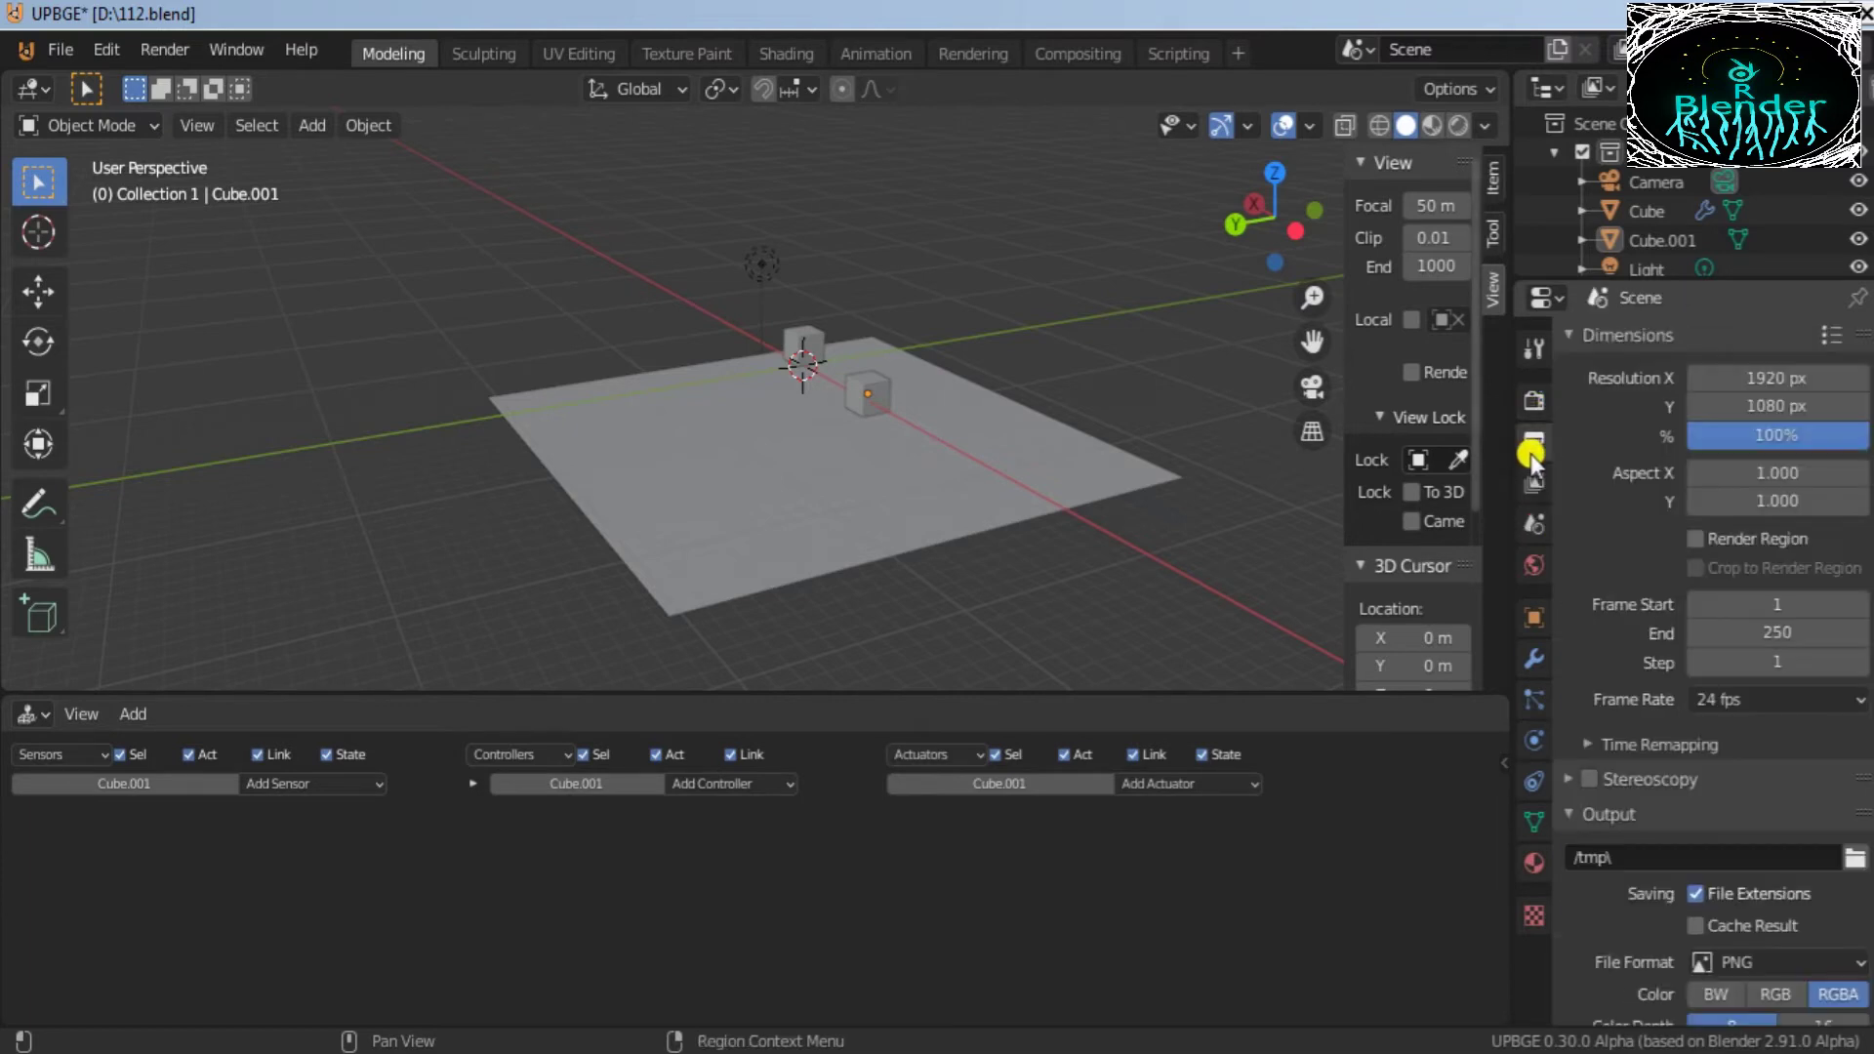
pyautogui.click(1530, 524)
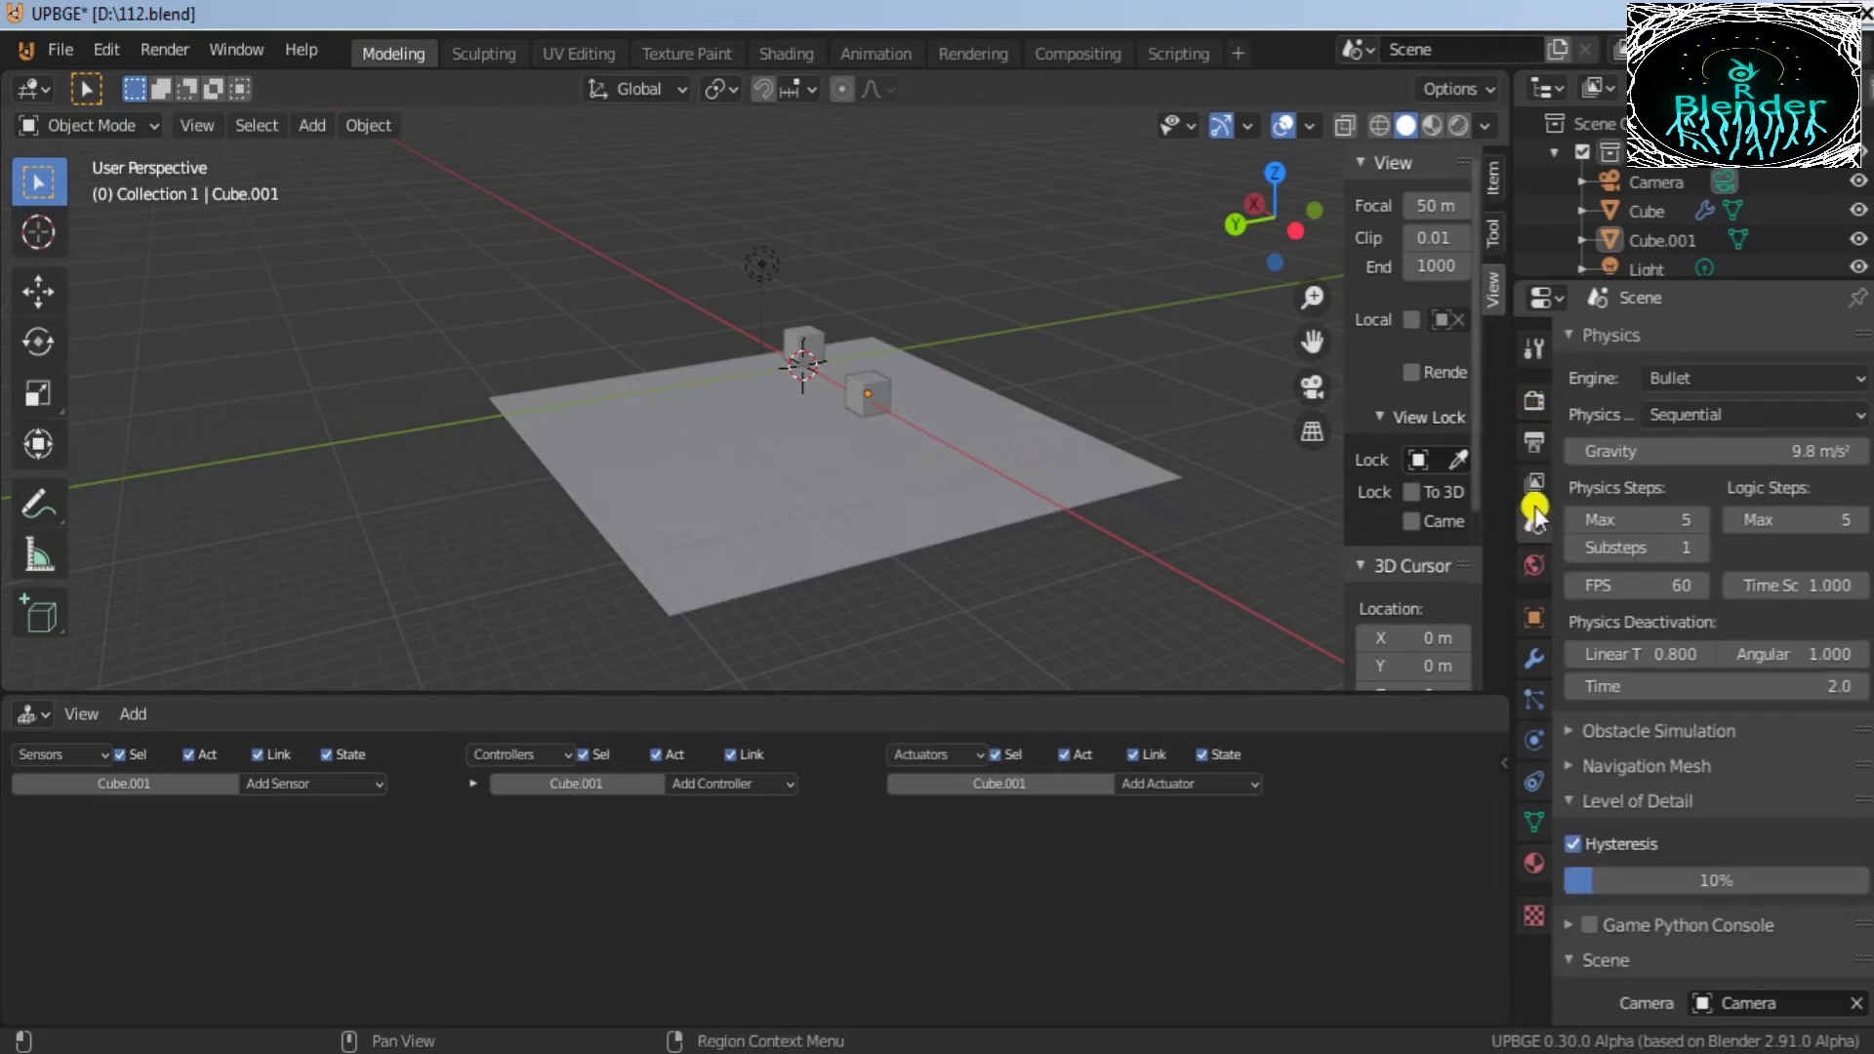
pyautogui.click(1532, 484)
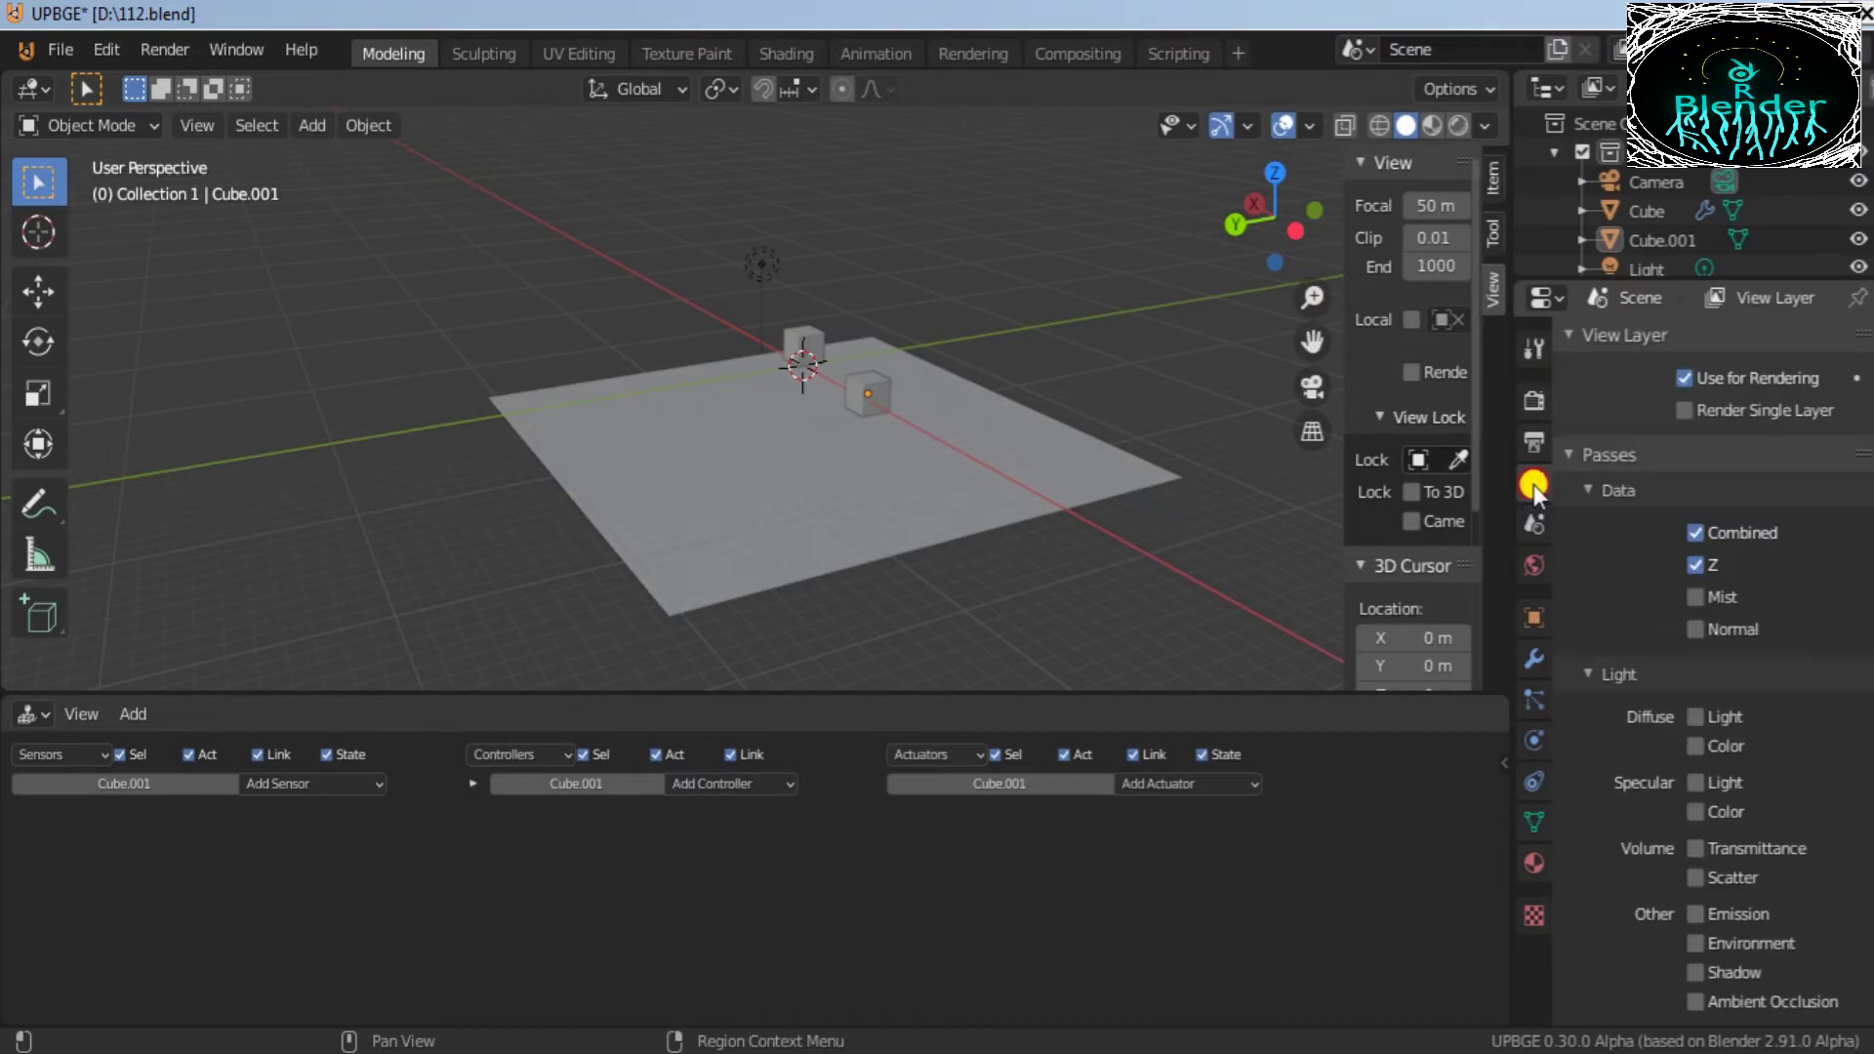
pyautogui.click(1534, 447)
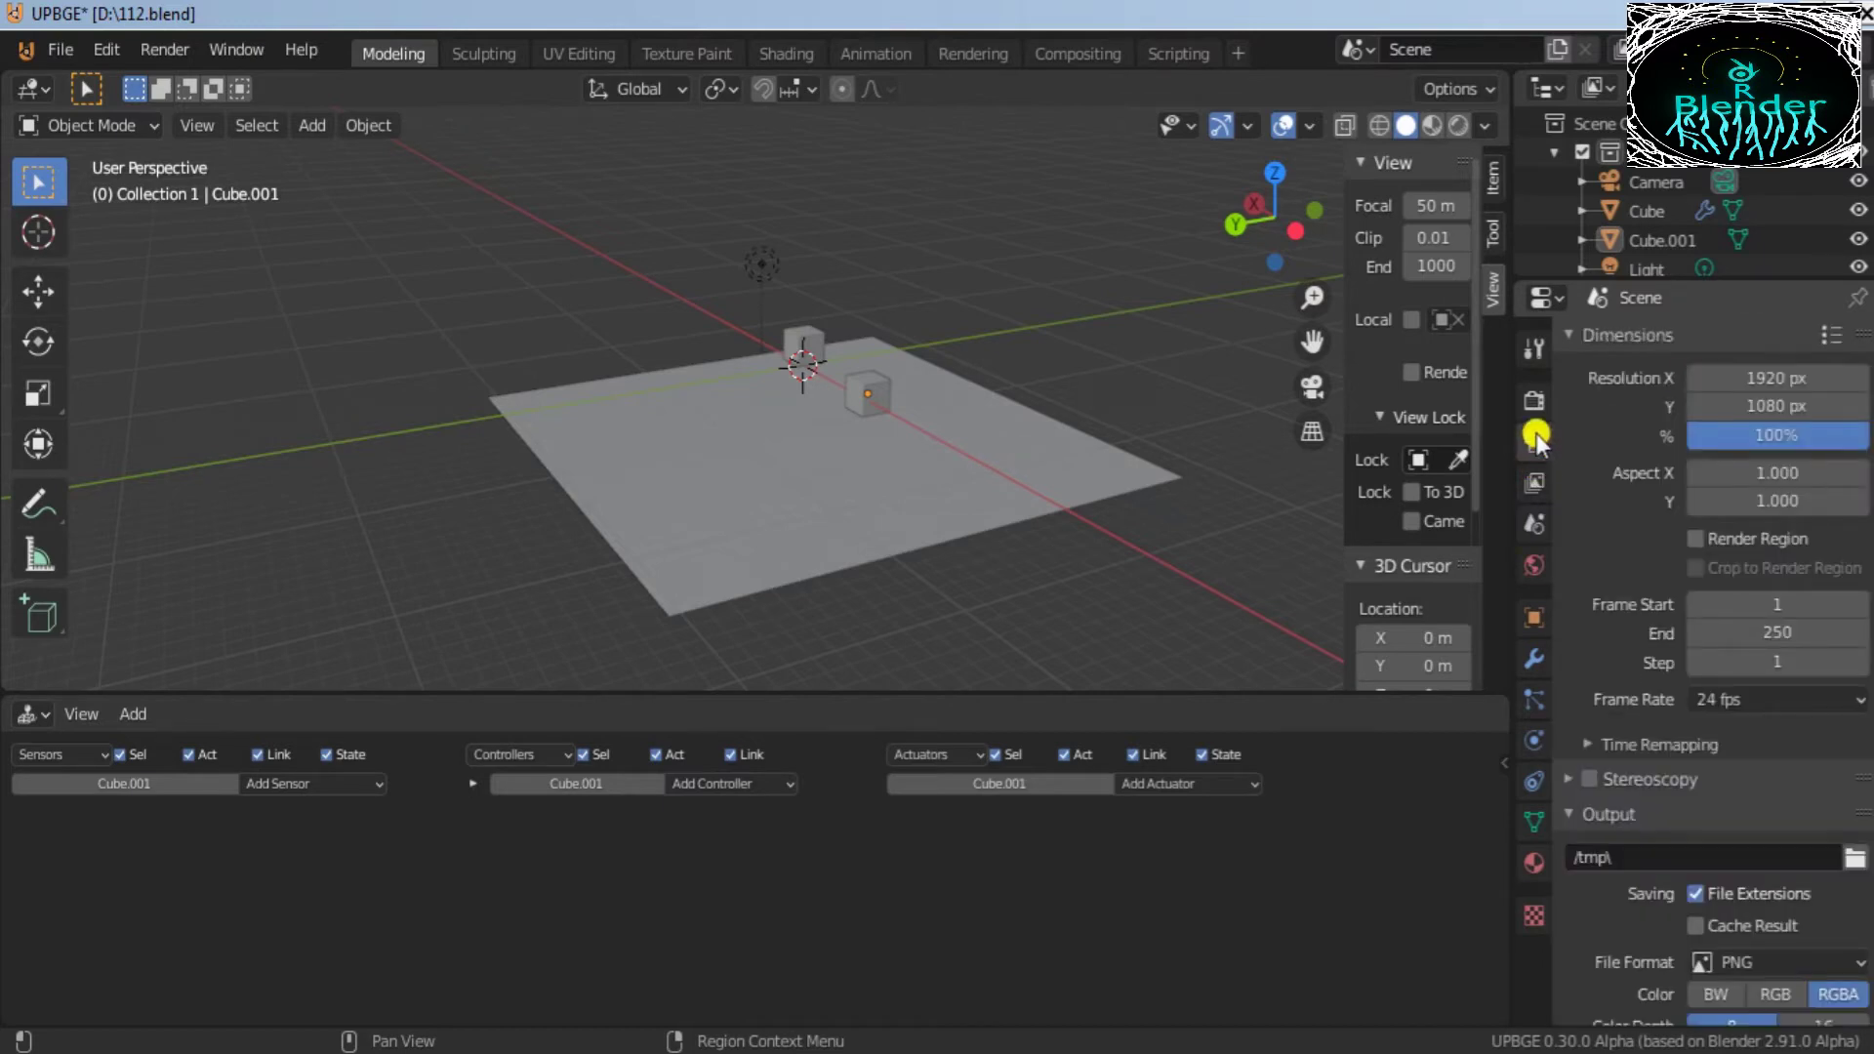
pyautogui.click(1540, 405)
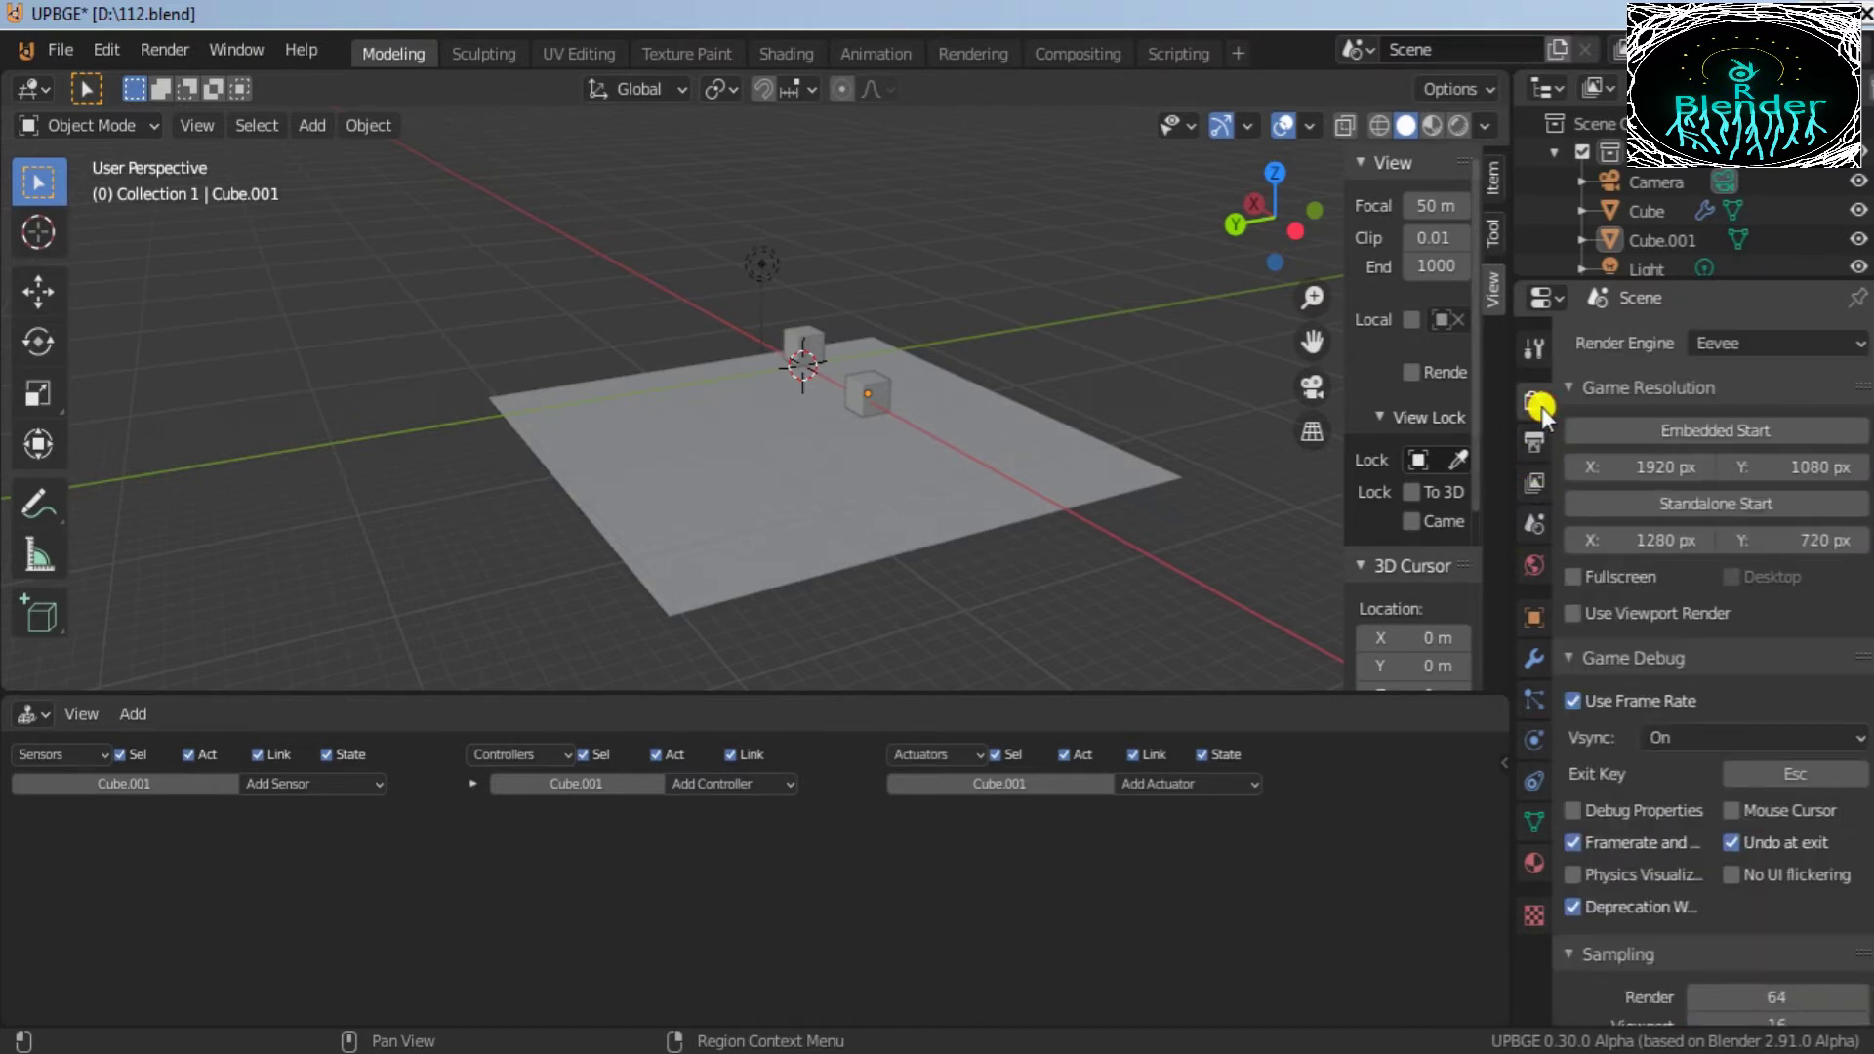
pyautogui.click(1536, 350)
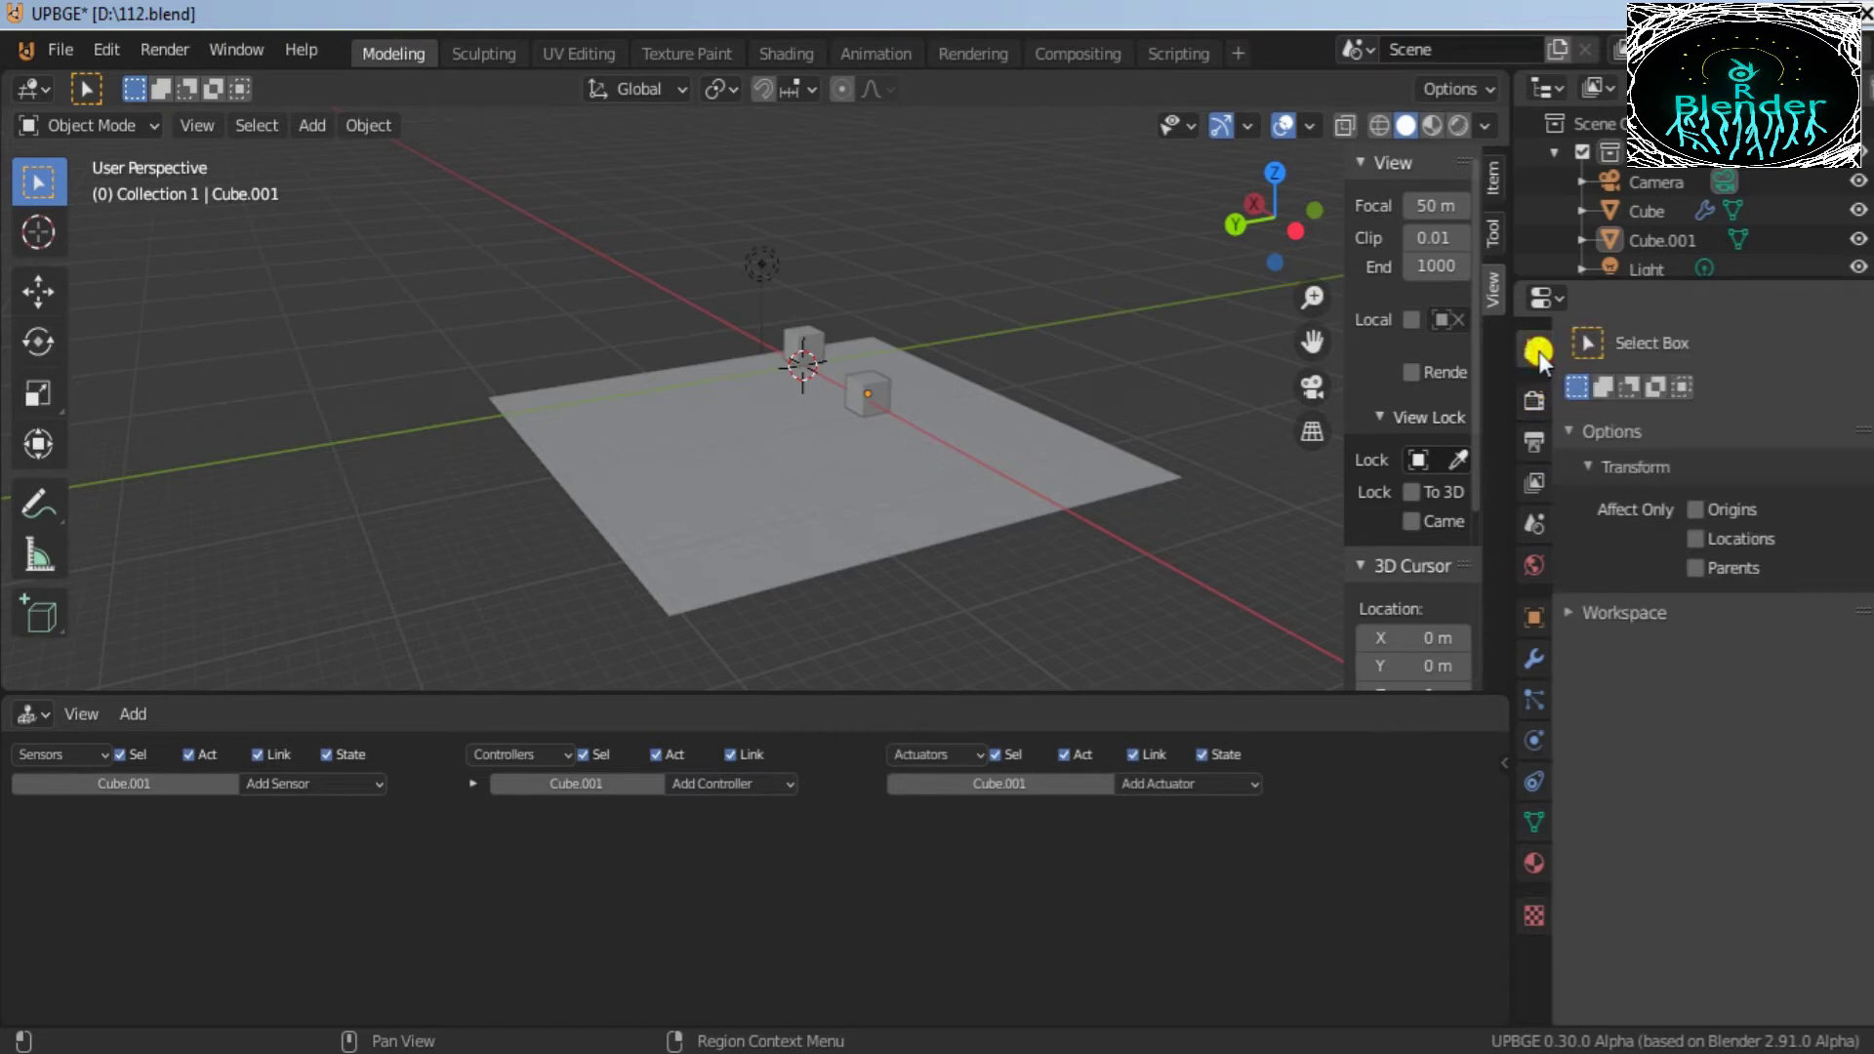
pyautogui.click(1538, 395)
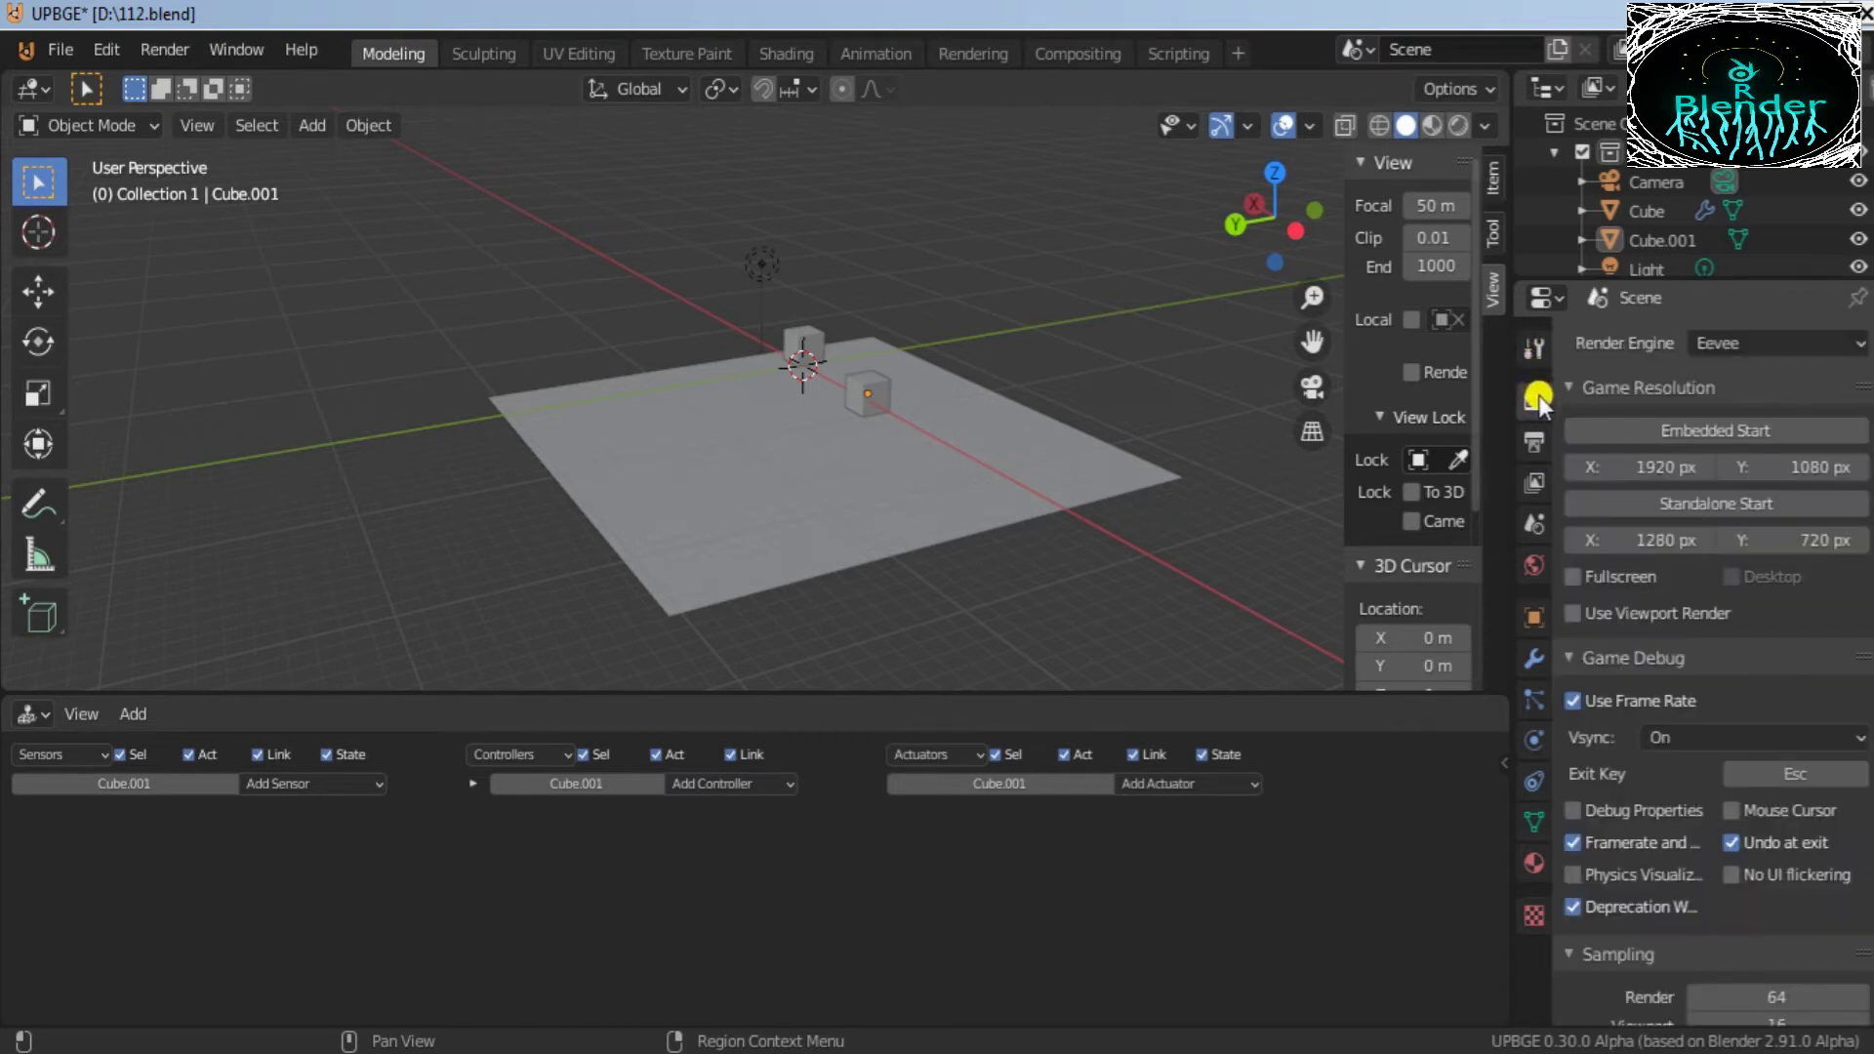
pyautogui.click(1730, 809)
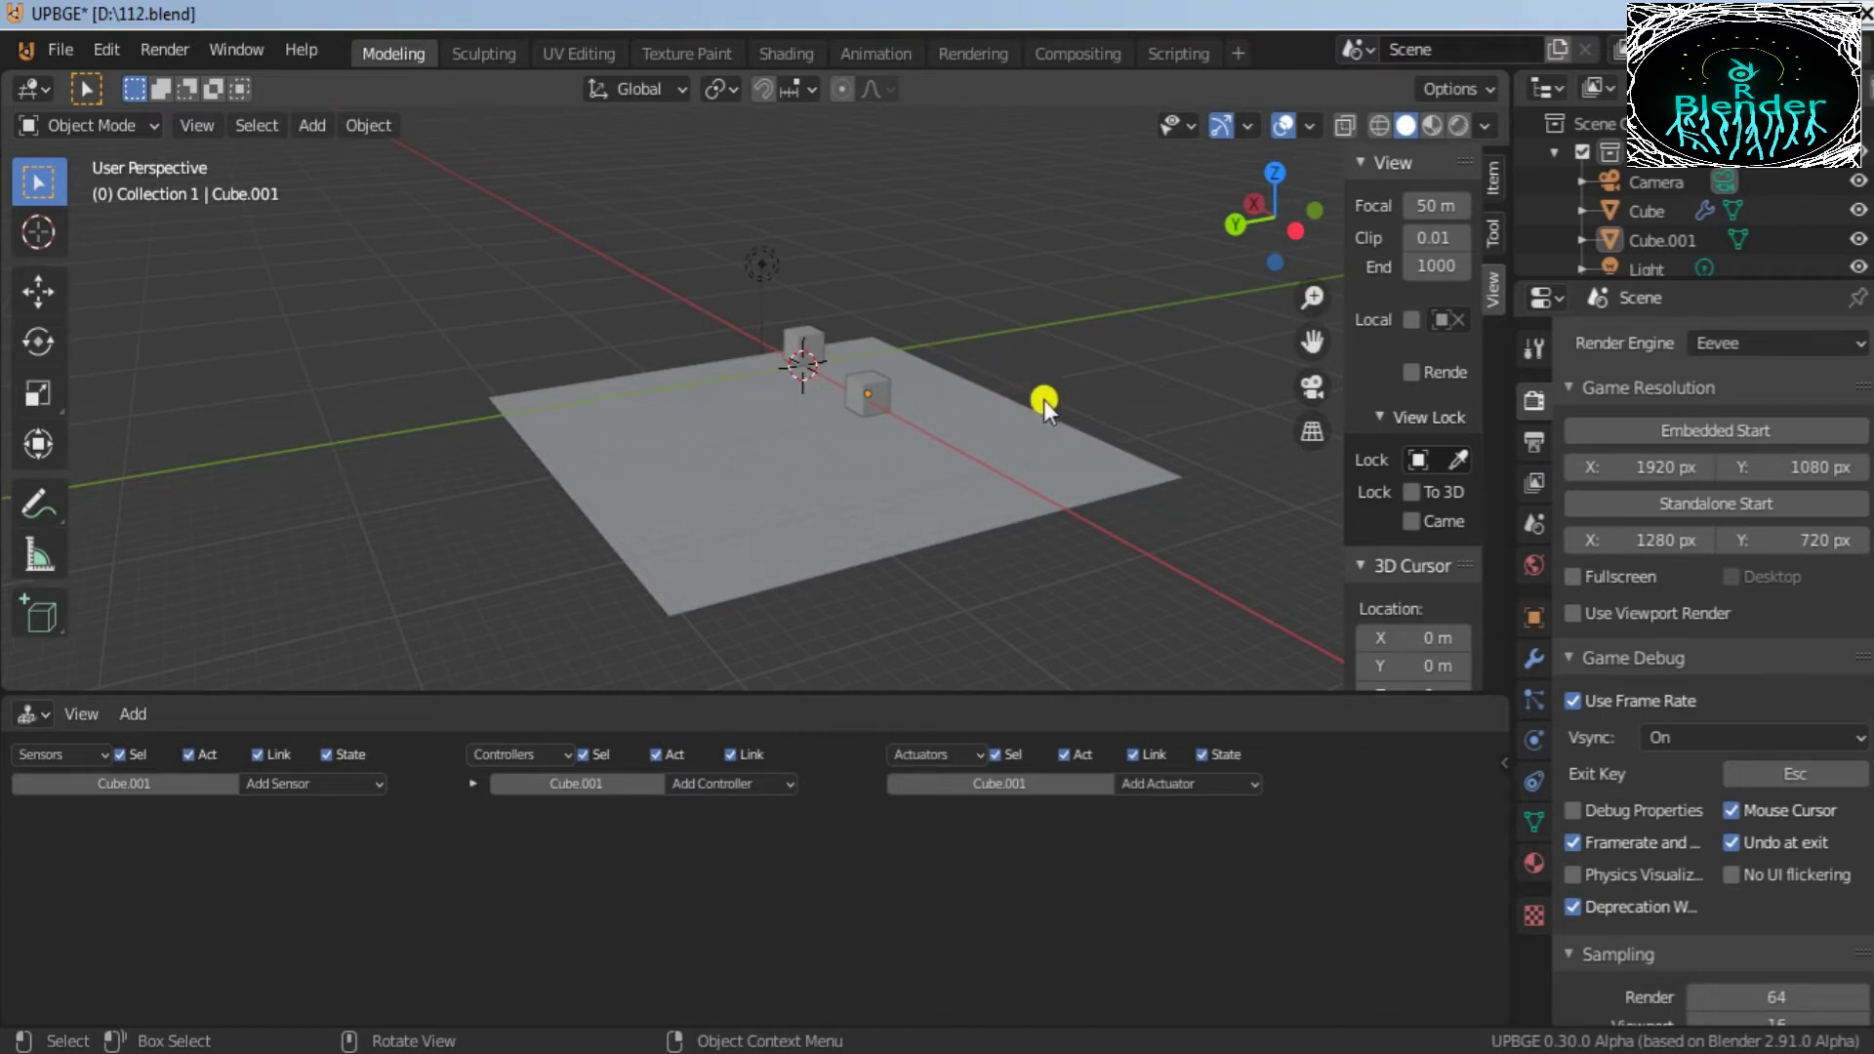
pyautogui.press('p')
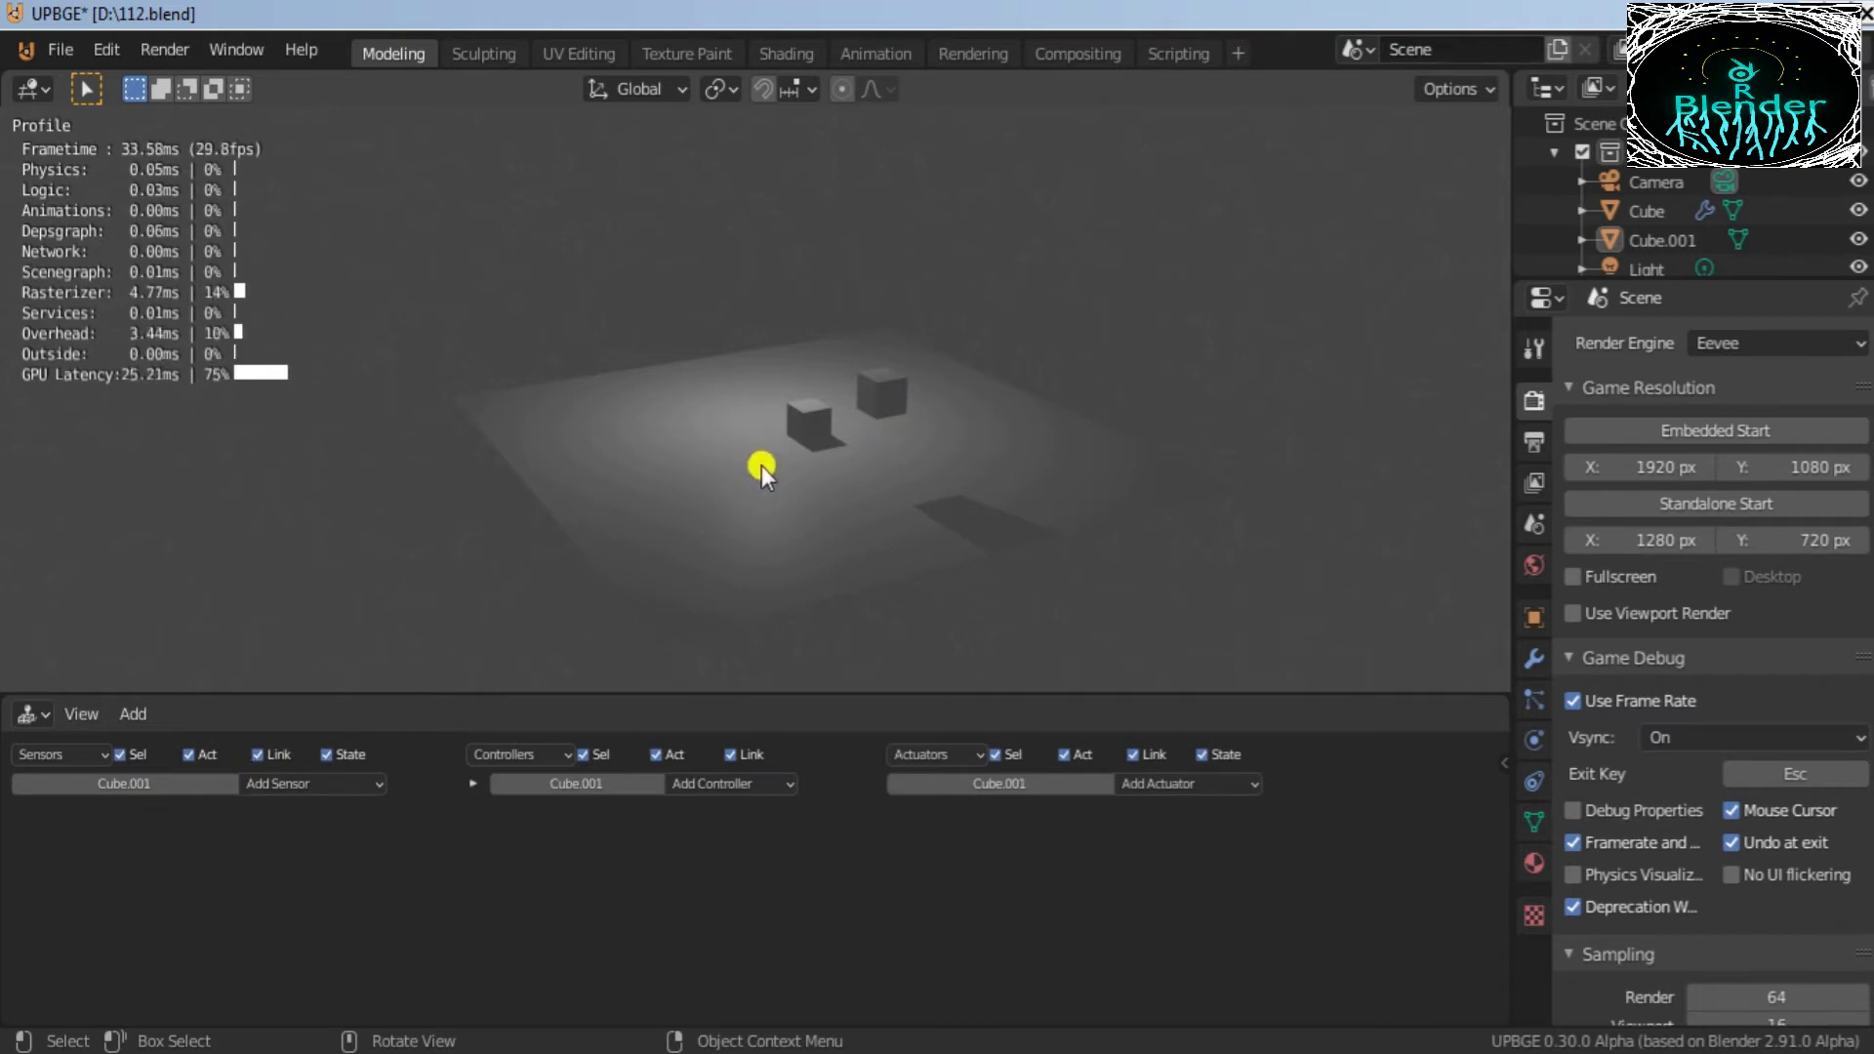
pyautogui.press('Escape')
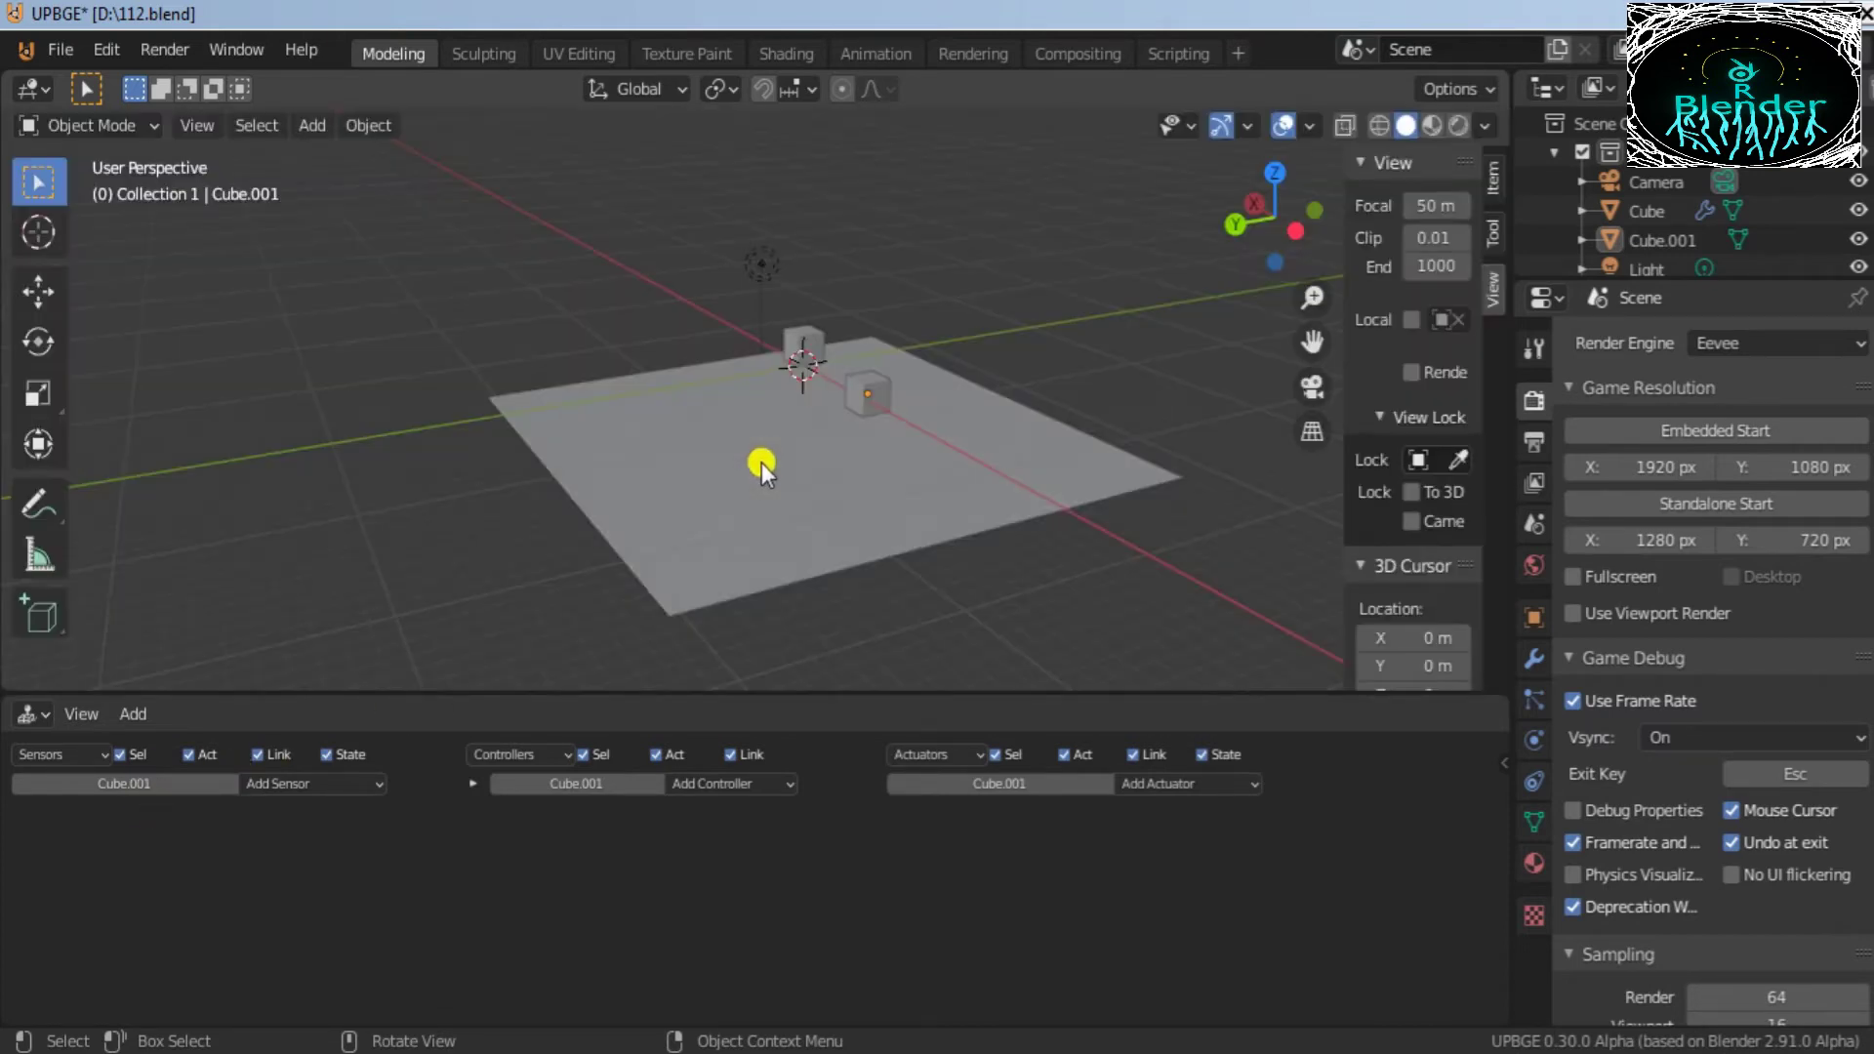
# Step: Set the second cube's physics type to Dynamic and deselect it
pyautogui.click(870, 398)
pyautogui.scroll(-12, 1654, 817)
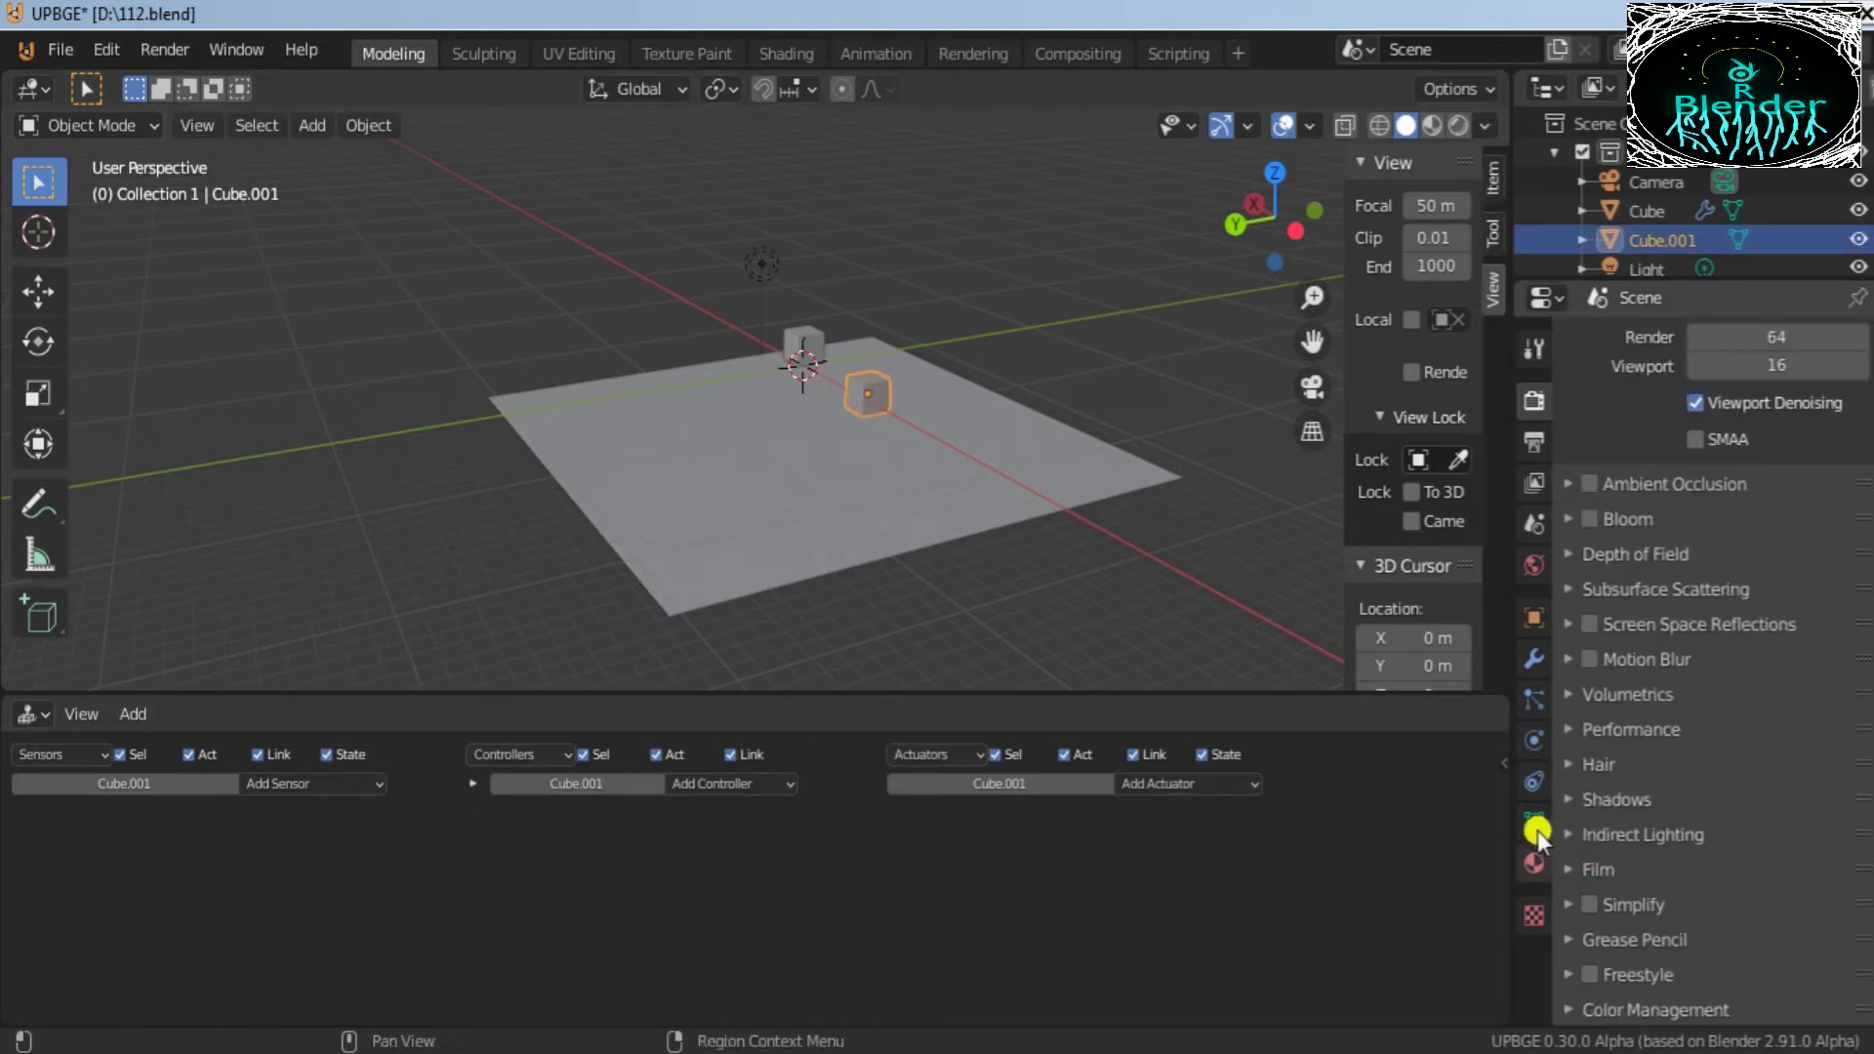
pyautogui.click(1538, 739)
pyautogui.click(1695, 525)
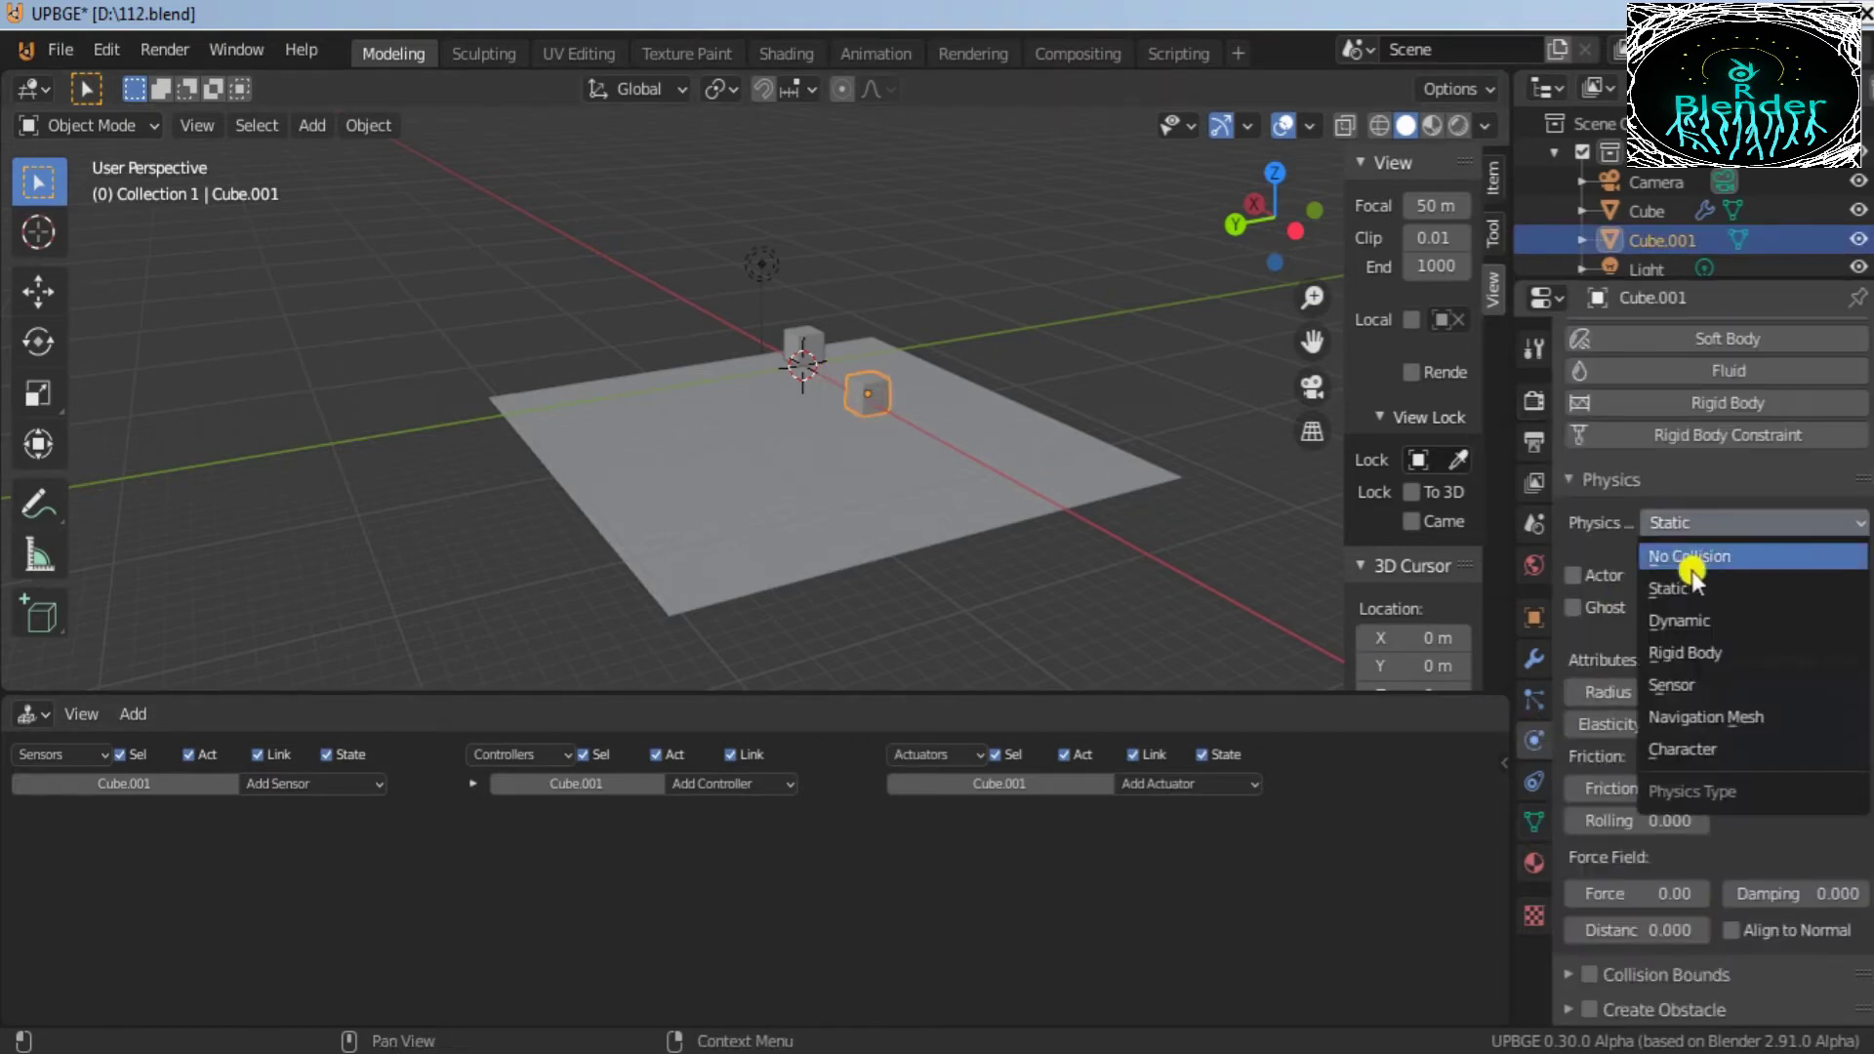
pyautogui.click(1714, 619)
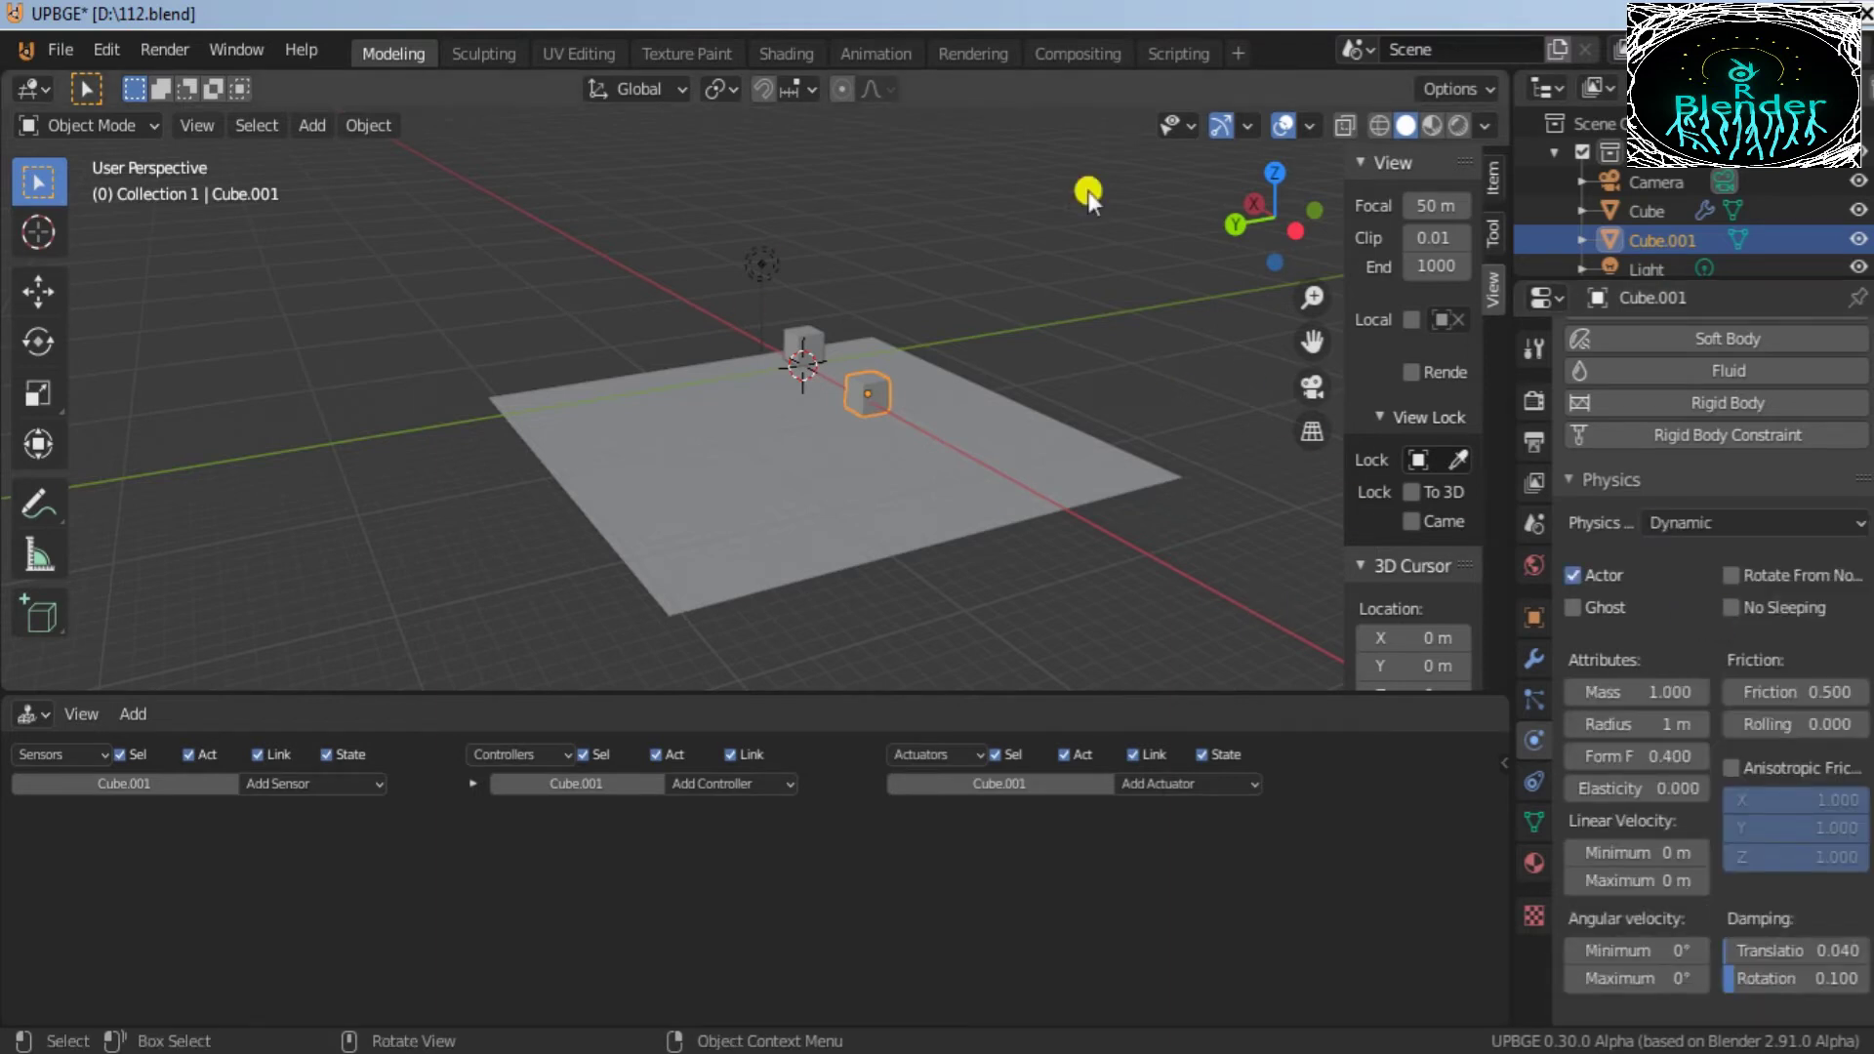
pyautogui.click(989, 272)
pyautogui.click(808, 346)
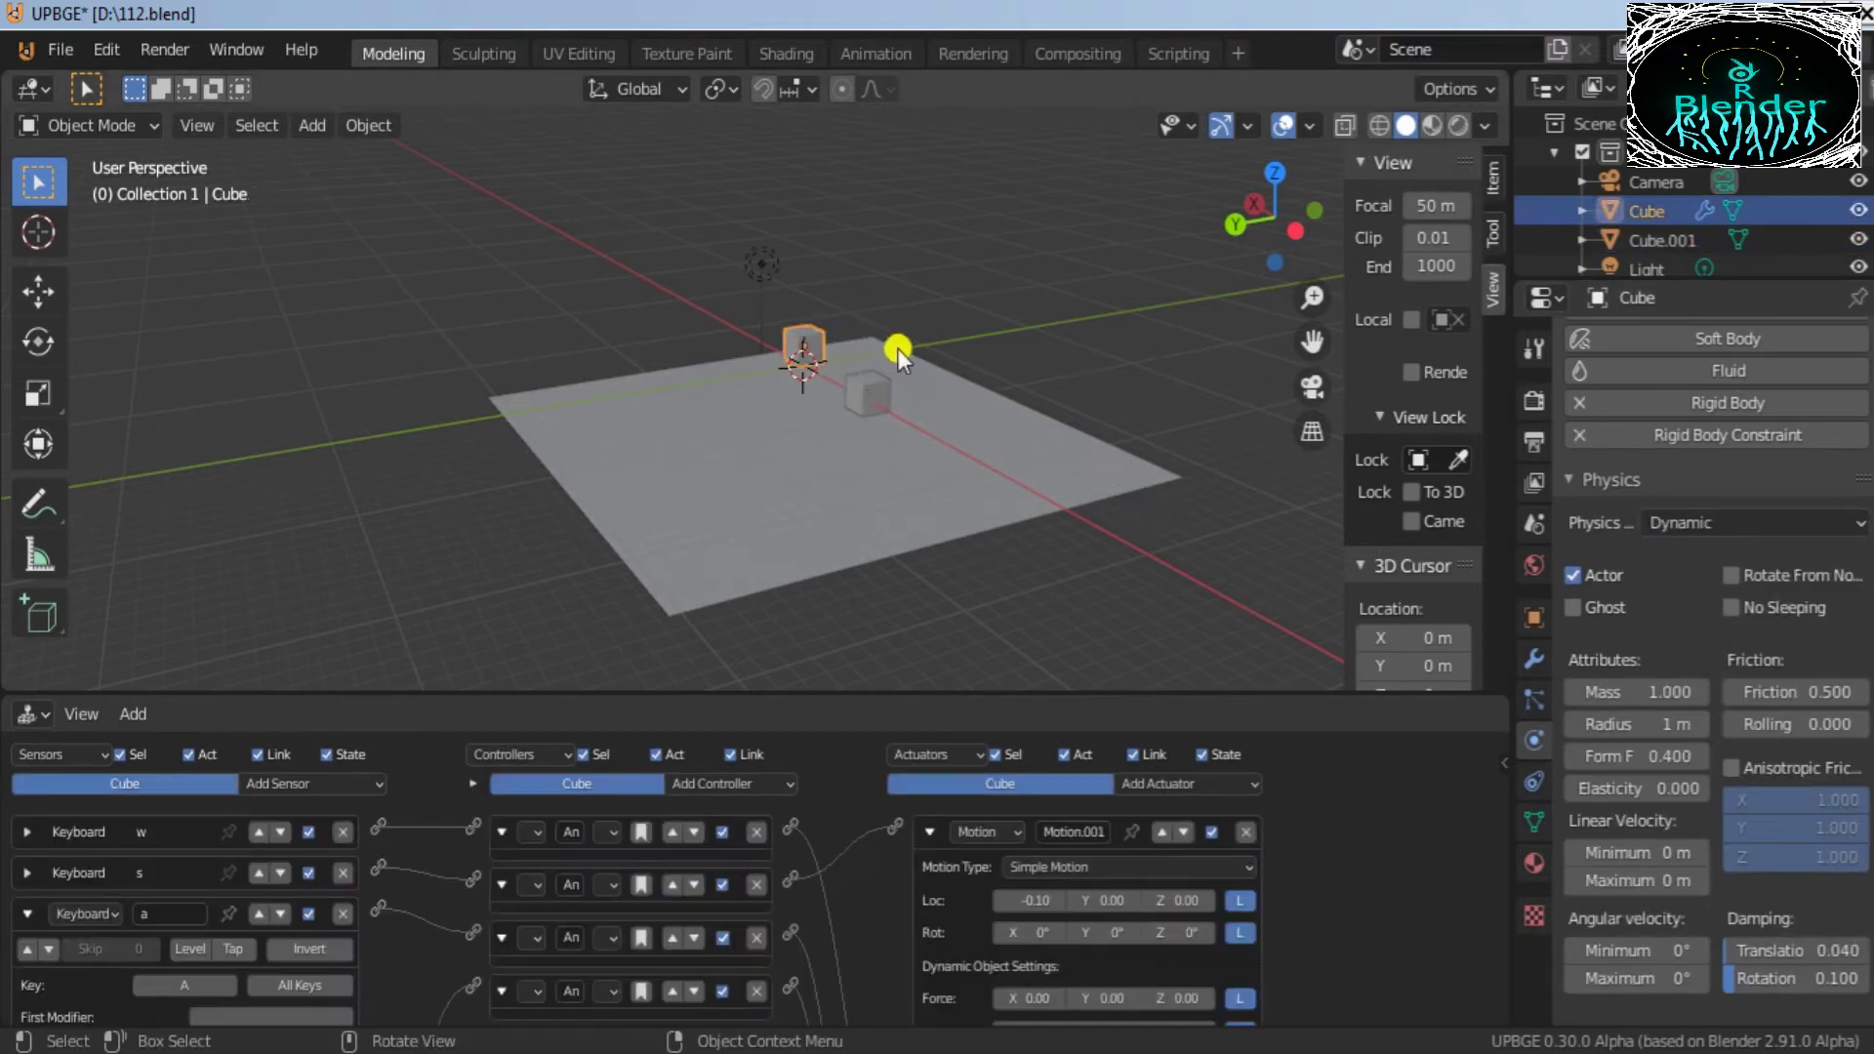
pyautogui.moveTo(1245, 232); pyautogui.dragTo(577, 232)
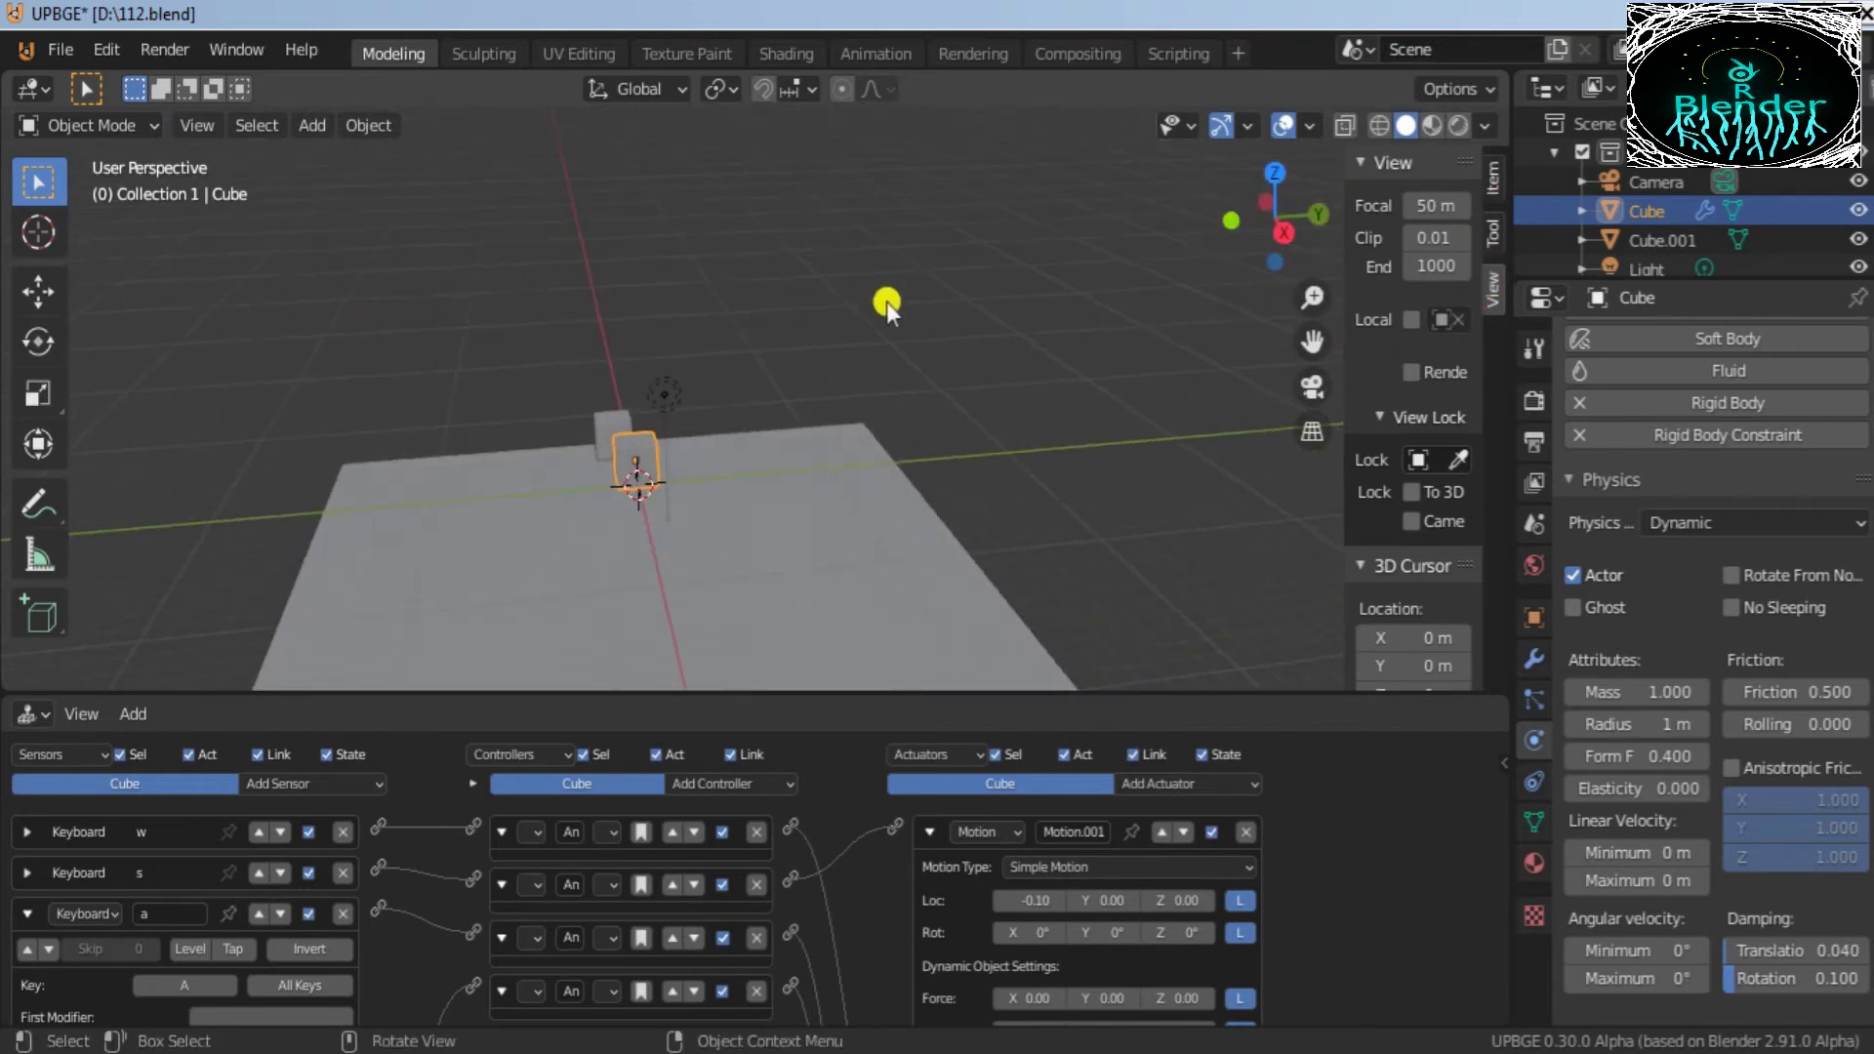
pyautogui.scroll(-4, 820, 339)
pyautogui.scroll(-1, 817, 331)
pyautogui.scroll(2, 817, 331)
pyautogui.scroll(-2, 816, 331)
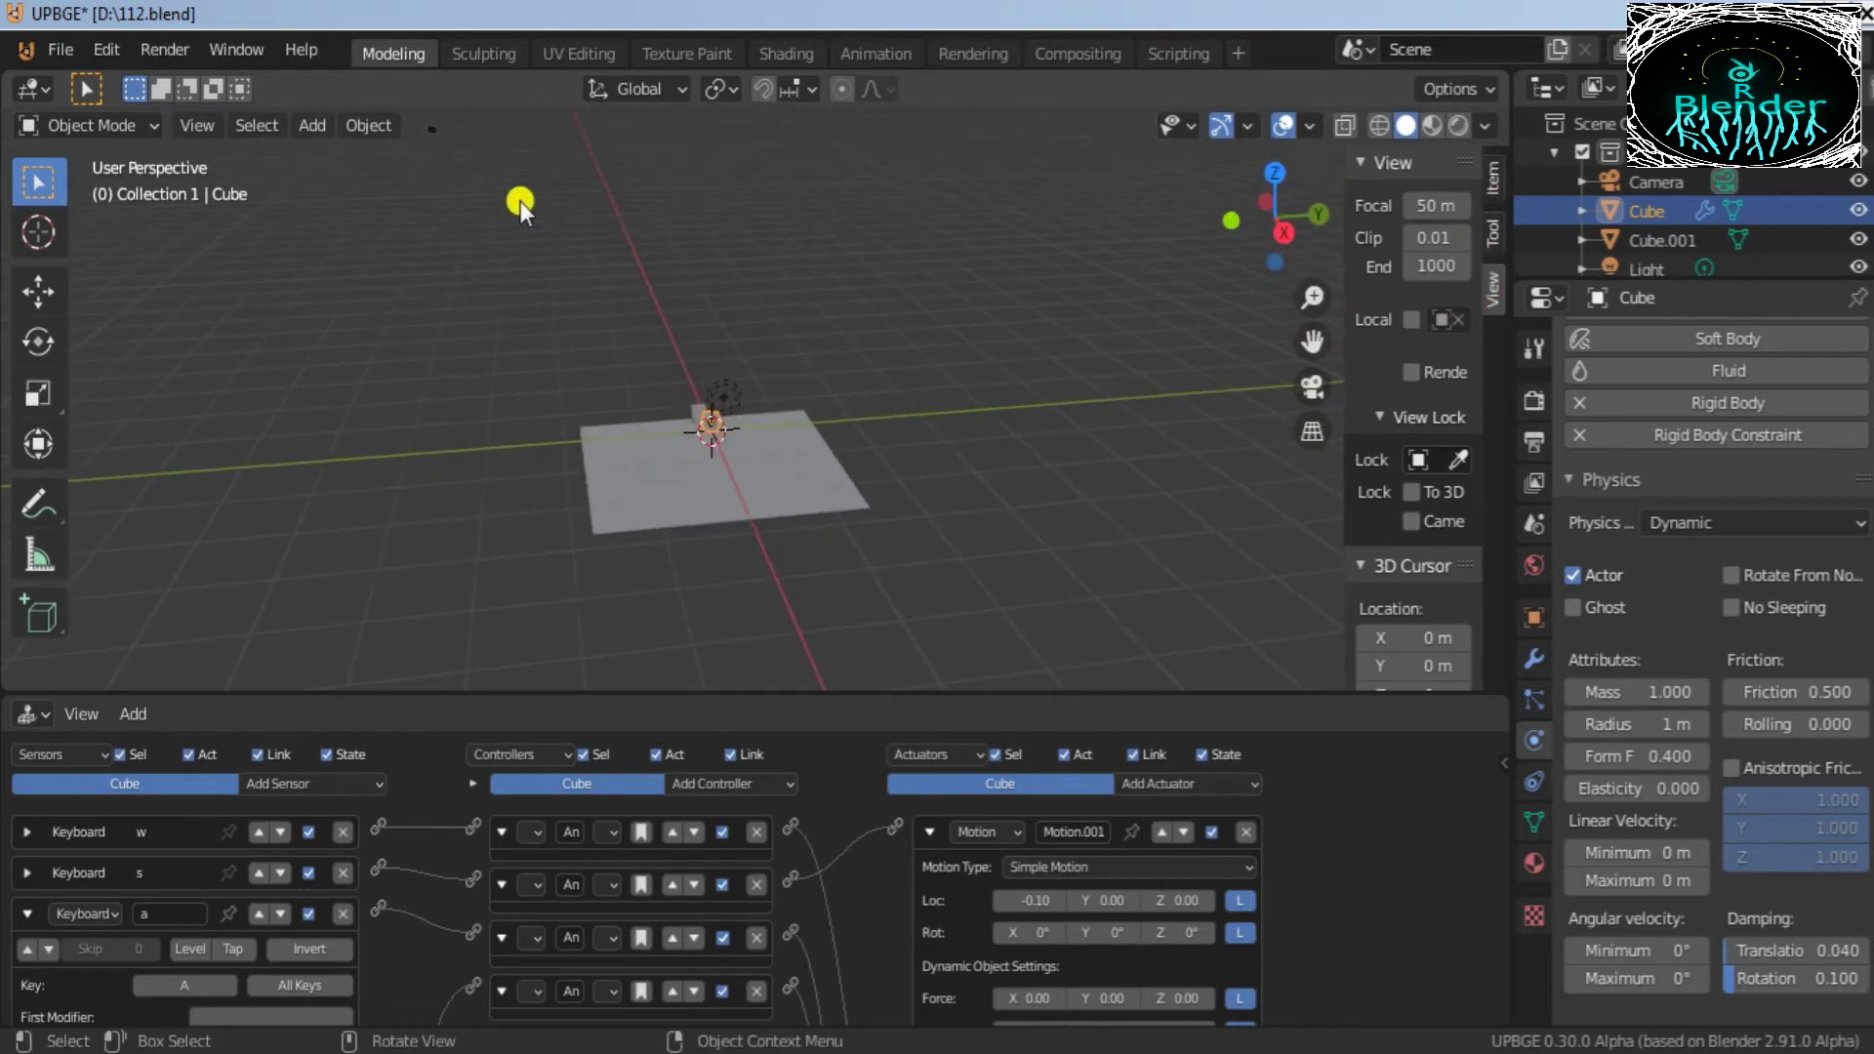
pyautogui.click(431, 139)
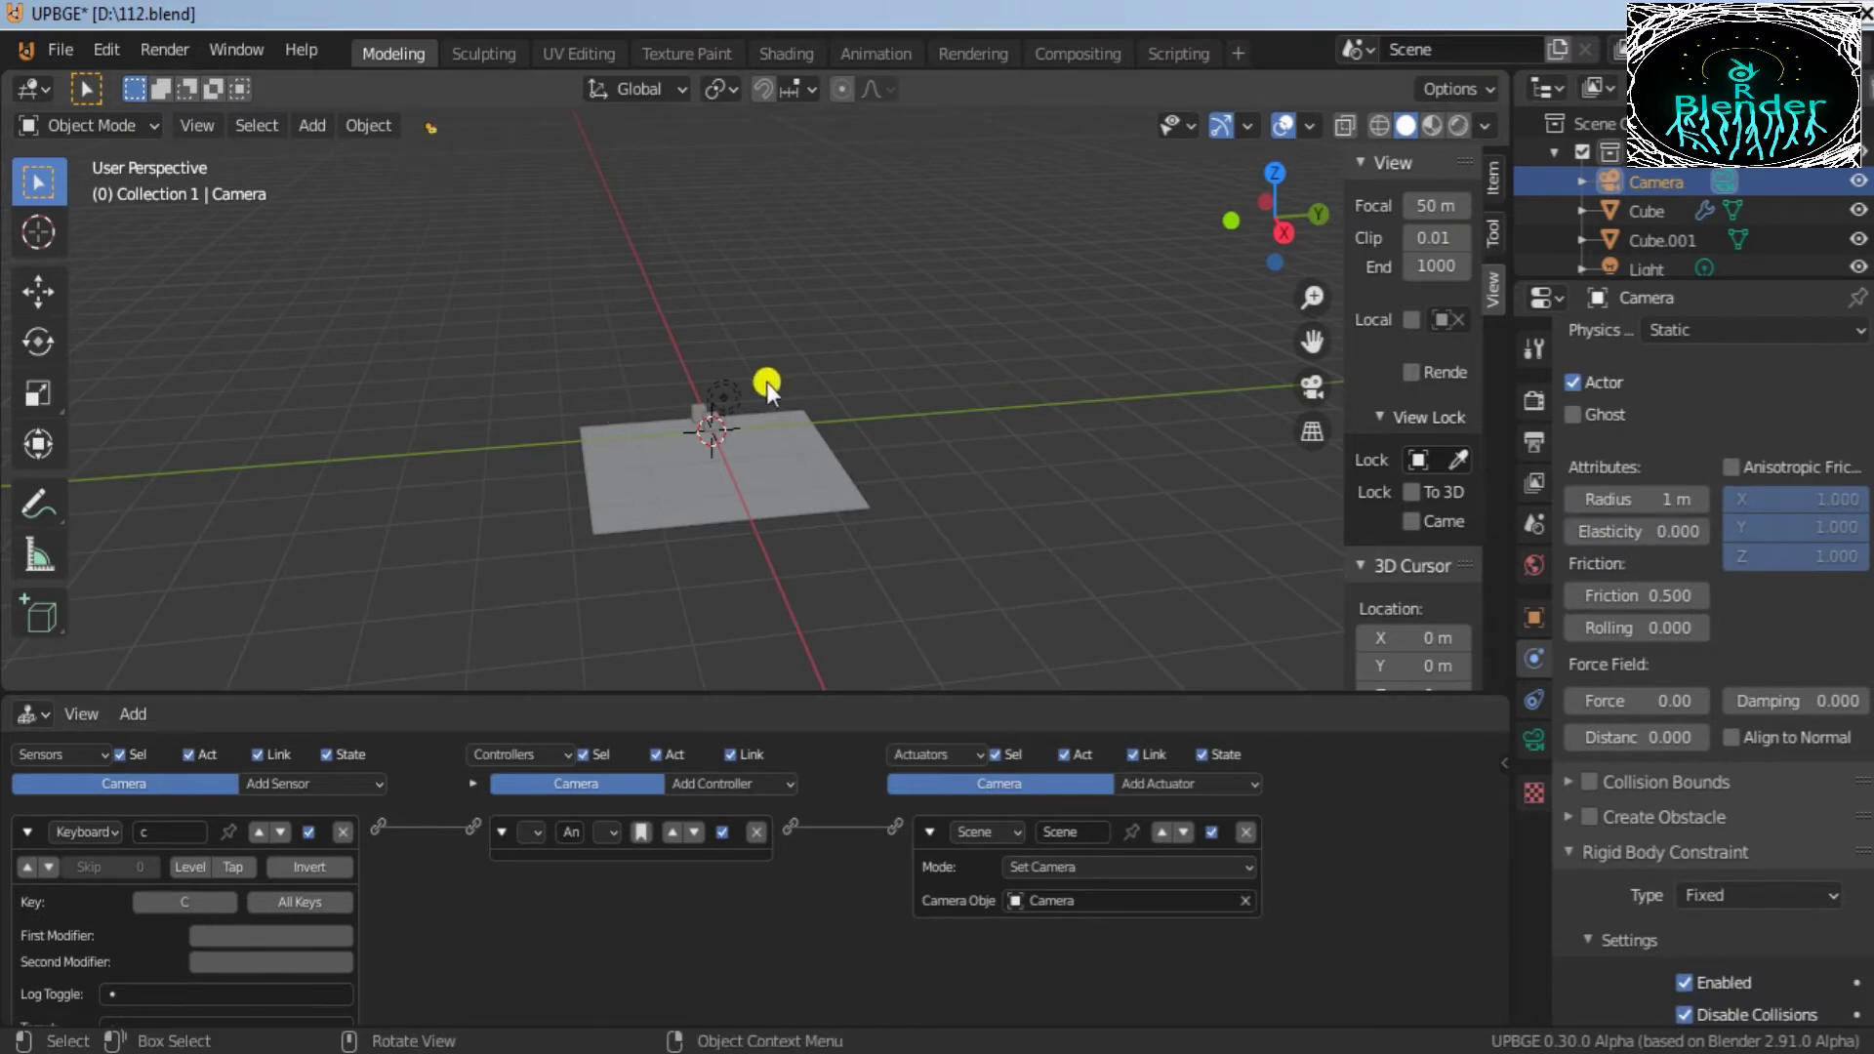
pyautogui.click(309, 124)
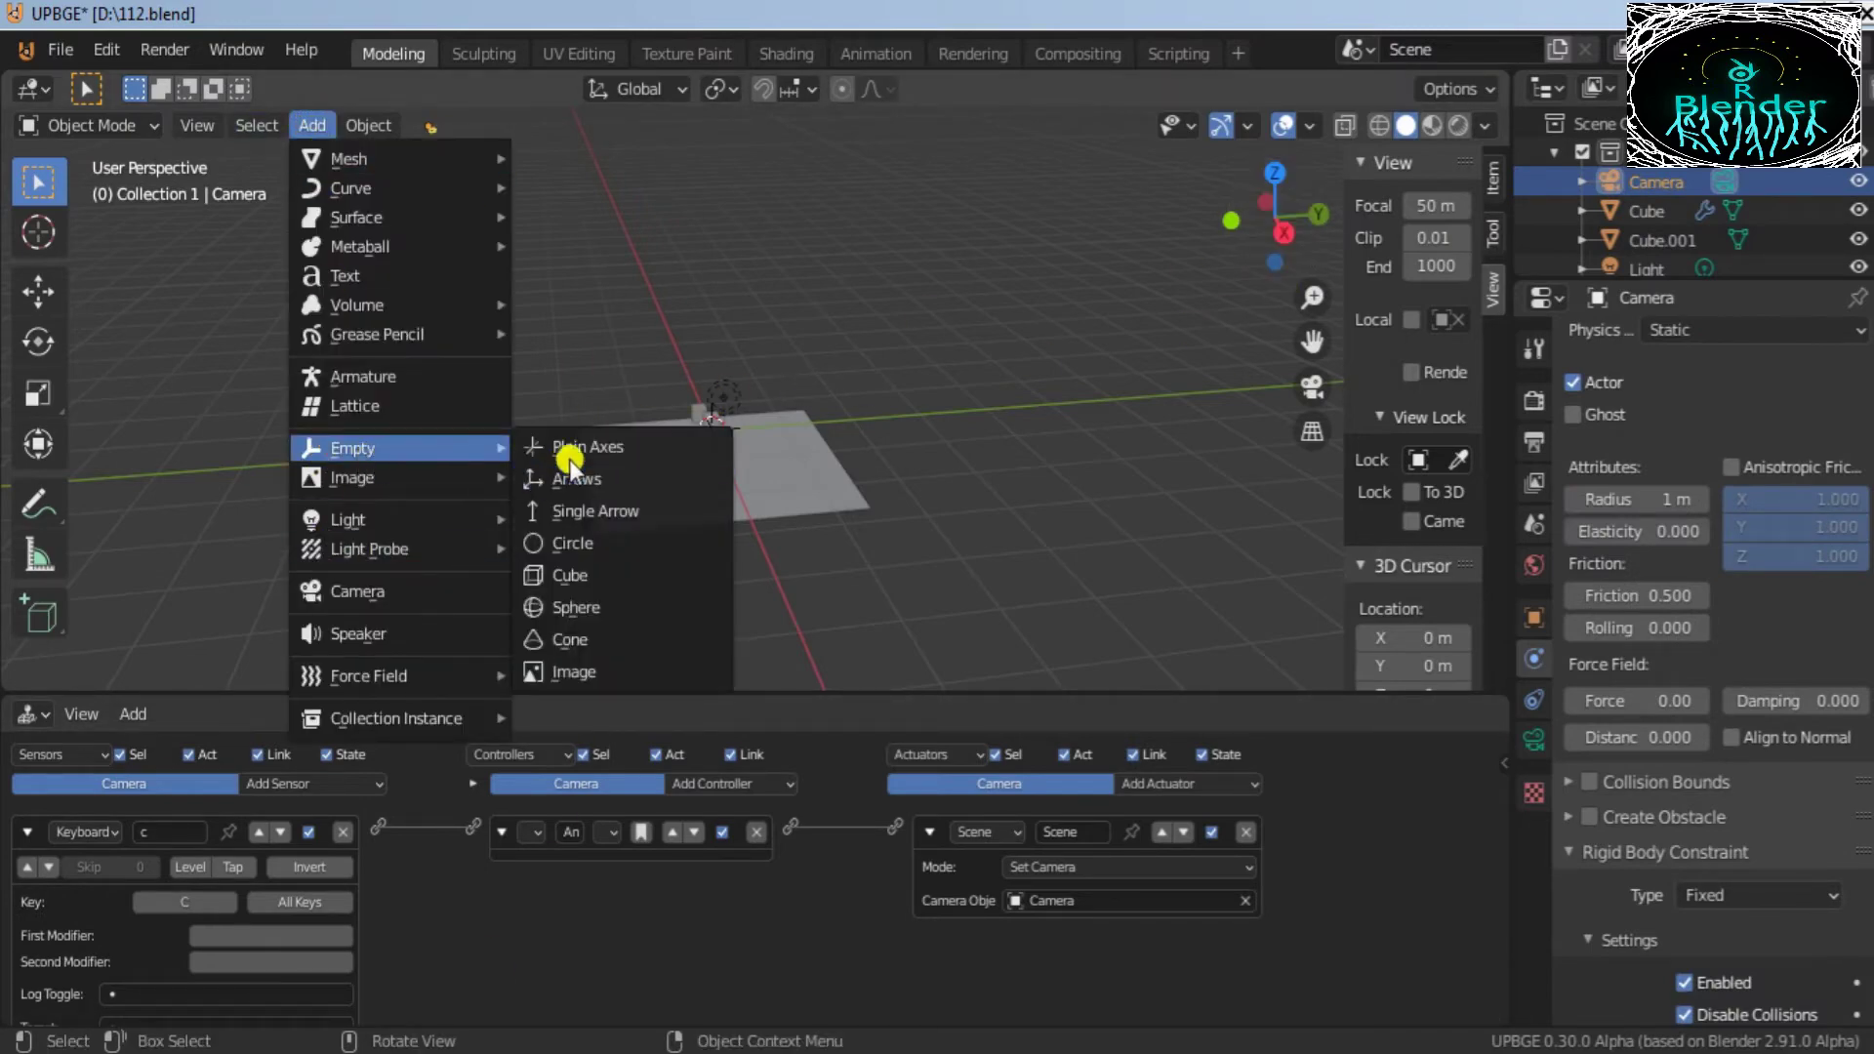
pyautogui.click(795, 178)
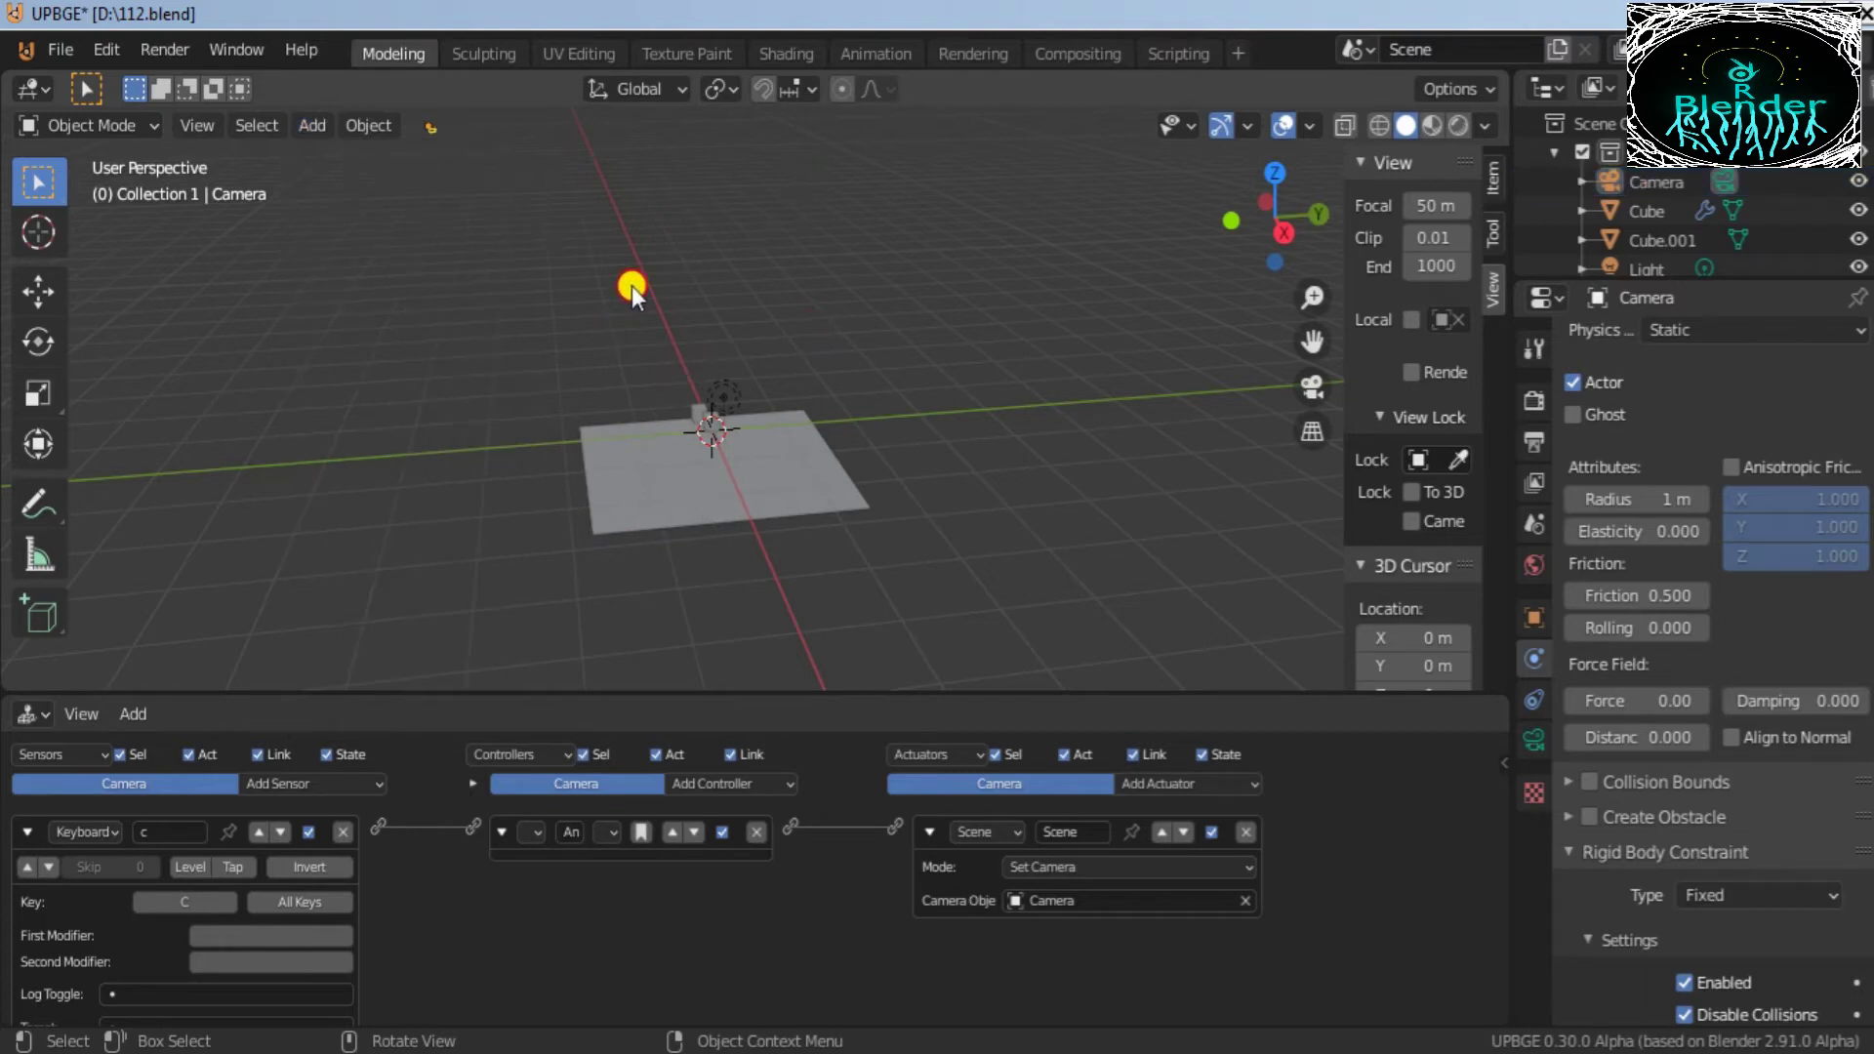
pyautogui.rightClick(804, 289)
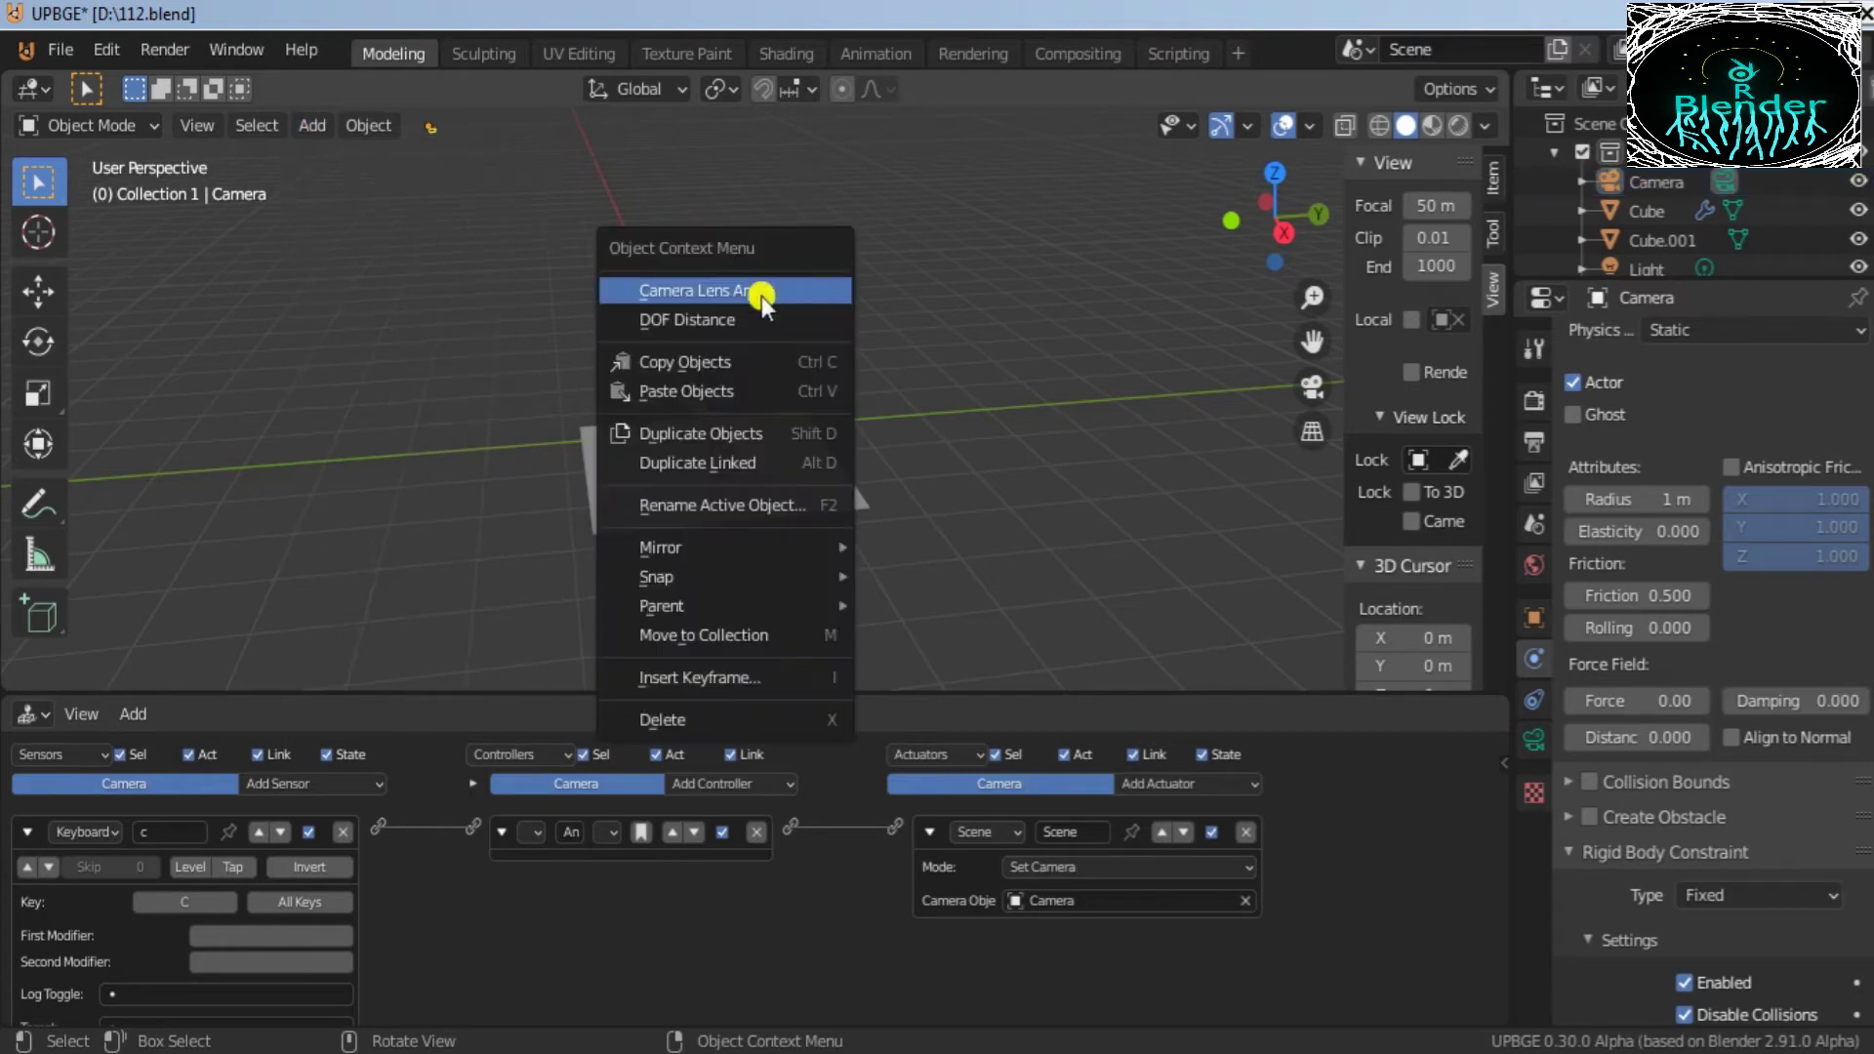
pyautogui.click(310, 125)
pyautogui.moveTo(367, 448)
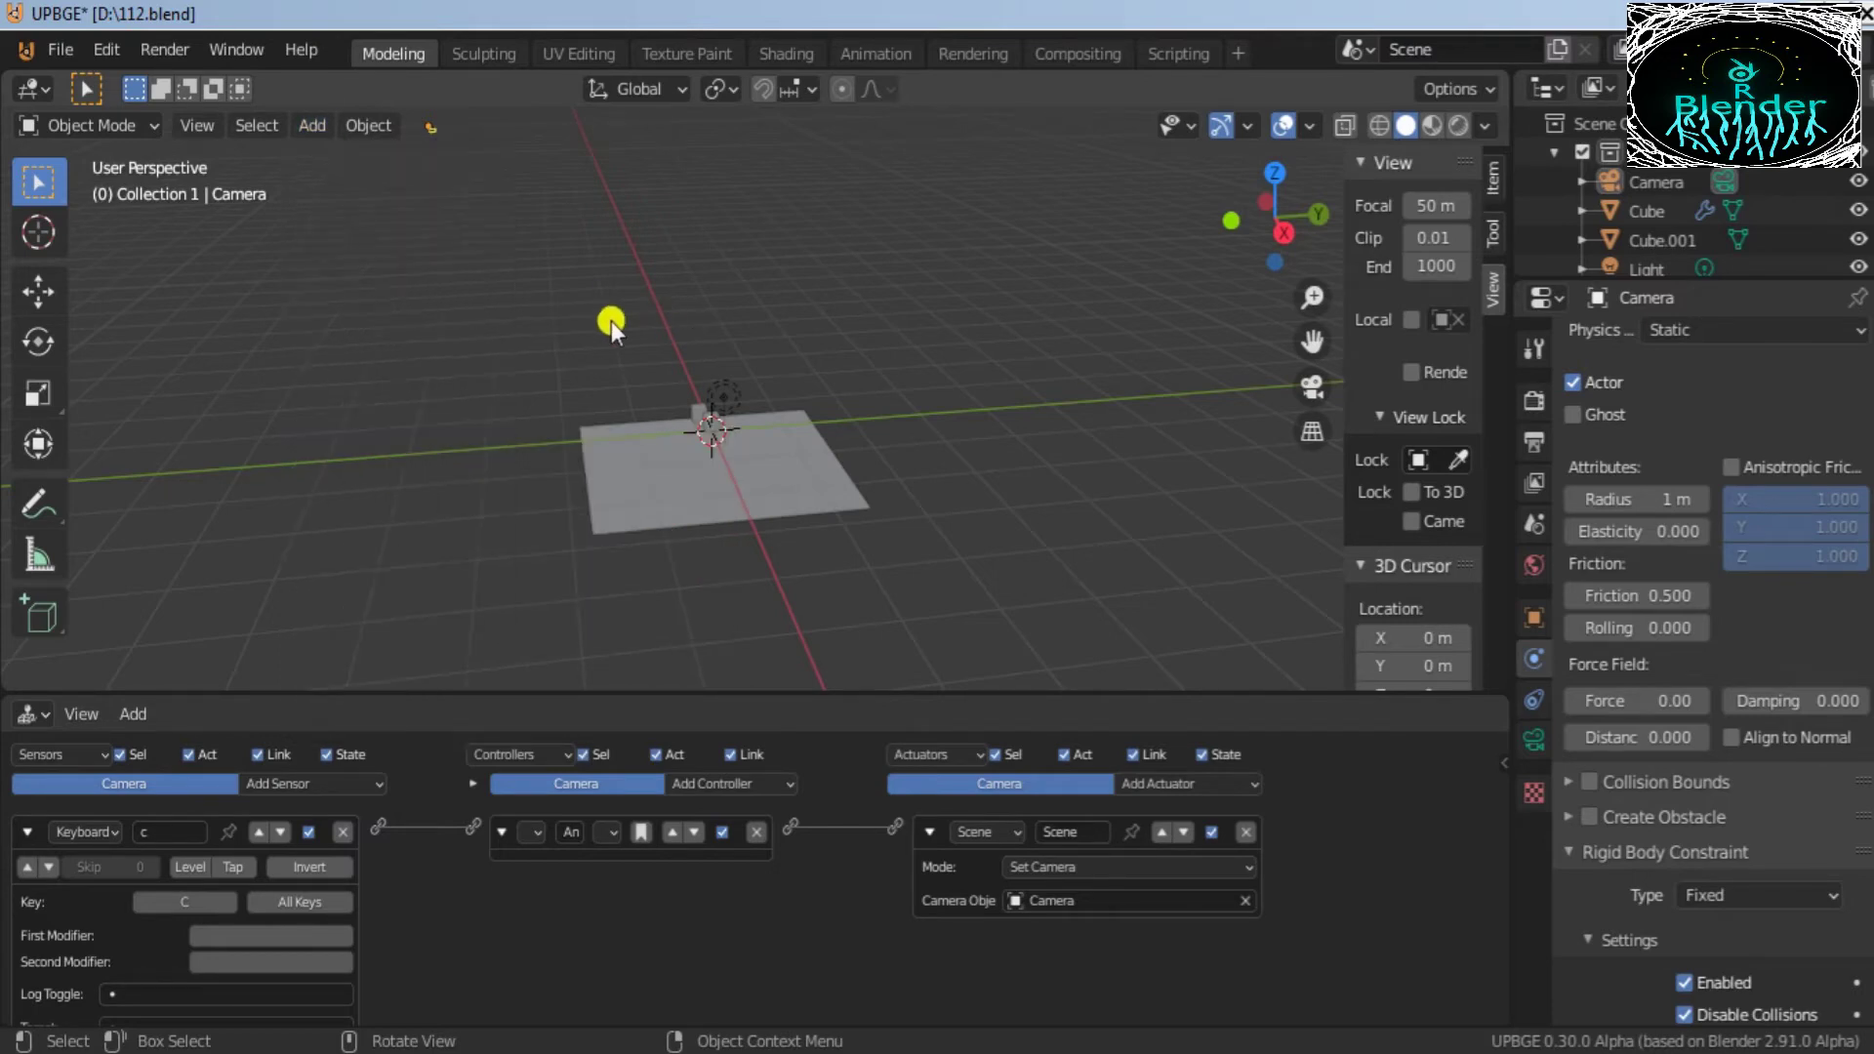
# Step: Add a Plain Axes empty and move it up along Z to sit above the first cube
pyautogui.click(363, 133)
pyautogui.moveTo(314, 119)
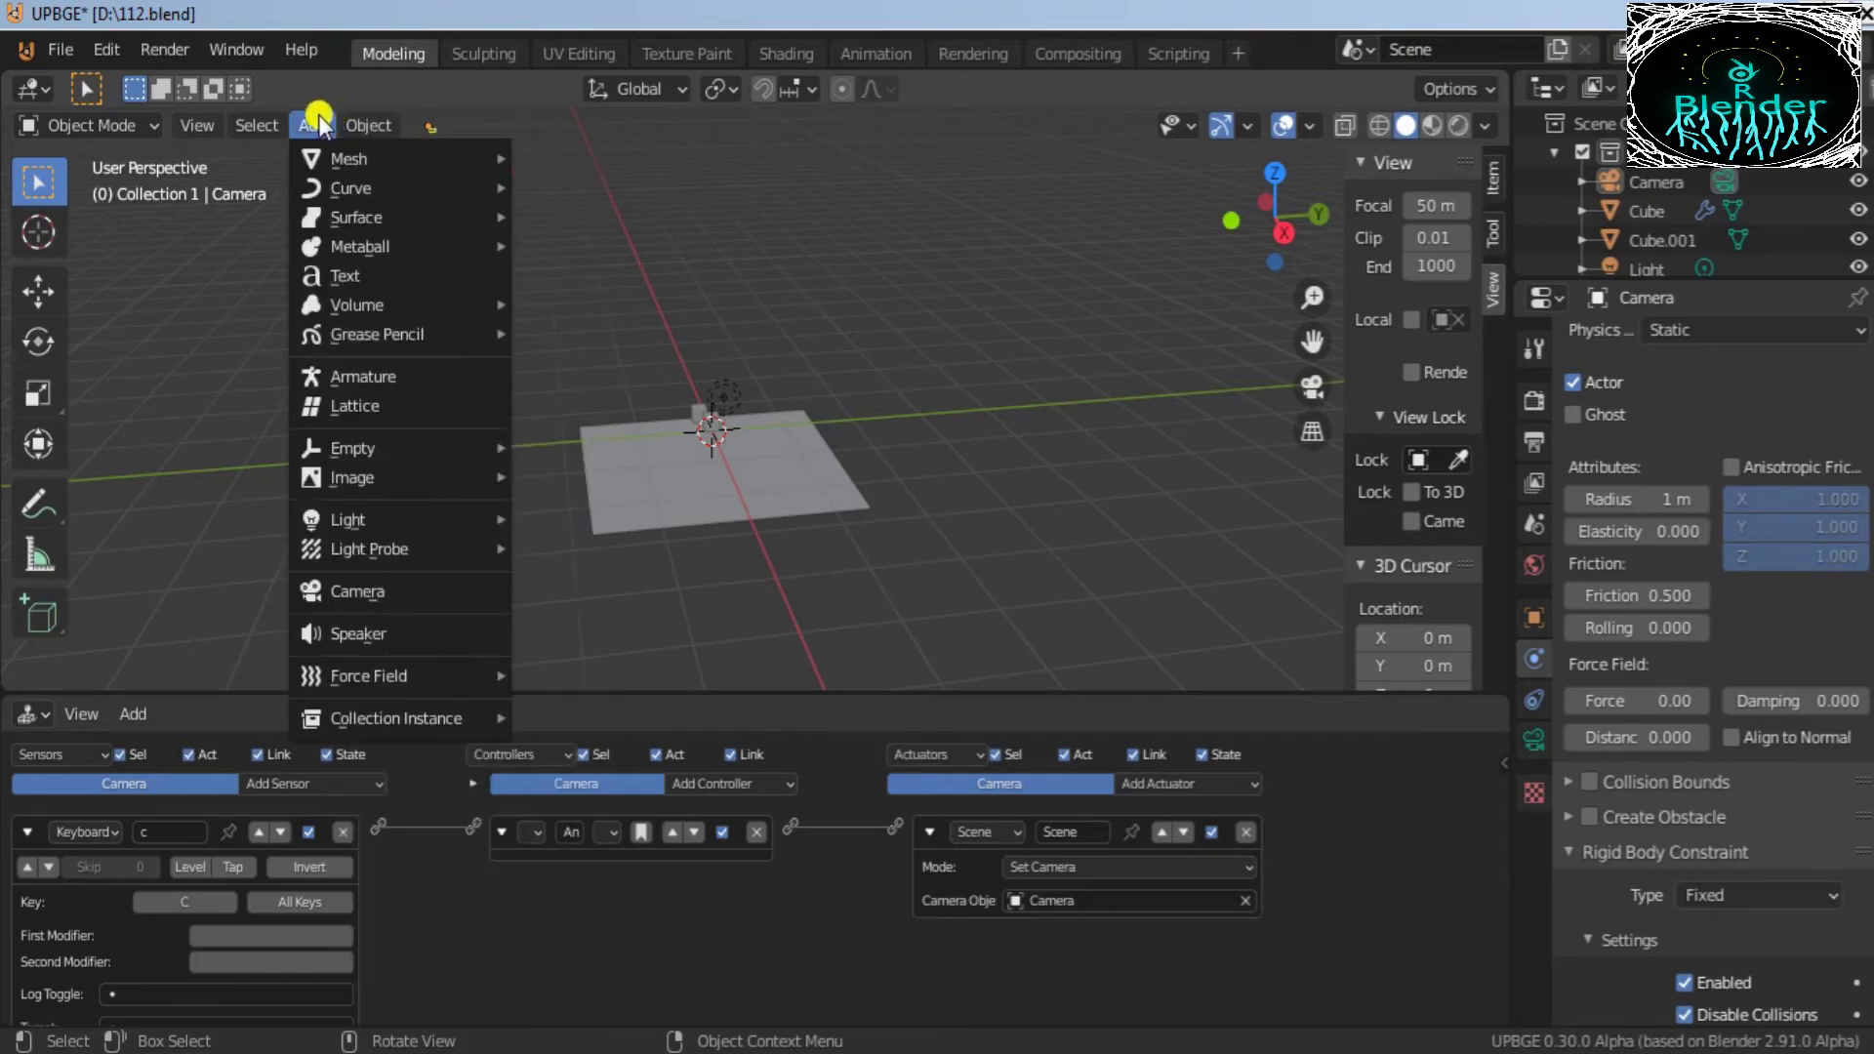
pyautogui.click(559, 455)
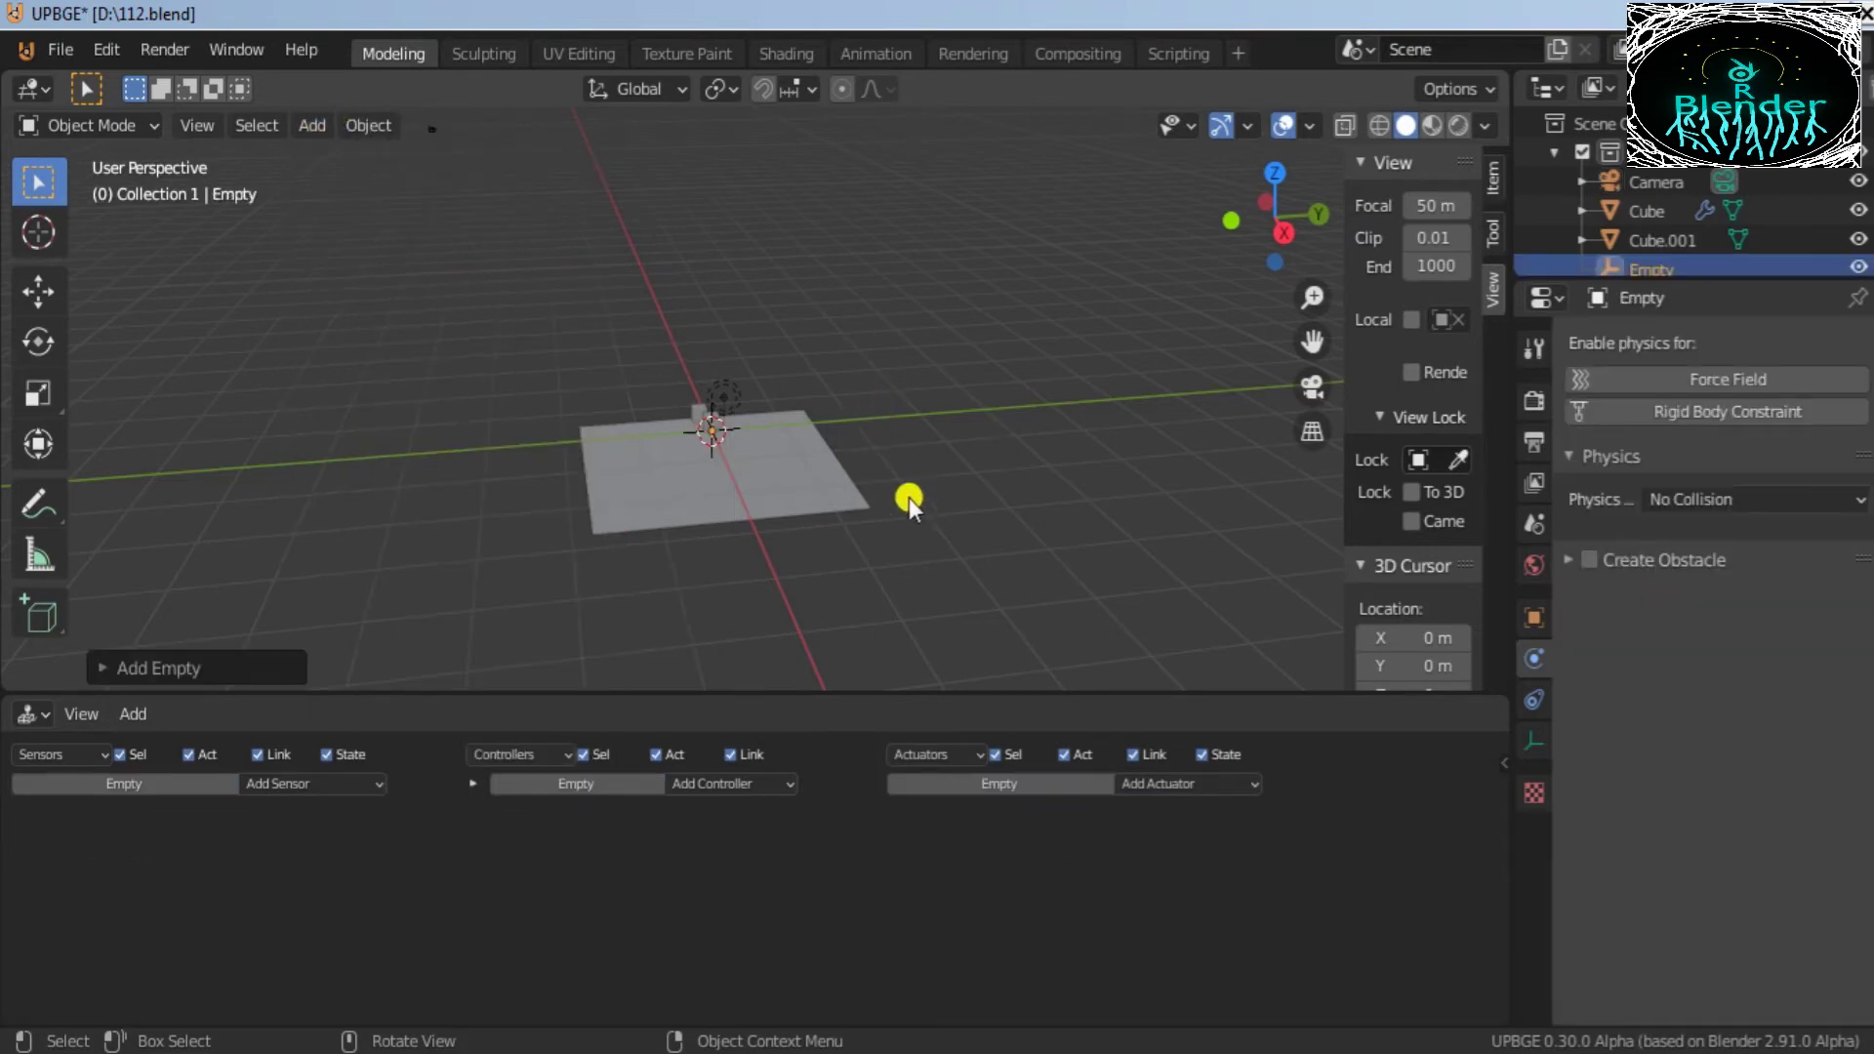
pyautogui.scroll(8, 866, 541)
pyautogui.press('g')
pyautogui.press('z')
pyautogui.click(800, 285)
# Step: Parent the empty to the keyboard-driven cube at the origin using the Object parent type
pyautogui.moveTo(1271, 207); pyautogui.dragTo(1394, 178)
pyautogui.click(808, 449)
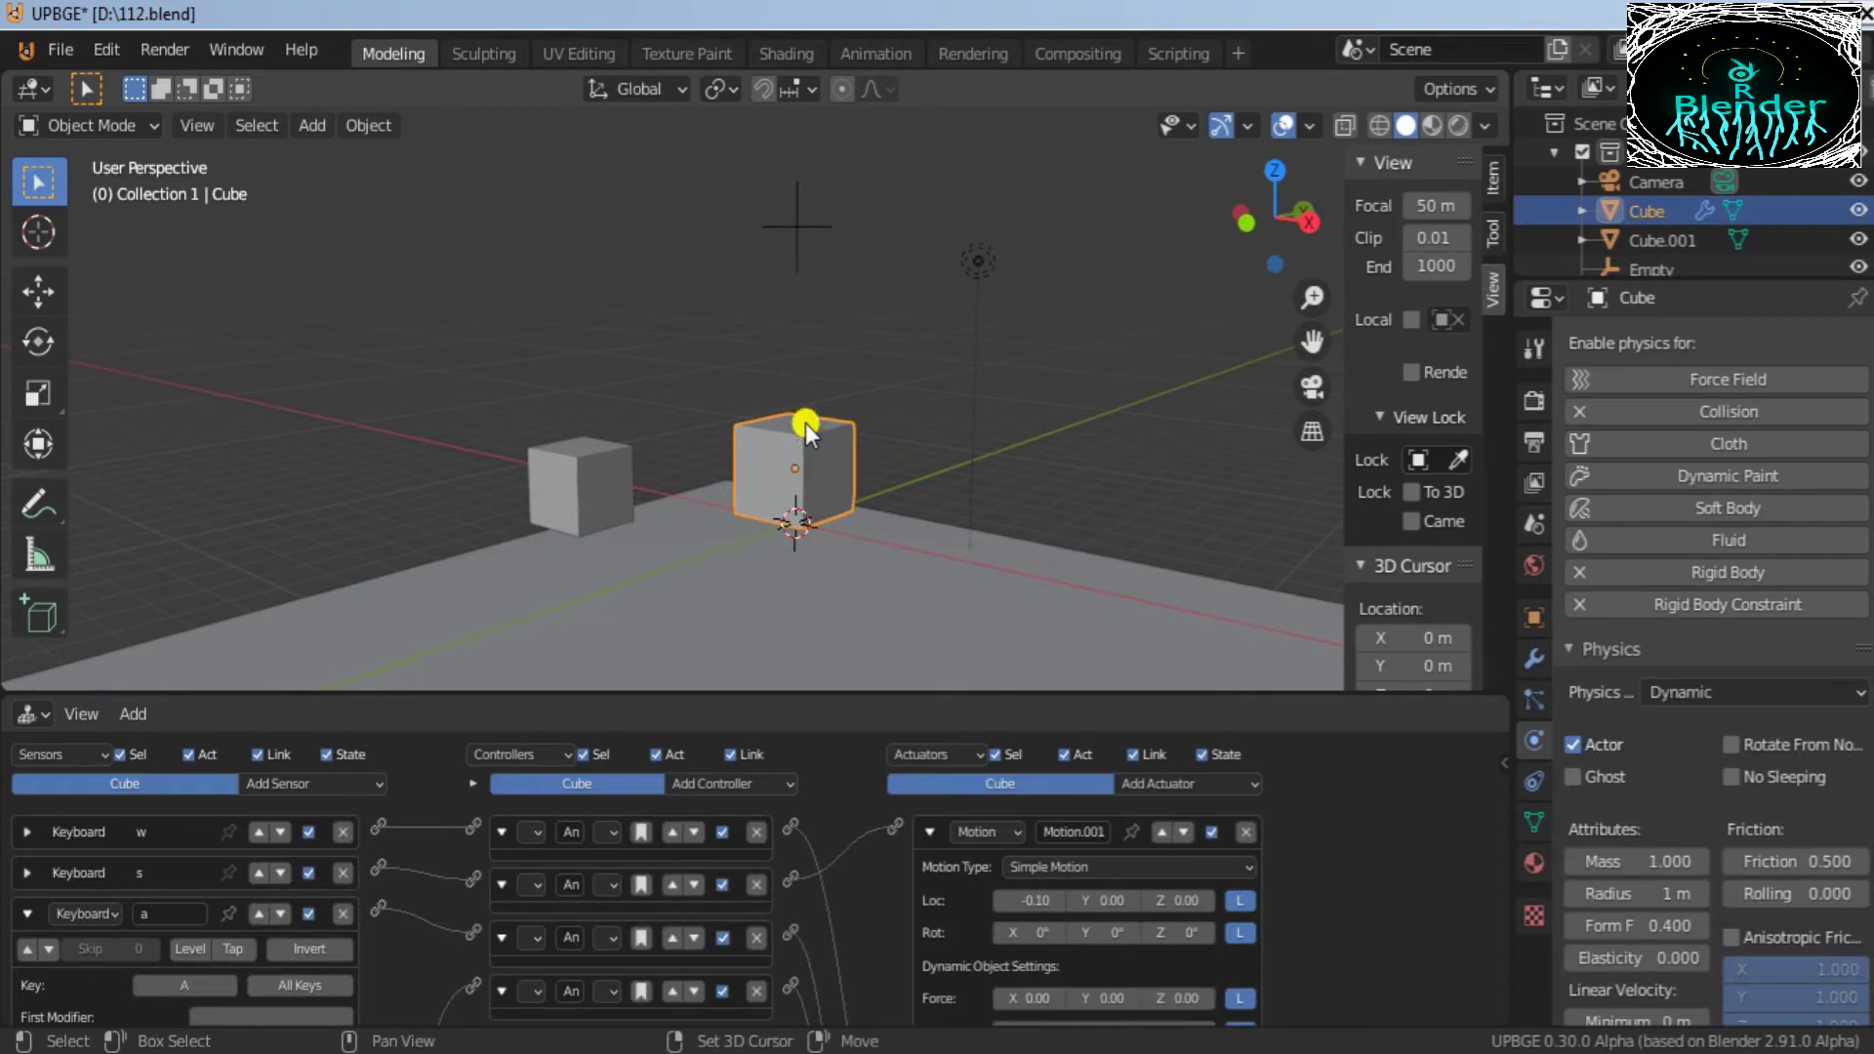
pyautogui.keyDown('shift'); pyautogui.click(812, 231); pyautogui.keyUp('shift')
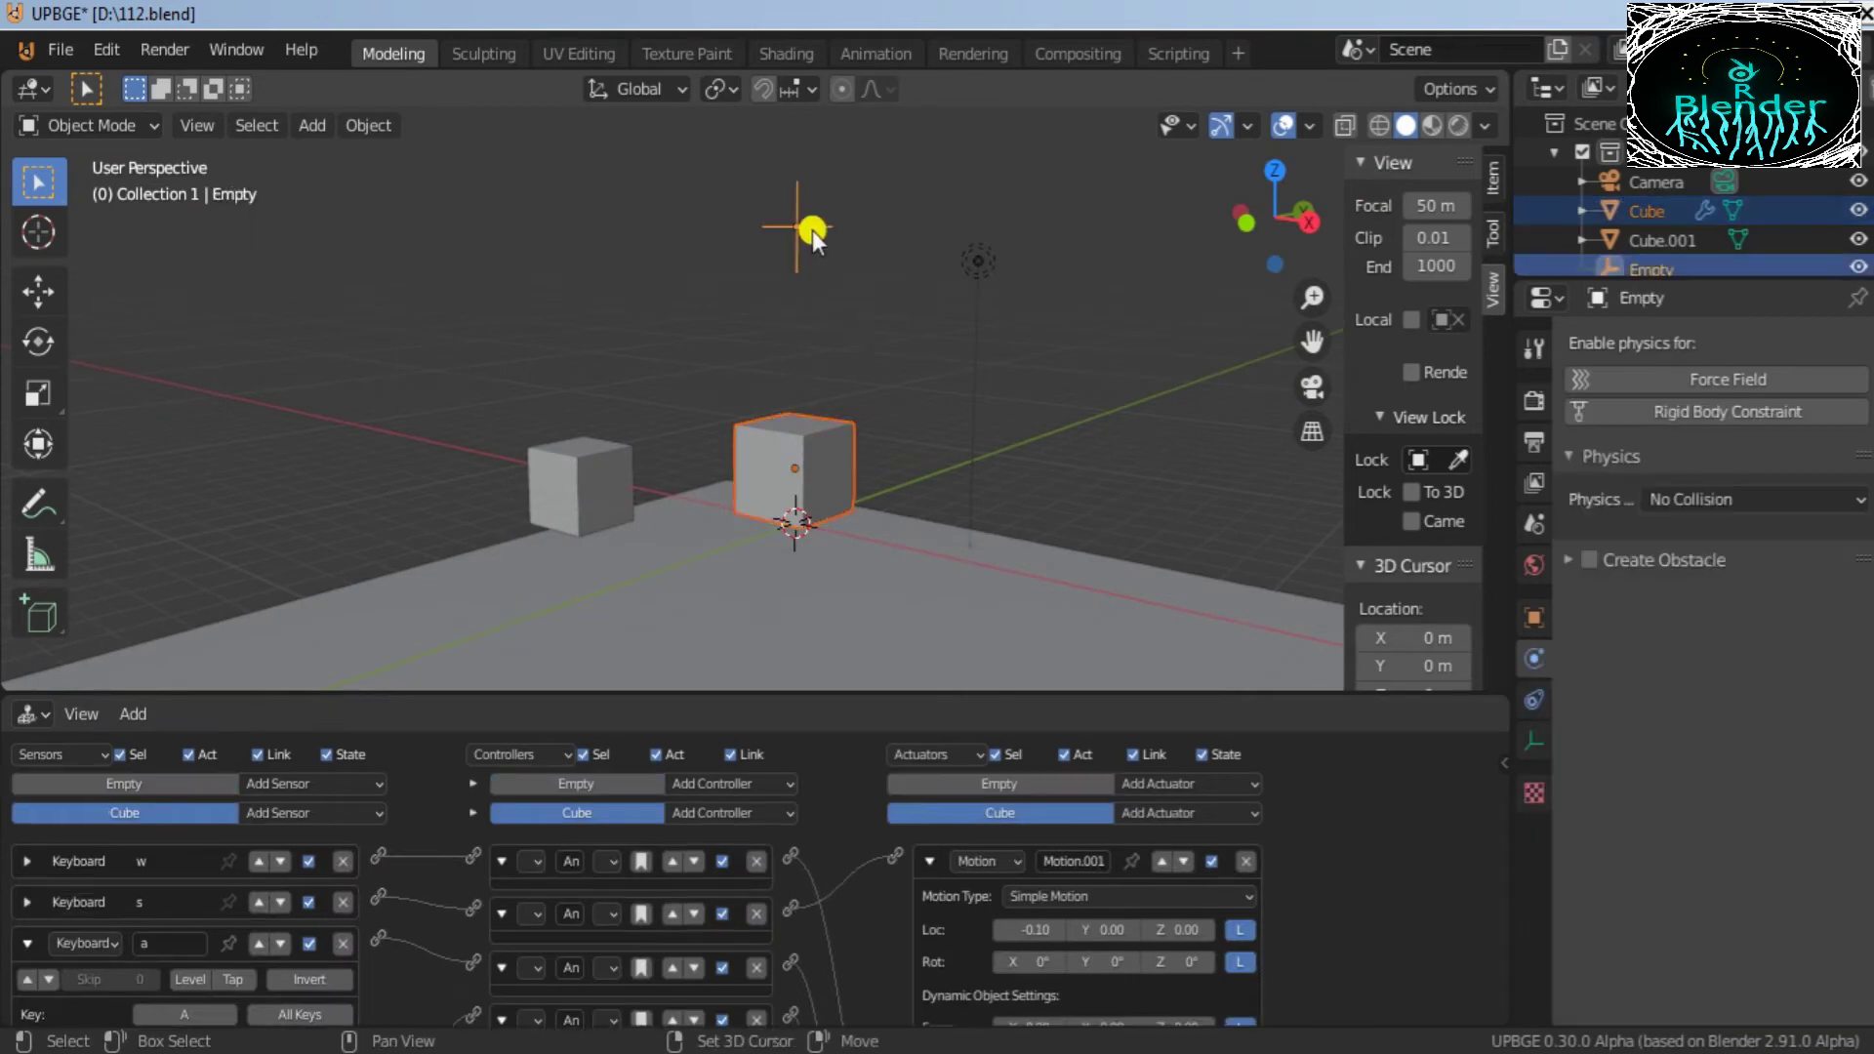
pyautogui.keyDown('shift'); pyautogui.click(805, 461); pyautogui.keyUp('shift')
pyautogui.hotkey('ctrl', 'p')
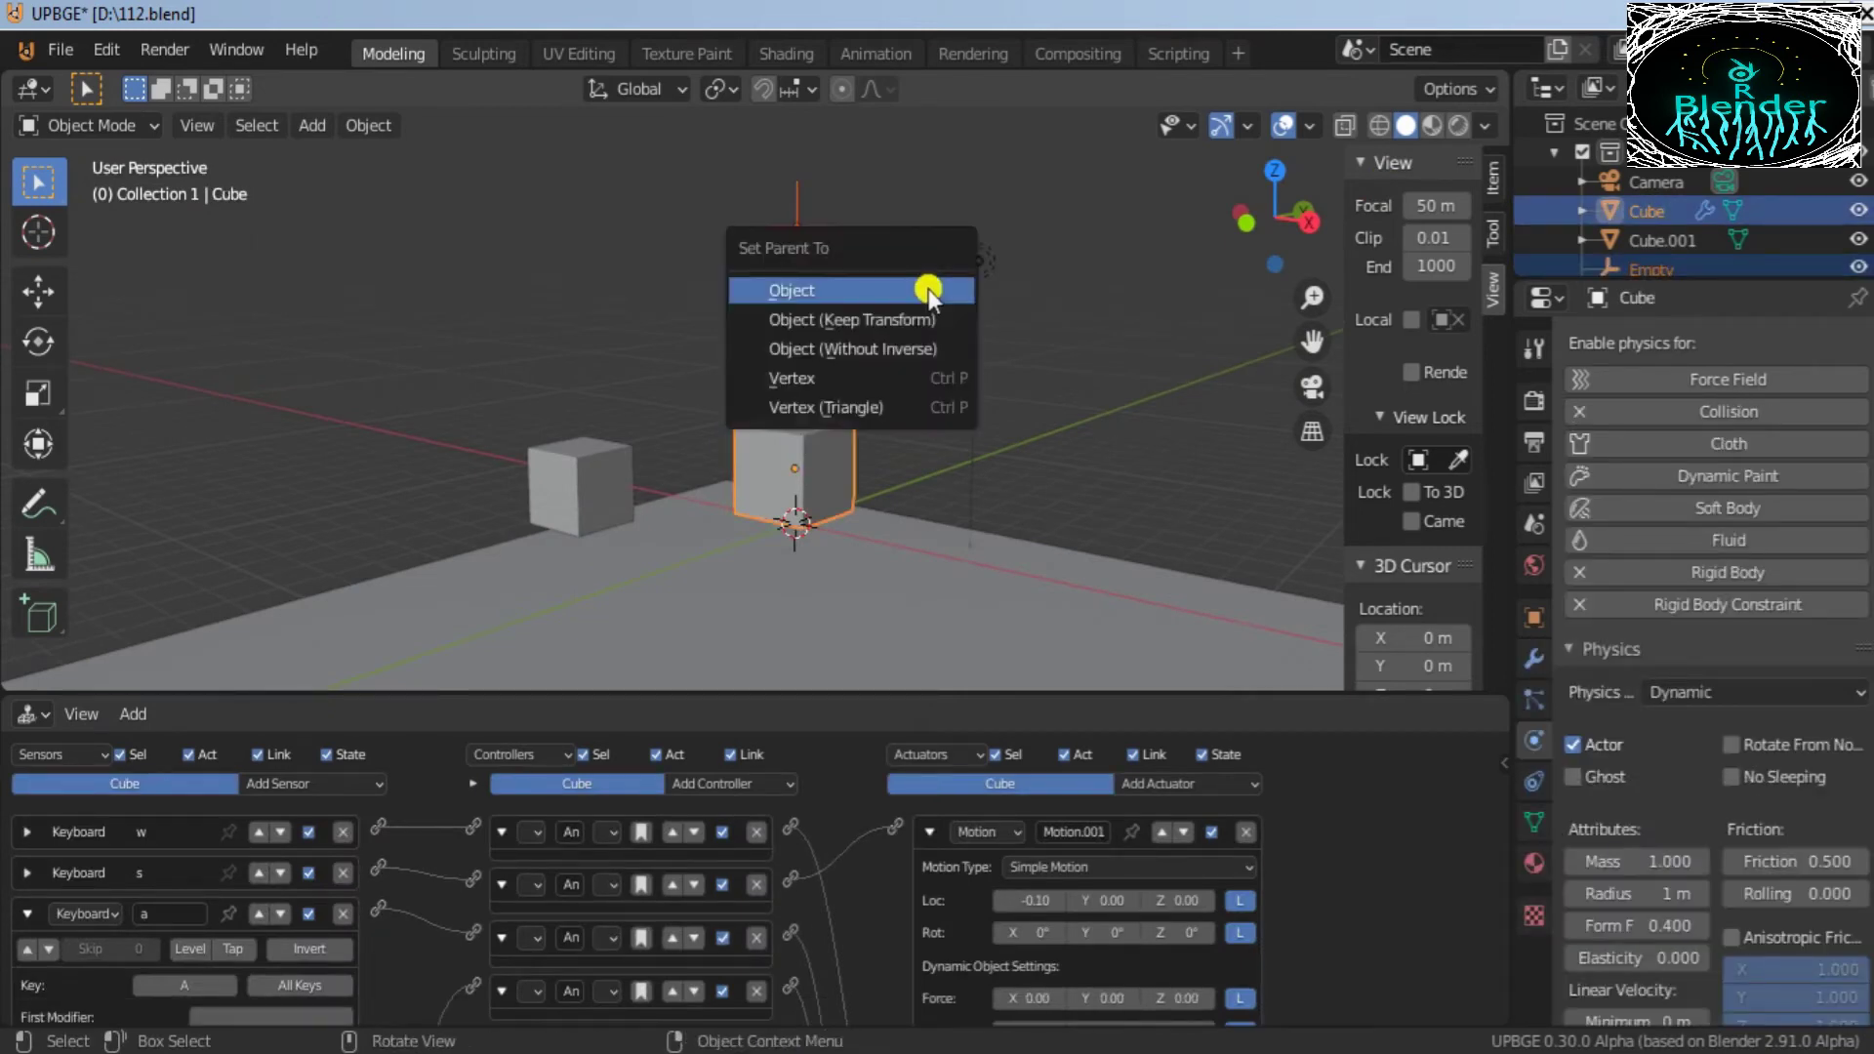
pyautogui.click(851, 290)
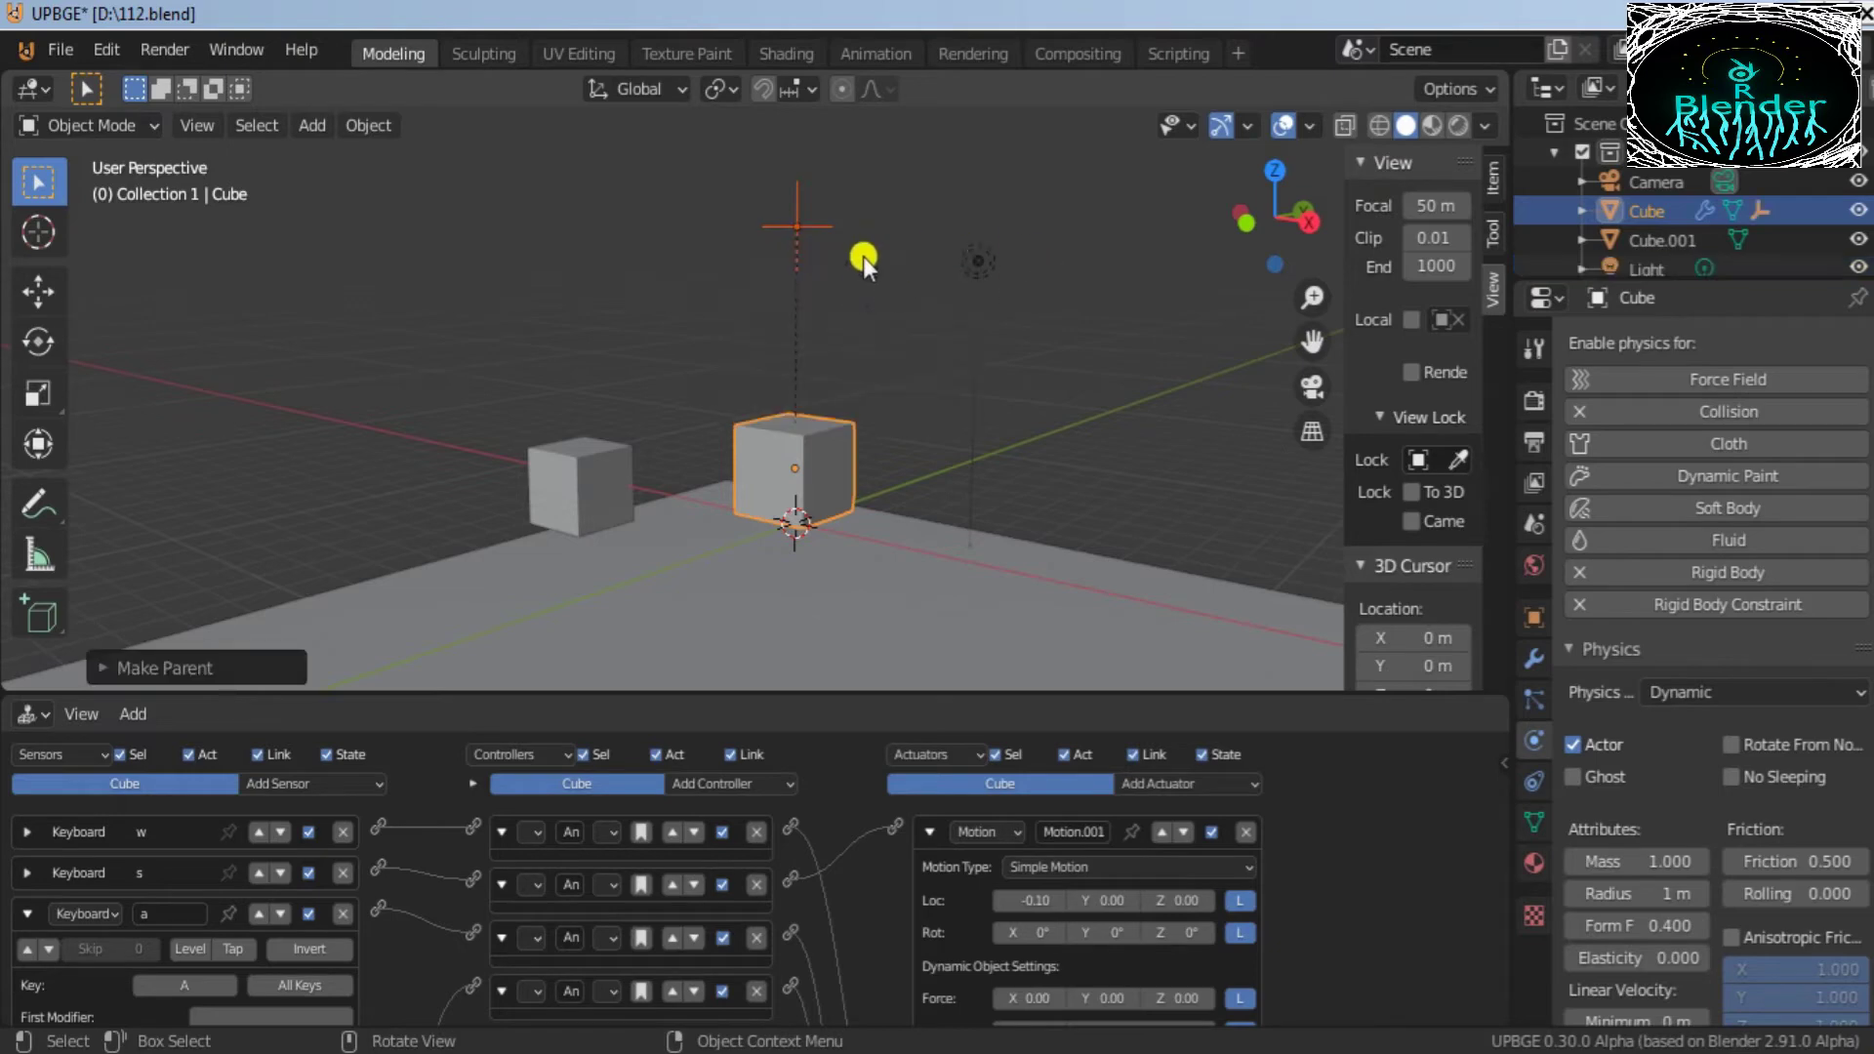
# Step: Parent the camera to the empty above the first cube
pyautogui.scroll(-5, 857, 262)
pyautogui.click(346, 200)
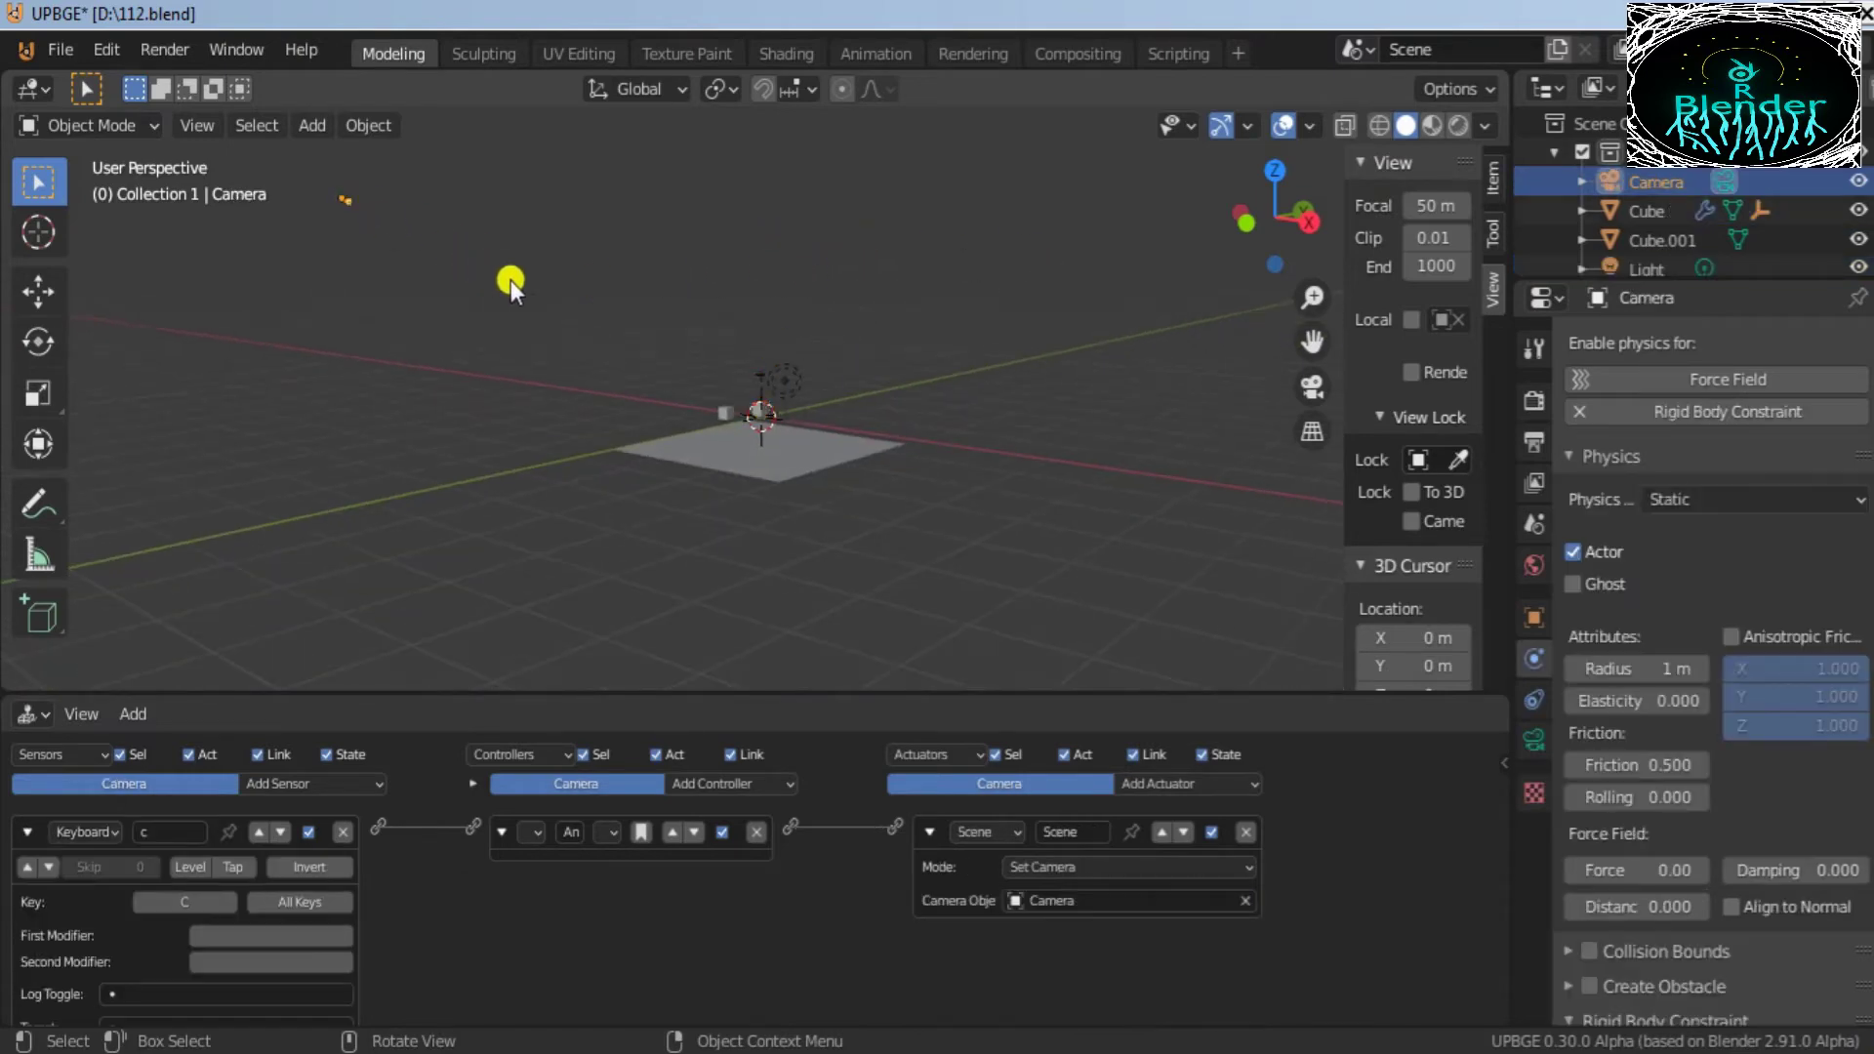
pyautogui.keyDown('shift'); pyautogui.click(761, 375); pyautogui.keyUp('shift')
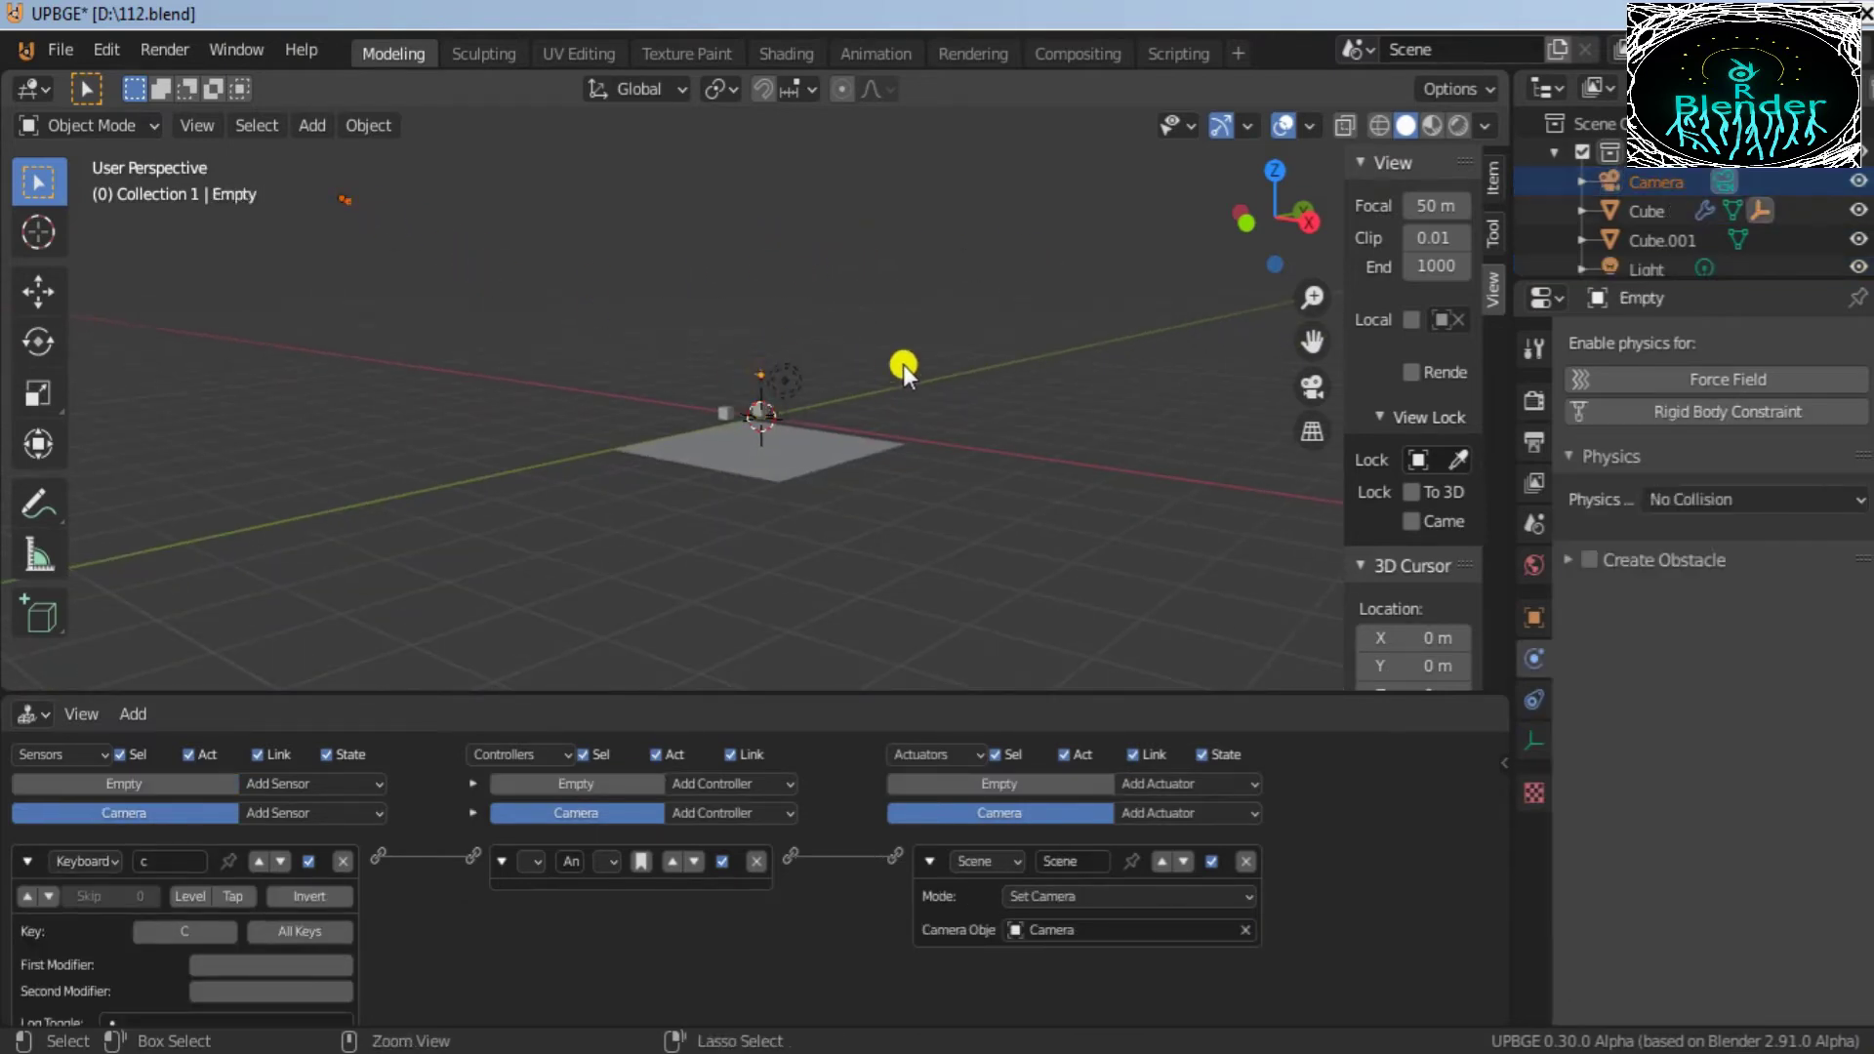
pyautogui.hotkey('ctrl', 'p')
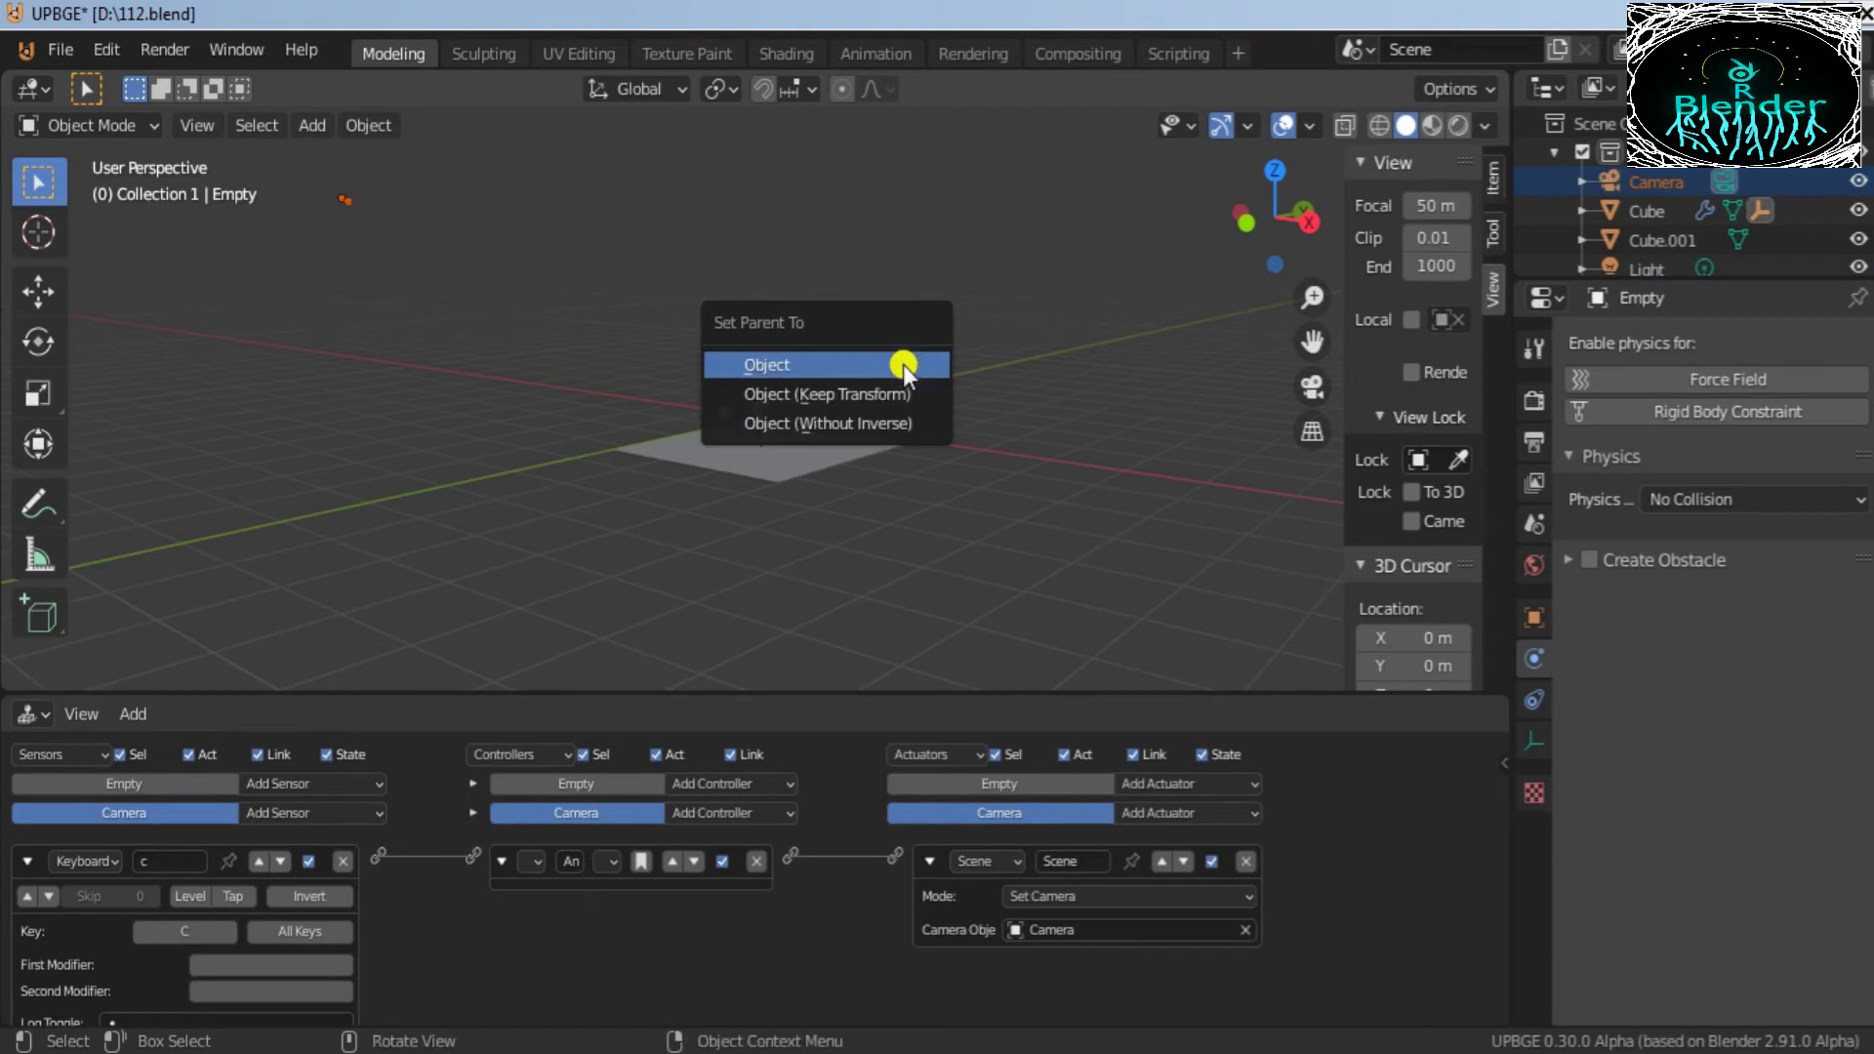
pyautogui.click(891, 416)
# Step: Play the game through the camera view, turn the keyboard-driven cube both ways to check that the camera follows it, and stop the game
pyautogui.scroll(7, 849, 389)
pyautogui.scroll(-2, 848, 390)
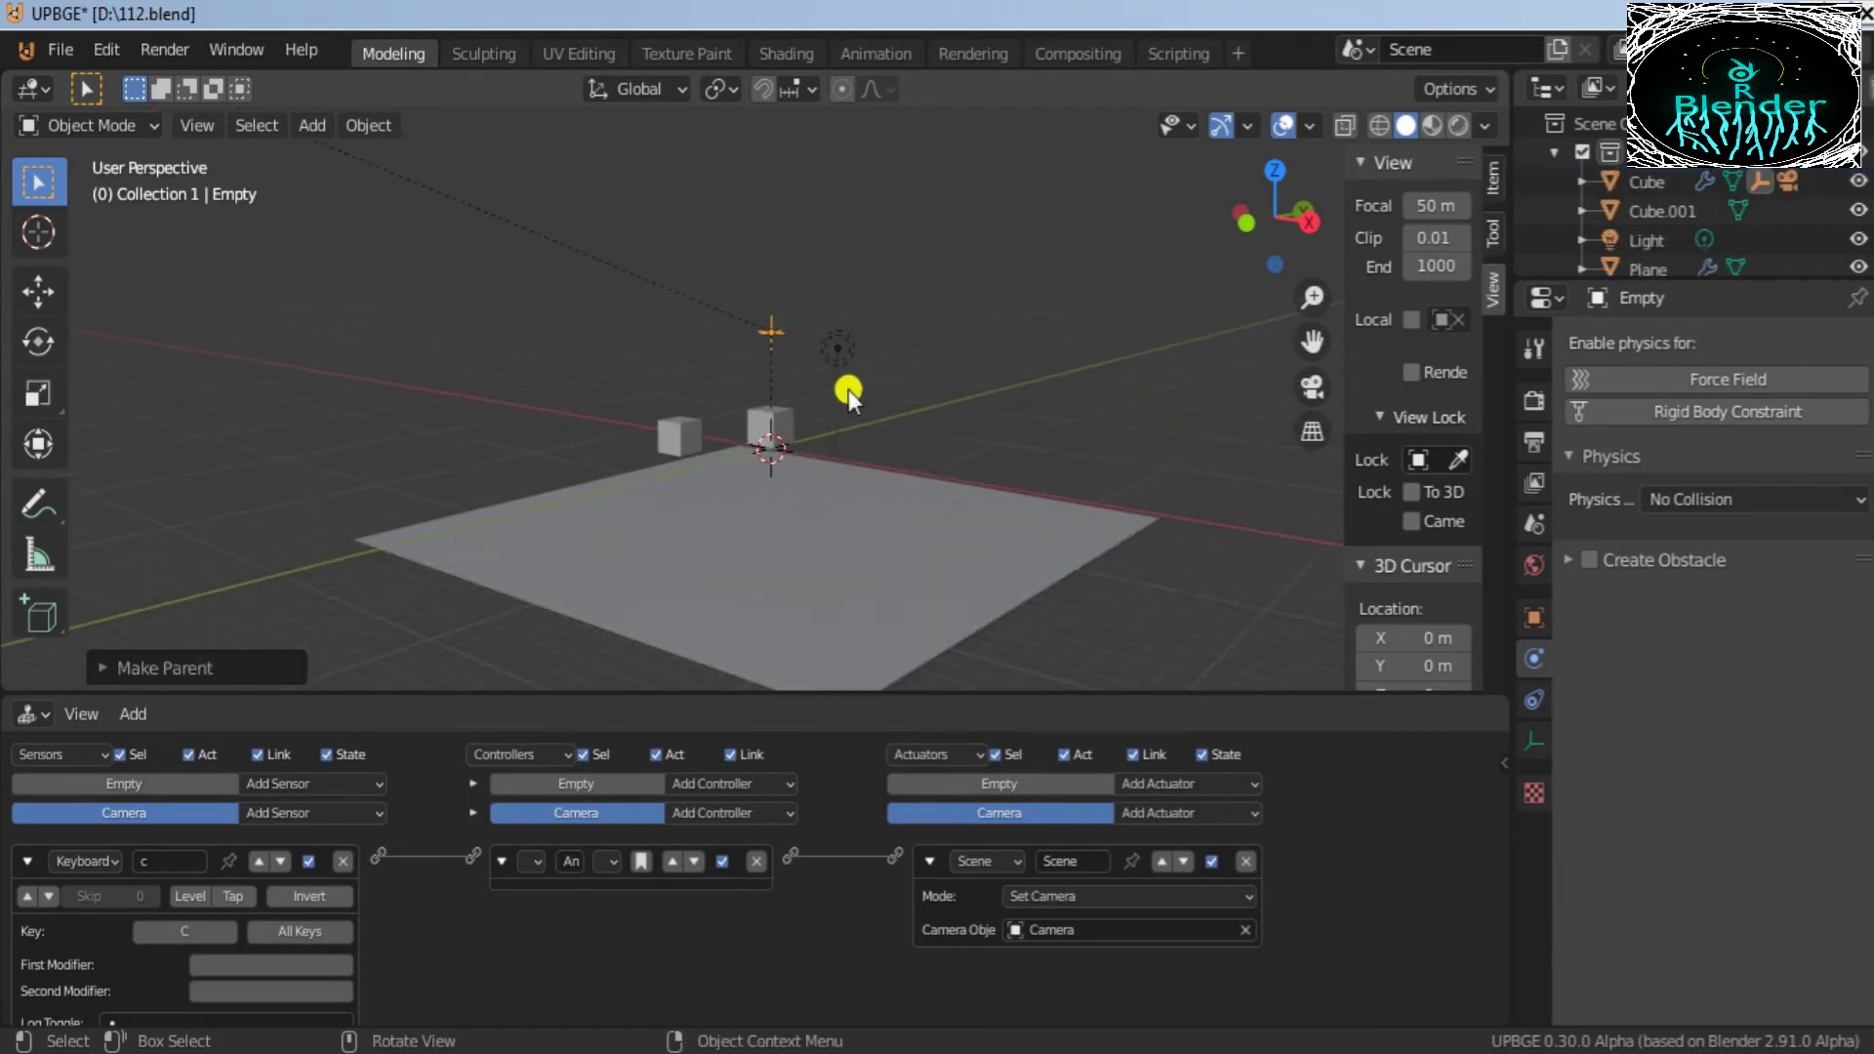
pyautogui.moveTo(810, 390); pyautogui.dragTo(847, 391, button='middle')
pyautogui.press('KP_0')
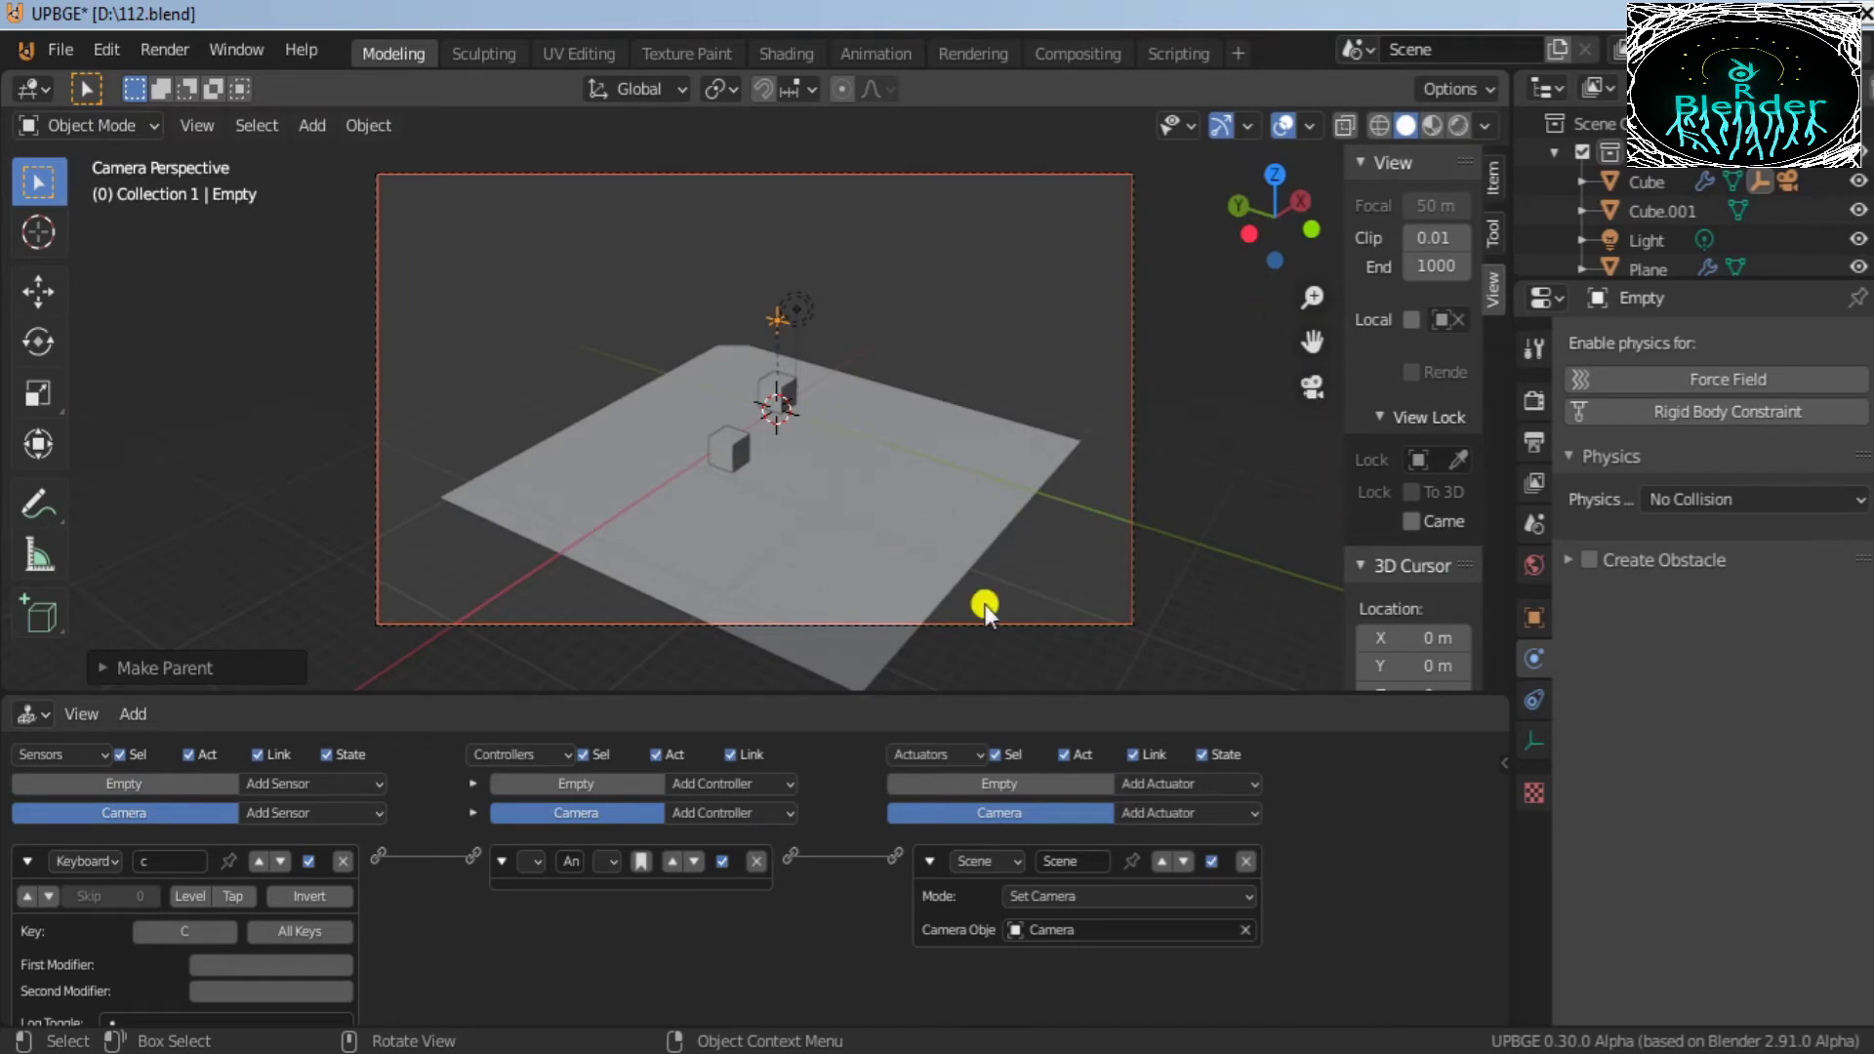
pyautogui.press('p')
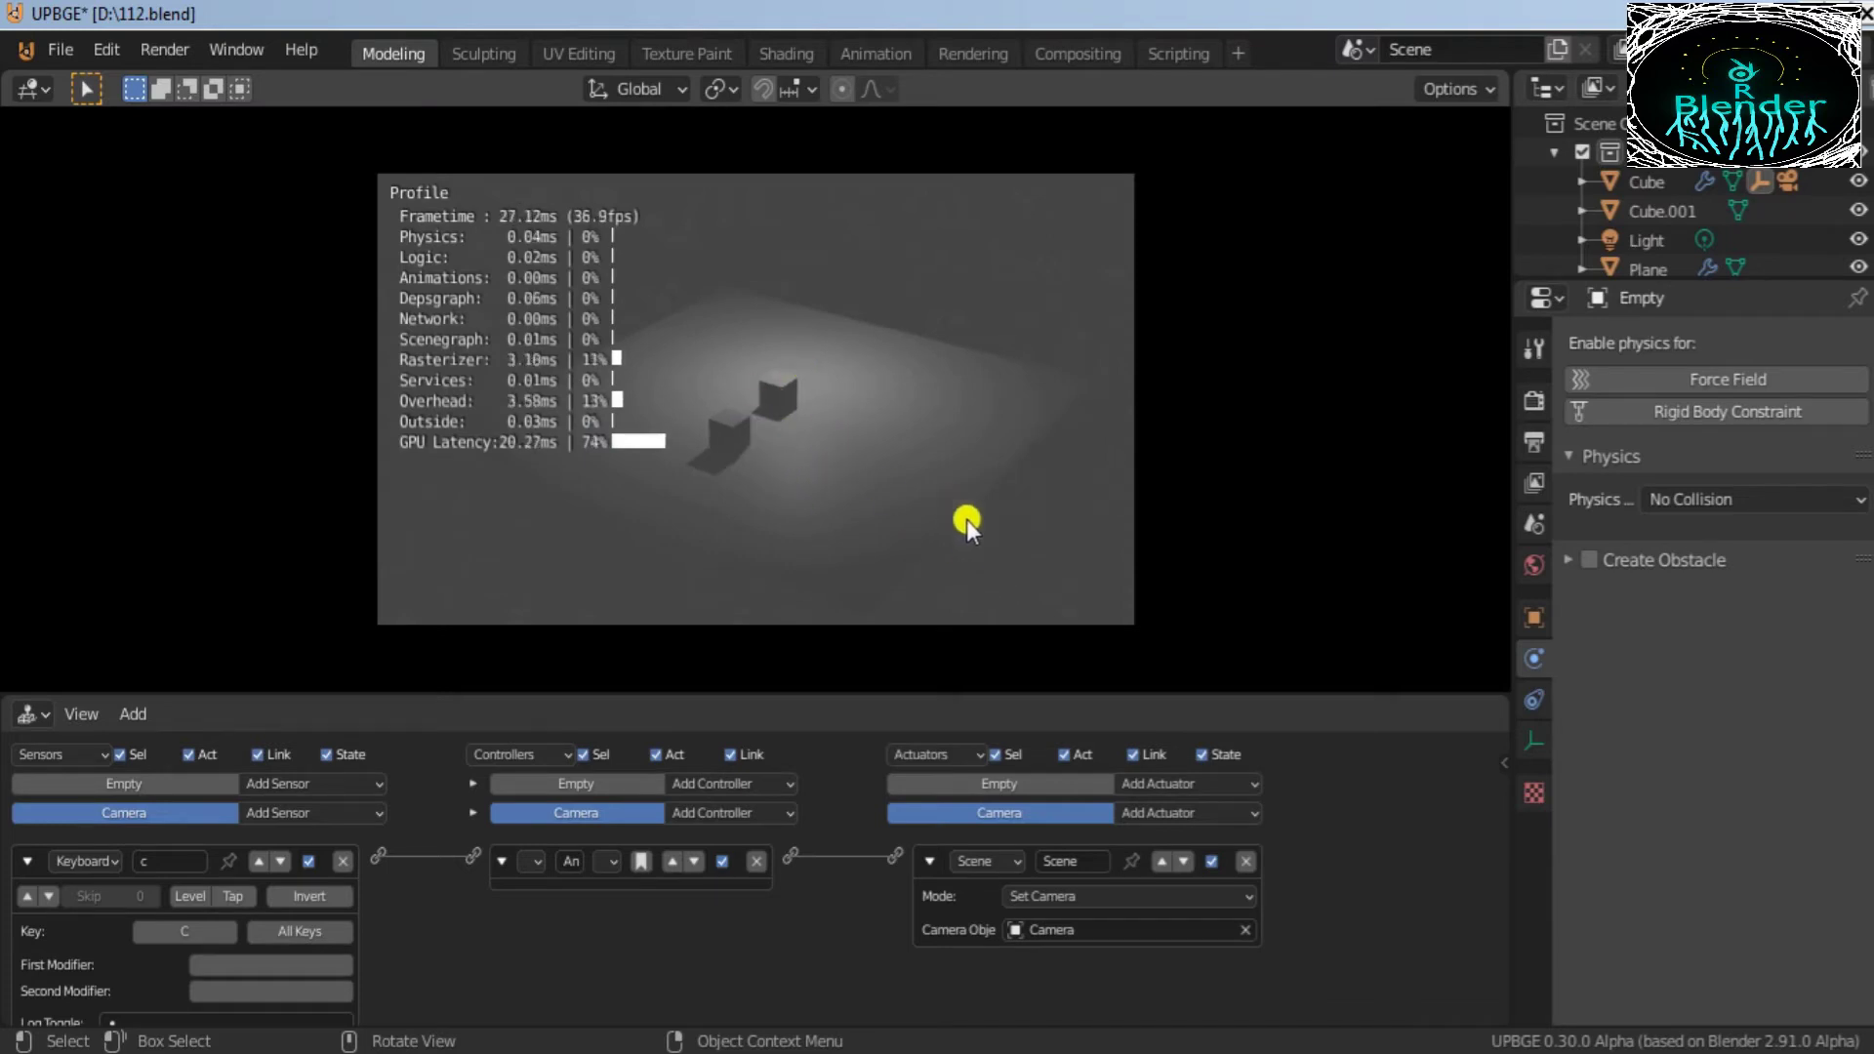
pyautogui.press('a')
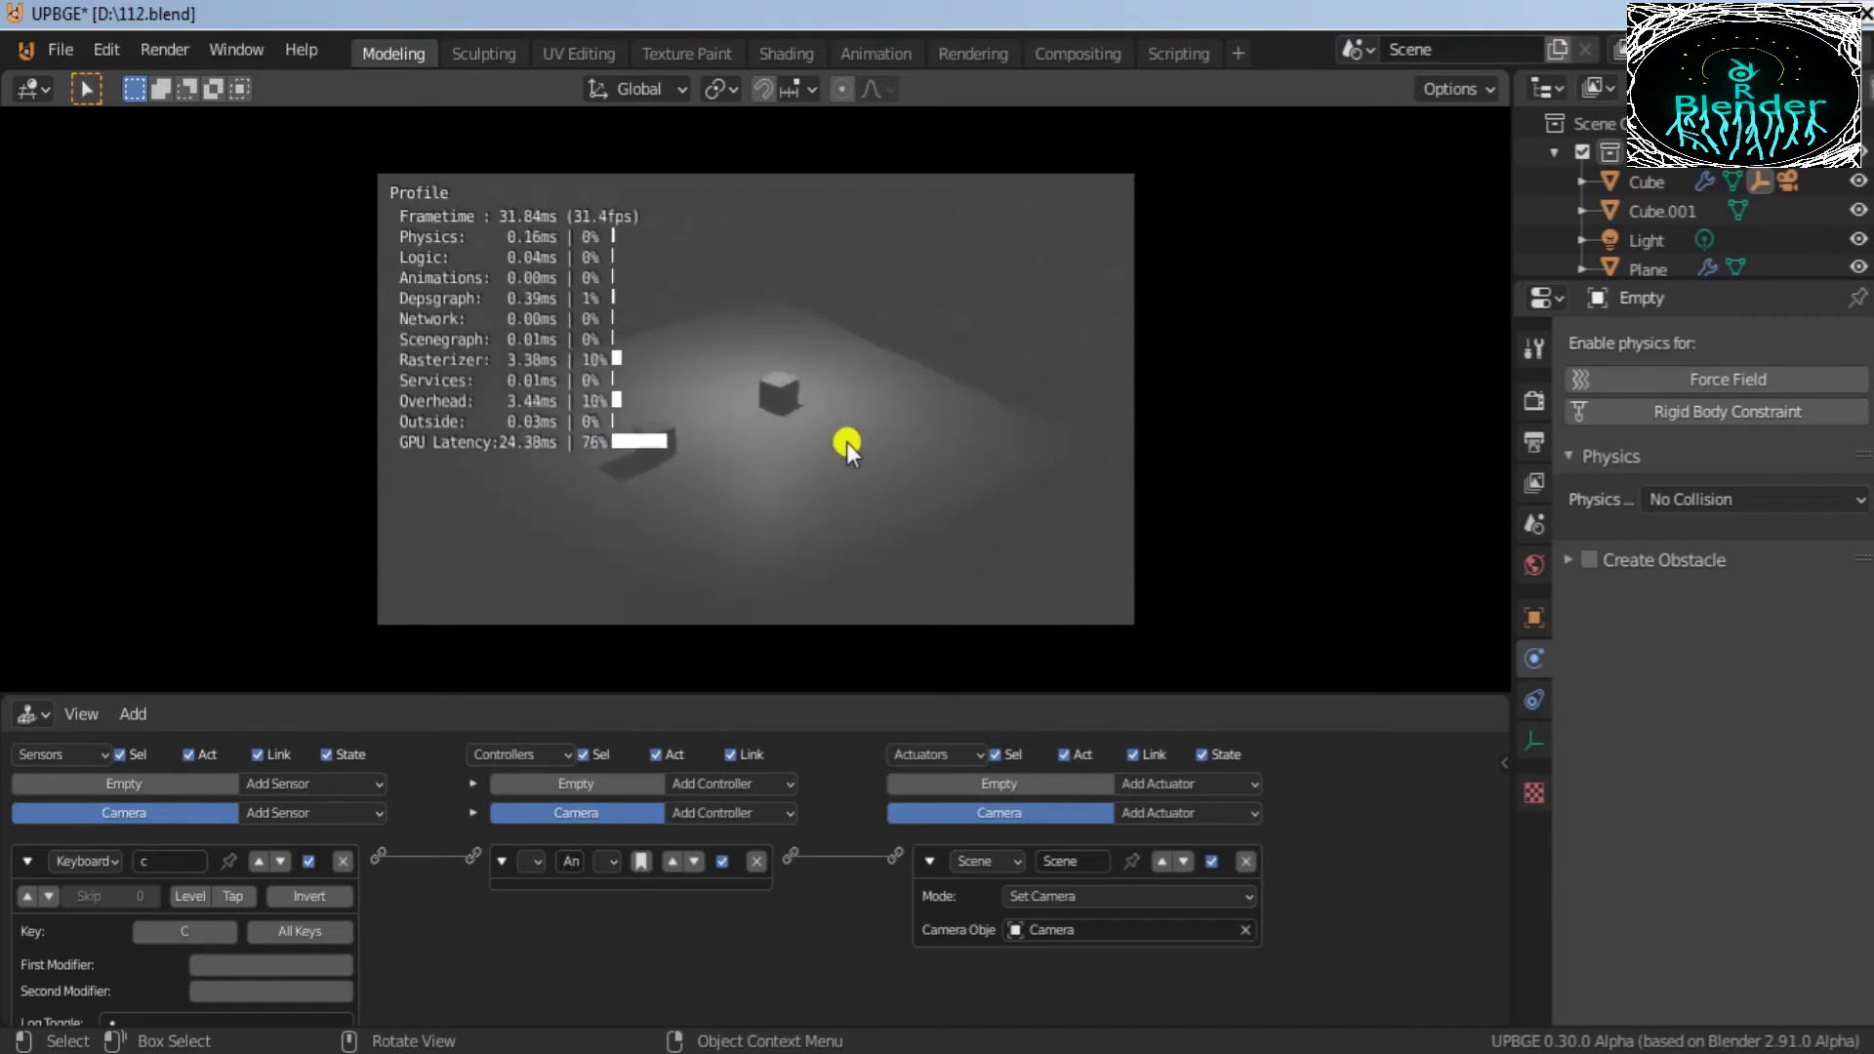
pyautogui.press('a')
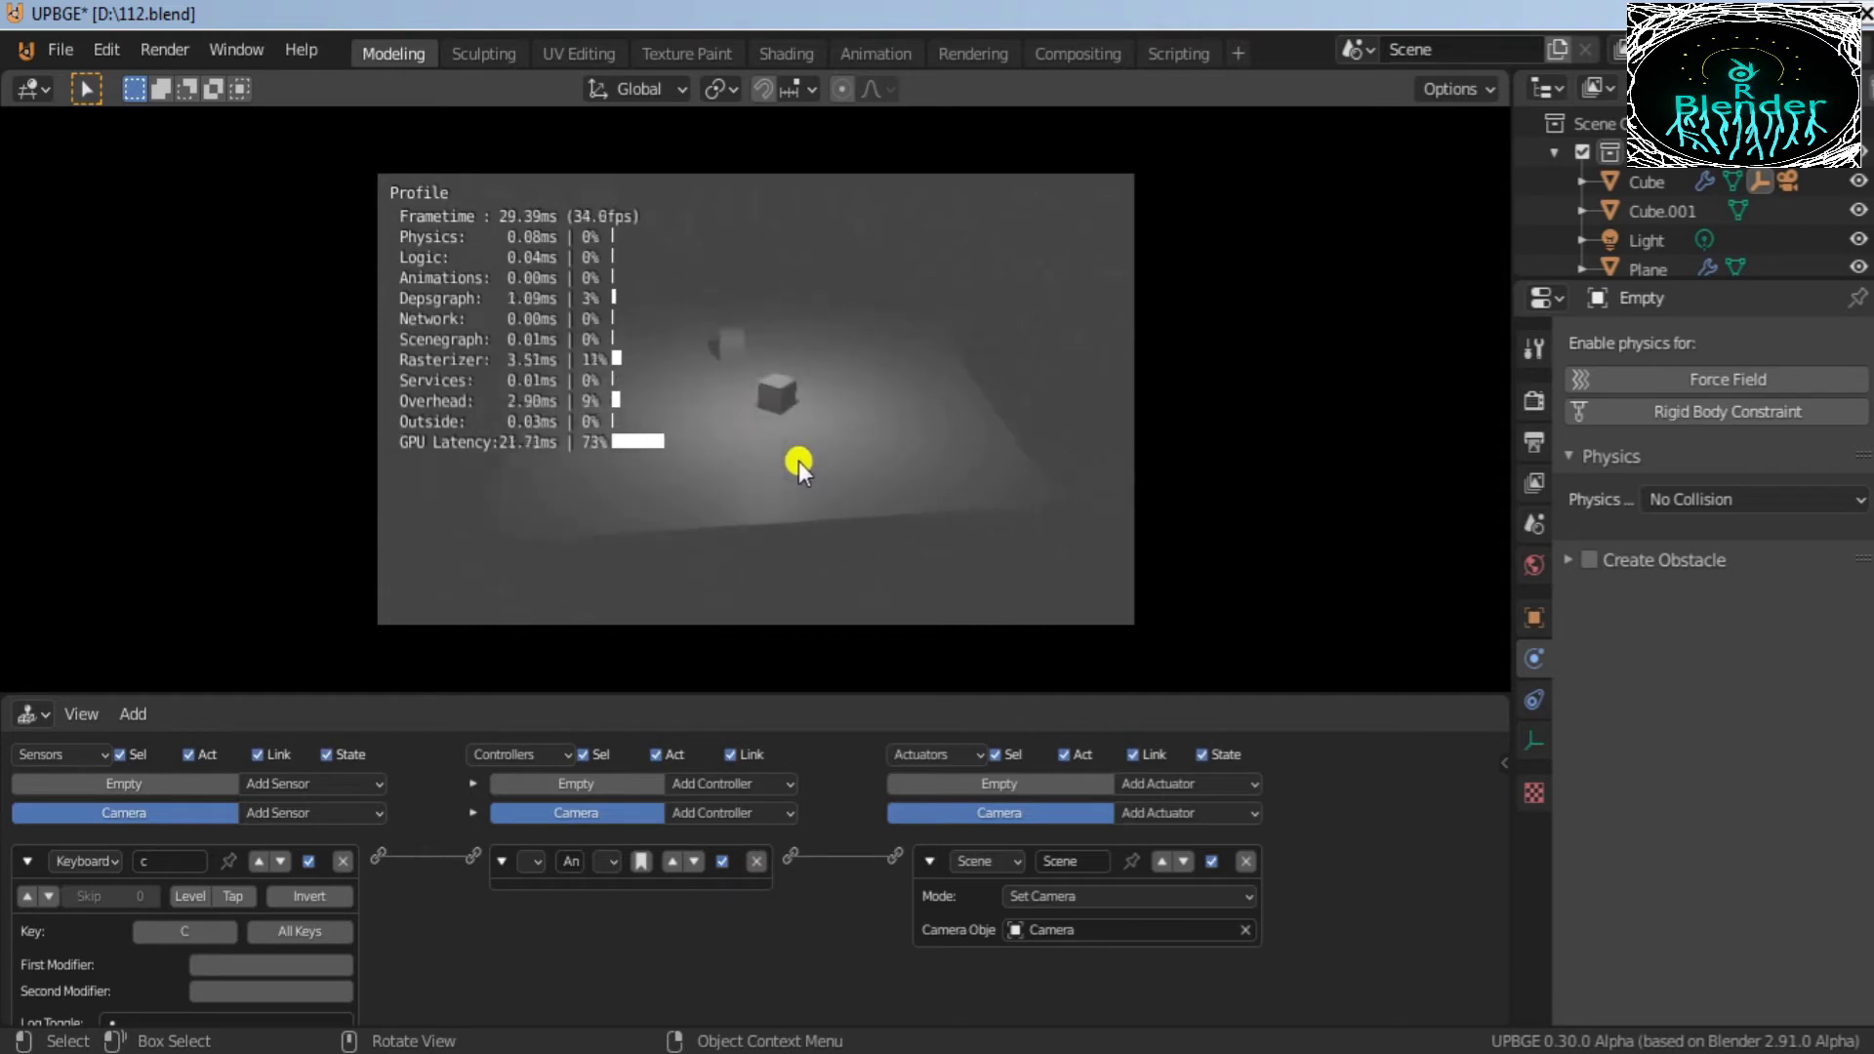
pyautogui.press('a')
pyautogui.press('d')
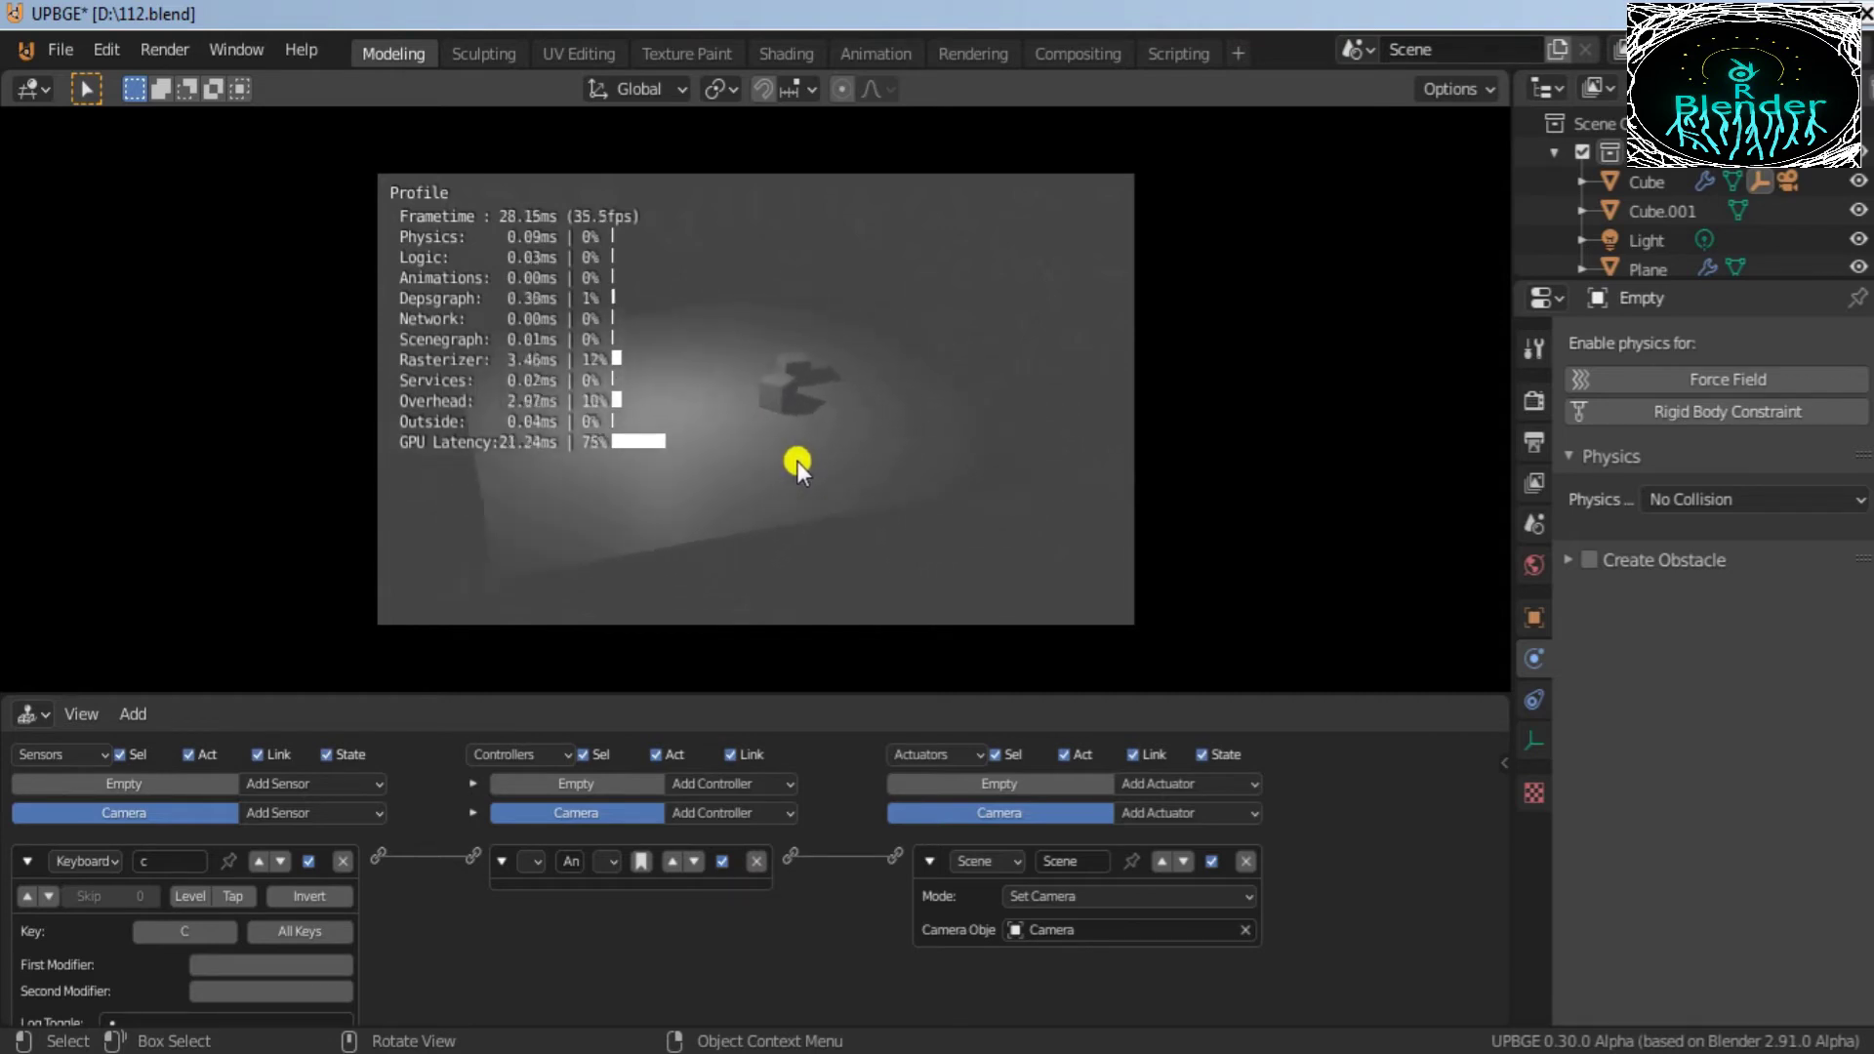
pyautogui.press('d')
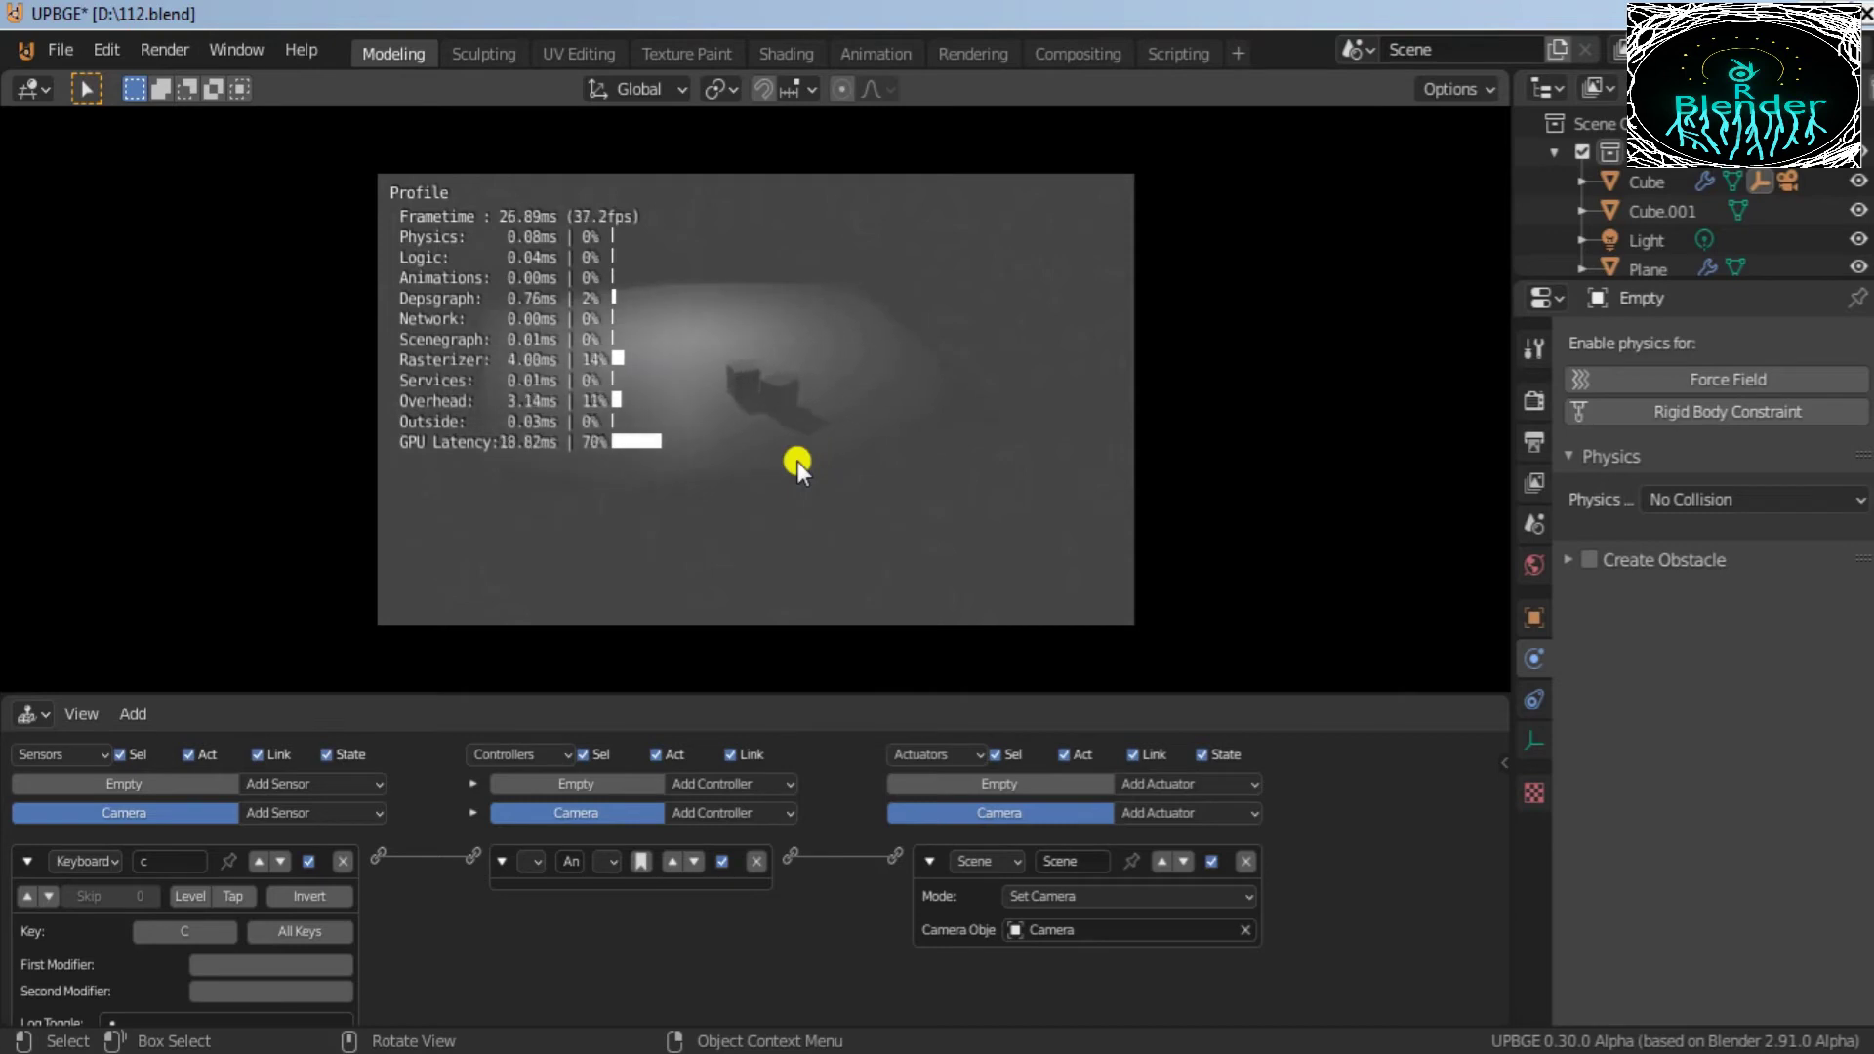
pyautogui.press('d')
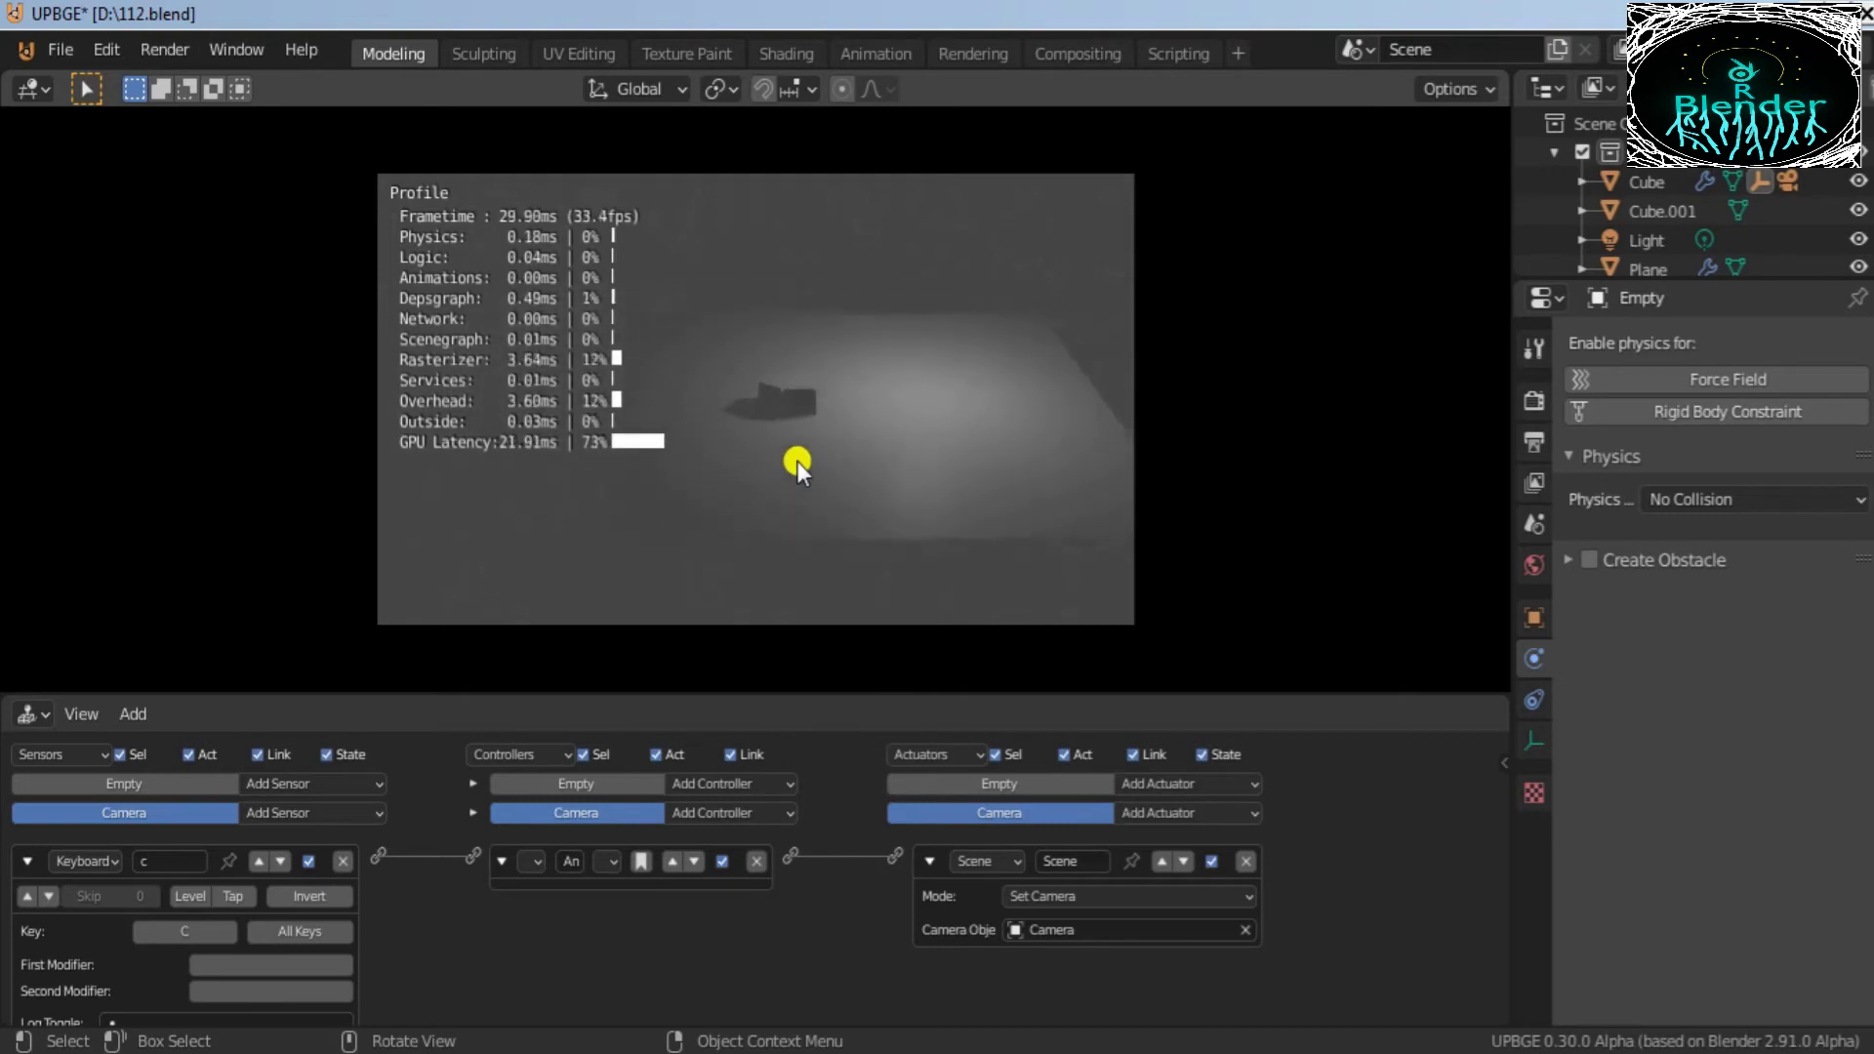
pyautogui.press('a')
pyautogui.press('a')
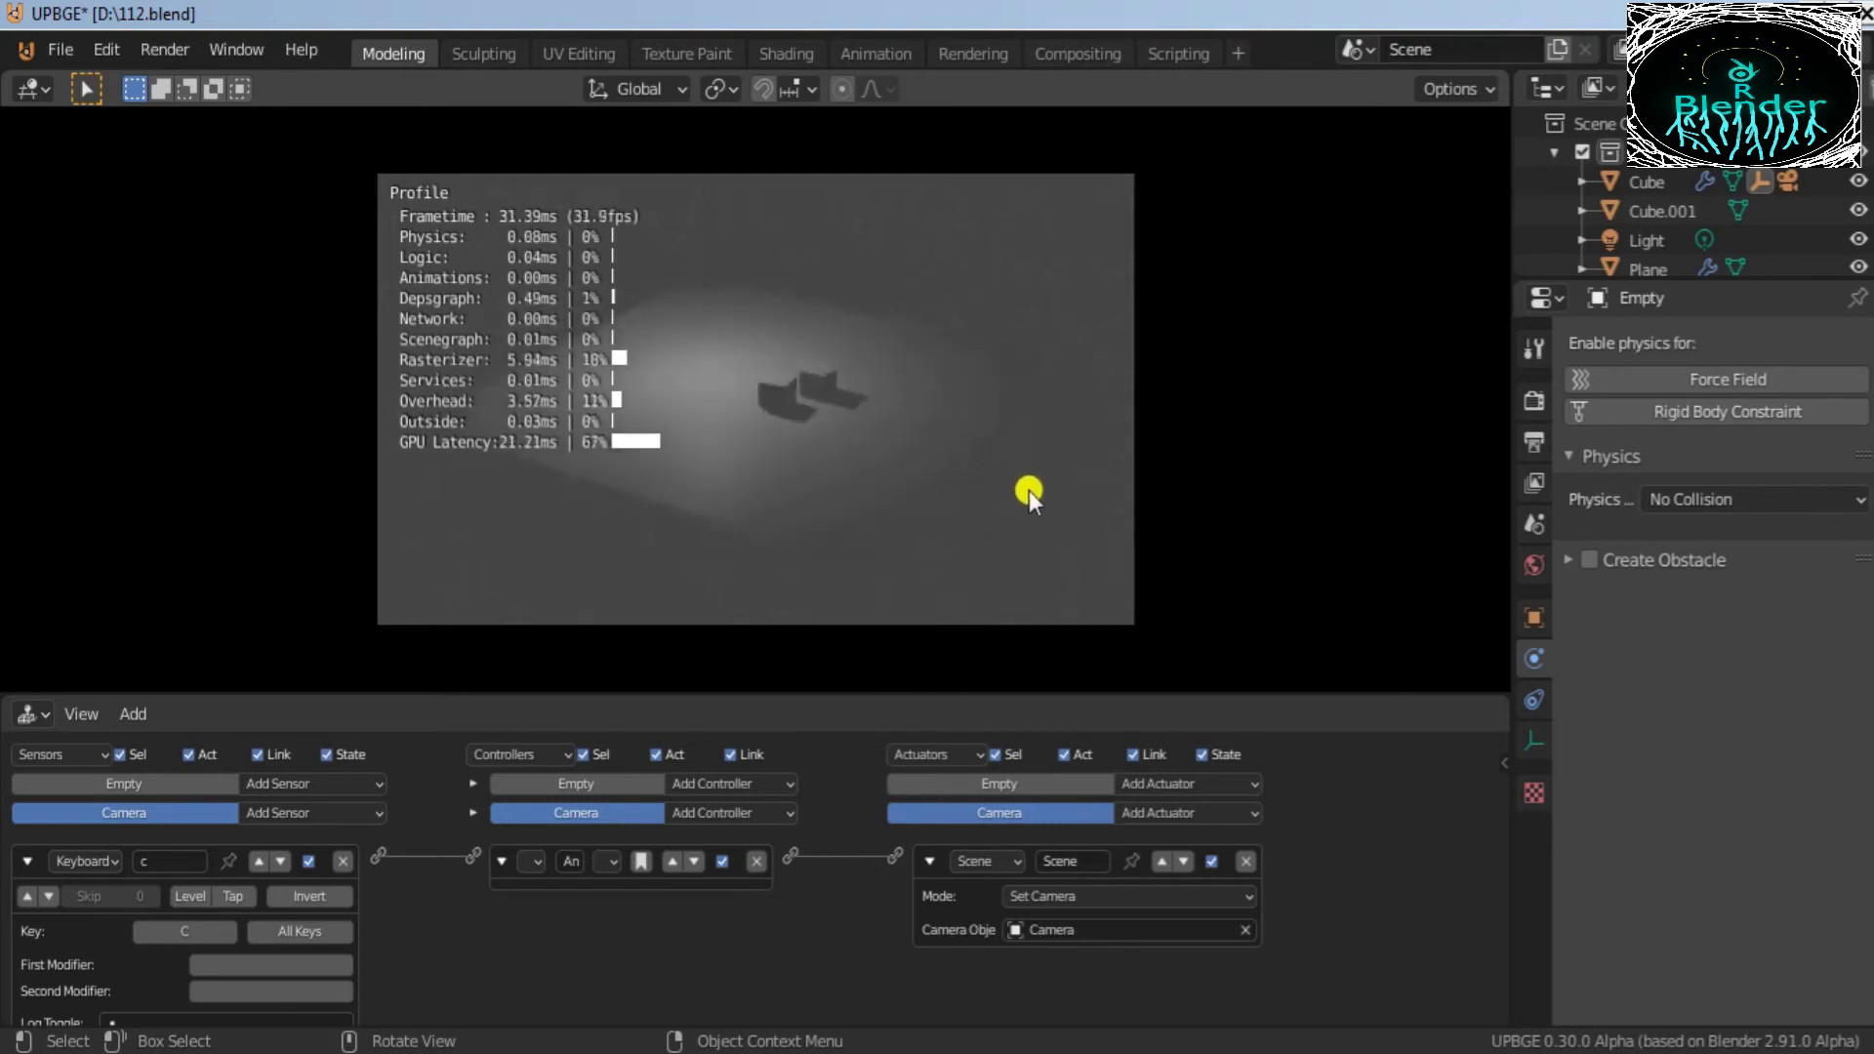
pyautogui.press('a')
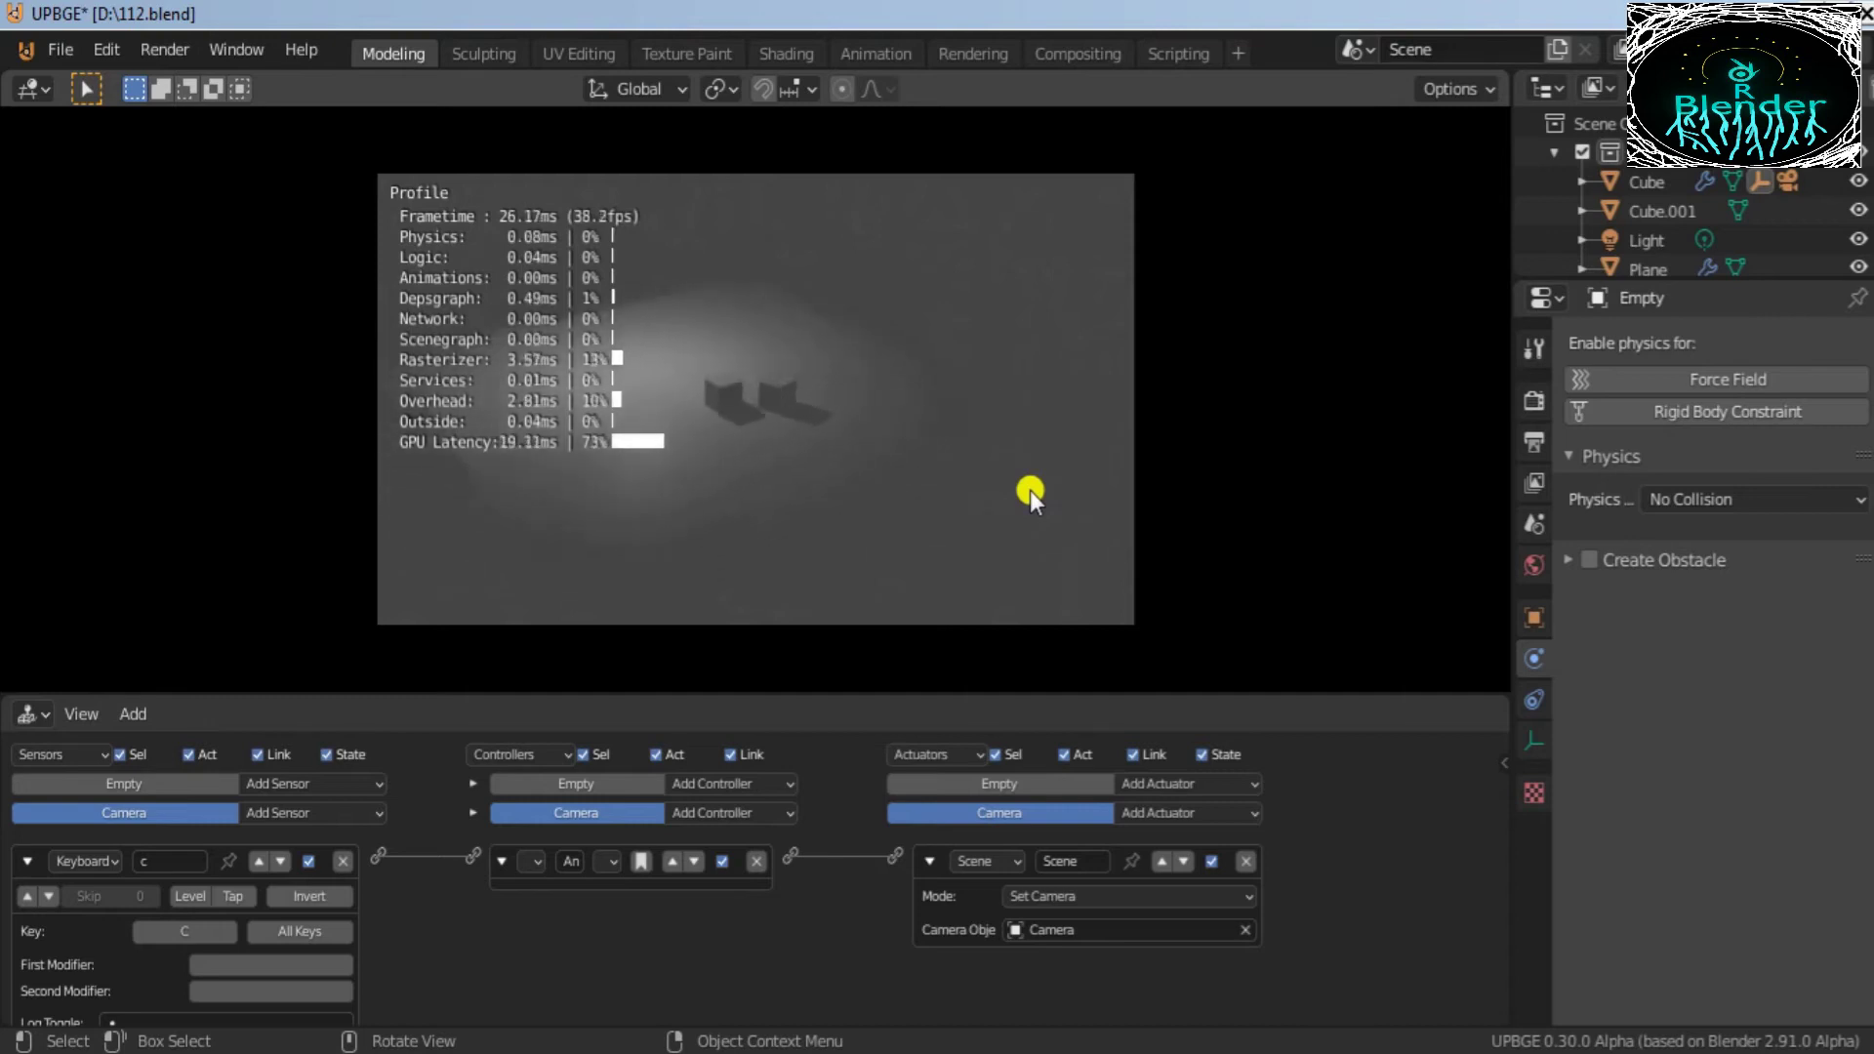
pyautogui.press('a')
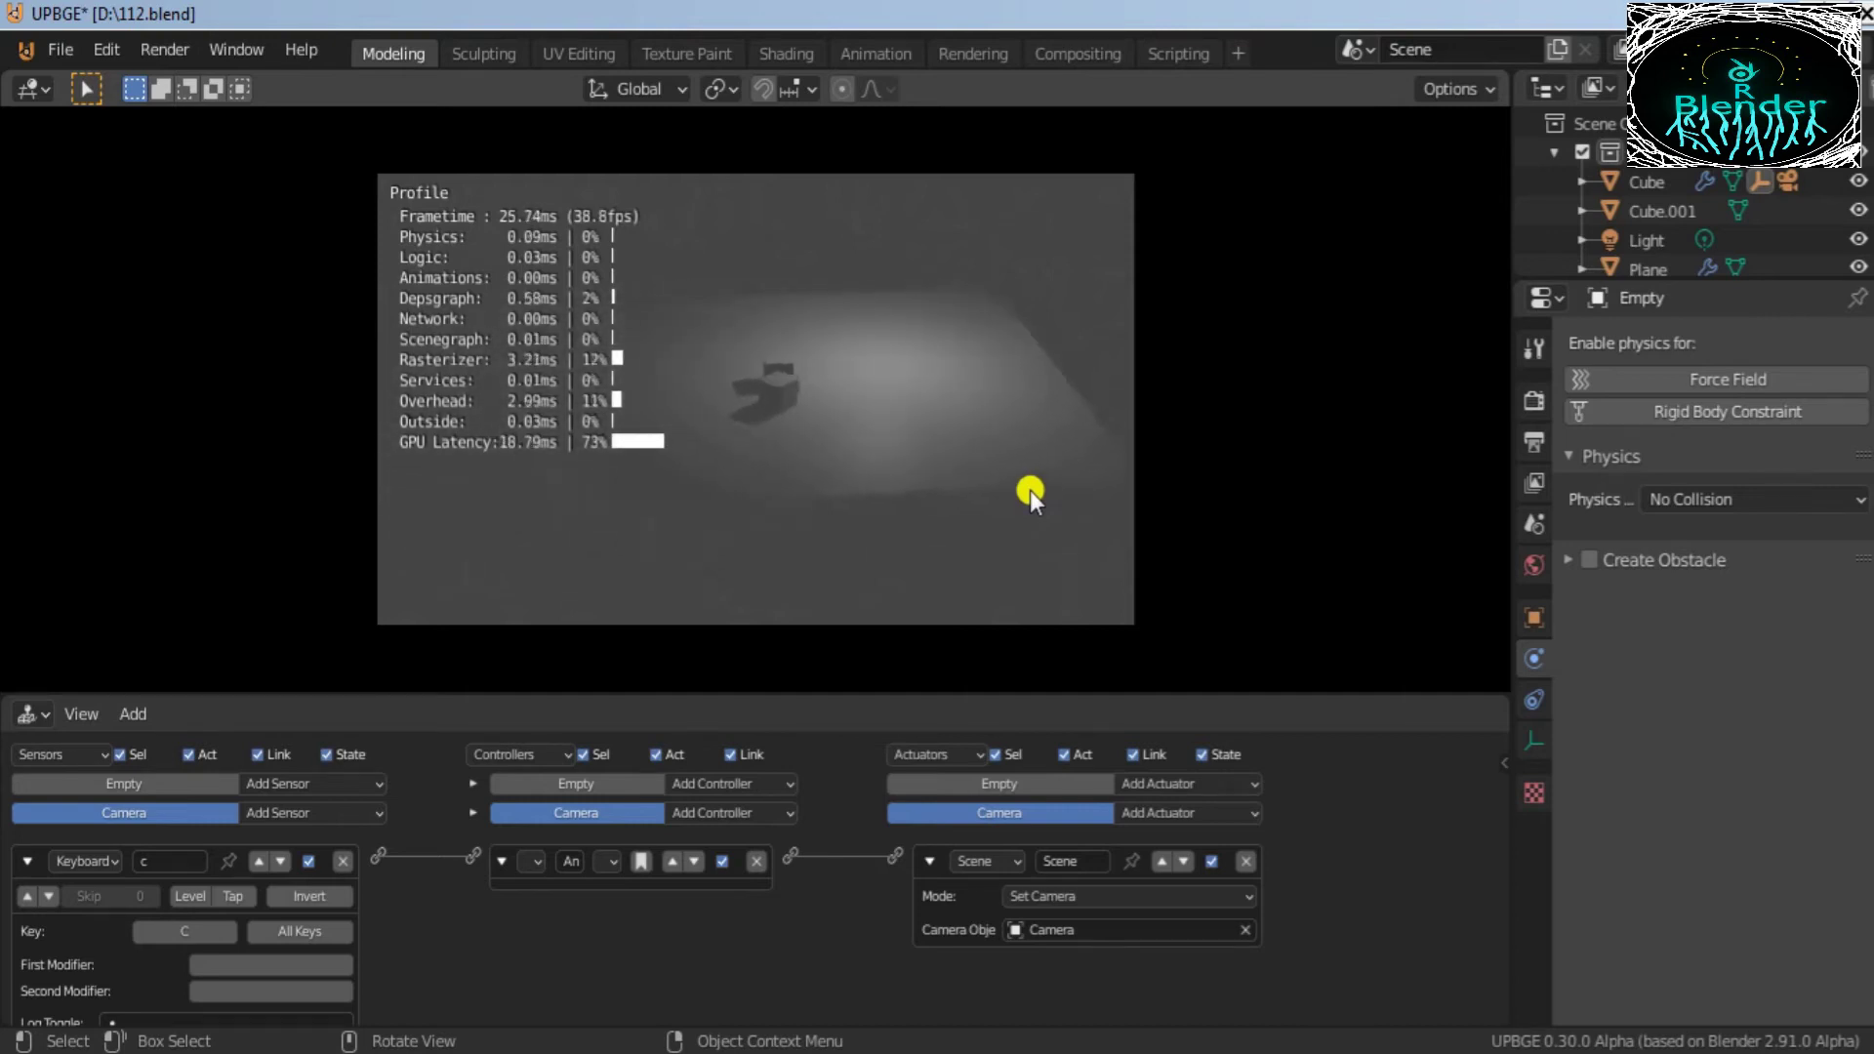
pyautogui.press('a')
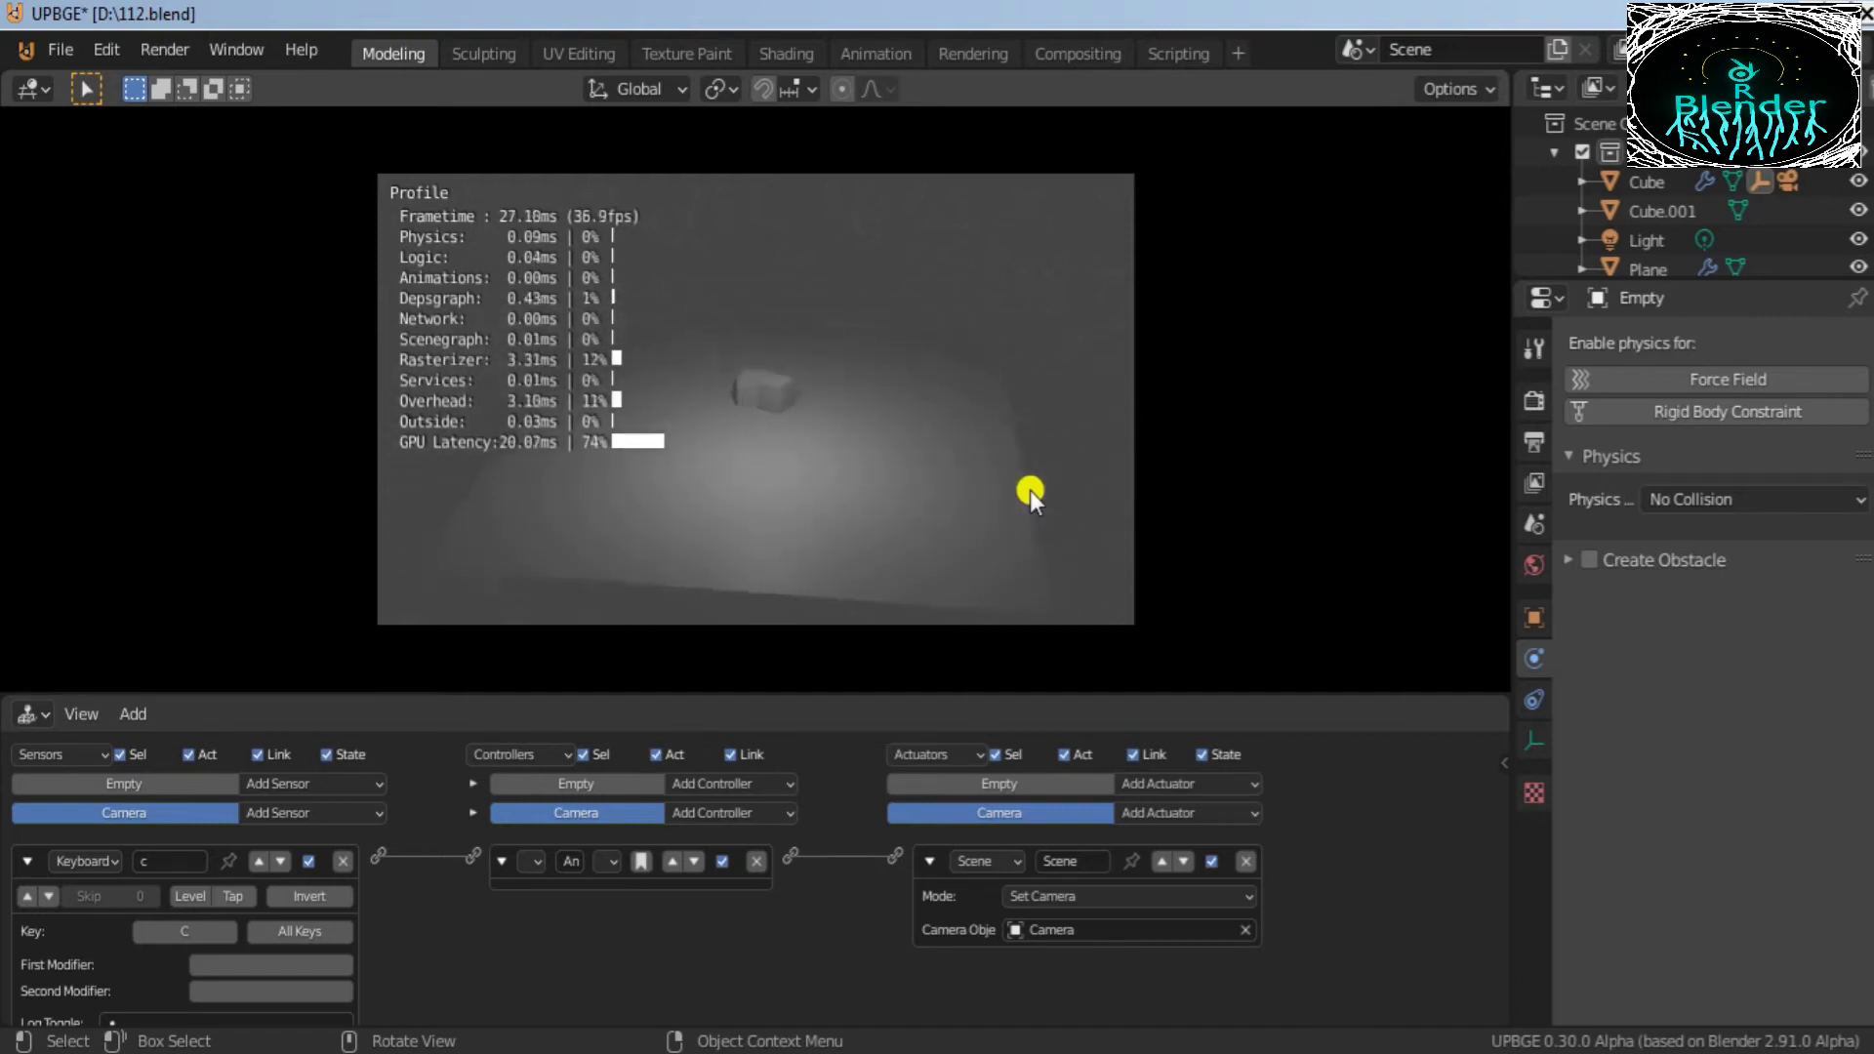
pyautogui.press('a')
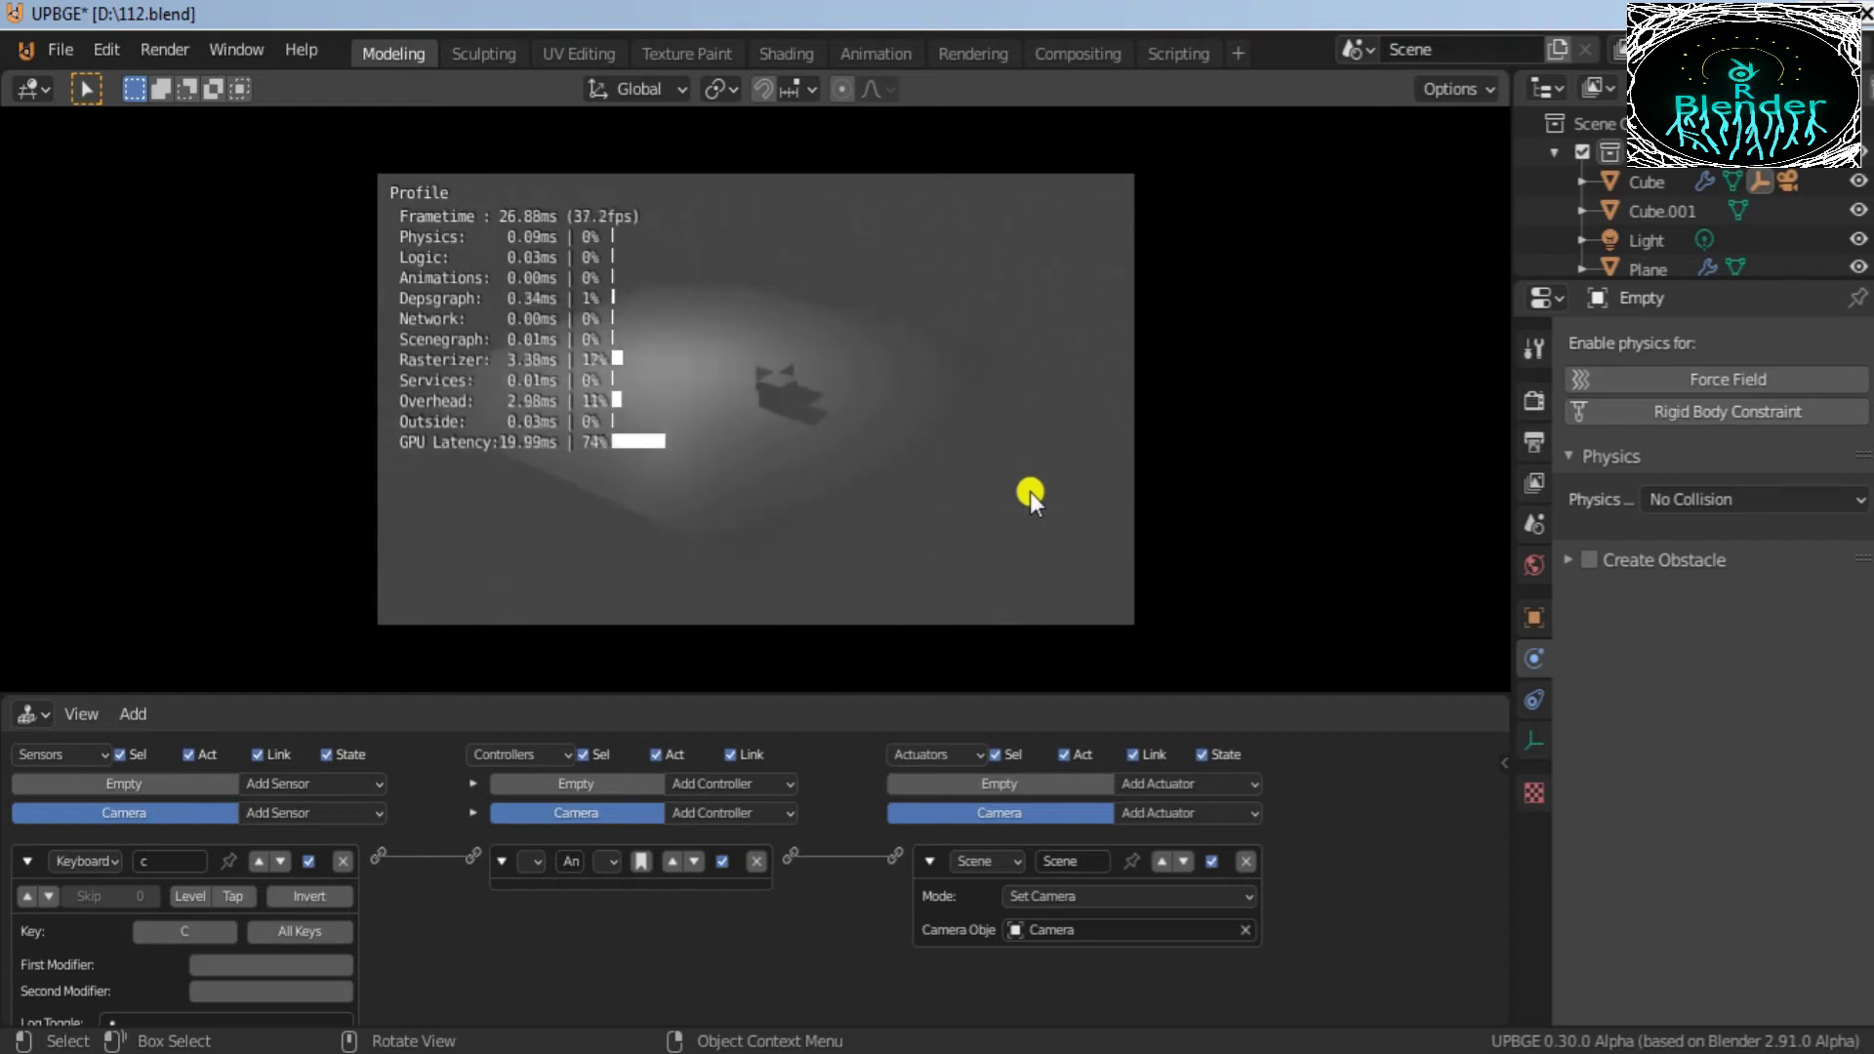
pyautogui.press('a')
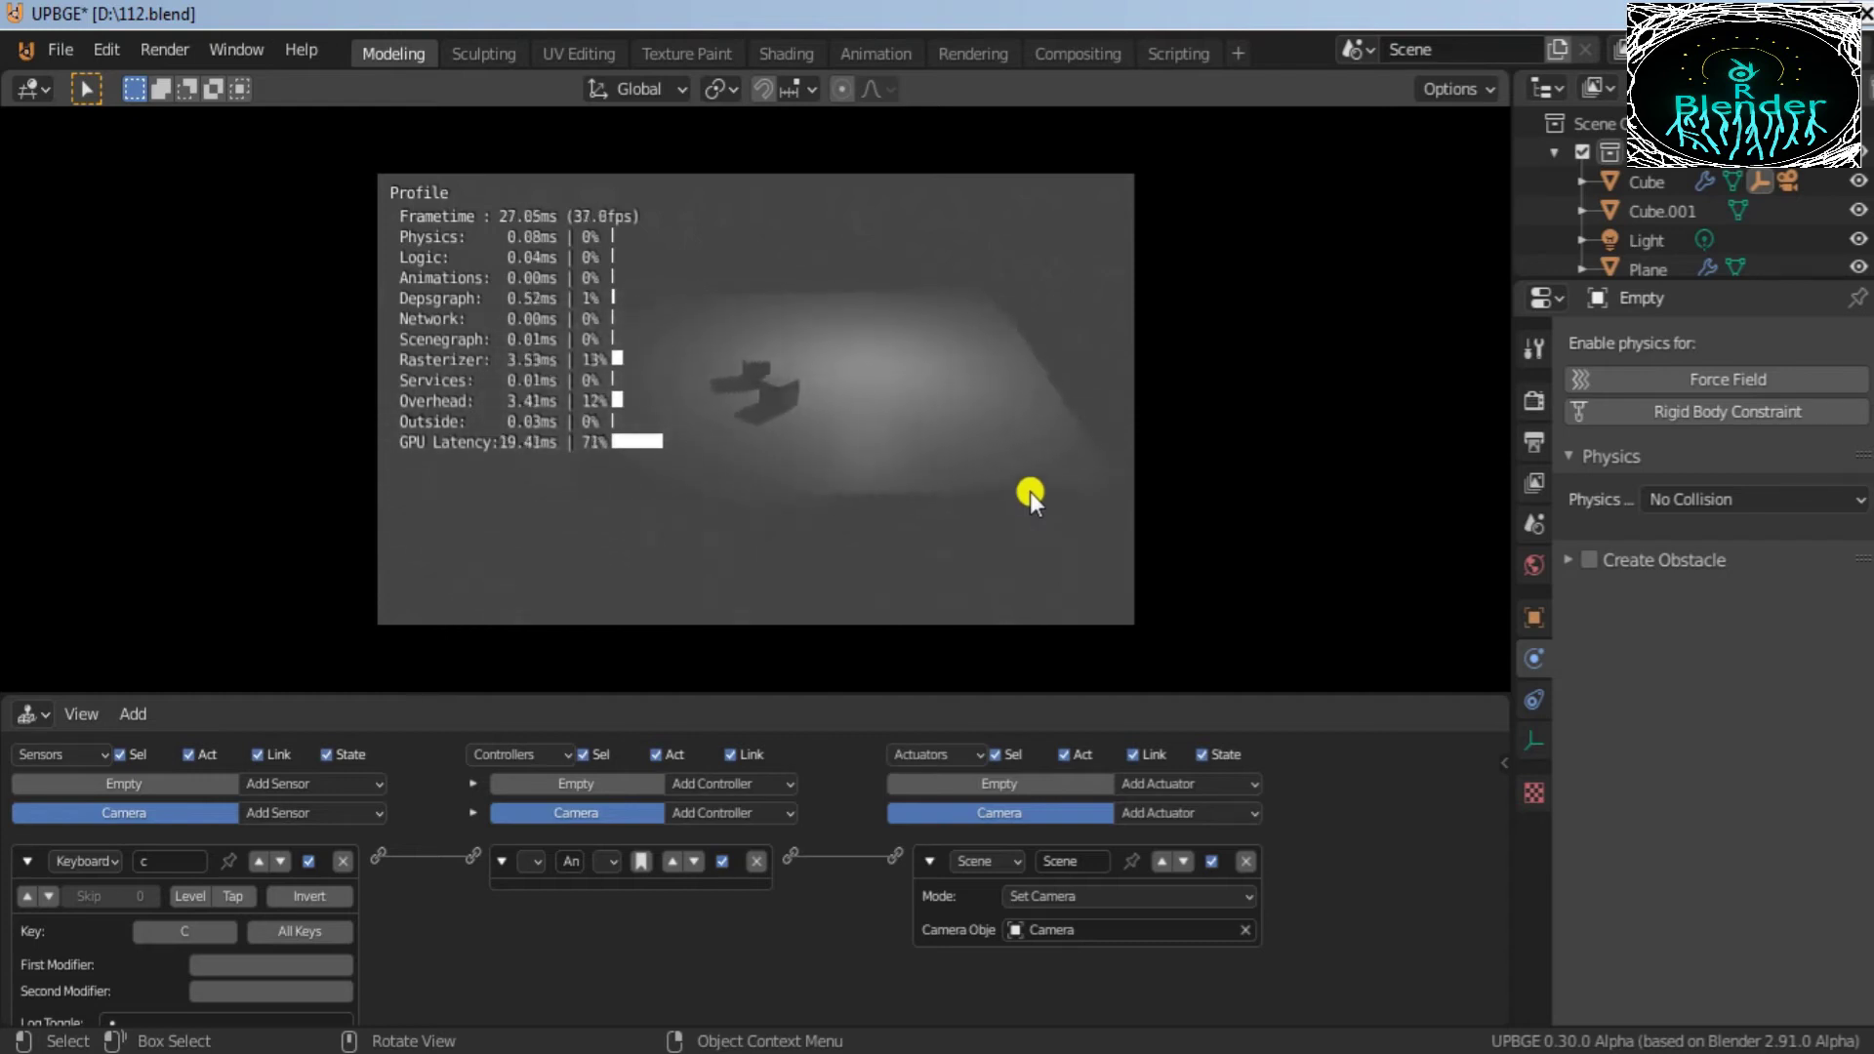
pyautogui.press('a')
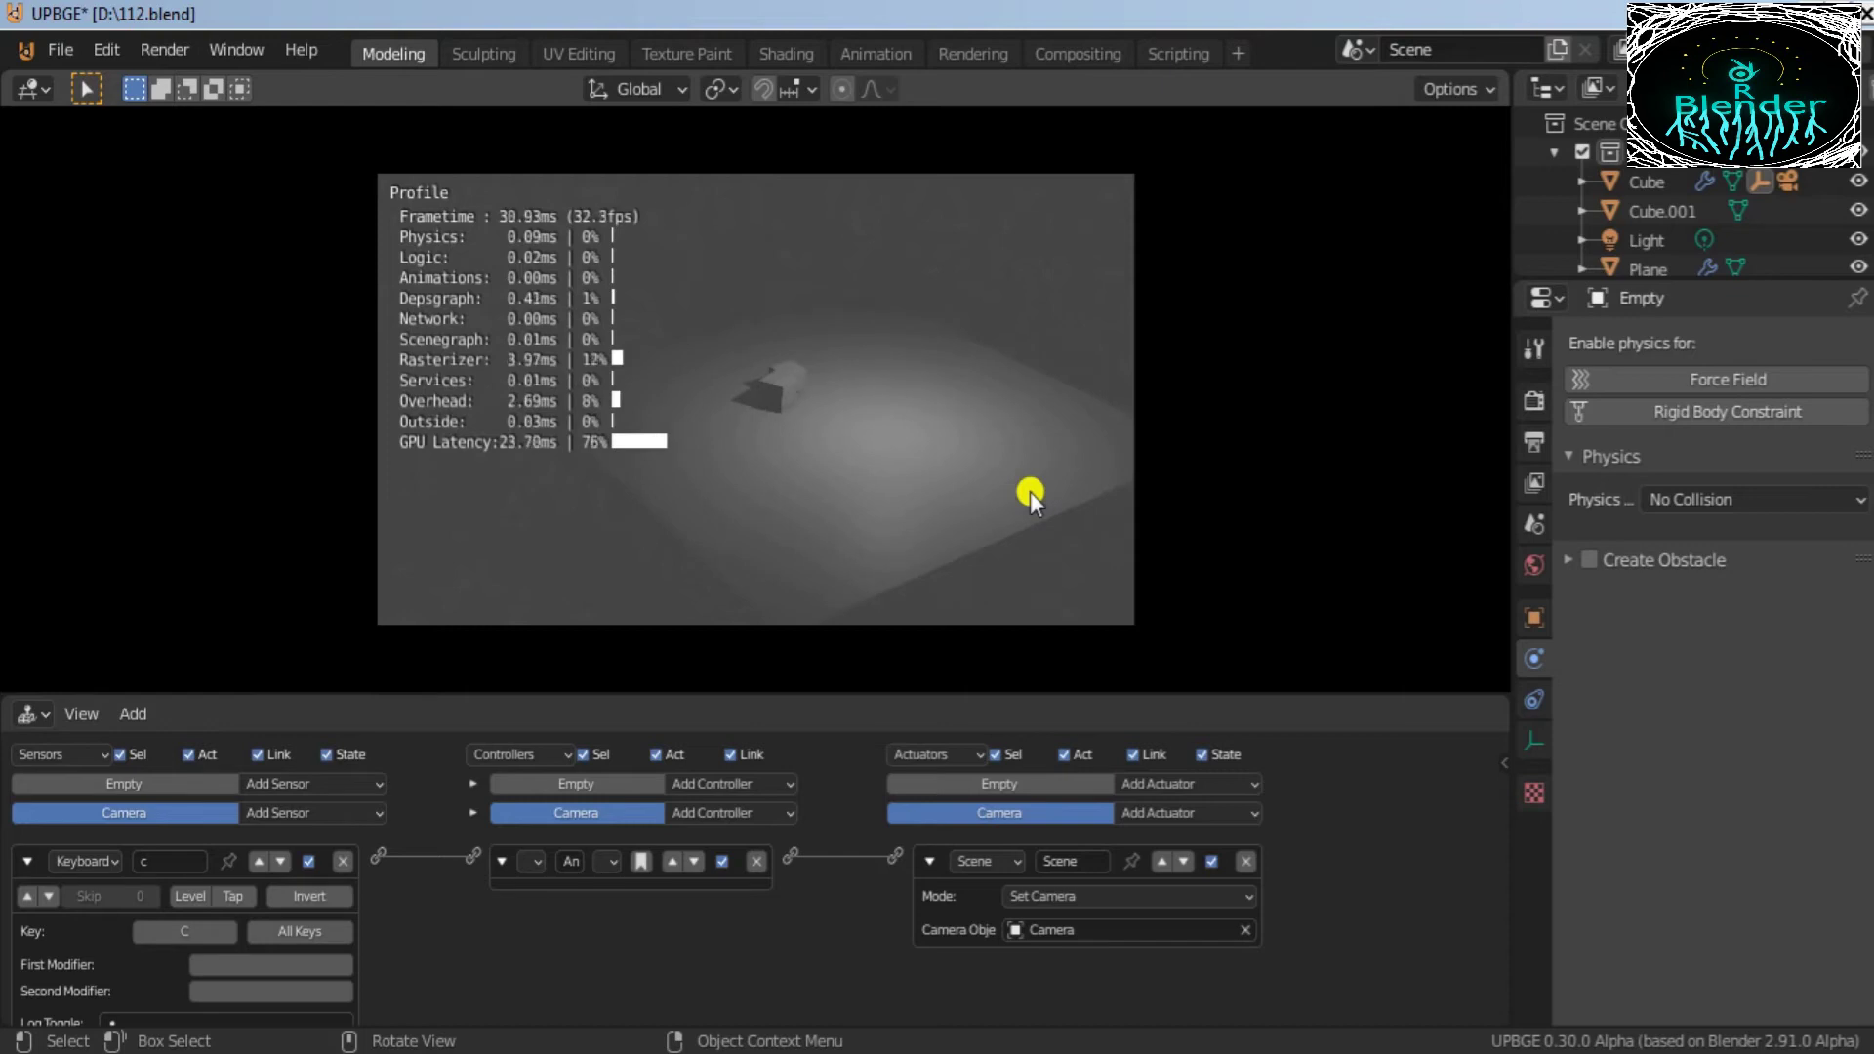
pyautogui.press('a')
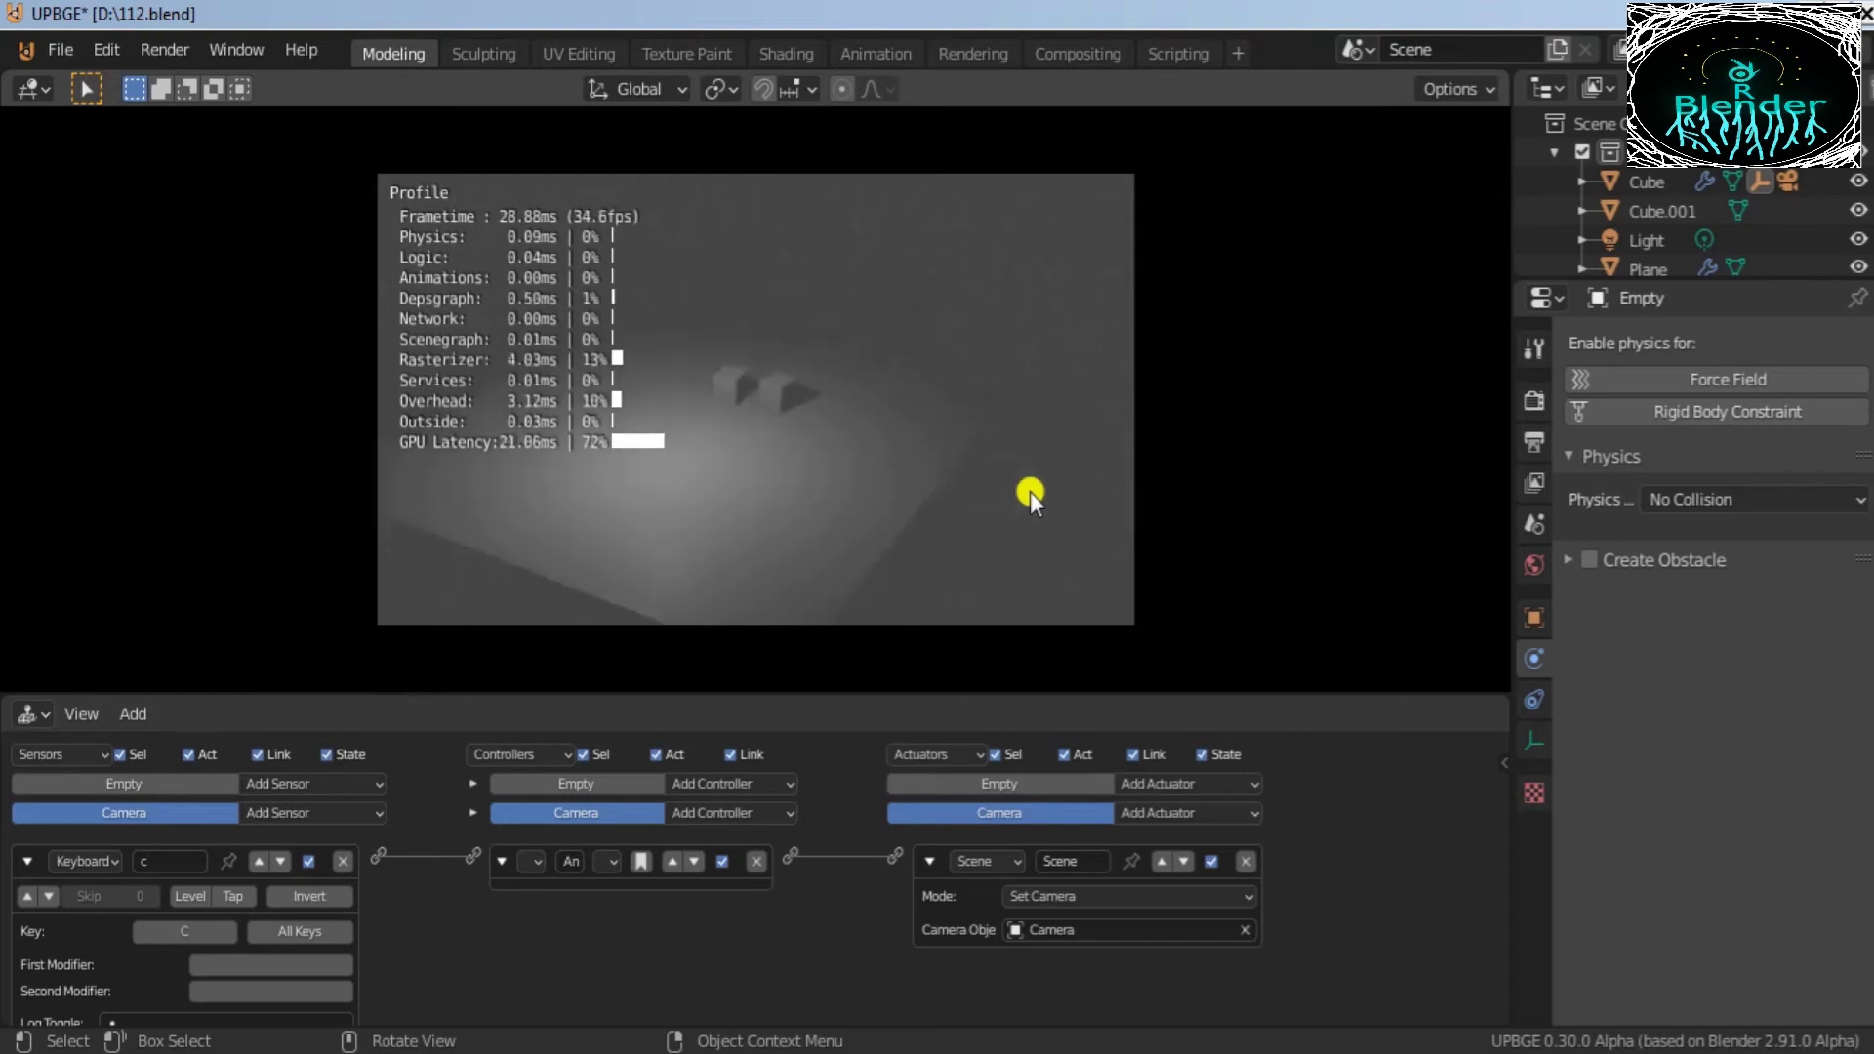
pyautogui.press('a')
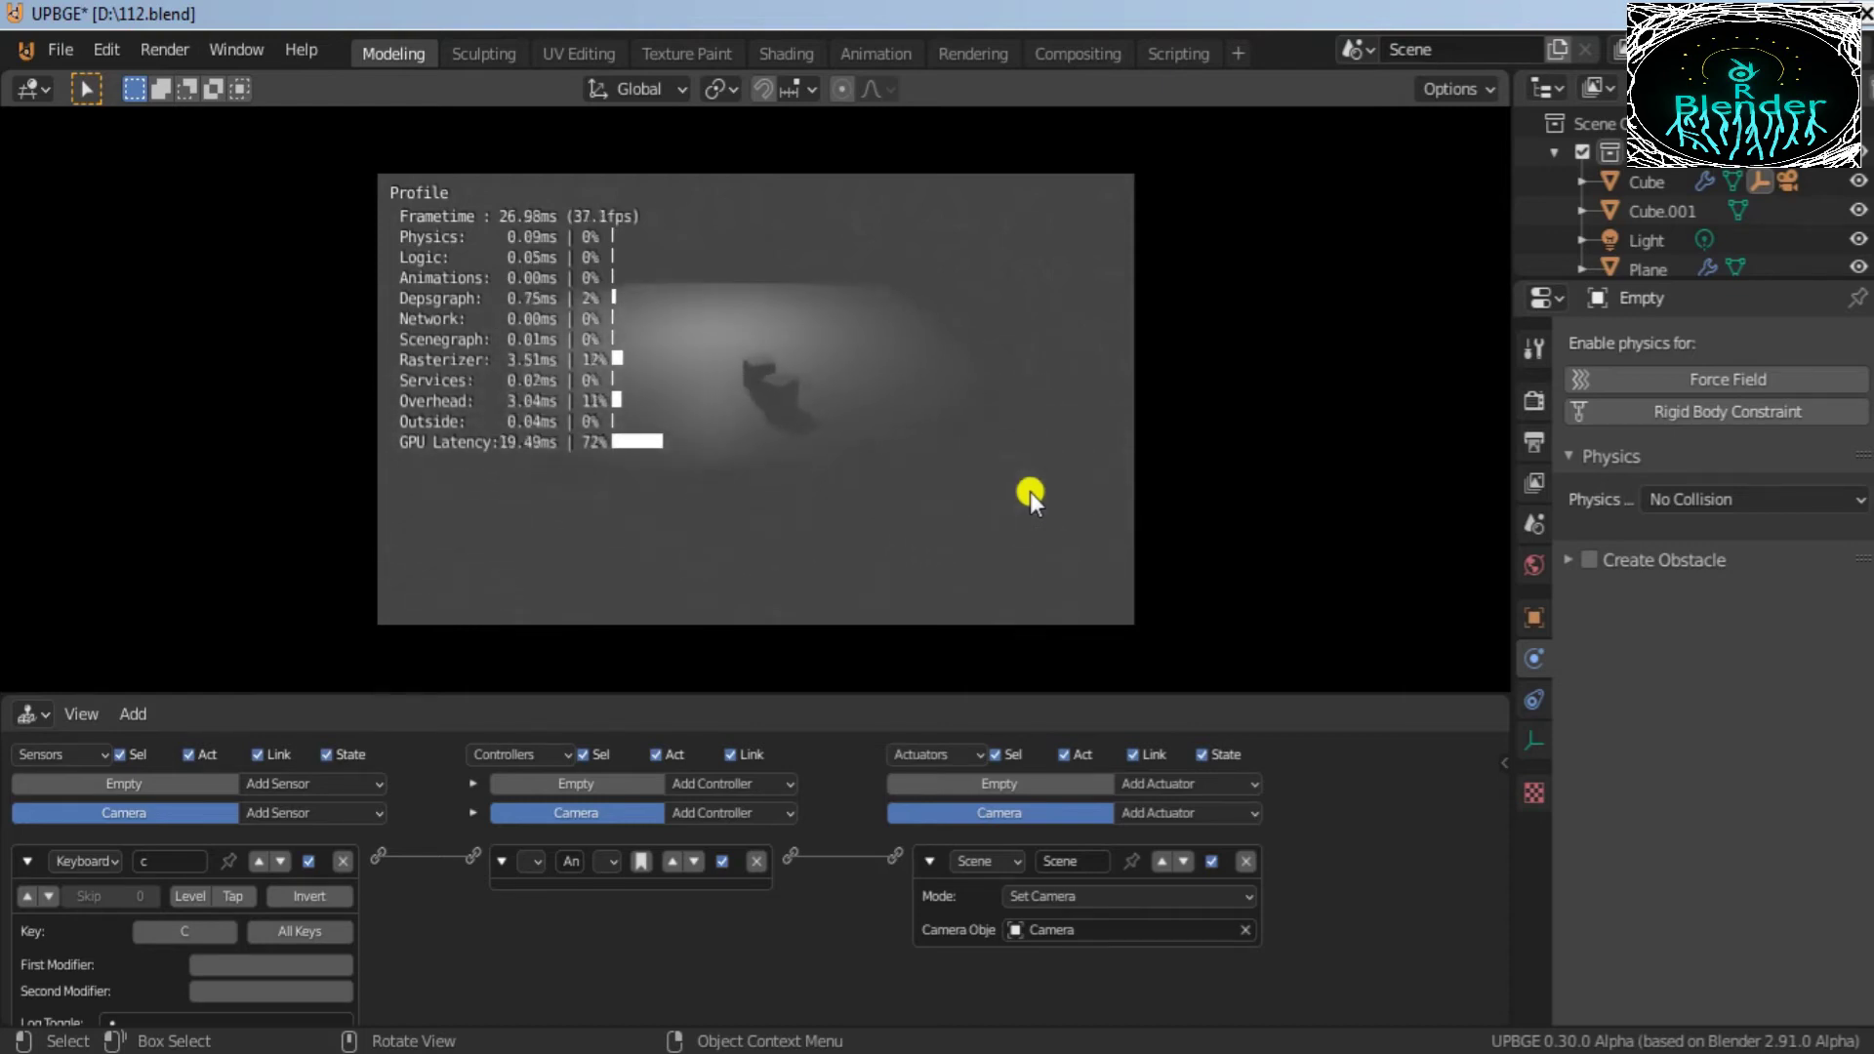
pyautogui.press('a')
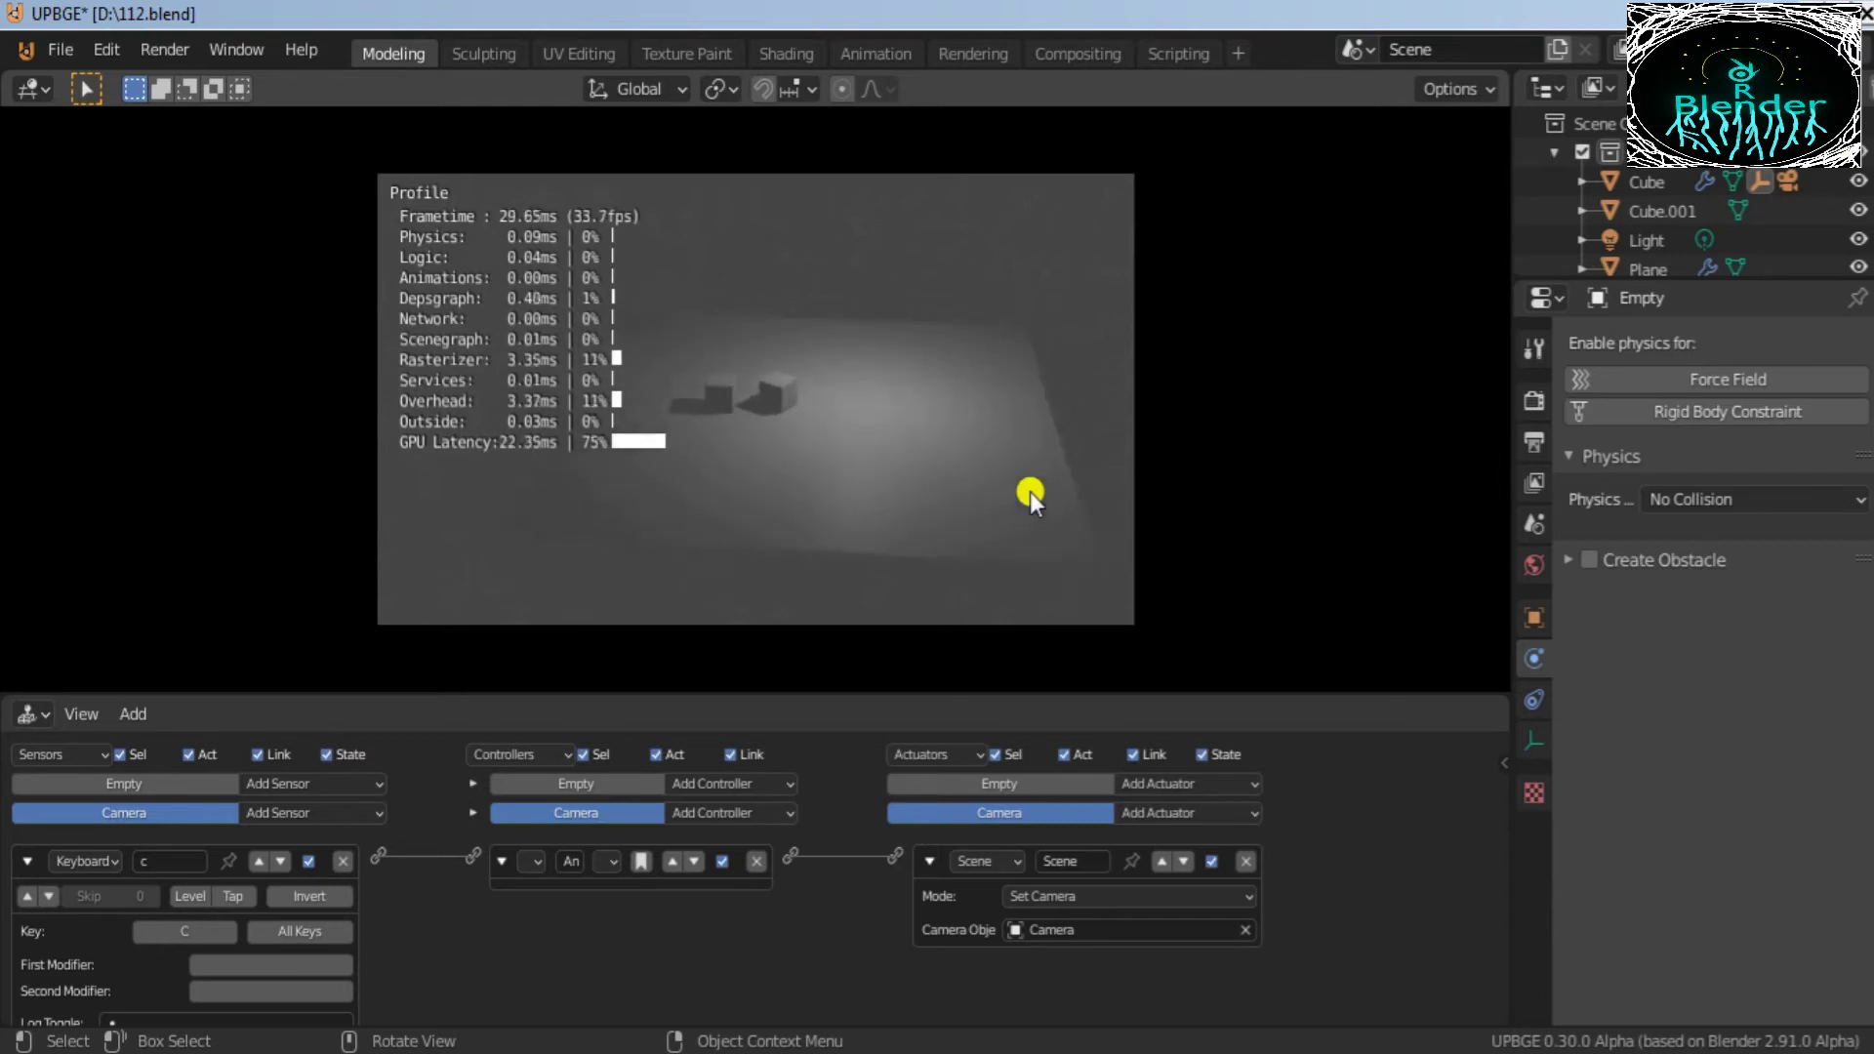
pyautogui.press('d')
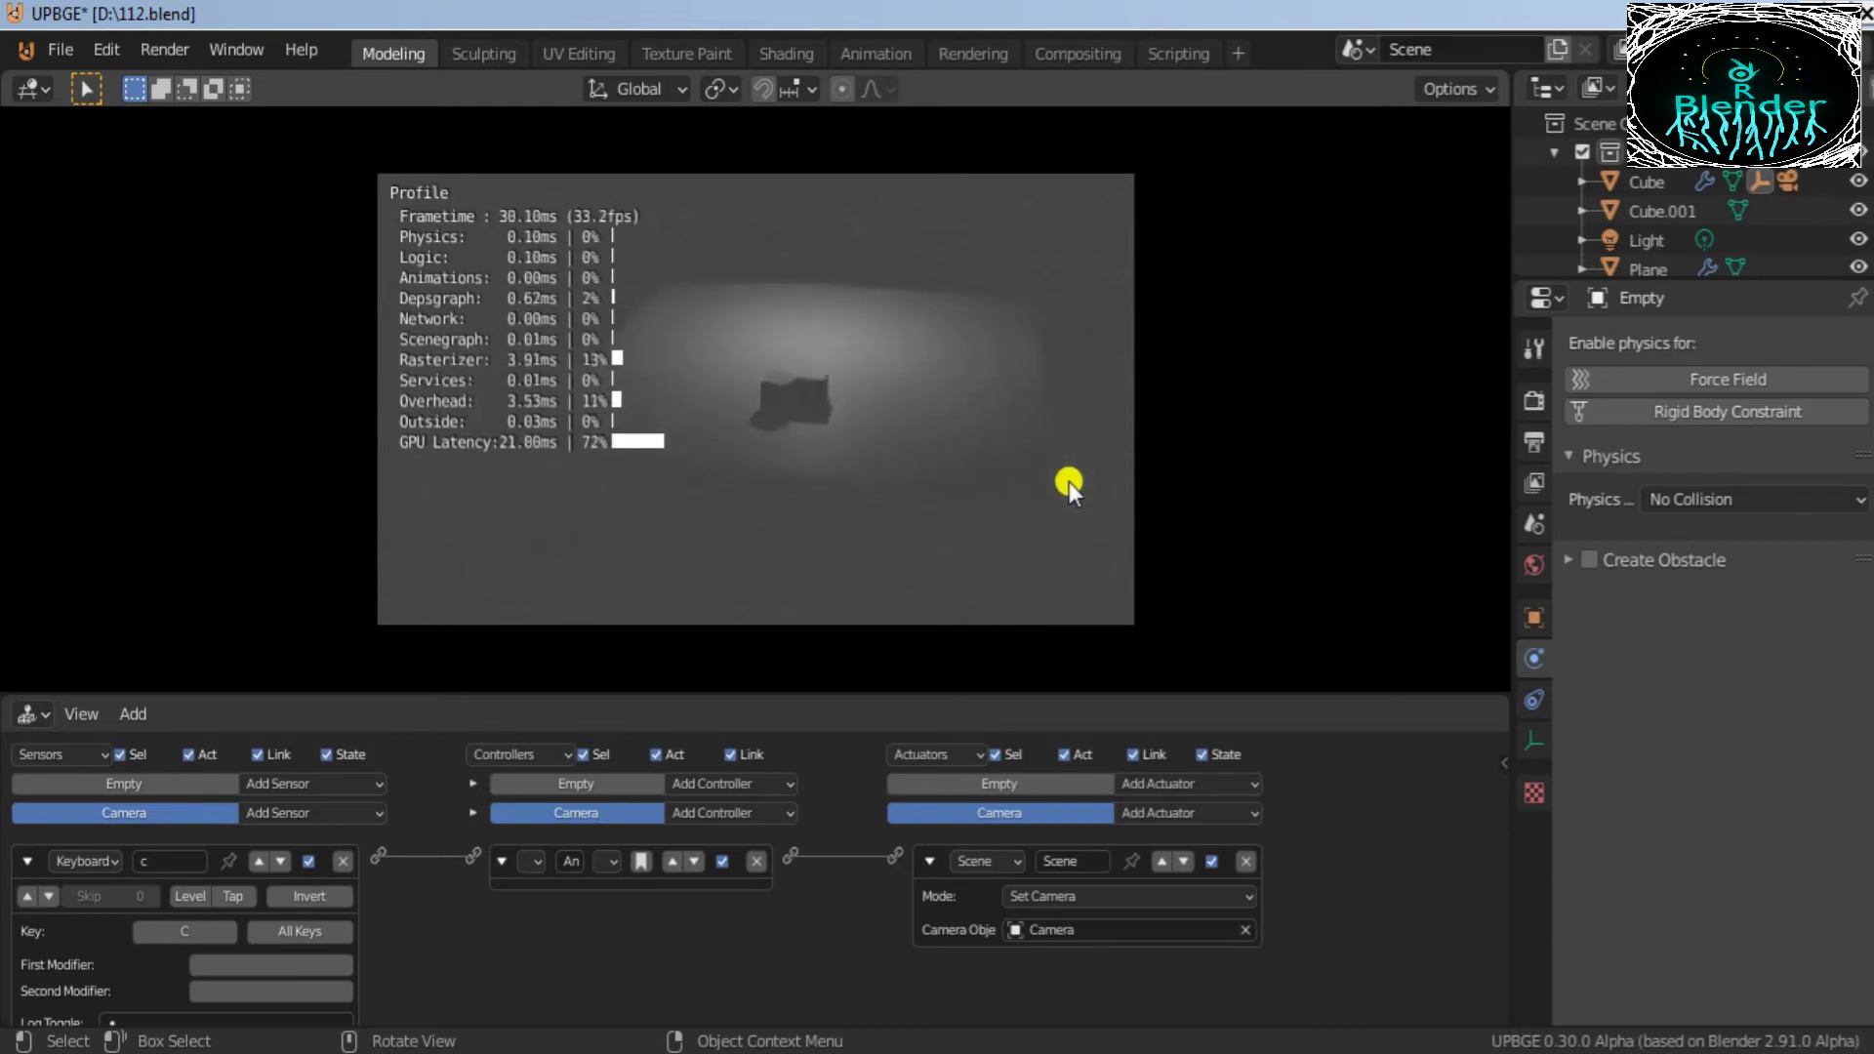
pyautogui.press('d')
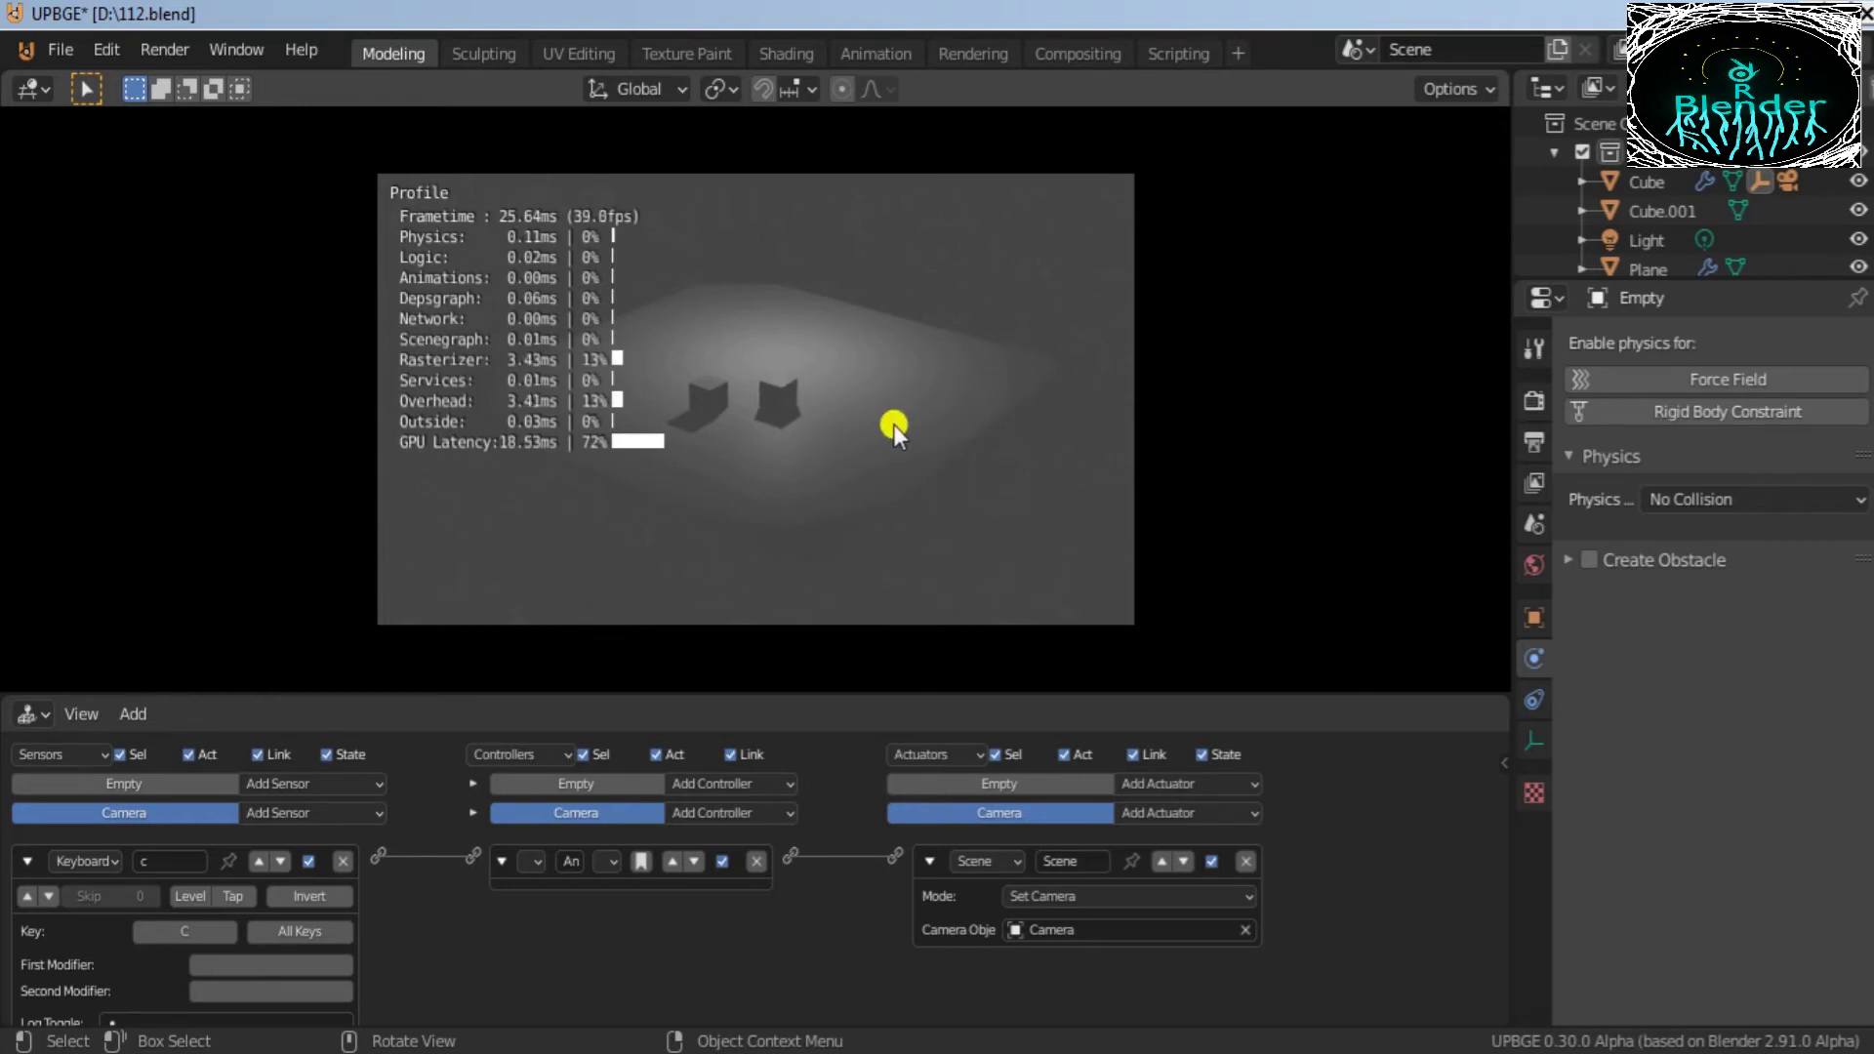
pyautogui.press('Escape')
# Step: Select the second cube beside the keyboard-driven one and enable Collision Bounds in its physics settings
pyautogui.moveTo(1267, 218); pyautogui.dragTo(1364, 159)
pyautogui.scroll(5, 907, 462)
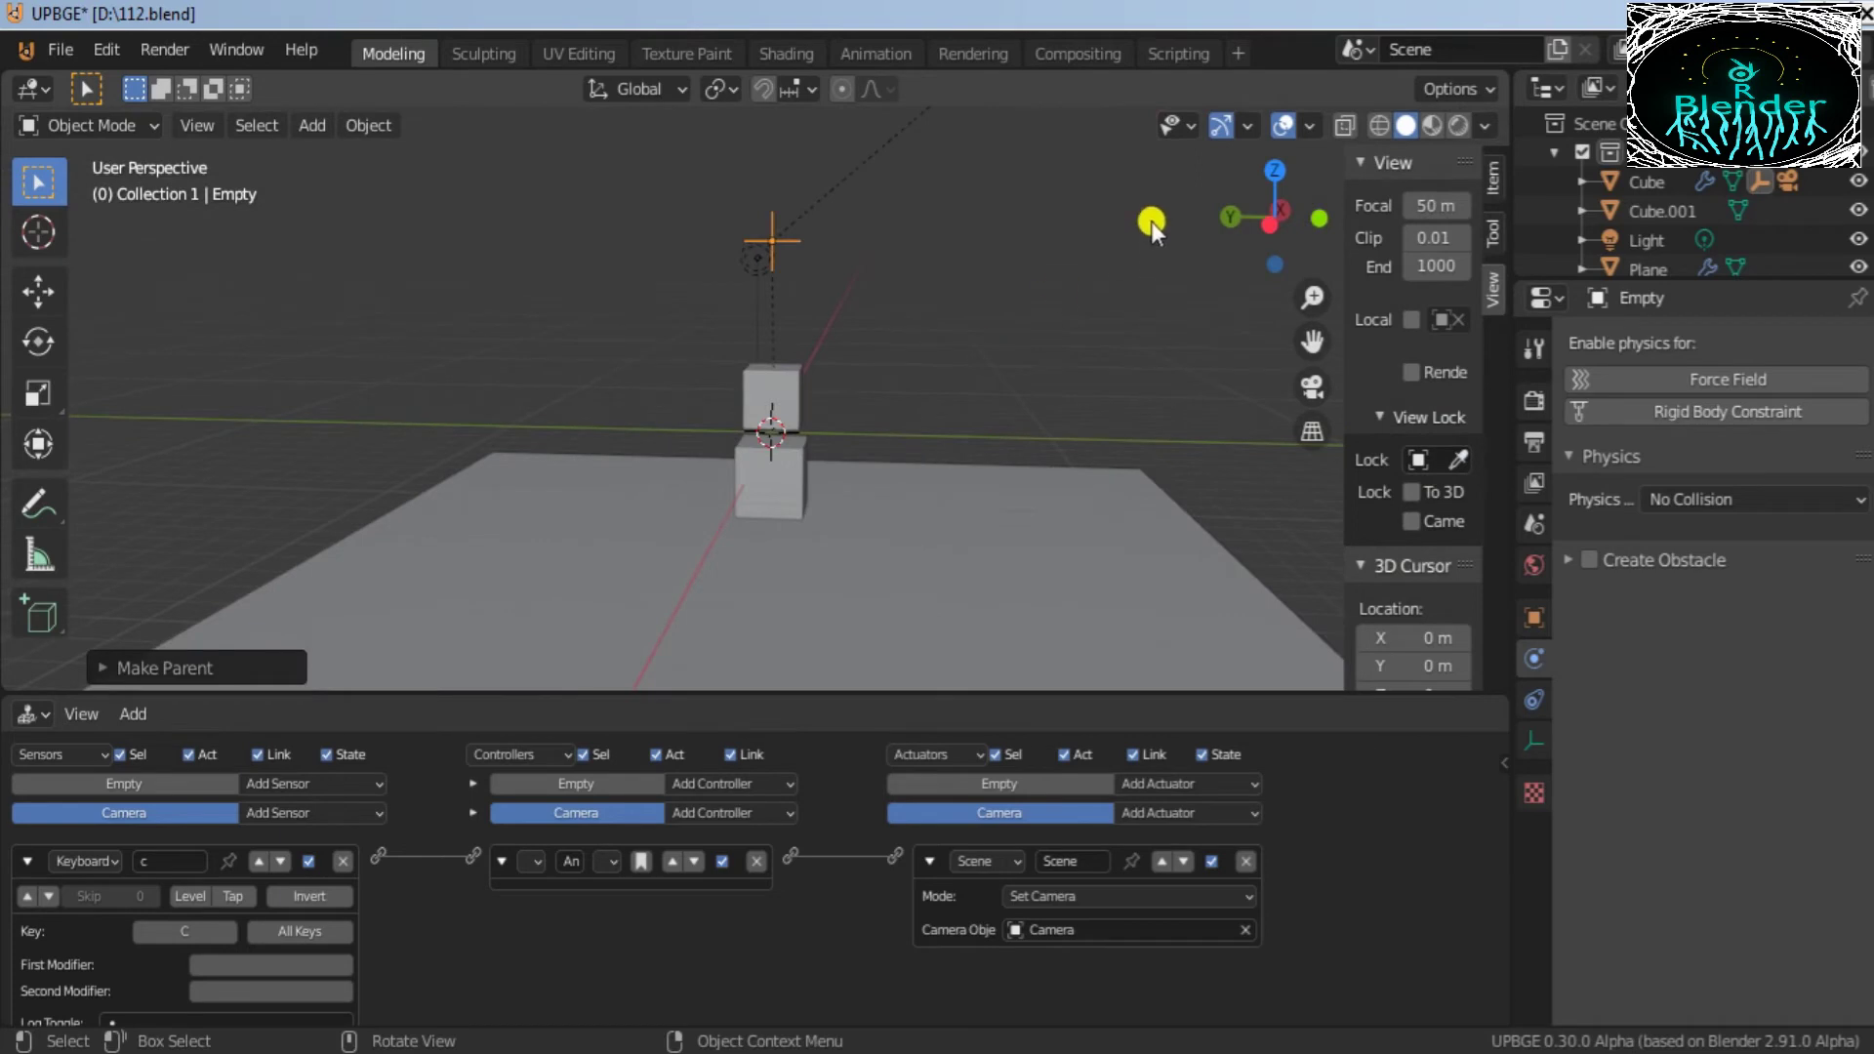
pyautogui.moveTo(1236, 201); pyautogui.dragTo(1441, 178)
pyautogui.moveTo(48, 168); pyautogui.dragTo(55, 200)
pyautogui.click(871, 439)
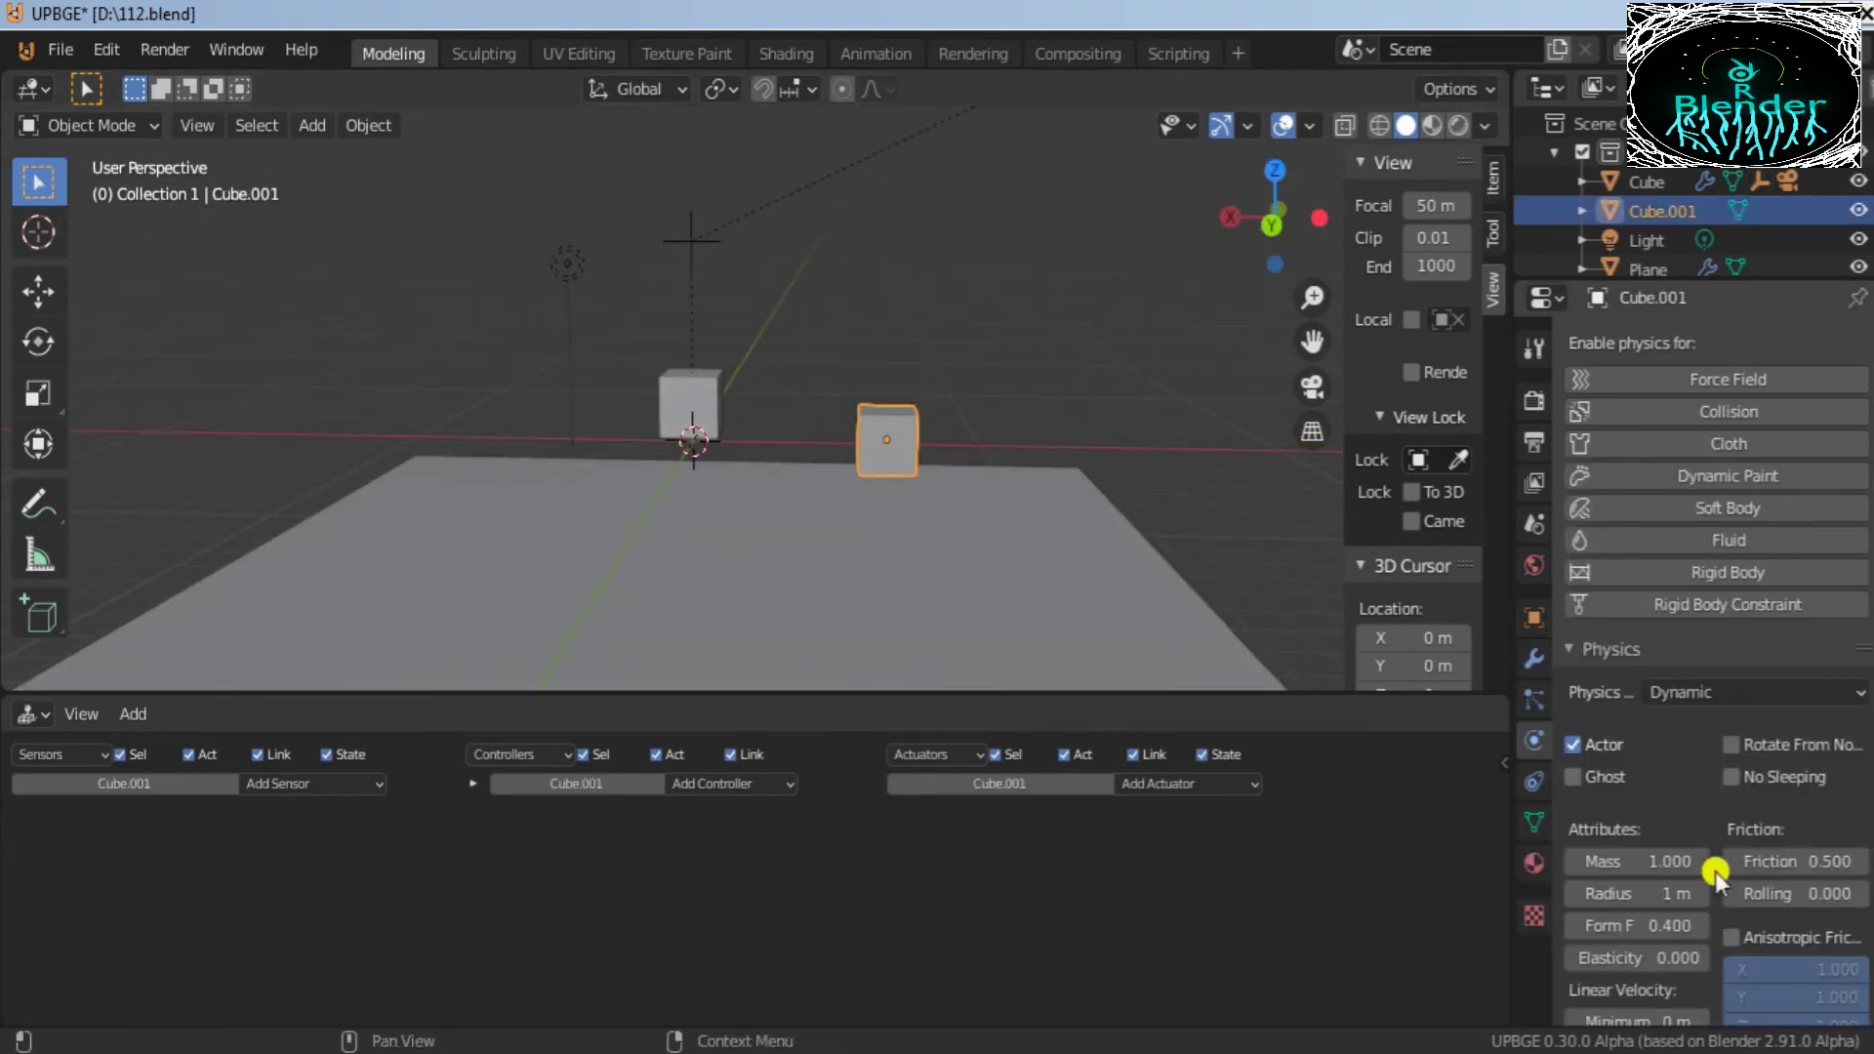
pyautogui.scroll(-10, 1716, 873)
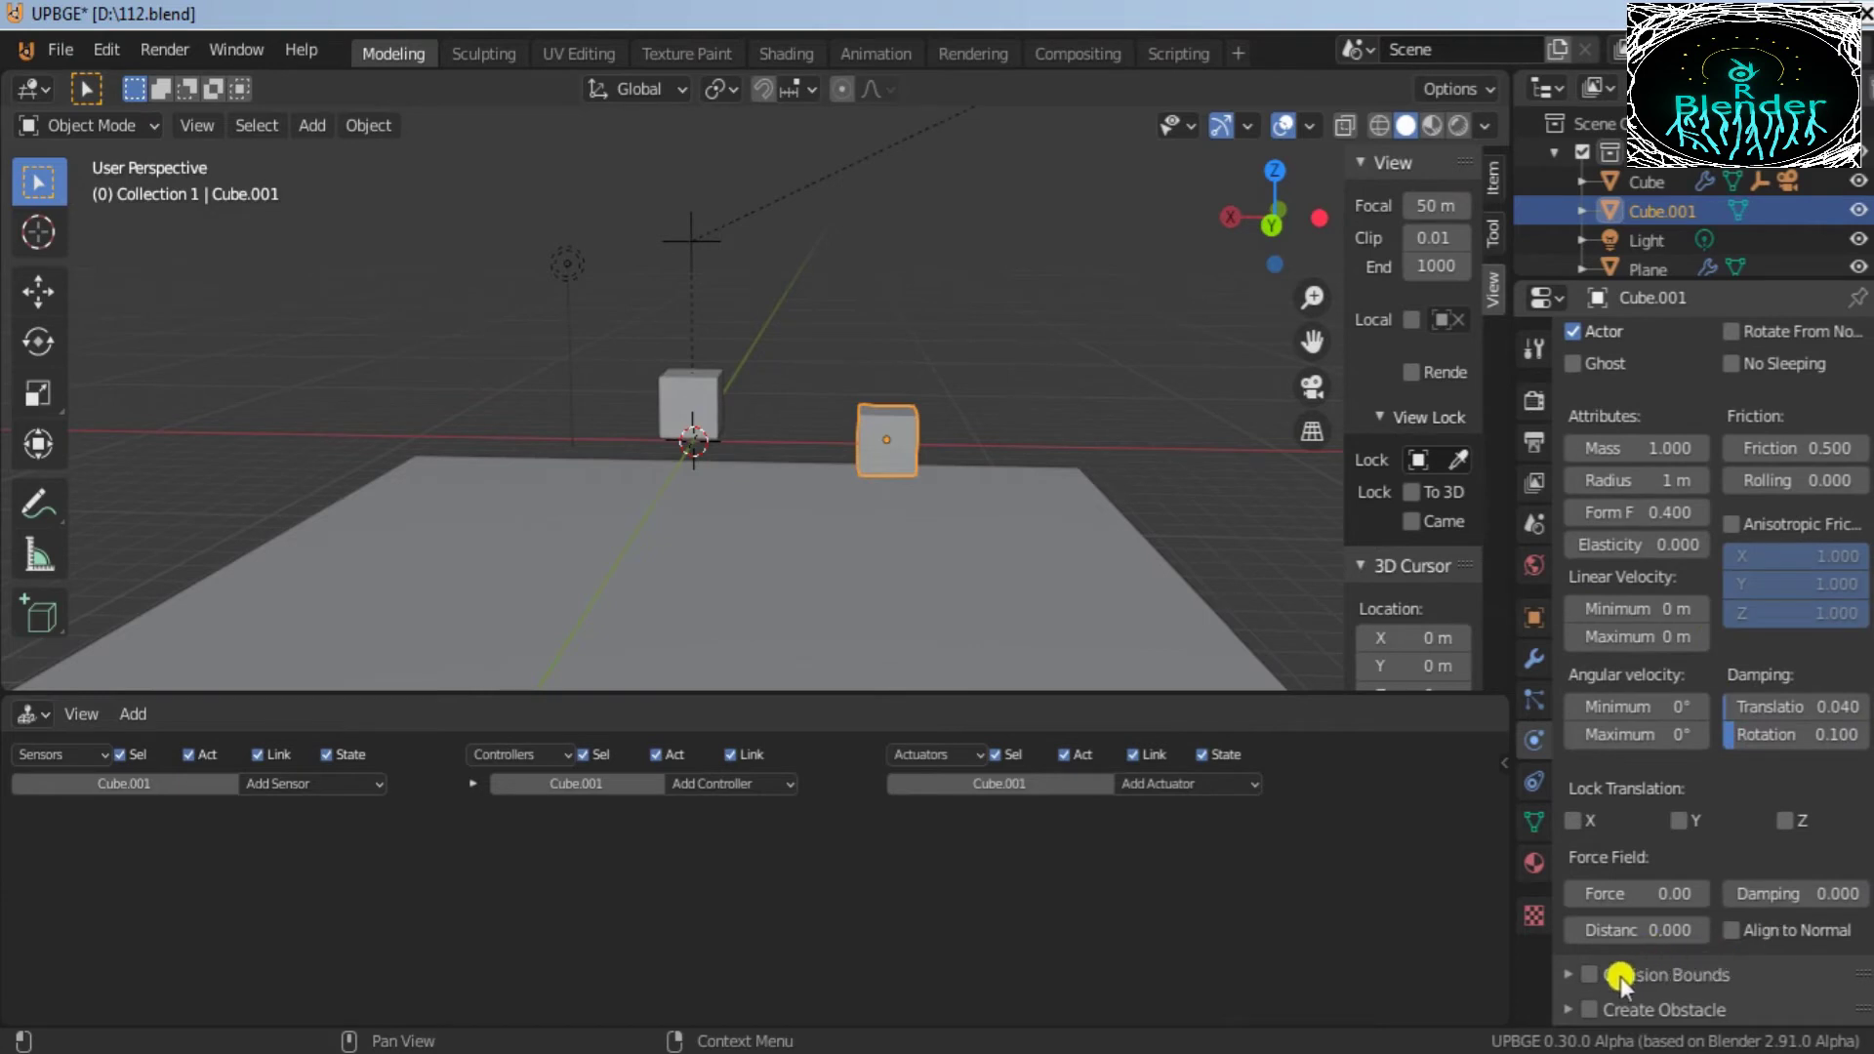
pyautogui.click(1590, 975)
# Step: Add Collision physics to the second cube and review its particle and softbody collision settings
pyautogui.scroll(8, 1725, 829)
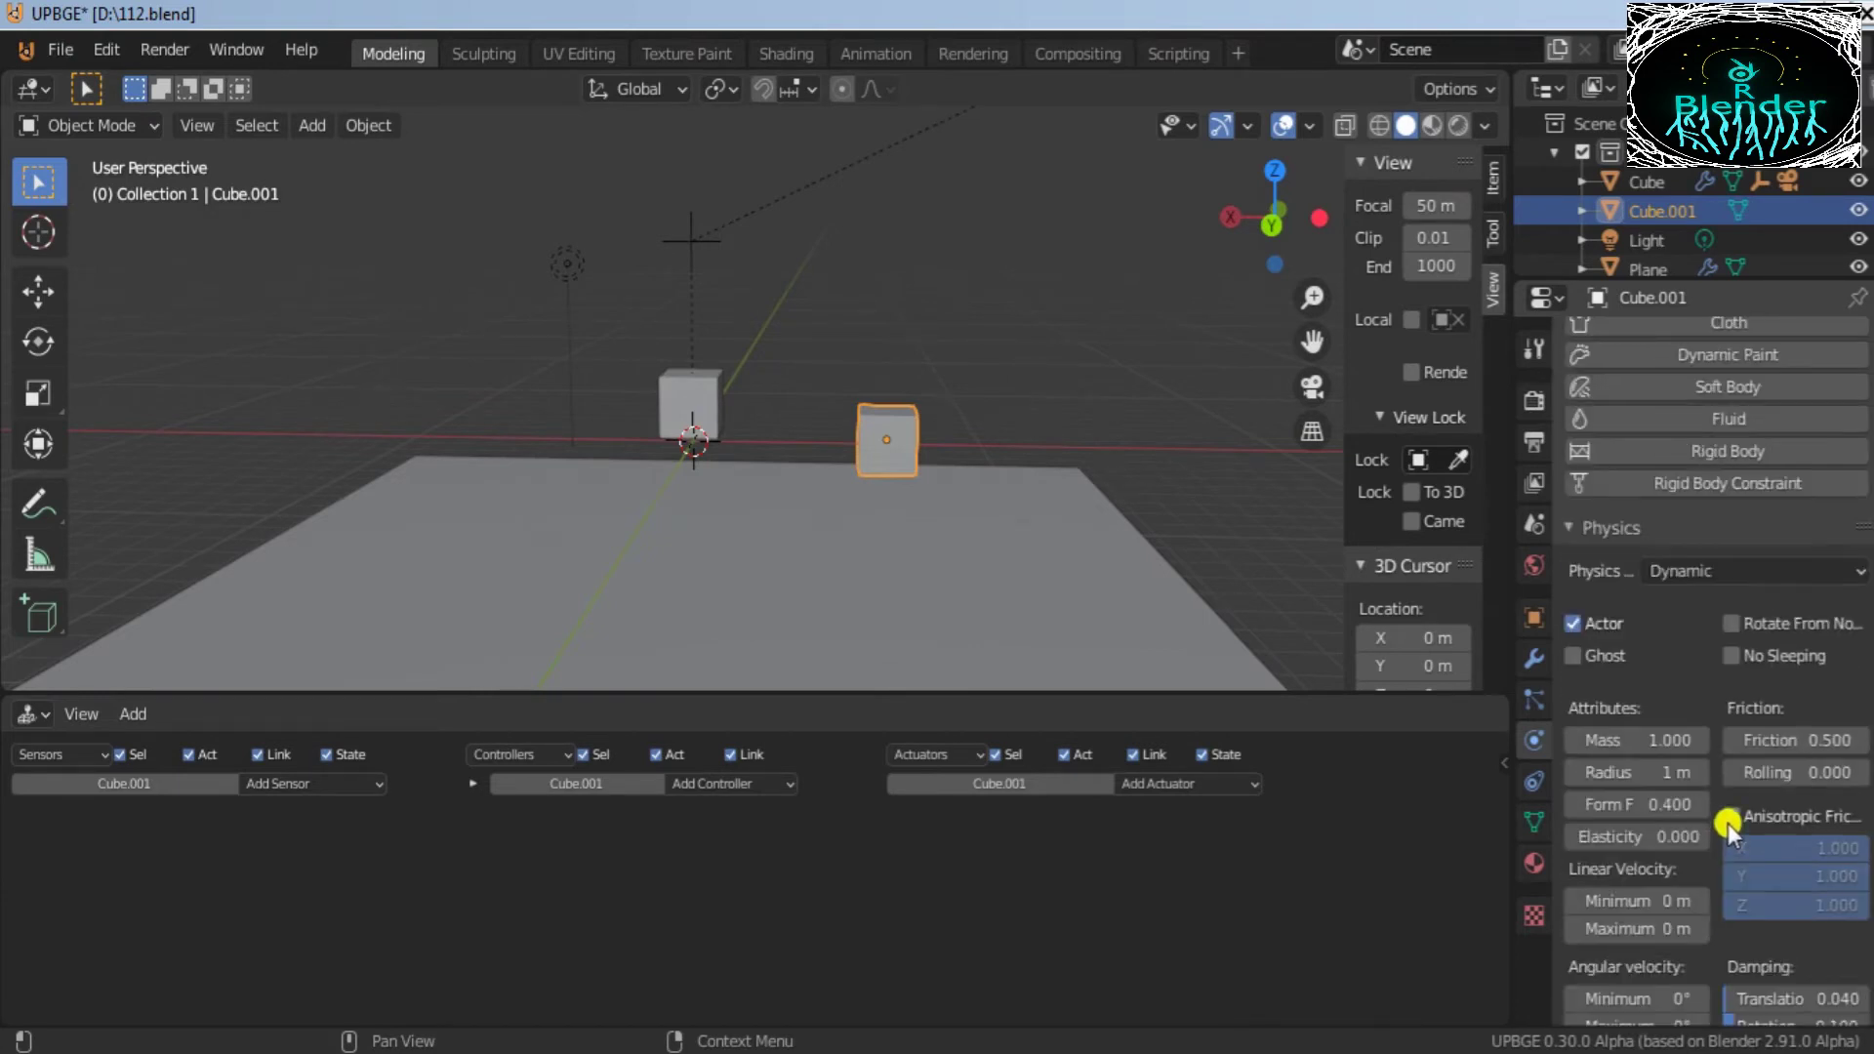
pyautogui.scroll(-1, 1711, 757)
pyautogui.scroll(4, 1712, 732)
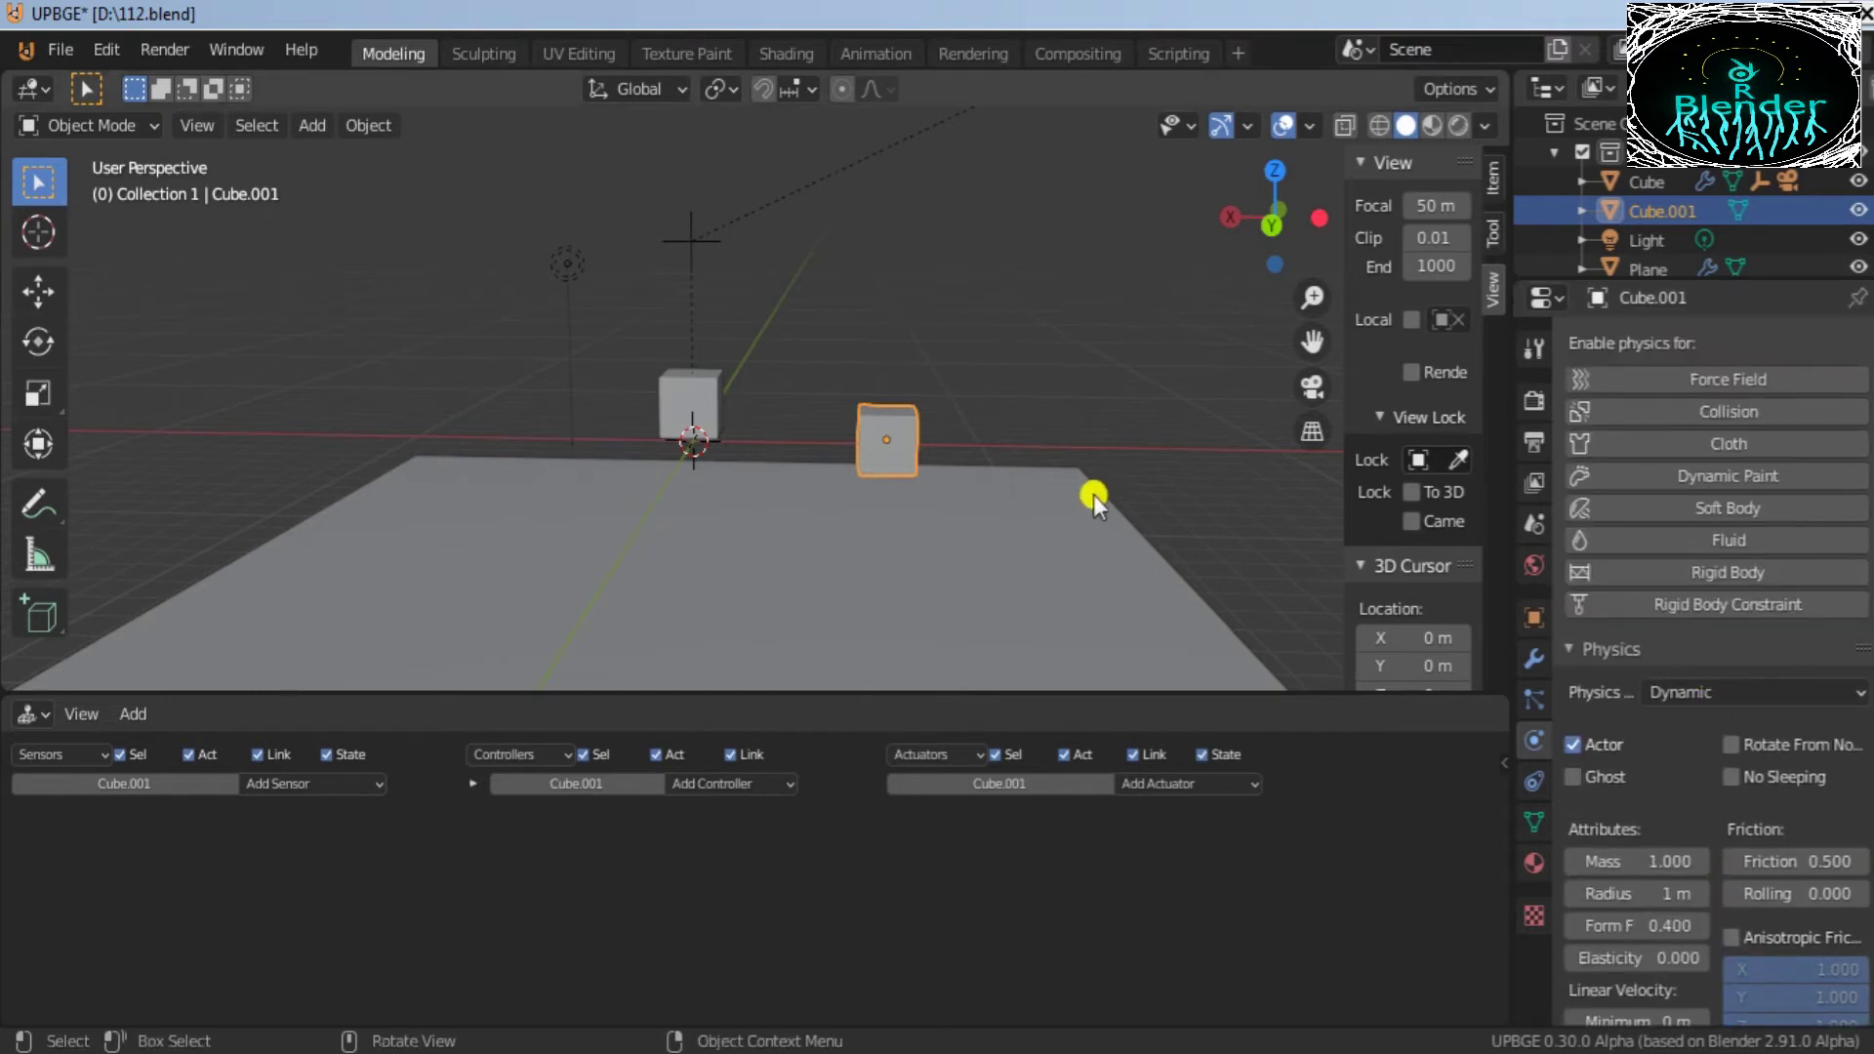
pyautogui.click(1640, 413)
pyautogui.scroll(-10, 1754, 736)
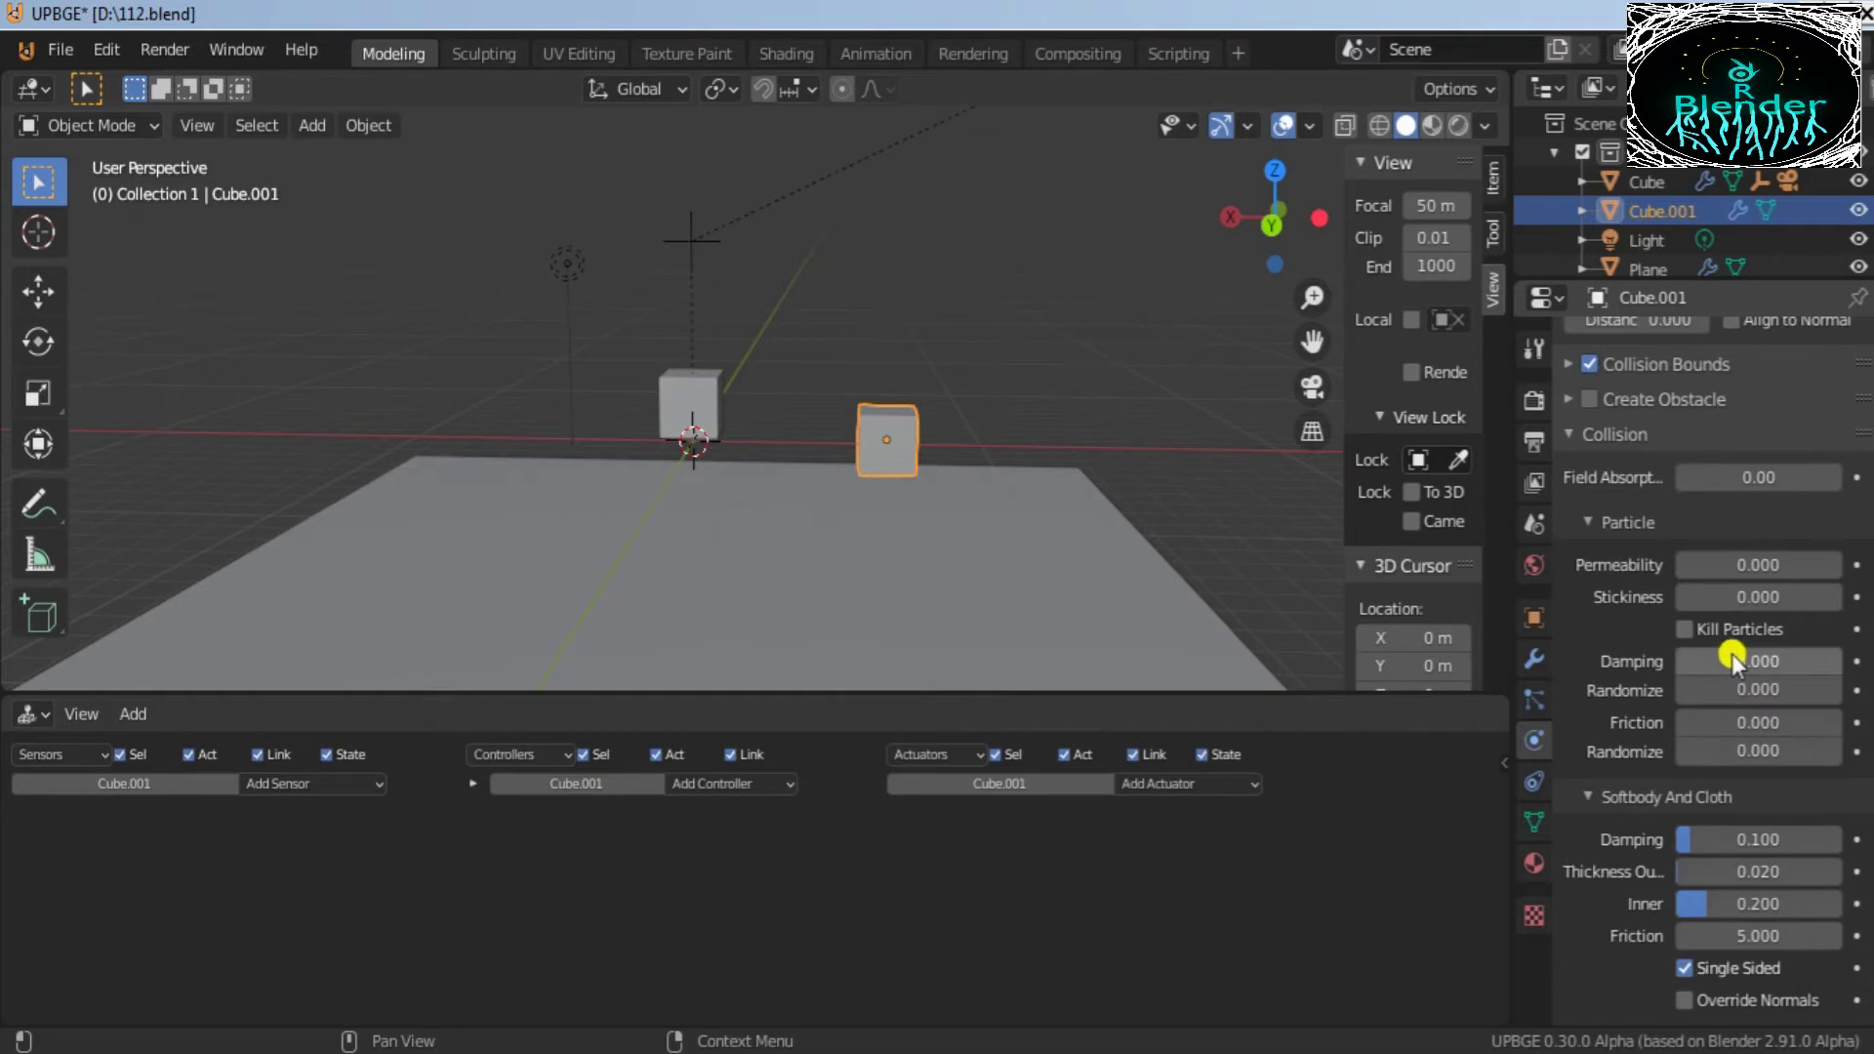
# Step: Add Rigid Body physics to the second cube and look through its physics settings
pyautogui.scroll(5, 1733, 652)
pyautogui.scroll(13, 1625, 602)
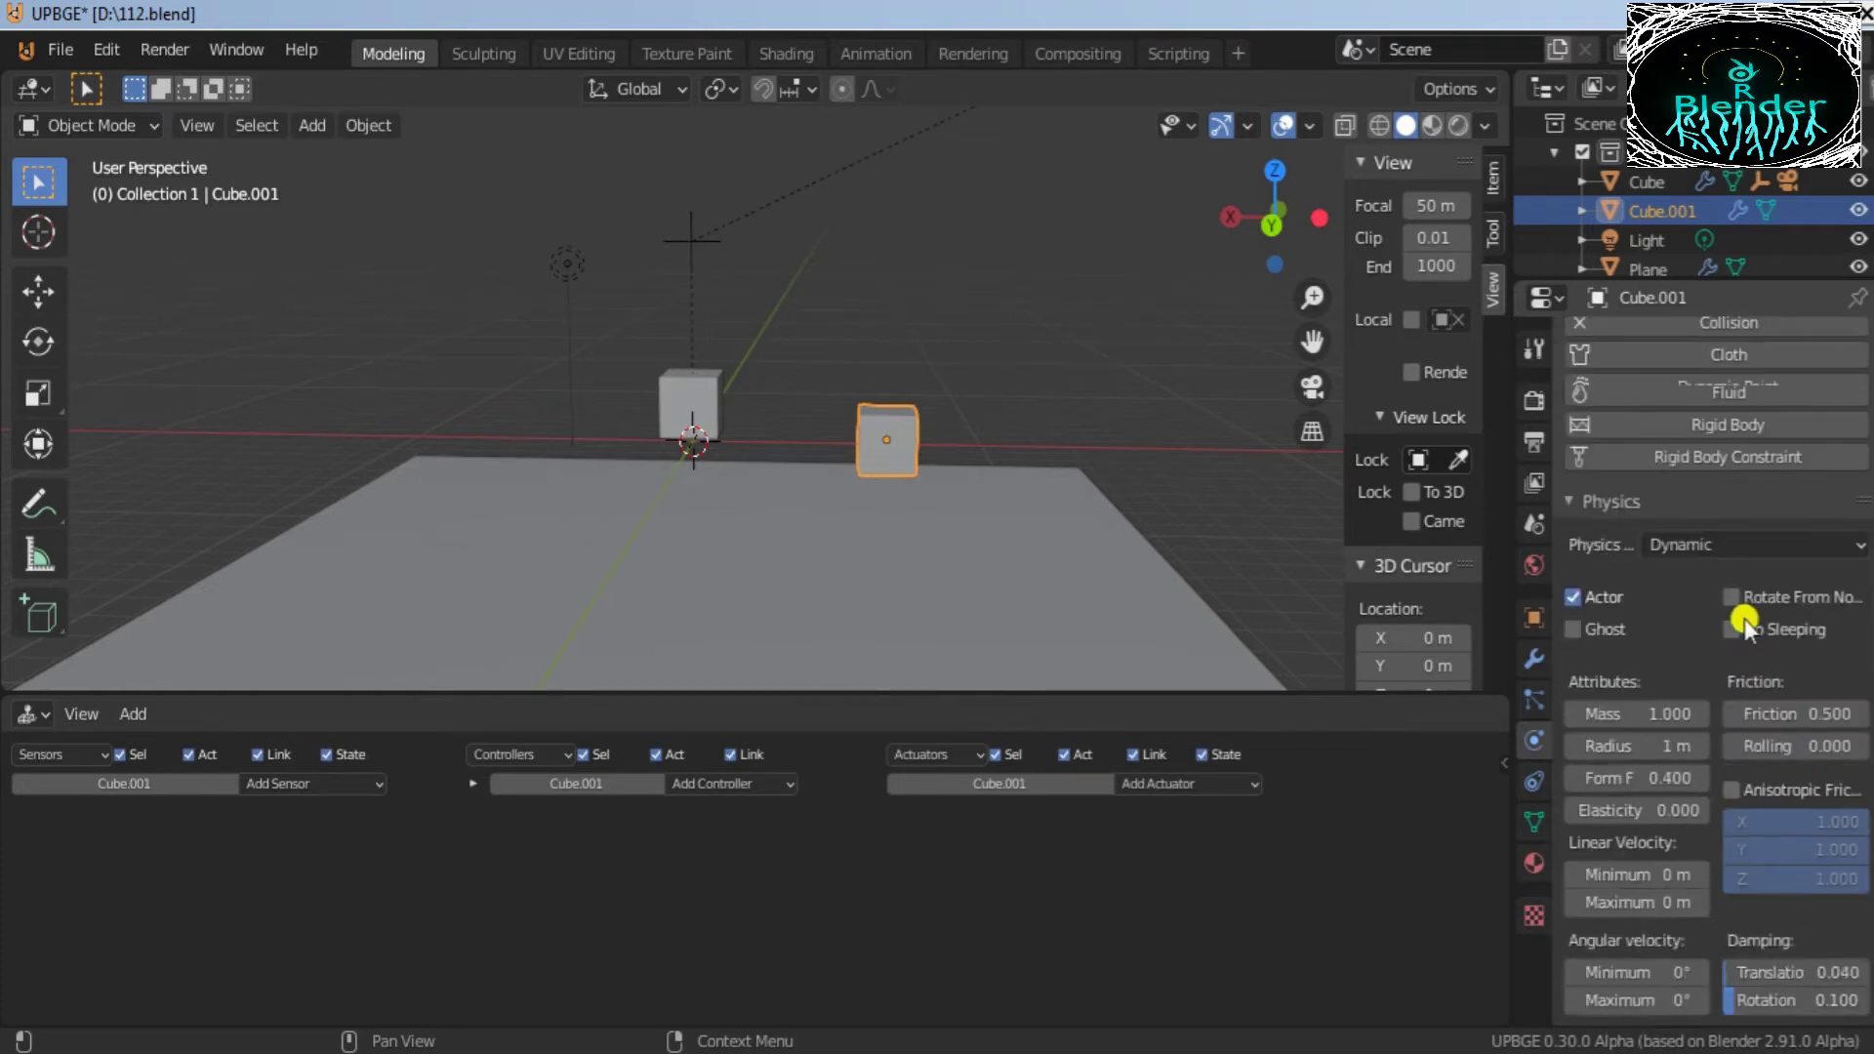
pyautogui.scroll(3, 1744, 619)
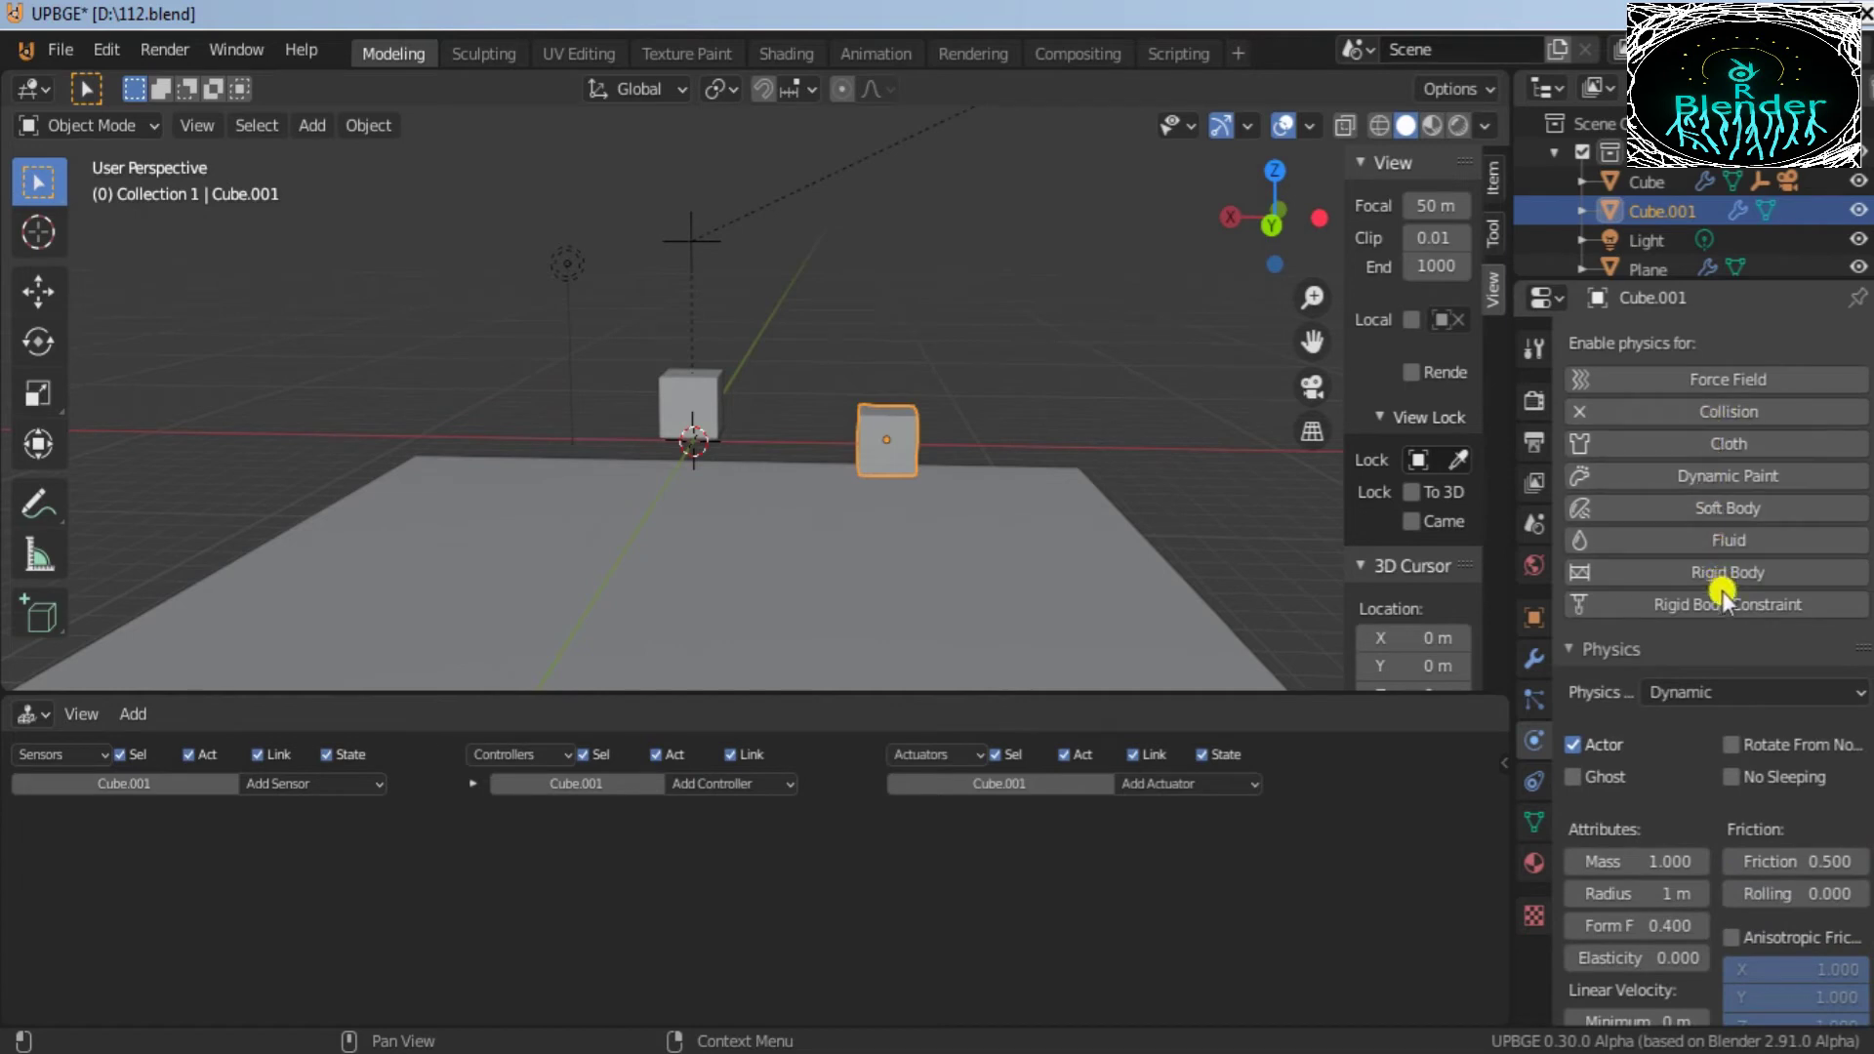
pyautogui.click(1749, 576)
pyautogui.scroll(-2, 1748, 701)
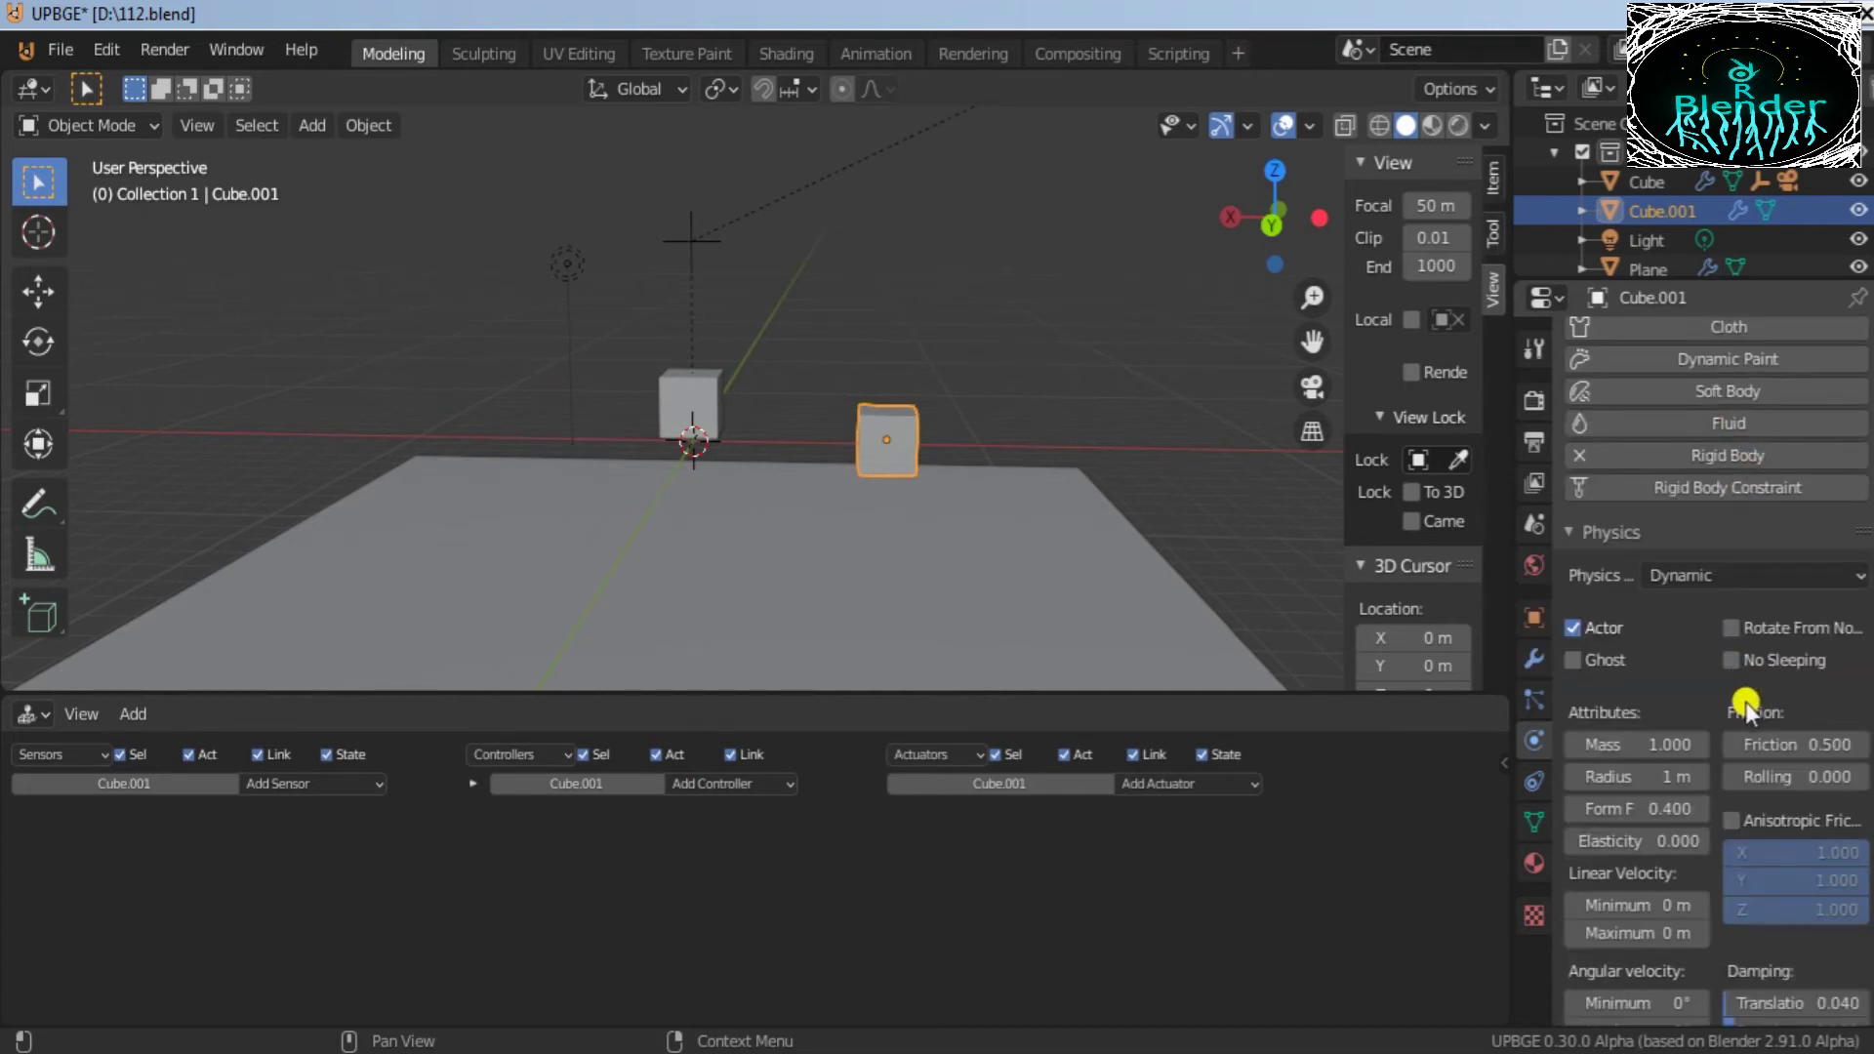
pyautogui.scroll(-15, 1745, 699)
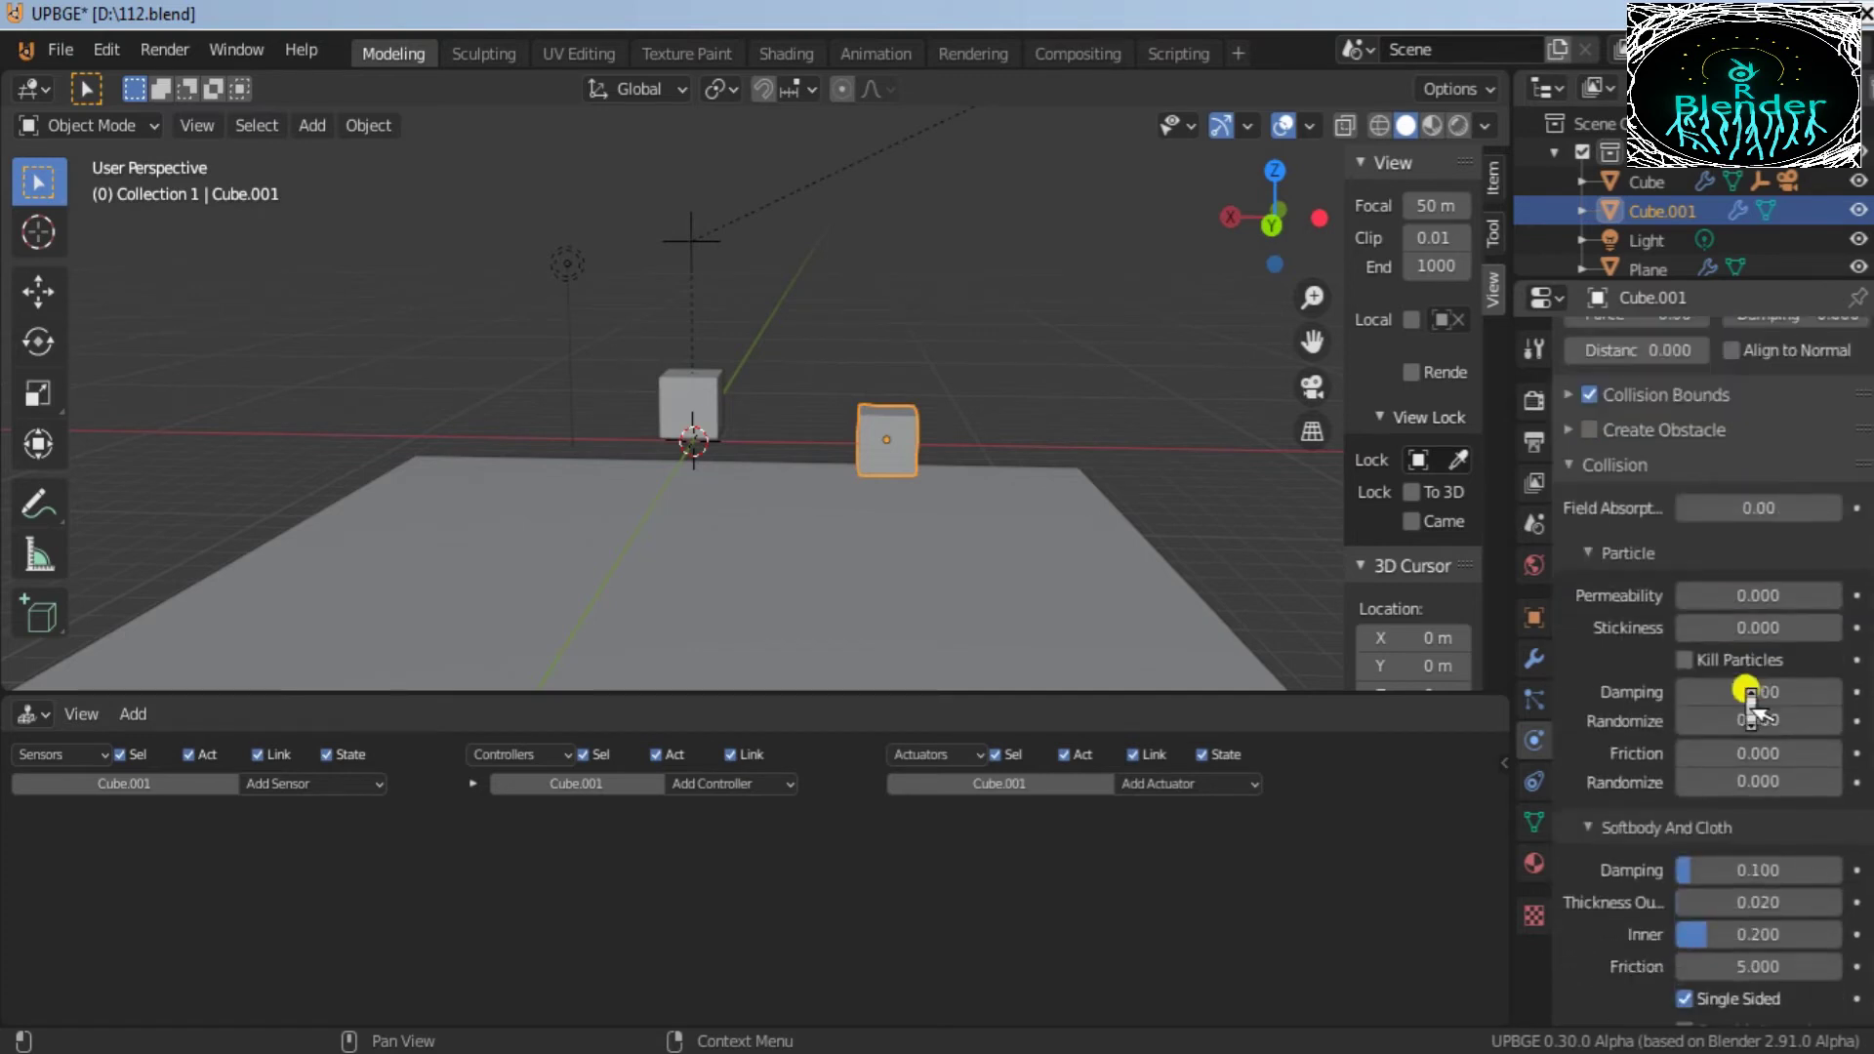
# Step: Set the rigid body collision shape of Cube.001 to Box
pyautogui.scroll(-12, 1747, 695)
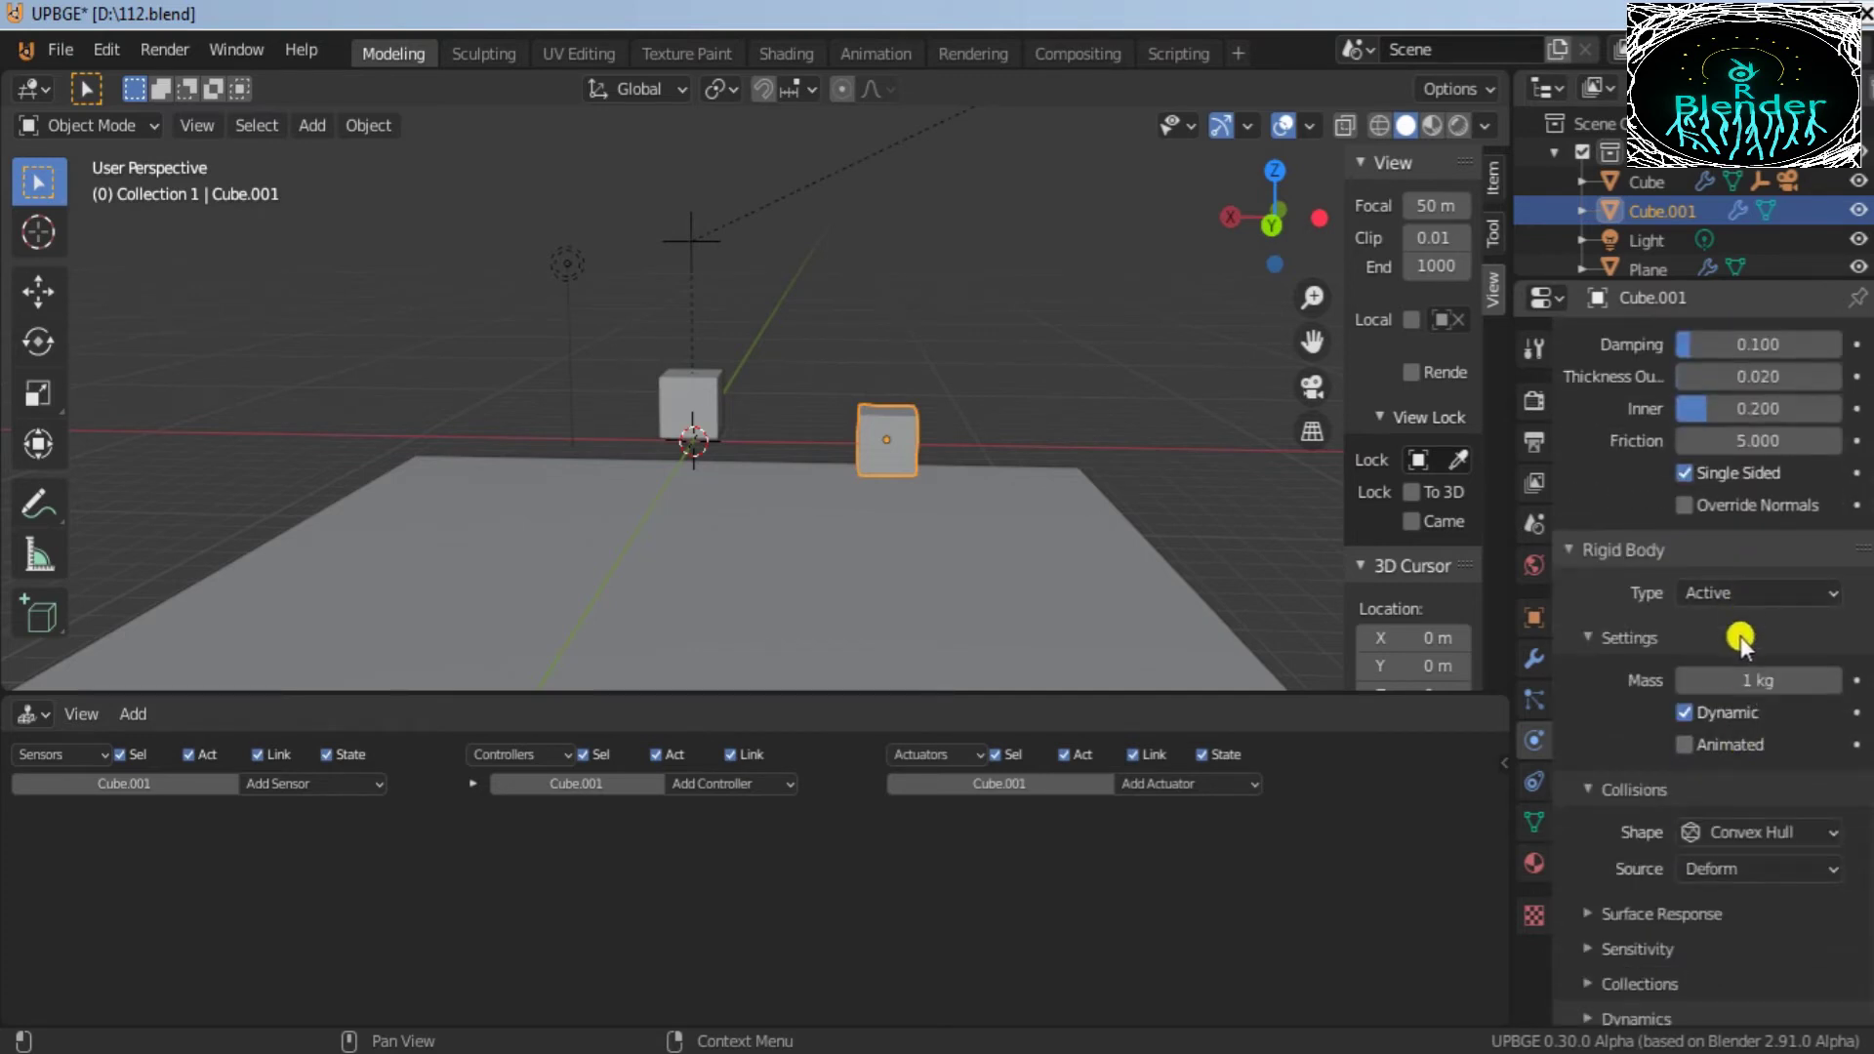
pyautogui.scroll(-1, 1742, 639)
pyautogui.click(1765, 822)
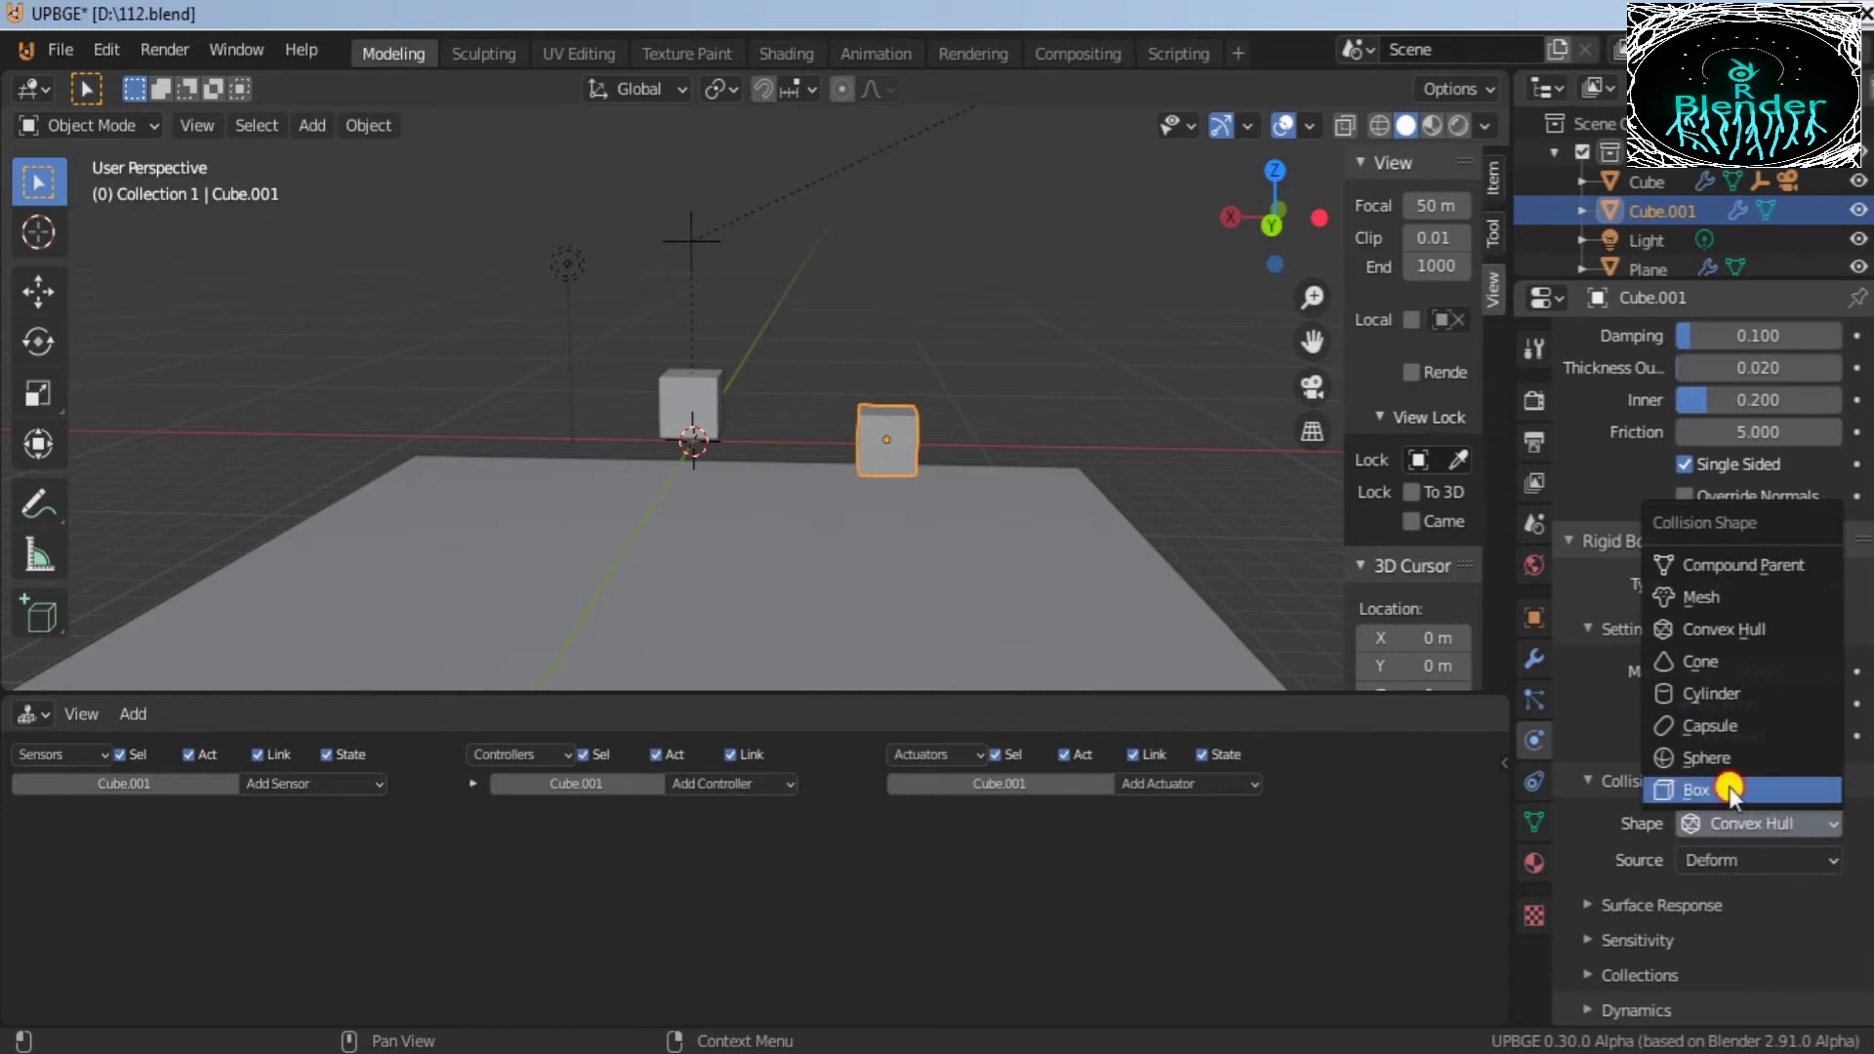
pyautogui.click(1730, 788)
pyautogui.scroll(3, 1753, 840)
pyautogui.scroll(1, 1212, 309)
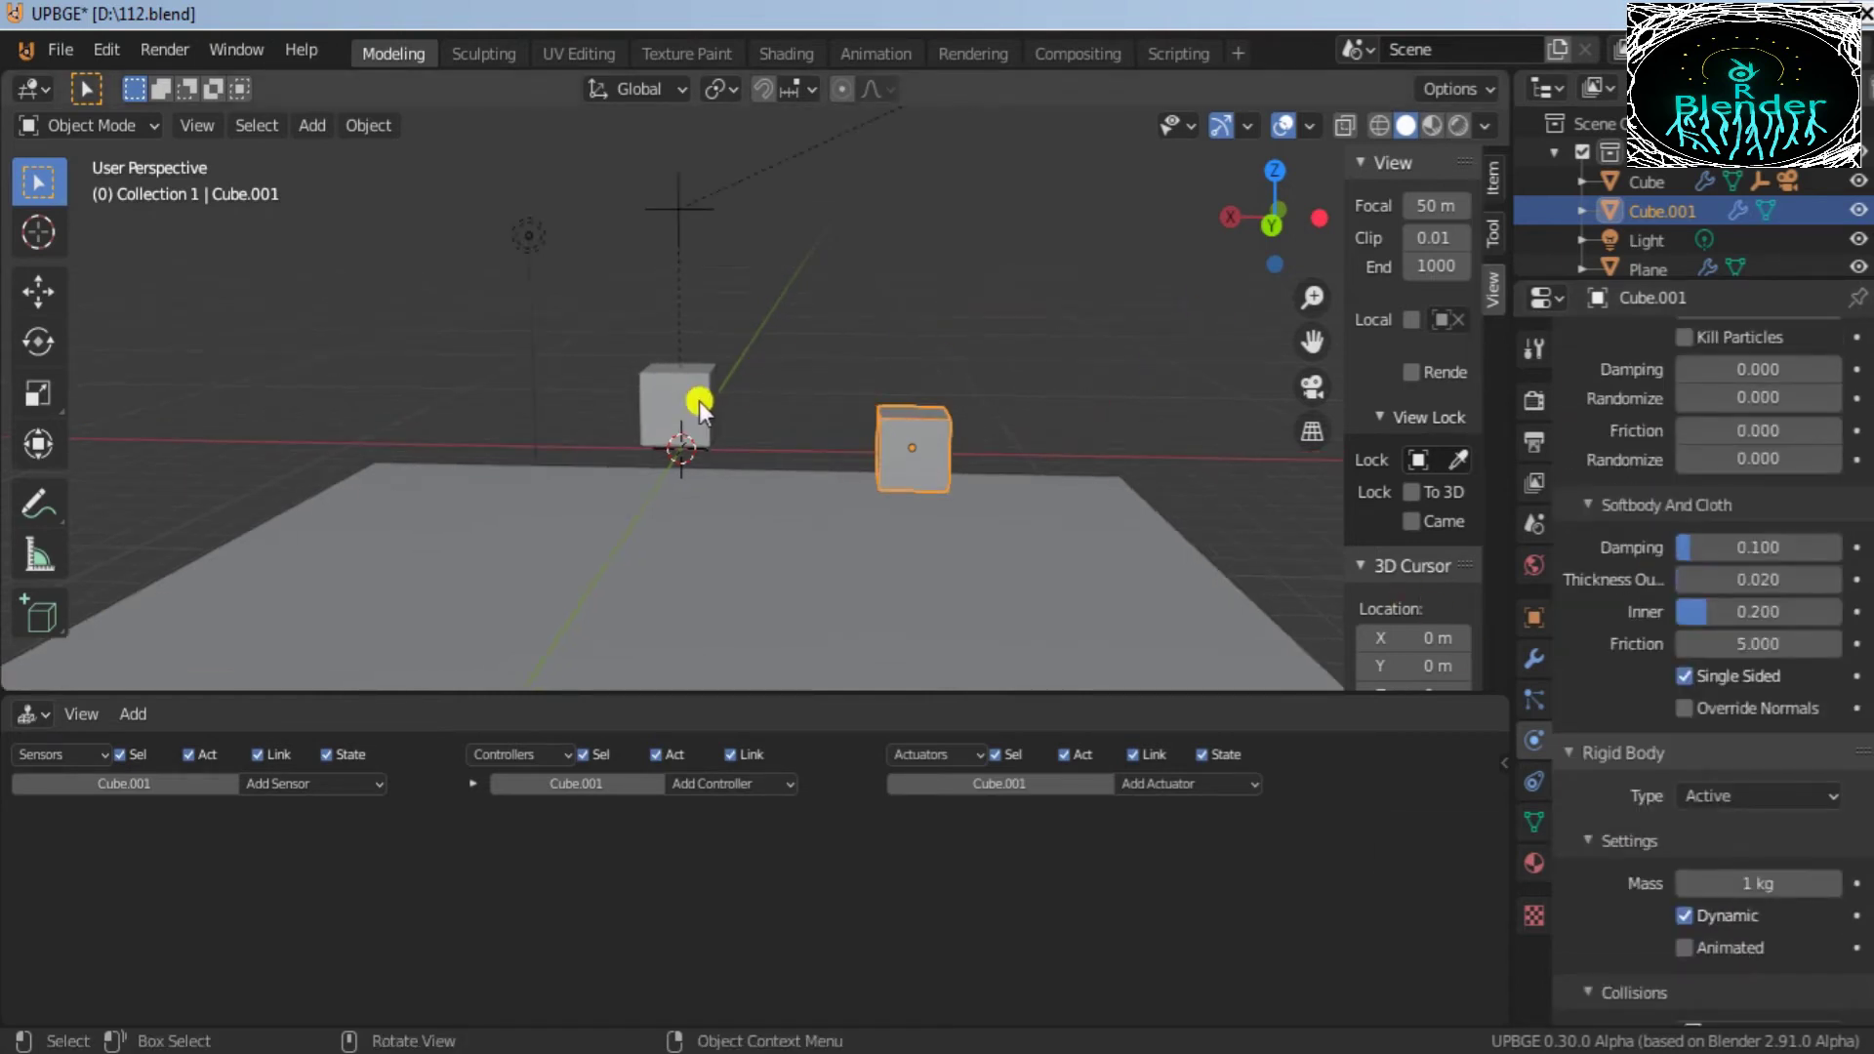
# Step: Run the game in the viewport, drive the first cube around against Cube.001 in all directions, and stop the game
pyautogui.scroll(-2, 1046, 331)
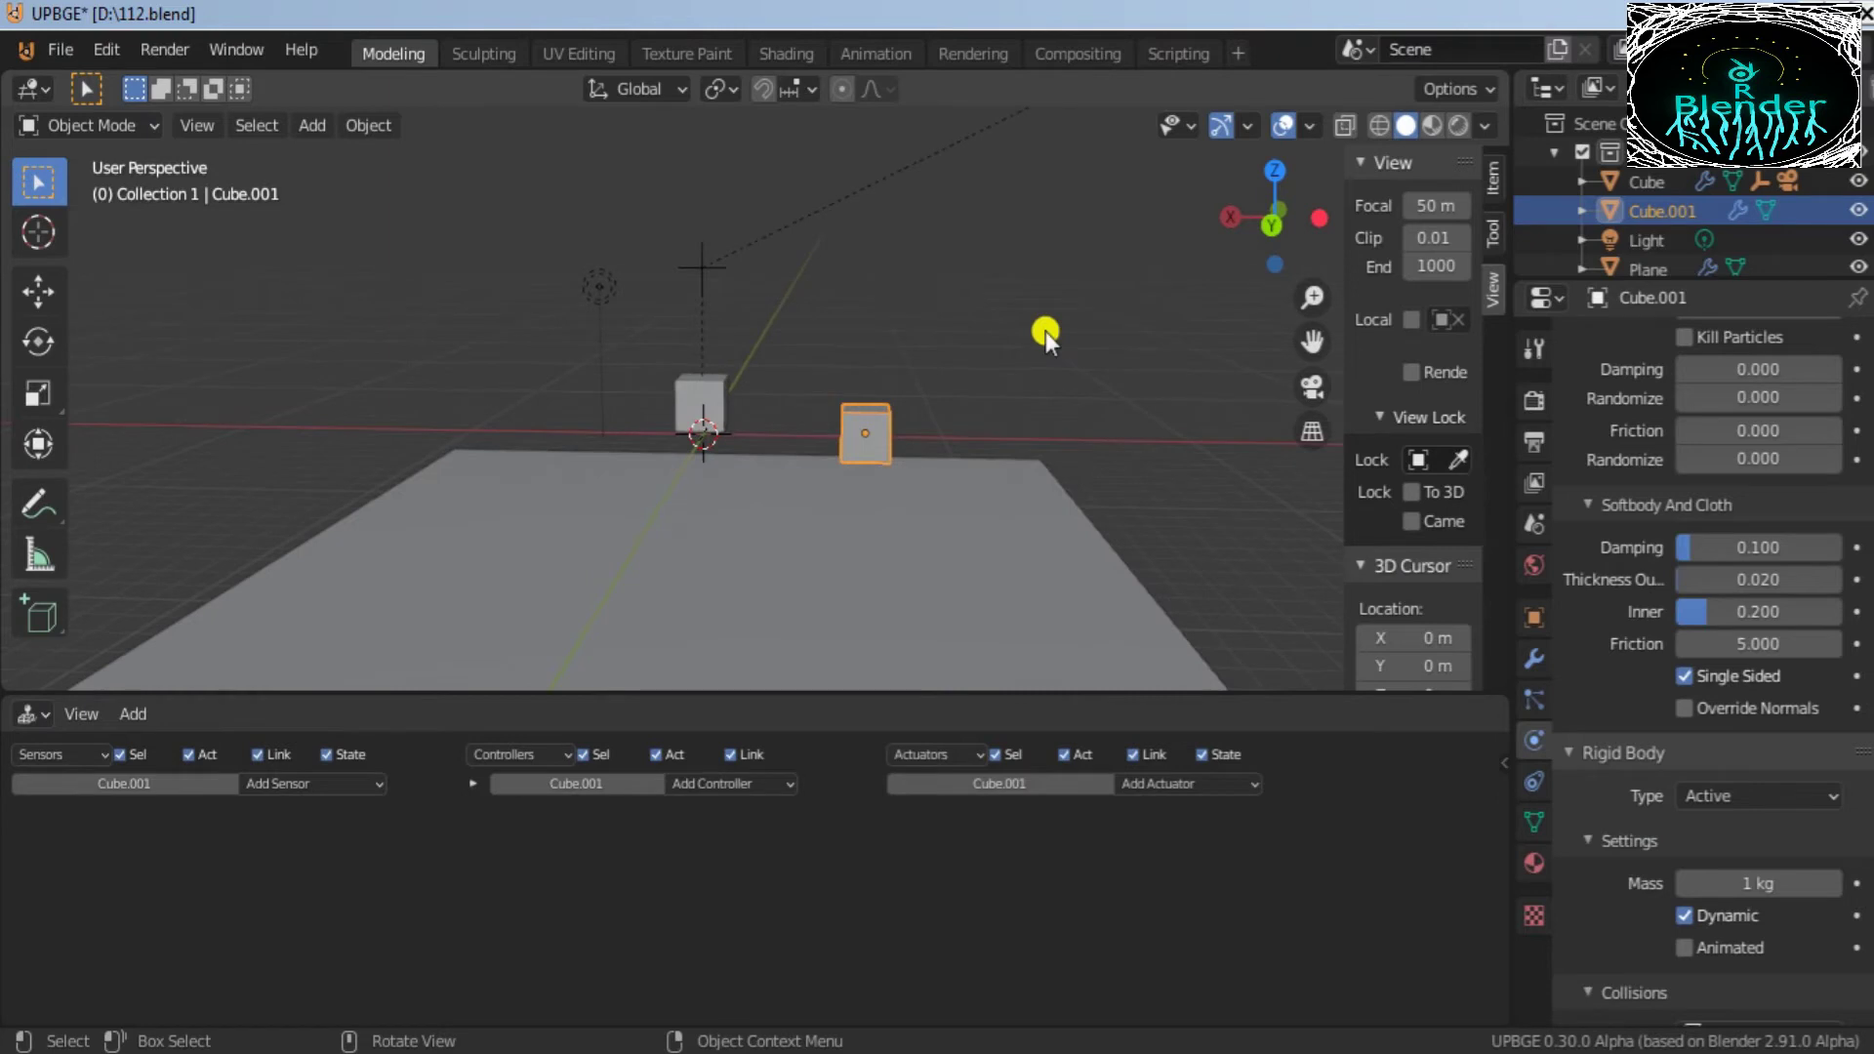
pyautogui.press('p')
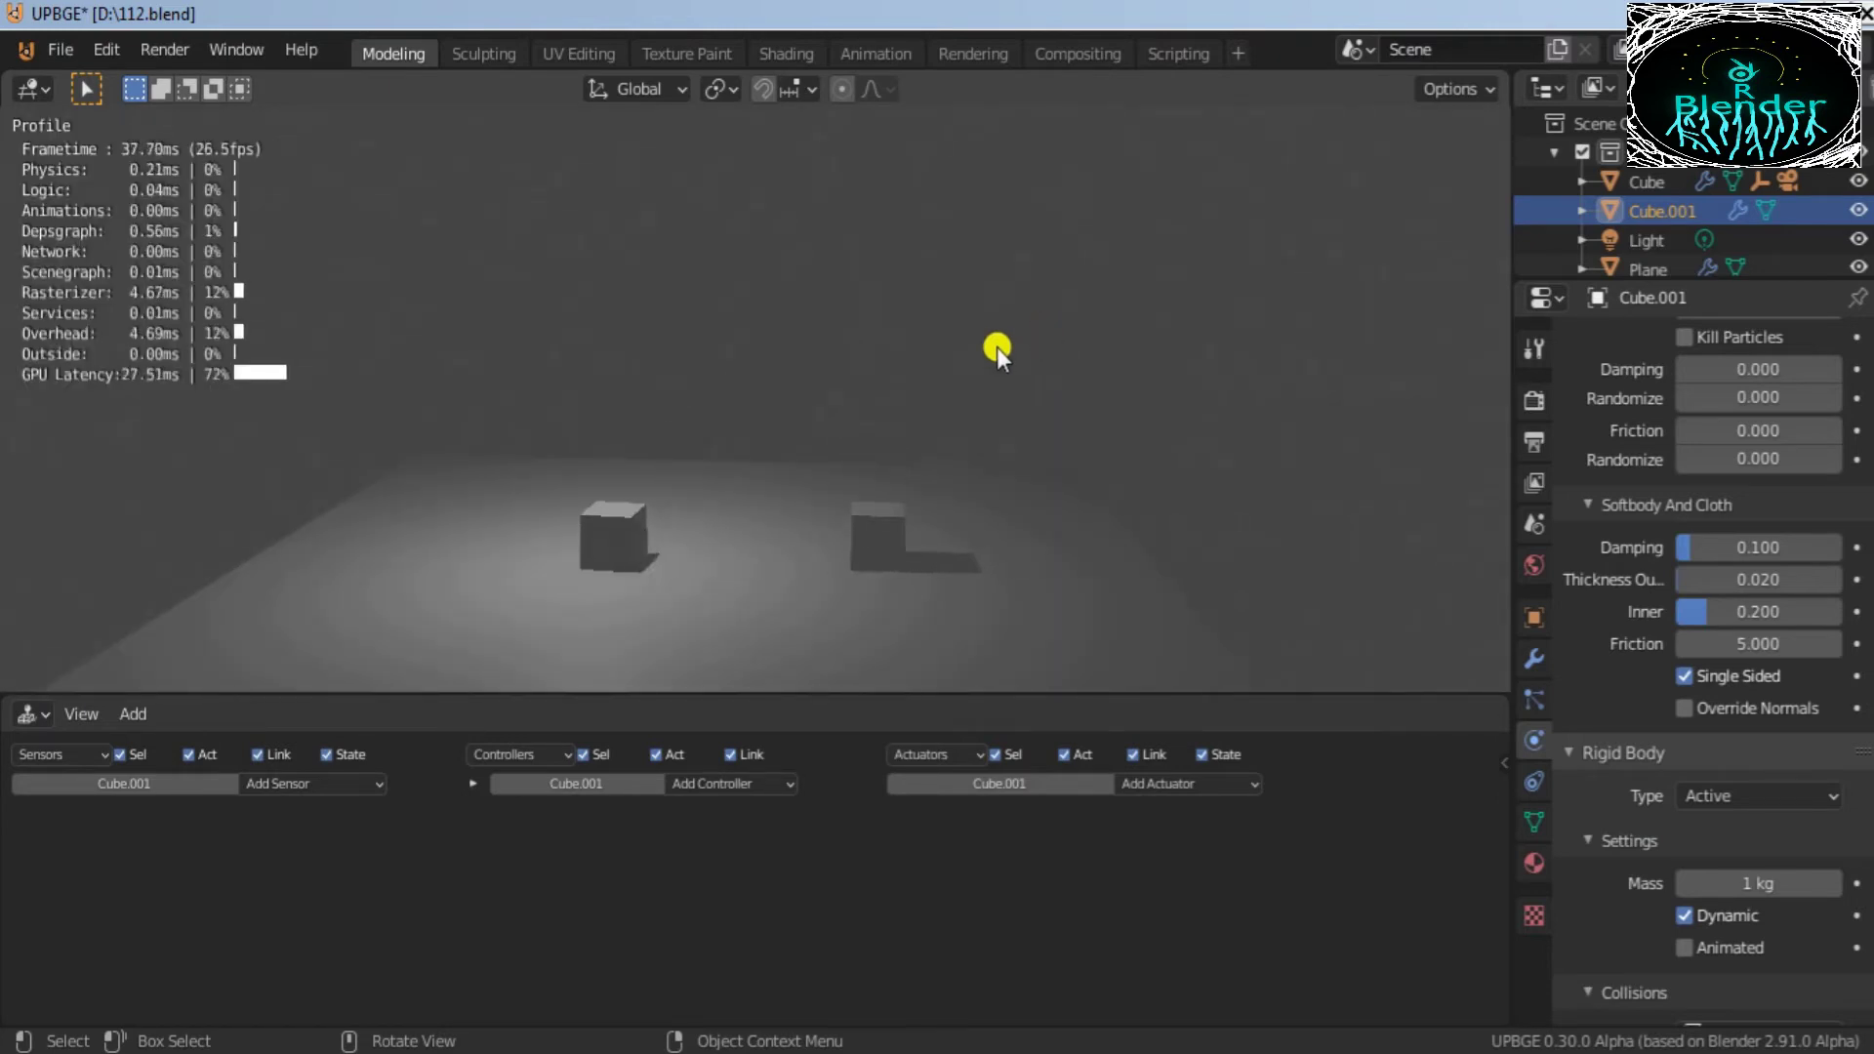
pyautogui.press('Up')
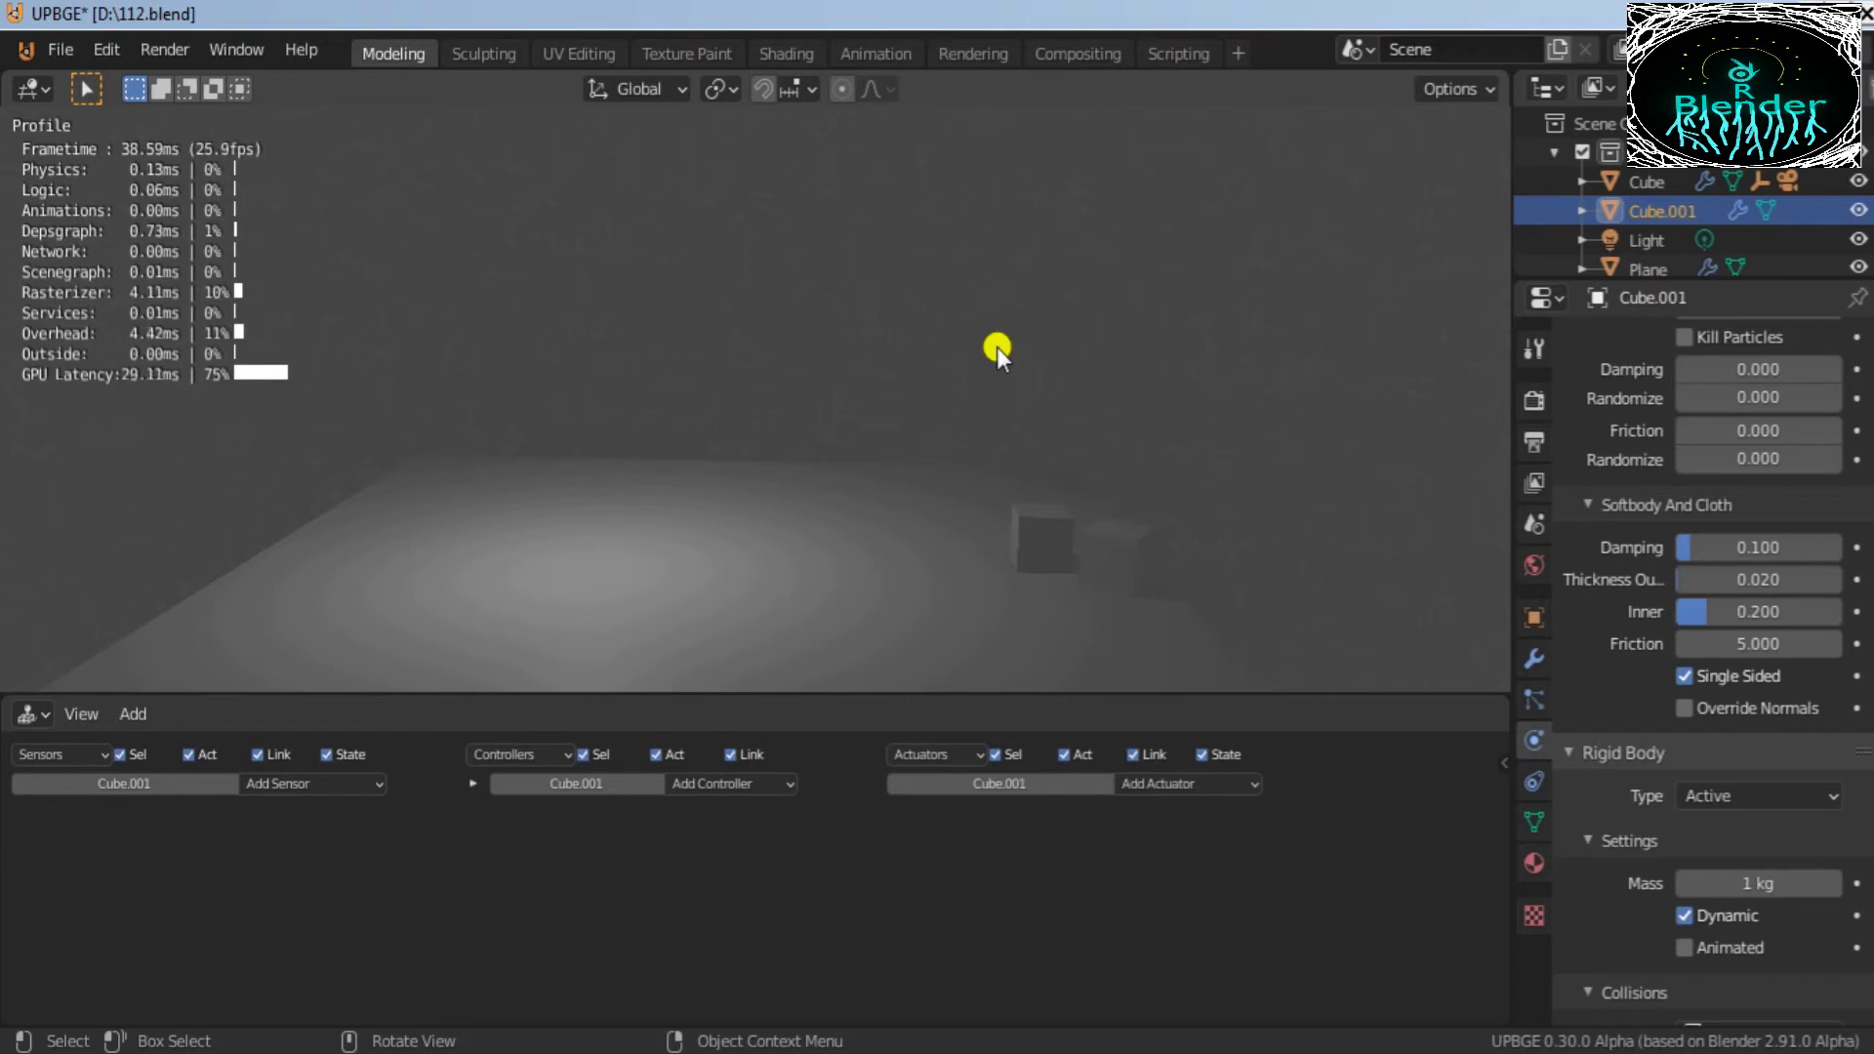
pyautogui.press('Down')
pyautogui.press('Left')
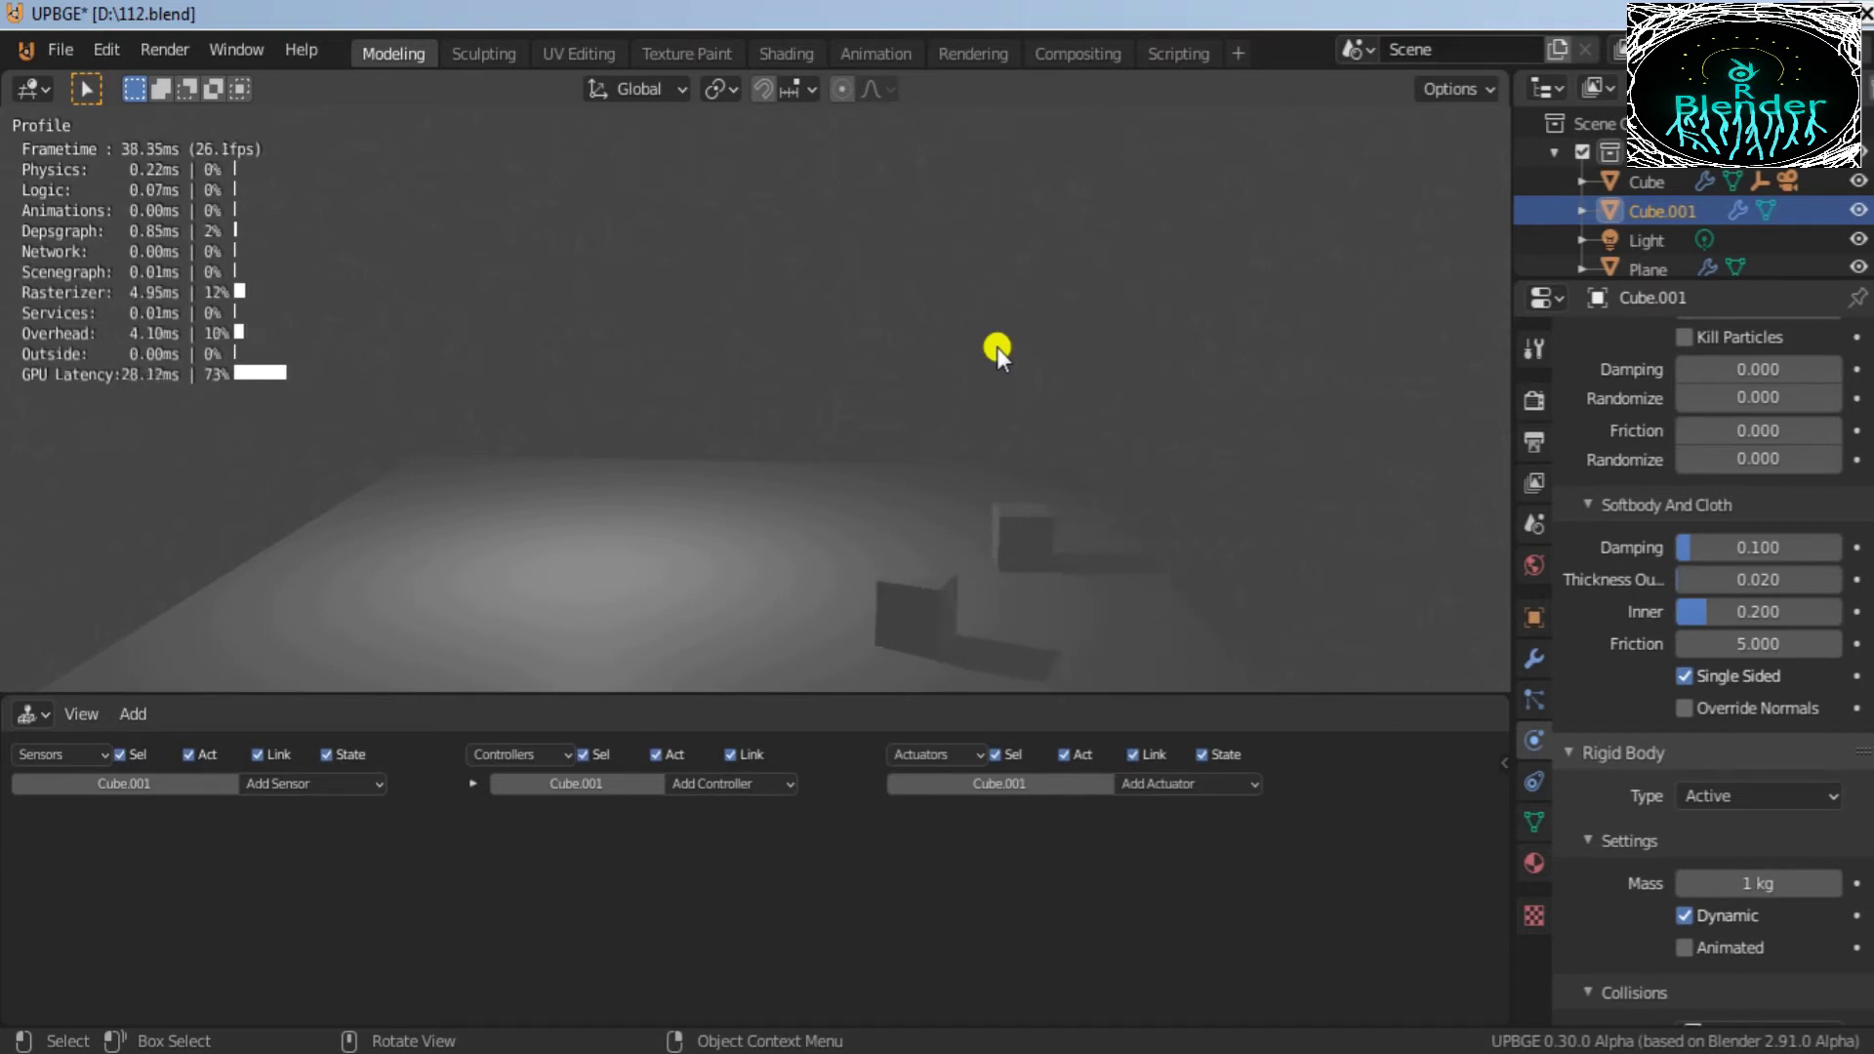
pyautogui.press('Up')
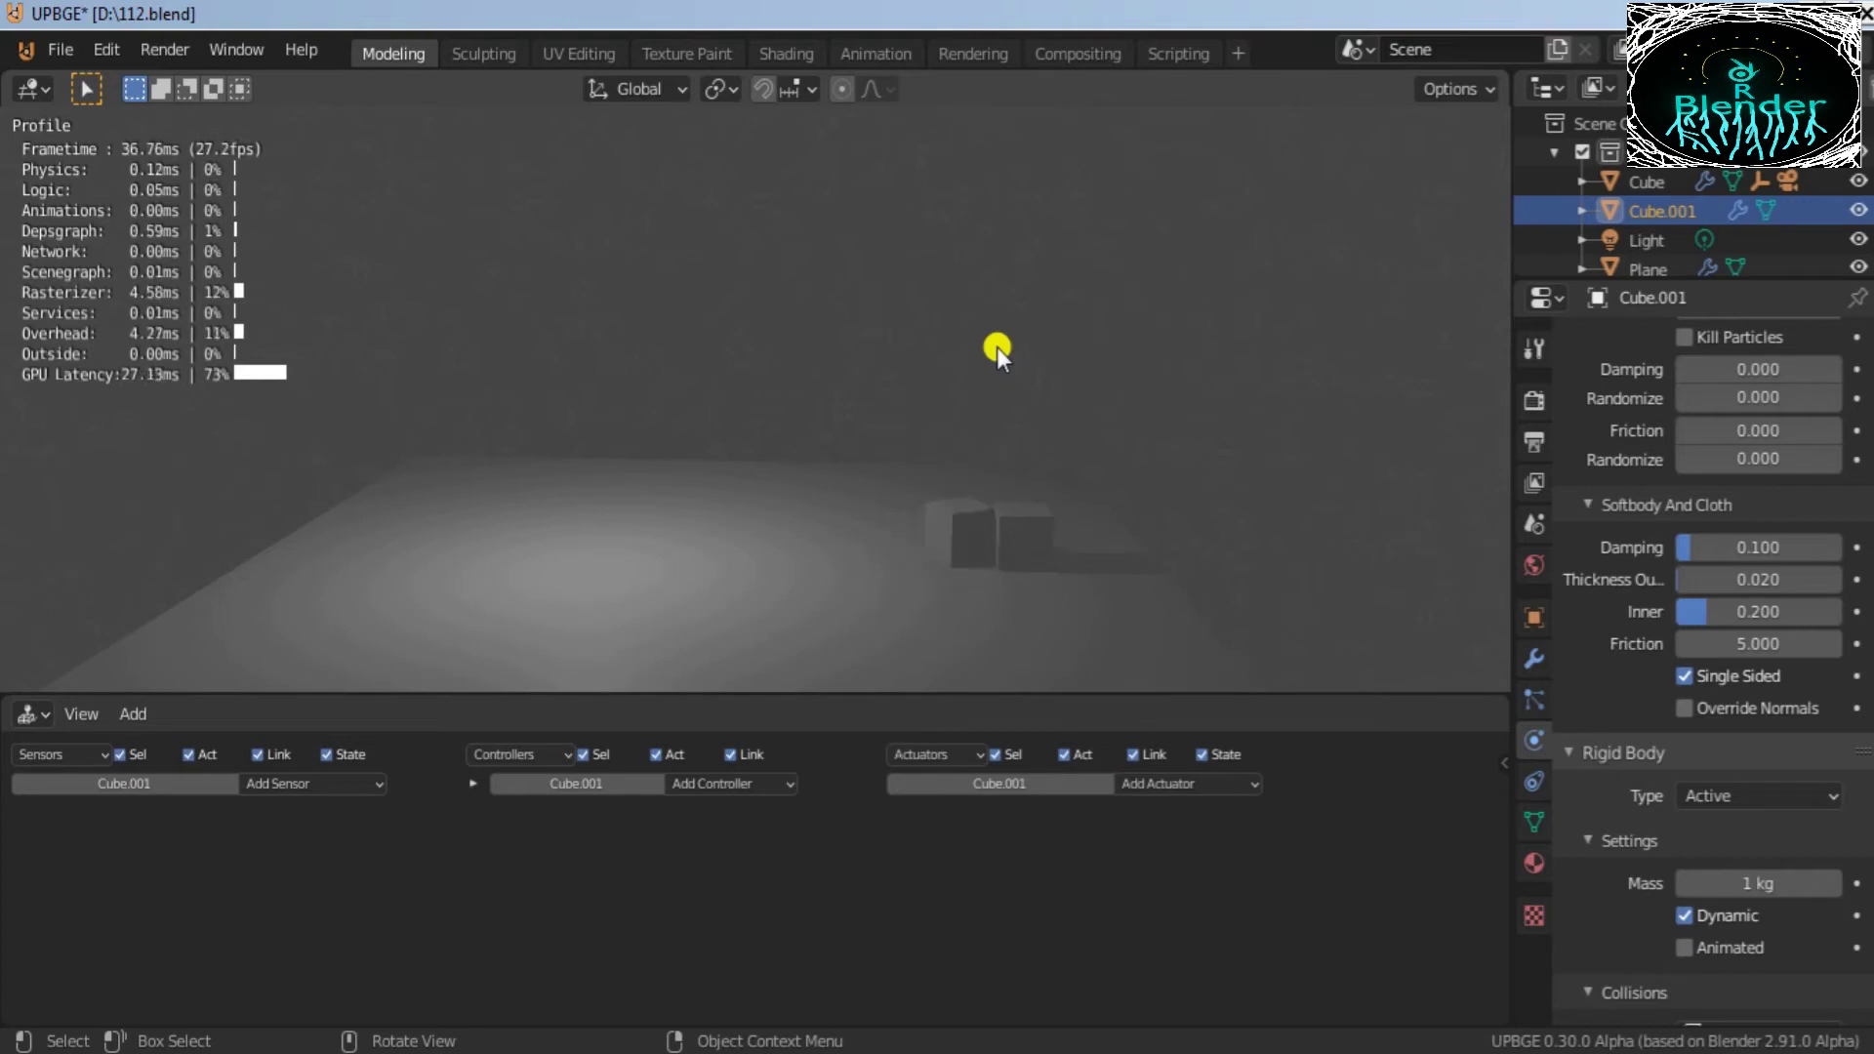
pyautogui.press('Right')
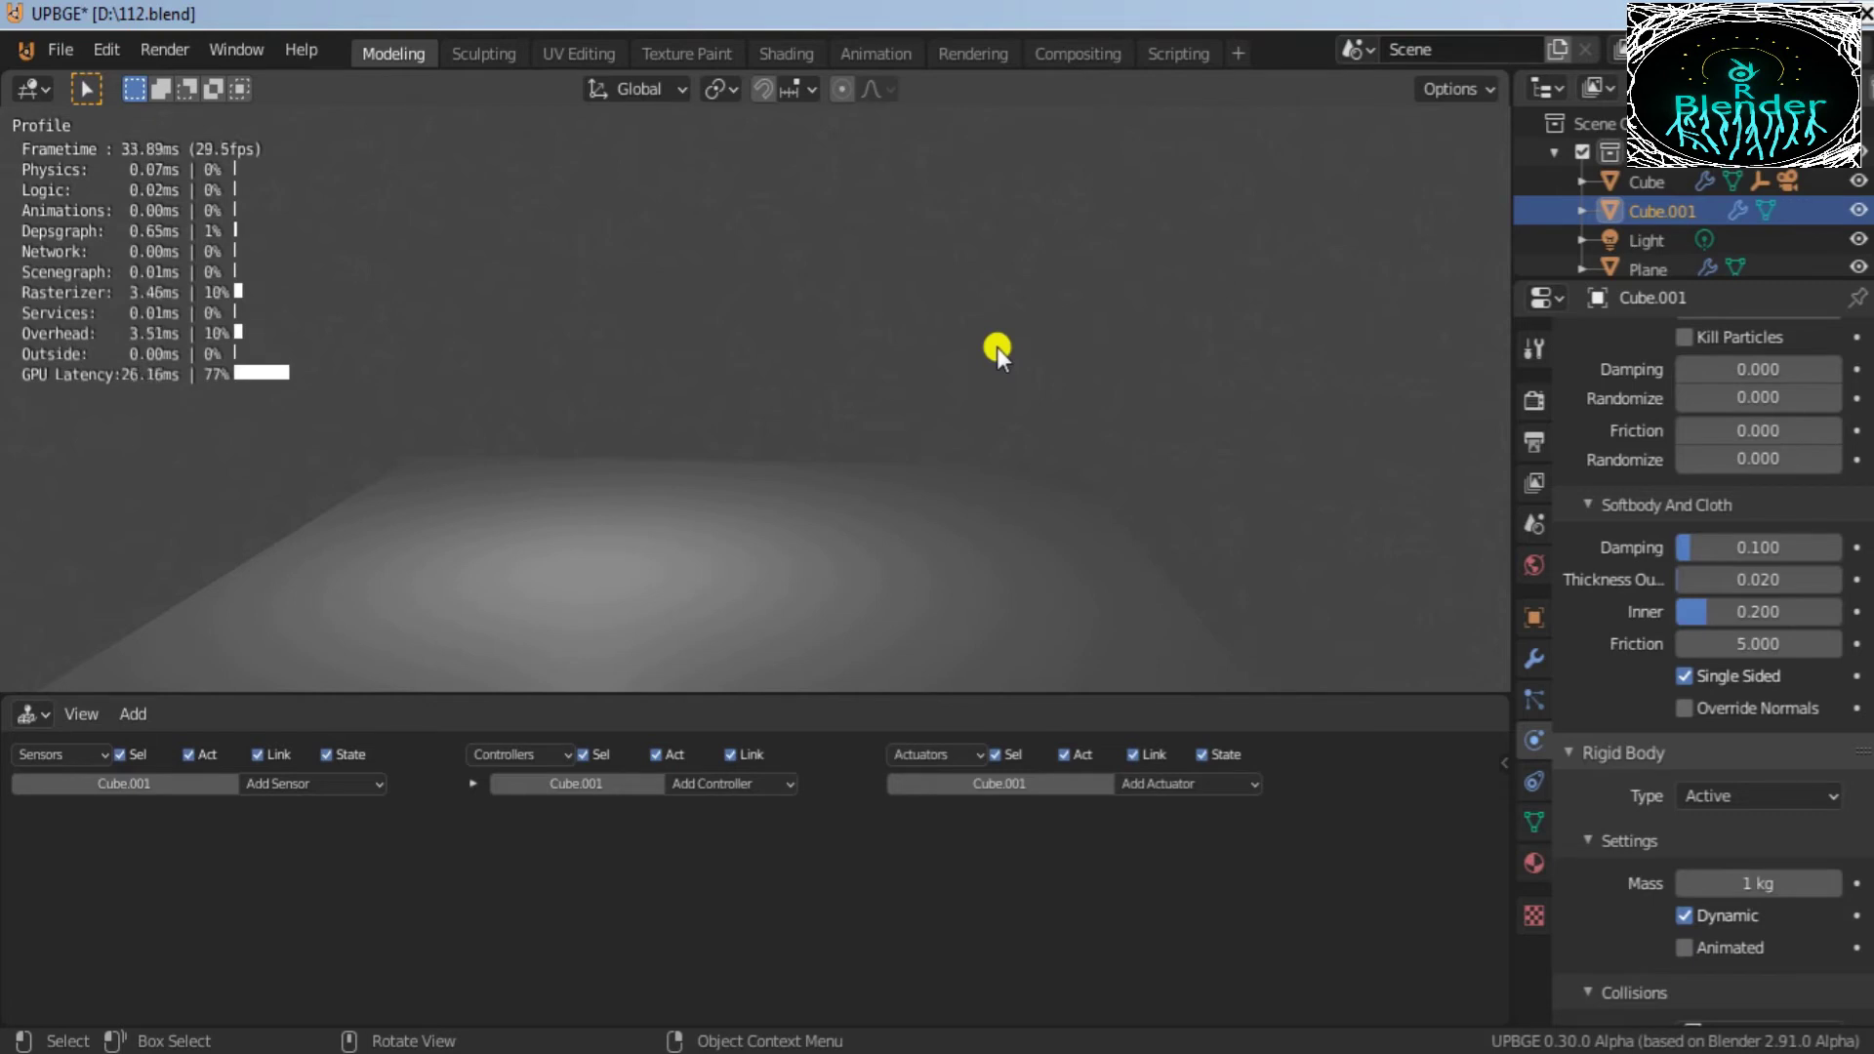
pyautogui.press('Escape')
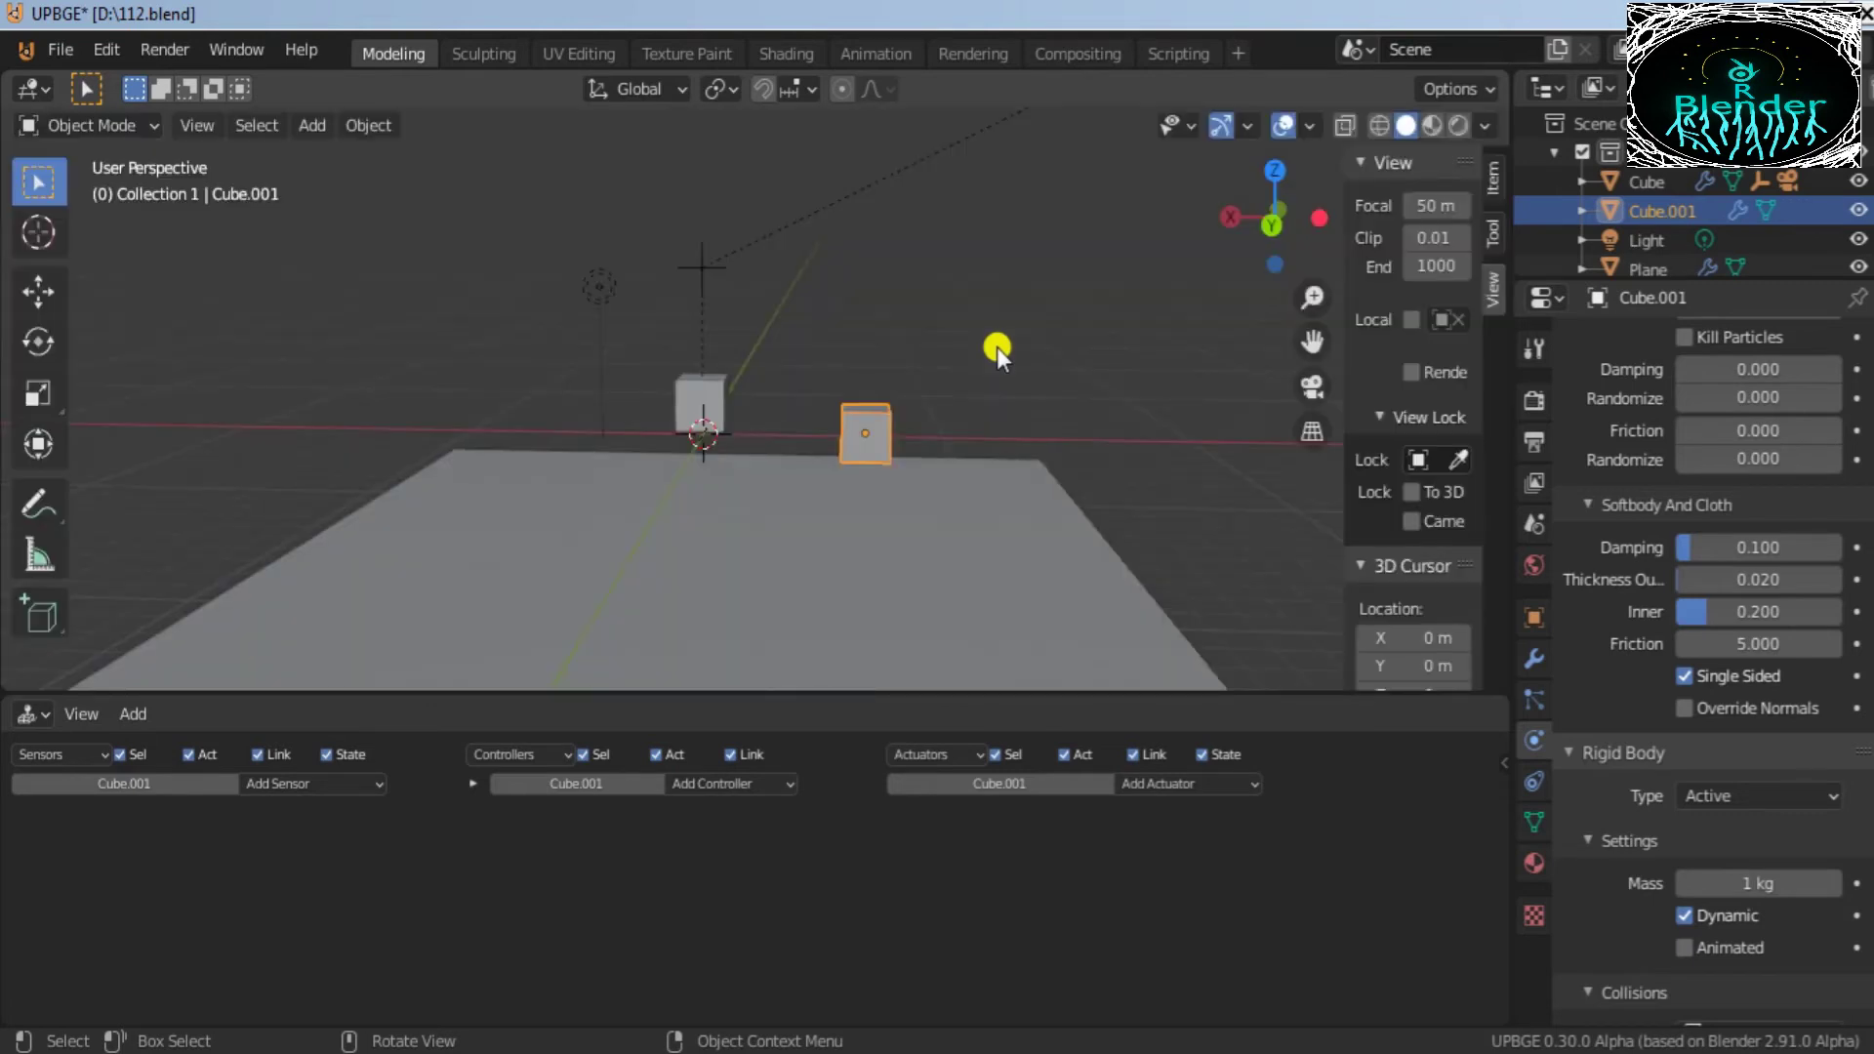
# Step: Switch to the camera view, test-run the game from the camera, and stop it
pyautogui.press('KP_0')
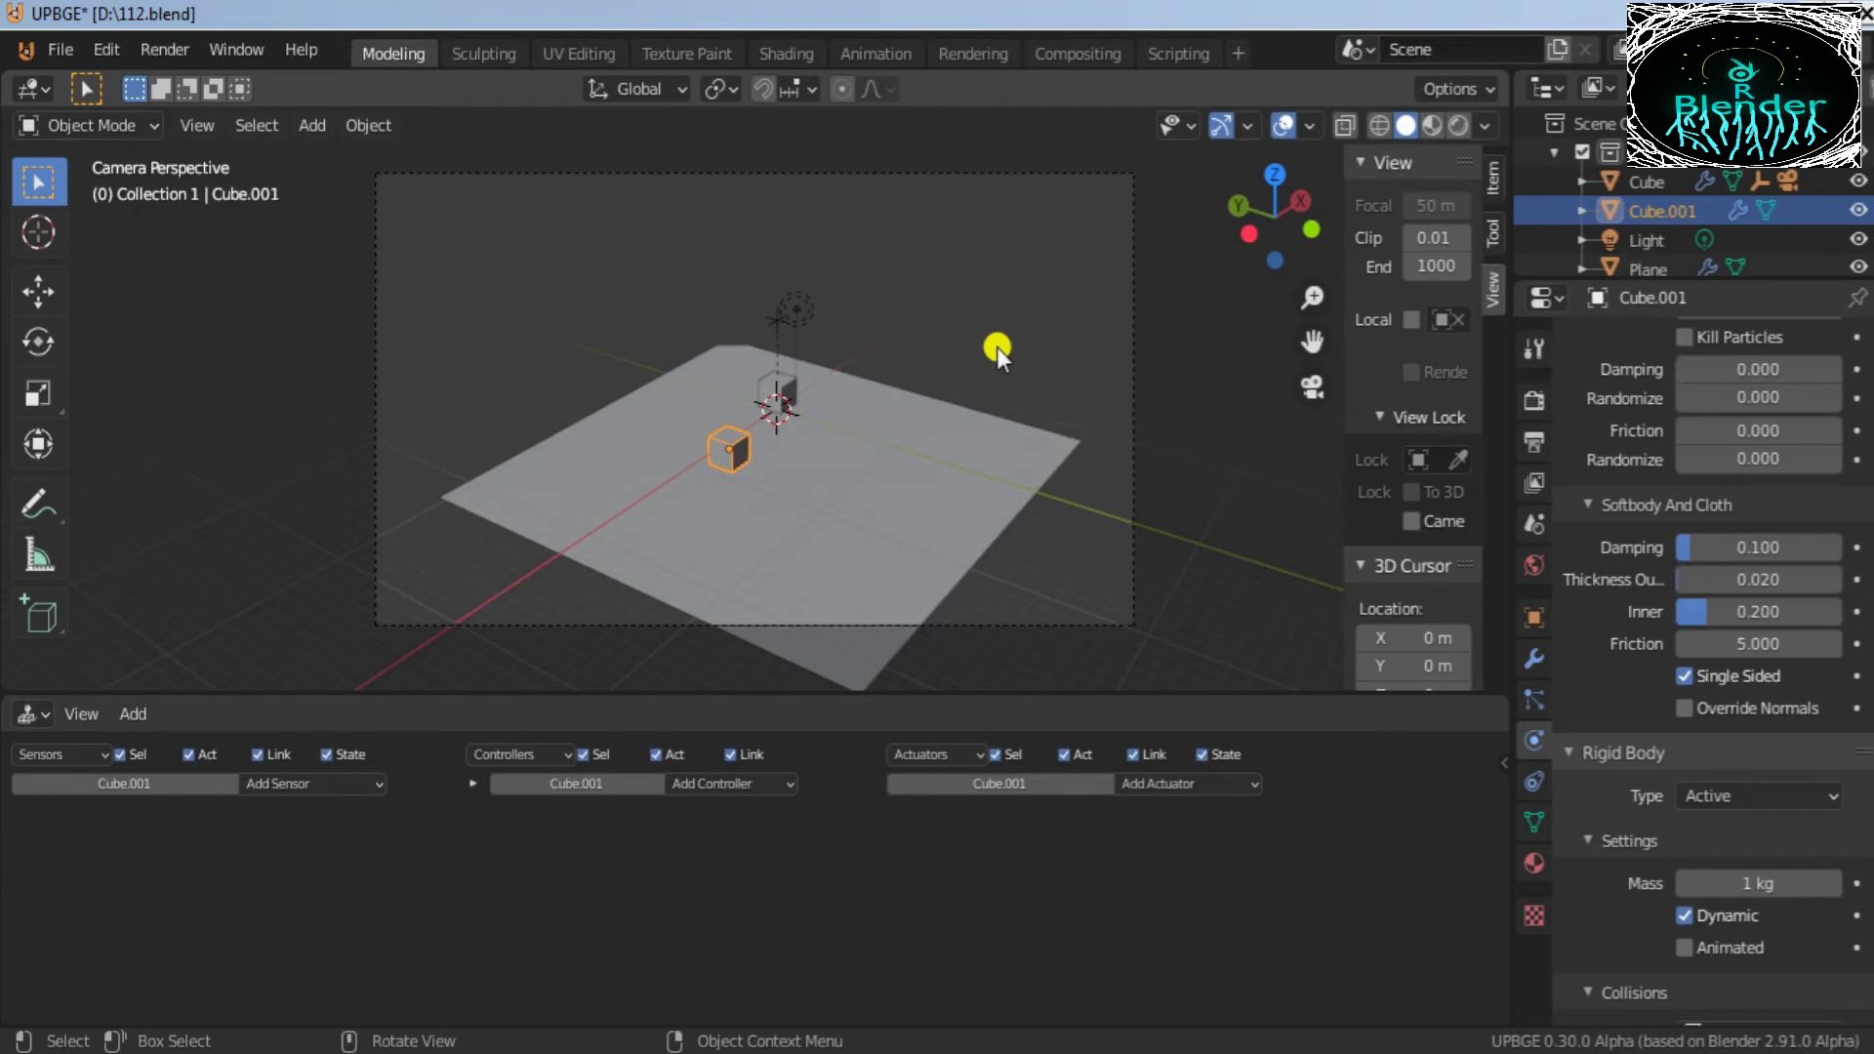
pyautogui.press('p')
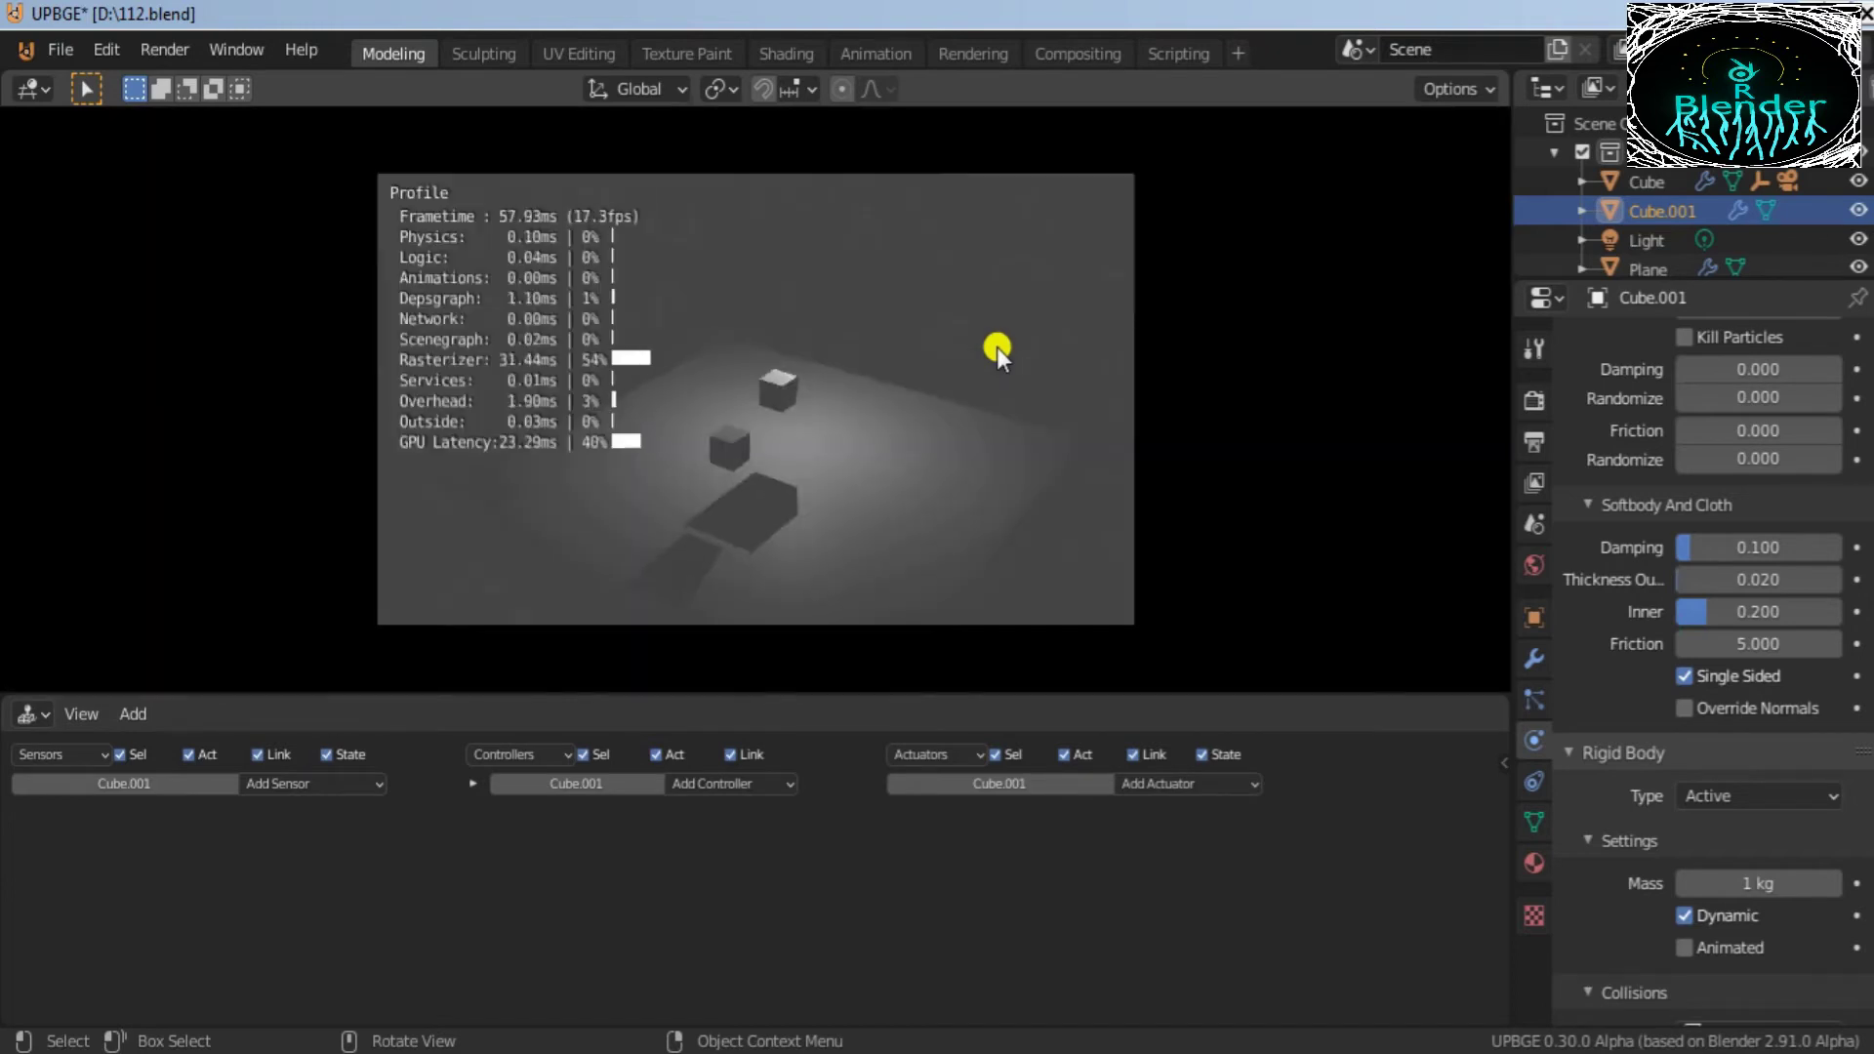
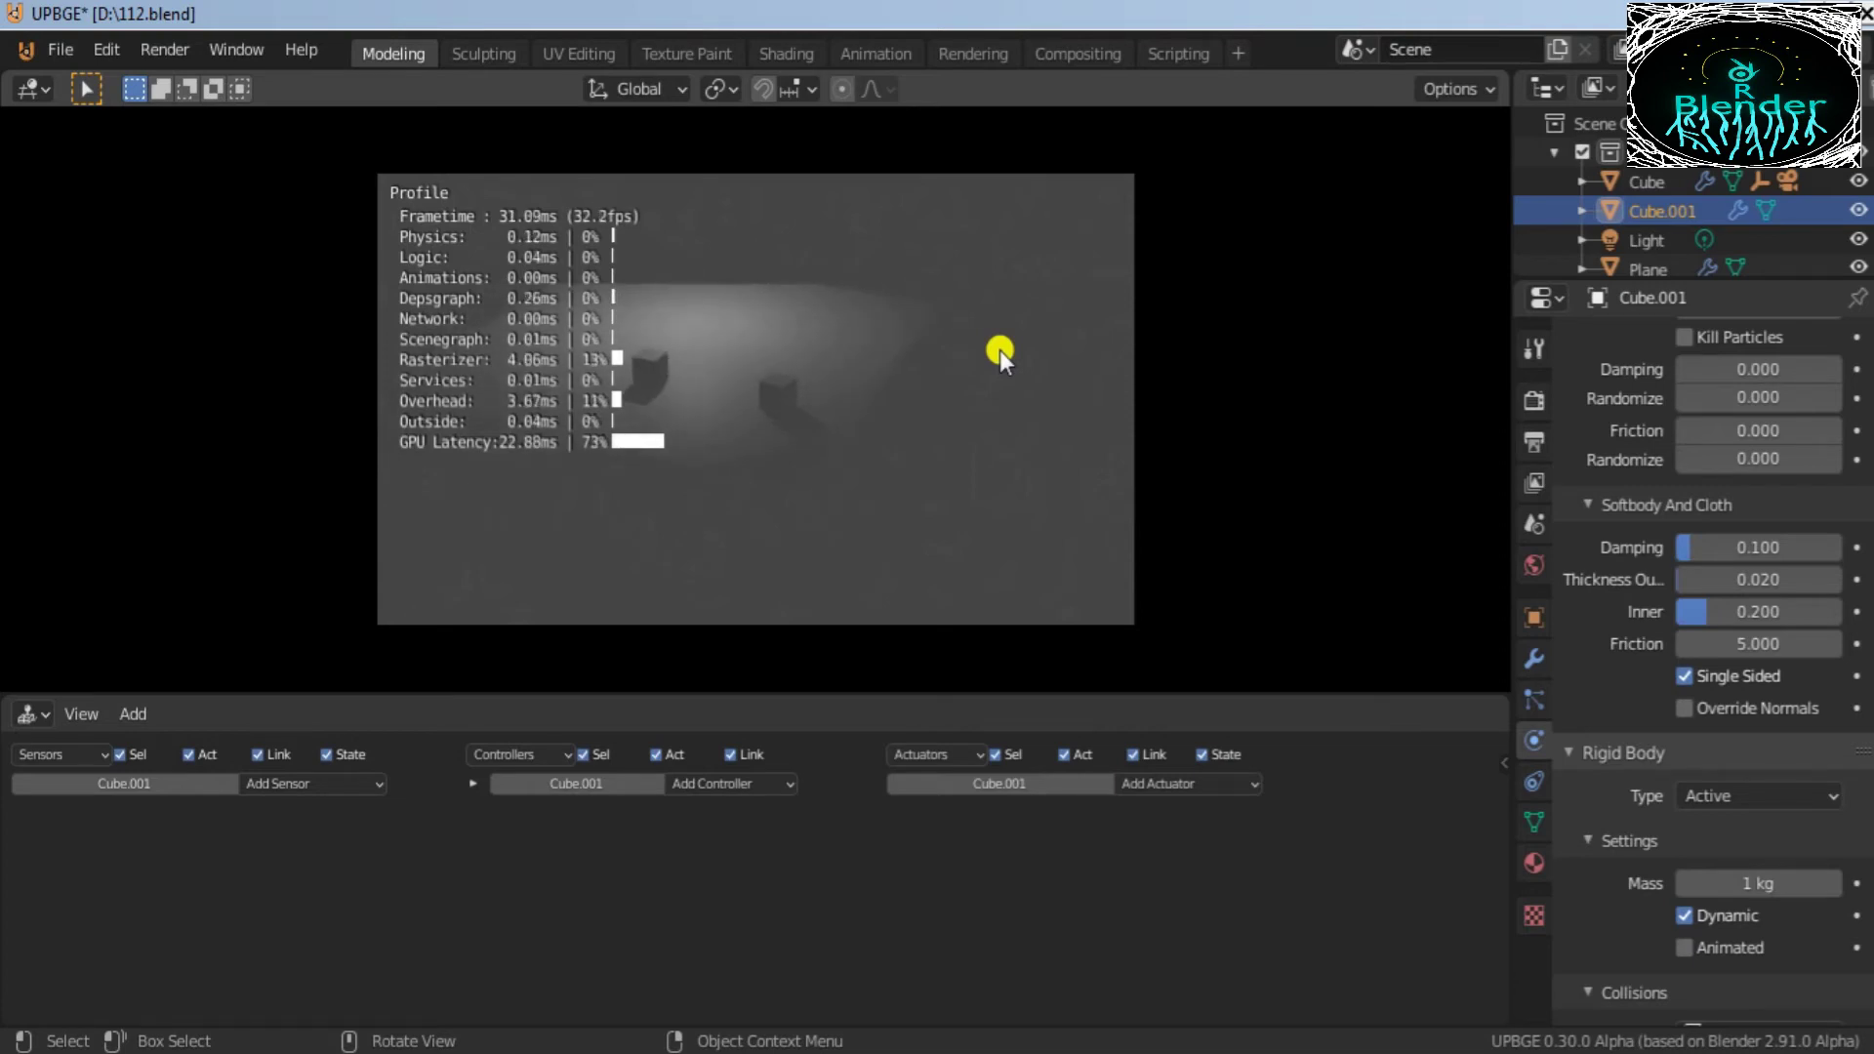
pyautogui.press('Escape')
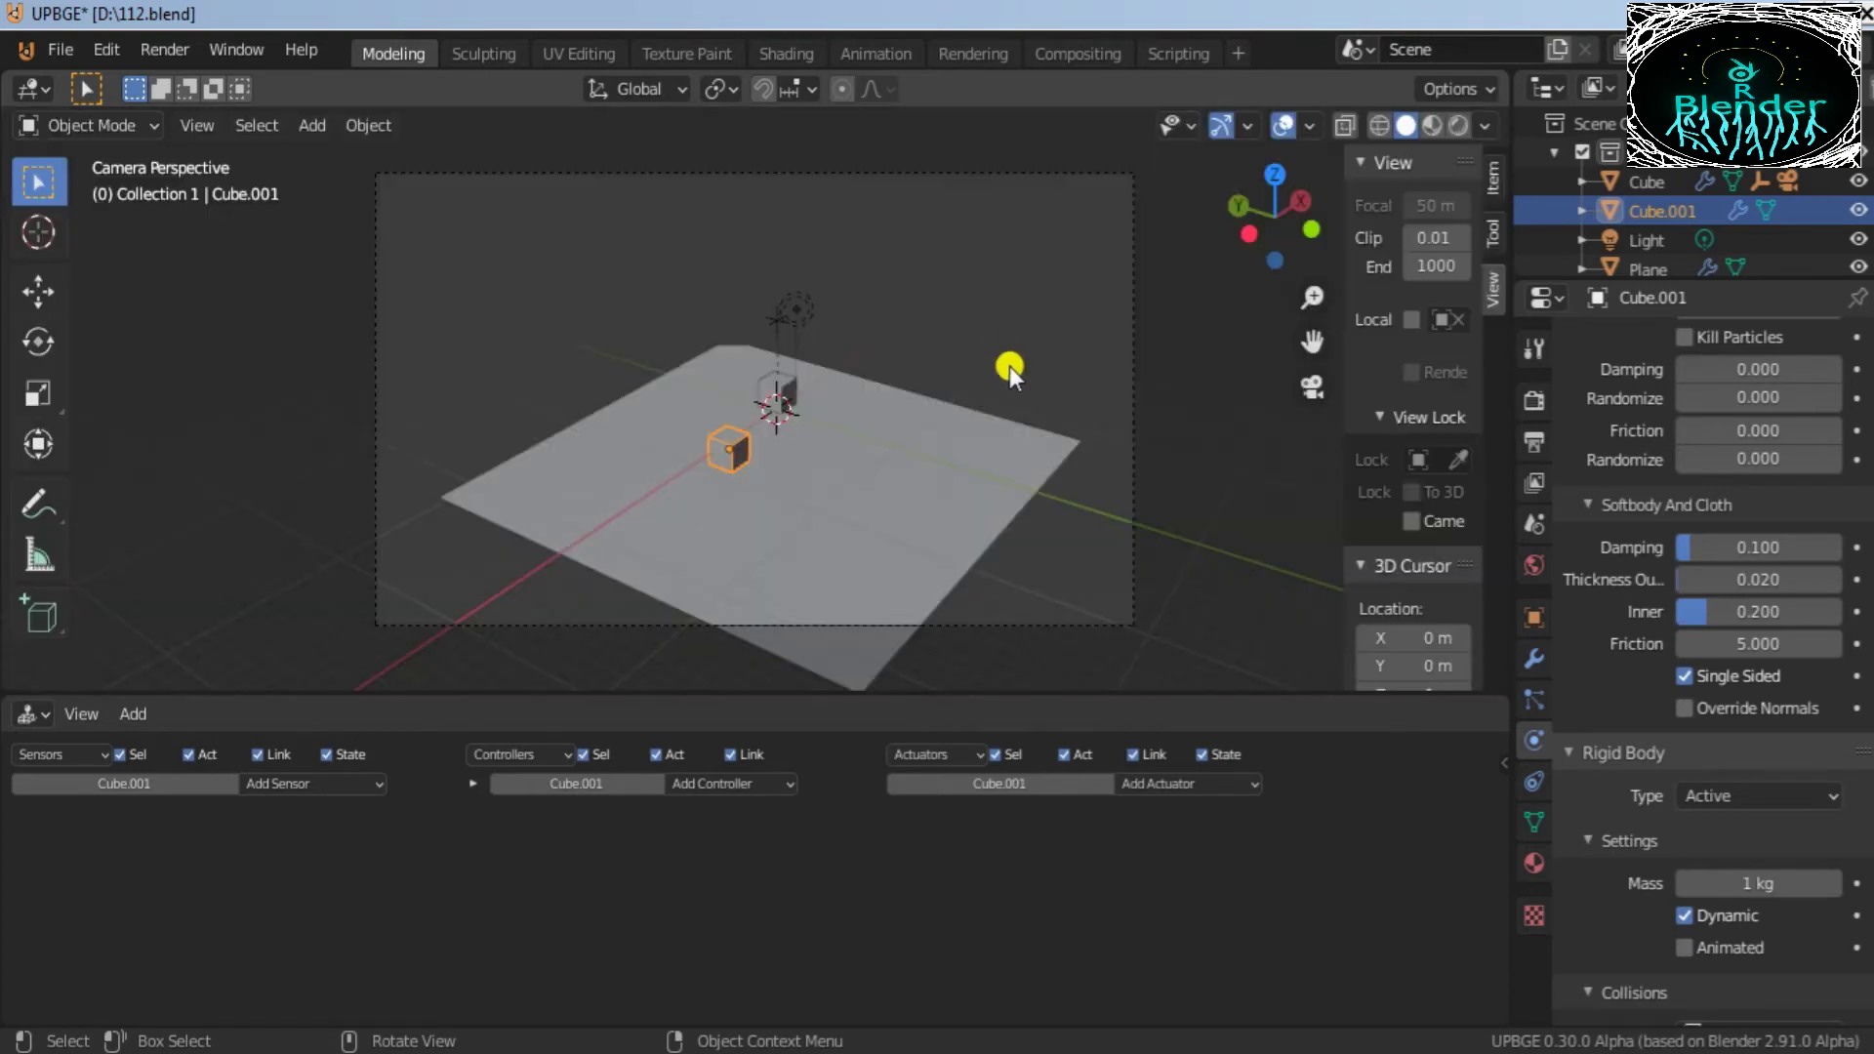
# Step: Select the camera, leave the camera view, and save the file
pyautogui.click(1133, 337)
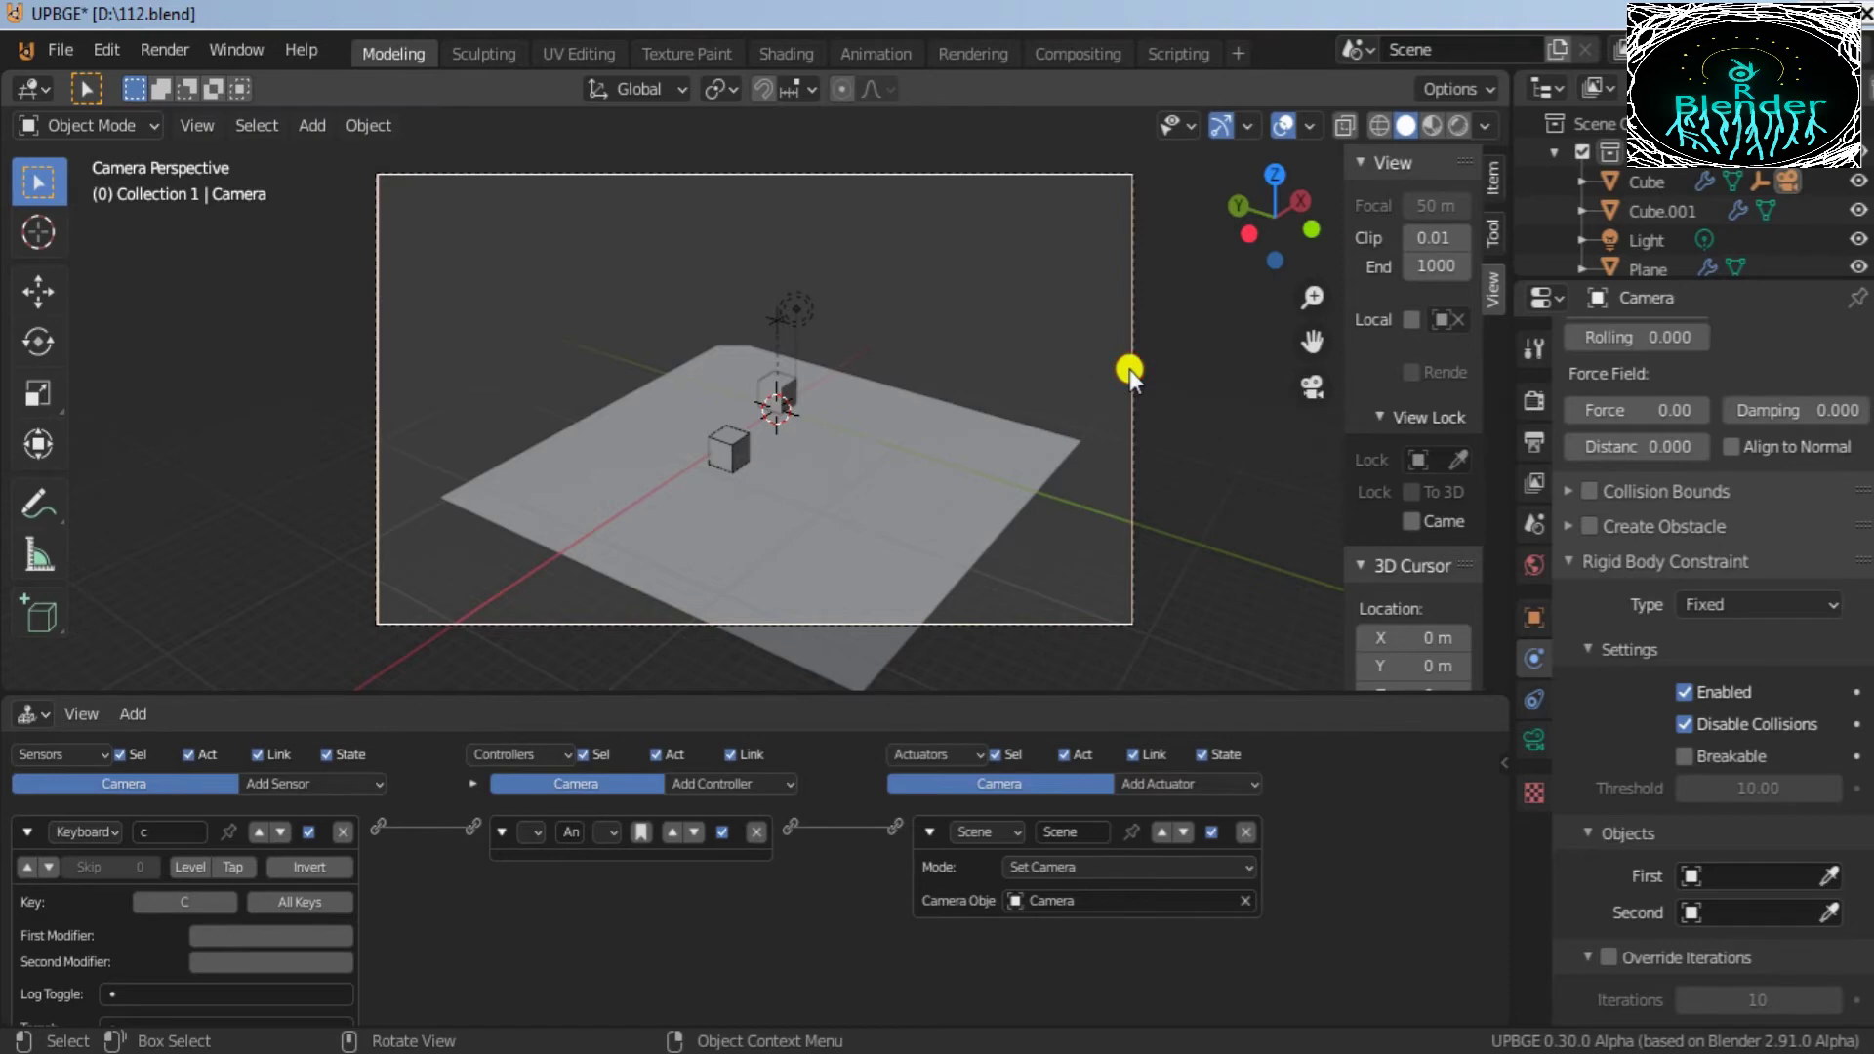
pyautogui.moveTo(1291, 232)
pyautogui.mouseDown()
pyautogui.moveTo(105, 193)
pyautogui.moveTo(256, 131)
pyautogui.moveTo(107, 336)
pyautogui.moveTo(1272, 347)
pyautogui.moveTo(1272, 201)
pyautogui.moveTo(1268, 222)
pyautogui.mouseUp()
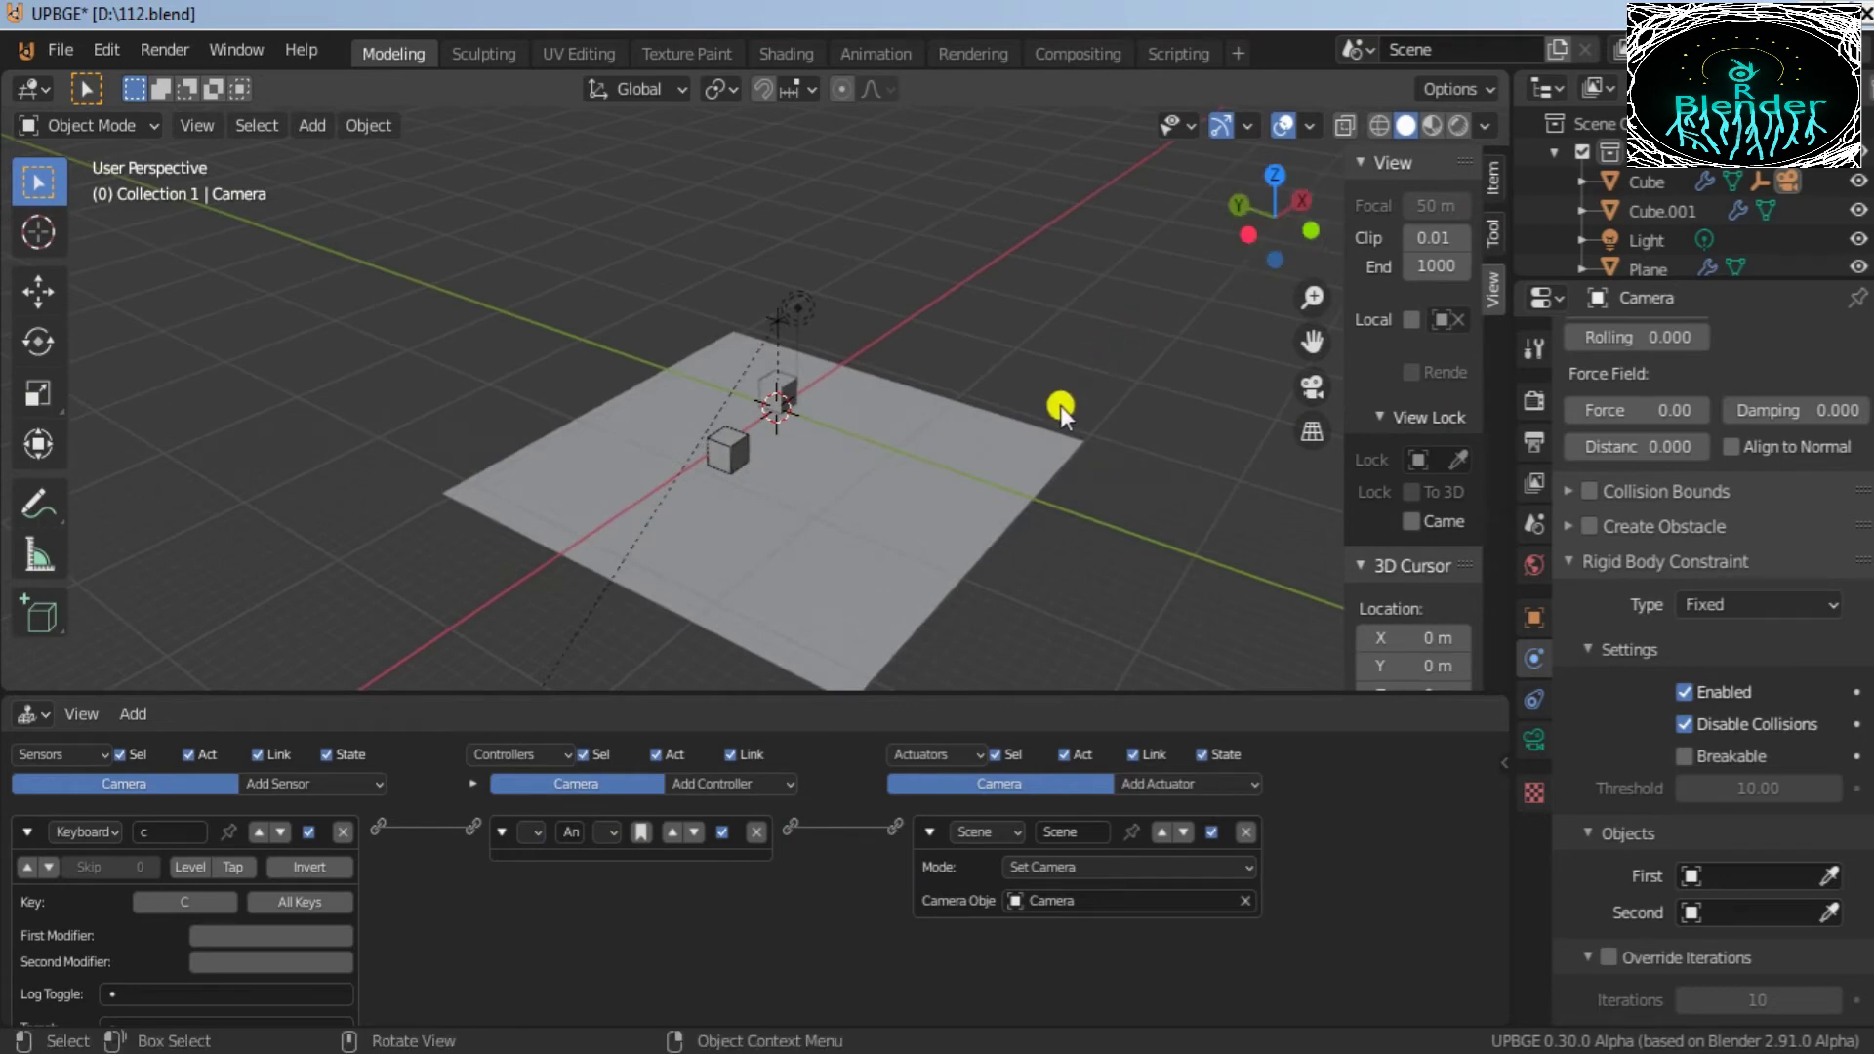
pyautogui.hotkey('ctrl', 's')
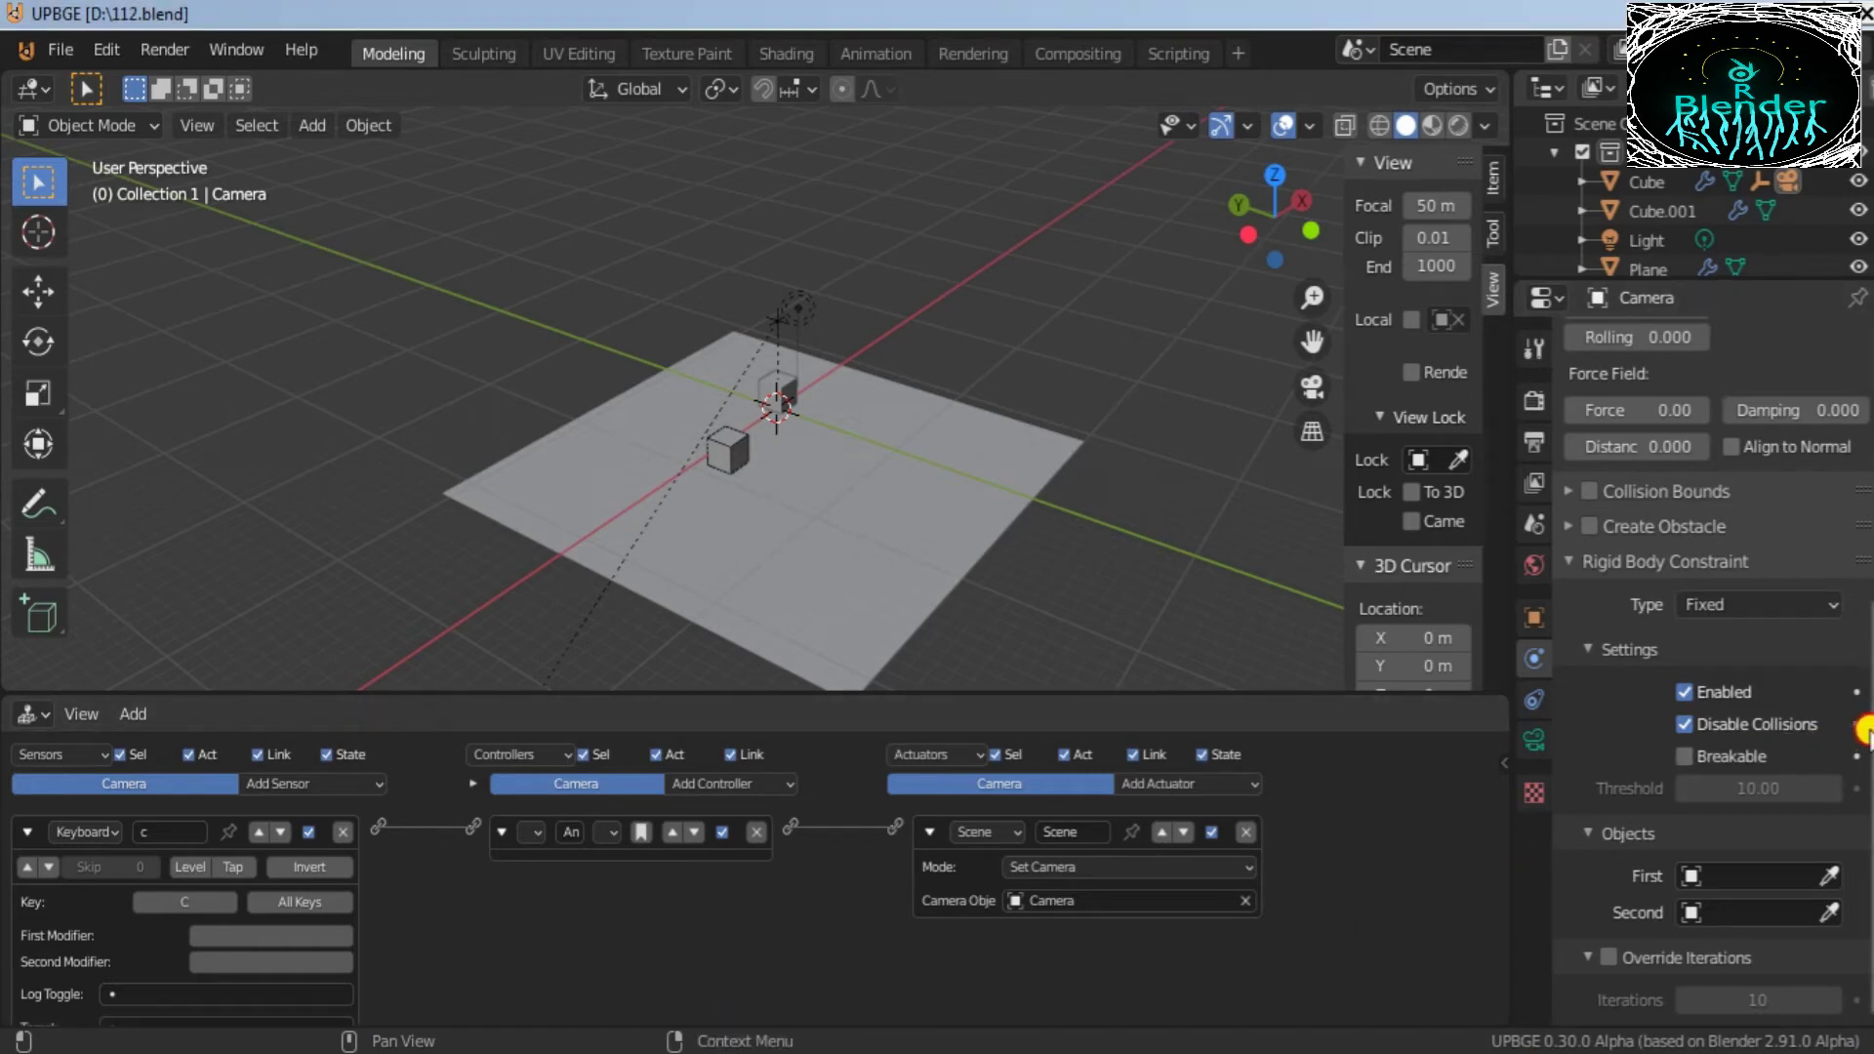
# Step: Move the camera and rotate it freehand in the left orthographic view
pyautogui.moveTo(1871, 734); pyautogui.dragTo(1872, 732)
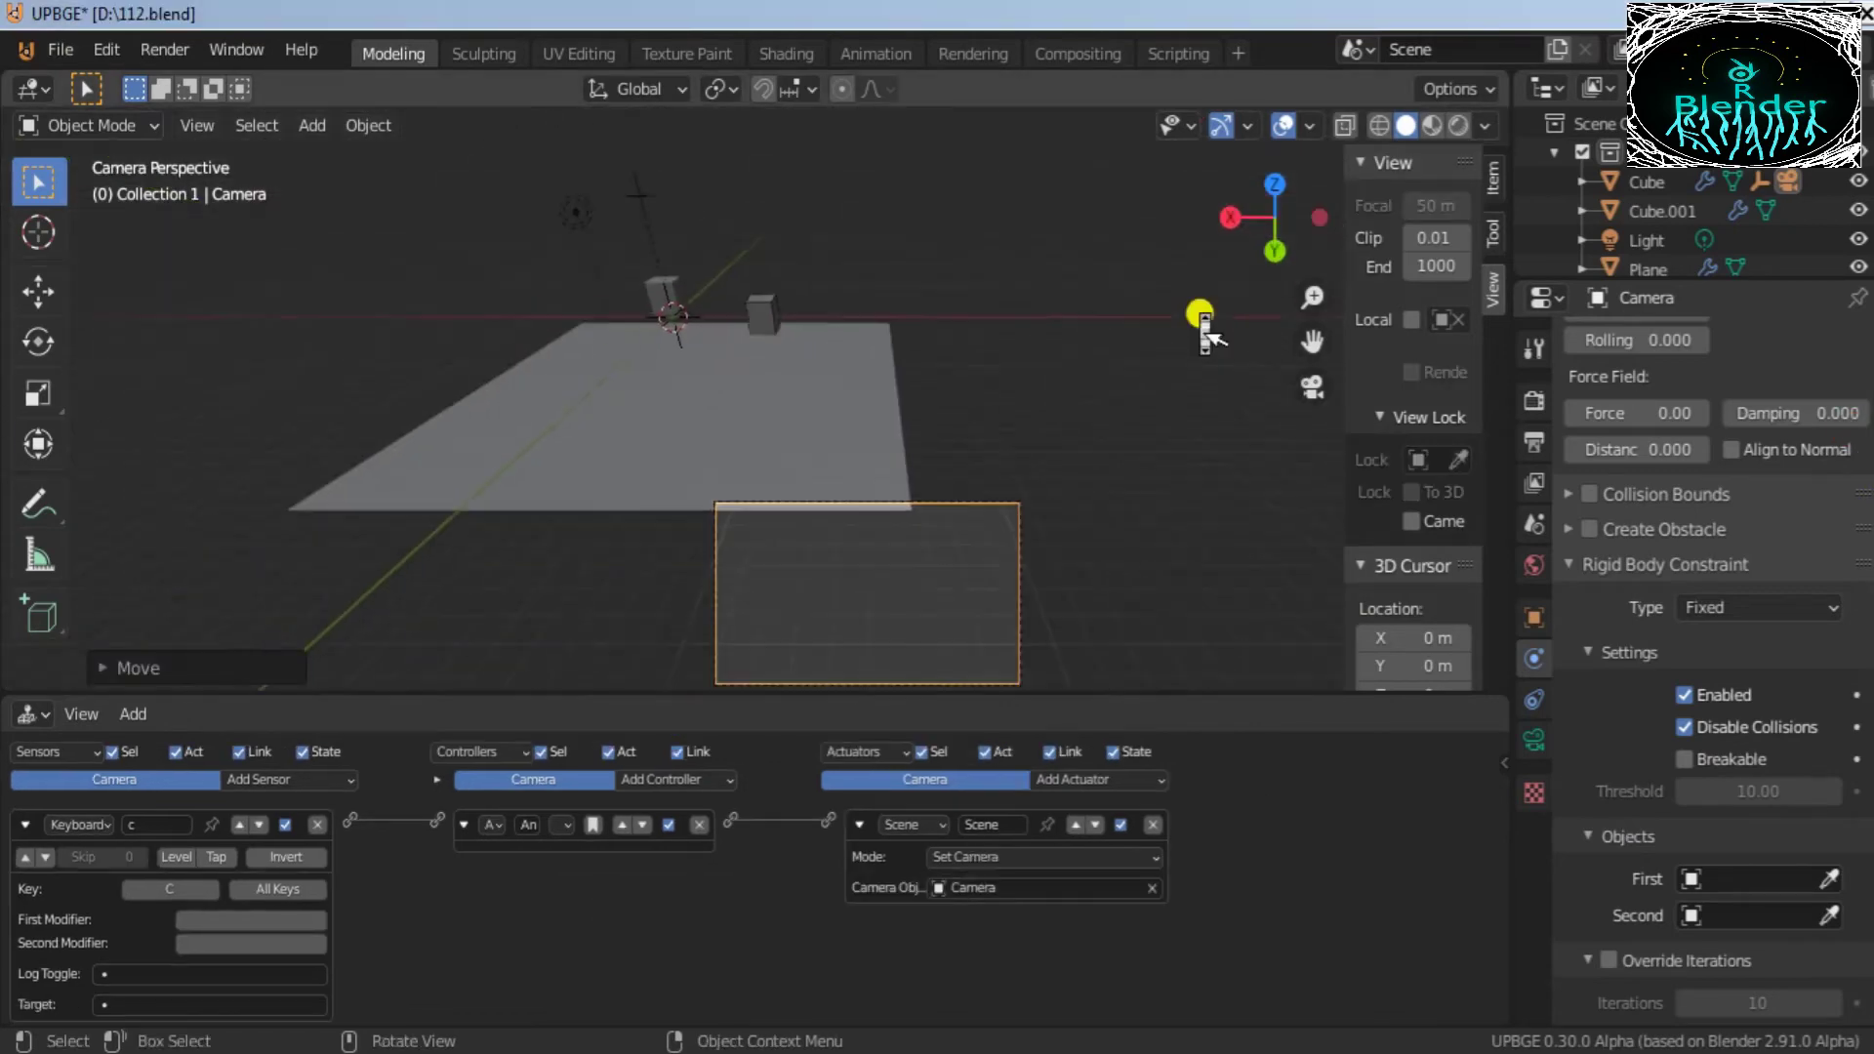
pyautogui.click(1277, 258)
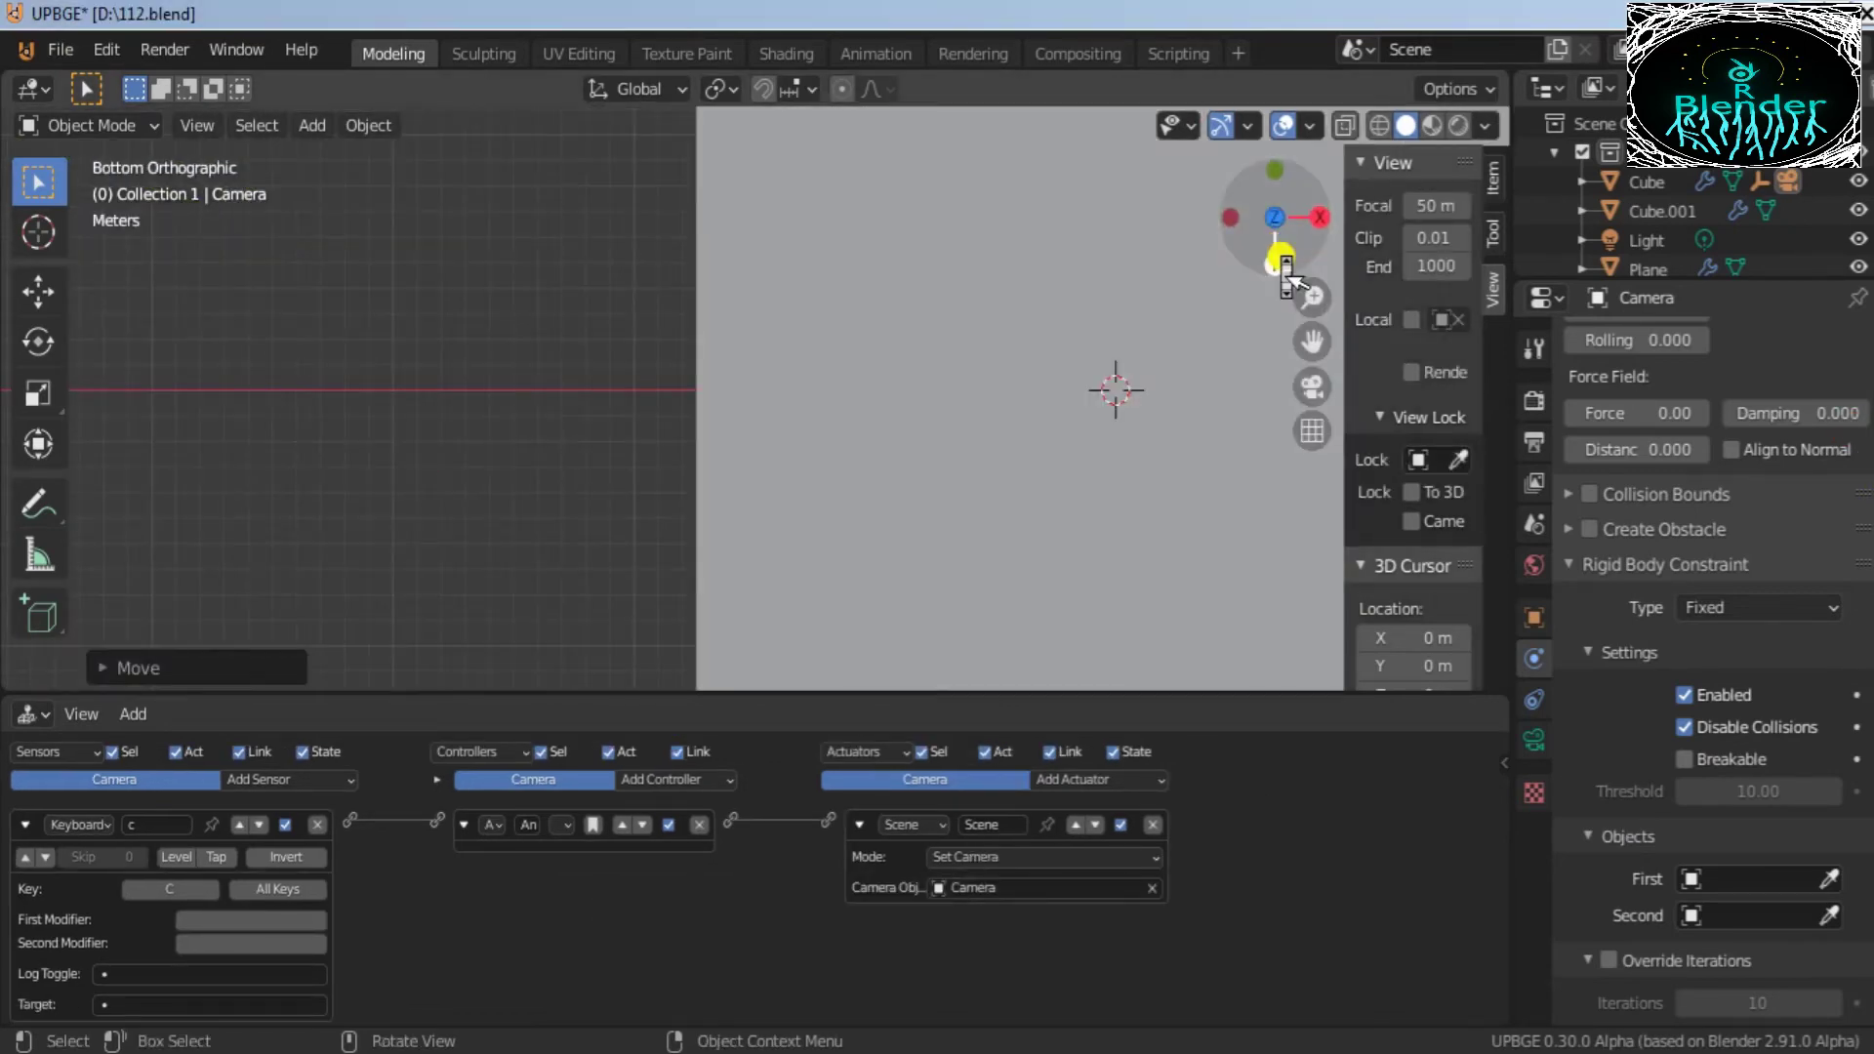
pyautogui.click(1228, 216)
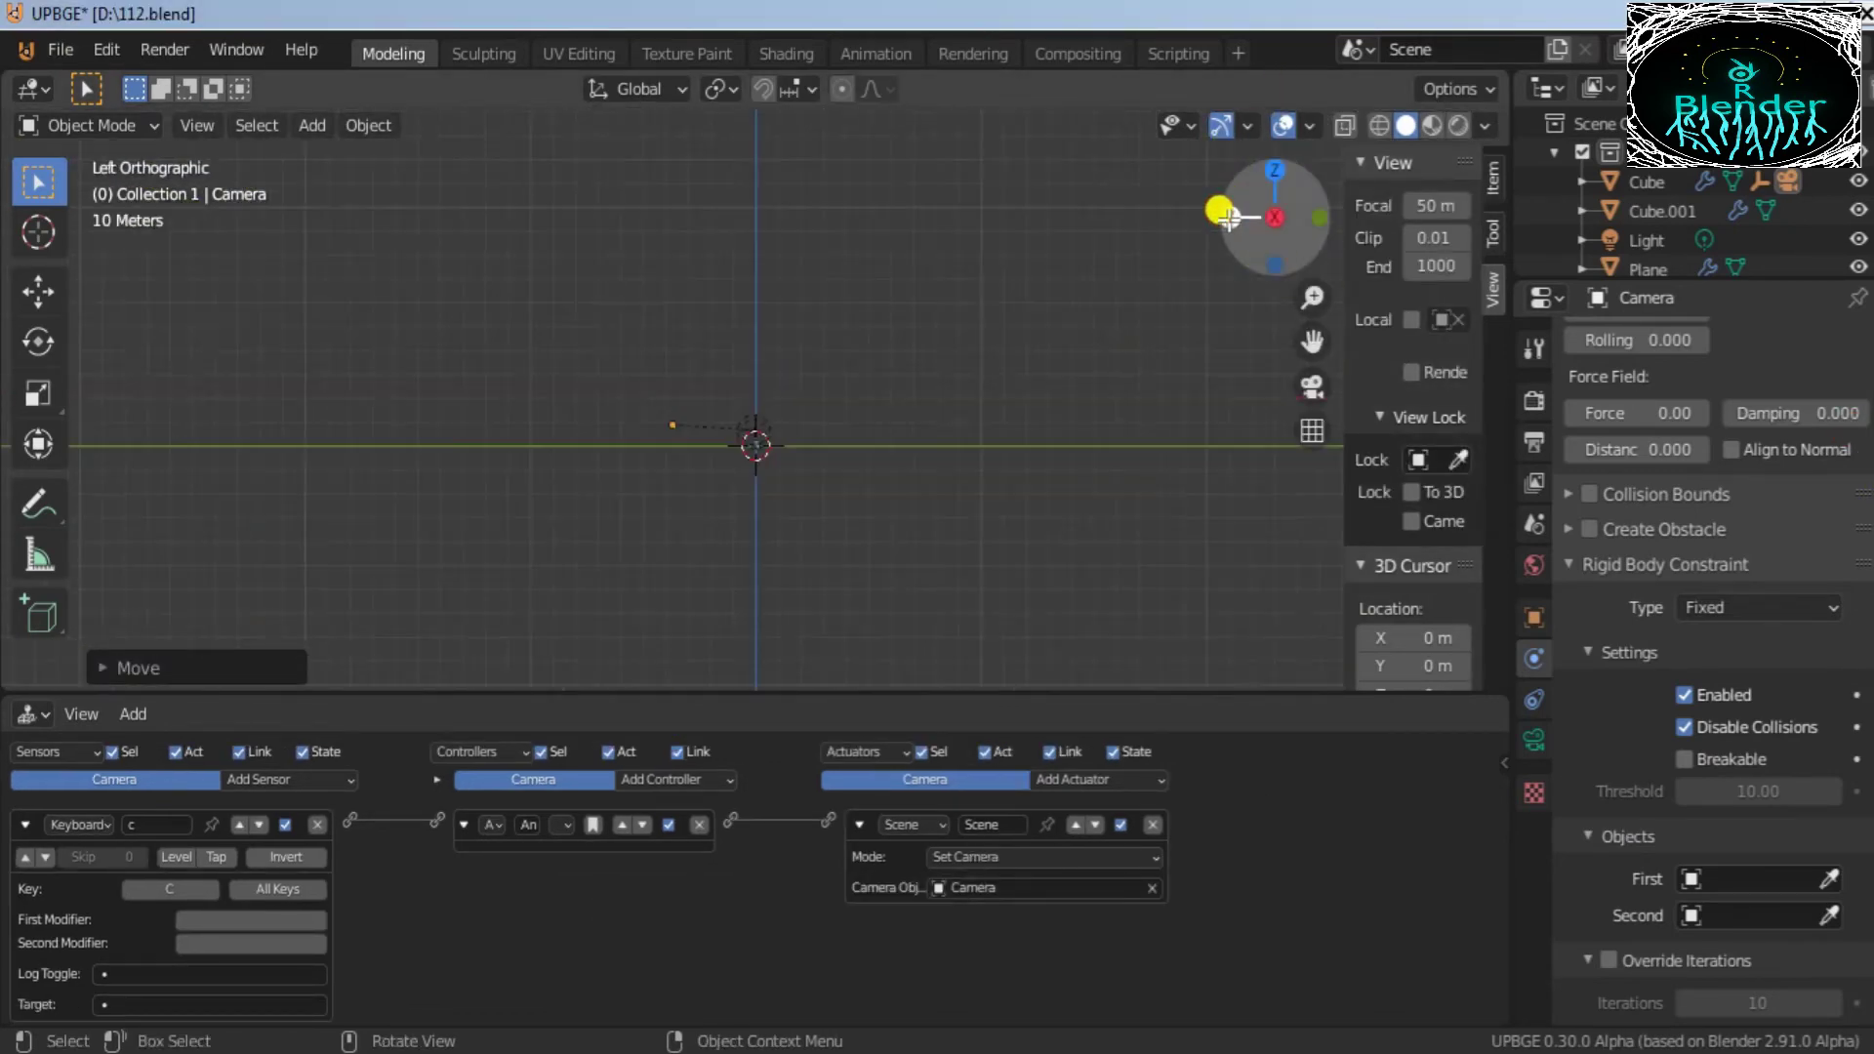
pyautogui.scroll(5, 1021, 389)
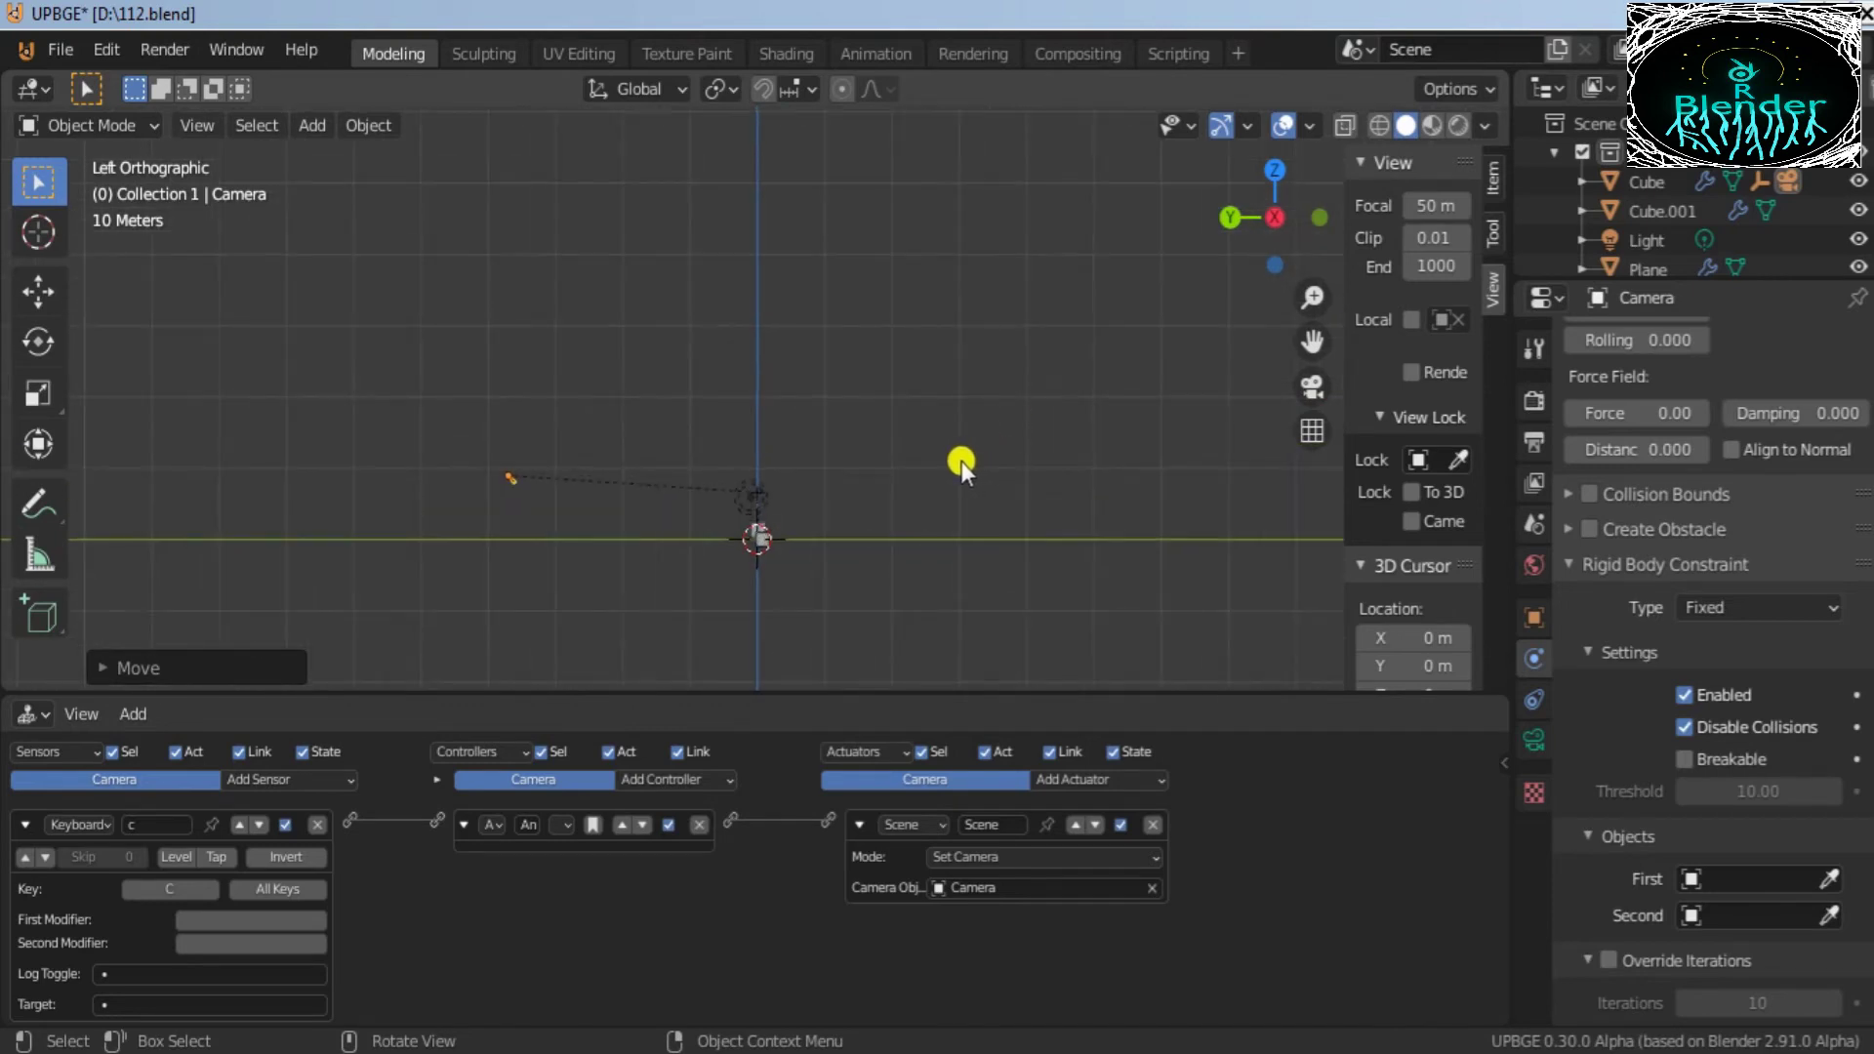
pyautogui.press('g')
pyautogui.click(1160, 460)
pyautogui.press('r')
pyautogui.click(1023, 634)
# Step: Refine the camera's rotation and position so it looks down at the plane, checking the result in camera view
pyautogui.press('KP_0')
pyautogui.press('KP_0')
pyautogui.press('r')
pyautogui.click(1005, 418)
pyautogui.press('g')
pyautogui.click(894, 342)
pyautogui.press('r')
pyautogui.click(999, 426)
pyautogui.press('KP_0')
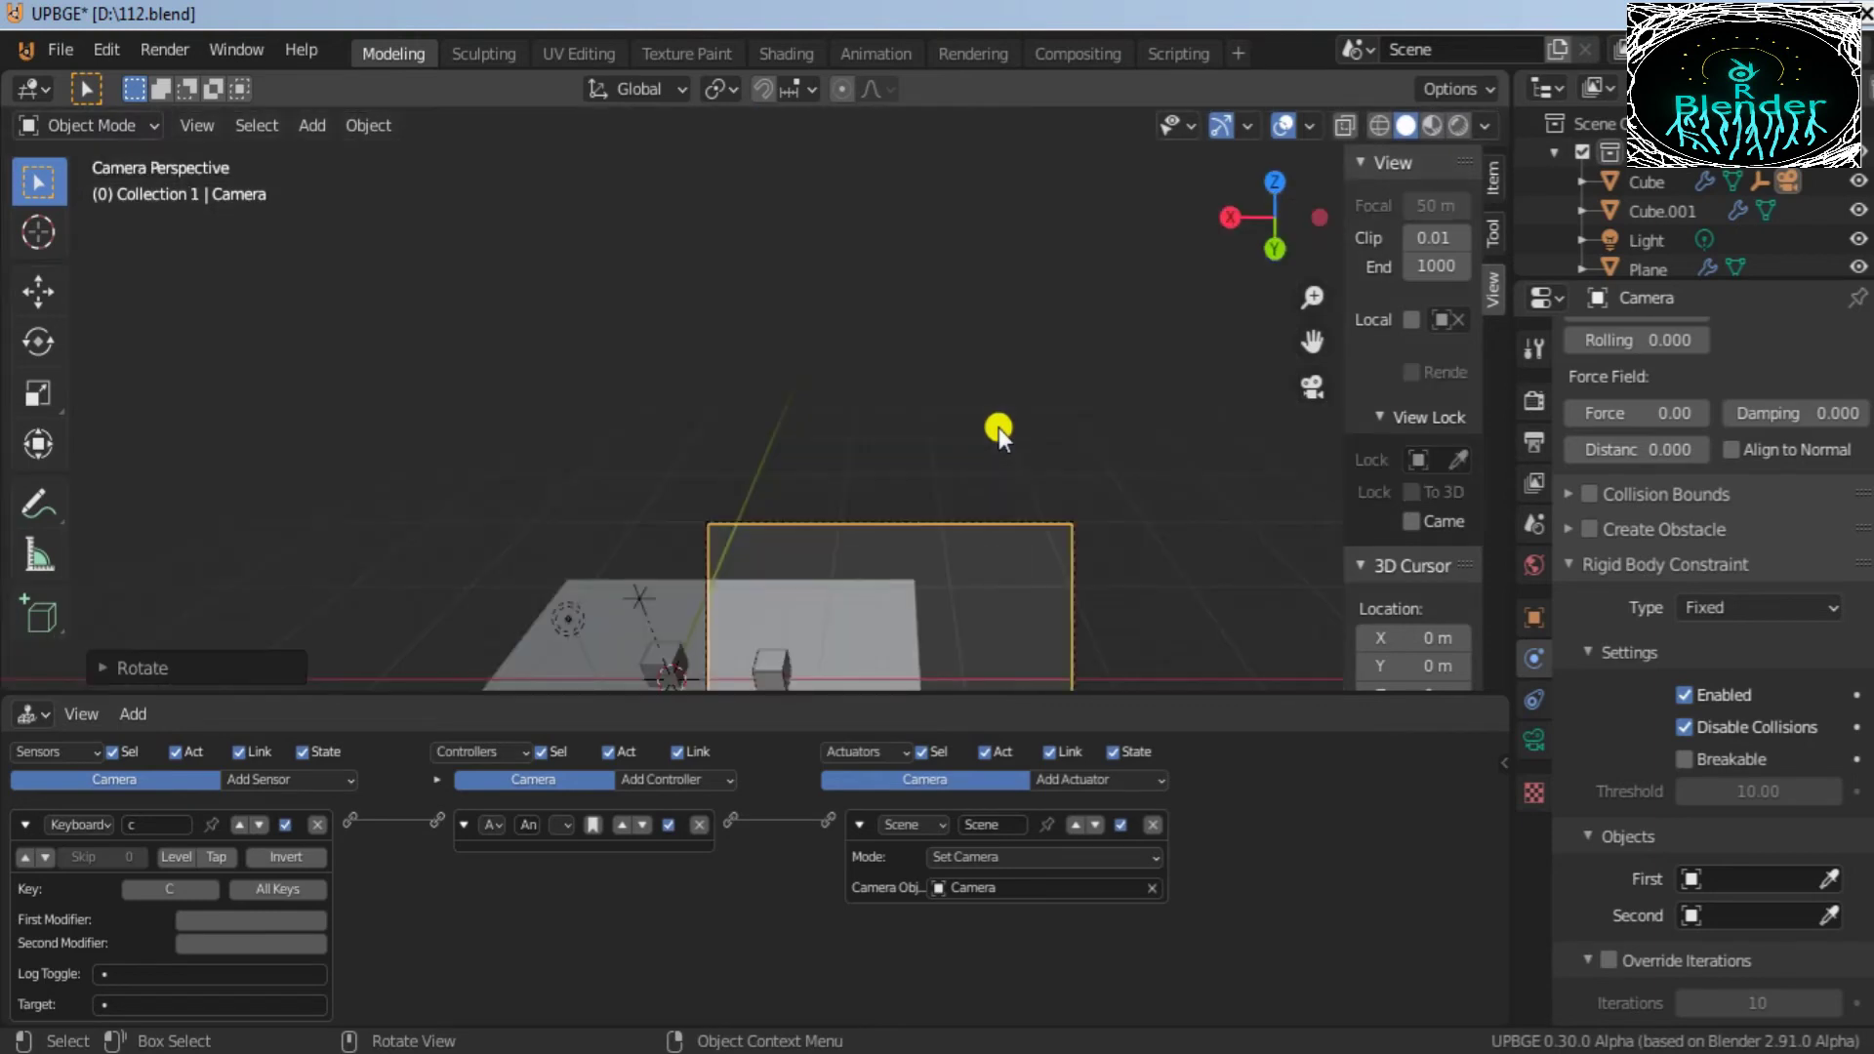
# Step: Lock the camera to the view, try panning it to reframe the cubes, and undo the last pan
pyautogui.moveTo(1312, 341); pyautogui.dragTo(1351, 73)
pyautogui.click(1412, 521)
pyautogui.moveTo(1312, 342); pyautogui.dragTo(1439, 340)
pyautogui.hotkey('ctrl', 'z')
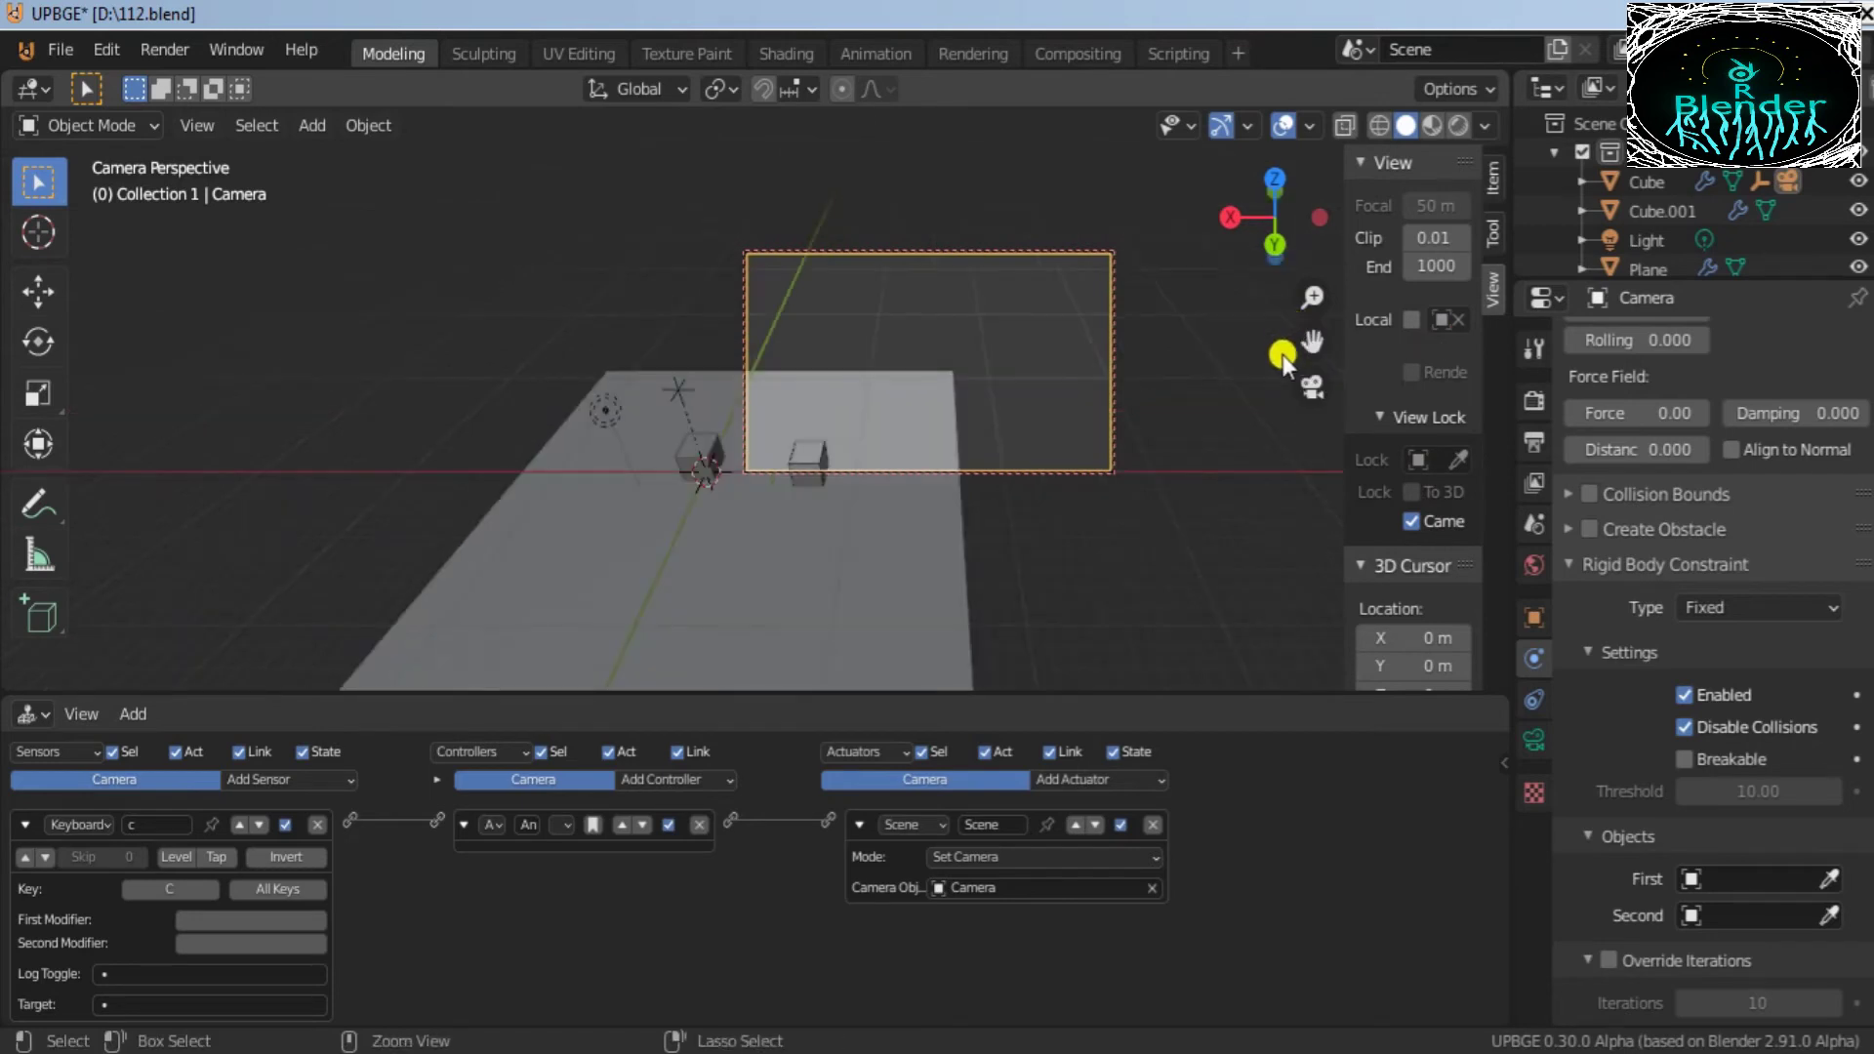
# Step: Parent the camera to Cube.001 in the front orthographic view
pyautogui.click(1275, 188)
pyautogui.scroll(-5, 1010, 422)
pyautogui.scroll(5, 922, 439)
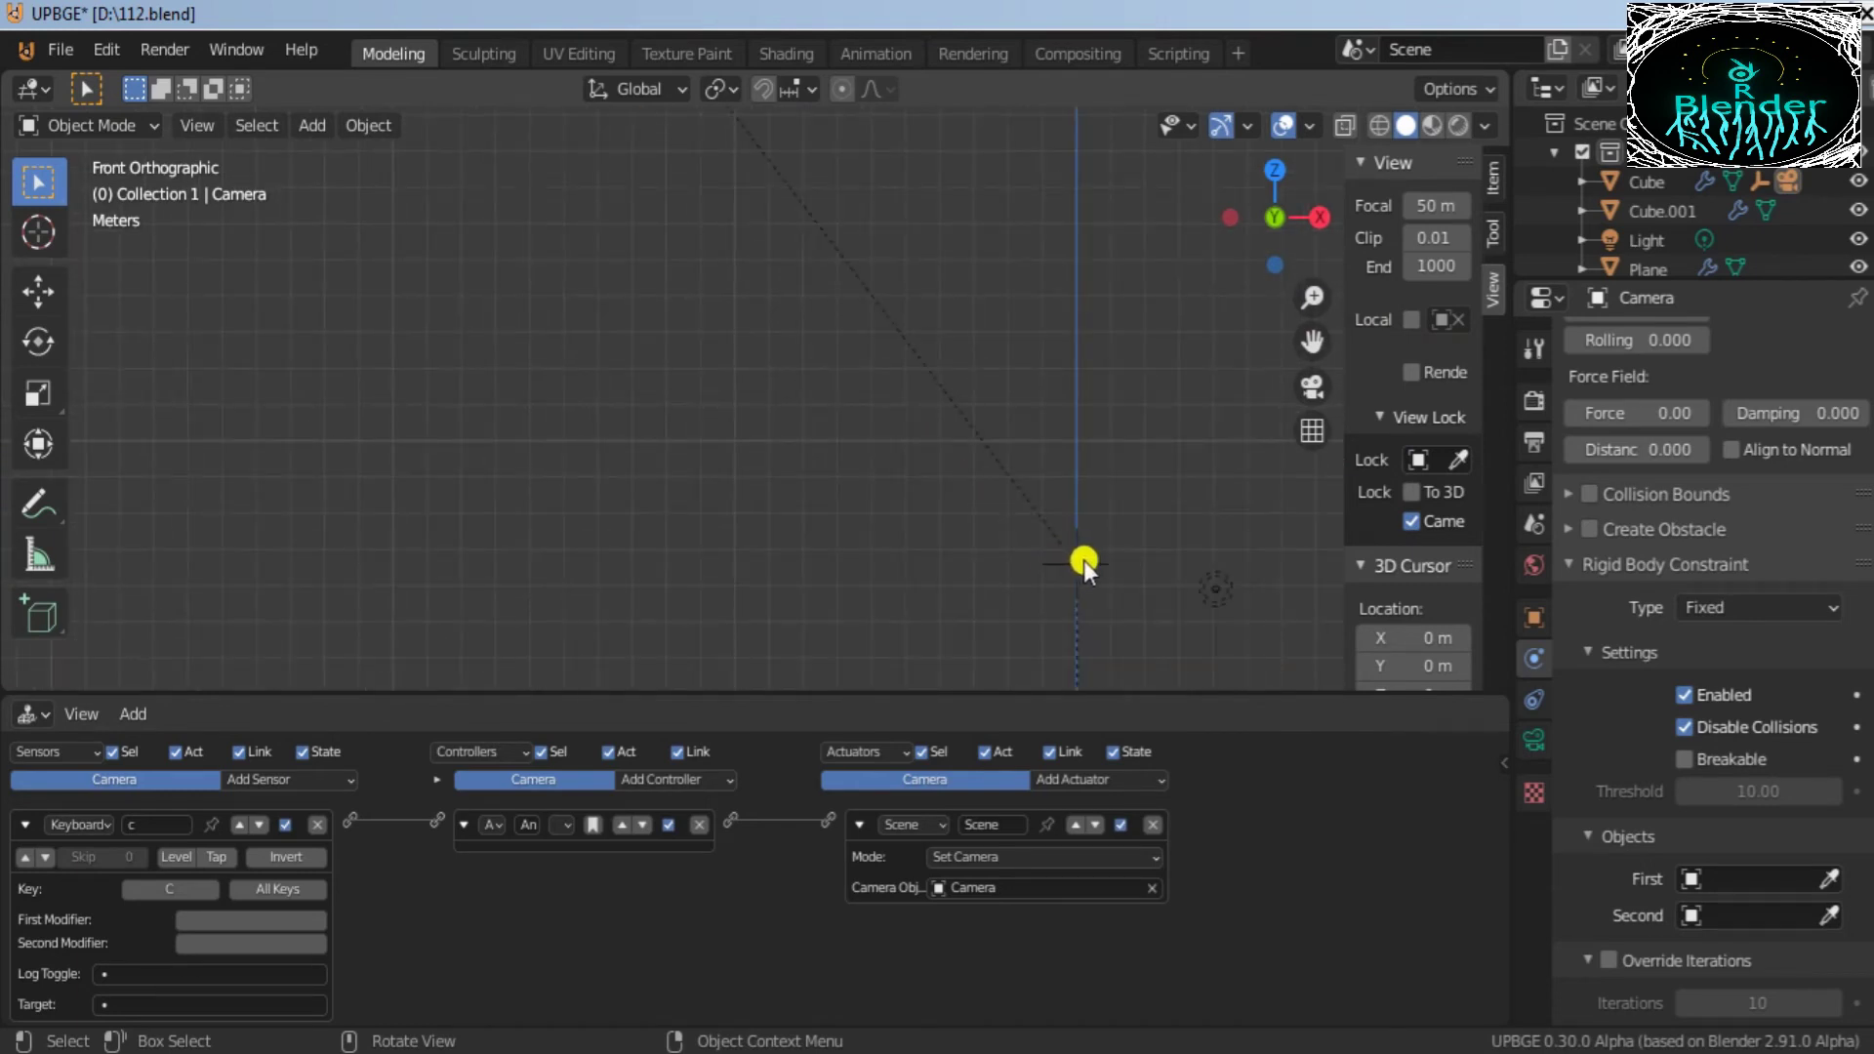
pyautogui.click(1086, 568)
pyautogui.scroll(-2, 1082, 460)
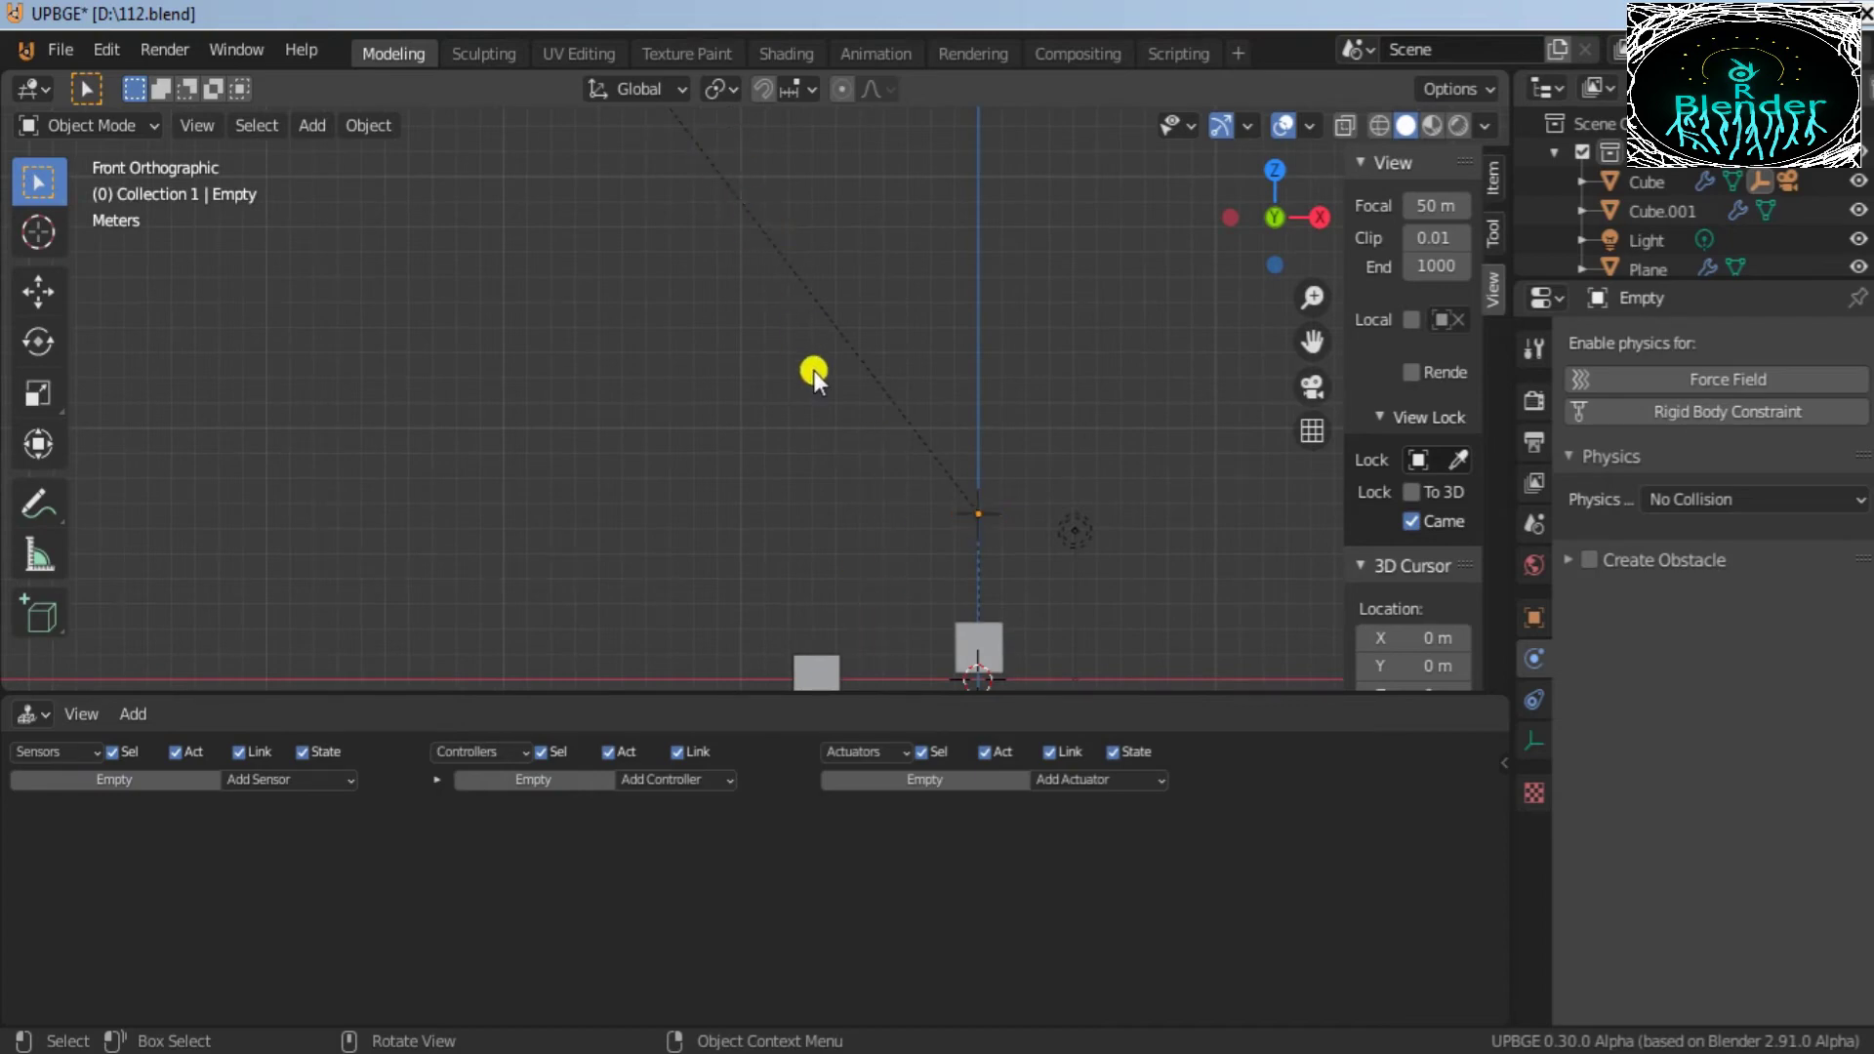
pyautogui.scroll(-6, 829, 312)
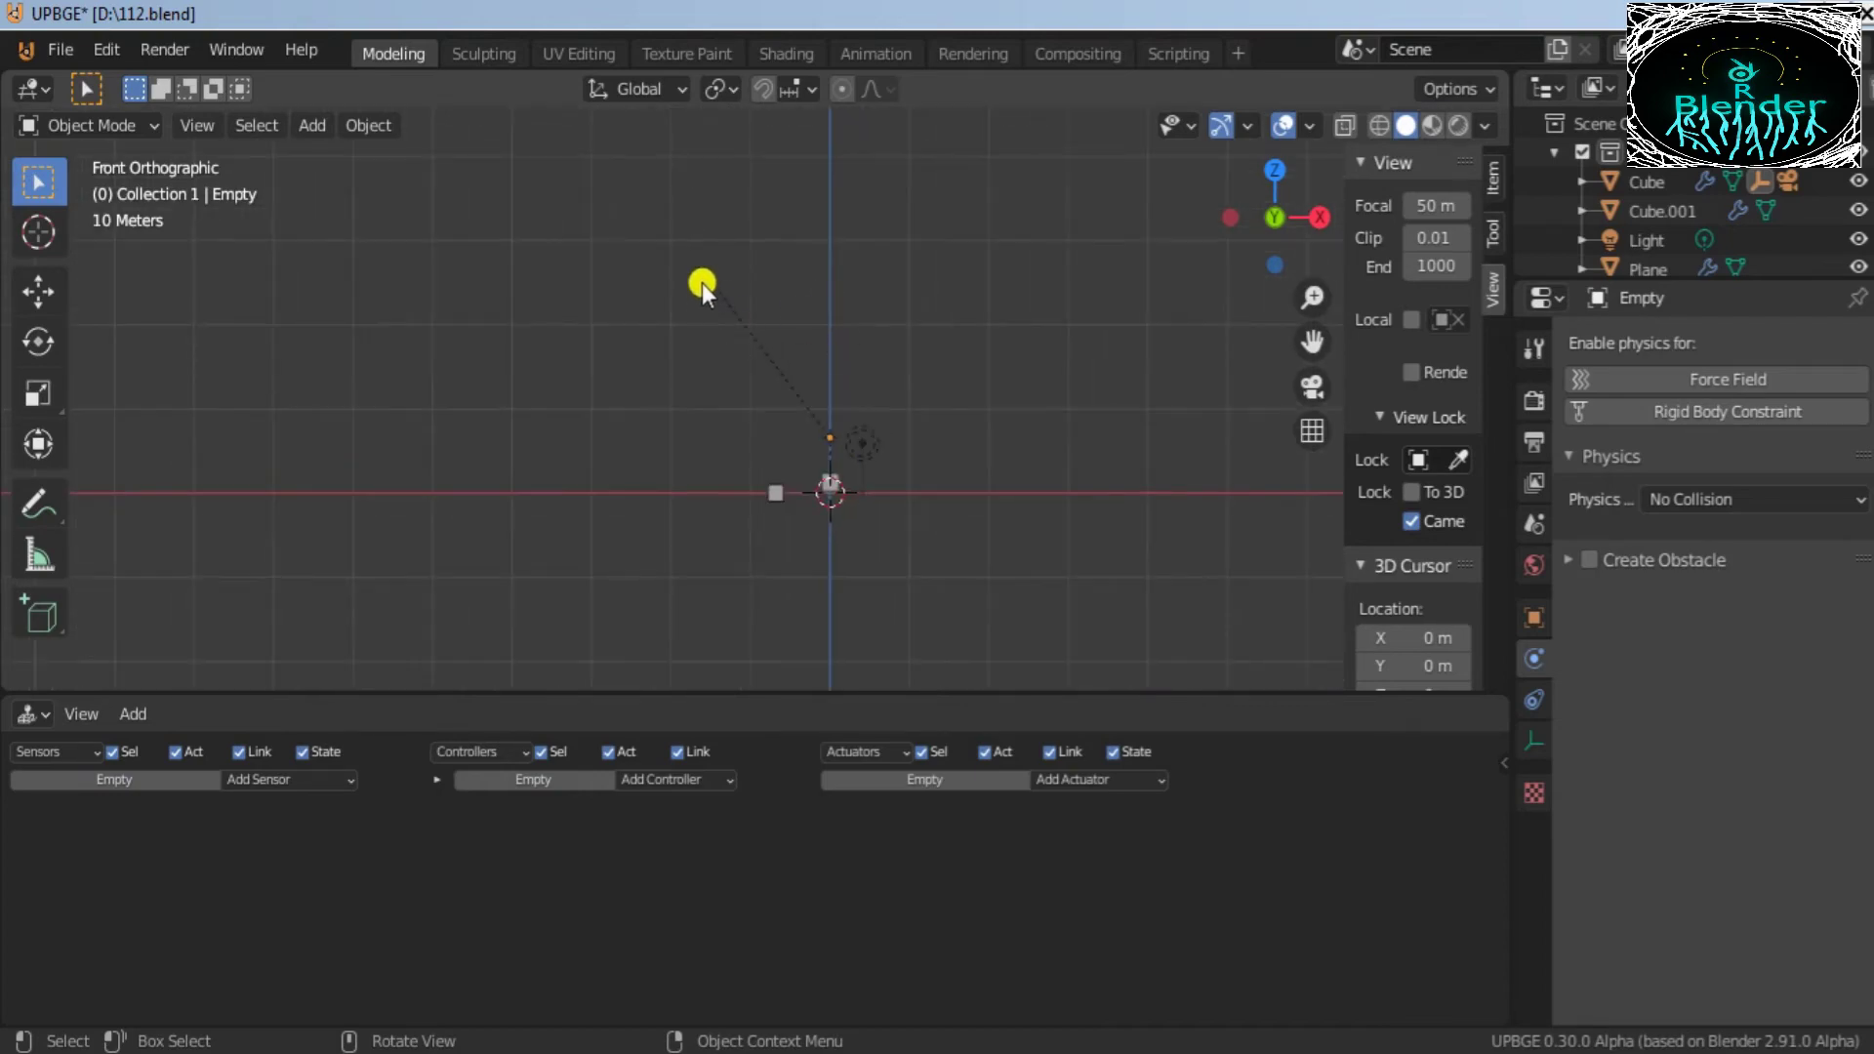
pyautogui.click(705, 285)
pyautogui.keyDown('shift'); pyautogui.click(780, 490); pyautogui.keyUp('shift')
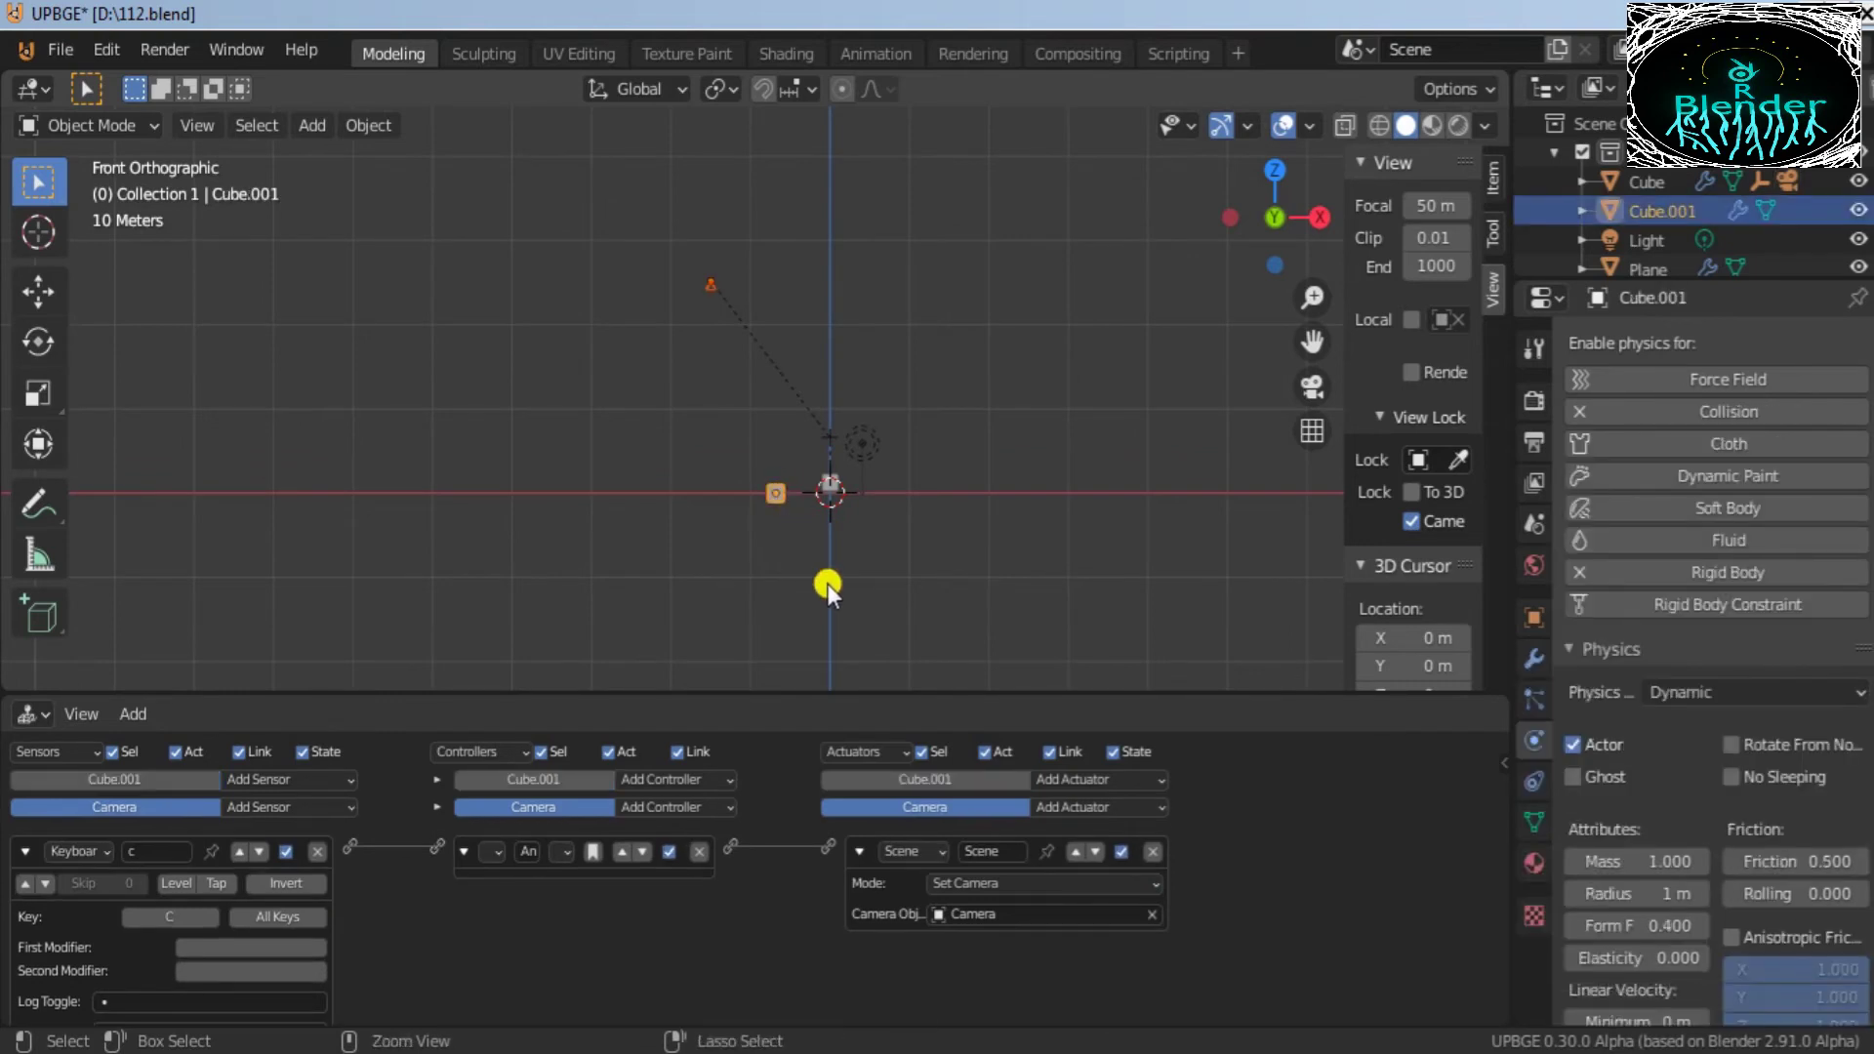
pyautogui.hotkey('ctrl', 'p')
pyautogui.click(773, 556)
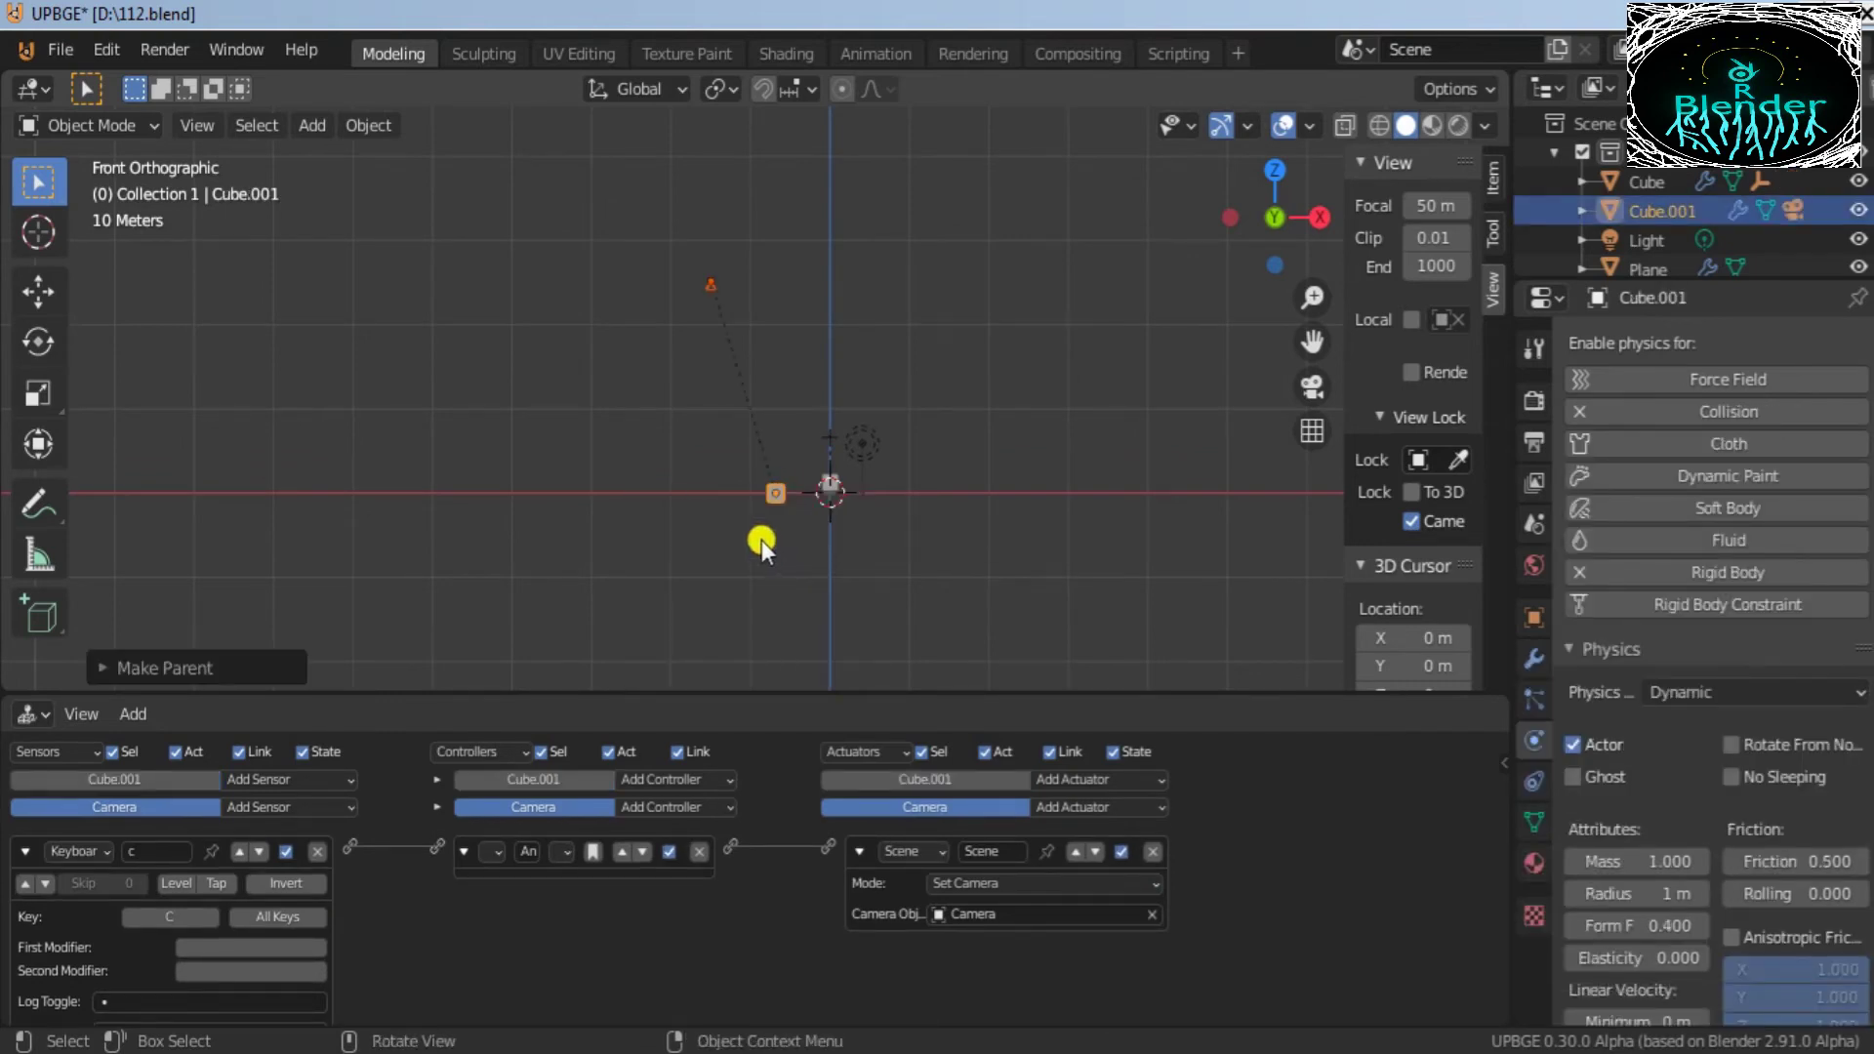
# Step: Orbit and pan the locked camera to look straight along the plane at the first cube, and unlock it from the view
pyautogui.press('KP_0')
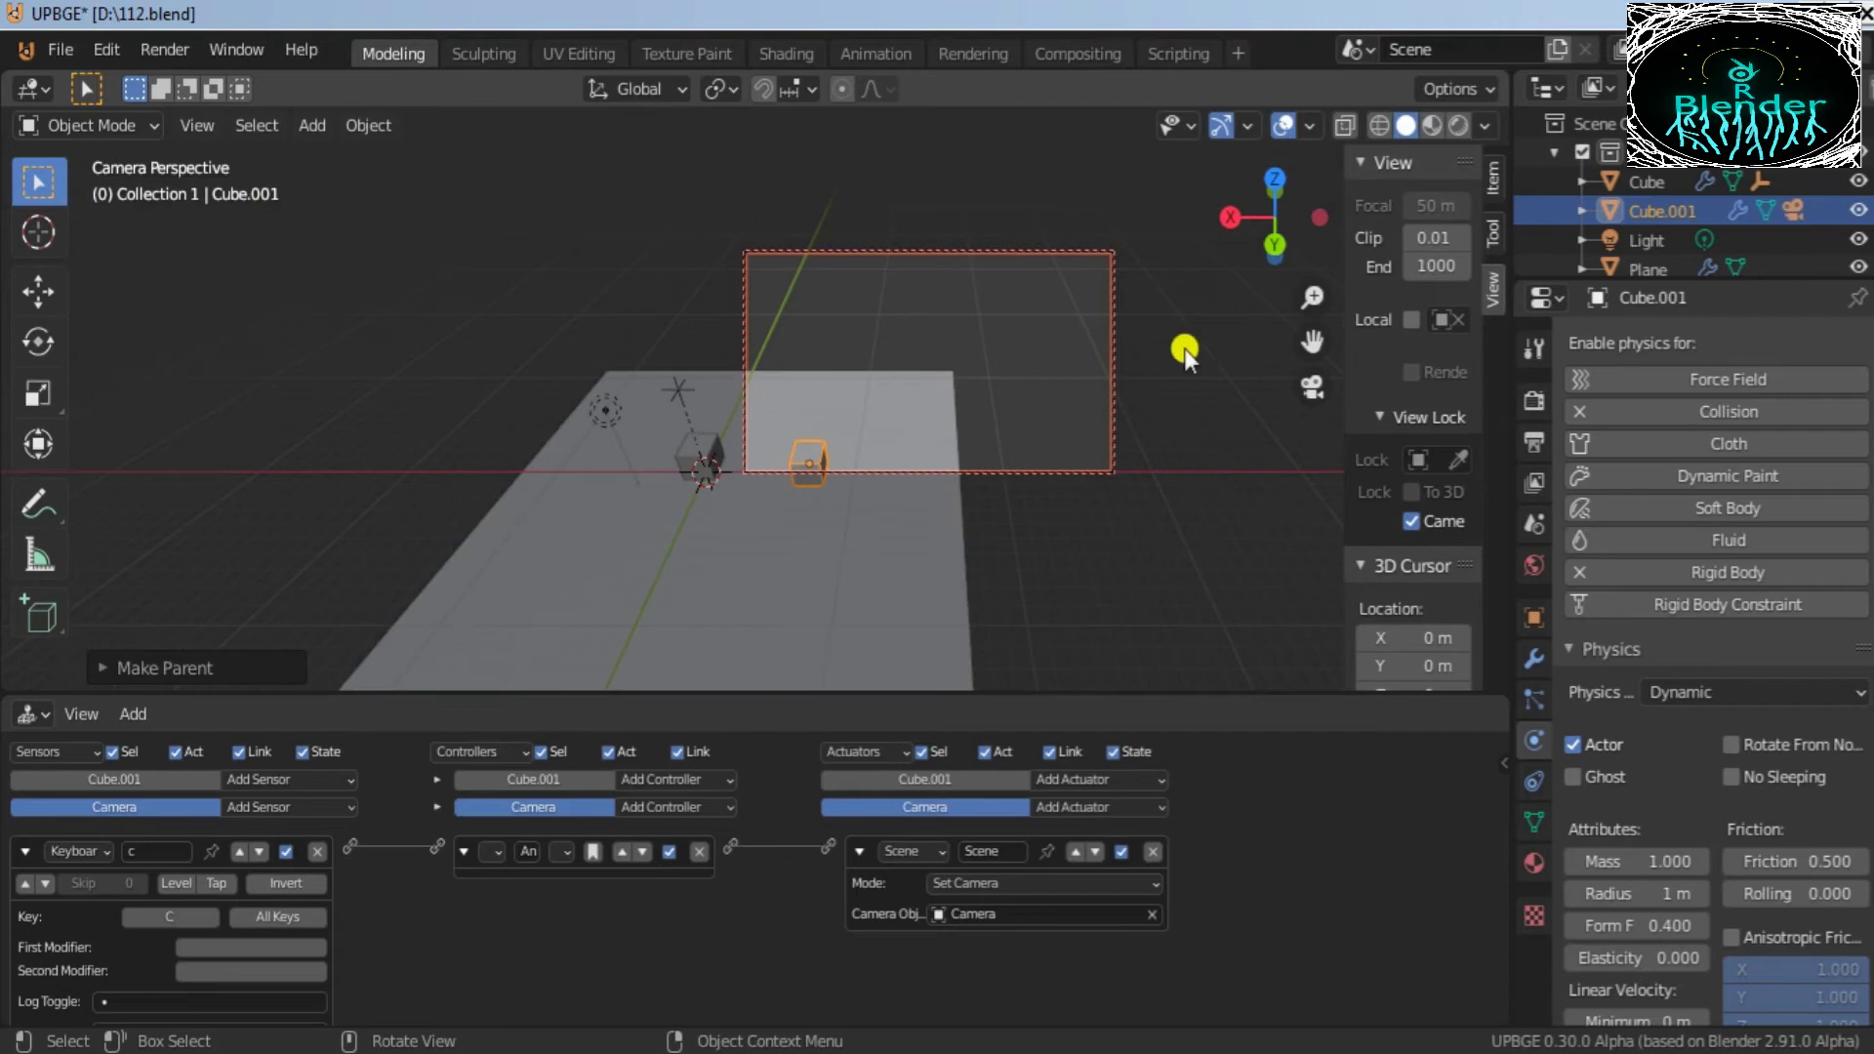
pyautogui.moveTo(1308, 344); pyautogui.dragTo(126, 229)
pyautogui.moveTo(1287, 228); pyautogui.dragTo(1284, 138)
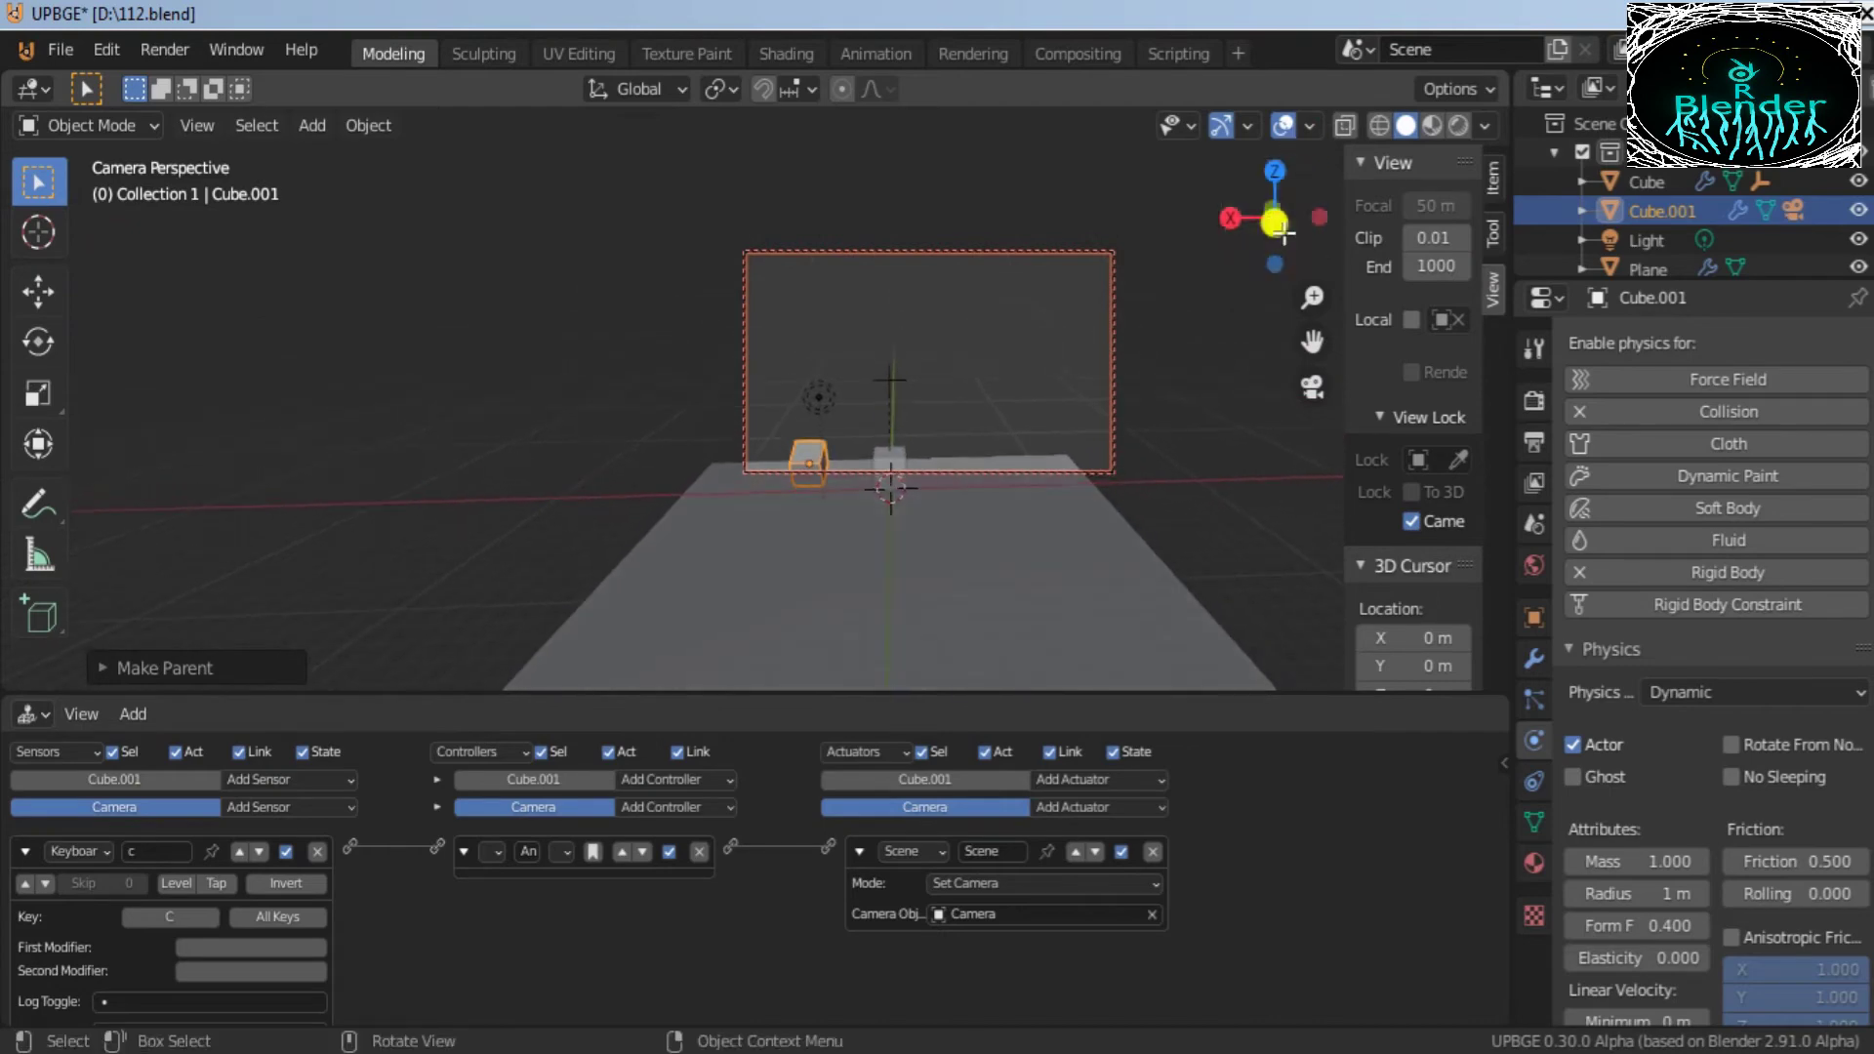
pyautogui.moveTo(1308, 332); pyautogui.dragTo(1321, 255)
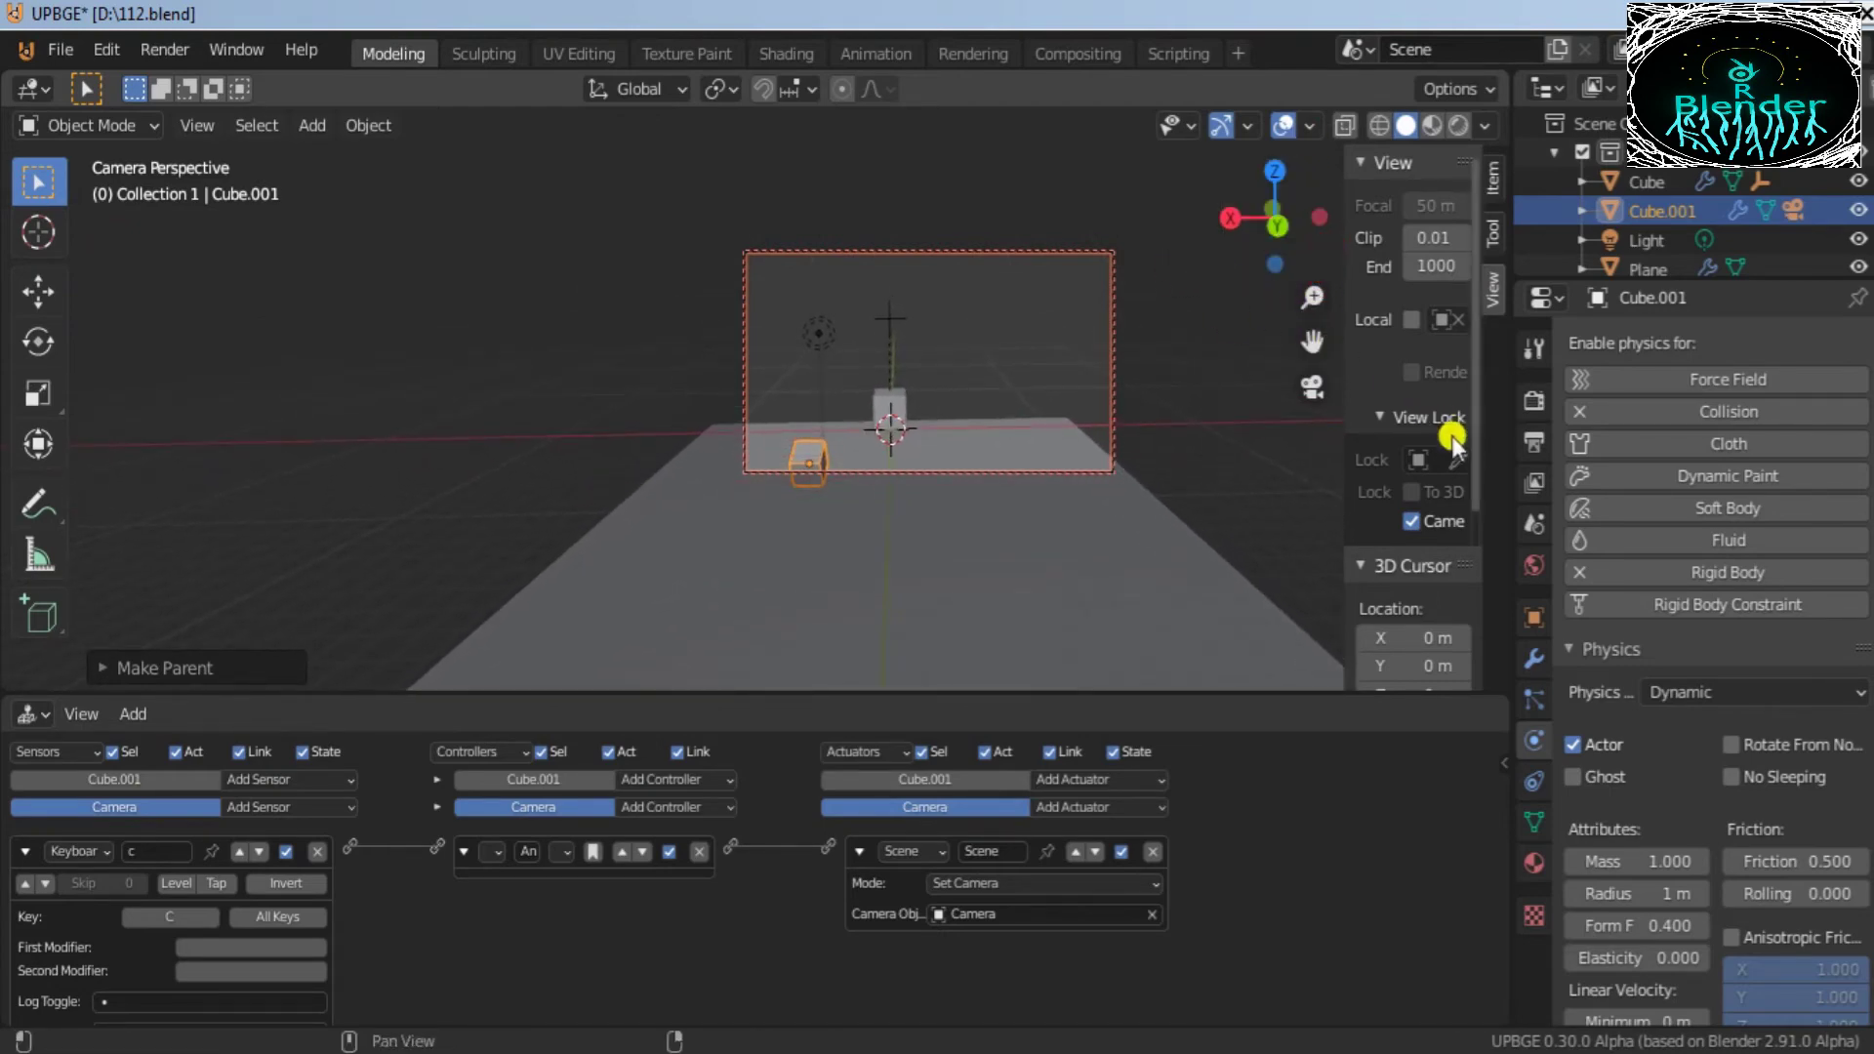
pyautogui.click(818, 447)
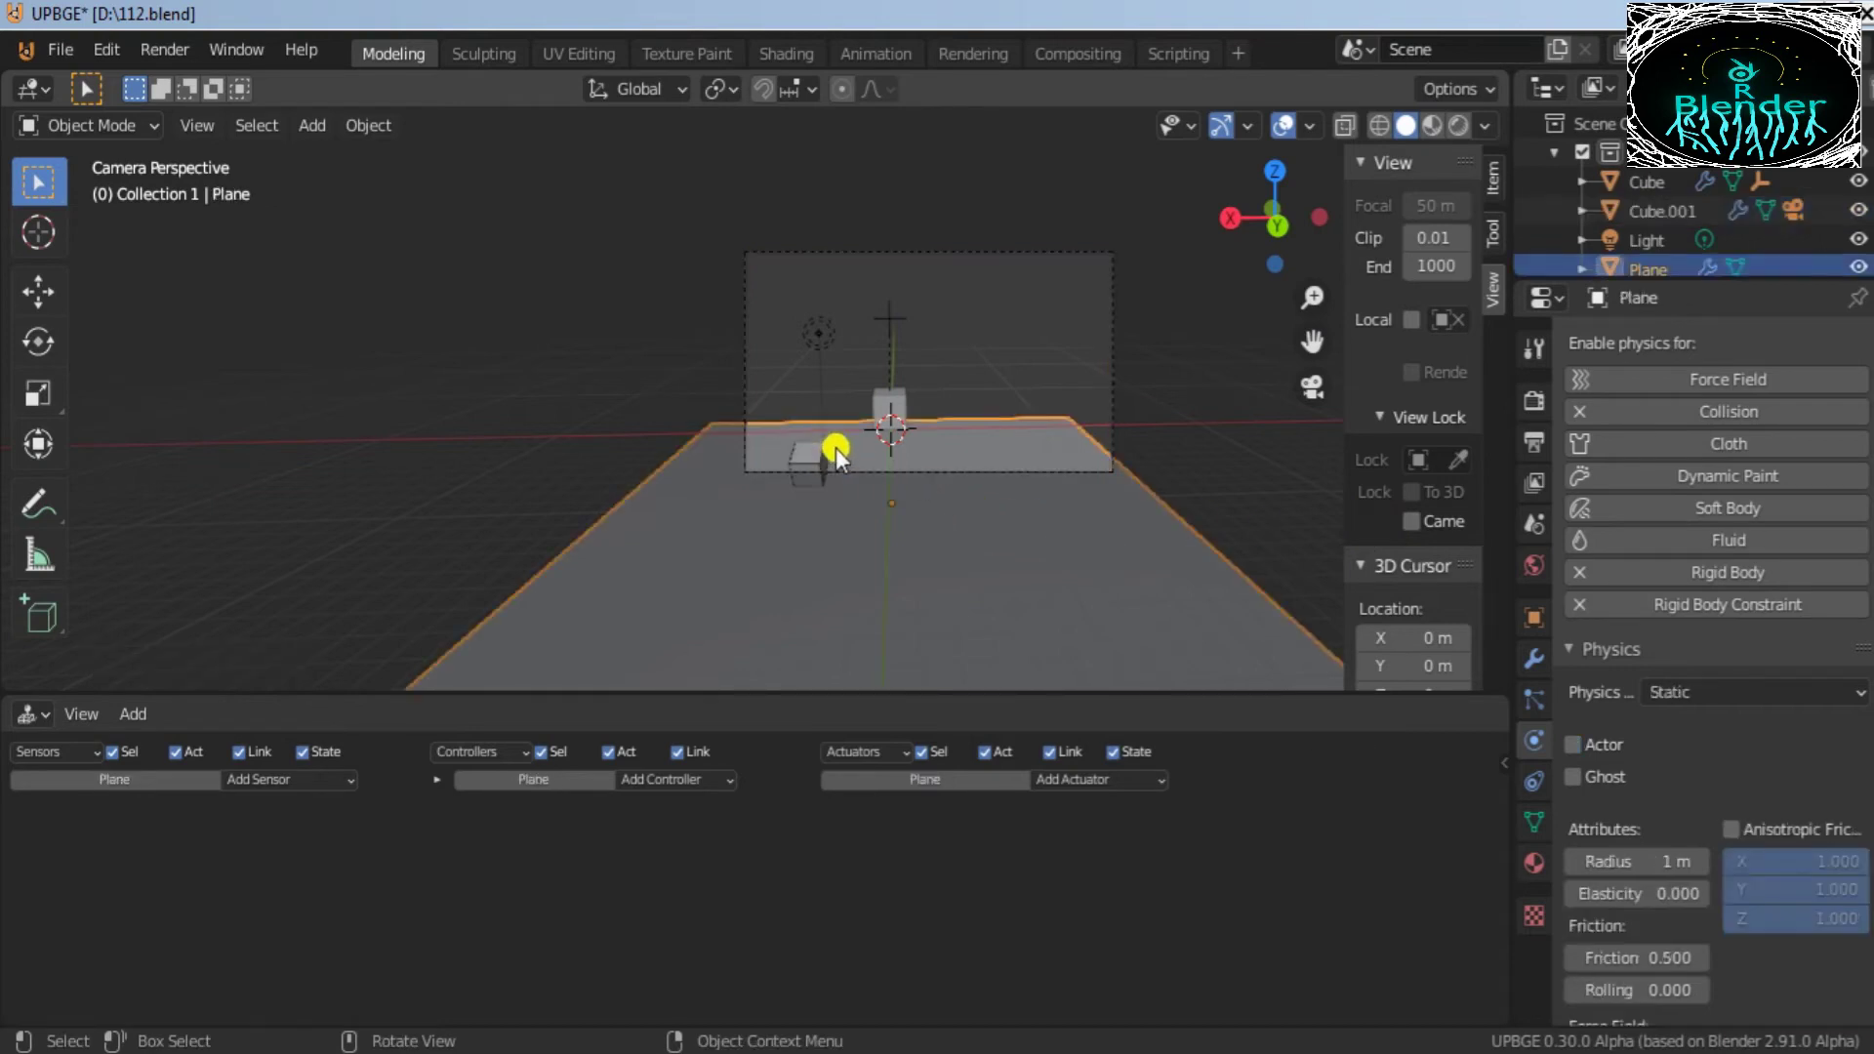
# Step: Parent the camera to the Empty above the first cube with the Object (Keep Transform) option
pyautogui.click(1116, 331)
pyautogui.keyDown('shift'); pyautogui.click(893, 324); pyautogui.keyUp('shift')
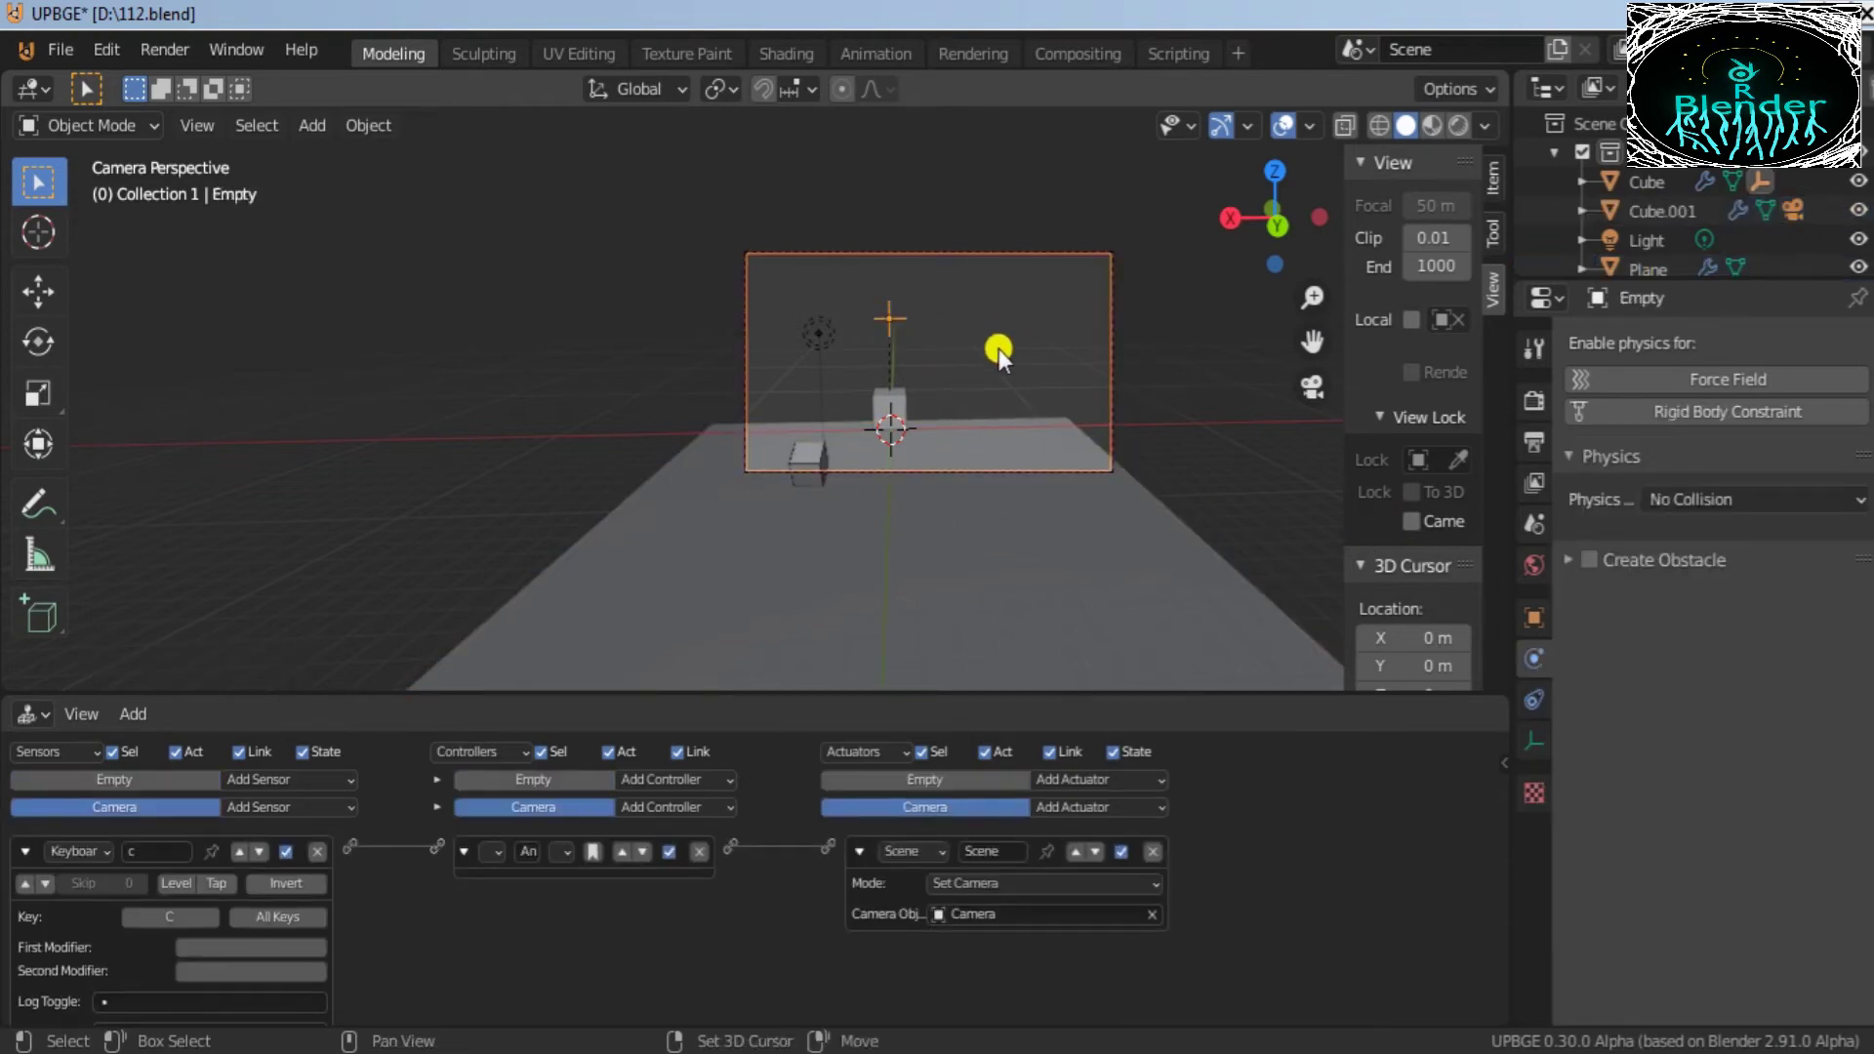
pyautogui.hotkey('ctrl', 'p')
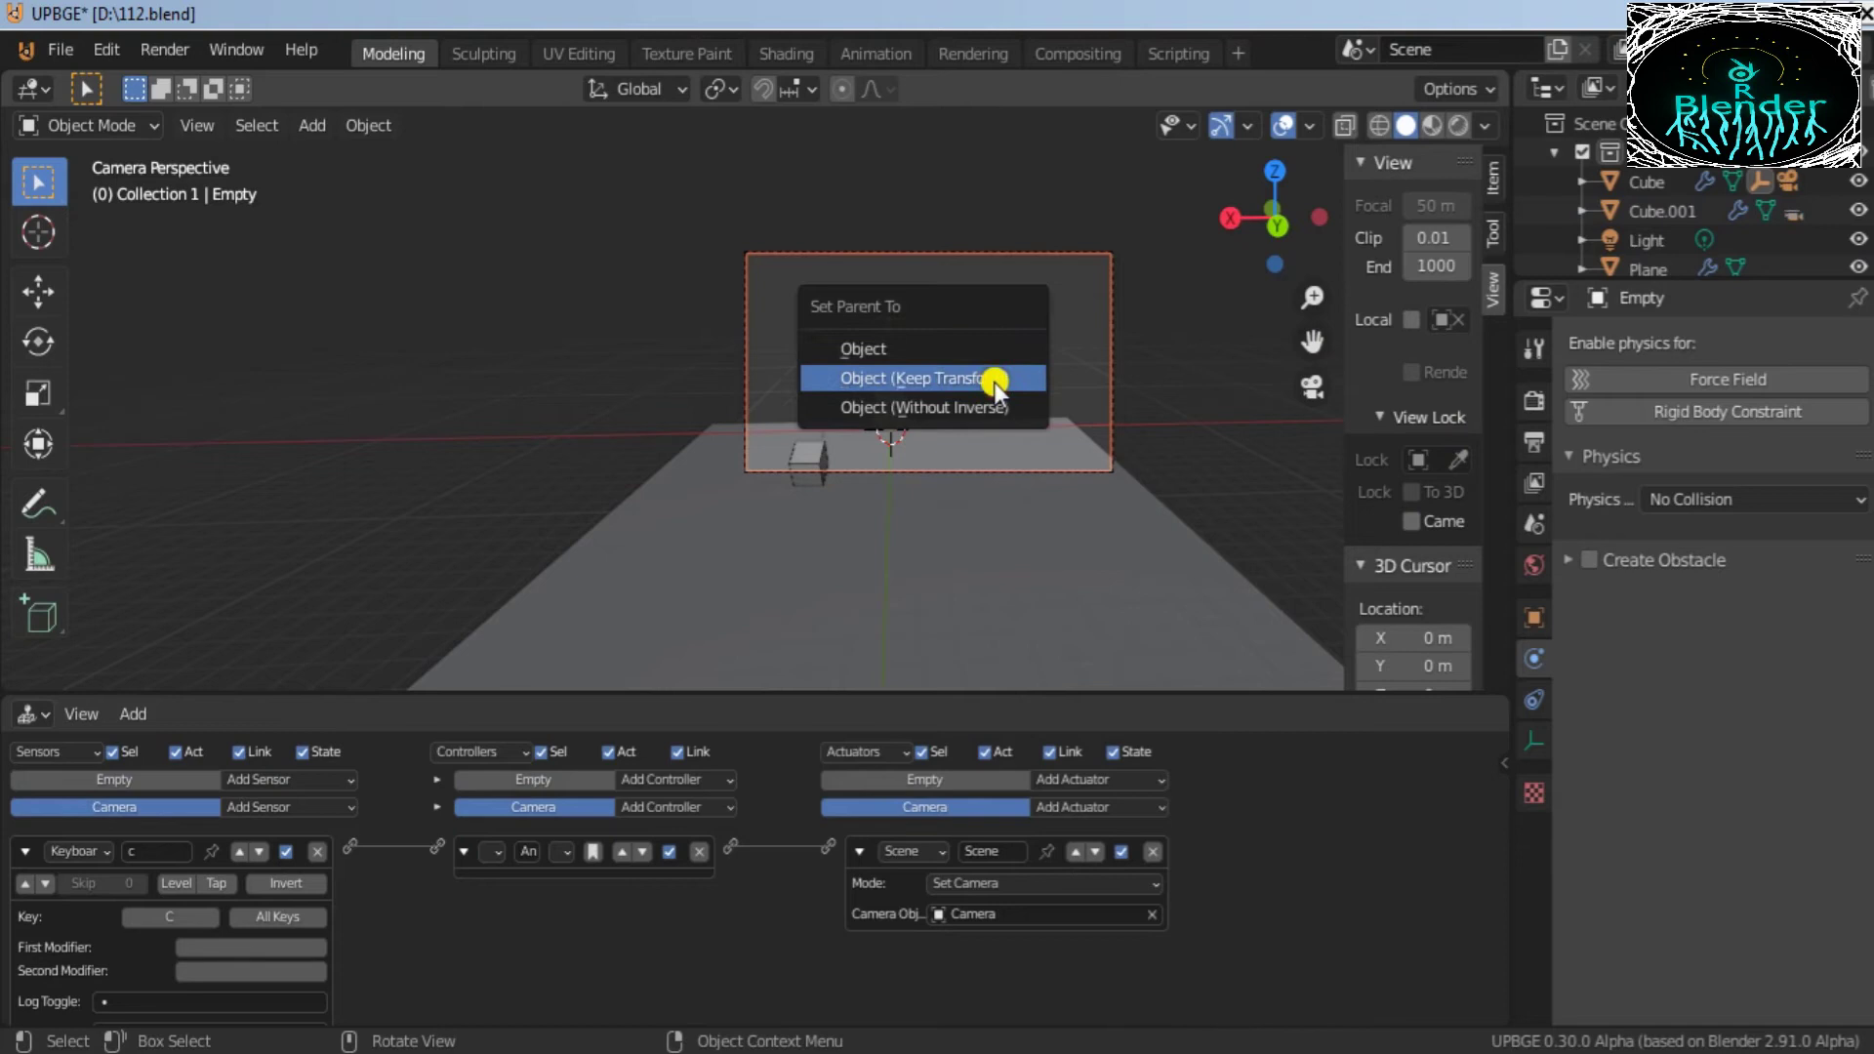
pyautogui.click(994, 382)
# Step: Hide Cube.001 in the viewport
pyautogui.click(820, 453)
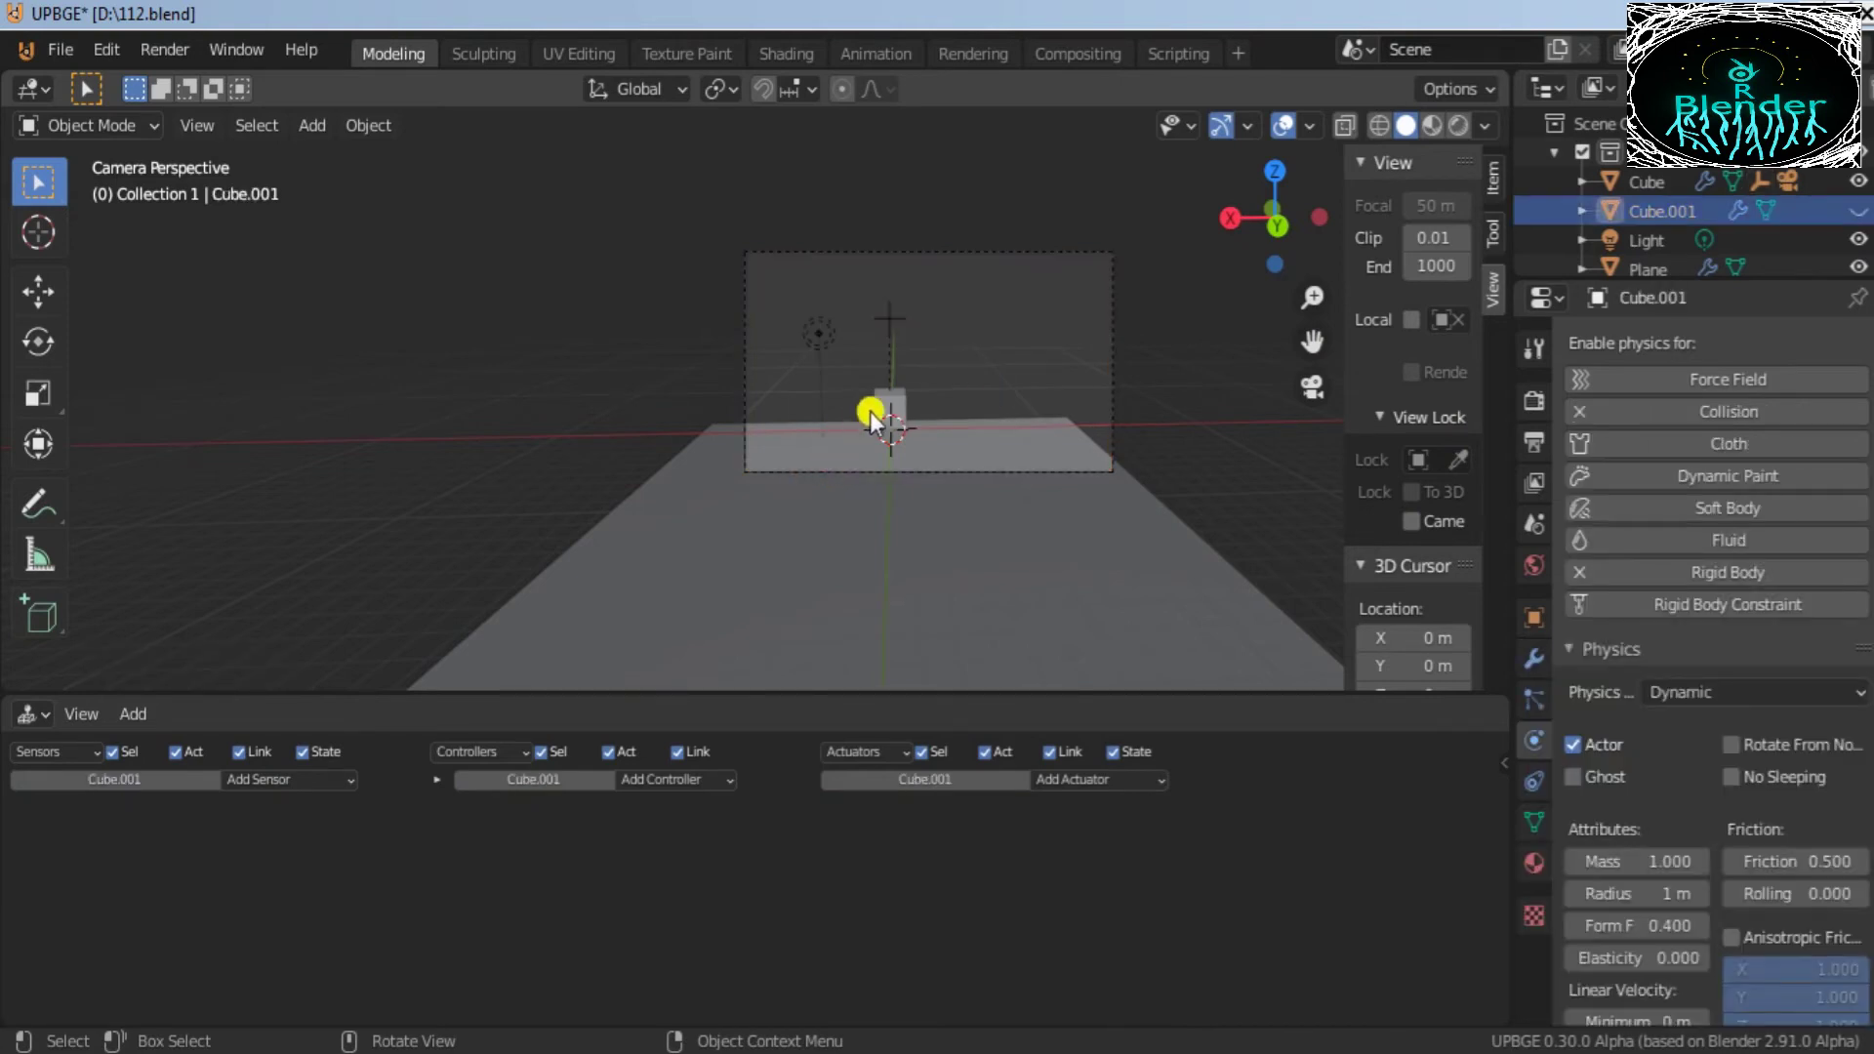
# Step: Unhide Cube.001 and move it beside the first cube, slightly above the plane
pyautogui.hotkey('alt', 'h')
pyautogui.press('g')
pyautogui.click(1101, 319)
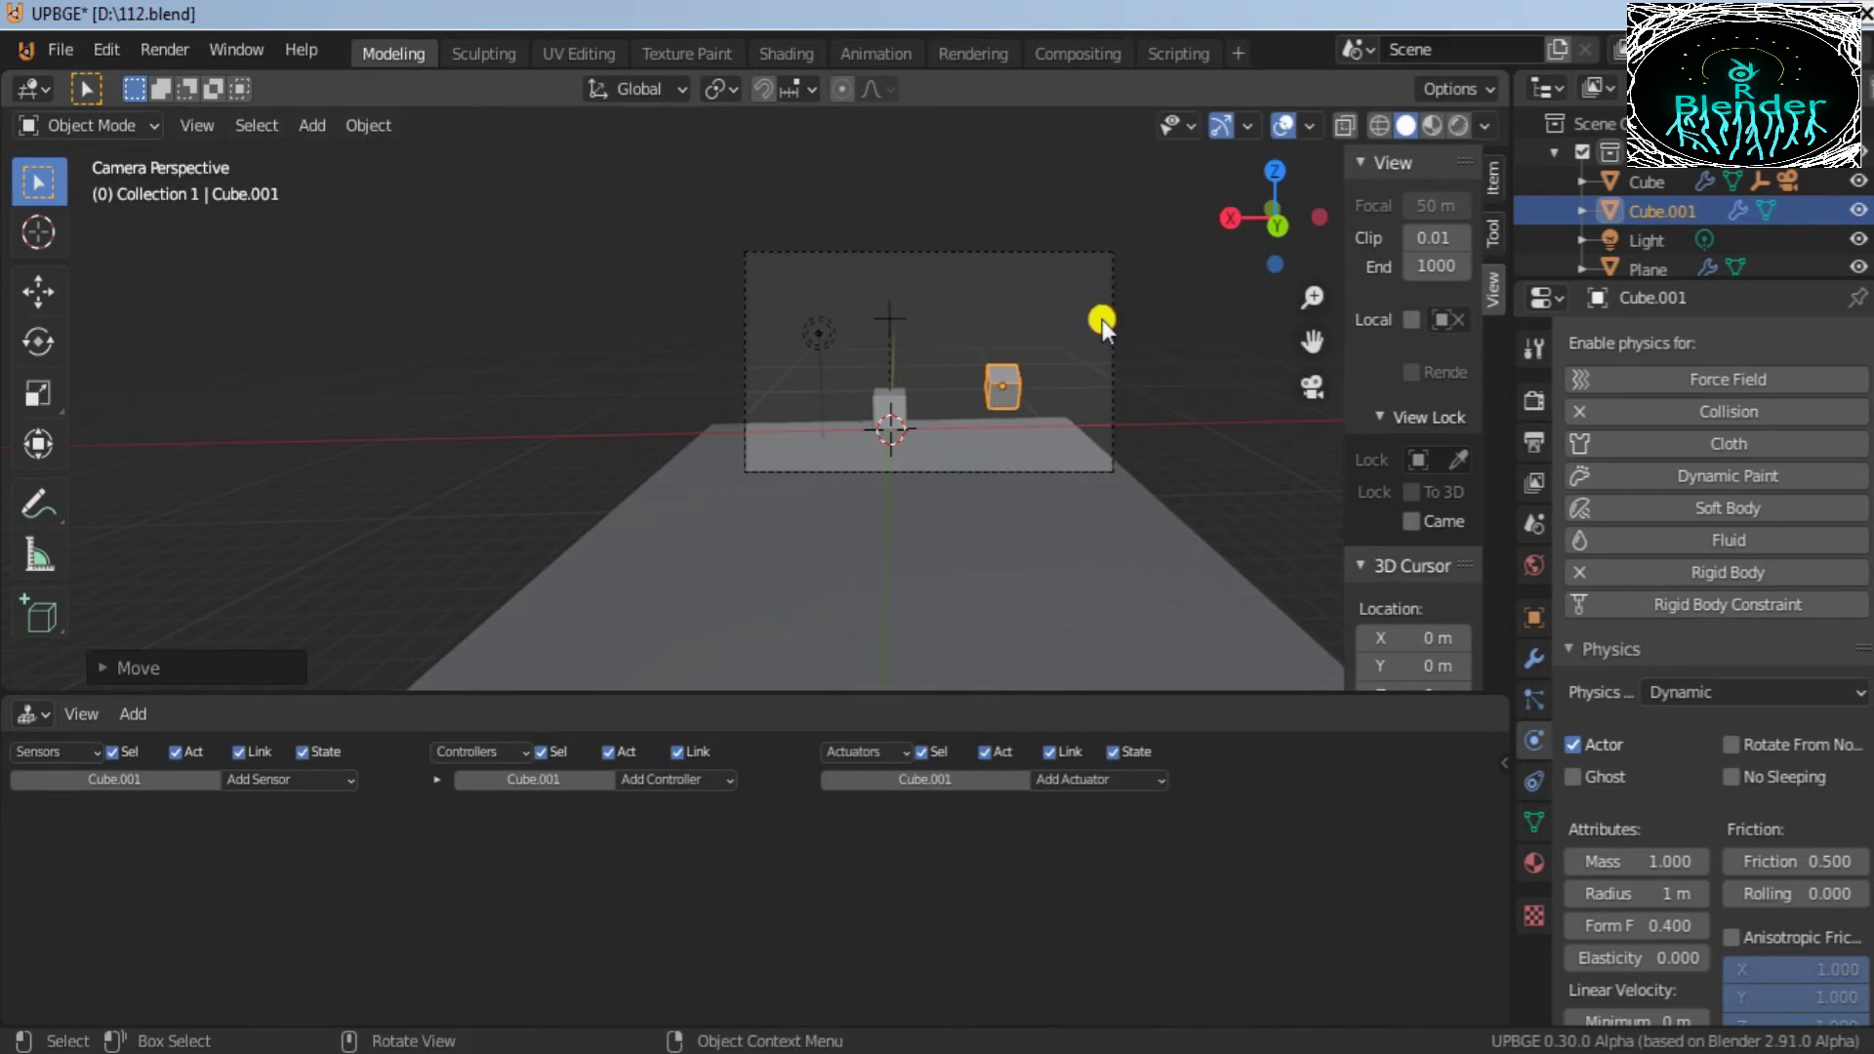
# Step: Add two Keyboard sensors to the Empty, named q and e and bound to the Q and E keys
pyautogui.click(1231, 214)
pyautogui.scroll(-7, 832, 426)
pyautogui.scroll(2, 832, 426)
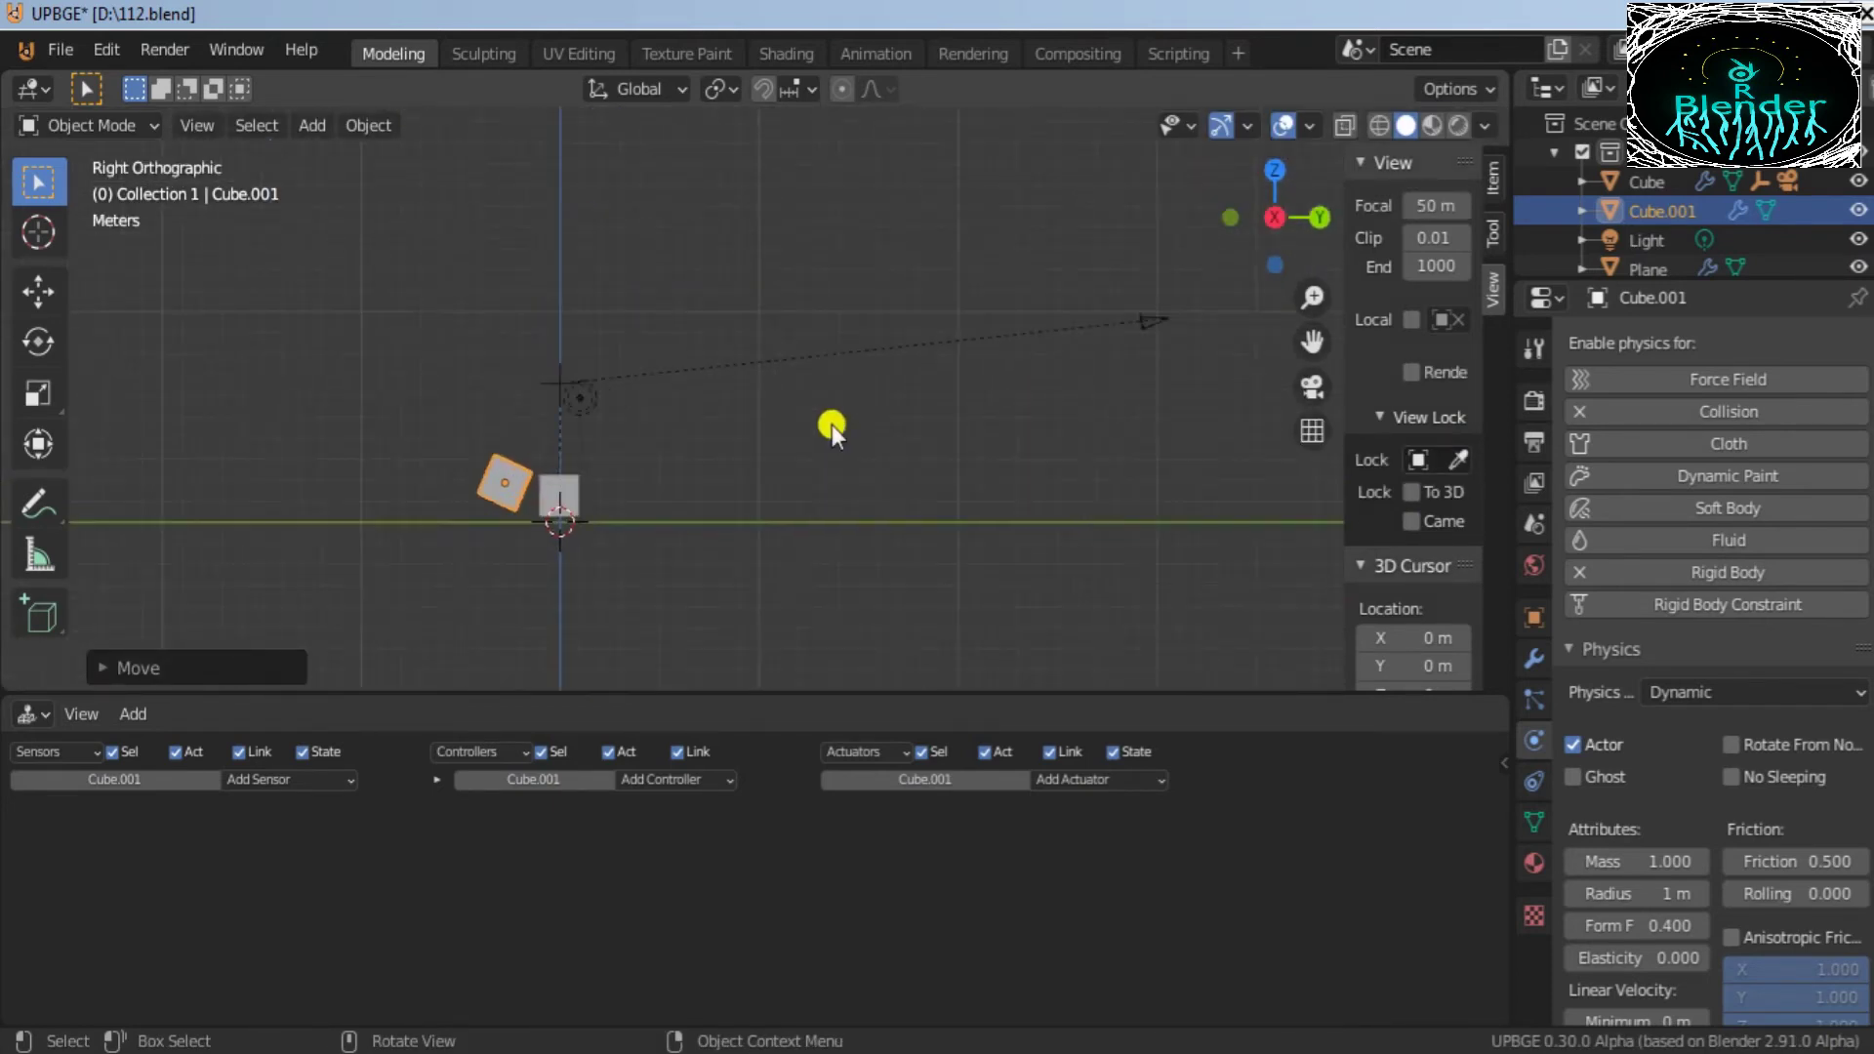
pyautogui.click(574, 374)
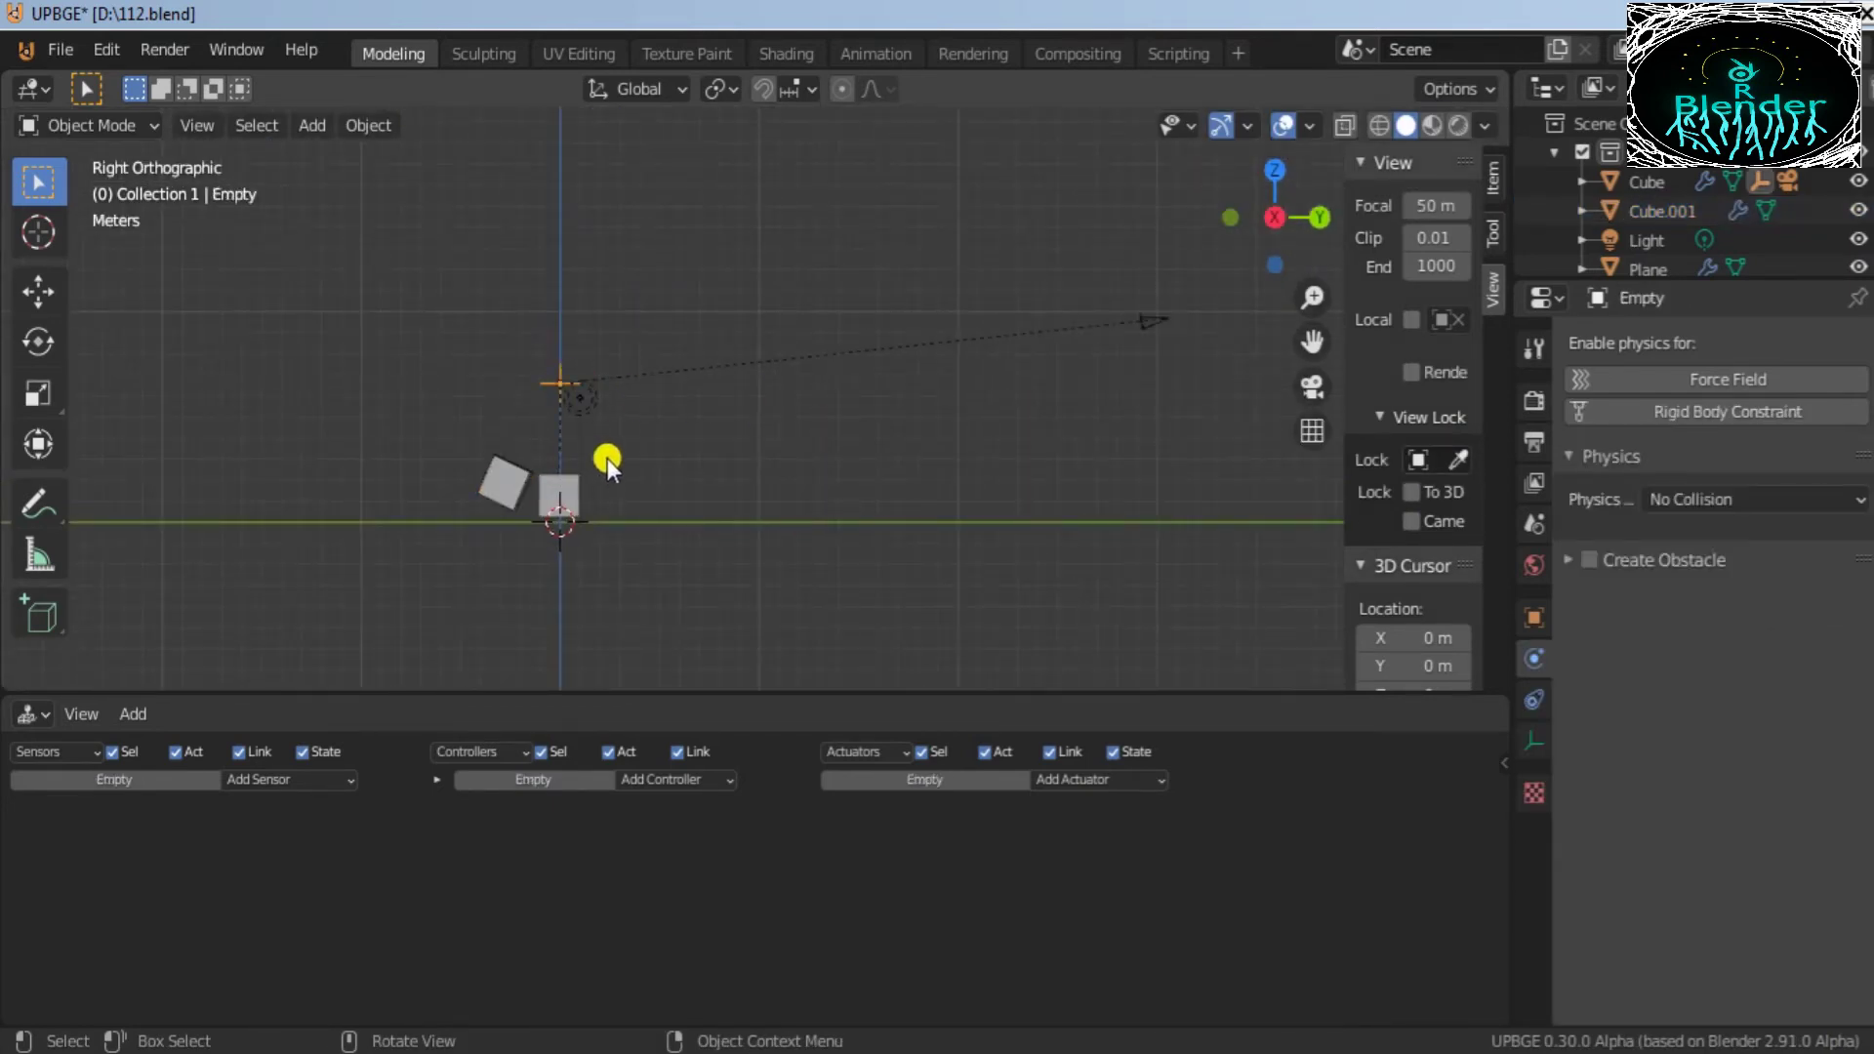
pyautogui.click(335, 786)
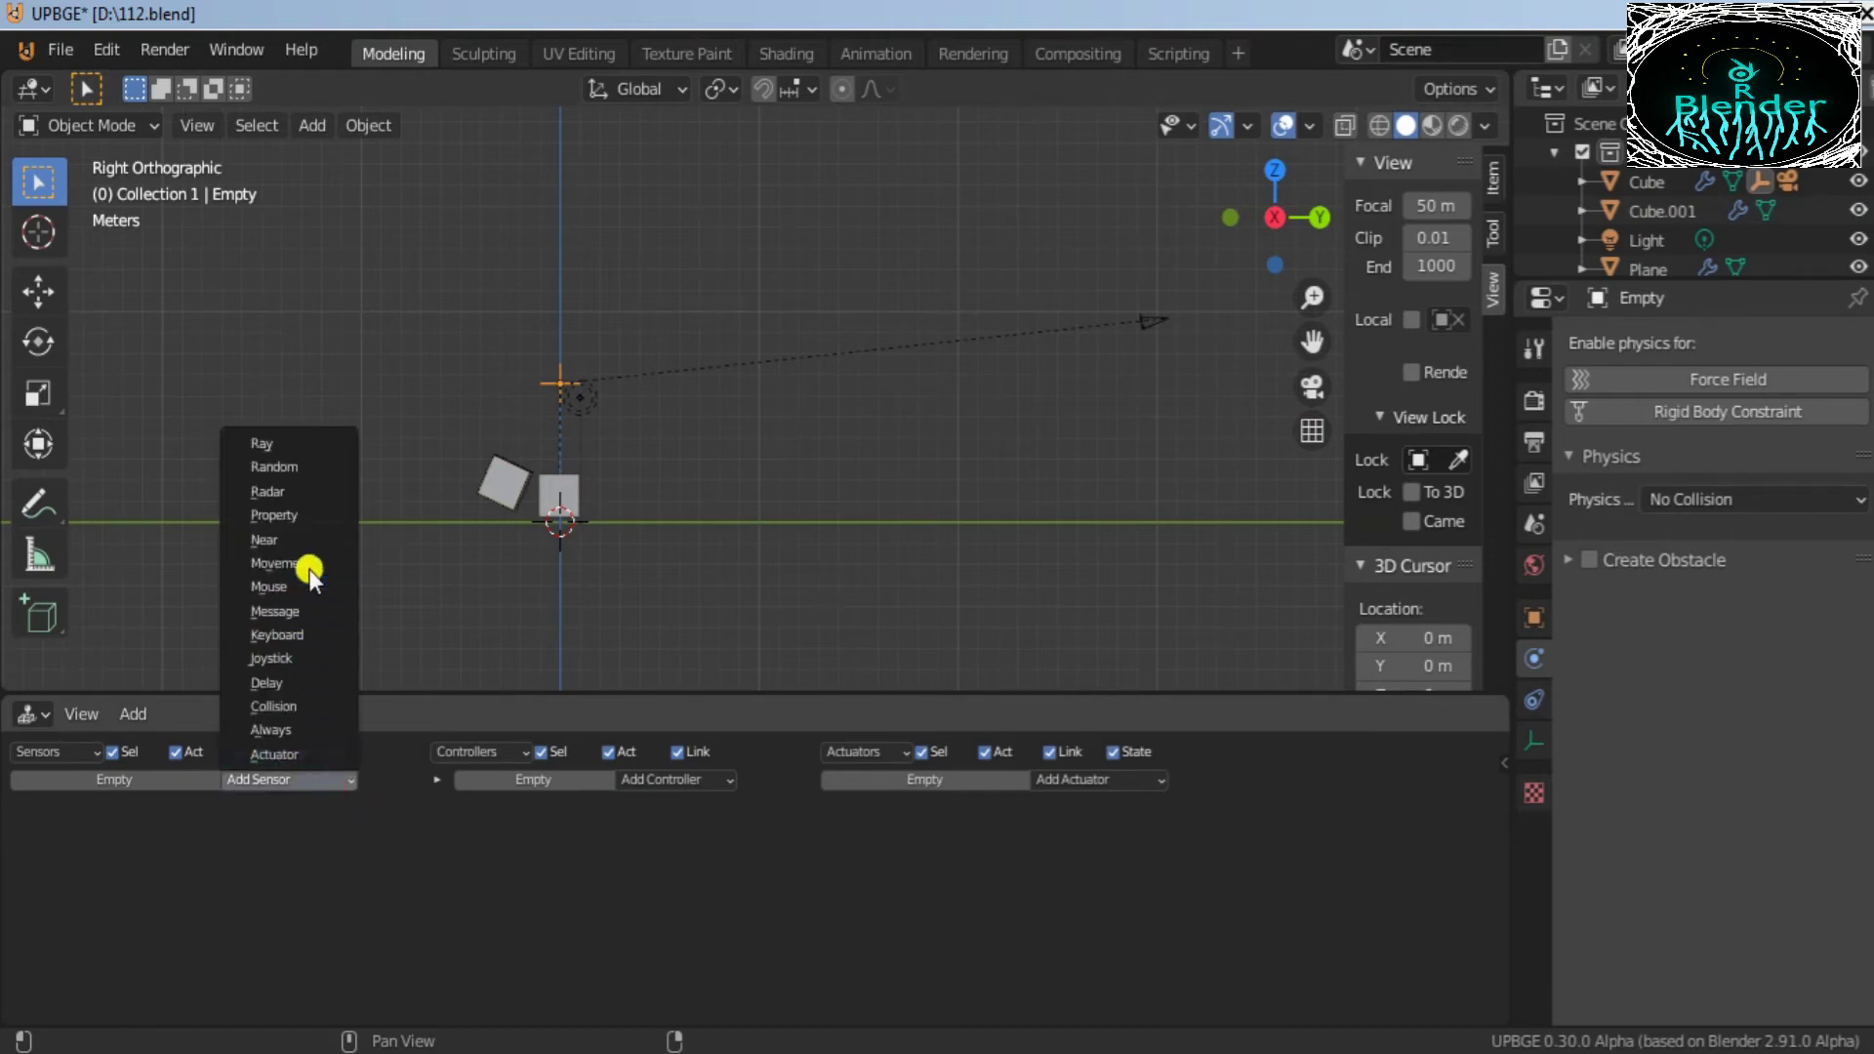
pyautogui.click(306, 634)
pyautogui.click(297, 778)
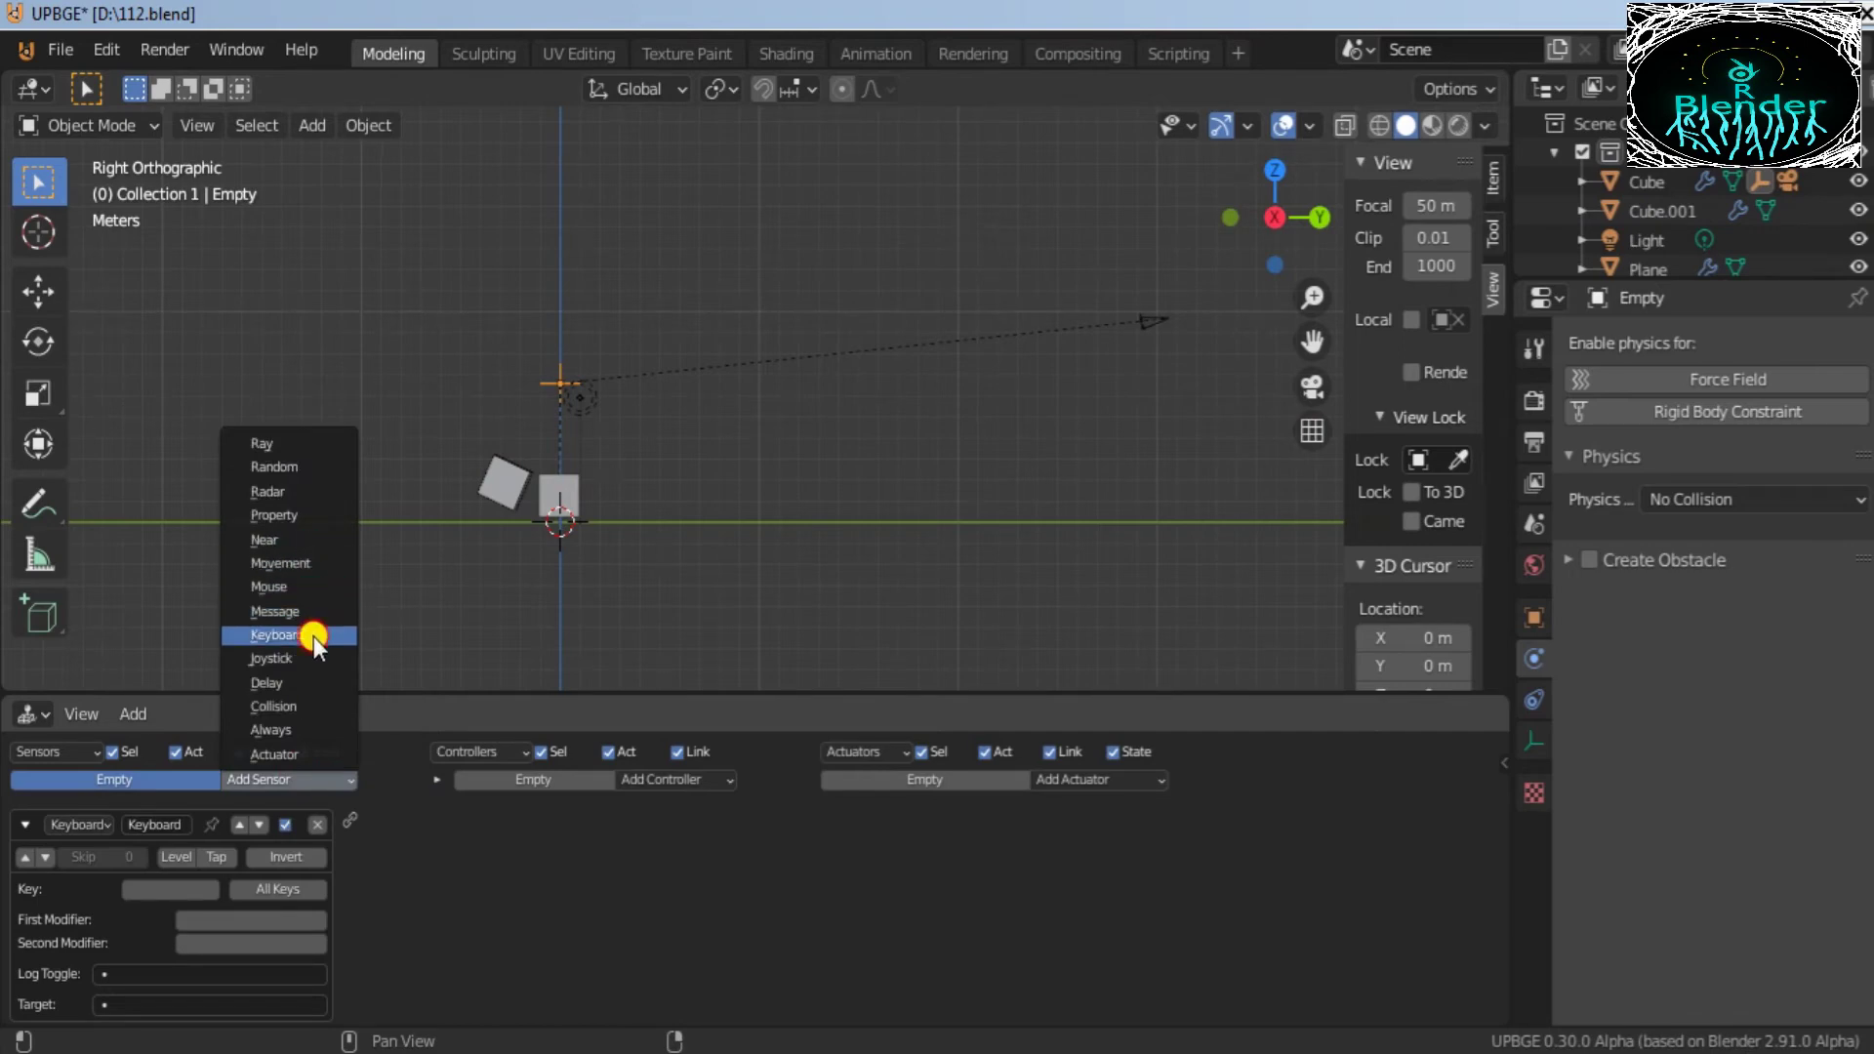
pyautogui.click(313, 636)
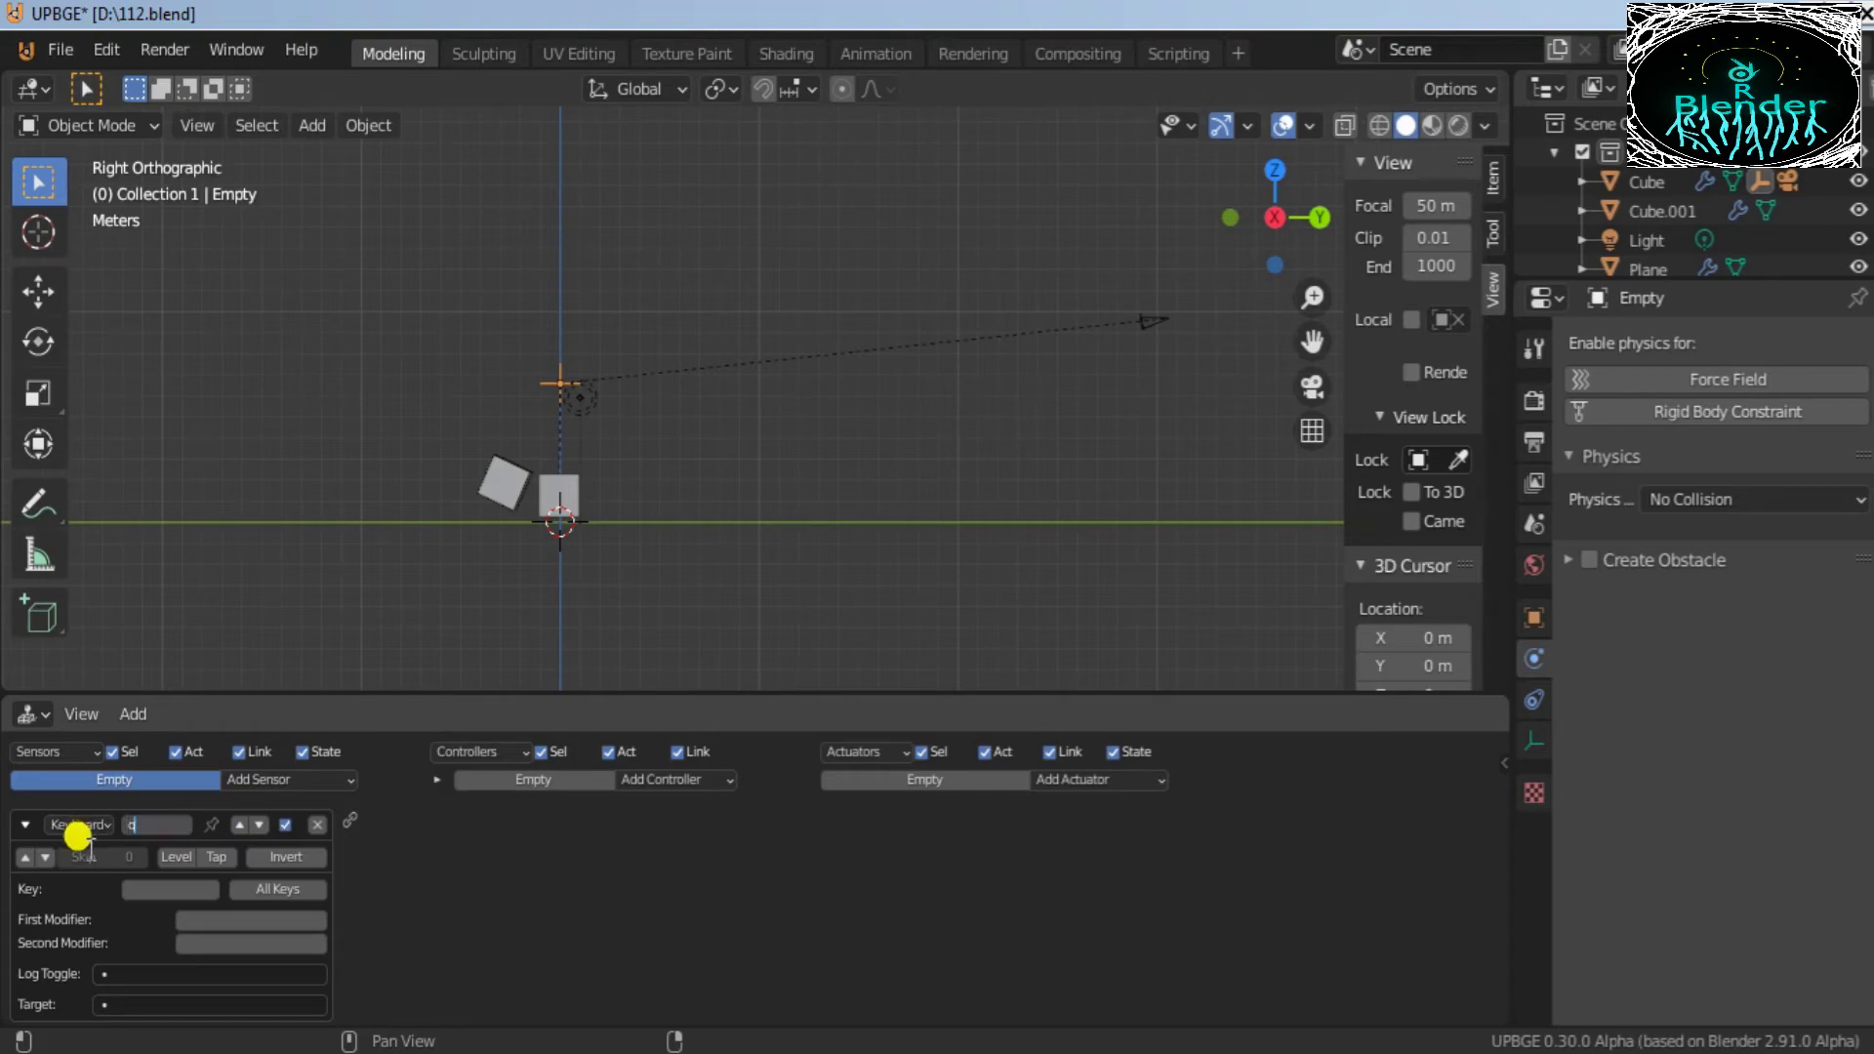
pyautogui.click(178, 894)
pyautogui.press('q')
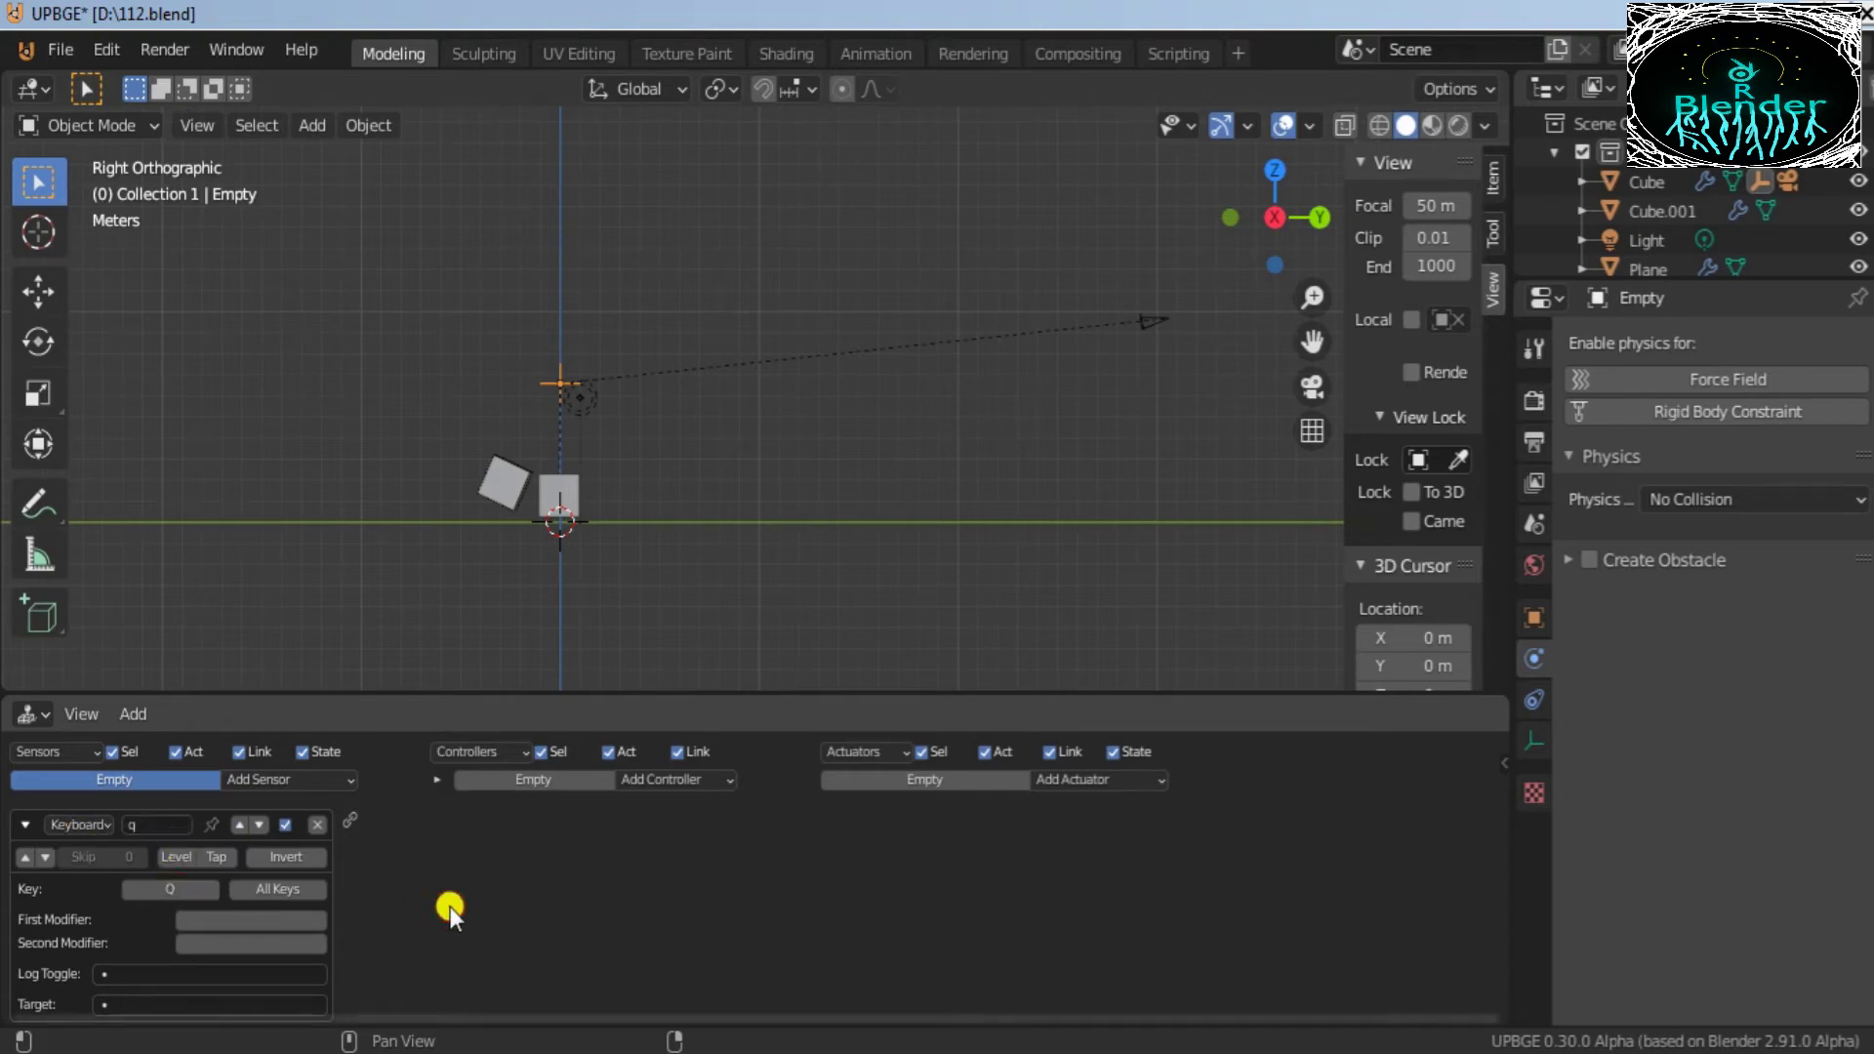
pyautogui.scroll(-3, 1505, 881)
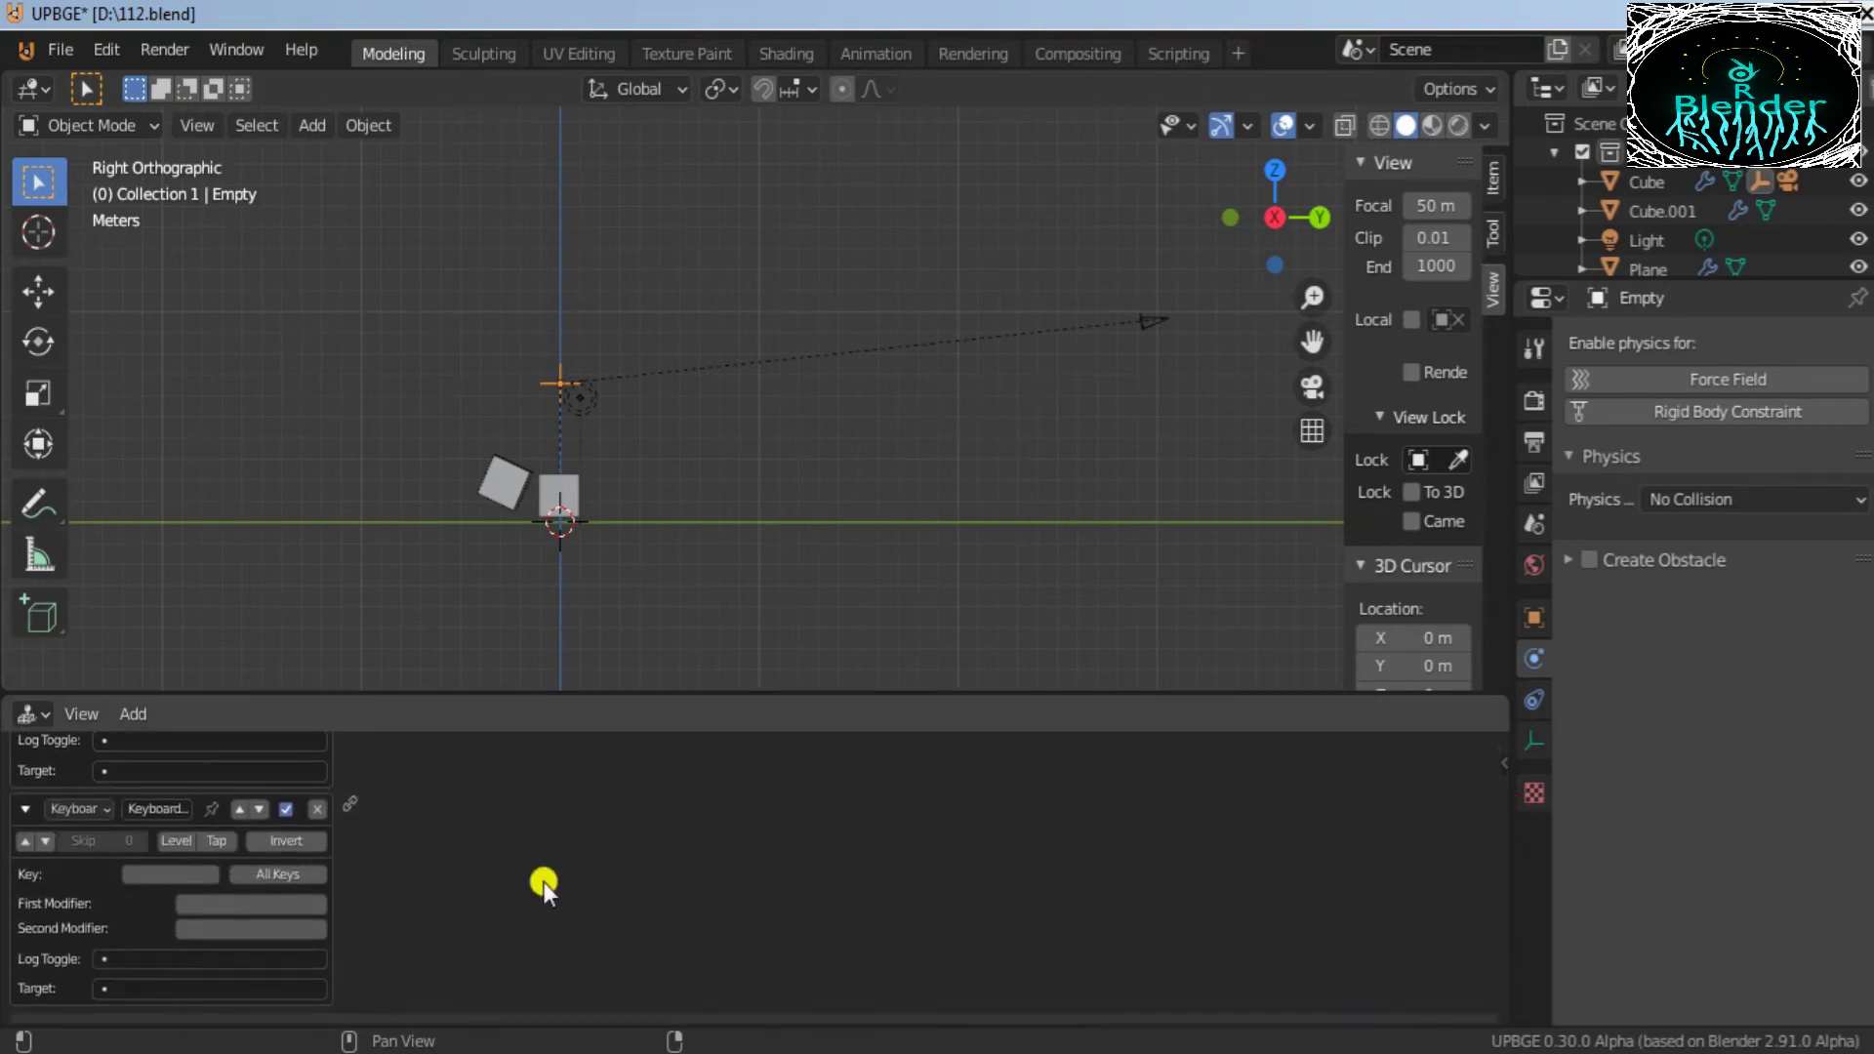
pyautogui.write('e')
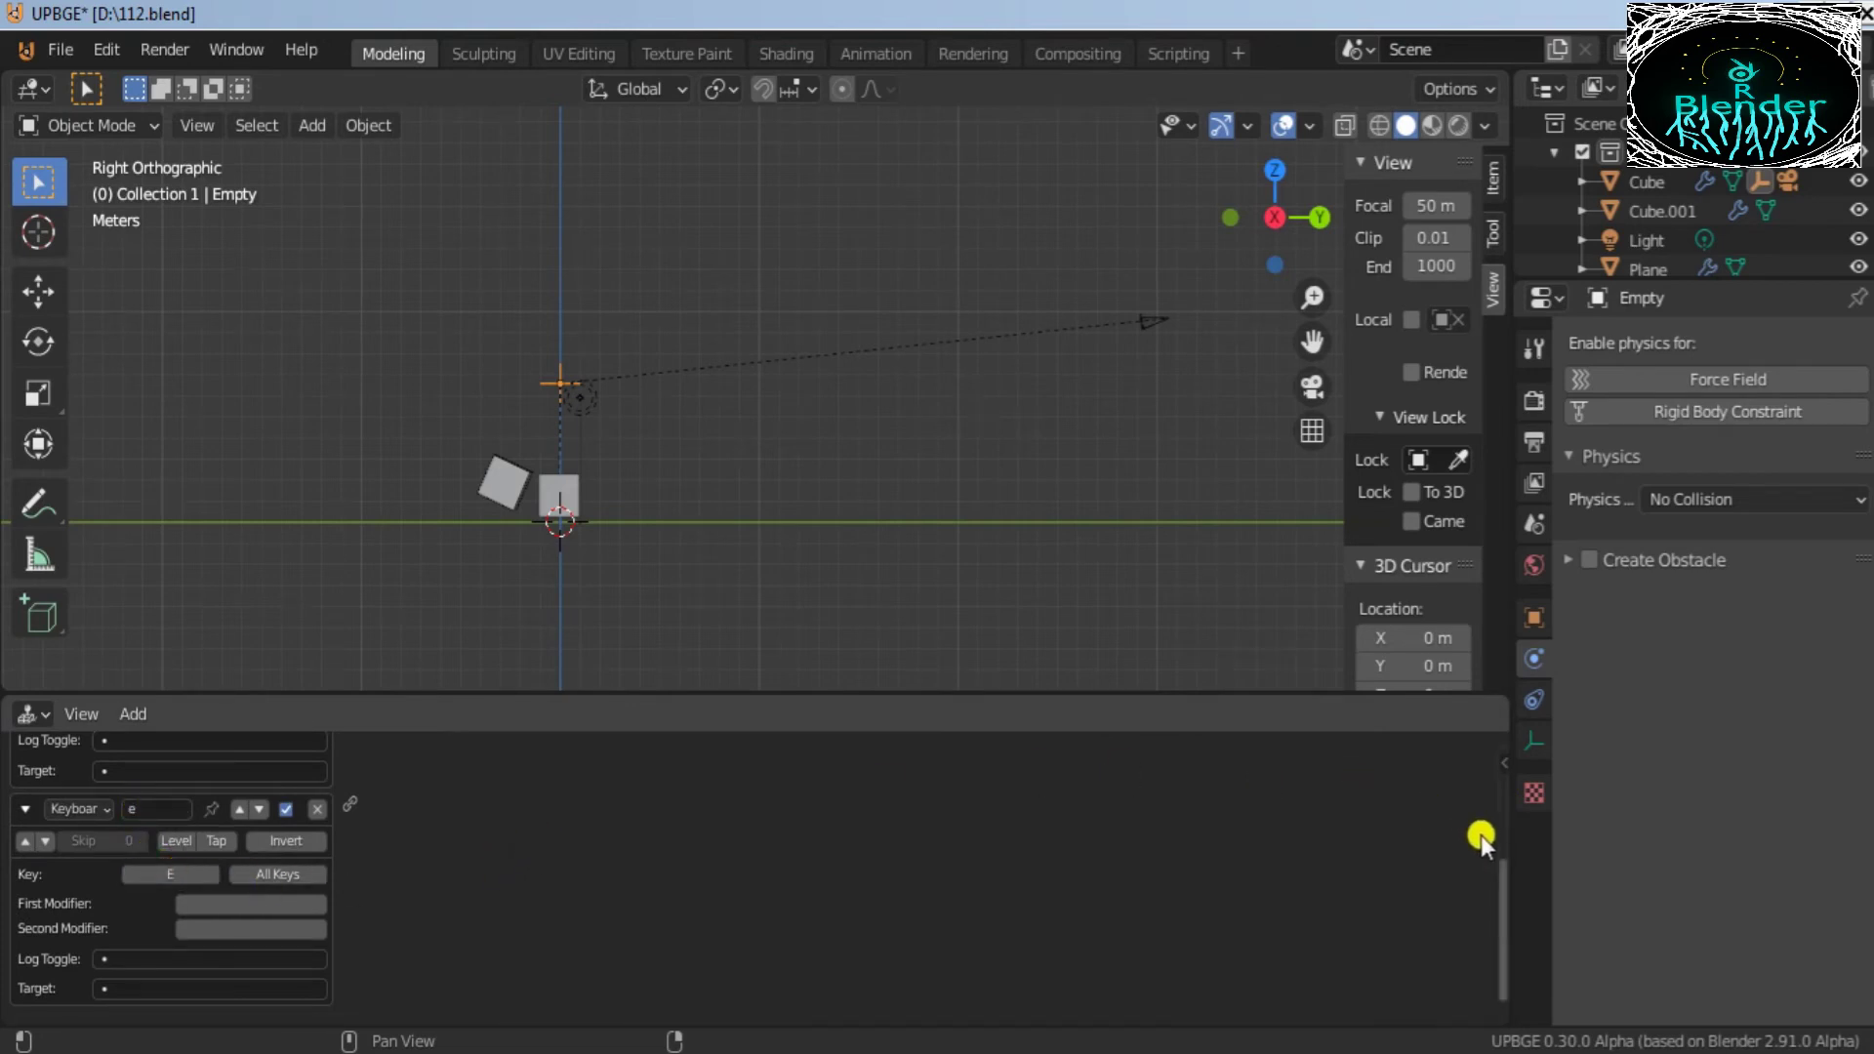
# Step: Add a Motion actuator to the Empty
pyautogui.moveTo(1506, 891); pyautogui.dragTo(1510, 747)
pyautogui.click(1115, 778)
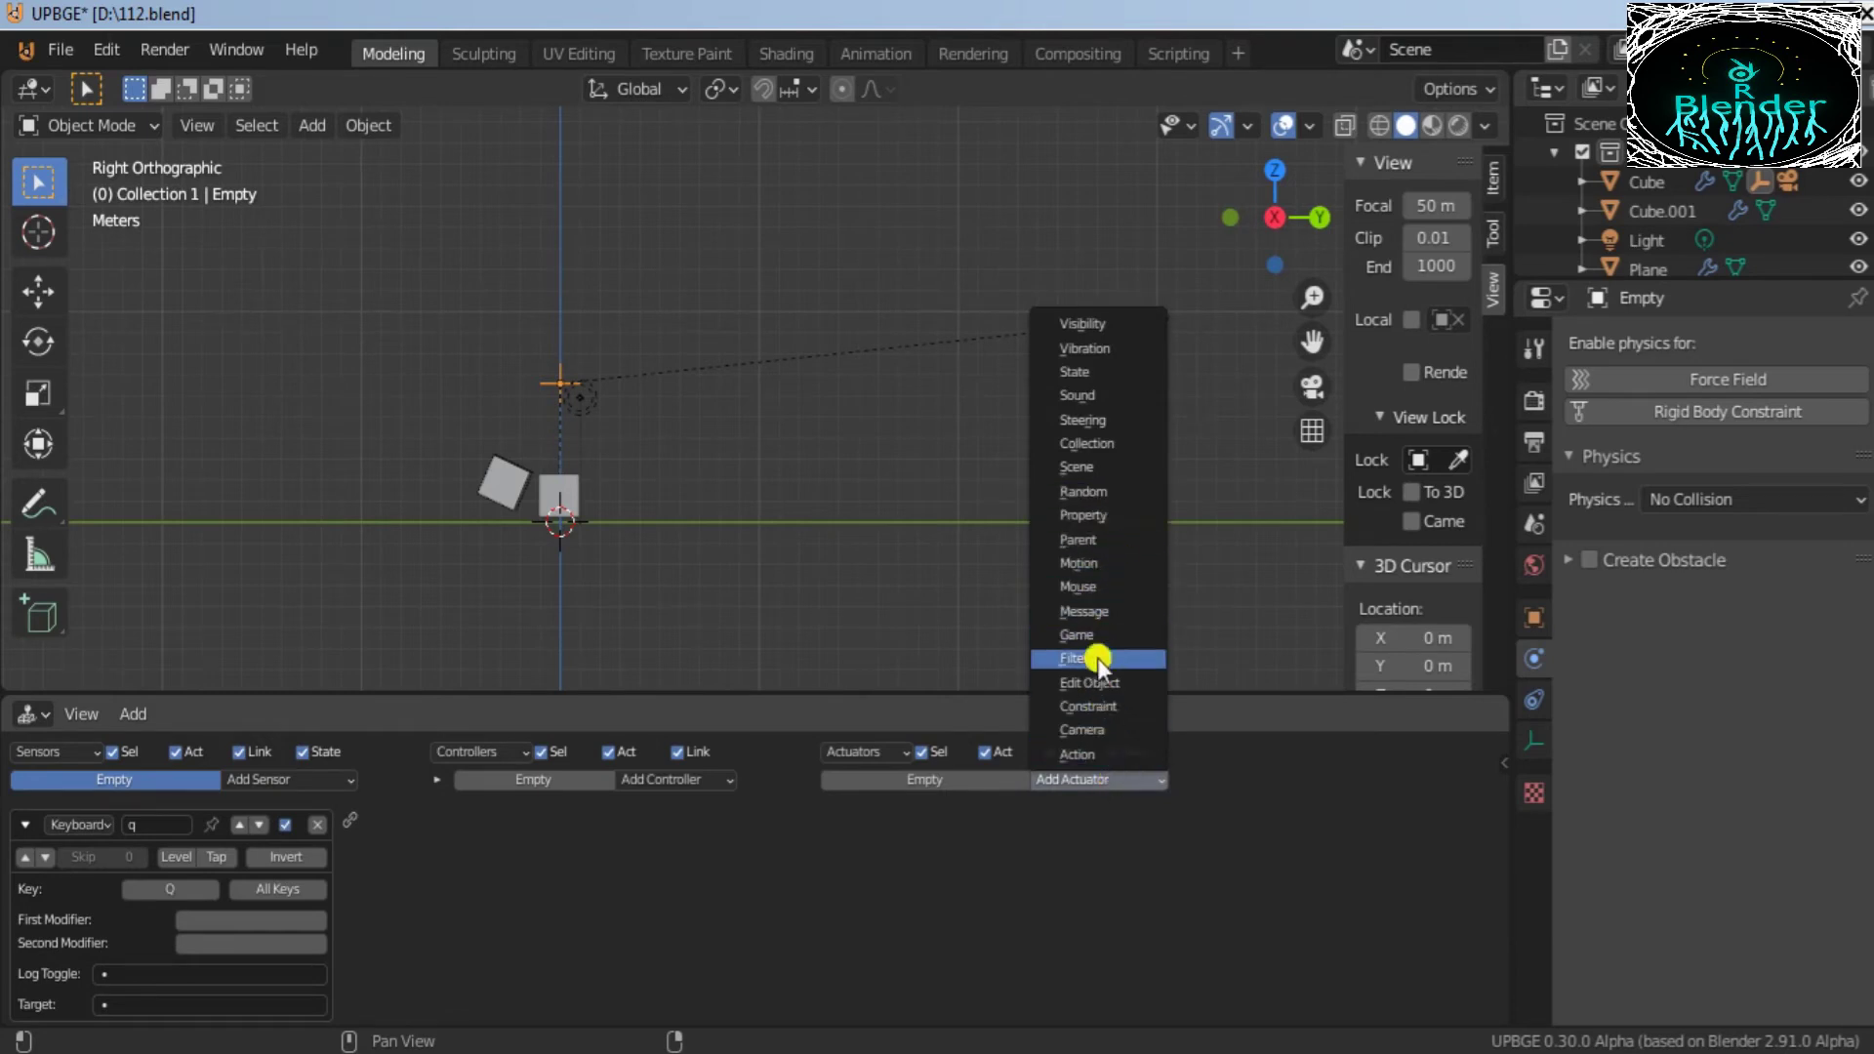
pyautogui.click(1099, 562)
pyautogui.click(1081, 774)
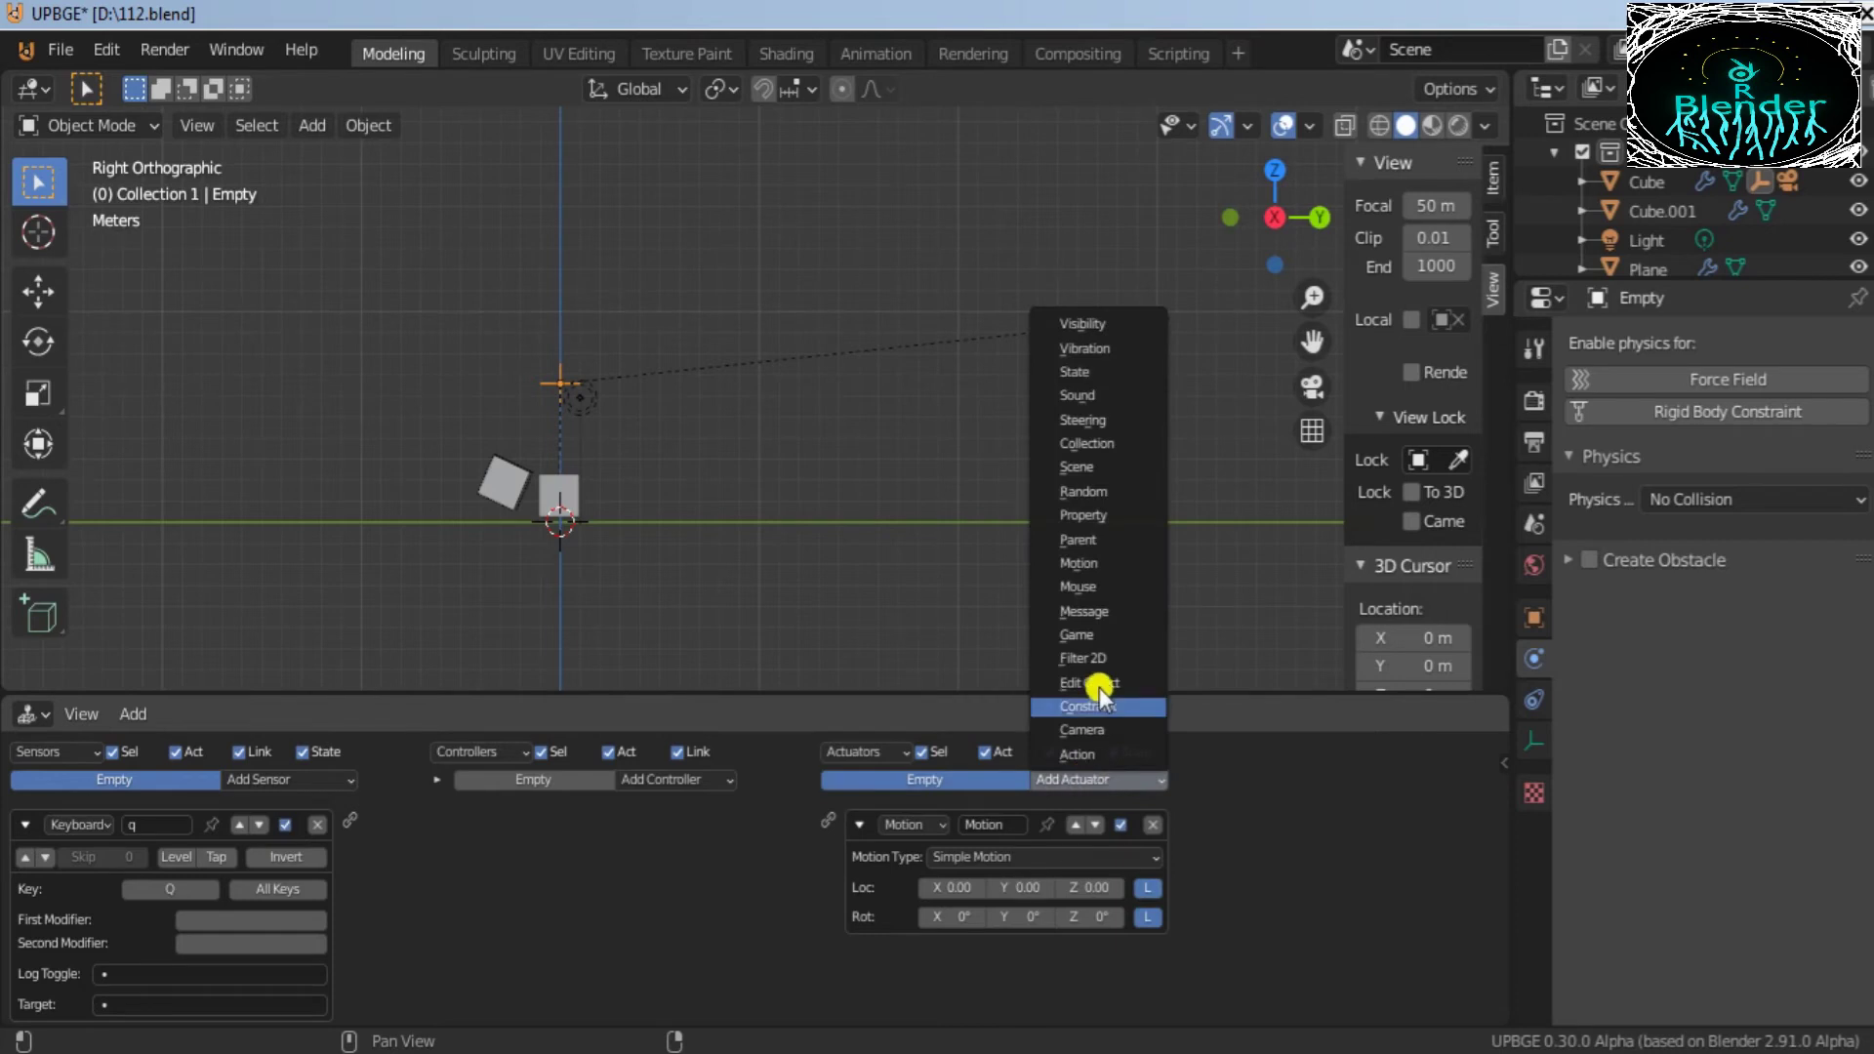
pyautogui.click(1109, 582)
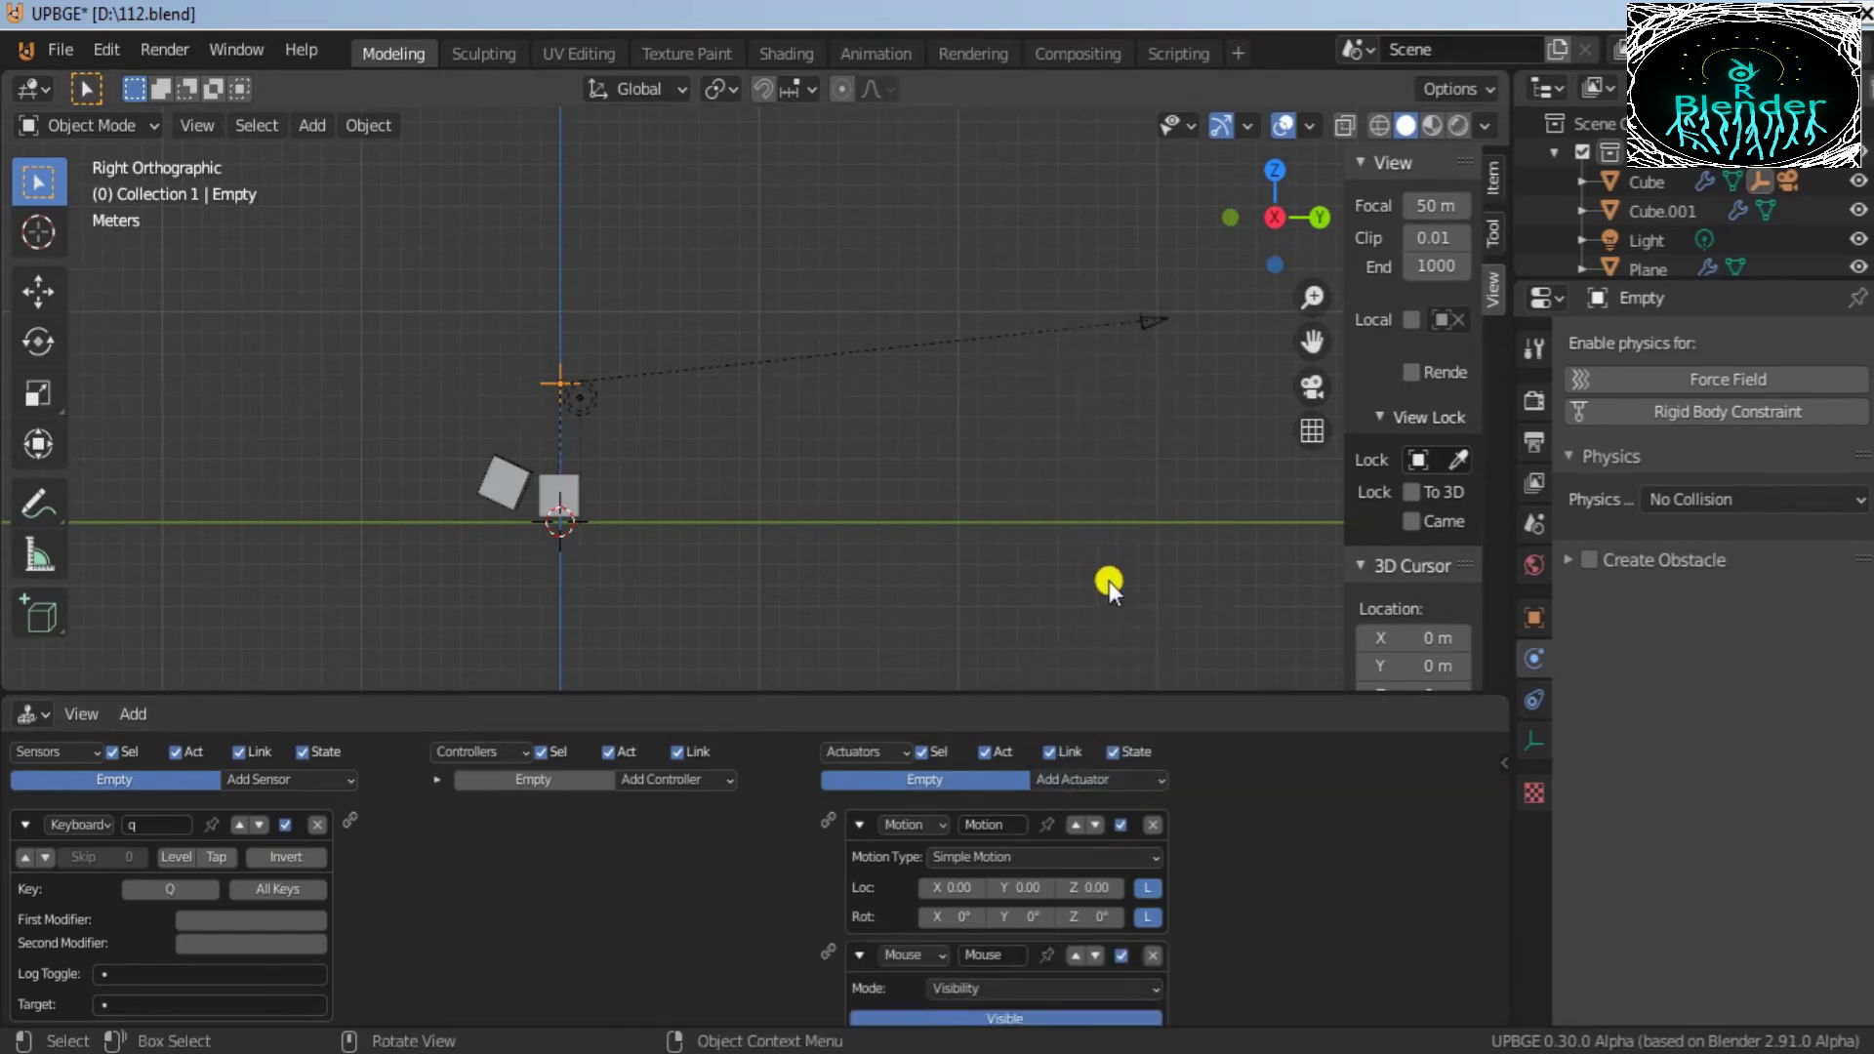
pyautogui.click(1156, 953)
# Step: Add a second Motion actuator to the Empty and set the first one's Z rotation to 1°
pyautogui.click(1083, 779)
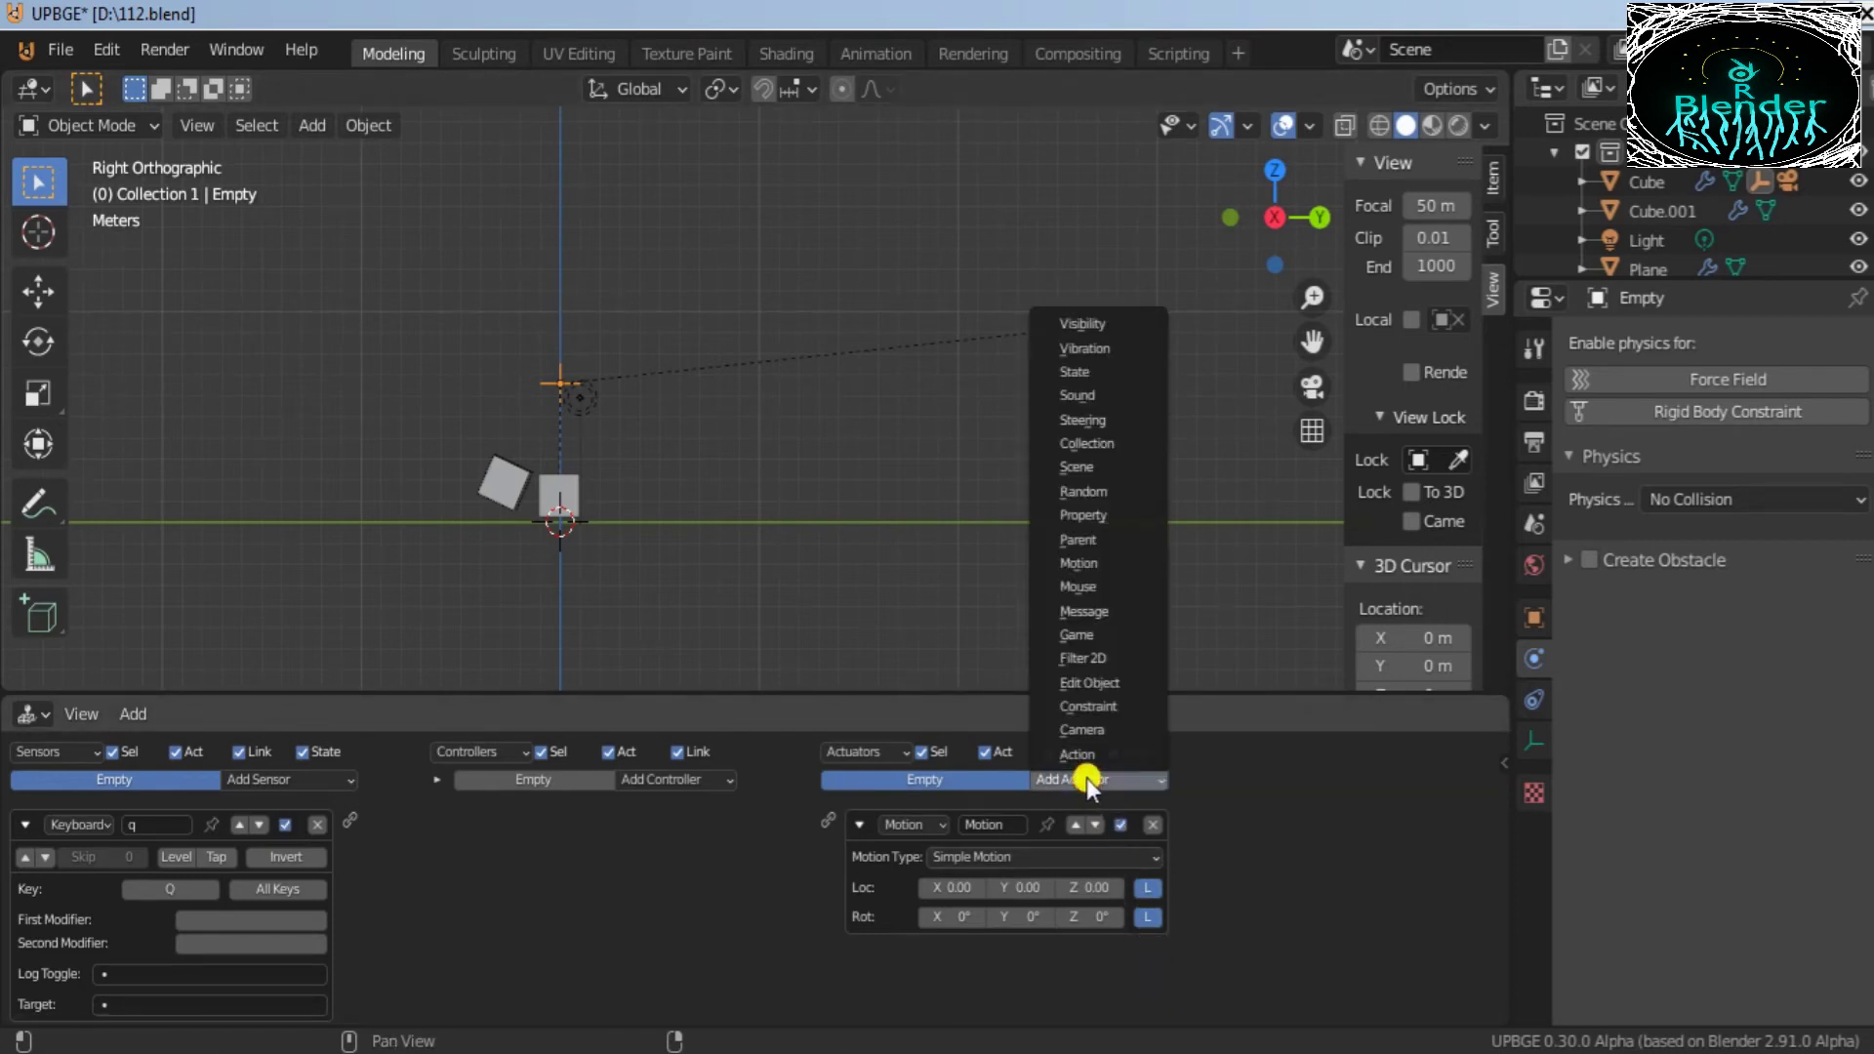
pyautogui.click(1095, 562)
pyautogui.moveTo(1500, 844); pyautogui.dragTo(1504, 882)
pyautogui.click(1074, 831)
pyautogui.write('1')
pyautogui.press('Return')
# Step: Set the second Motion actuator's Z rotation to -1°, and link the q sensor to the 1° motion and the e sensor to the -1° motion
pyautogui.click(1081, 959)
pyautogui.write('-1')
pyautogui.press('Return')
pyautogui.moveTo(359, 956); pyautogui.dragTo(828, 877)
pyautogui.moveTo(828, 750); pyautogui.dragTo(349, 746)
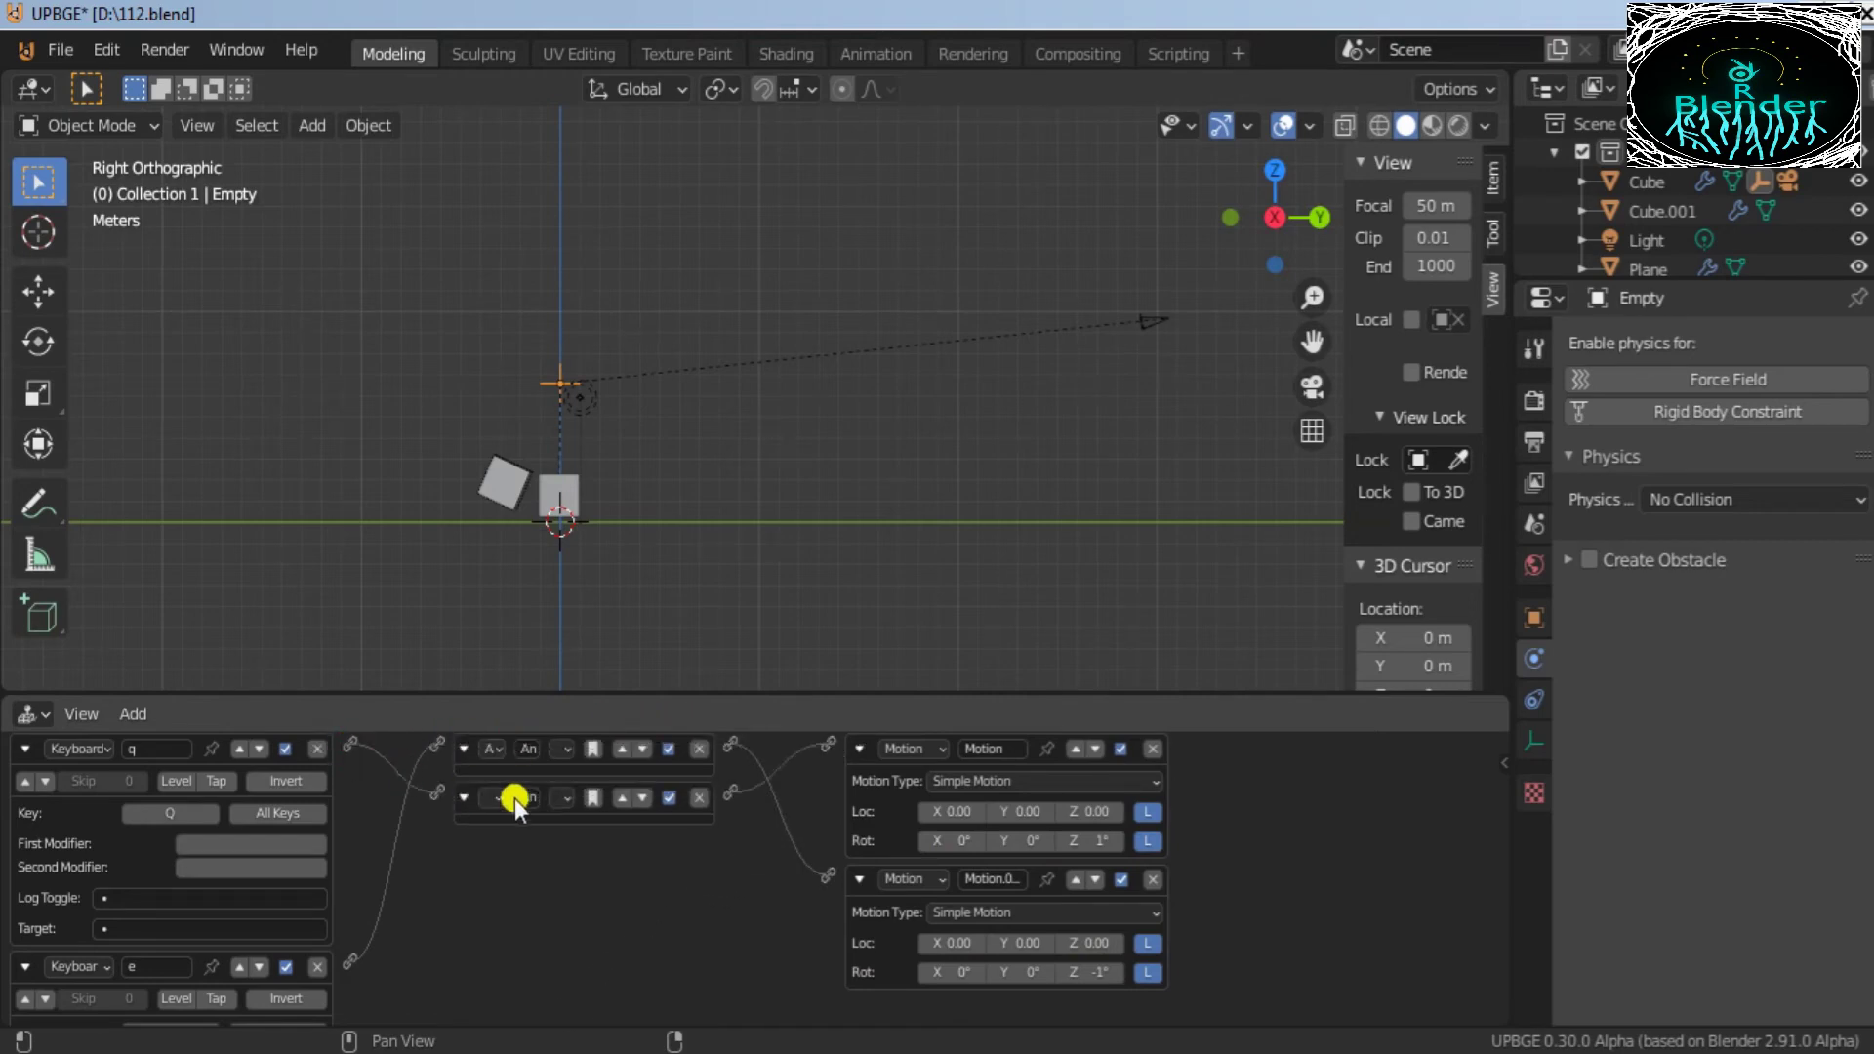
# Step: Run the game from the camera view, test rotating the camera both ways with Q and E, and stop it
pyautogui.press('KP_0')
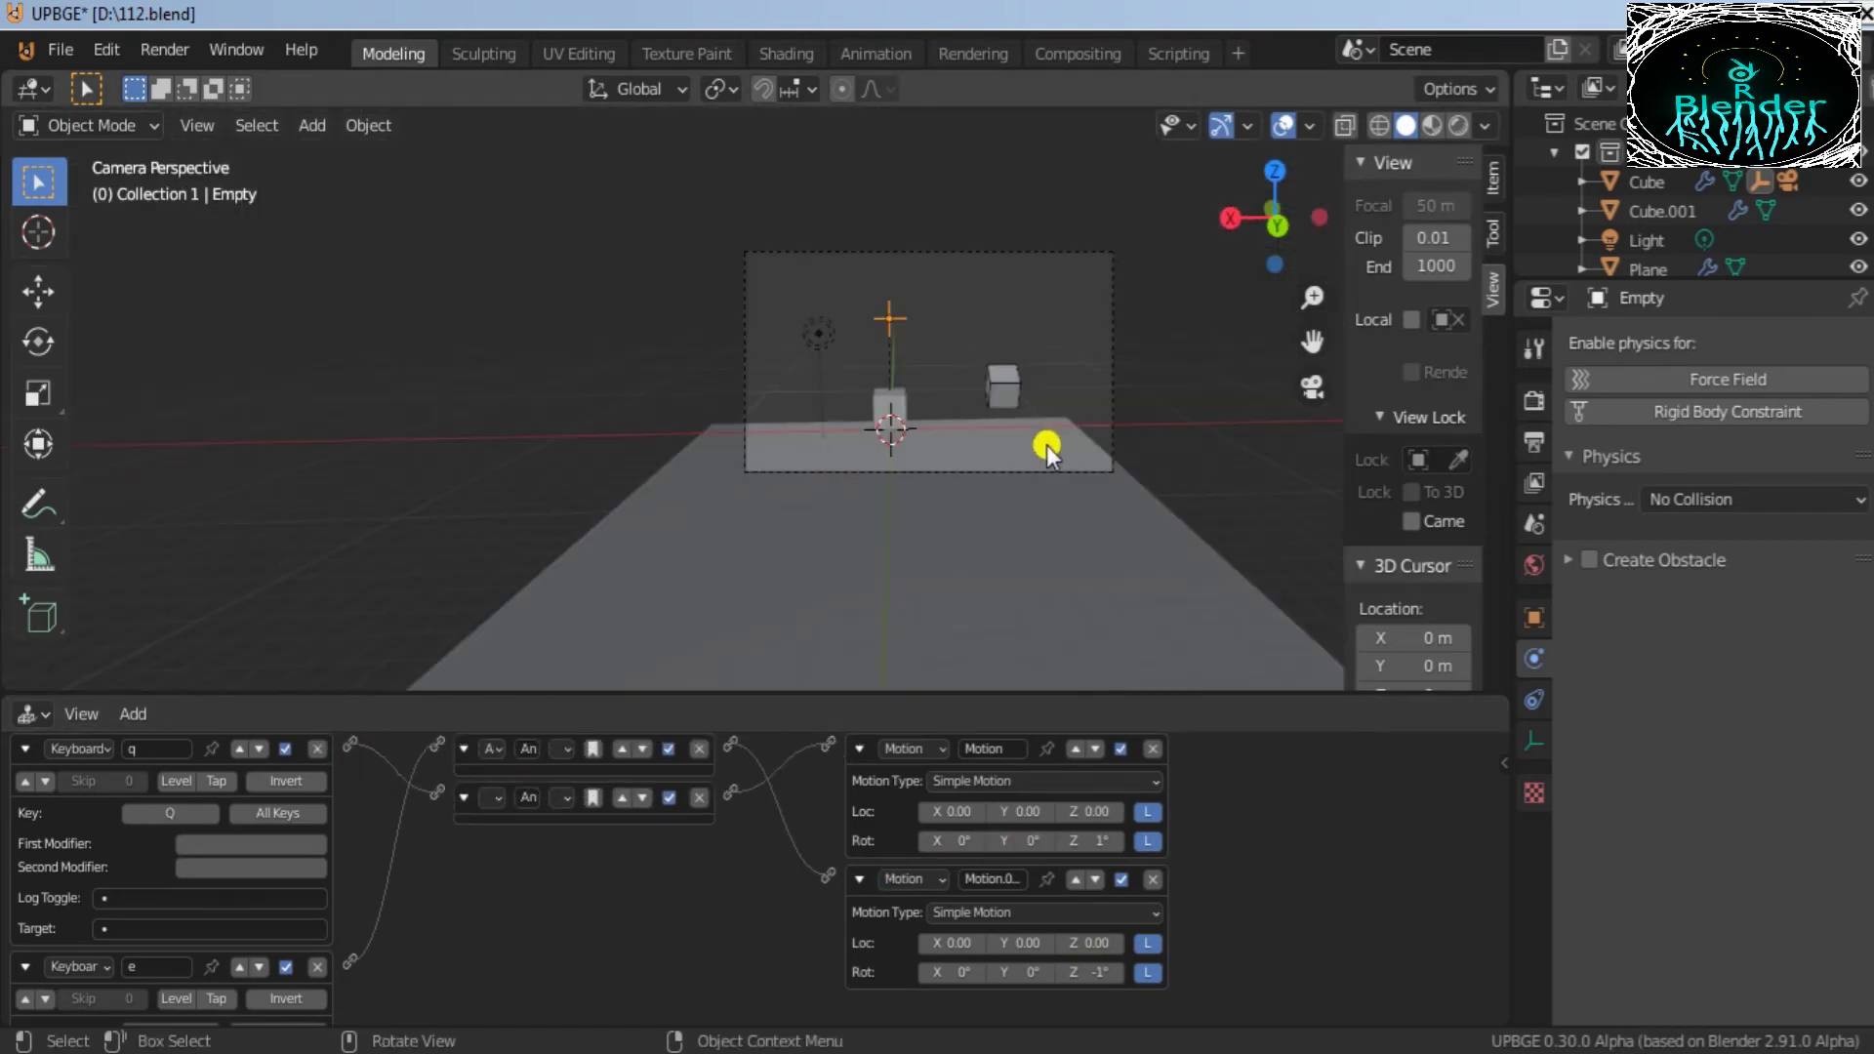
pyautogui.click(1222, 389)
pyautogui.press('p')
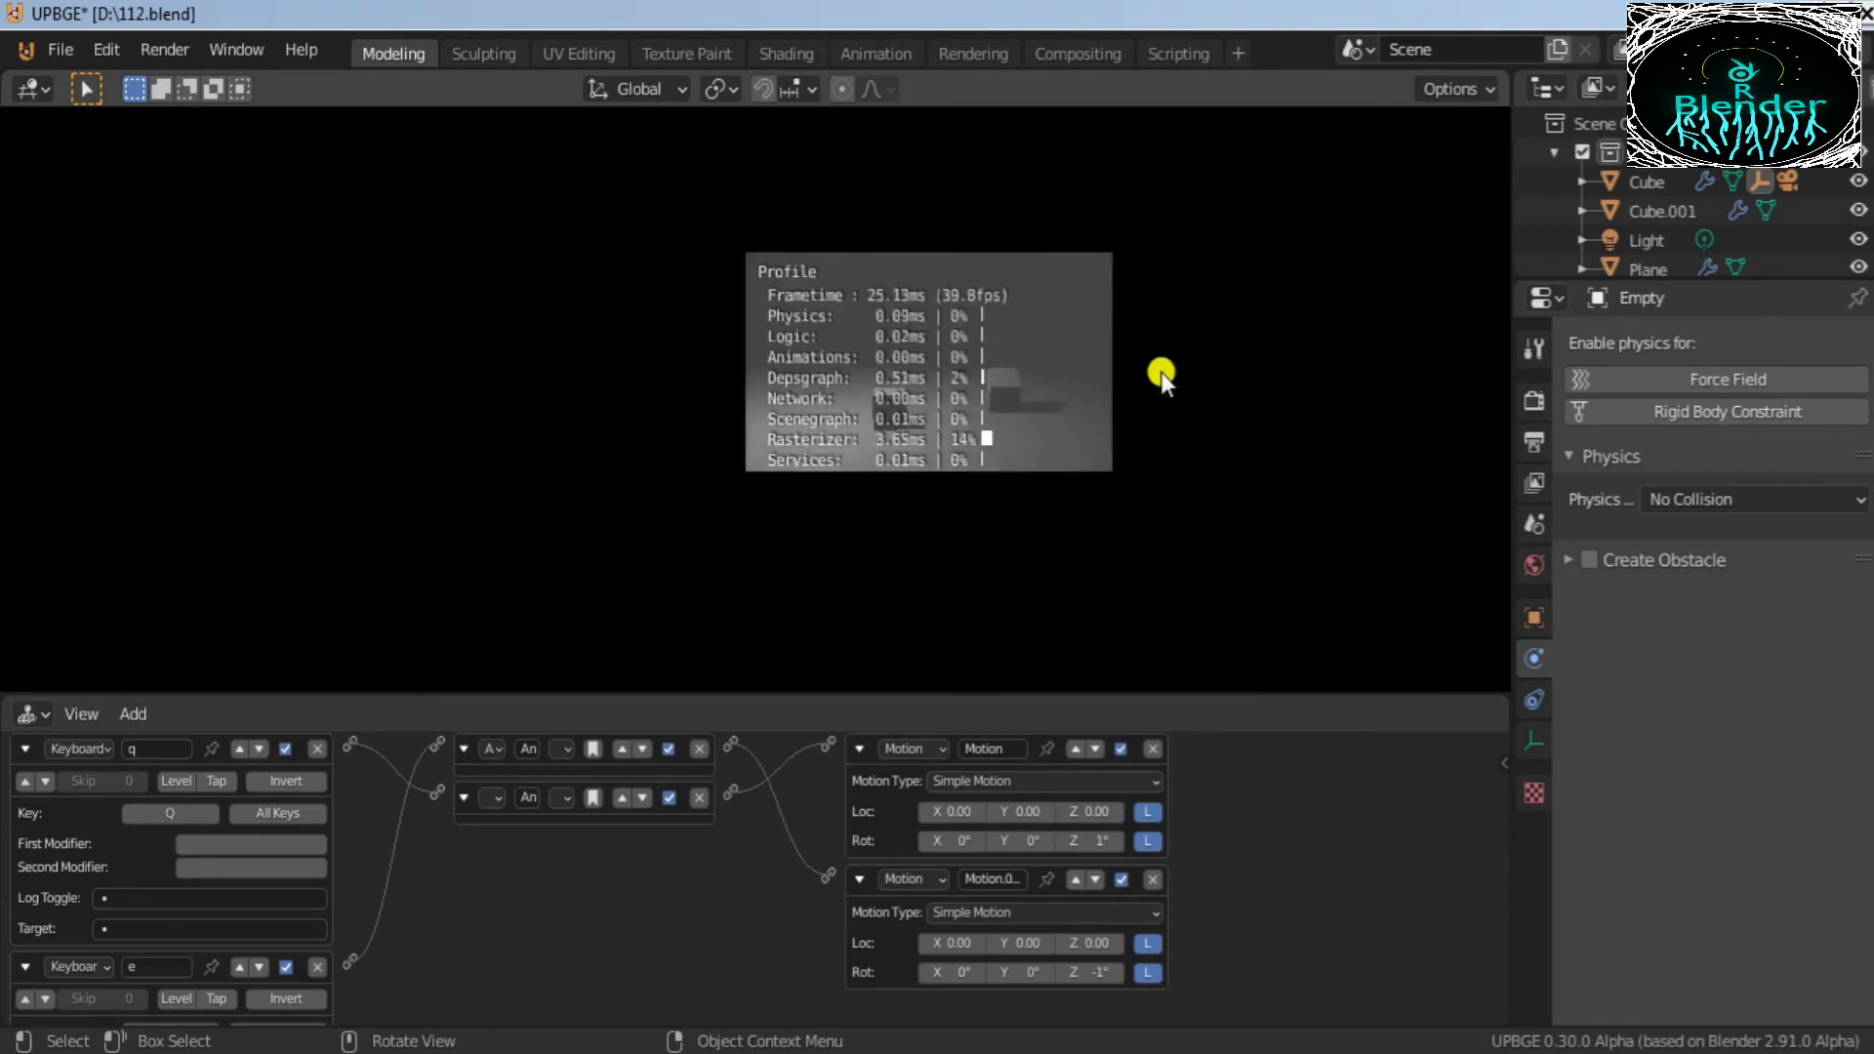
pyautogui.press('q')
pyautogui.press('e')
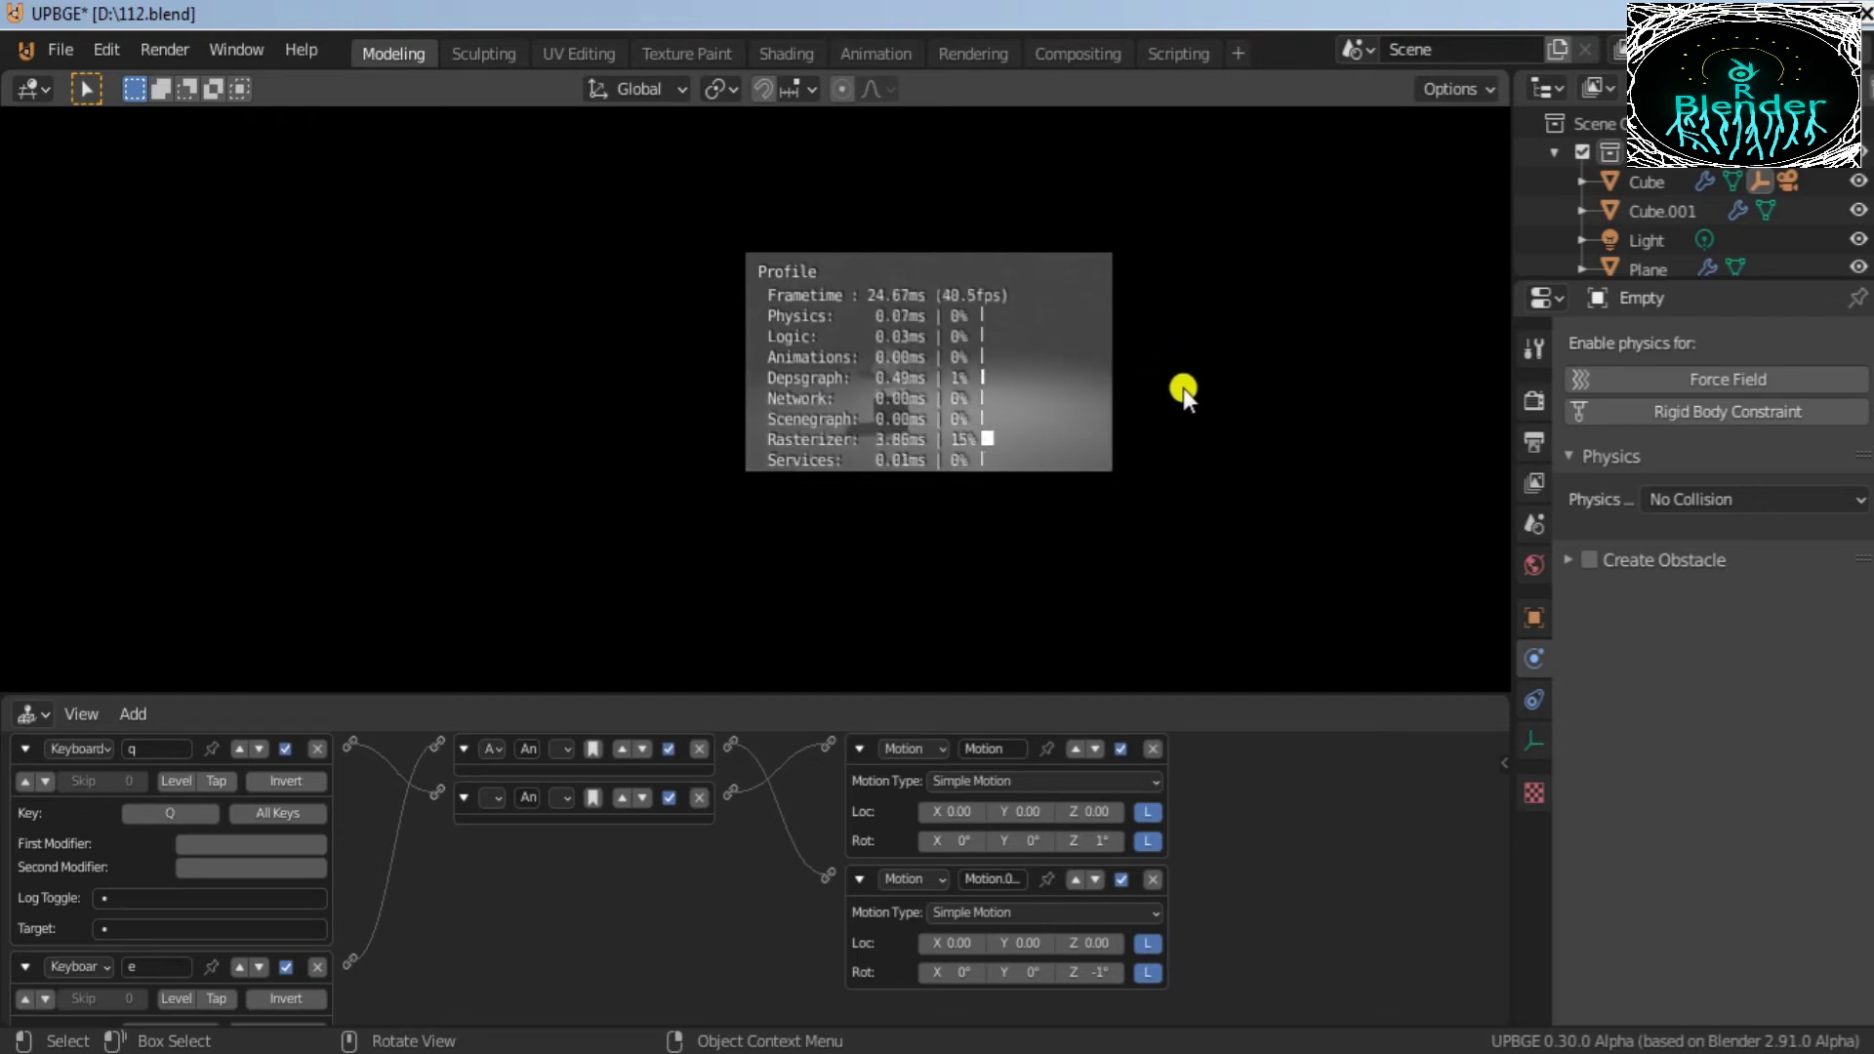
pyautogui.press('e')
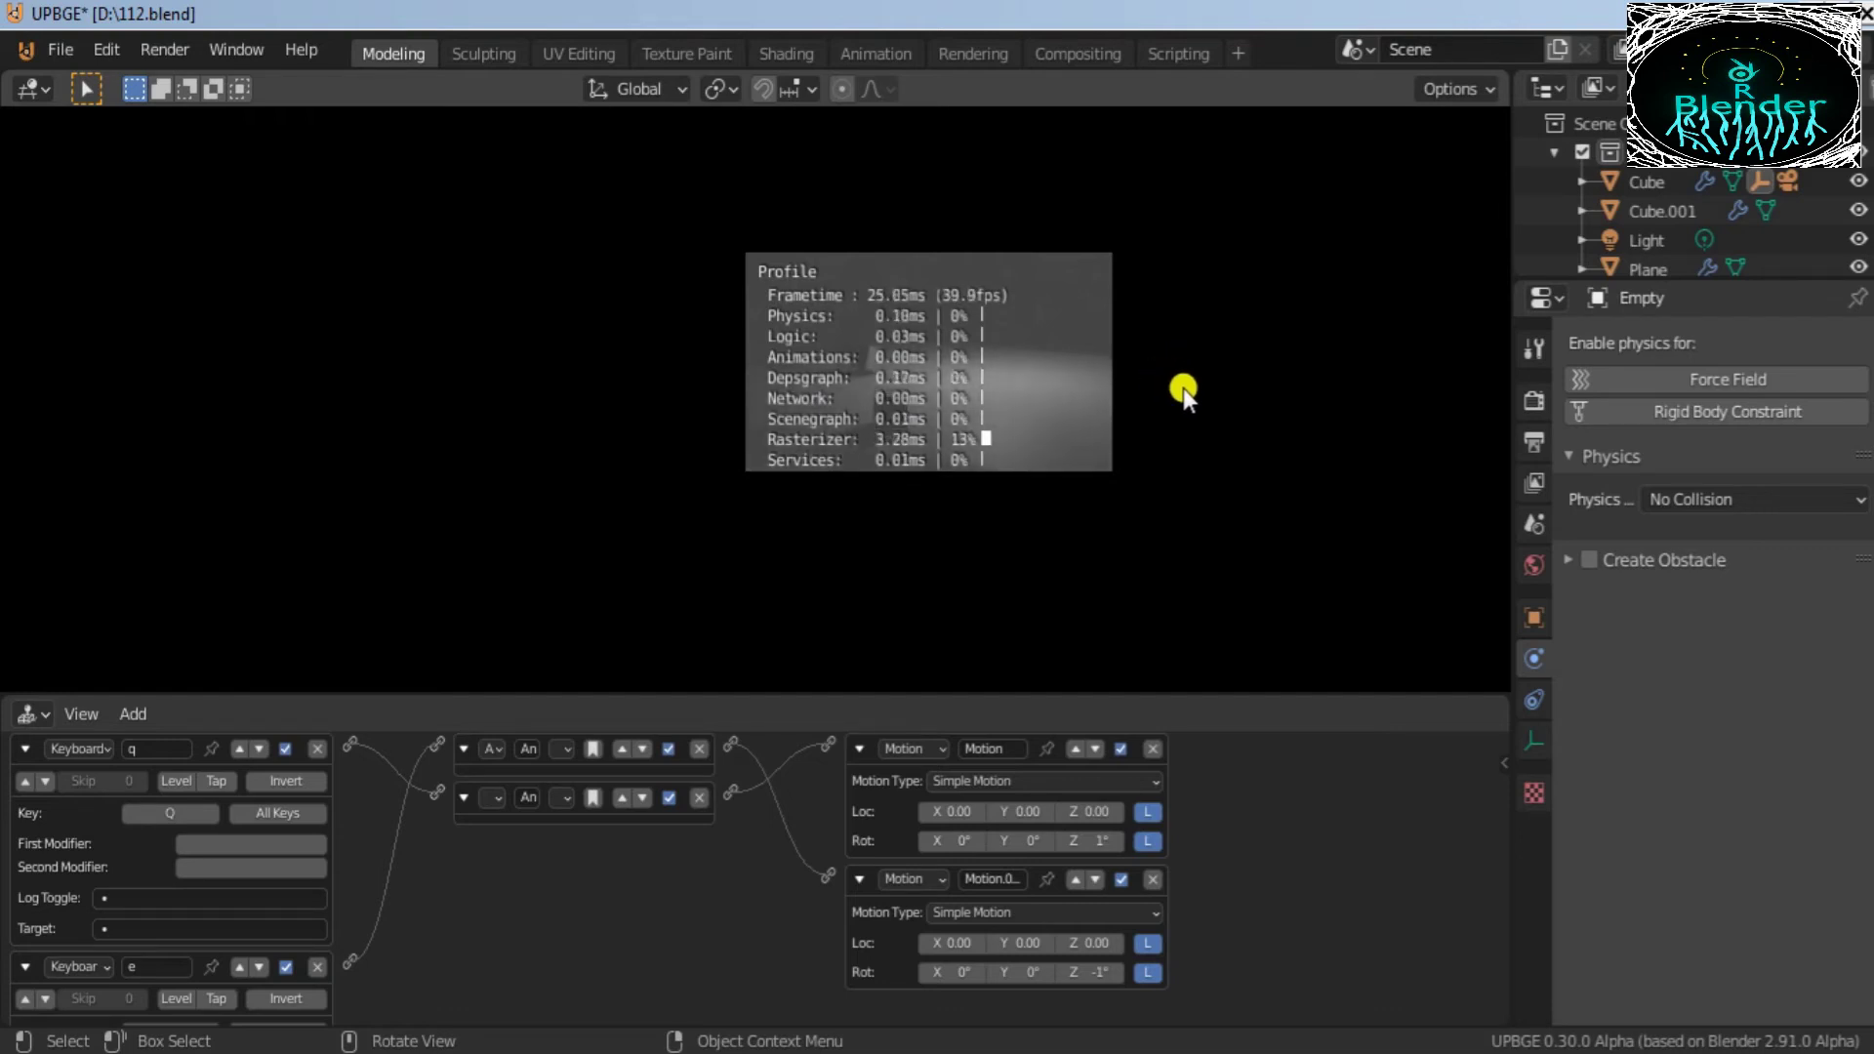
pyautogui.press('e')
pyautogui.press('e')
pyautogui.press('q')
pyautogui.press('e')
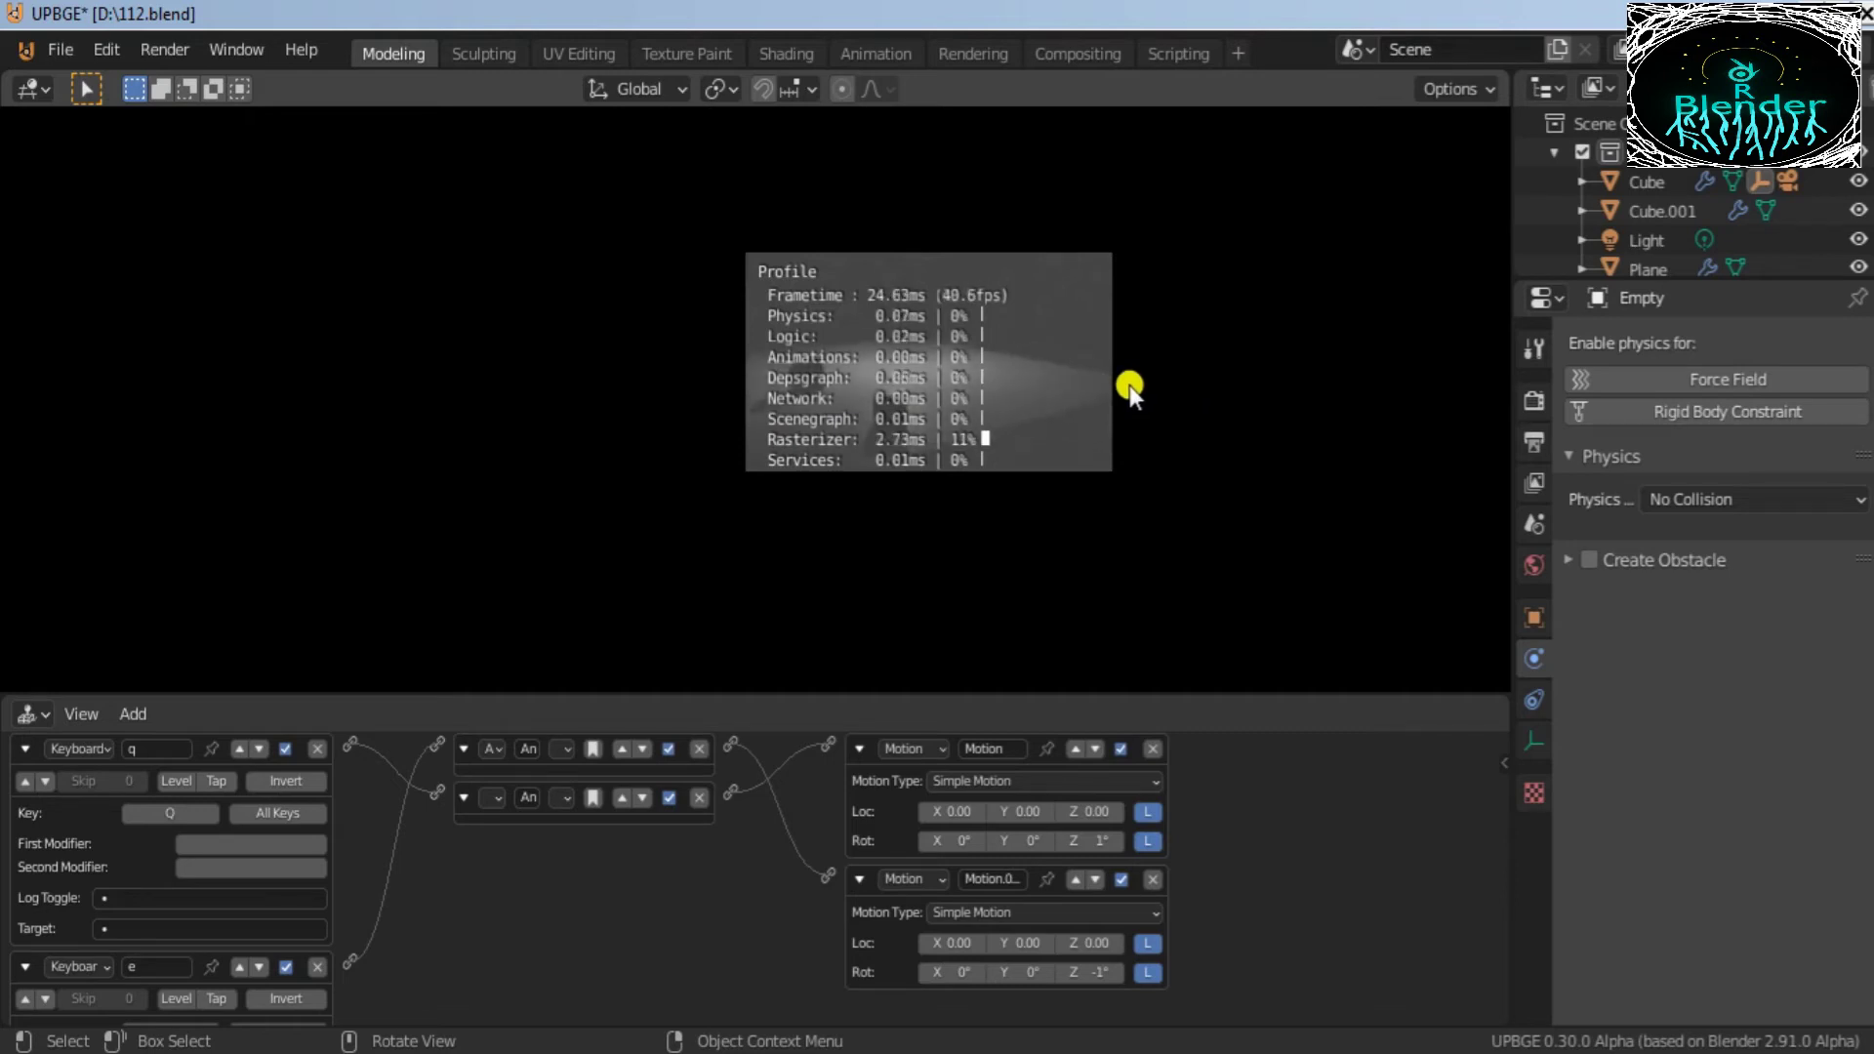
pyautogui.press('Escape')
# Step: Enlarge the 3D viewport over the logic editor and frame the camera view to fill it
pyautogui.moveTo(1311, 343); pyautogui.dragTo(652, 409)
pyautogui.scroll(-1, 1139, 375)
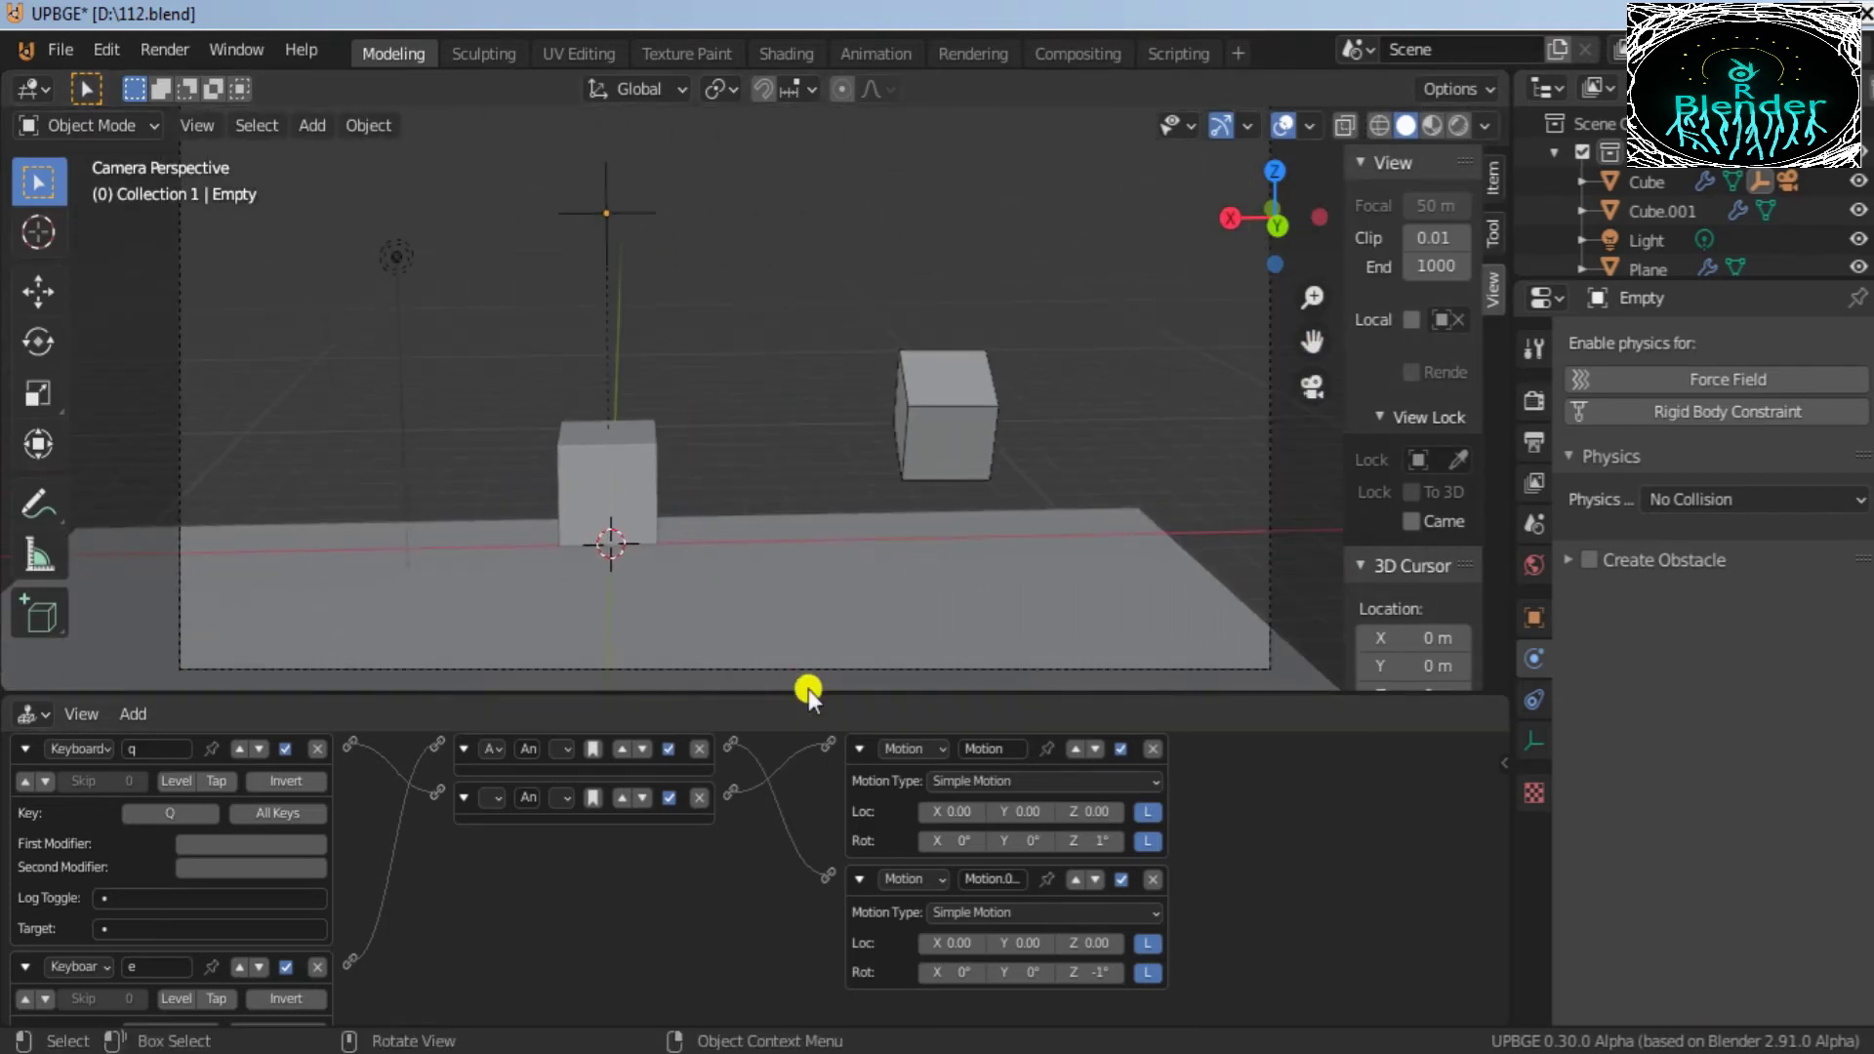
pyautogui.moveTo(804, 693); pyautogui.dragTo(810, 987)
pyautogui.moveTo(1314, 336); pyautogui.dragTo(1311, 426)
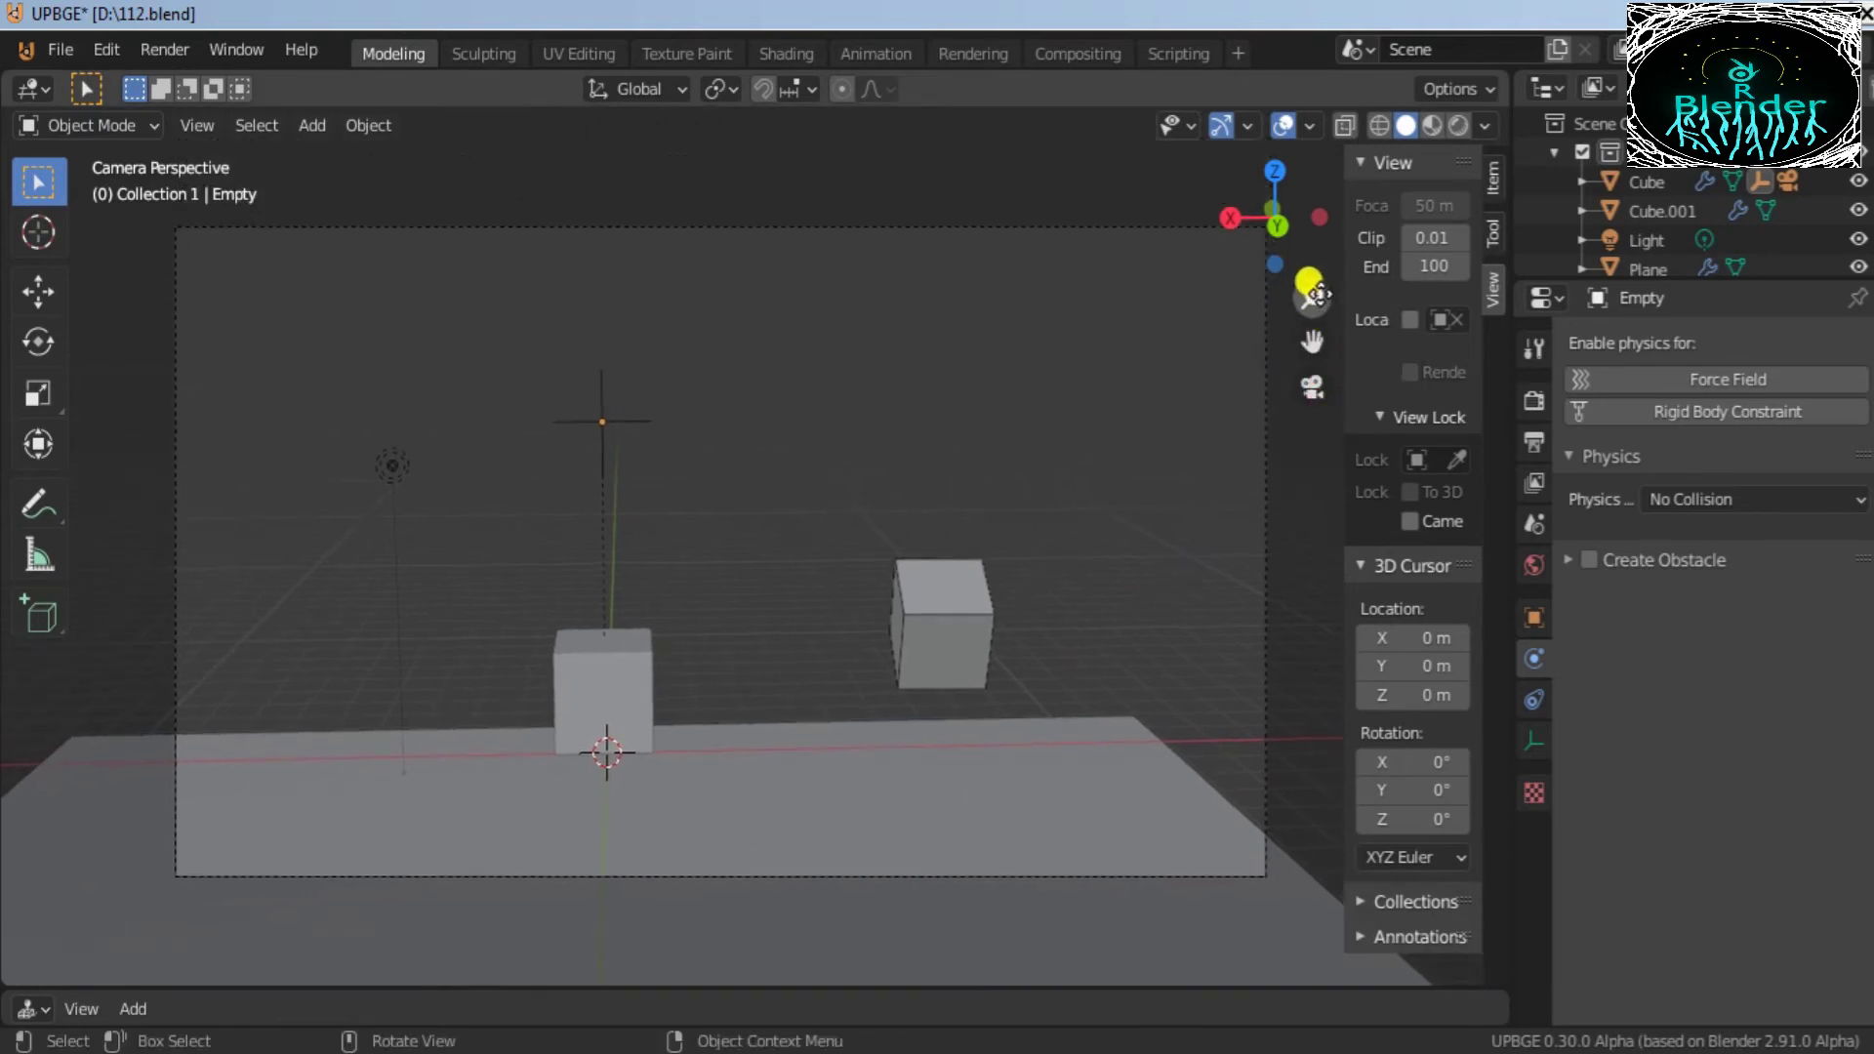
pyautogui.moveTo(1313, 293); pyautogui.dragTo(1310, 292)
# Step: Check the Rigid Body settings of Cube.001, keeping Box as its collision shape
pyautogui.click(951, 629)
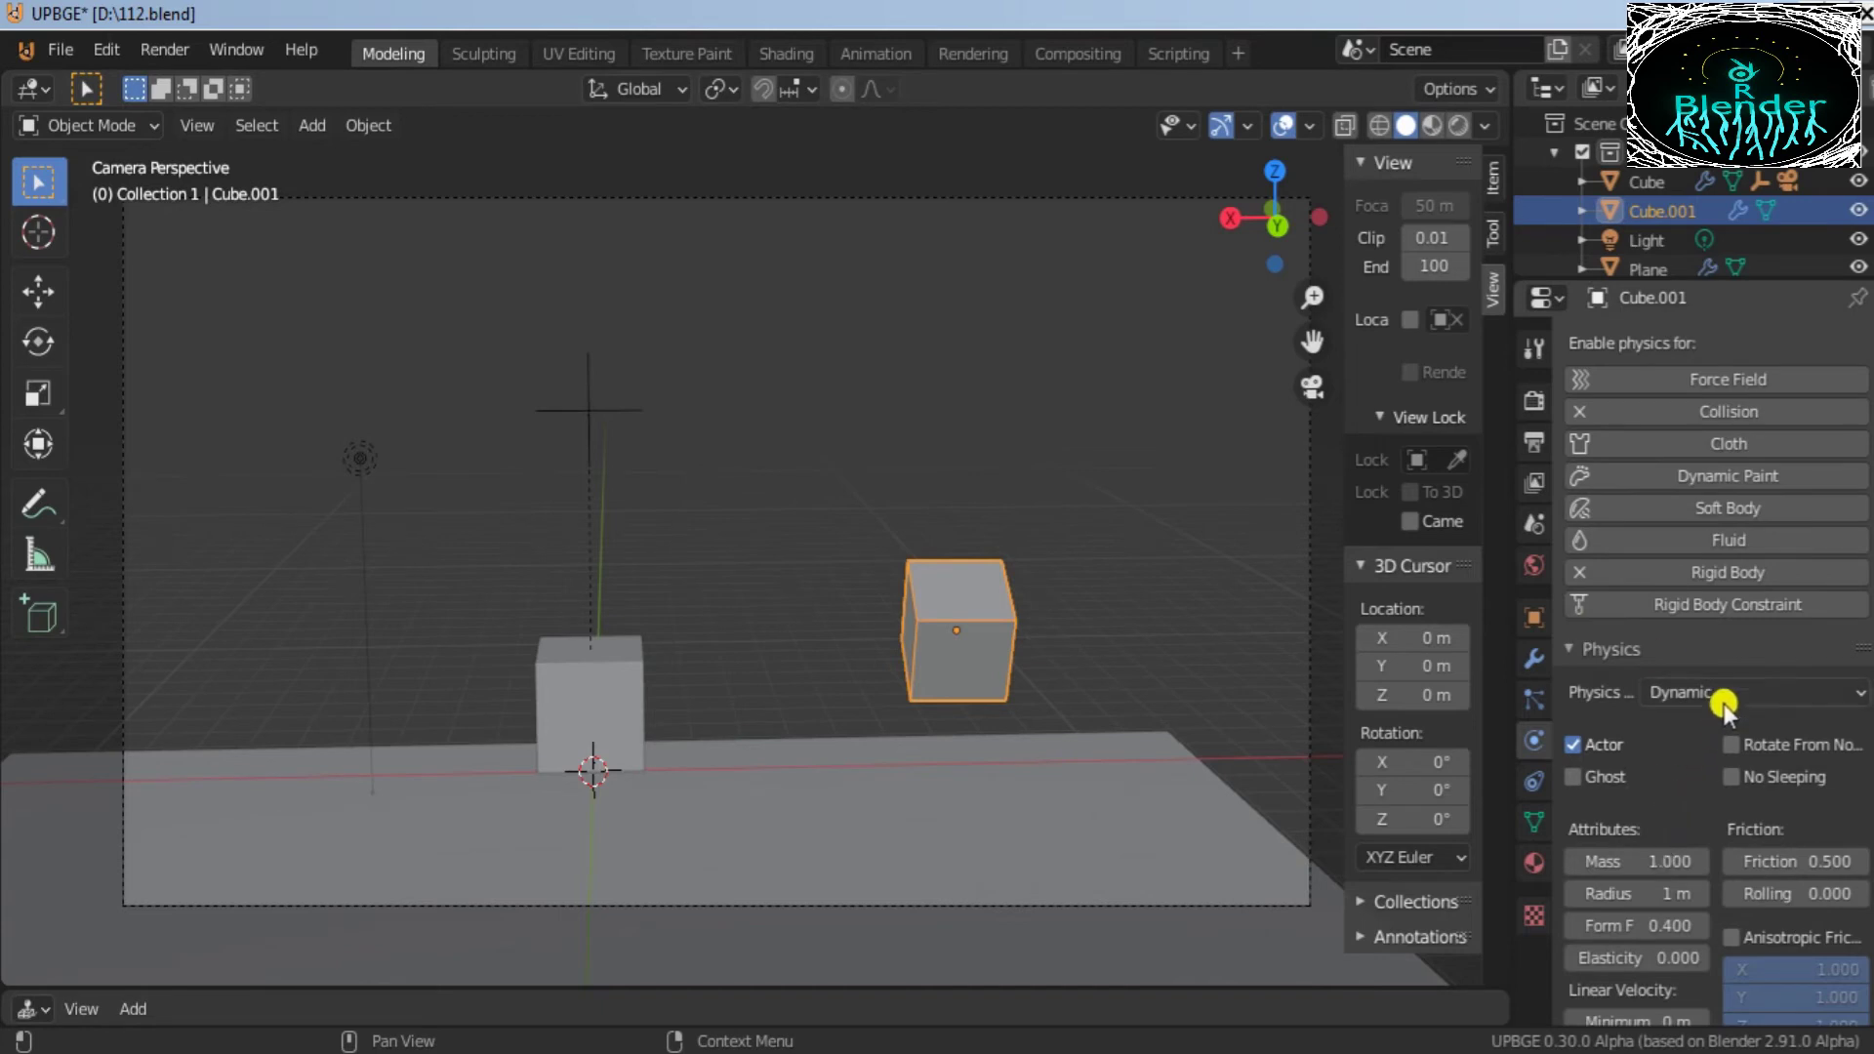
pyautogui.scroll(-10, 1673, 781)
pyautogui.scroll(-20, 1694, 910)
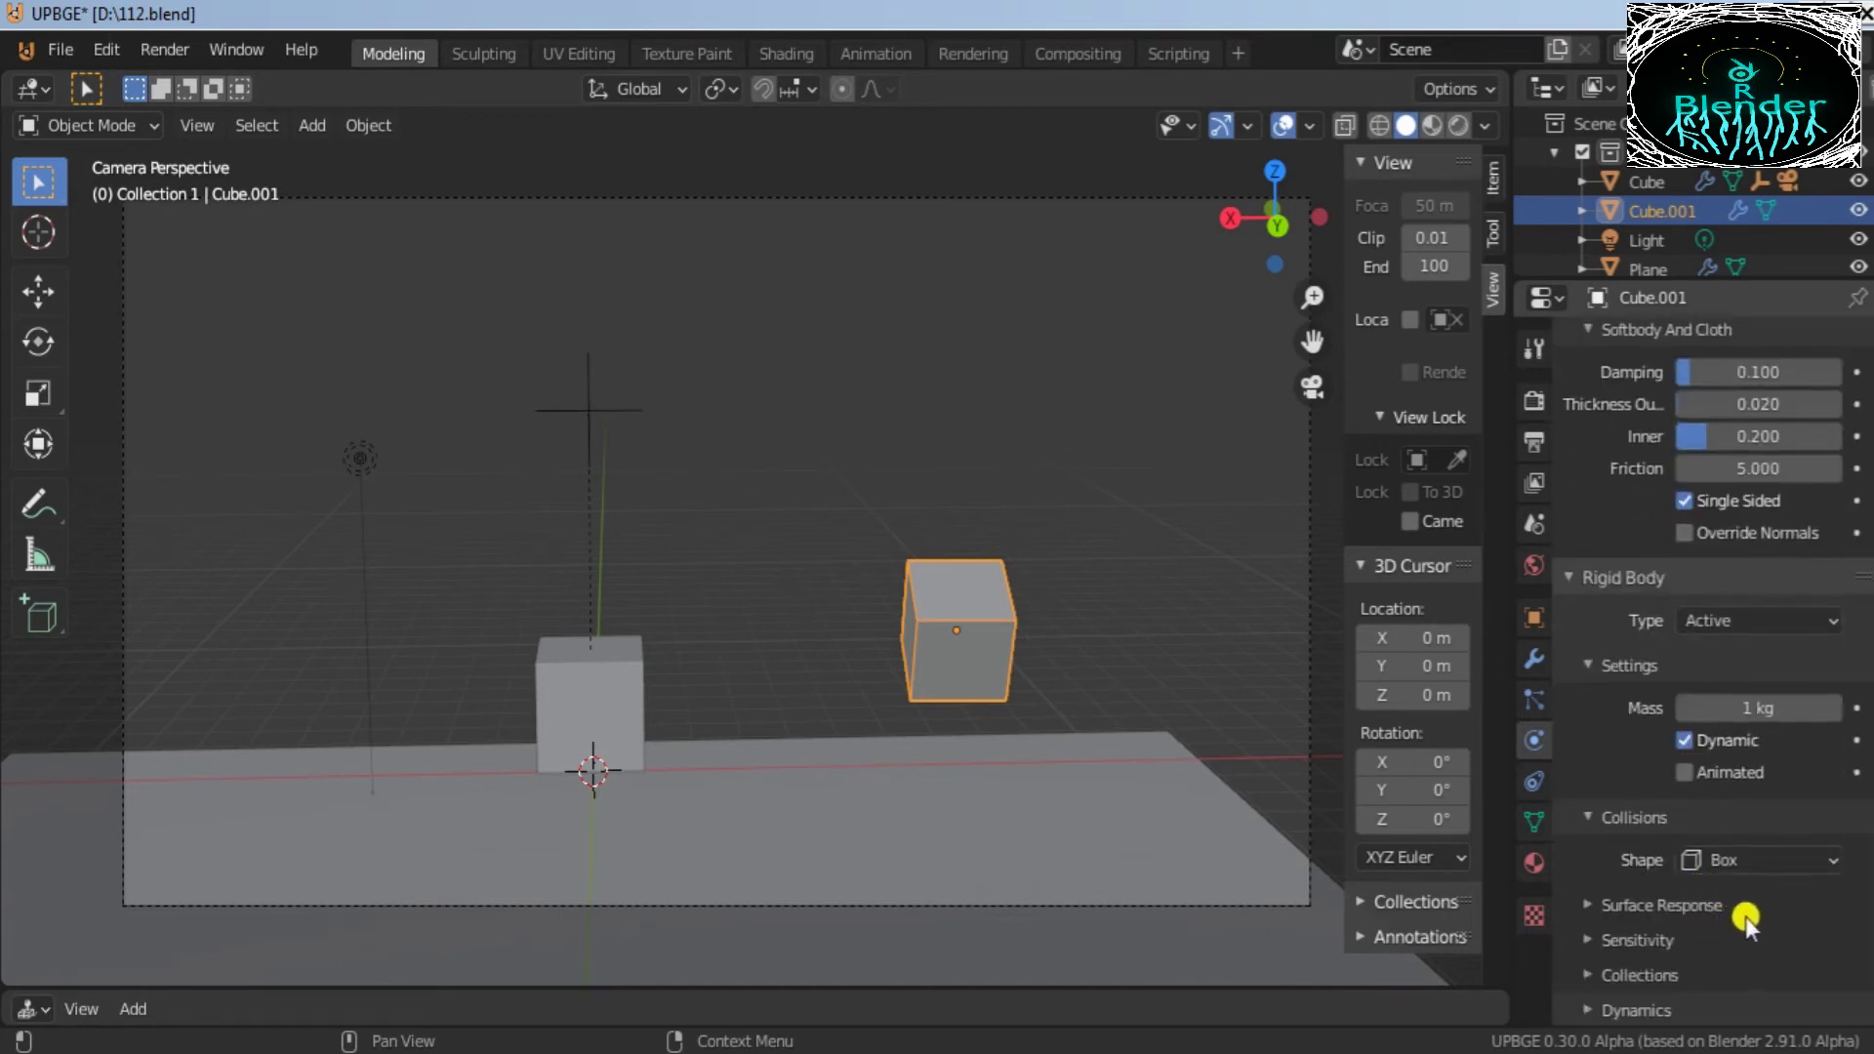
pyautogui.click(1763, 860)
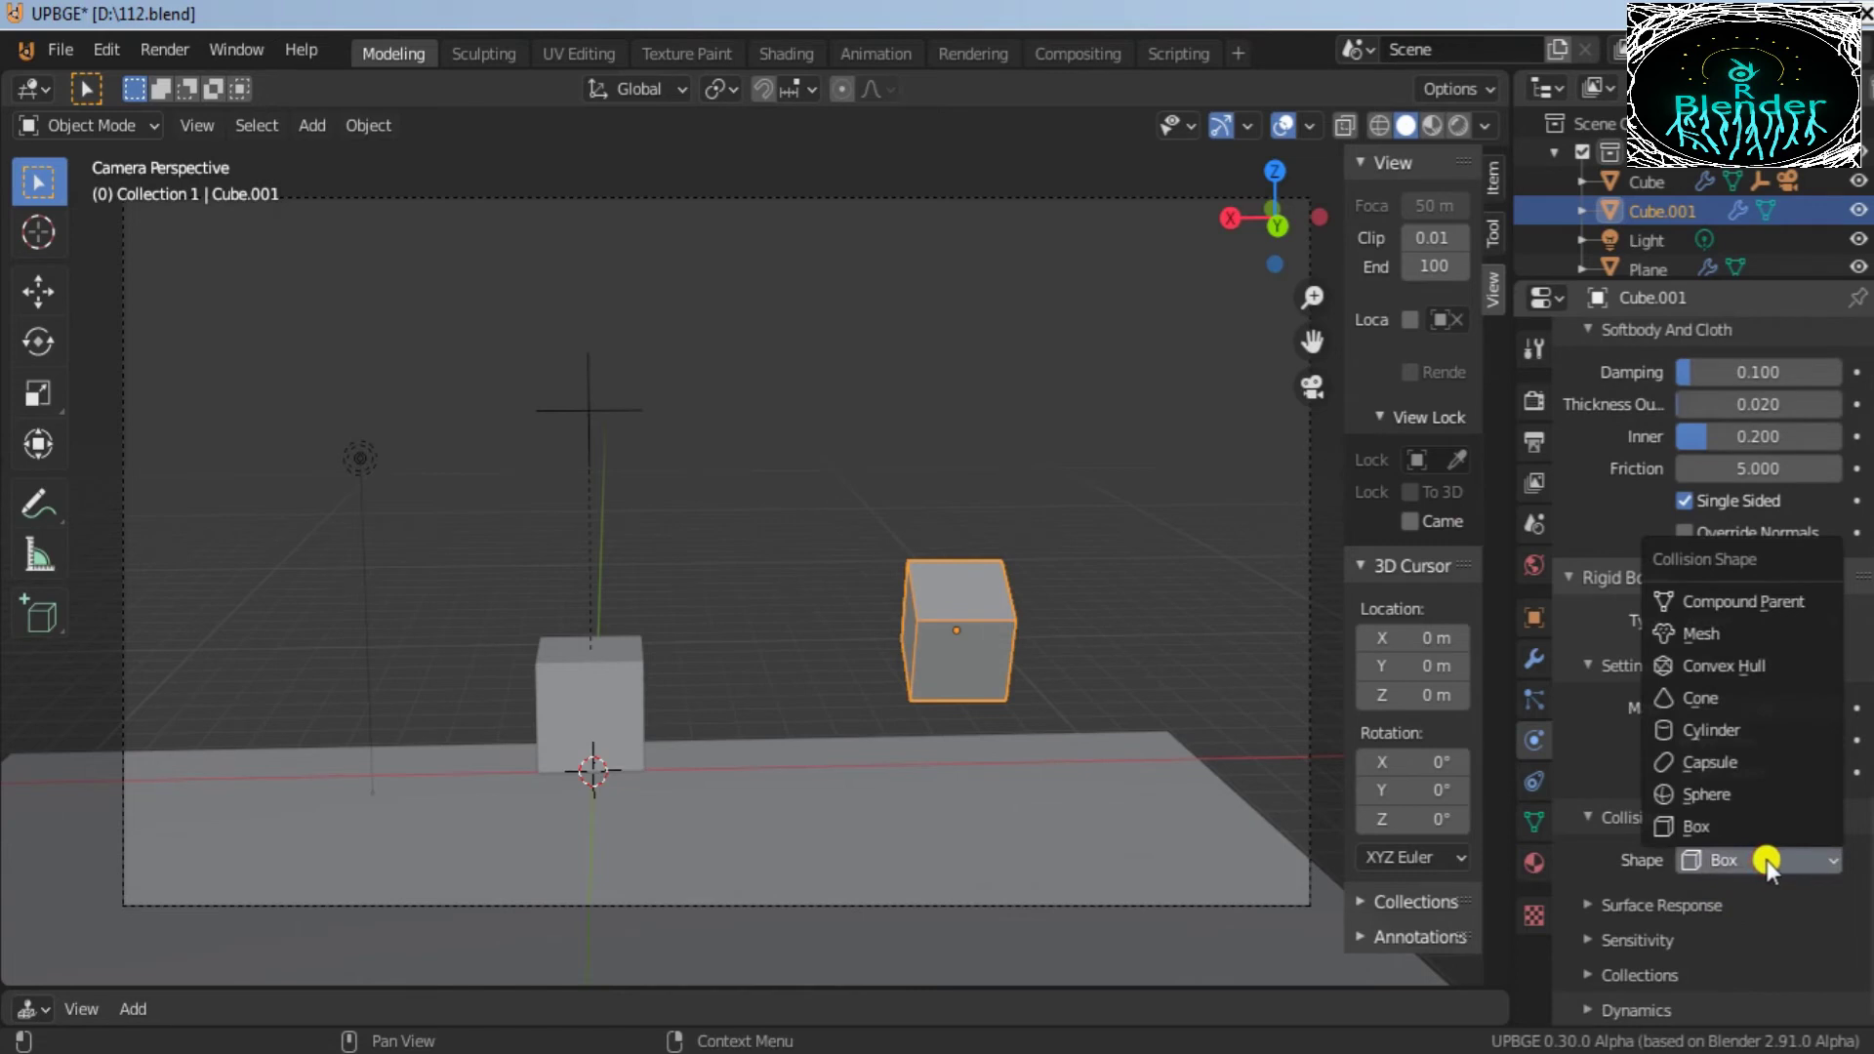
pyautogui.click(1720, 832)
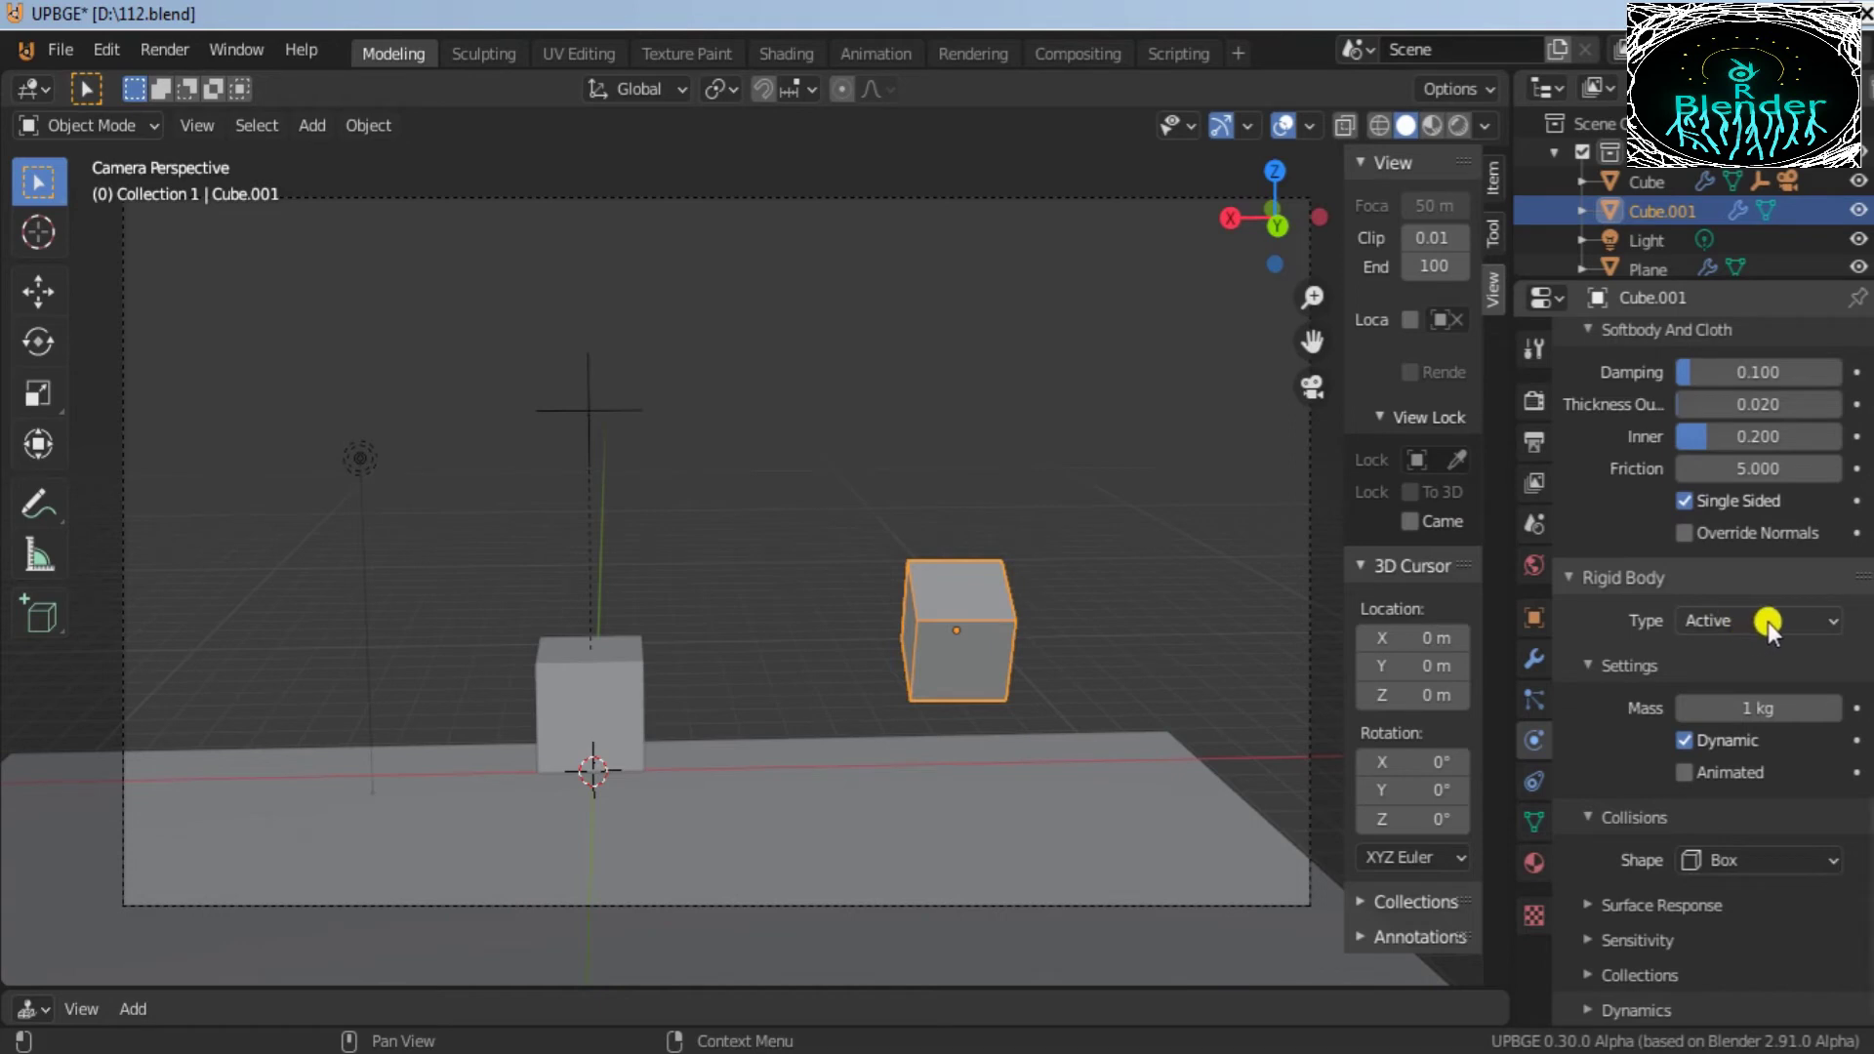
pyautogui.click(1139, 489)
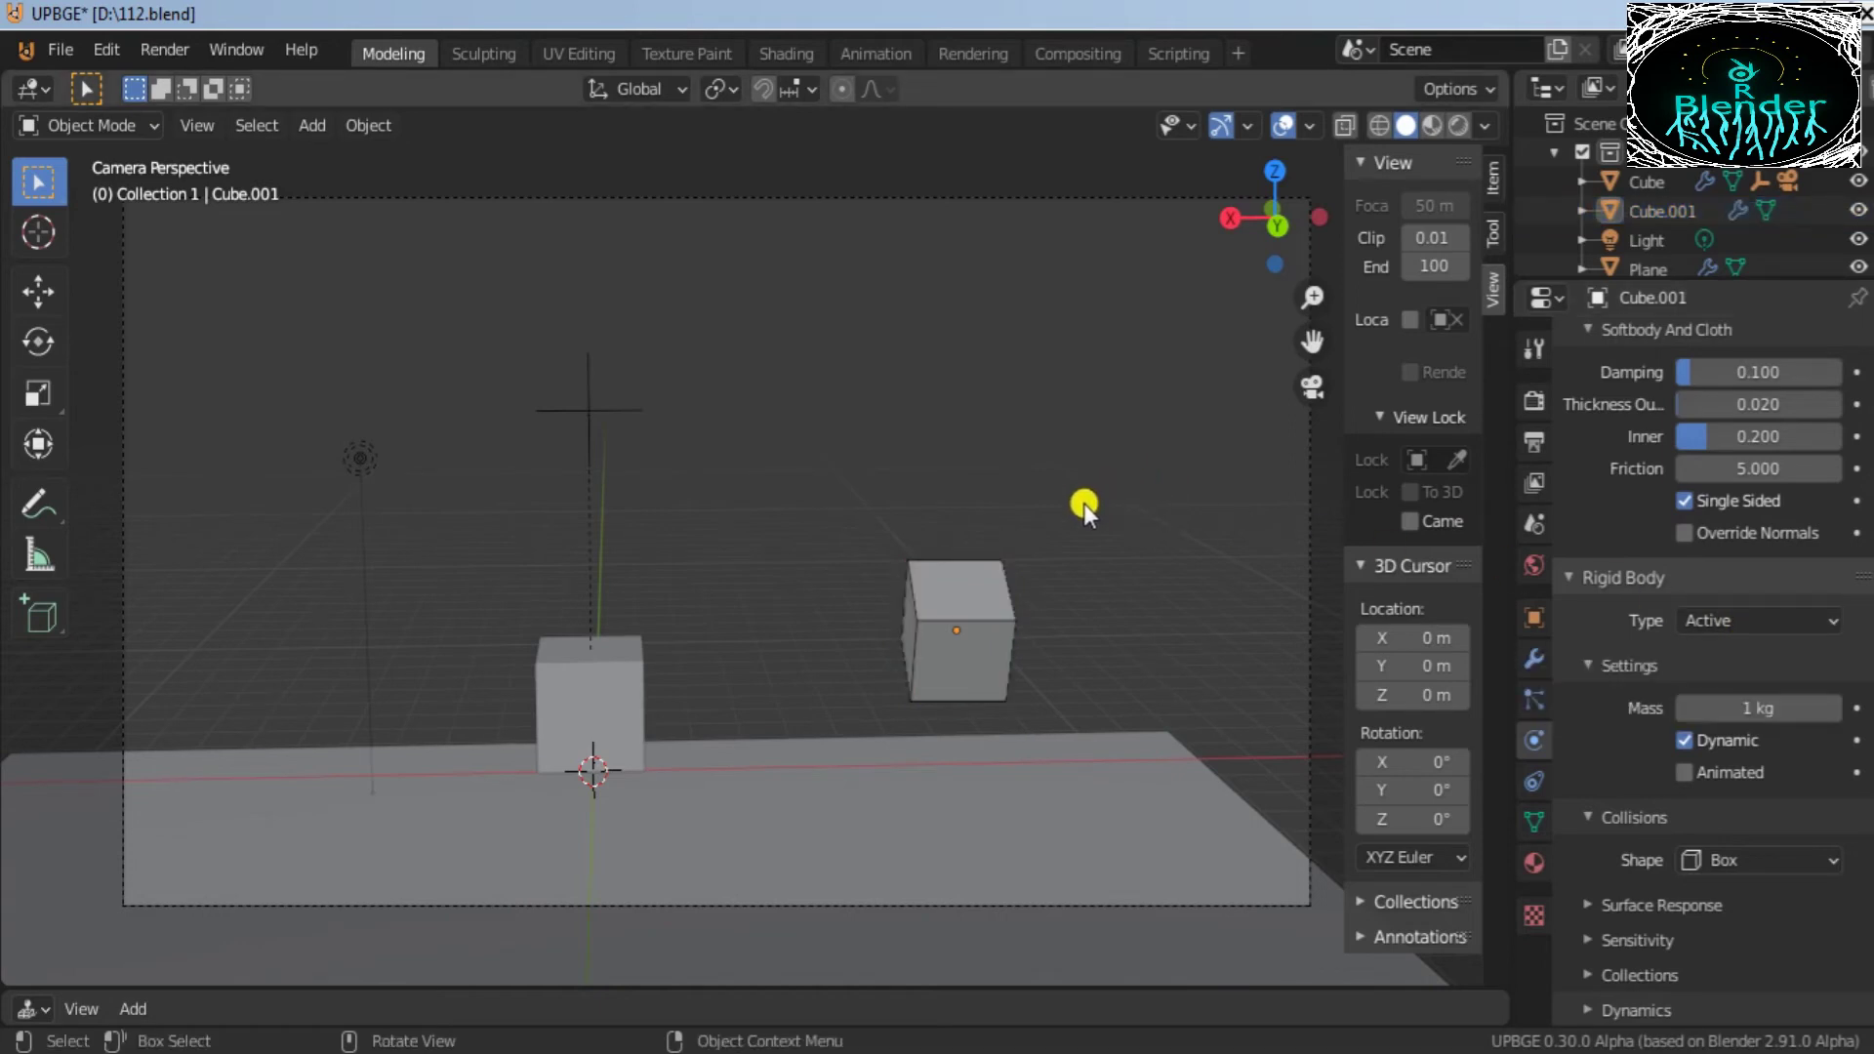
# Step: Run the game in the enlarged camera view to test the cubes and stop it
pyautogui.click(976, 642)
pyautogui.click(1117, 552)
pyautogui.press('p')
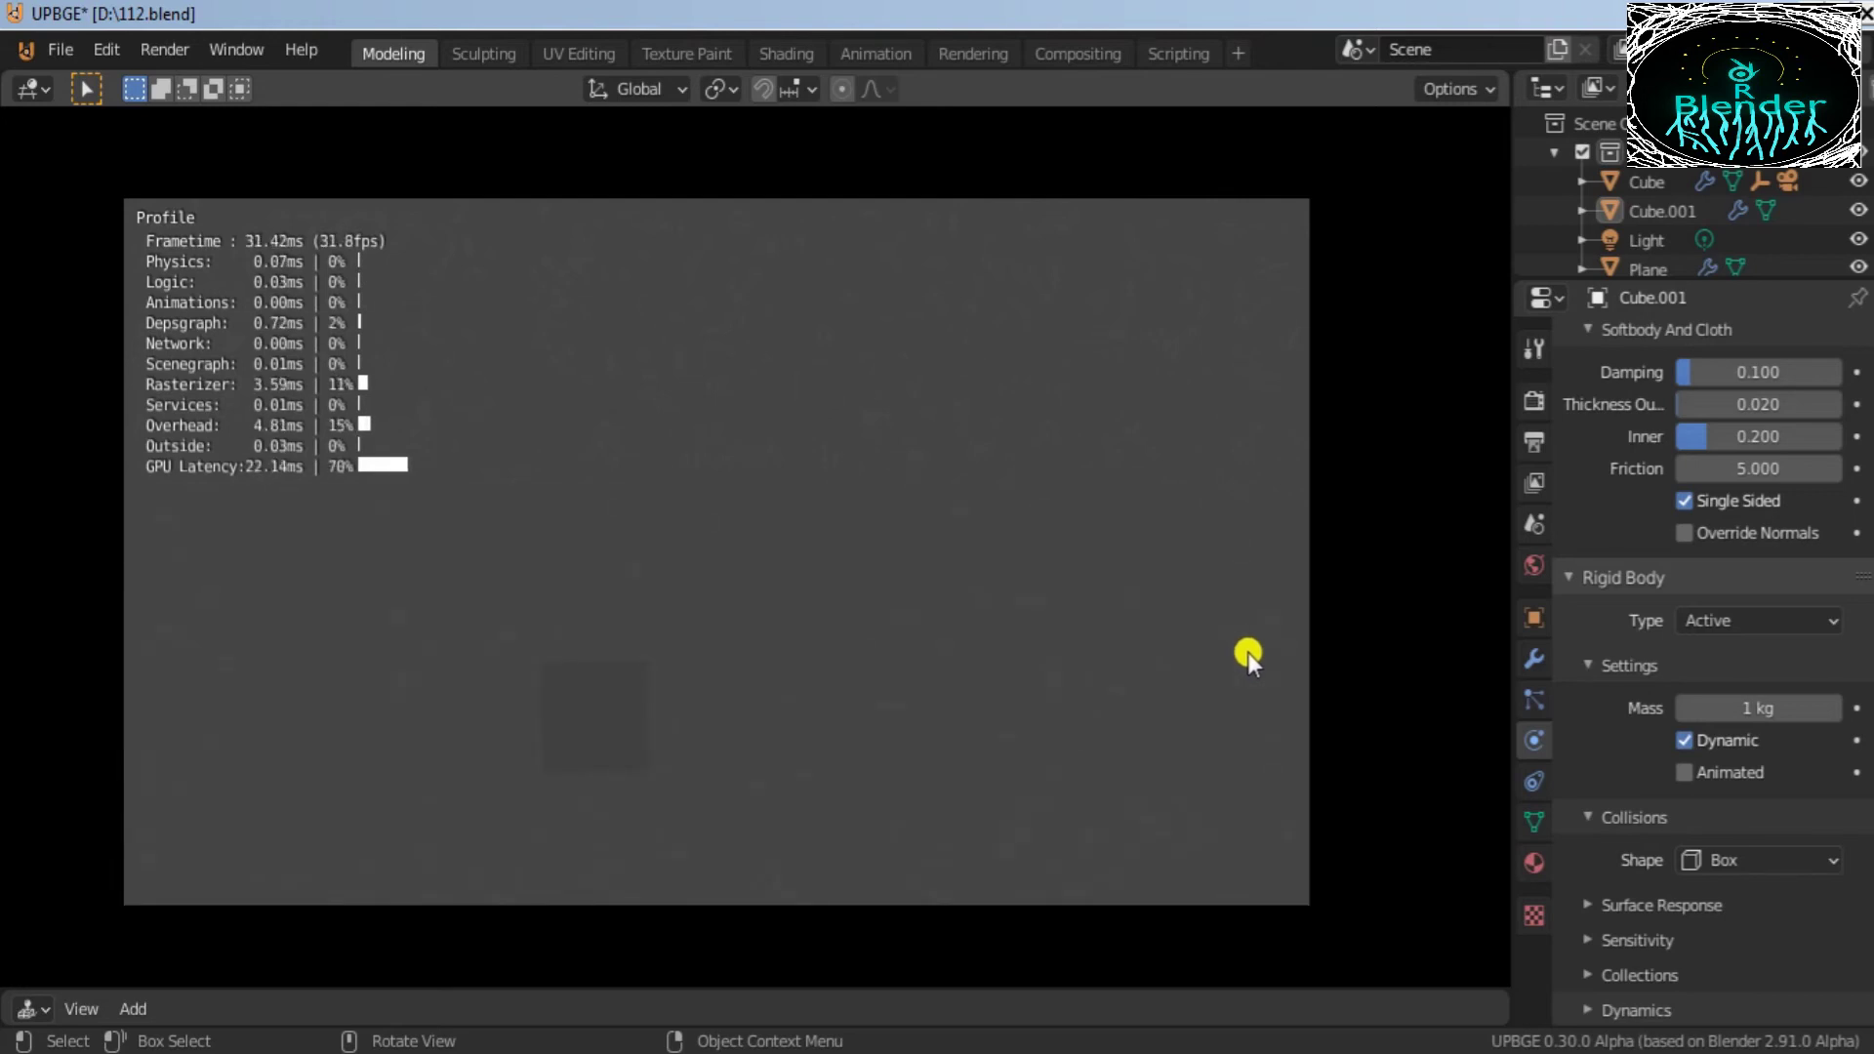
pyautogui.press('Escape')
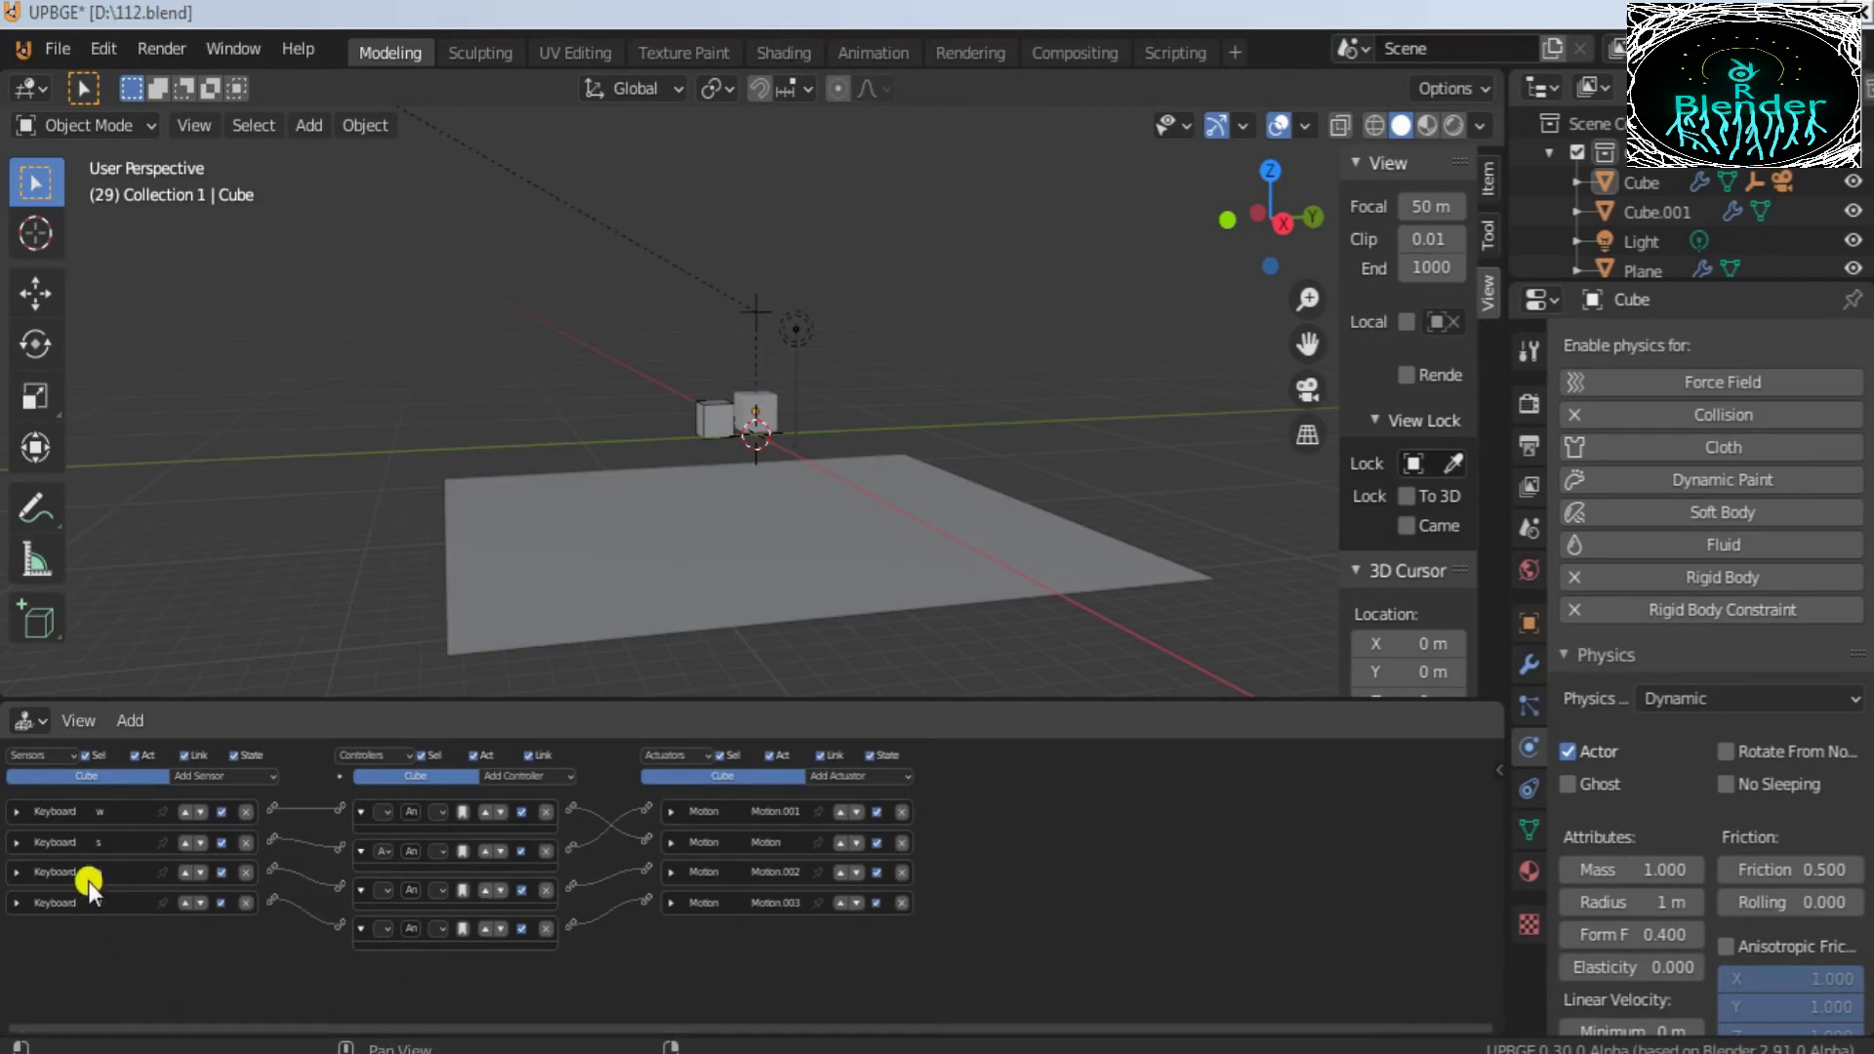
# Step: Add a Keyboard sensor named jump bound to Spacebar and a new Motion actuator to the first cube
pyautogui.click(226, 776)
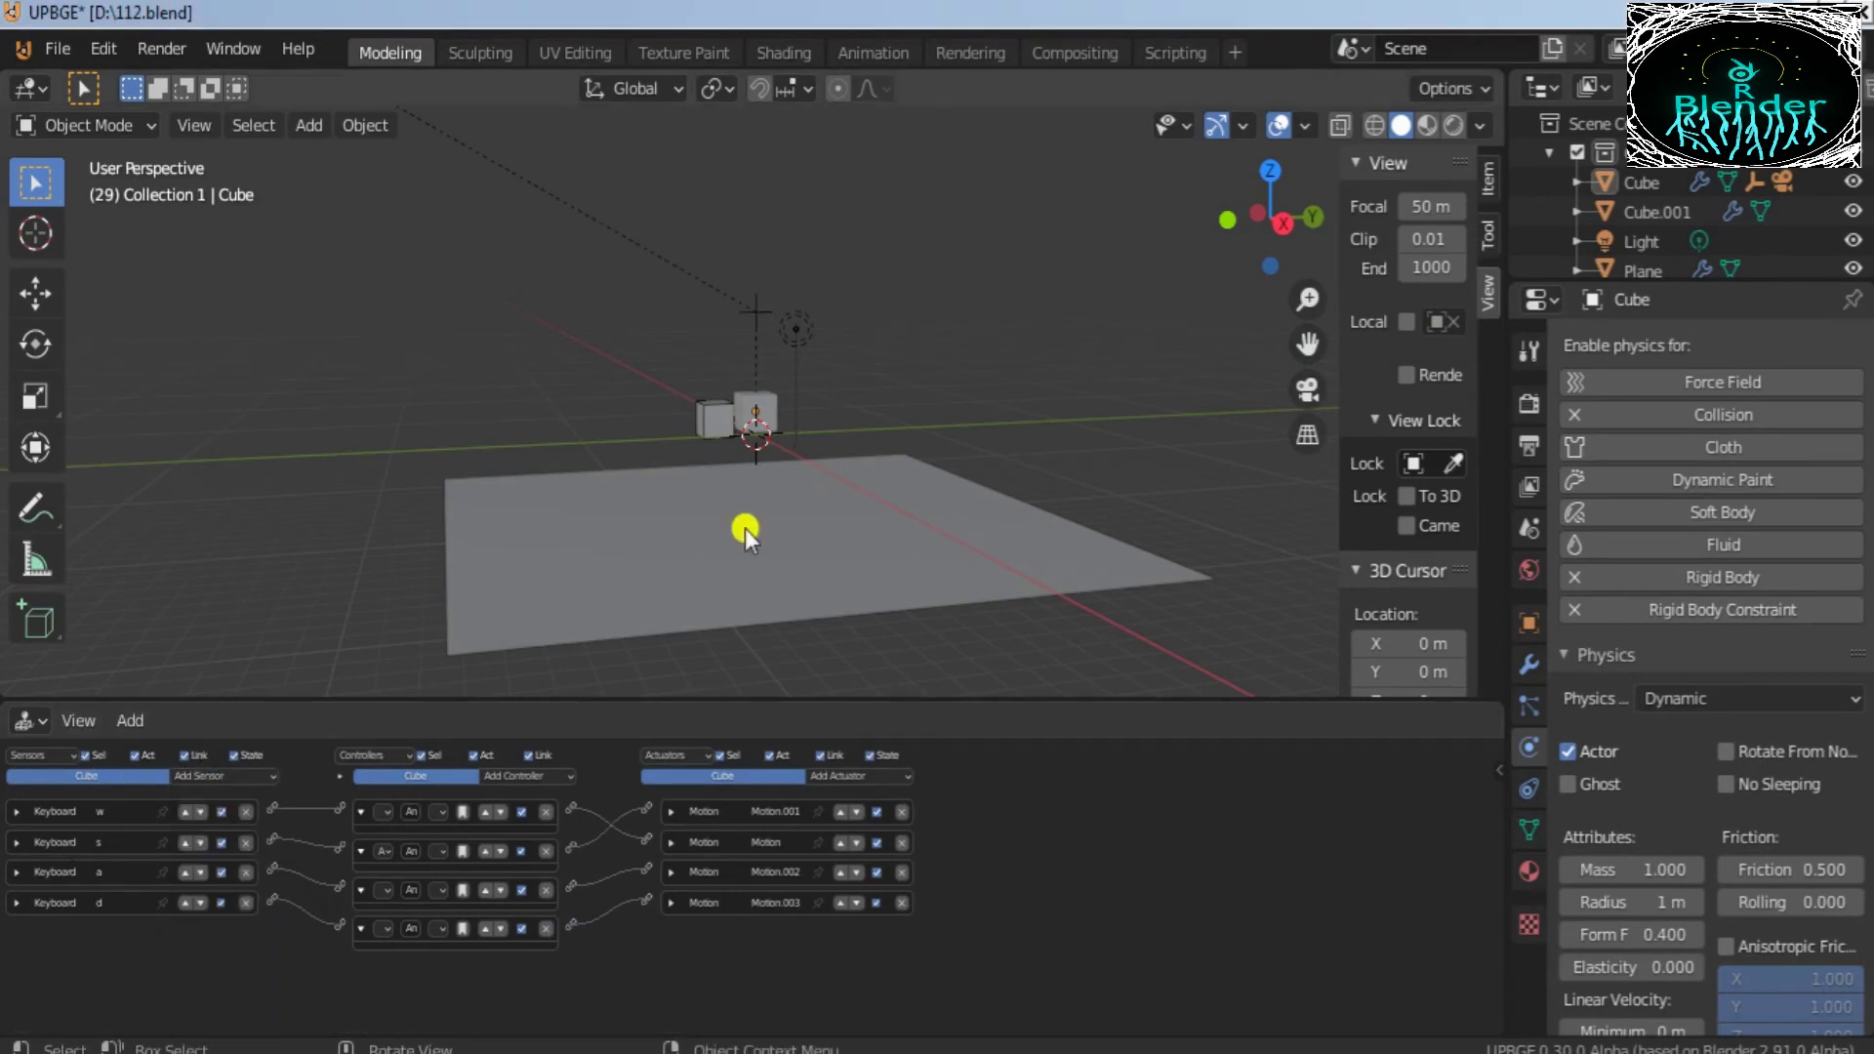
pyautogui.click(769, 410)
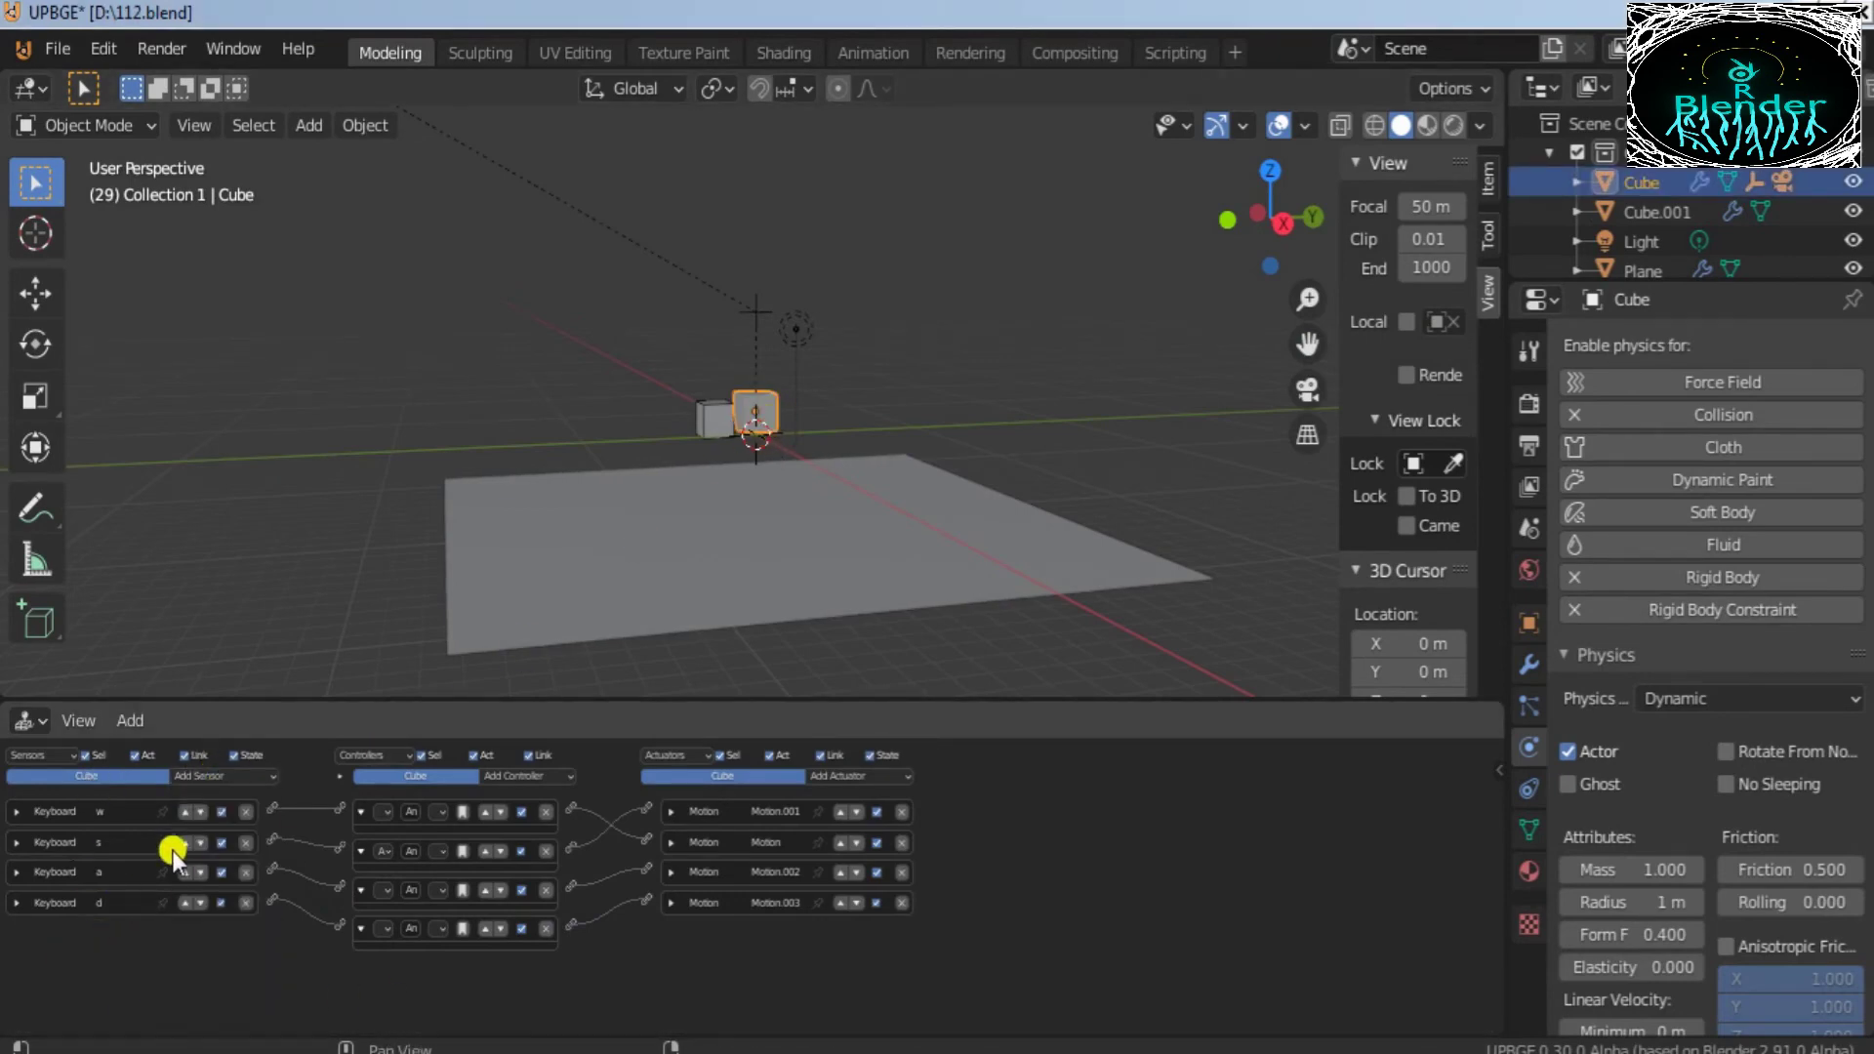
pyautogui.click(221, 776)
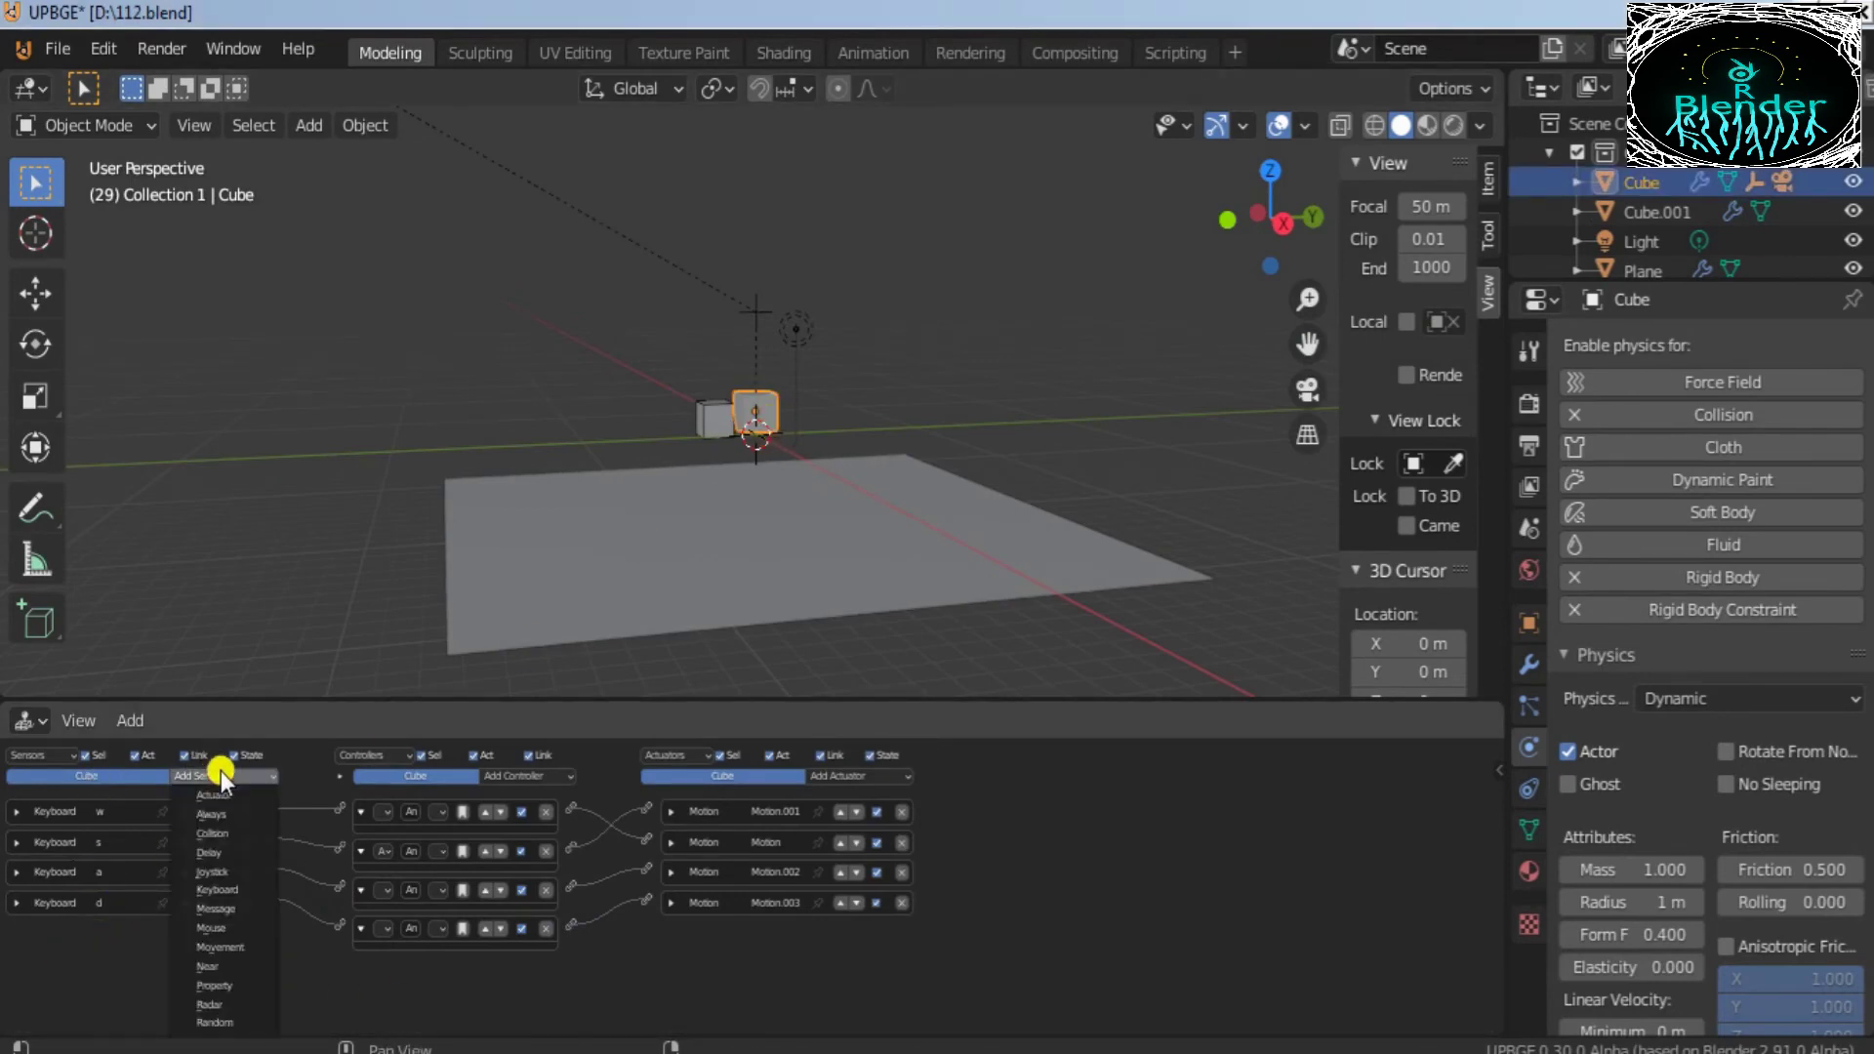
pyautogui.click(237, 892)
pyautogui.click(119, 932)
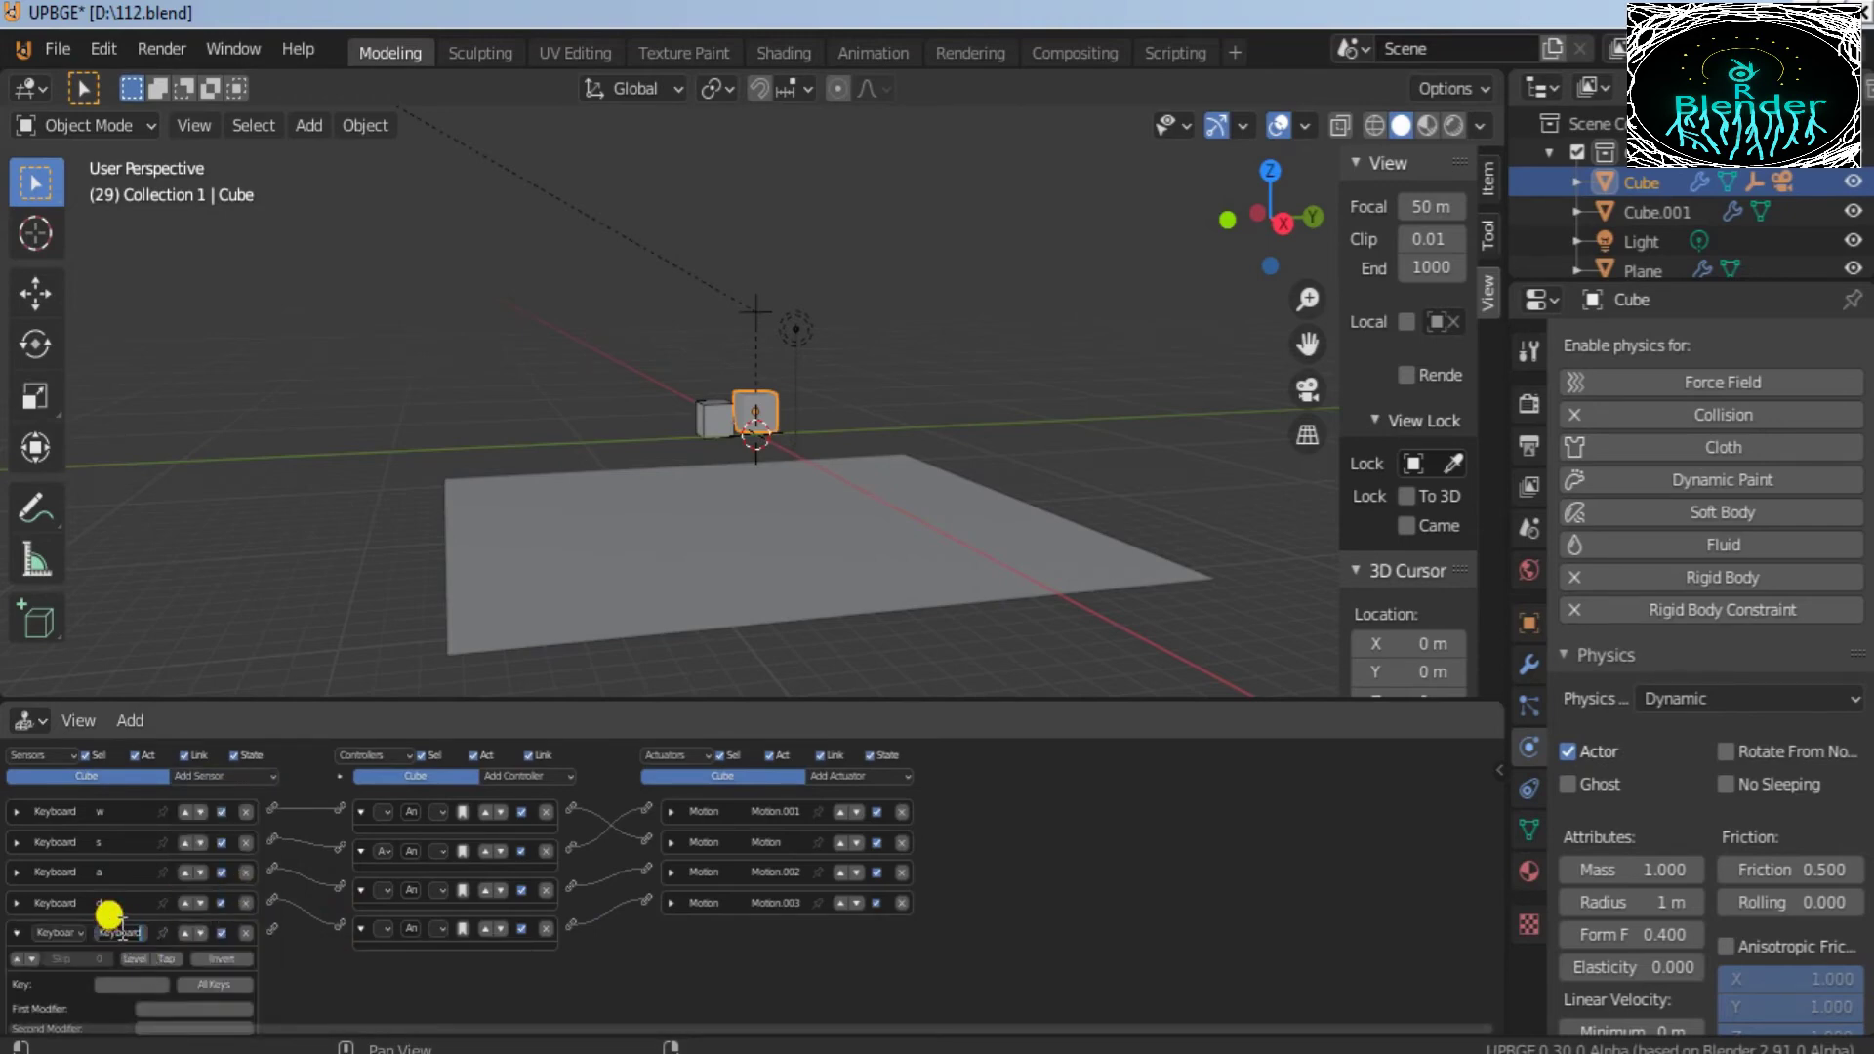
pyautogui.press('BackSpace')
pyautogui.click(146, 982)
pyautogui.click(147, 982)
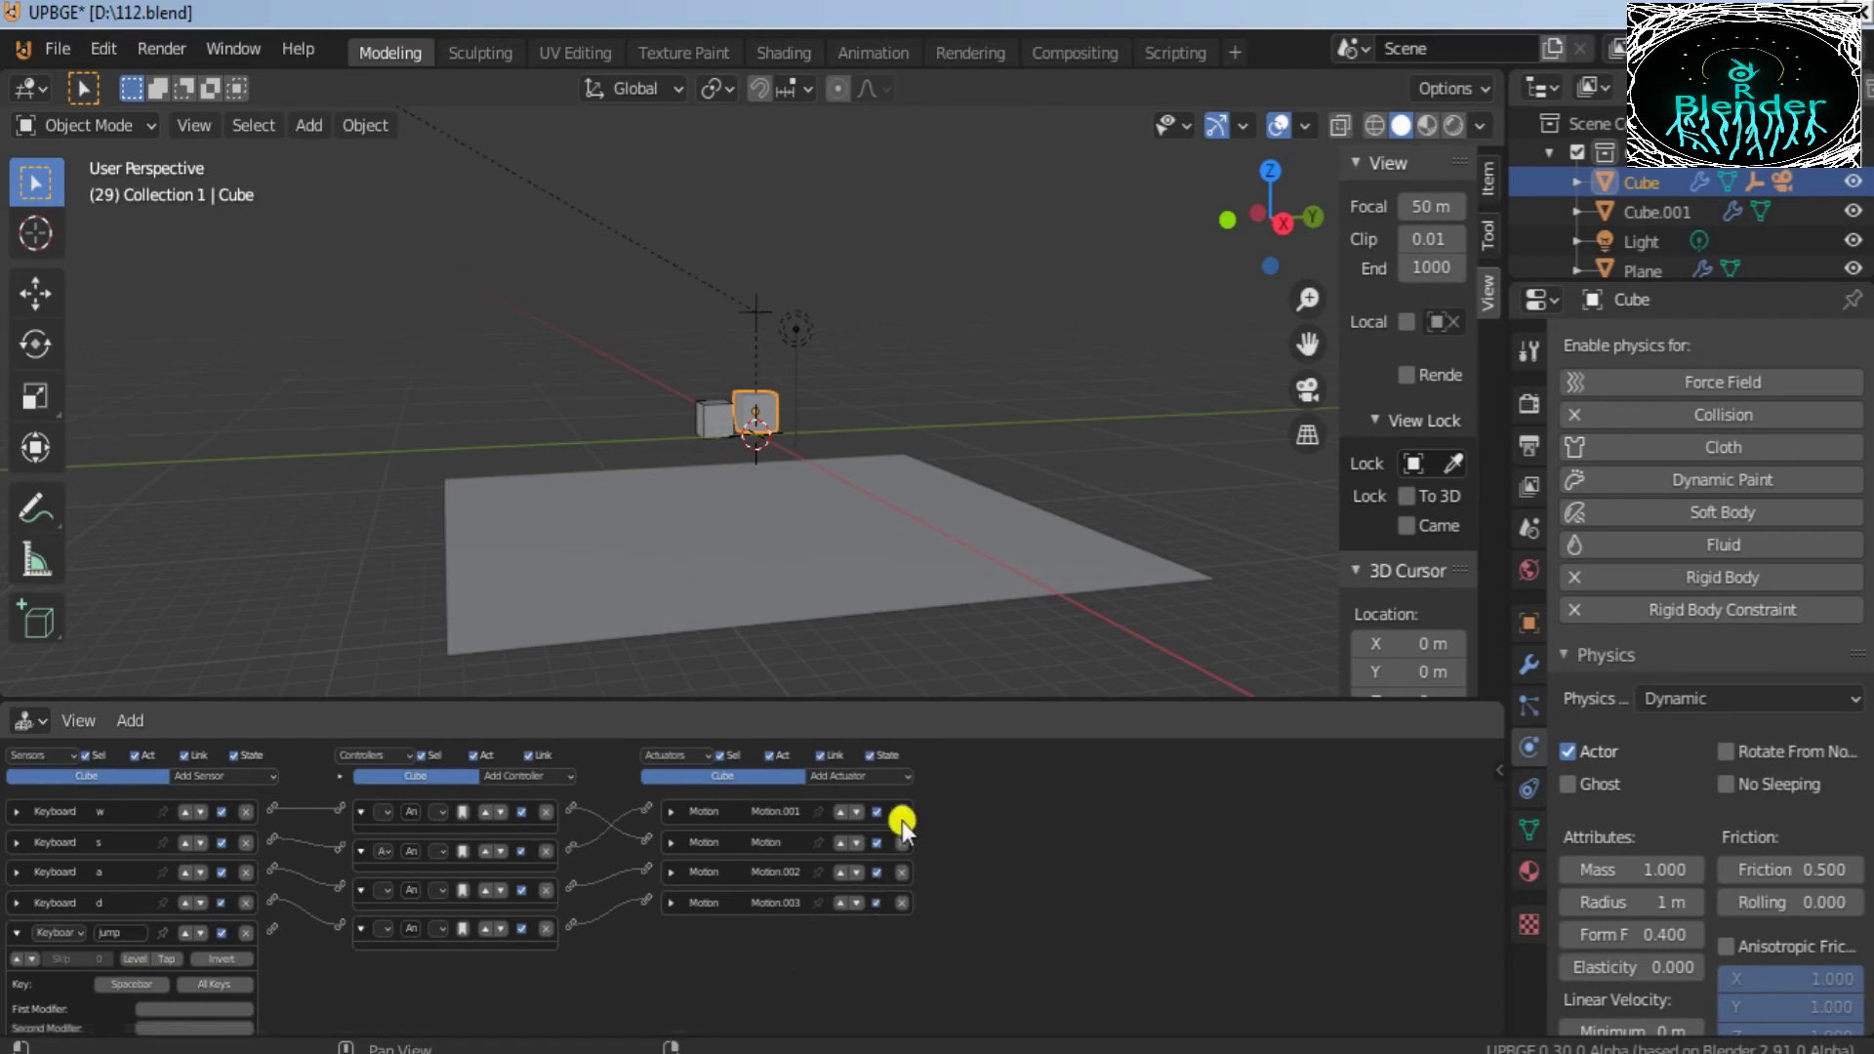
pyautogui.click(882, 775)
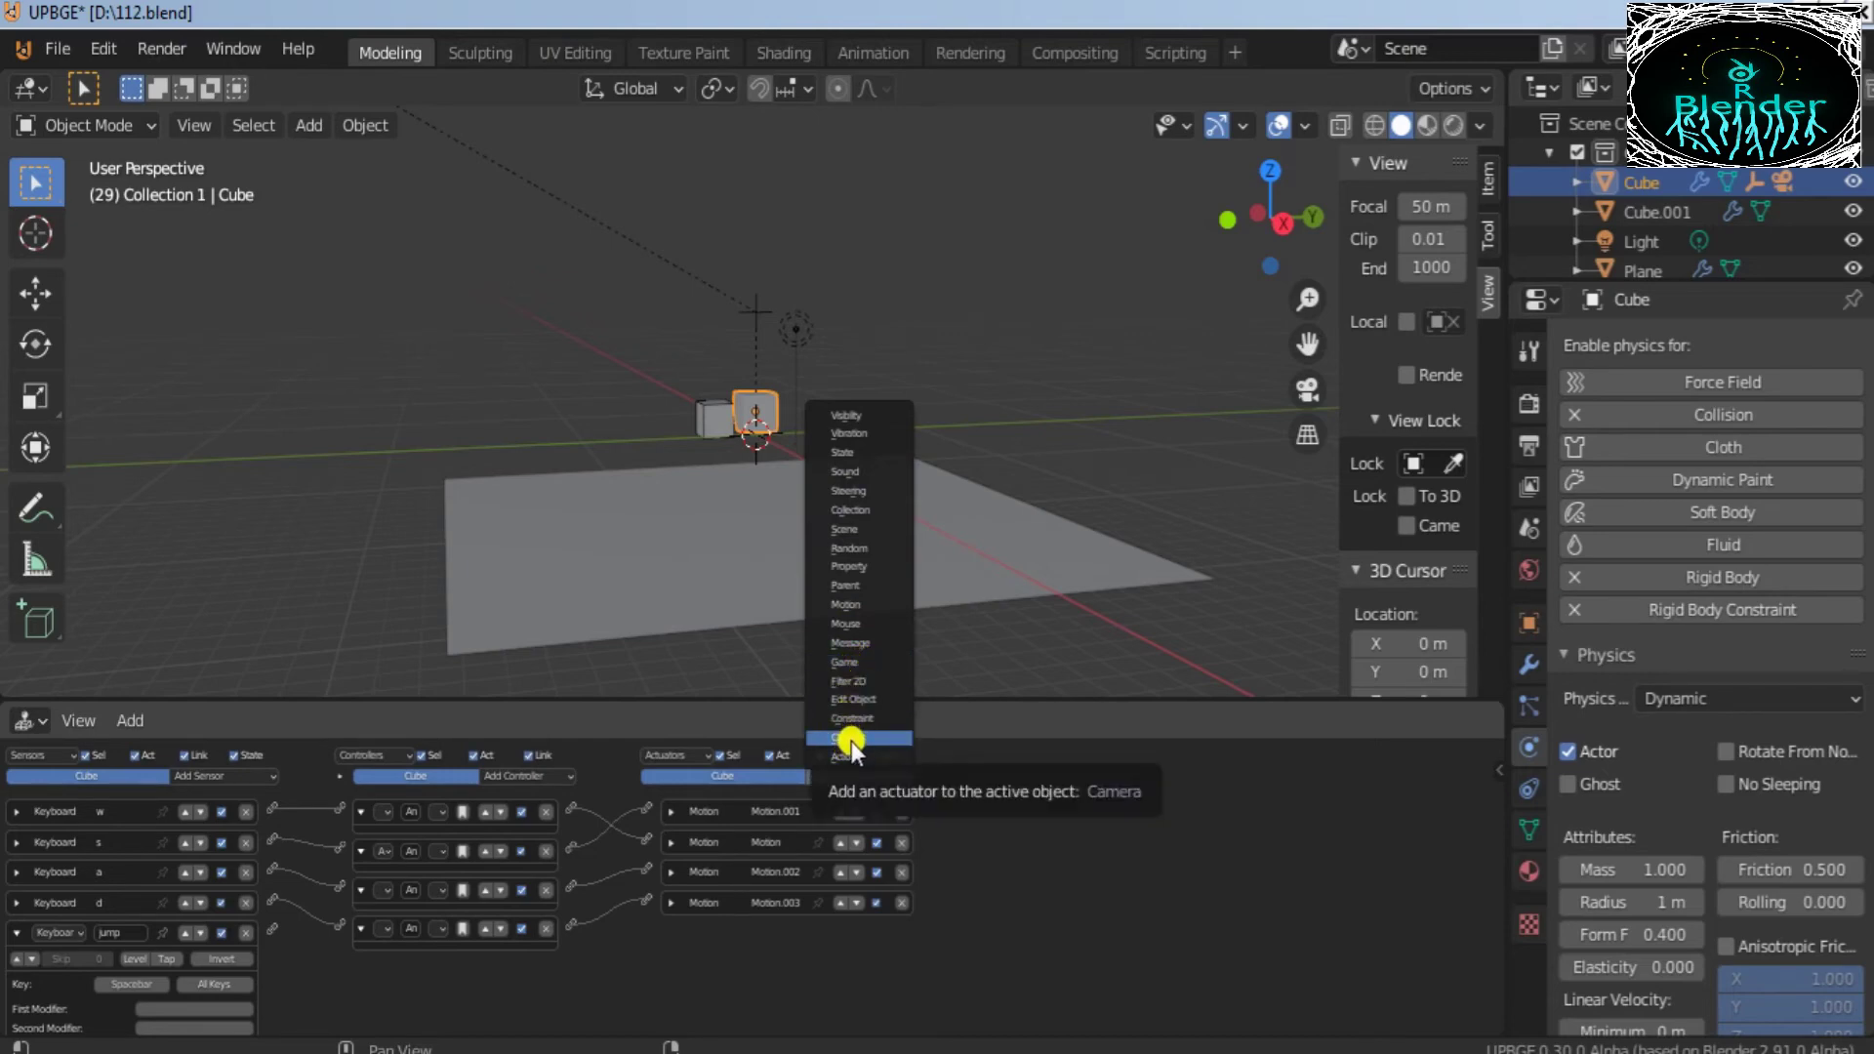
pyautogui.click(854, 606)
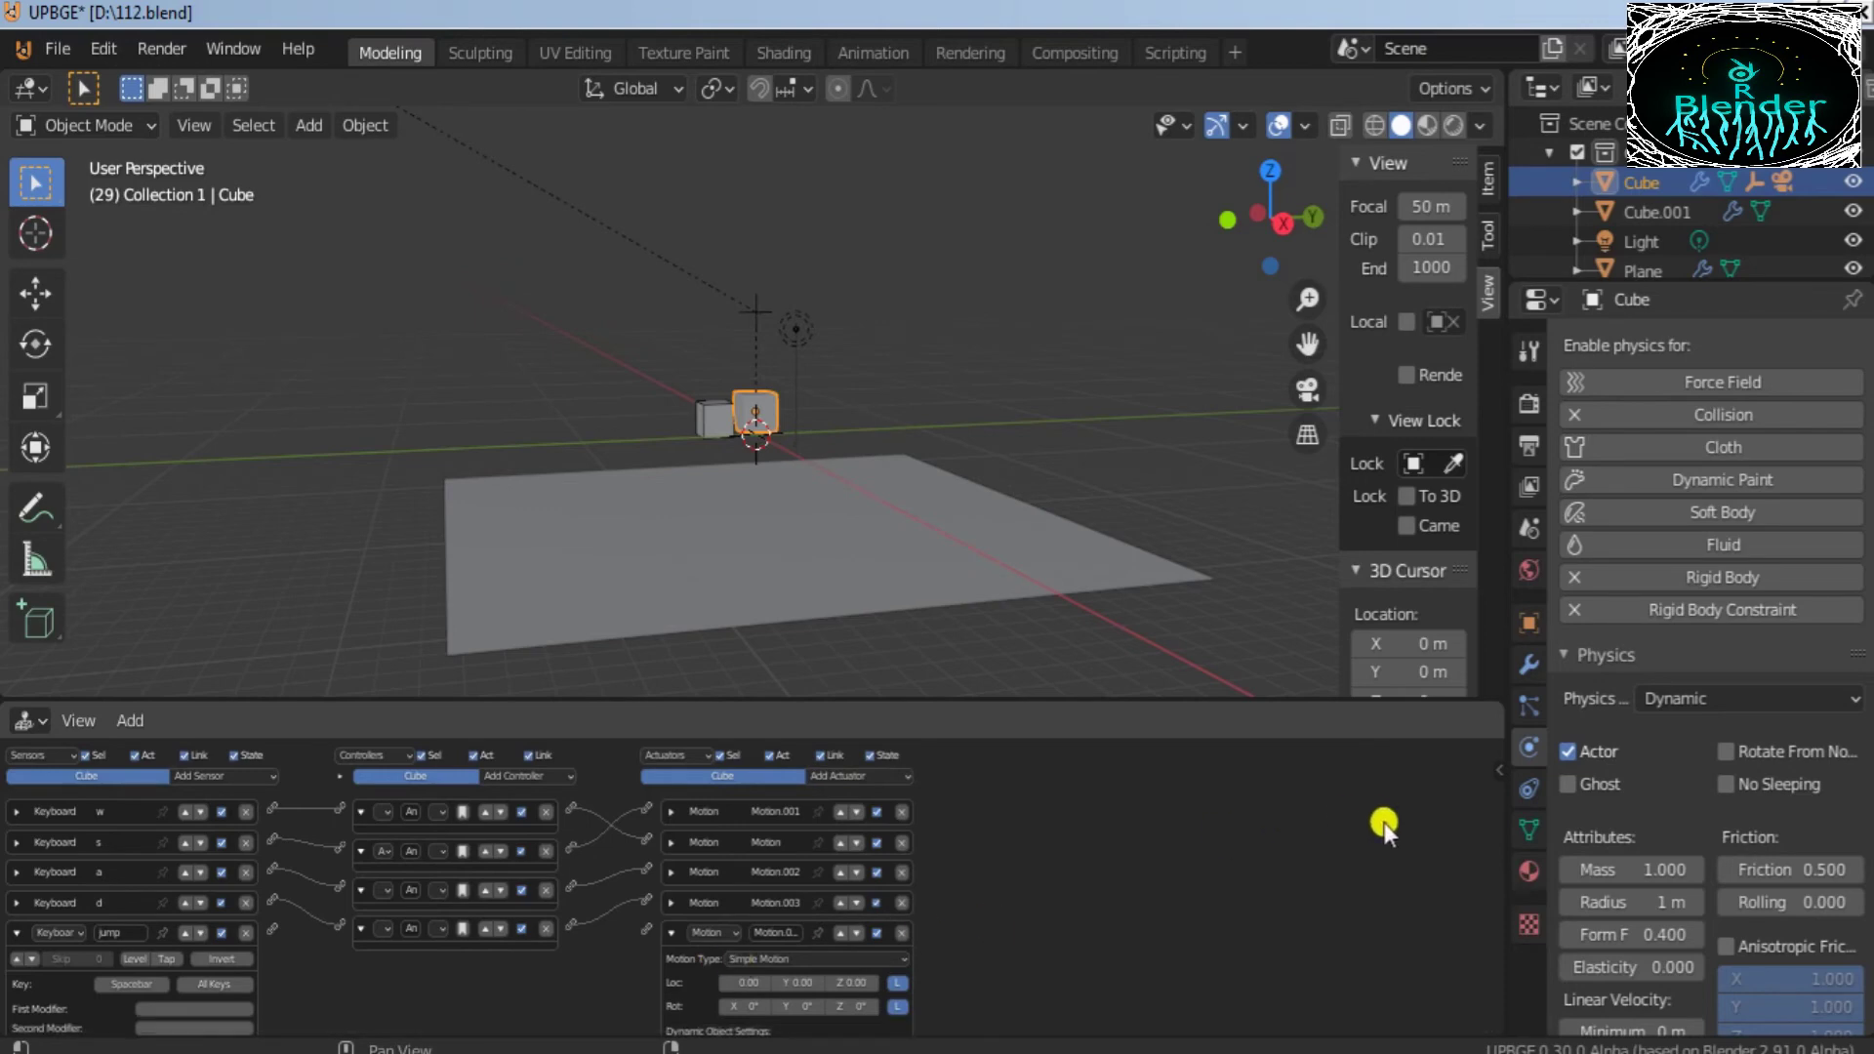
# Step: Set the Z force of the cube's new Motion actuator to about 20.90 and link the jump sensor to it
pyautogui.moveTo(1496, 847); pyautogui.dragTo(1490, 945)
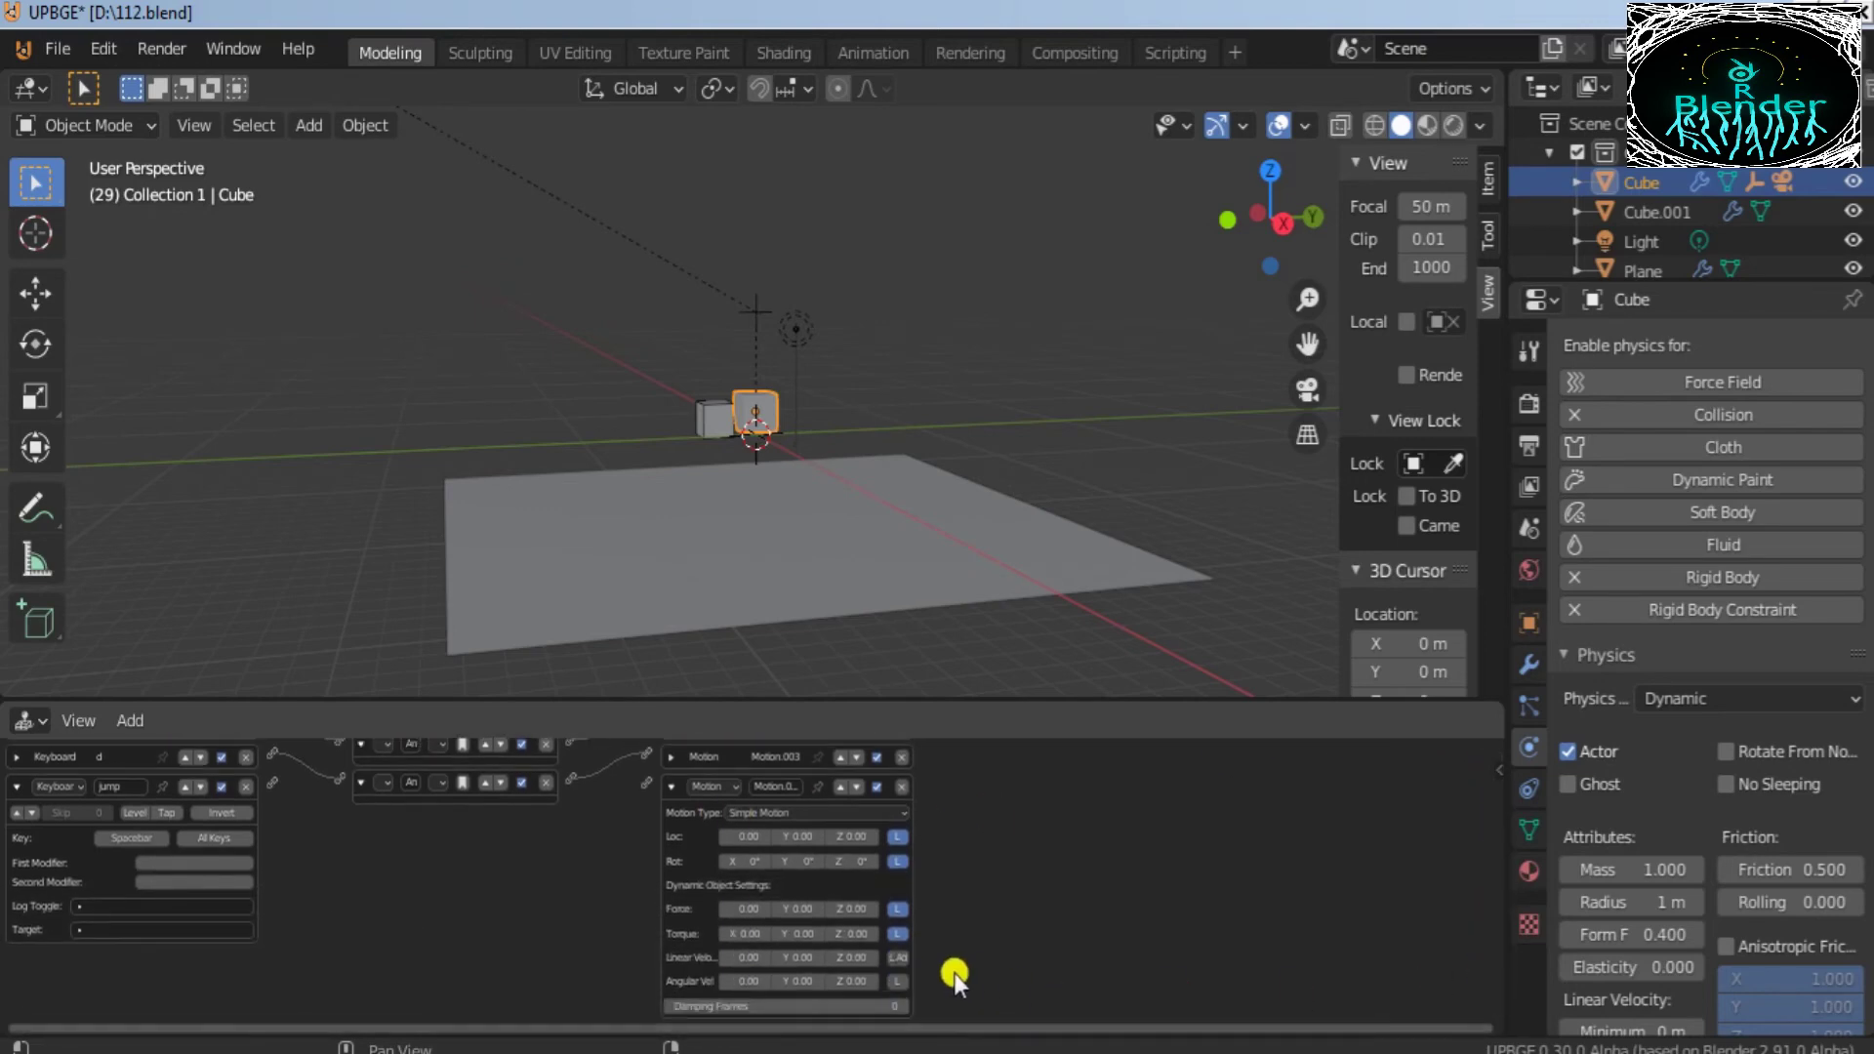
pyautogui.moveTo(840, 908); pyautogui.dragTo(484, 855)
pyautogui.moveTo(272, 785); pyautogui.dragTo(647, 783)
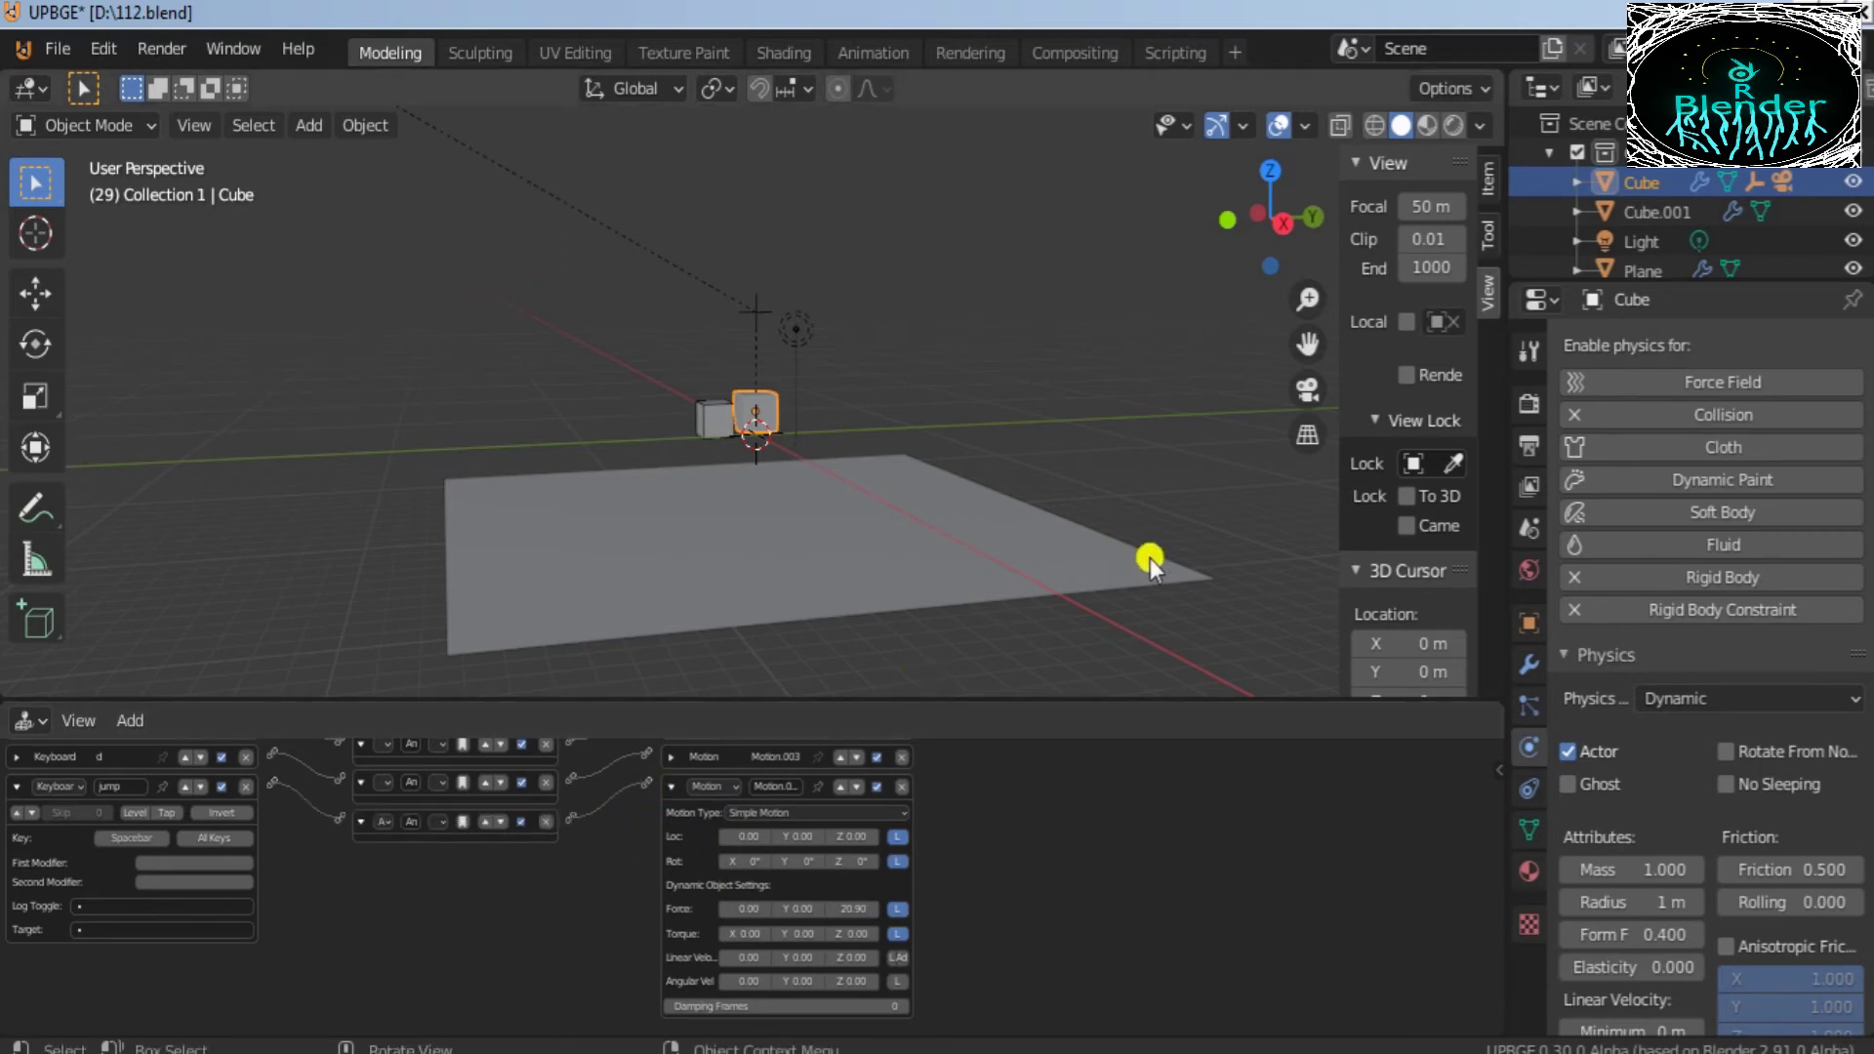
# Step: Run the game to test the player cube's jump while moving it around the plane, and stop it
pyautogui.moveTo(1257, 203); pyautogui.dragTo(1366, 217)
pyautogui.click(843, 333)
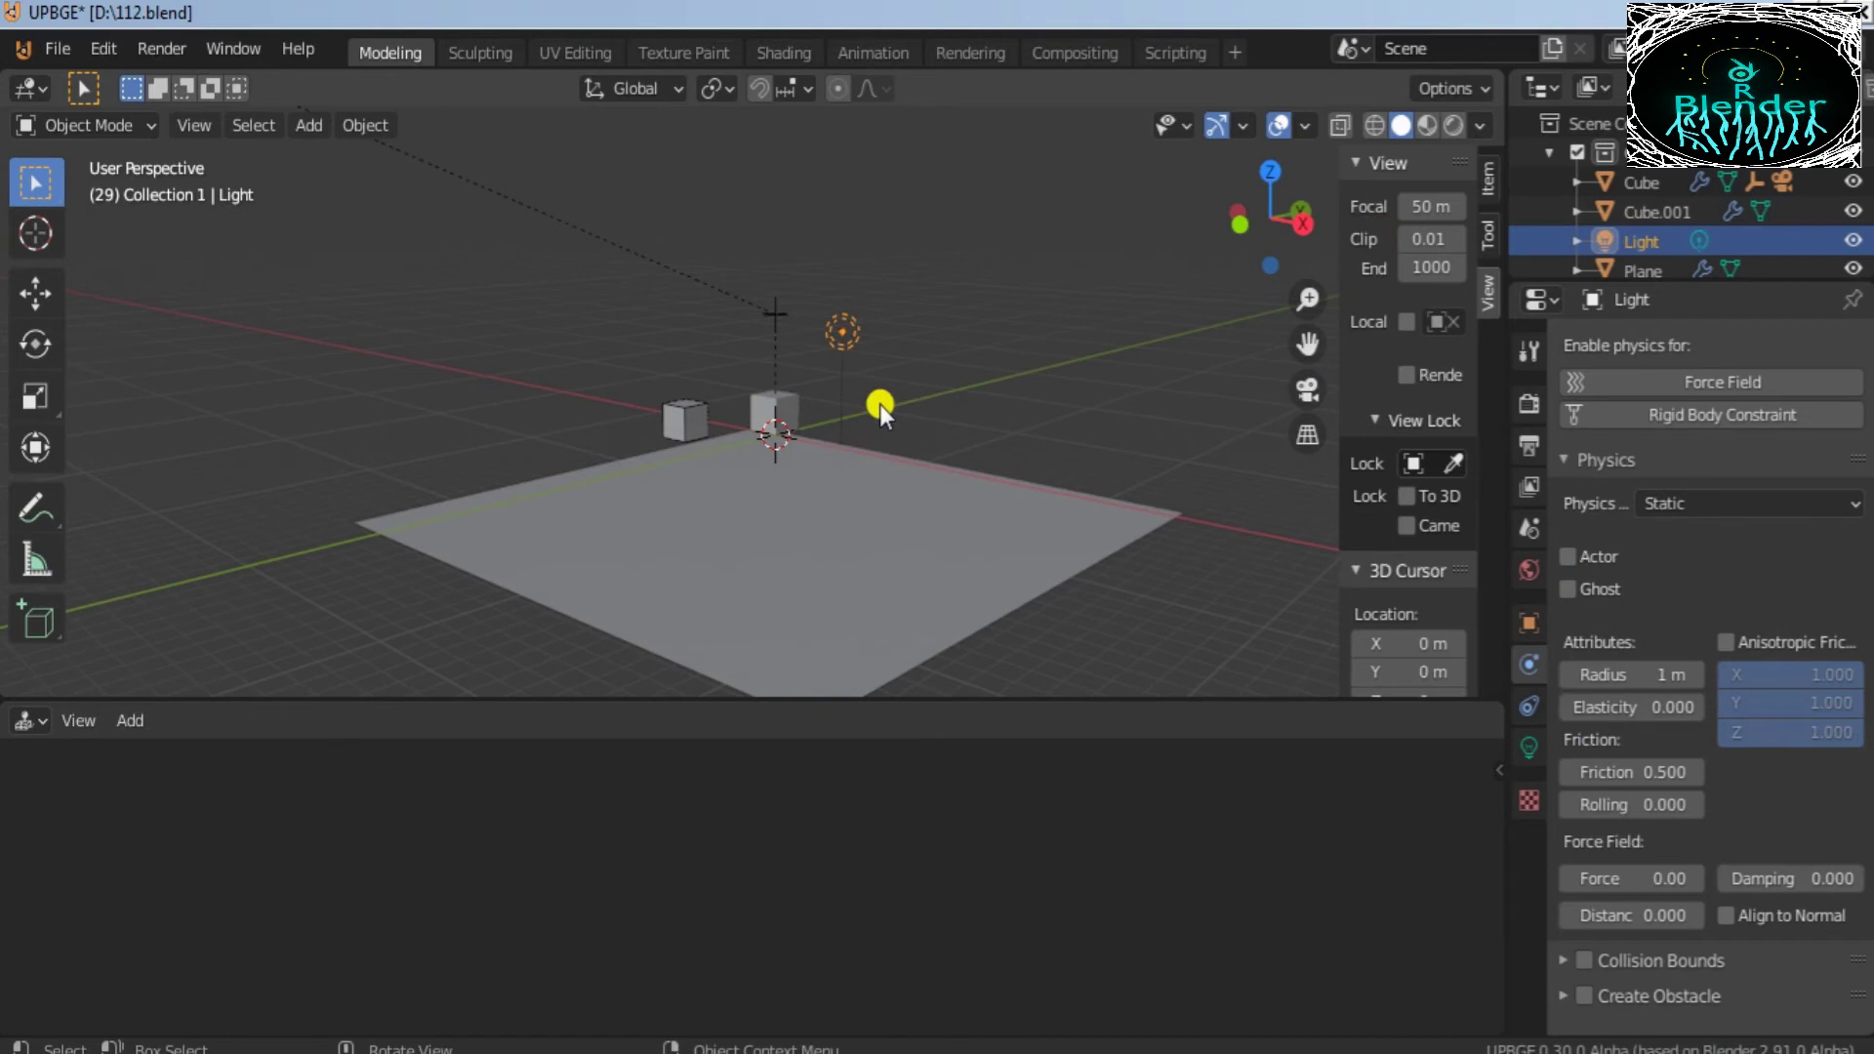
pyautogui.press('p')
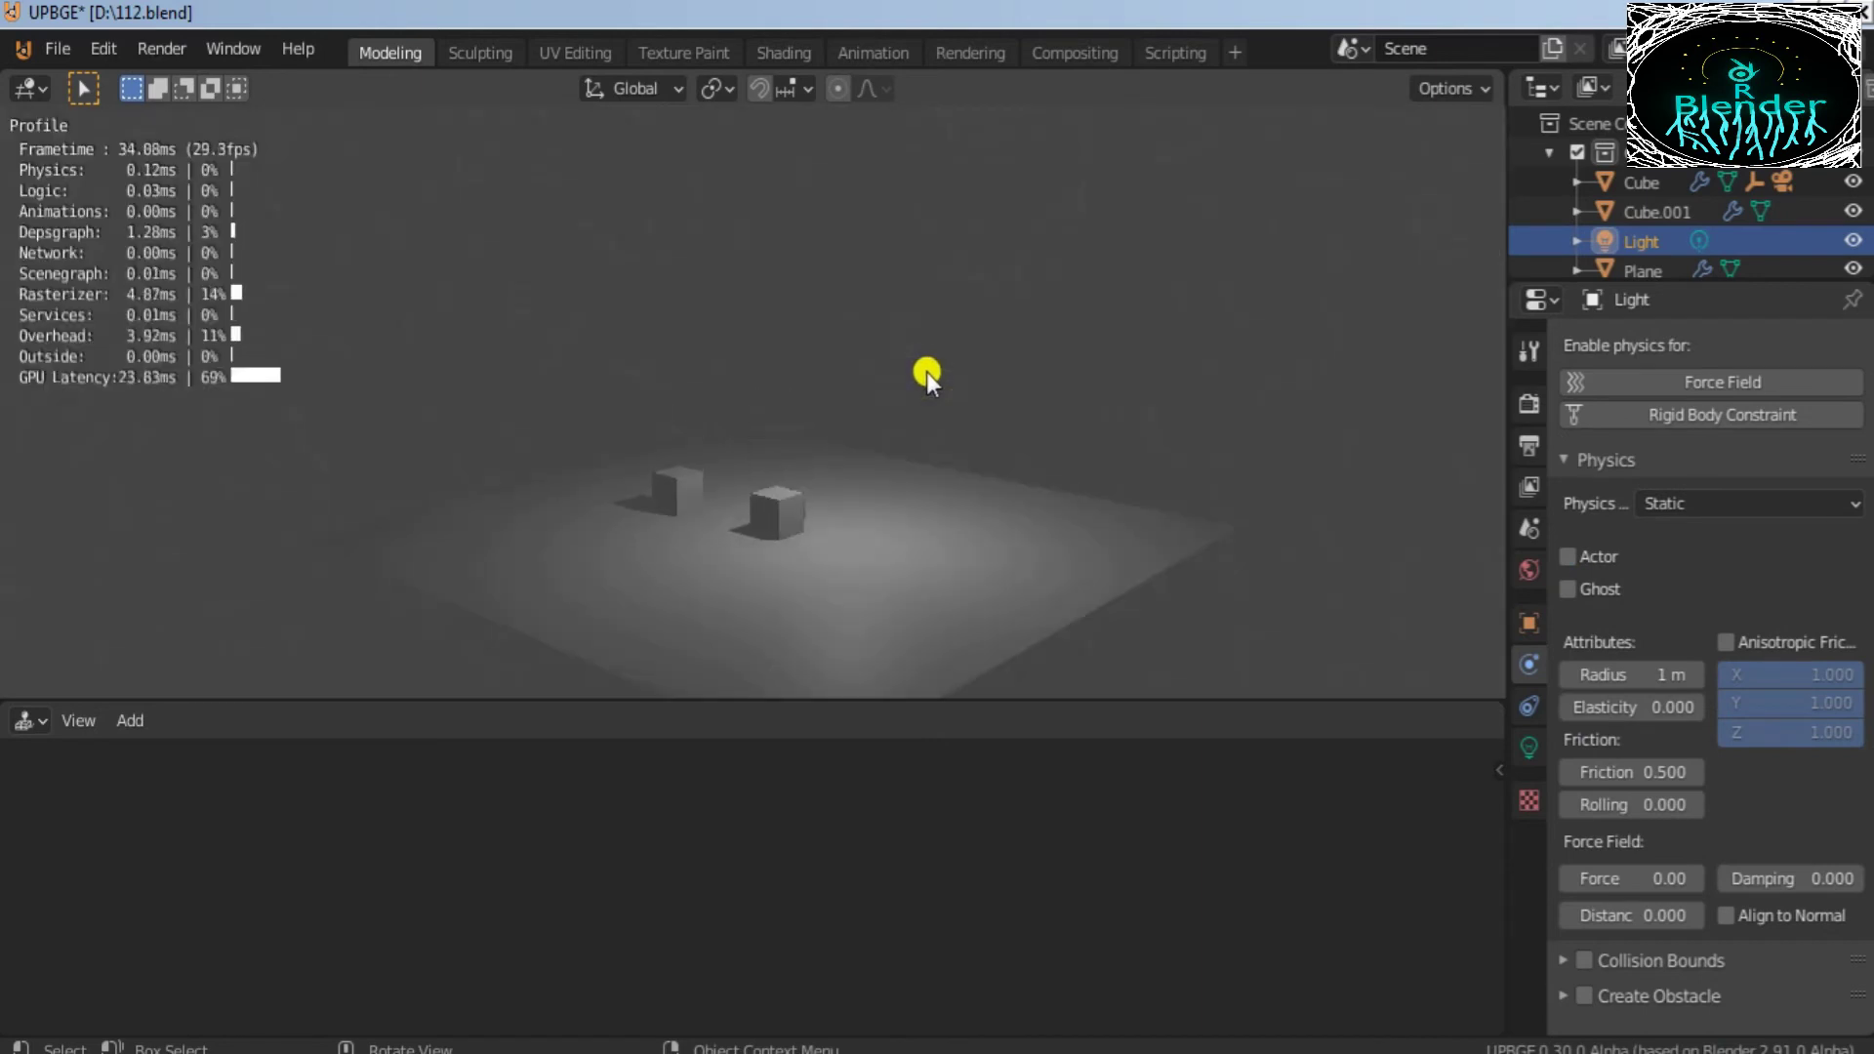
pyautogui.press('space')
pyautogui.press('w')
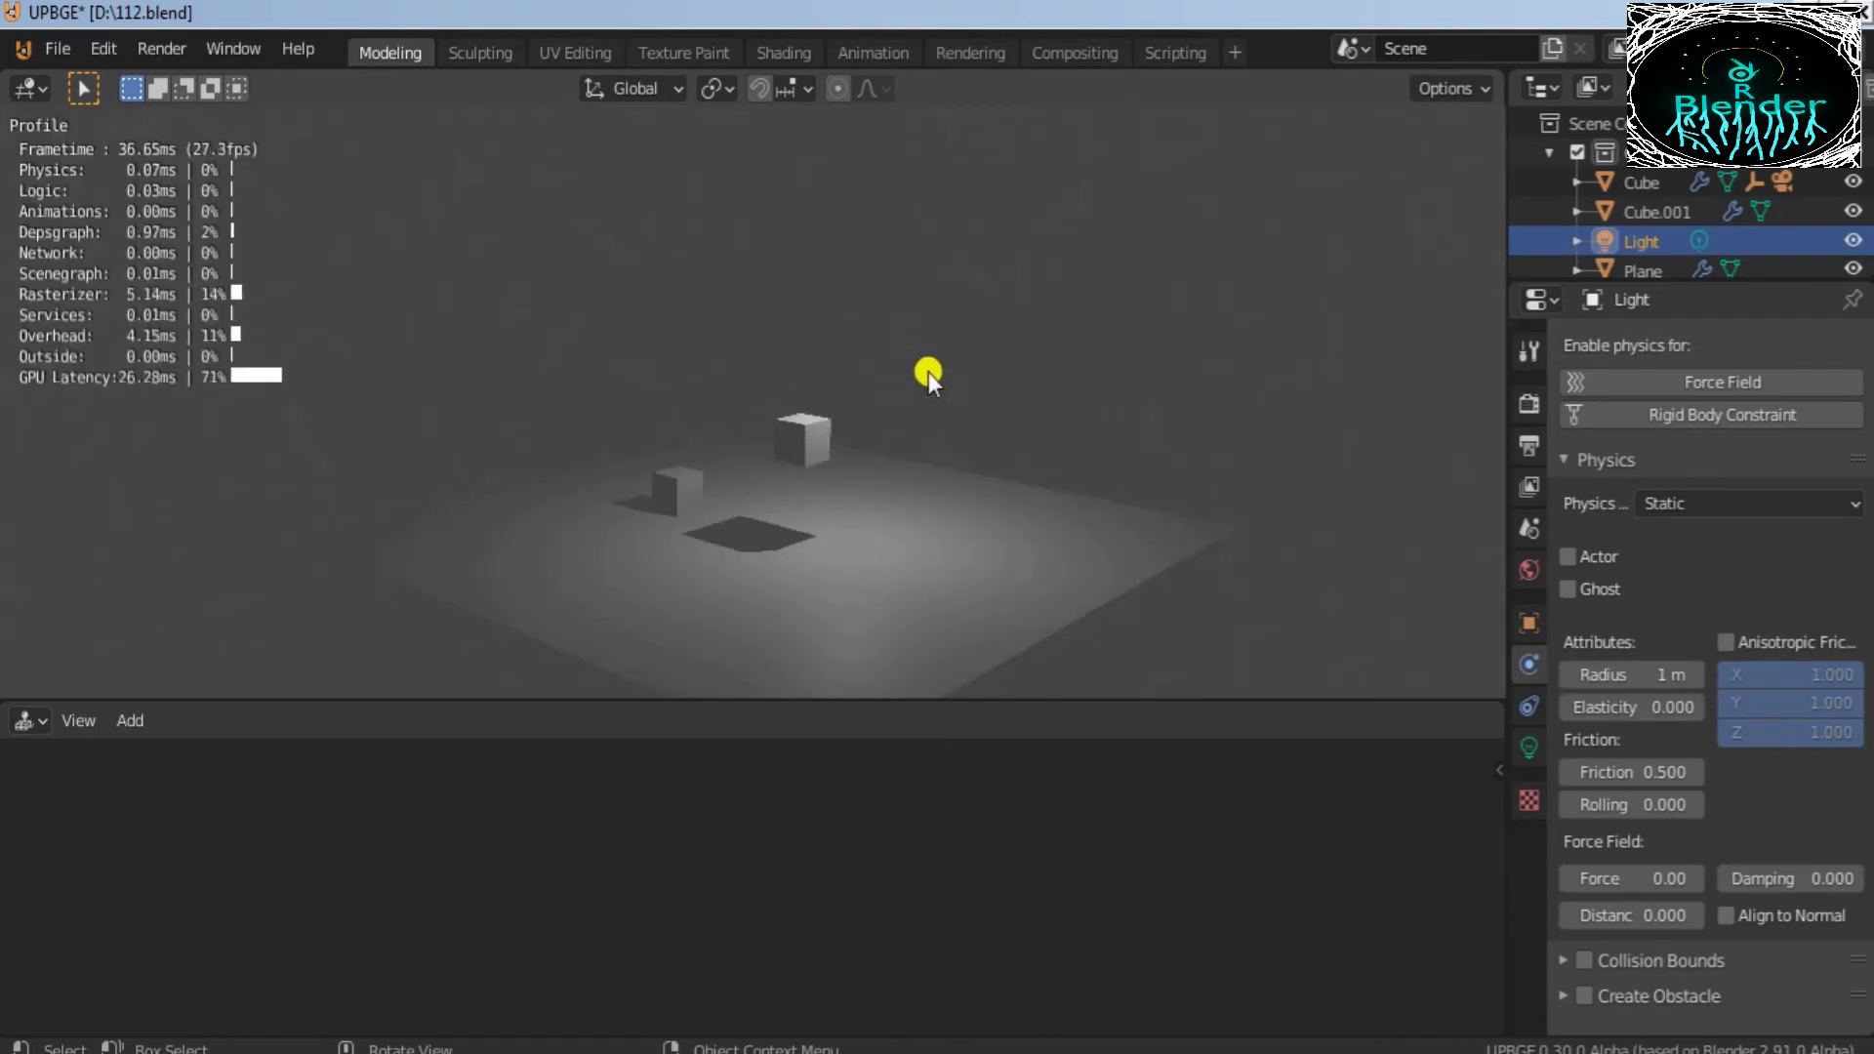
pyautogui.press('a')
pyautogui.press('w')
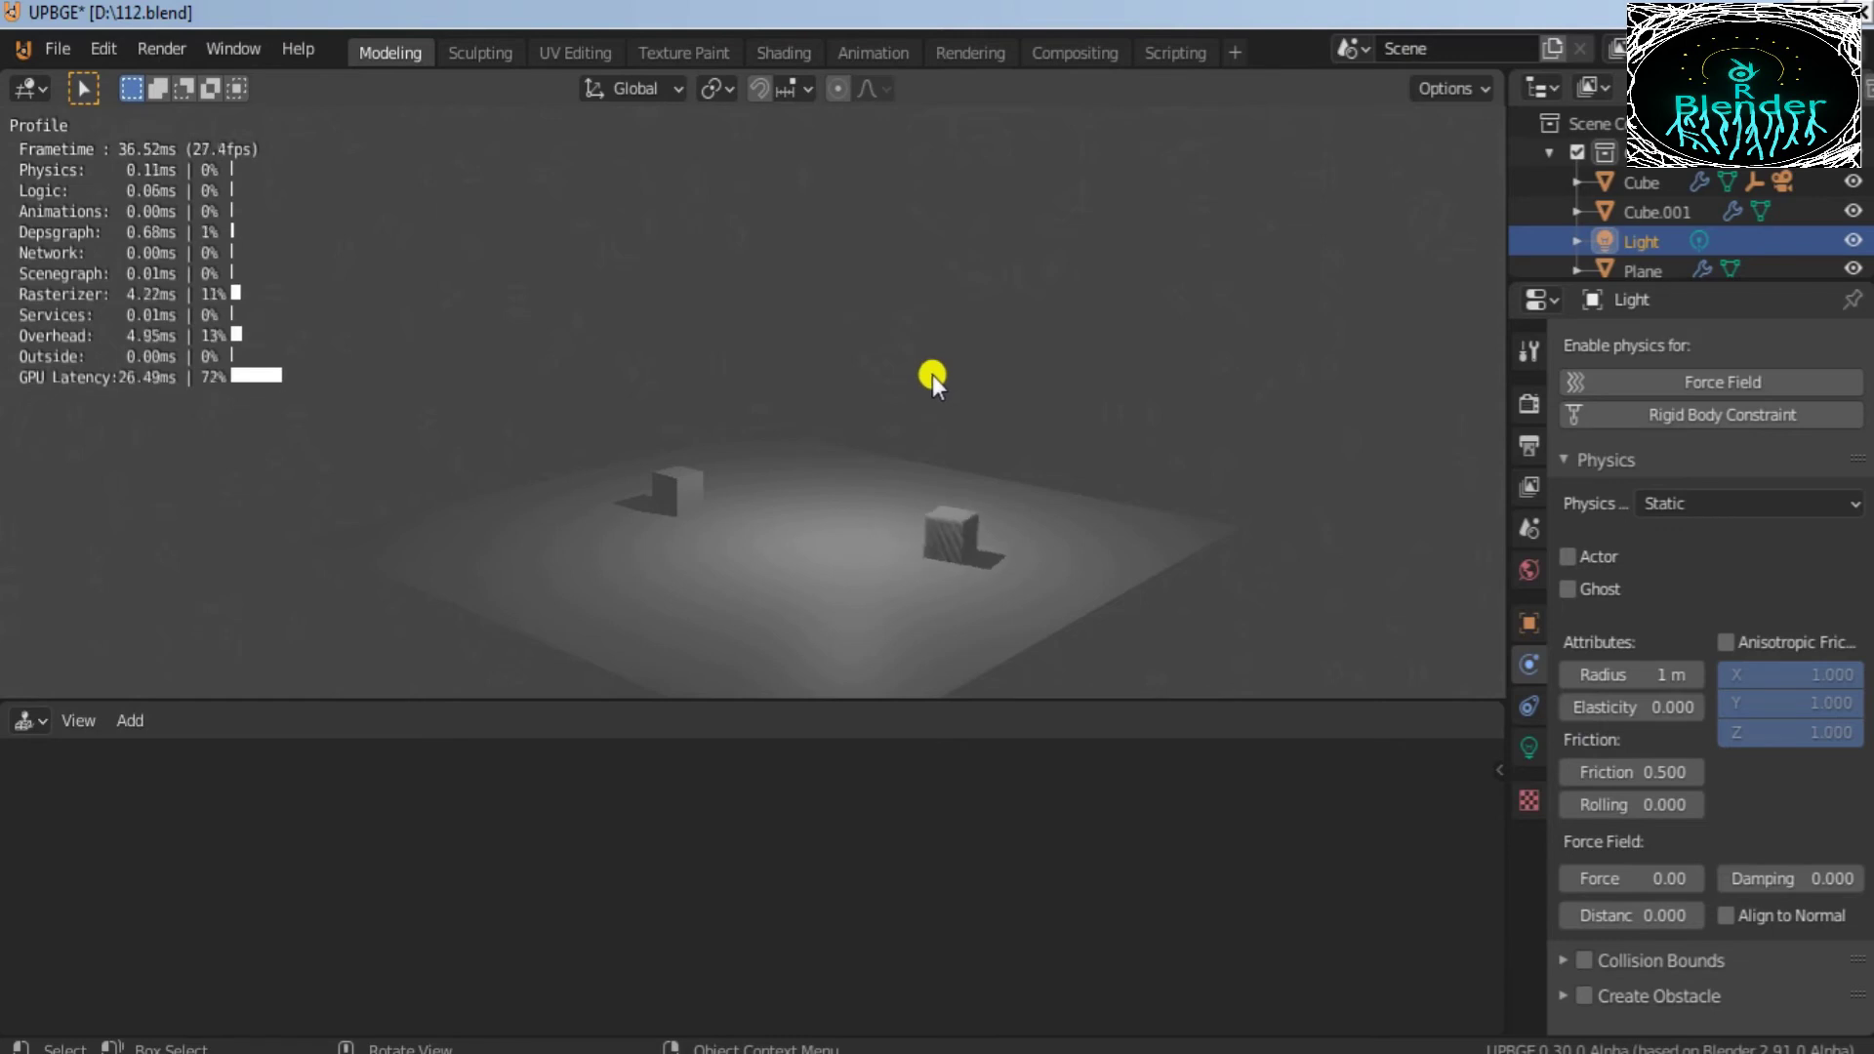
pyautogui.press('w')
pyautogui.press('space')
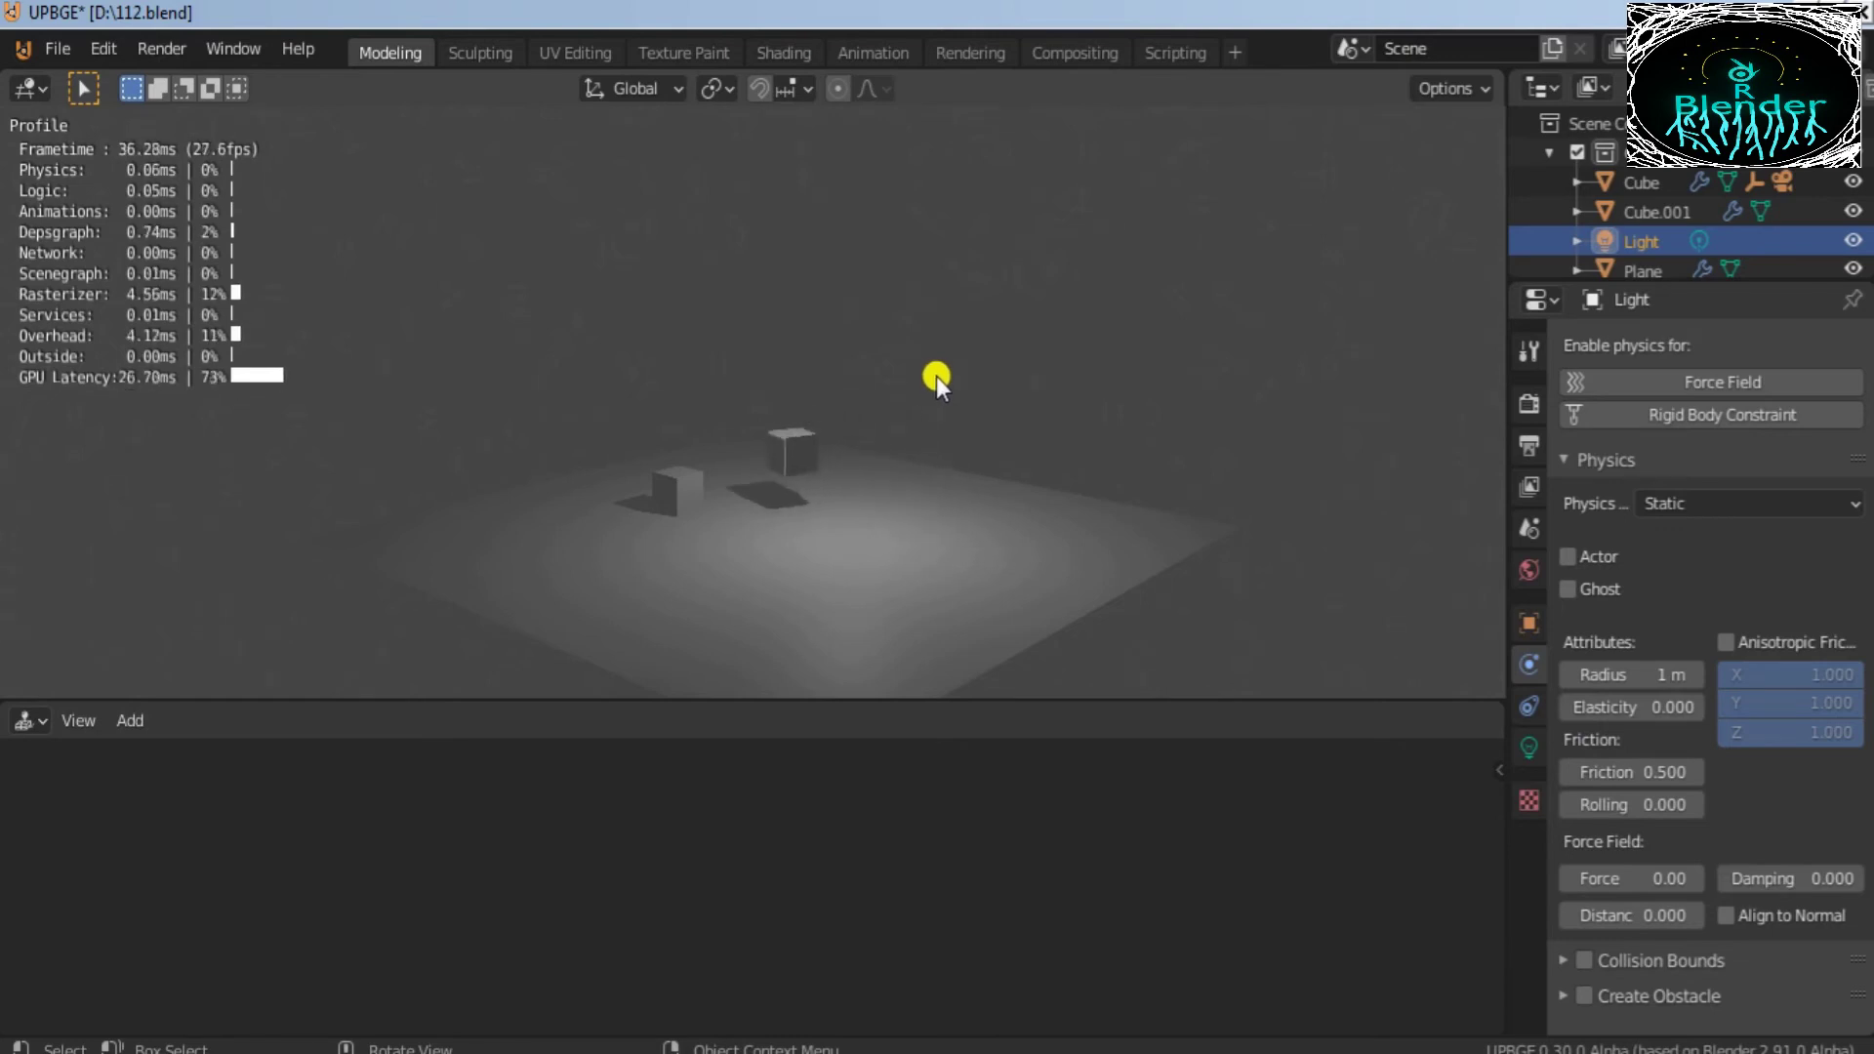
pyautogui.press('space')
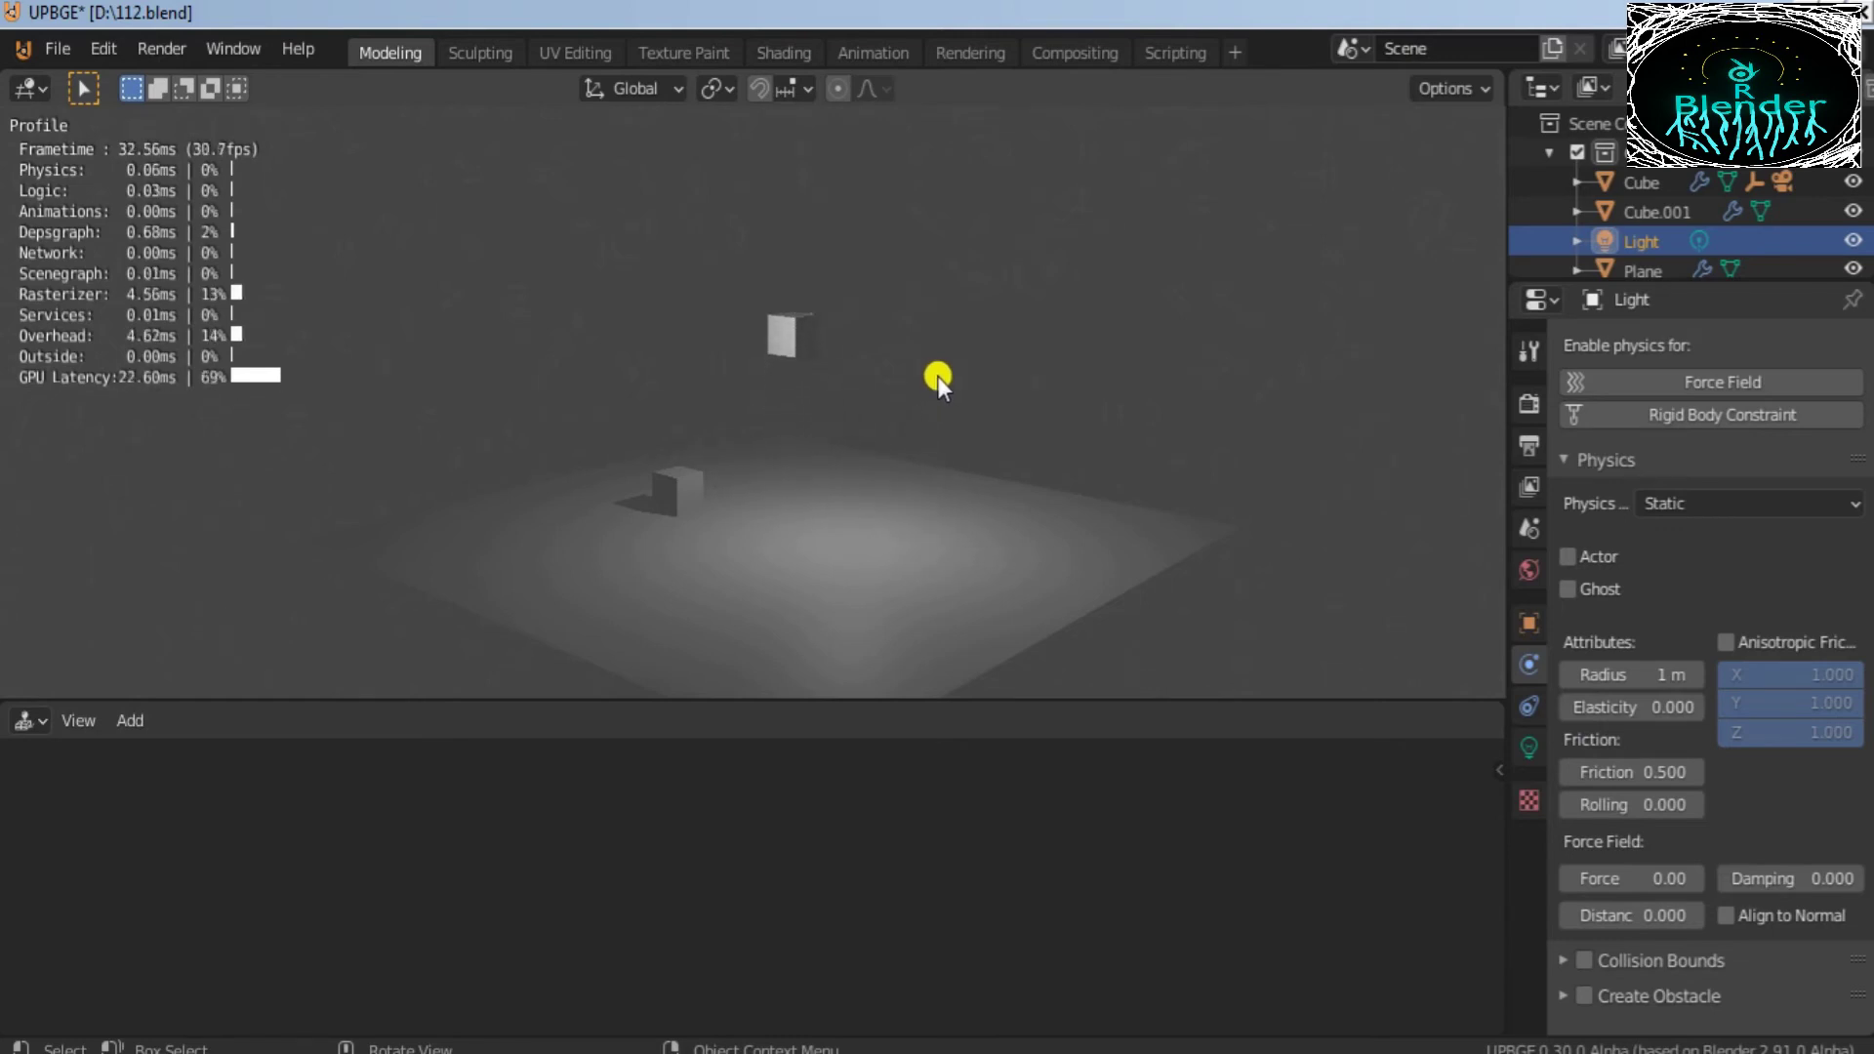
pyautogui.press('s')
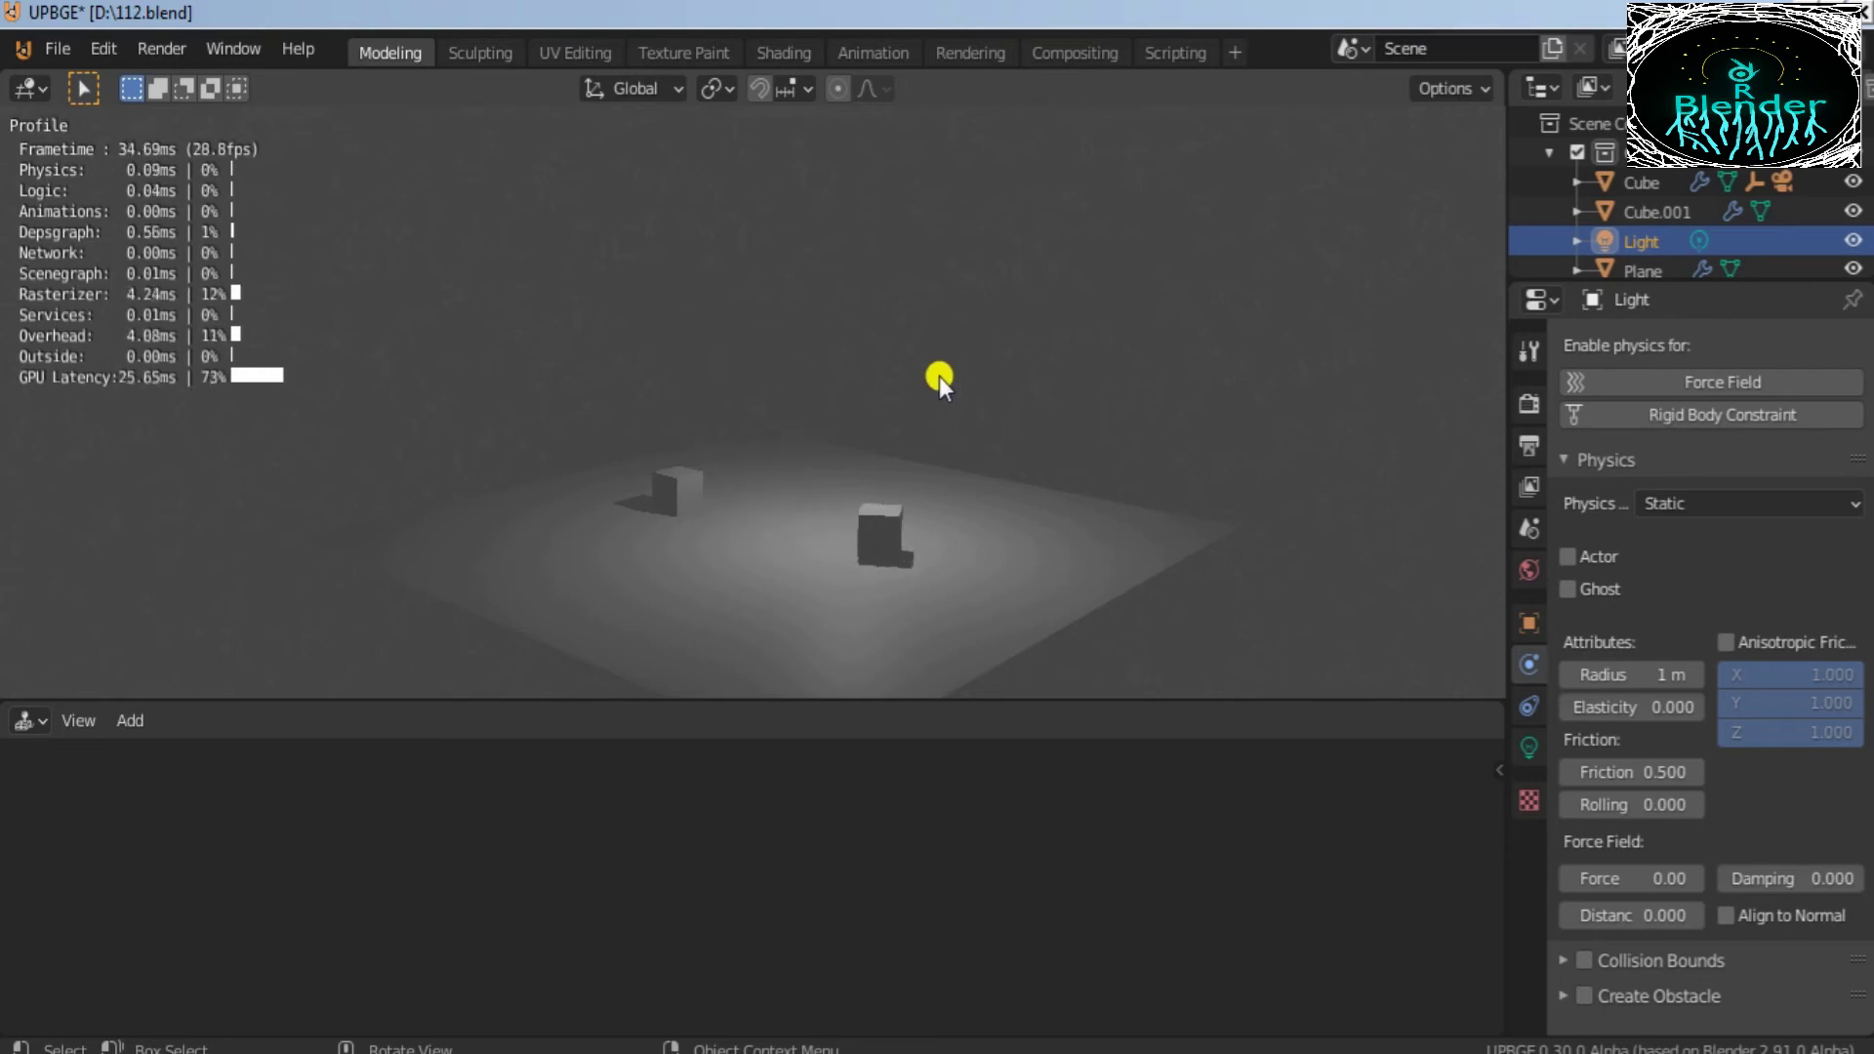
pyautogui.press('a')
pyautogui.press('space')
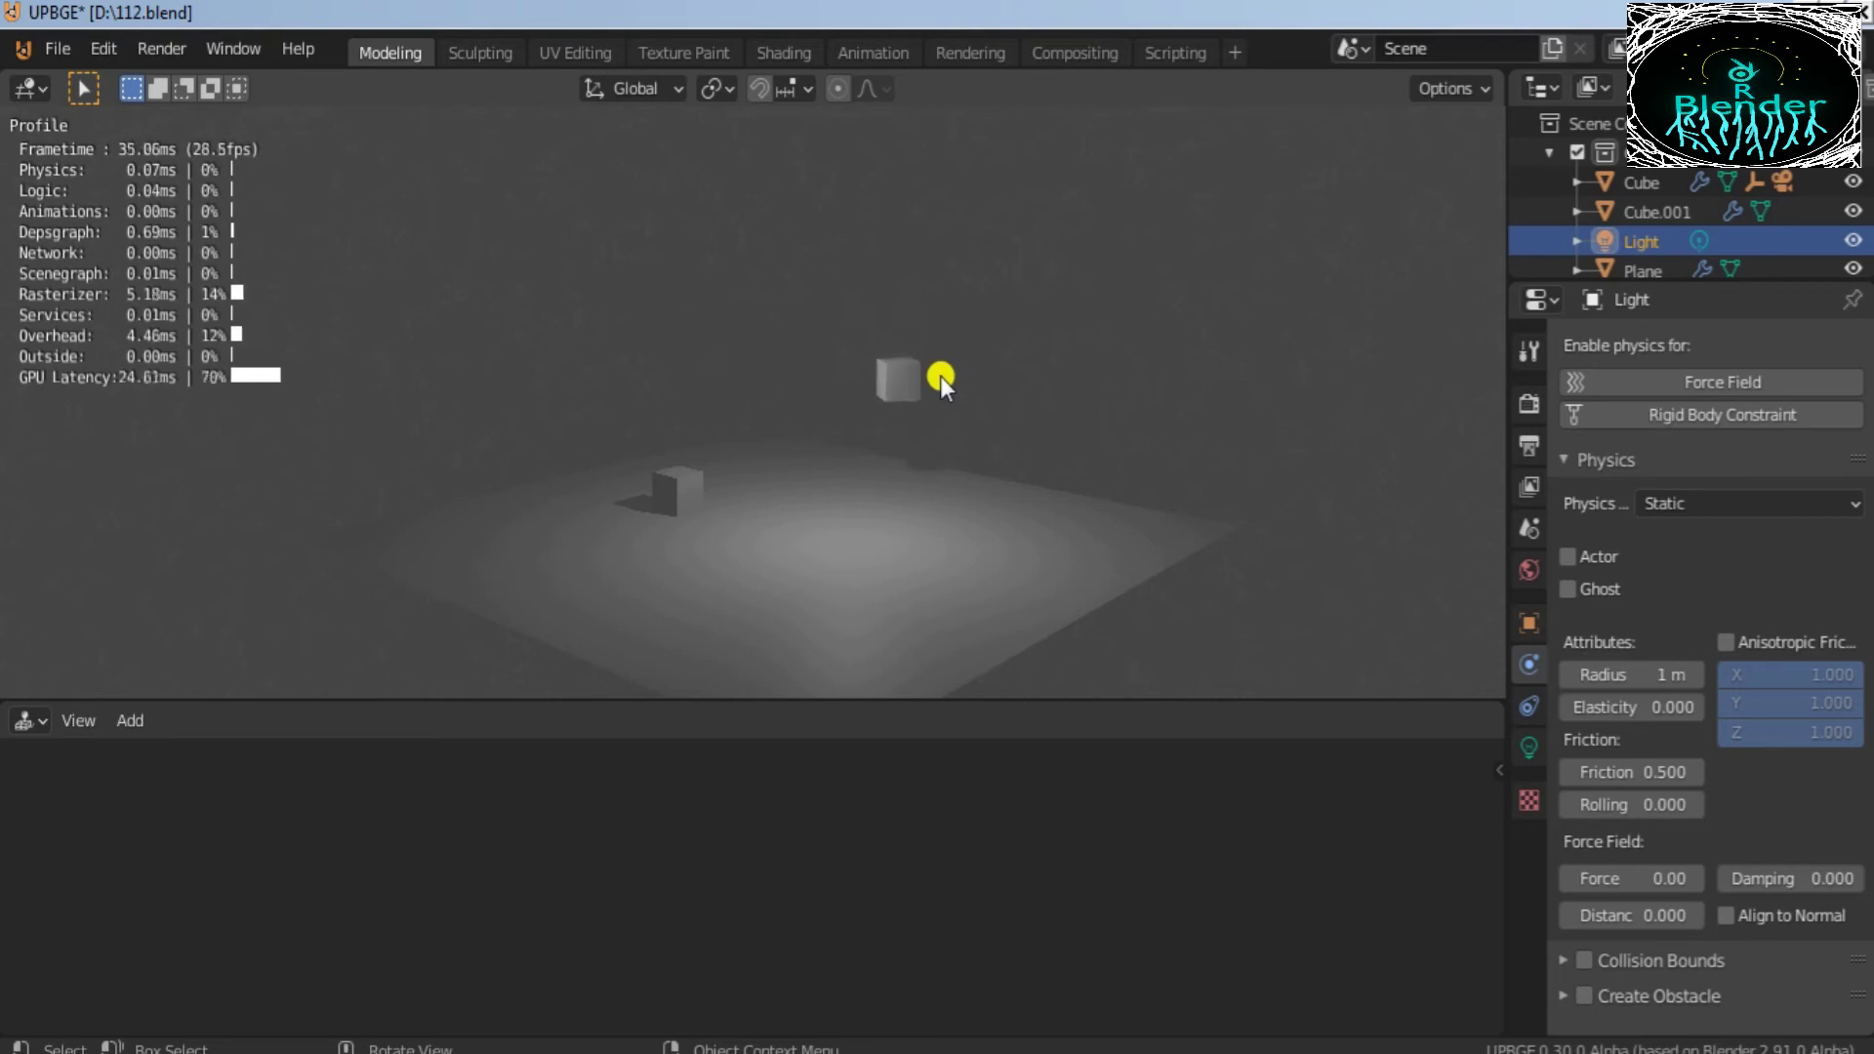
pyautogui.press('w')
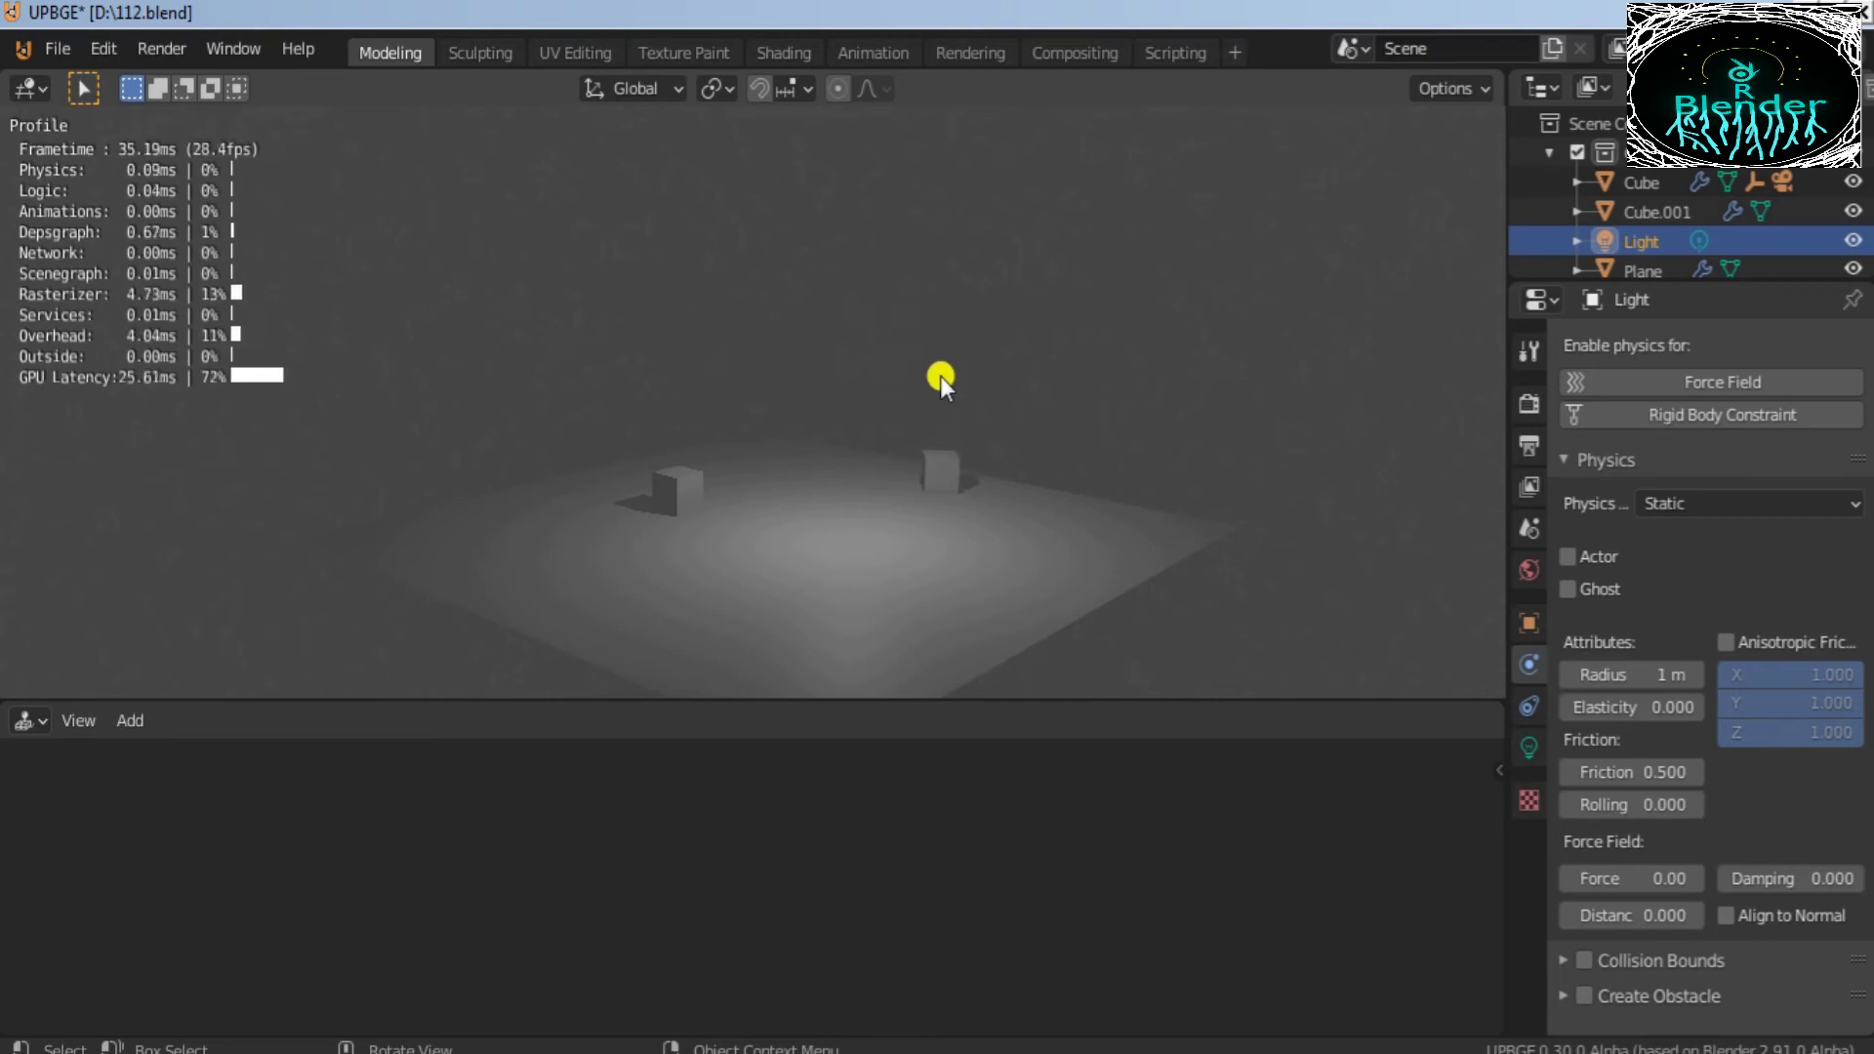
pyautogui.press('a')
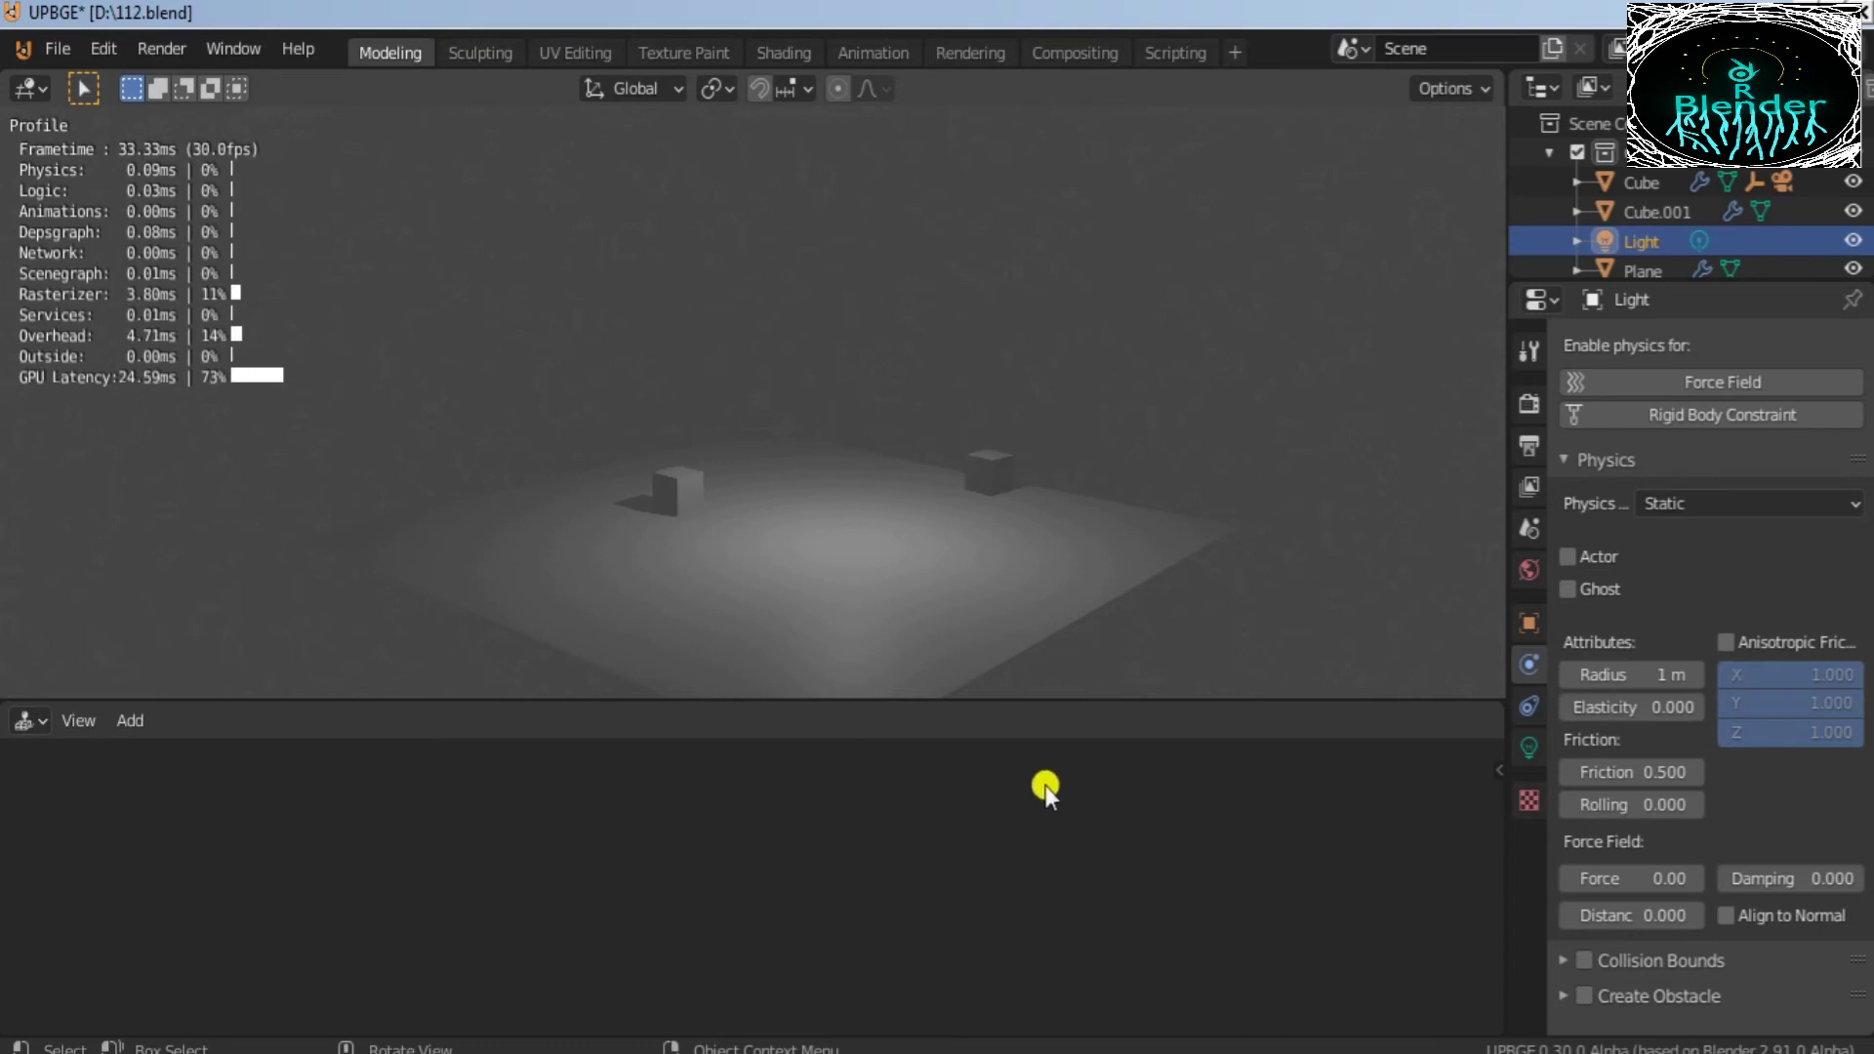
pyautogui.press('Escape')
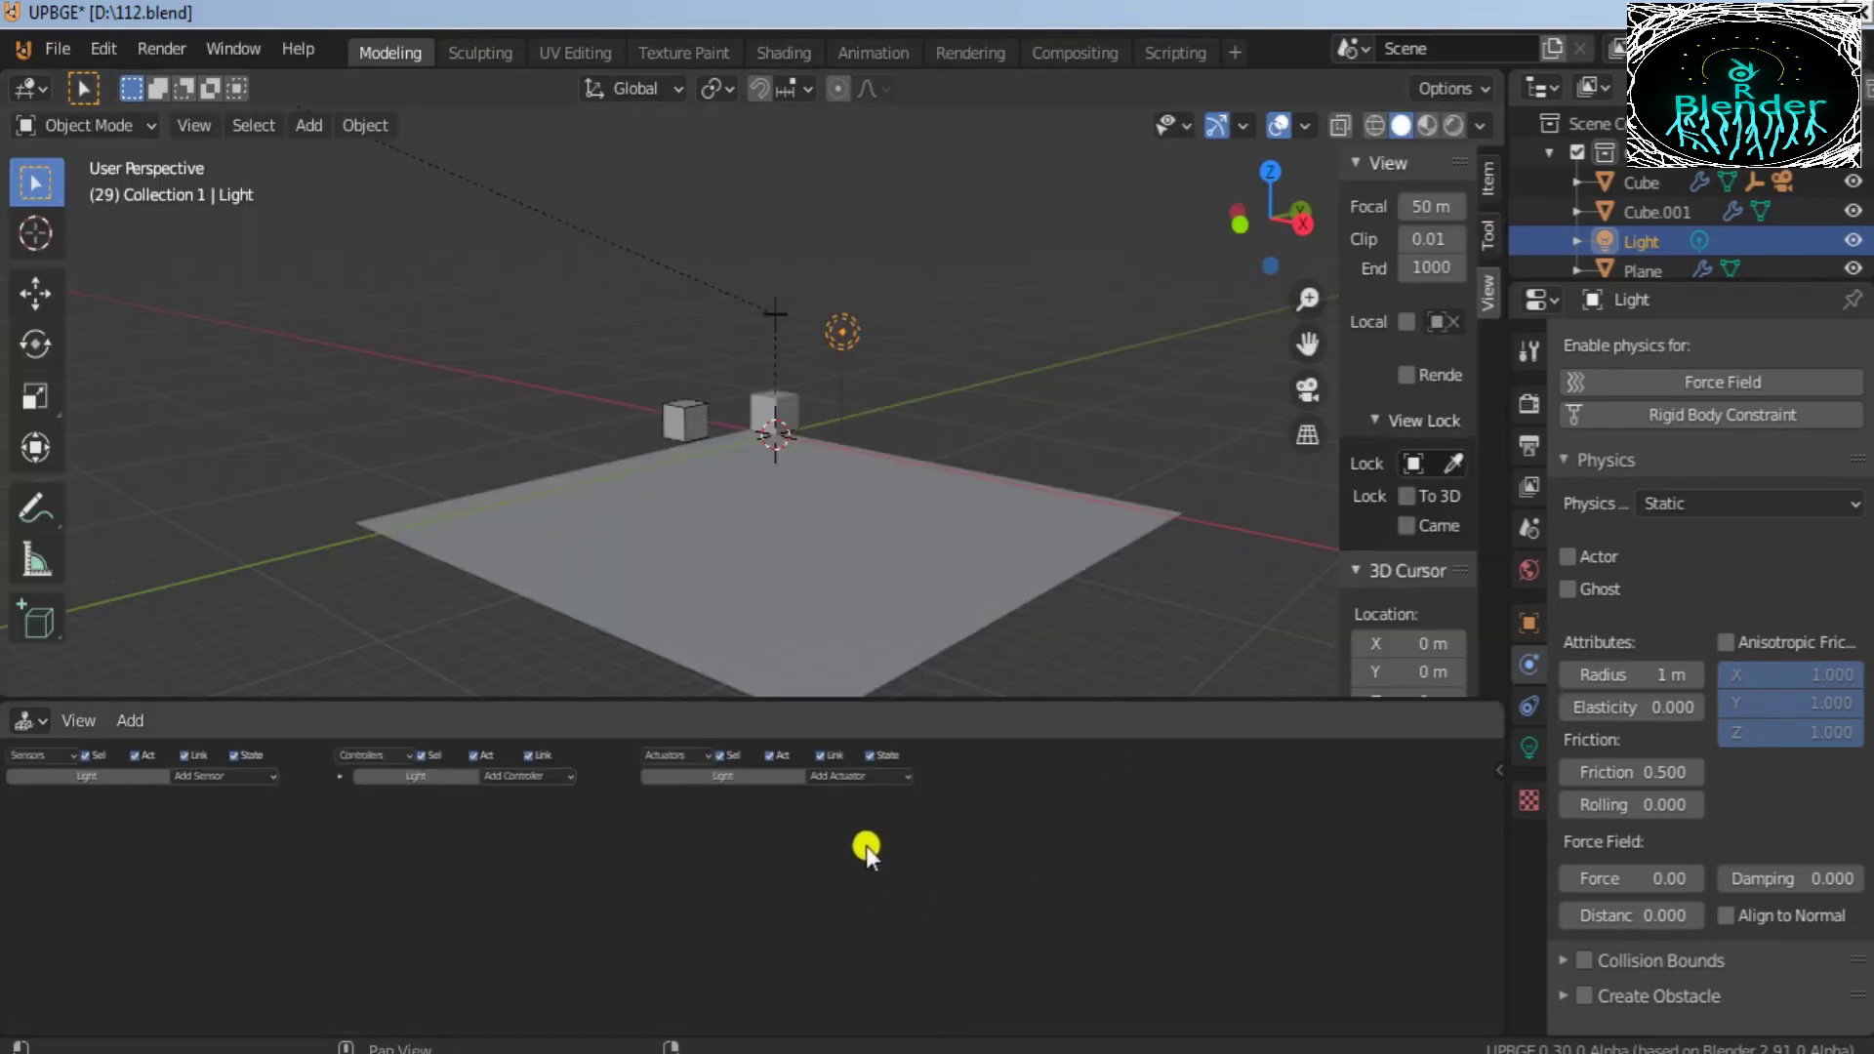
# Step: Increase the Z force of the first cube's jump Motion actuator for a stronger jump
pyautogui.click(776, 408)
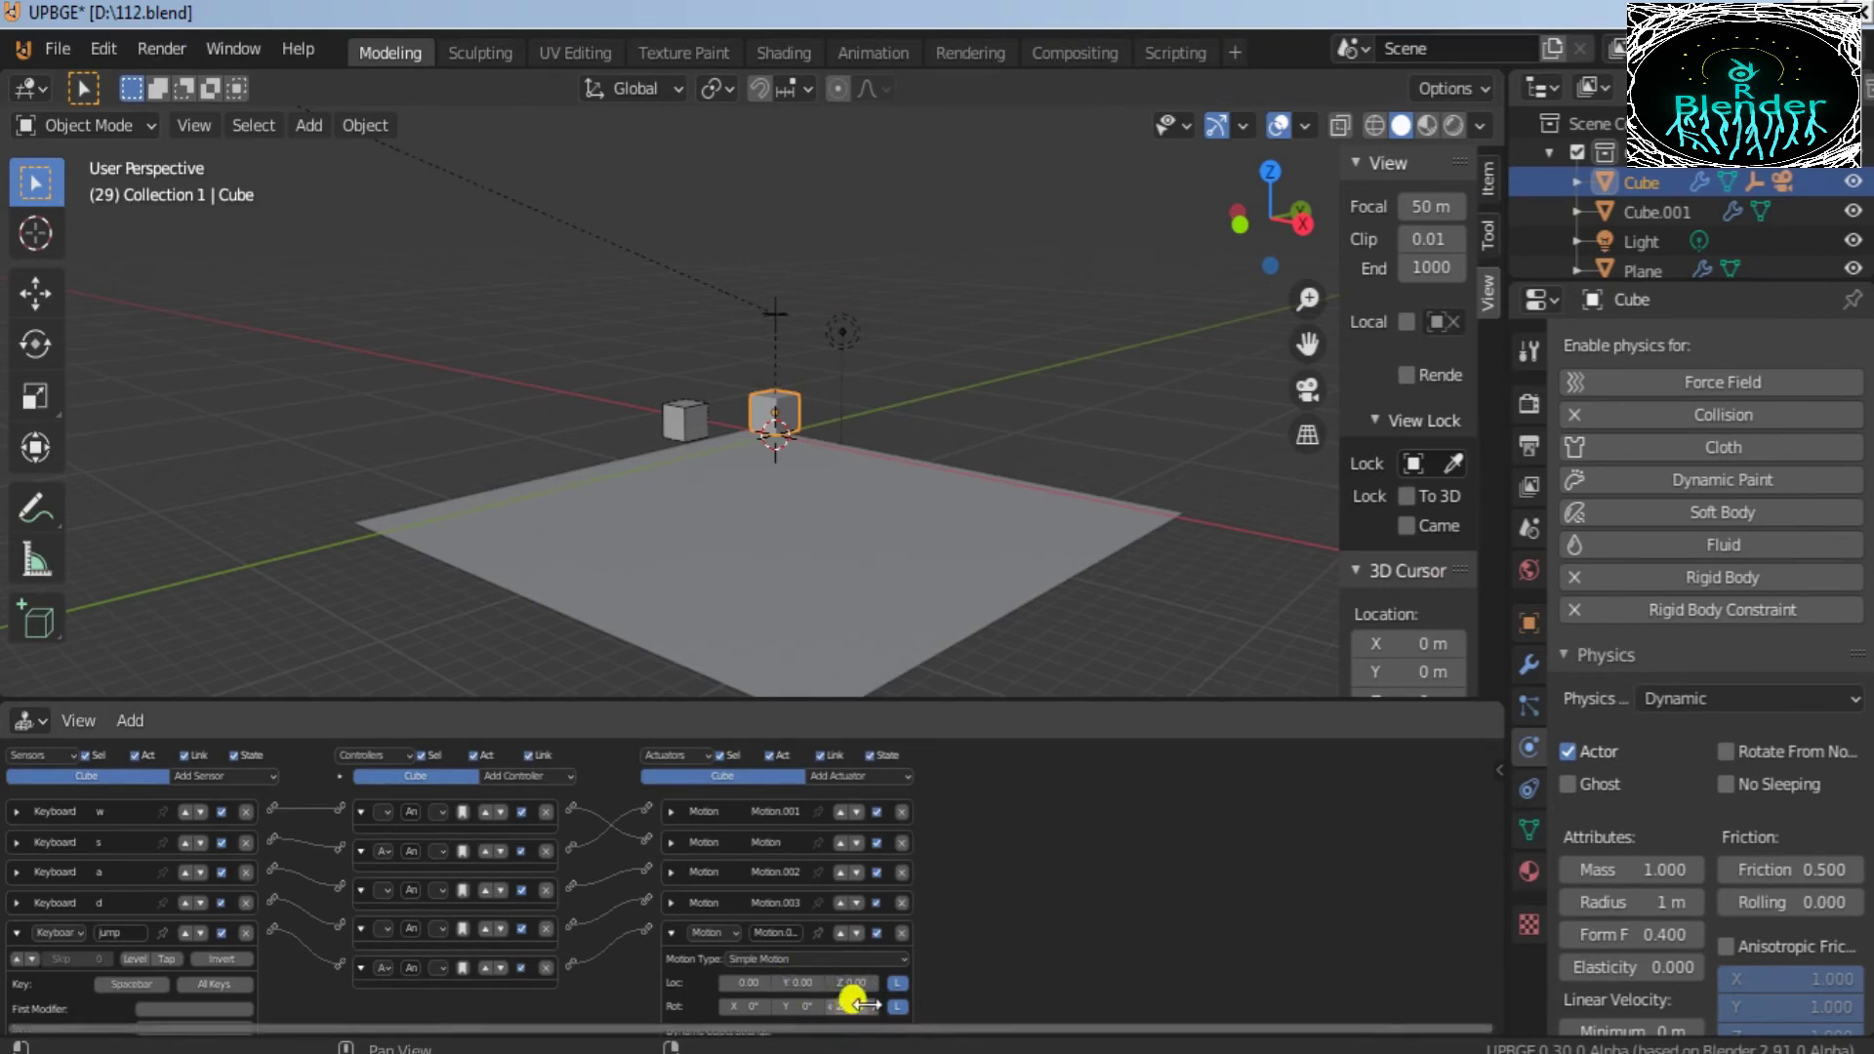
pyautogui.scroll(-1, 867, 1004)
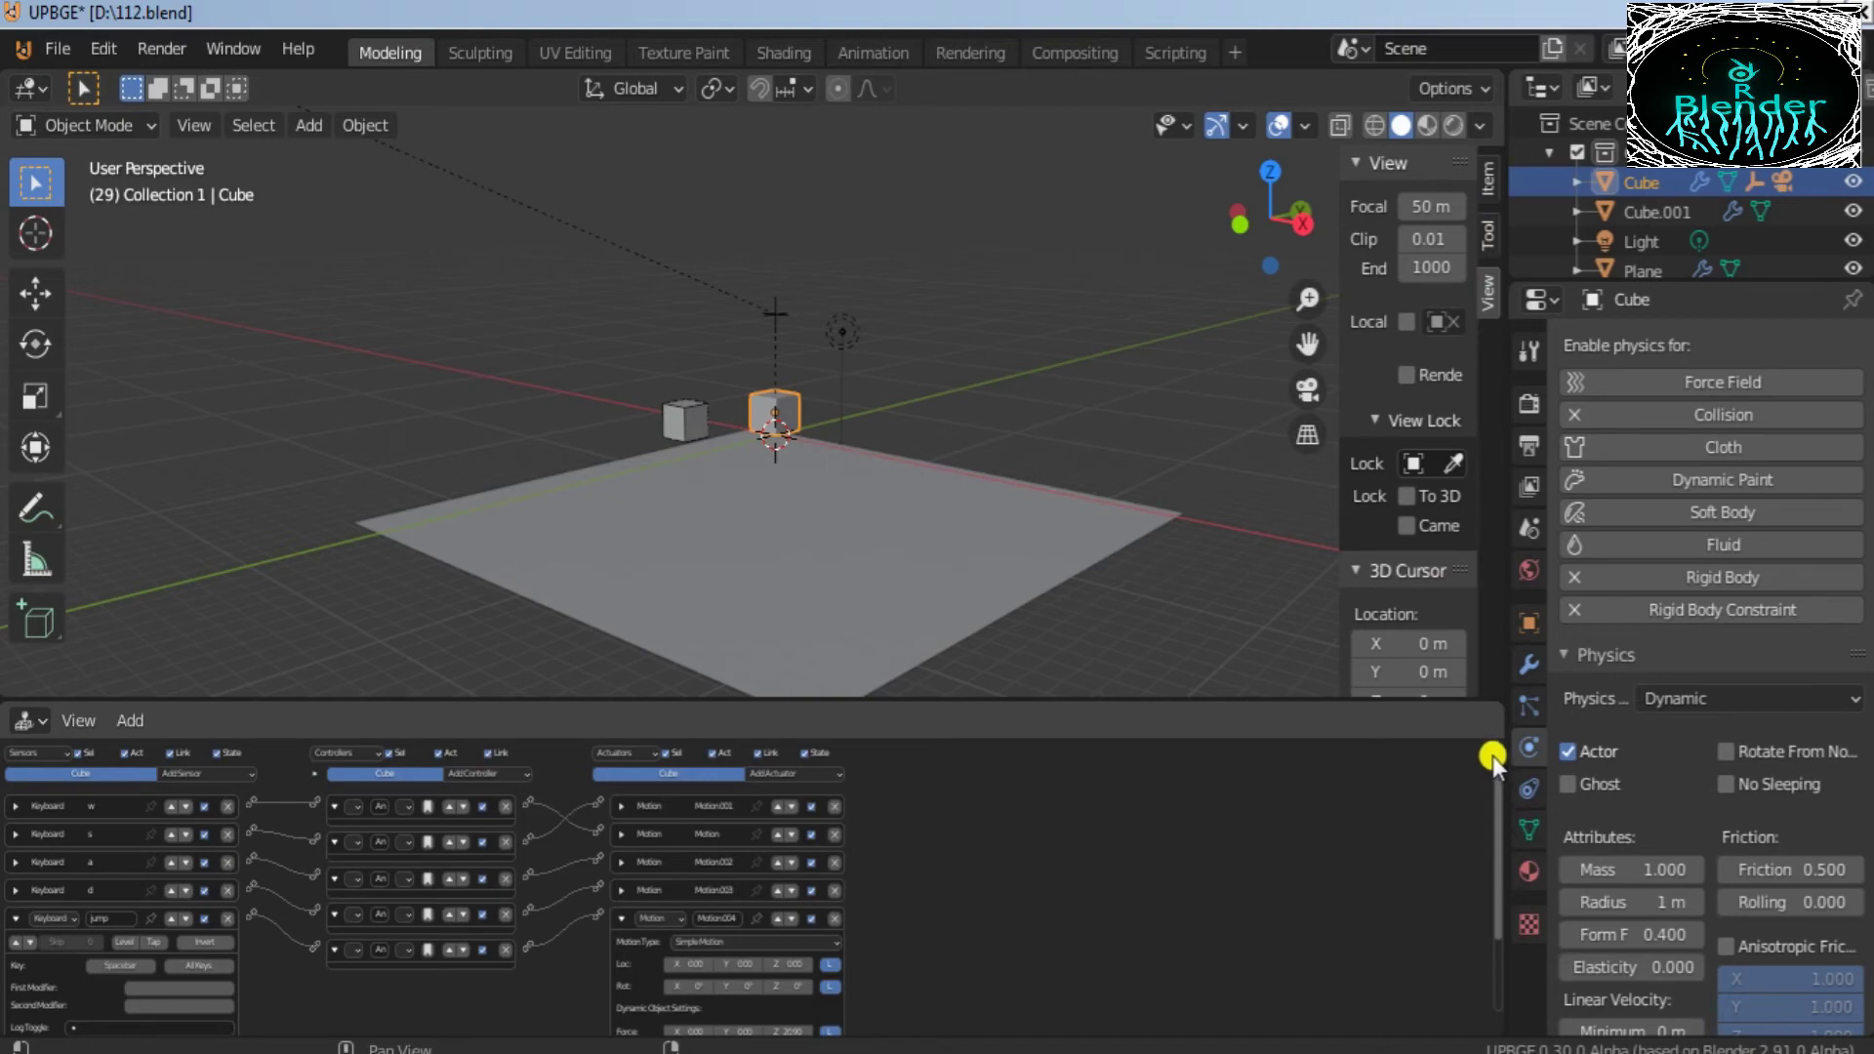
pyautogui.moveTo(1497, 805); pyautogui.dragTo(940, 834)
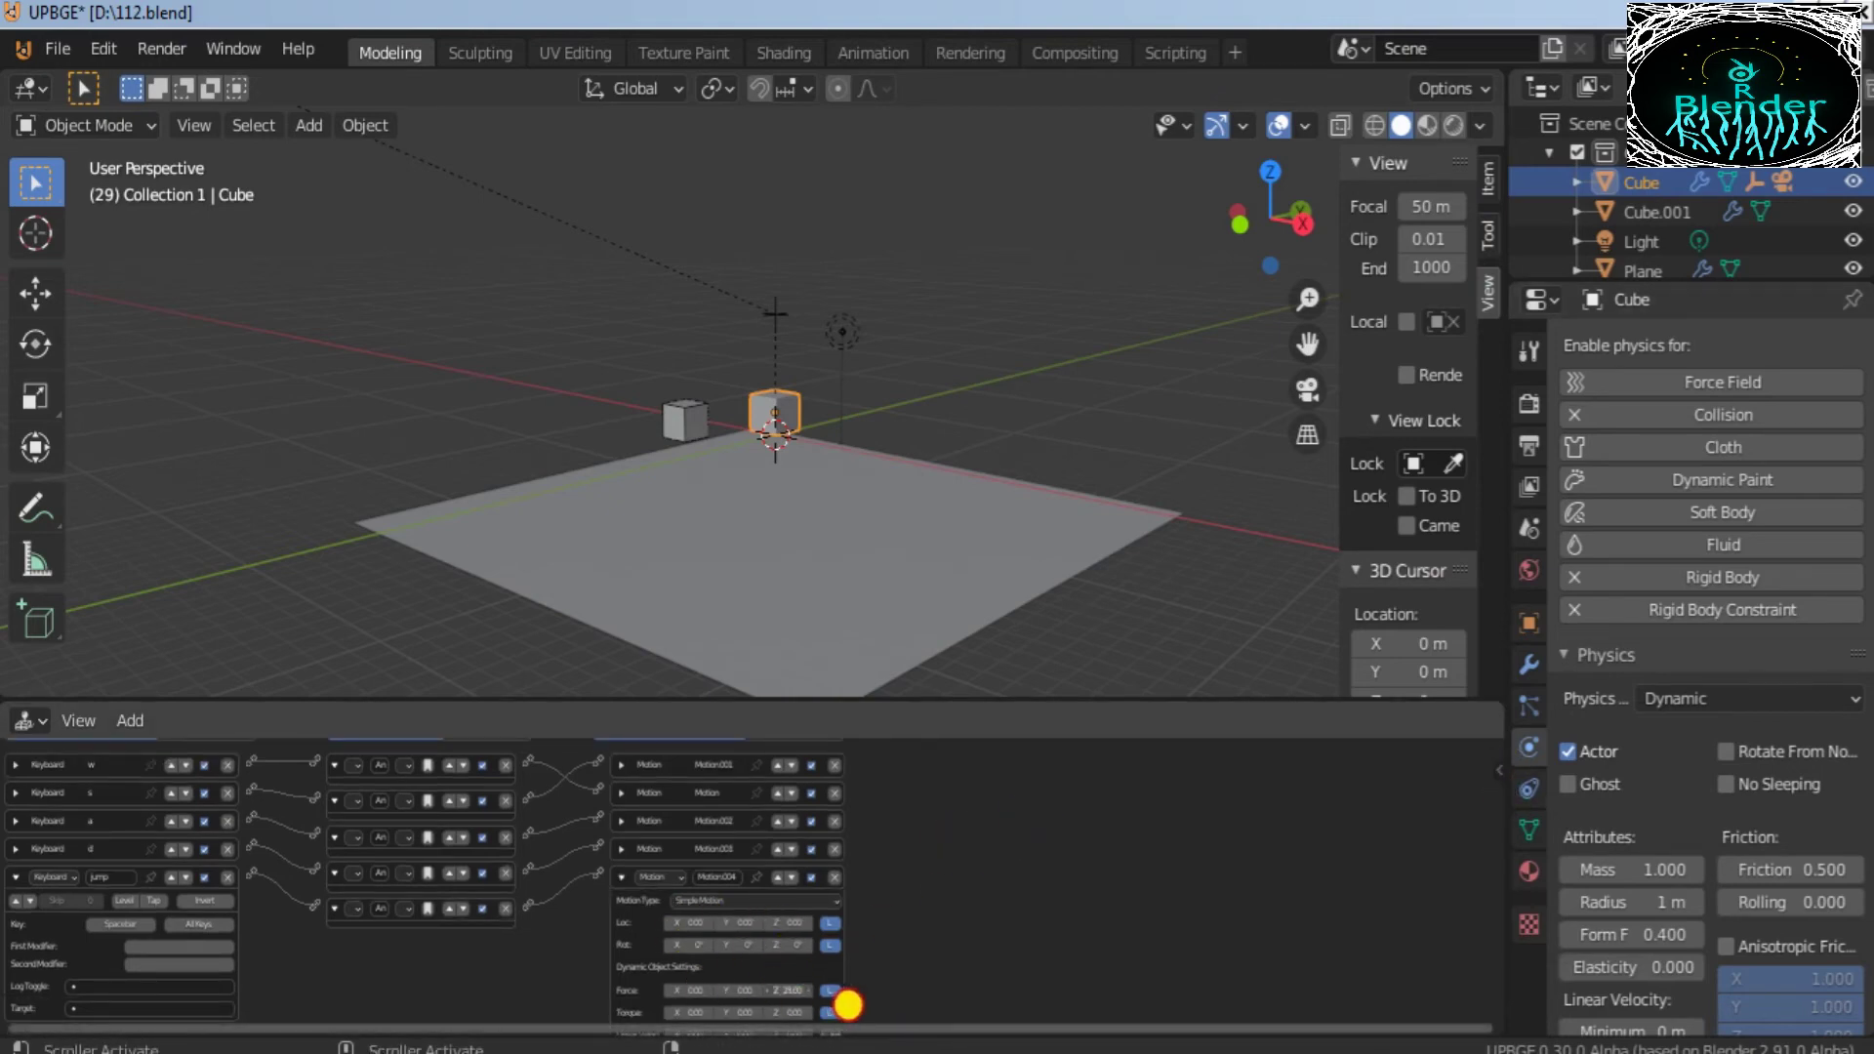
pyautogui.moveTo(813, 997); pyautogui.dragTo(816, 998)
pyautogui.click(1093, 605)
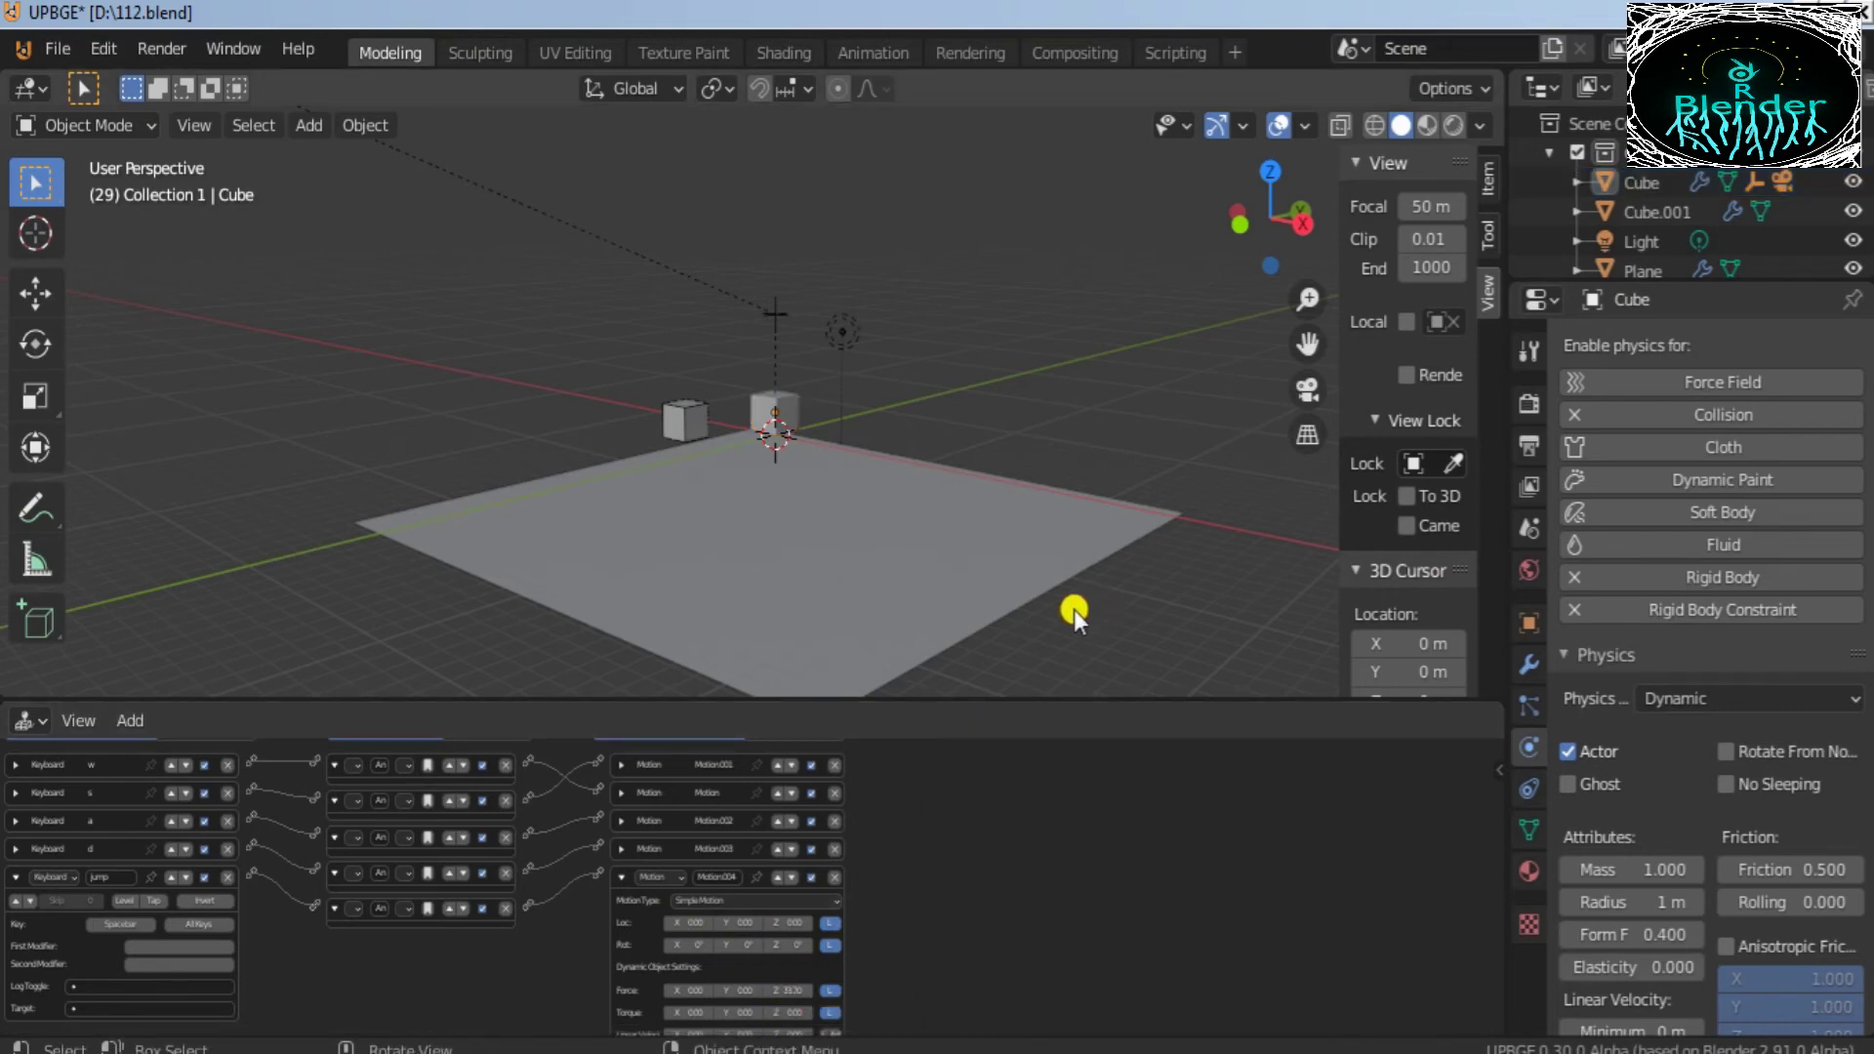
# Step: Run the game again to test the stronger jump and push the second cube, and end the run
pyautogui.press('p')
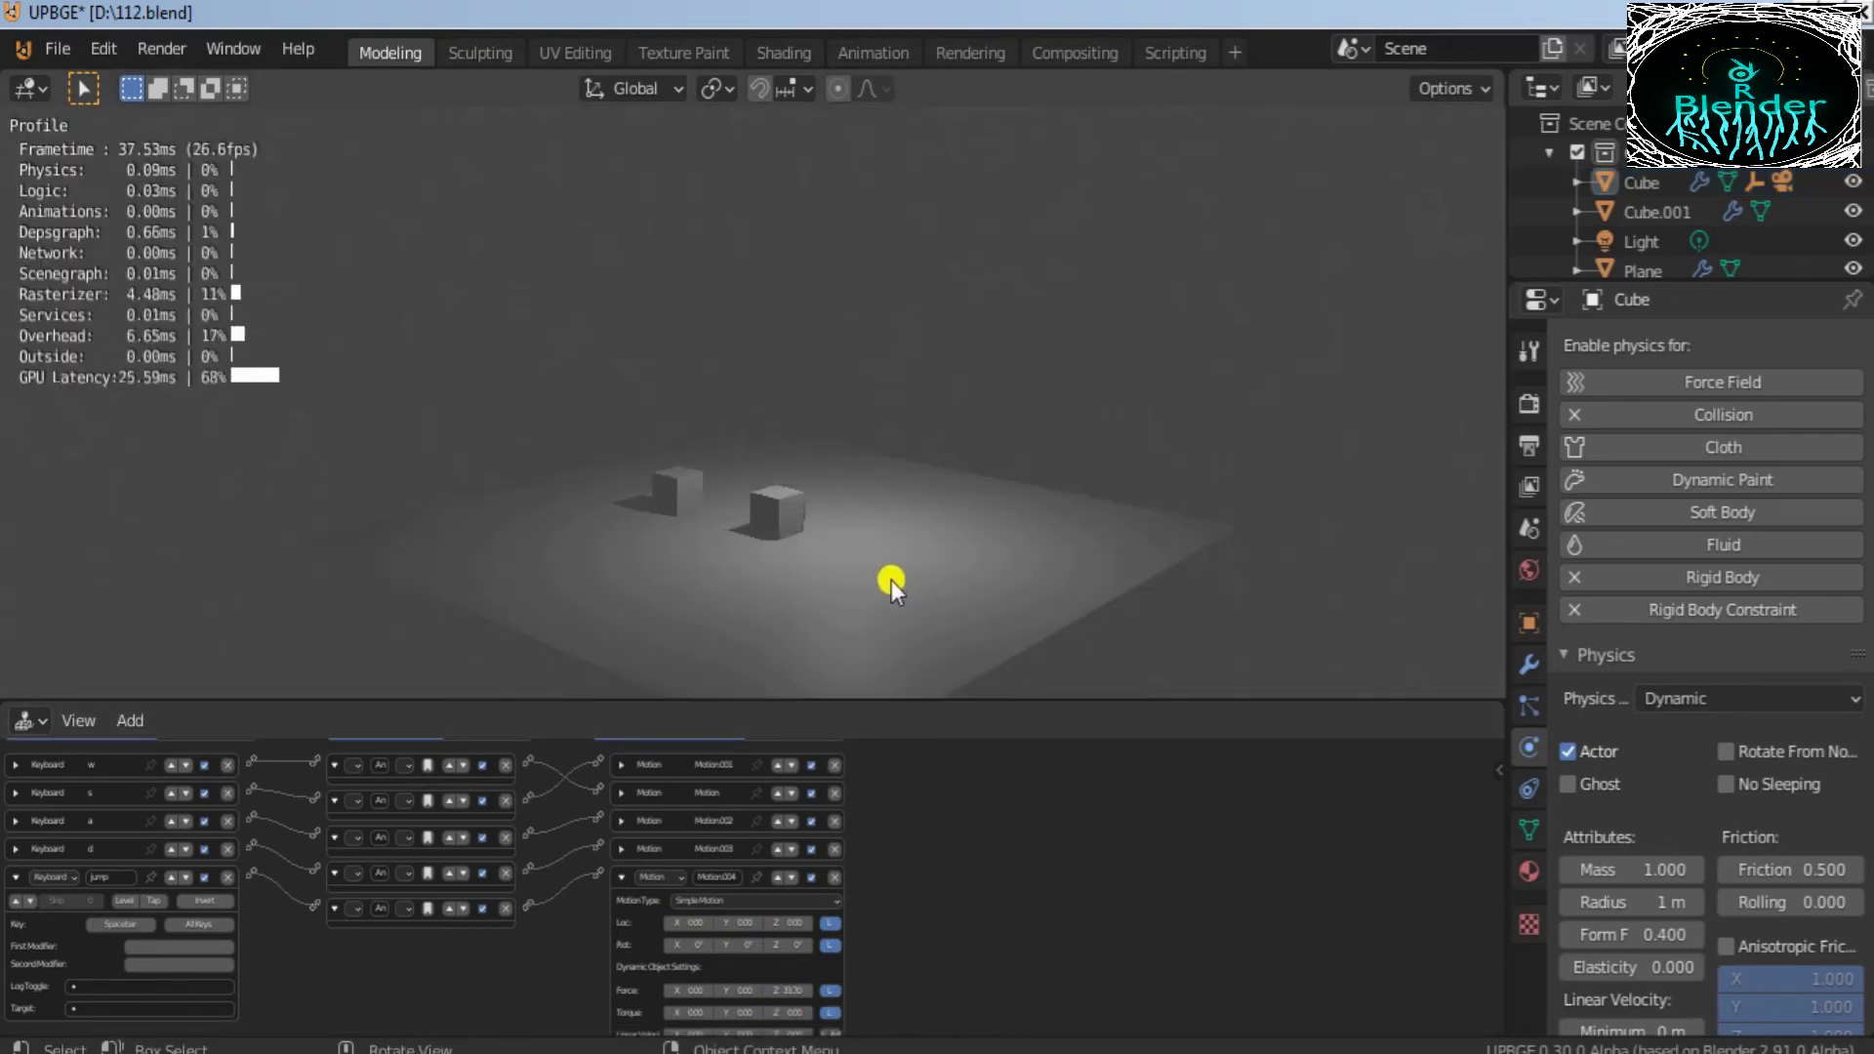
pyautogui.press('space')
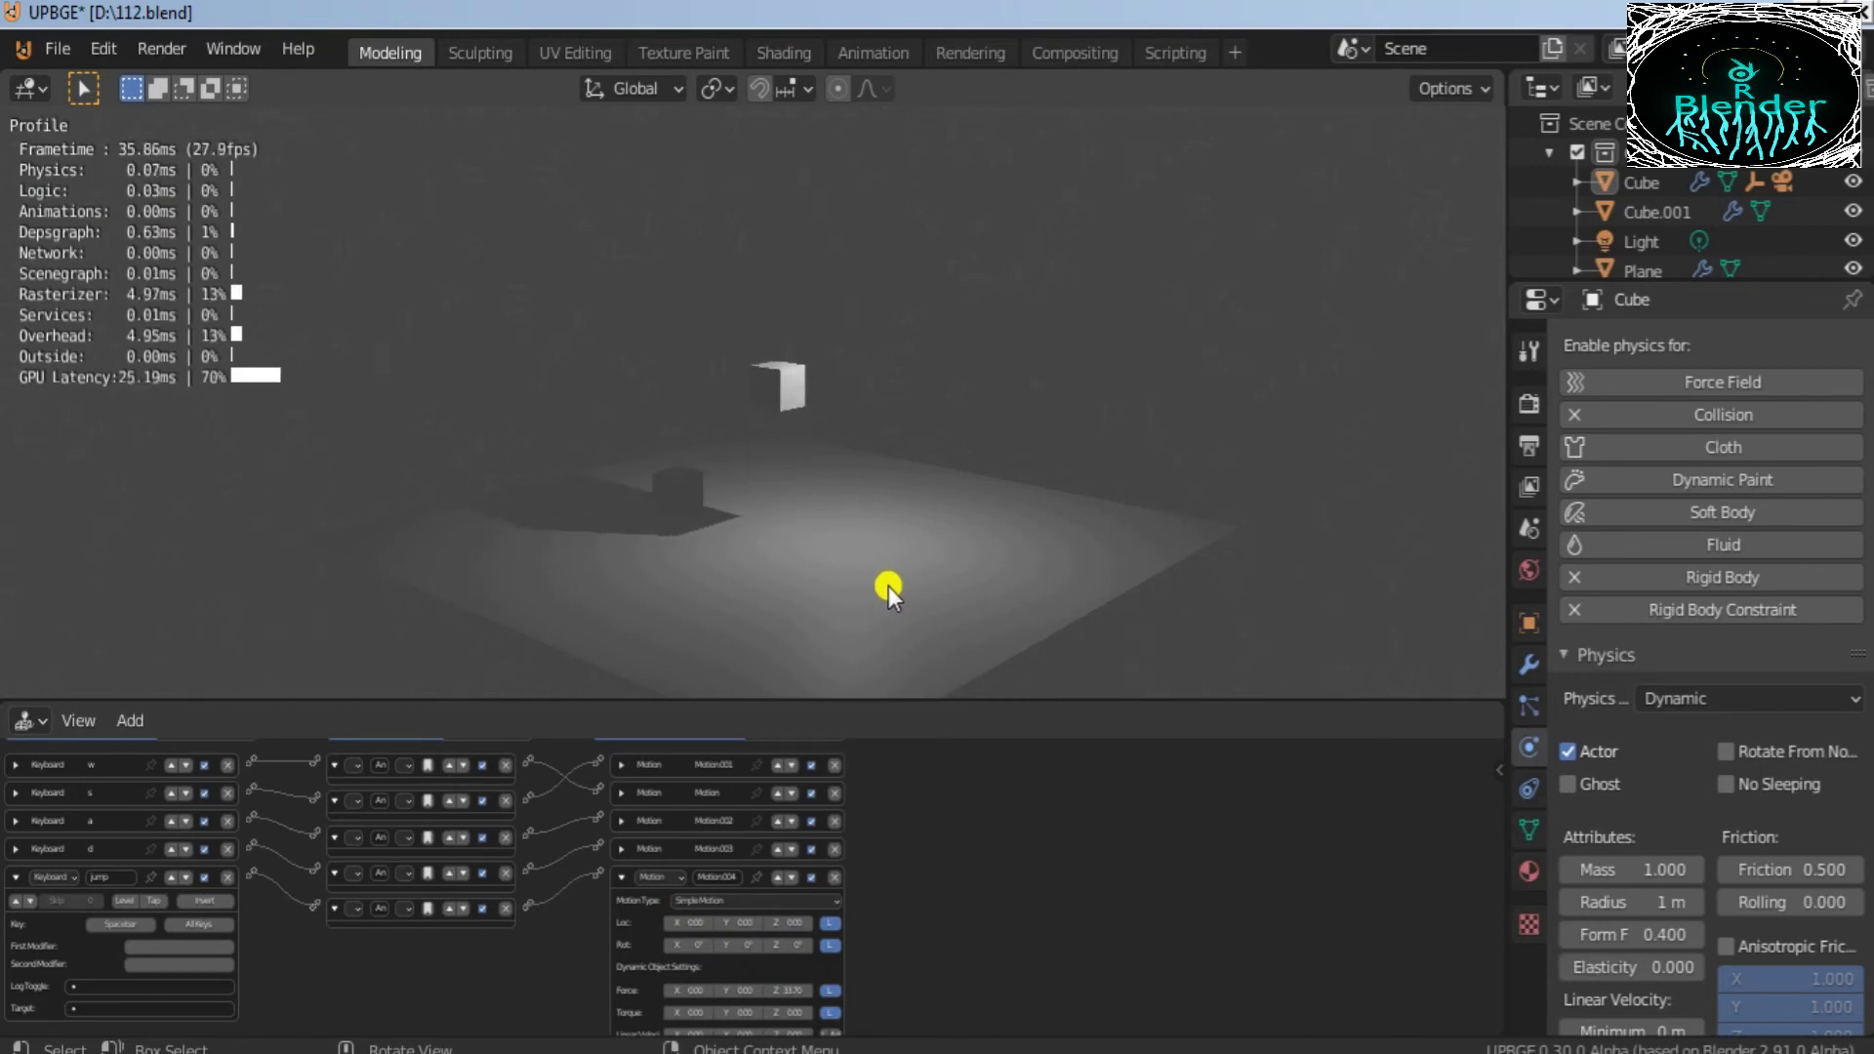
pyautogui.press('space')
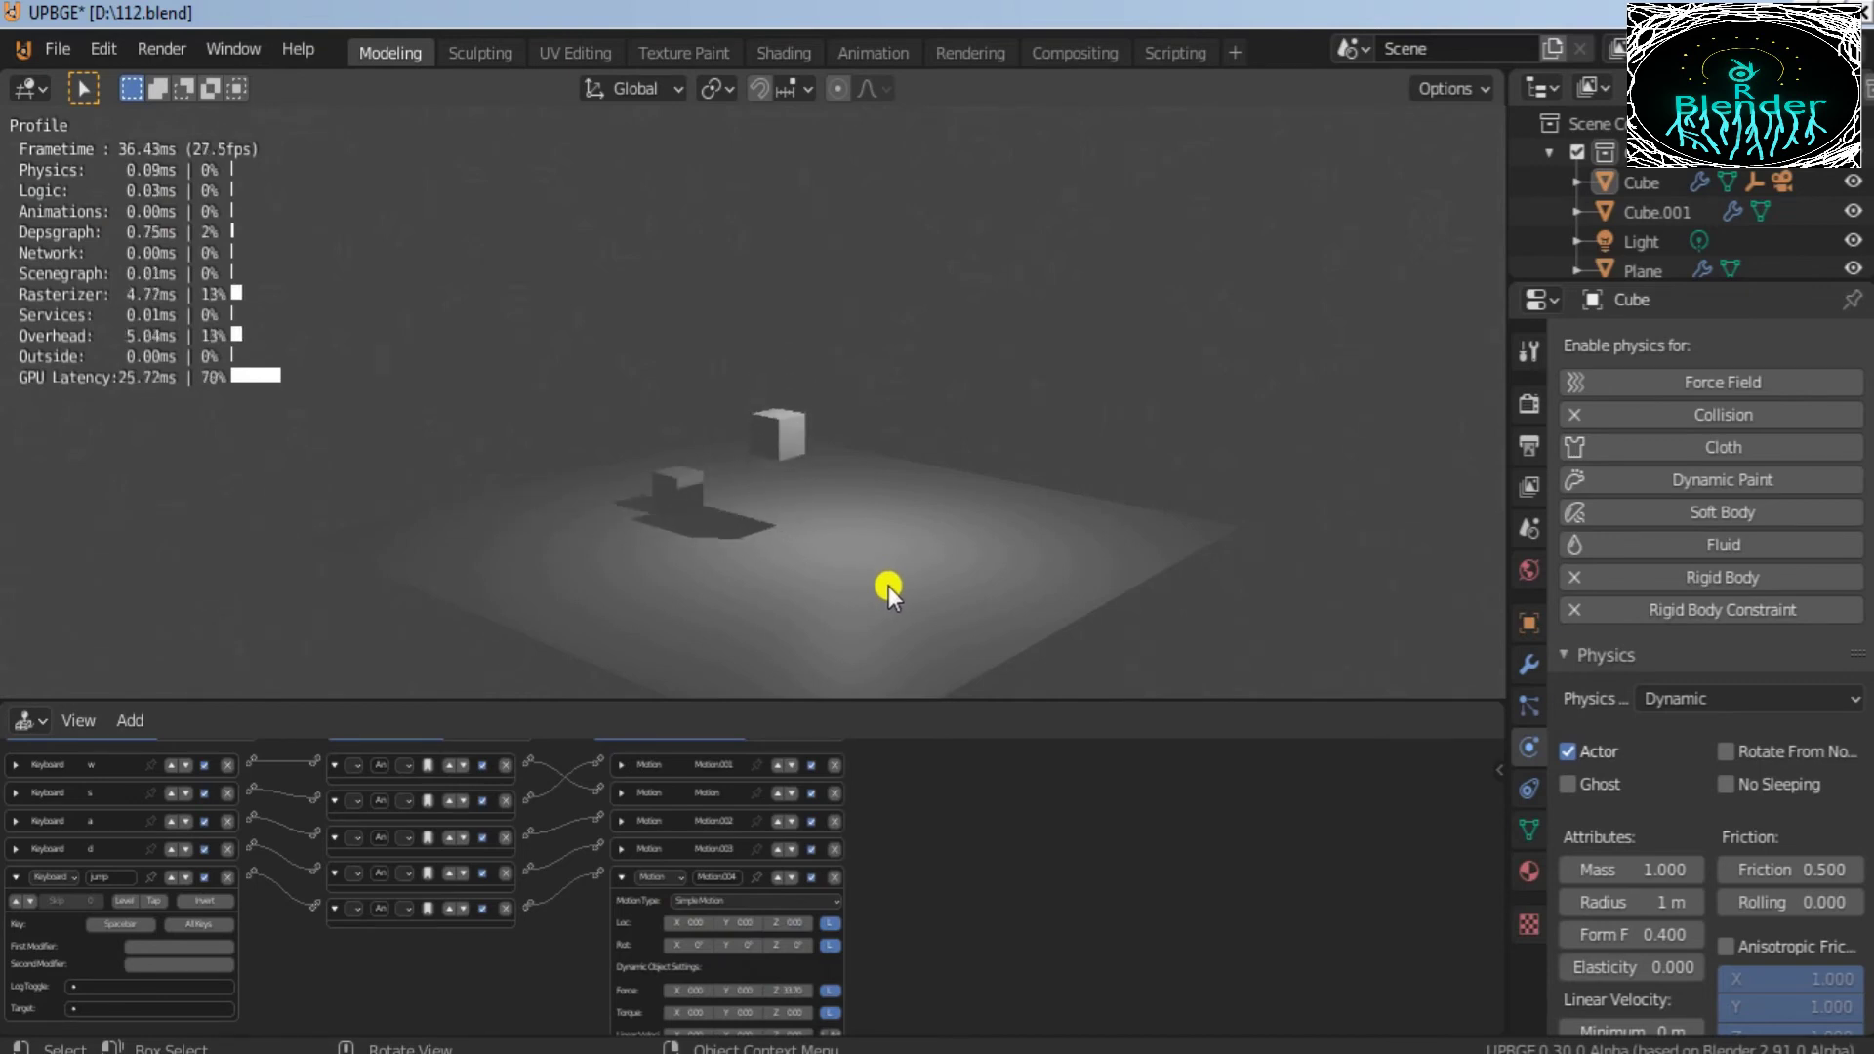
pyautogui.press('space')
pyautogui.press('space')
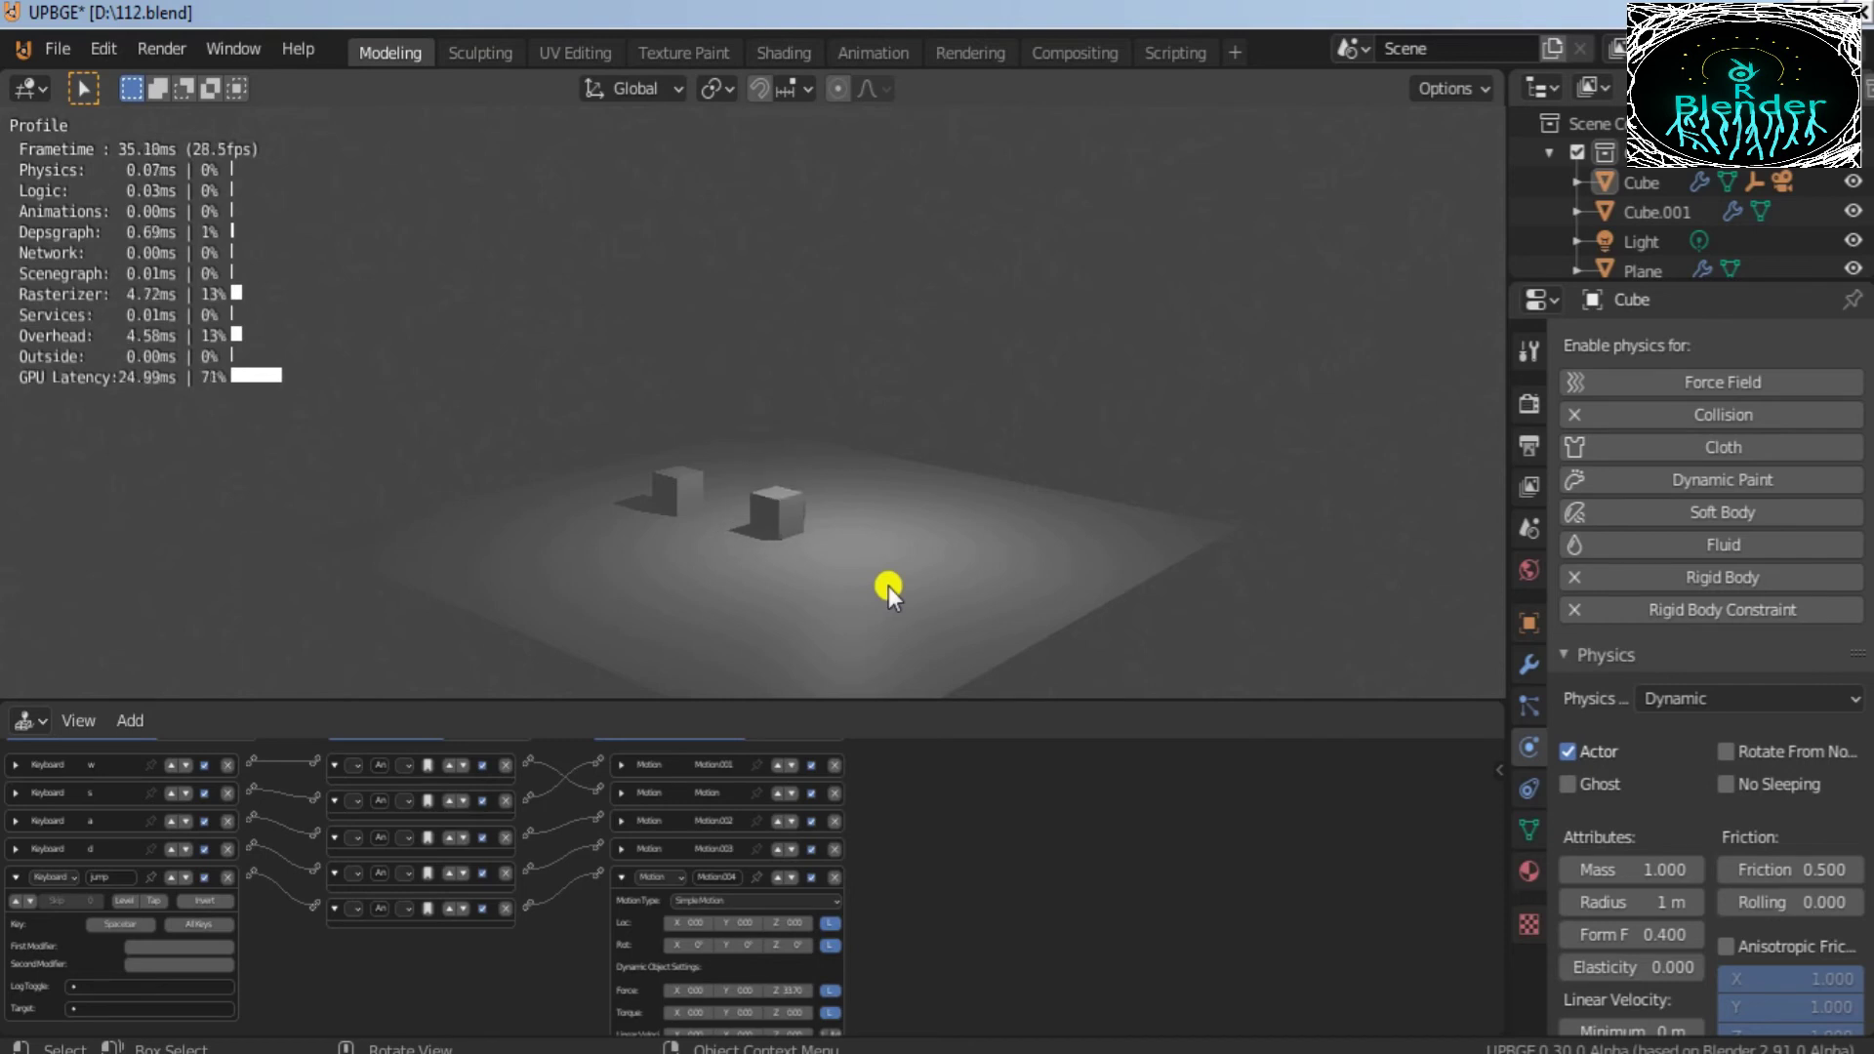
pyautogui.press('space')
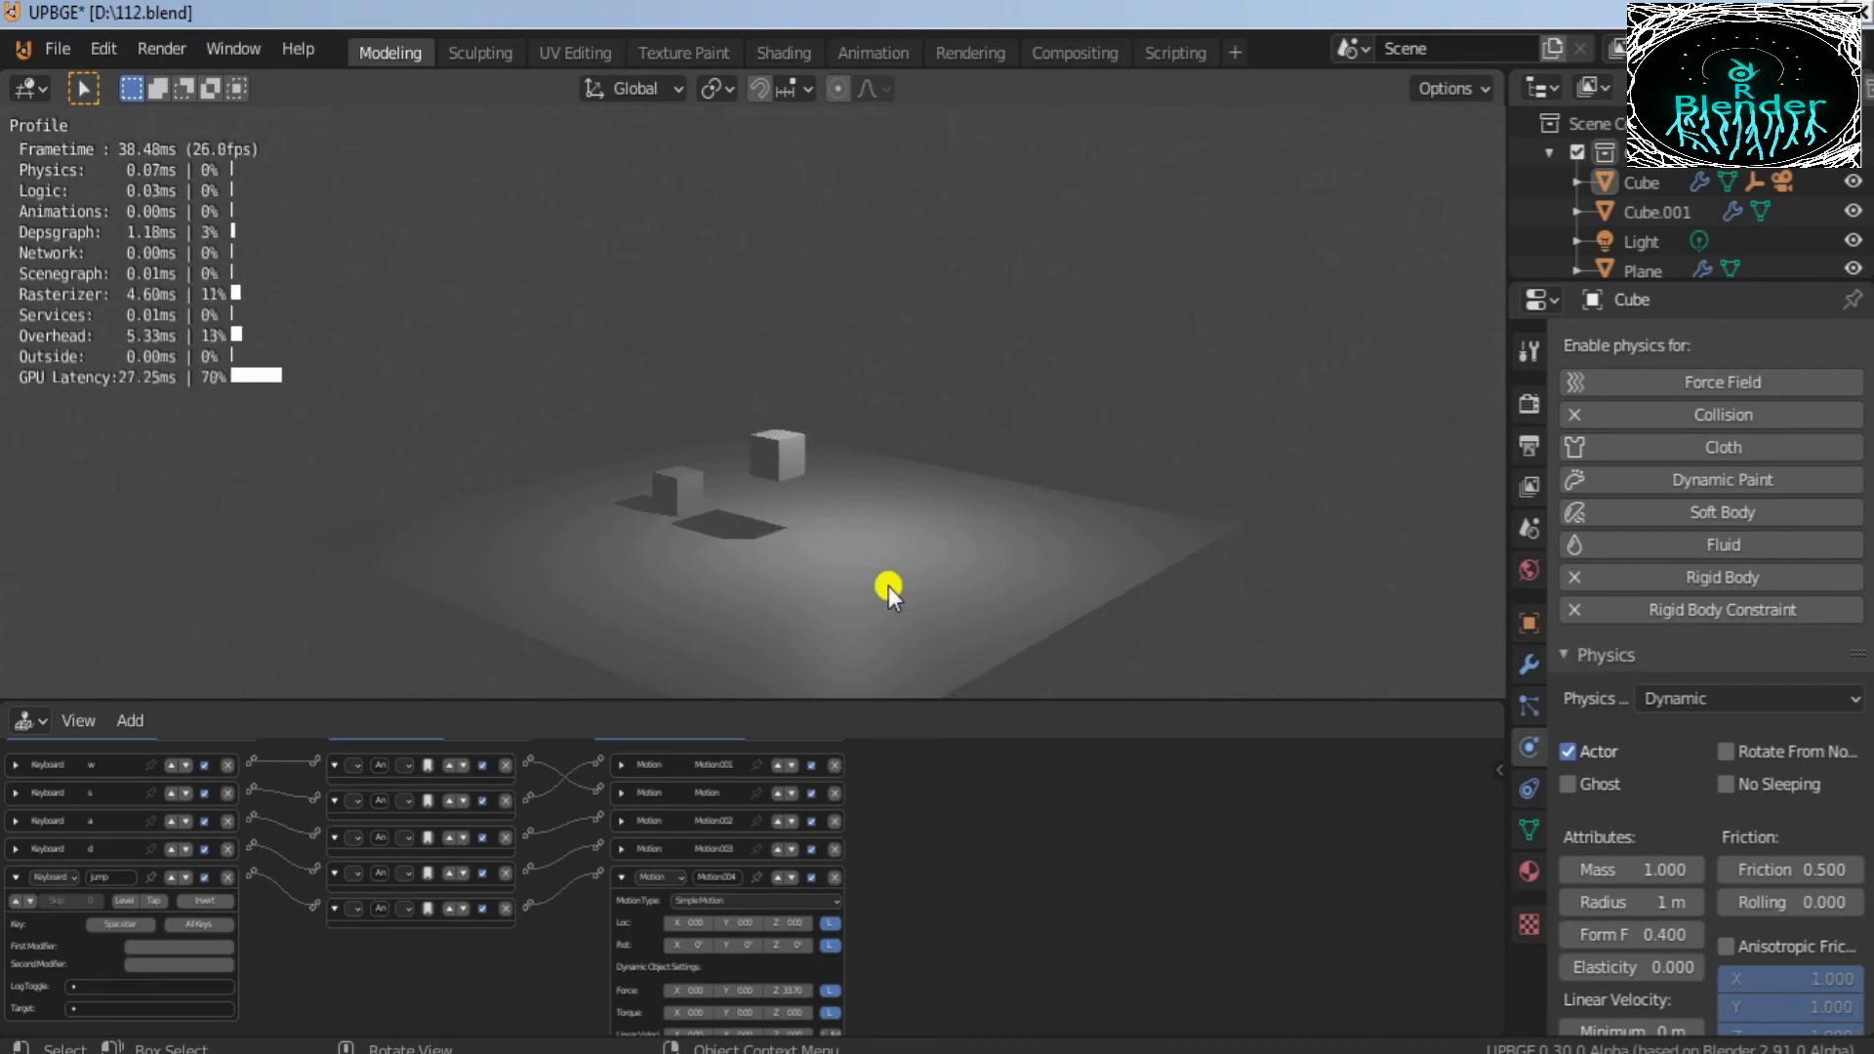
pyautogui.press('space')
pyautogui.press('w')
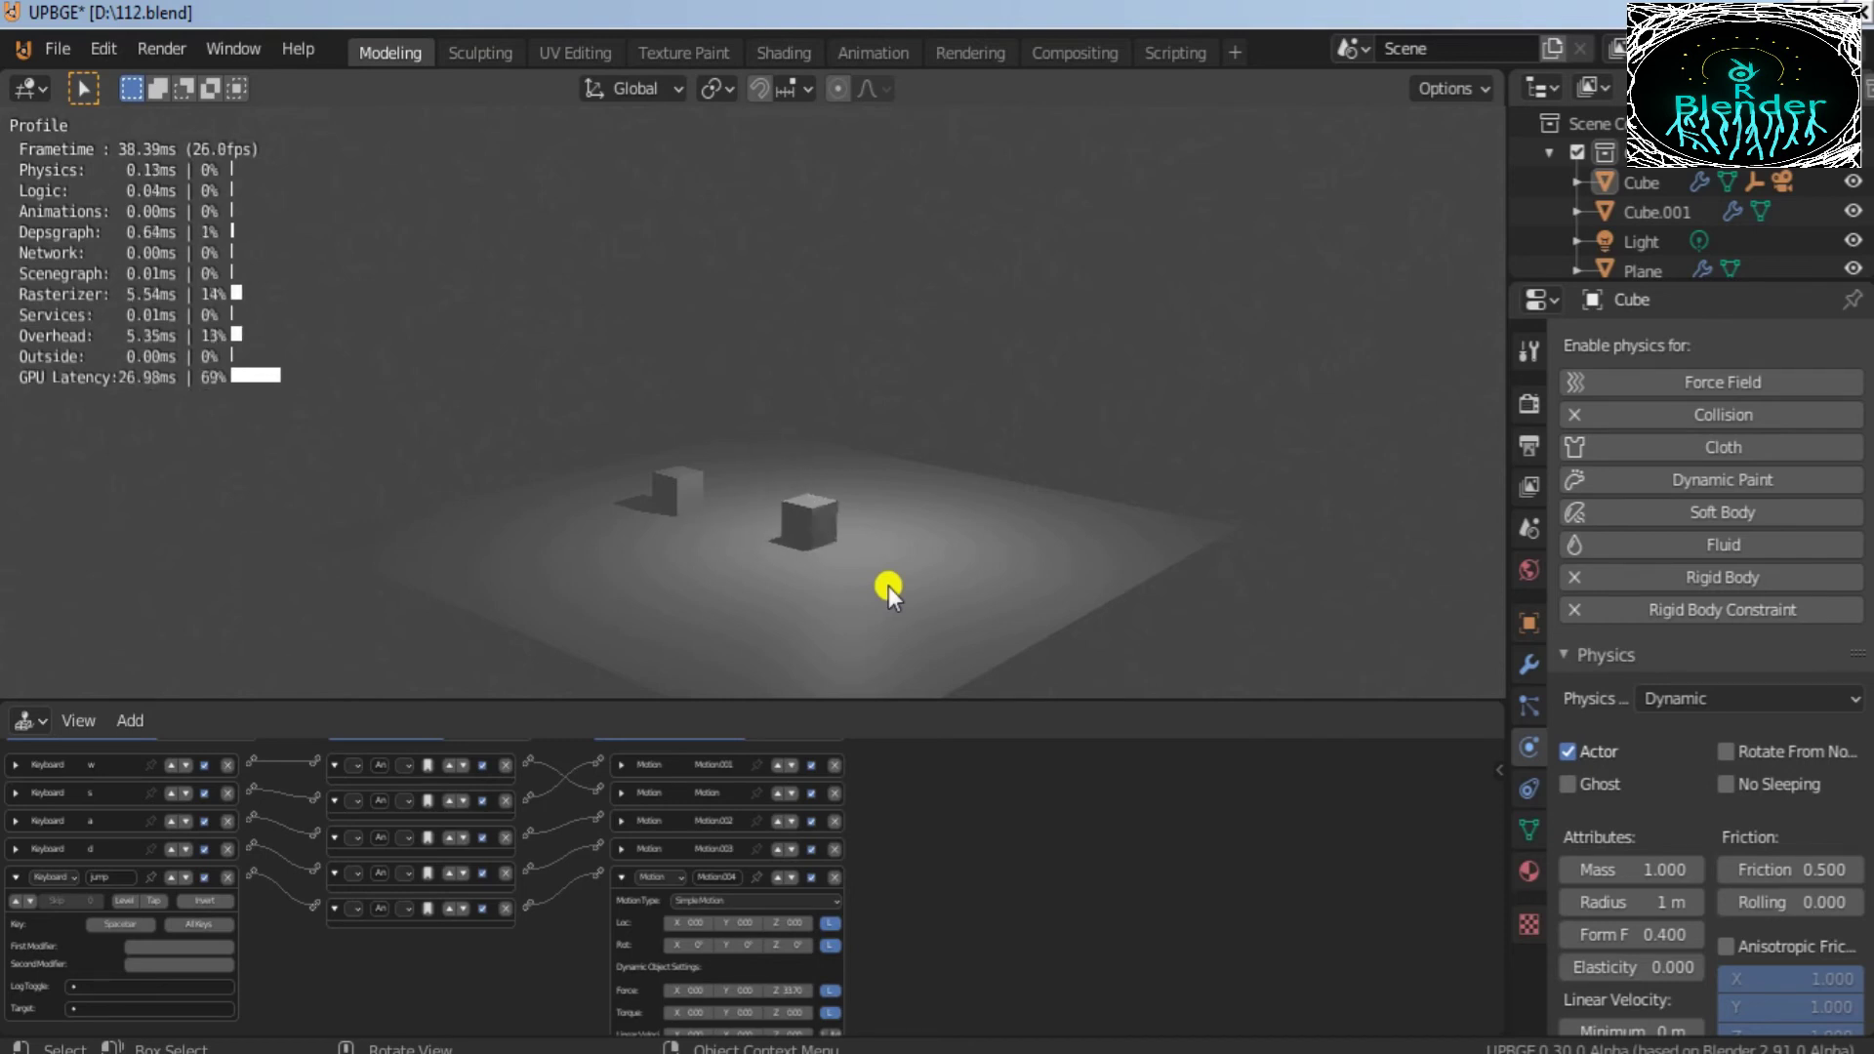
pyautogui.press('a')
pyautogui.press('a')
pyautogui.press('w')
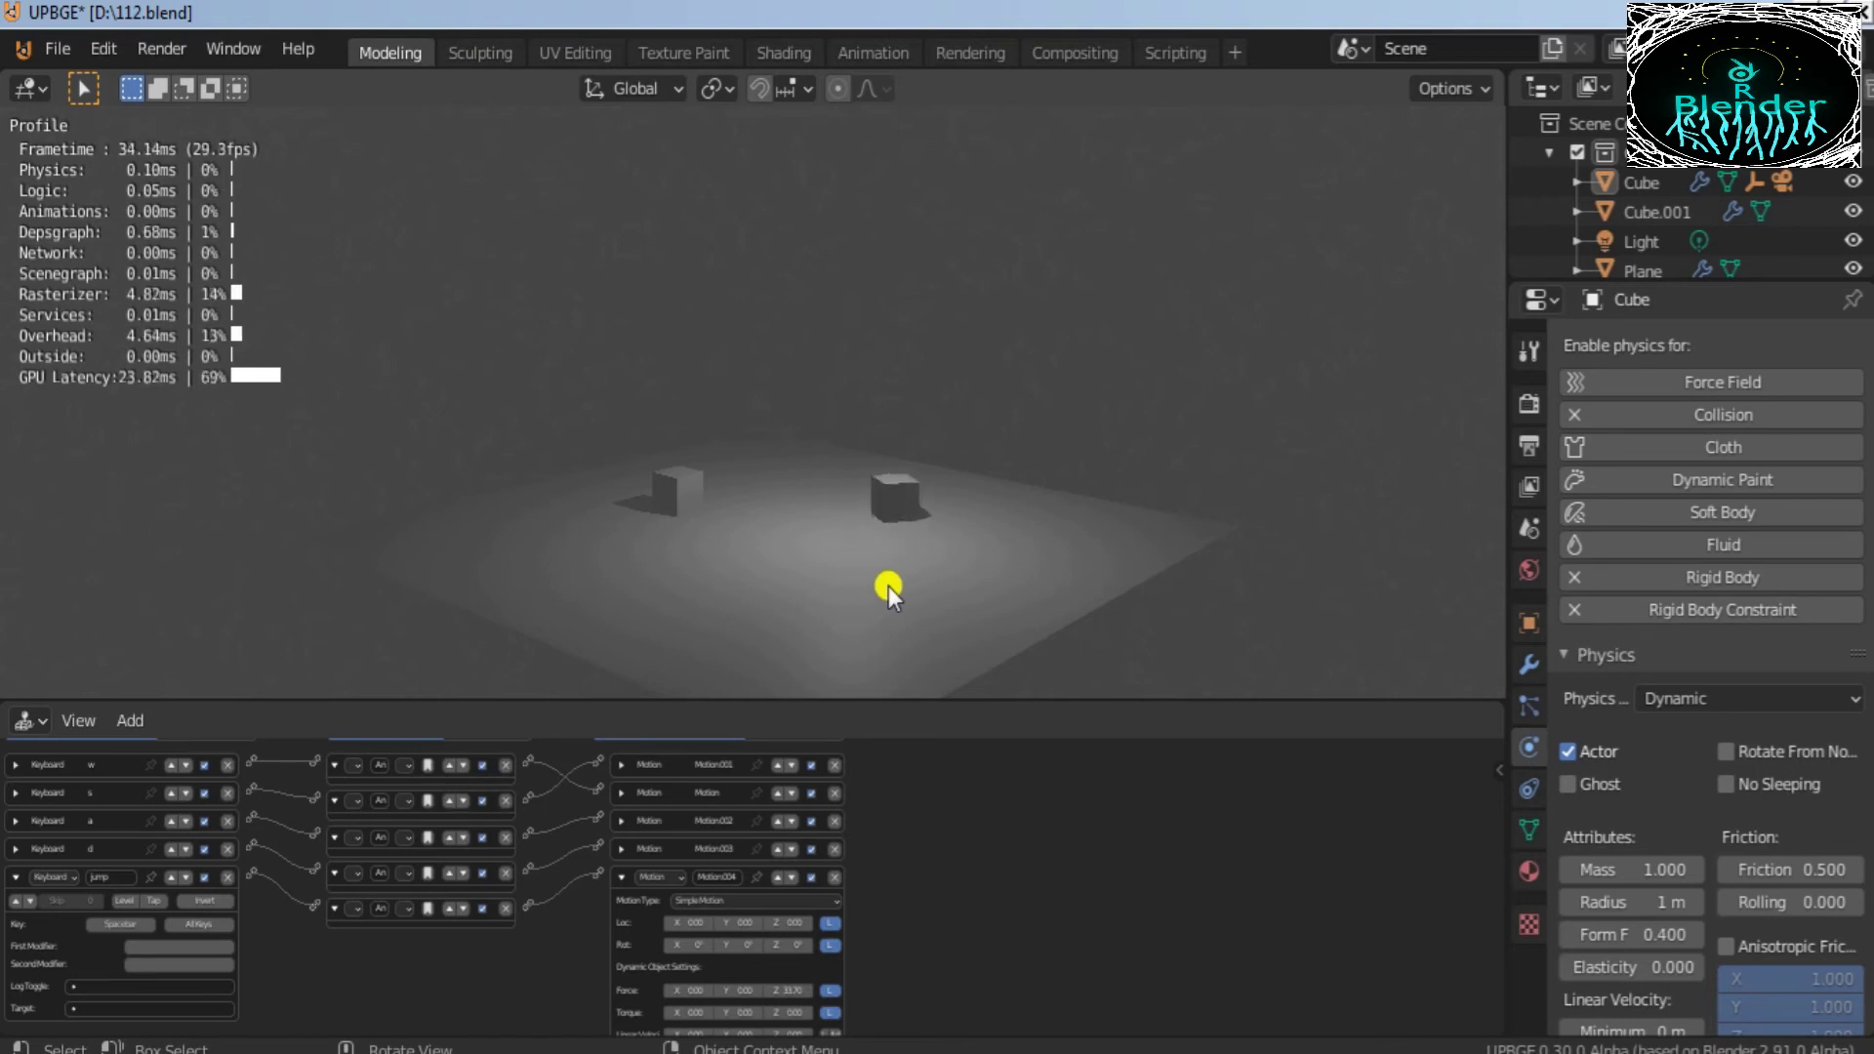
pyautogui.press('space')
pyautogui.press('w')
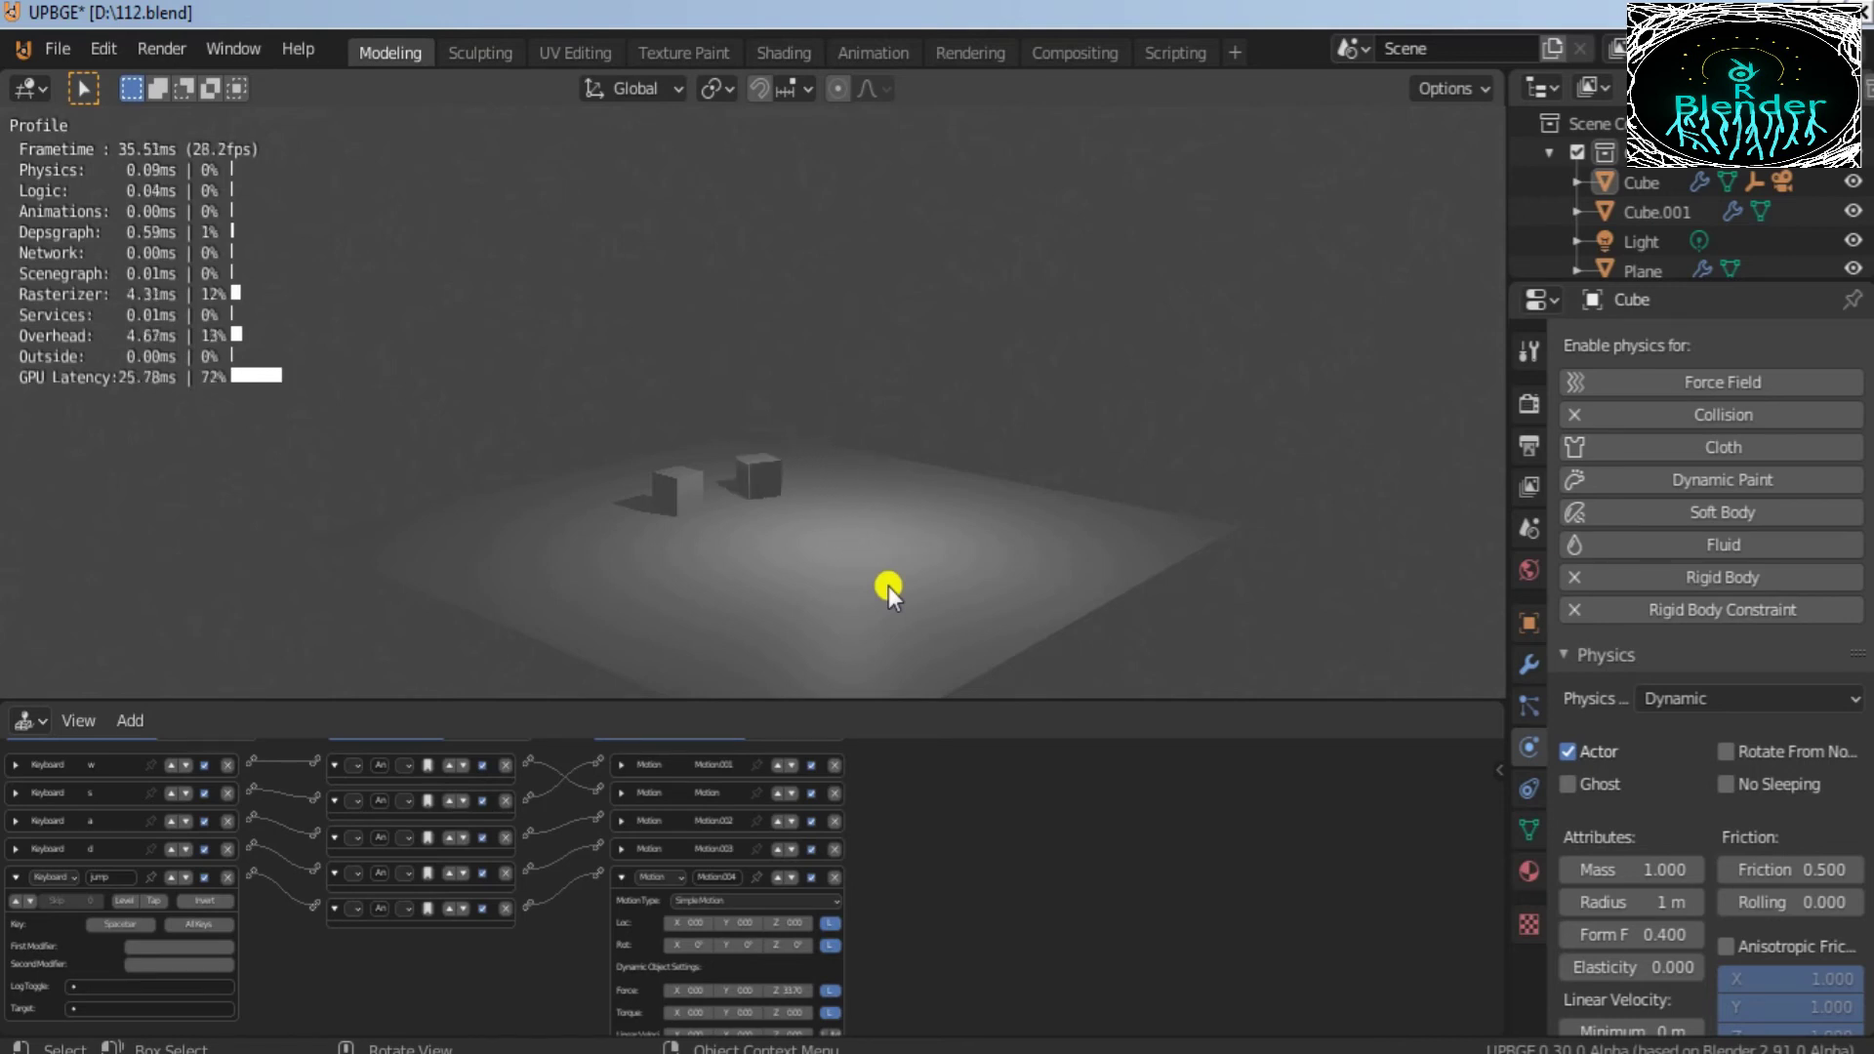
pyautogui.press('space')
pyautogui.press('w')
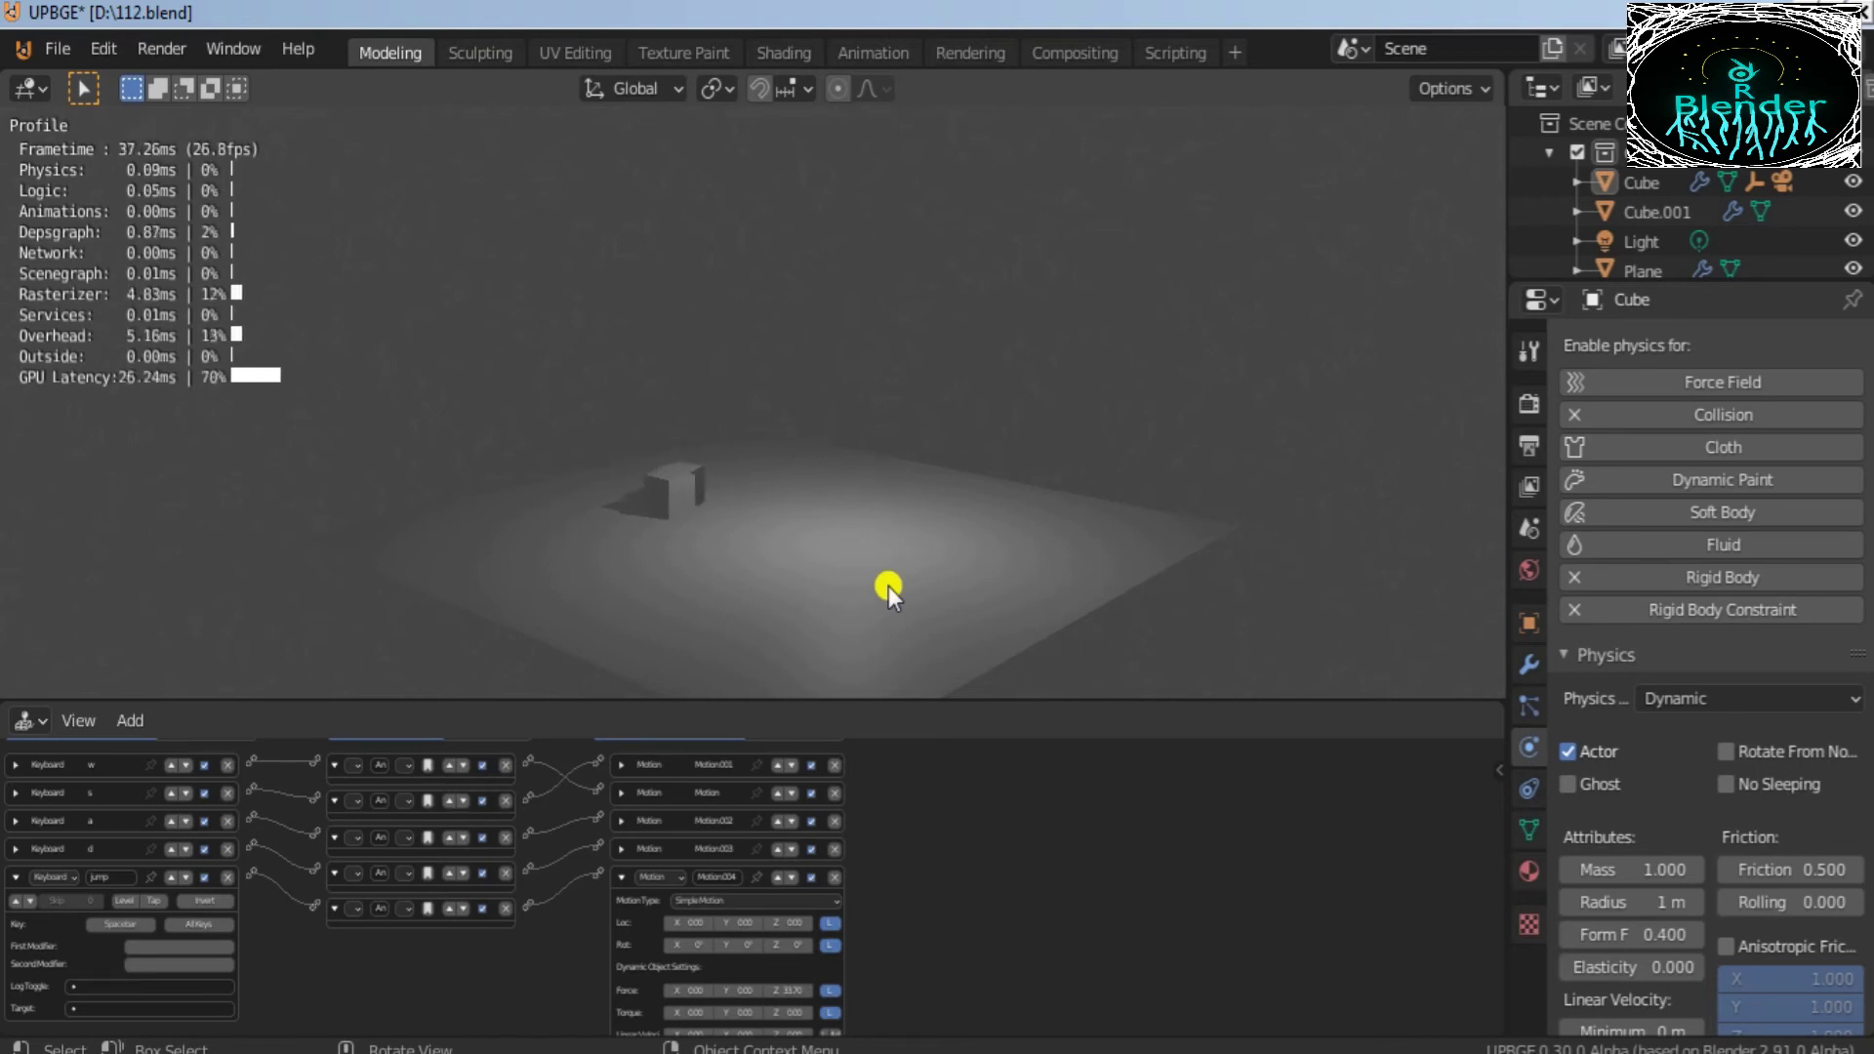
pyautogui.press('s')
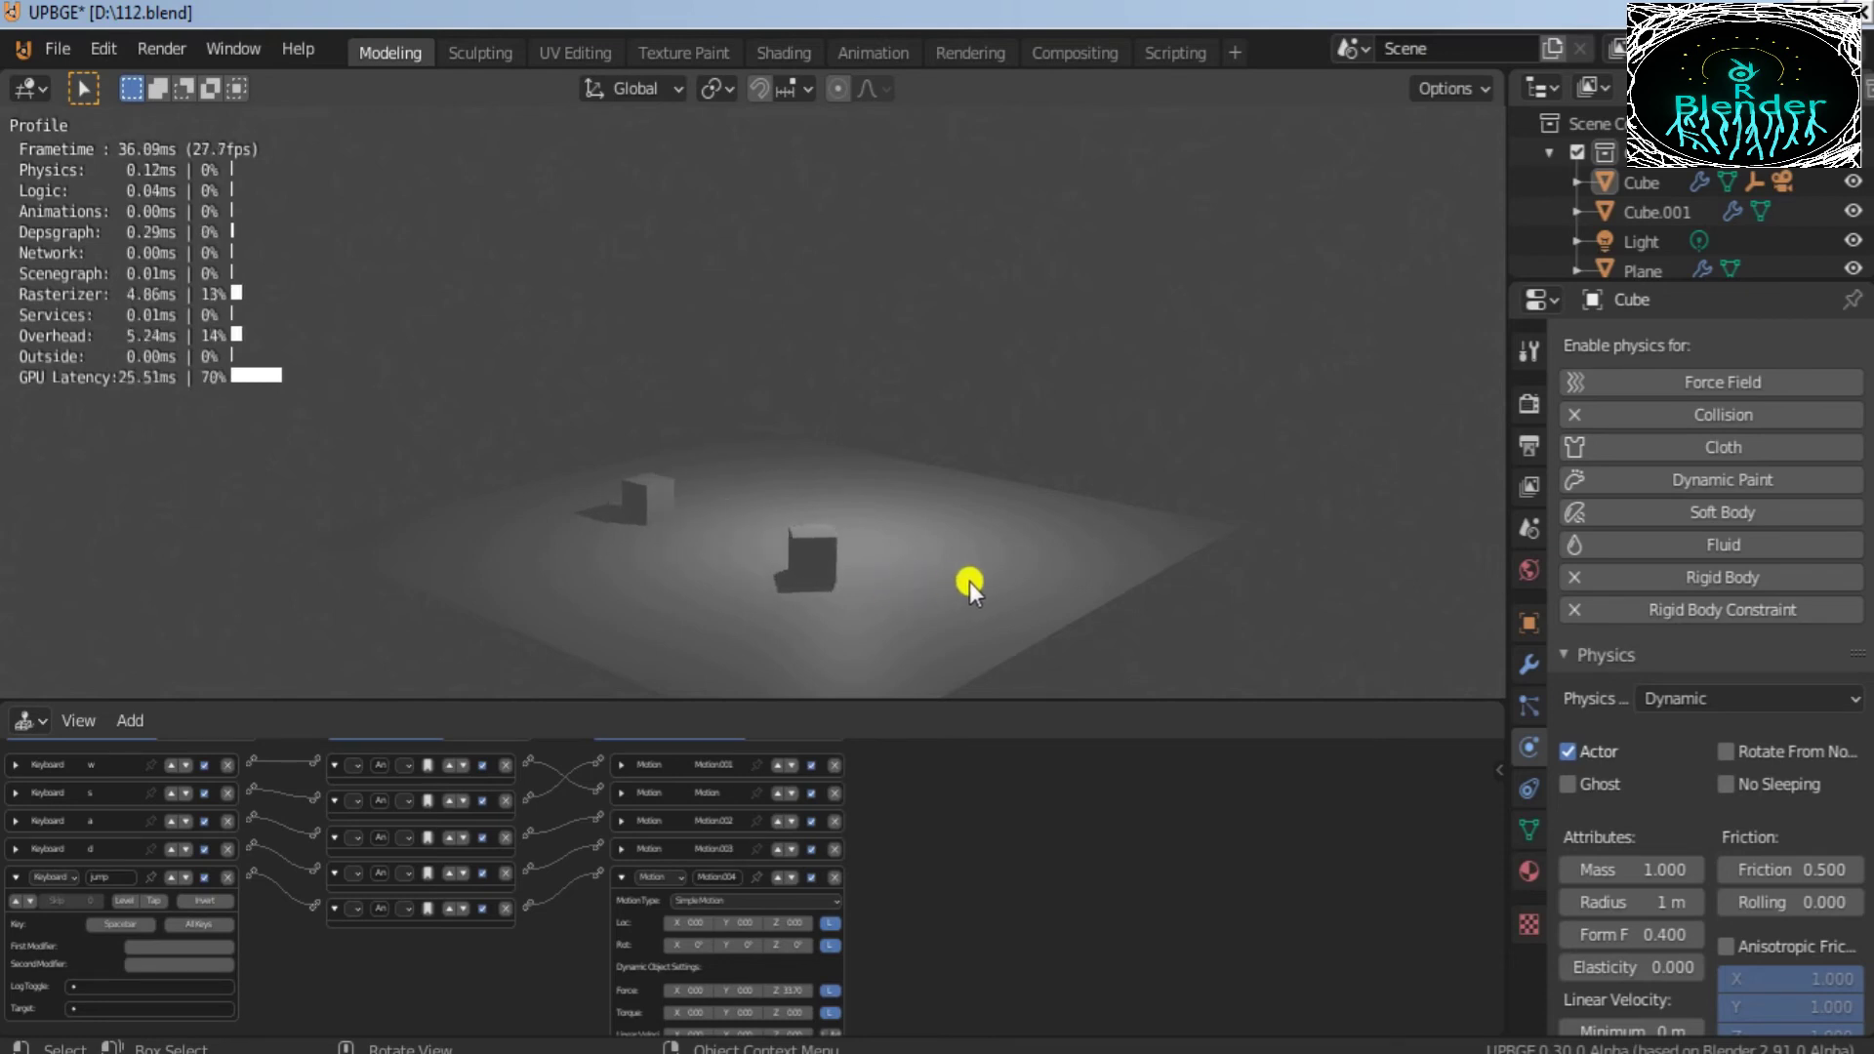
pyautogui.press('Escape')
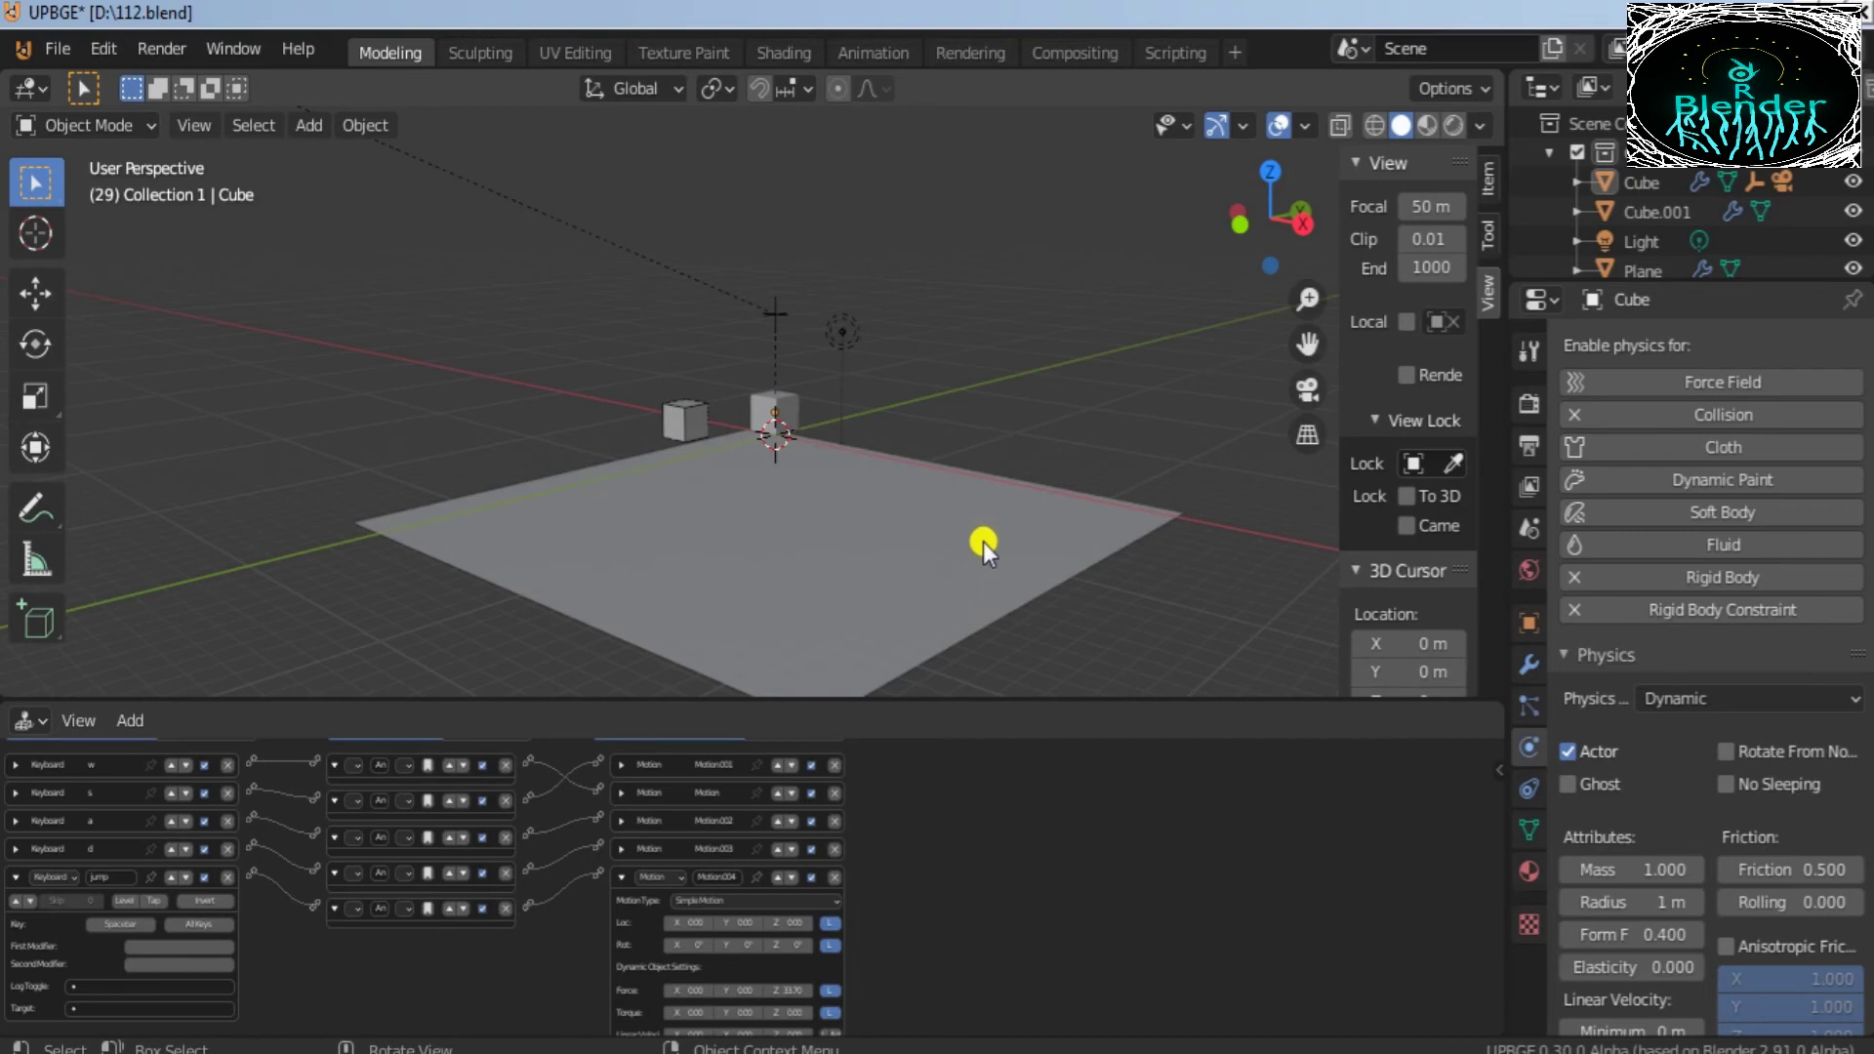
# Step: Select the ground plane in the 3D viewport
pyautogui.scroll(-4, 928, 517)
pyautogui.scroll(4, 1086, 499)
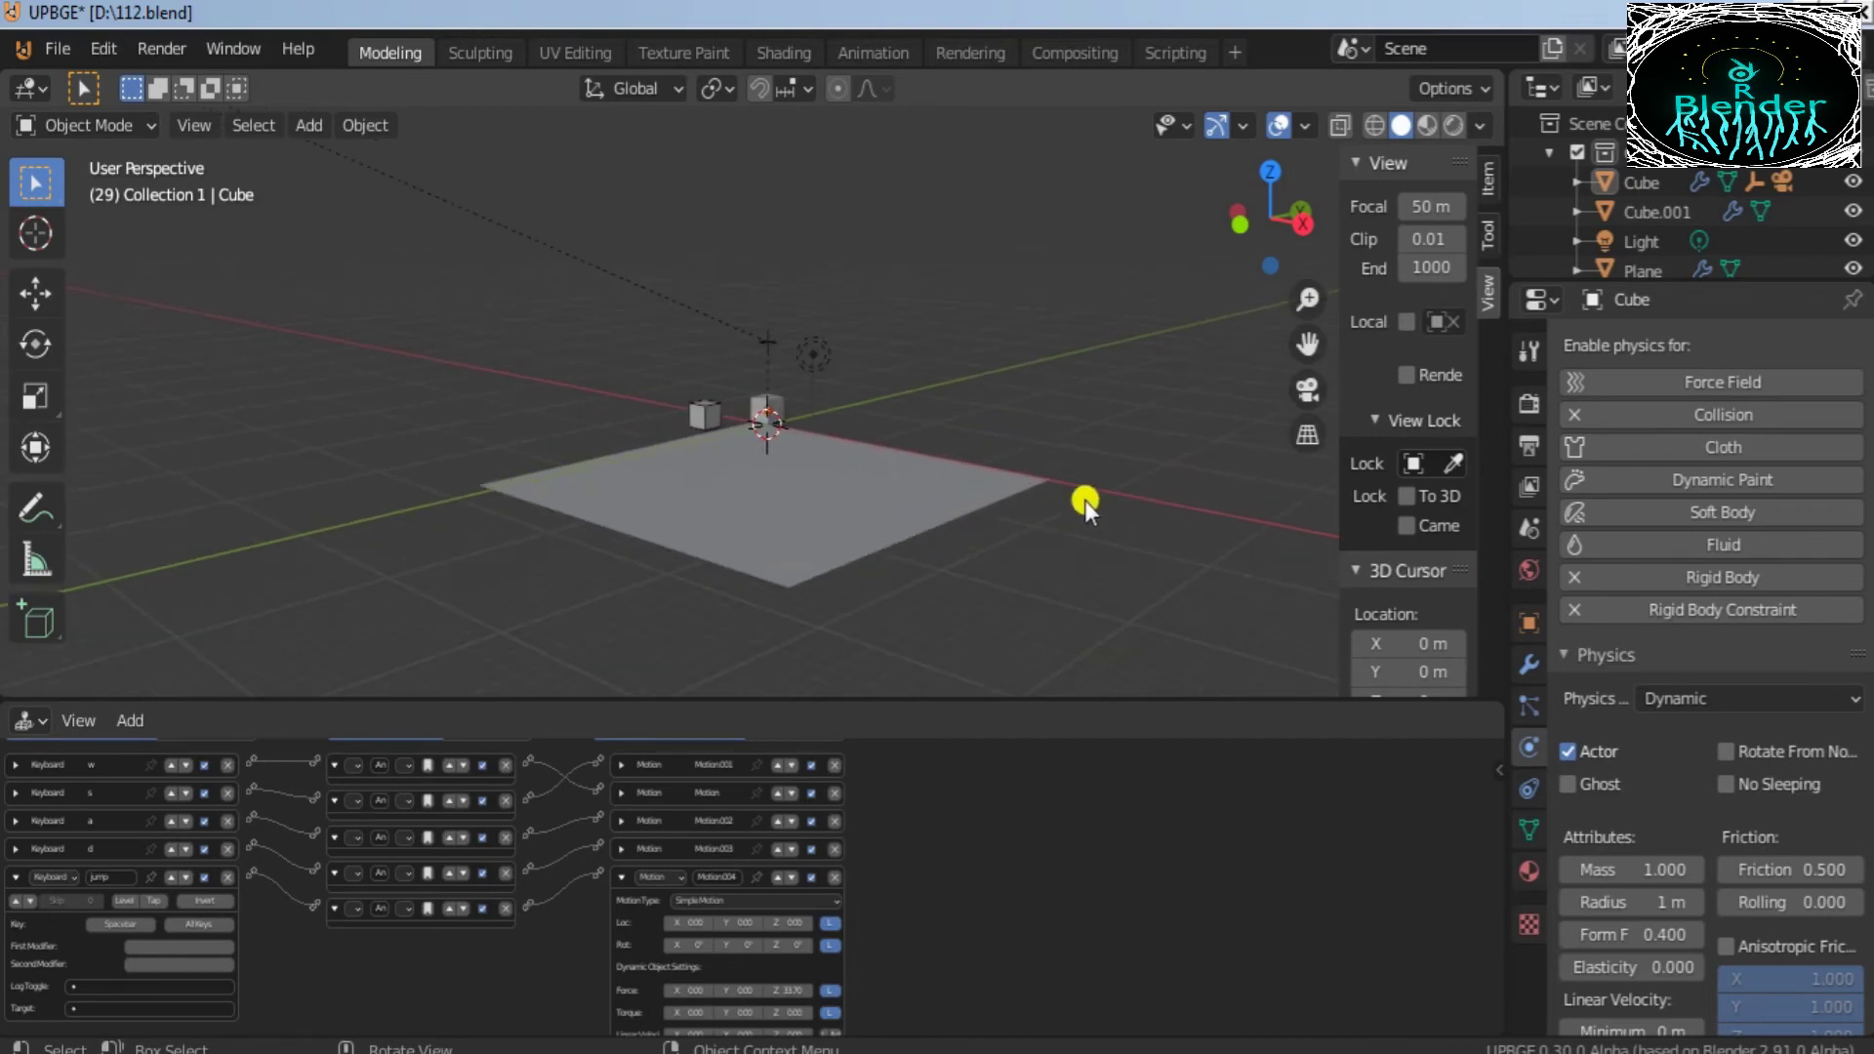
pyautogui.scroll(-2, 1085, 484)
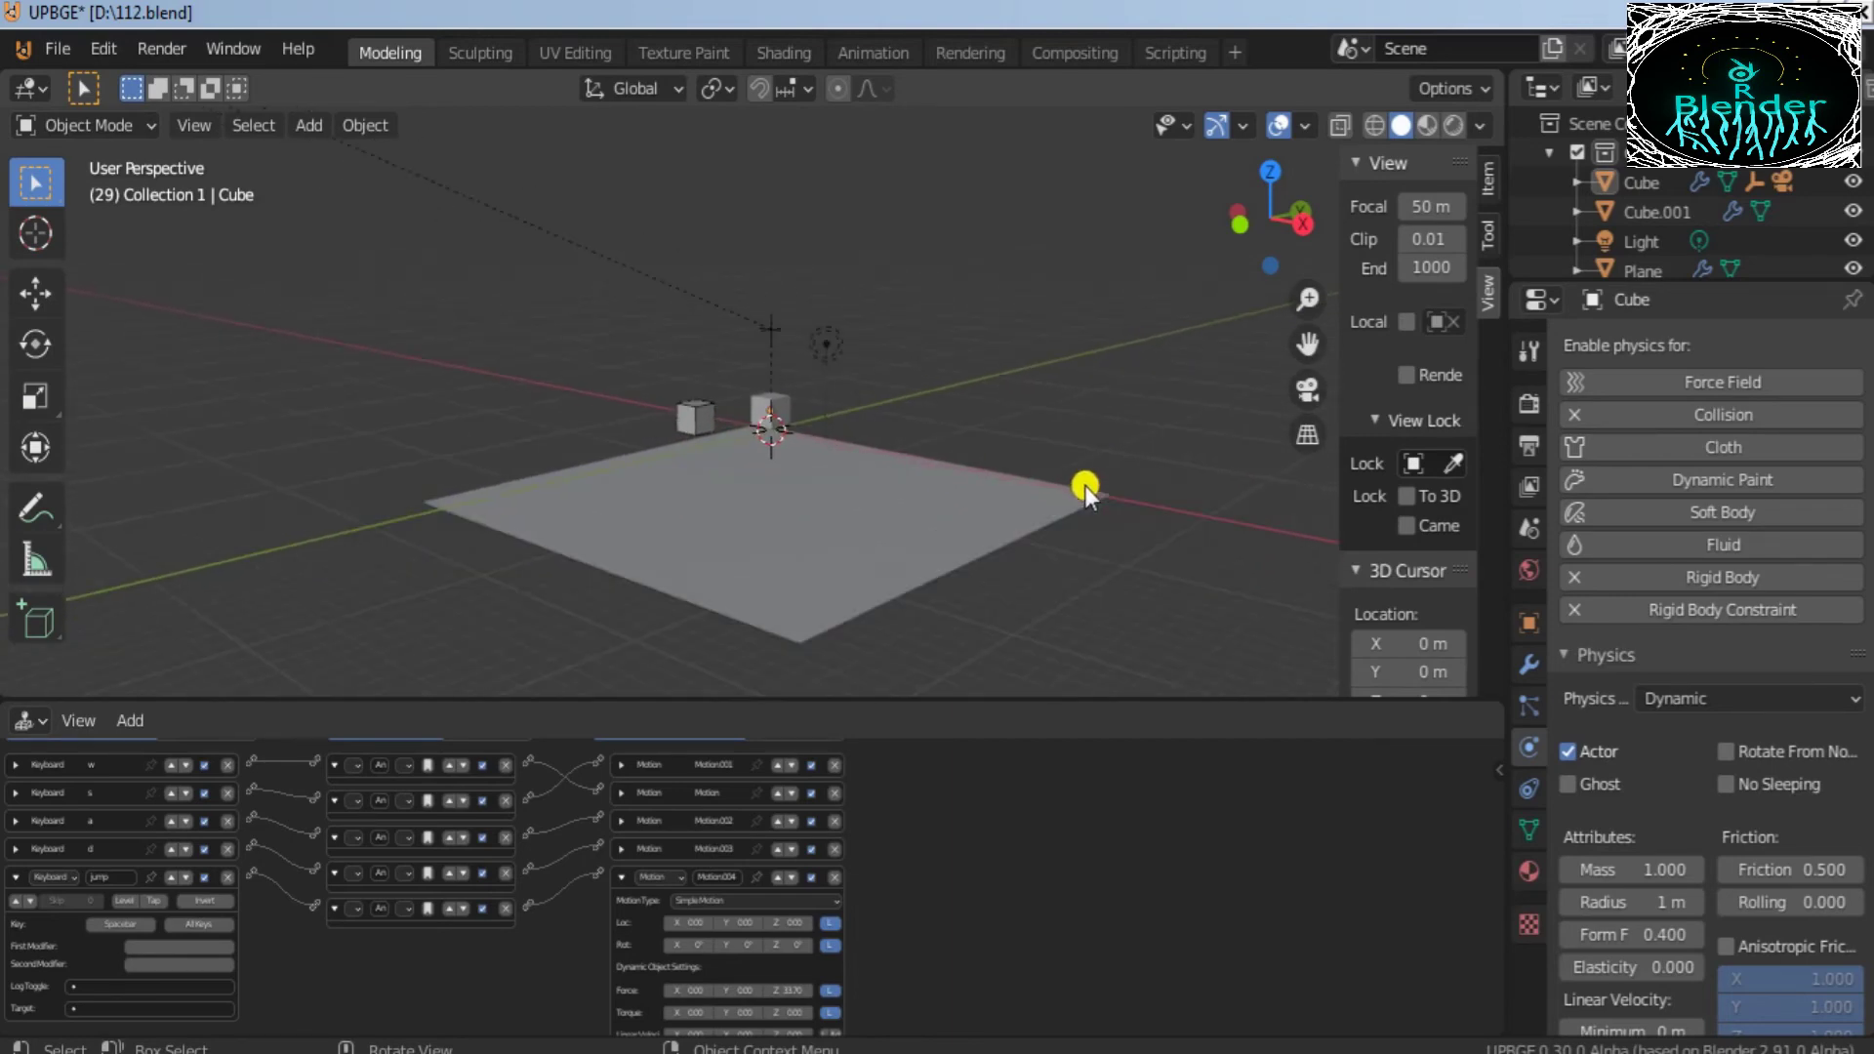
pyautogui.click(825, 508)
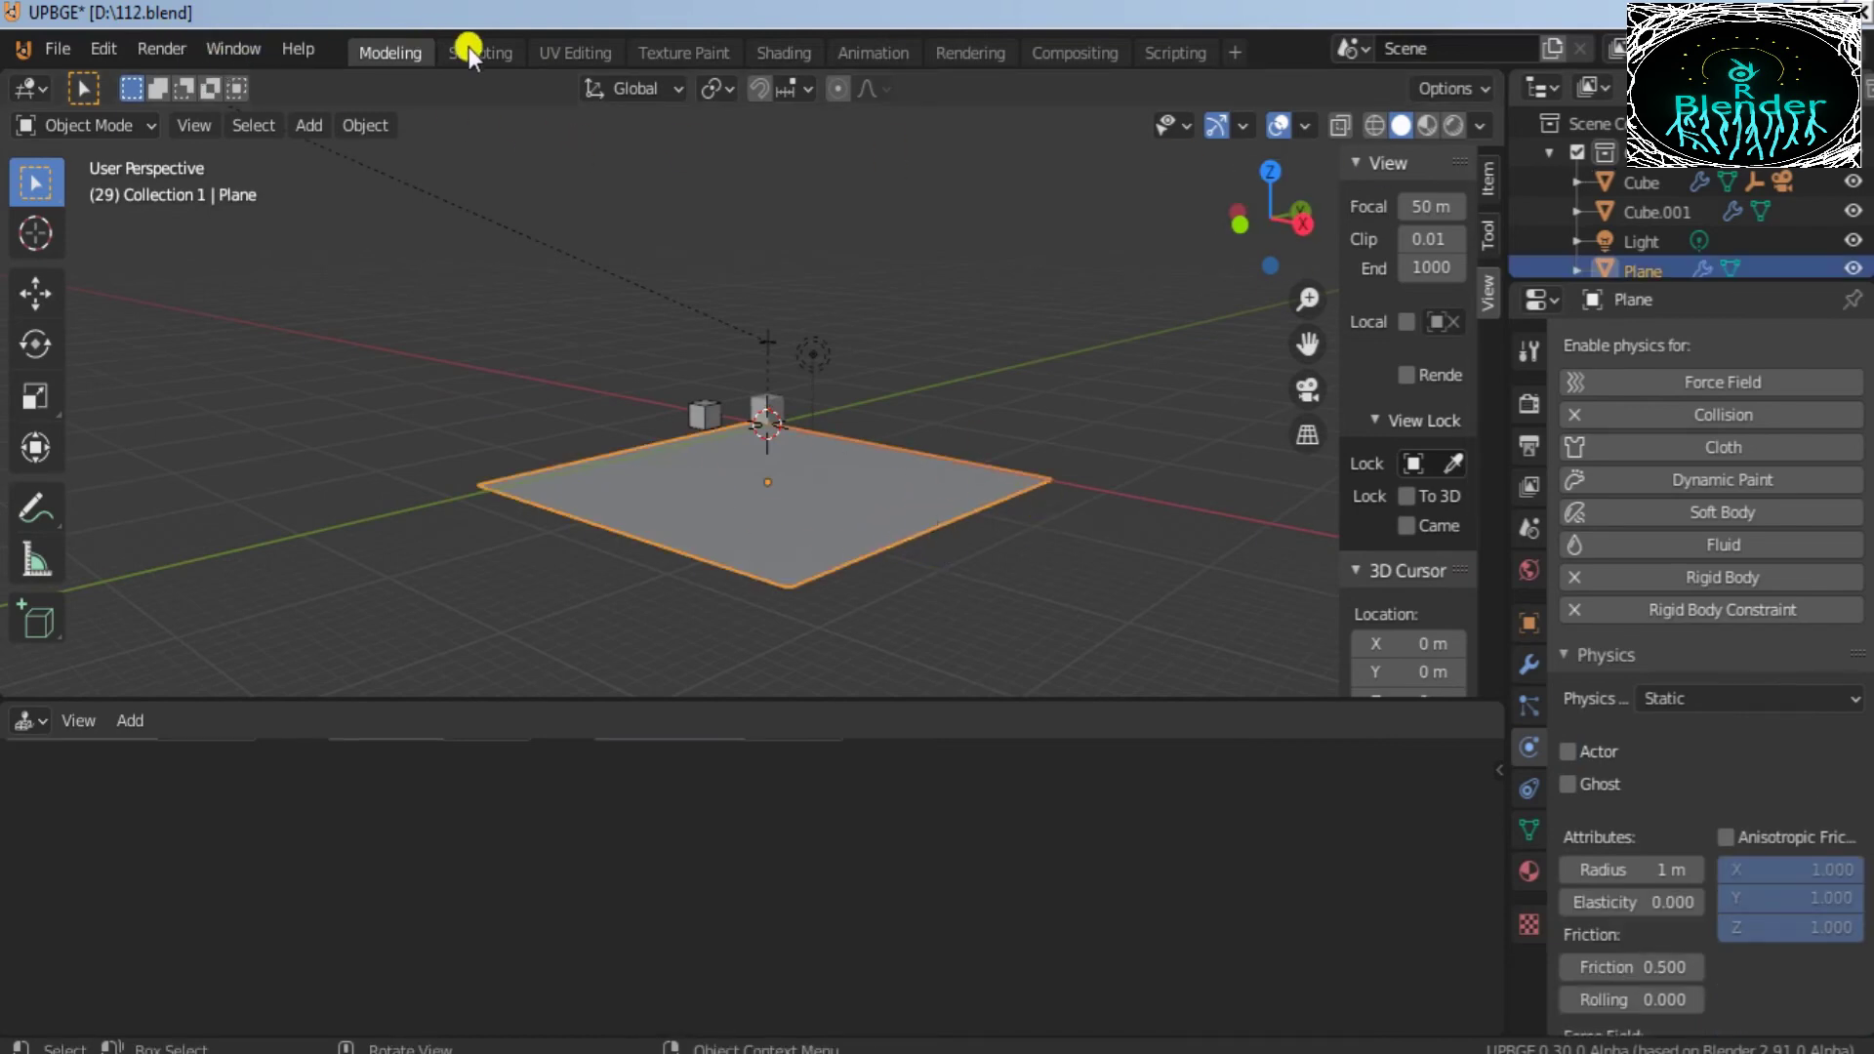
pyautogui.click(499, 53)
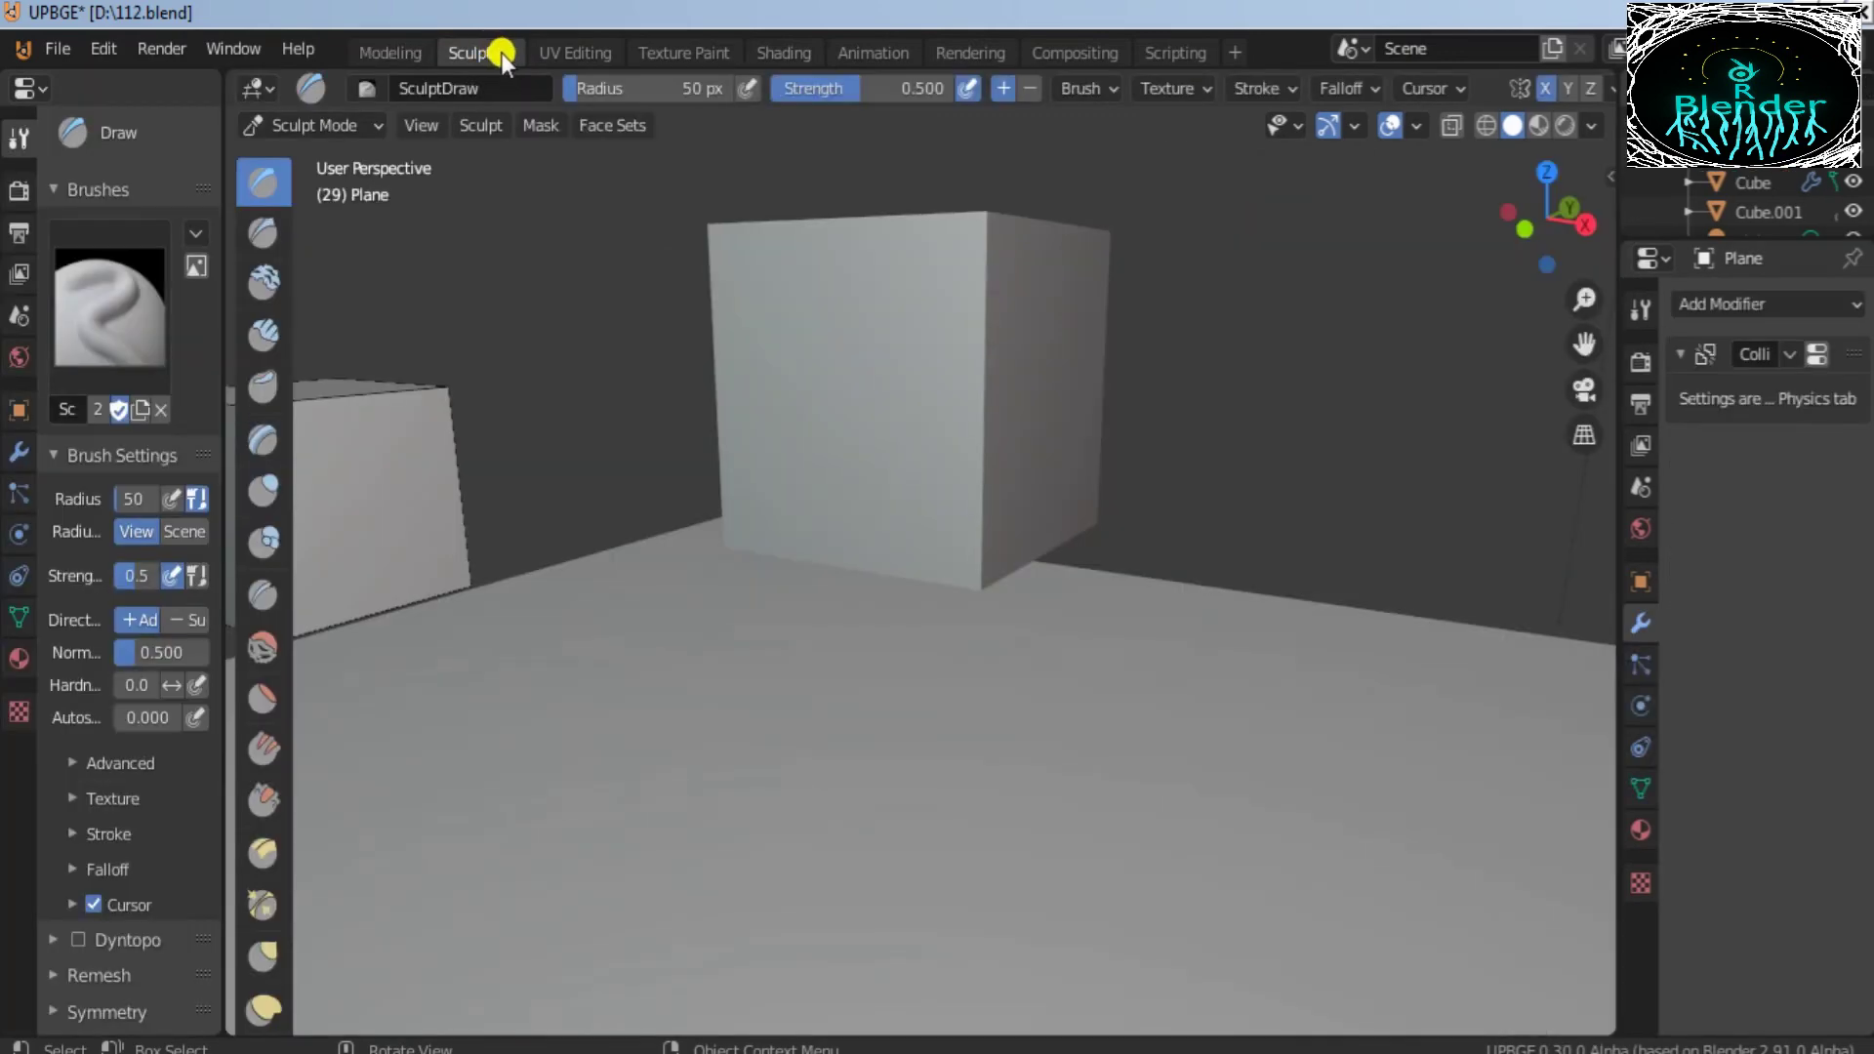
pyautogui.click(597, 53)
pyautogui.scroll(-5, 1242, 736)
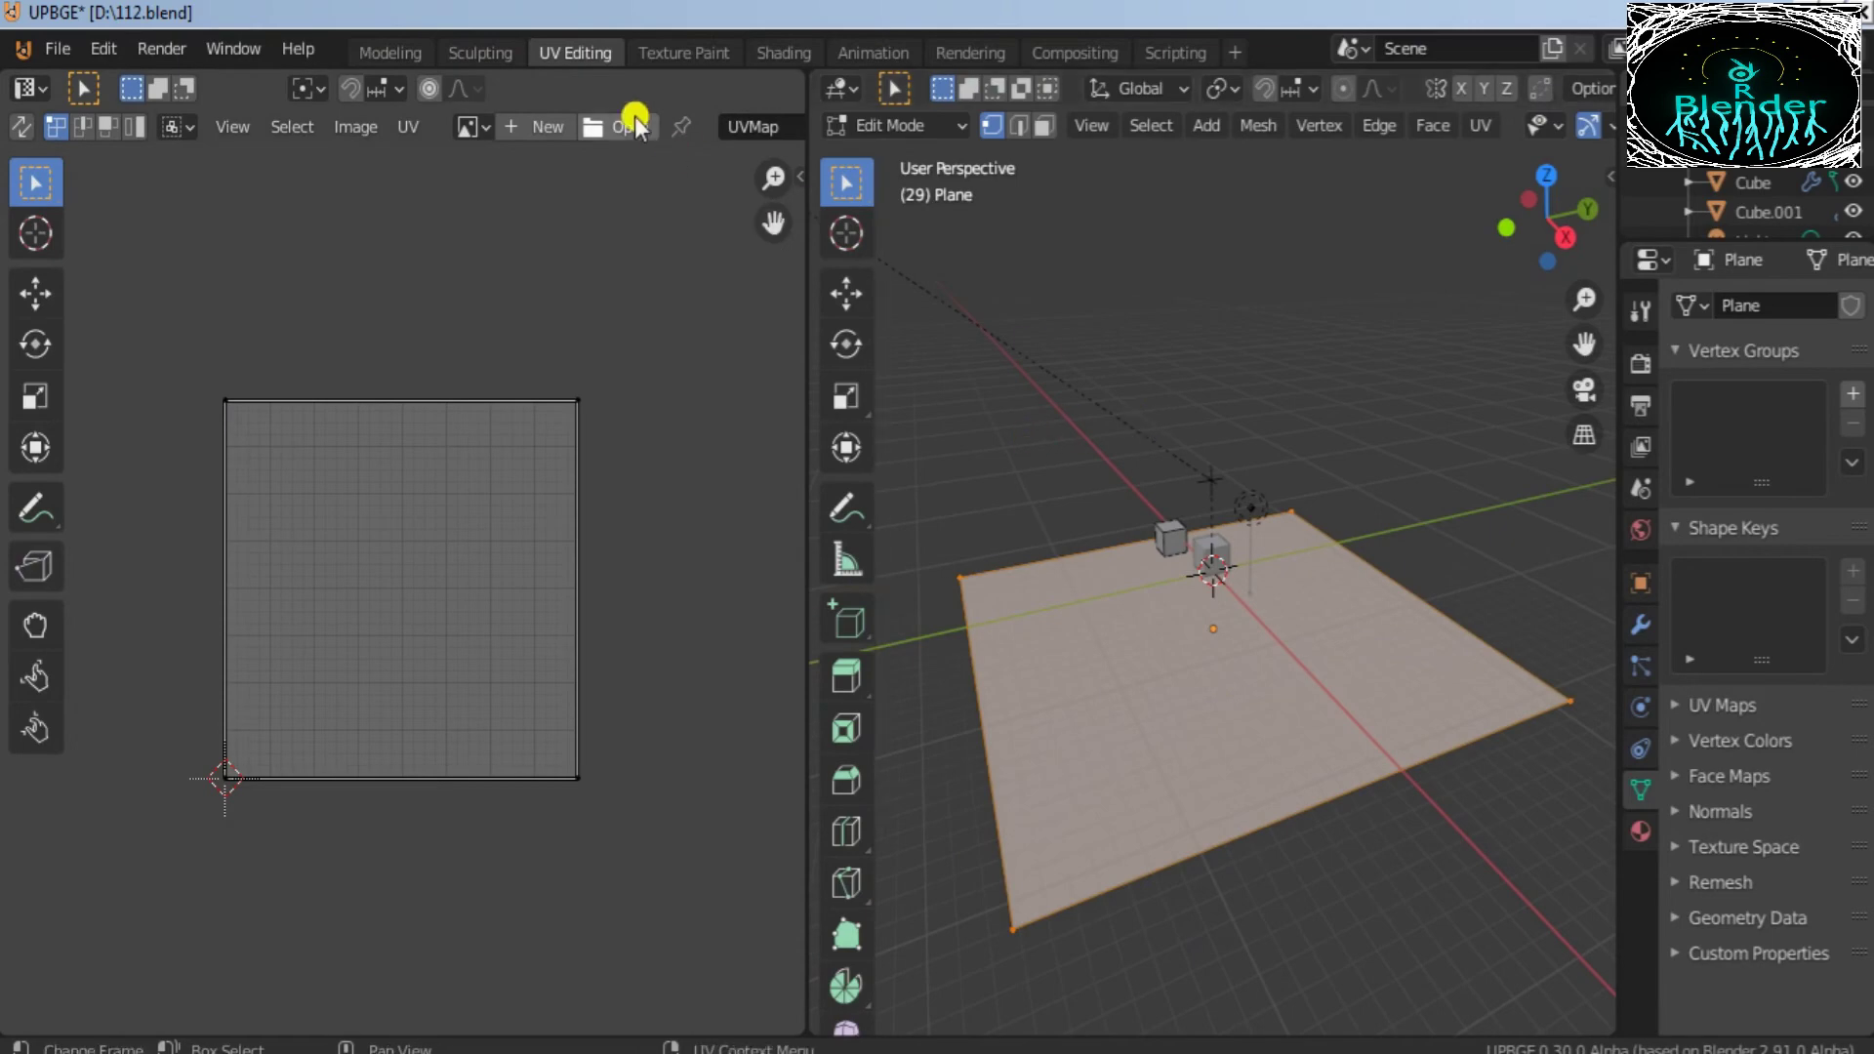
pyautogui.click(383, 53)
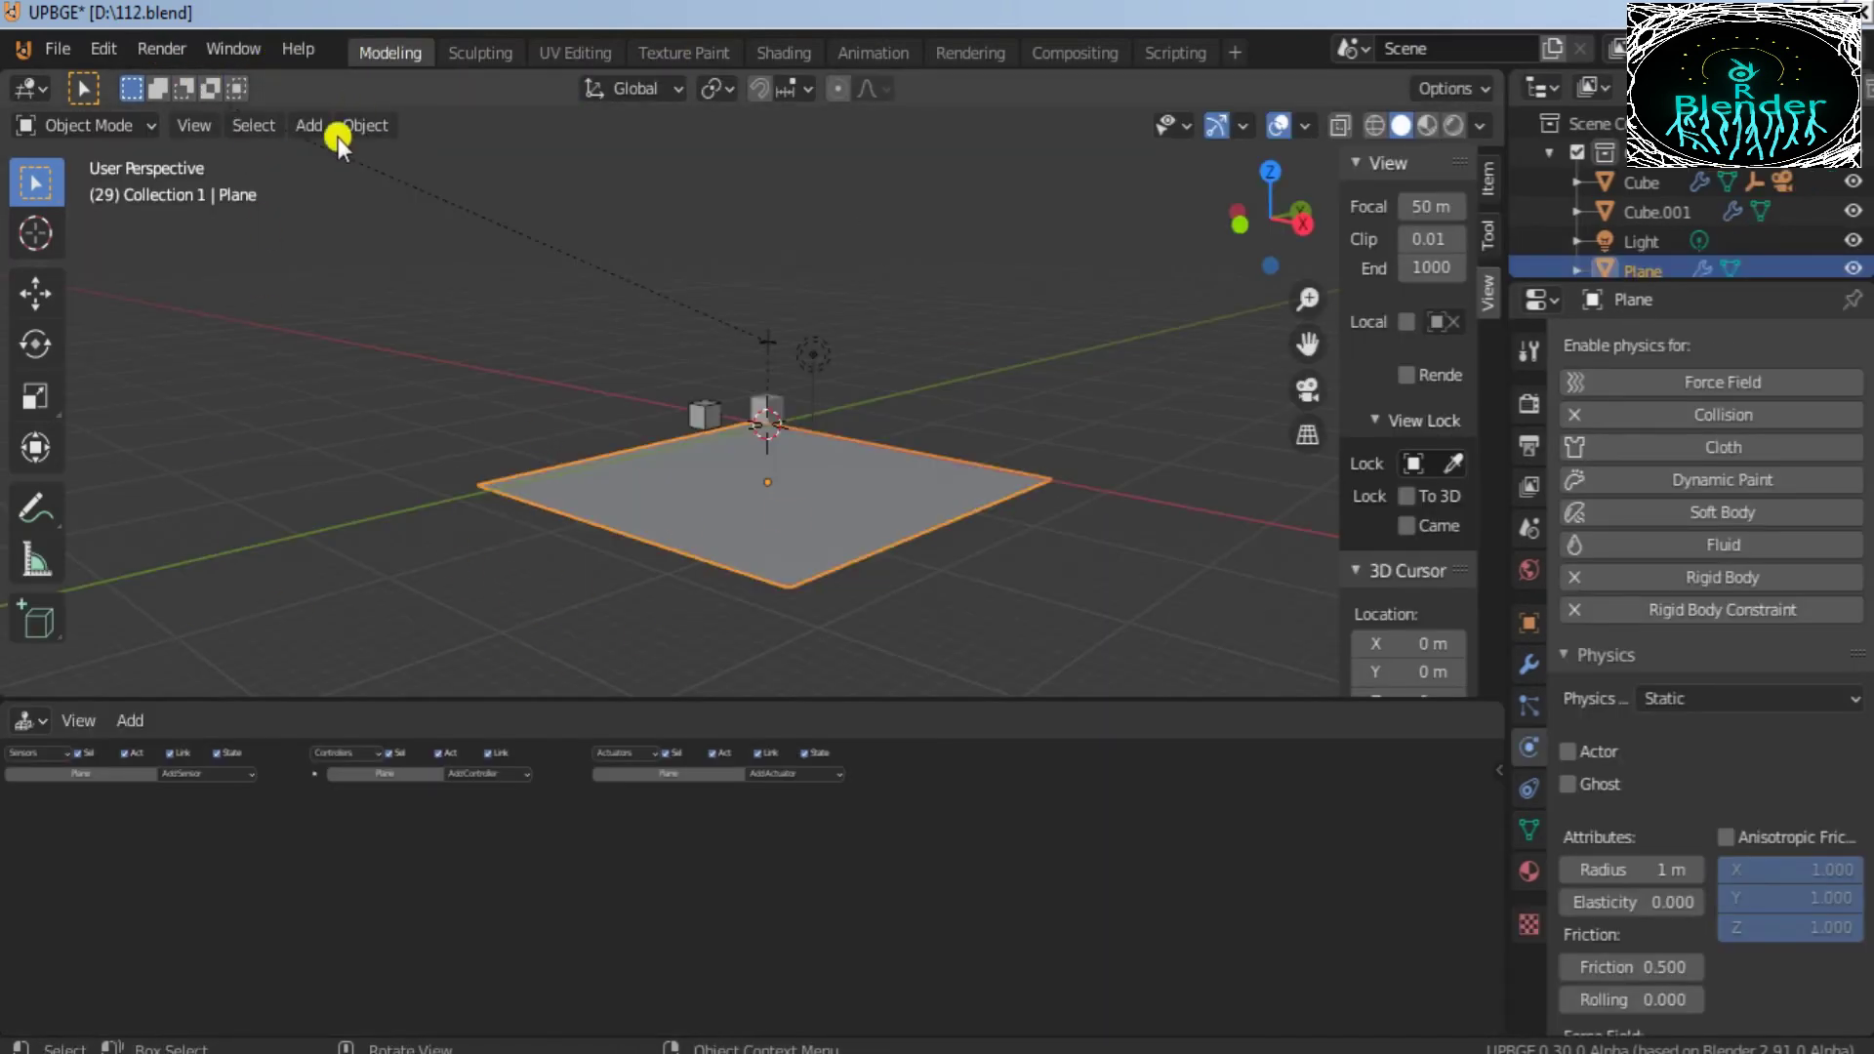
# Step: Enter Edit Mode on the ground plane and scale its face up evenly to make the platform larger
pyautogui.click(82, 136)
pyautogui.click(80, 174)
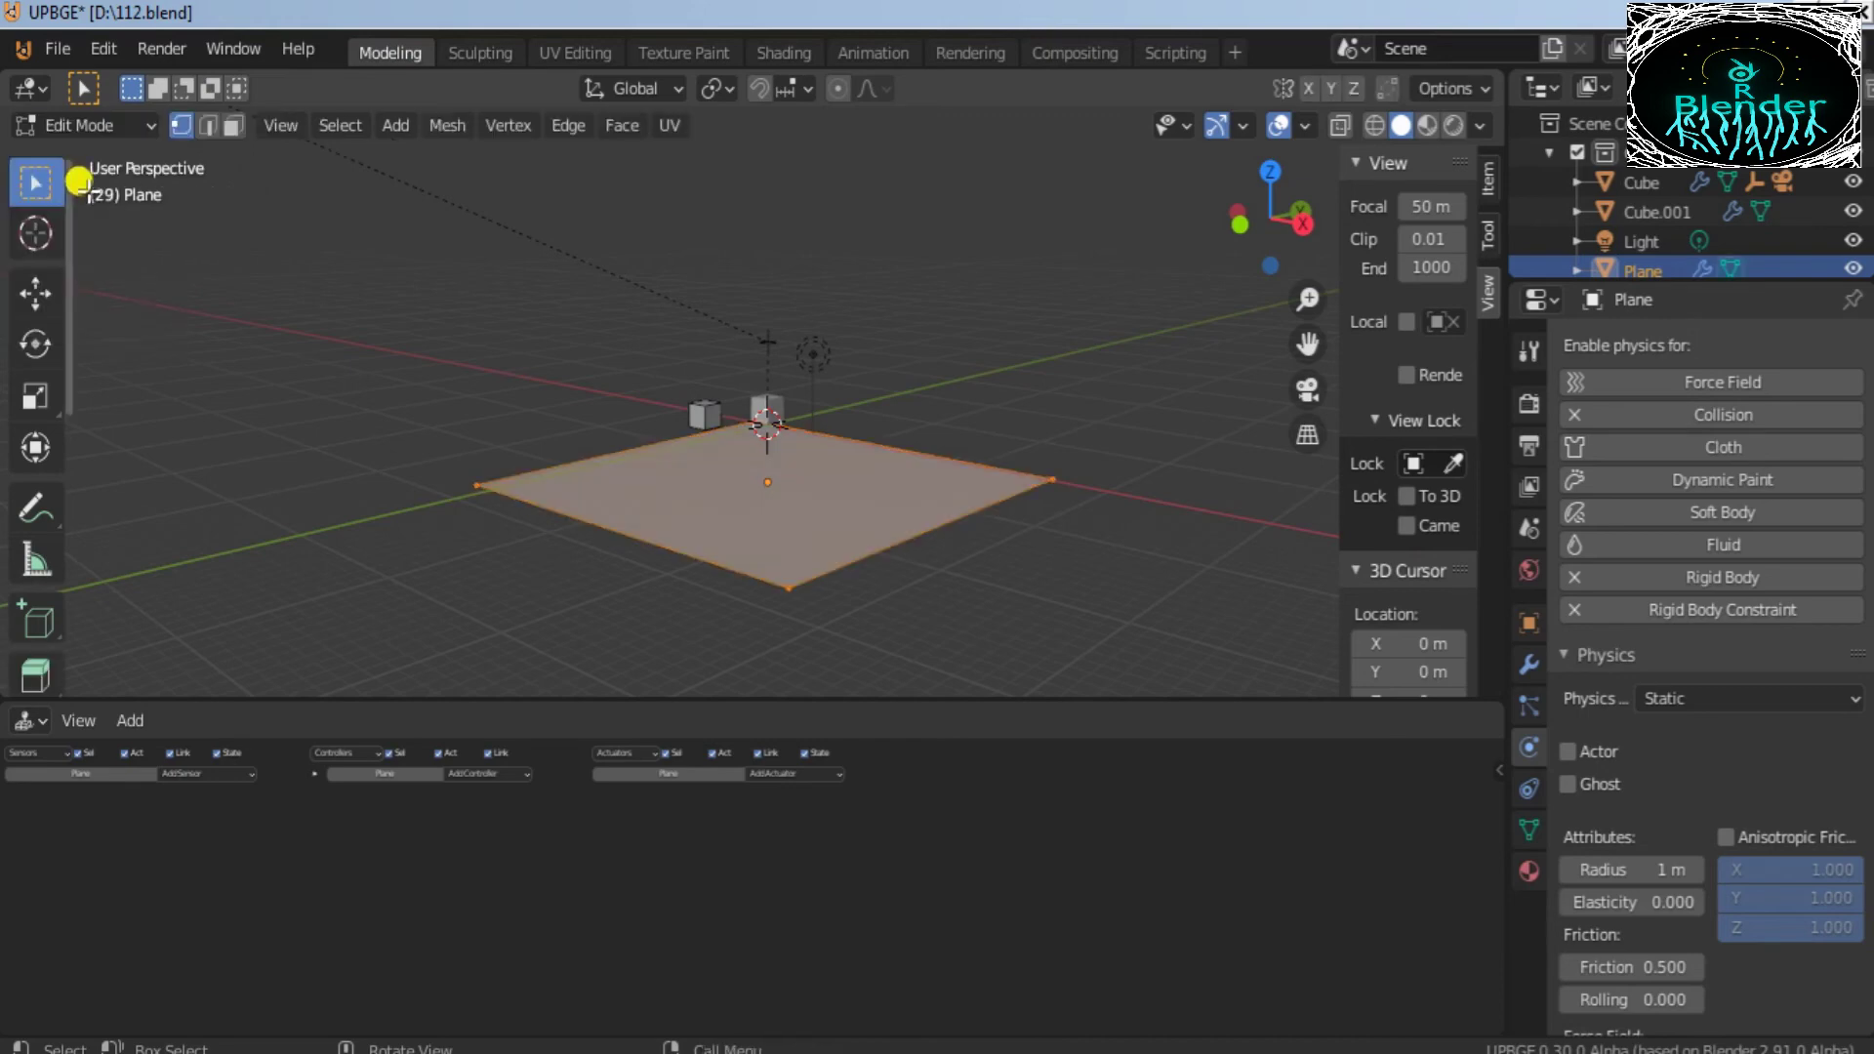
pyautogui.moveTo(1299, 206); pyautogui.dragTo(1364, 338)
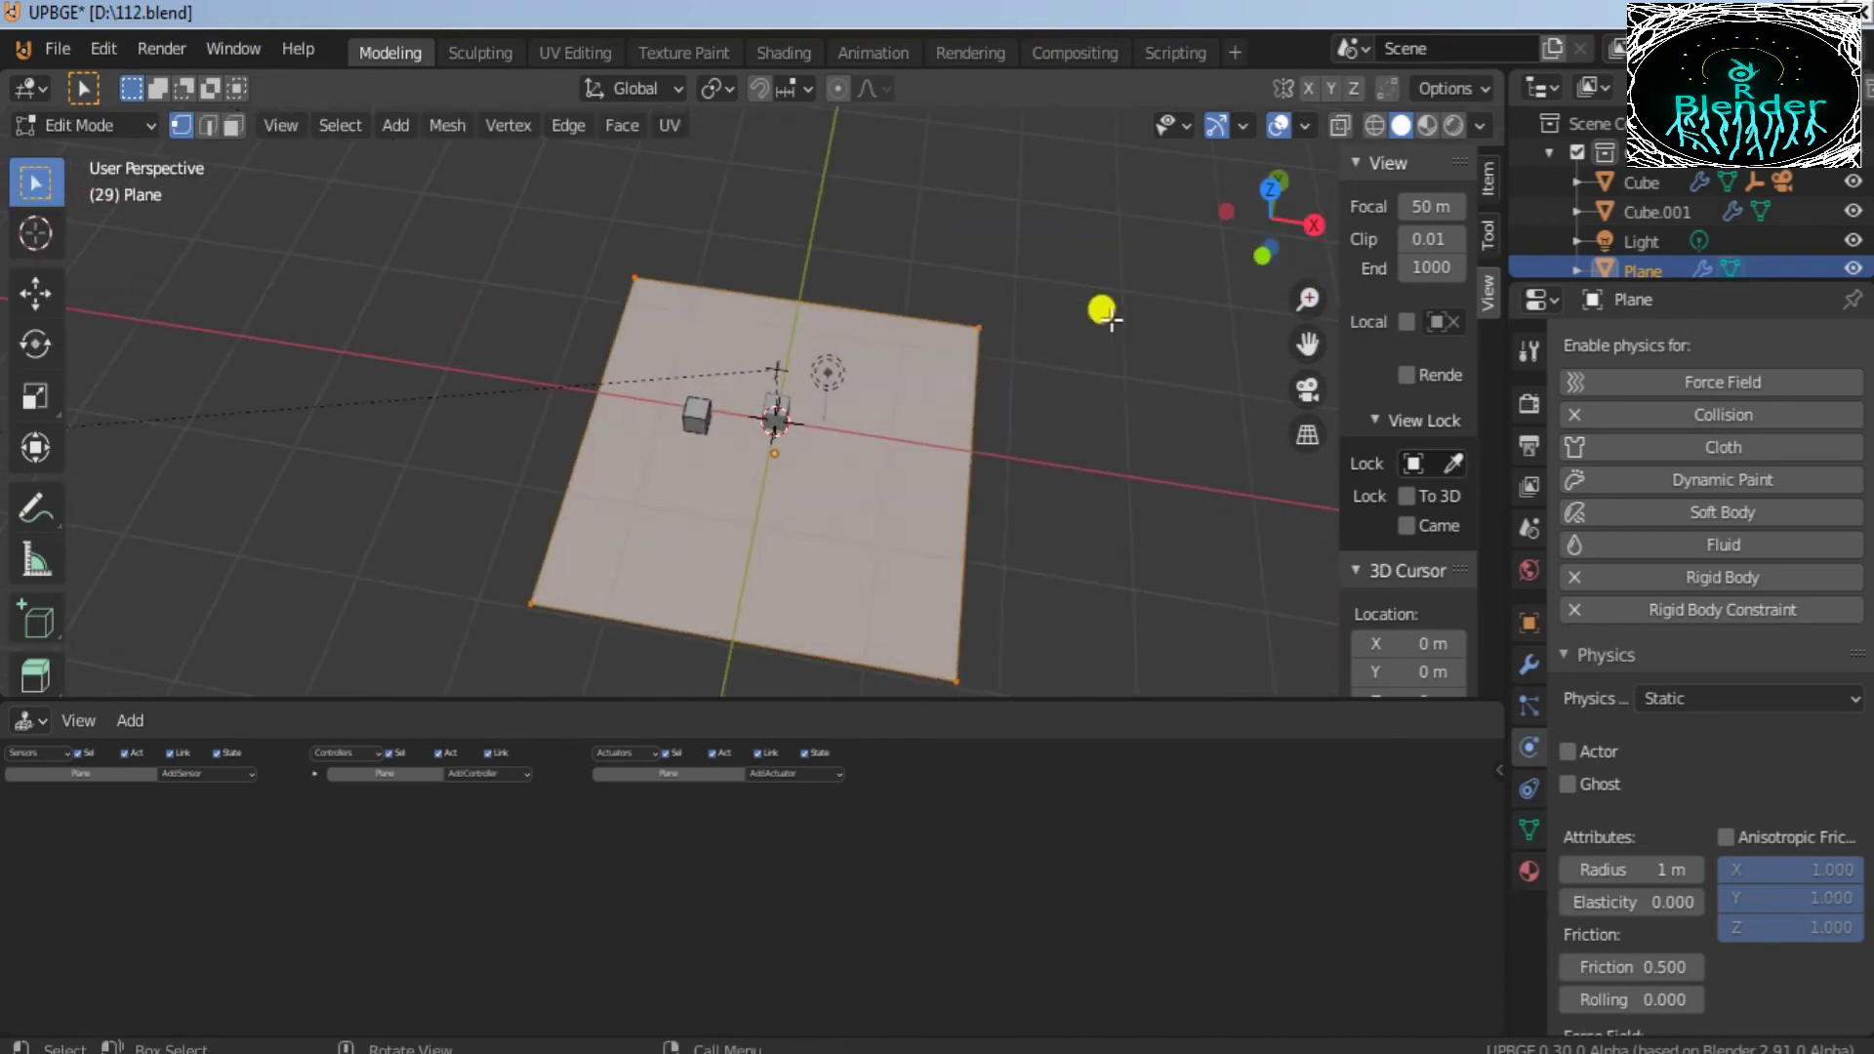
pyautogui.press('s')
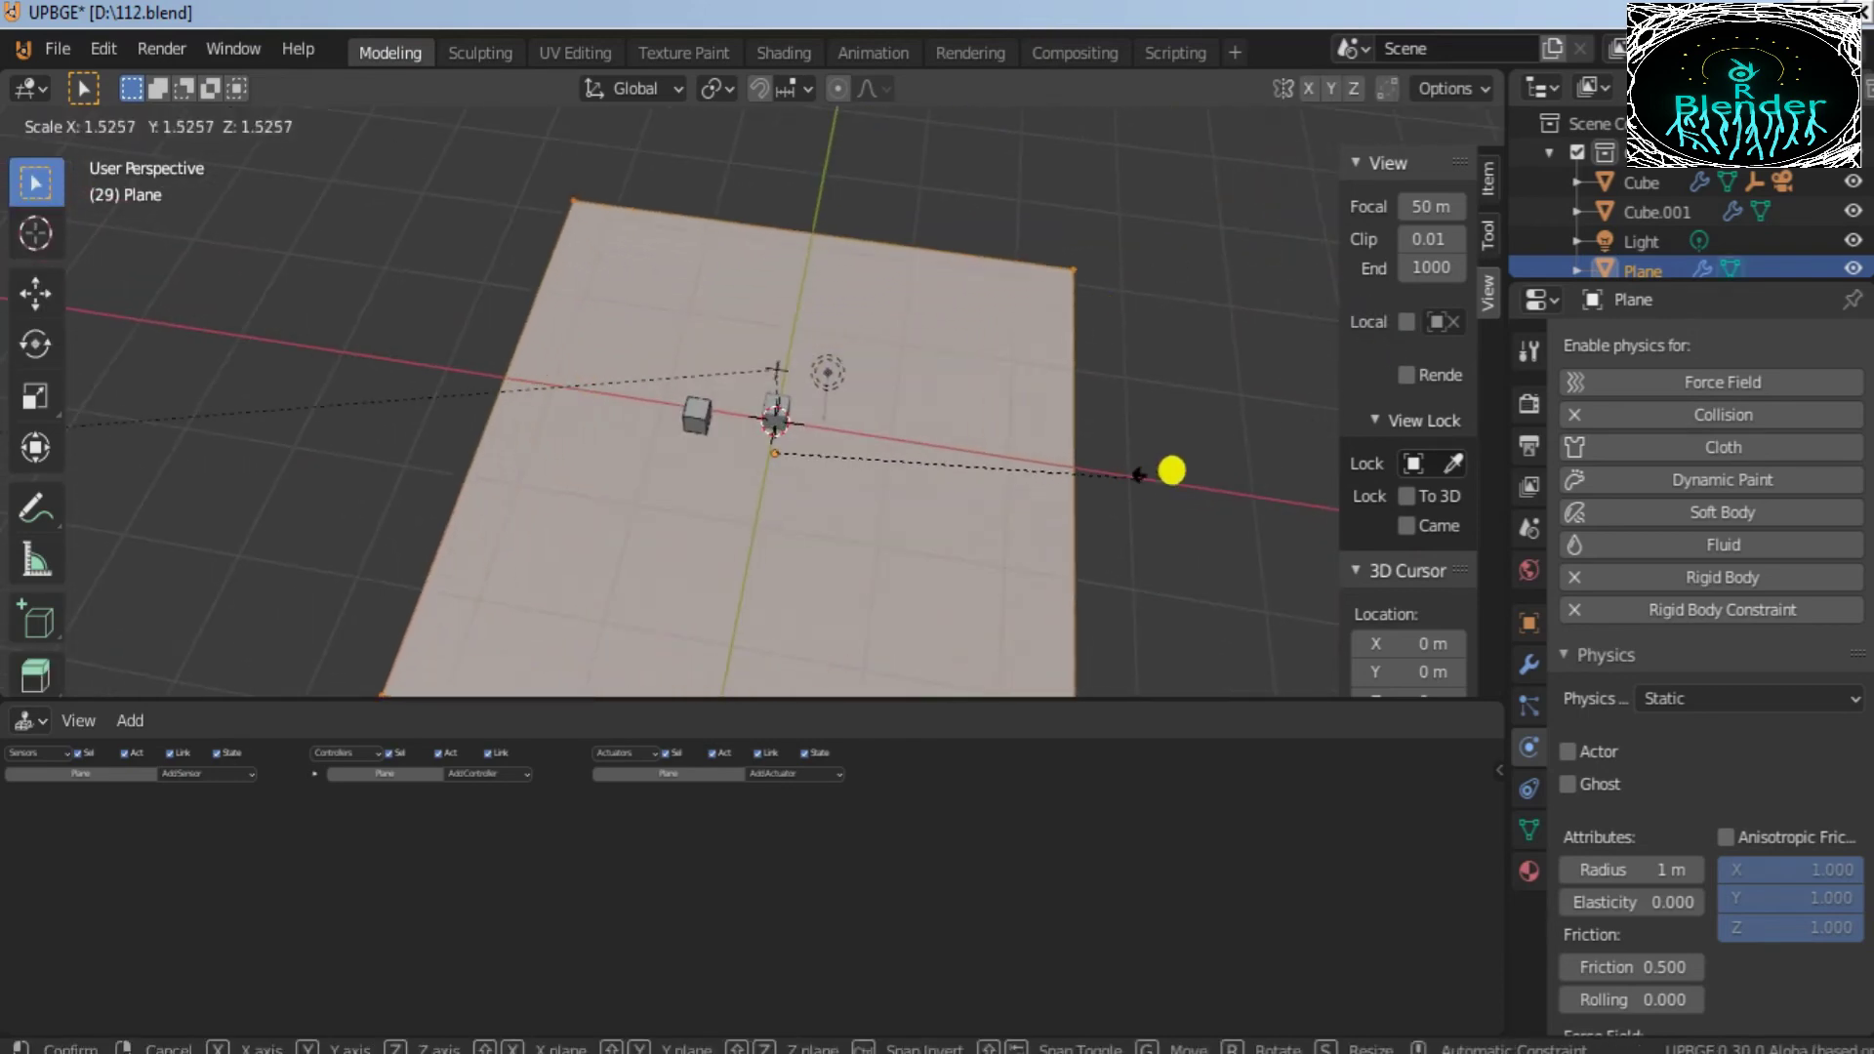
pyautogui.click(1211, 451)
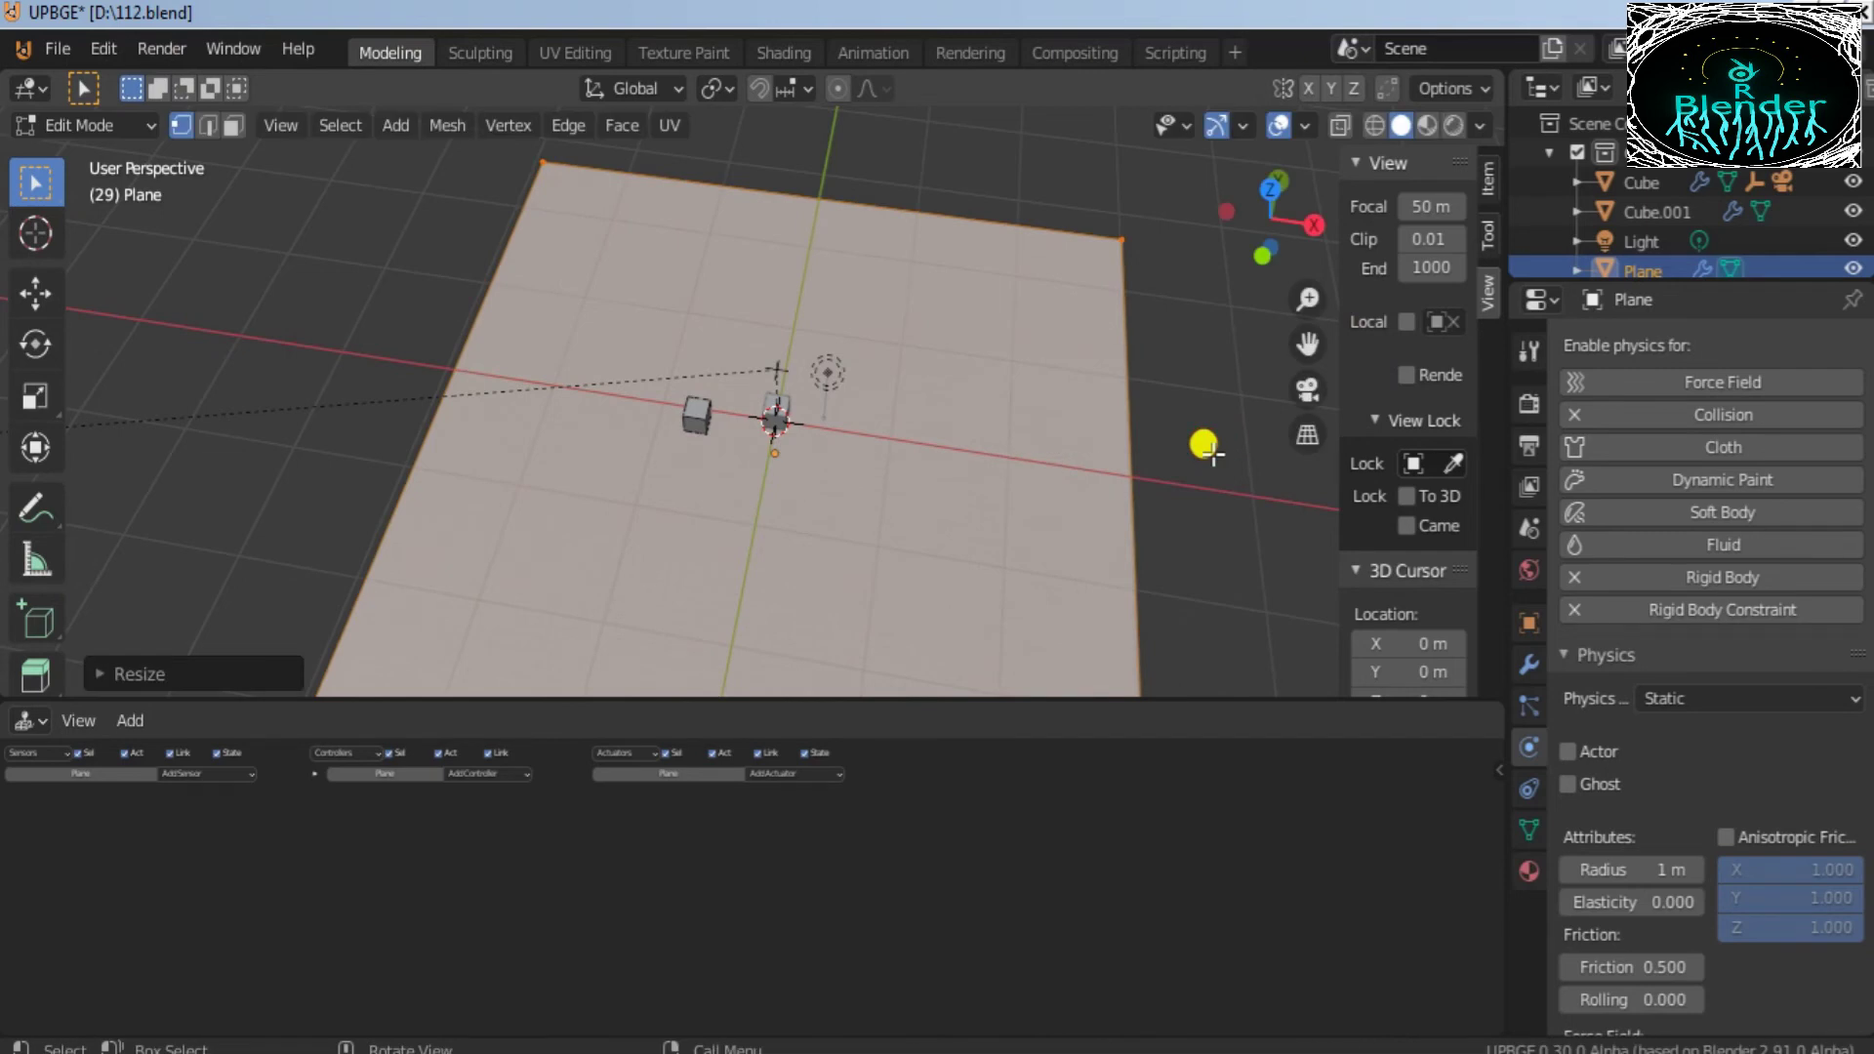
# Step: Inset the plane's face to form a narrow border and raise the inner face slightly along Z
pyautogui.press('i')
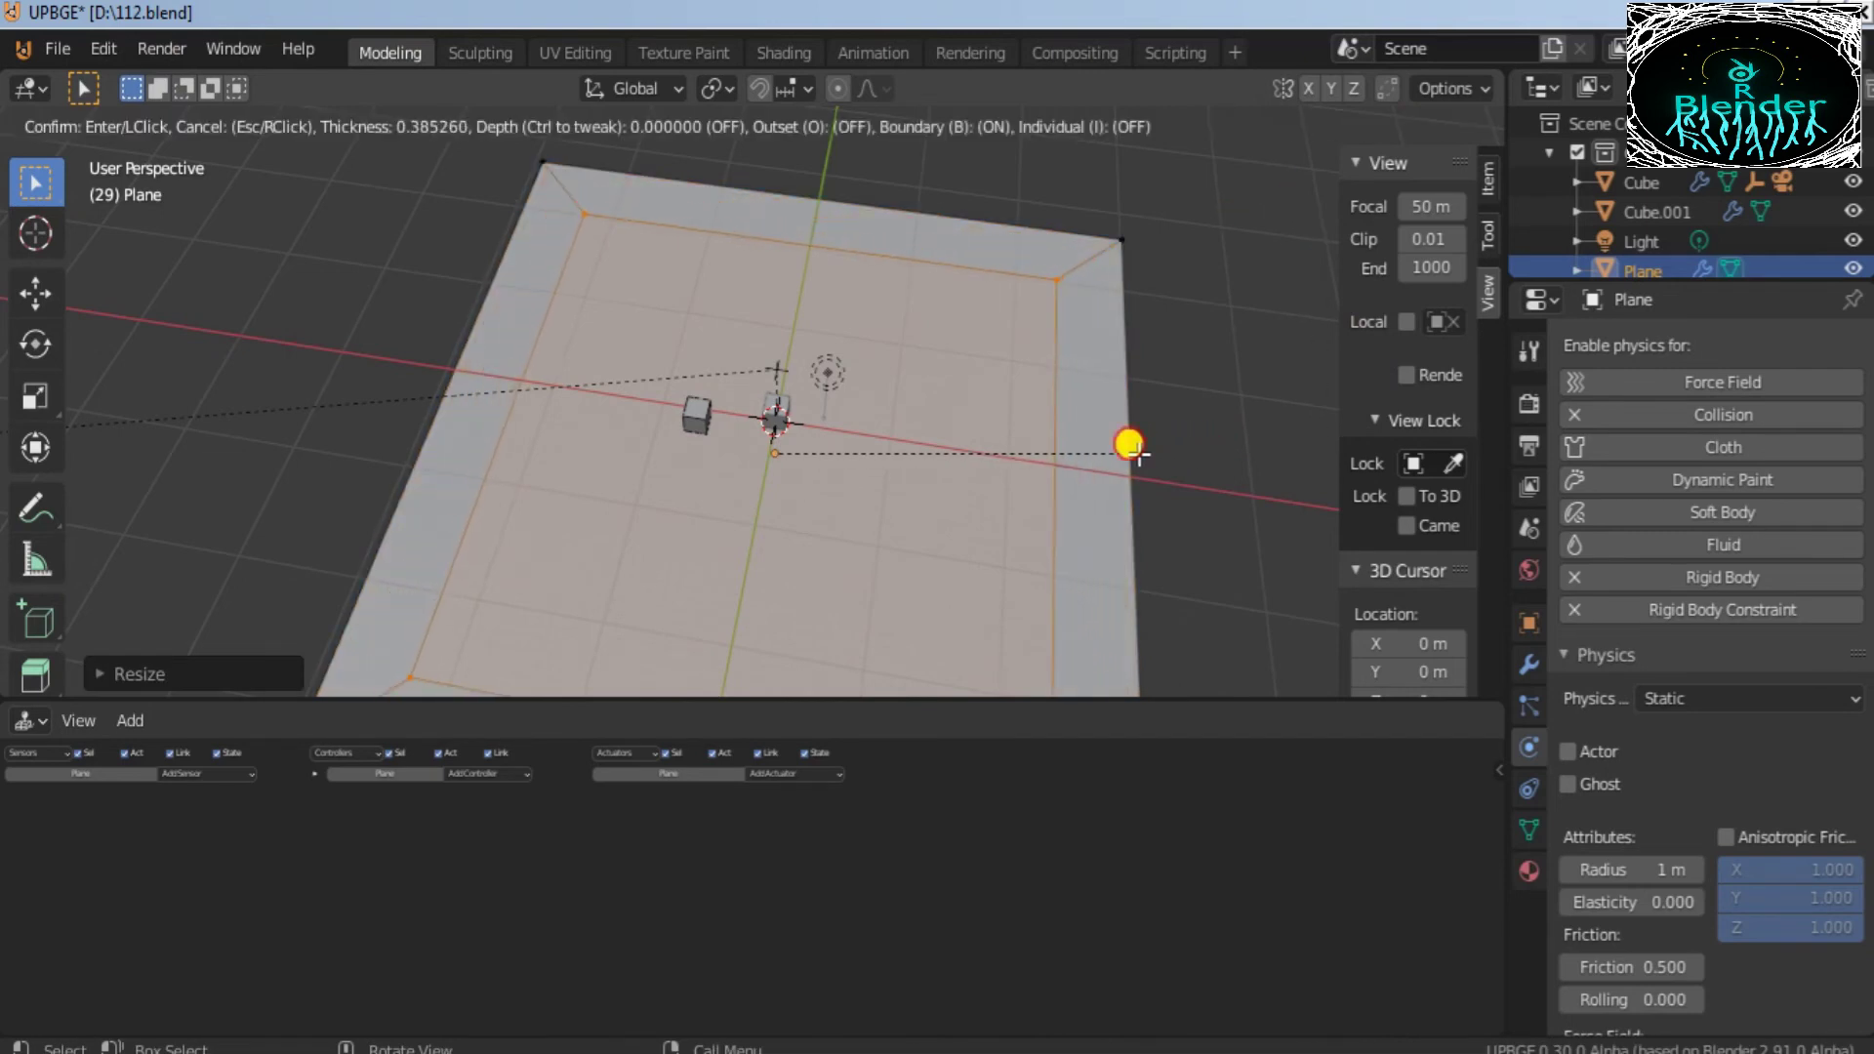
pyautogui.click(1137, 452)
pyautogui.click(1257, 253)
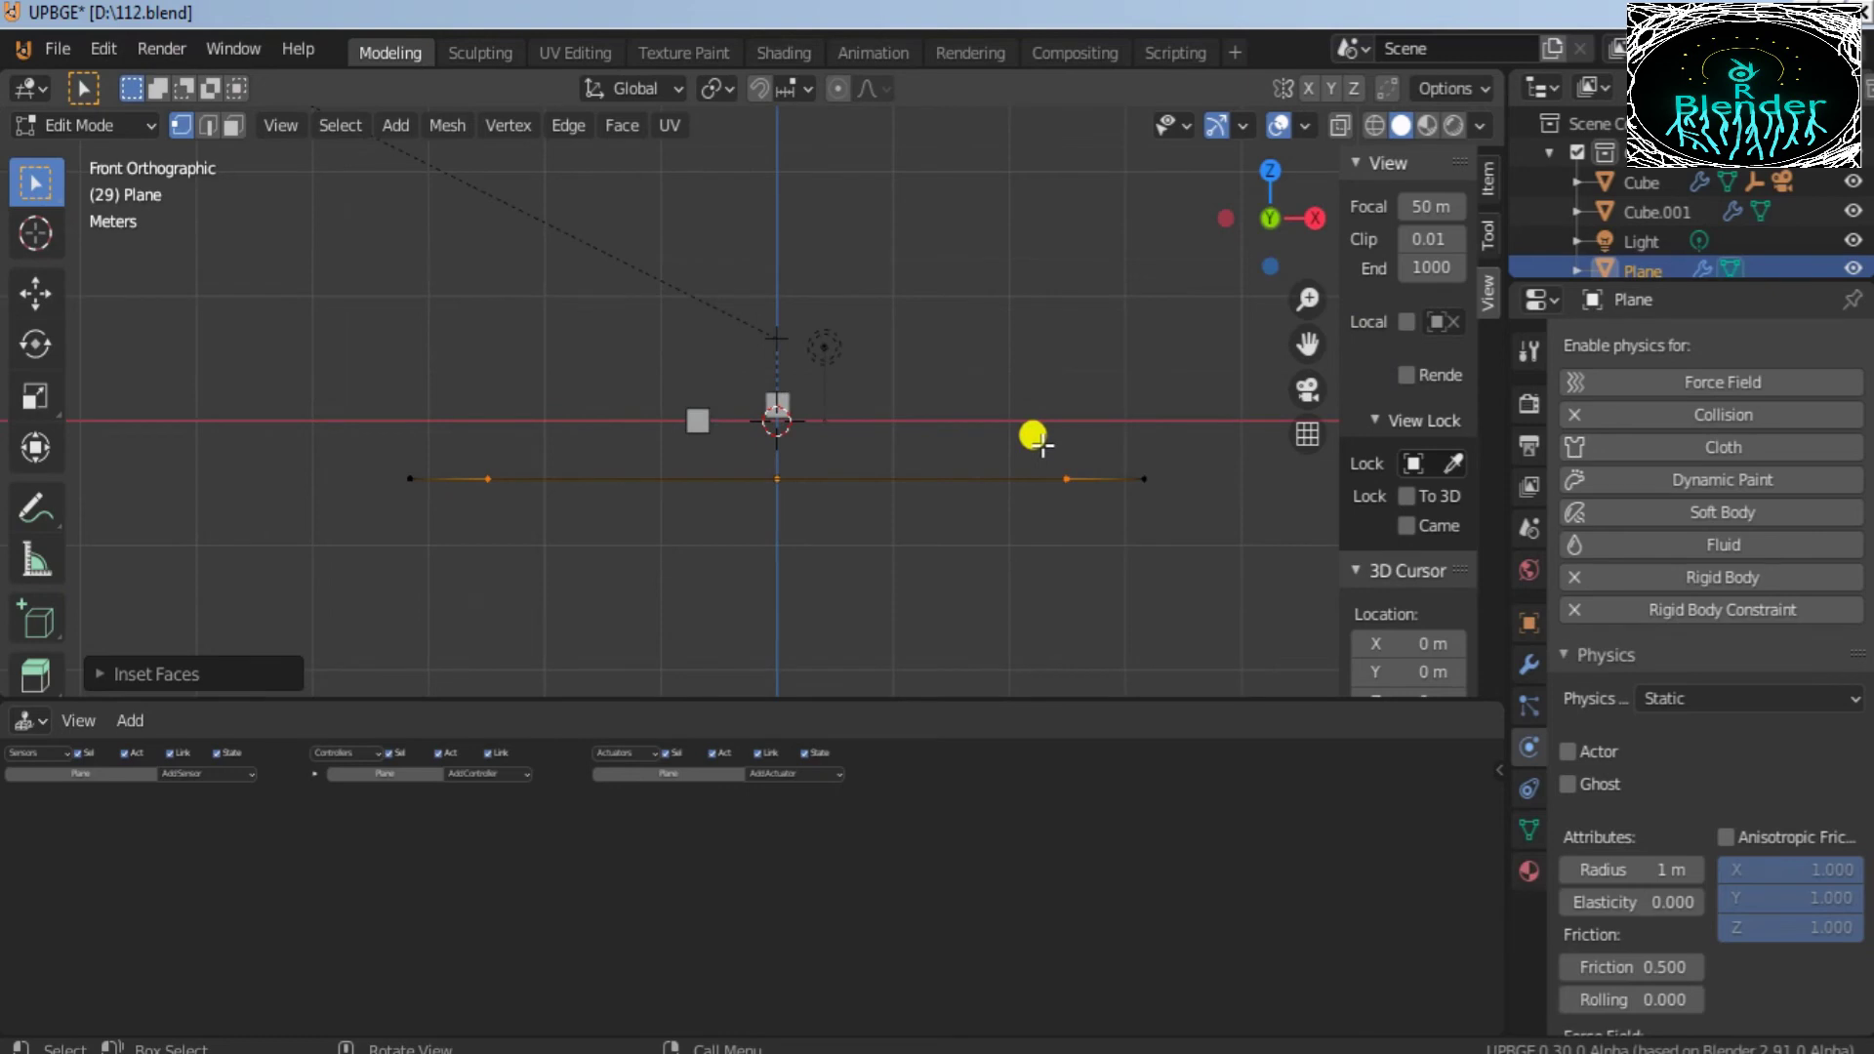
pyautogui.press('g')
pyautogui.press('z')
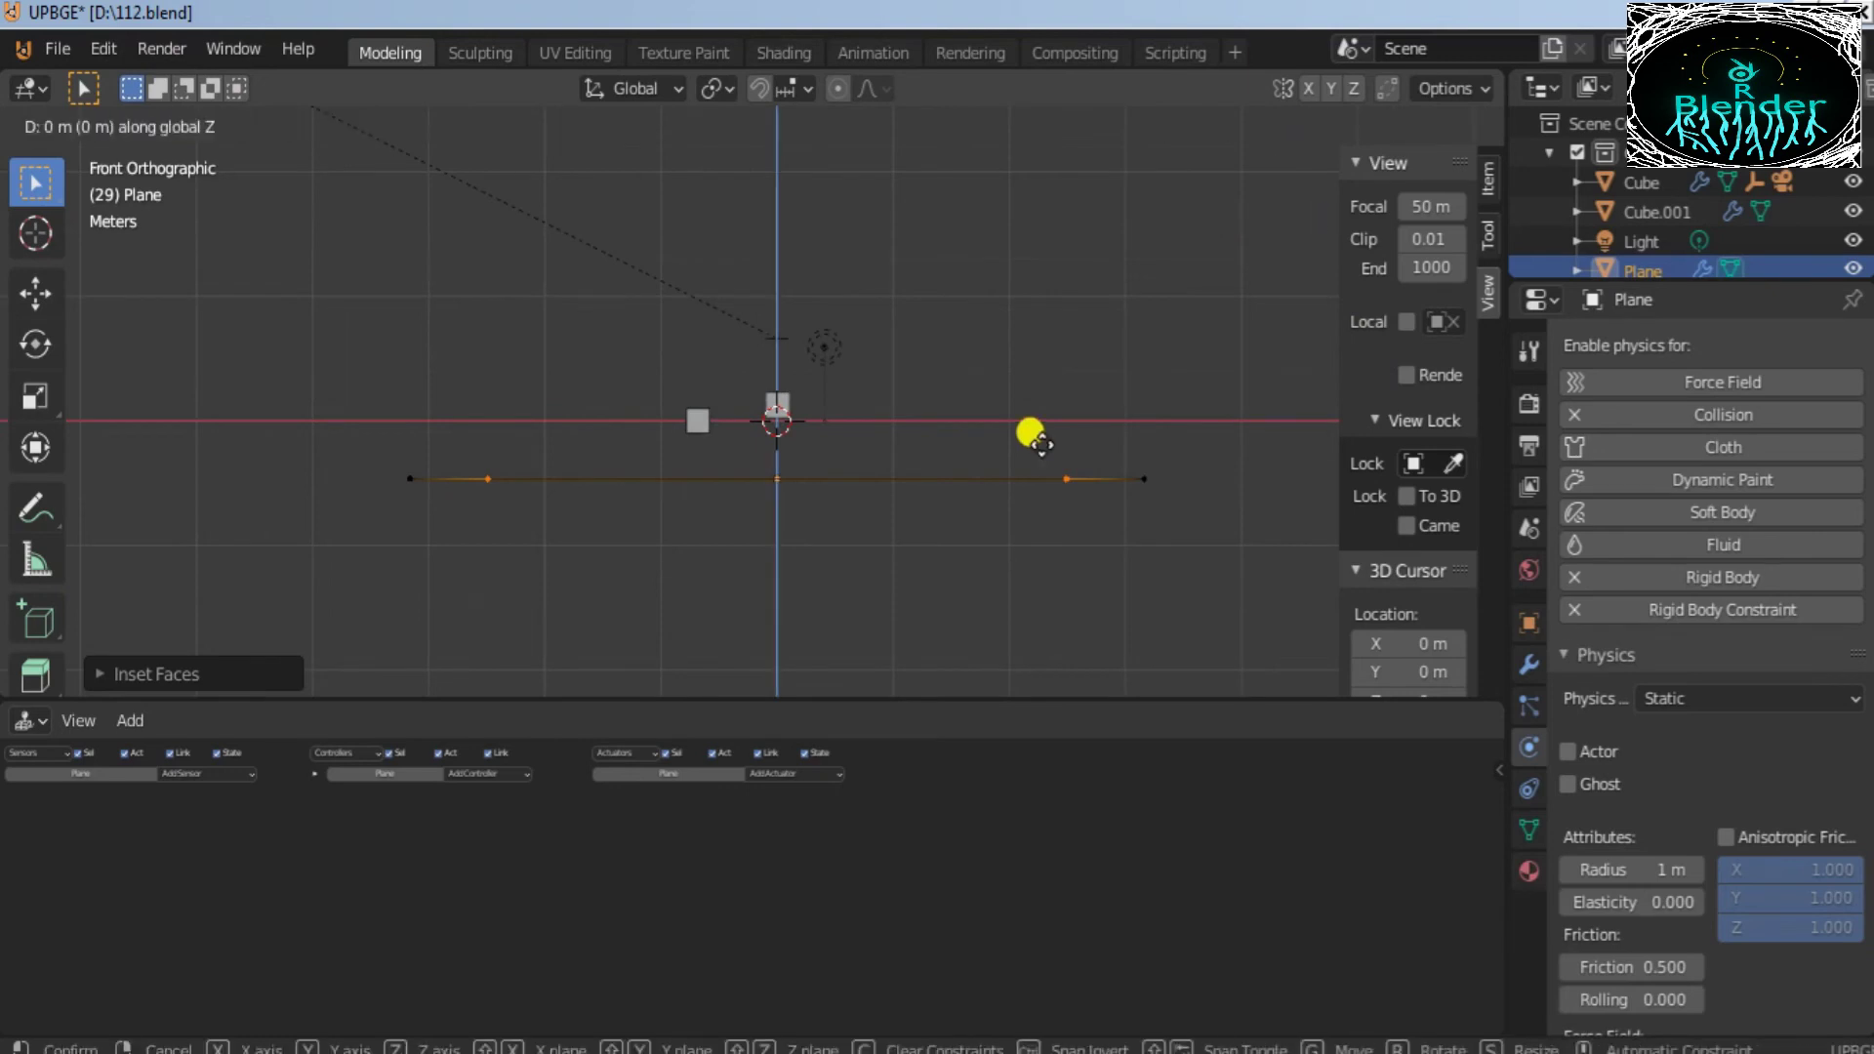
pyautogui.click(1041, 430)
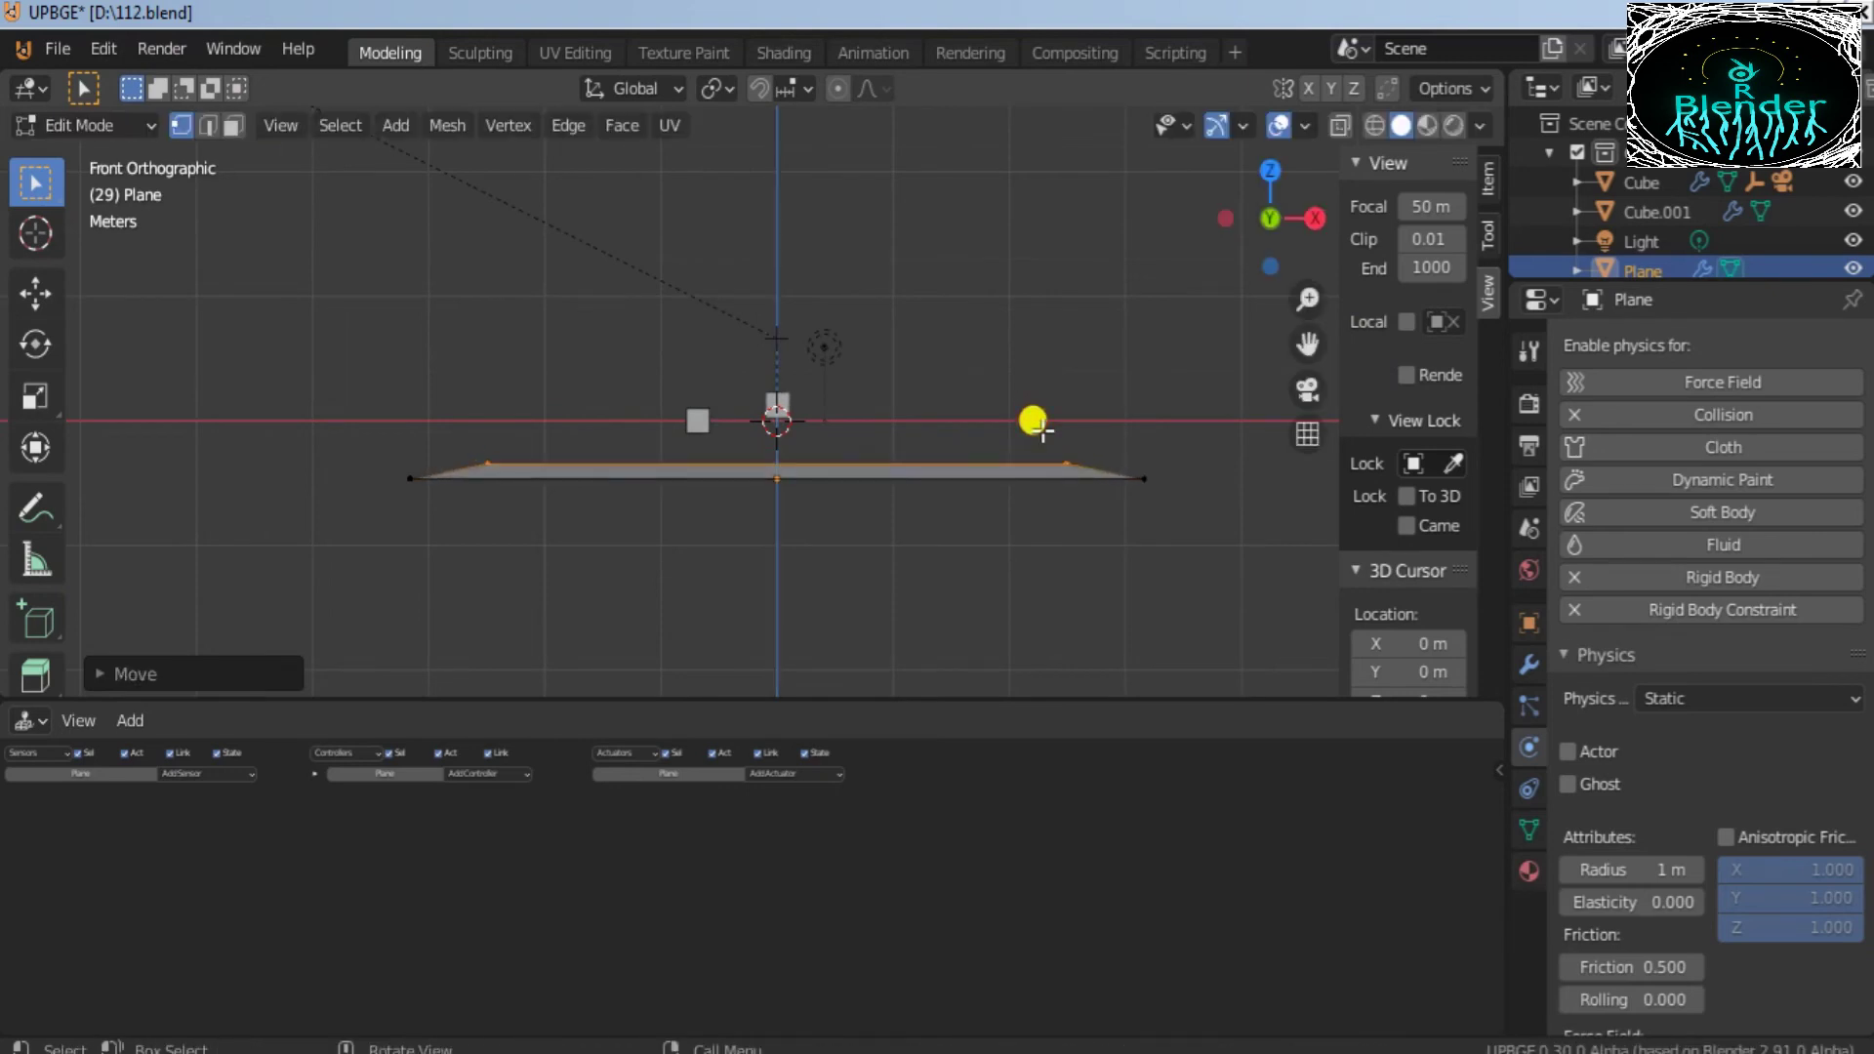
# Step: Extrude the inner face upward, scale it slightly outward, and return to Object Mode
pyautogui.press('e')
pyautogui.click(1041, 411)
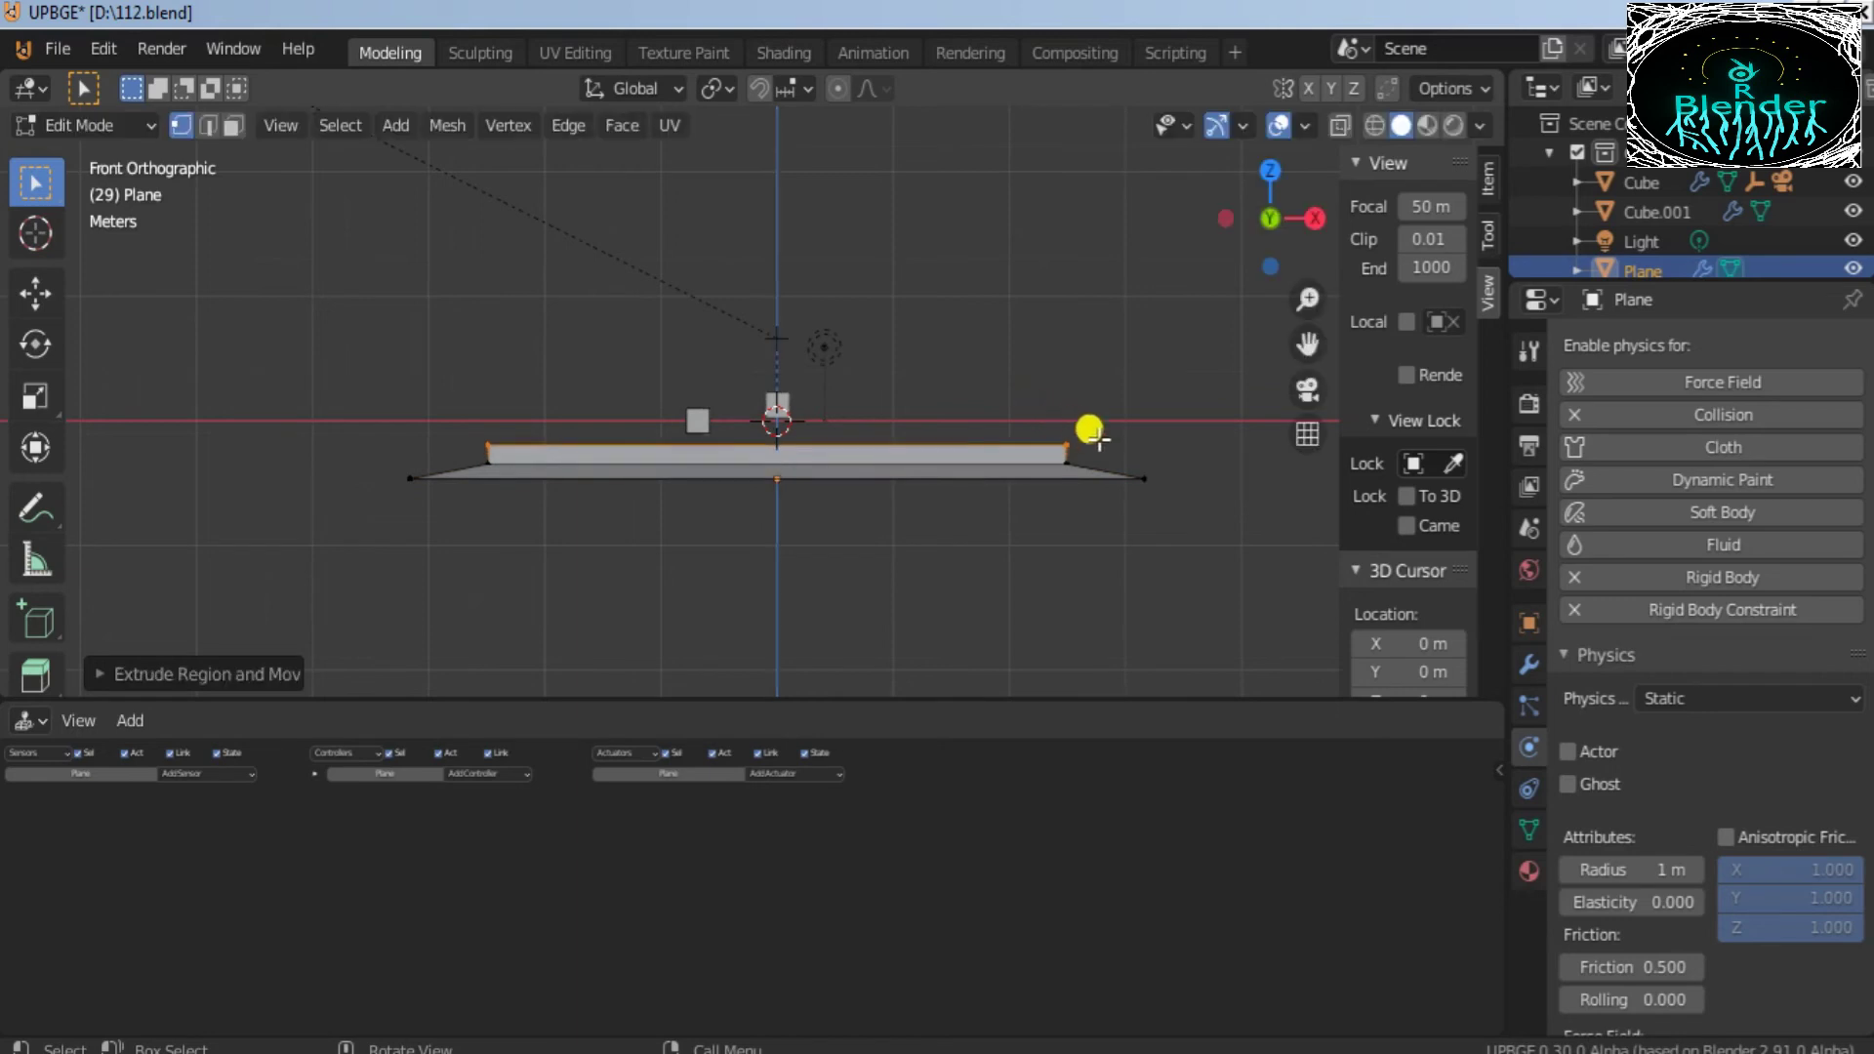
pyautogui.press('s')
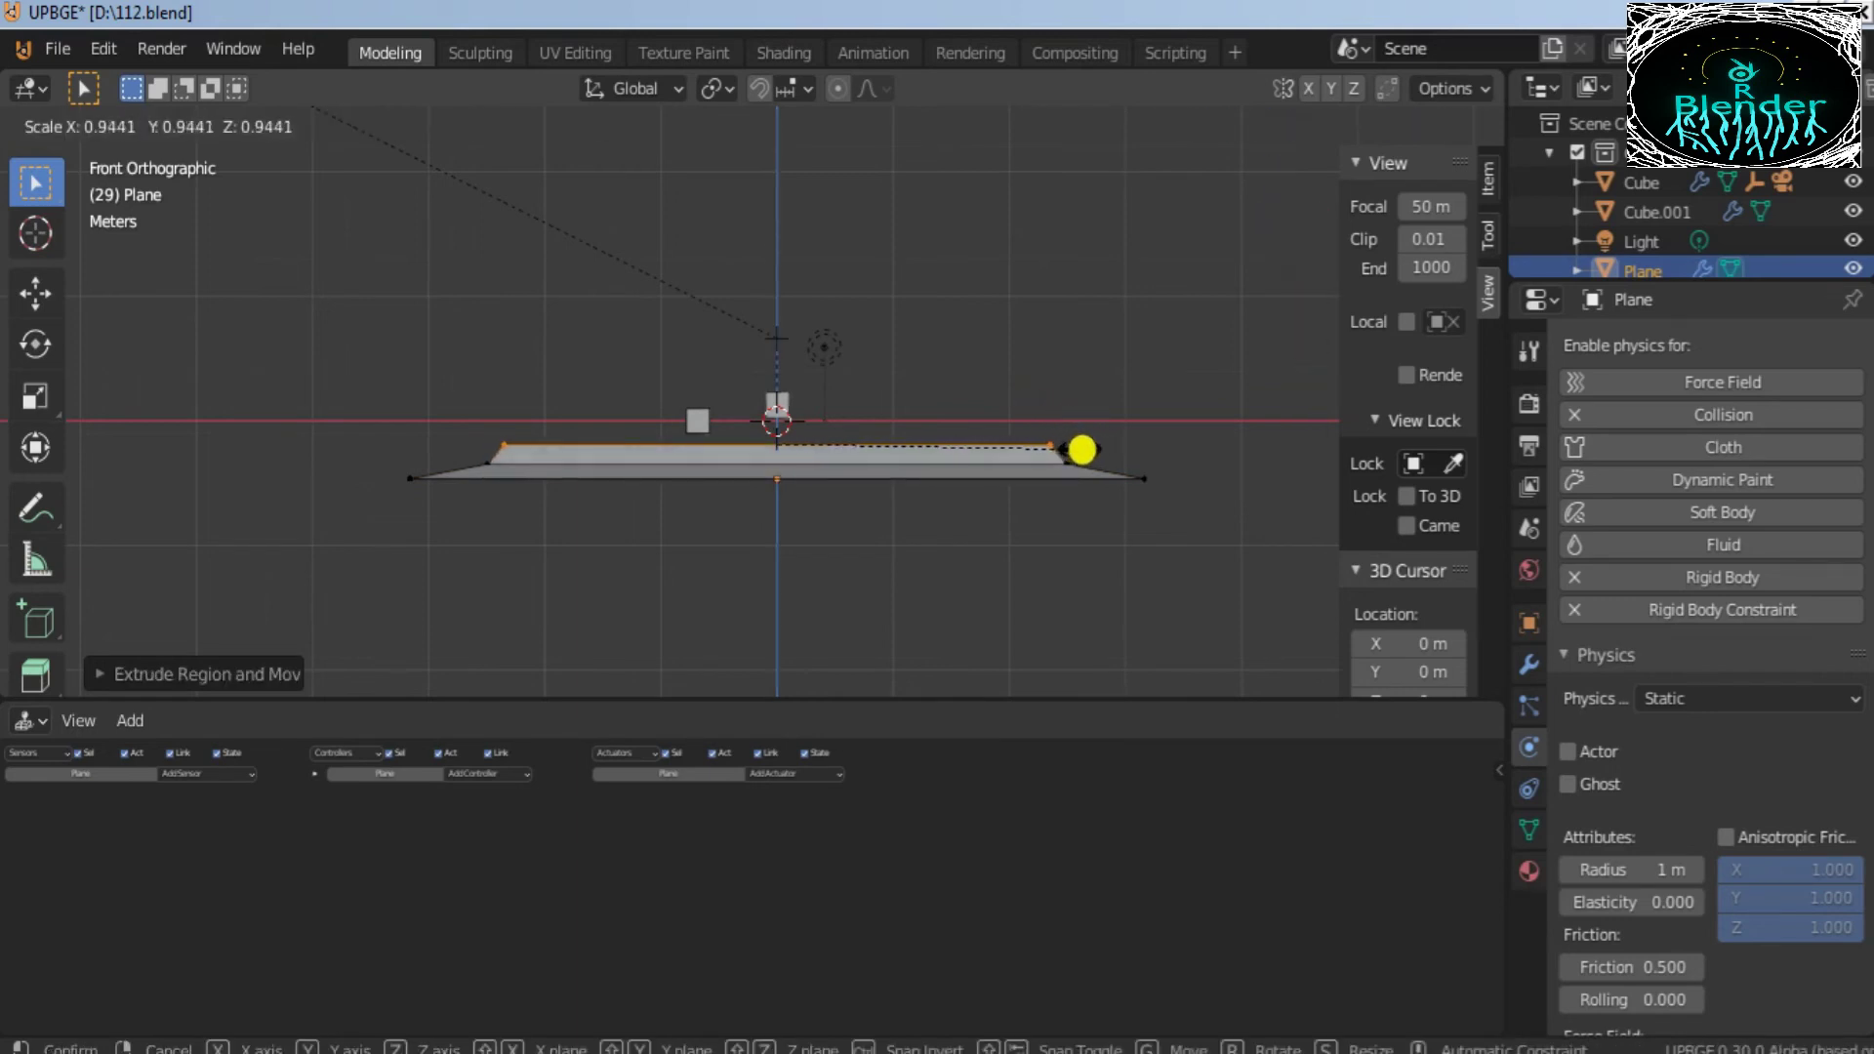
pyautogui.click(1105, 429)
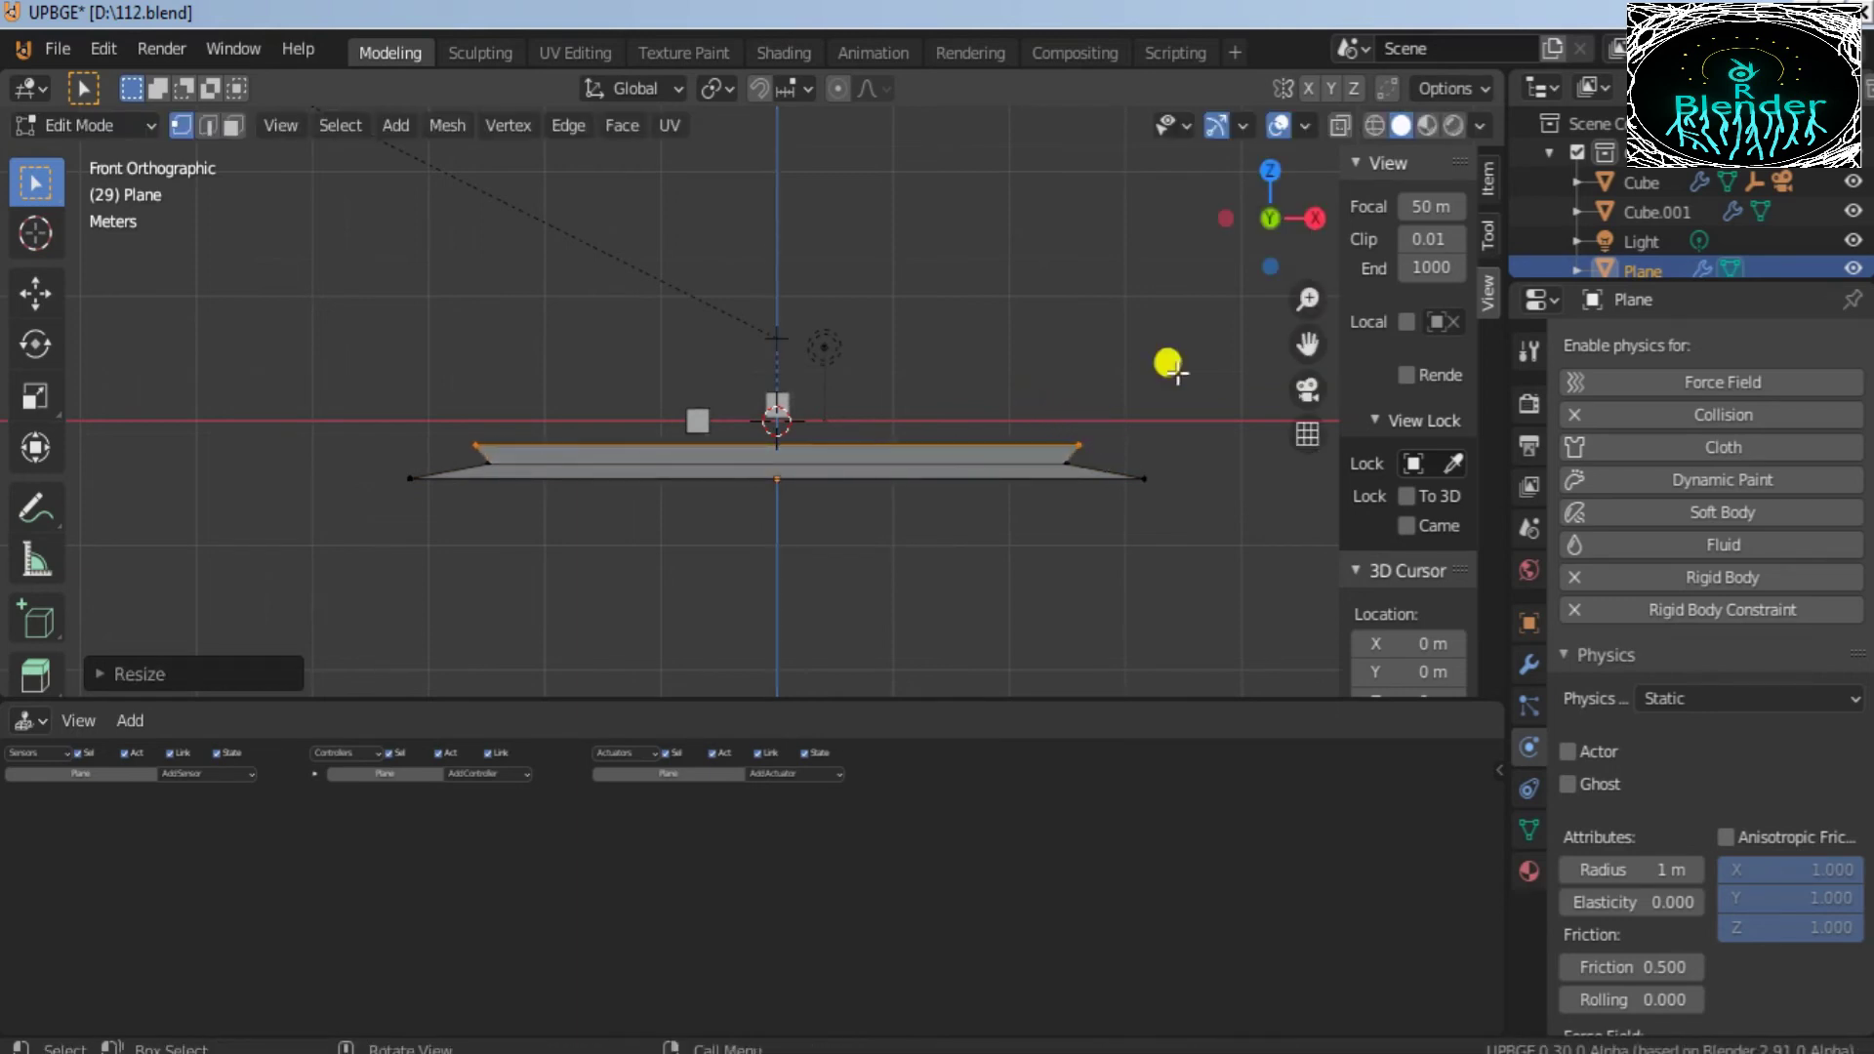
pyautogui.moveTo(1275, 216); pyautogui.dragTo(1283, 345)
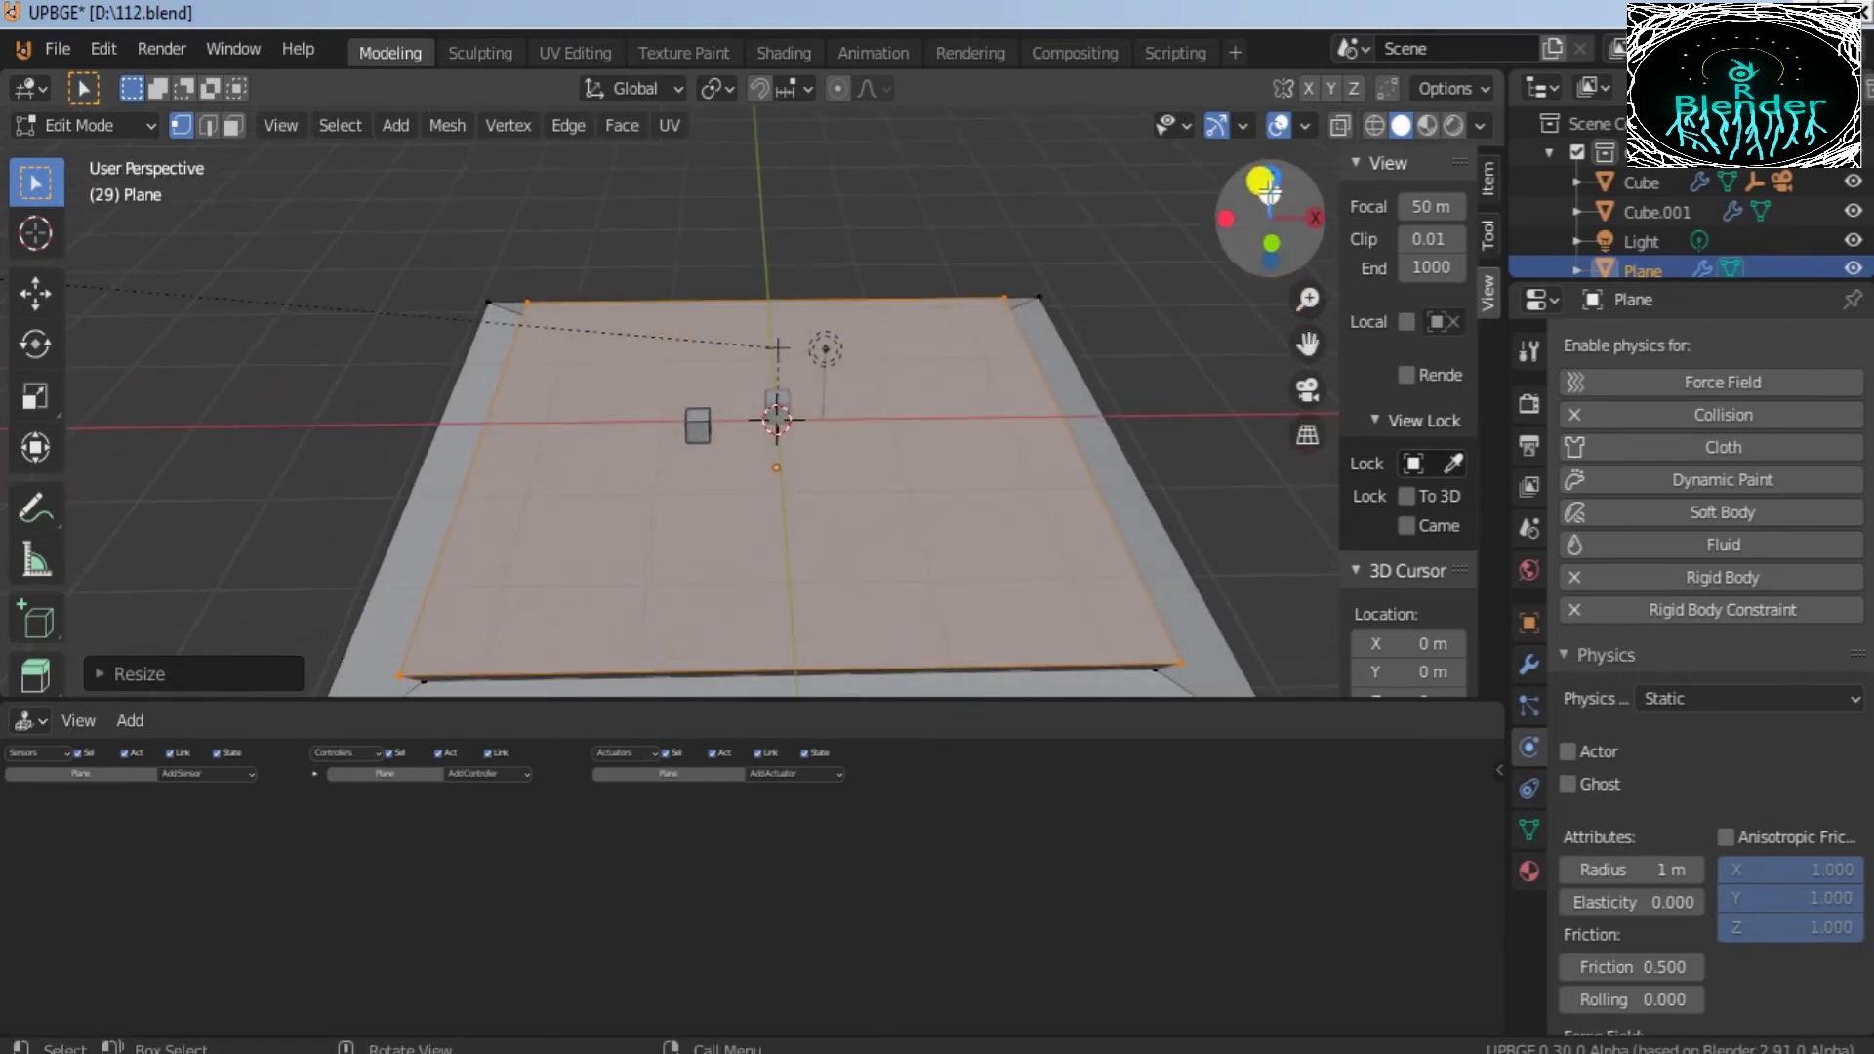
pyautogui.click(502, 250)
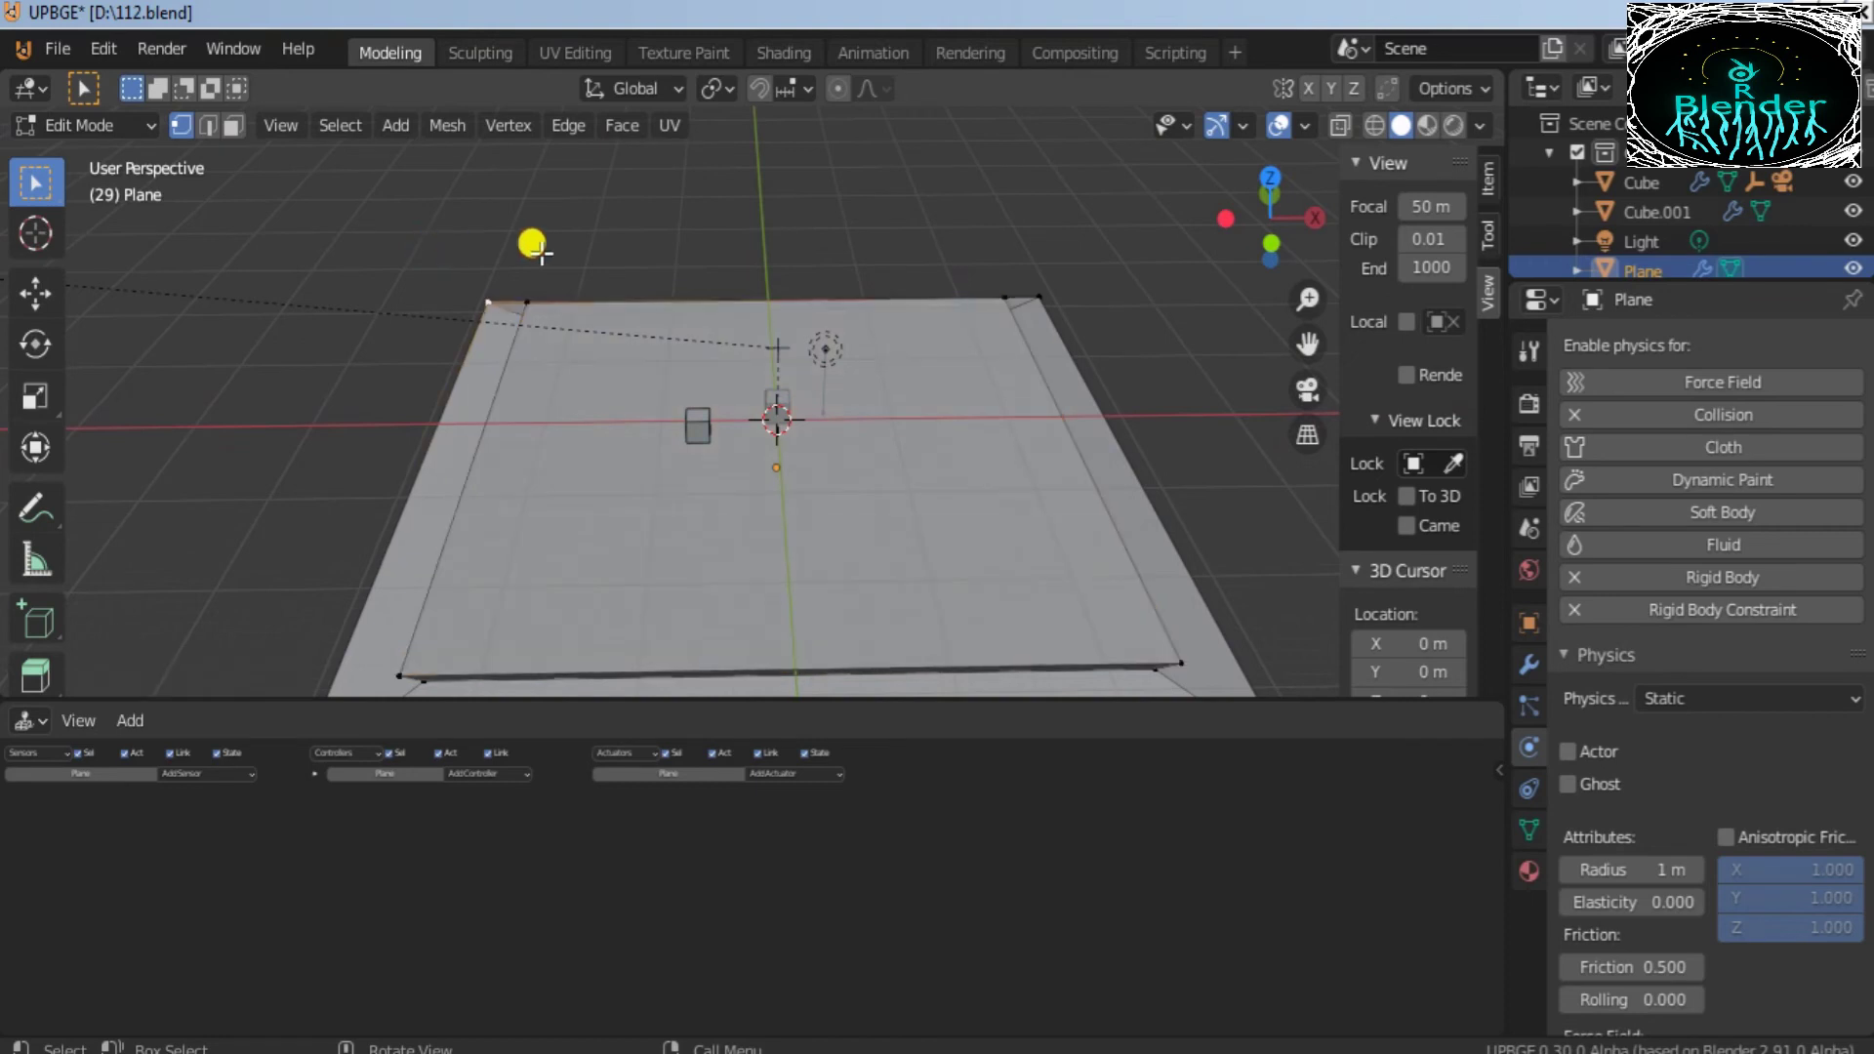
pyautogui.click(148, 136)
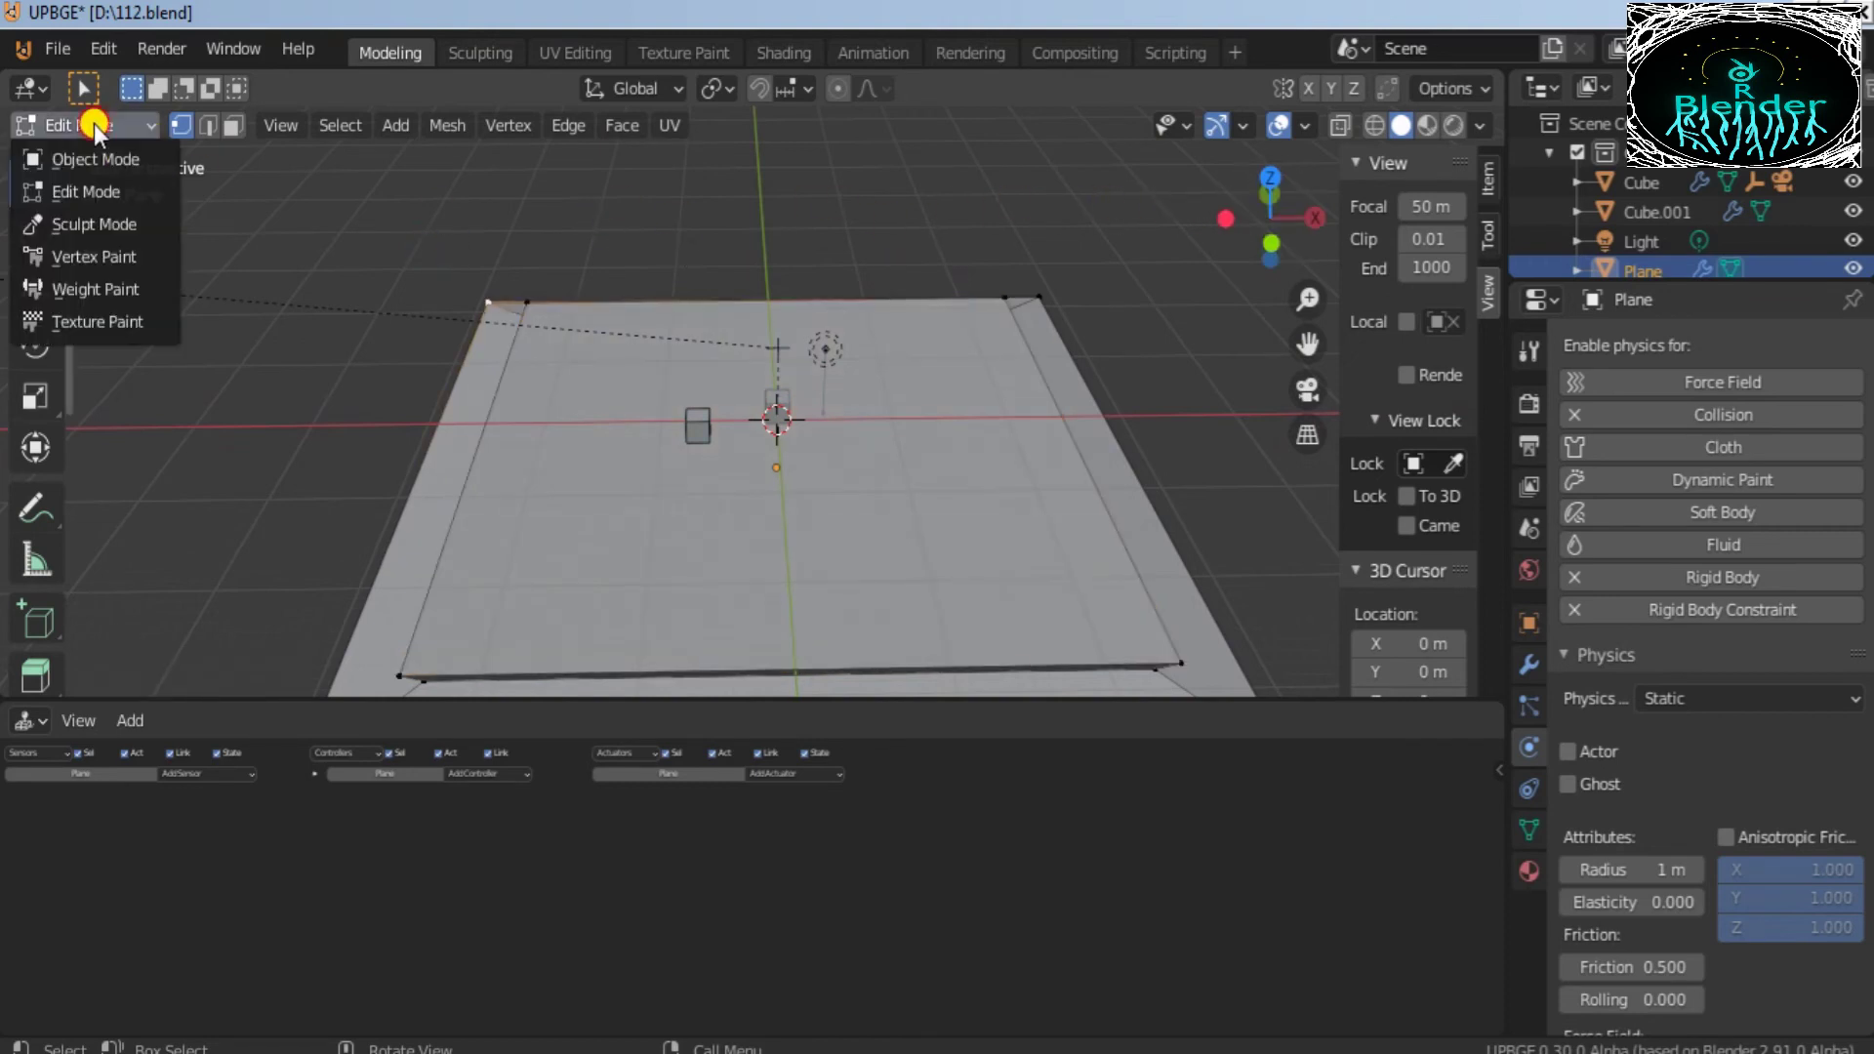
pyautogui.click(101, 150)
# Step: Add a cube mesh to the scene and scale it up well beyond the size of the small cubes
pyautogui.moveTo(1277, 231); pyautogui.dragTo(1215, 182)
pyautogui.click(825, 348)
pyautogui.click(949, 552)
pyautogui.click(314, 130)
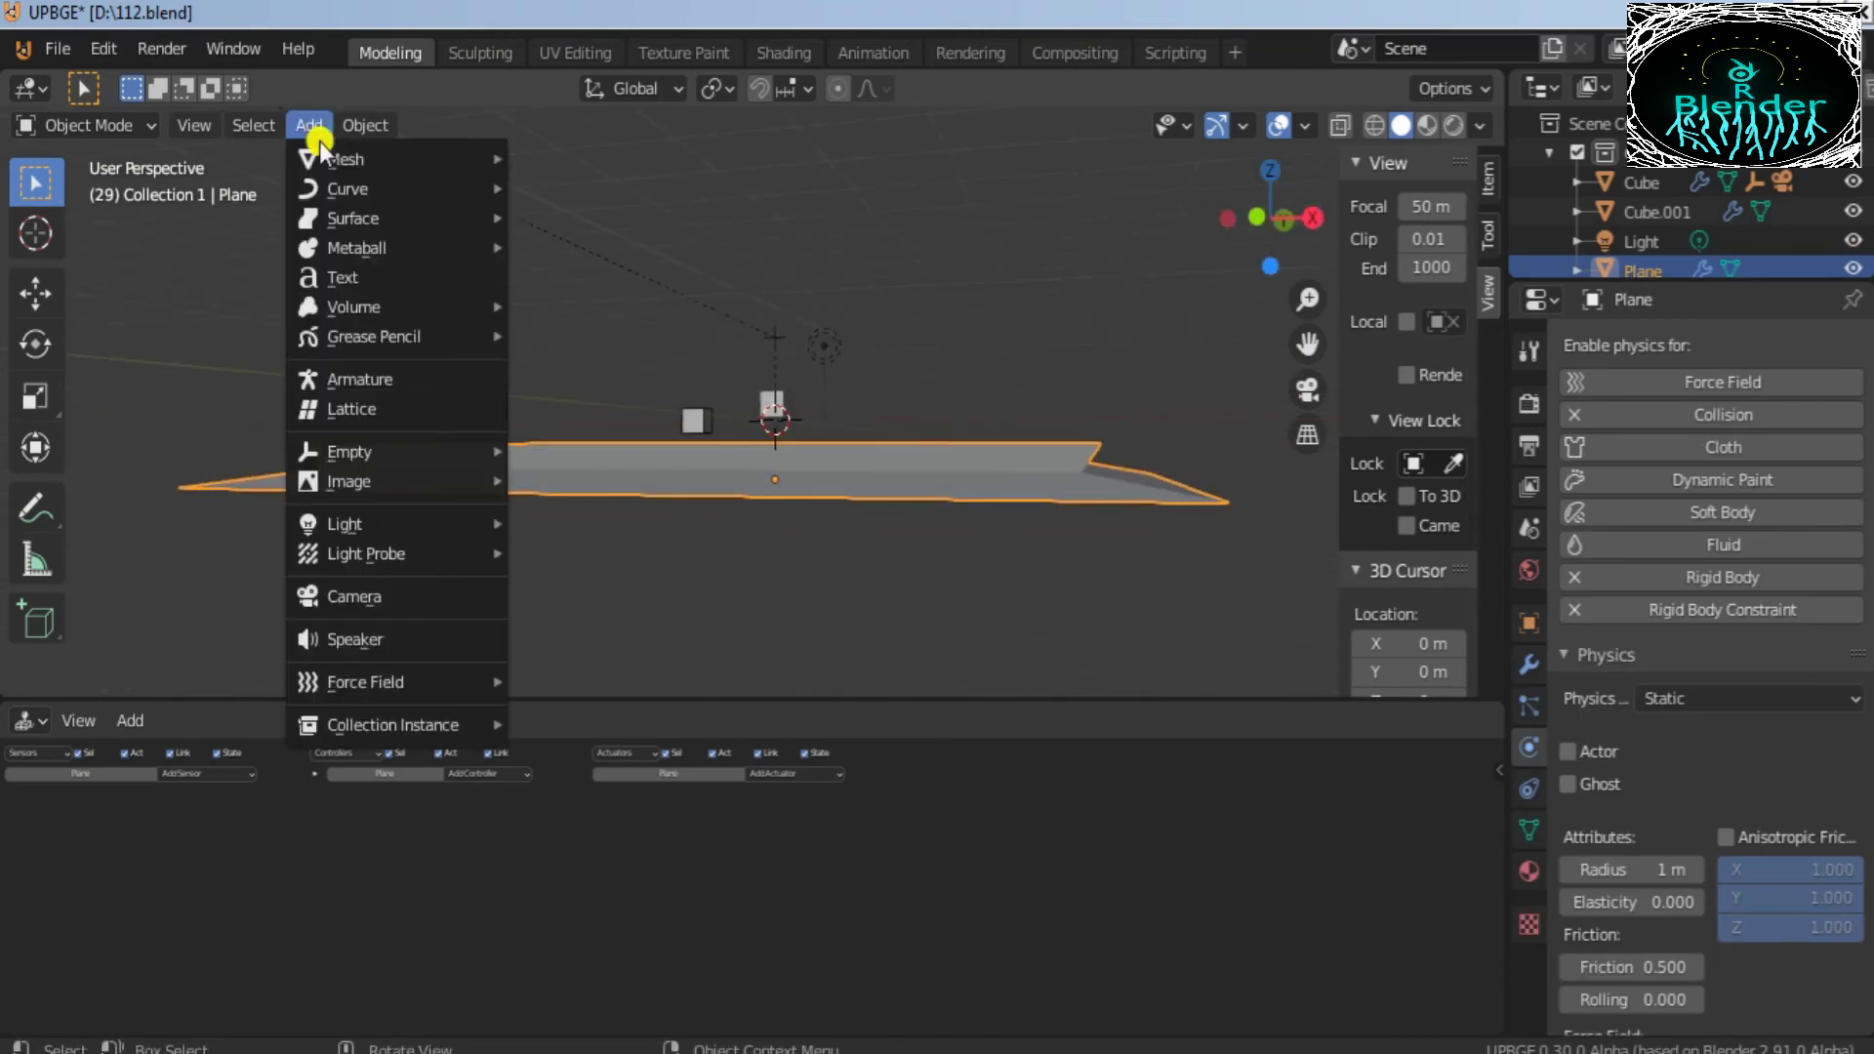
pyautogui.moveTo(346, 159)
pyautogui.click(567, 191)
pyautogui.scroll(-5, 707, 390)
pyautogui.press('s')
pyautogui.click(1099, 320)
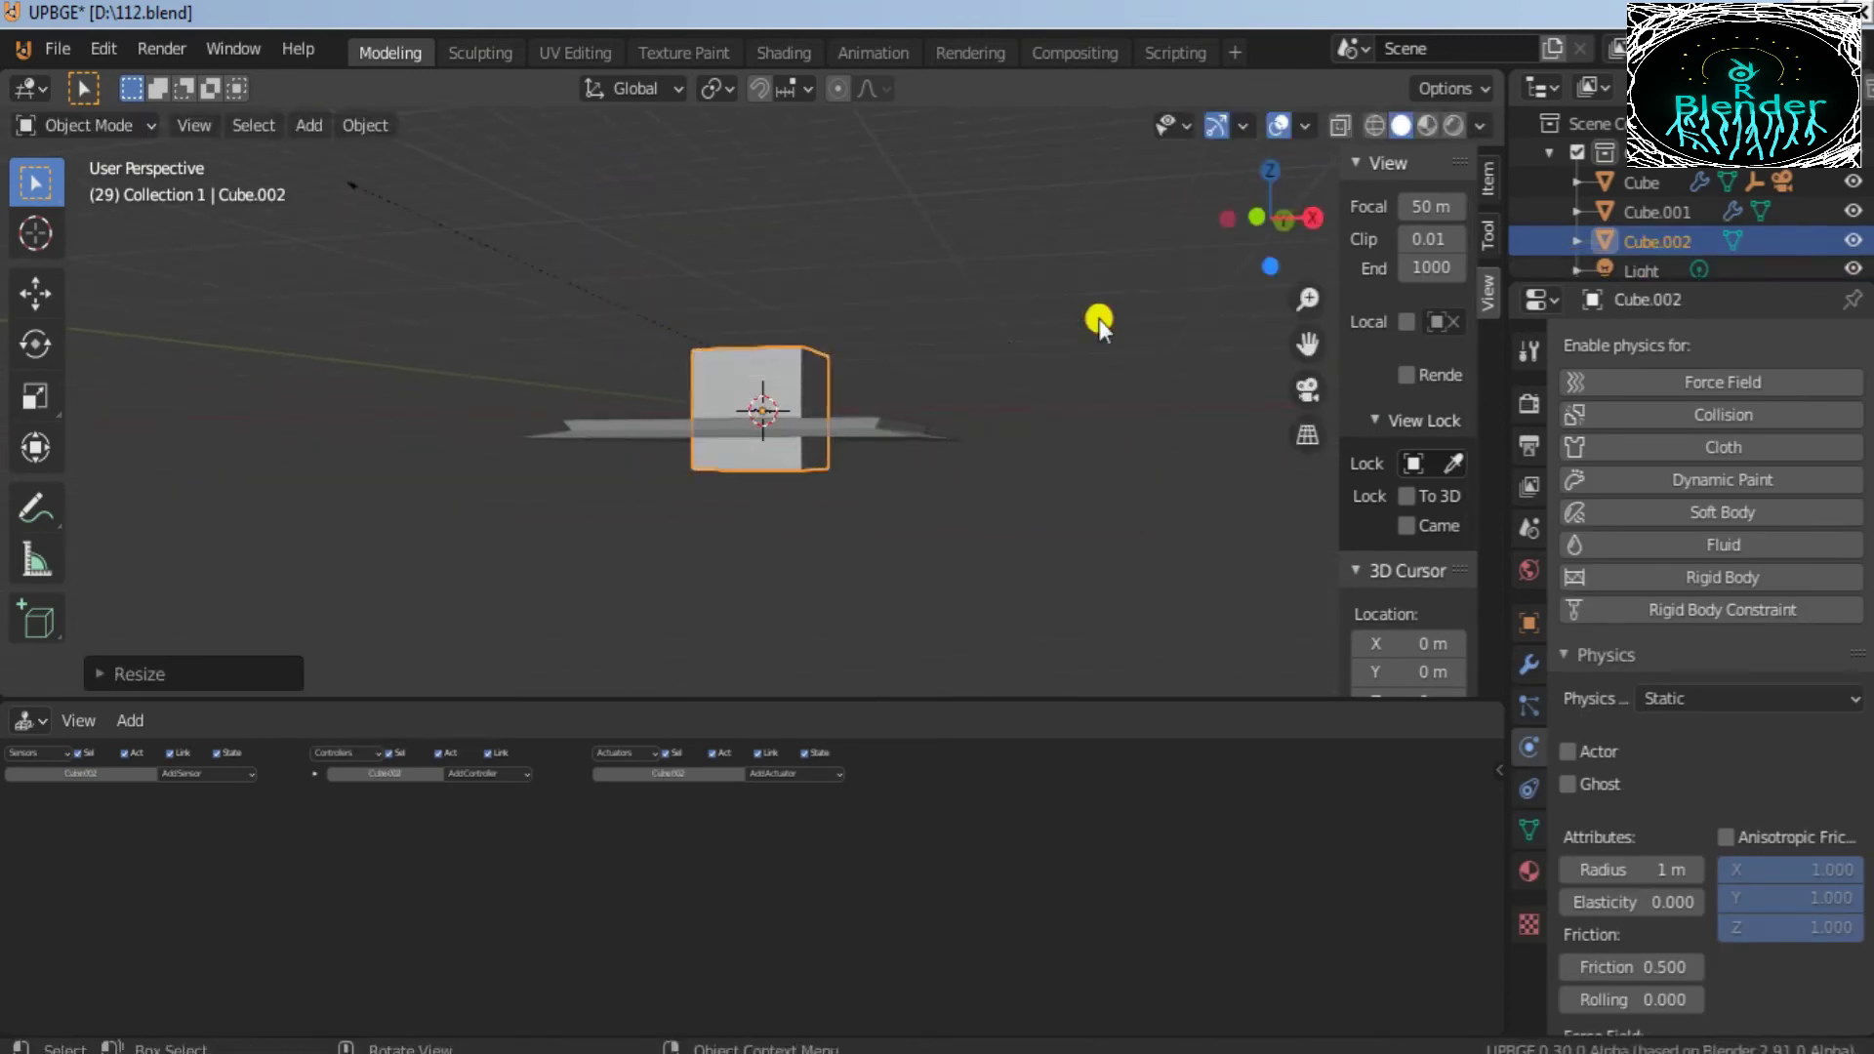
# Step: Lower the new large cube along Z beneath the platform and stretch it along Z into a tall block
pyautogui.press('g')
pyautogui.press('z')
pyautogui.click(1041, 401)
pyautogui.press('s')
pyautogui.press('z')
pyautogui.click(1118, 135)
pyautogui.press('g')
pyautogui.click(1109, 164)
# Step: Resize and reposition the block under the platform, and adjust its height along Z so it supports the platform as a pillar
pyautogui.click(1270, 168)
pyautogui.press('s')
pyautogui.click(1046, 379)
pyautogui.press('g')
pyautogui.click(1070, 371)
pyautogui.click(1270, 263)
pyautogui.press('g')
pyautogui.press('z')
pyautogui.click(999, 400)
pyautogui.moveTo(1269, 224); pyautogui.dragTo(1351, 288)
pyautogui.click(1129, 482)
# Step: Edit the platform mesh, select all four sloping border faces, and inset them into a narrower band
pyautogui.click(861, 436)
pyautogui.click(103, 127)
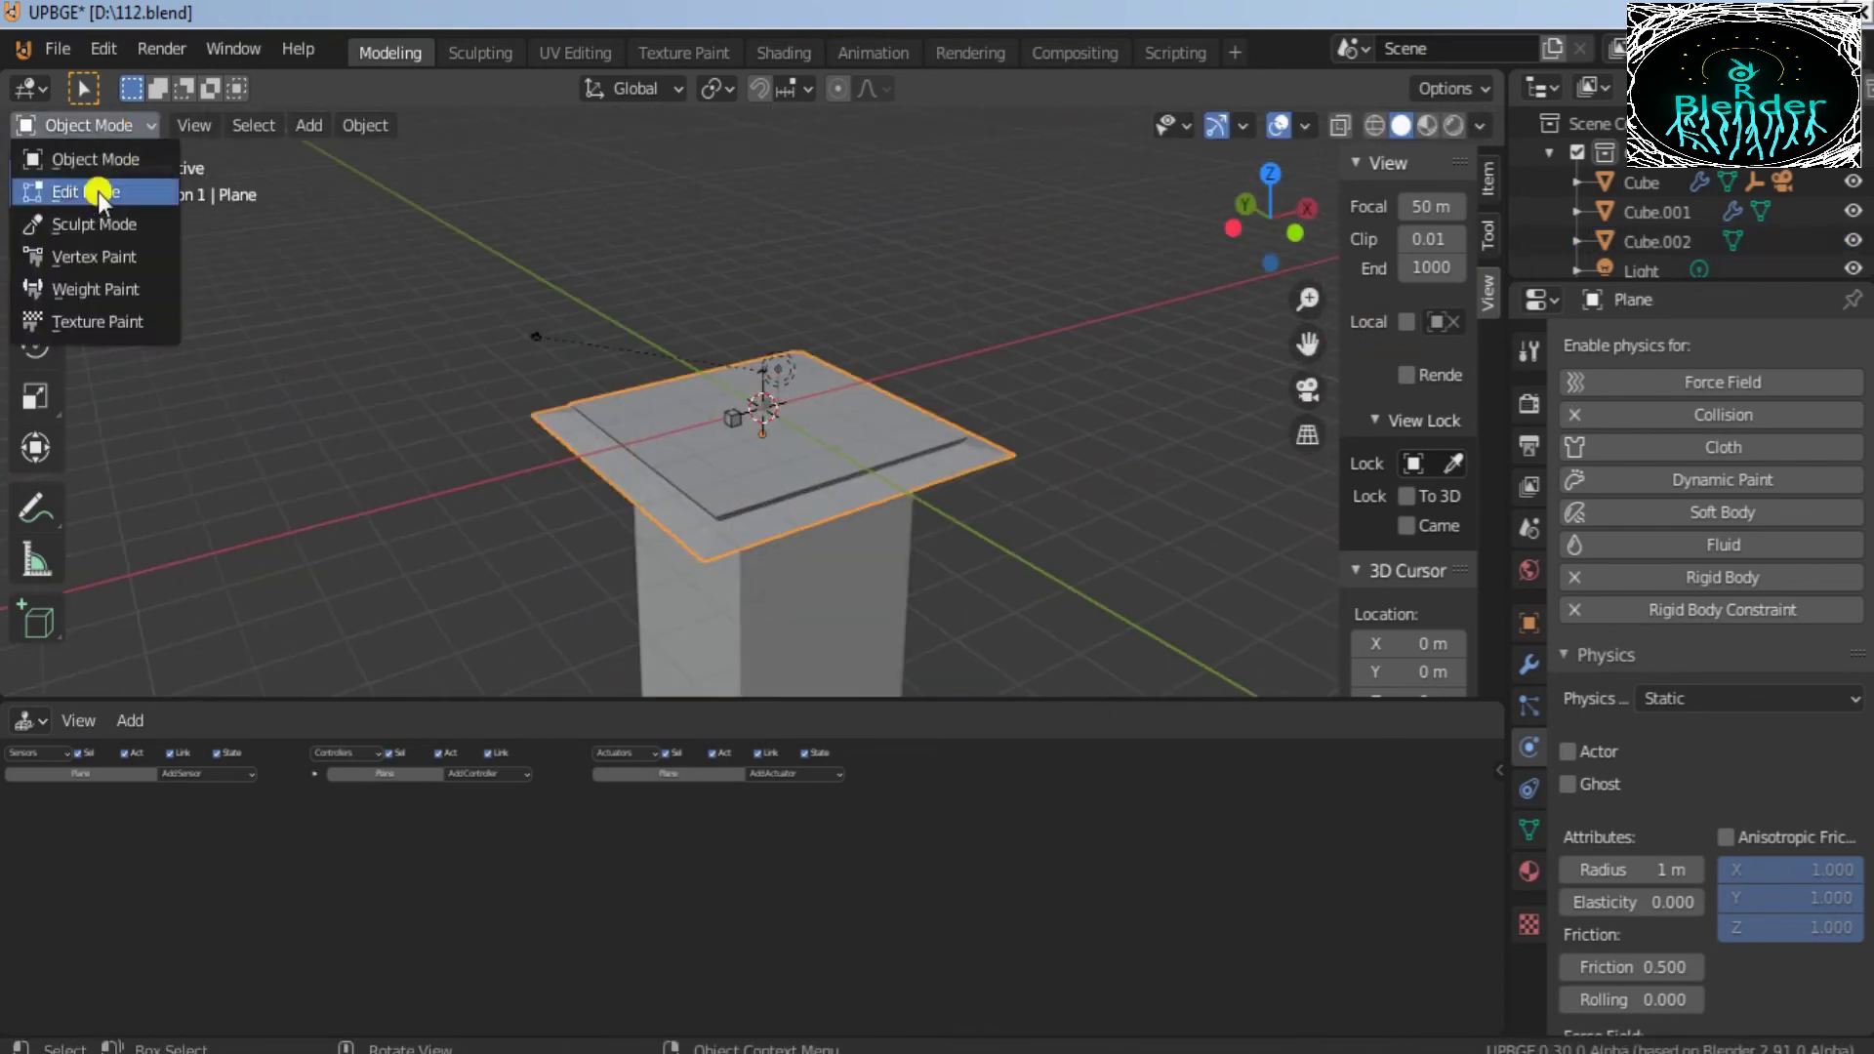
pyautogui.click(101, 192)
pyautogui.keyDown('shift'); pyautogui.click(808, 512); pyautogui.keyUp('shift')
pyautogui.keyDown('shift'); pyautogui.click(673, 507); pyautogui.keyUp('shift')
pyautogui.moveTo(1269, 225); pyautogui.dragTo(249, 274)
pyautogui.keyDown('shift'); pyautogui.click(723, 508); pyautogui.keyUp('shift')
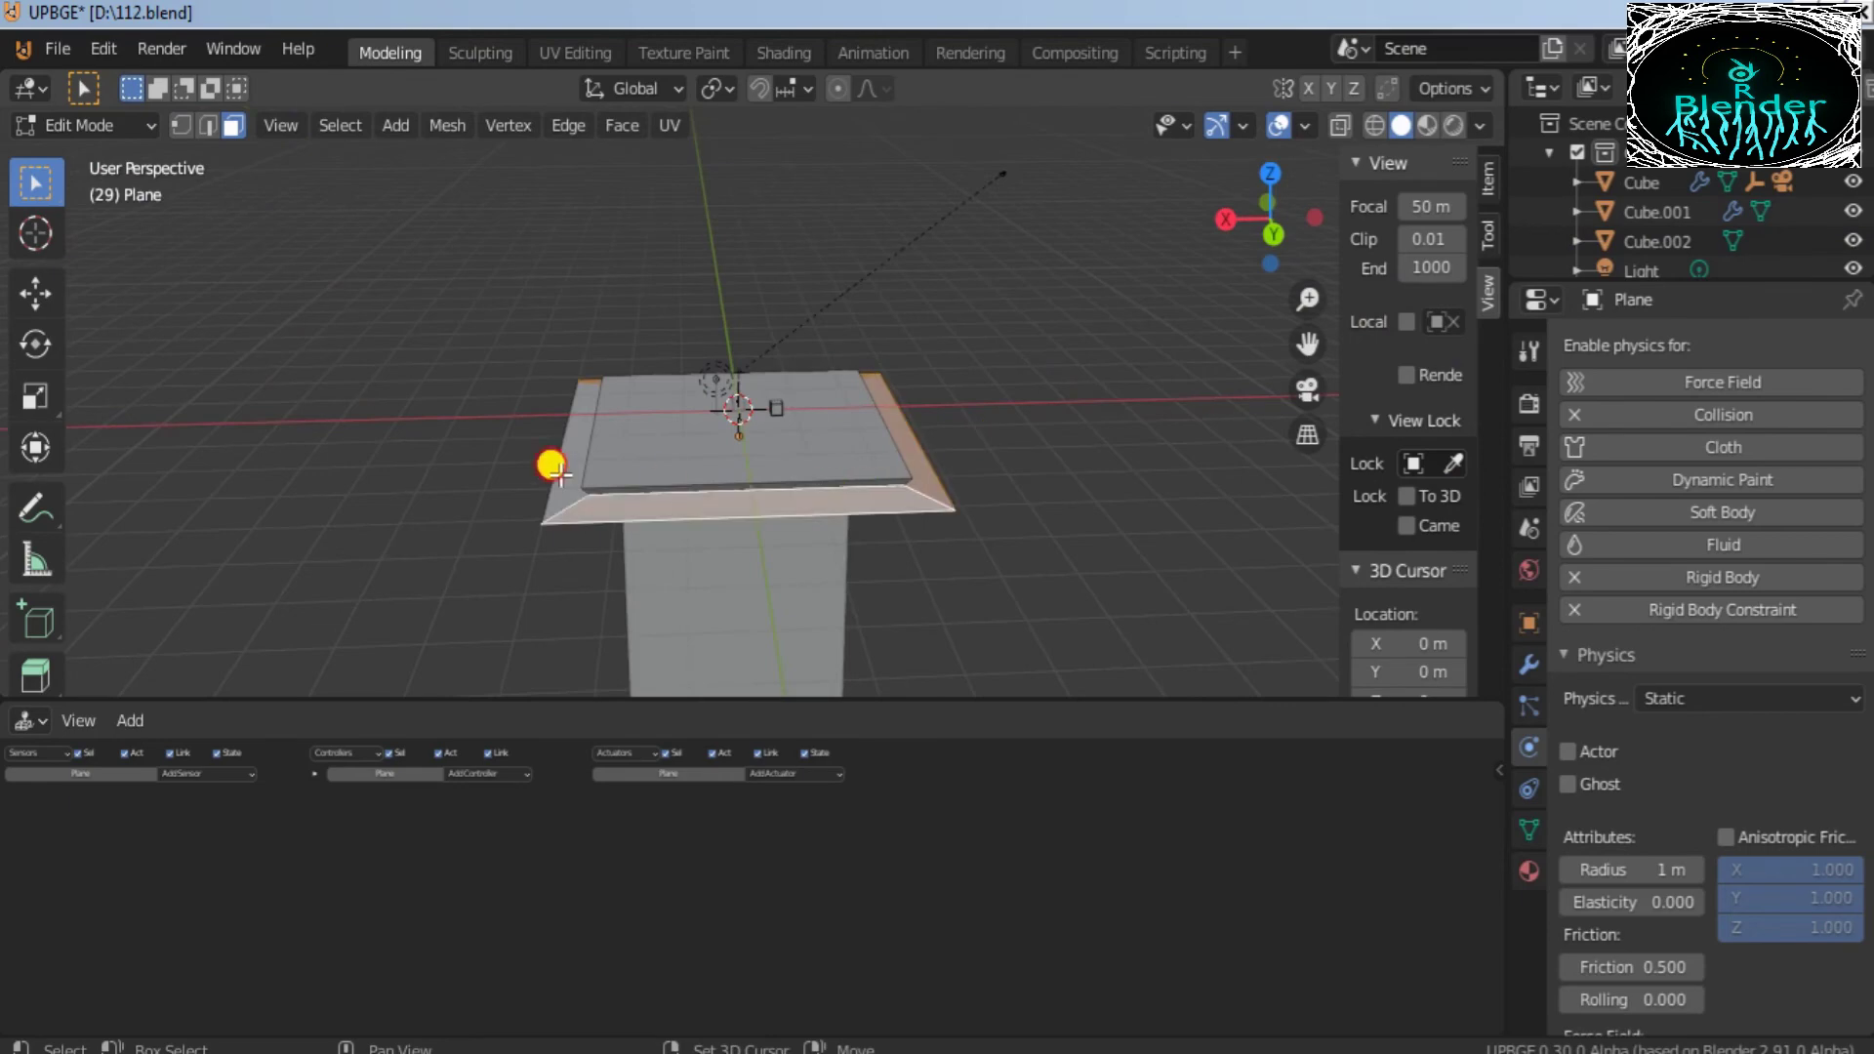
pyautogui.keyDown('shift'); pyautogui.click(563, 477); pyautogui.keyUp('shift')
pyautogui.press('i')
pyautogui.click(1084, 553)
# Step: Add a second material to the platform with an Emission surface and a red color, and assign it to the inset border faces
pyautogui.click(1528, 871)
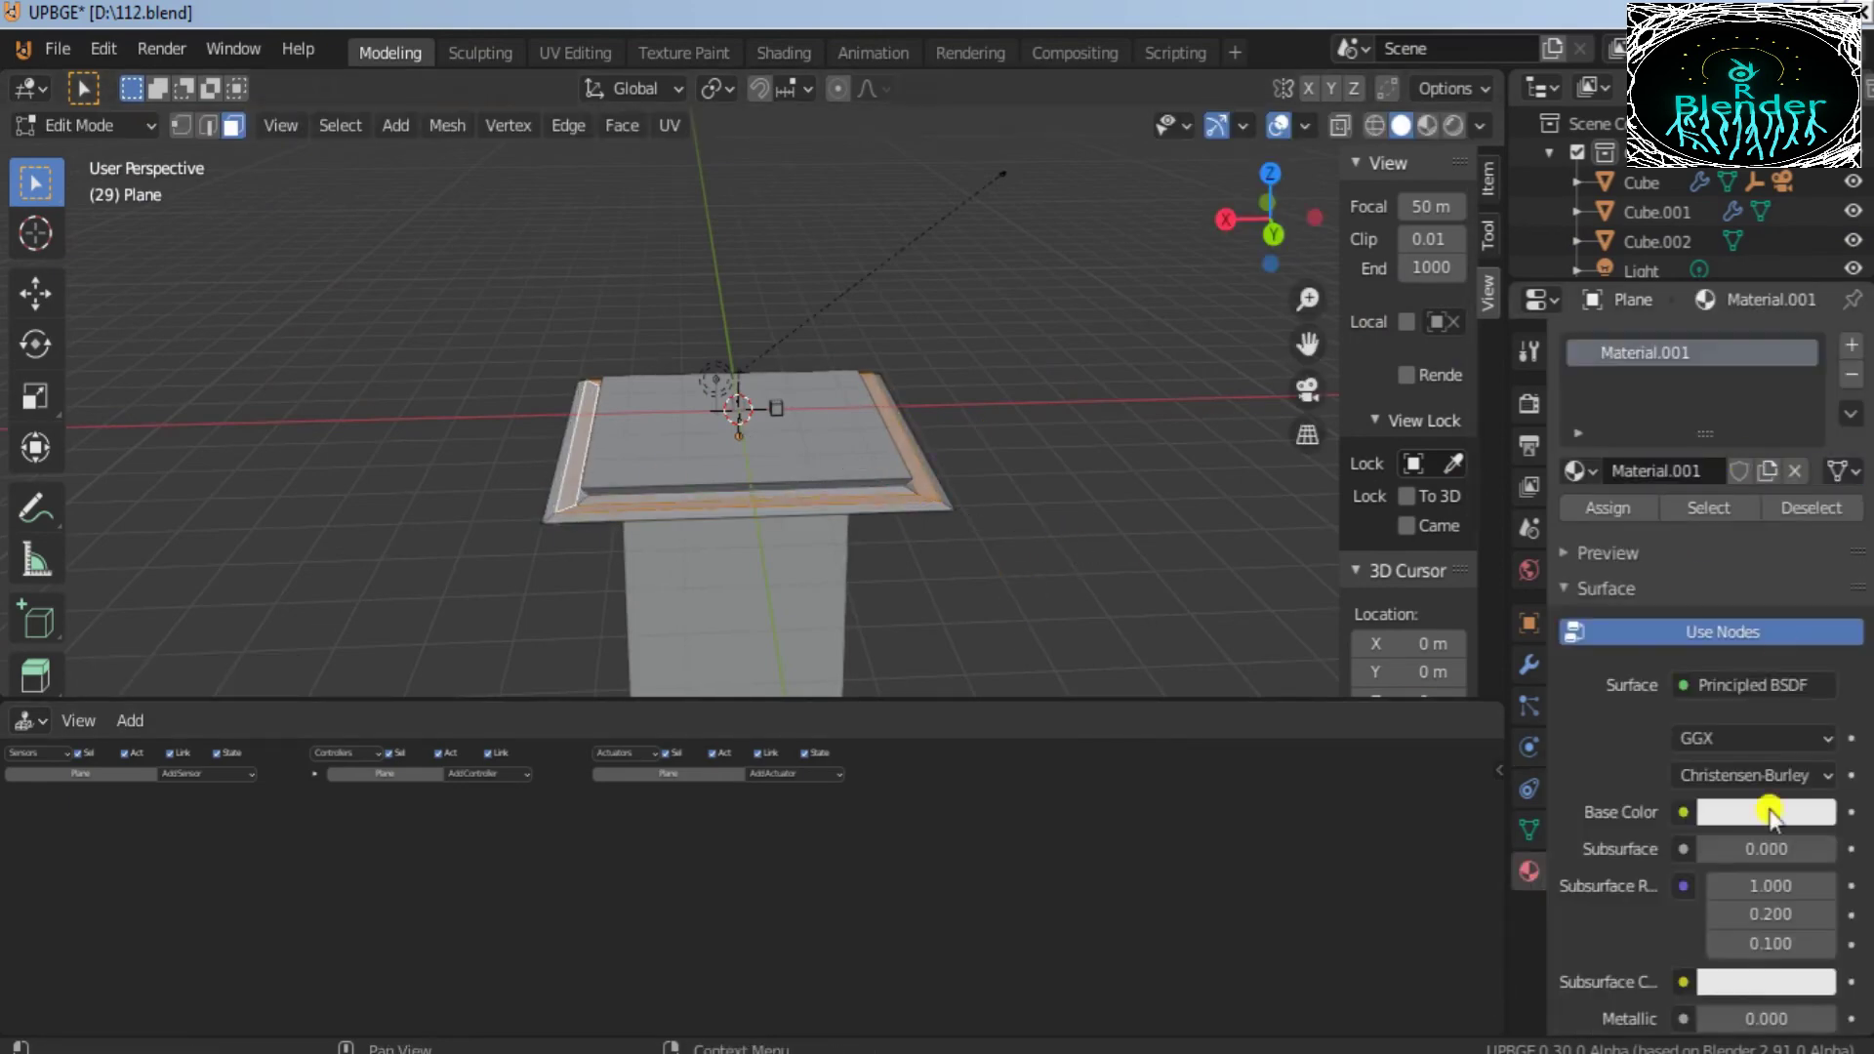
pyautogui.click(1855, 346)
pyautogui.click(1705, 535)
pyautogui.click(1747, 744)
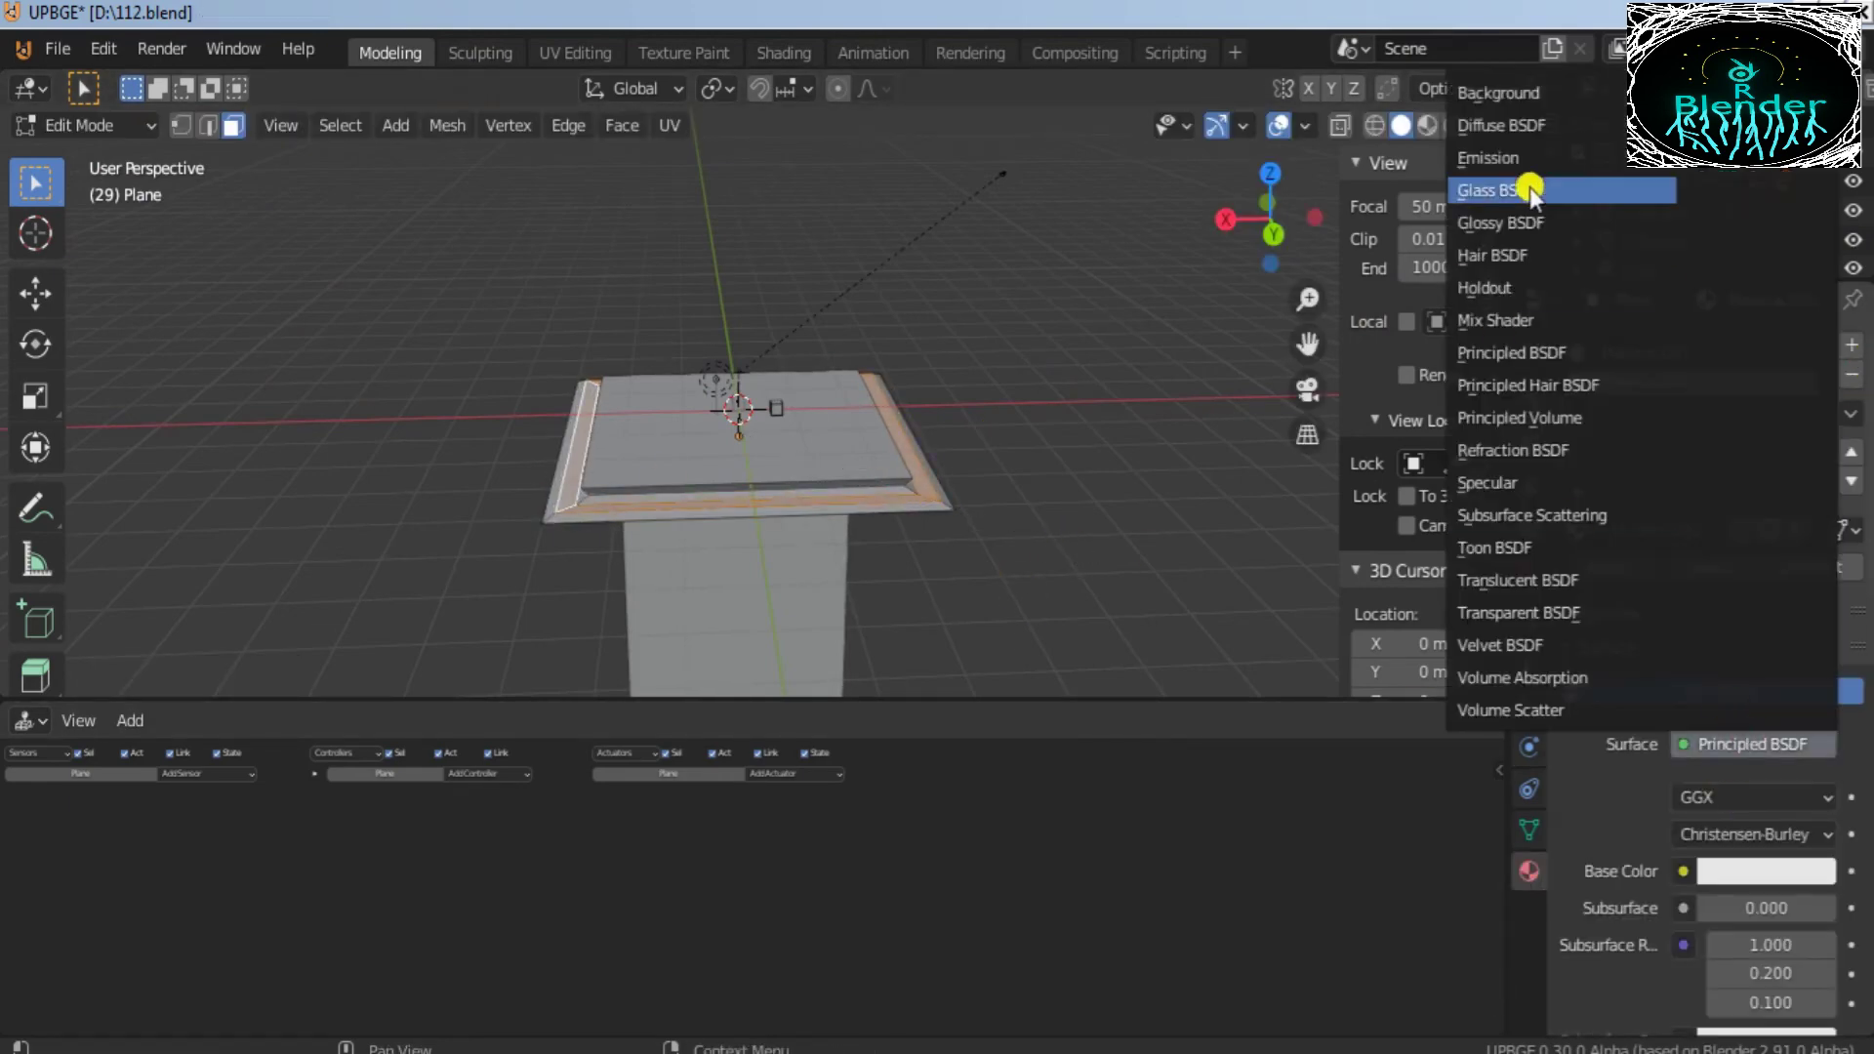
pyautogui.click(1498, 157)
pyautogui.click(1774, 802)
pyautogui.moveTo(1691, 580); pyautogui.dragTo(1687, 603)
pyautogui.click(1427, 128)
pyautogui.moveTo(1281, 244); pyautogui.dragTo(1331, 383)
pyautogui.click(1610, 566)
# Step: Inset the platform's large top face down to a small central square, assign it the red material, and return to Object Mode
pyautogui.moveTo(1251, 215); pyautogui.dragTo(1138, 122)
pyautogui.click(711, 501)
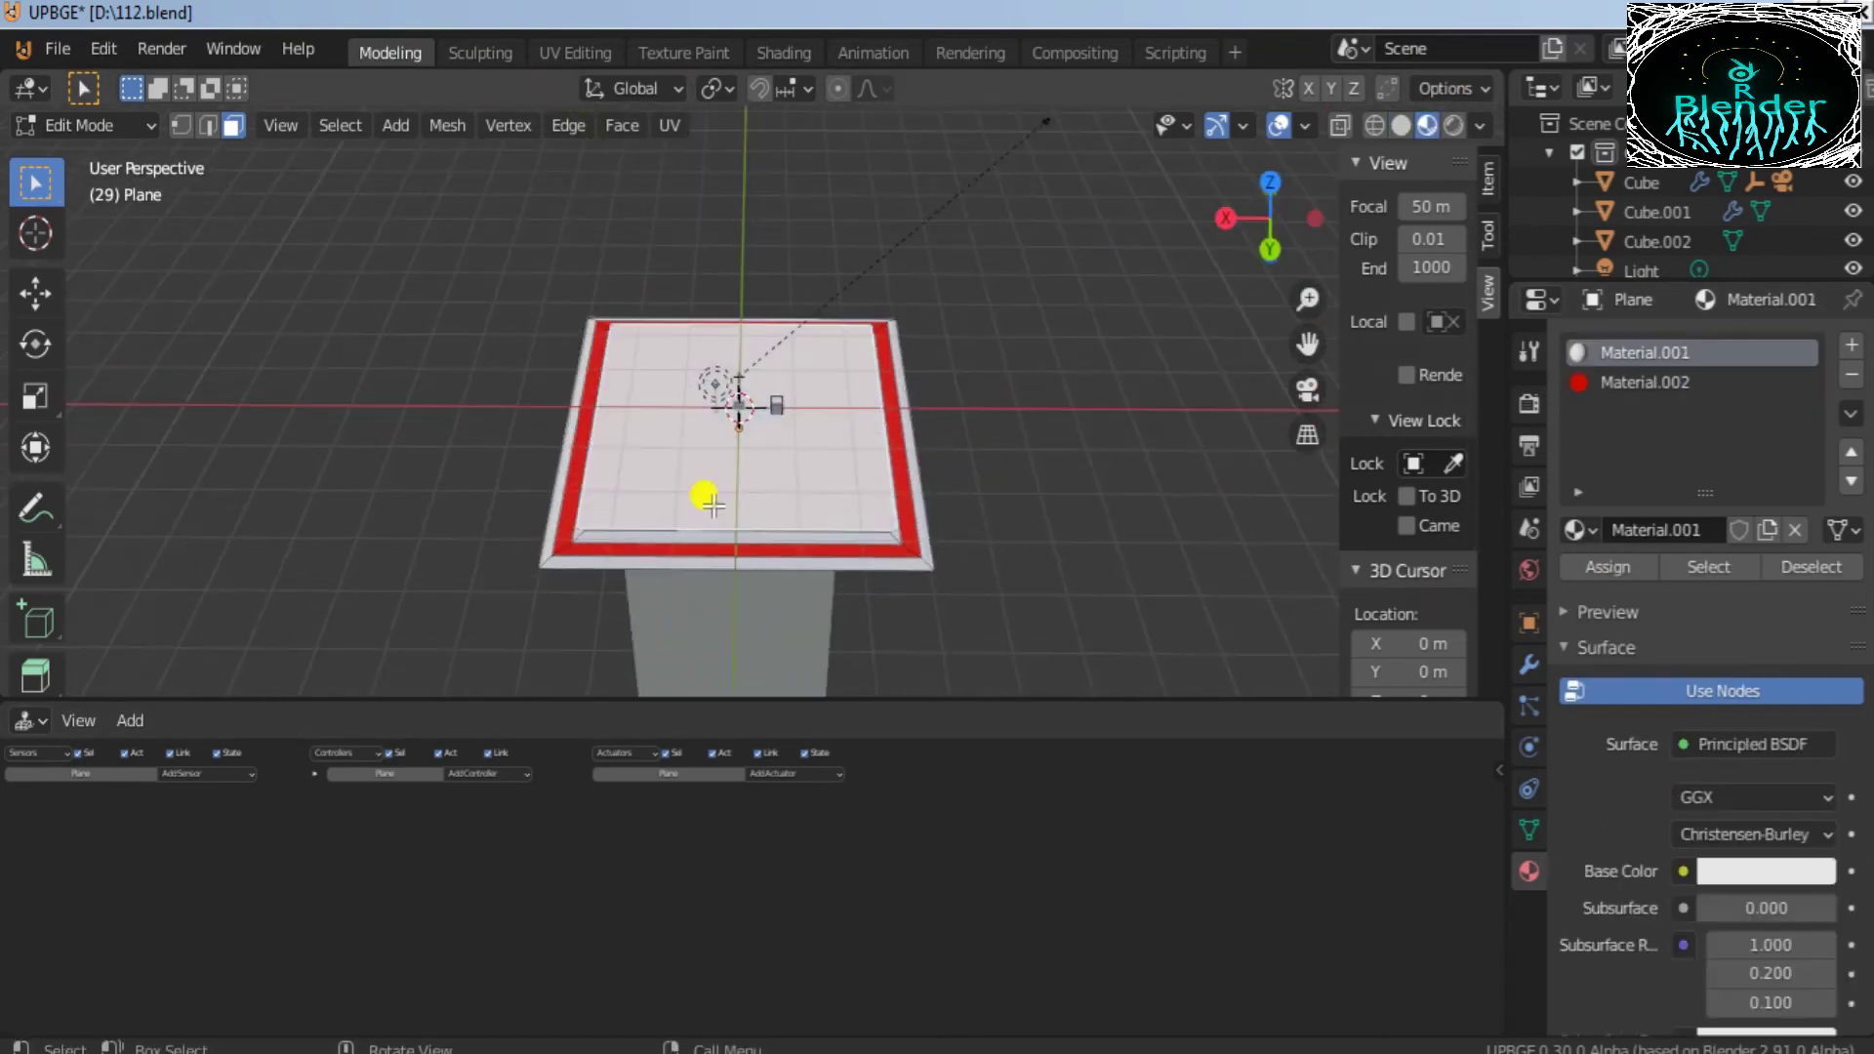
pyautogui.press('i')
pyautogui.click(966, 491)
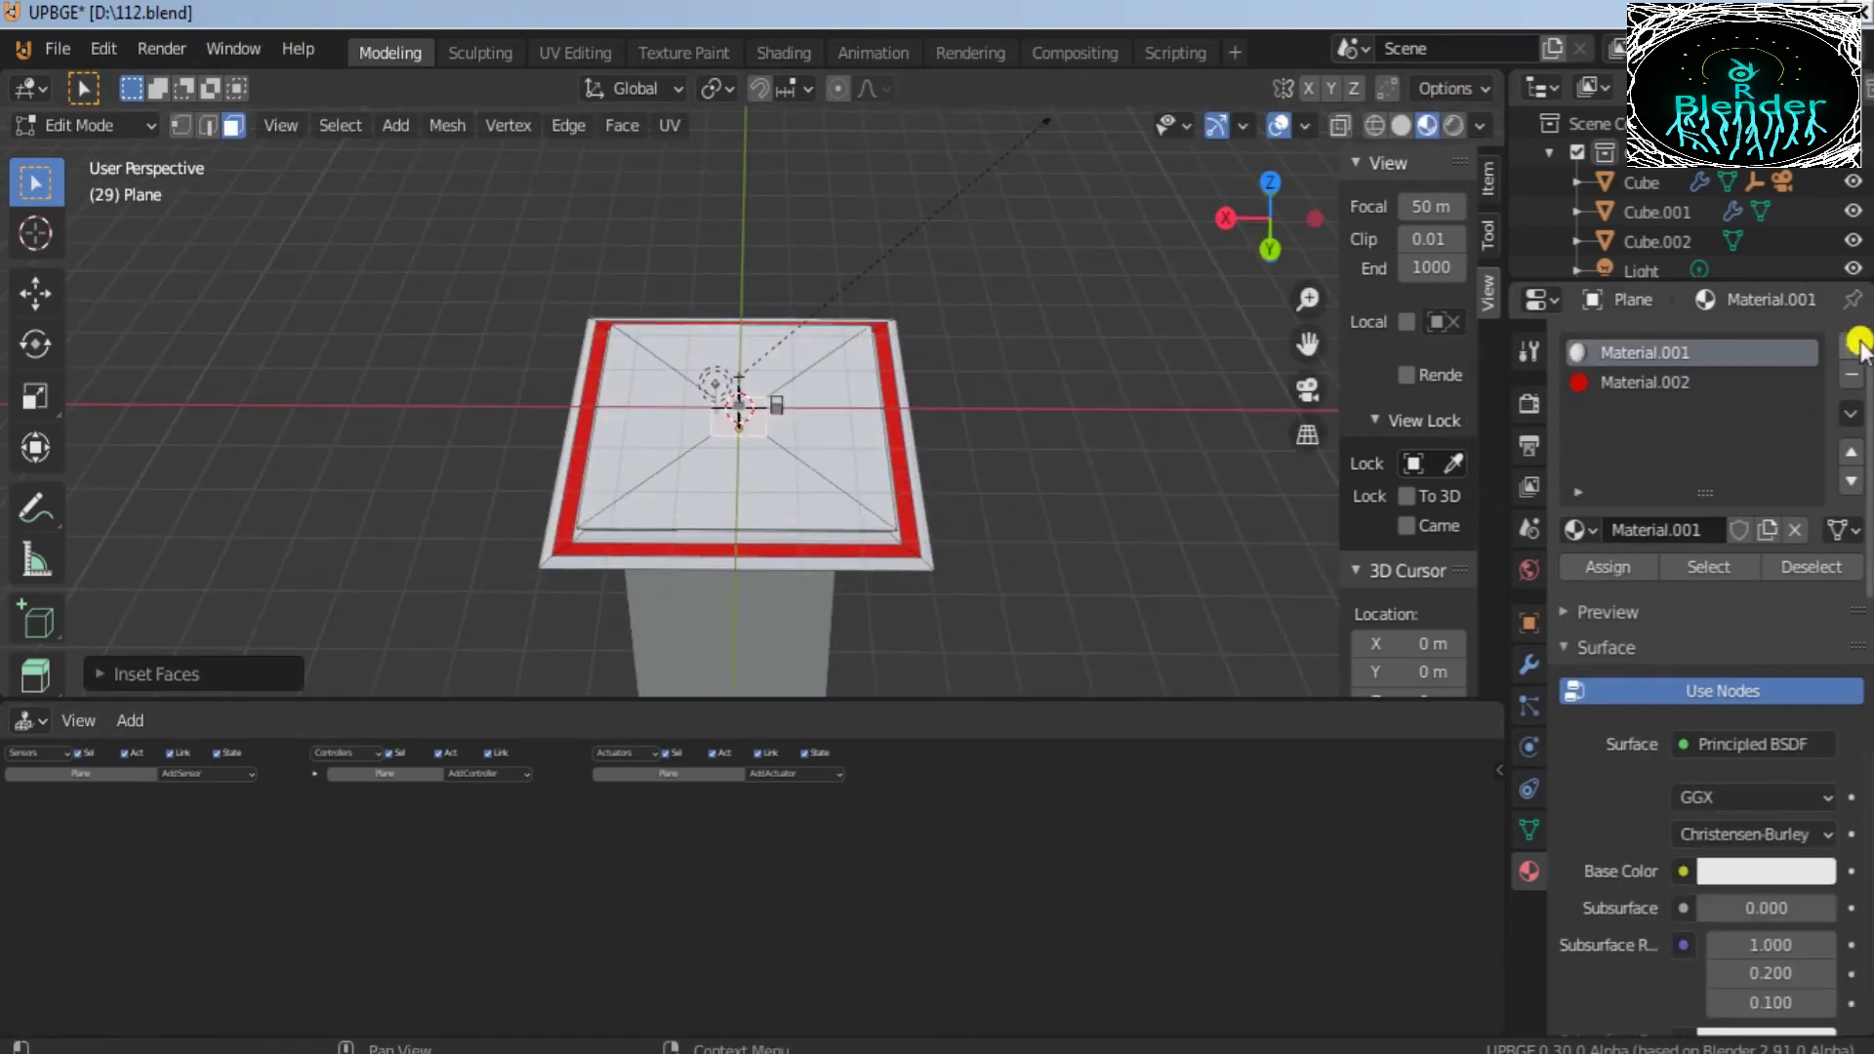
pyautogui.click(1645, 383)
pyautogui.click(1610, 566)
pyautogui.moveTo(1271, 227); pyautogui.dragTo(1465, 244)
pyautogui.click(1054, 351)
pyautogui.scroll(8, 849, 459)
pyautogui.click(86, 126)
pyautogui.click(76, 165)
# Step: Enter Edit Mode on the player cube and inset one of its side faces to create a thin frame
pyautogui.click(699, 415)
pyautogui.scroll(7, 1101, 344)
pyautogui.click(705, 432)
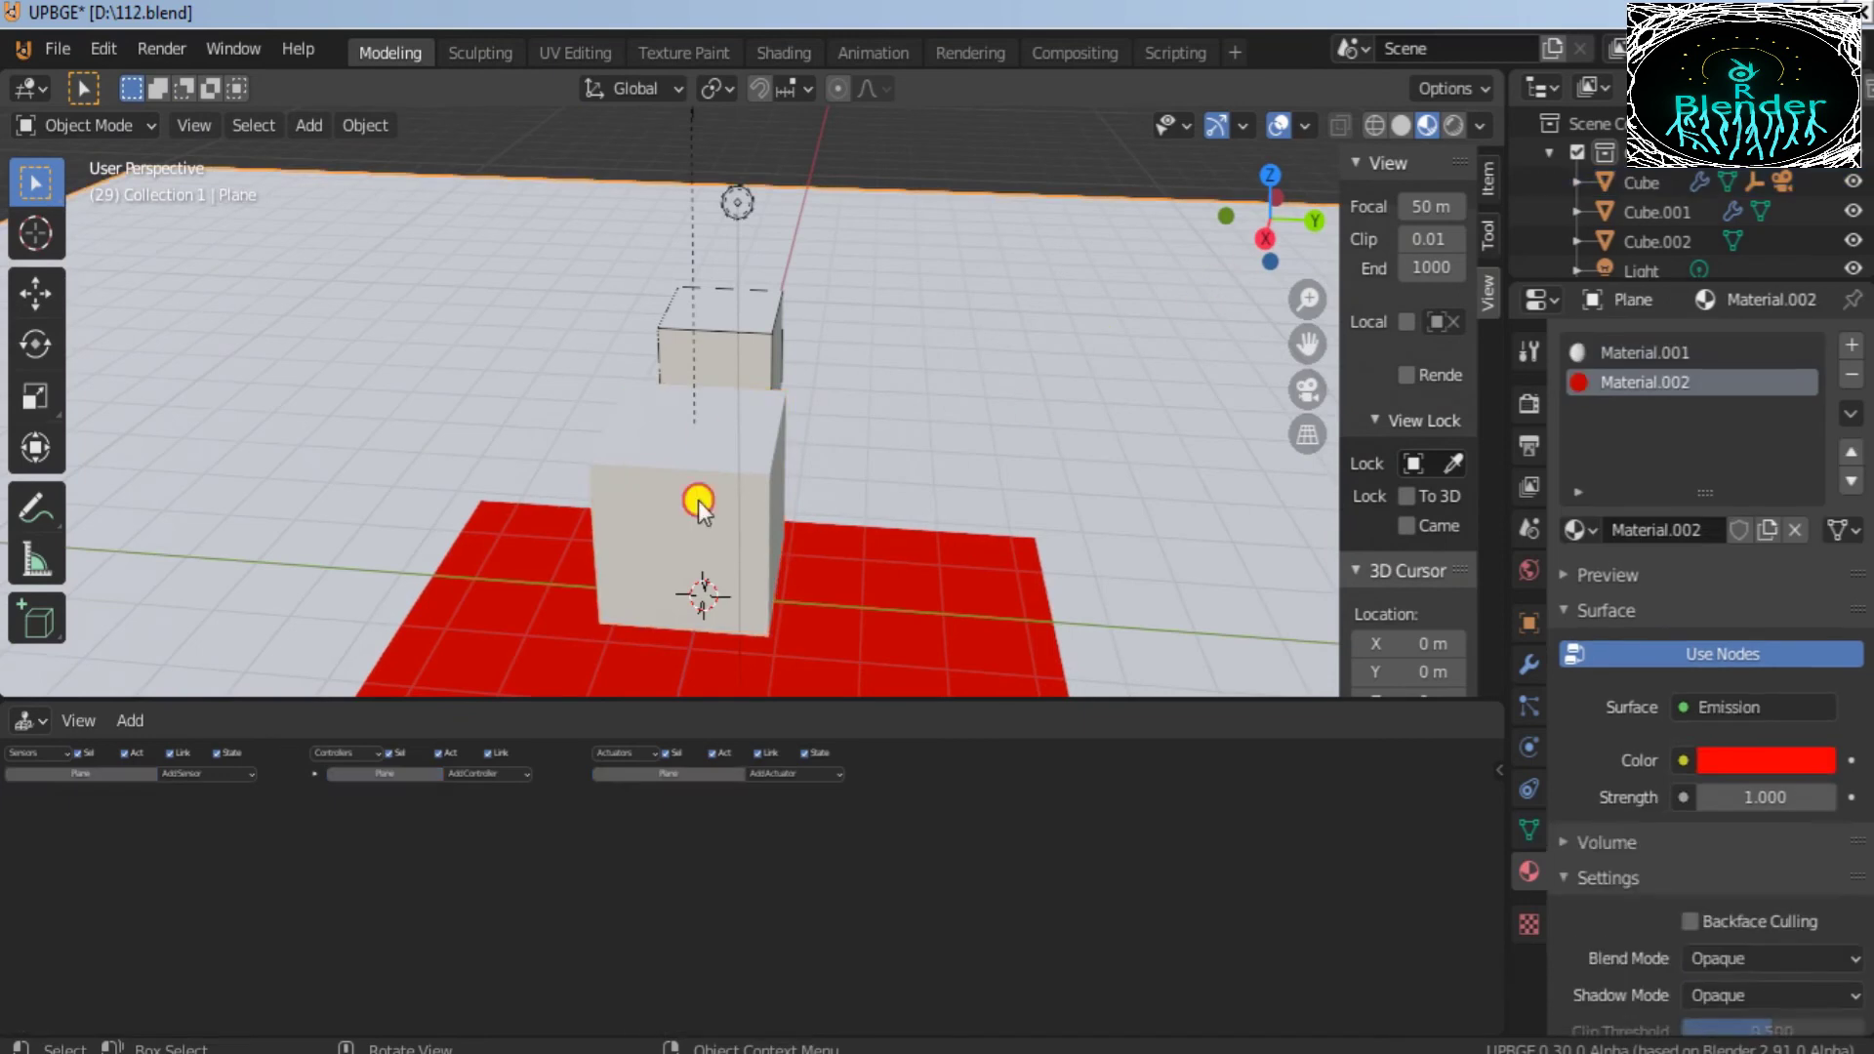
pyautogui.click(705, 431)
pyautogui.click(86, 125)
pyautogui.click(75, 197)
pyautogui.click(688, 532)
pyautogui.moveTo(1267, 240); pyautogui.dragTo(1332, 202)
pyautogui.press('u')
pyautogui.click(1079, 553)
pyautogui.press('u')
pyautogui.click(1193, 494)
pyautogui.press('i')
pyautogui.click(1127, 425)
# Step: Inset the player cube's remaining side faces with matching thin frames
pyautogui.moveTo(1267, 241); pyautogui.dragTo(1476, 234)
pyautogui.click(863, 455)
pyautogui.press('i')
pyautogui.click(1030, 472)
pyautogui.click(877, 439)
pyautogui.press('i')
pyautogui.click(1017, 481)
pyautogui.moveTo(1271, 227); pyautogui.dragTo(29, 212)
pyautogui.press('s')
pyautogui.click(970, 457)
pyautogui.moveTo(1271, 230); pyautogui.dragTo(1476, 242)
pyautogui.click(527, 464)
pyautogui.press('i')
pyautogui.click(779, 488)
# Step: Inset the player cube's top face twice to create a frame and a small central square
pyautogui.moveTo(1268, 243); pyautogui.dragTo(1317, 320)
pyautogui.click(613, 382)
pyautogui.press('i')
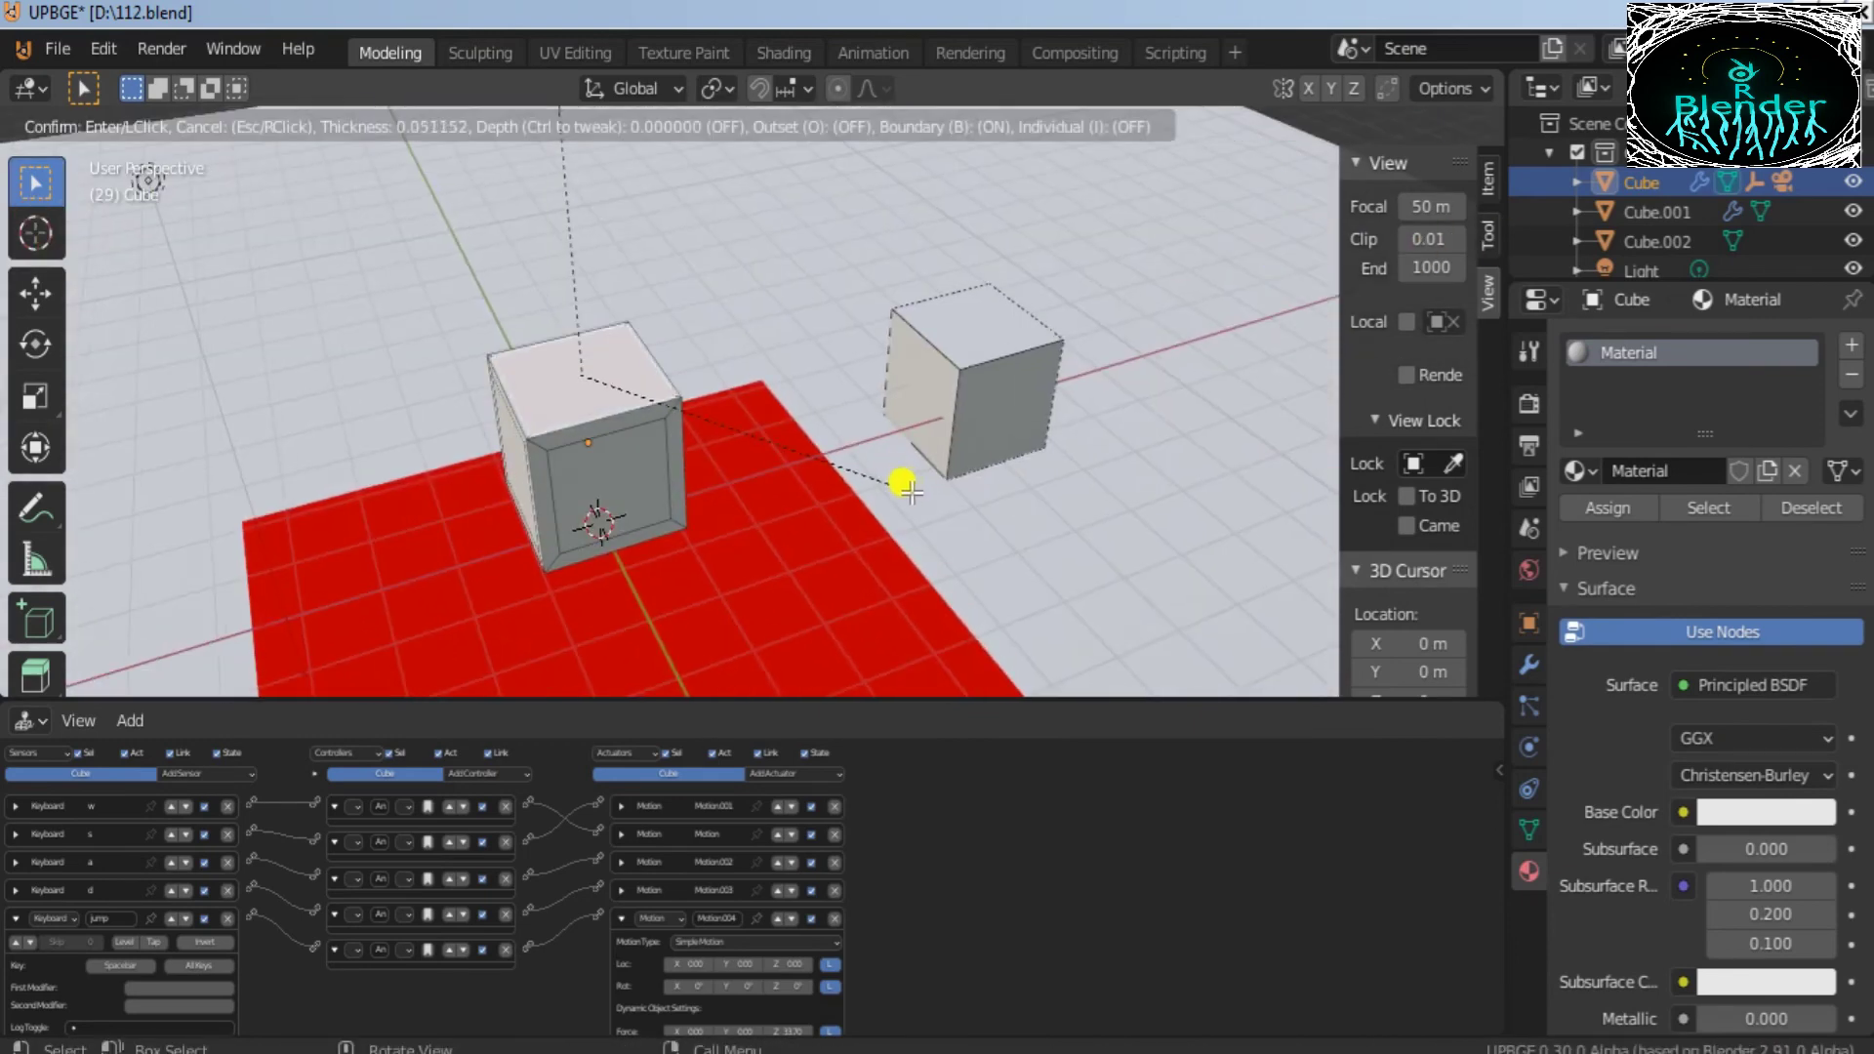
pyautogui.click(851, 478)
pyautogui.press('i')
pyautogui.click(848, 473)
# Step: Inset the player cube's bottom face twice to match its top face
pyautogui.moveTo(1101, 327); pyautogui.dragTo(639, 476, button='middle')
pyautogui.click(643, 478)
pyautogui.press('i')
pyautogui.click(836, 598)
pyautogui.press('i')
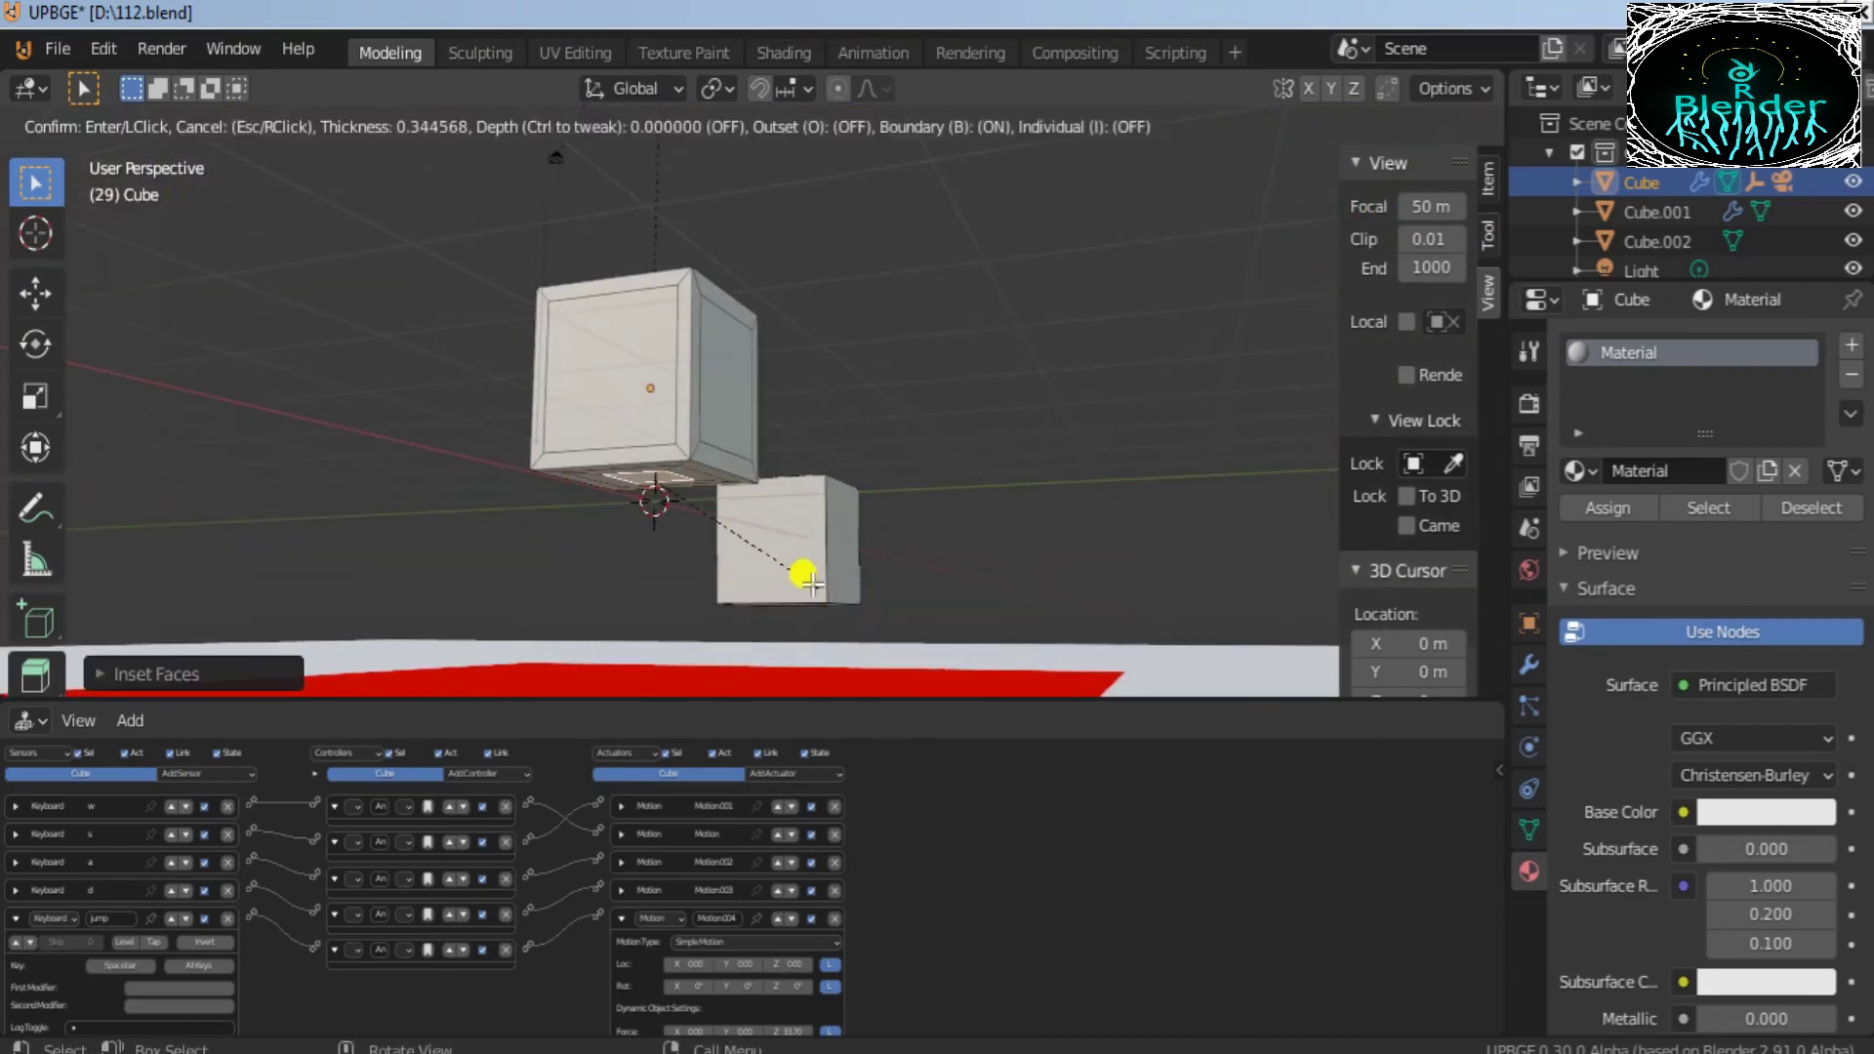
pyautogui.click(781, 532)
# Step: Extend the face selection on the player cube to the frame strips along its vertical edges and the top's central square
pyautogui.keyDown('shift'); pyautogui.click(694, 402); pyautogui.keyUp('shift')
pyautogui.moveTo(1216, 239); pyautogui.dragTo(1386, 288)
pyautogui.keyDown('shift'); pyautogui.click(784, 449); pyautogui.keyUp('shift')
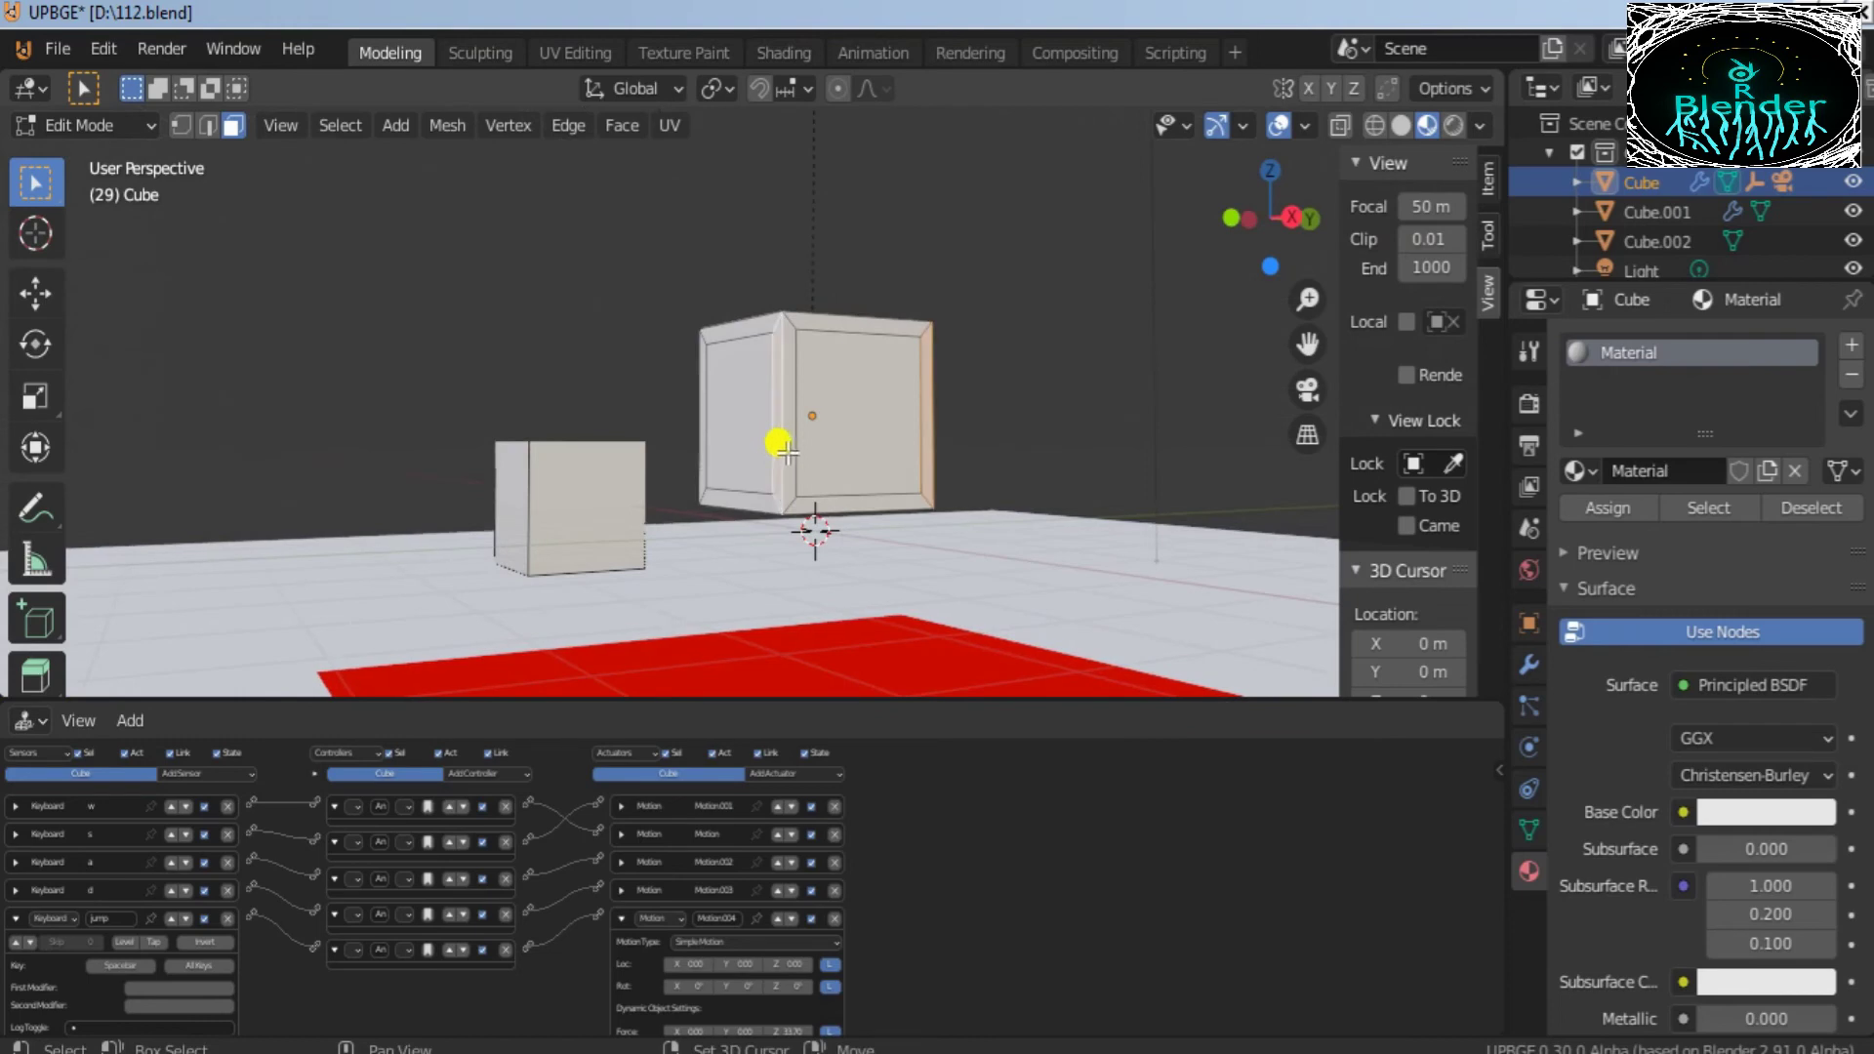
pyautogui.moveTo(1230, 234); pyautogui.dragTo(1386, 269)
pyautogui.keyDown('shift'); pyautogui.click(886, 437); pyautogui.keyUp('shift')
pyautogui.moveTo(1232, 235); pyautogui.dragTo(1415, 255)
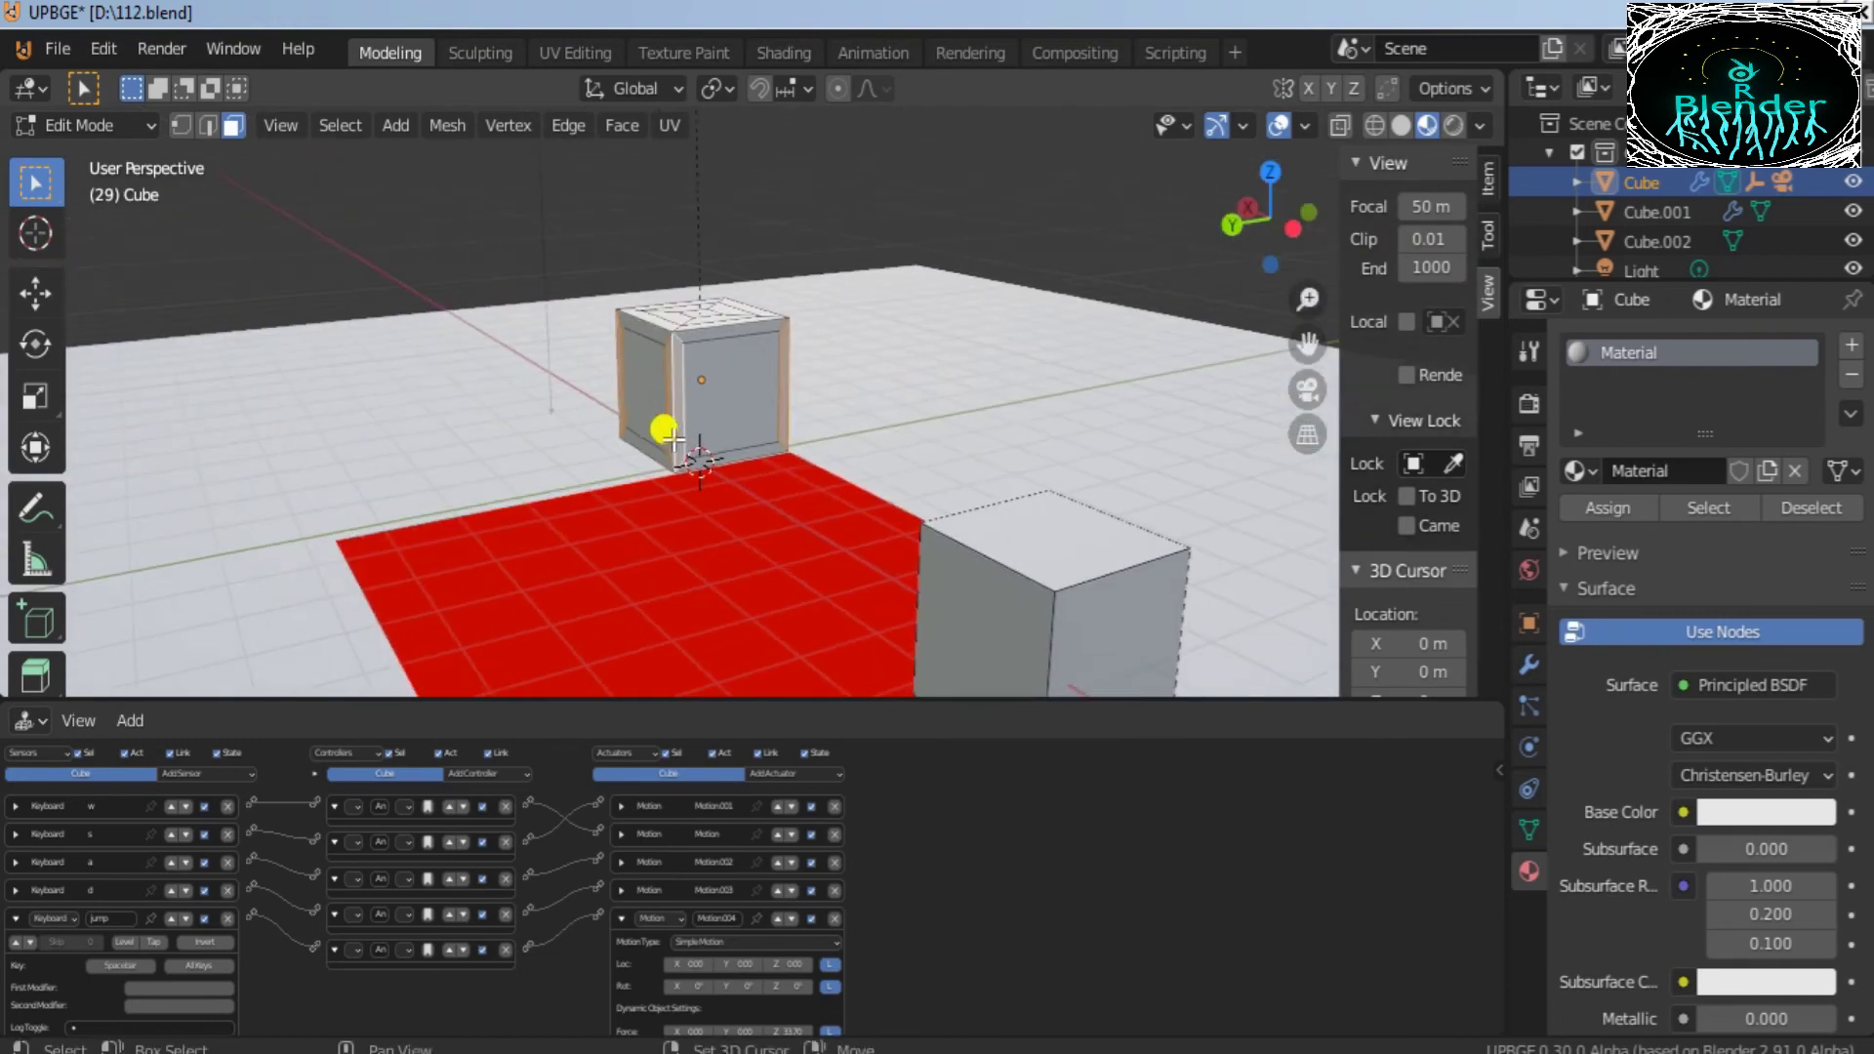
pyautogui.moveTo(1249, 231); pyautogui.dragTo(1271, 344)
pyautogui.keyDown('shift'); pyautogui.click(716, 249); pyautogui.keyUp('shift')
# Step: Add a second material to the player cube with an Emission surface and a cyan color for the selected faces
pyautogui.click(1851, 344)
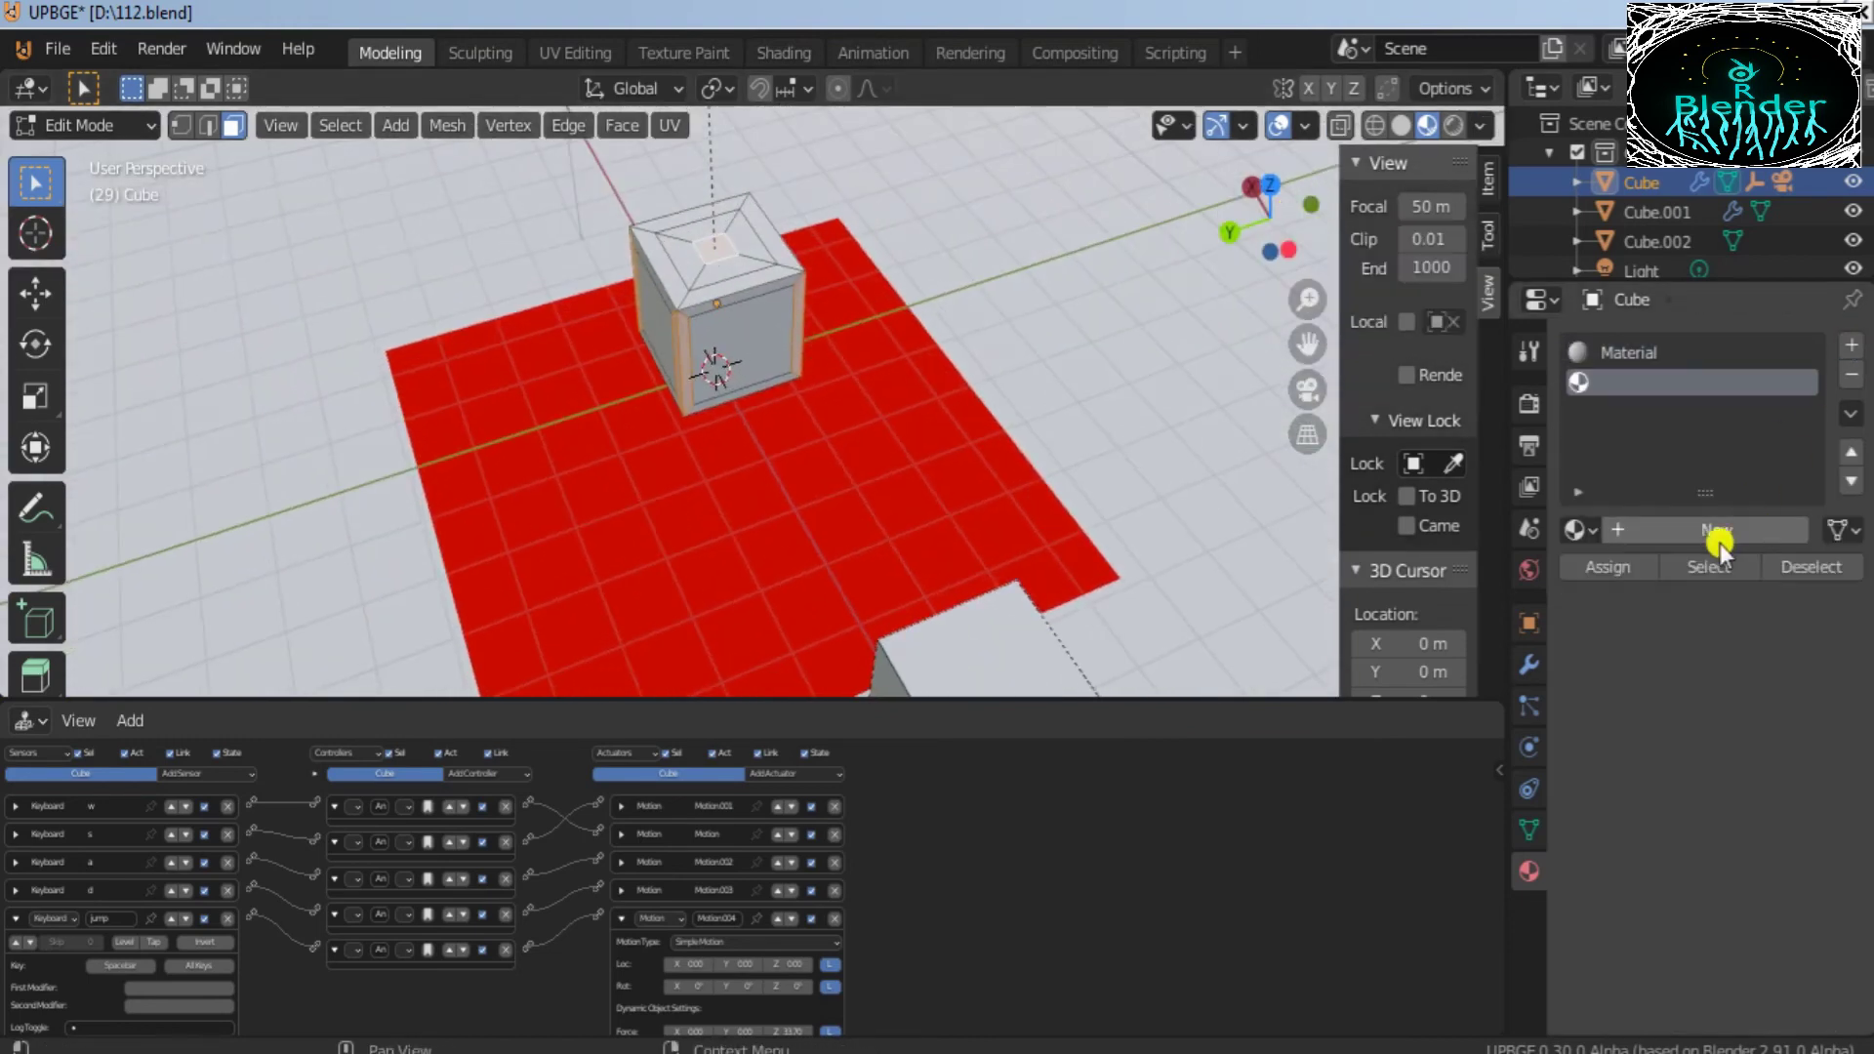
pyautogui.click(1753, 528)
pyautogui.click(1736, 750)
pyautogui.click(1501, 163)
pyautogui.click(1742, 751)
pyautogui.click(1773, 796)
pyautogui.moveTo(1699, 430); pyautogui.dragTo(1699, 363)
# Step: Return to Object Mode and delete the old plain second cube
pyautogui.scroll(-7, 977, 372)
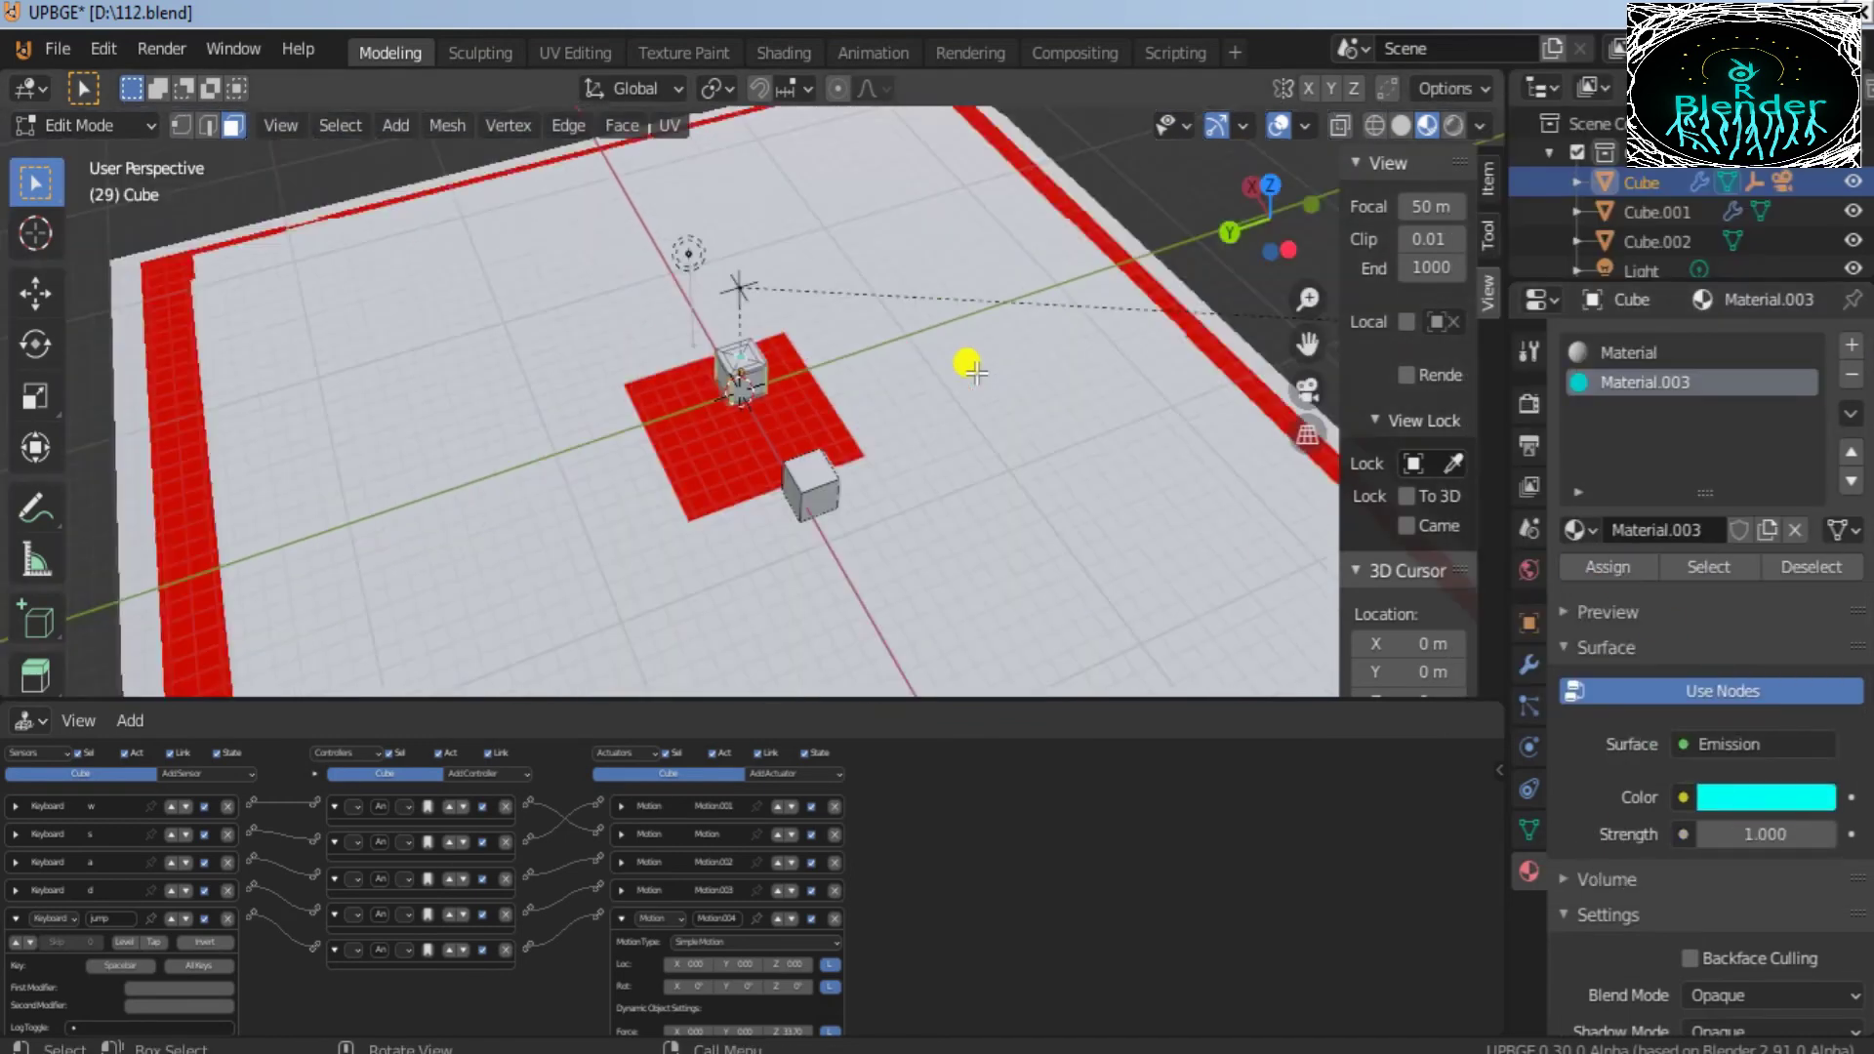
pyautogui.click(86, 126)
pyautogui.click(88, 160)
pyautogui.click(799, 476)
pyautogui.press('x')
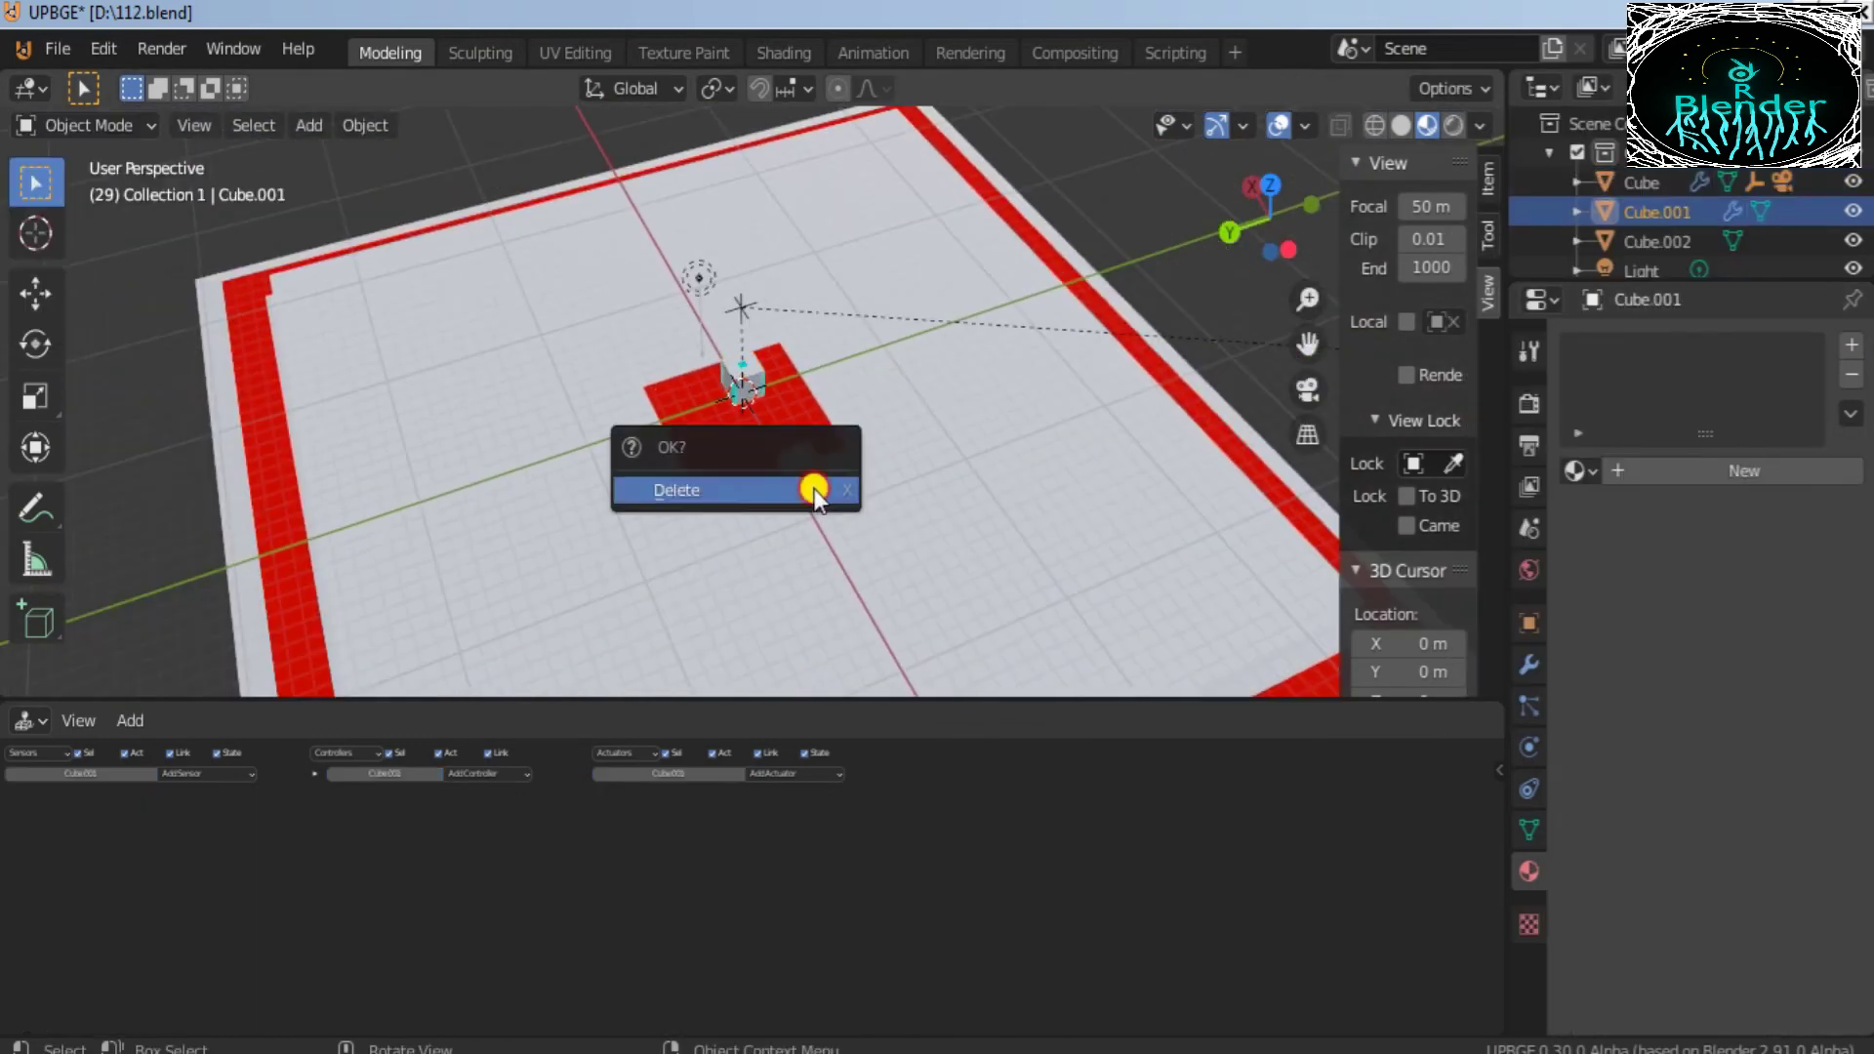
pyautogui.click(814, 490)
# Step: Duplicate the detailed player cube, leaving the copy at the original's location
pyautogui.scroll(2, 1036, 386)
pyautogui.scroll(-6, 1037, 386)
pyautogui.moveTo(1273, 210); pyautogui.dragTo(1373, 249)
pyautogui.scroll(2, 924, 408)
pyautogui.scroll(-2, 925, 408)
pyautogui.scroll(-1, 1091, 306)
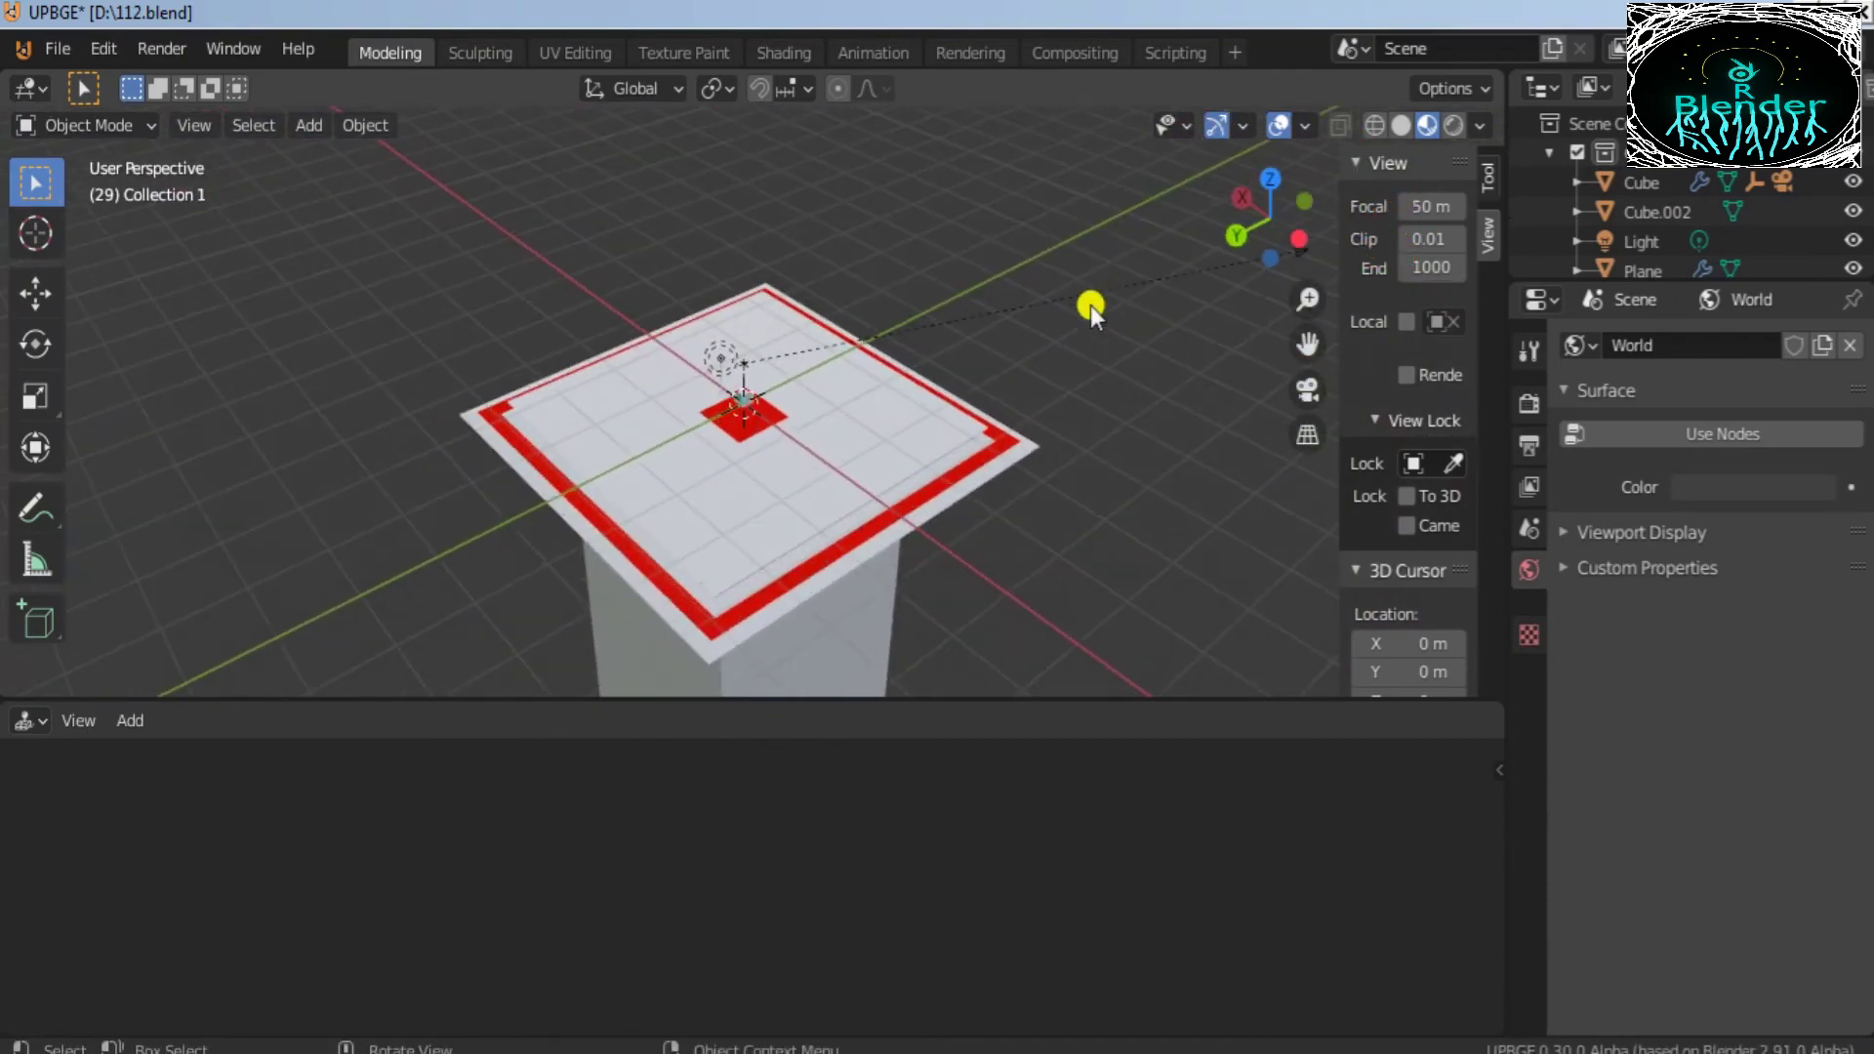
pyautogui.click(740, 400)
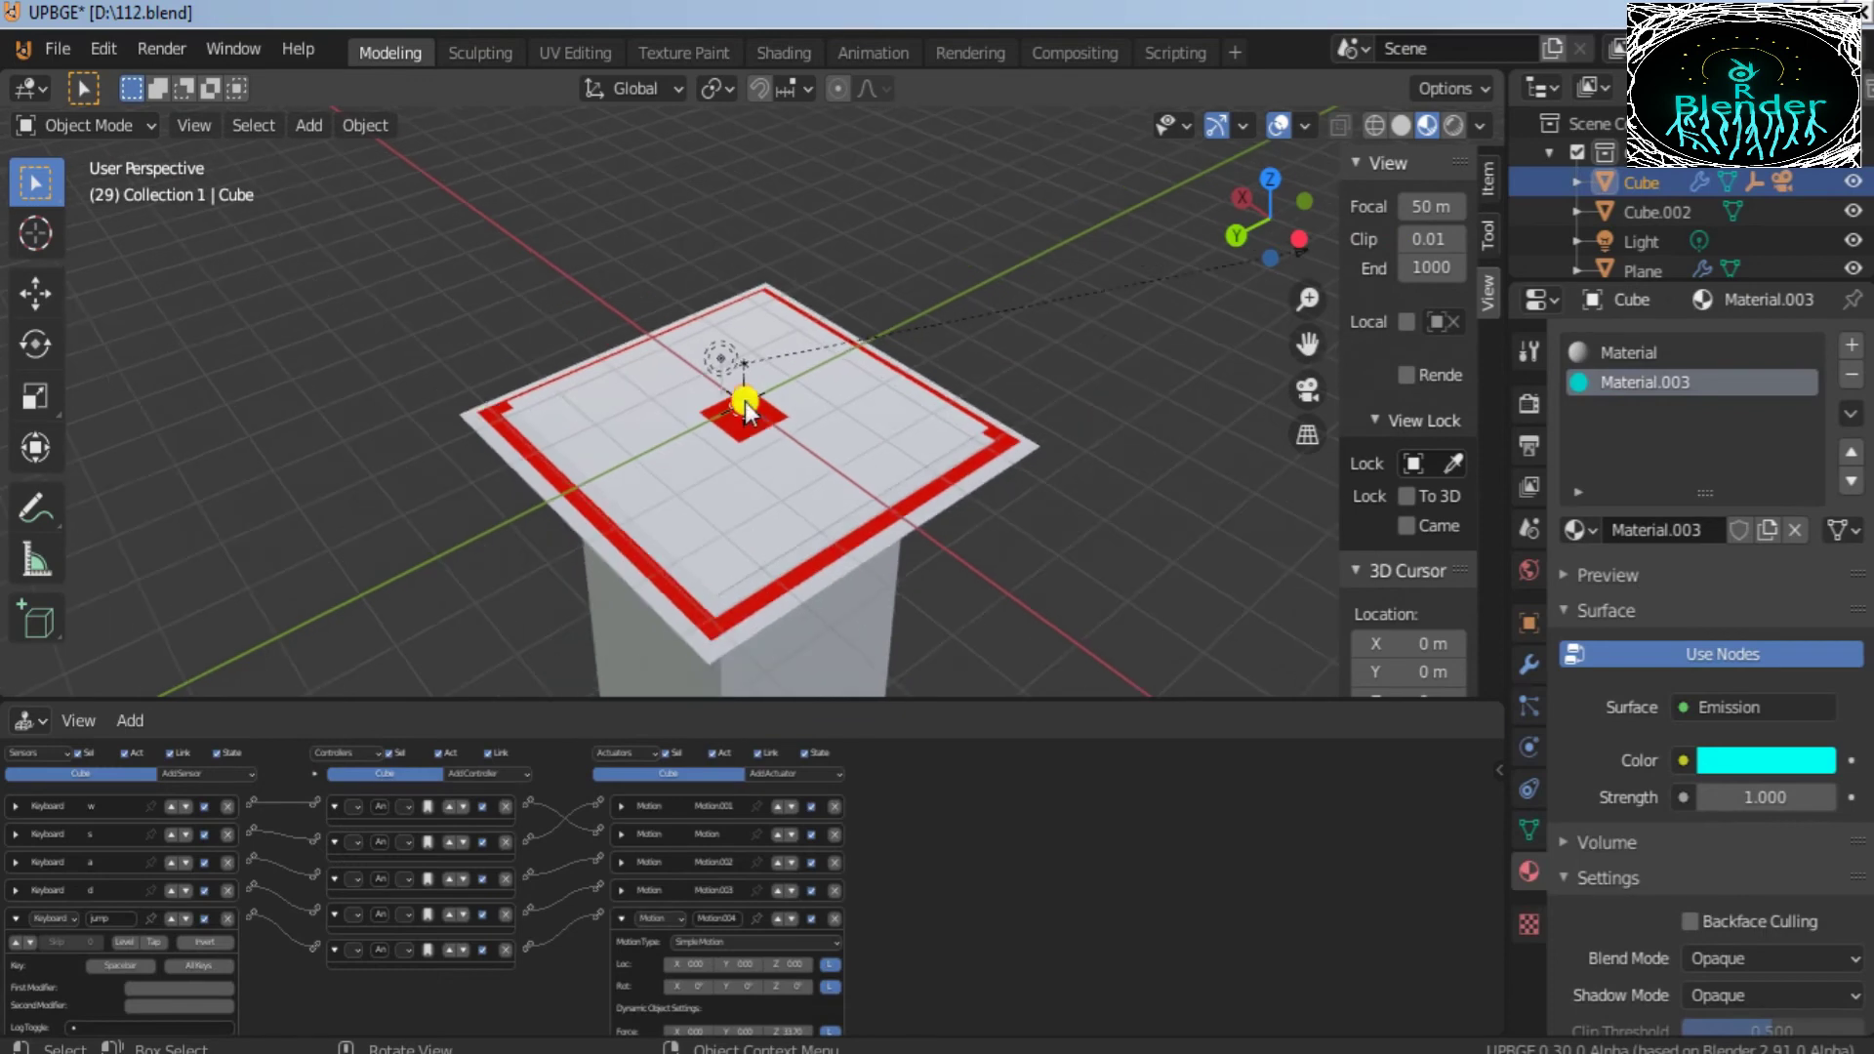
pyautogui.click(747, 401)
pyautogui.hotkey('shift', 'd')
pyautogui.rightClick(785, 384)
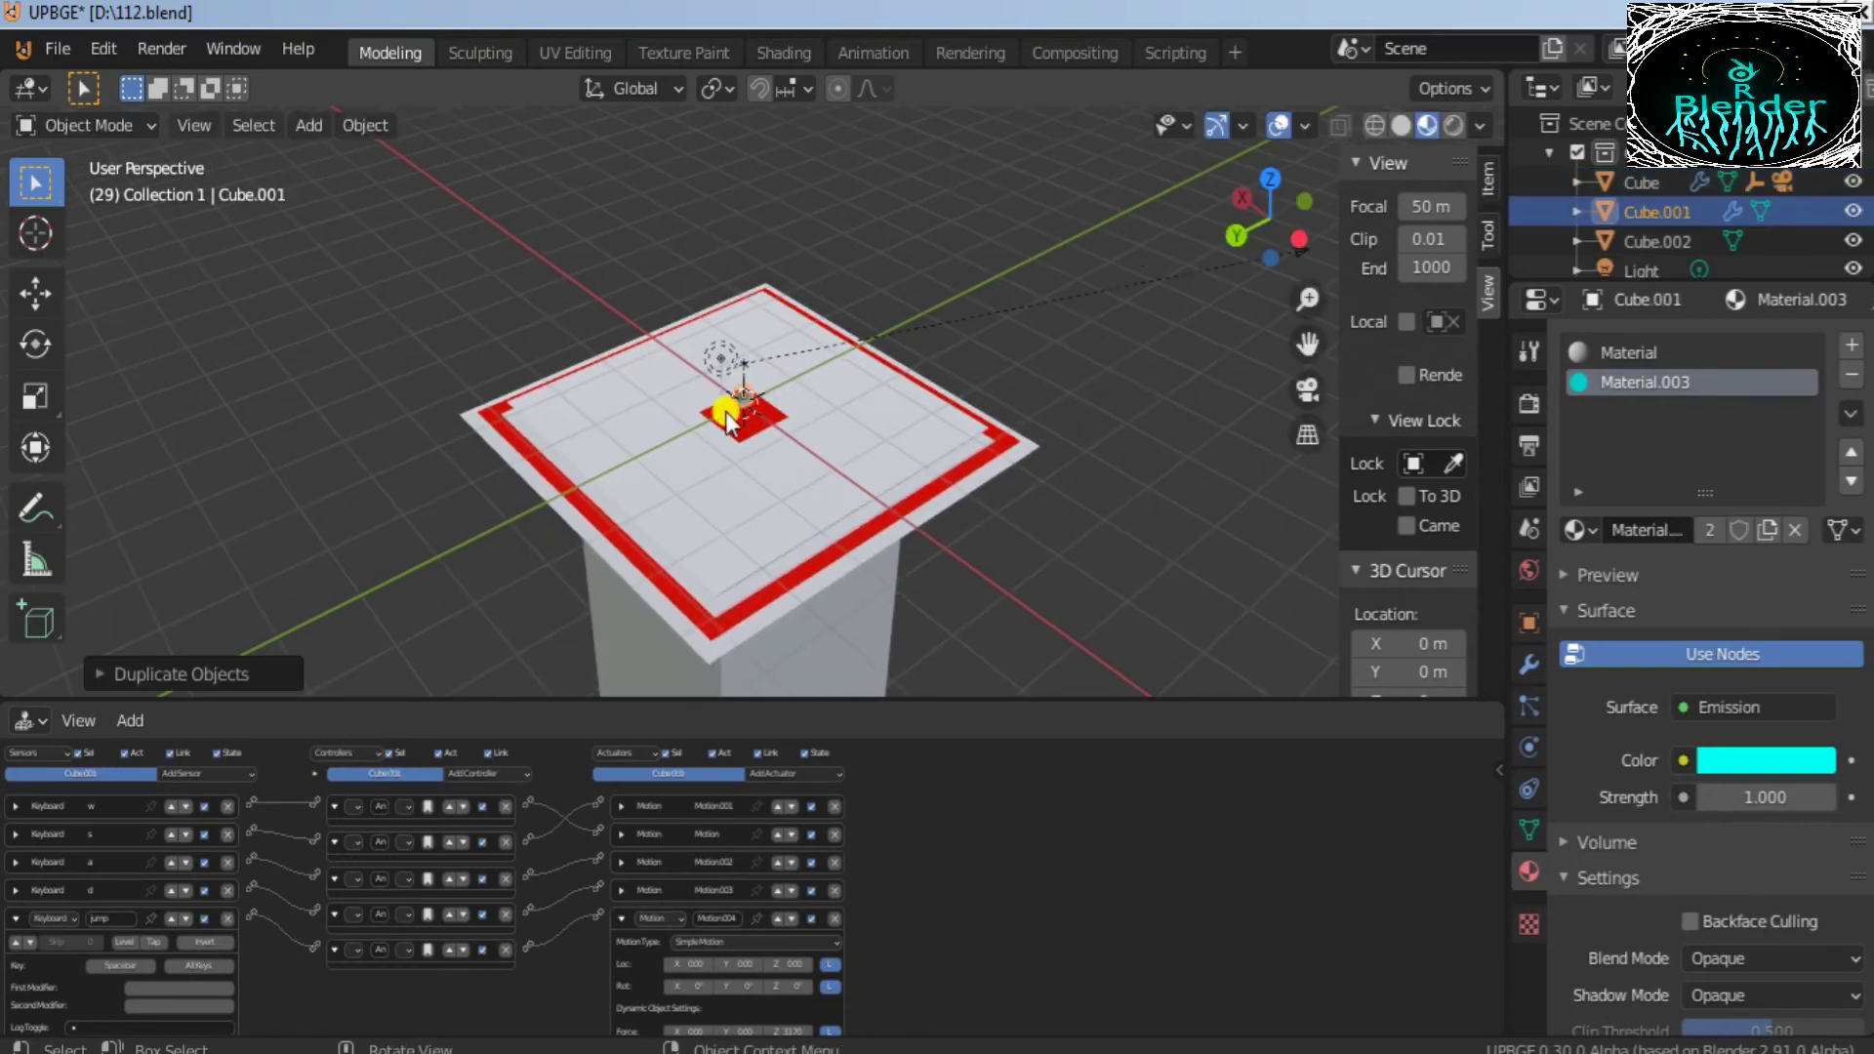
# Step: Move the duplicated cube apart from the player cube on the platform's red central square
pyautogui.press('g')
pyautogui.rightClick(783, 400)
pyautogui.press('g')
pyautogui.rightClick(744, 398)
pyautogui.scroll(10, 781, 412)
pyautogui.click(729, 385)
pyautogui.press('g')
pyautogui.rightClick(609, 408)
pyautogui.click(711, 368)
pyautogui.press('g')
pyautogui.rightClick(675, 383)
pyautogui.click(674, 377)
pyautogui.press('g')
pyautogui.rightClick(747, 432)
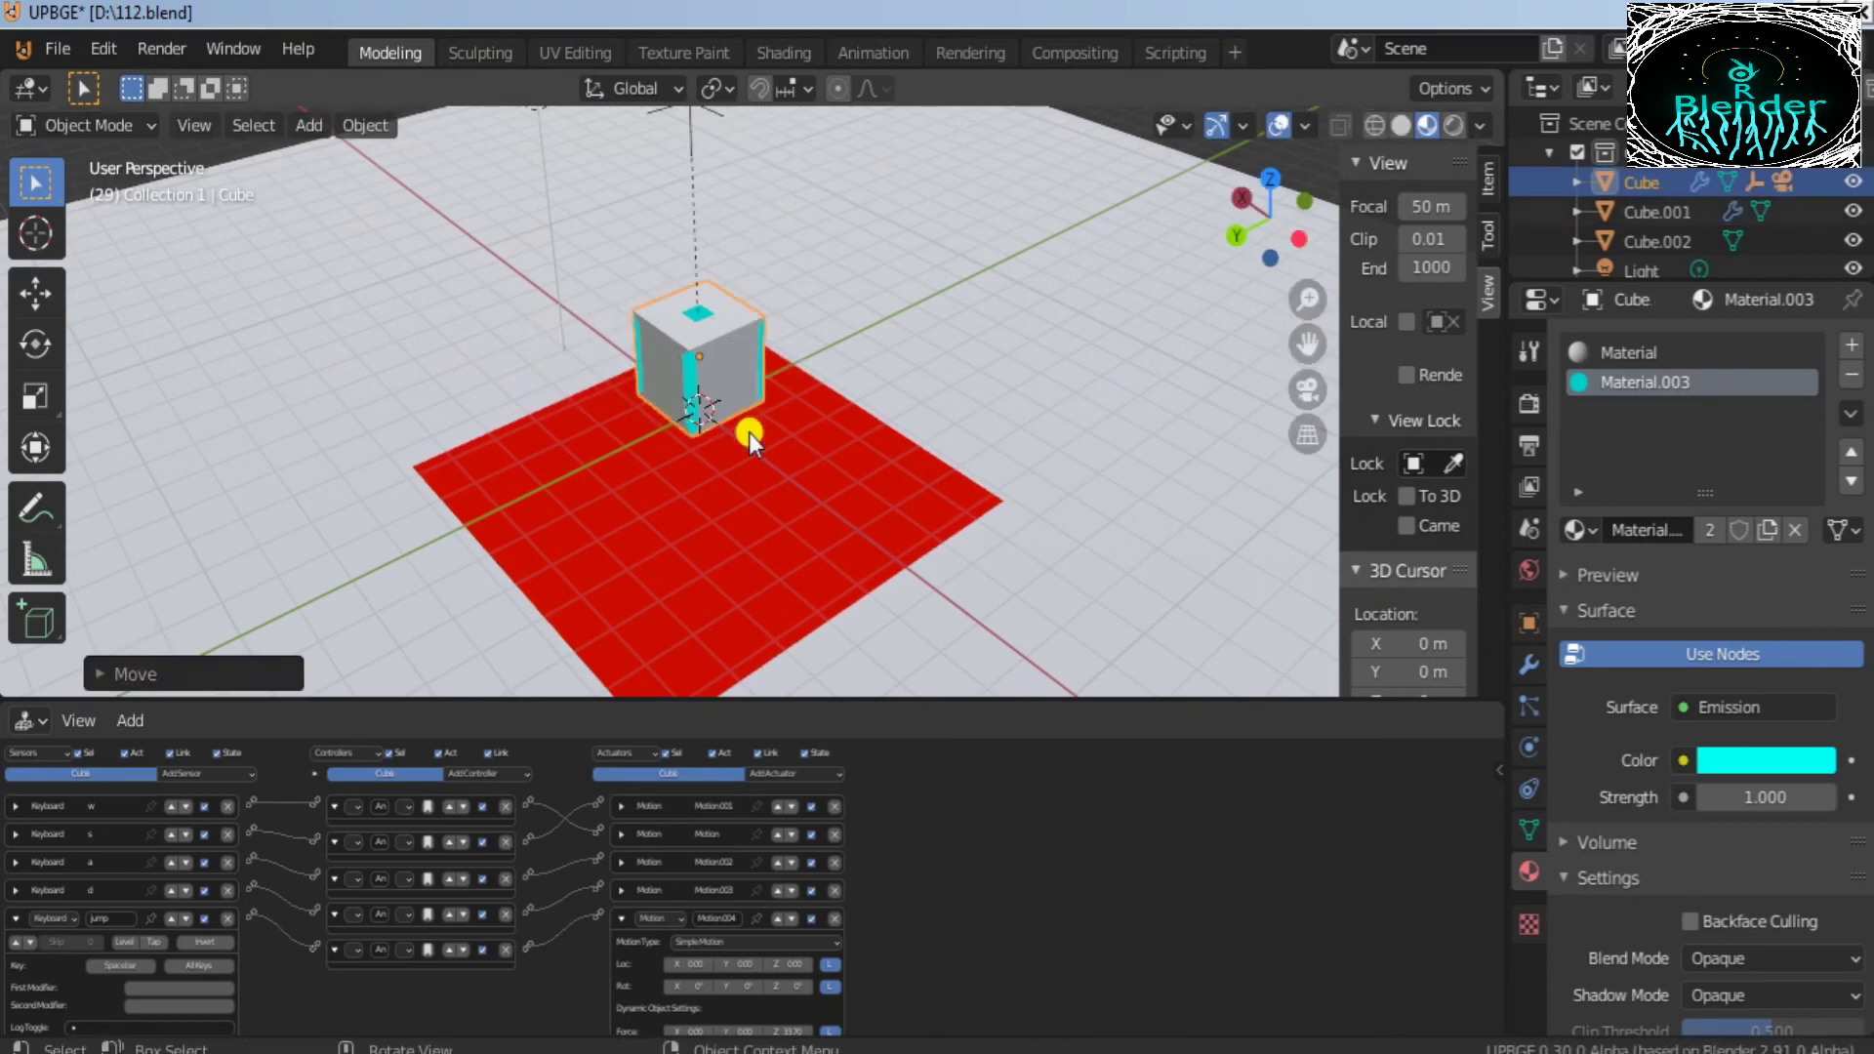
pyautogui.press('space')
pyautogui.click(1540, 88)
pyautogui.click(967, 228)
pyautogui.press('Escape')
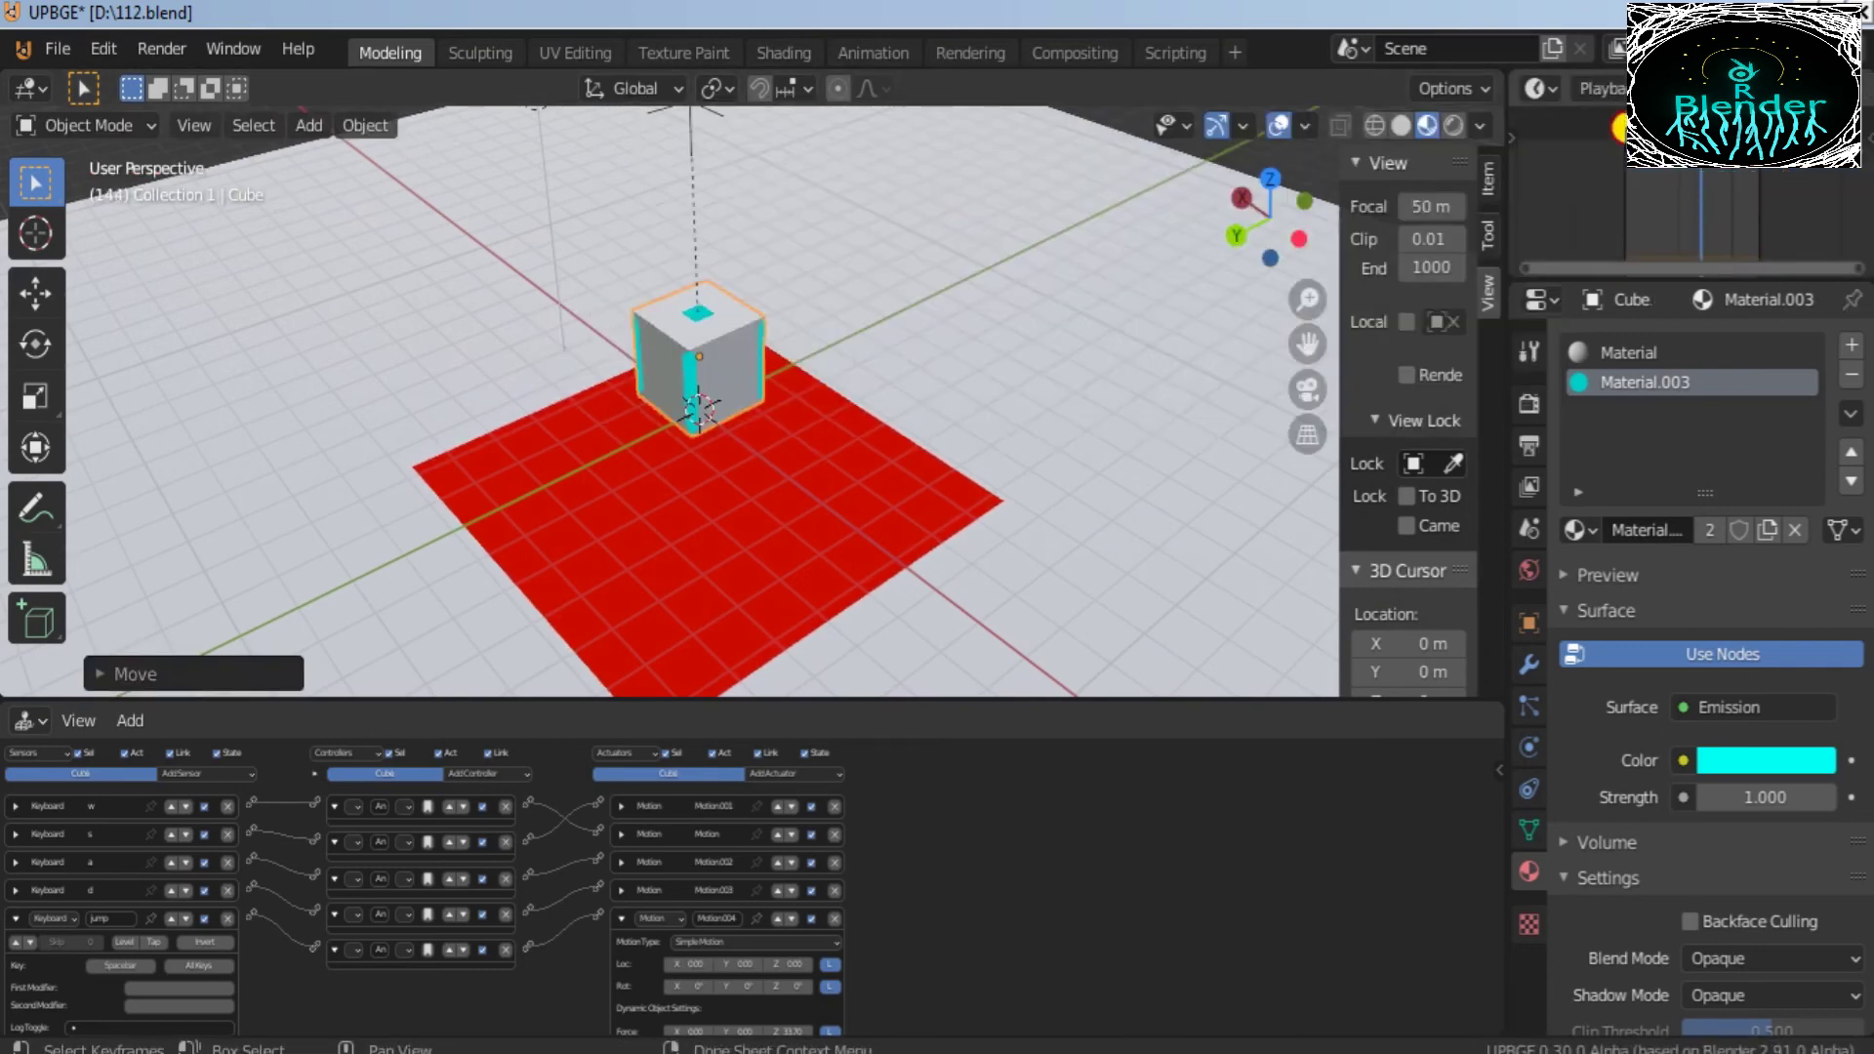
pyautogui.hotkey('ctrl', 'z')
pyautogui.hotkey('ctrl', 'z')
pyautogui.hotkey('ctrl', 'z')
pyautogui.hotkey('ctrl', 'z')
pyautogui.hotkey('ctrl', 'z')
pyautogui.click(1543, 91)
pyautogui.click(1454, 196)
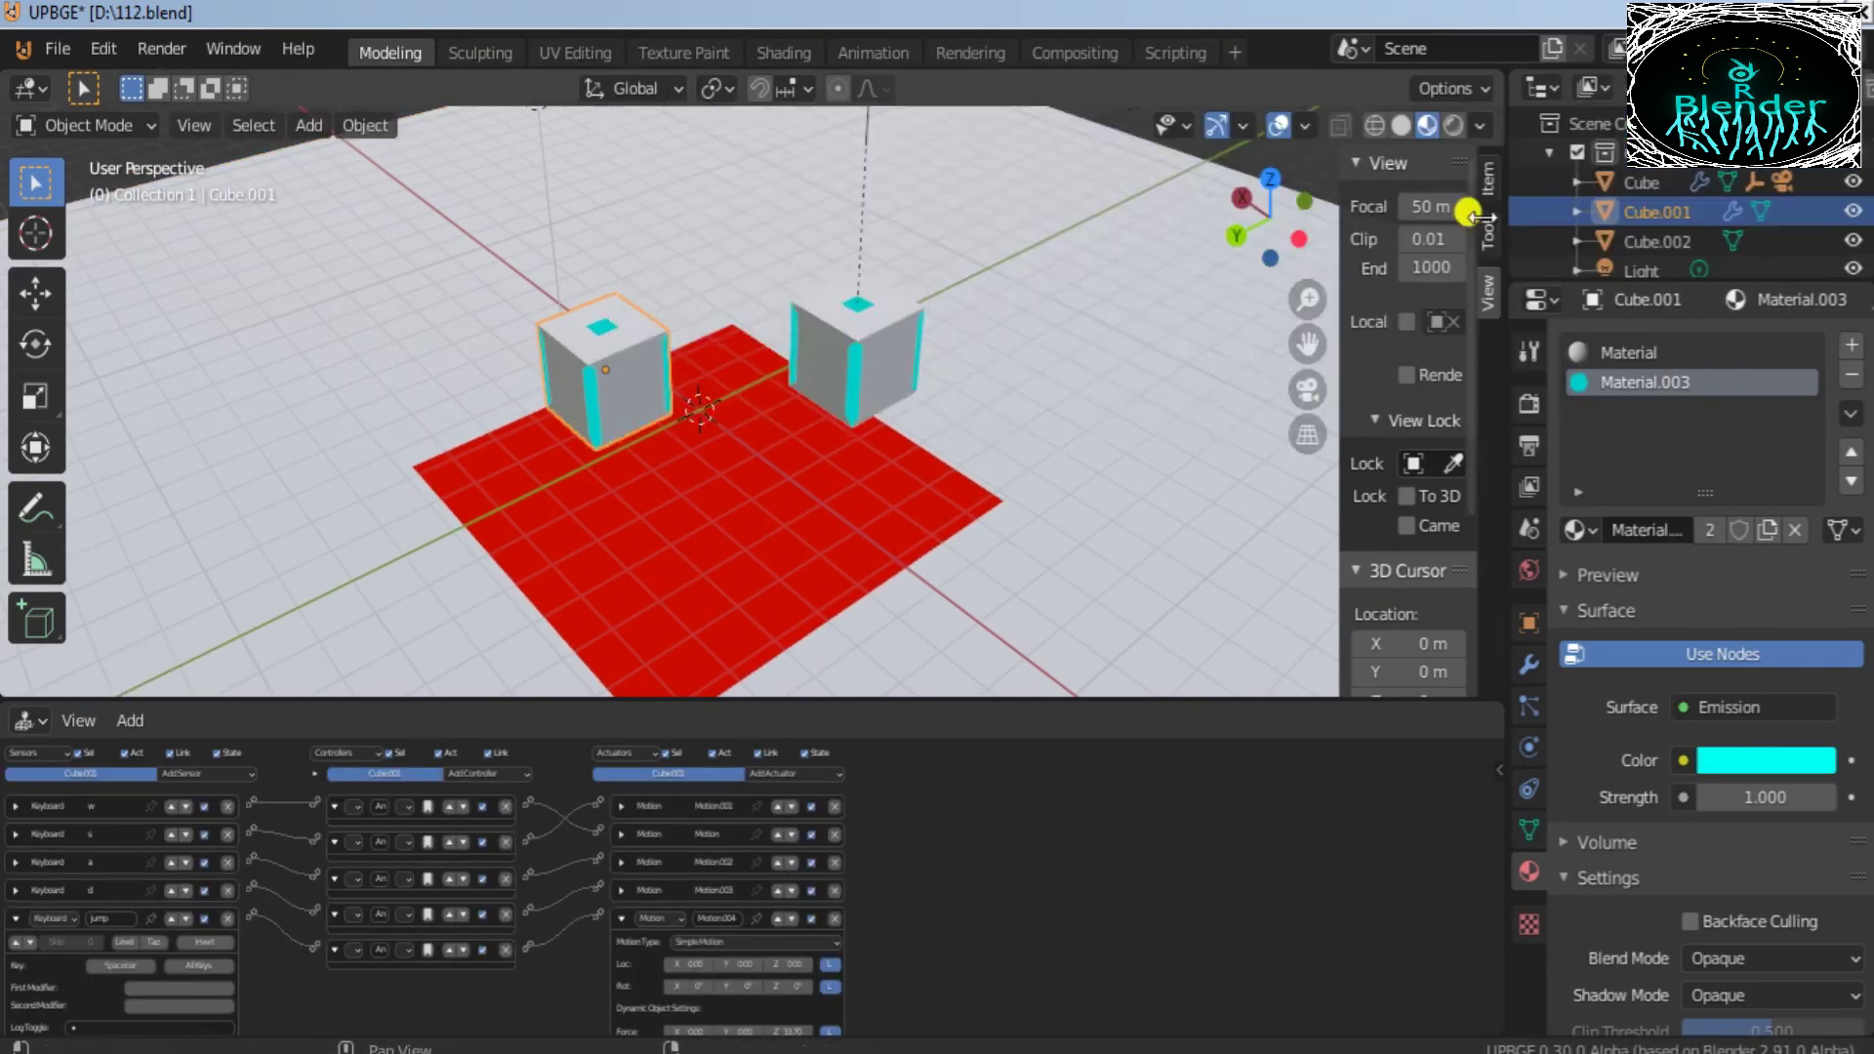
# Step: Select the duplicated cube and expand its w keyboard sensor for rebinding
pyautogui.scroll(-3, 824, 351)
pyautogui.click(818, 357)
pyautogui.scroll(-8, 857, 347)
pyautogui.scroll(8, 857, 347)
pyautogui.scroll(-3, 857, 347)
pyautogui.scroll(2, 857, 348)
pyautogui.click(688, 386)
pyautogui.scroll(-2, 775, 381)
pyautogui.scroll(2, 775, 381)
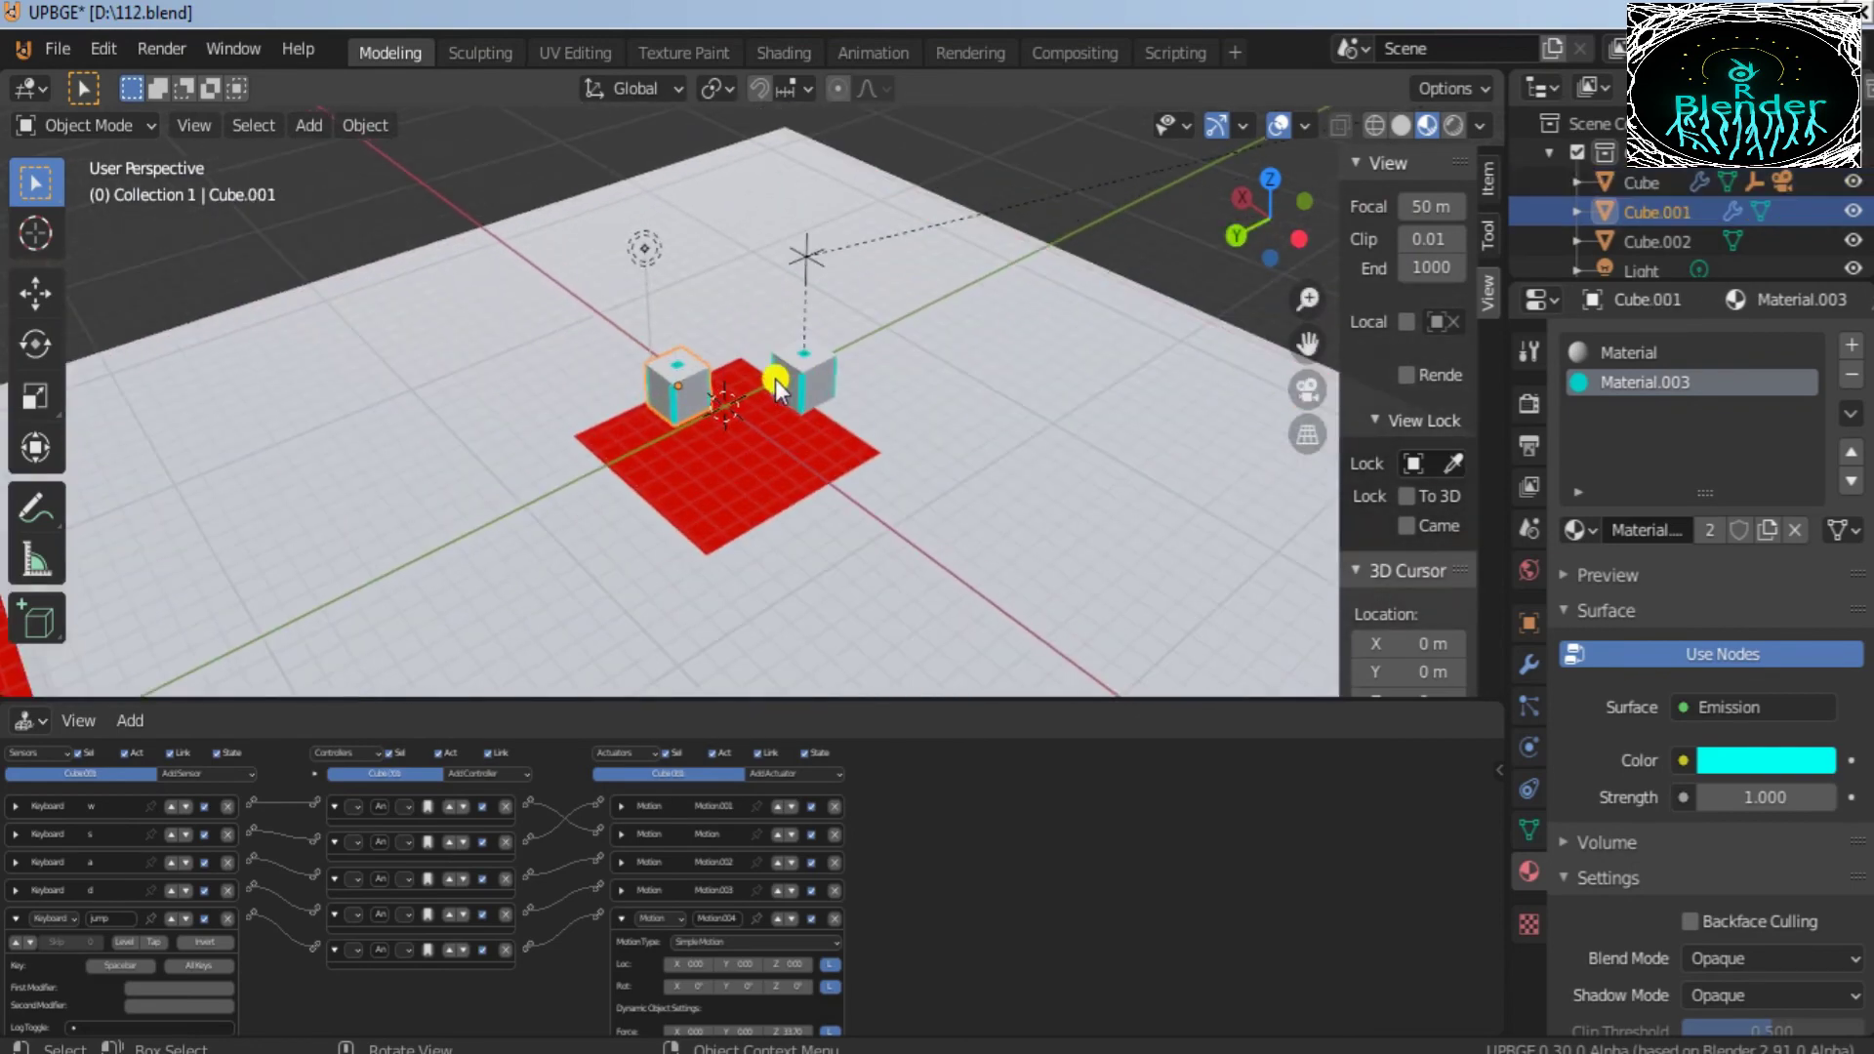
pyautogui.scroll(2, 784, 361)
pyautogui.click(16, 808)
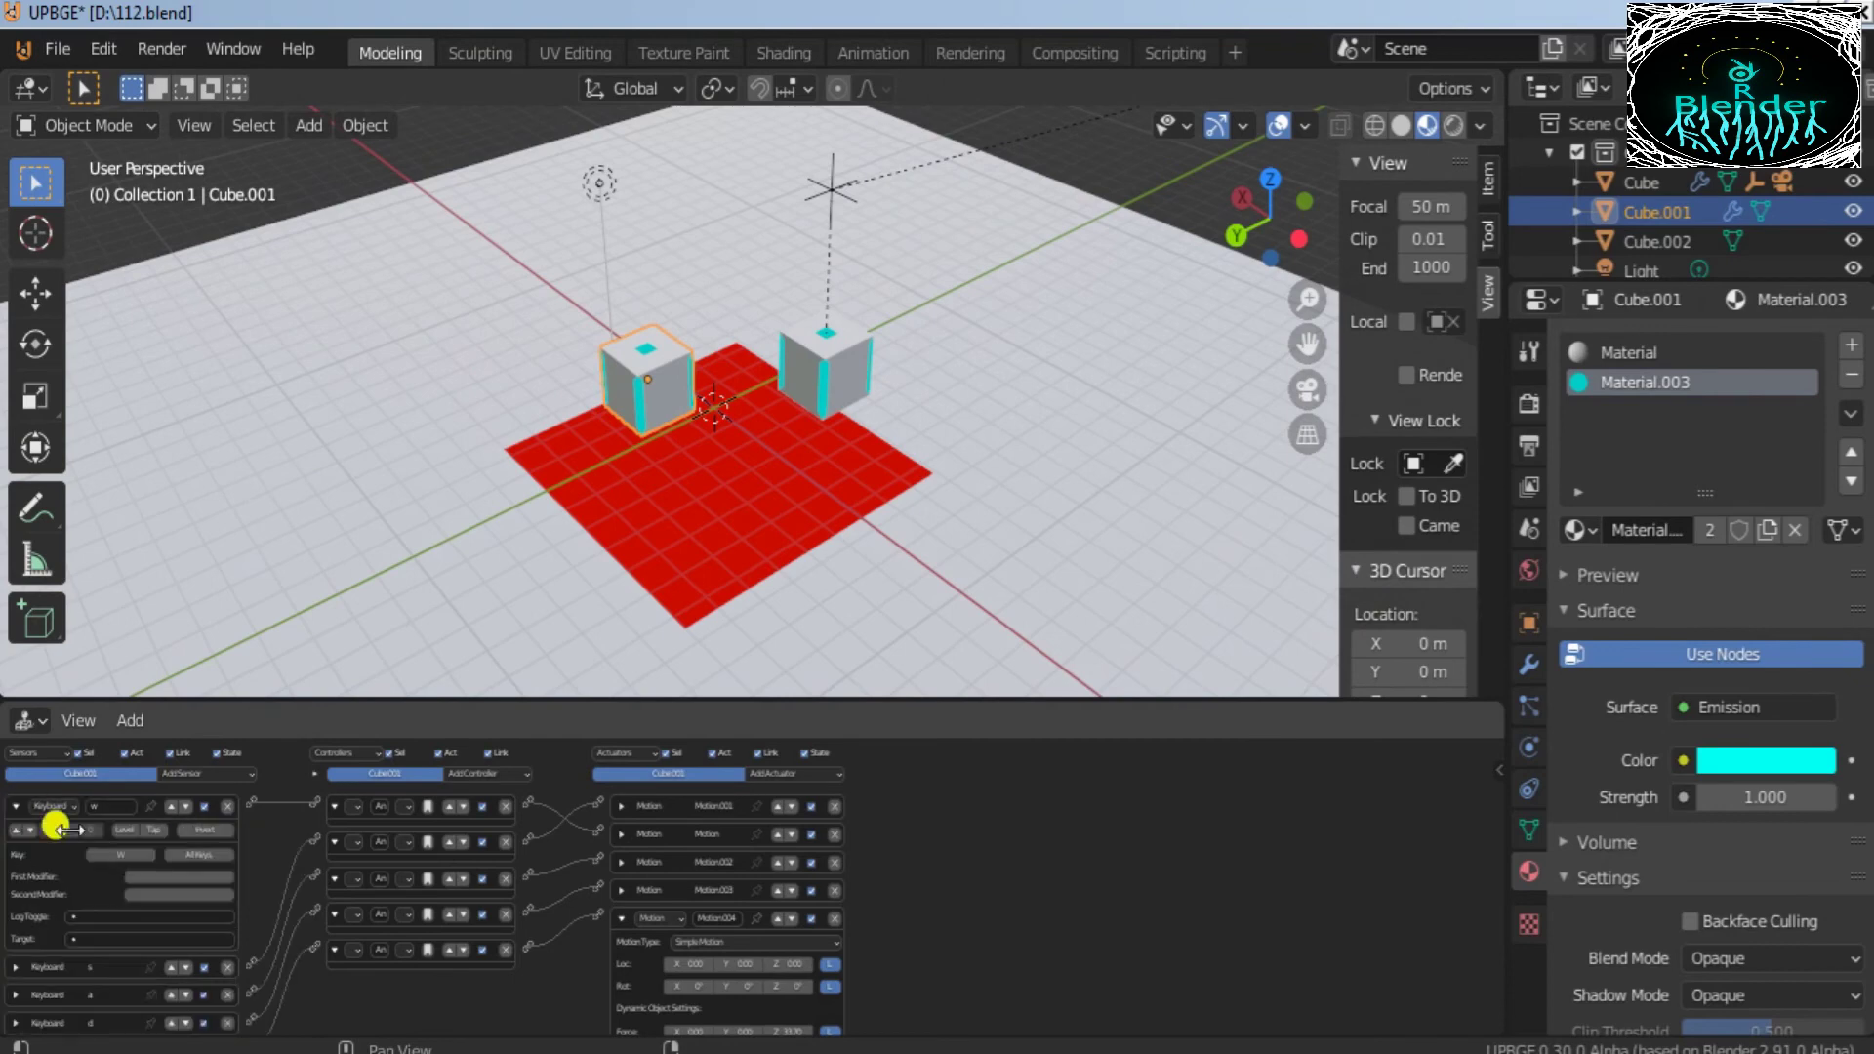
pyautogui.press('Up')
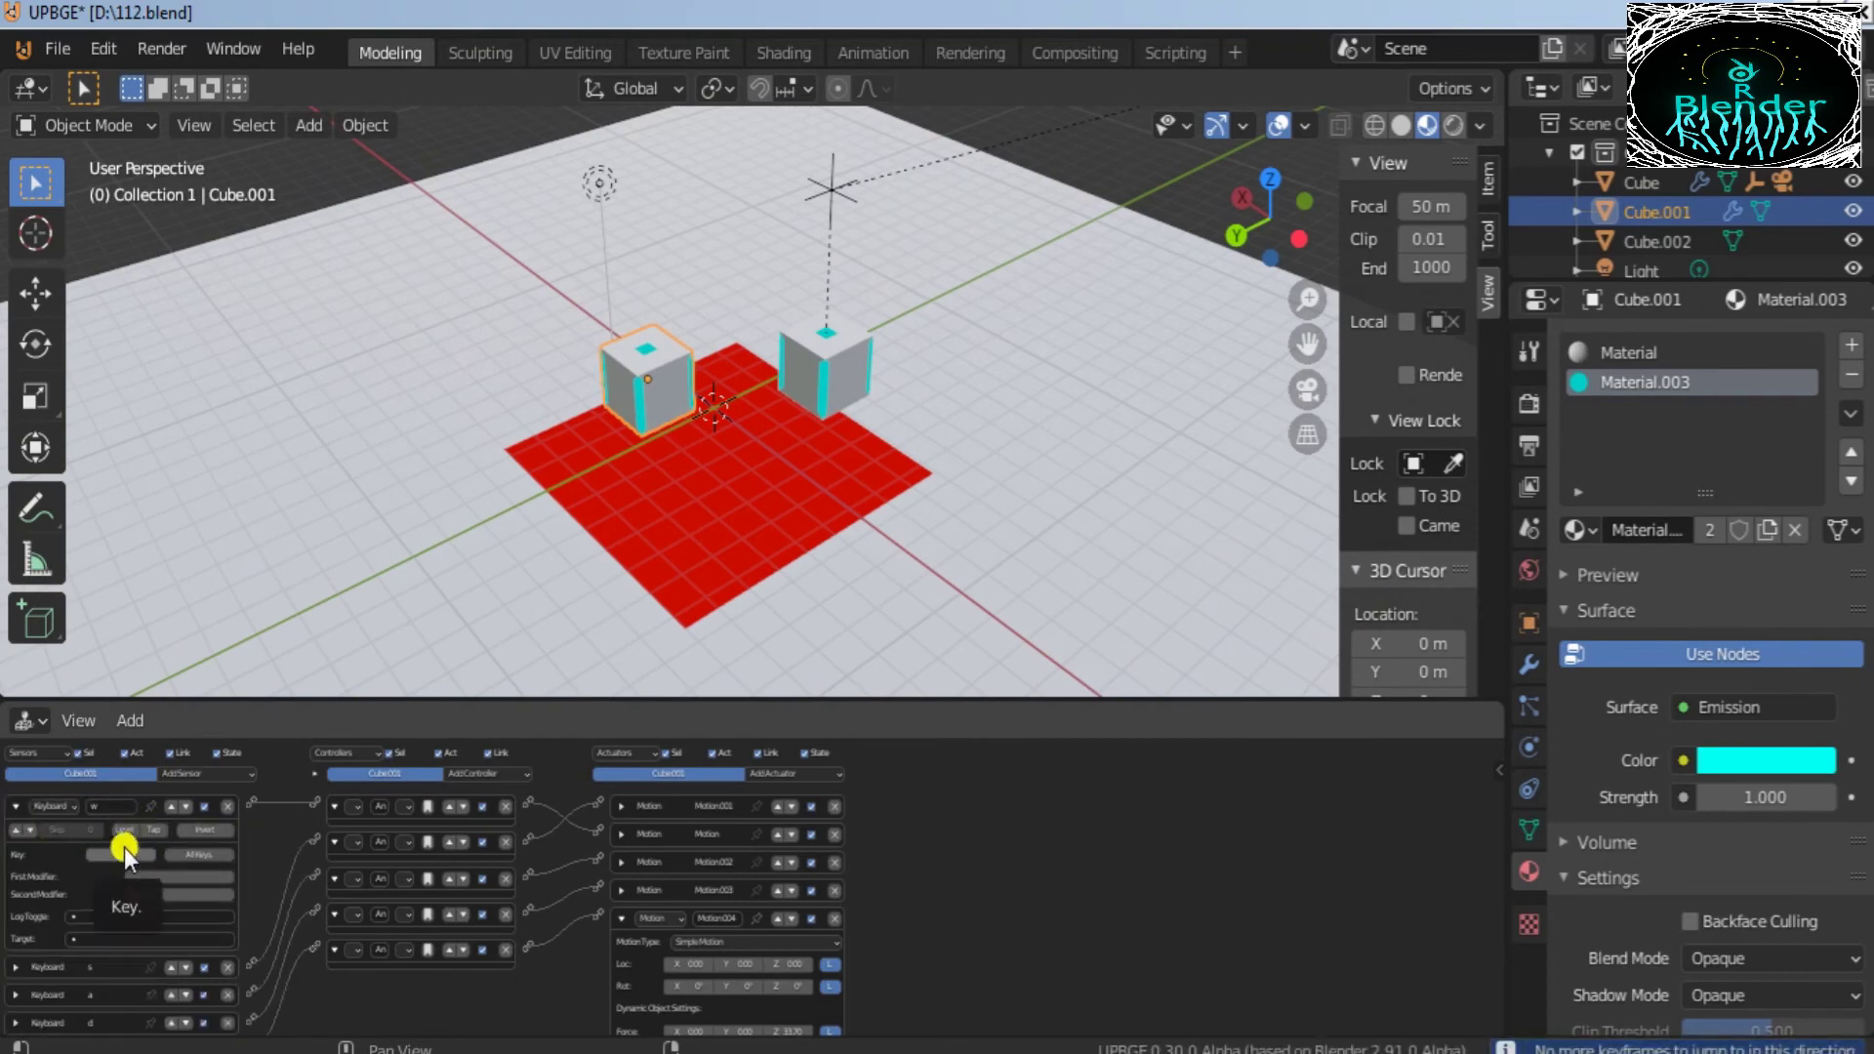
# Step: Rebind the duplicated cube's keyboard sensors to their own keys, including L for the d sensor and M for jump
pyautogui.click(15, 968)
pyautogui.moveTo(1498, 836); pyautogui.dragTo(1565, 908)
pyautogui.press('Down')
pyautogui.click(15, 820)
pyautogui.press('Left')
pyautogui.click(16, 981)
pyautogui.moveTo(1498, 844); pyautogui.dragTo(1478, 980)
pyautogui.click(113, 863)
pyautogui.click(126, 921)
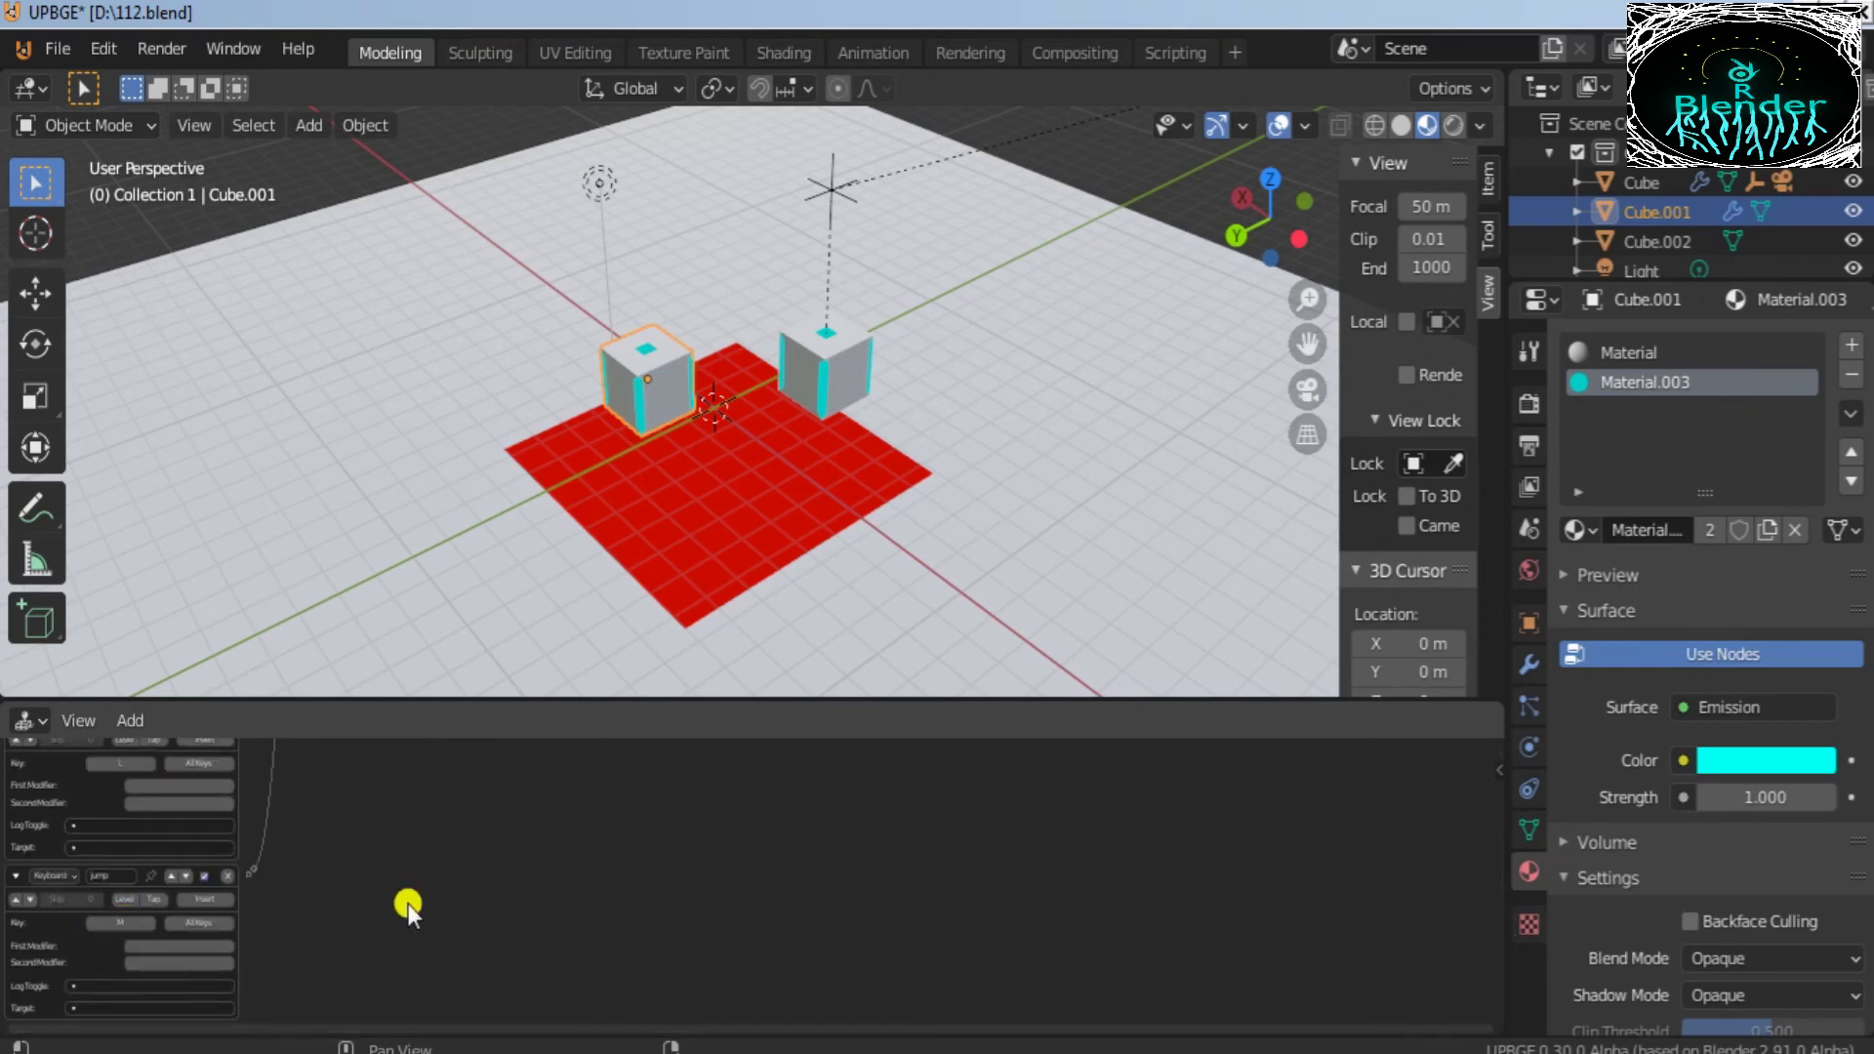
pyautogui.moveTo(1499, 962); pyautogui.dragTo(1502, 786)
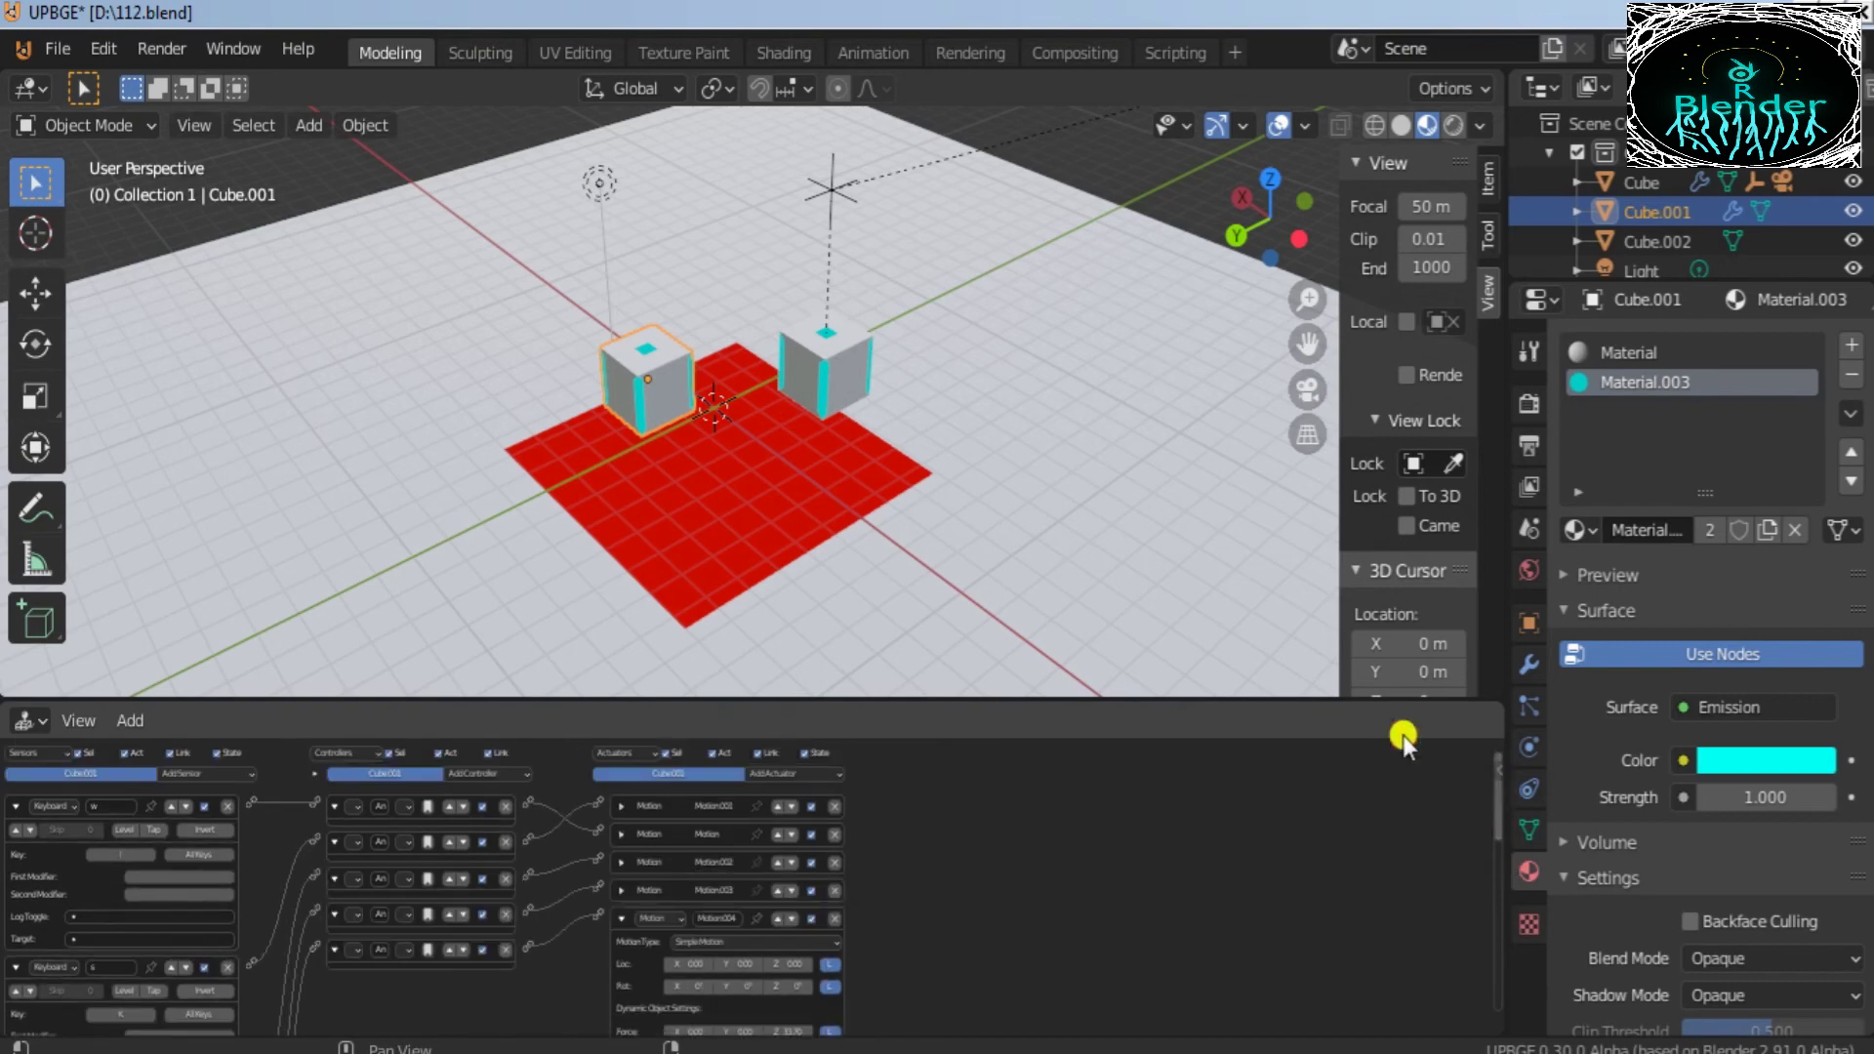
# Step: Duplicate the point light above the cubes and place the copy outside the platform's edge
pyautogui.scroll(-4, 1106, 346)
pyautogui.click(676, 292)
pyautogui.hotkey('shift', 'd')
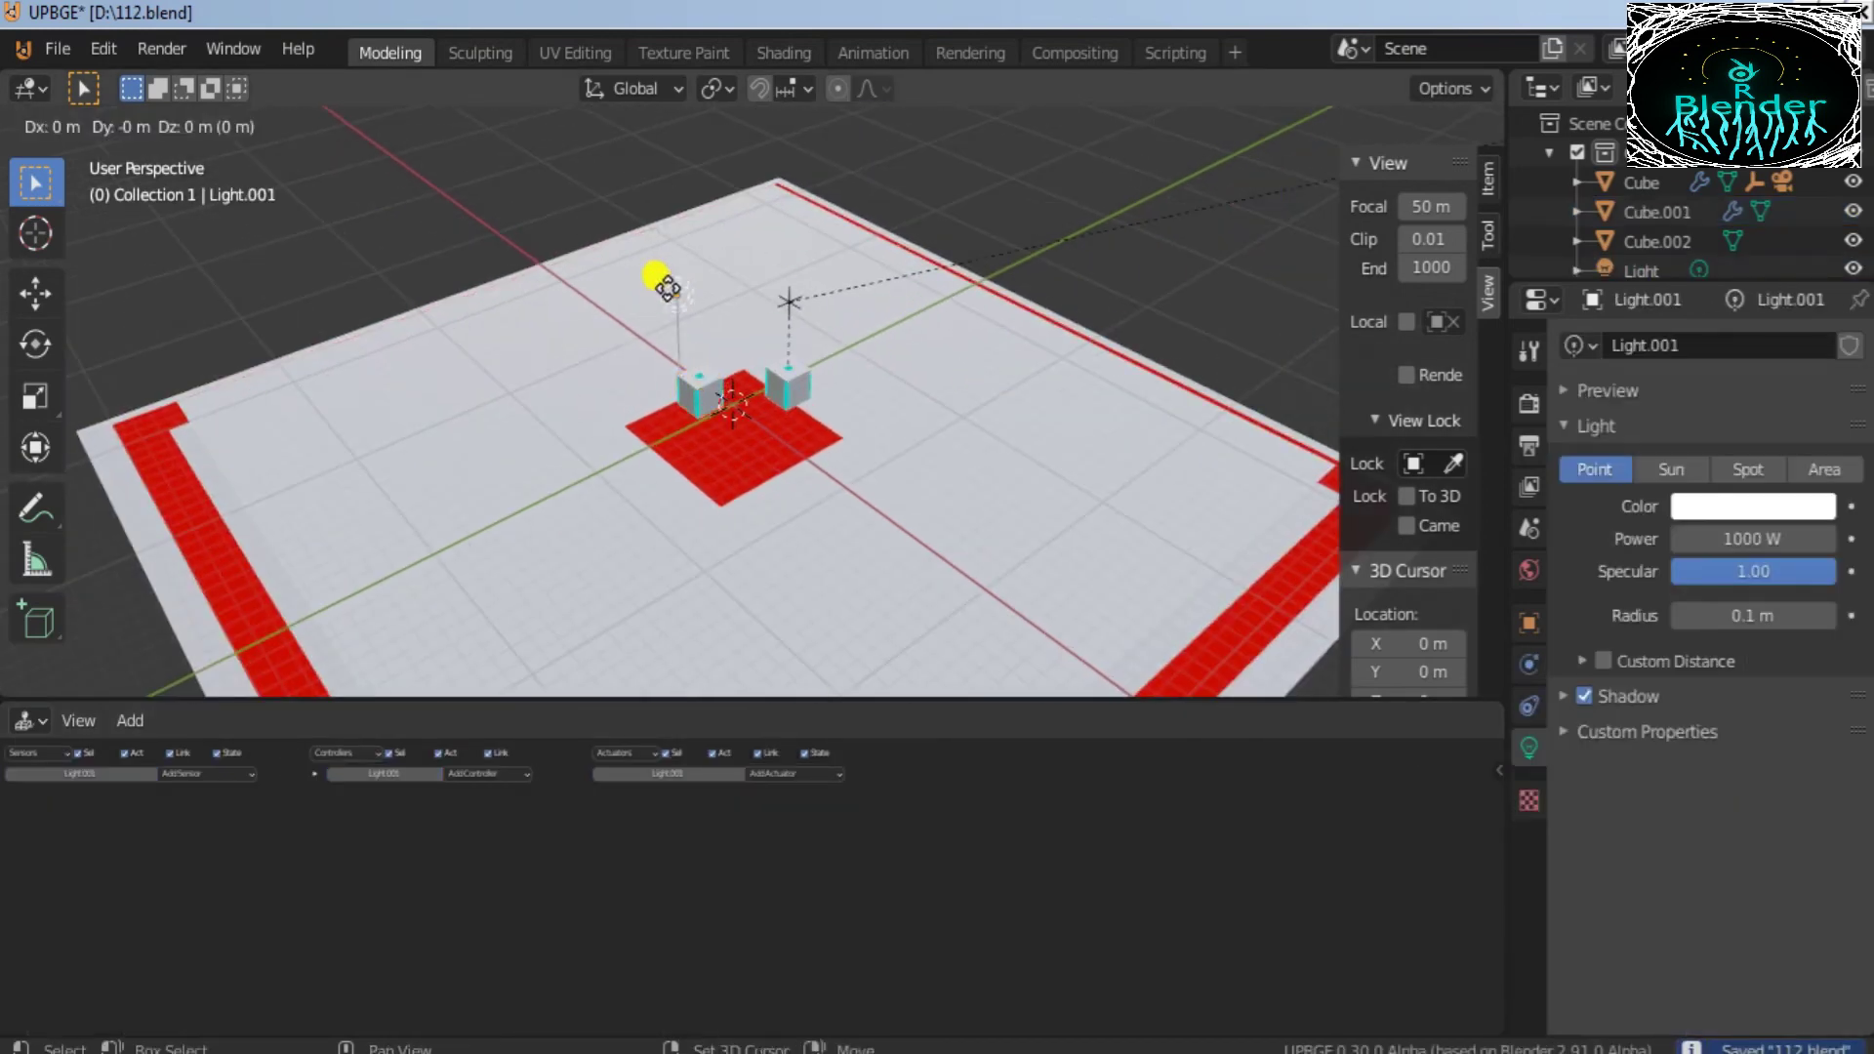
pyautogui.click(1174, 144)
pyautogui.scroll(-5, 1152, 195)
pyautogui.press('g')
pyautogui.click(1221, 429)
pyautogui.press('g')
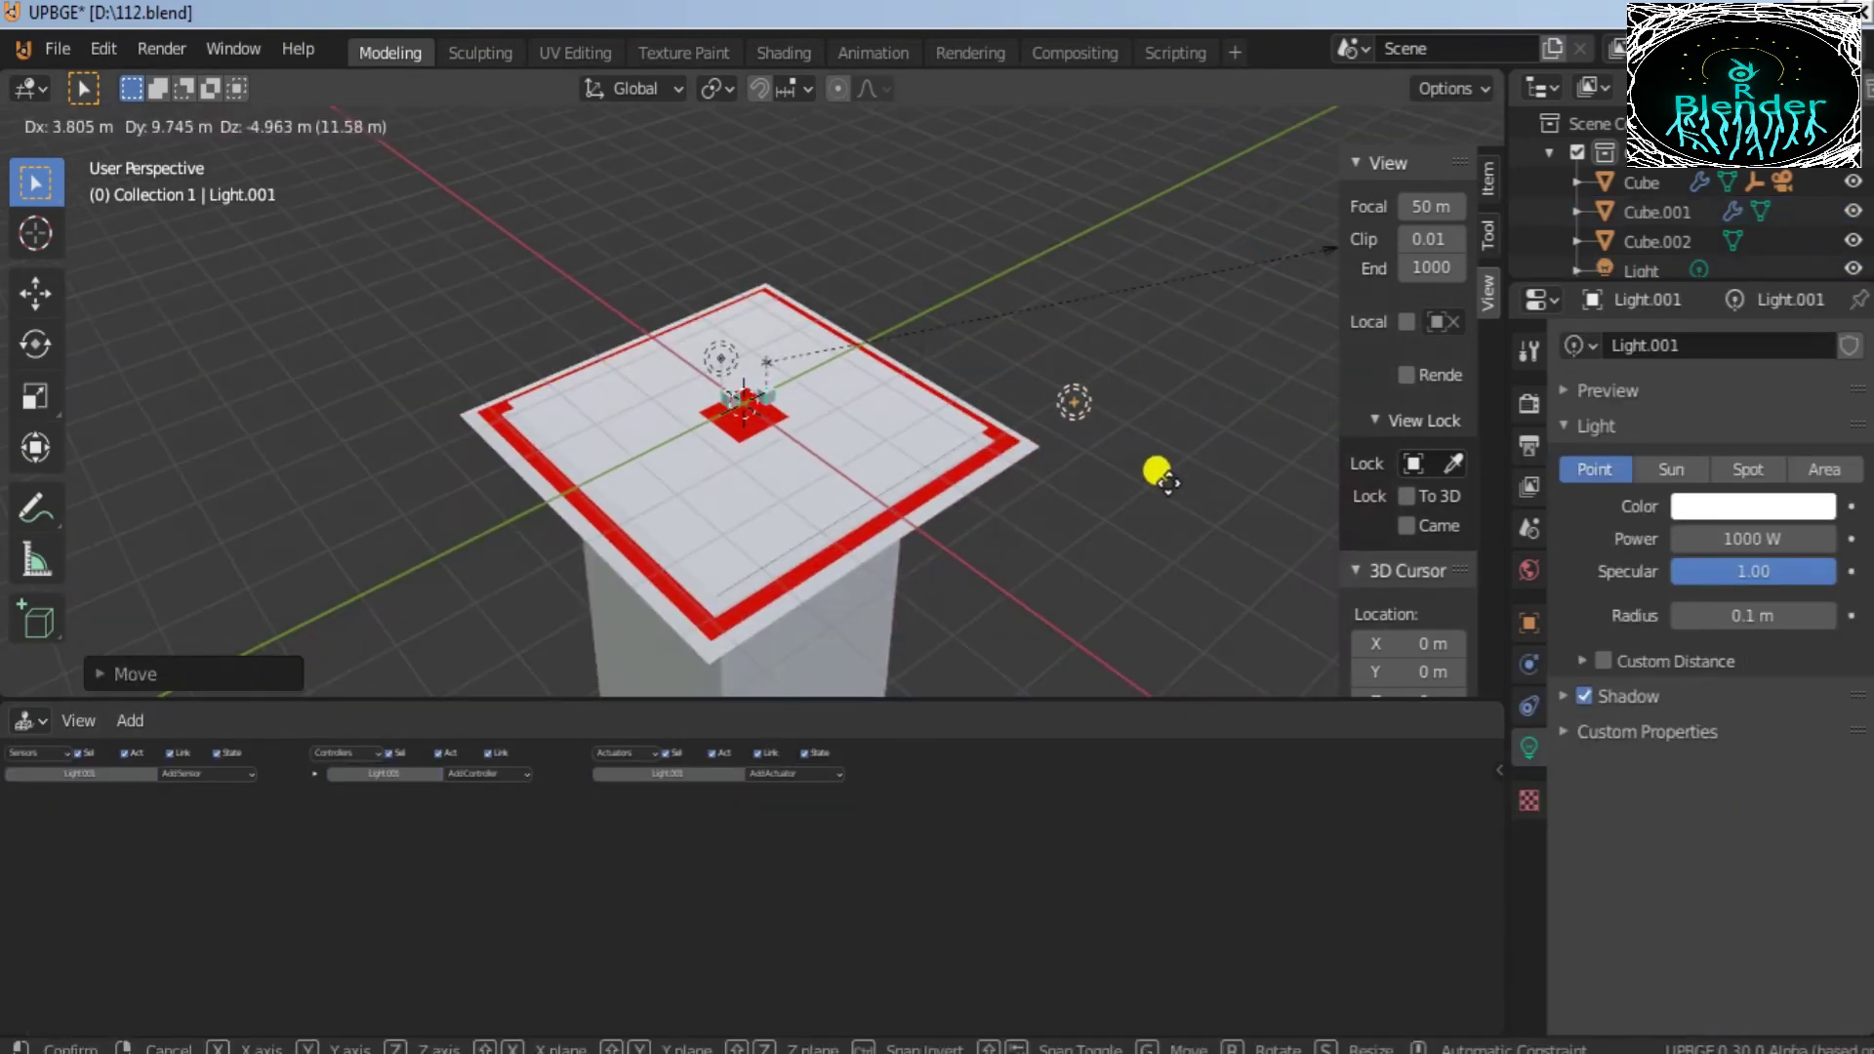
pyautogui.click(1153, 484)
pyautogui.click(1262, 179)
# Step: Duplicate the outer light again and move the copy about 104 m along X
pyautogui.hotkey('shift', 'd')
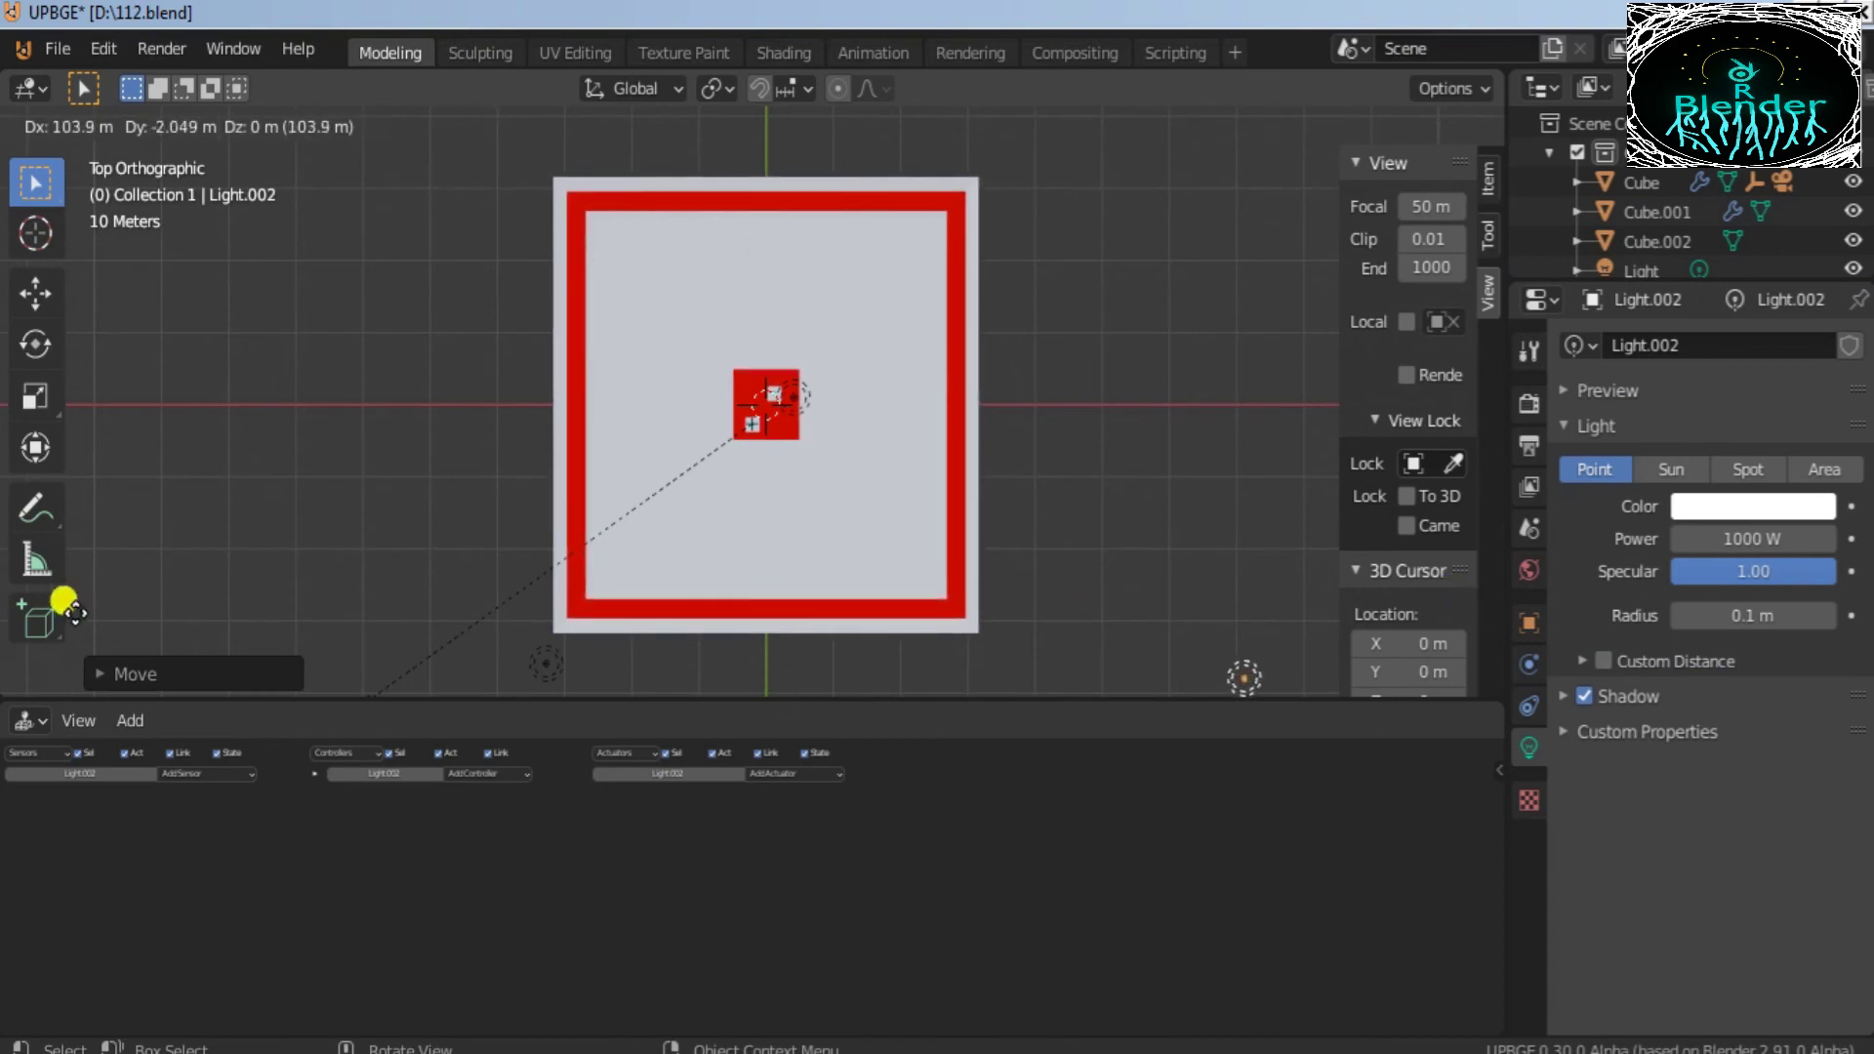
pyautogui.click(1140, 508)
pyautogui.press('x')
pyautogui.click(1140, 508)
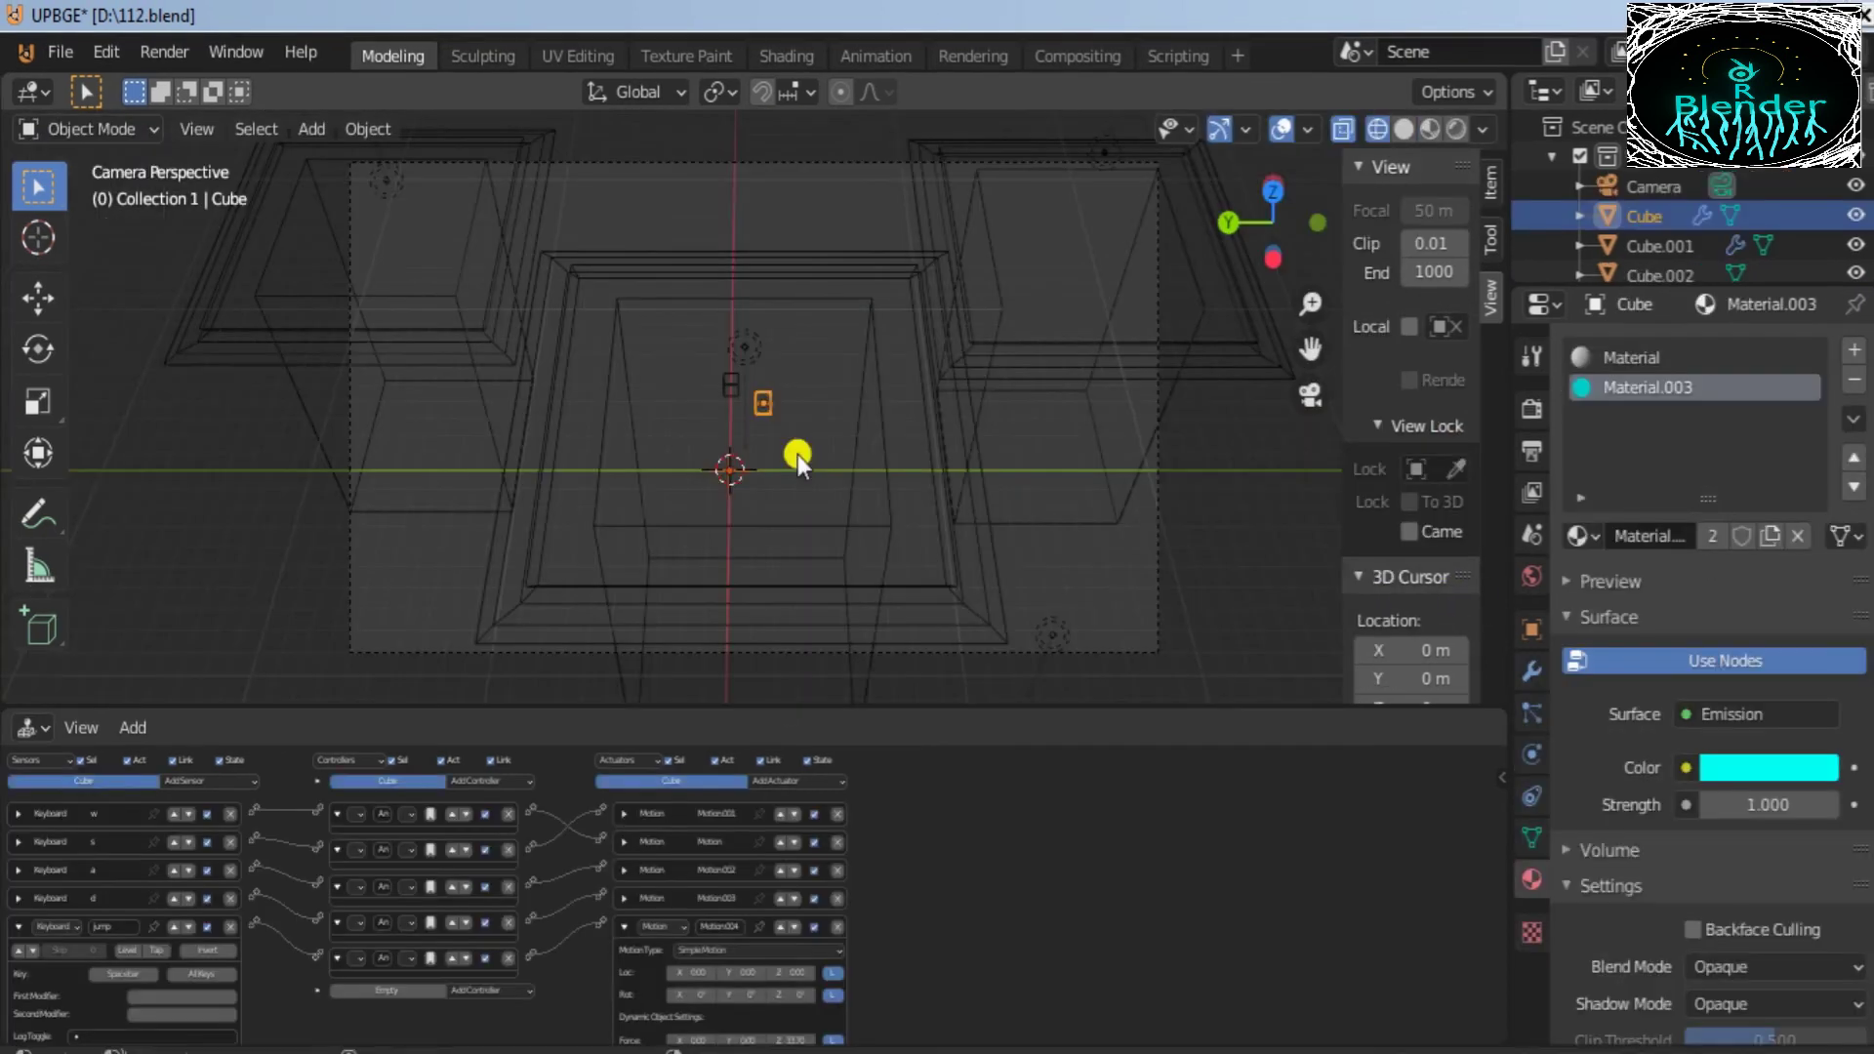
# Step: Parent the empty to the player cube using the Vertex option
pyautogui.hotkey('ctrl', 'p')
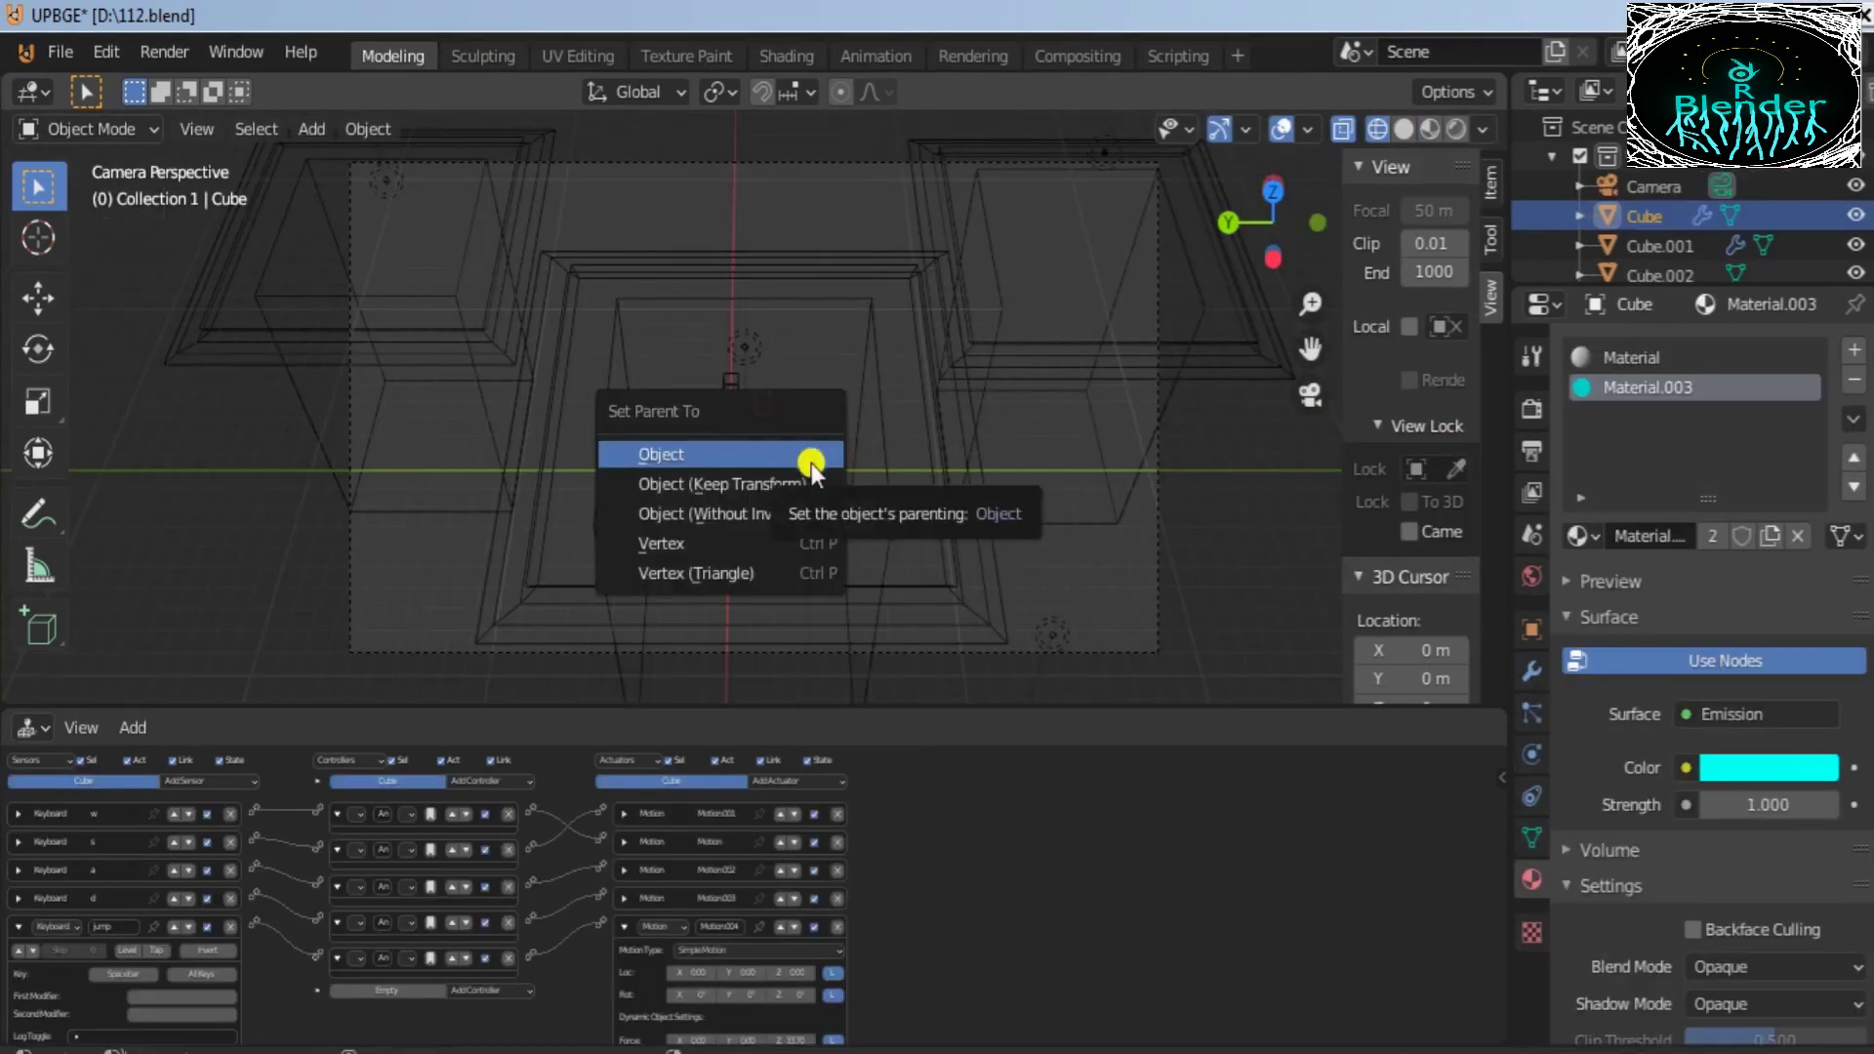
pyautogui.click(752, 542)
pyautogui.click(756, 439)
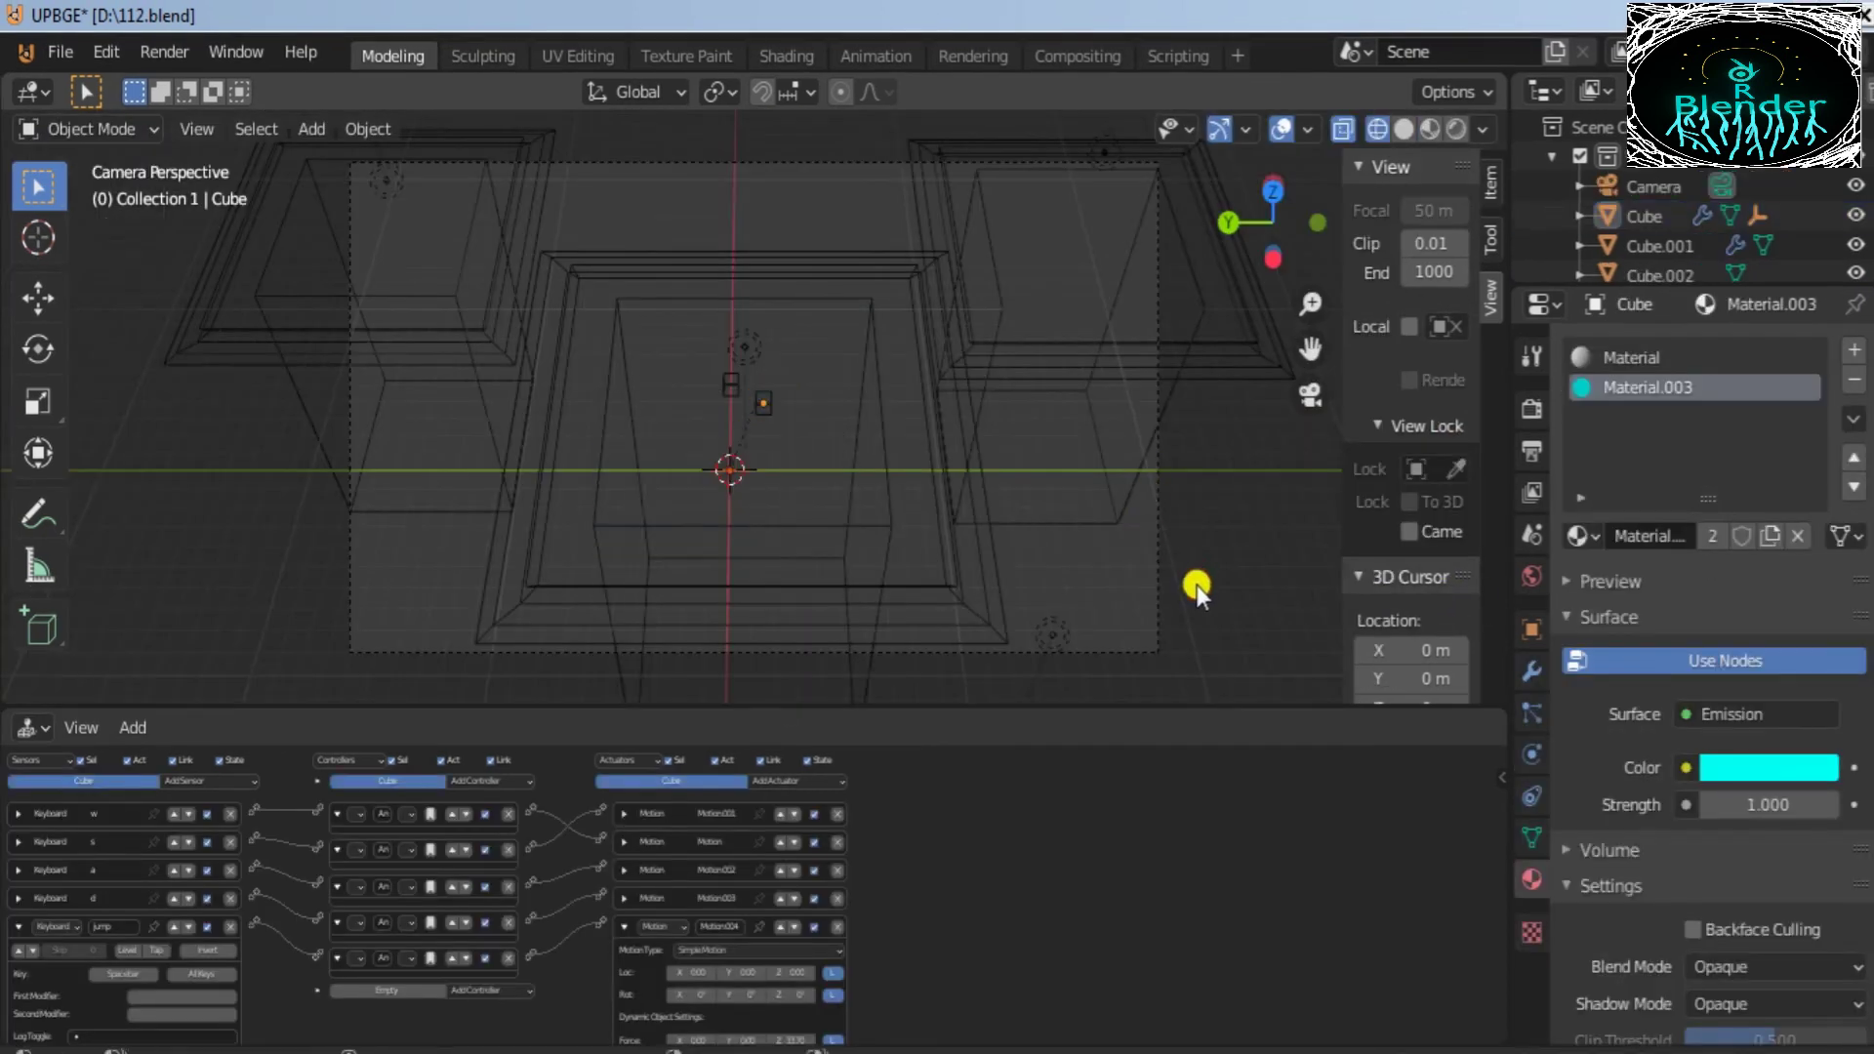
# Step: Select the camera together with the empty and parent the camera to the empty
pyautogui.click(1229, 220)
pyautogui.moveTo(1310, 349)
pyautogui.mouseDown()
pyautogui.moveTo(1172, 459)
pyautogui.moveTo(1379, 347)
pyautogui.moveTo(1315, 292)
pyautogui.moveTo(1311, 346)
pyautogui.mouseUp()
pyautogui.scroll(-6, 1126, 310)
pyautogui.moveTo(1273, 229)
pyautogui.mouseDown()
pyautogui.moveTo(926, 182)
pyautogui.moveTo(704, 277)
pyautogui.mouseUp()
pyautogui.click(1431, 130)
pyautogui.scroll(-4, 1019, 359)
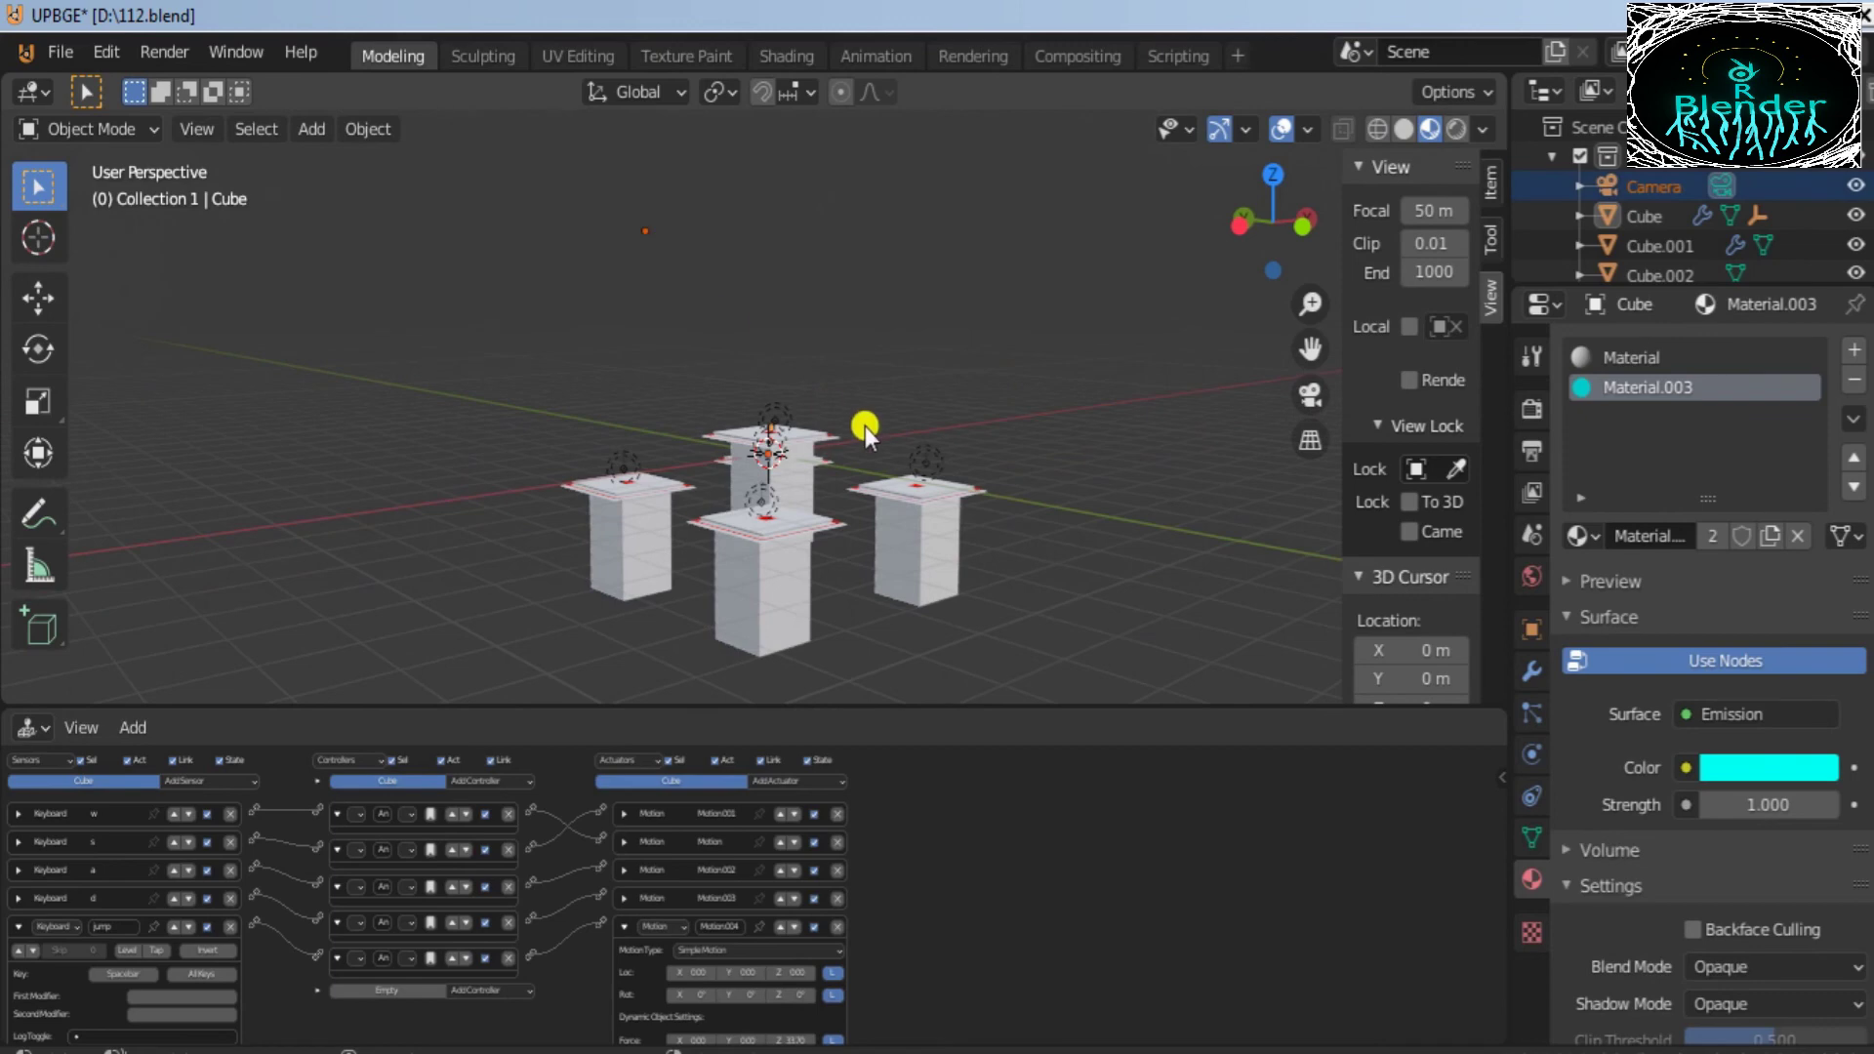
pyautogui.press('KP_0')
pyautogui.click(1377, 130)
pyautogui.keyDown('shift'); pyautogui.click(726, 502); pyautogui.keyUp('shift')
pyautogui.hotkey('ctrl', 'p')
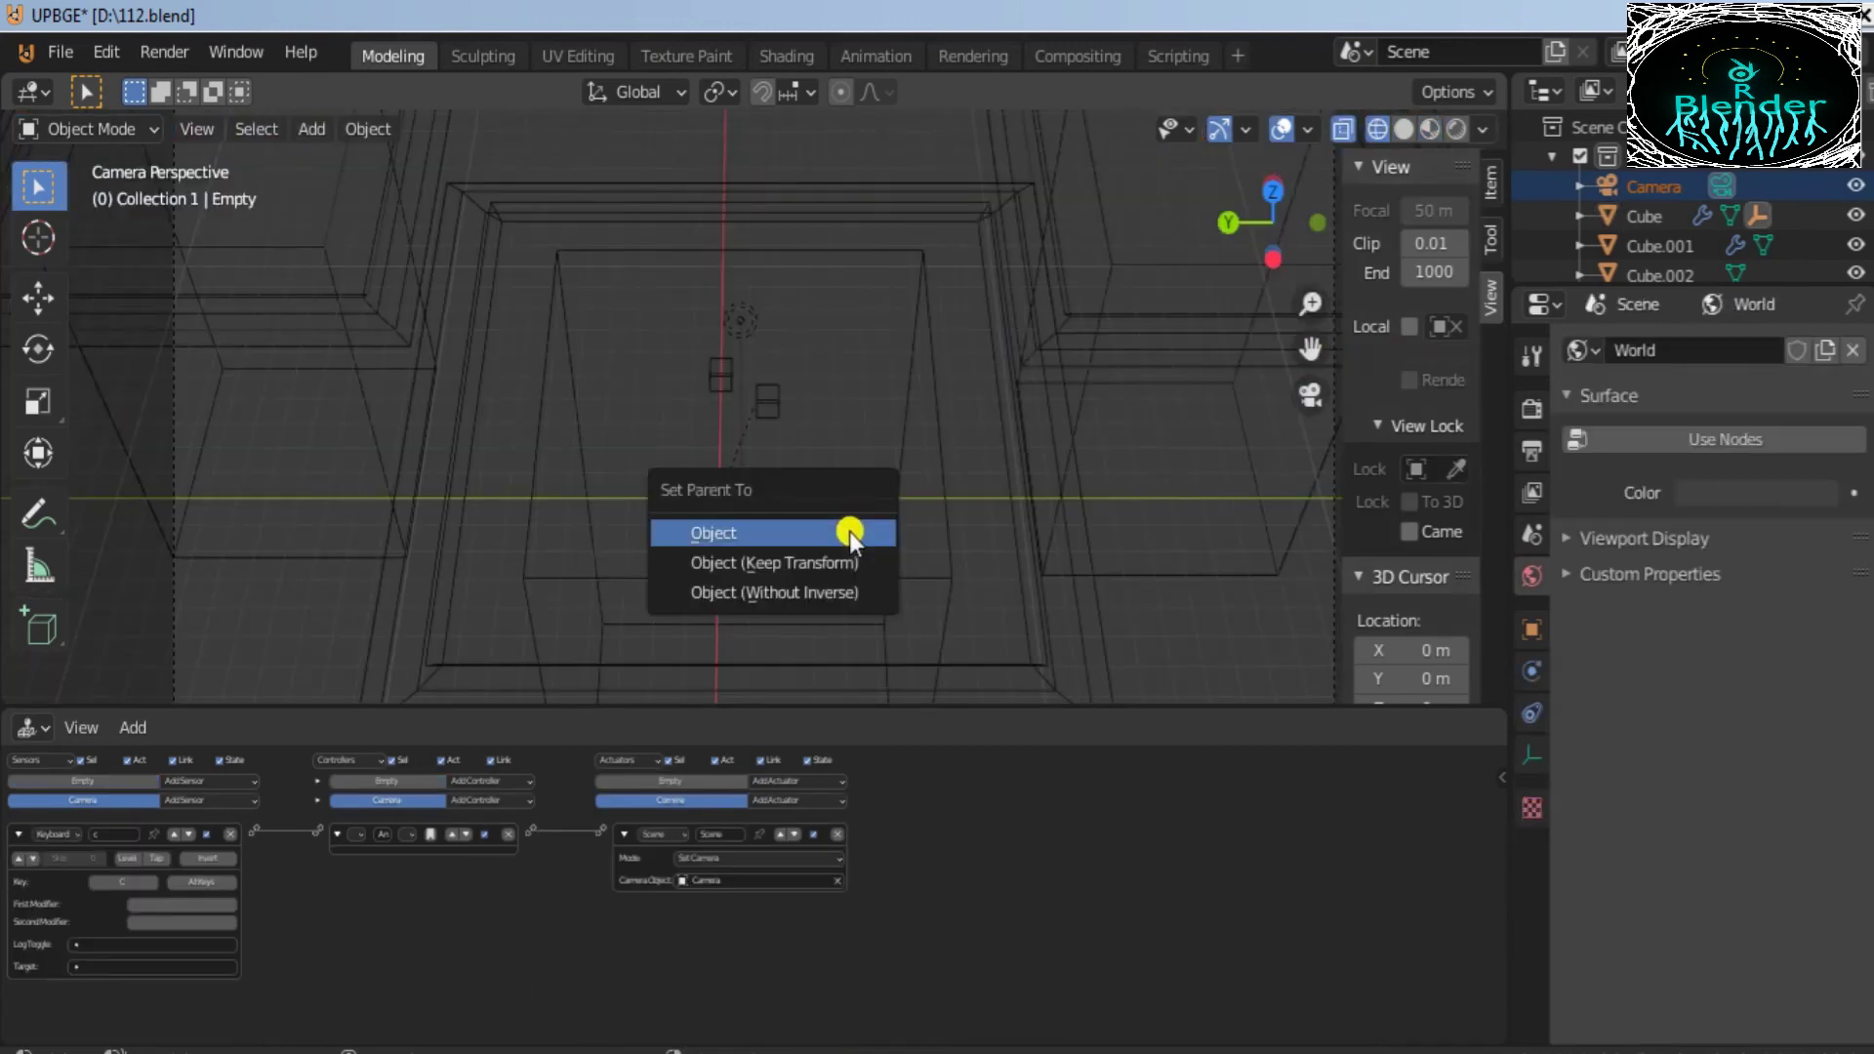
pyautogui.click(798, 550)
# Step: Switch to rendered shading and test-run the game, moving the player cube forward and back to check the camera following
pyautogui.scroll(-5, 1000, 406)
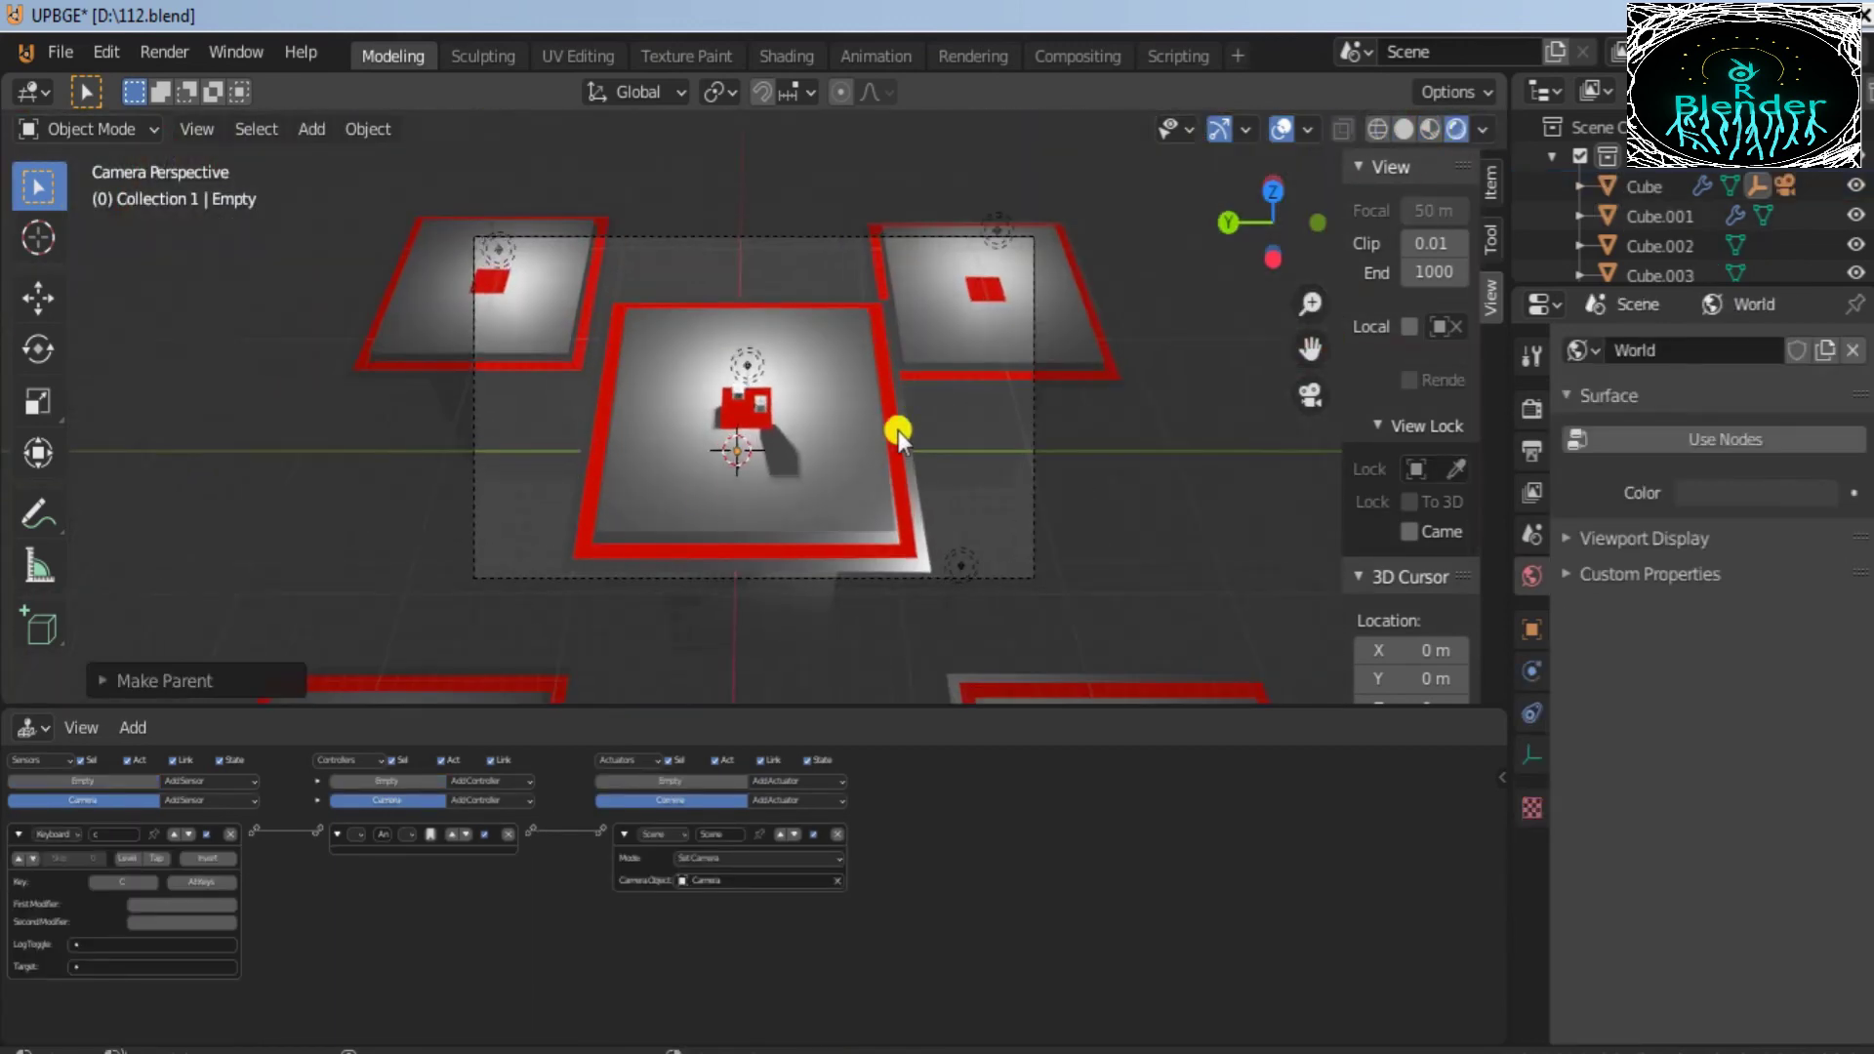
pyautogui.press('p')
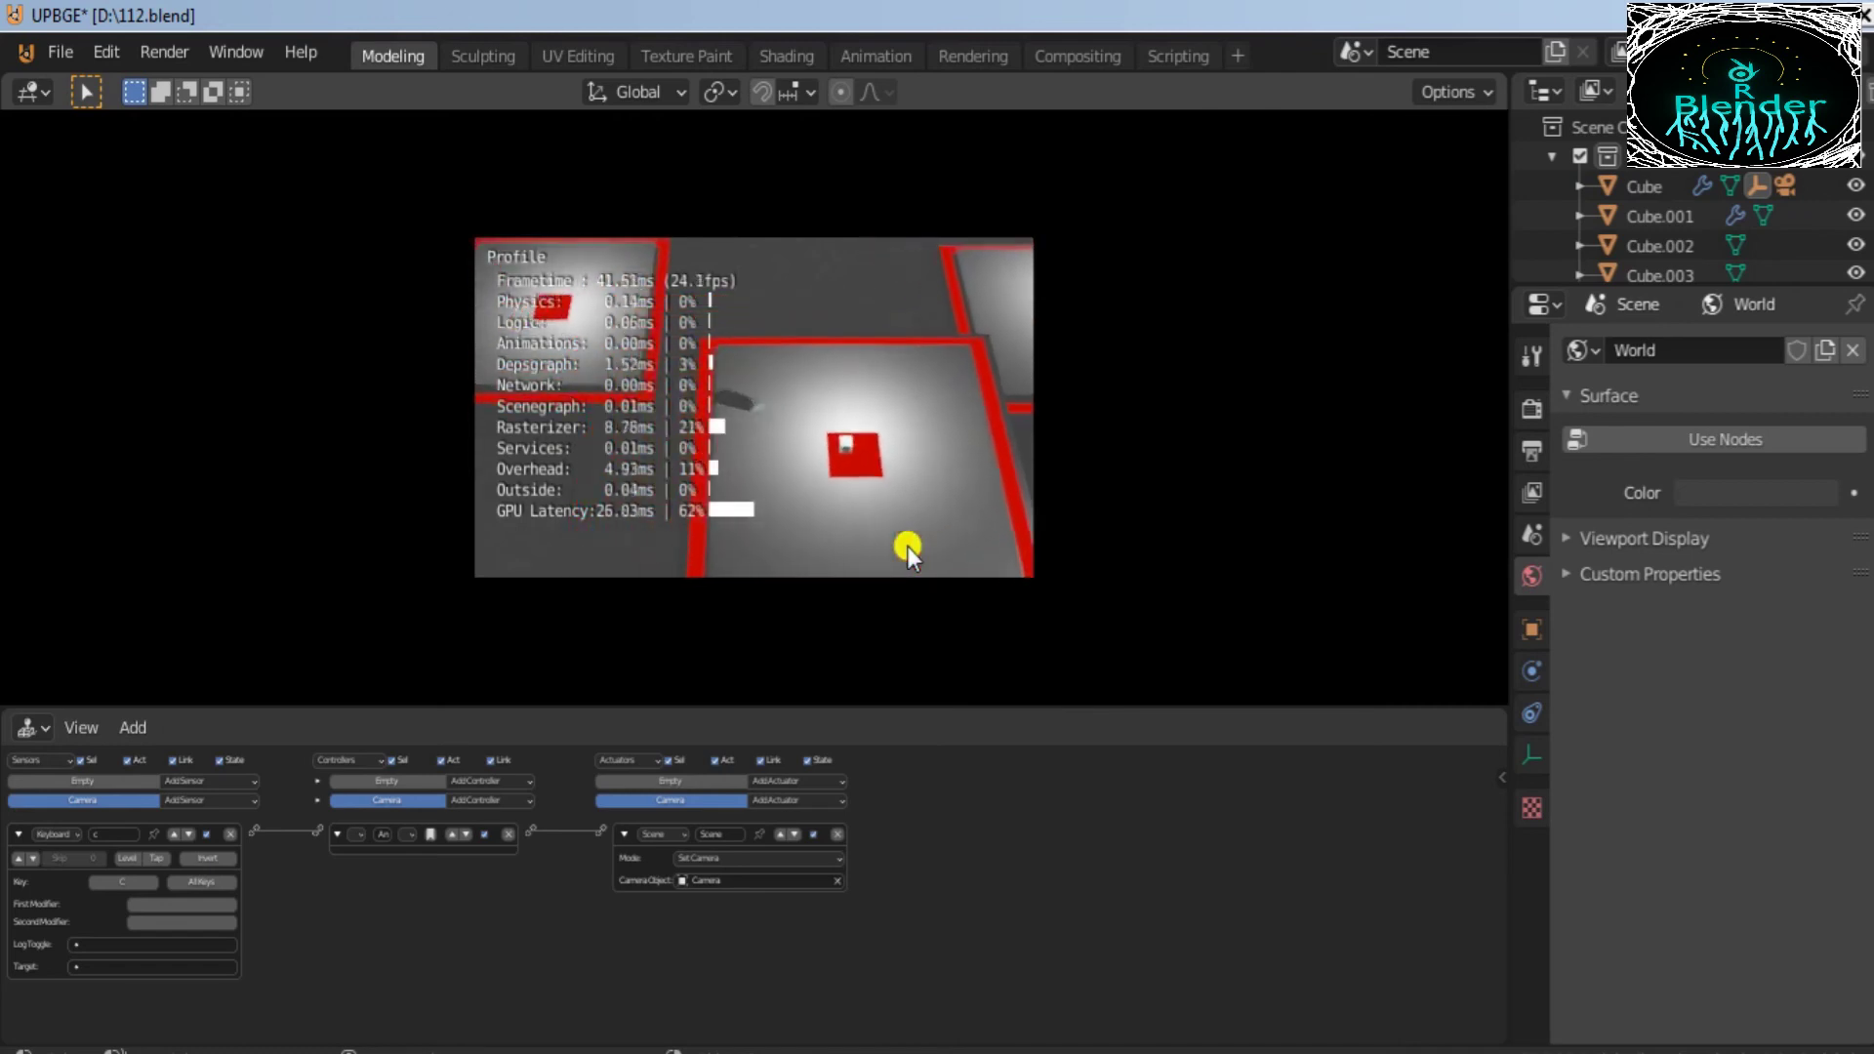
pyautogui.press('w')
pyautogui.press('s')
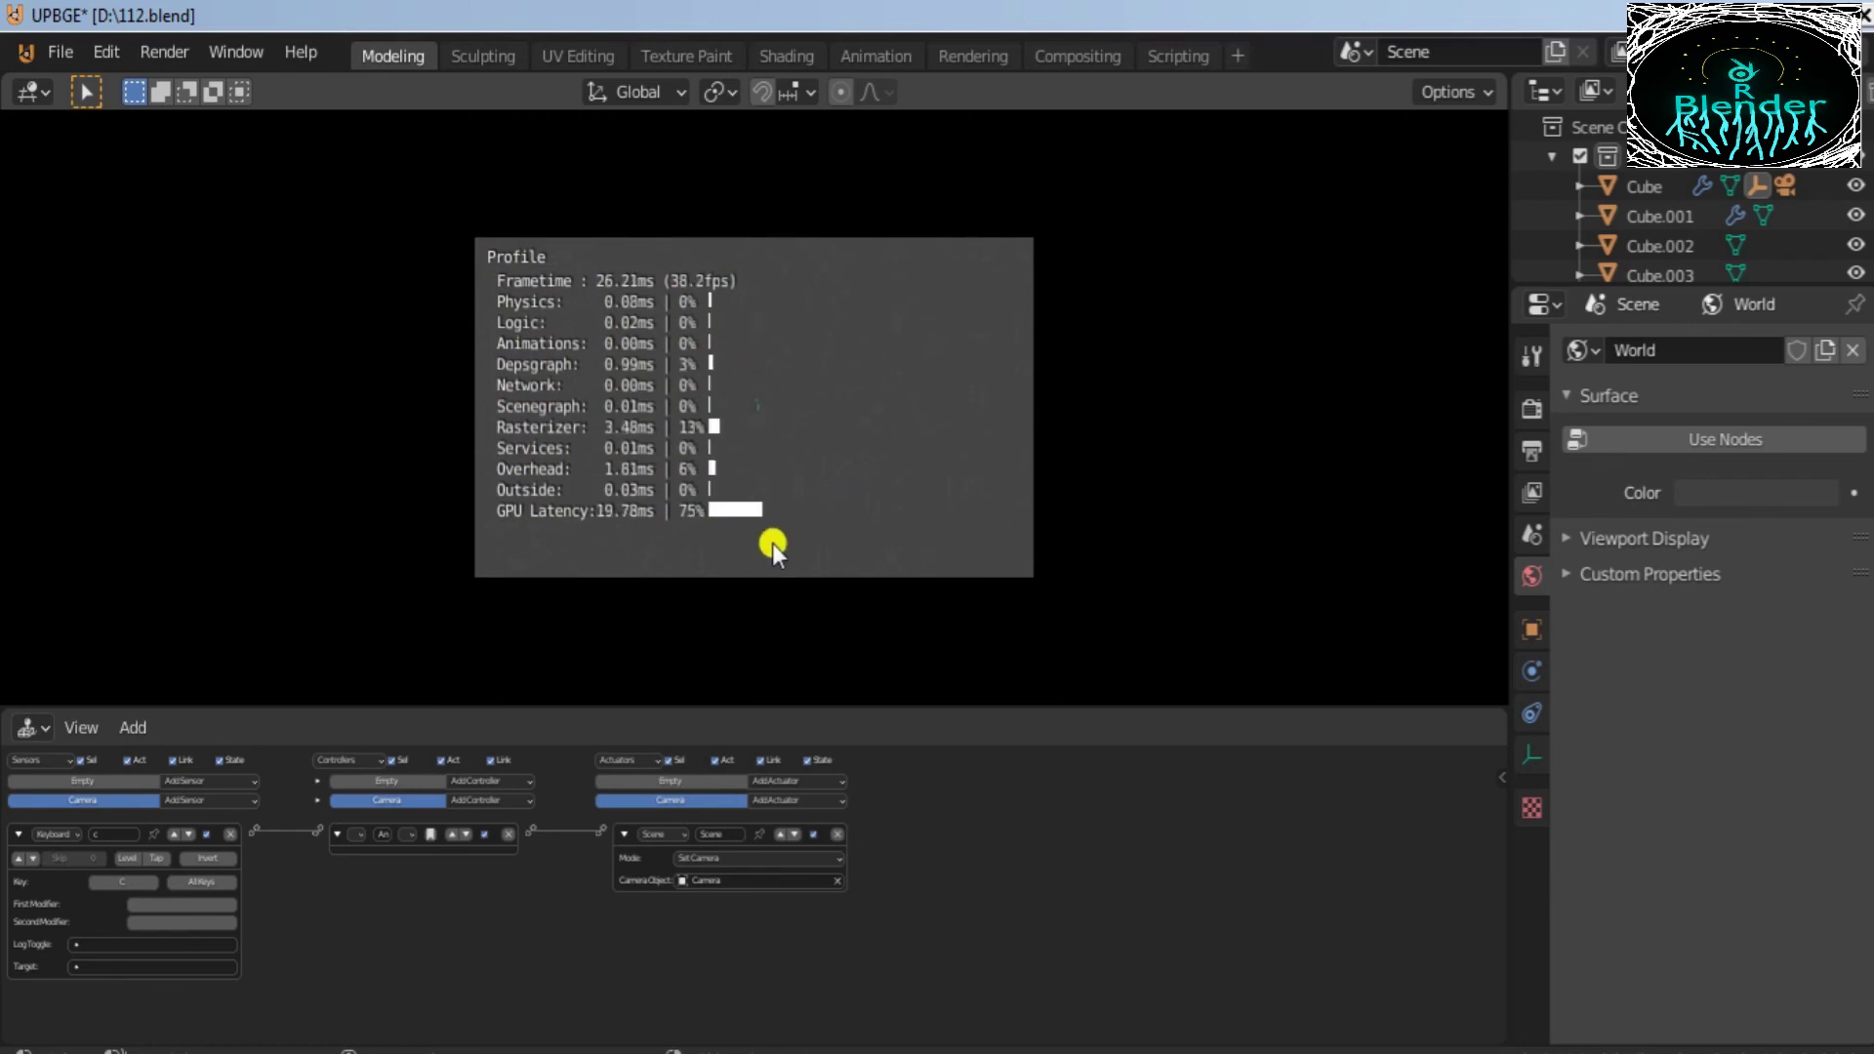
pyautogui.press('Escape')
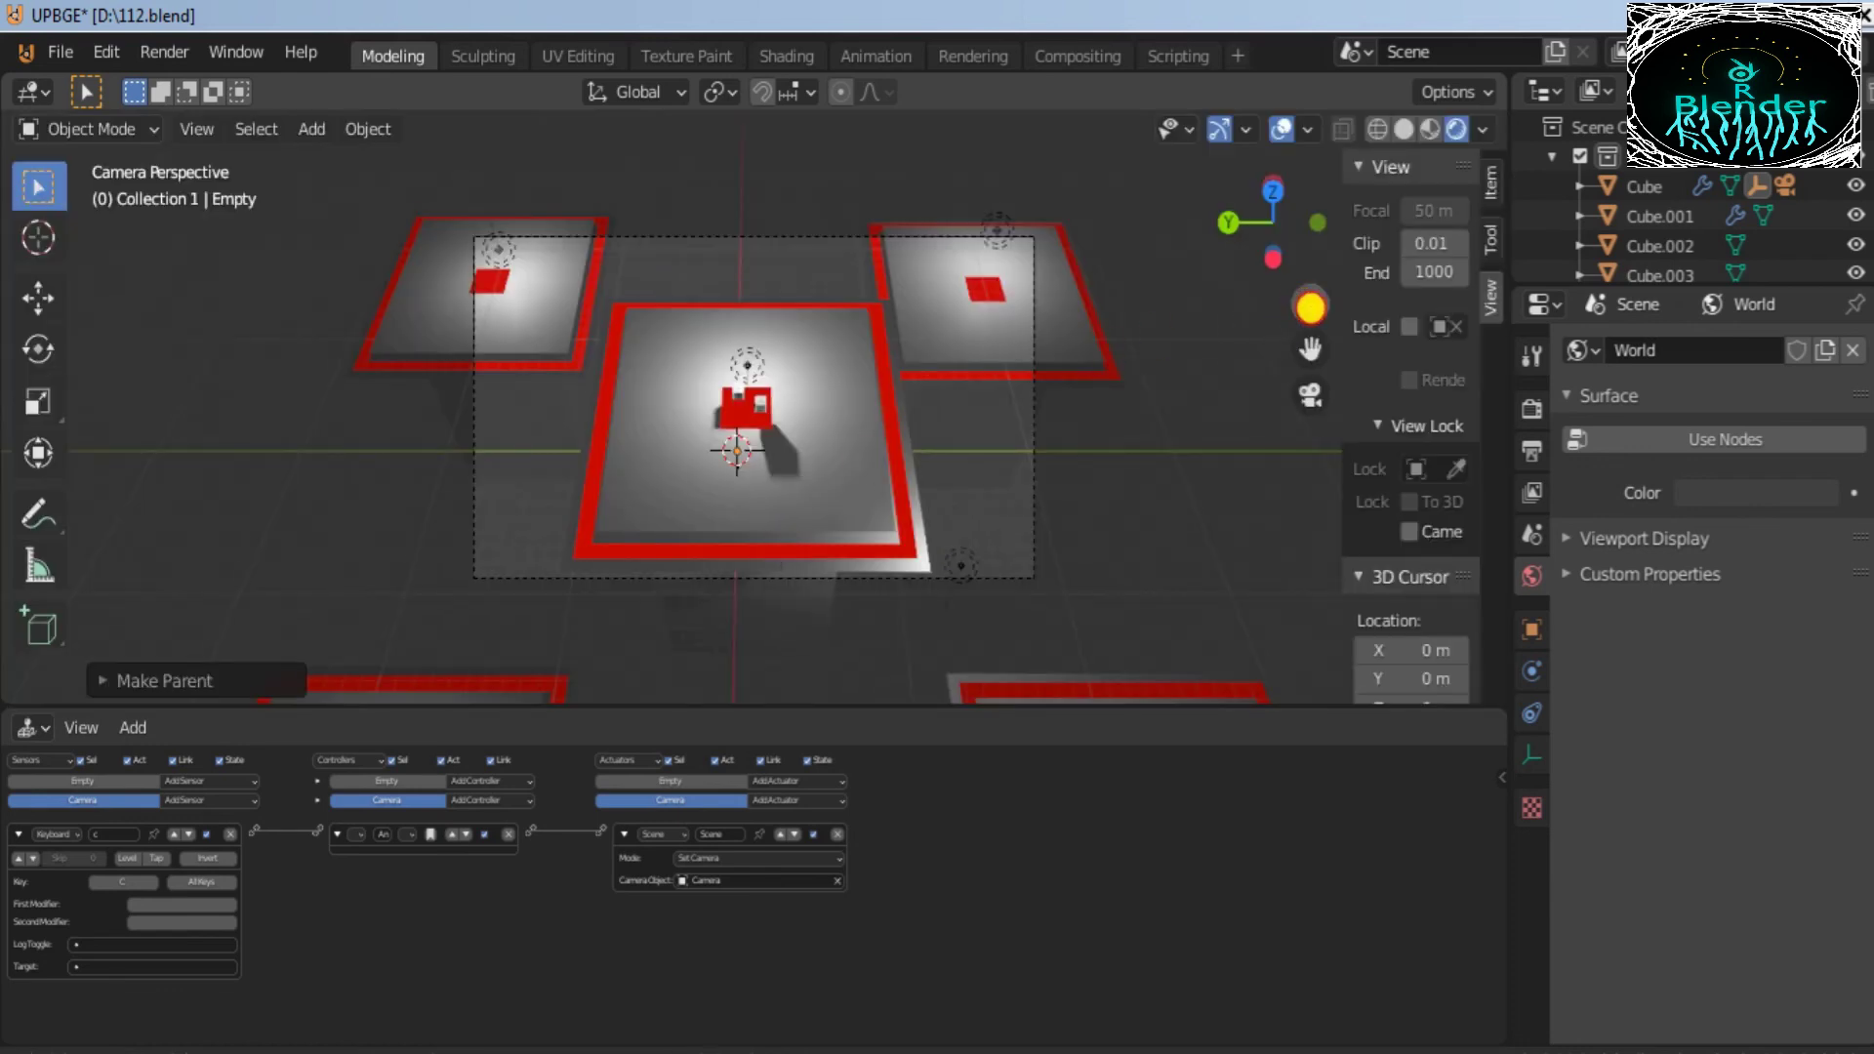
# Step: Enter Edit Mode on the player cube and add a loop cut
pyautogui.moveTo(1309, 304); pyautogui.dragTo(1309, 295)
pyautogui.scroll(13, 1020, 510)
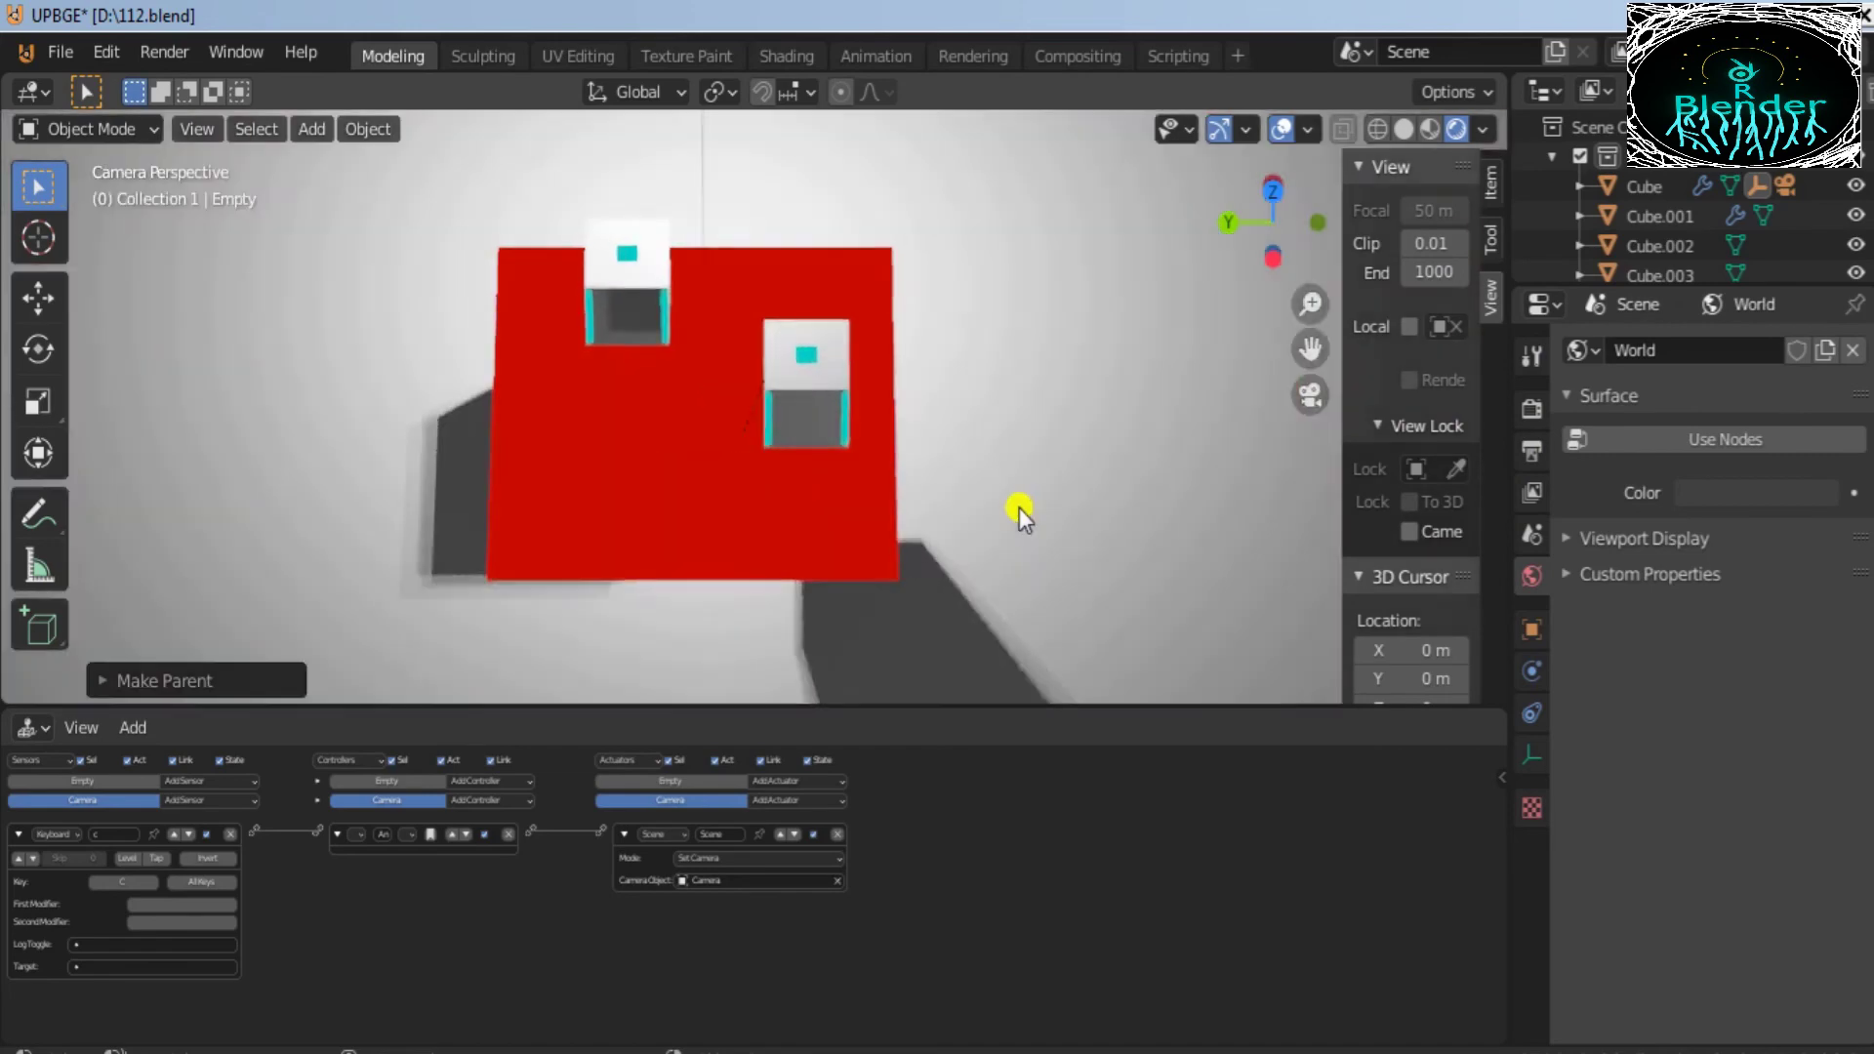
pyautogui.click(269, 207)
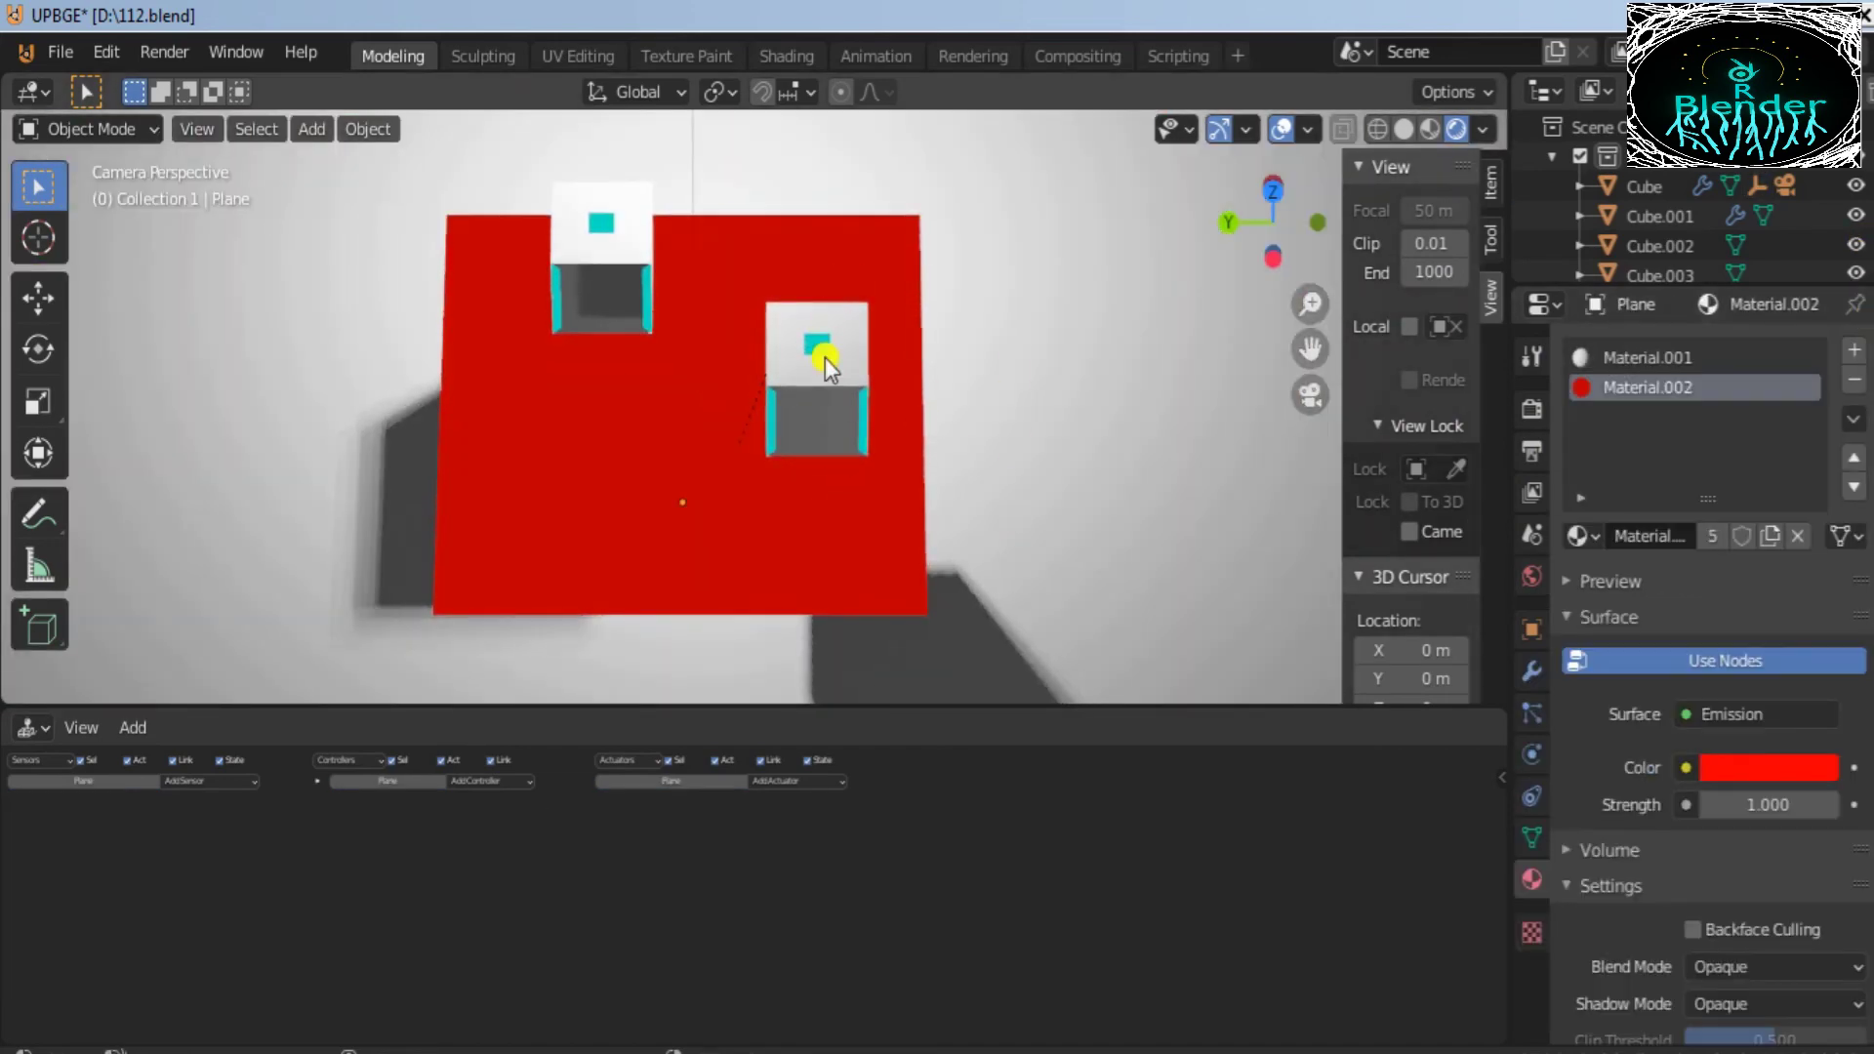
pyautogui.click(824, 355)
pyautogui.click(92, 127)
pyautogui.click(97, 195)
pyautogui.scroll(-5, 35, 547)
pyautogui.click(38, 250)
pyautogui.moveTo(818, 351); pyautogui.dragTo(825, 335)
pyautogui.moveTo(1277, 222); pyautogui.dragTo(804, 556)
pyautogui.scroll(8, 809, 530)
# Step: Switch to face selection and select the middle face strip on the player cube's front
pyautogui.click(236, 130)
pyautogui.scroll(5, 51, 209)
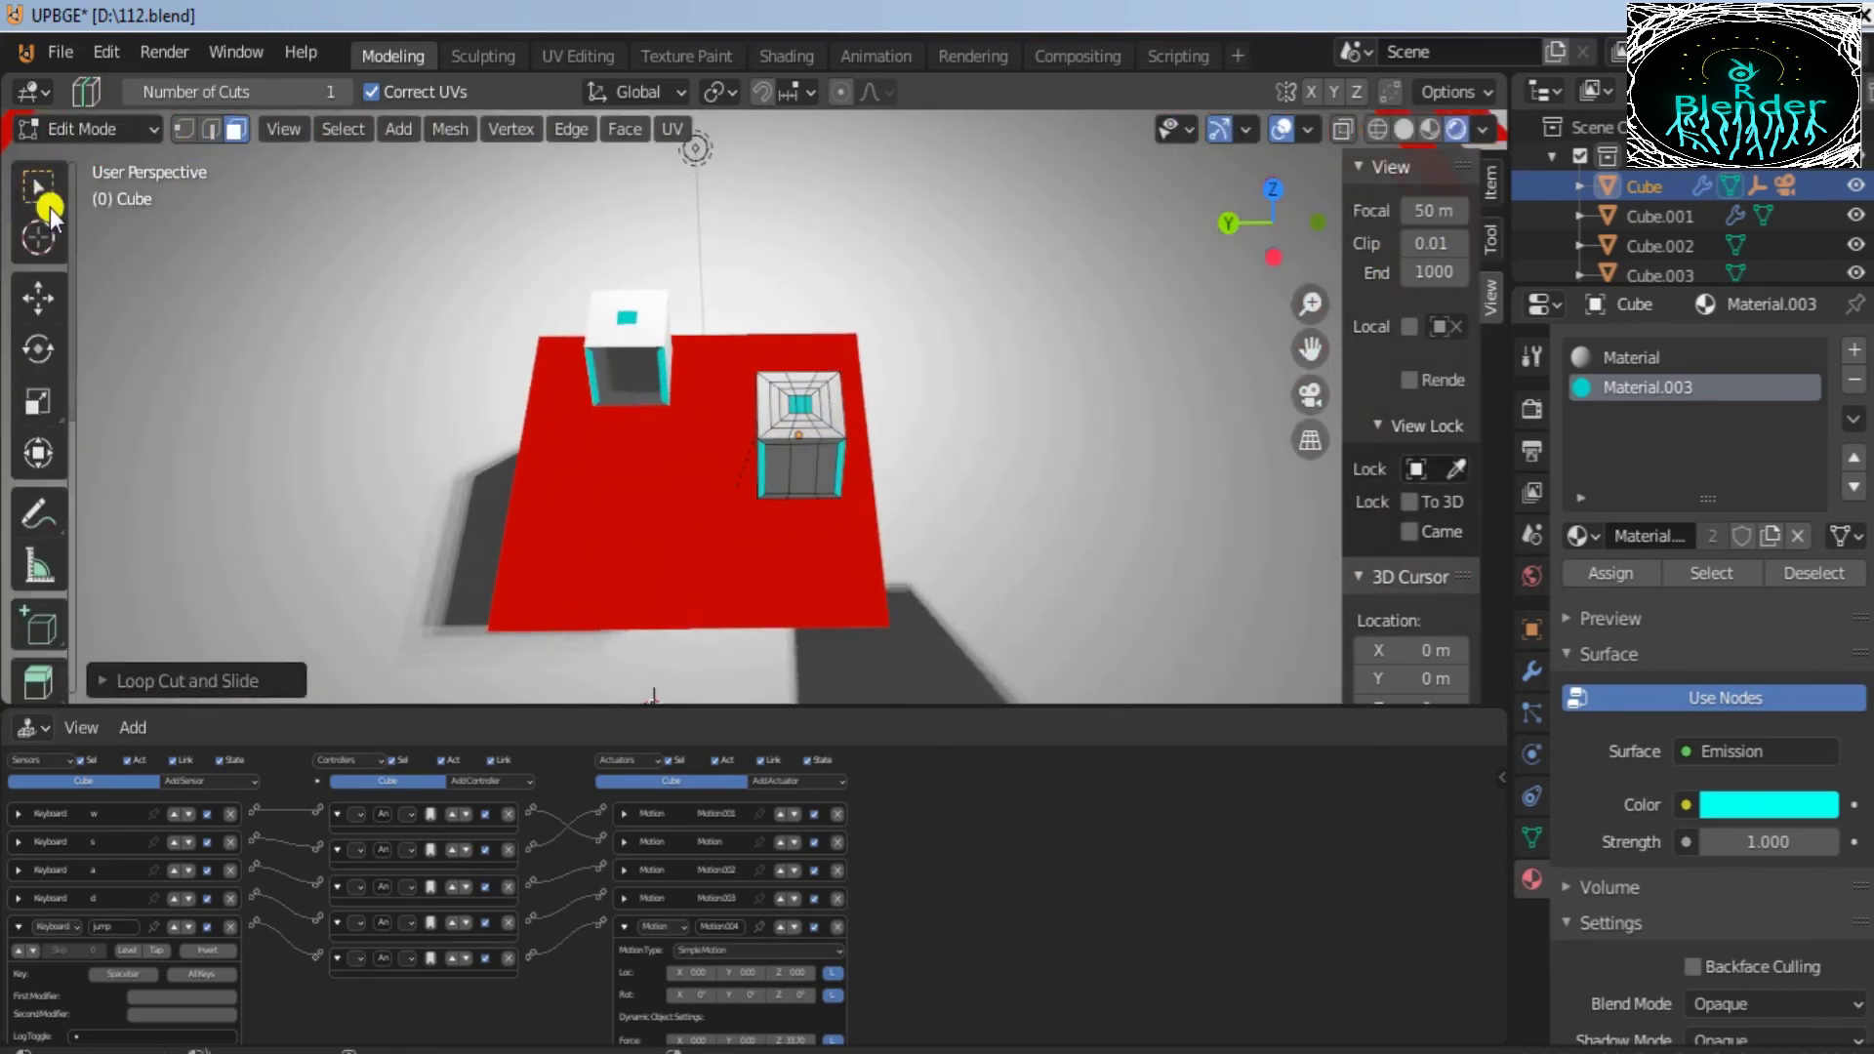
pyautogui.click(47, 198)
pyautogui.click(811, 471)
pyautogui.moveTo(1262, 244); pyautogui.dragTo(1029, 683)
# Step: Add a third material to the player cube with a red Emission surface and assign it to the selected faces
pyautogui.click(1855, 349)
pyautogui.click(1720, 538)
pyautogui.click(1757, 751)
pyautogui.click(1513, 156)
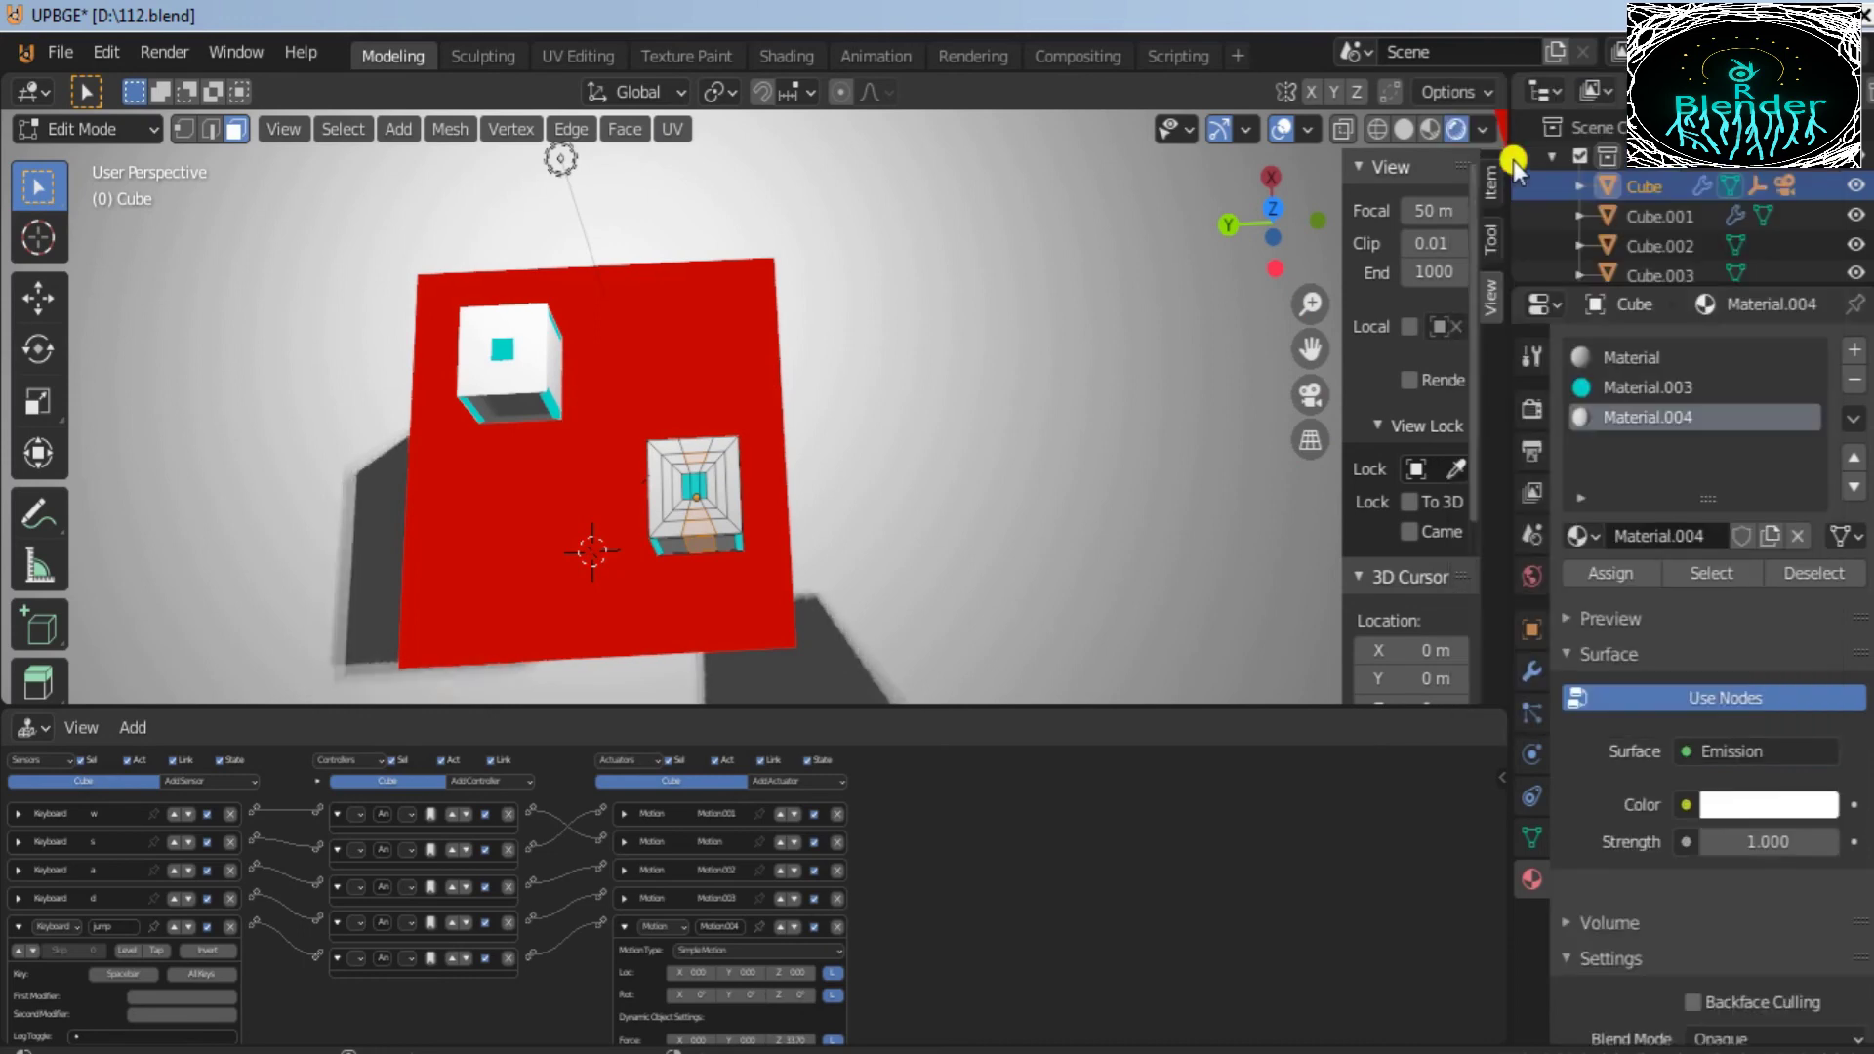
pyautogui.click(1769, 804)
pyautogui.click(1689, 597)
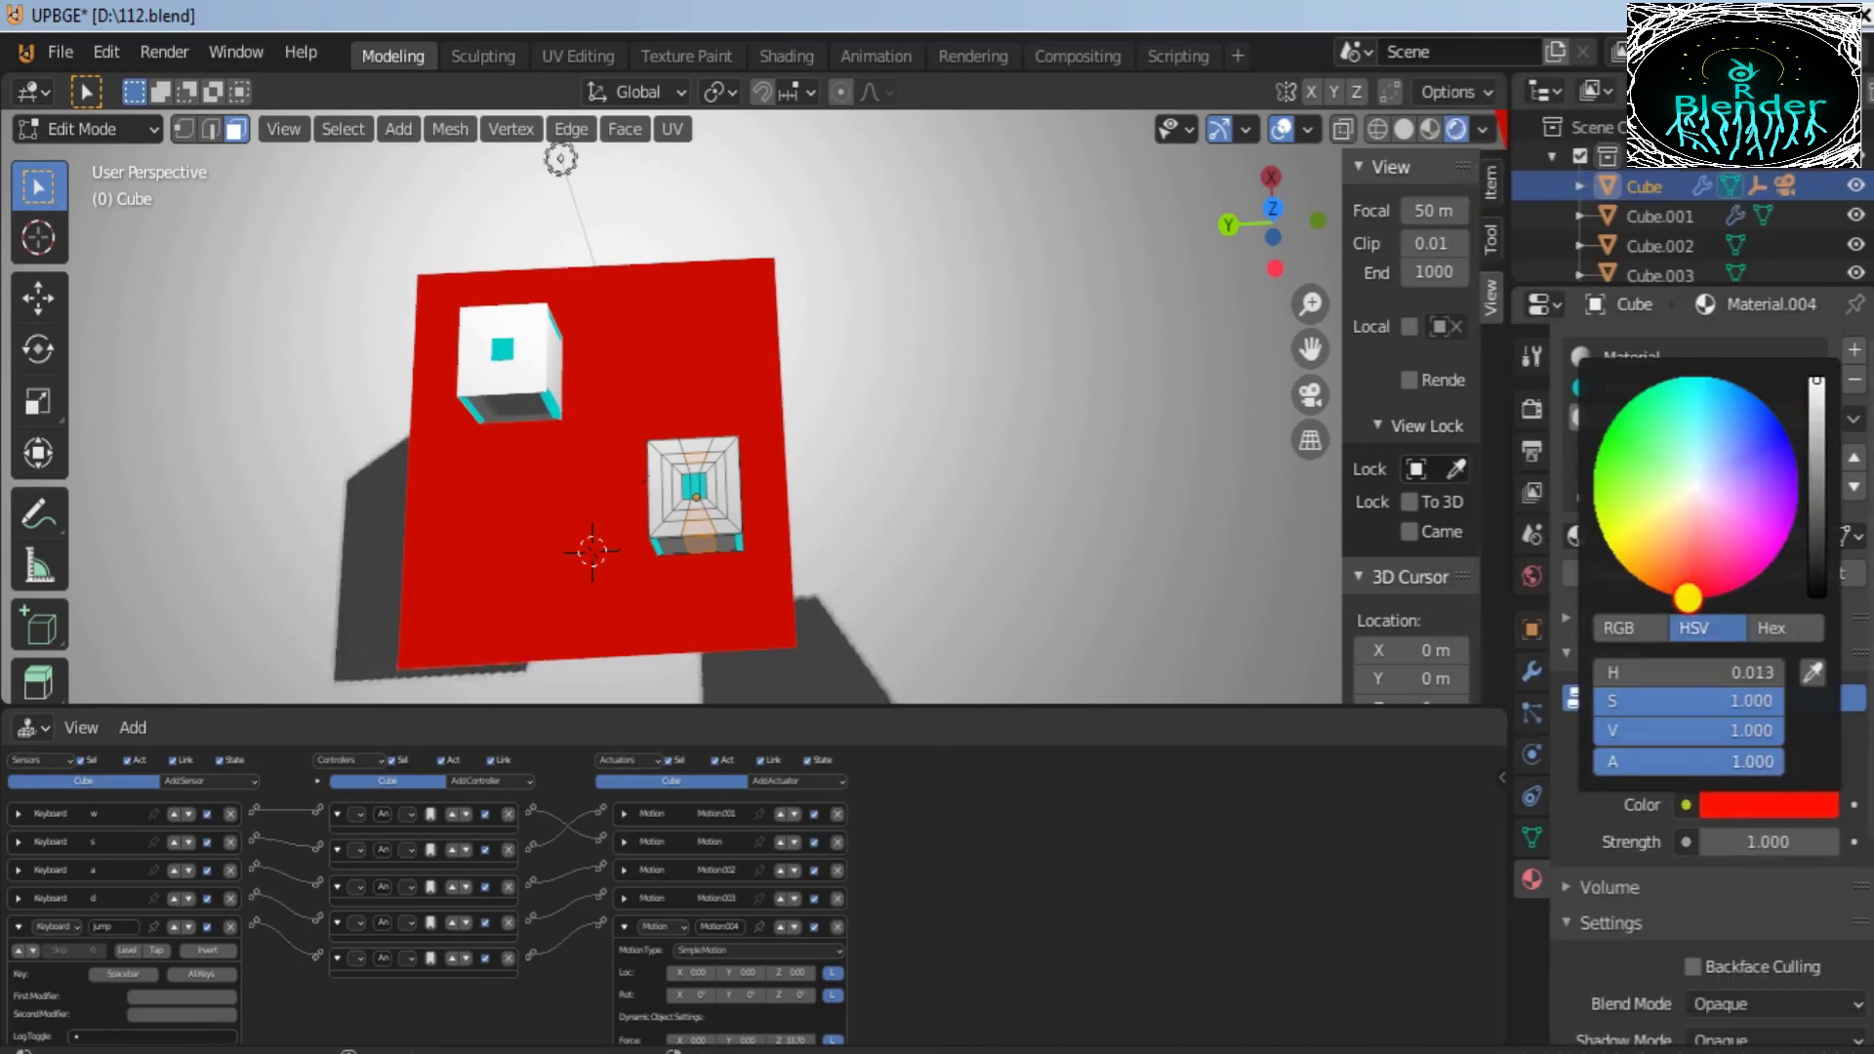
pyautogui.click(1601, 572)
# Step: Assign the red material to the middle face strip on the player cube's top as well
pyautogui.click(701, 444)
pyautogui.click(1238, 449)
pyautogui.click(1649, 418)
pyautogui.click(1615, 574)
# Step: Return to the camera view and switch the player cube back to Object Mode
pyautogui.moveTo(1284, 222); pyautogui.dragTo(1307, 357)
pyautogui.click(1309, 393)
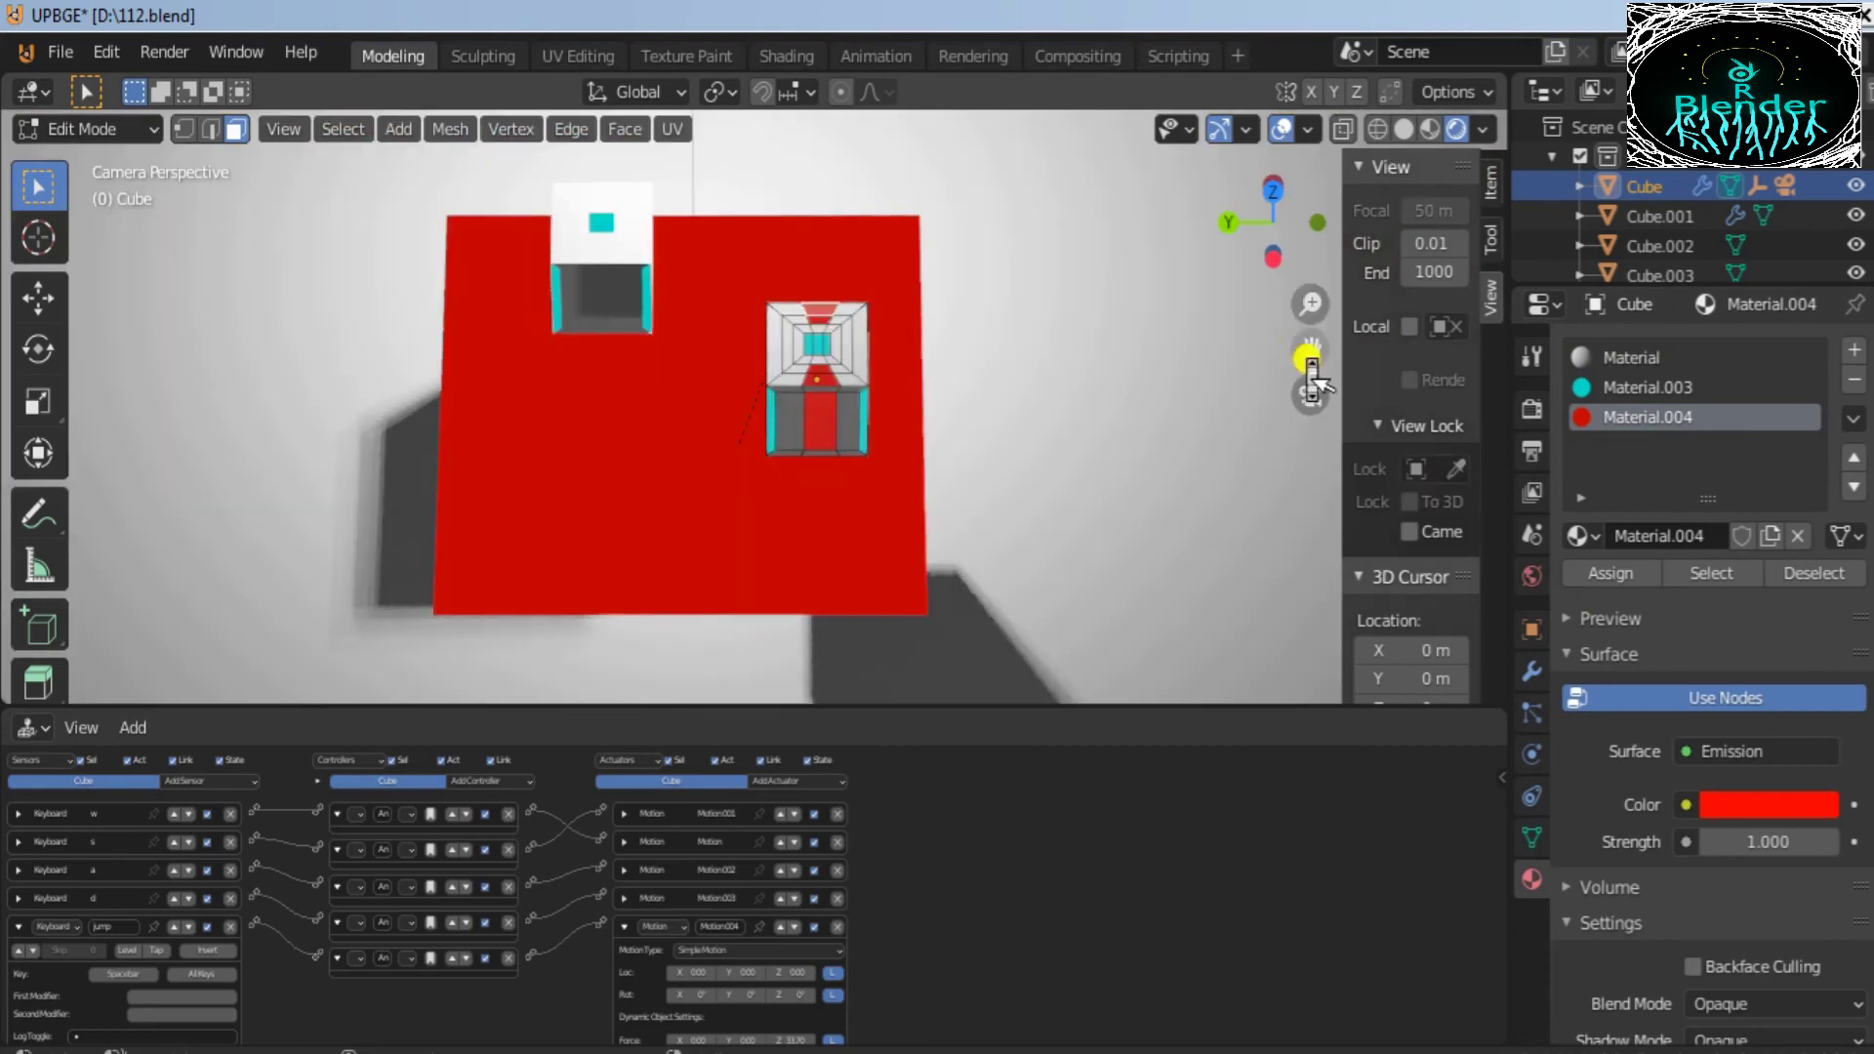
pyautogui.press('p')
pyautogui.press('p')
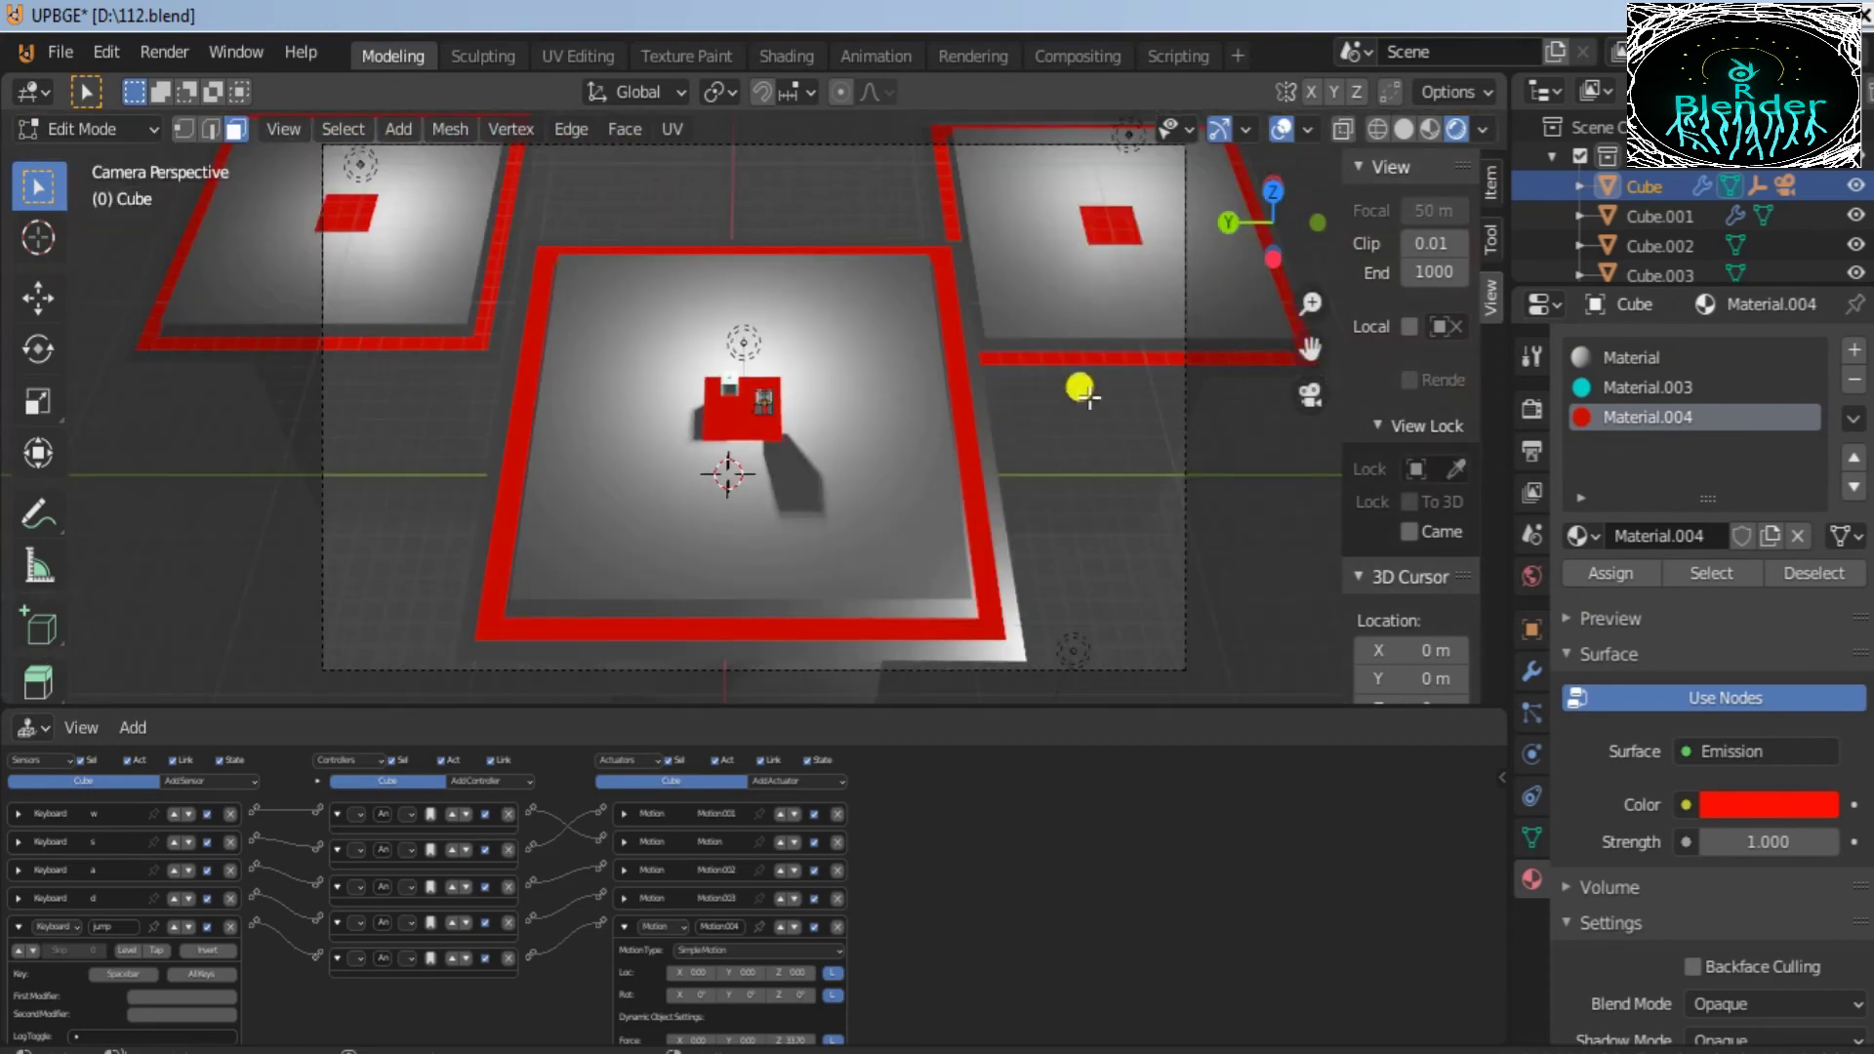
pyautogui.click(48, 128)
pyautogui.click(83, 161)
pyautogui.click(1063, 411)
# Step: Run the game and drive the player cube around and between the platforms, testing movement, jumping and the following camera
pyautogui.press('p')
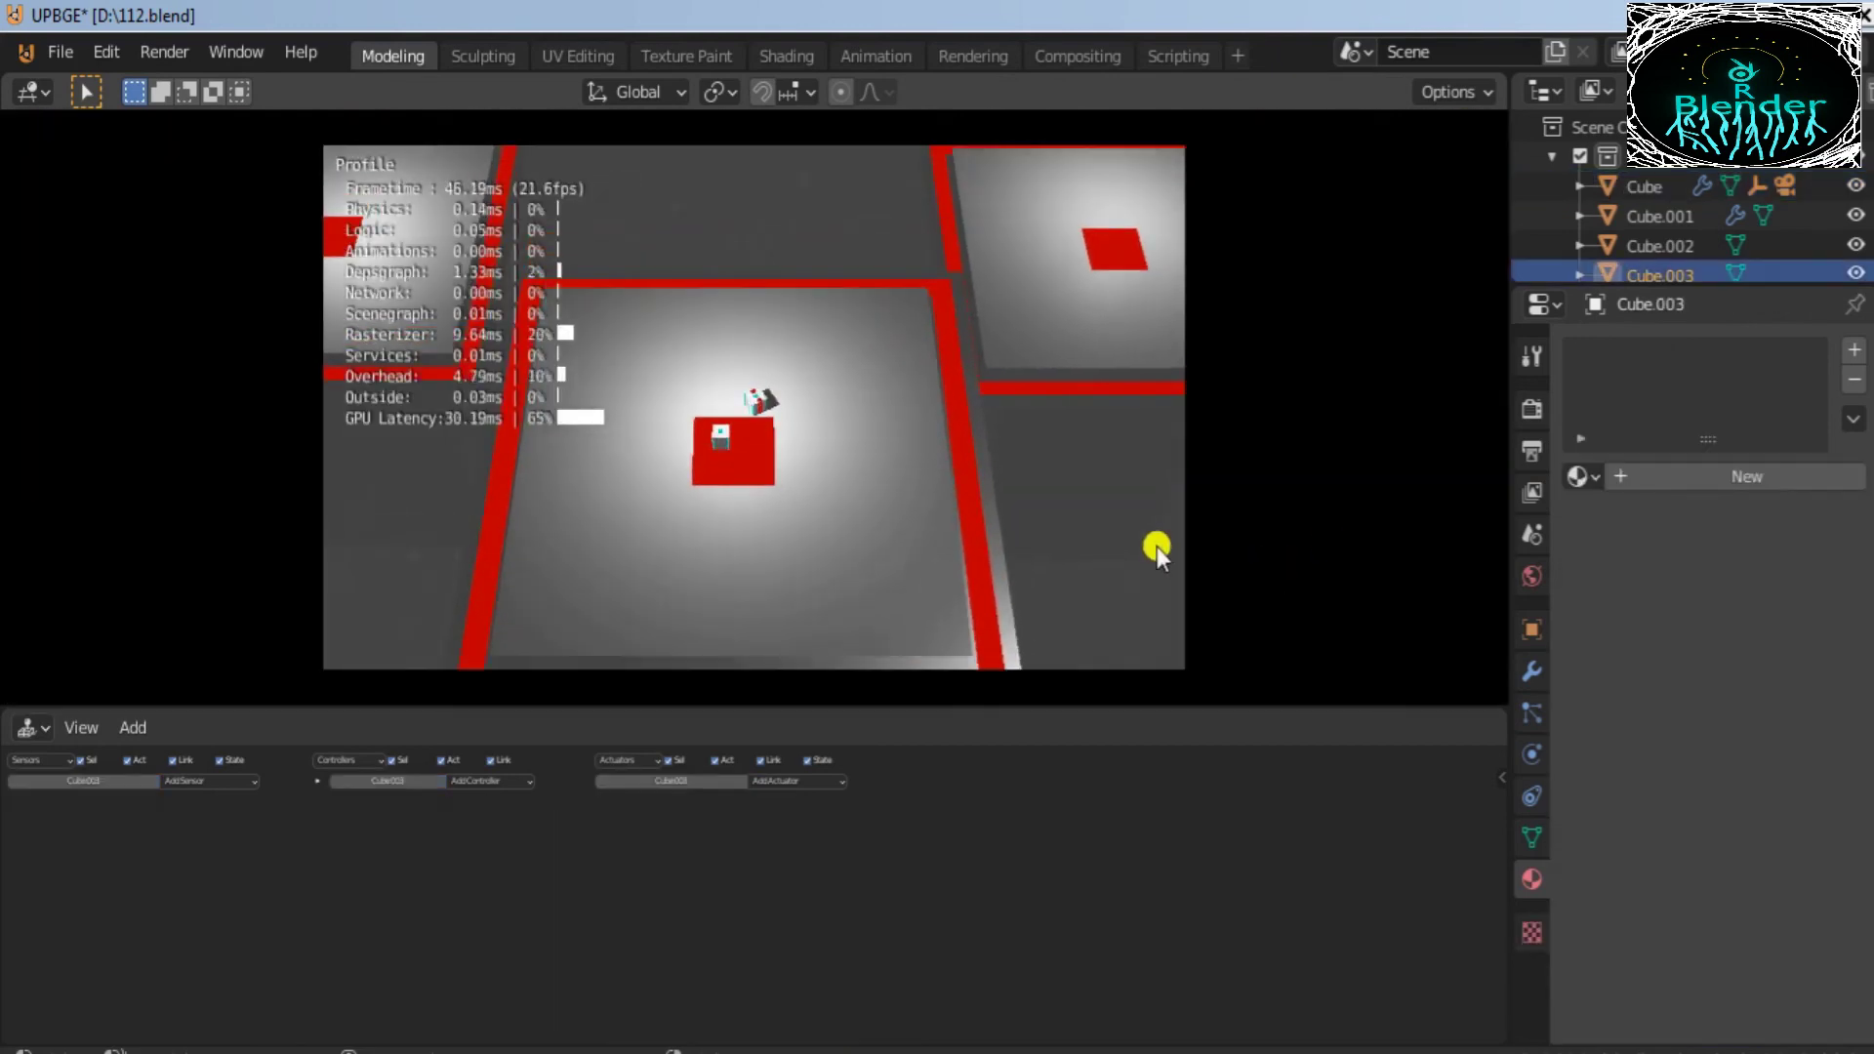
pyautogui.press('w')
pyautogui.press('d')
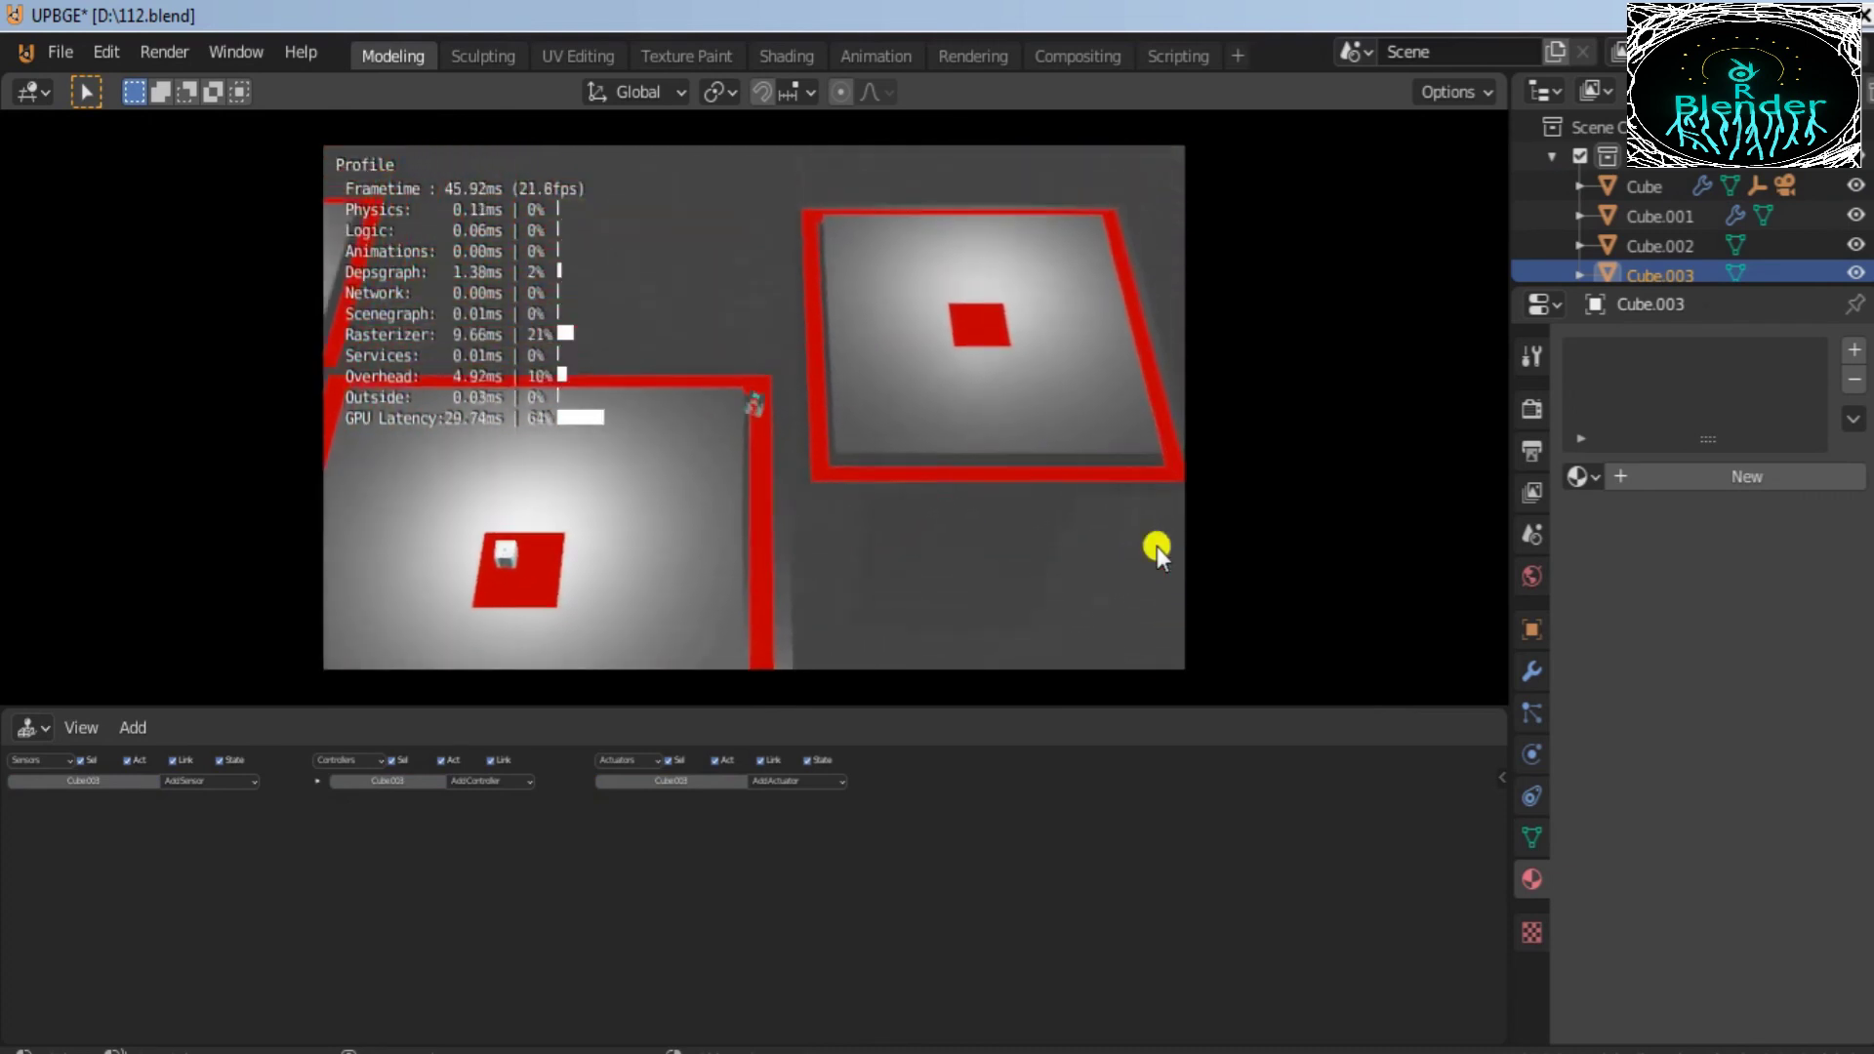
pyautogui.press('s')
pyautogui.press('w')
pyautogui.press('a')
pyautogui.press('s')
pyautogui.press('a')
pyautogui.press('space')
pyautogui.press('space')
pyautogui.press('s')
pyautogui.press('w')
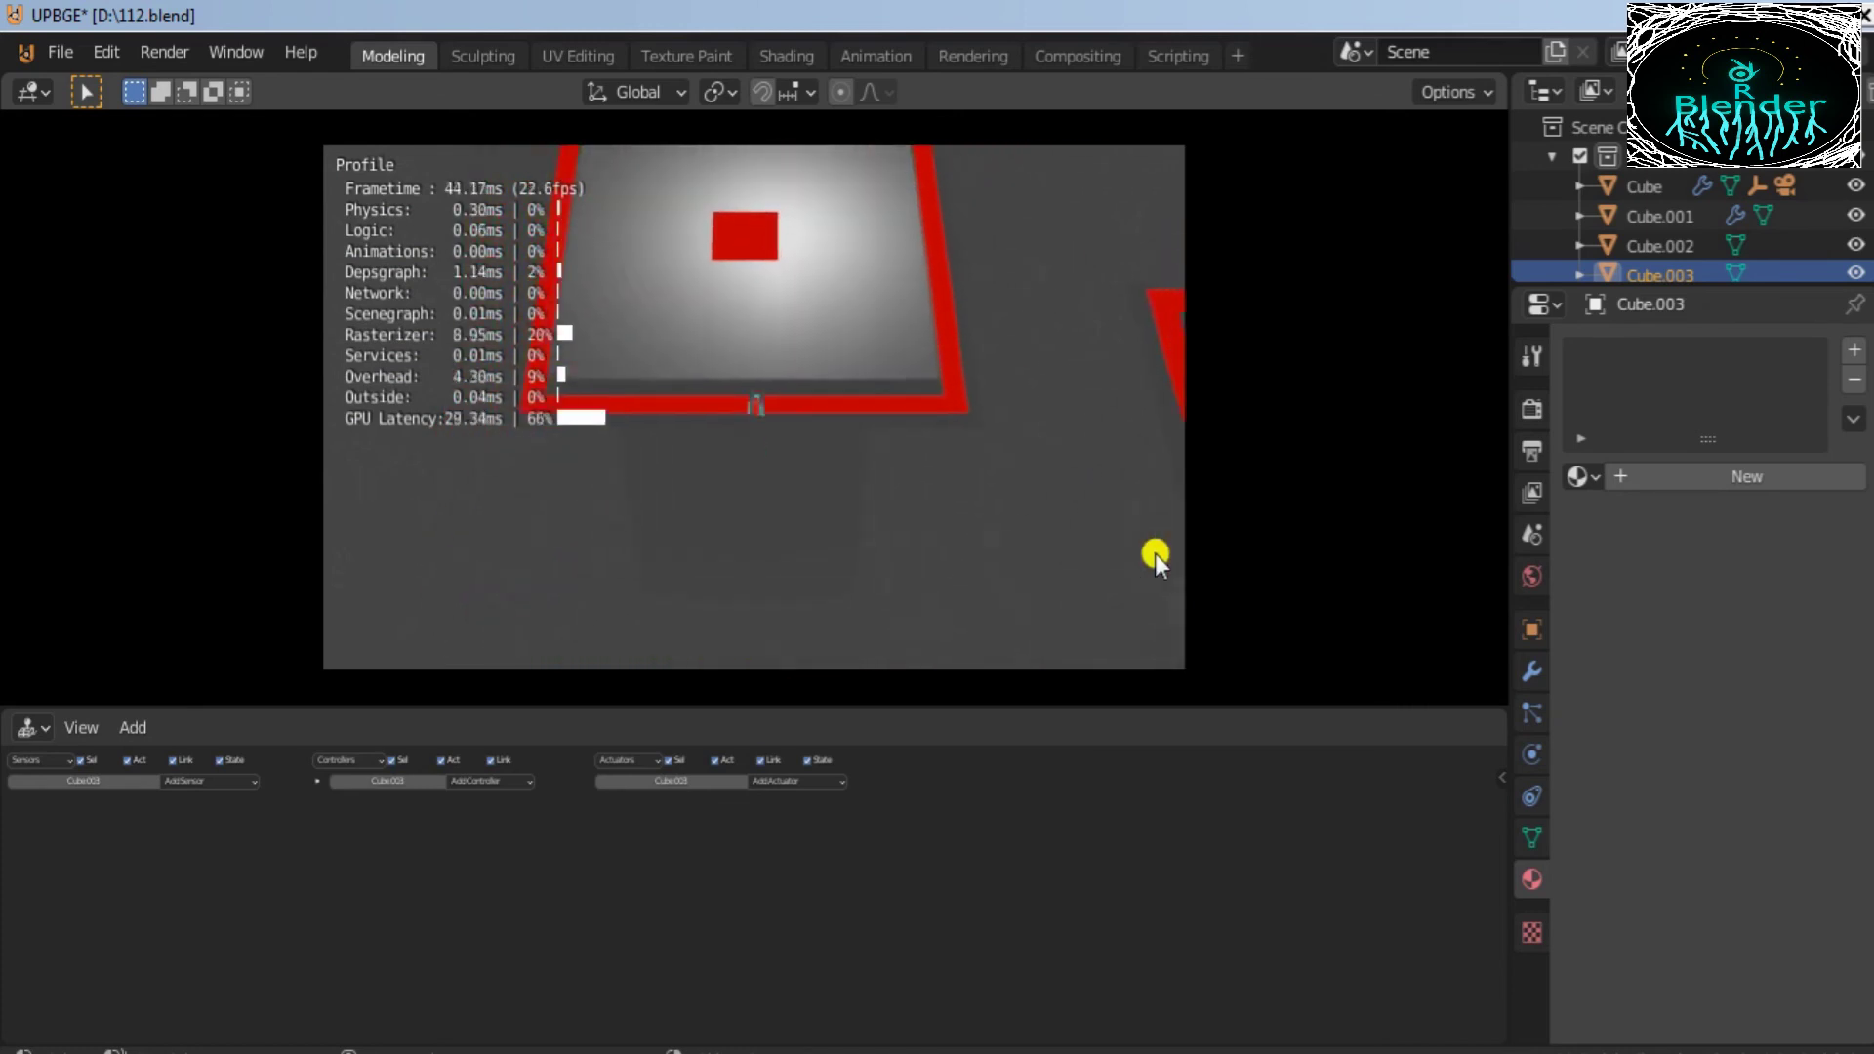
pyautogui.press('s')
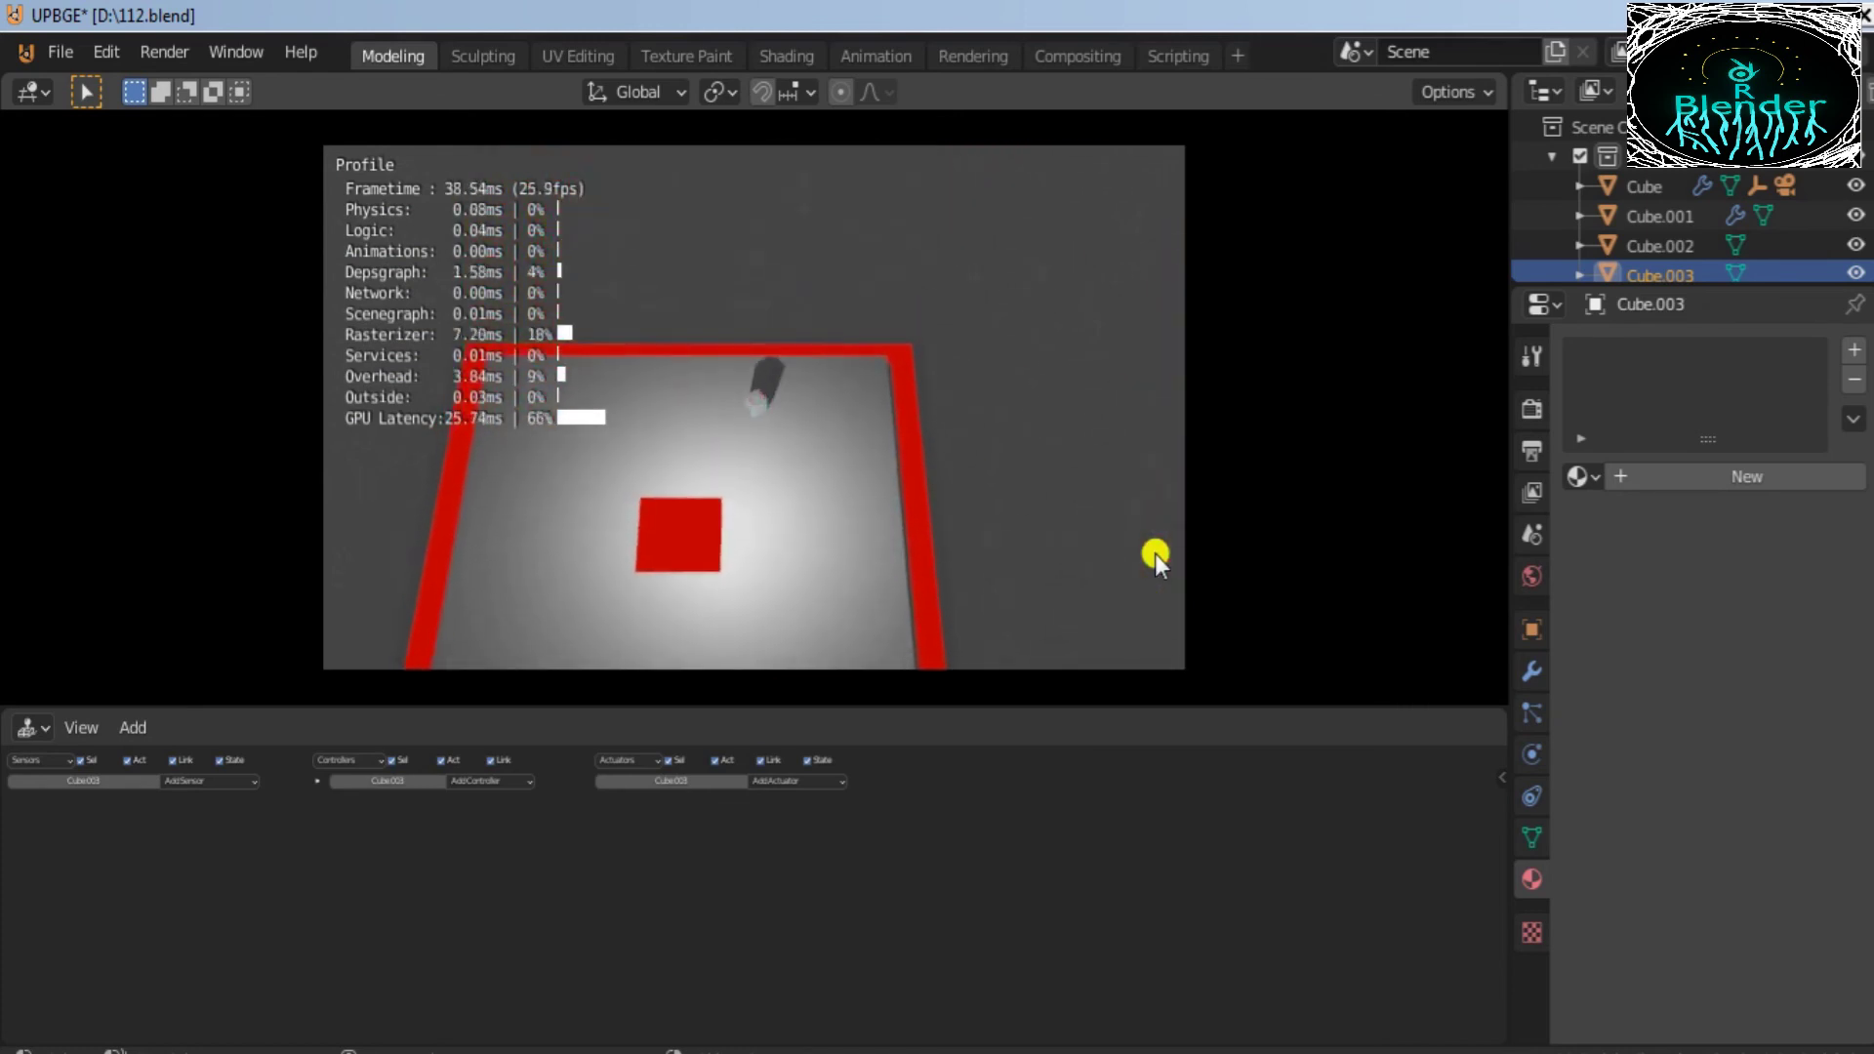
pyautogui.press('s')
pyautogui.press('d')
pyautogui.press('space')
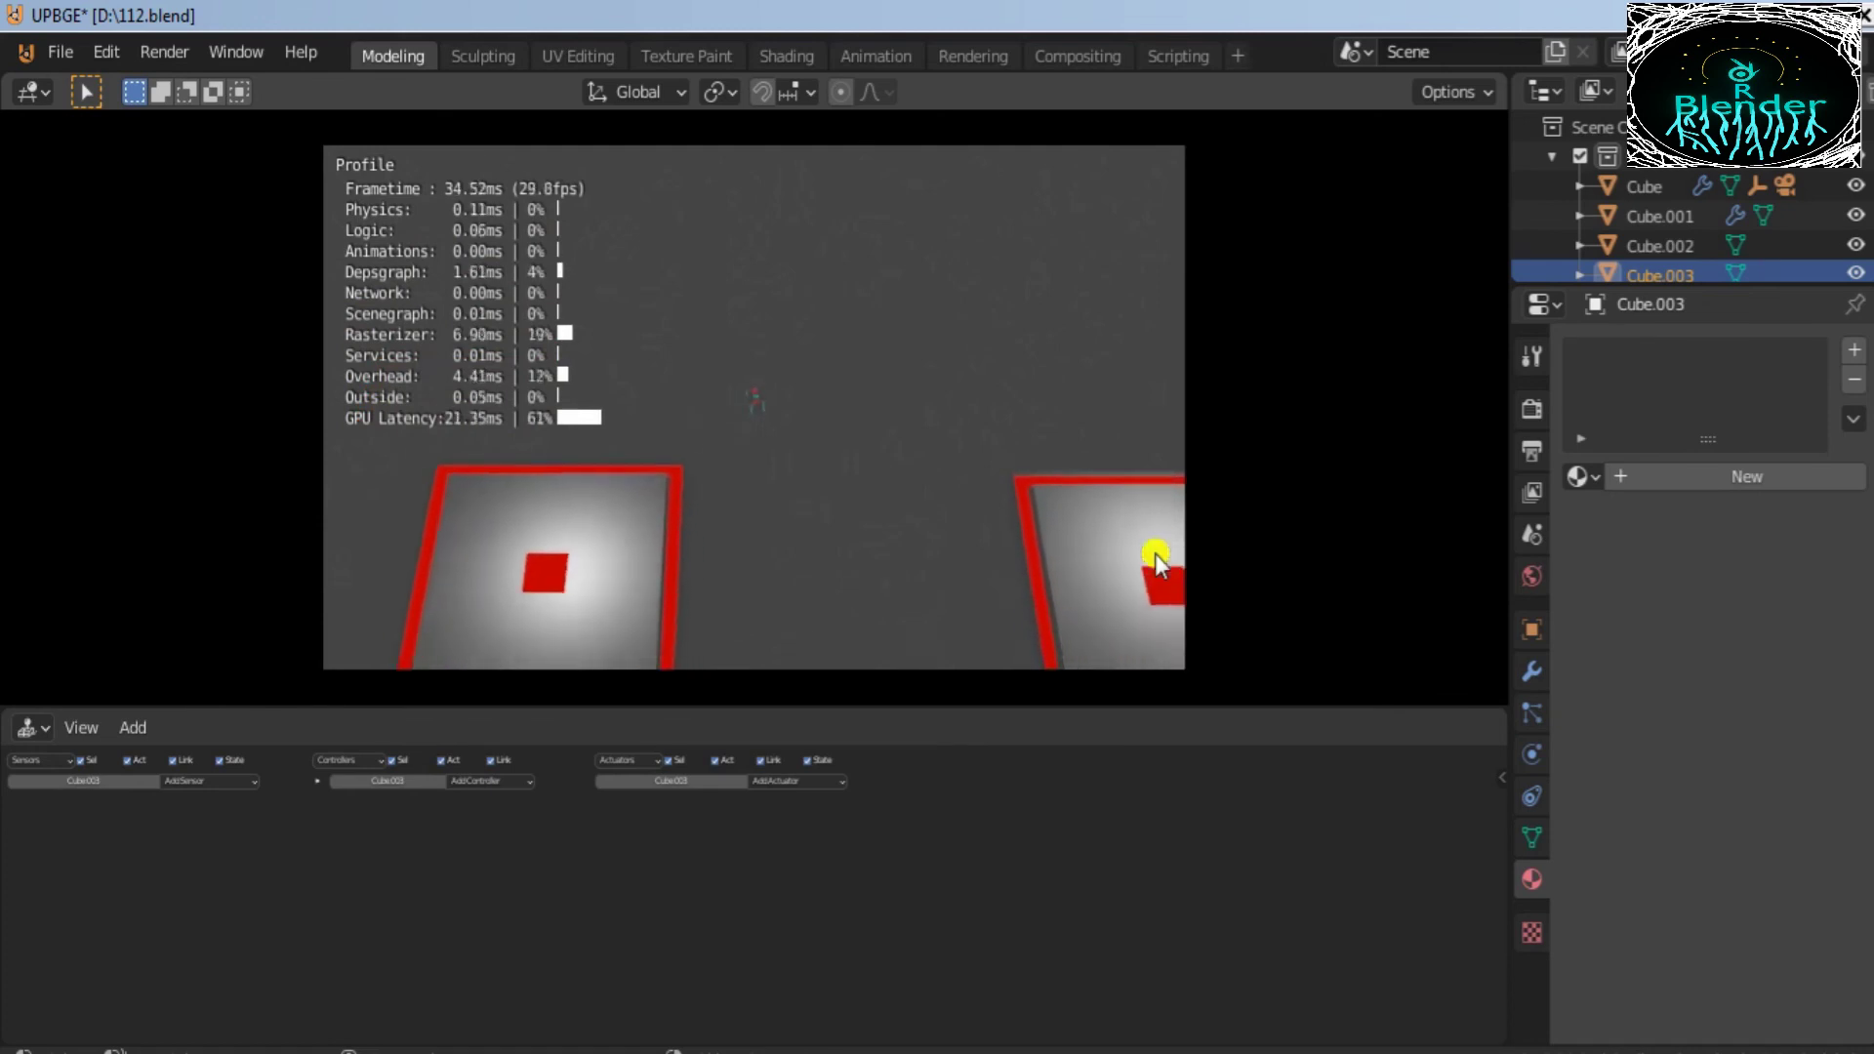
pyautogui.press('s')
pyautogui.press('space')
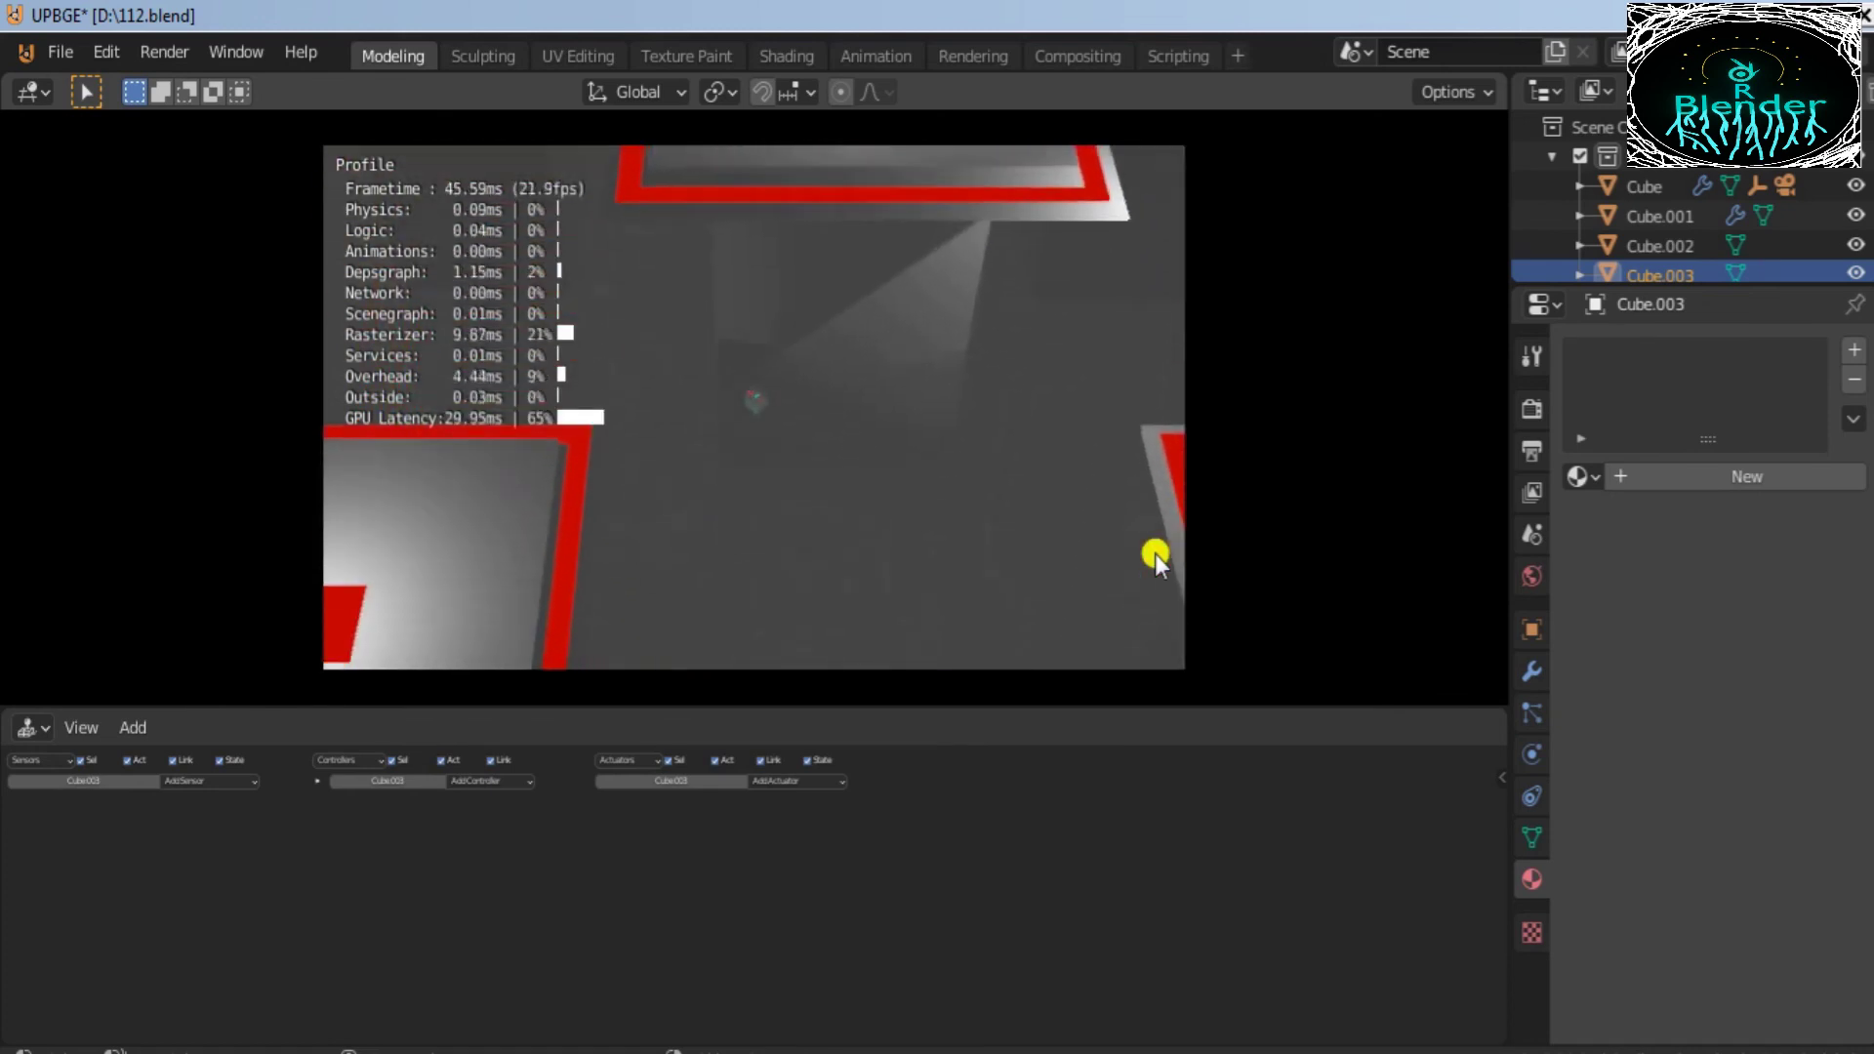
pyautogui.press('space')
pyautogui.press('d')
pyautogui.press('w')
pyautogui.press('space')
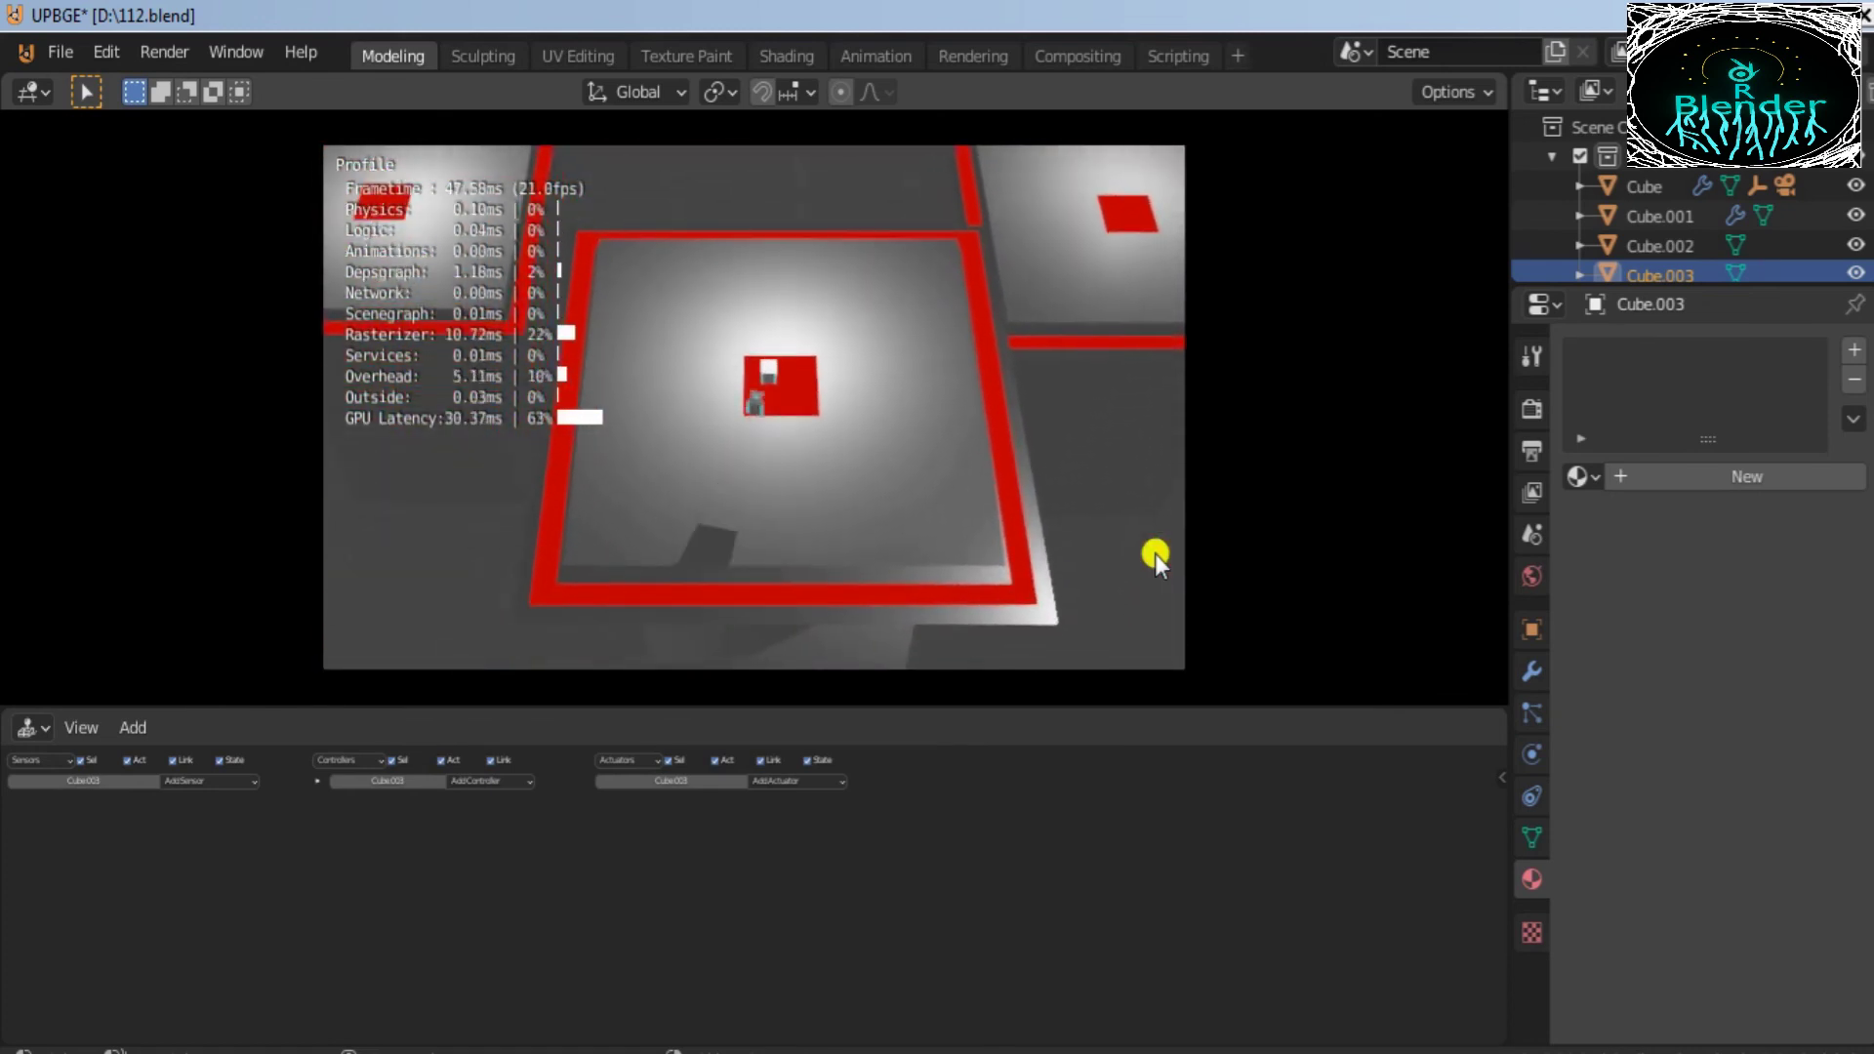
pyautogui.press('a')
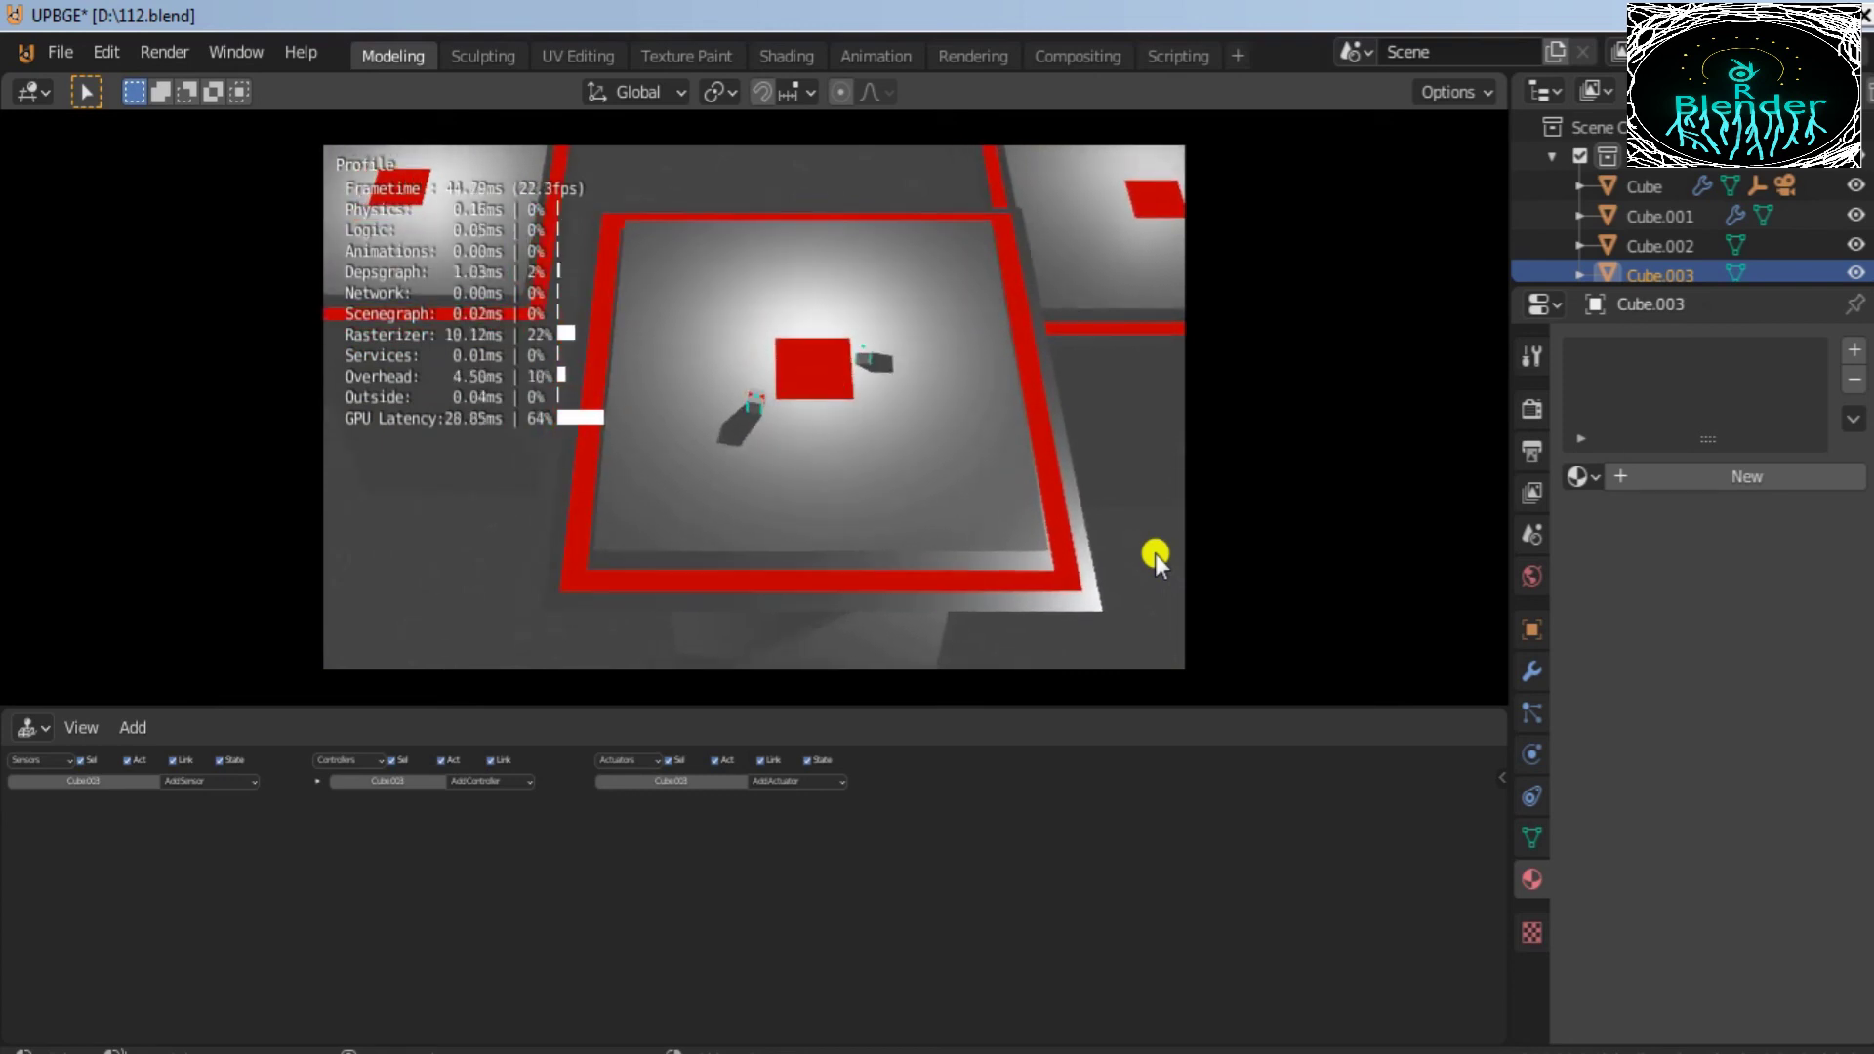
# Step: Stop the game, select the second cube (Cube.001) and put it into Edit Mode
pyautogui.press('Escape')
pyautogui.click(730, 384)
pyautogui.scroll(10, 777, 414)
pyautogui.click(90, 129)
pyautogui.click(96, 197)
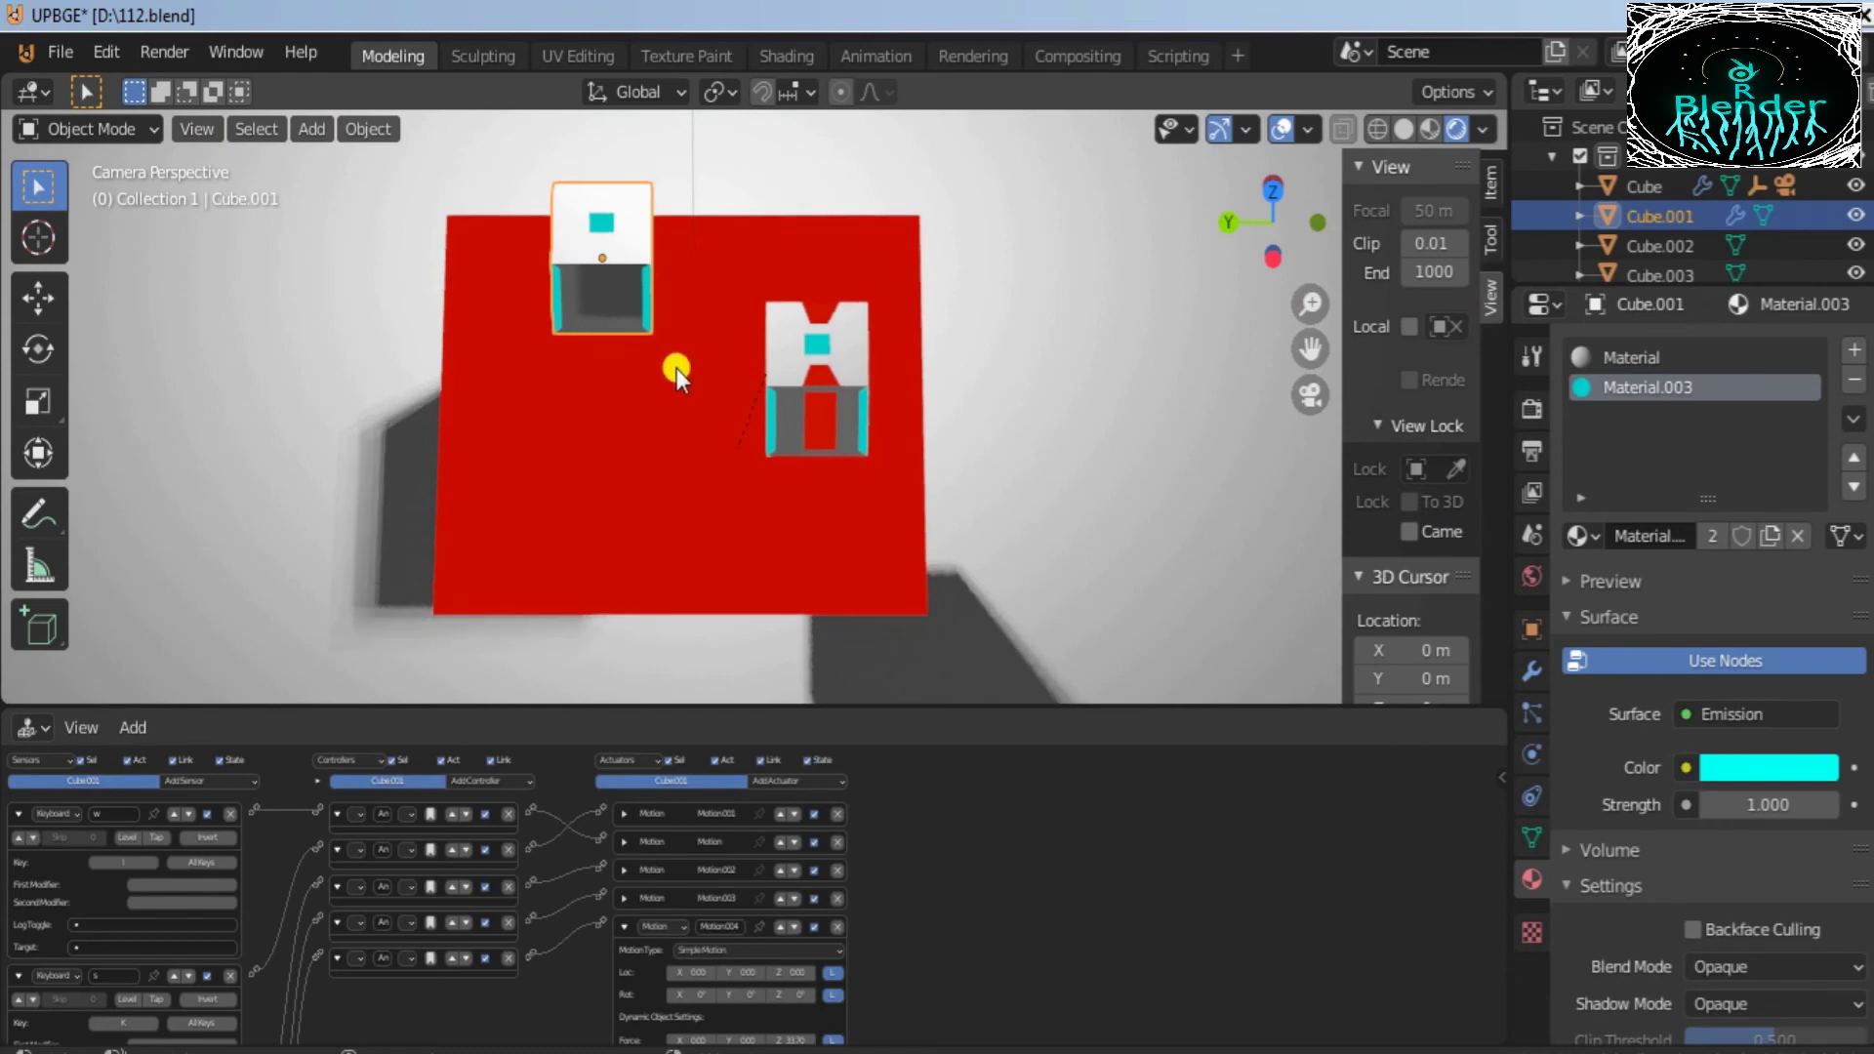
pyautogui.scroll(-10, 46, 361)
pyautogui.click(40, 254)
pyautogui.moveTo(582, 214)
pyautogui.mouseDown()
pyautogui.moveTo(603, 246)
pyautogui.moveTo(598, 205)
pyautogui.moveTo(610, 216)
pyautogui.mouseUp()
pyautogui.scroll(10, 43, 199)
pyautogui.click(43, 199)
# Step: Add a third material with a green Emission surface and assign it to the second cube's middle front face and top strip faces
pyautogui.click(236, 129)
pyautogui.click(602, 195)
pyautogui.keyDown('shift'); pyautogui.click(599, 256); pyautogui.keyUp('shift')
pyautogui.keyDown('shift'); pyautogui.click(601, 276); pyautogui.keyUp('shift')
pyautogui.keyDown('shift'); pyautogui.click(601, 196); pyautogui.keyUp('shift')
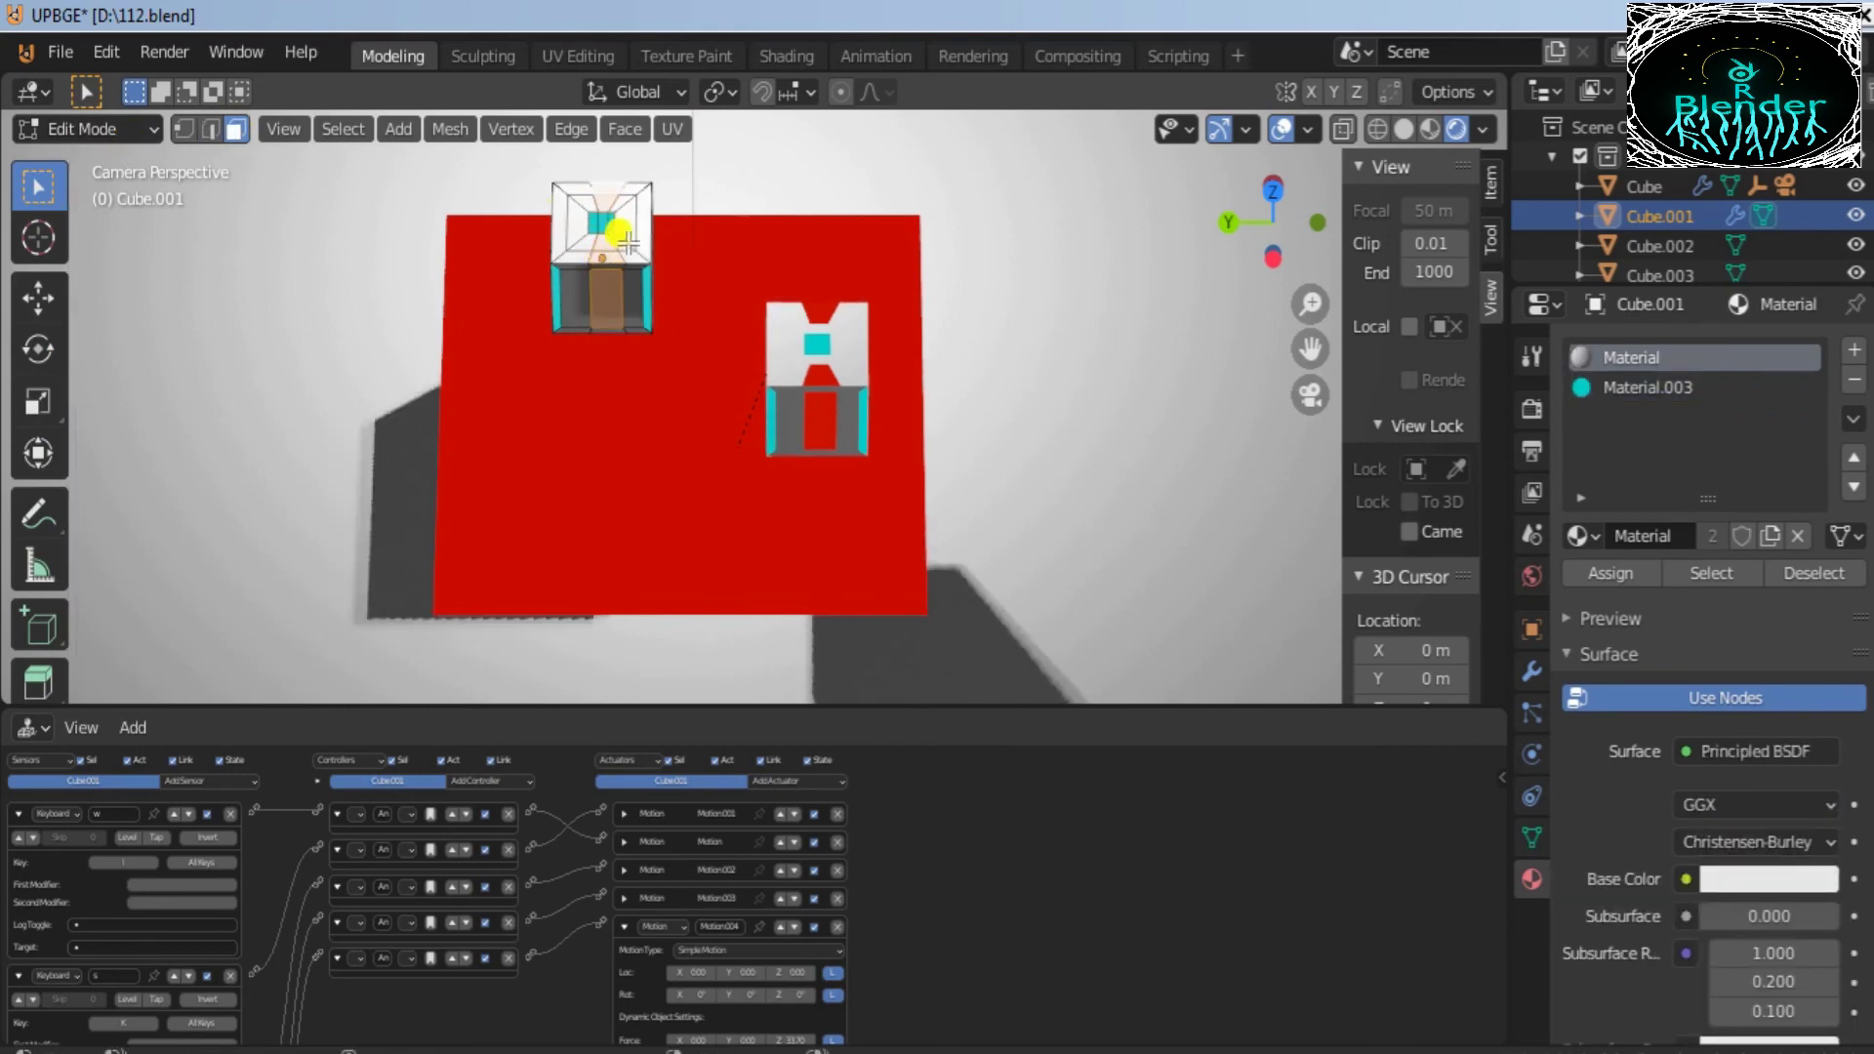
pyautogui.click(1853, 350)
pyautogui.click(1719, 536)
pyautogui.click(1745, 752)
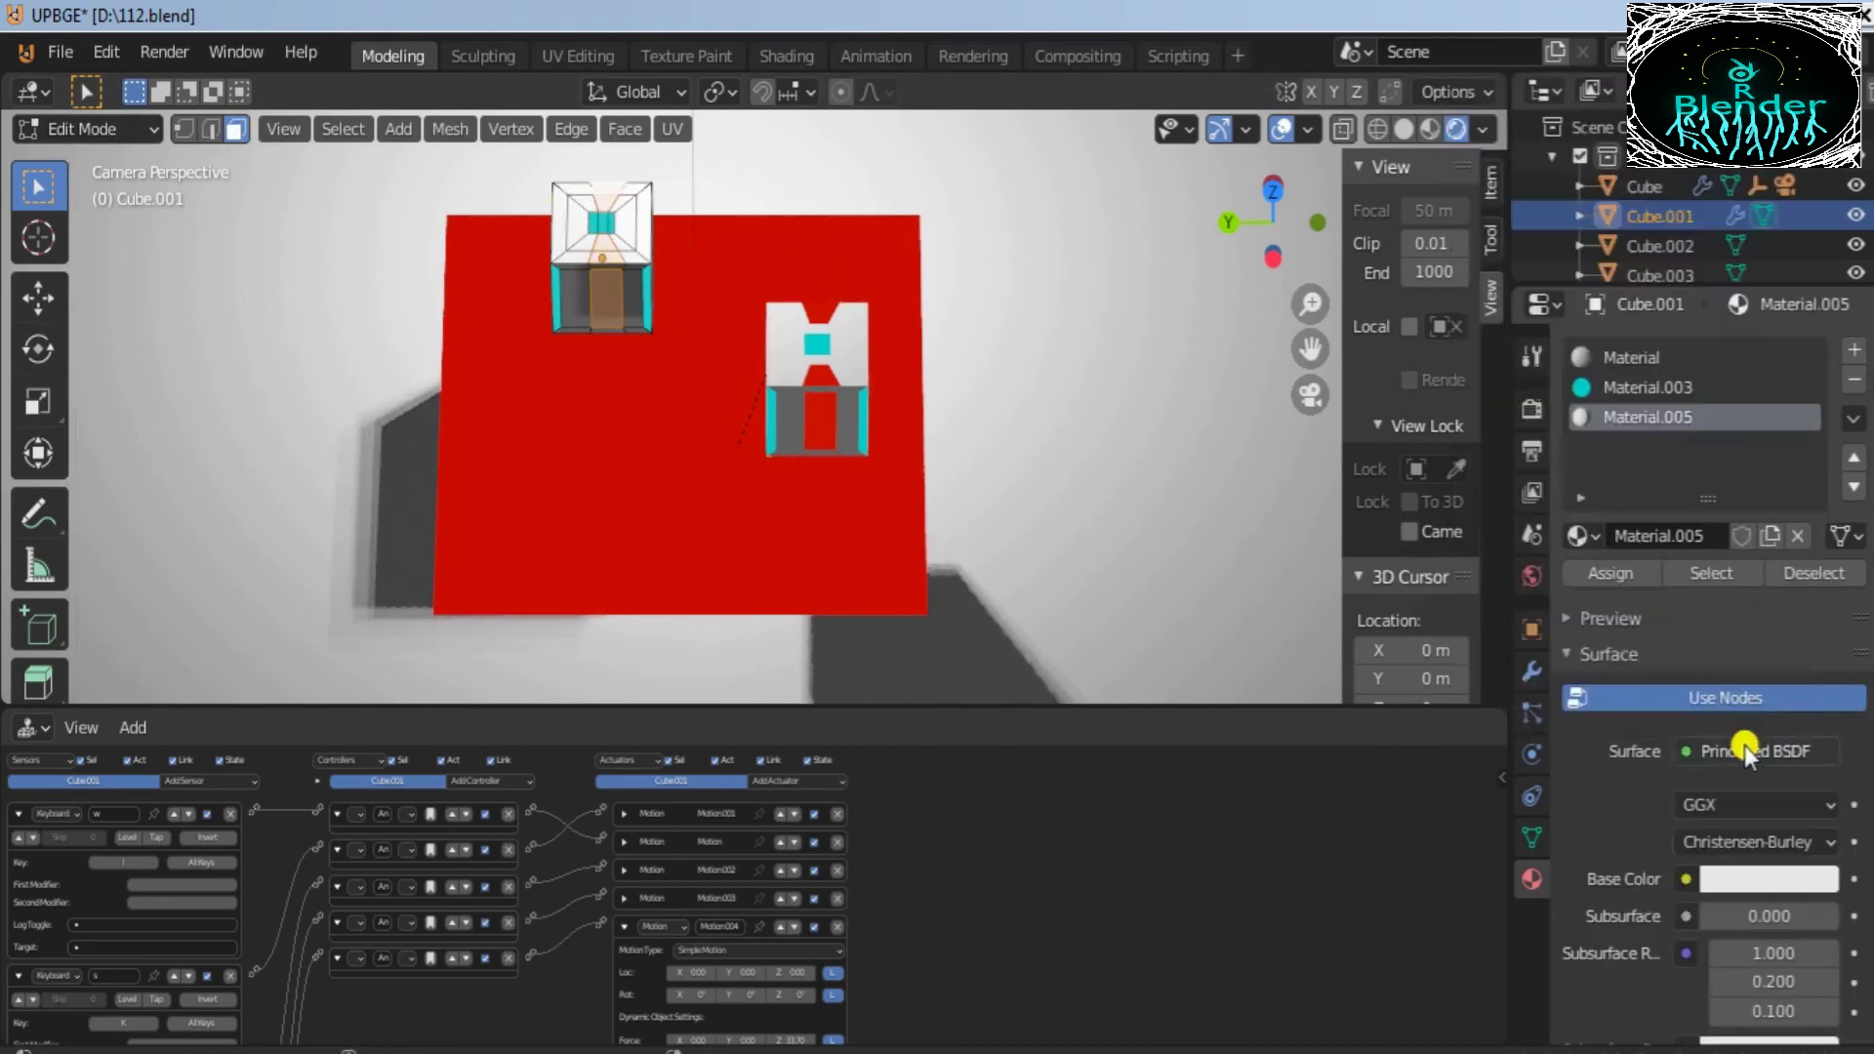
pyautogui.click(1623, 166)
pyautogui.click(1749, 804)
pyautogui.click(1587, 414)
pyautogui.click(1595, 573)
# Step: Switch the second cube back to Object Mode
pyautogui.click(990, 382)
pyautogui.scroll(-3, 997, 387)
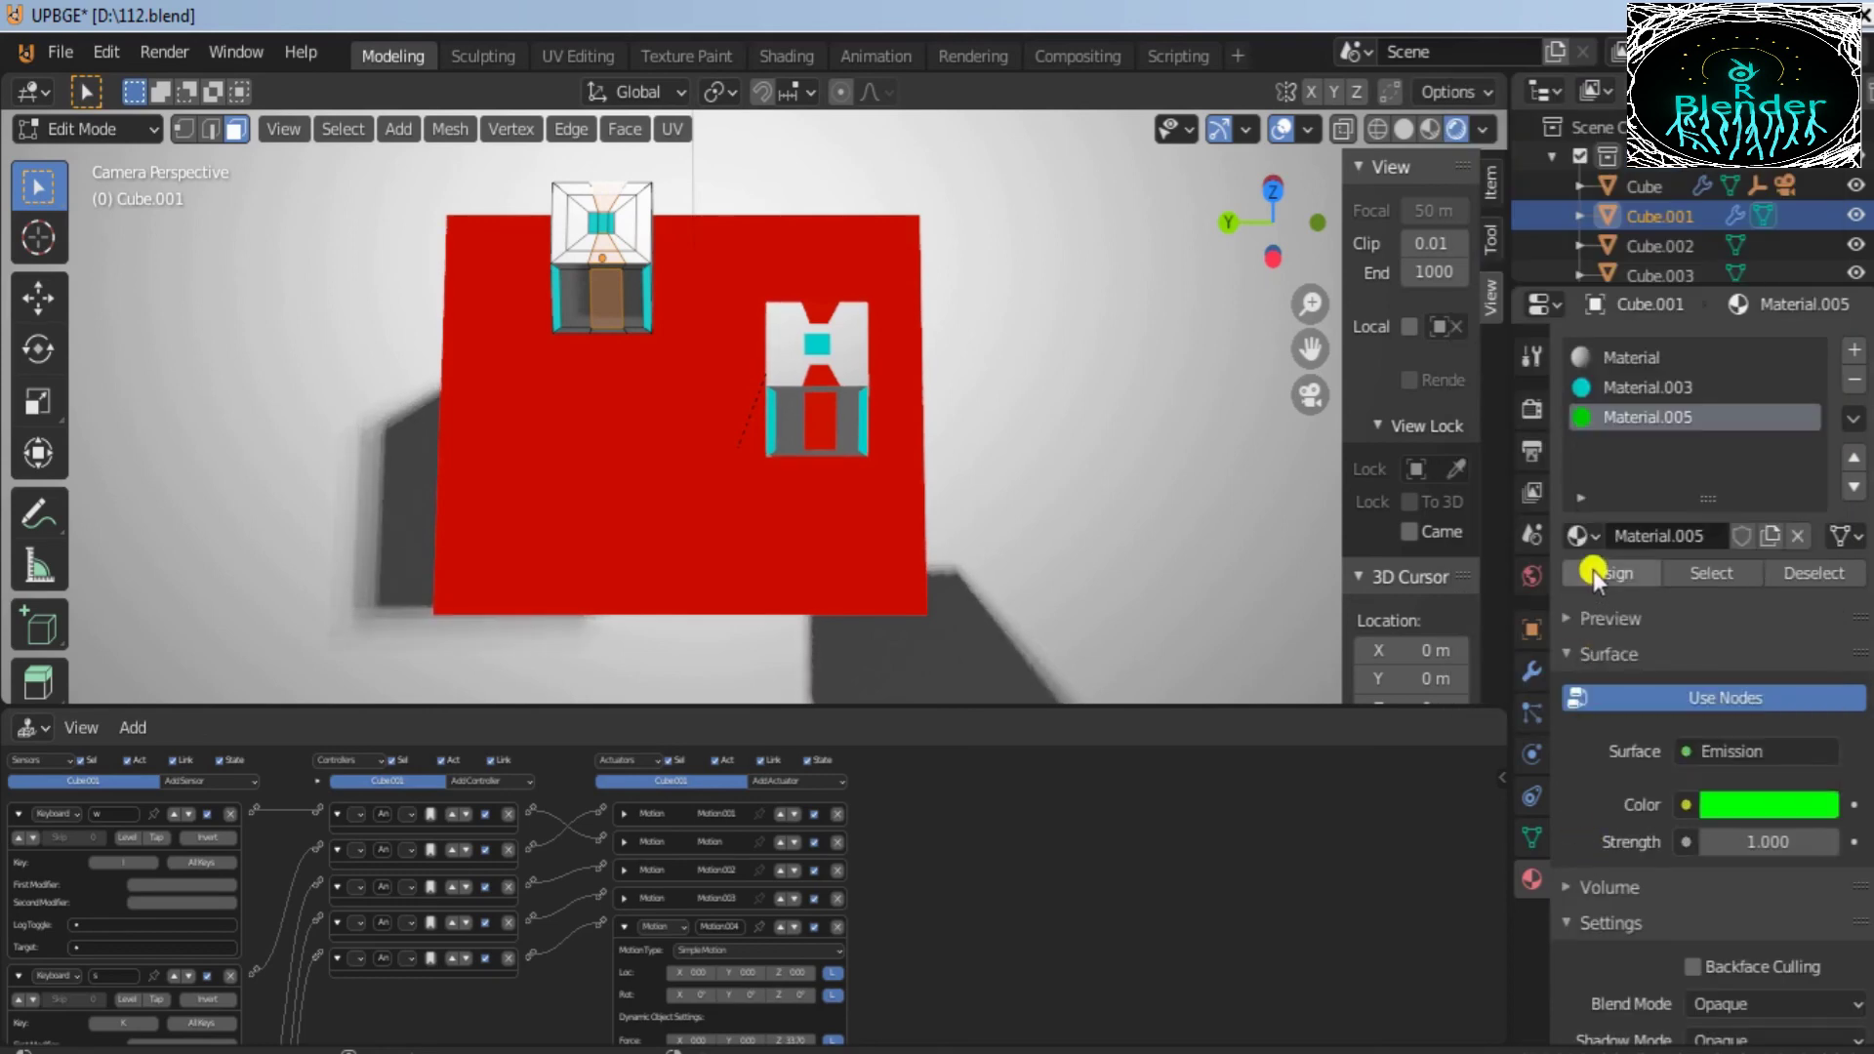
pyautogui.scroll(3, 1006, 398)
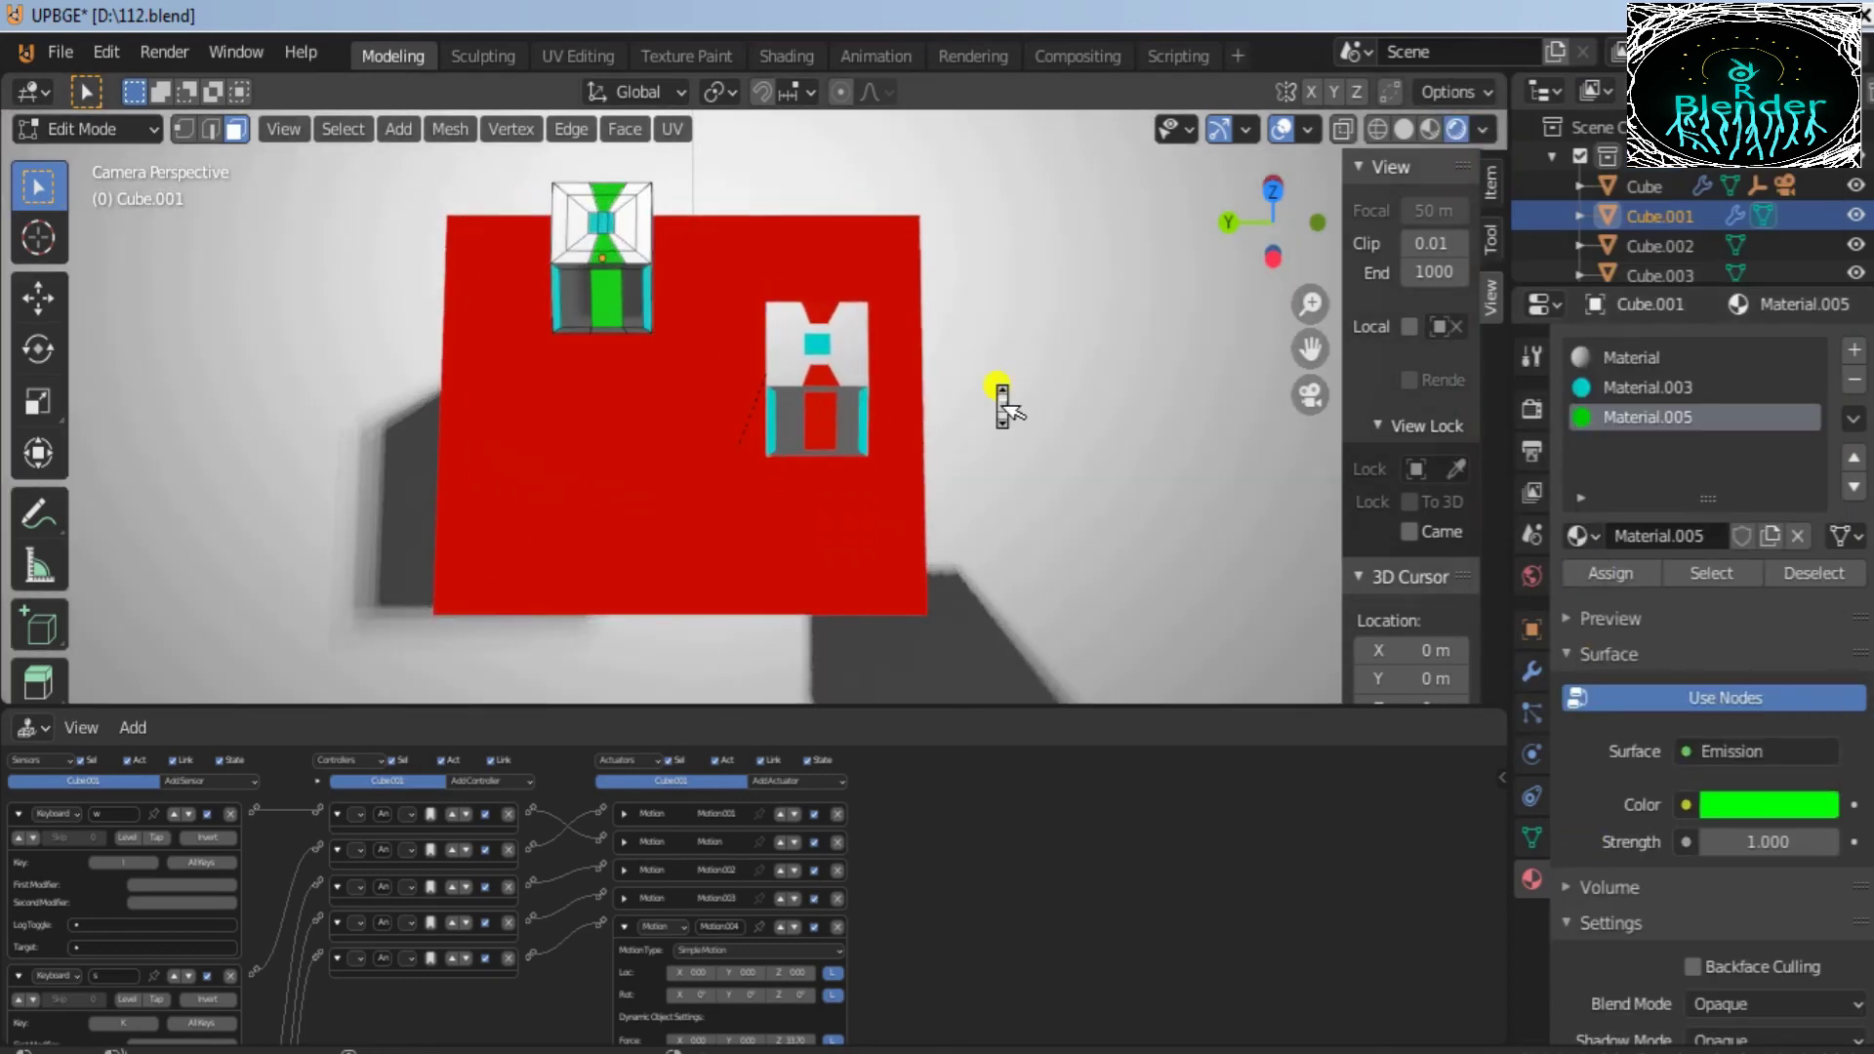
pyautogui.scroll(-1, 1009, 386)
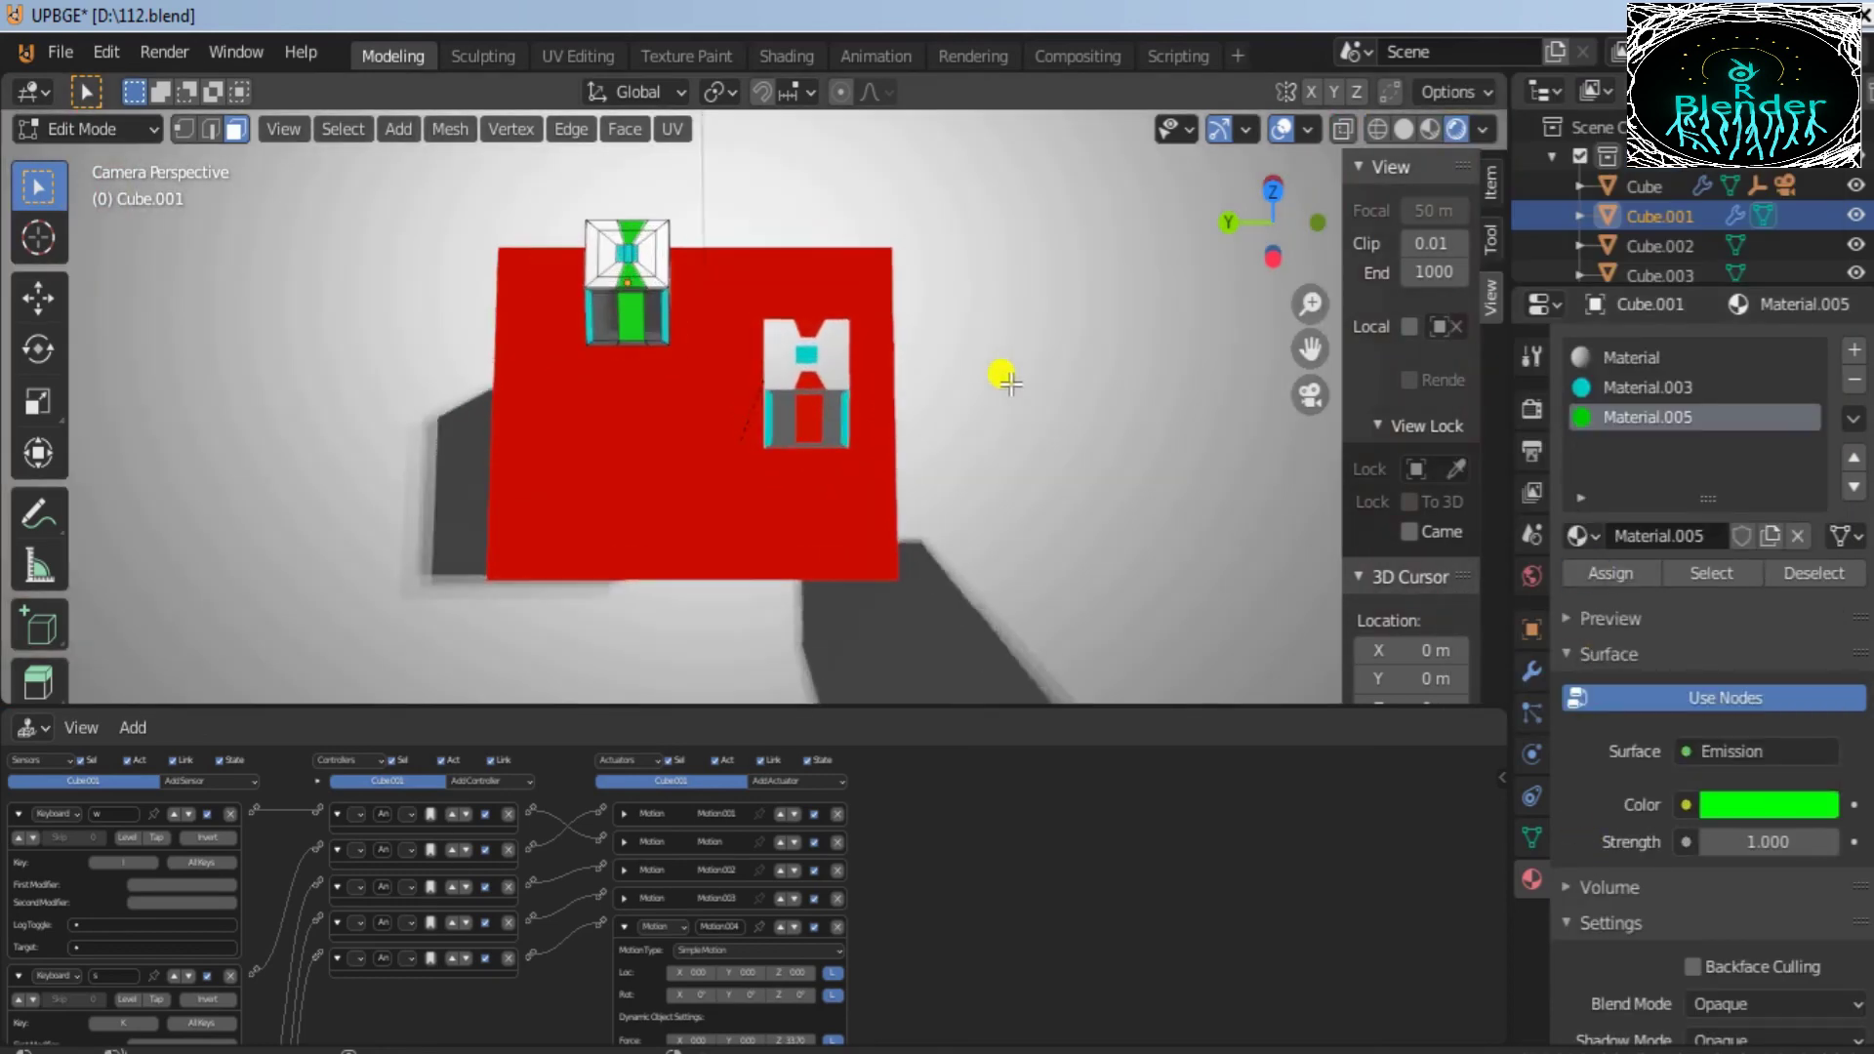
pyautogui.scroll(-2, 1000, 372)
pyautogui.press('p')
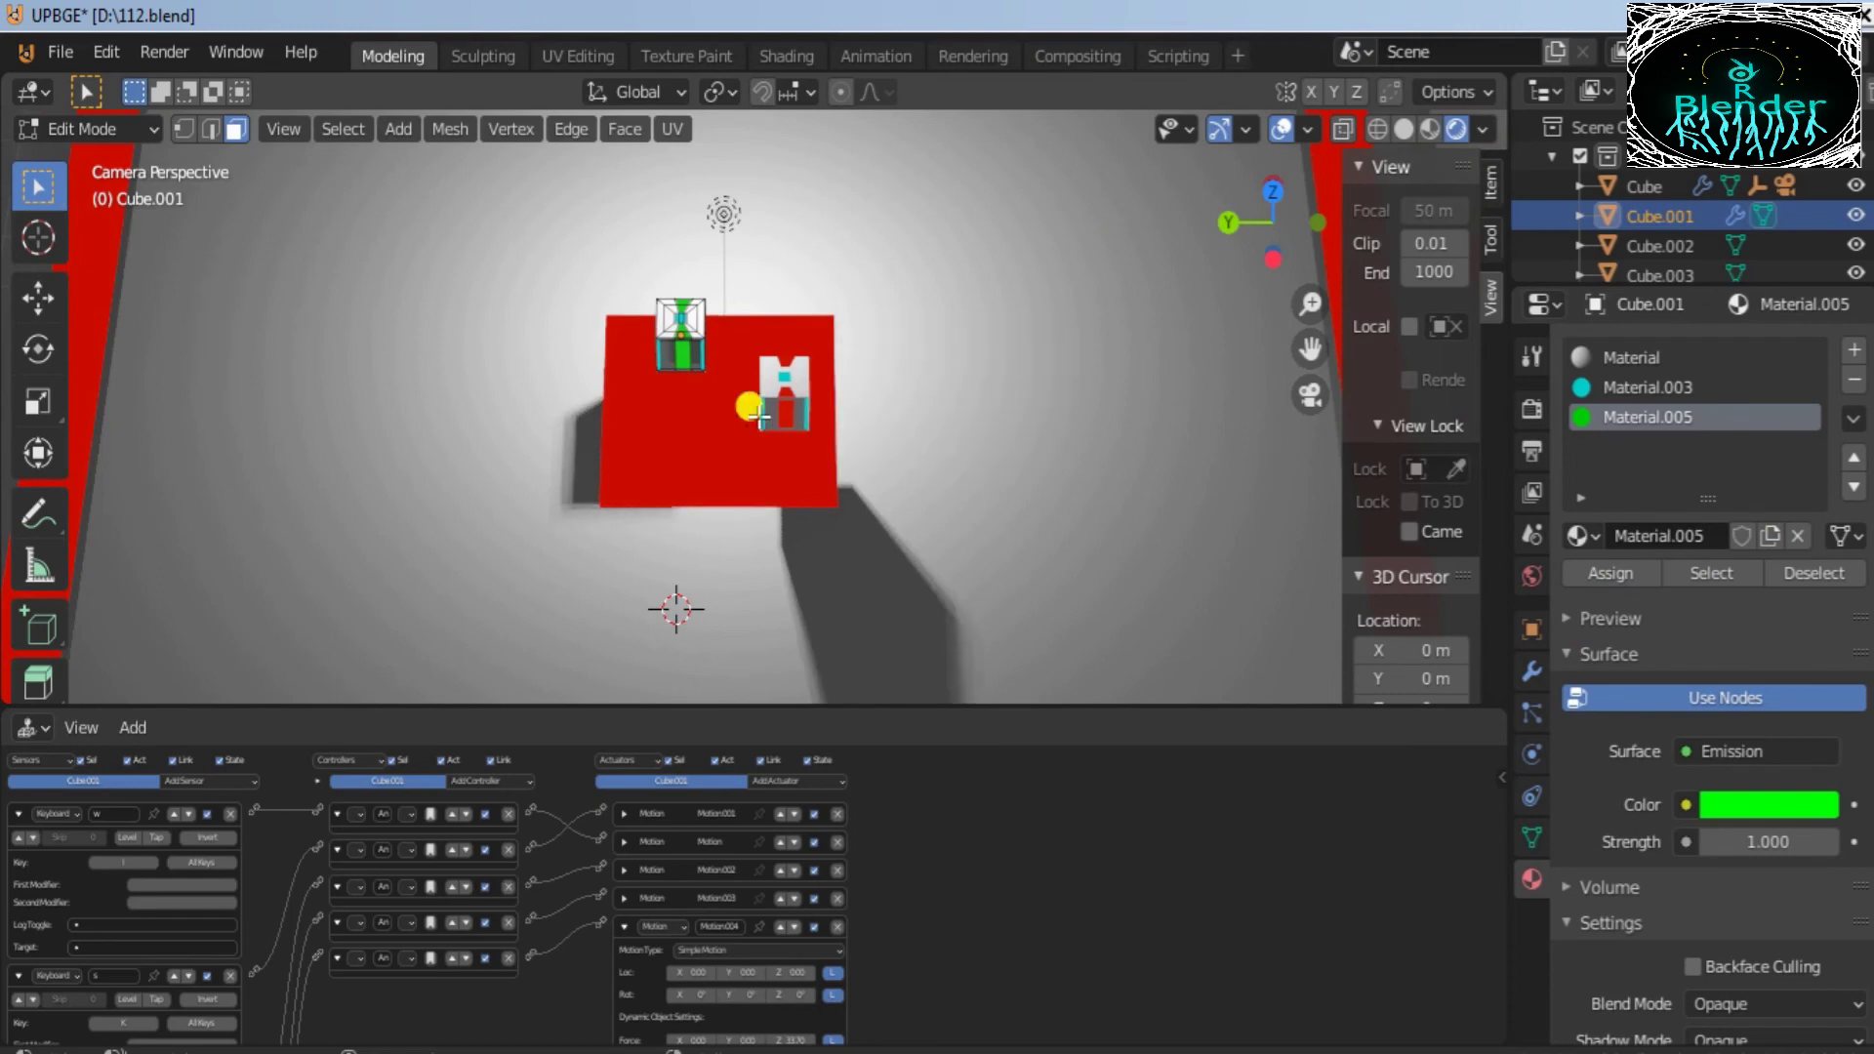
pyautogui.click(87, 129)
pyautogui.click(103, 150)
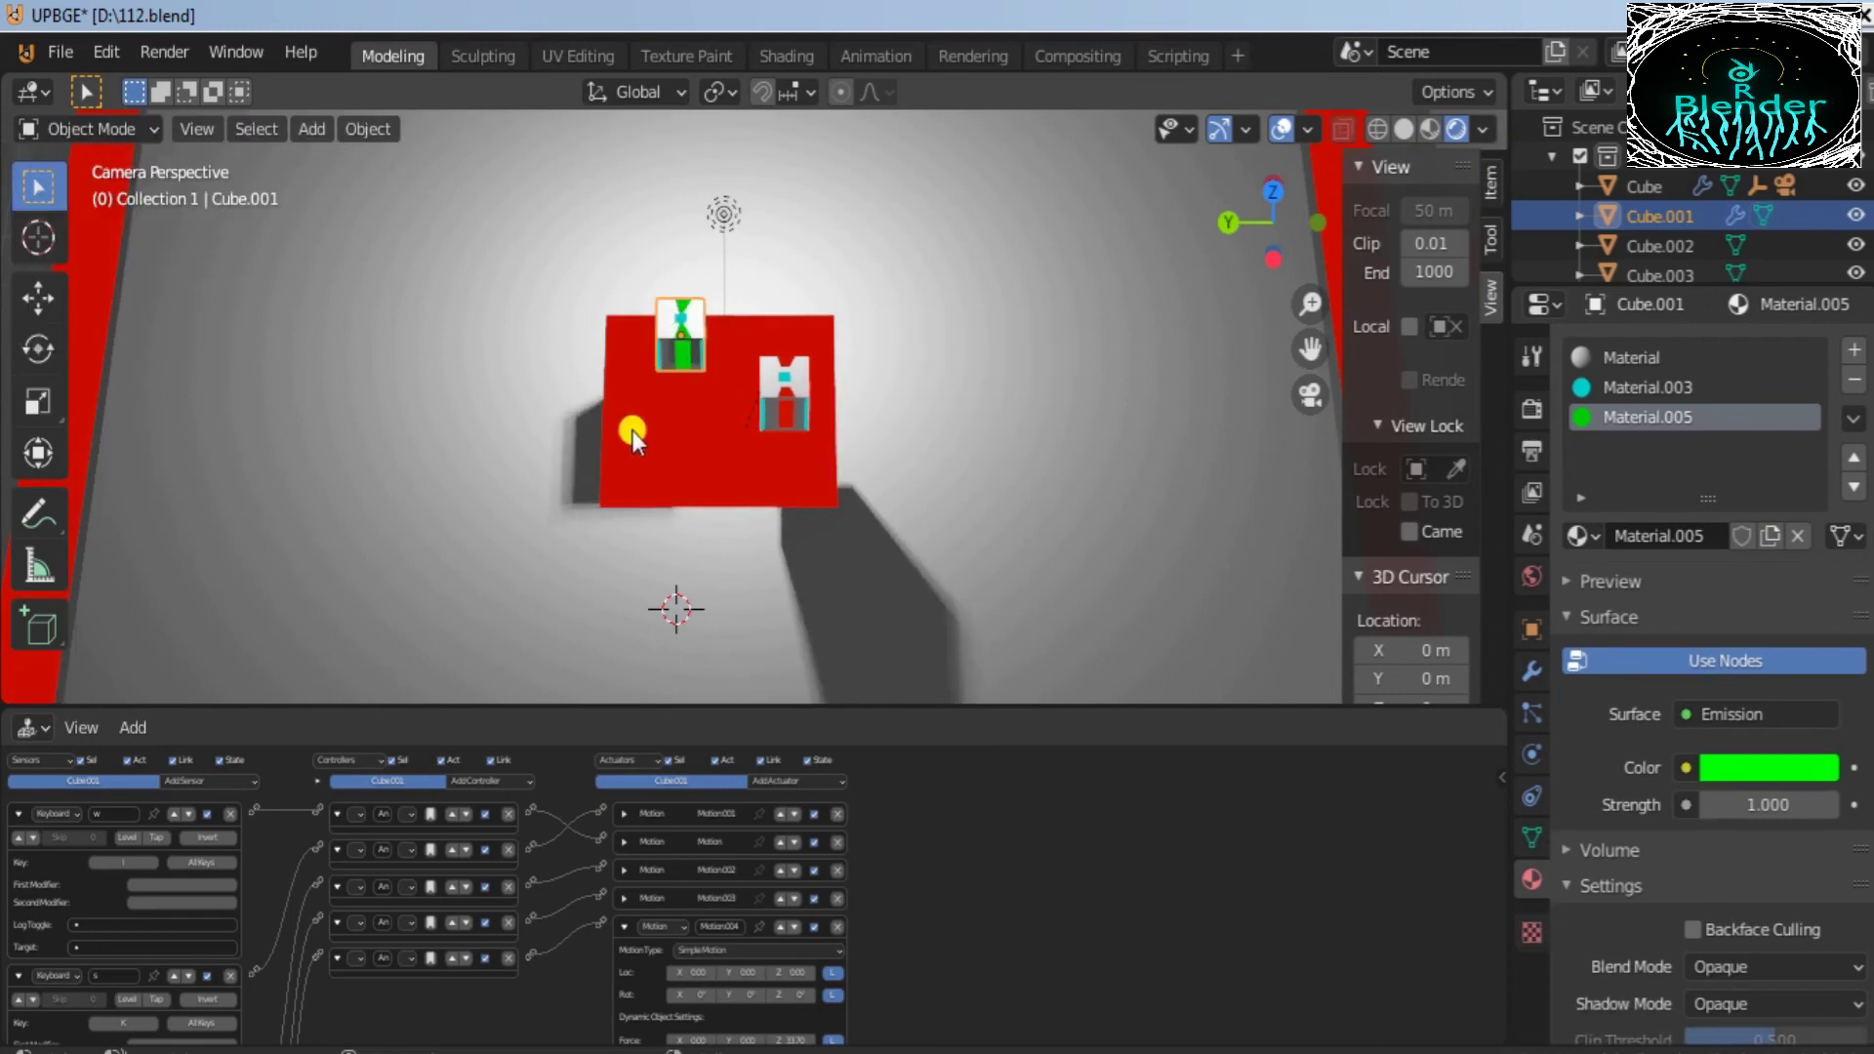
# Step: Run the game, test moving and jumping with the cubes on the central platform, and stop it again
pyautogui.scroll(-4, 631, 431)
pyautogui.press('p')
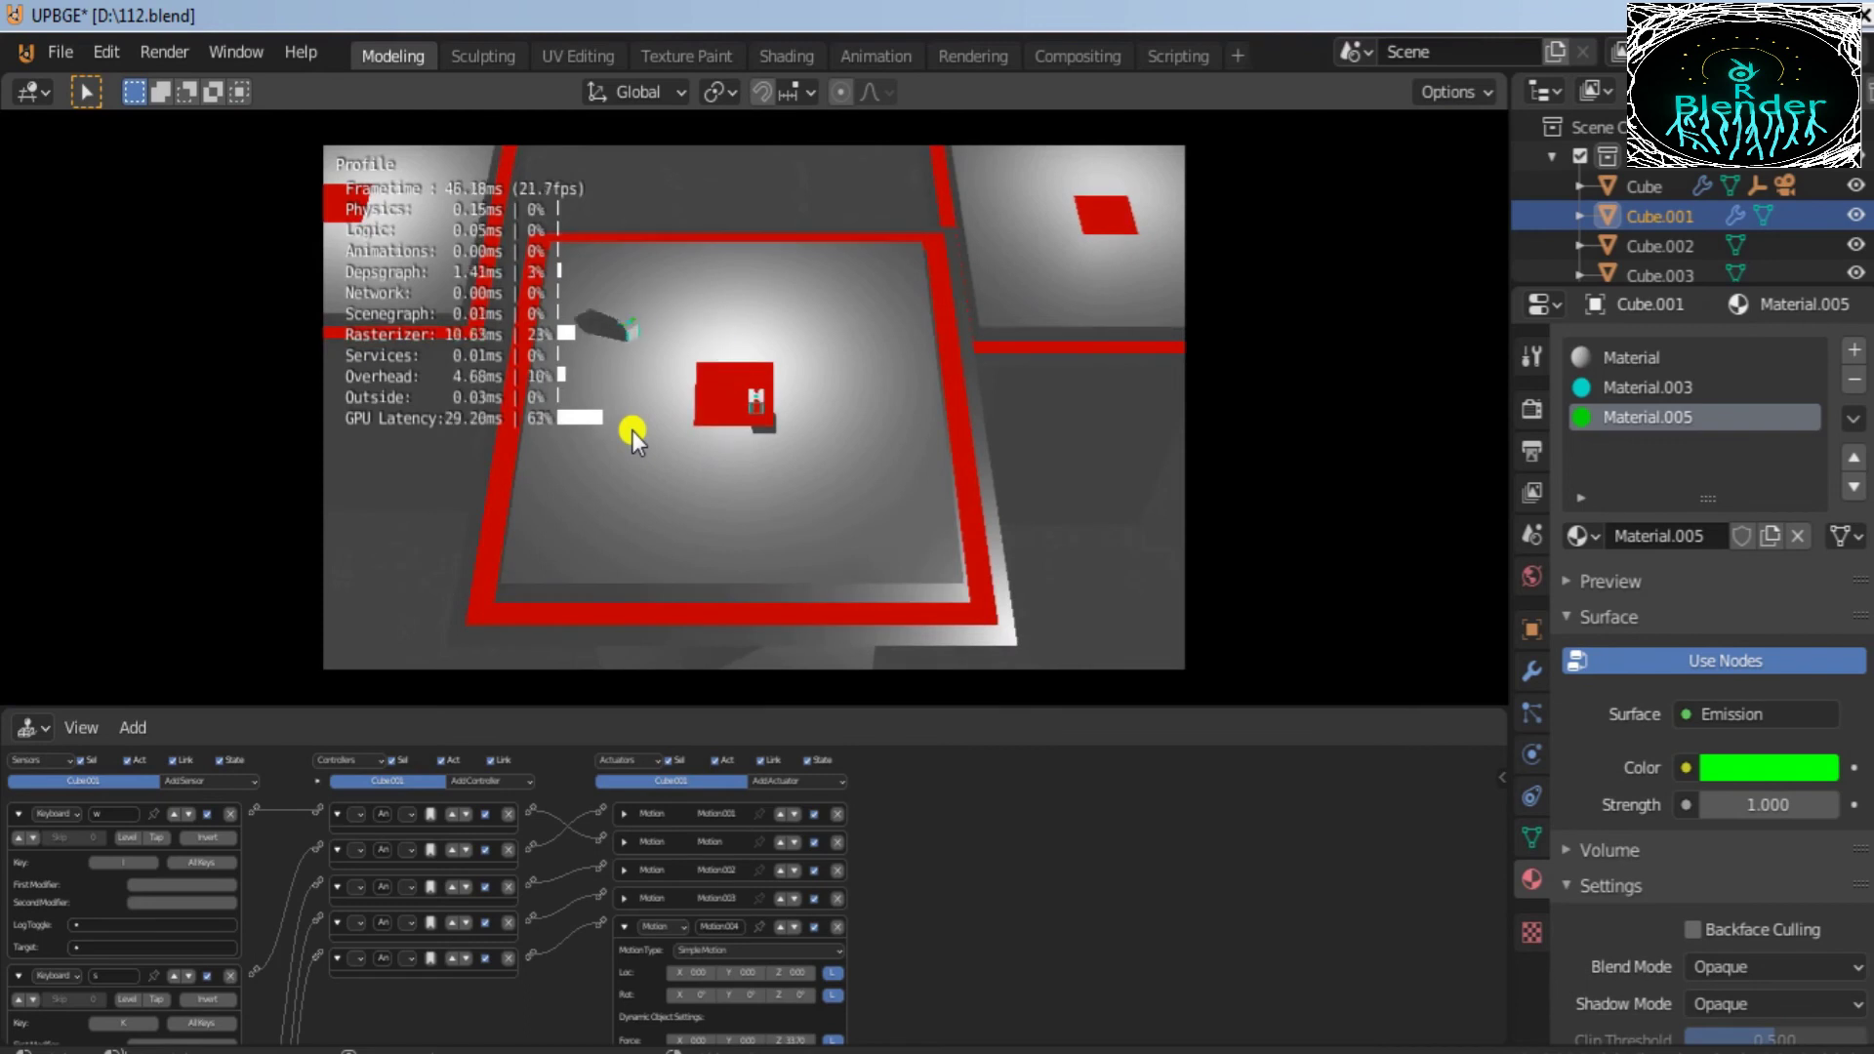
pyautogui.press('i')
pyautogui.press('j')
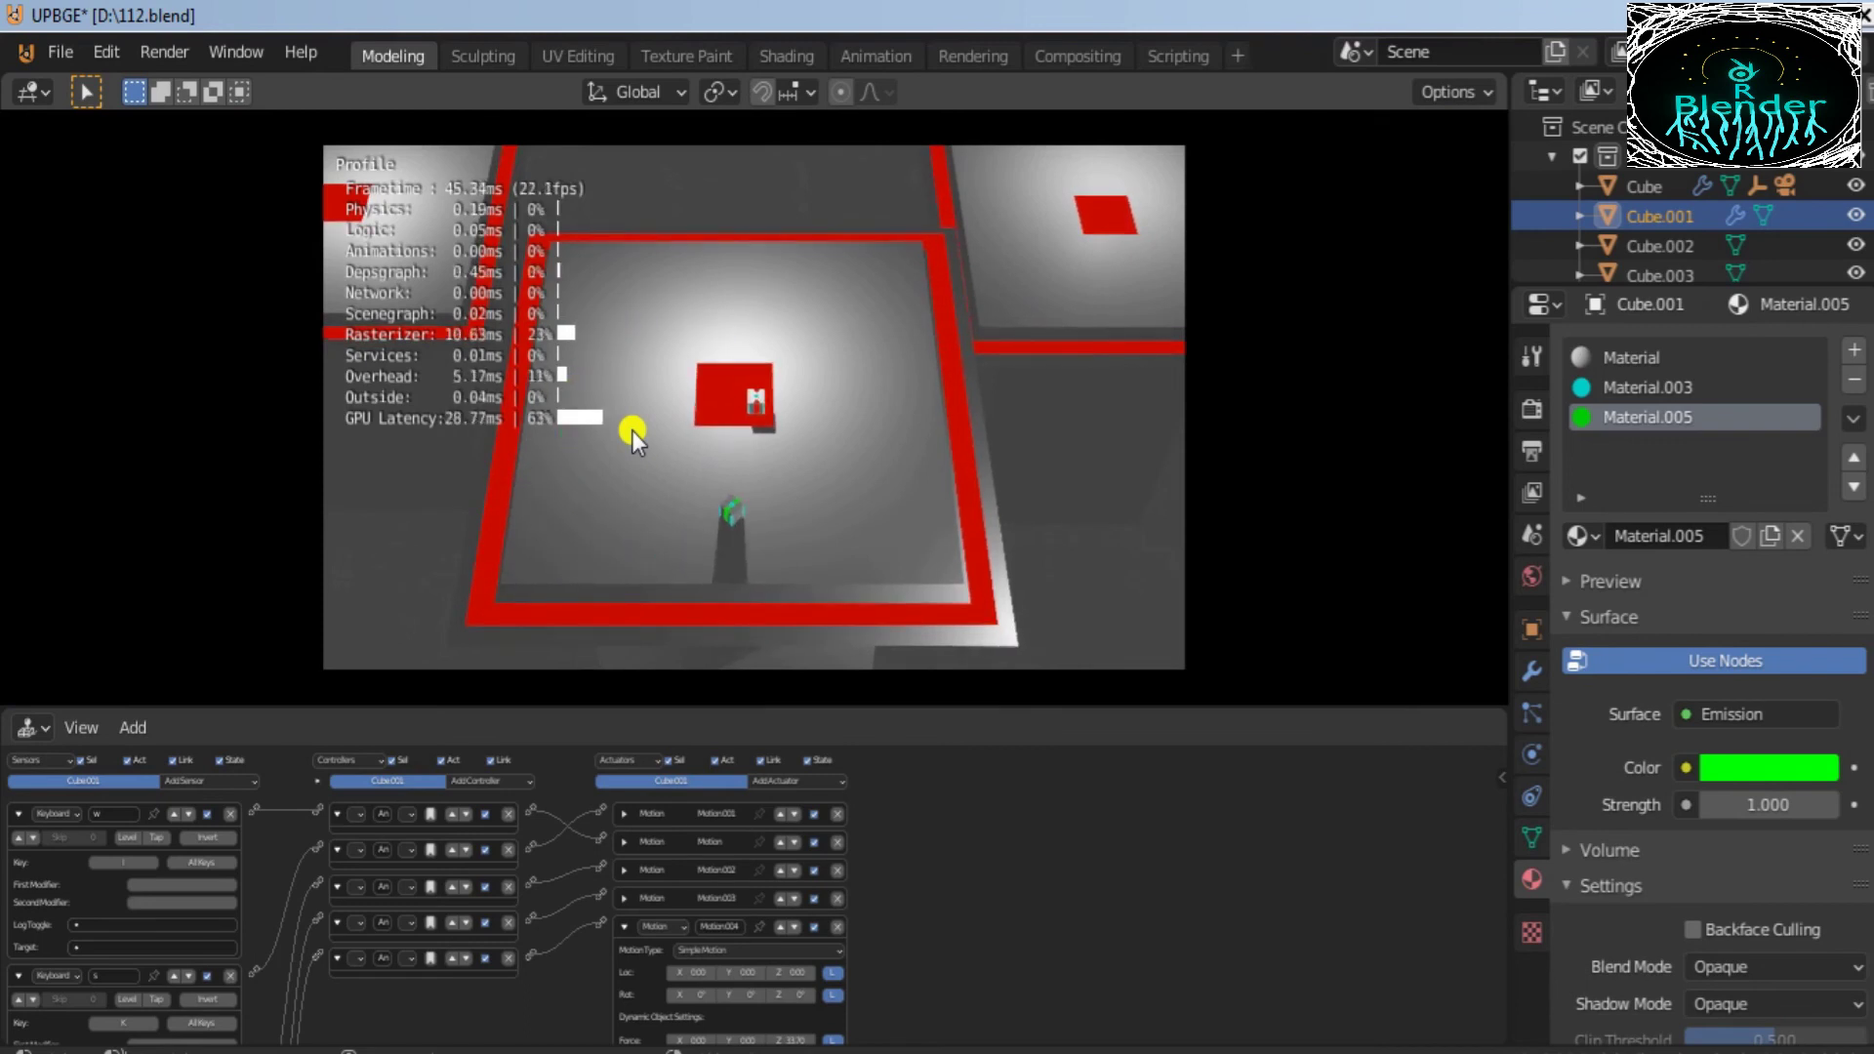
pyautogui.press('i')
pyautogui.press('o')
pyautogui.press('space')
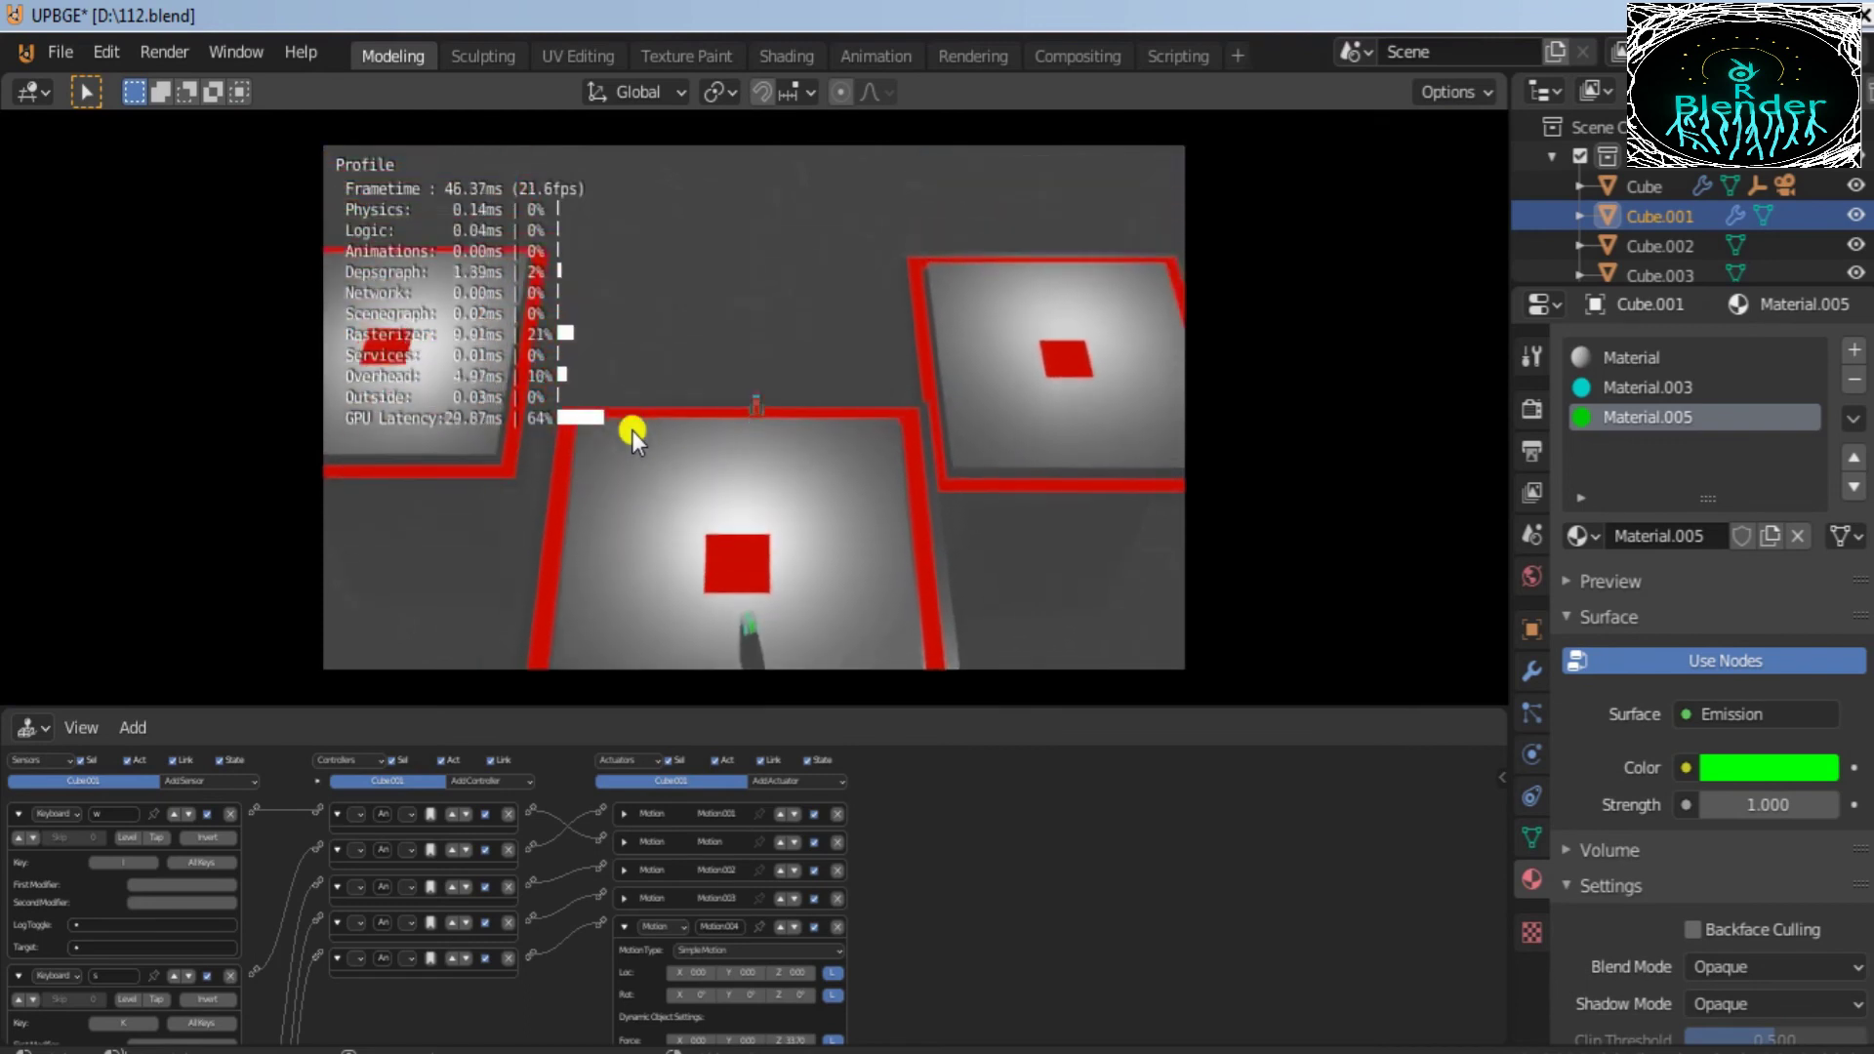
pyautogui.press('space')
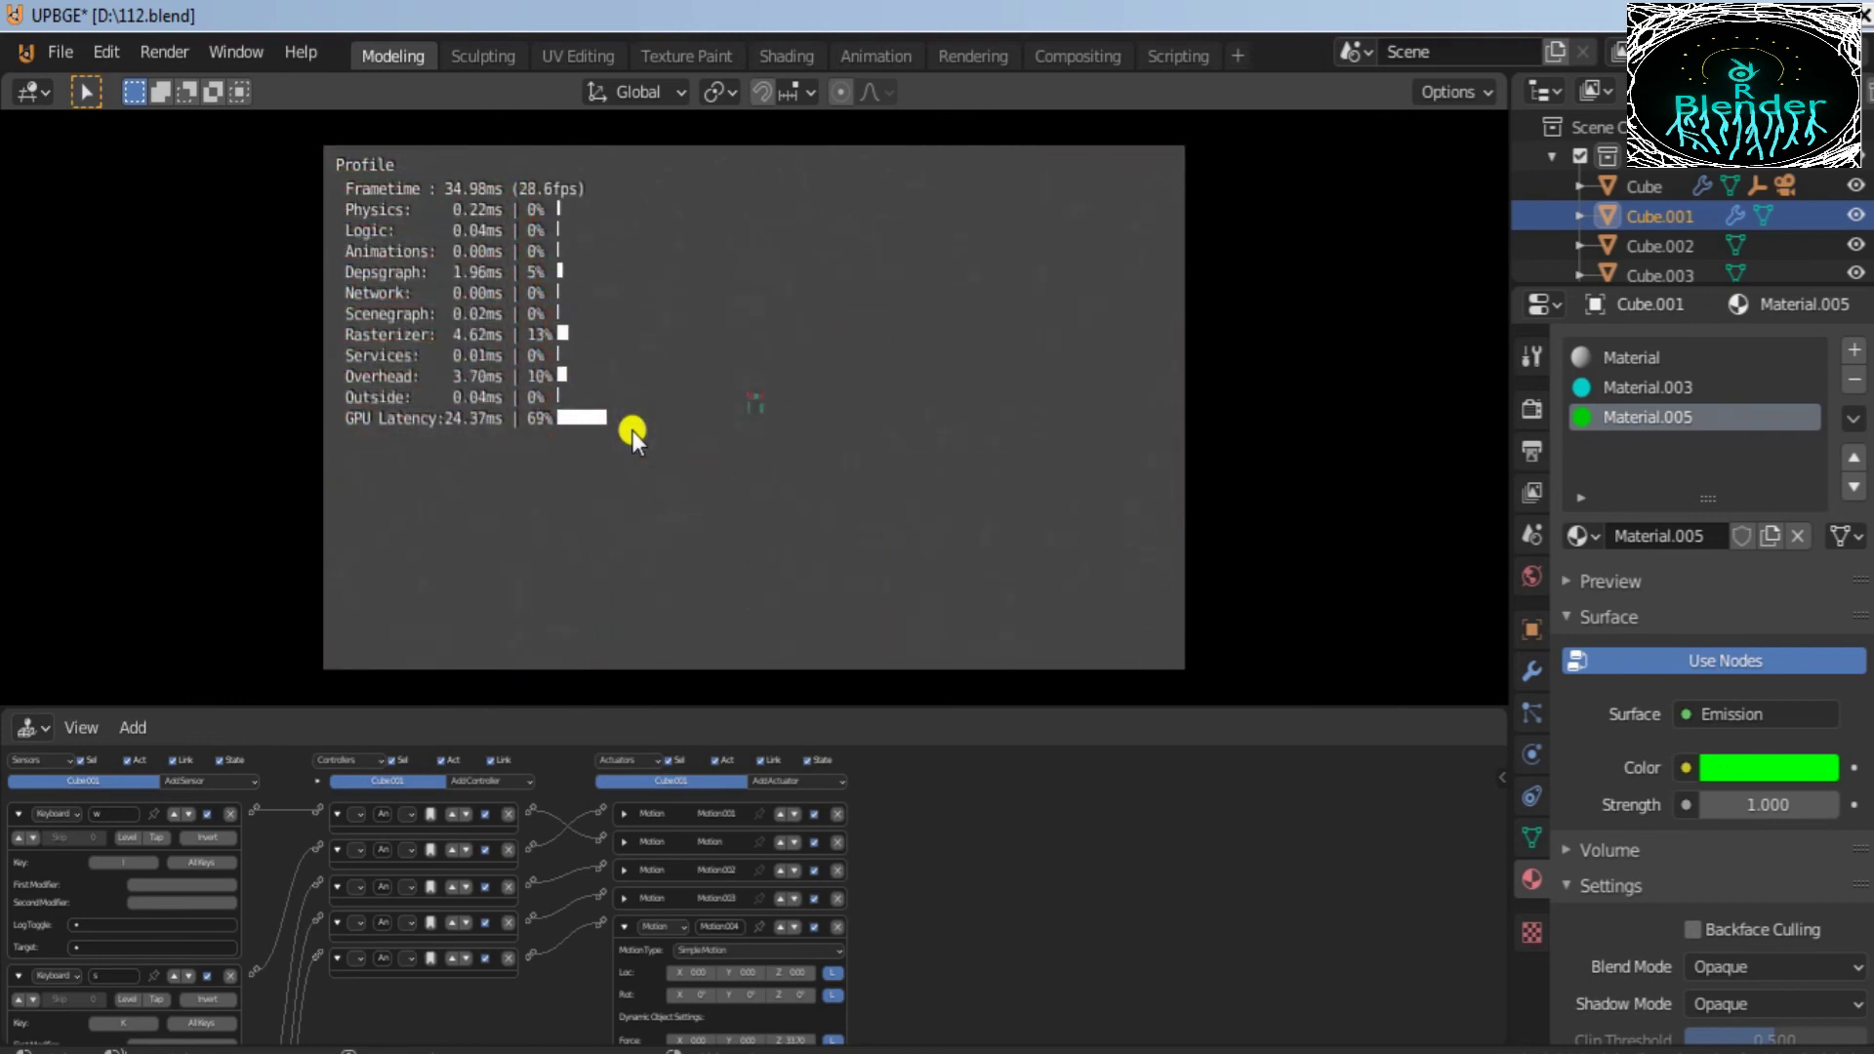
pyautogui.press('Escape')
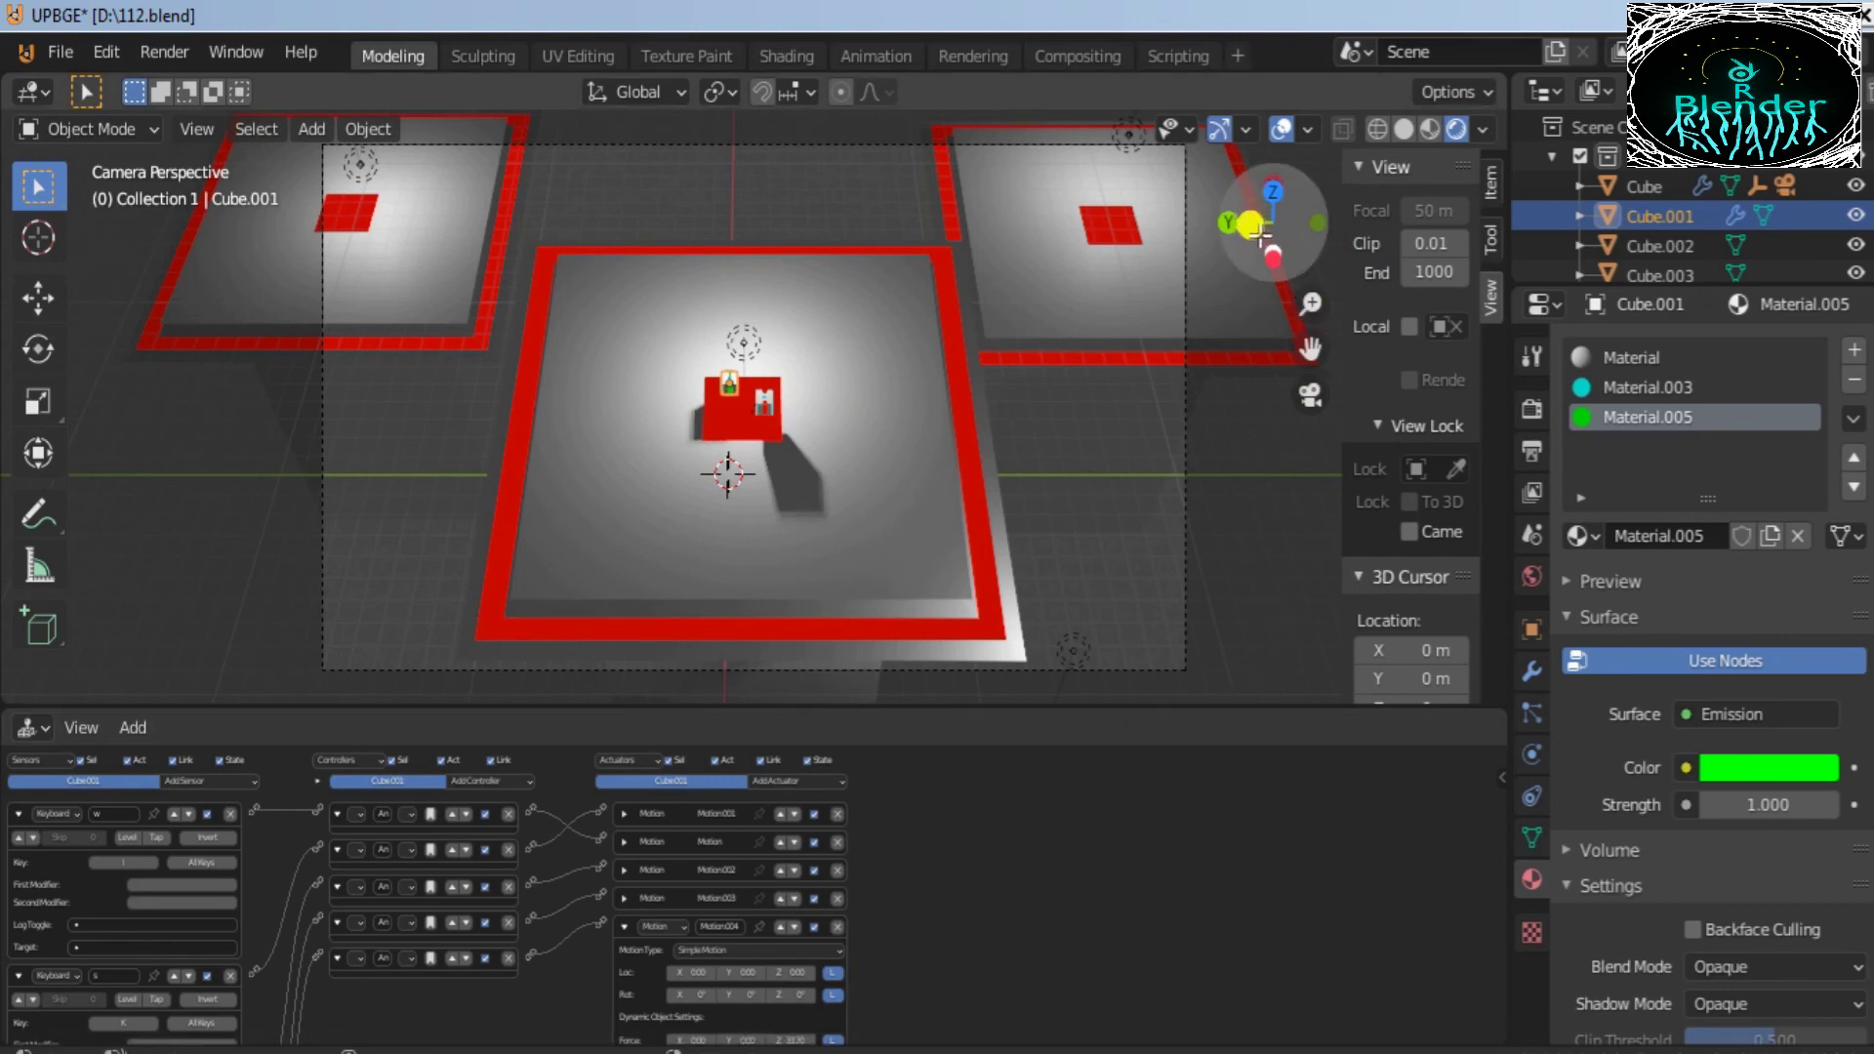
# Step: Export the scene as game runtime 112.blend.exe into a new folder named collision on drive D
pyautogui.click(63, 47)
pyautogui.moveTo(210, 477)
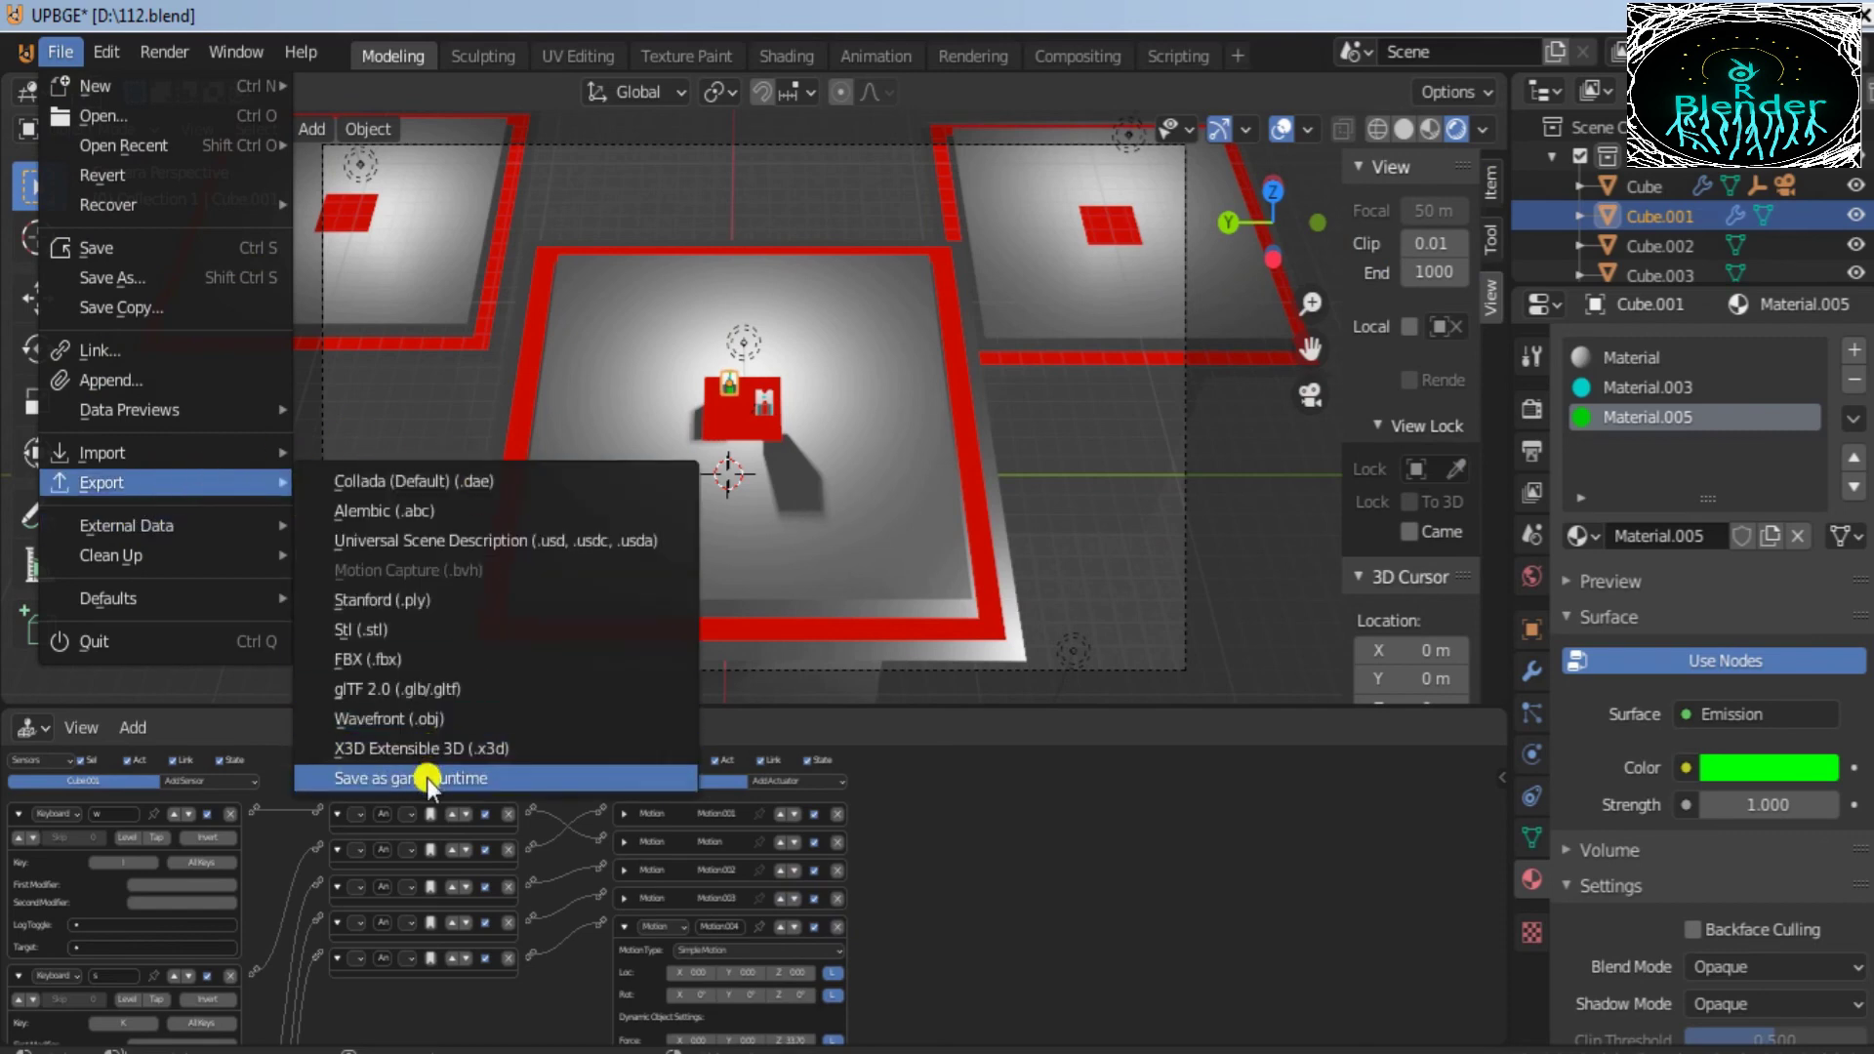
pyautogui.click(498, 779)
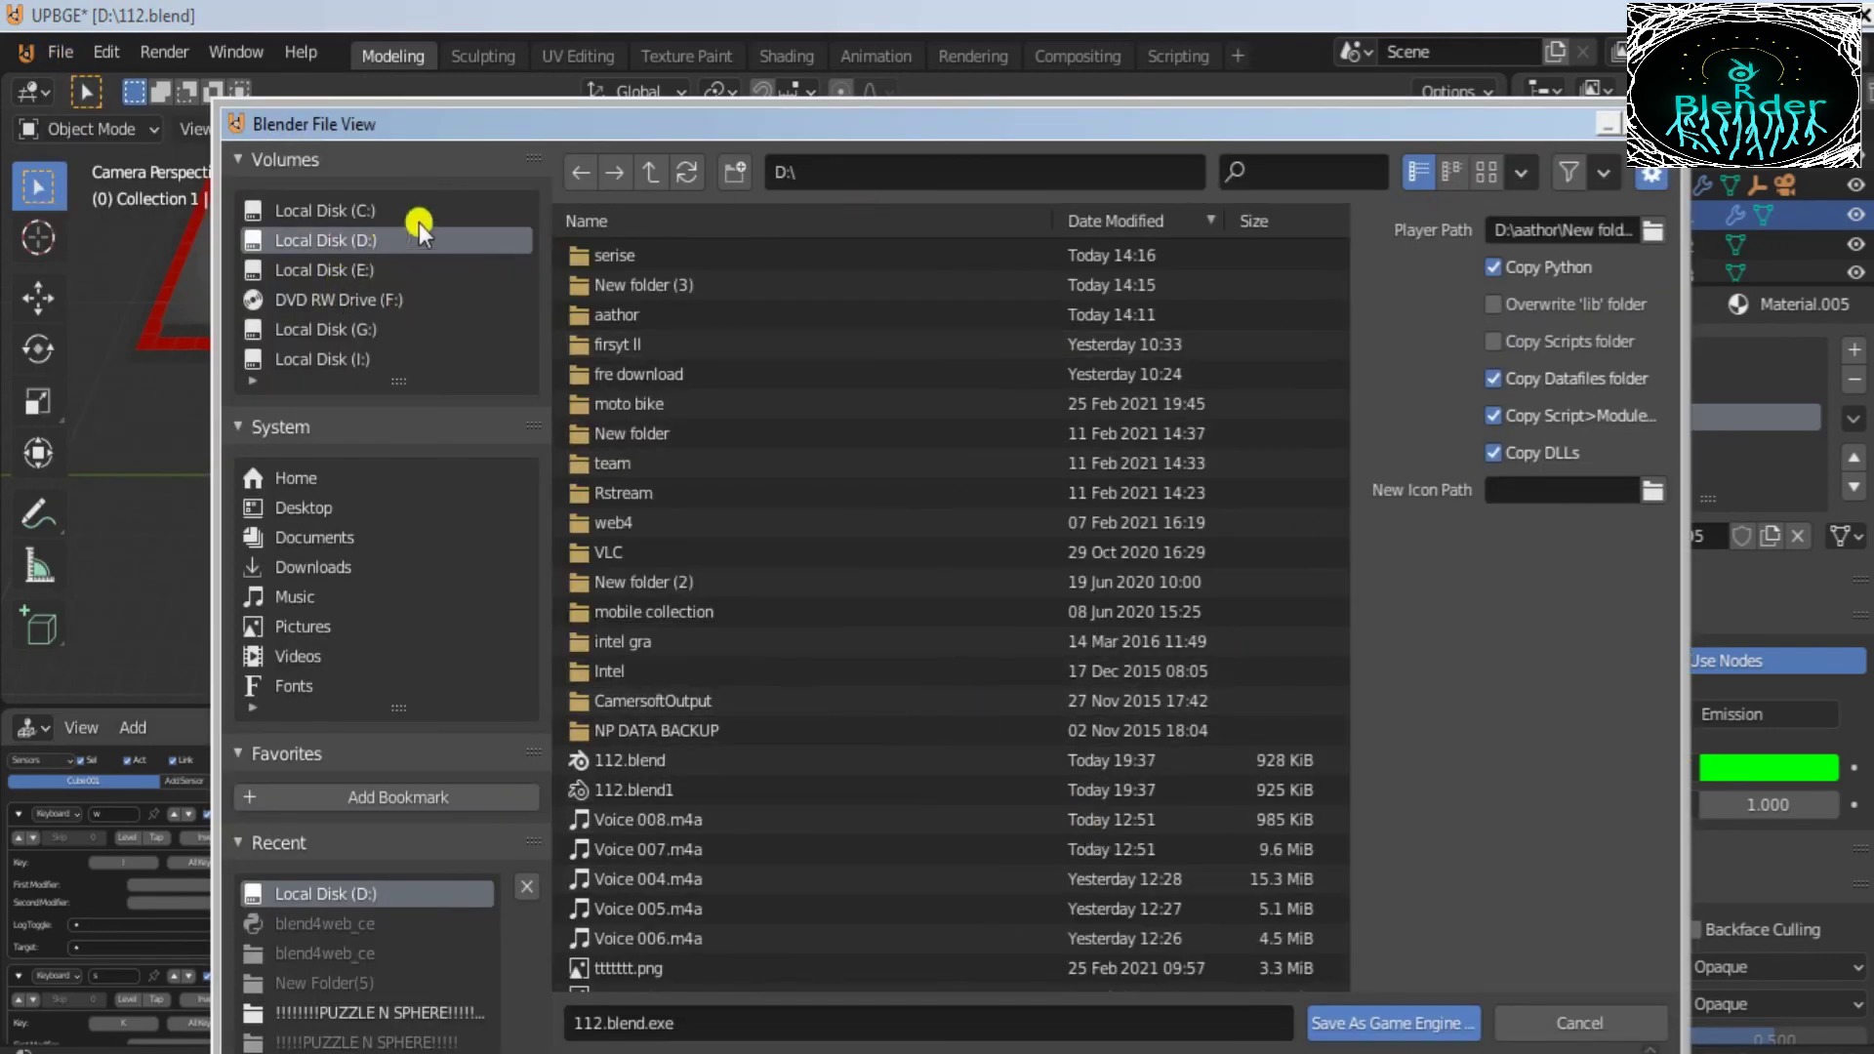
pyautogui.click(752, 173)
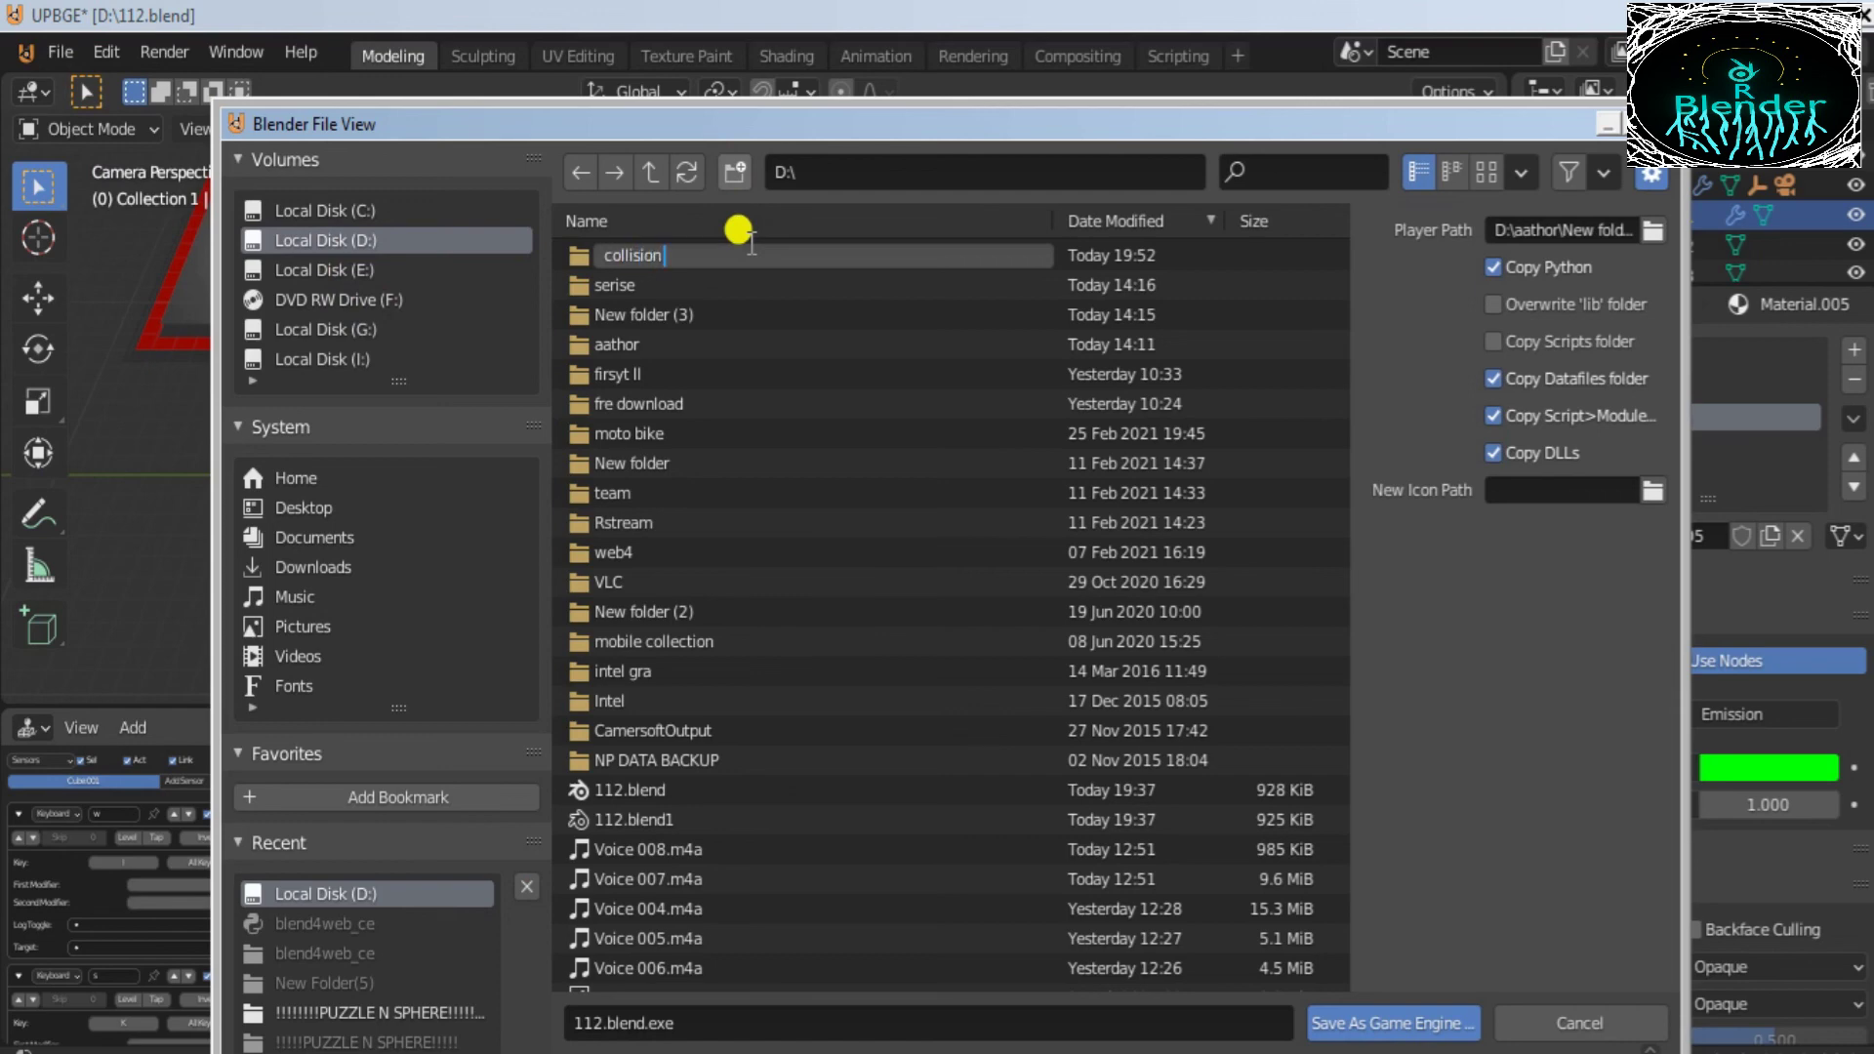
pyautogui.press('Return')
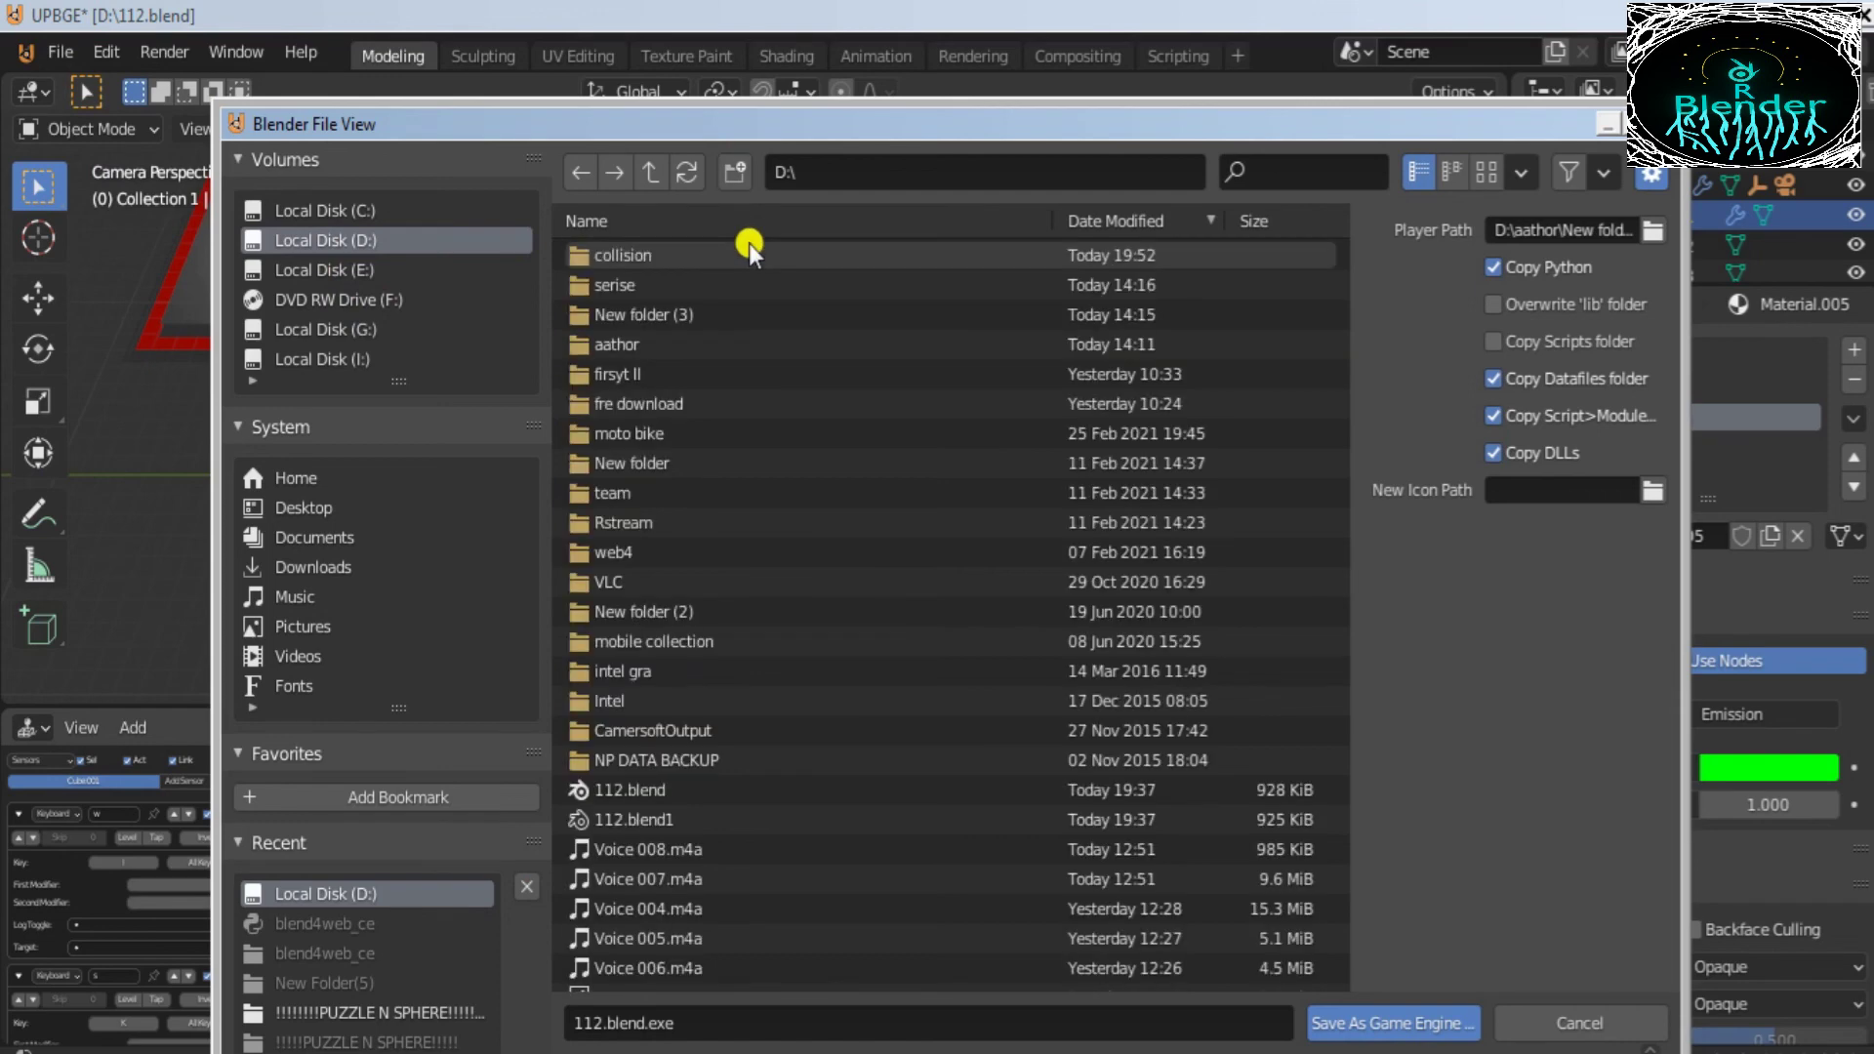
pyautogui.click(749, 252)
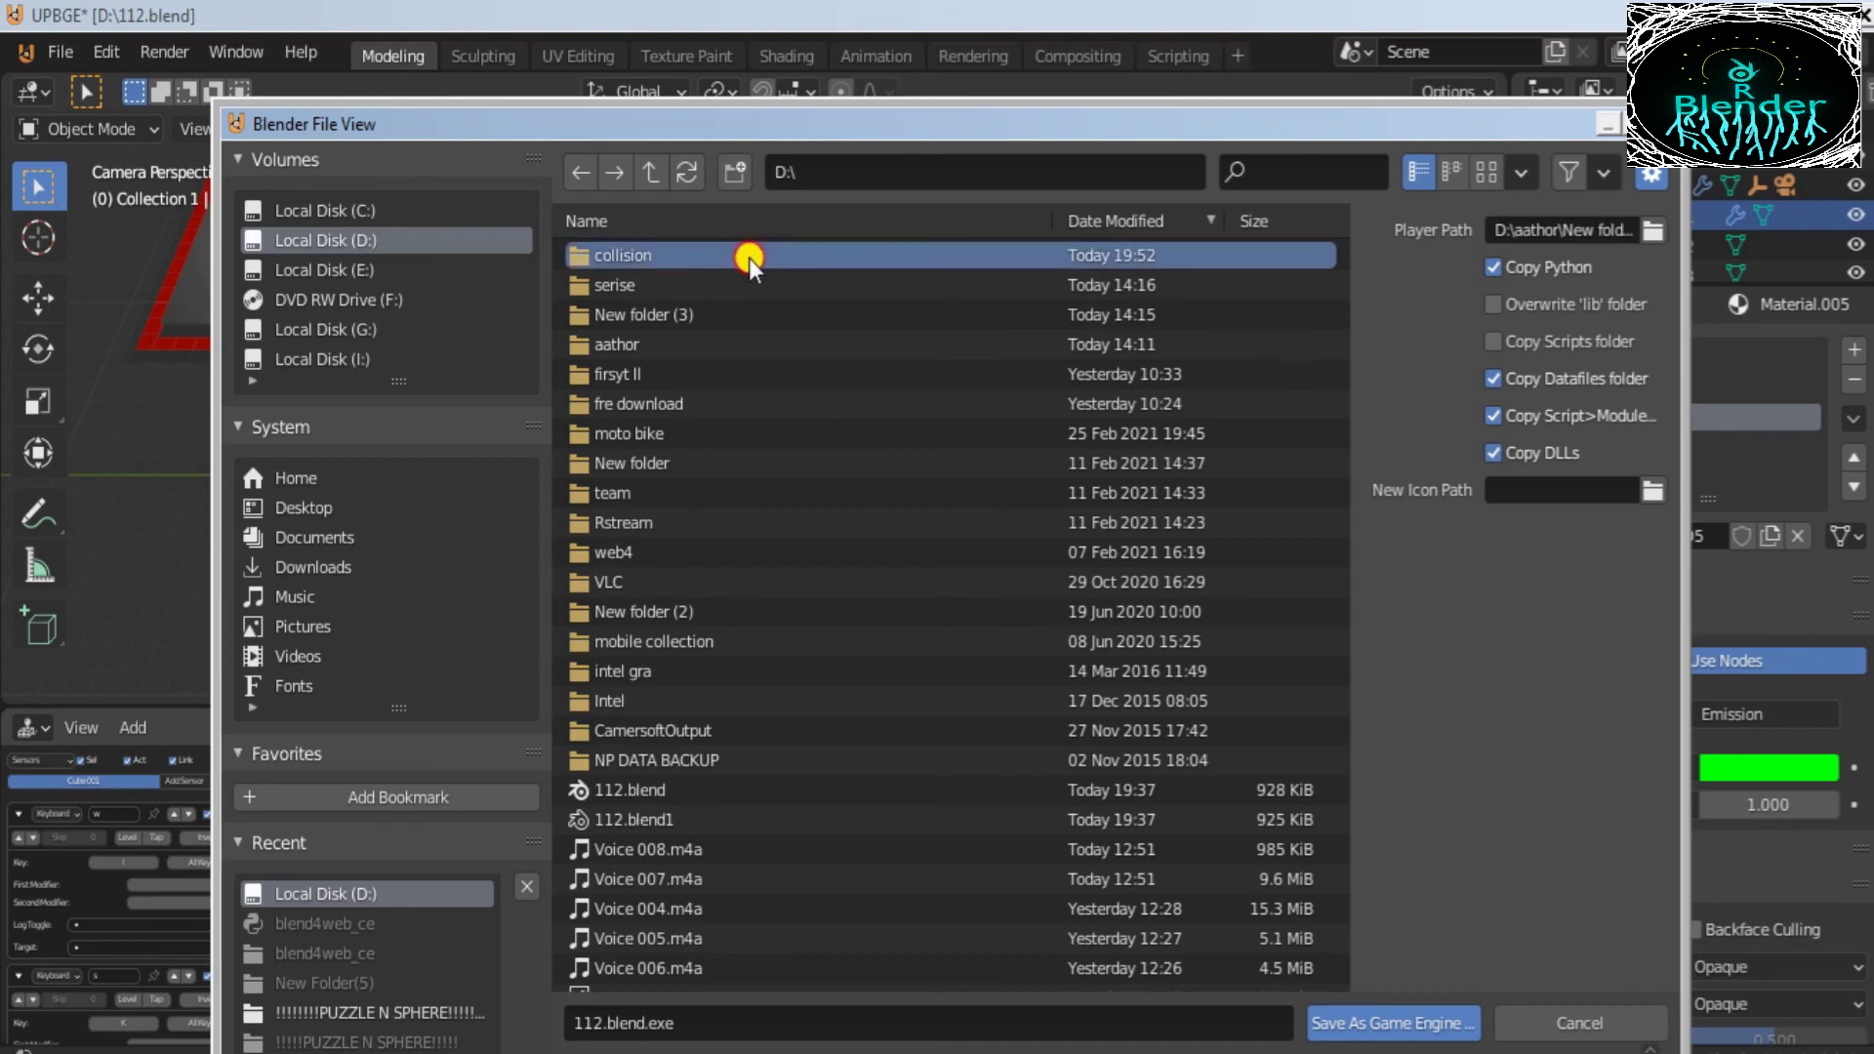
pyautogui.doubleClick(747, 256)
pyautogui.click(1347, 1020)
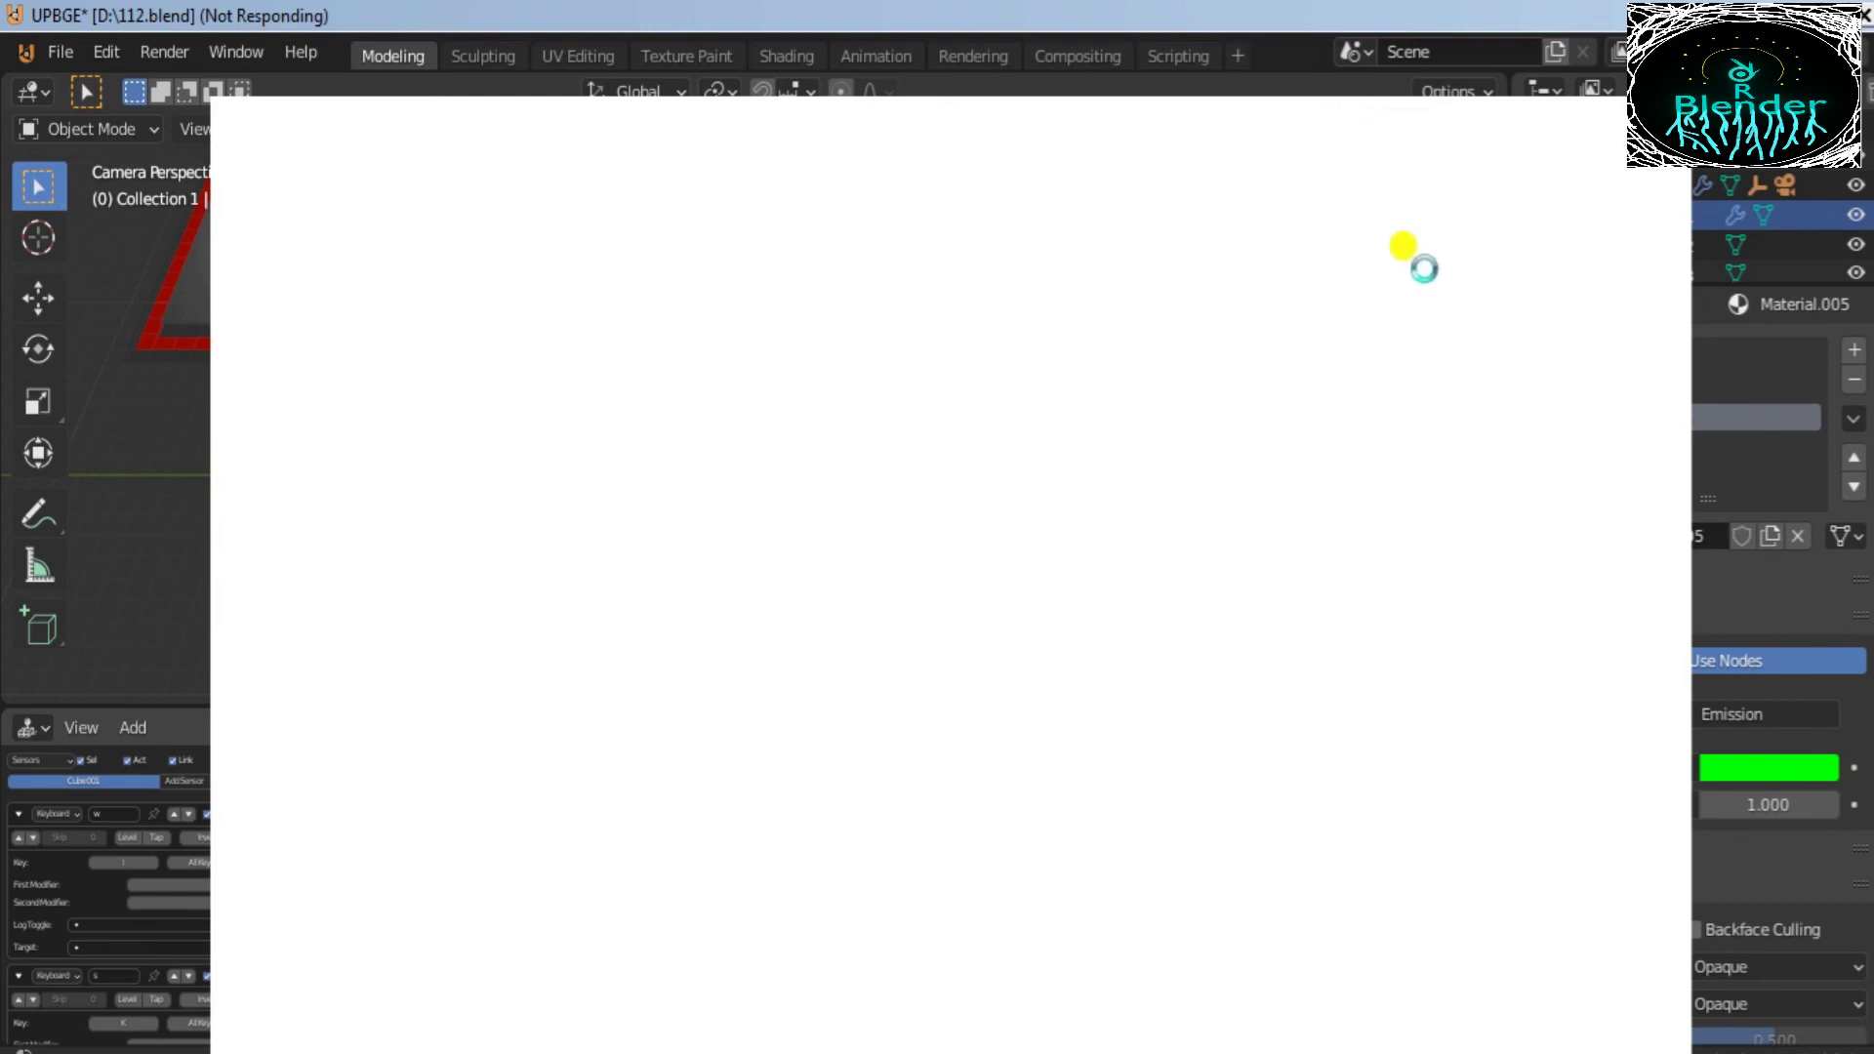
pyautogui.click(1427, 270)
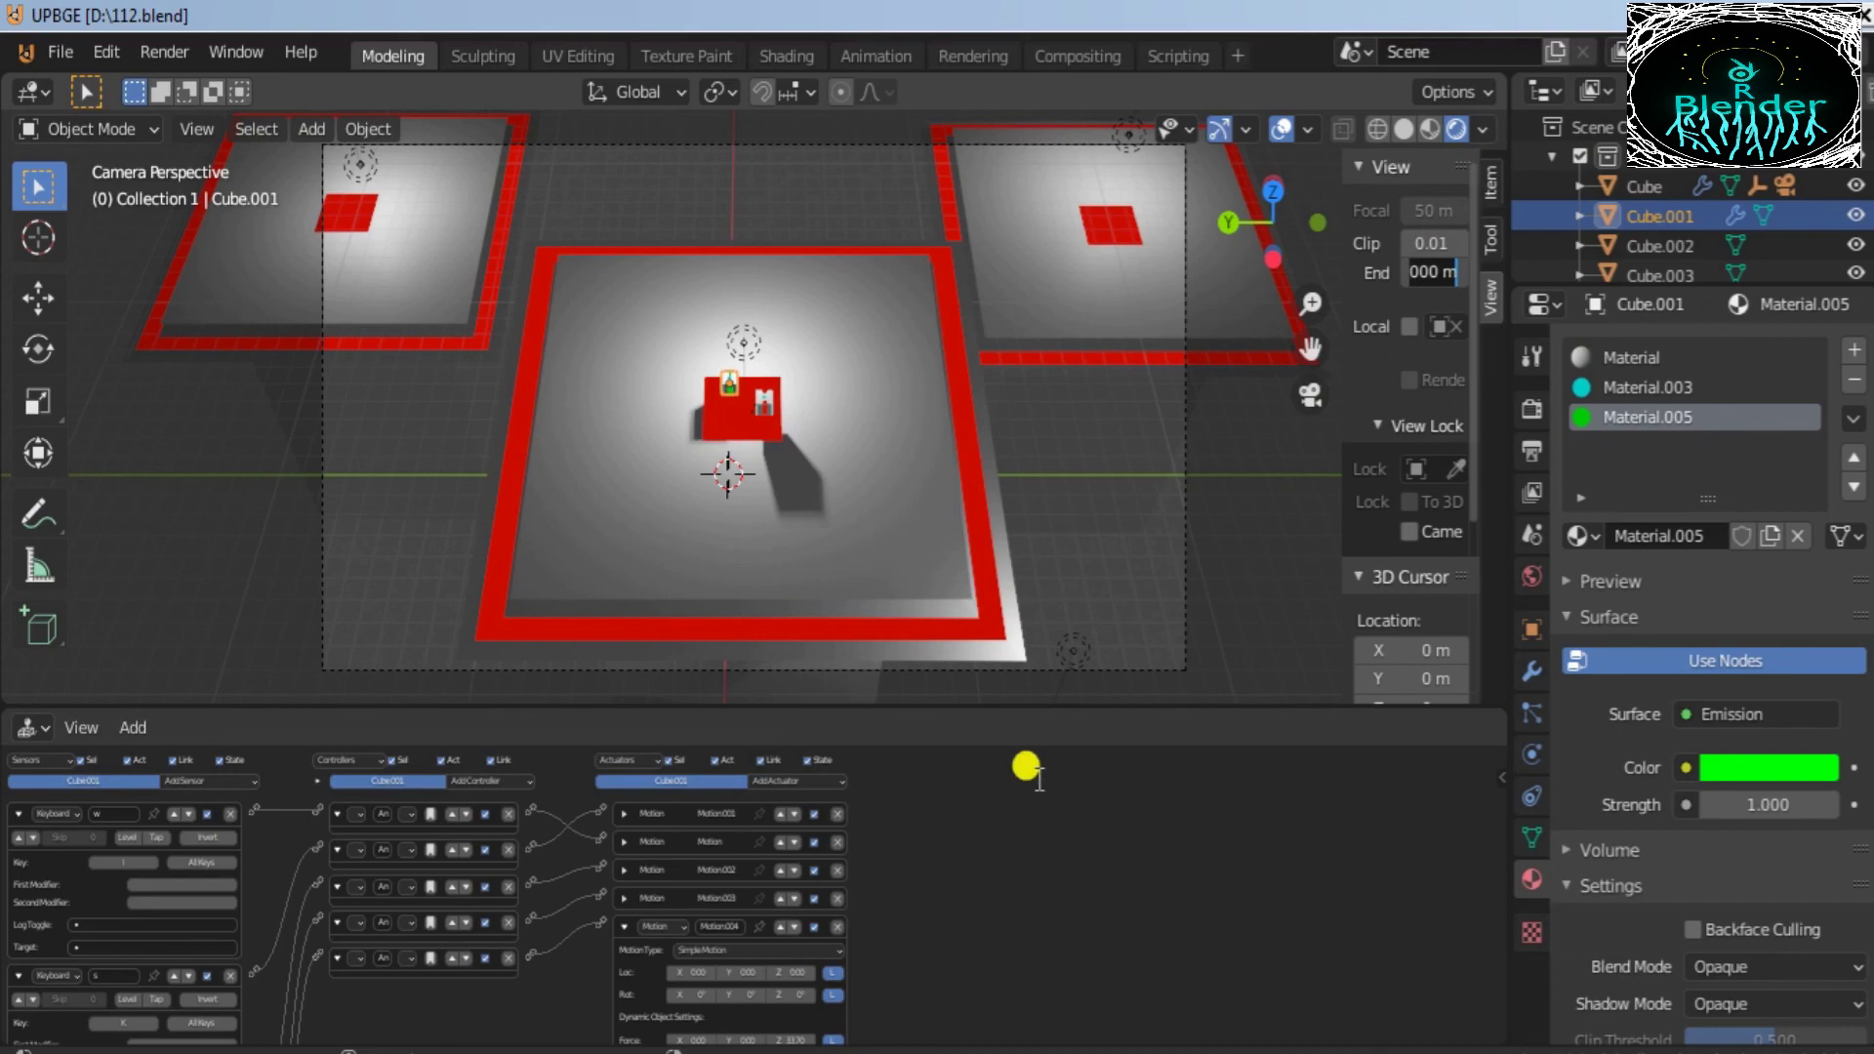
# Step: Switch to the collision folder in Windows Explorer and launch the exported 112.blend application
pyautogui.click(1116, 690)
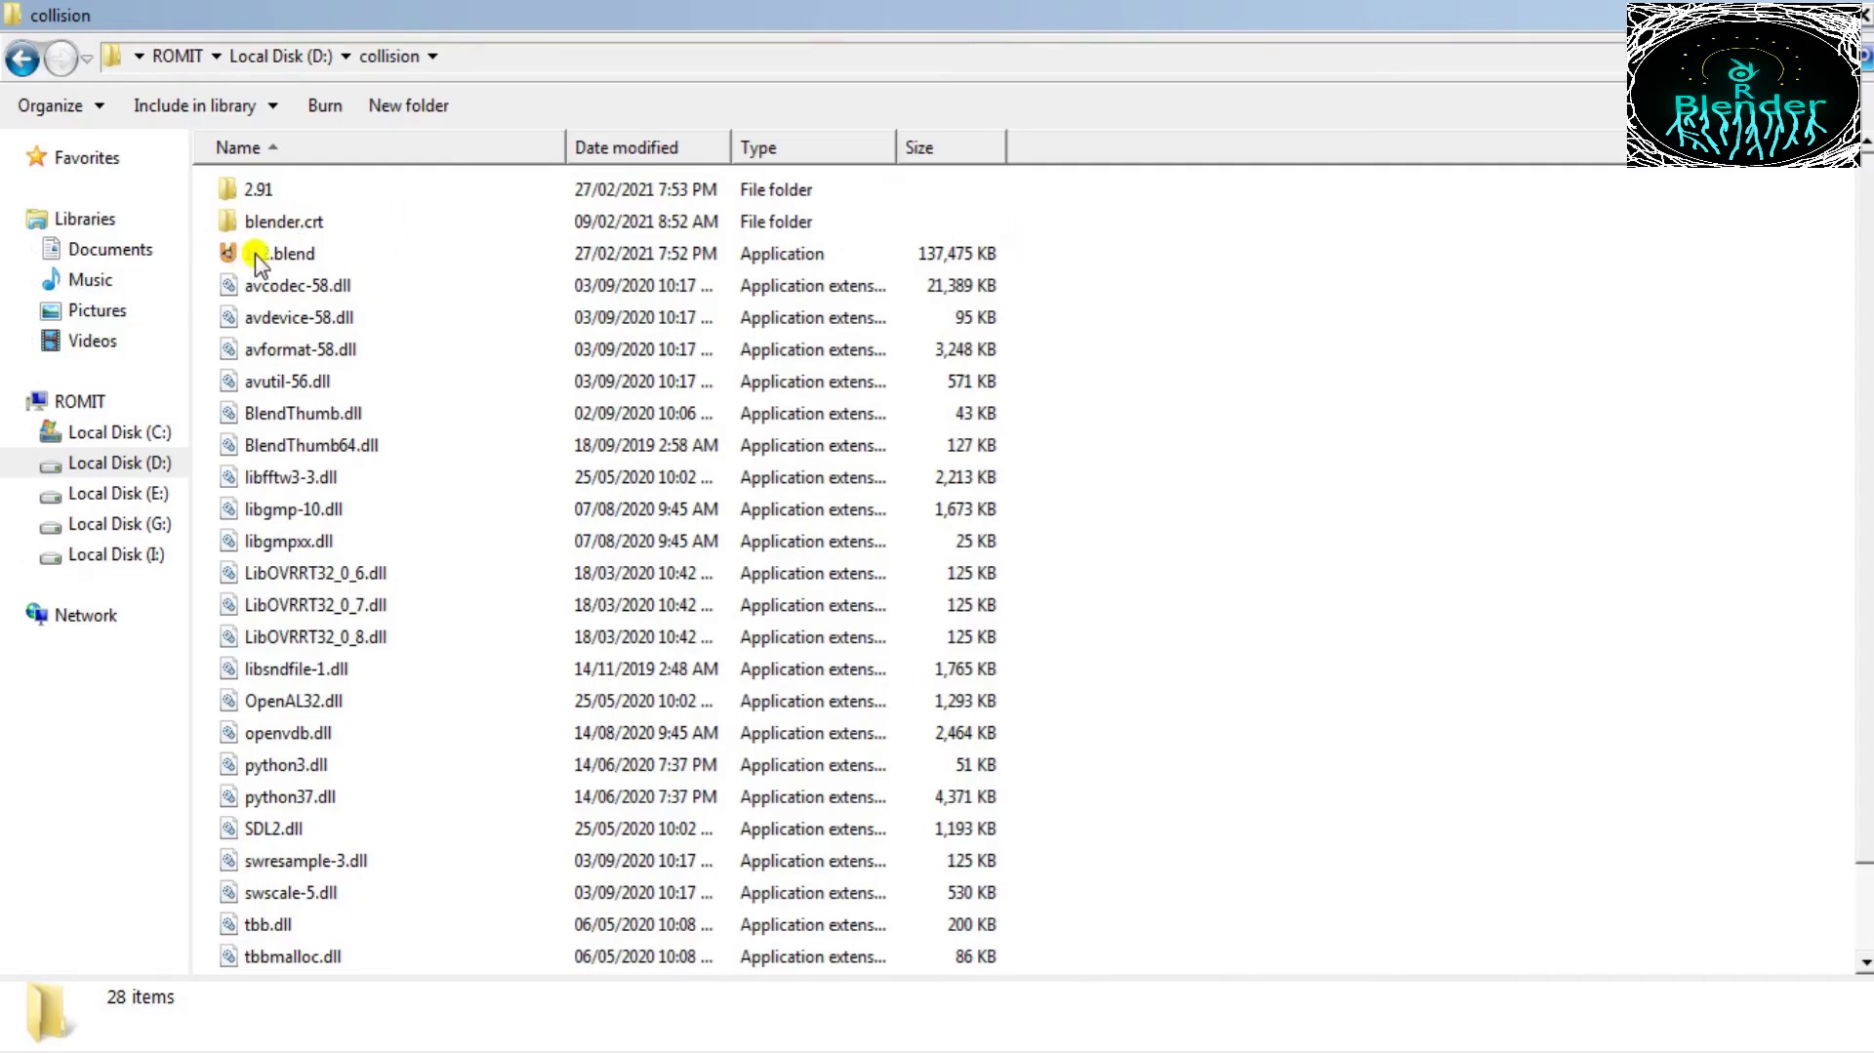
pyautogui.click(493, 261)
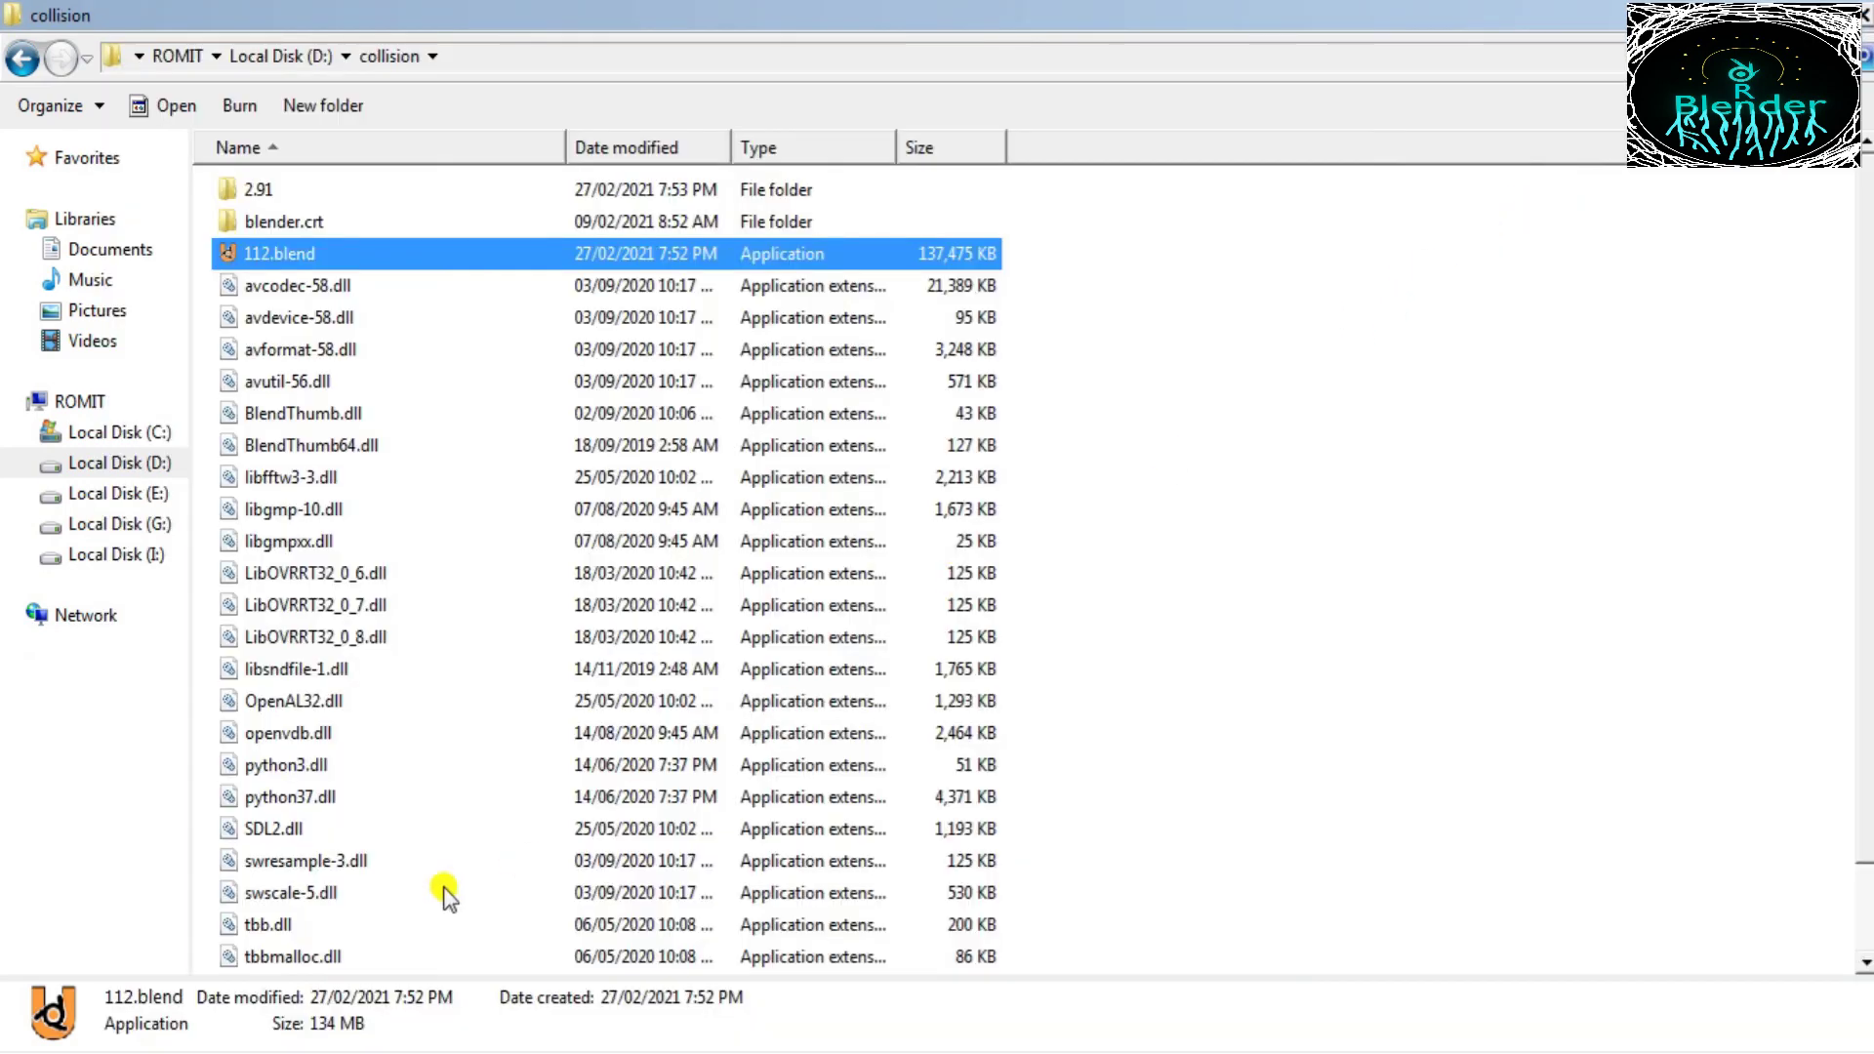
pyautogui.doubleClick(670, 255)
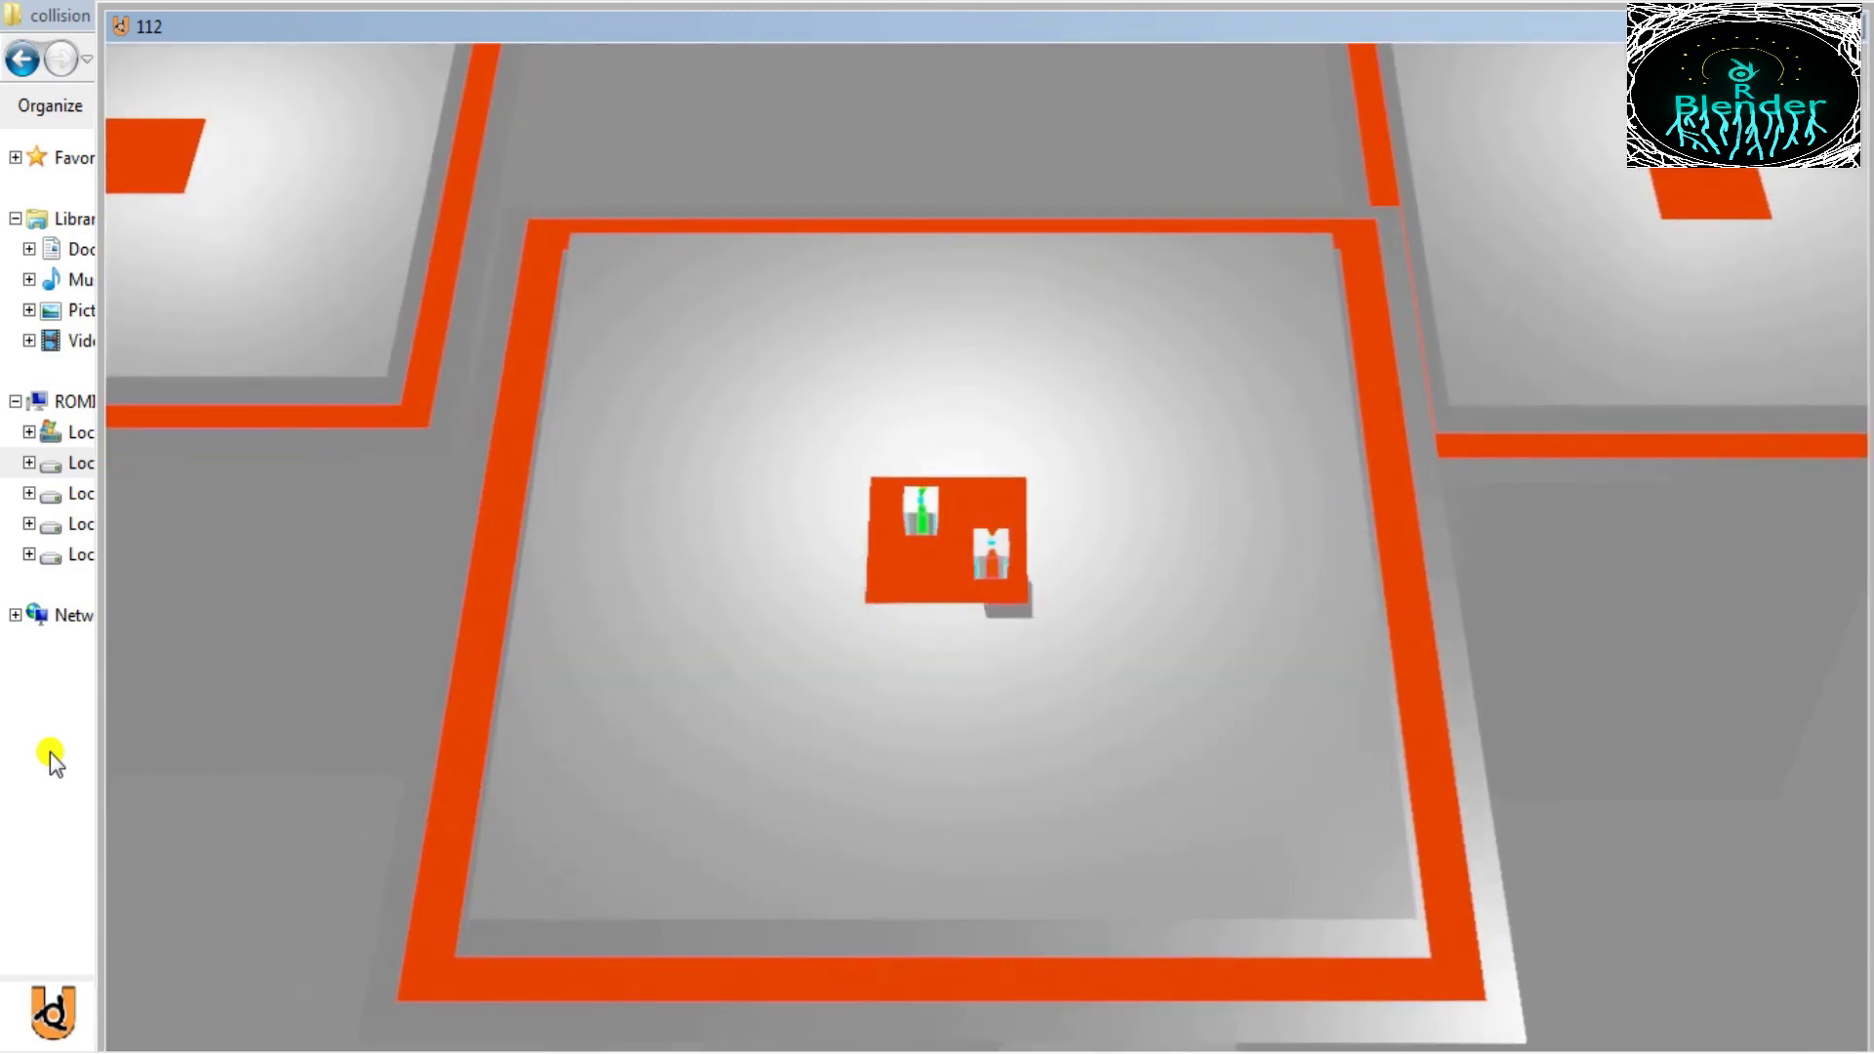
# Step: Play the exported game, driving both cubes around the central platform and into each other to test controls, collisions and the following camera
pyautogui.press('Left')
pyautogui.press('Up')
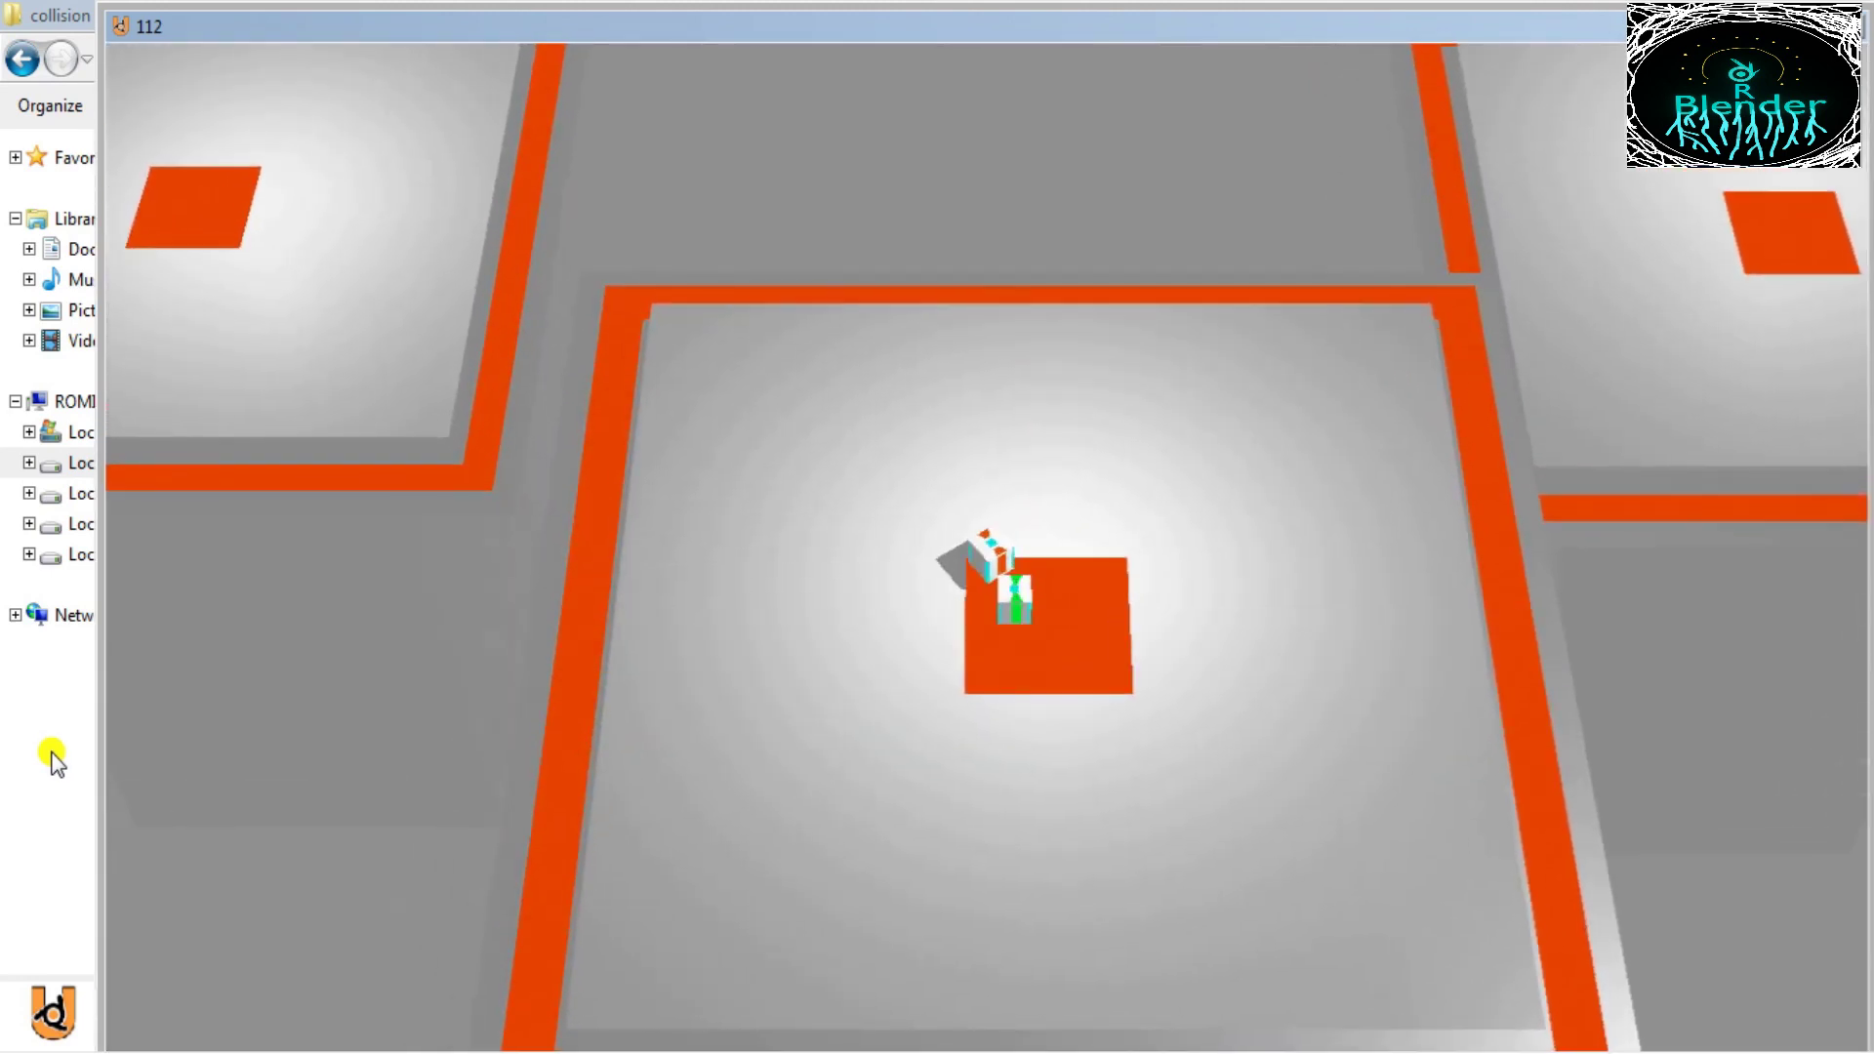
pyautogui.press('a')
pyautogui.press('w')
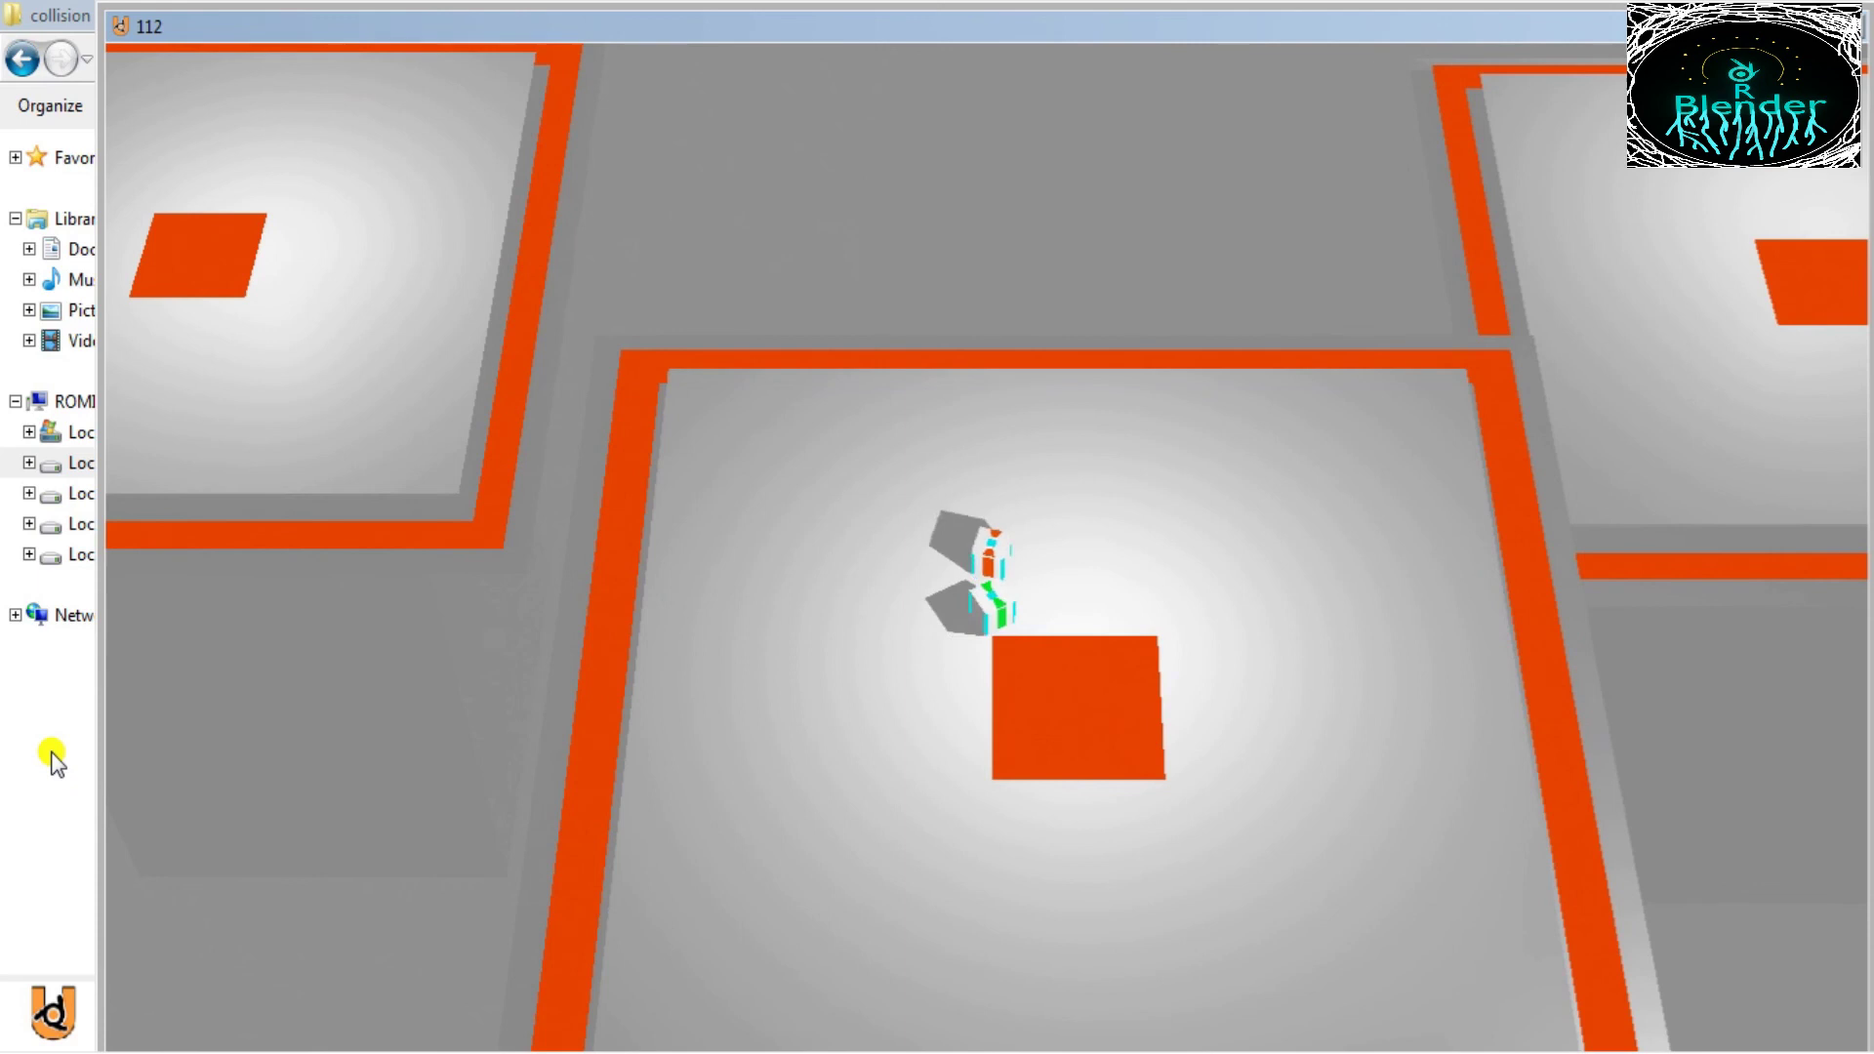
pyautogui.press('Up')
pyautogui.press('Left')
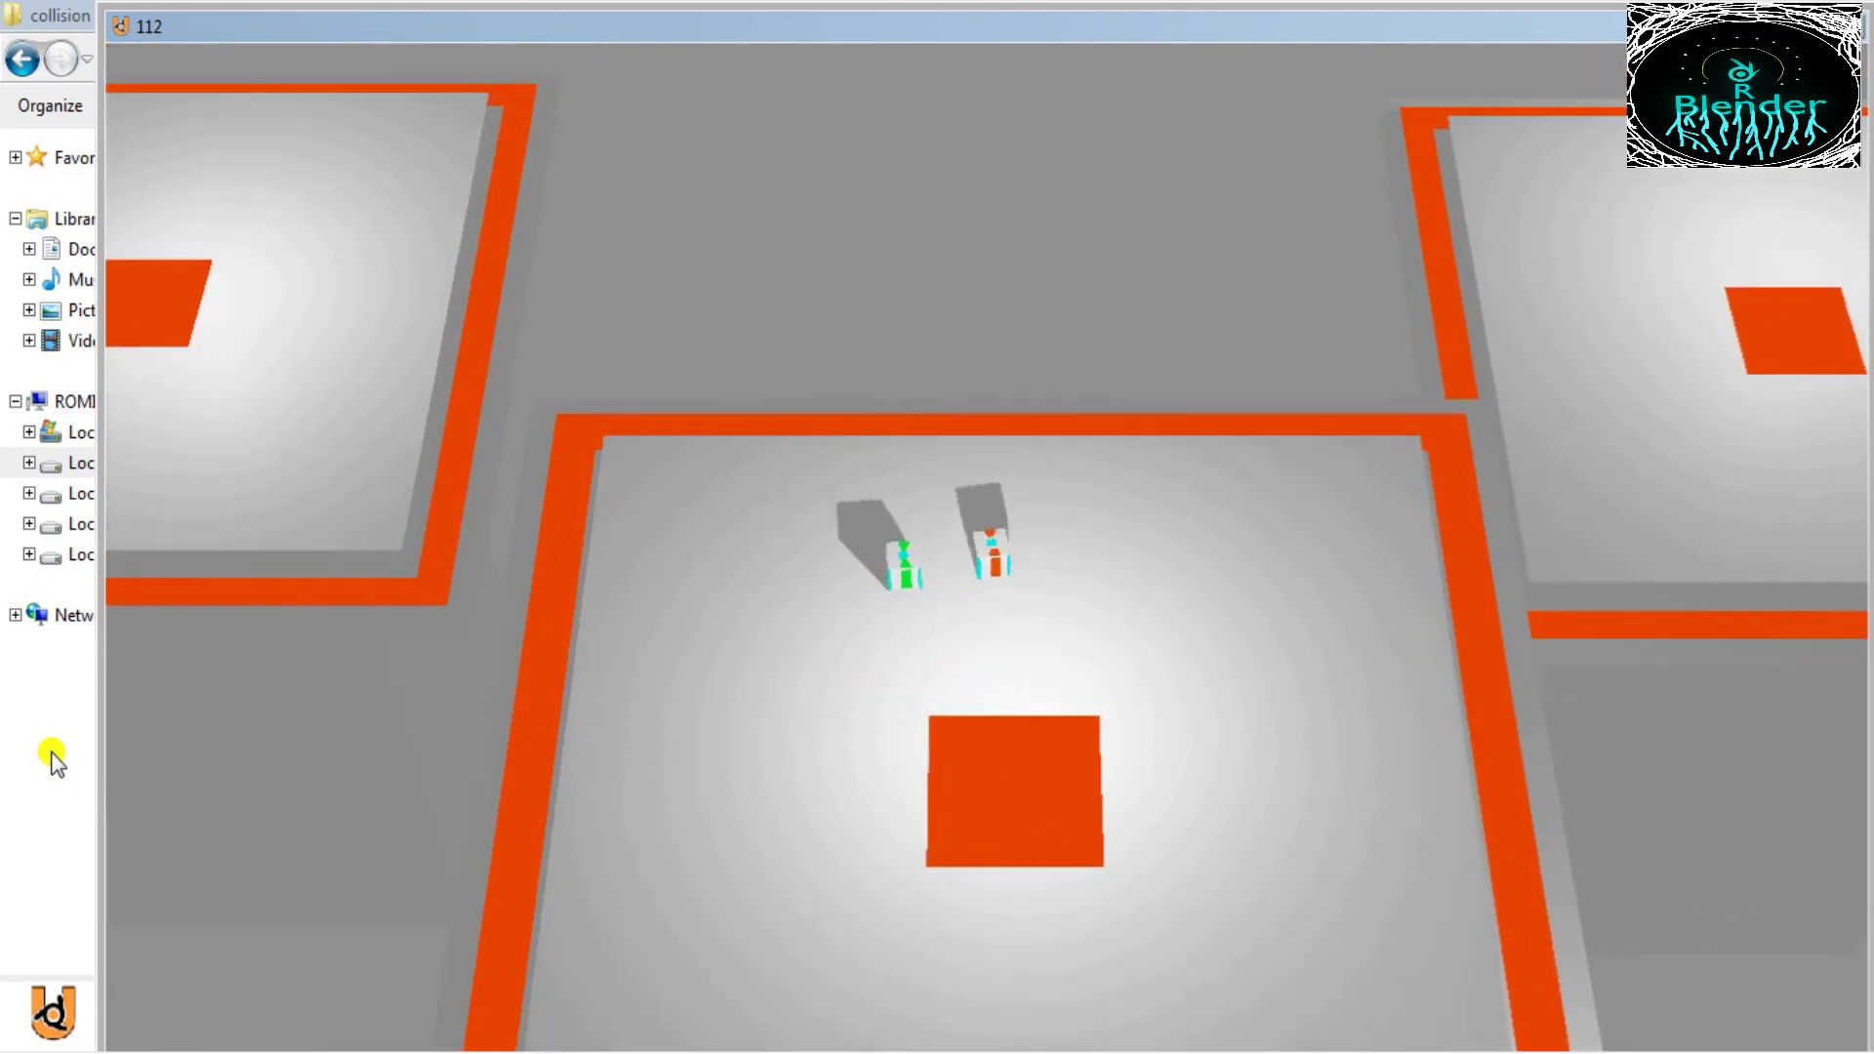
pyautogui.press('Up')
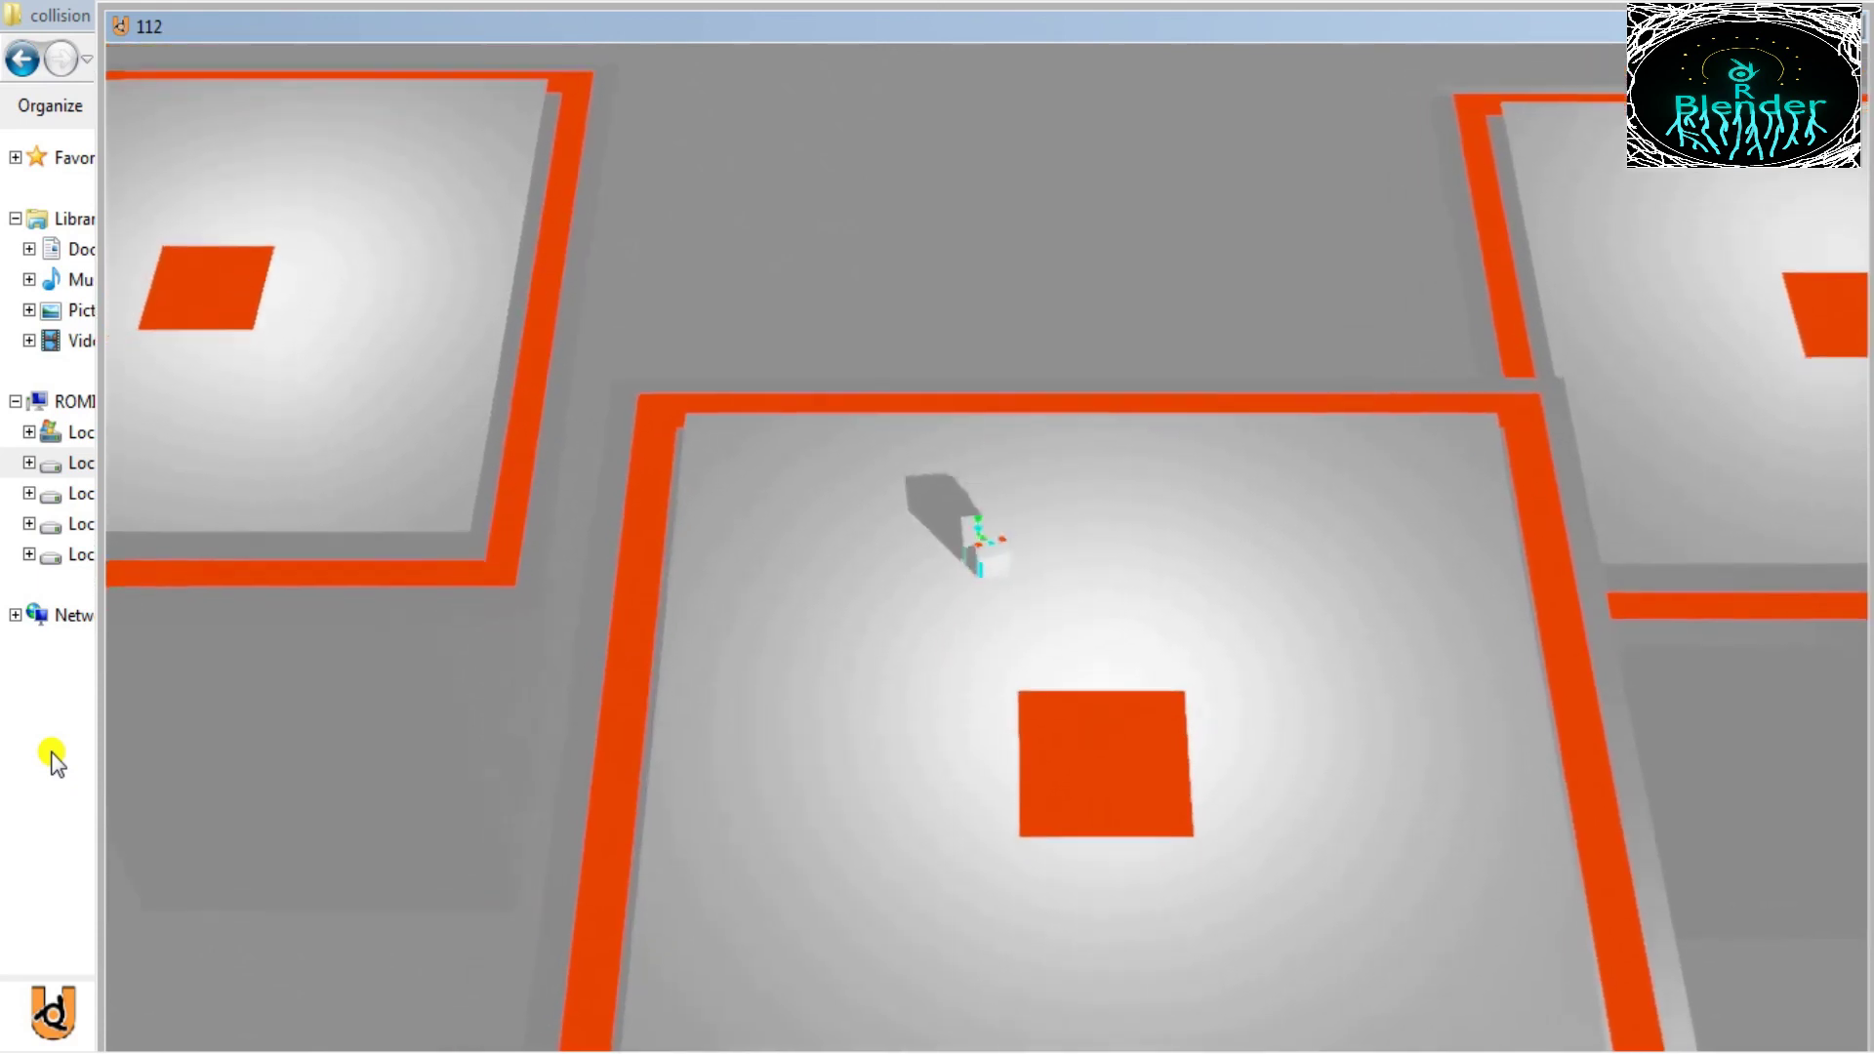
pyautogui.press('Up')
pyautogui.press('Right')
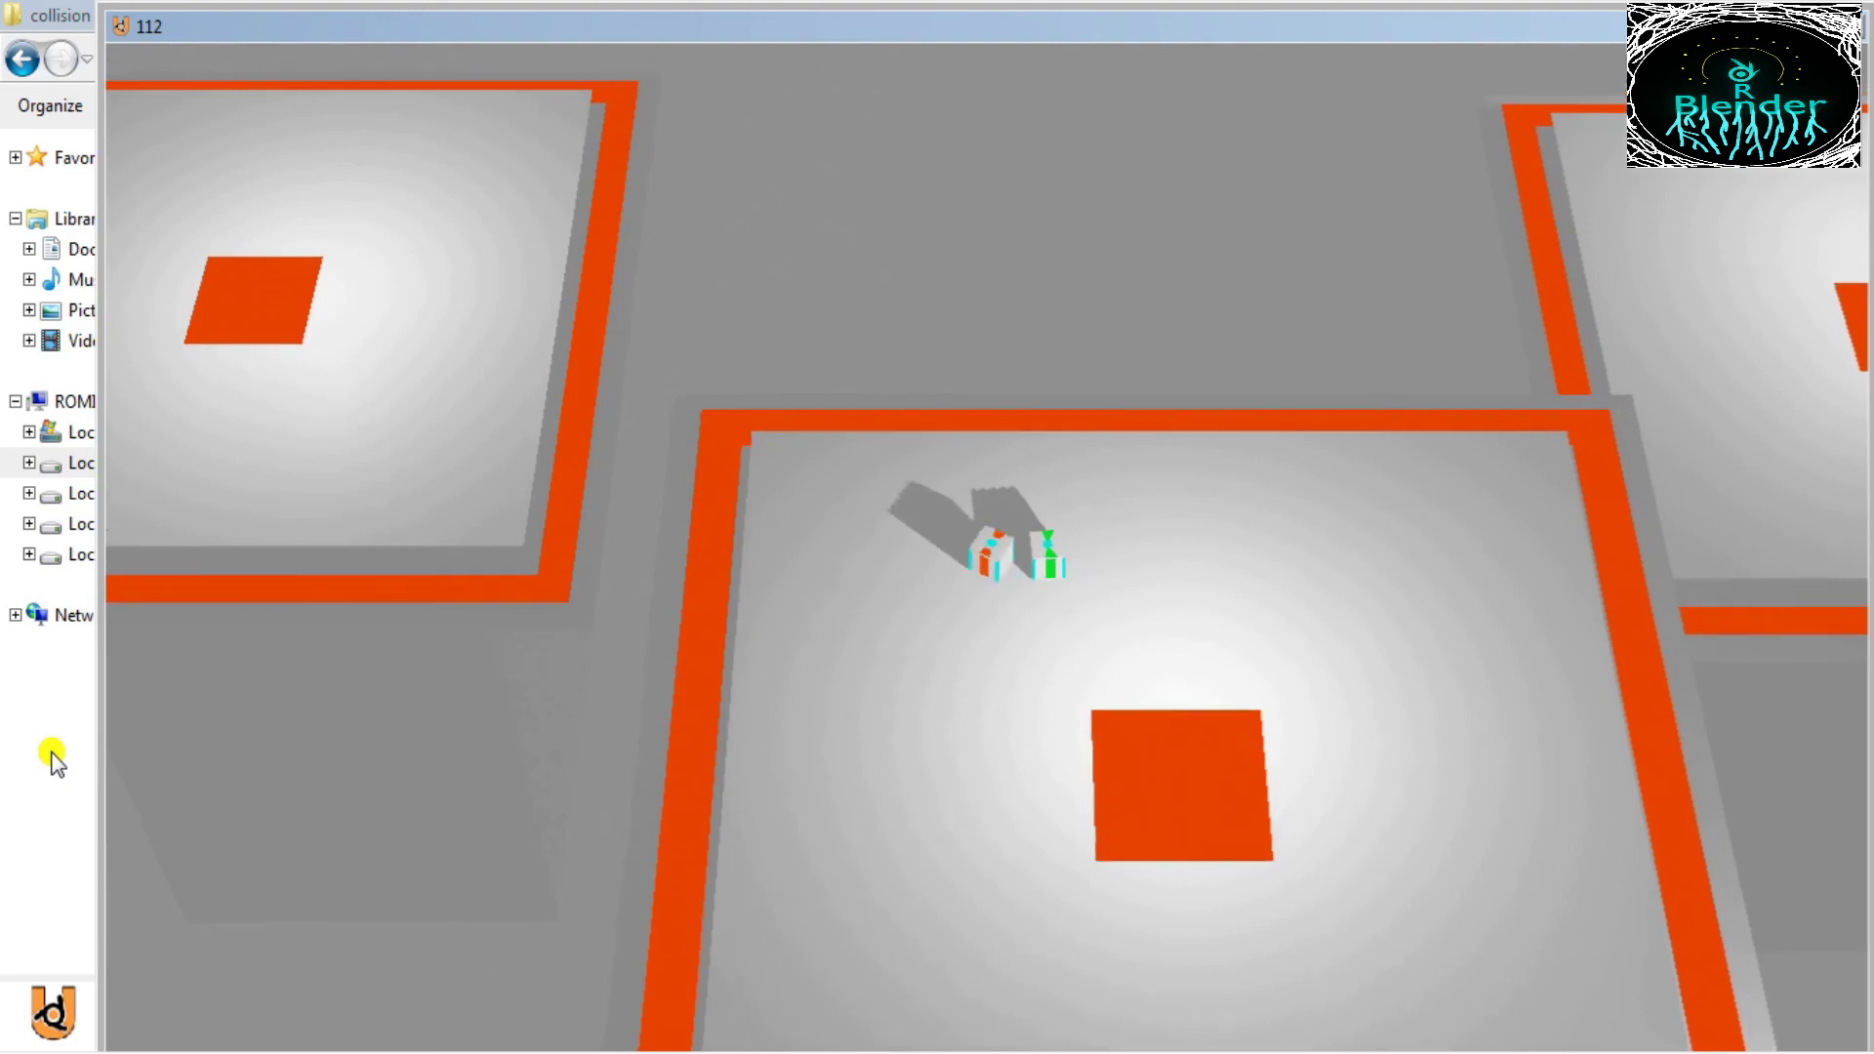
pyautogui.press('Right')
pyautogui.press('Up')
pyautogui.press('Left')
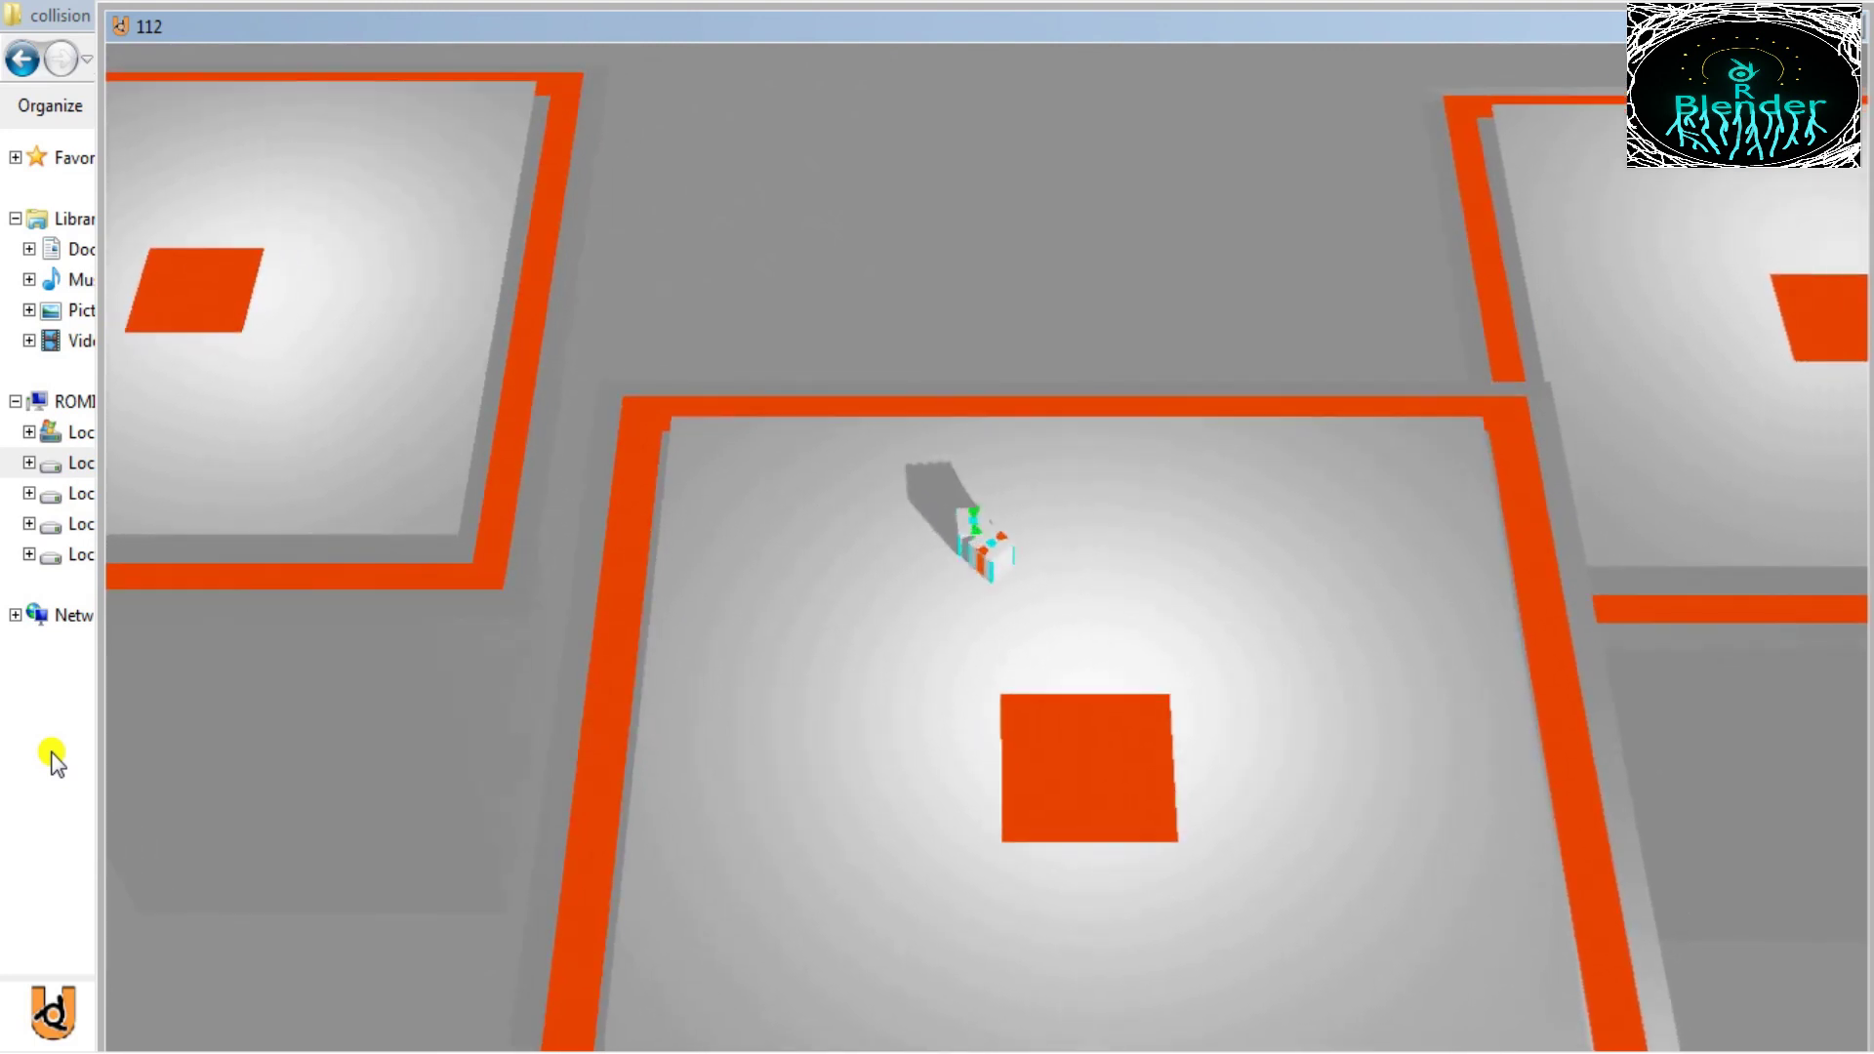
pyautogui.press('Up')
pyautogui.press('Left')
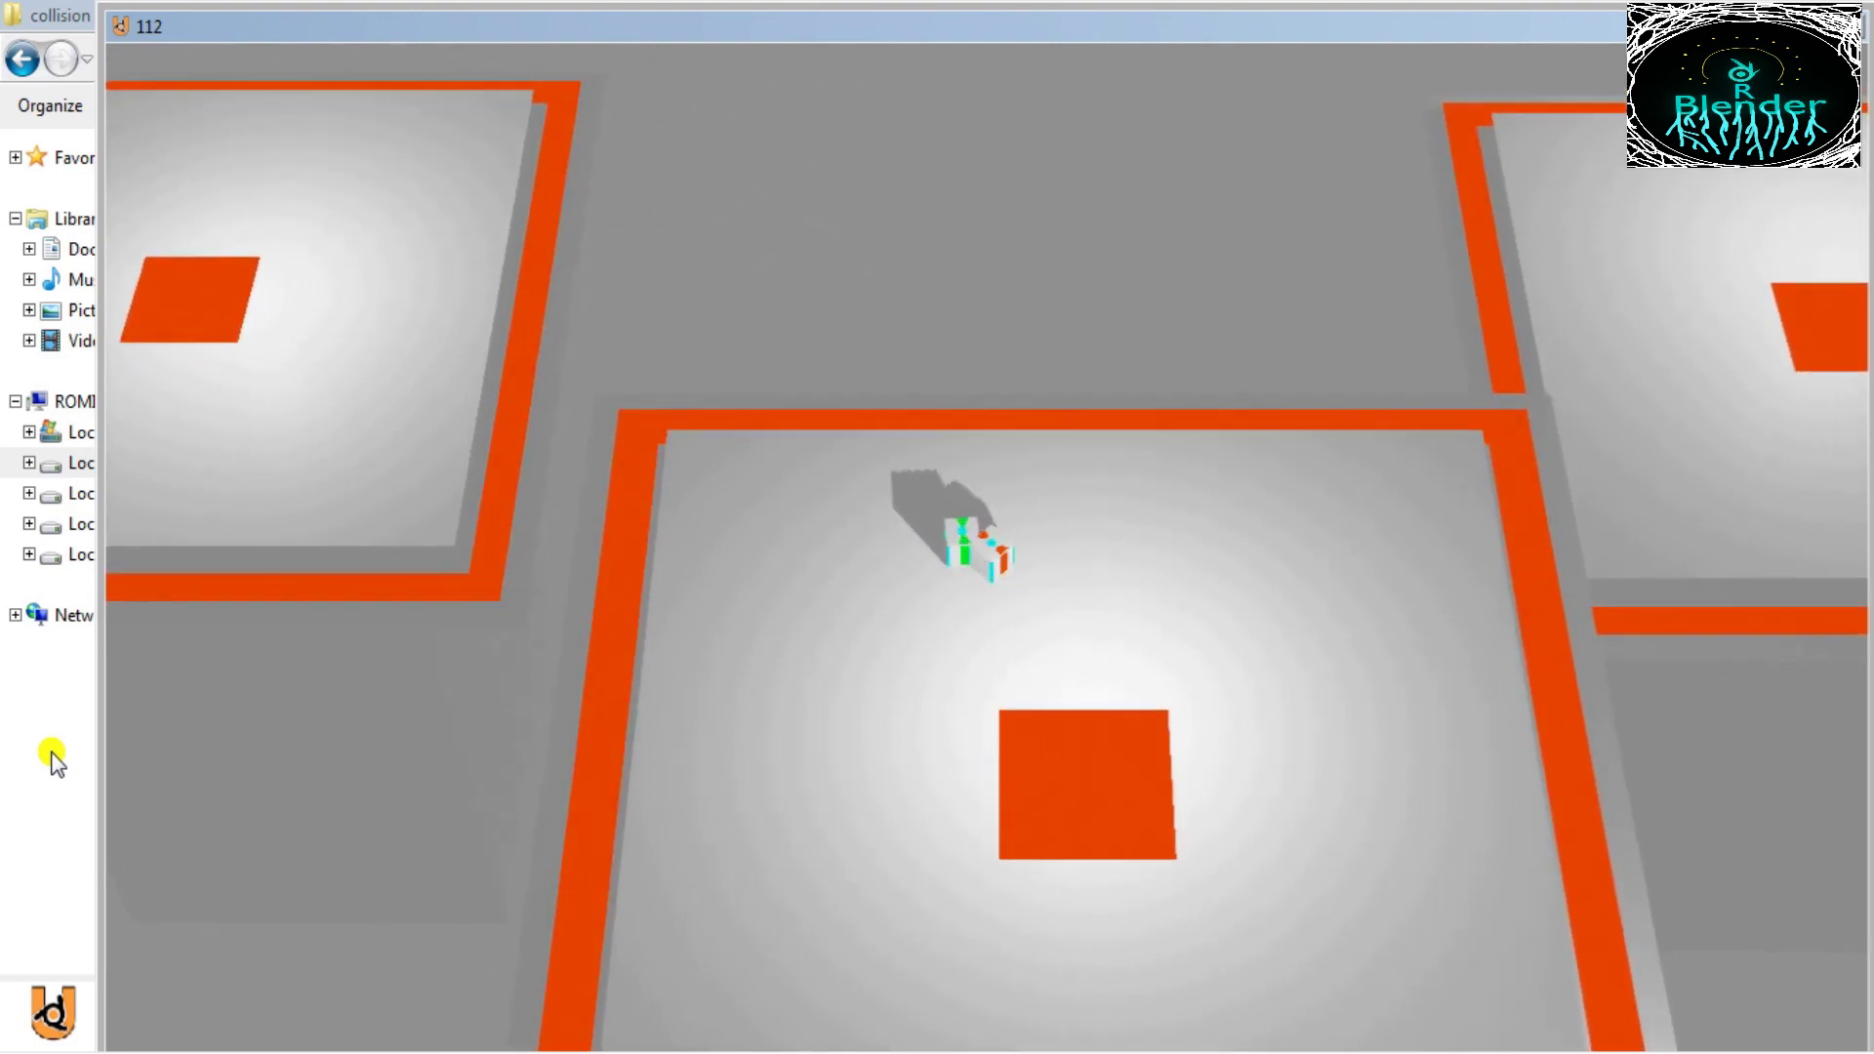
pyautogui.press('Up')
pyautogui.press('Left')
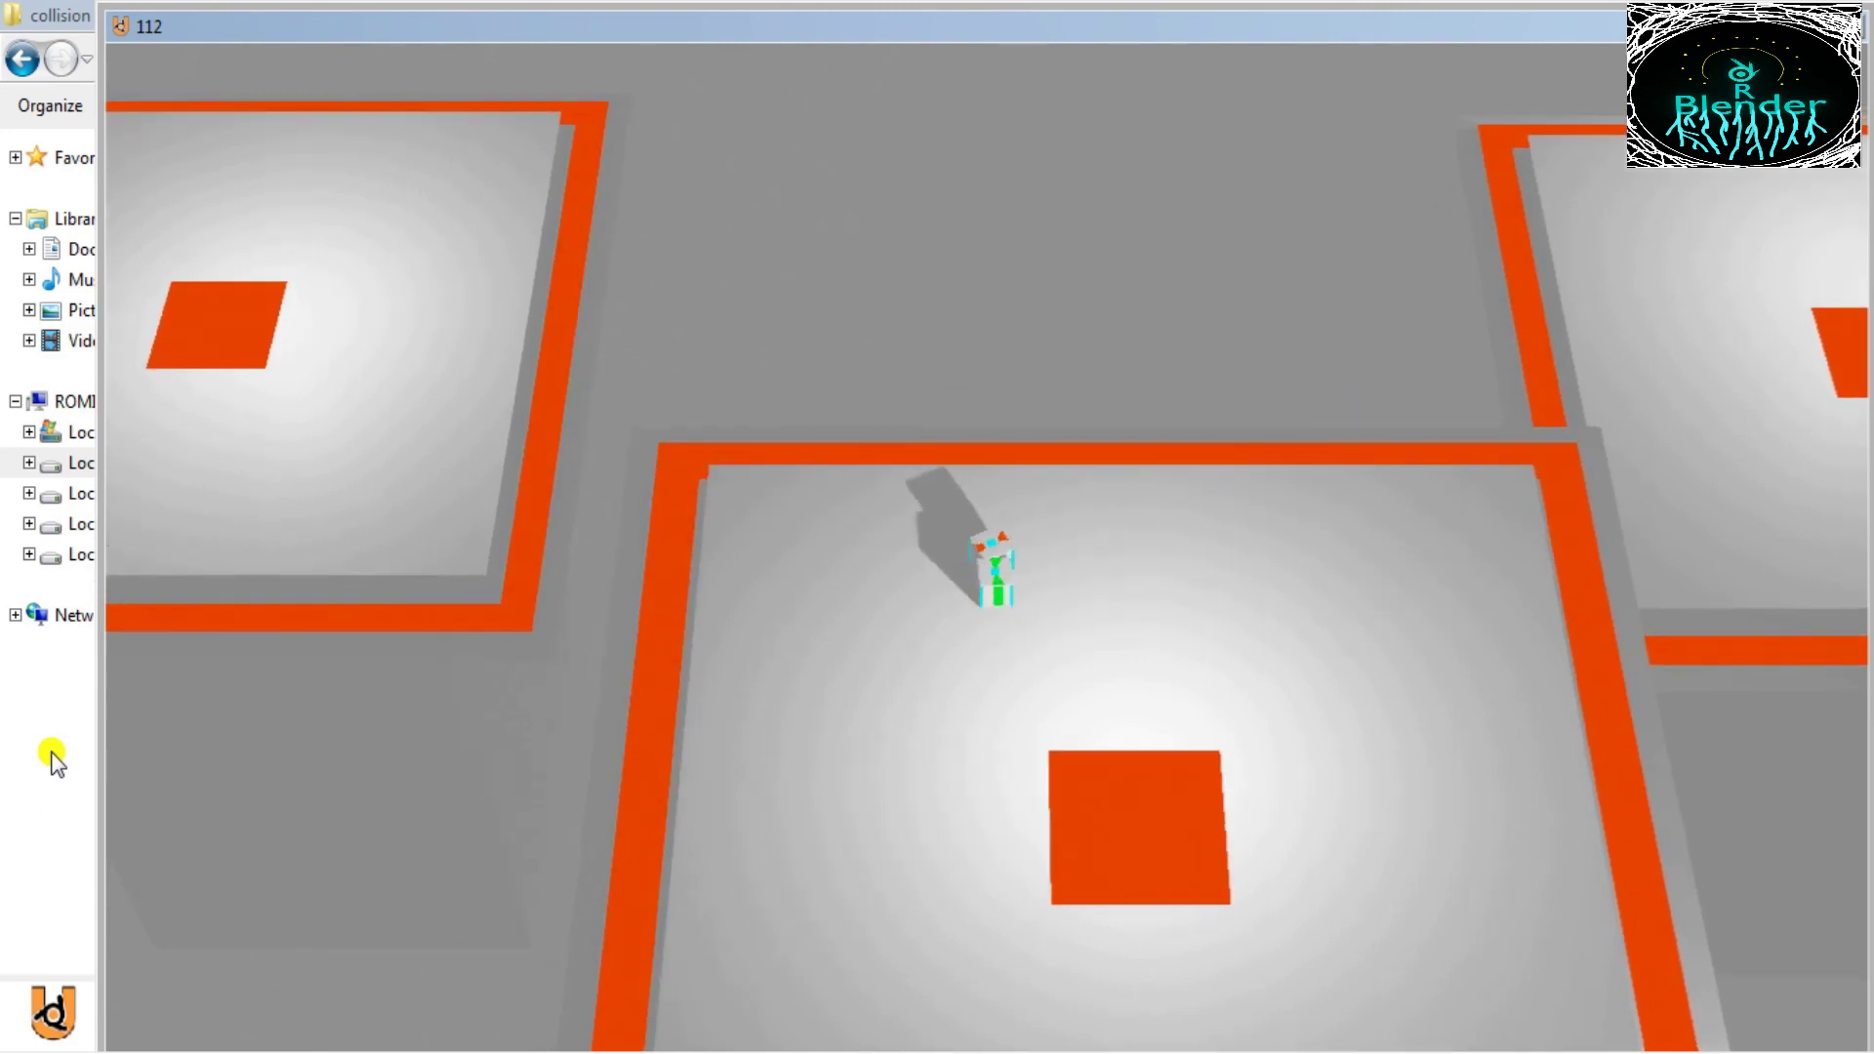
pyautogui.press('Left')
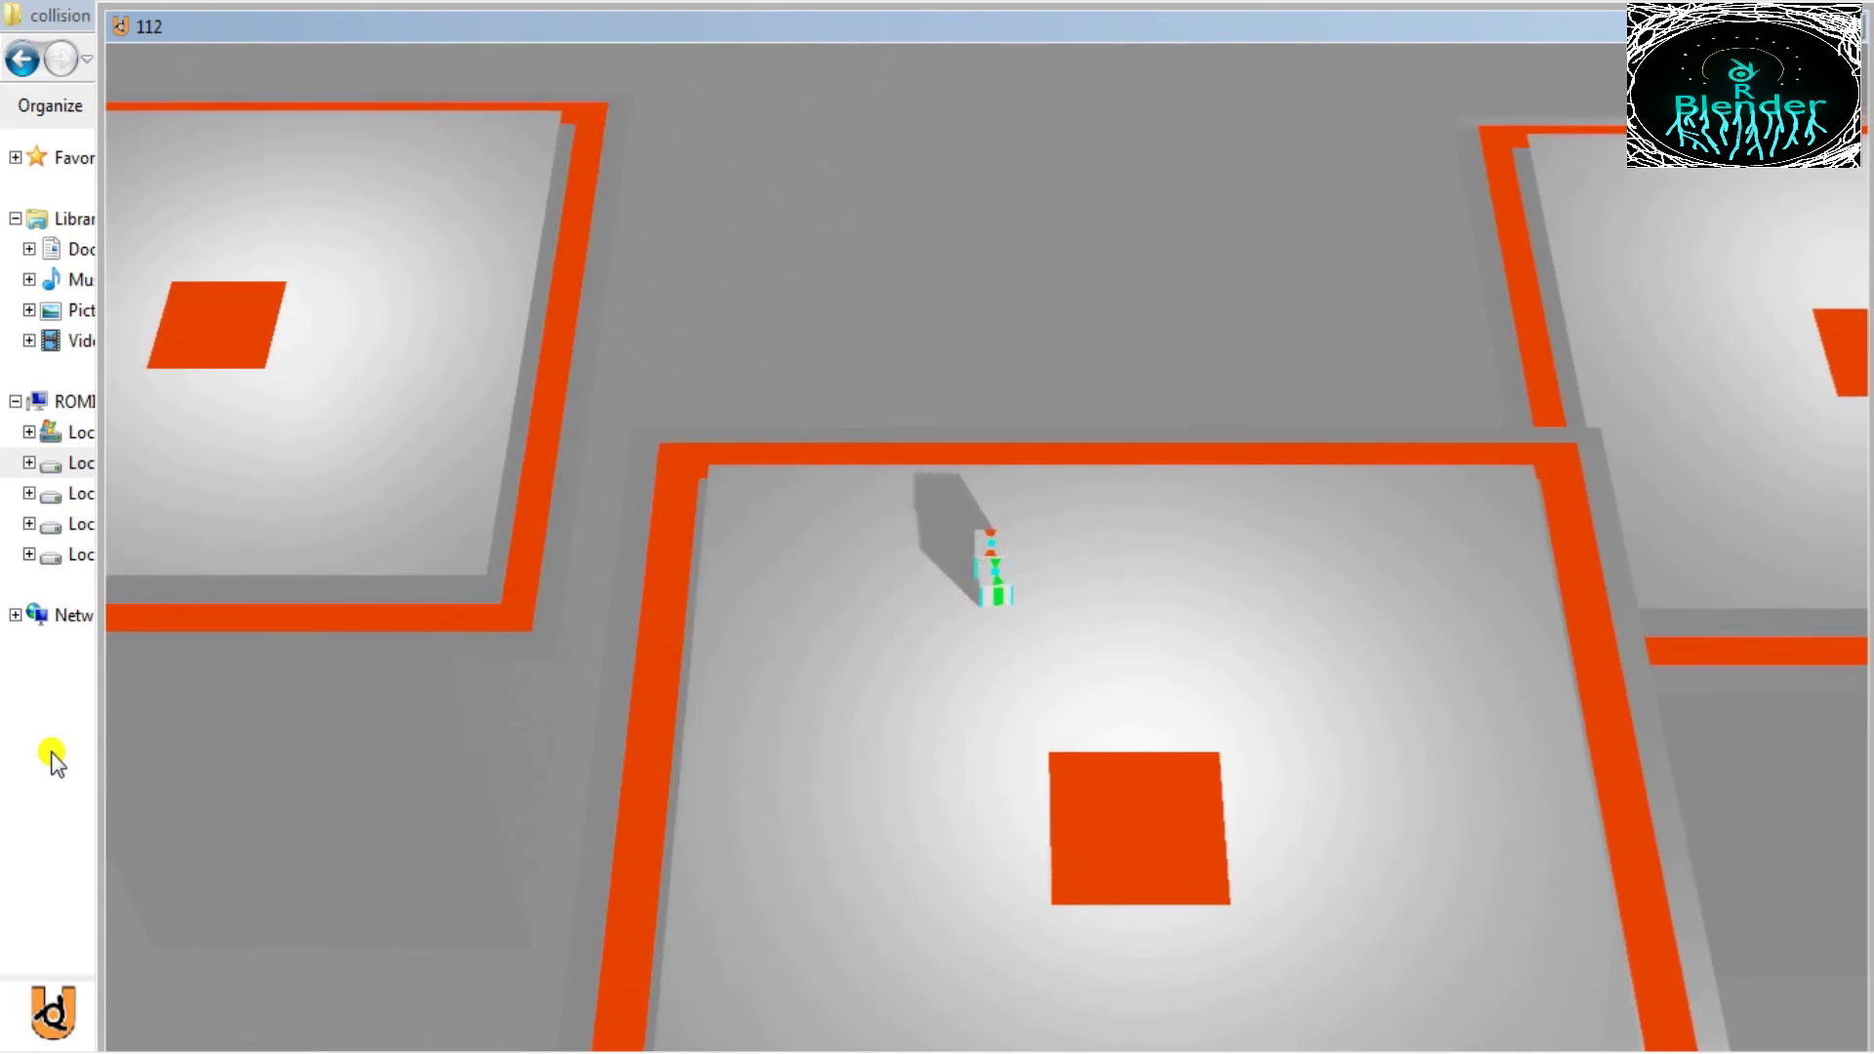
pyautogui.press('Up')
pyautogui.press('Left')
pyautogui.press('Up')
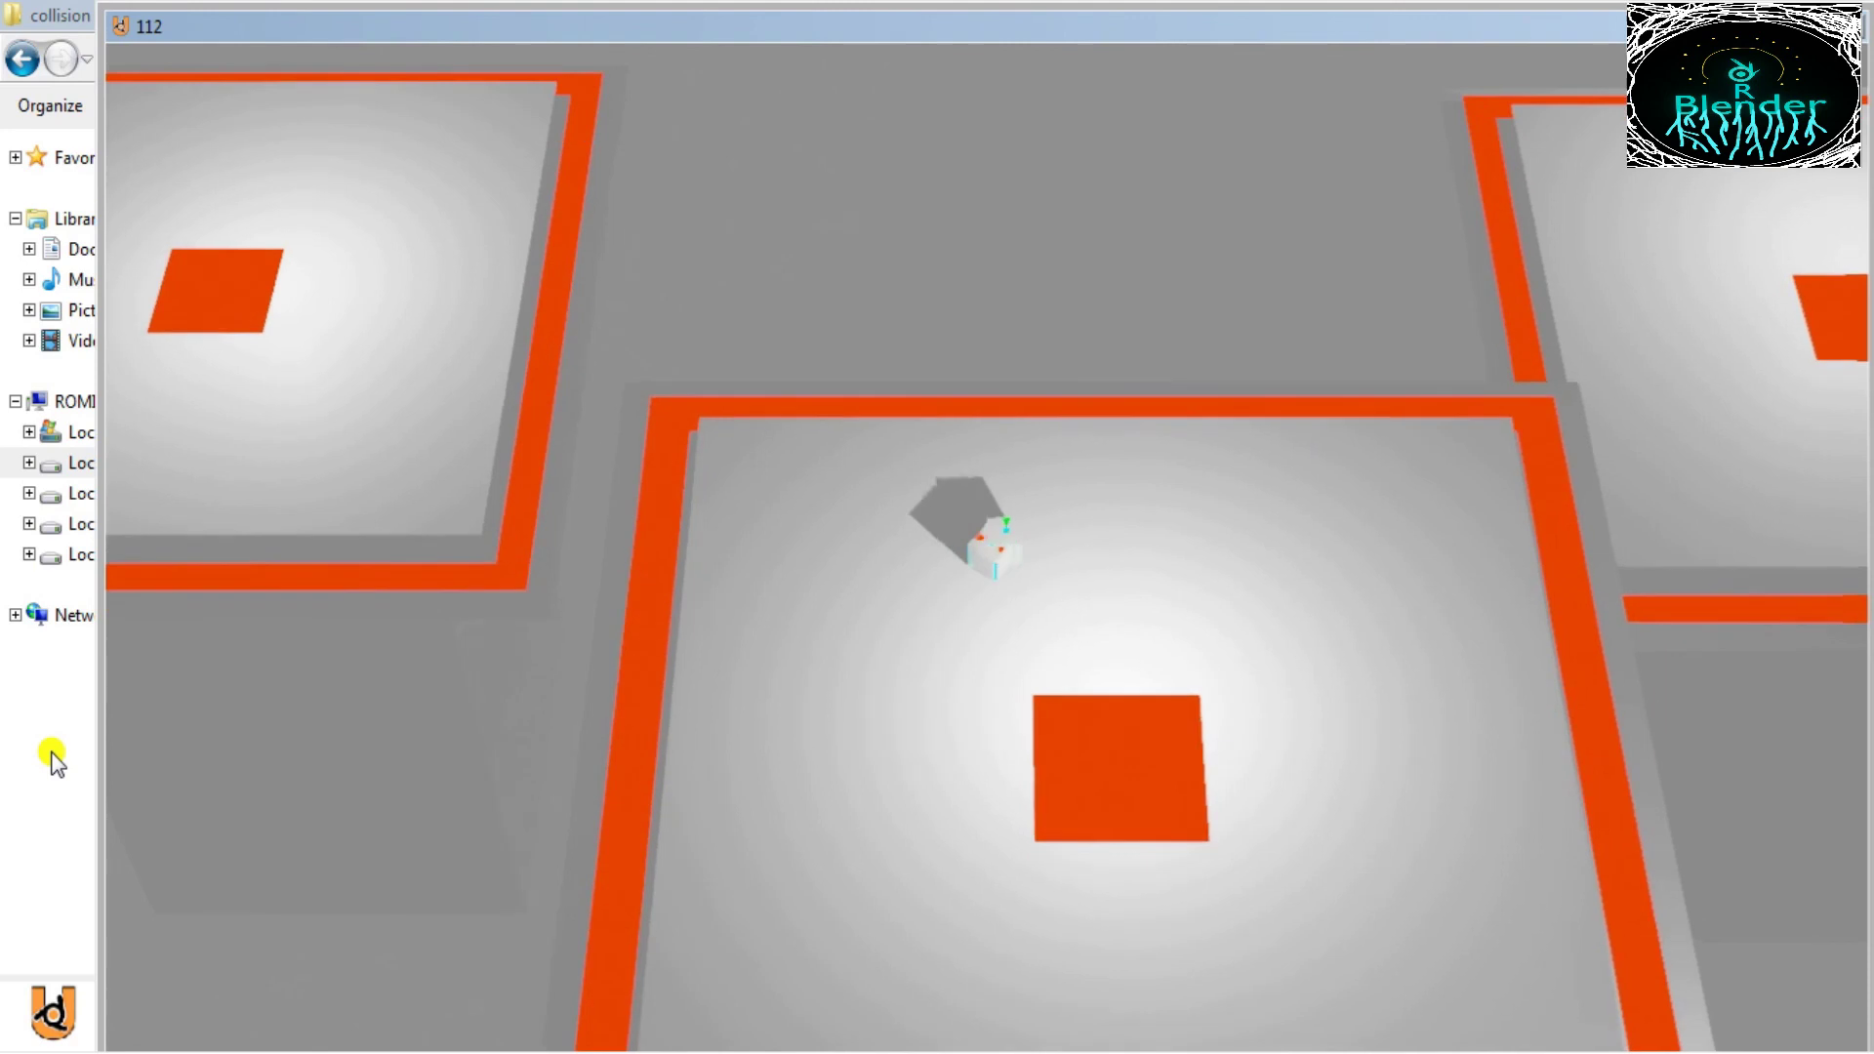
pyautogui.press('Left')
pyautogui.press('Up')
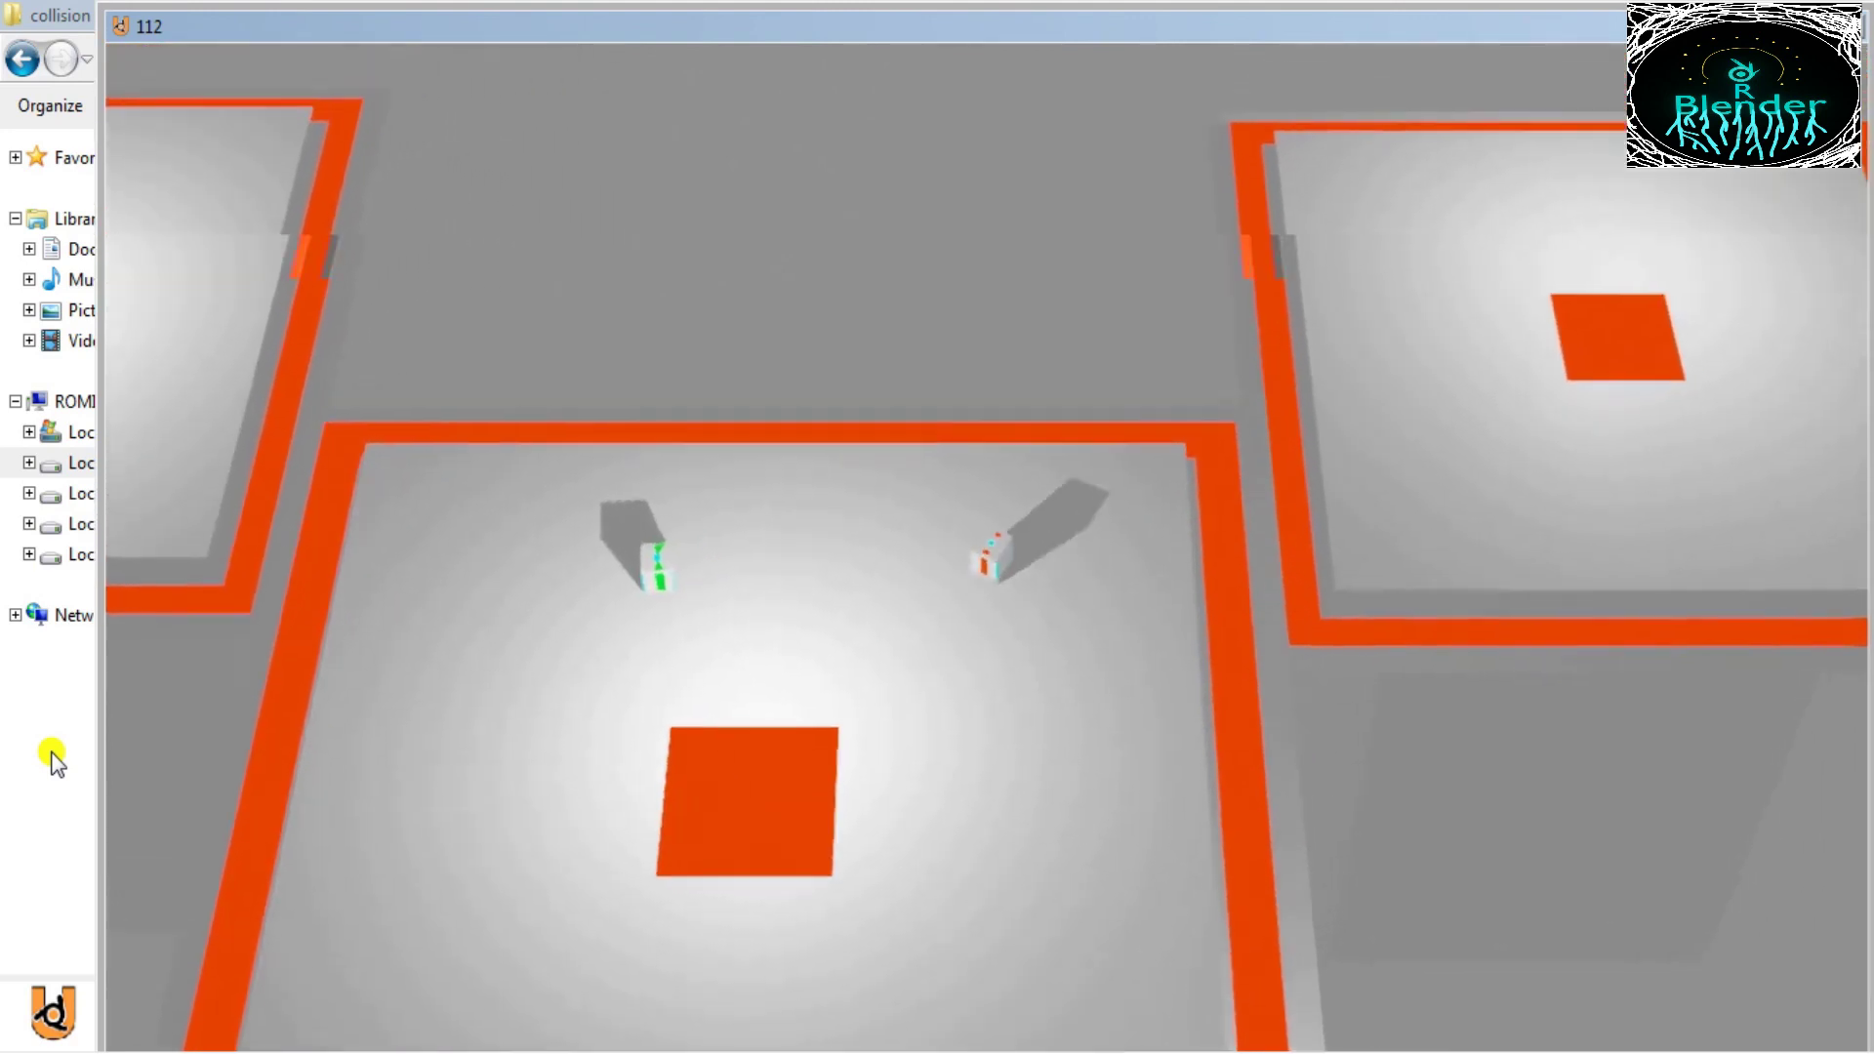
pyautogui.press('Right')
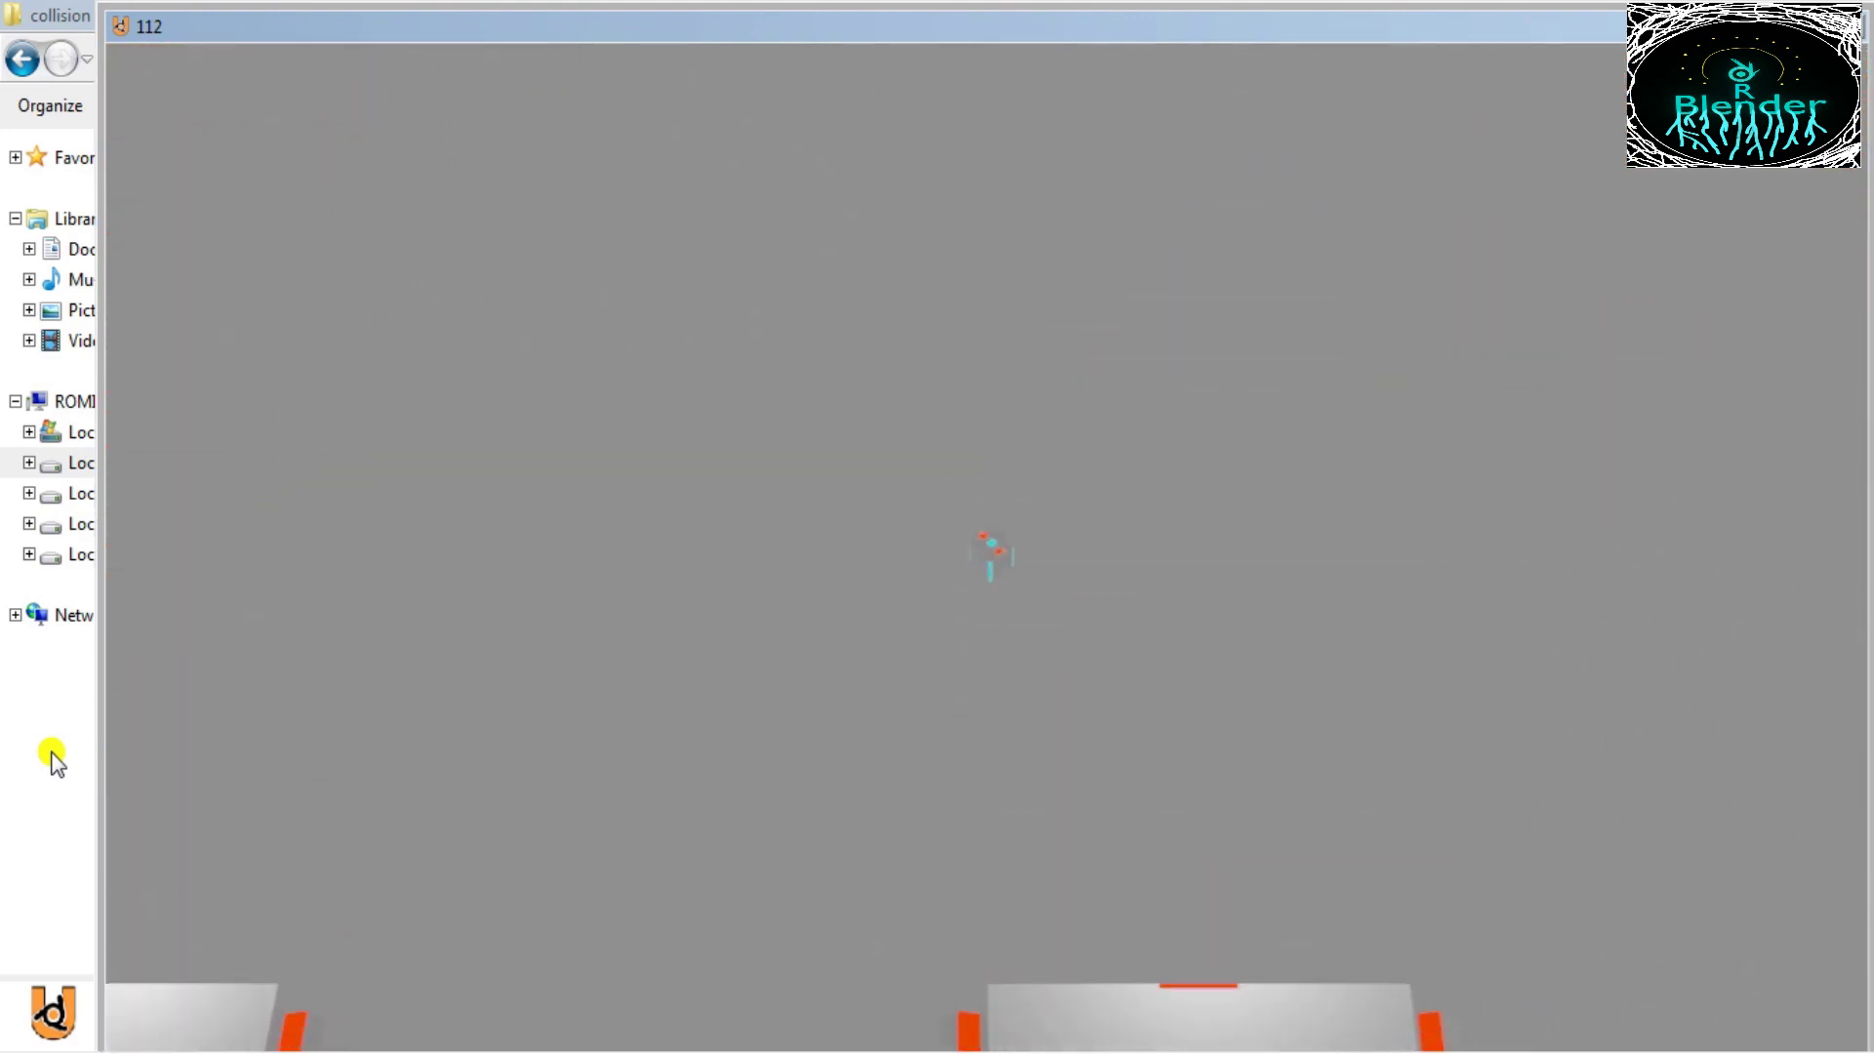
# Step: Jump the red-marked cube high across the gaps and land it on an outer platform to test long jumps
pyautogui.press('Up')
pyautogui.press('Down')
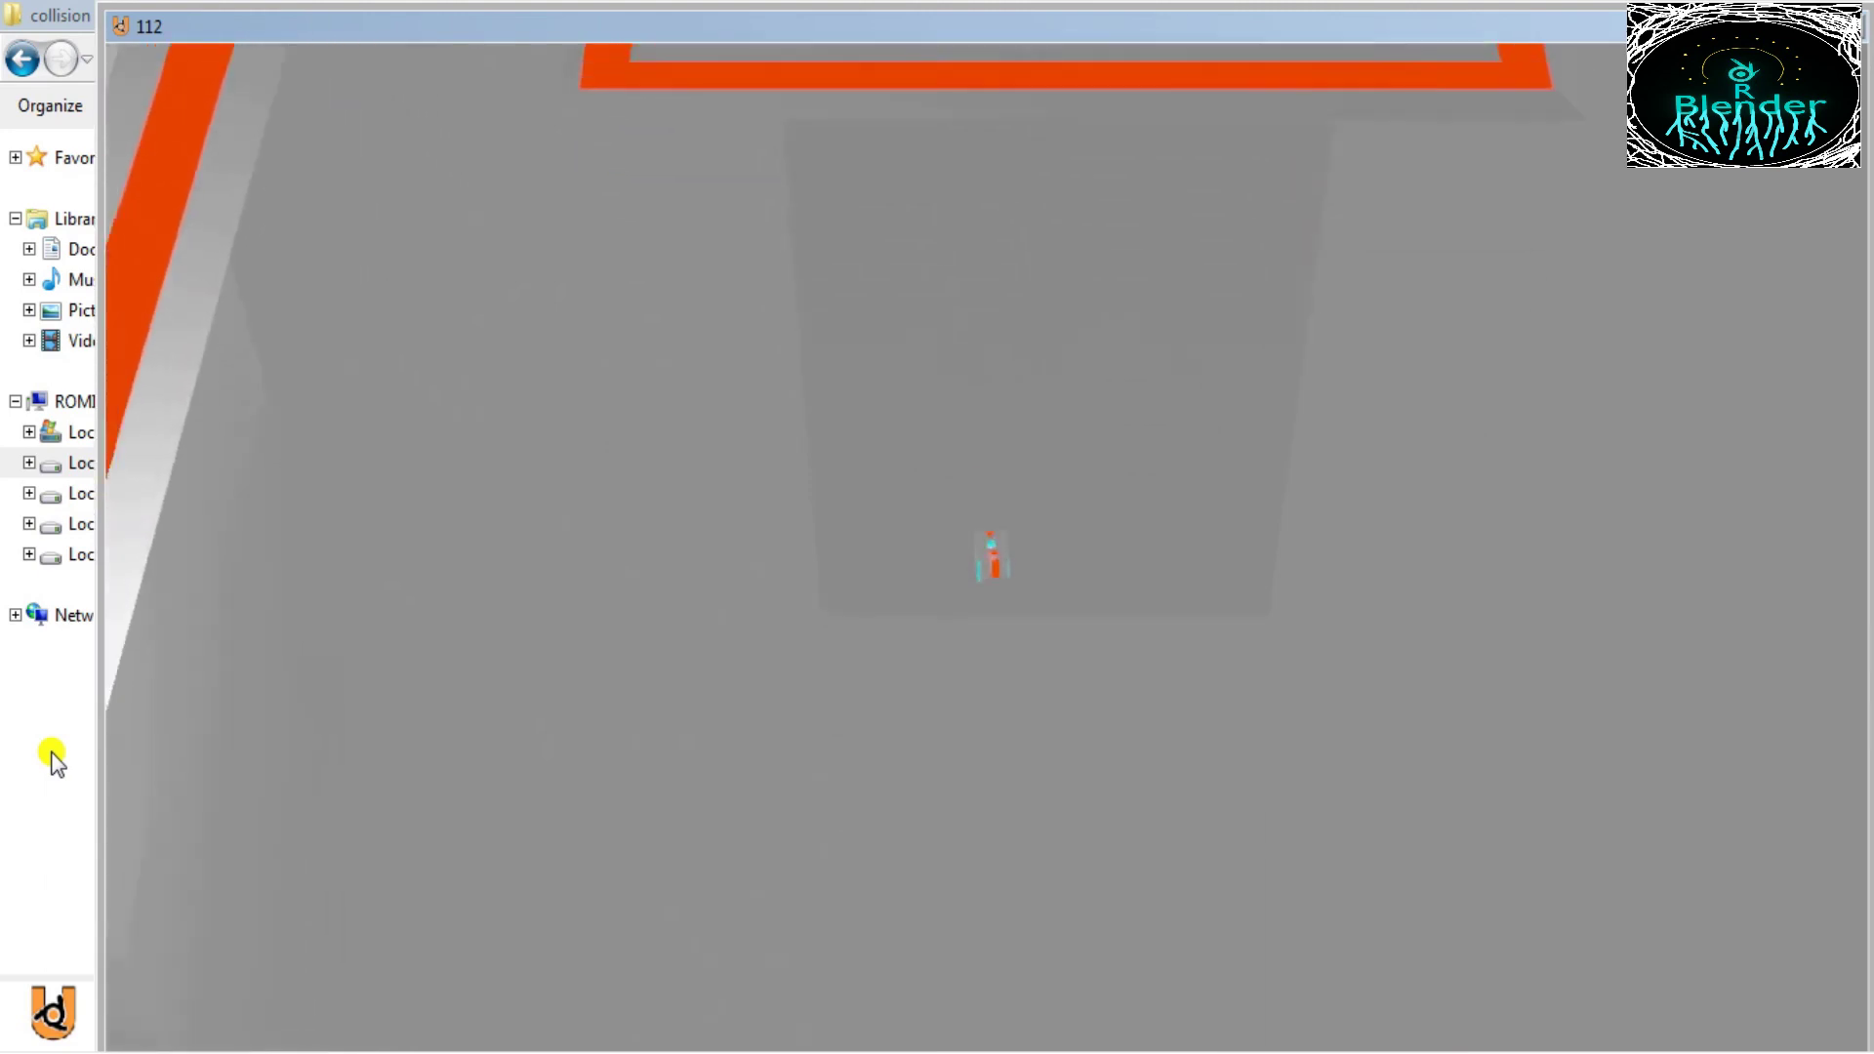
pyautogui.press('Up')
pyautogui.press('Down')
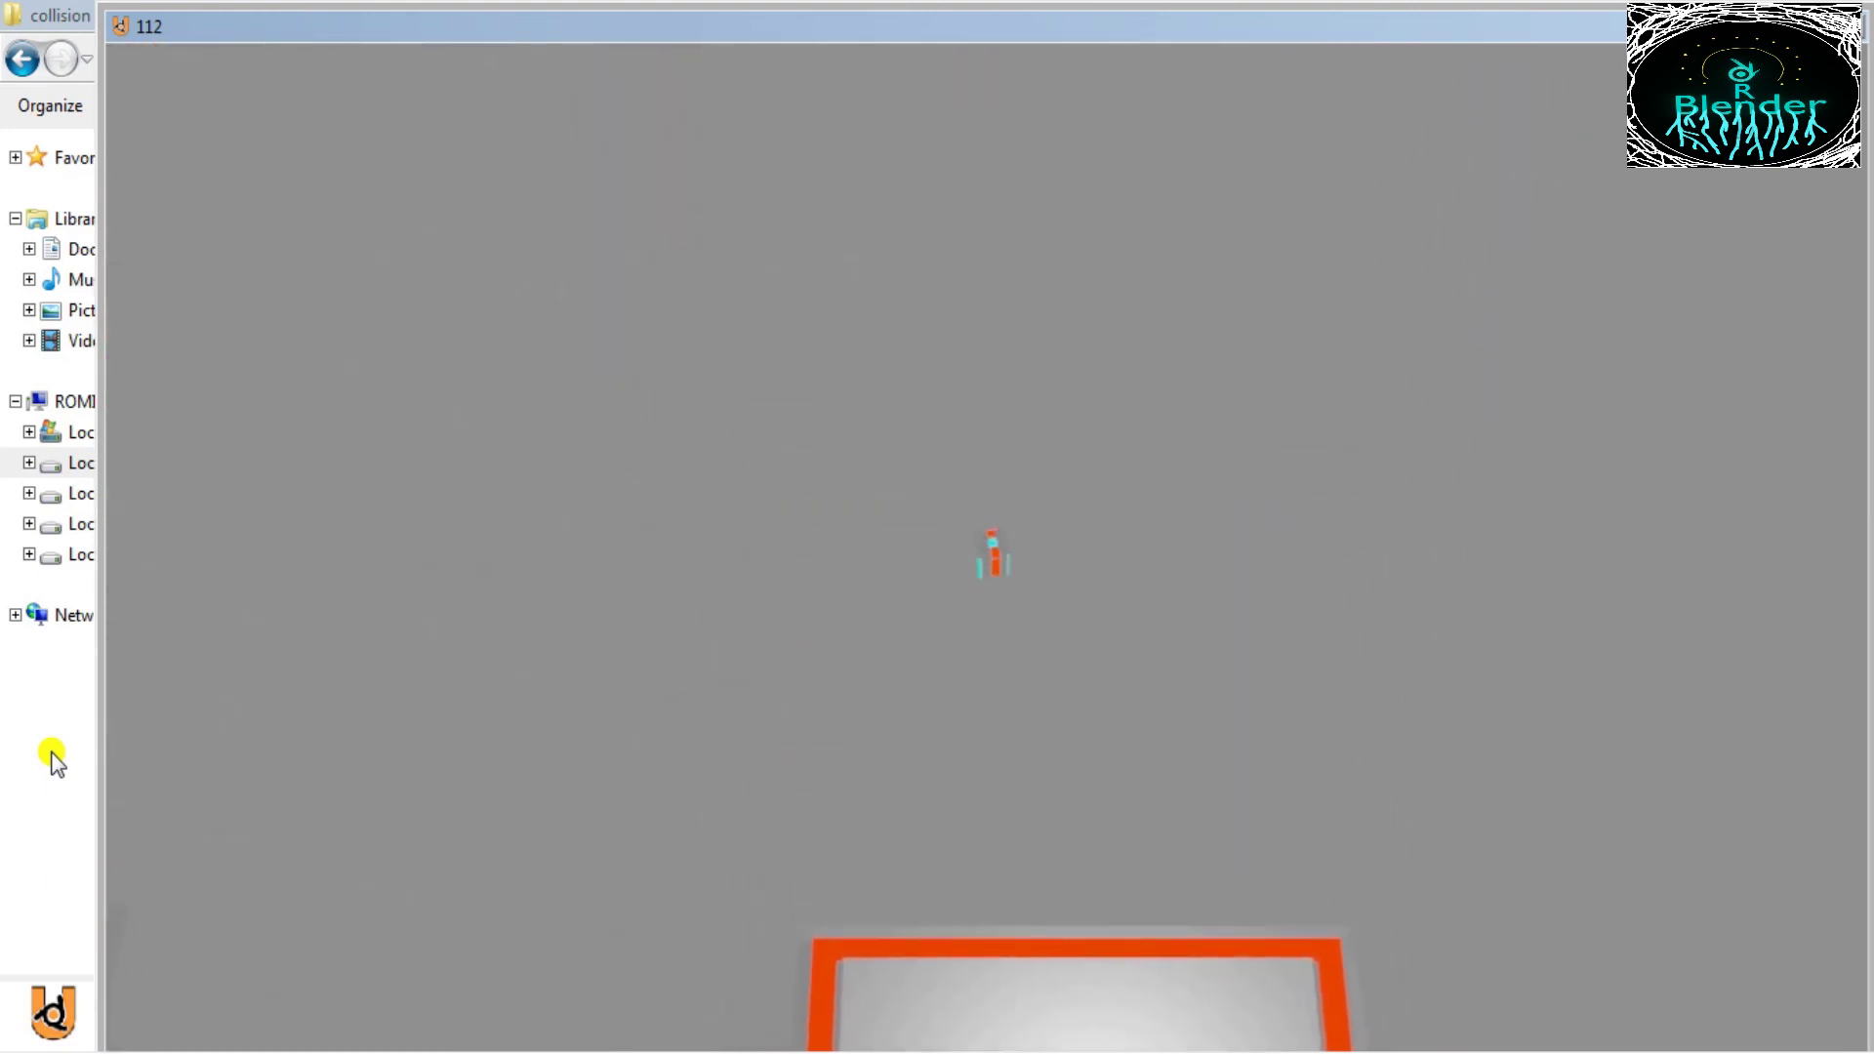
pyautogui.press('Right')
pyautogui.press('Up')
pyautogui.press('Left')
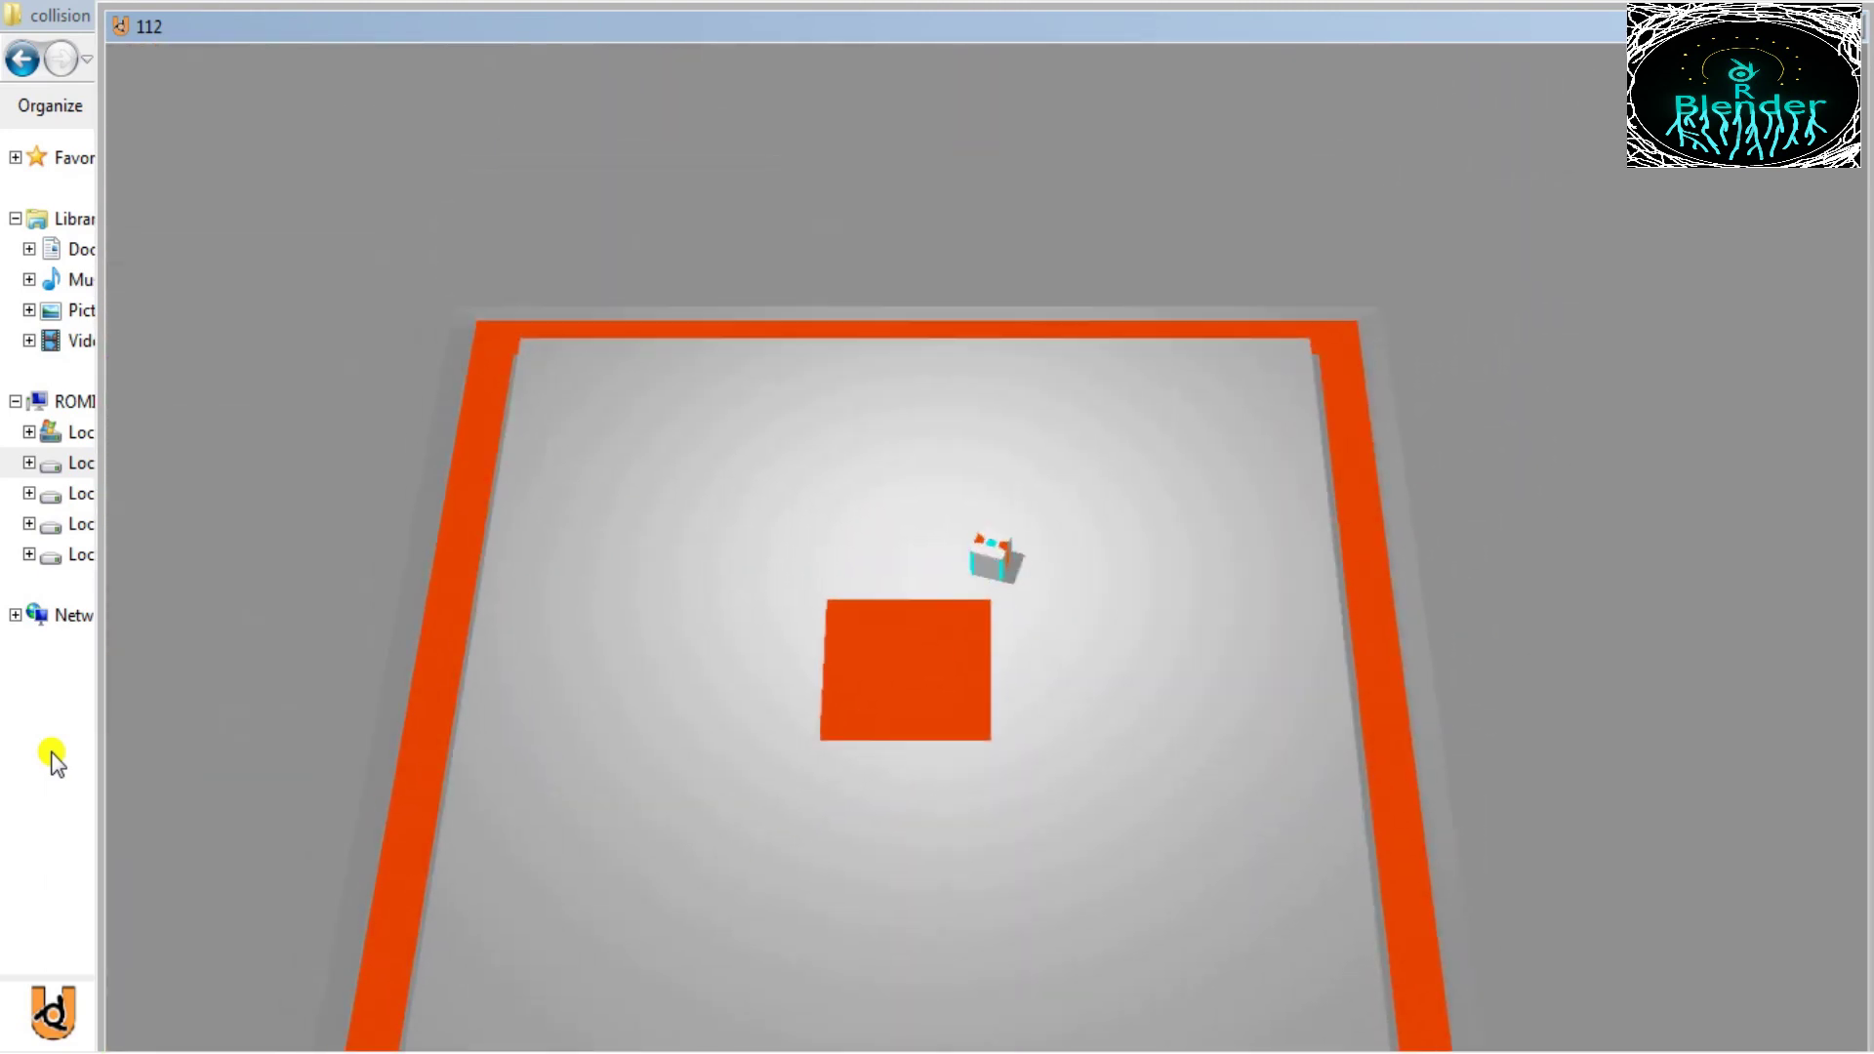
pyautogui.press('Up')
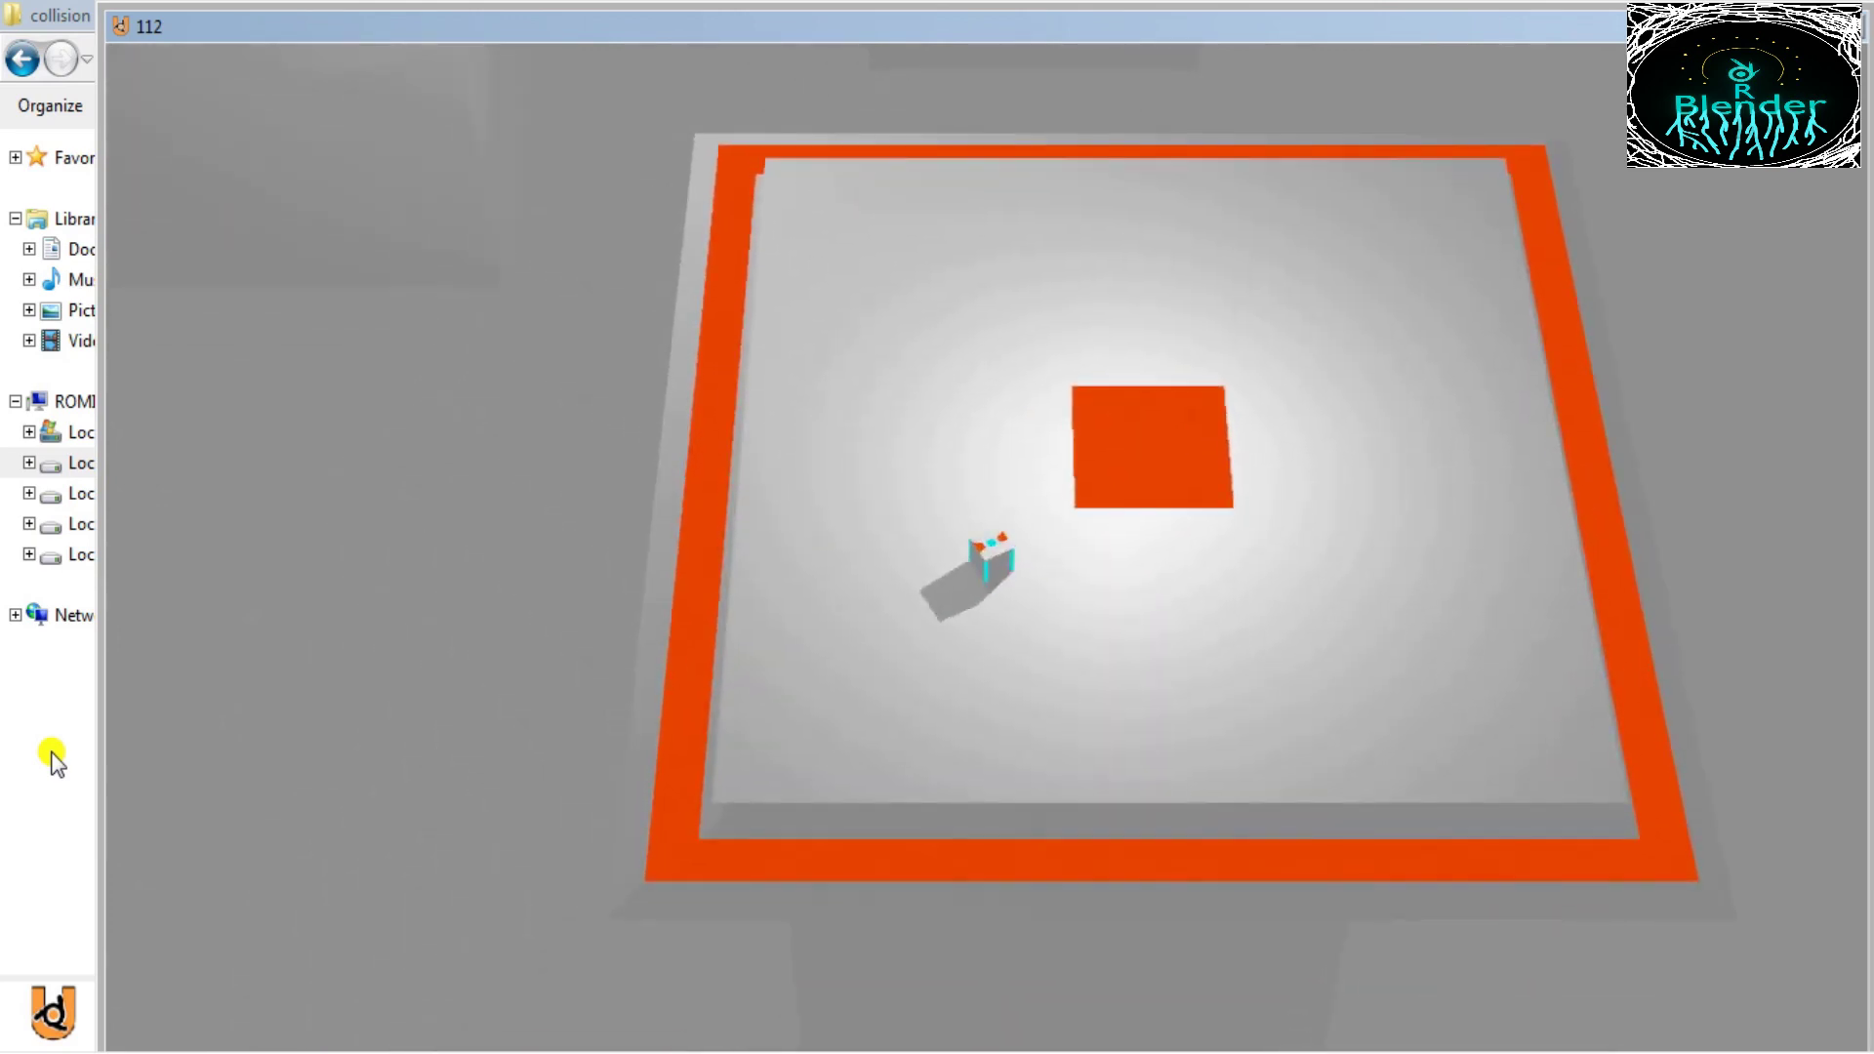
# Step: Steer the red-marked cube in mid-air past the central platform and land it on the front-left platform
pyautogui.press('Left')
pyautogui.press('Up')
pyautogui.press('Left')
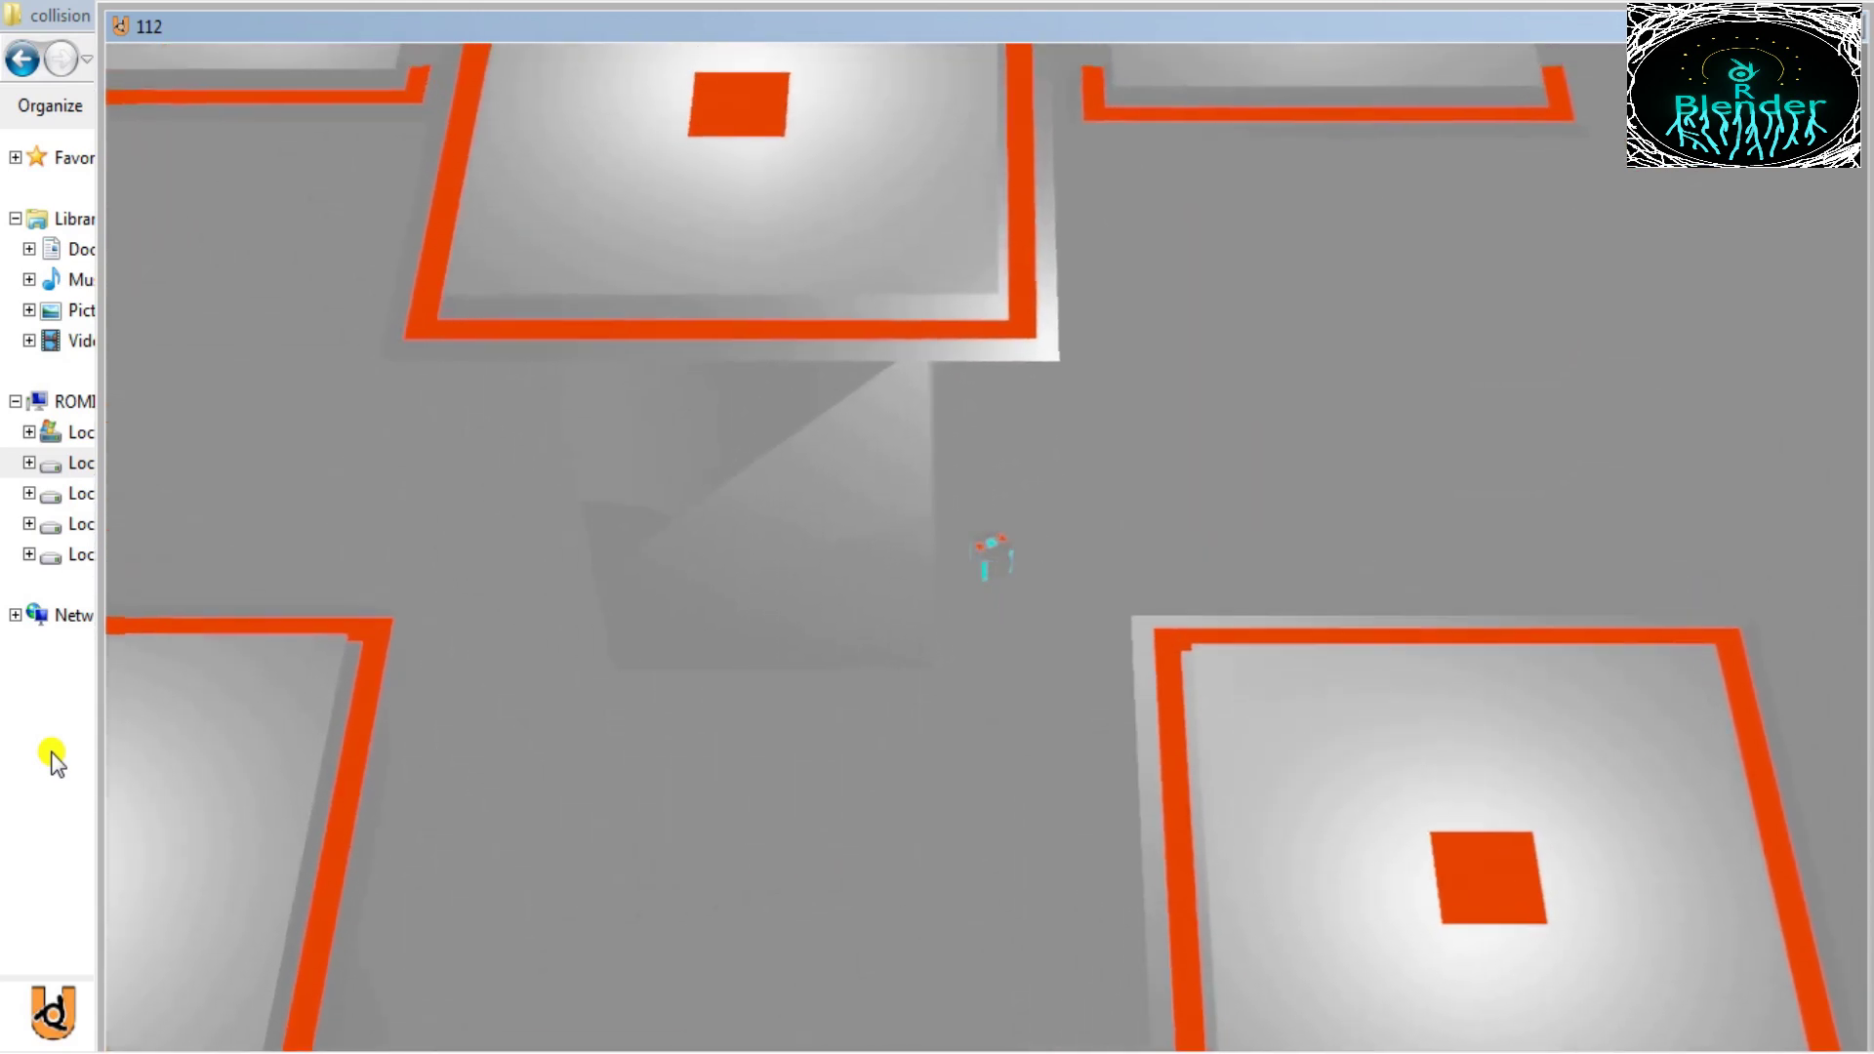
pyautogui.press('Left')
pyautogui.press('Up')
pyautogui.press('Down')
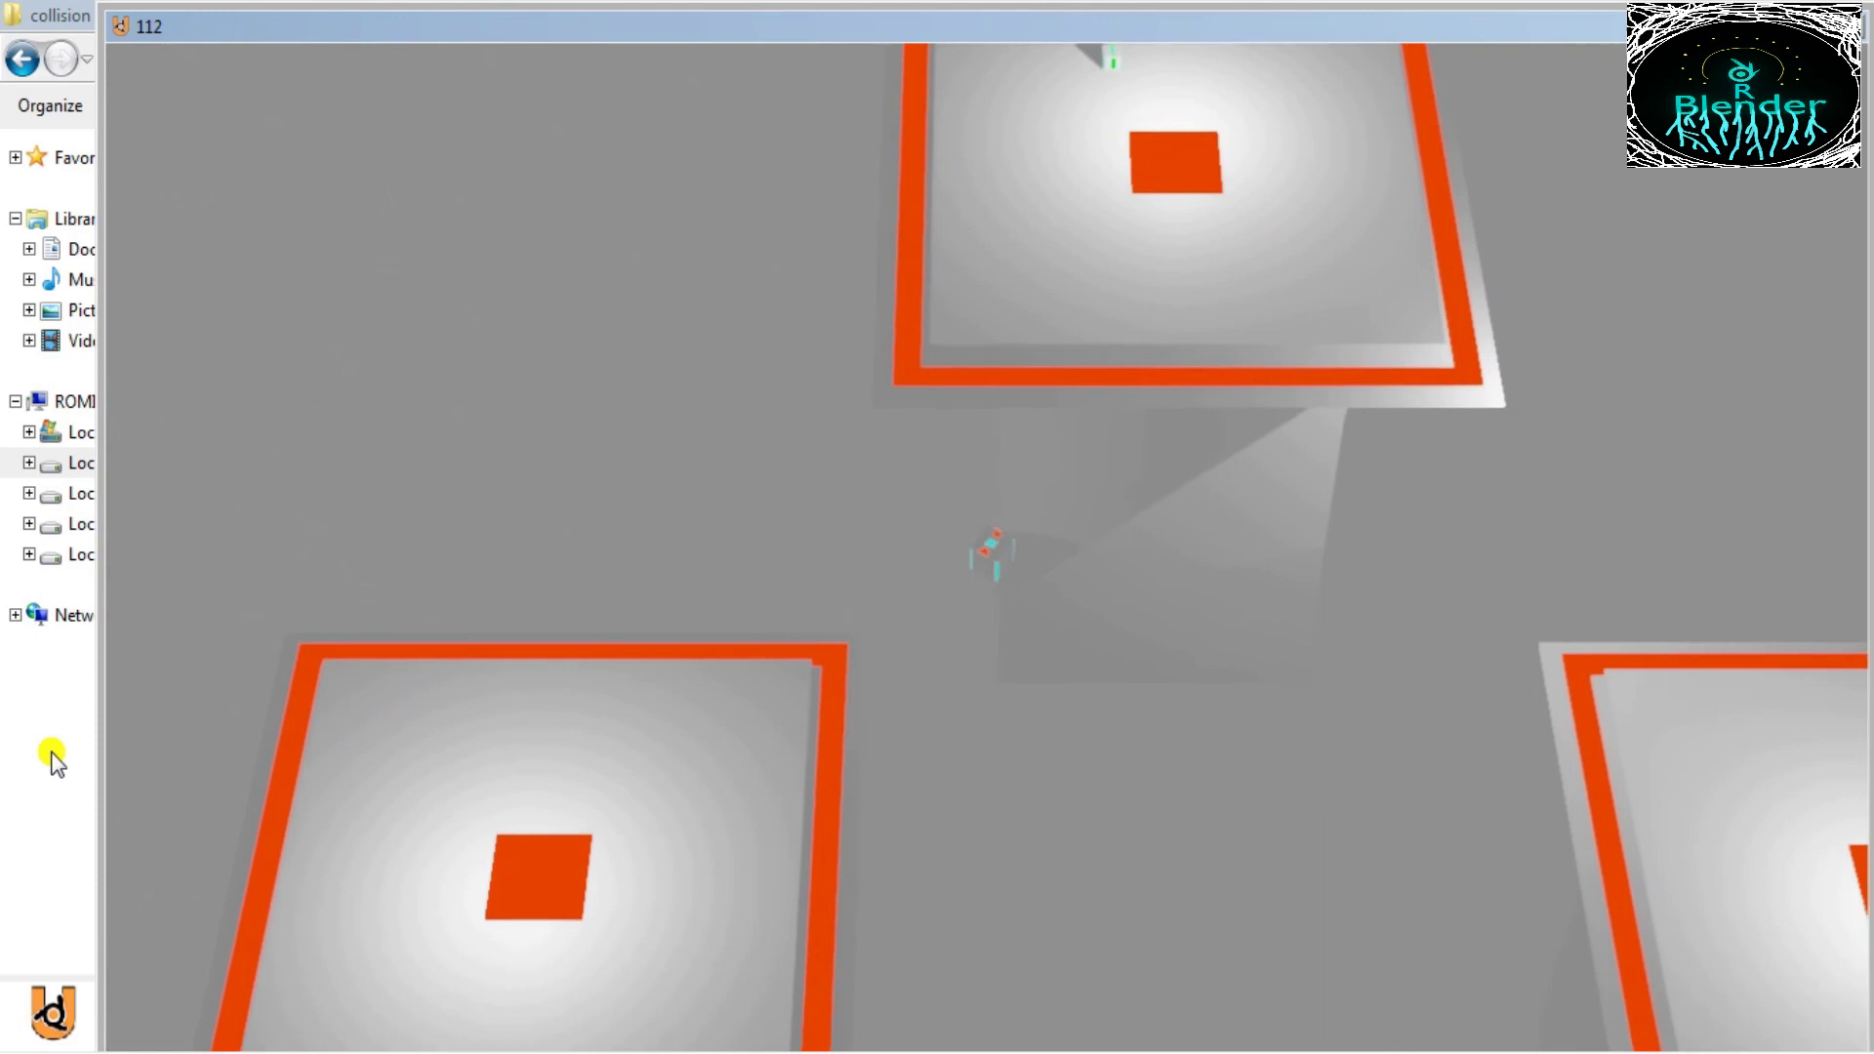
pyautogui.press('Left')
pyautogui.press('Up')
pyautogui.press('Down')
pyautogui.press('Left')
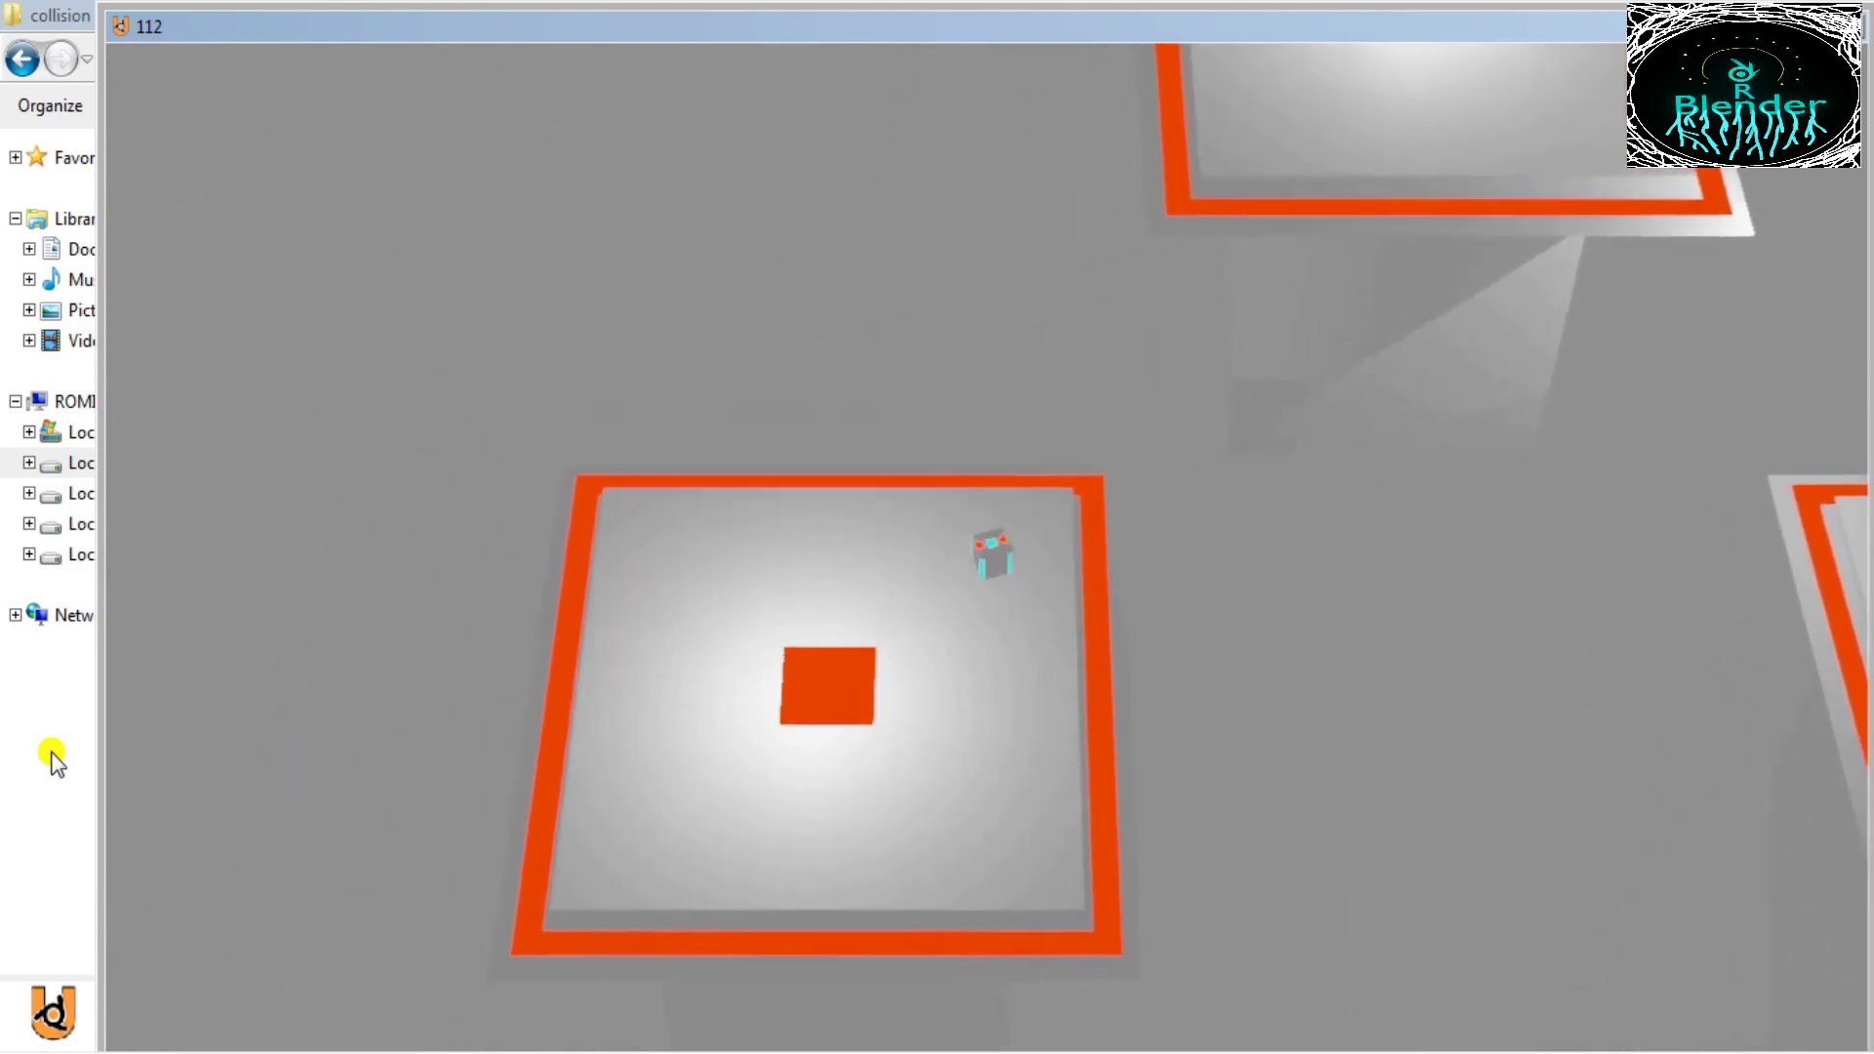
pyautogui.press('Up')
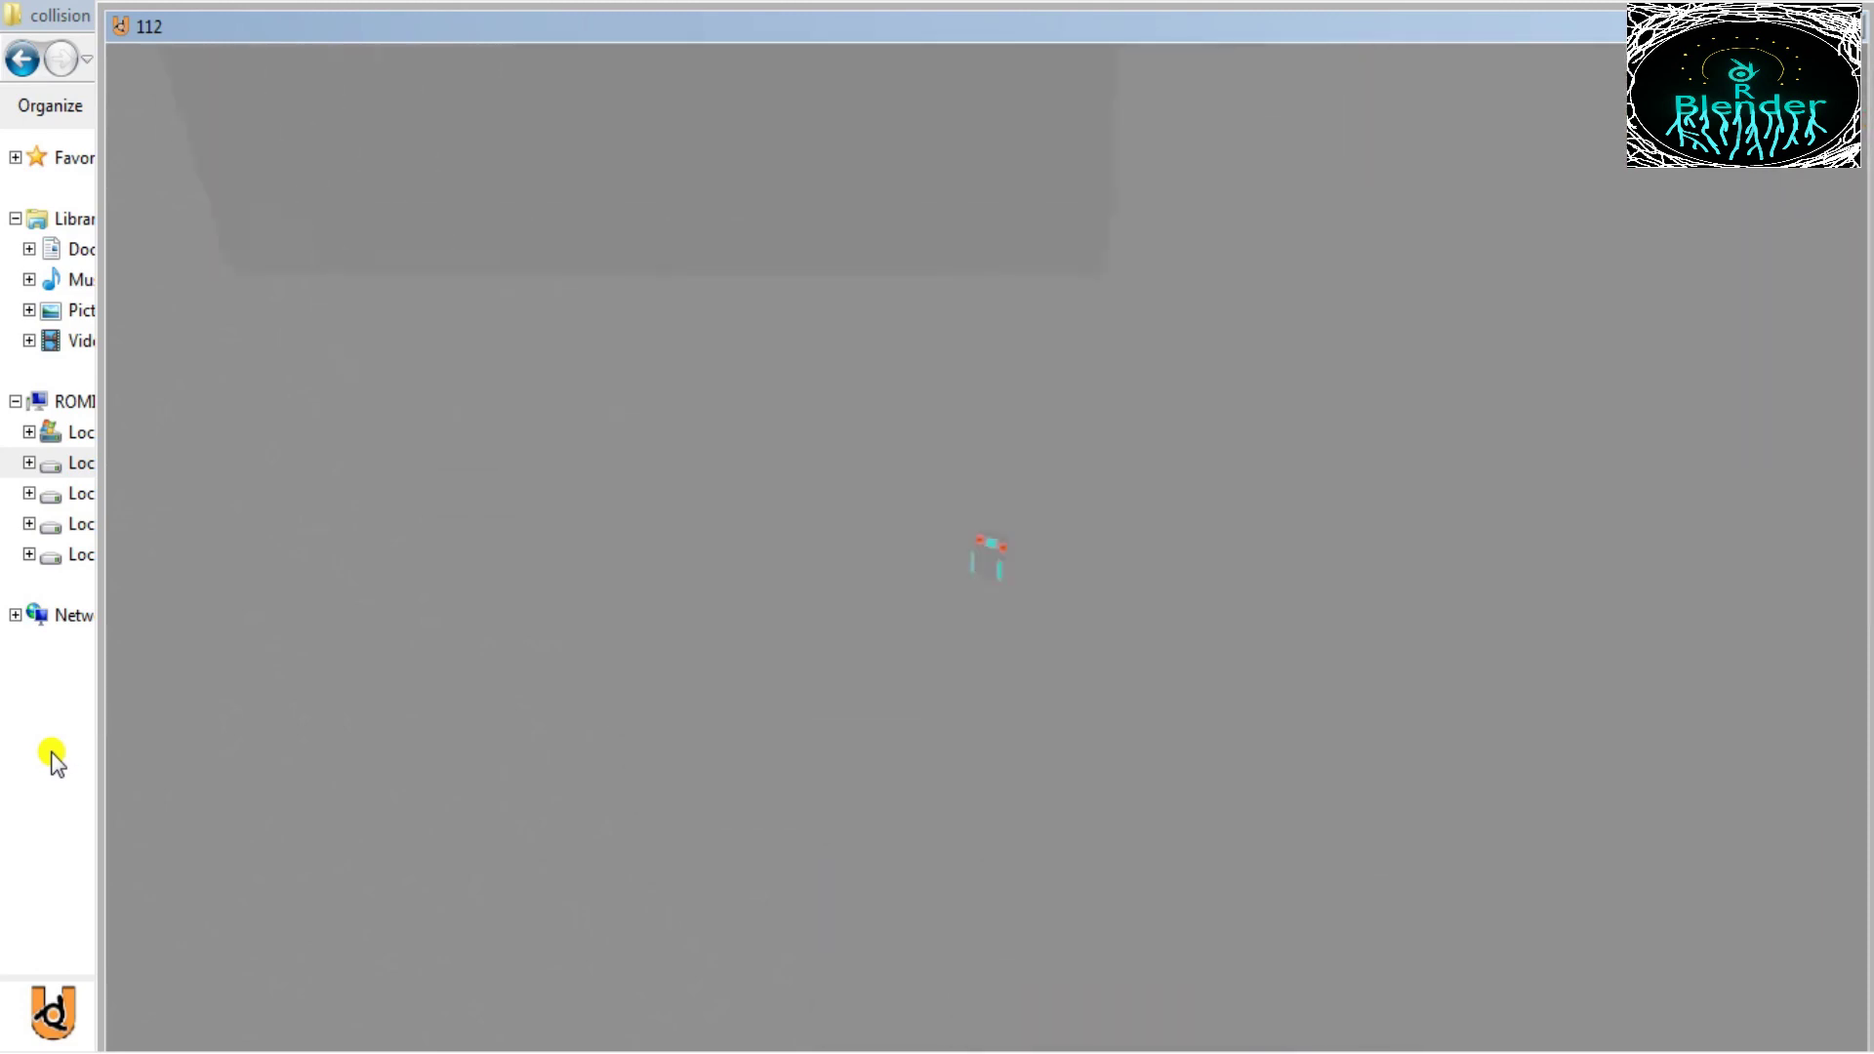
# Step: Jump the red-marked cube between platforms and bring it back onto the central platform with the green-marked cube
pyautogui.press('Up')
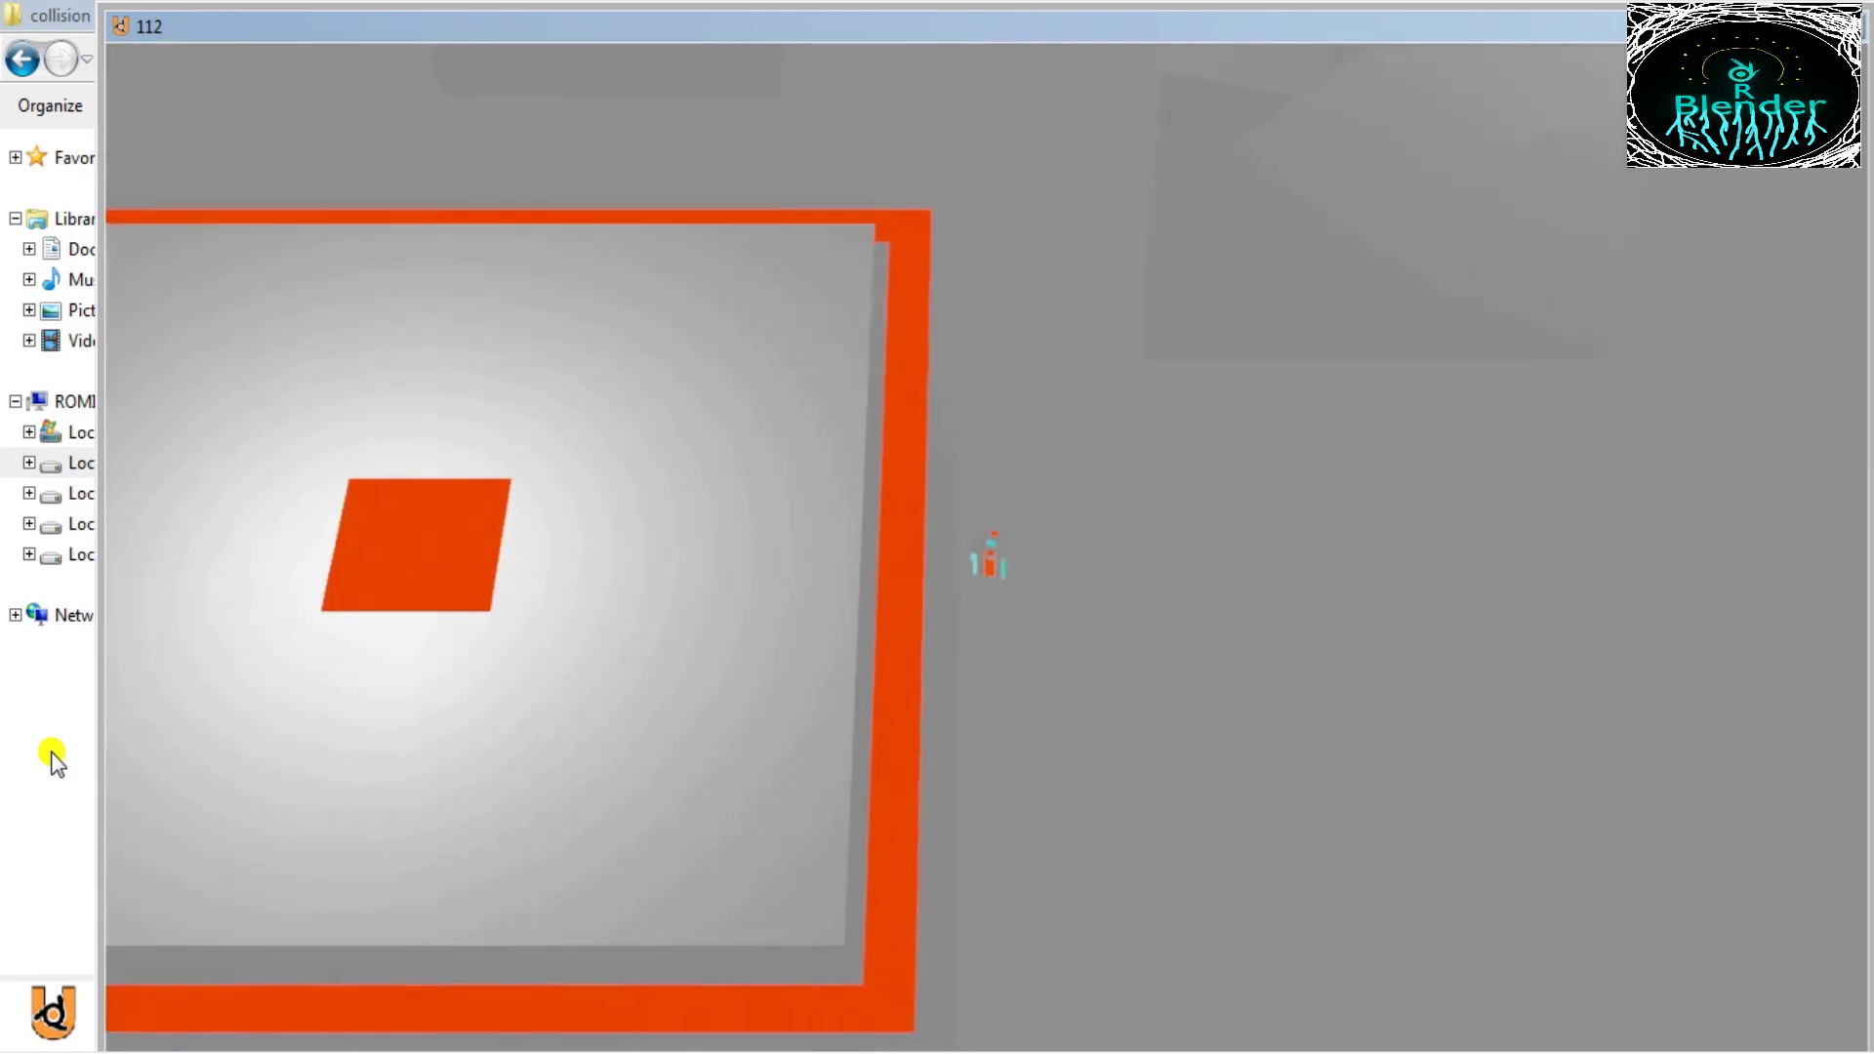
pyautogui.press('Right')
pyautogui.press('Up')
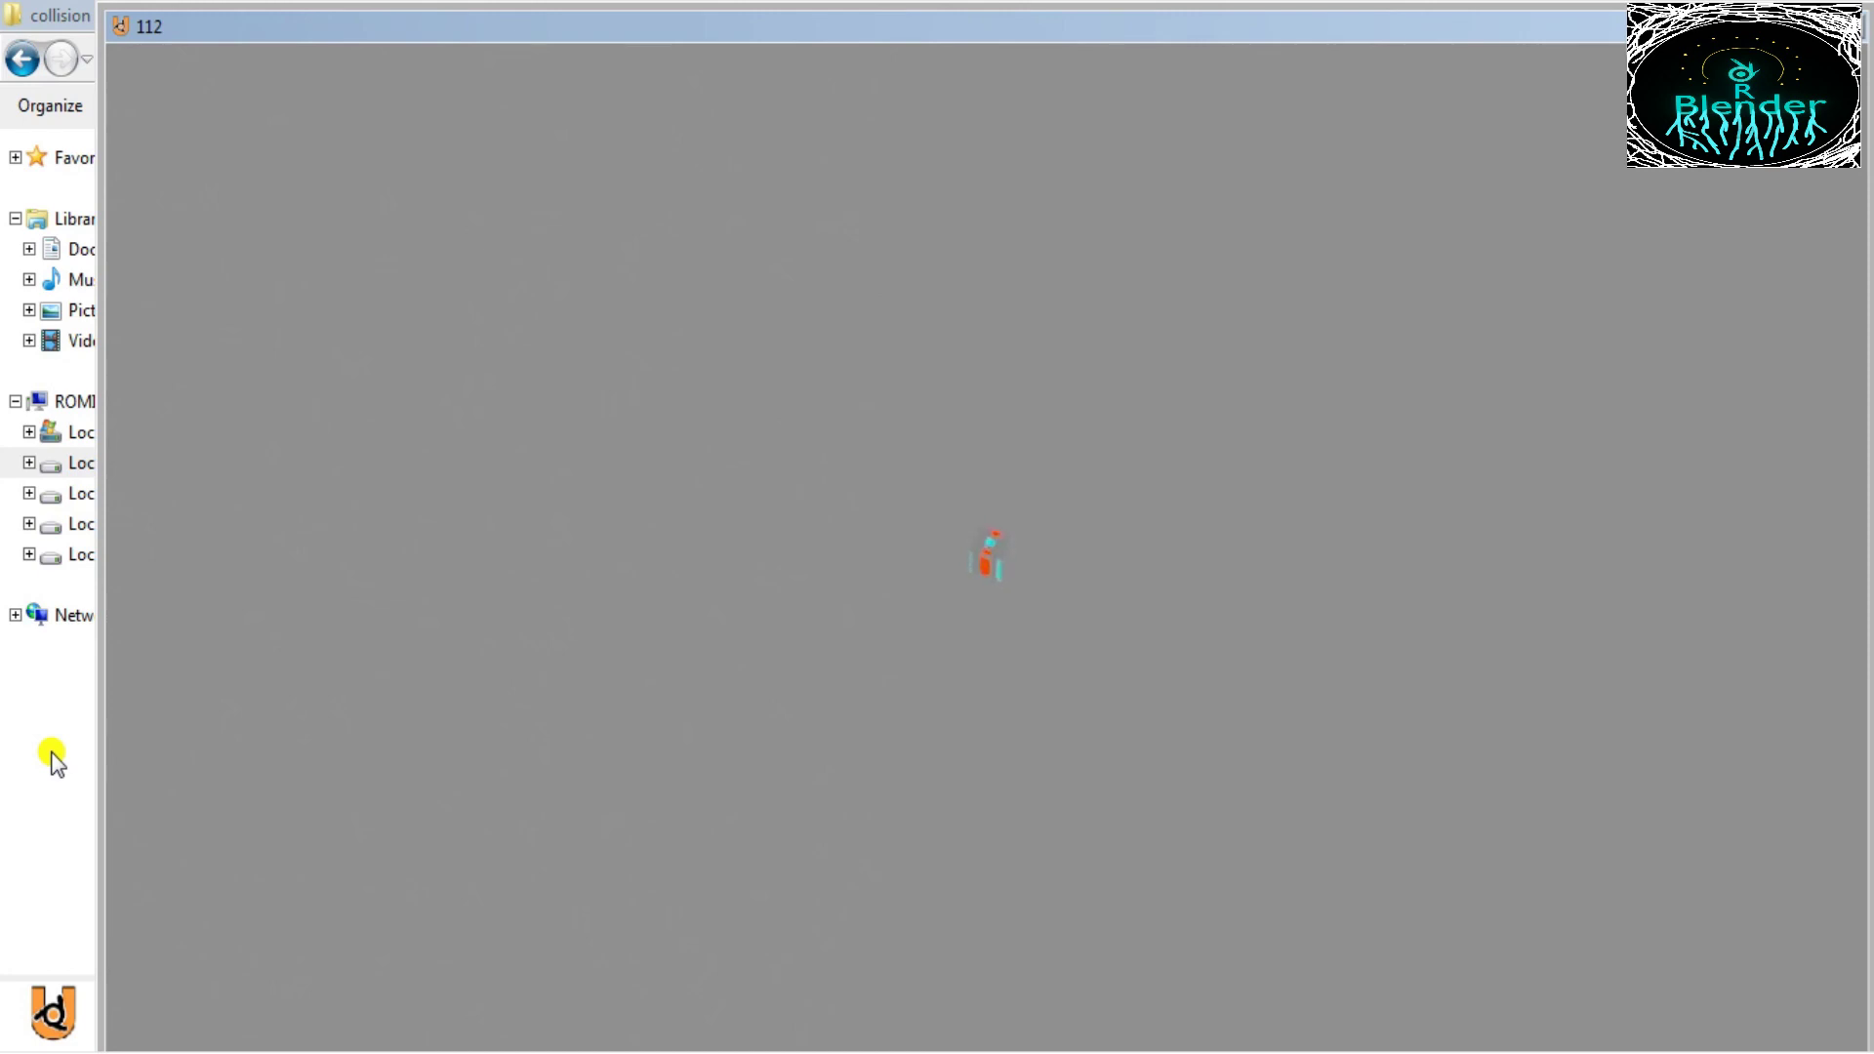
pyautogui.press('Down')
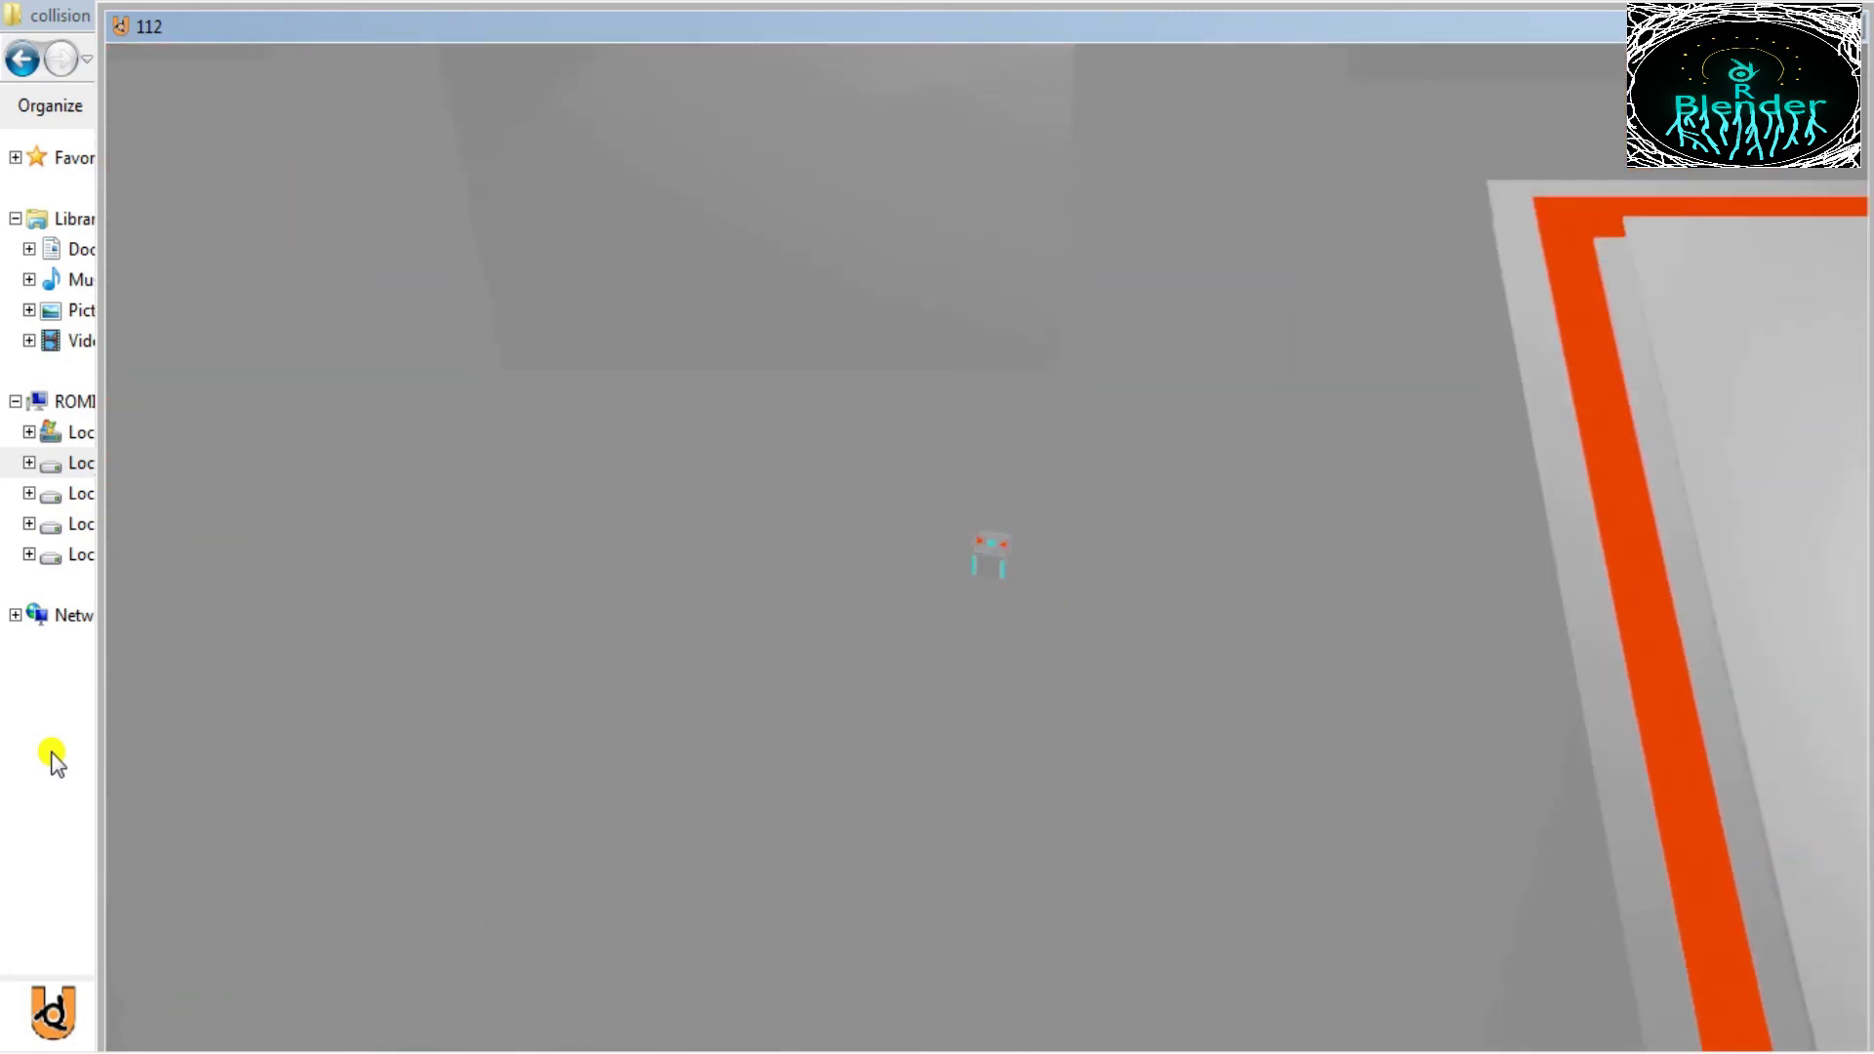
pyautogui.press('Up')
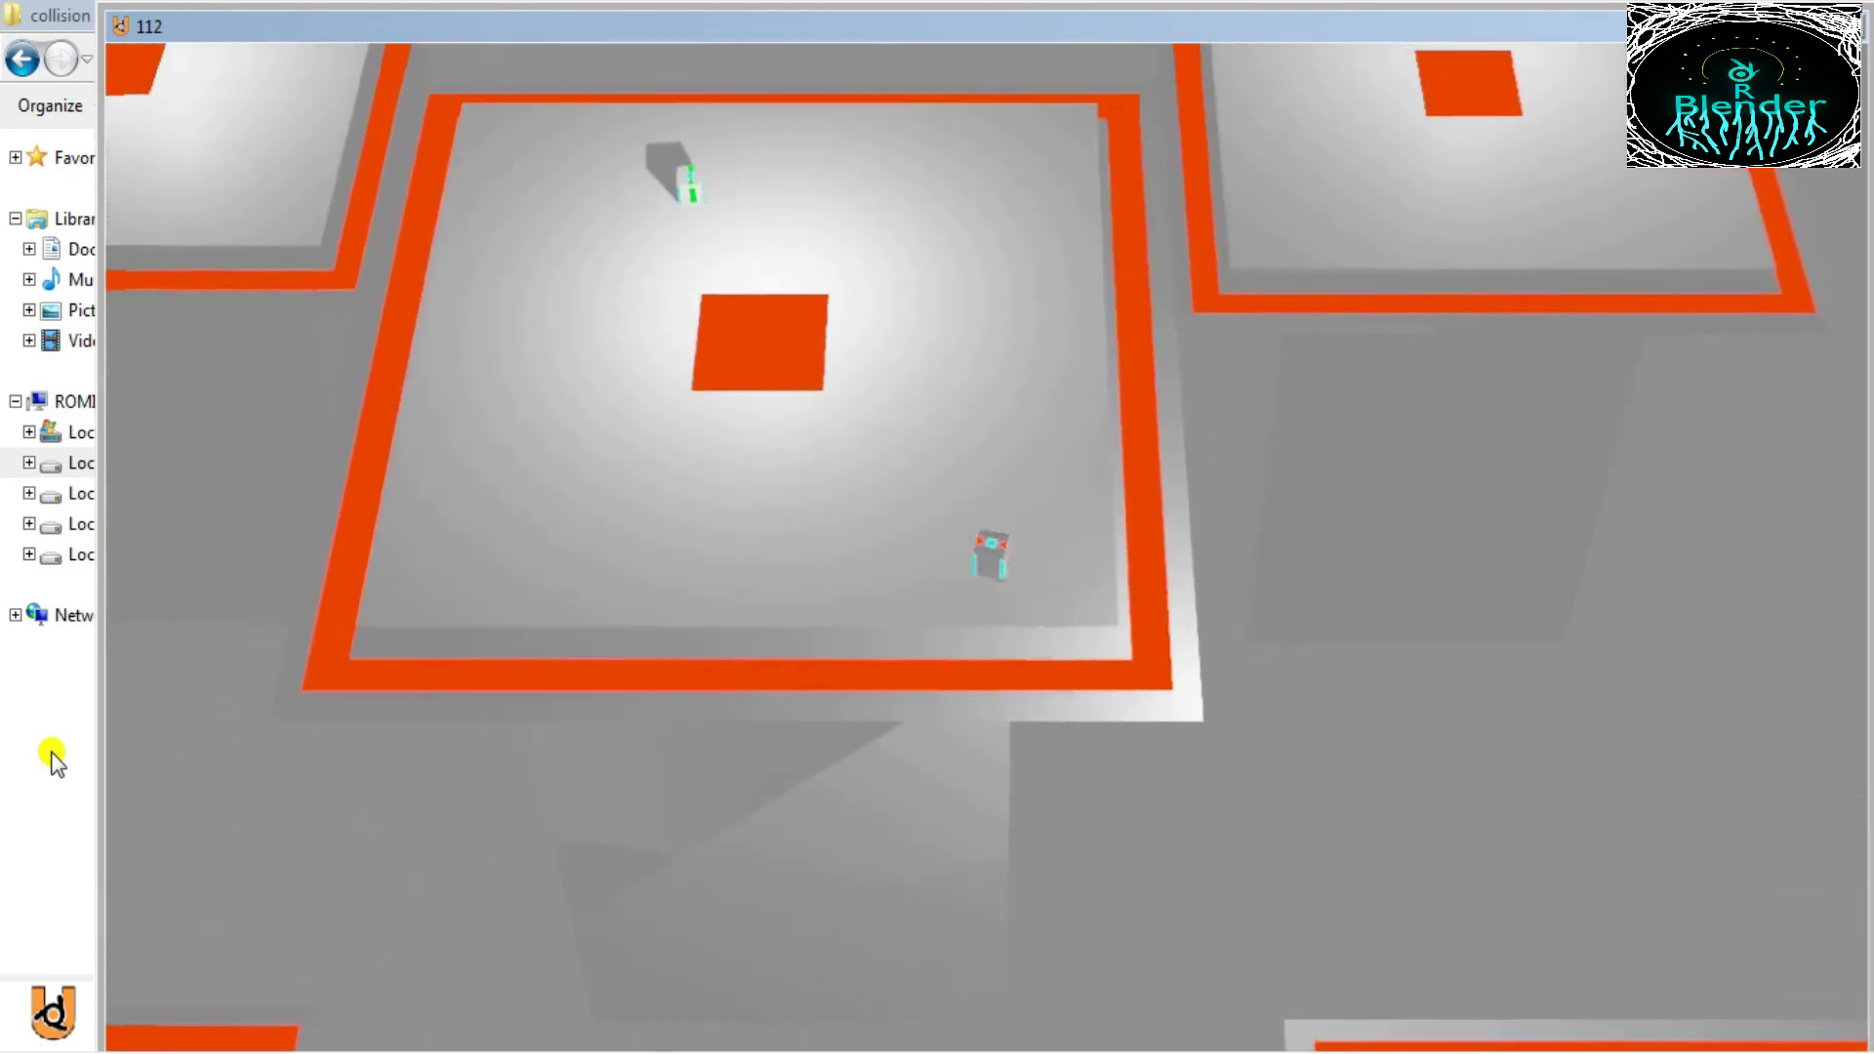
pyautogui.press('Left')
pyautogui.press('Up')
pyautogui.press('Up')
pyautogui.press('Left')
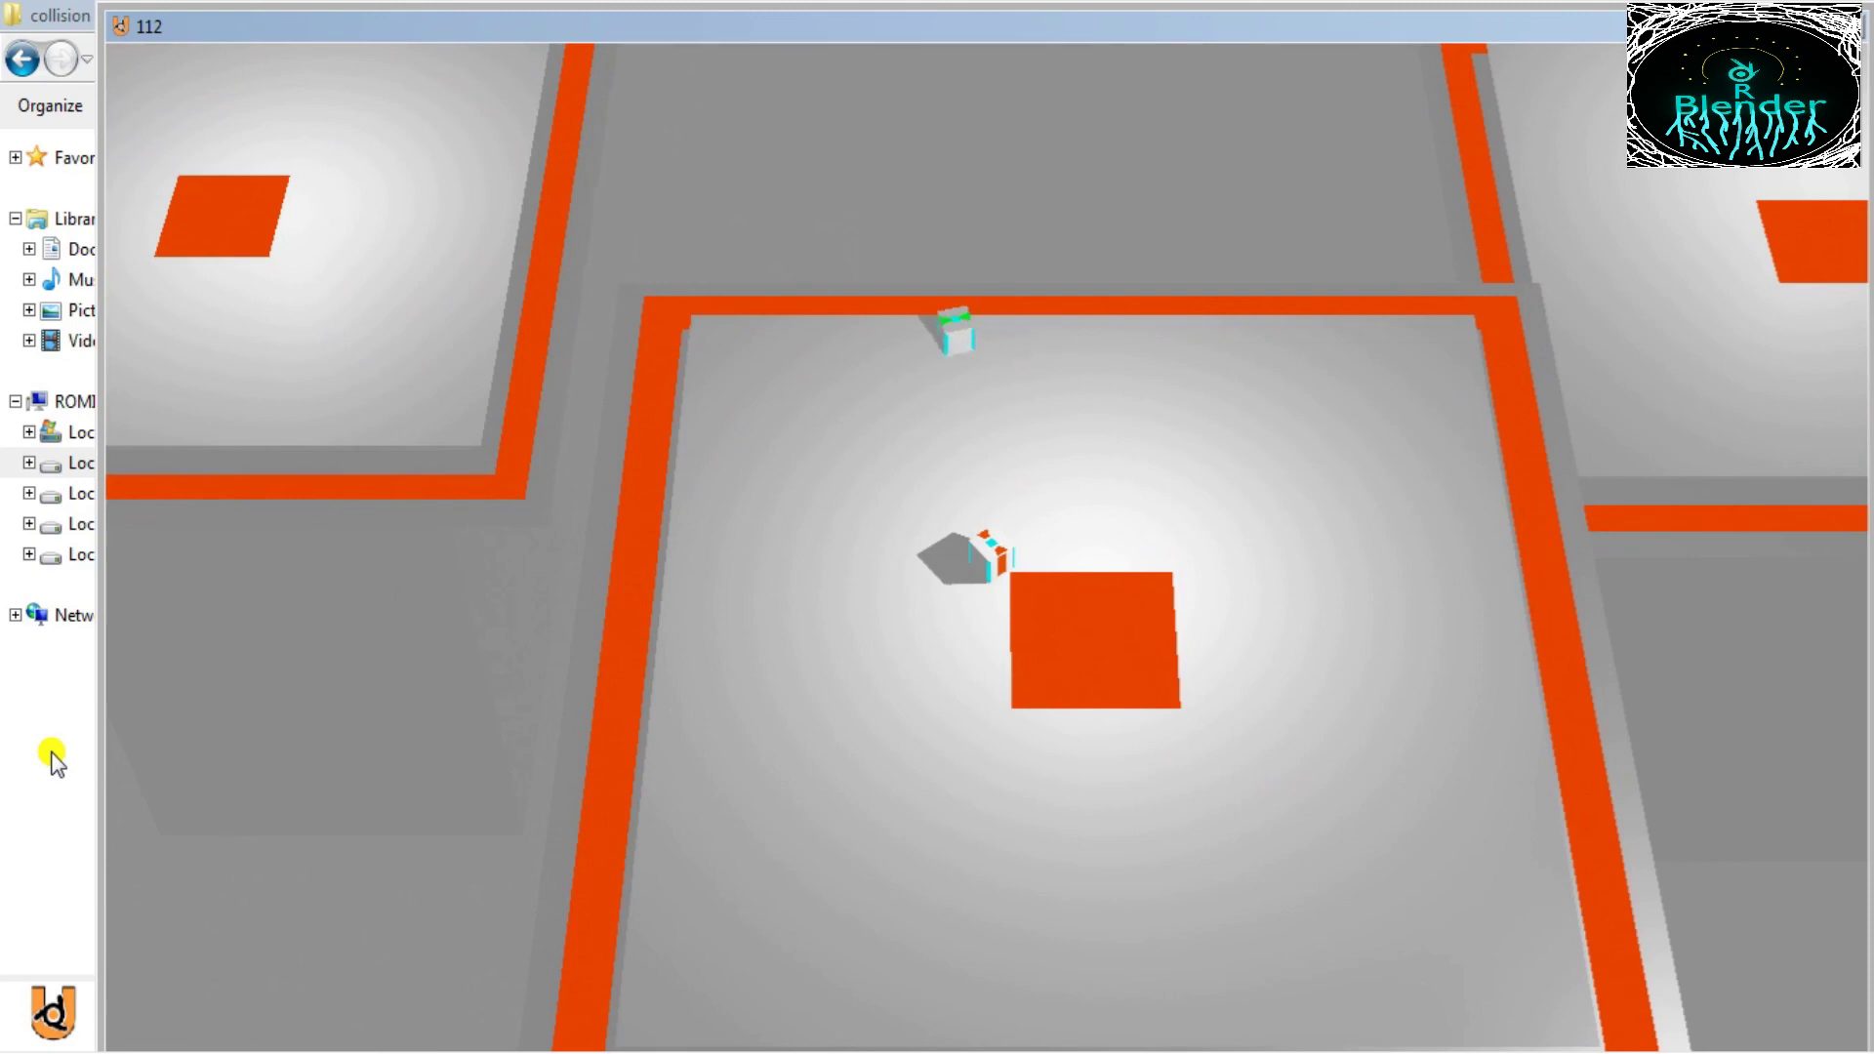
# Step: Jump the red-marked cube from the central platform to the back-left platform and drive it around the orange square
pyautogui.press('Up')
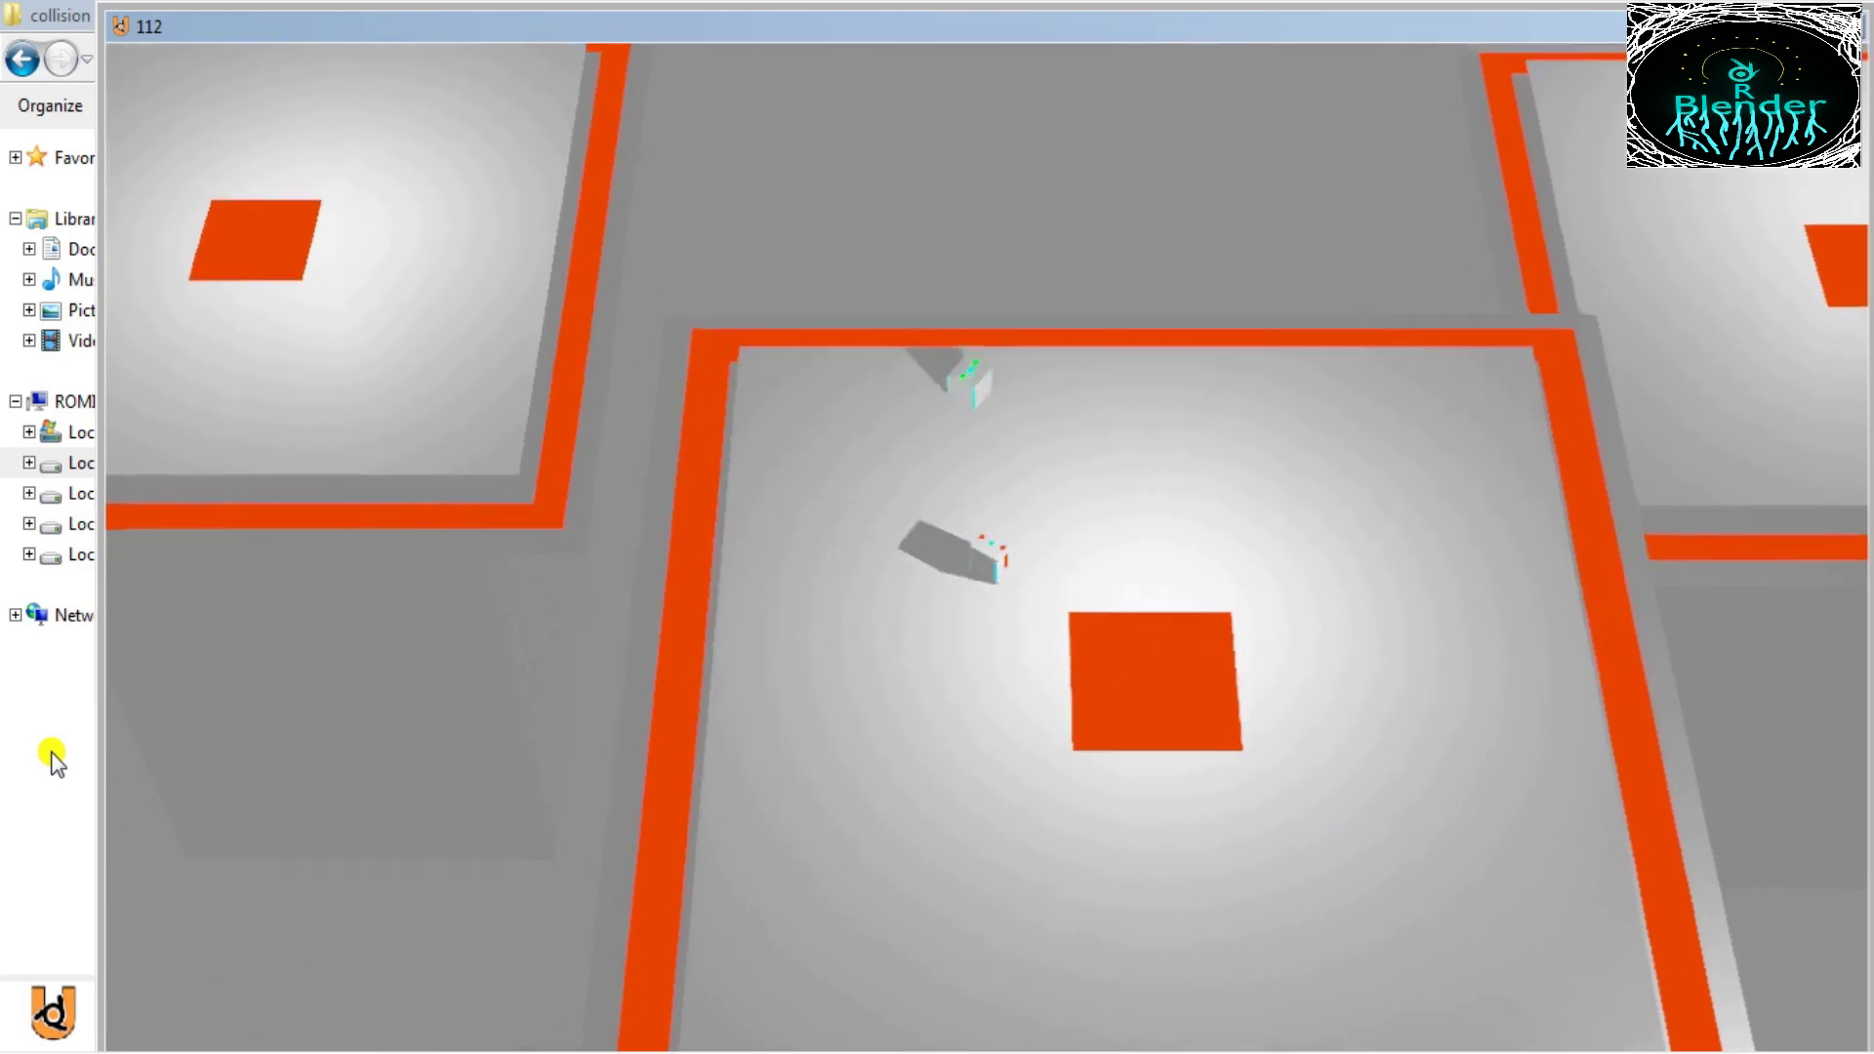
pyautogui.press('Up')
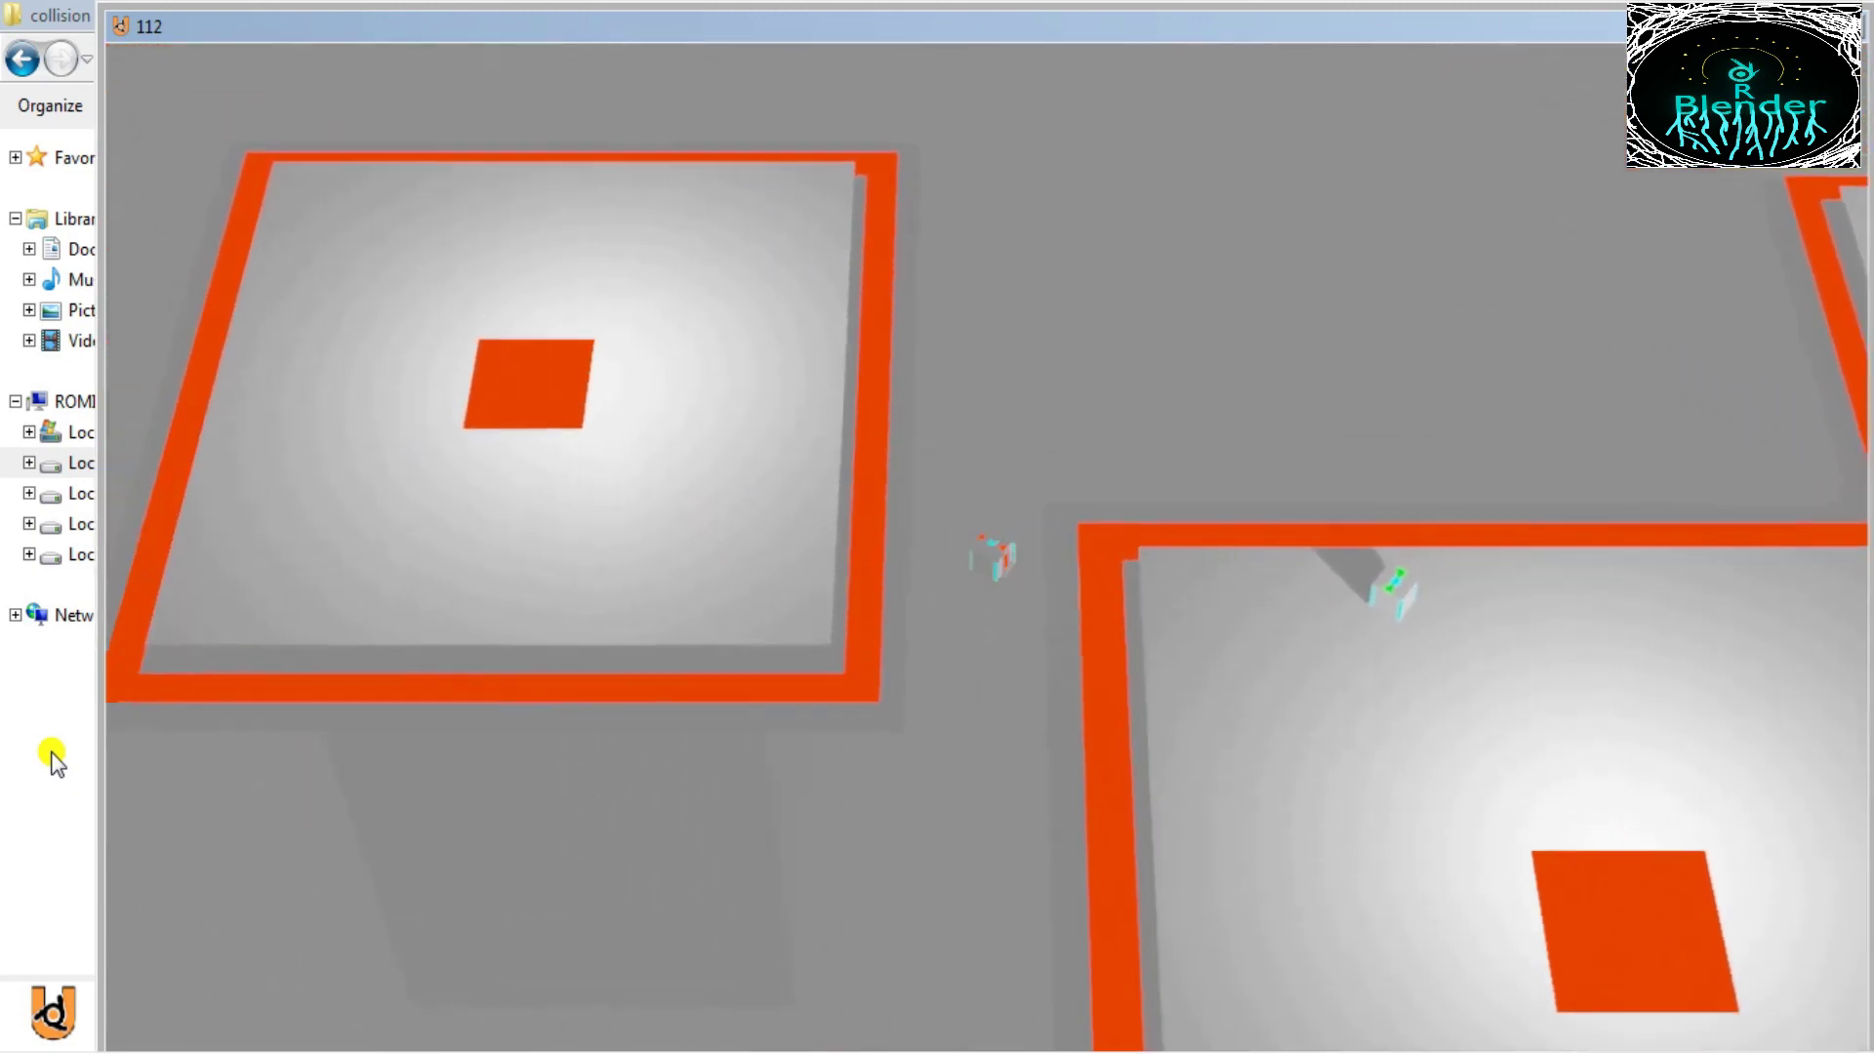
pyautogui.press('Up')
pyautogui.press('Left')
pyautogui.press('Right')
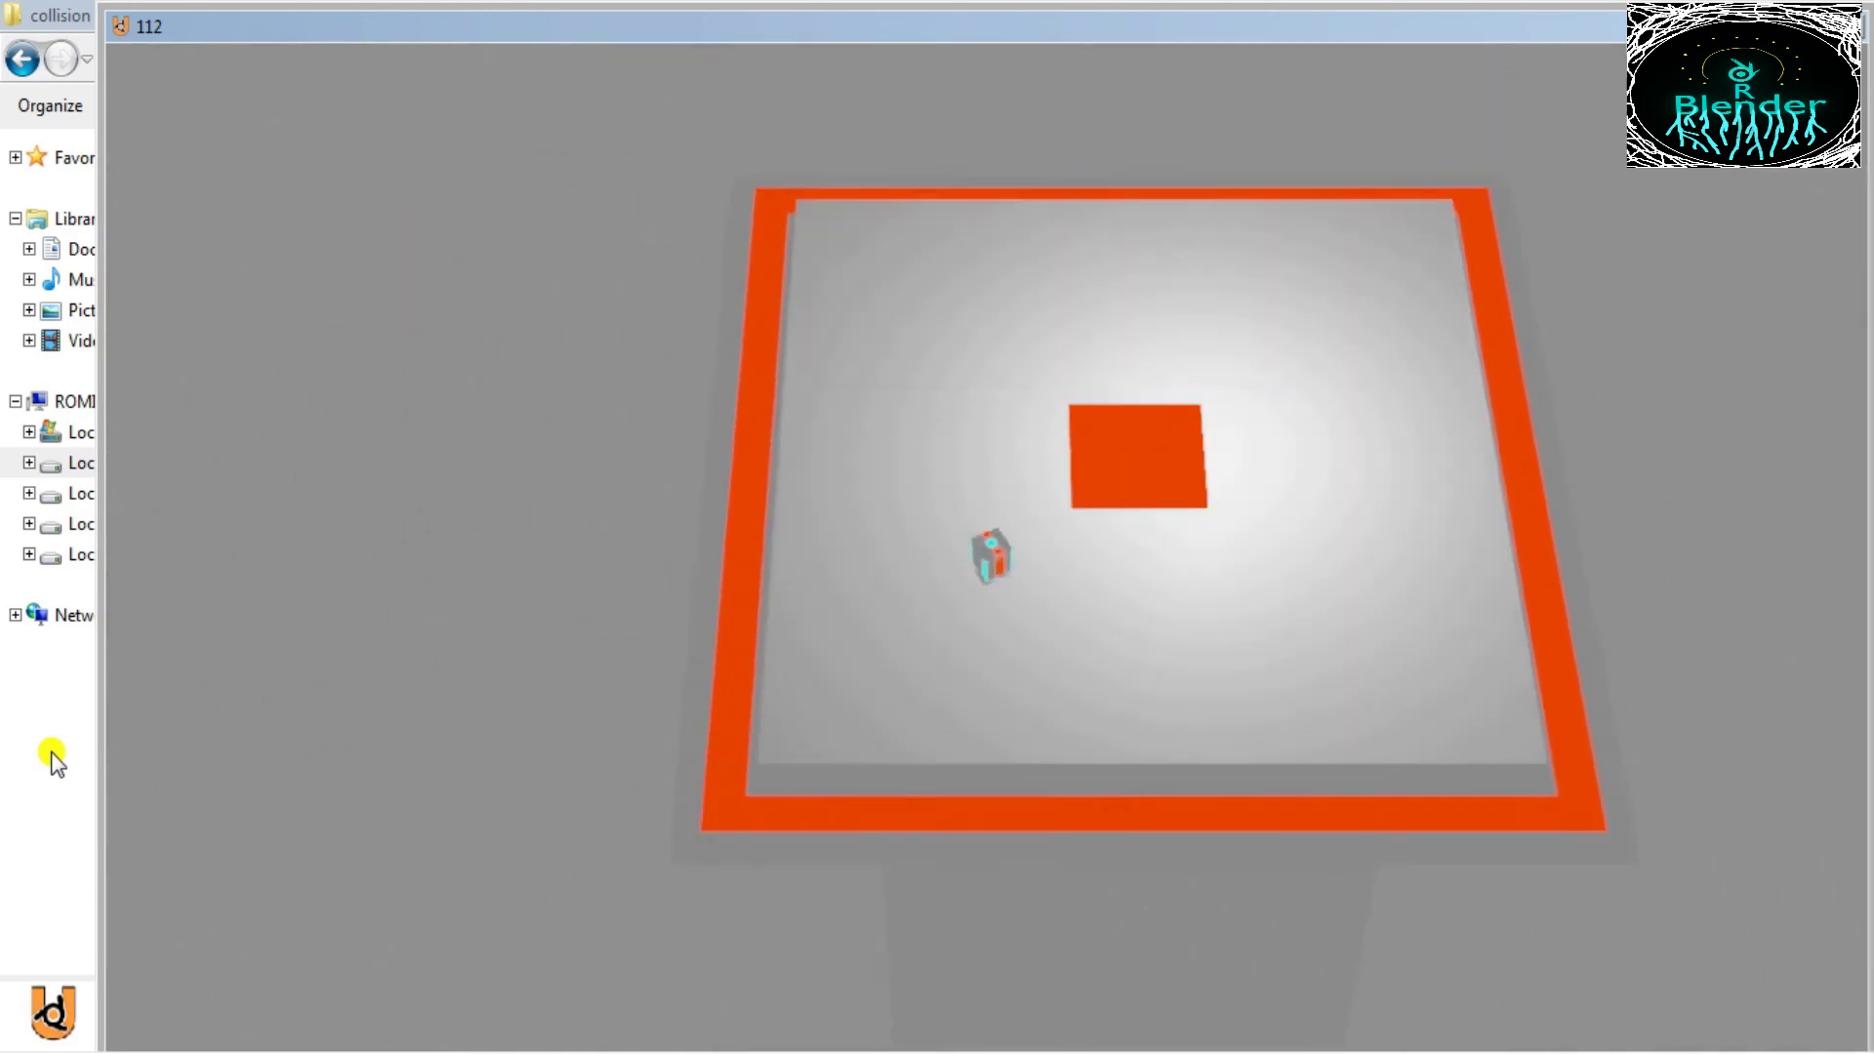
pyautogui.press('Right')
pyautogui.press('Up')
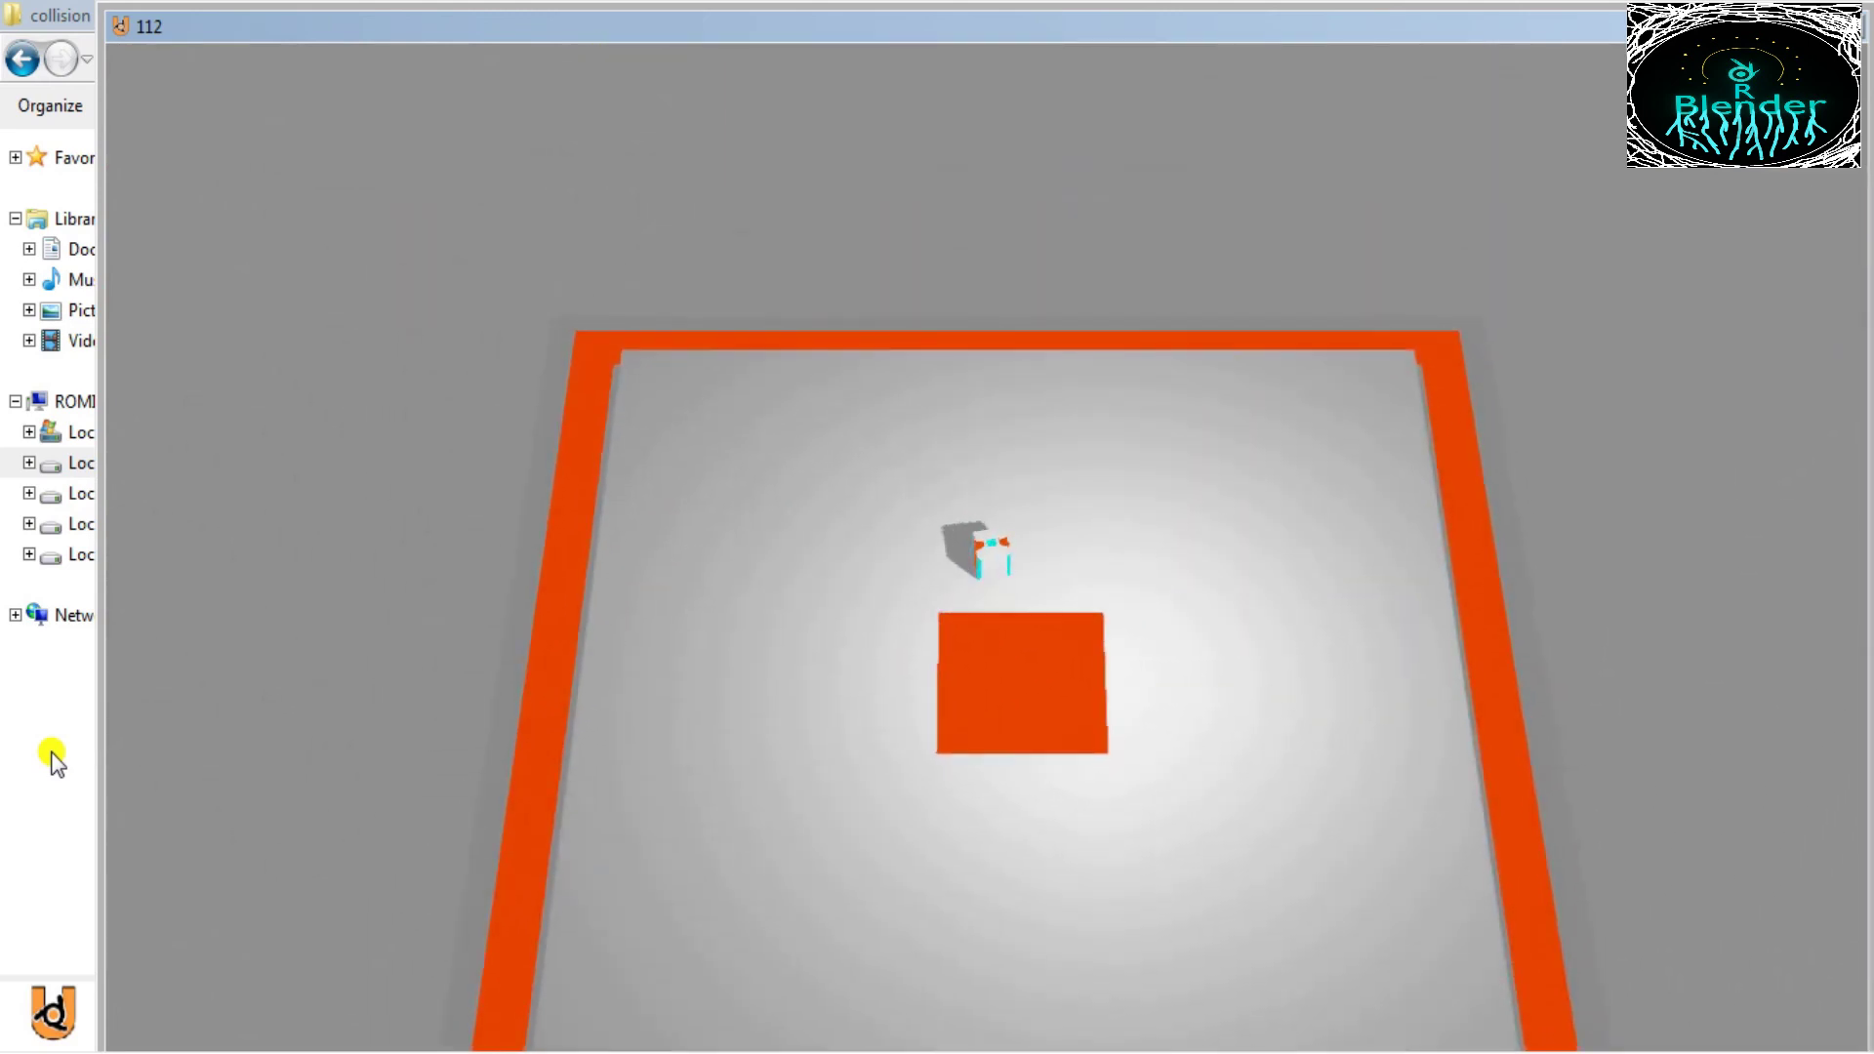
pyautogui.press('Right')
pyautogui.press('Up')
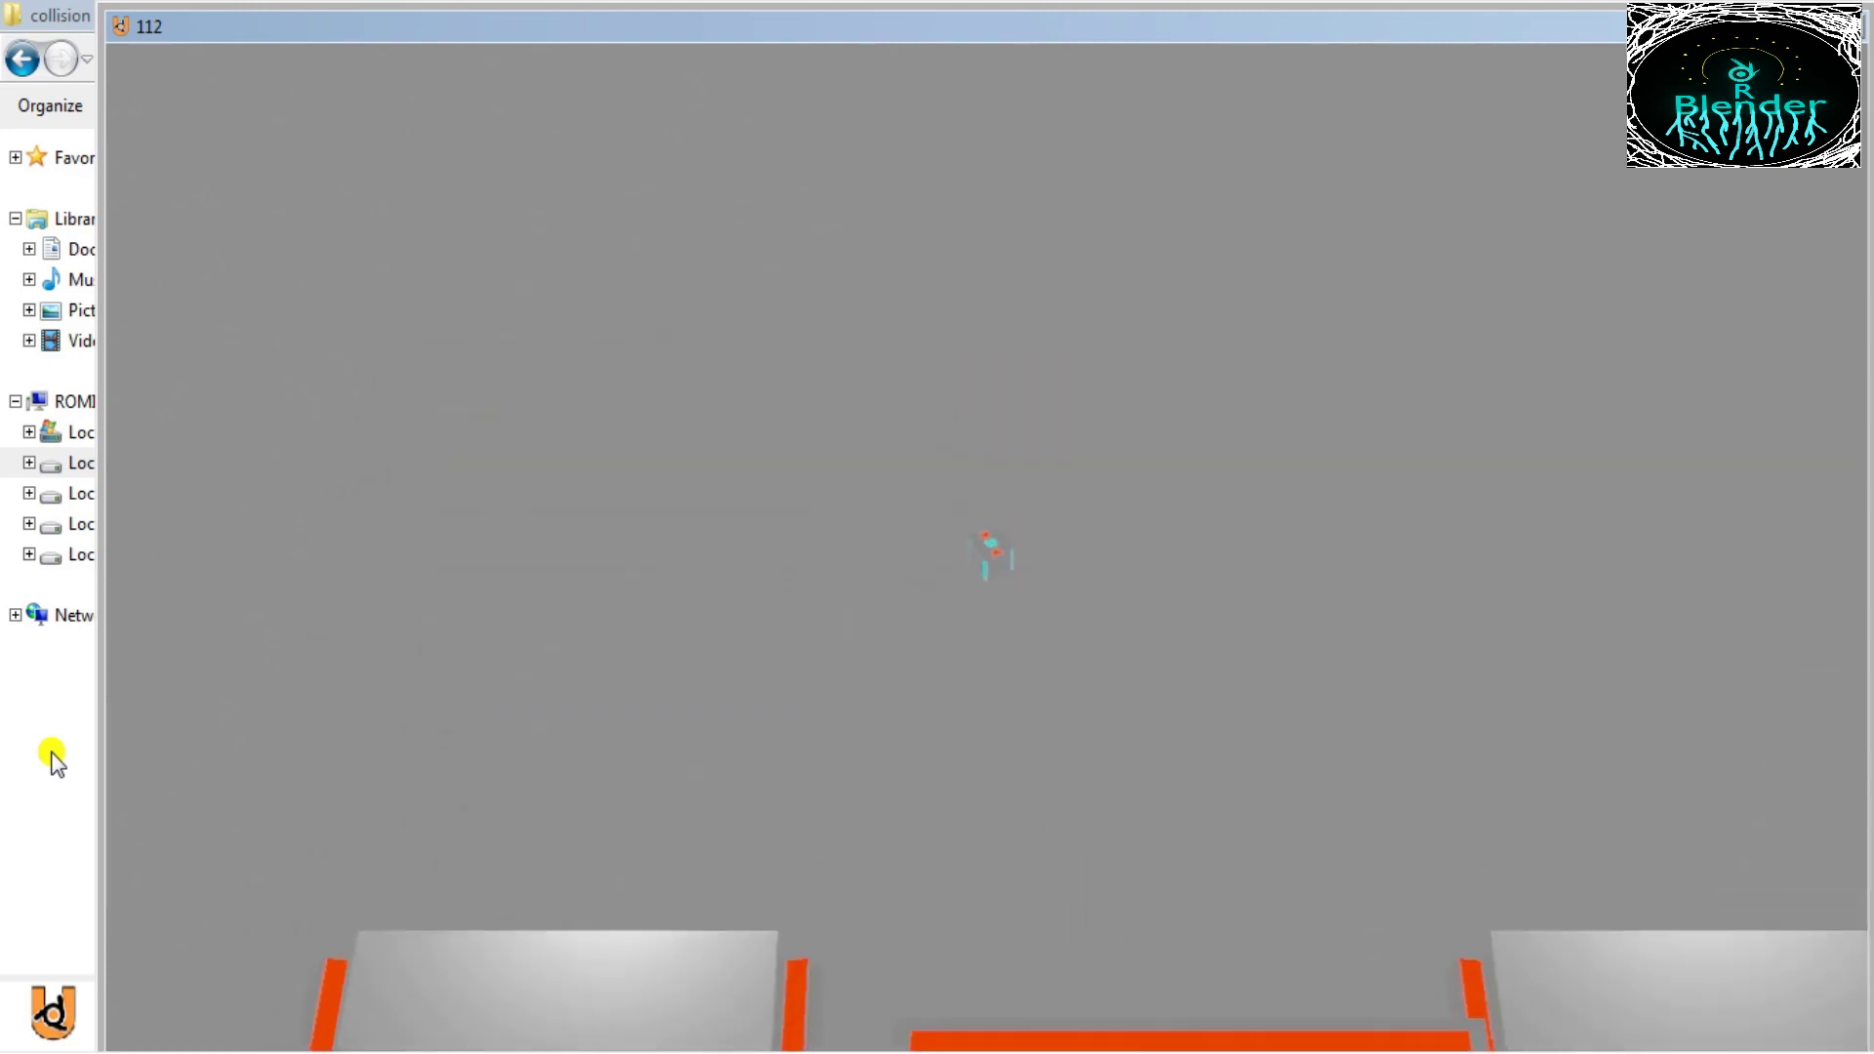
# Step: Fly the red-marked cube back to the central platform and quit the exported game
pyautogui.press('Up')
pyautogui.press('Left')
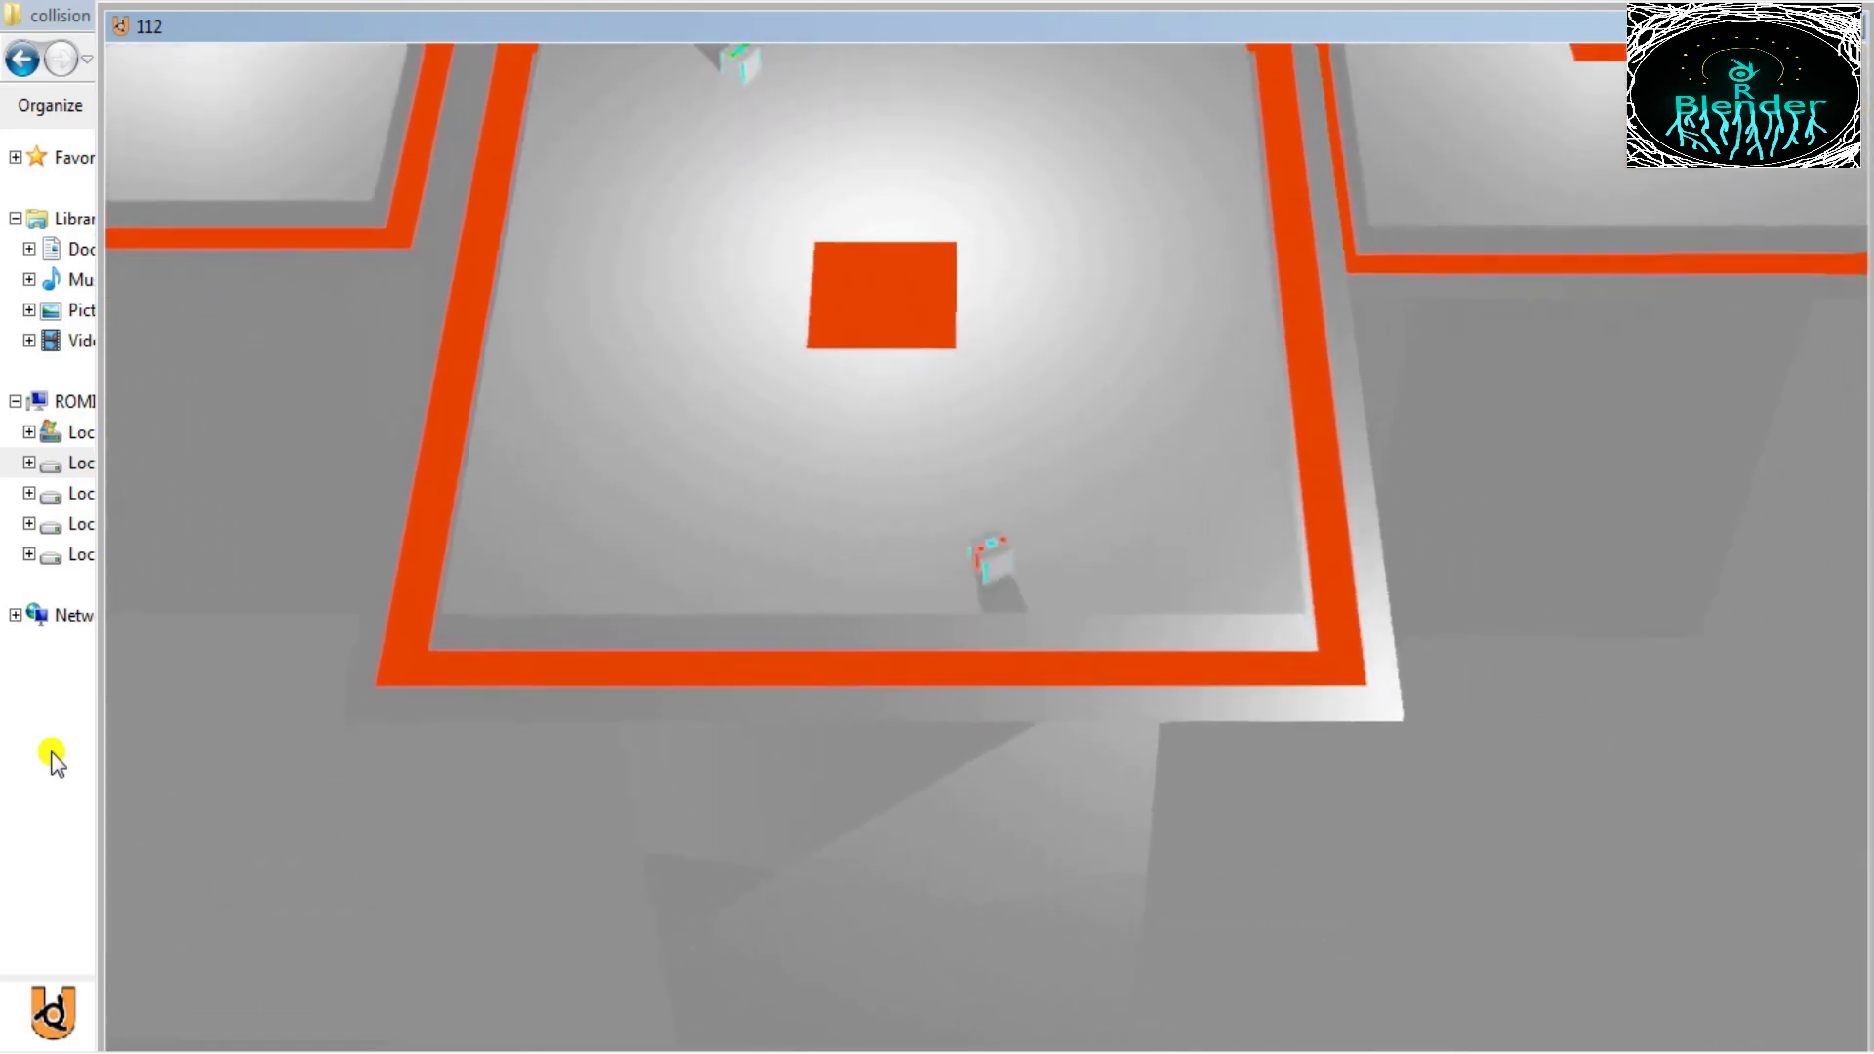
pyautogui.press('Up')
pyautogui.press('Left')
pyautogui.press('Escape')
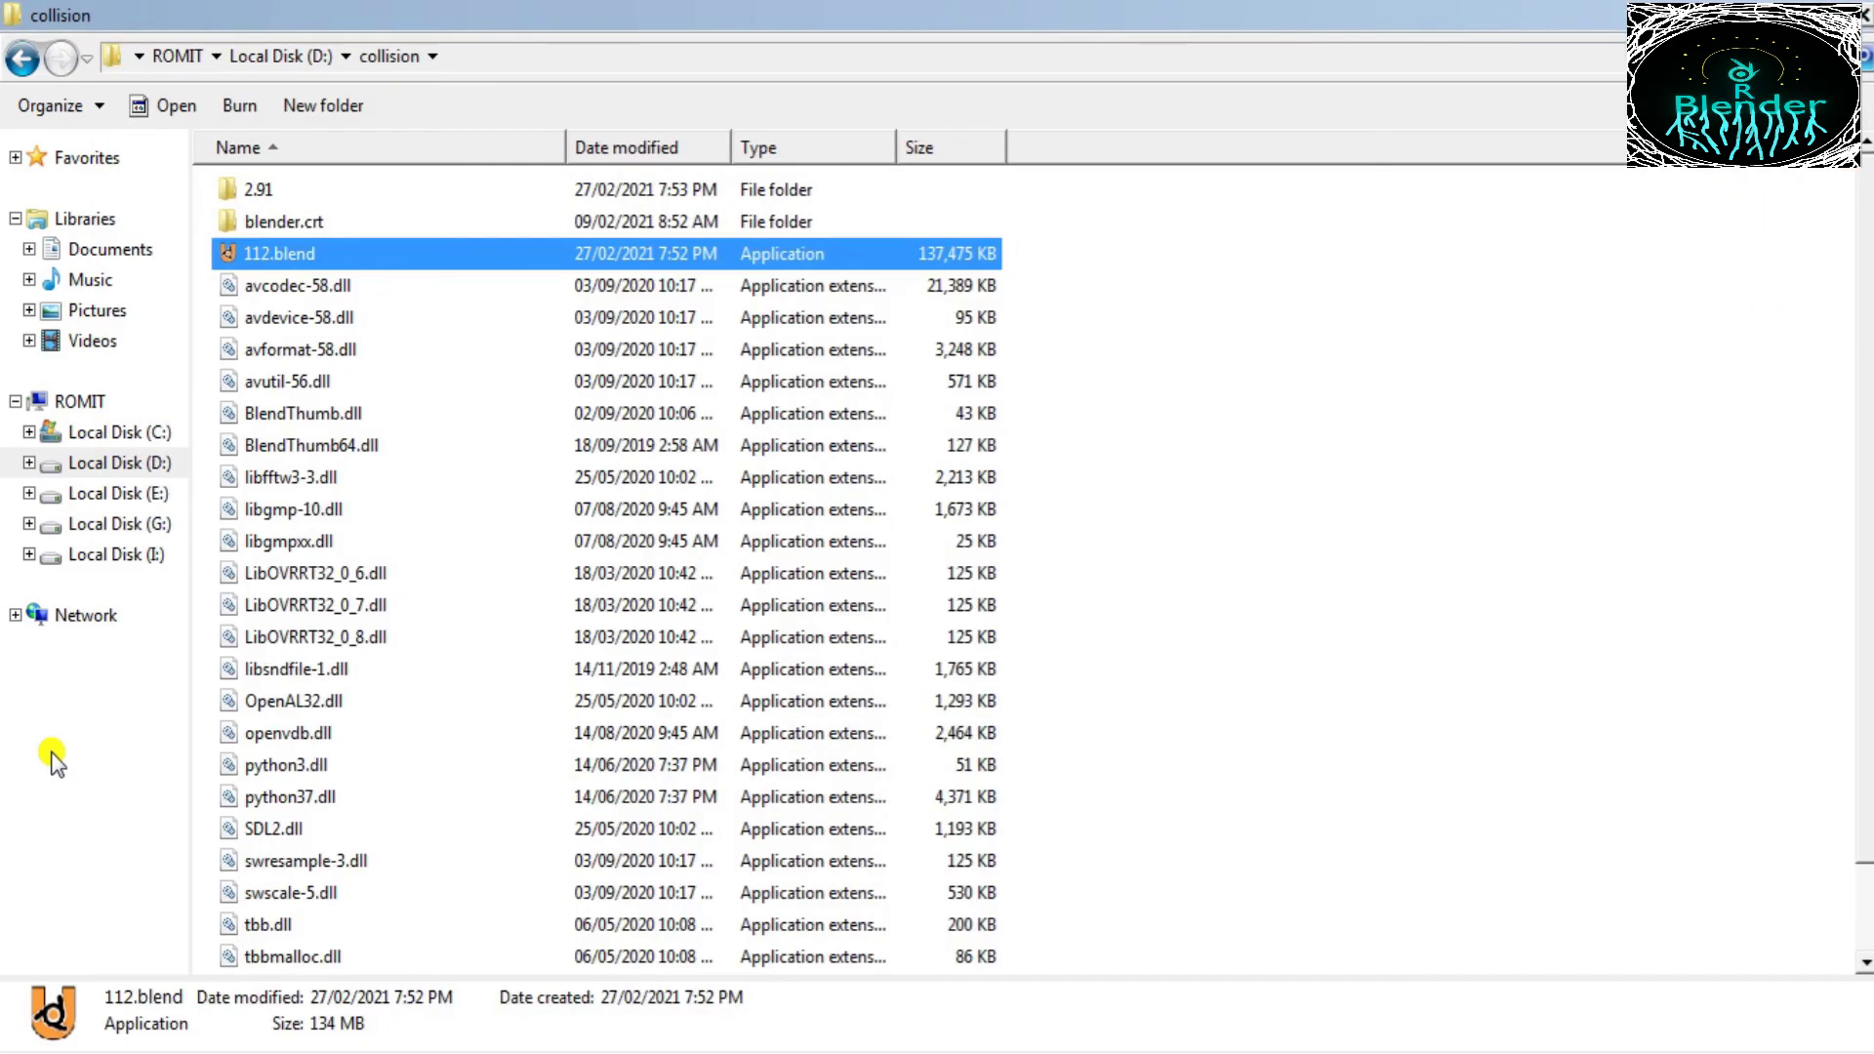